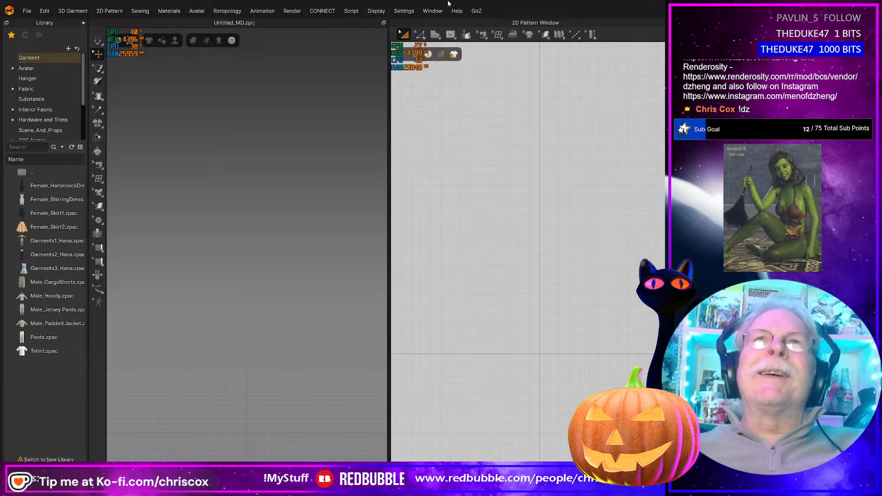
- Reposition and resize the program window so its entire interface fits within the visible screen area
drag(449, 0, 449, 11)
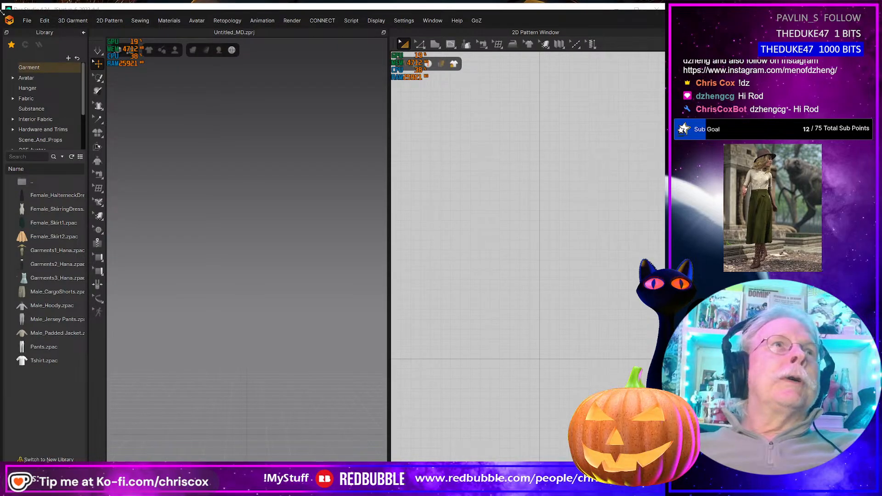
drag(3, 11, 53, 12)
drag(548, 18, 547, 13)
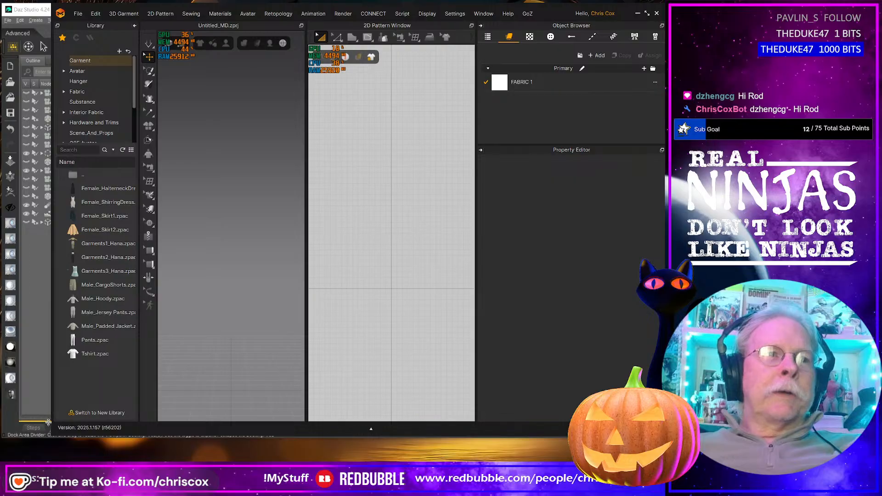
drag(52, 418, 3, 419)
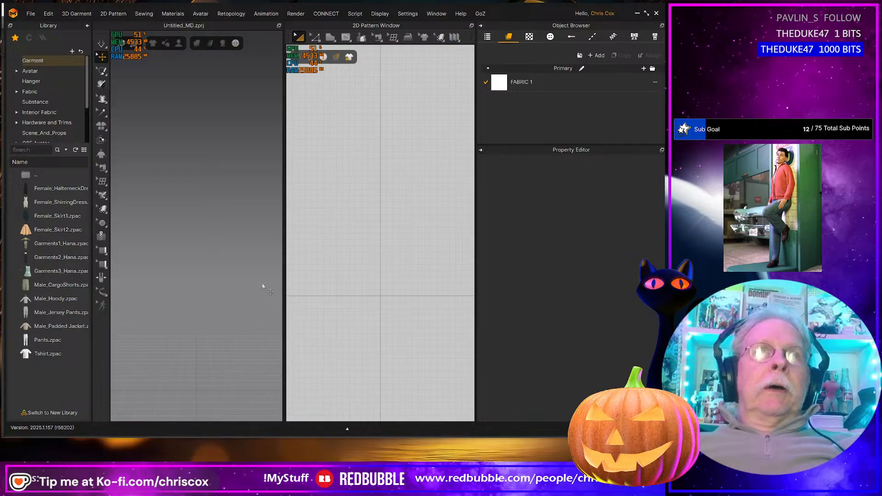
- Open the recent project Letterman.zprj from the D:/Projects/50s folder
click(31, 16)
mouse_move(57, 135)
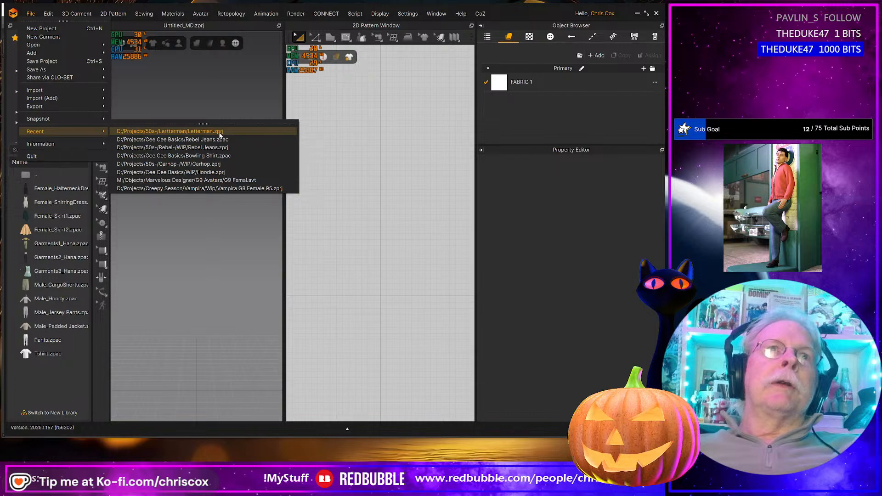
click(219, 132)
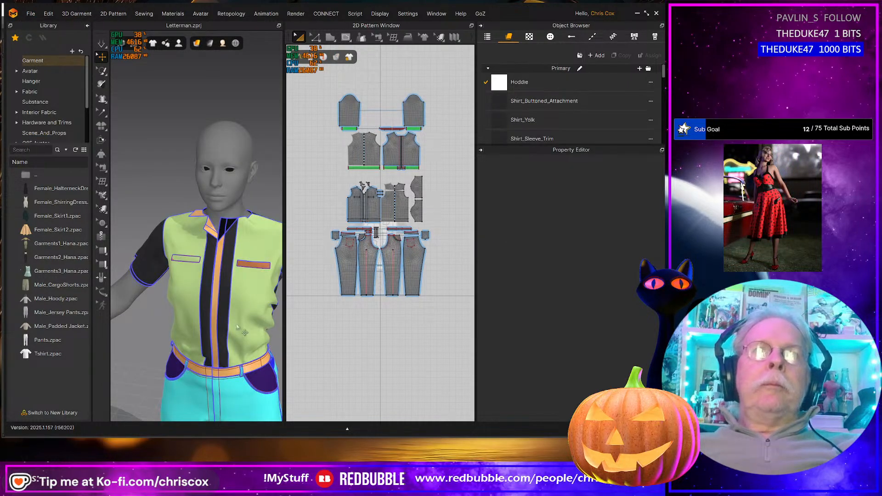
- Examine the shirt and pants on the avatar from several angles, both close up and at full length
right_drag(237, 327, 229, 315)
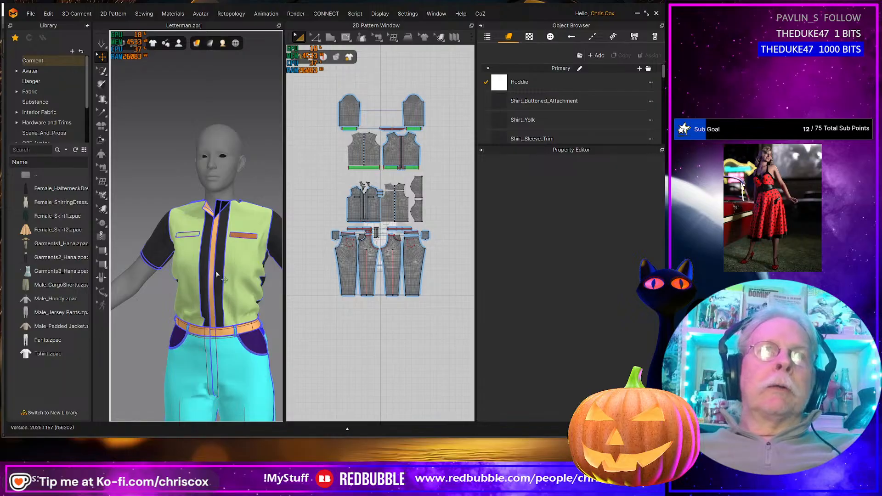
right_drag(217, 274, 232, 268)
right_drag(214, 209, 305, 286)
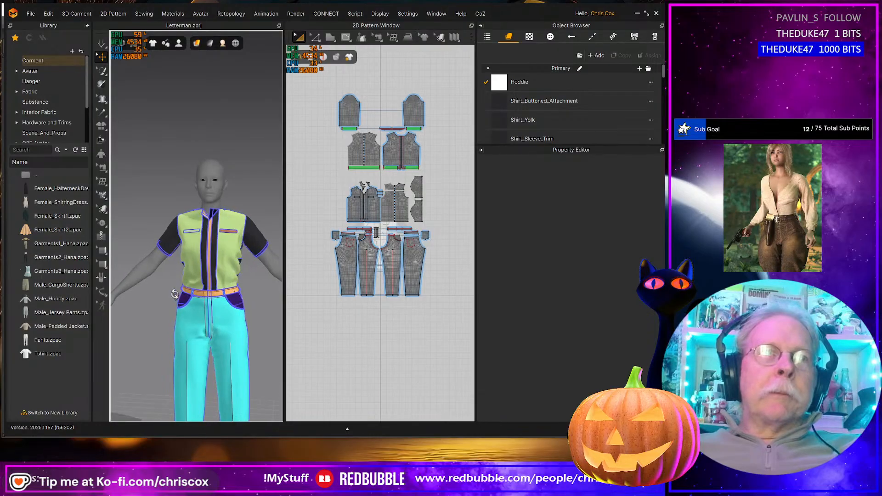
right_drag(200, 294, 243, 248)
scroll(246, 224, up, 2)
scroll(237, 253, up, 3)
scroll(237, 252, down, 4)
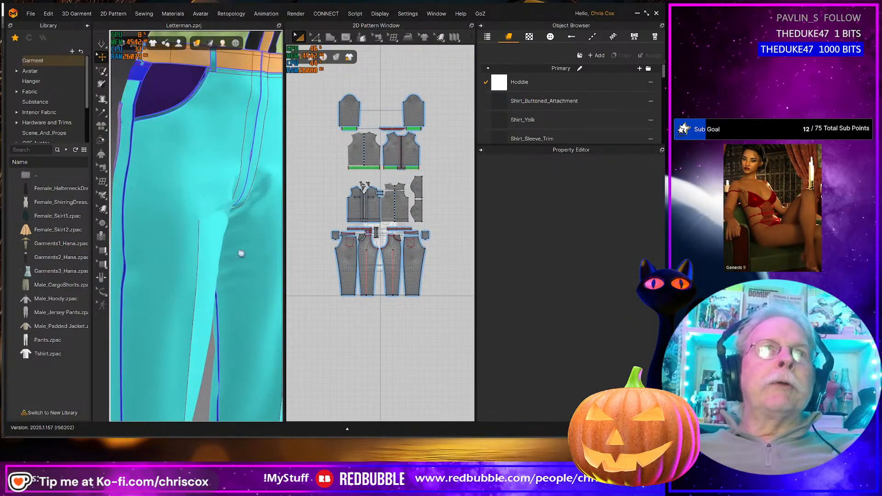
scroll(217, 298, down, 3)
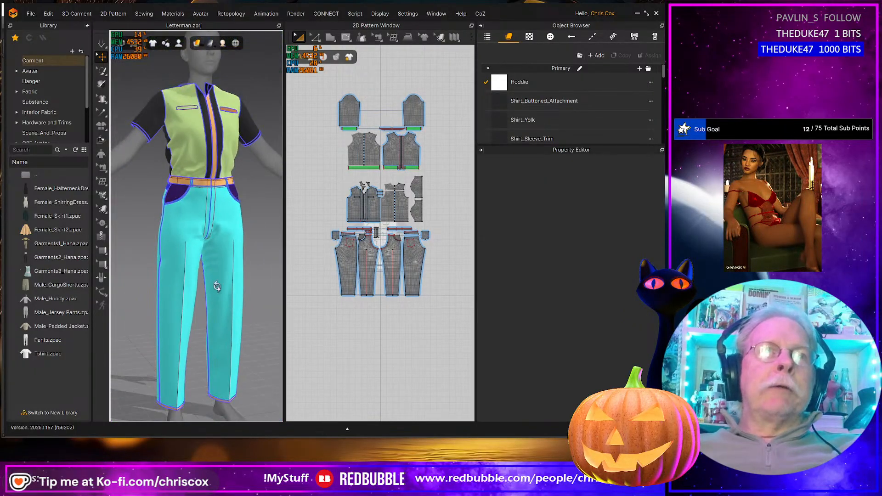
right_drag(217, 299, 225, 281)
middle_drag(226, 264, 234, 286)
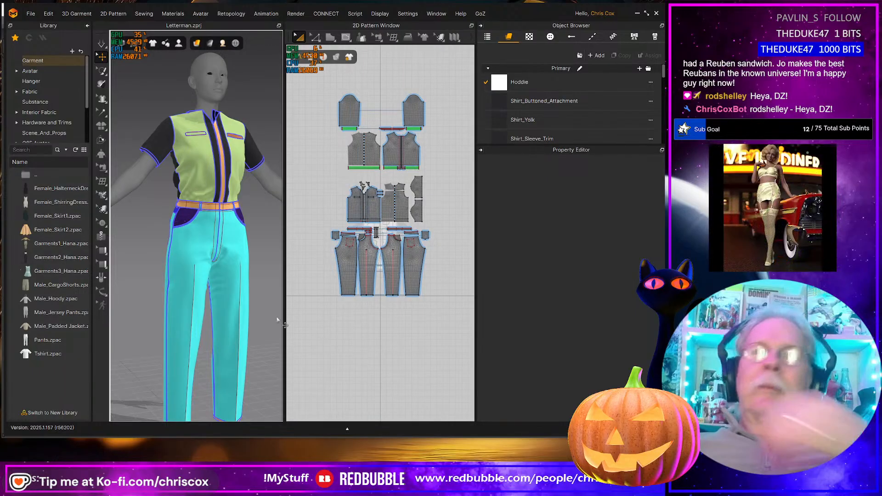
scroll(212, 247, up, 5)
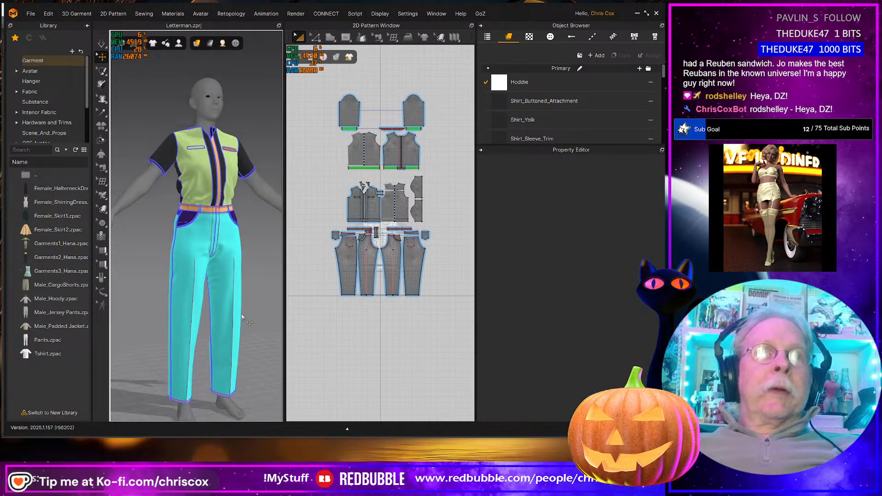
scroll(211, 246, up, 2)
middle_drag(212, 247, 230, 353)
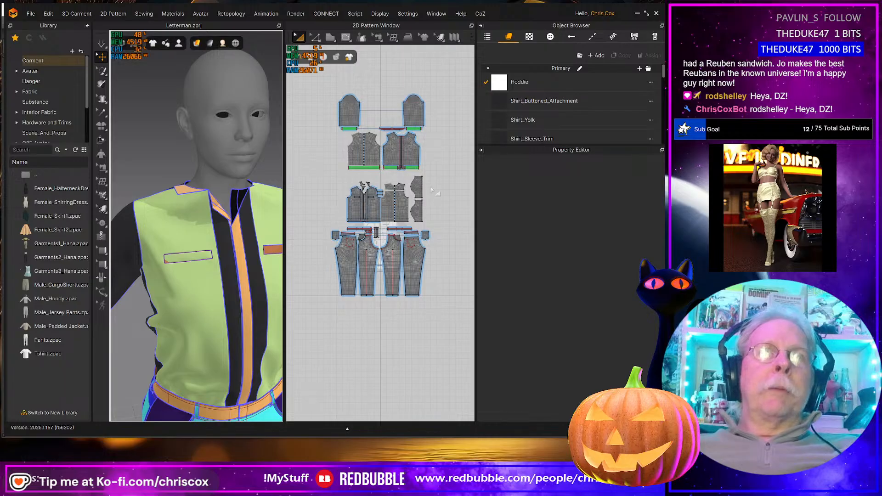
- Activate the jacket patterns in the upper group of the 2D layout, including the sleeves, cuffs, body pieces and waistband
drag(450, 177, 311, 92)
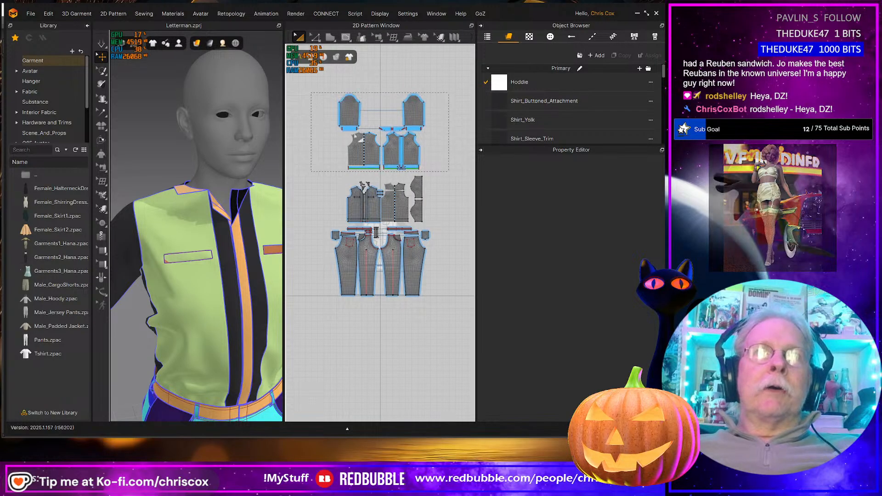
click(357, 165)
scroll(357, 165, down, 3)
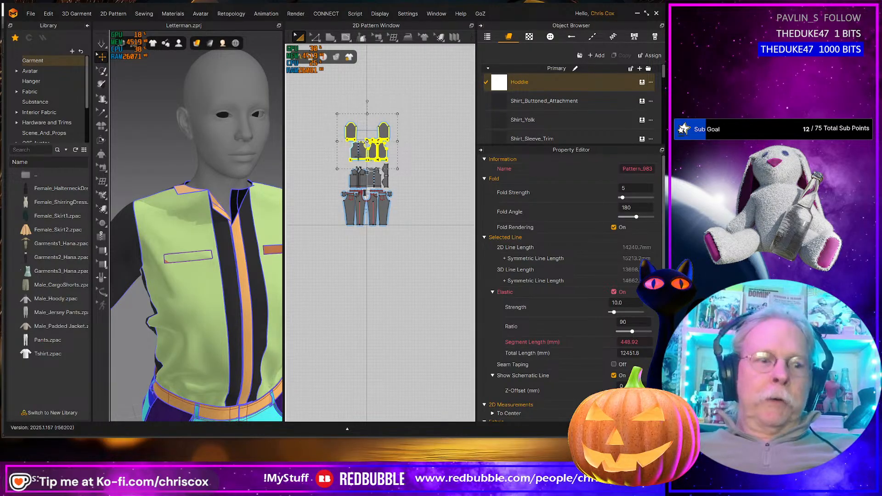
right_click(351, 152)
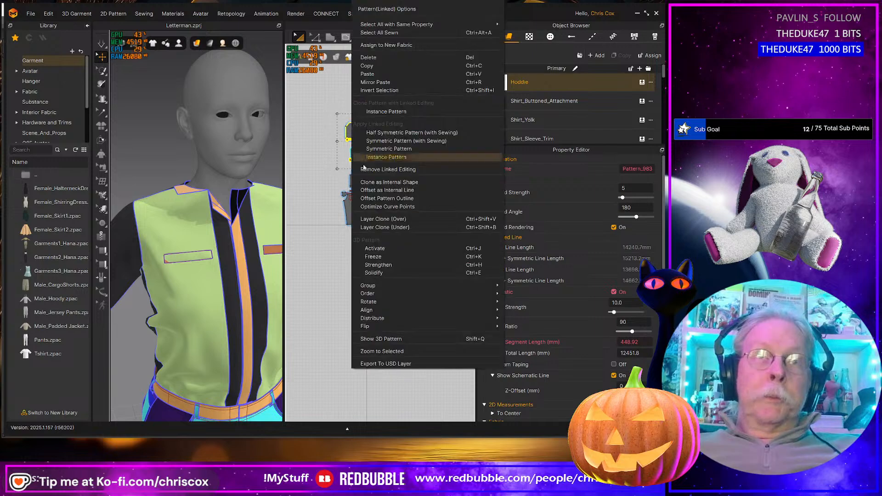
click(385, 248)
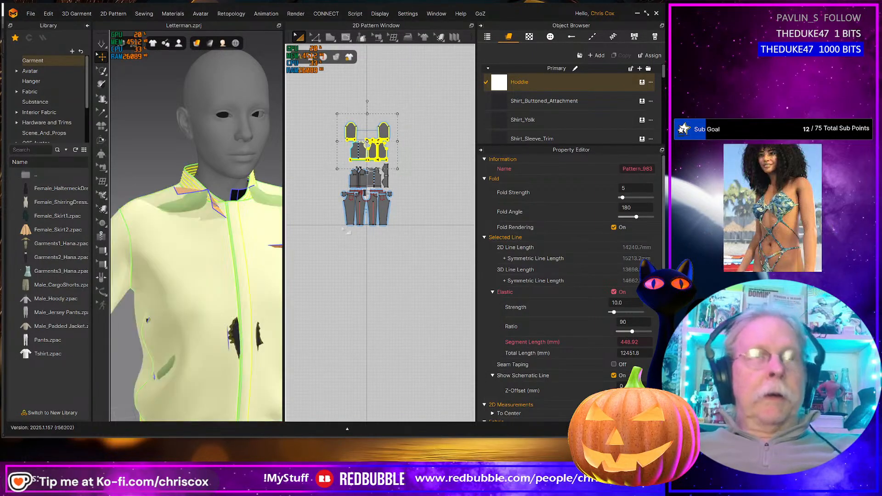
- Run the simulation so the activated jacket drapes over the shirt and pants on the avatar
scroll(218, 263, down, 5)
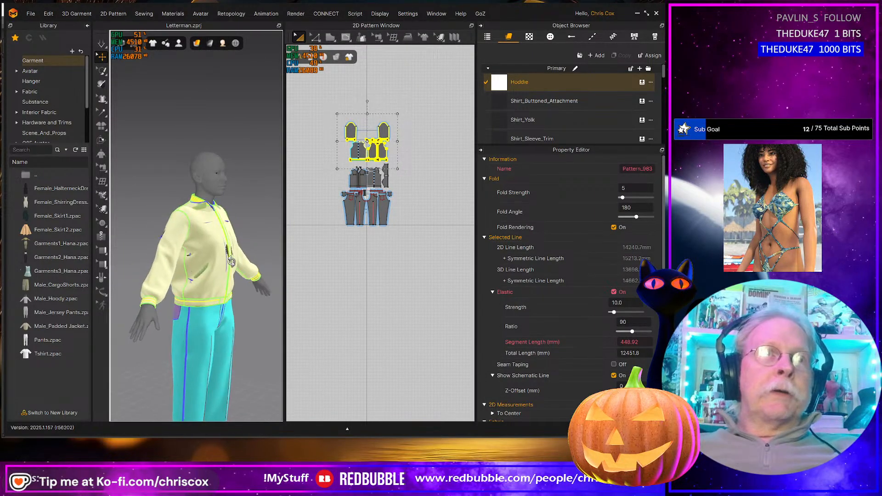
middle_drag(212, 266, 231, 230)
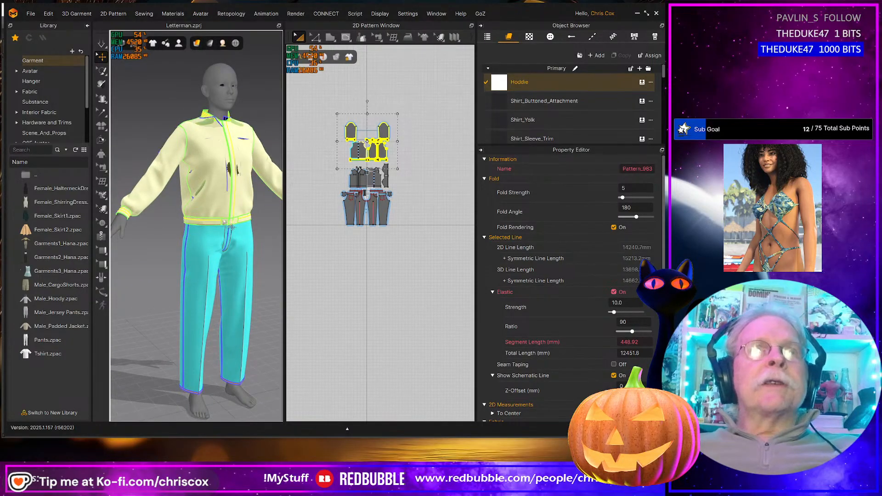
key(space)
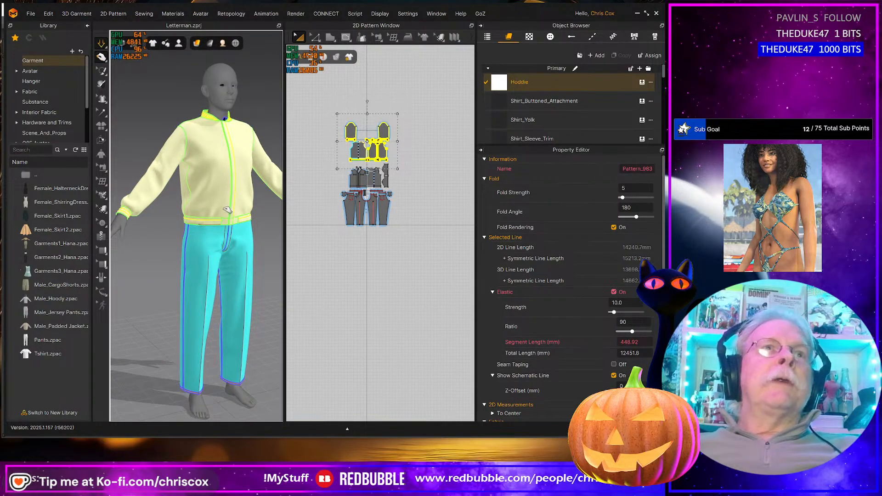
- Inspect the draped jacket and the pants down to the hems from different angles
right_drag(226, 215, 250, 230)
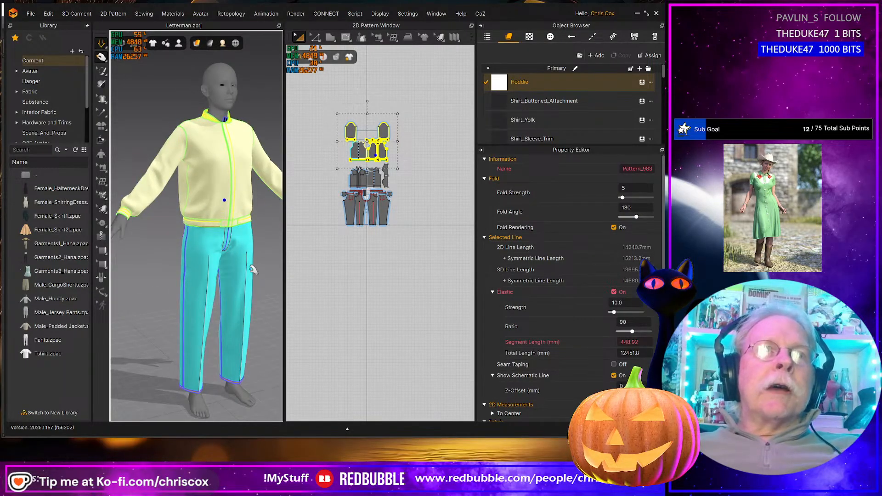
middle_drag(252, 271, 246, 229)
right_drag(223, 232, 269, 237)
middle_drag(245, 369, 262, 276)
right_drag(252, 286, 227, 299)
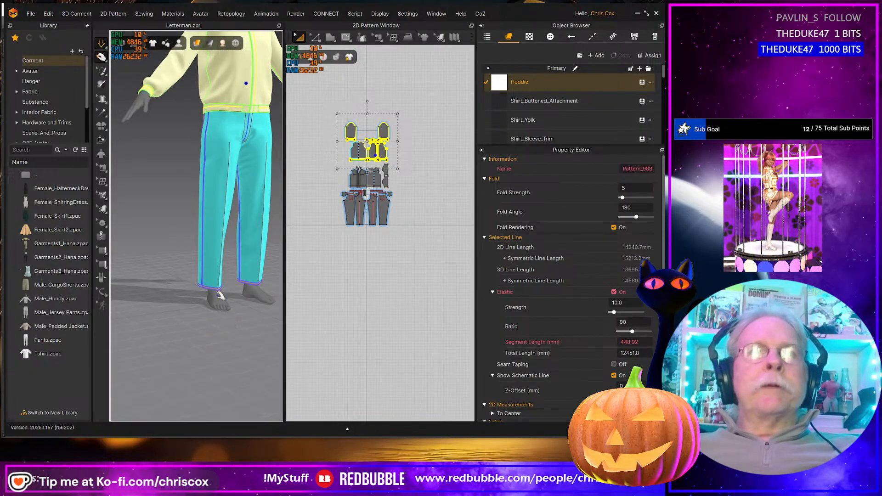
scroll(227, 299, down, 3)
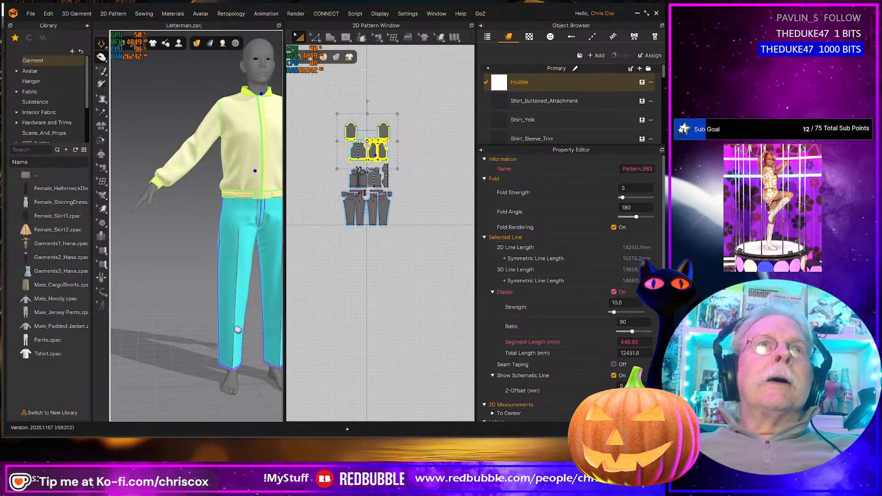
mouse_move(196, 346)
right_down()
mouse_move(251, 340)
mouse_move(213, 344)
right_up()
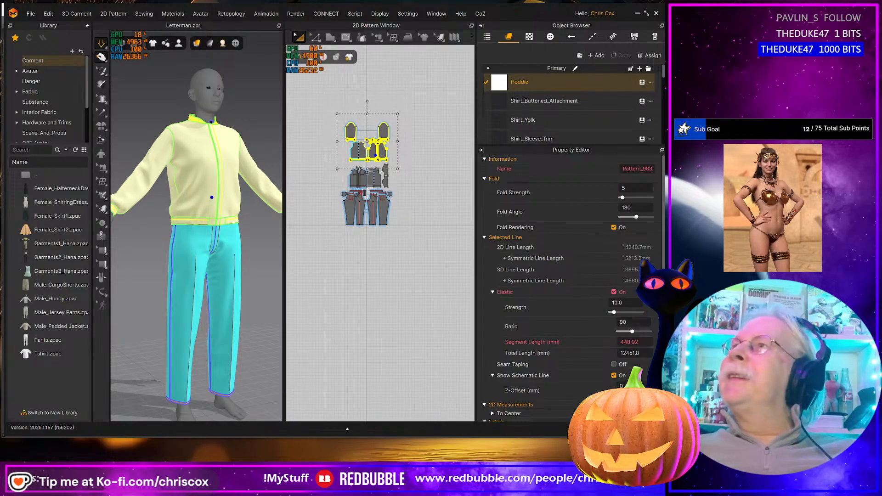
- Switch to the web browser to view the Promo_05.png render of the coveralls, and close the browser window
key(alt+Tab)
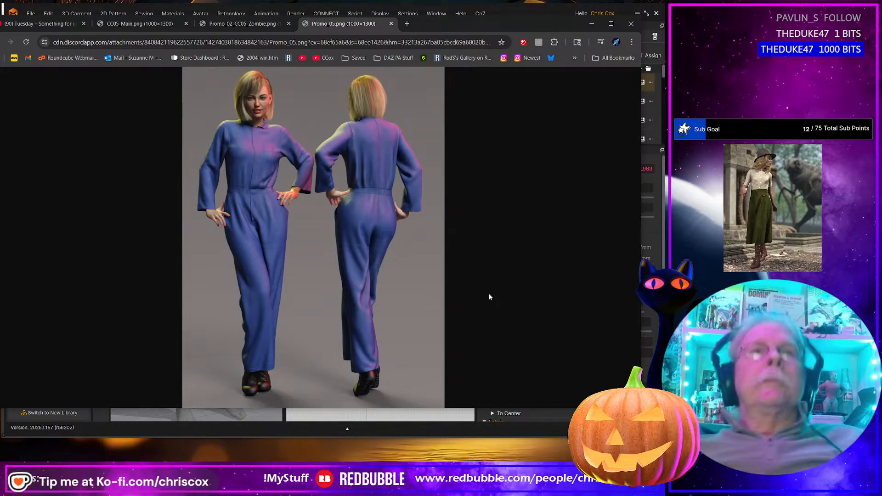
click(631, 25)
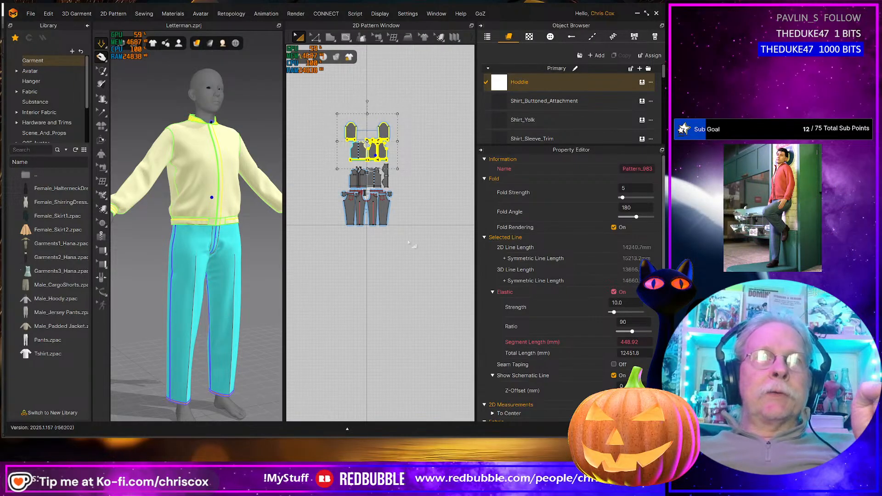
right_click(252, 298)
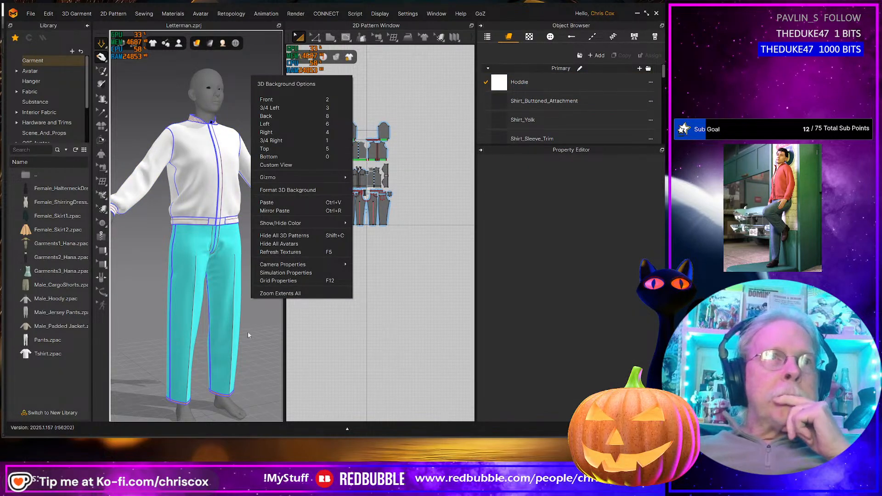
mouse_move(246, 319)
right_down()
mouse_move(248, 336)
mouse_move(222, 330)
mouse_move(288, 328)
mouse_move(249, 330)
right_up()
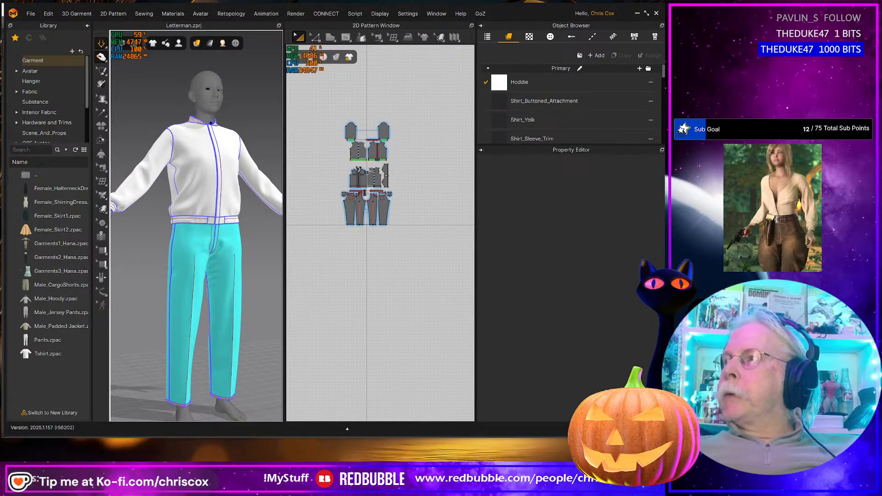
- Switch to the Planning Projects presentation in PowerPoint and resize its window so the whole project table is readable
key(alt+Tab)
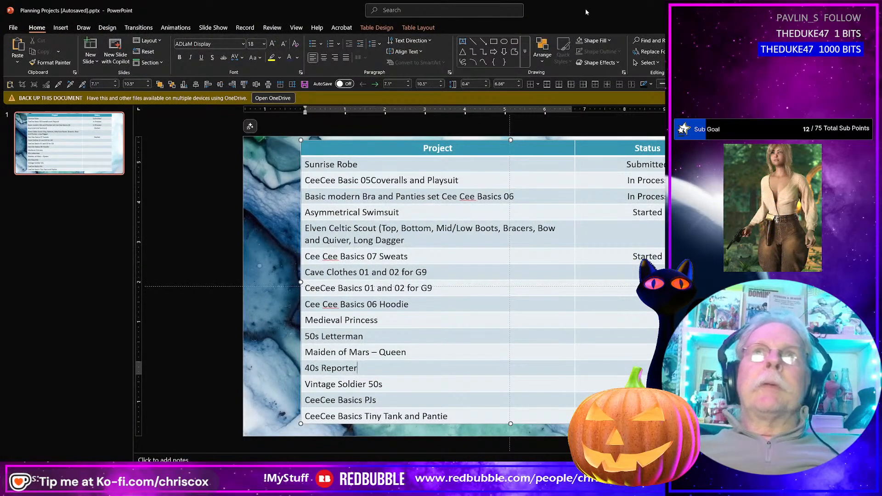
drag(585, 8, 363, 18)
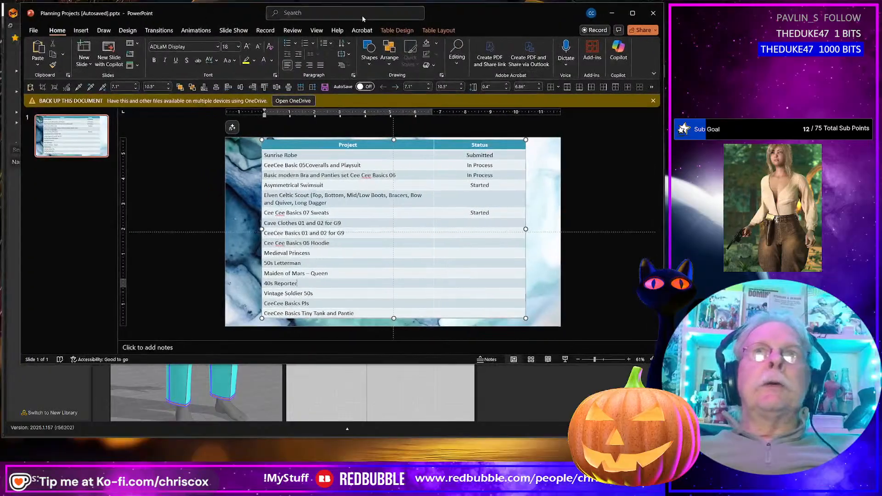
drag(410, 364, 410, 449)
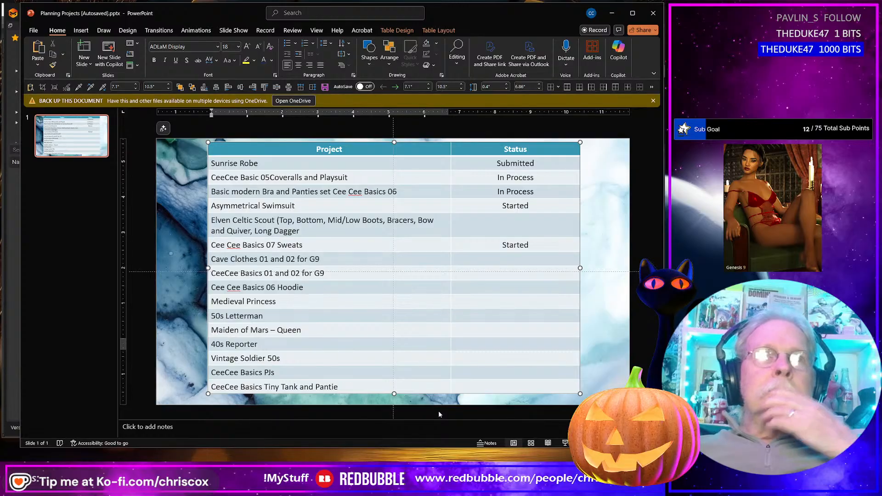
- Nudge the project table slightly up and to the left on the slide to centre it
click(440, 144)
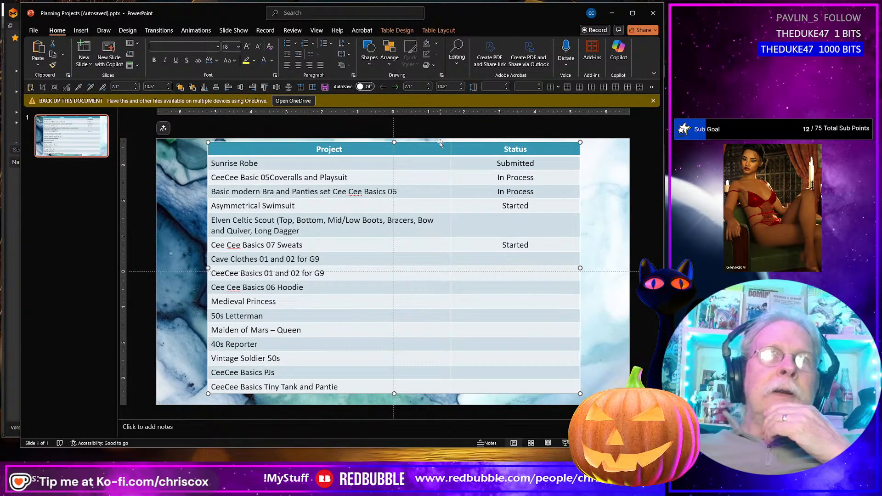
key(Up)
key(Up)
key(Up)
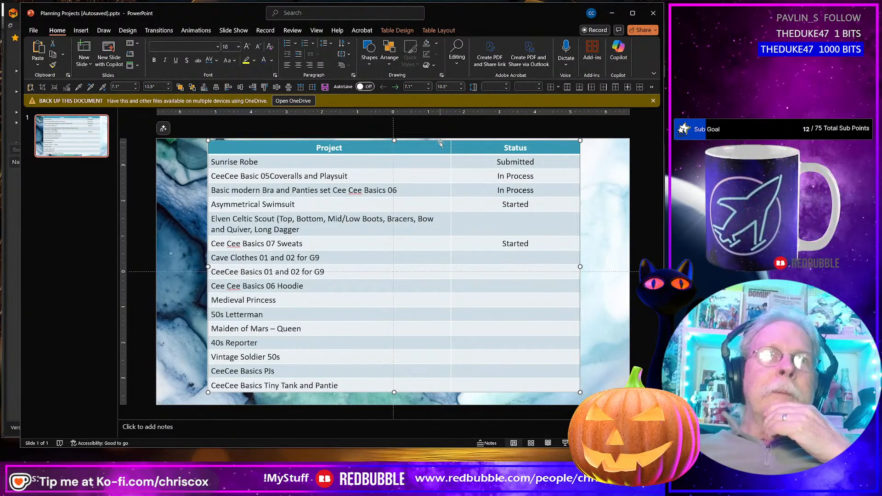
key(Down)
key(Left)
key(Left)
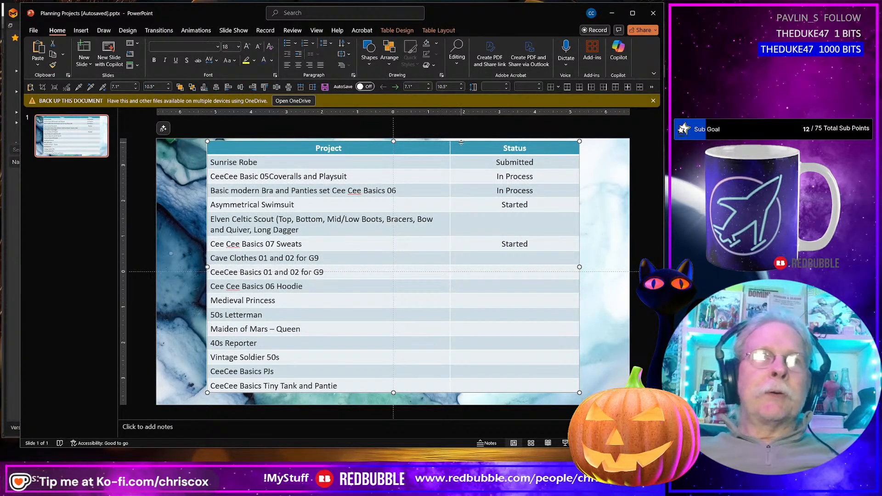
- Go over the table rows for the Asymmetrical Swimsuit, the Basics 06 set, the 07 Sweats and the two G9 conversions
click(322, 205)
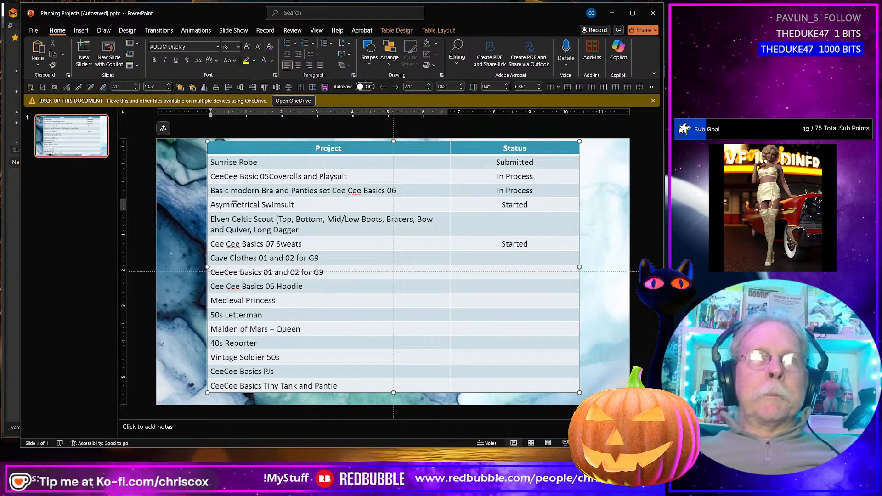
drag(214, 204, 323, 205)
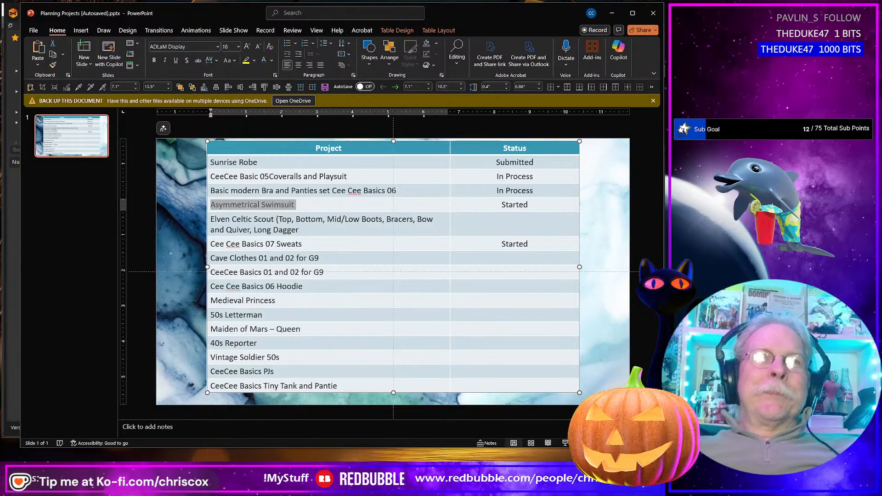
drag(231, 190, 415, 188)
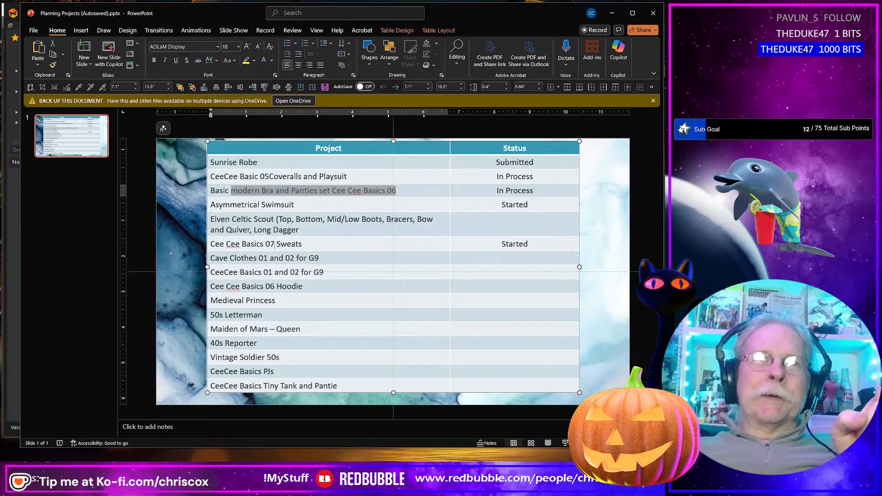
click(516, 244)
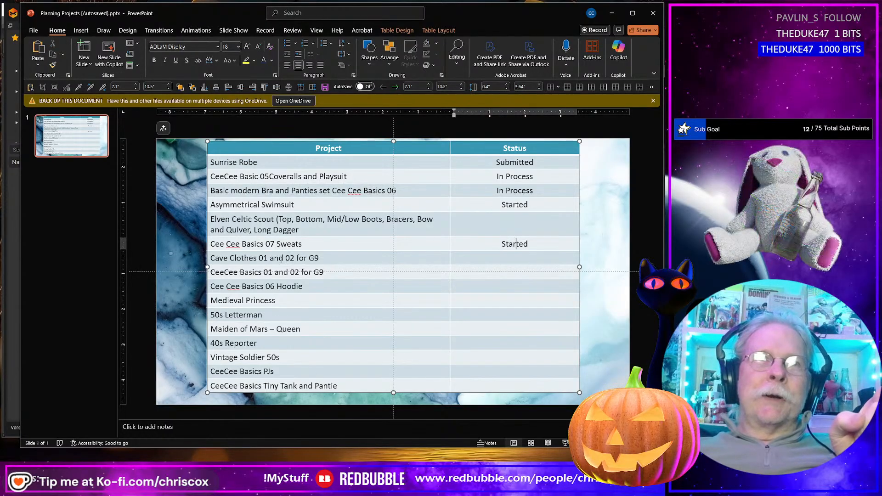
click(279, 262)
drag(279, 262, 279, 273)
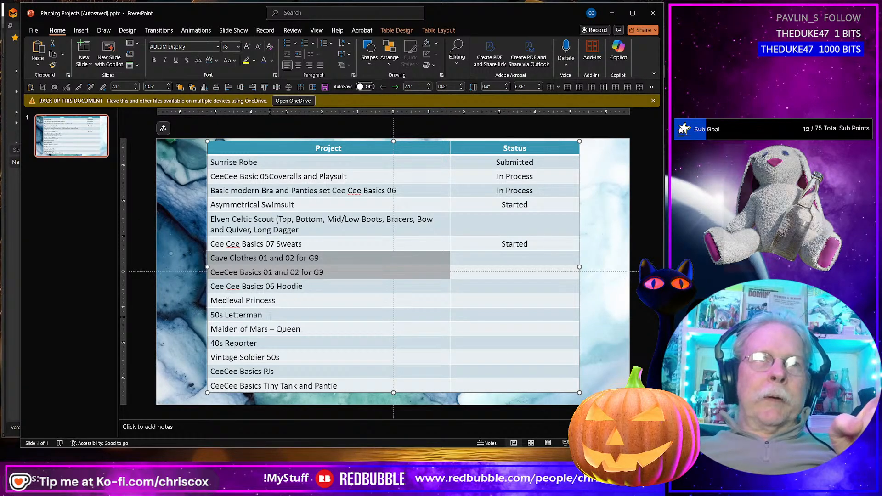
- Set the status of both the 50s Letterman and the Cee Cee Basics 06 Hoodie rows to Started
click(524, 318)
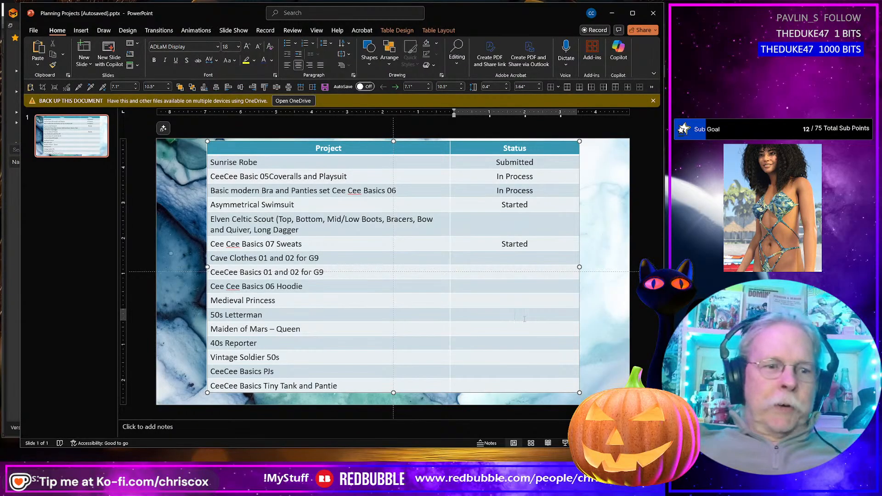
text(Started)
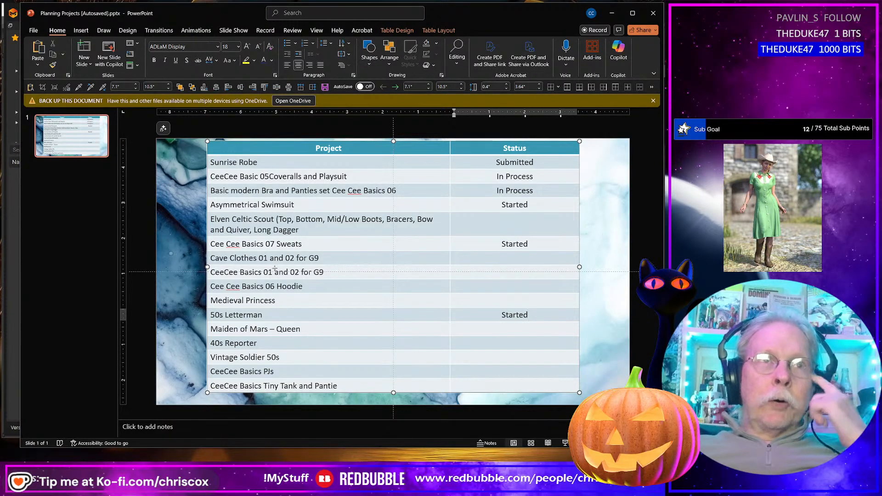
click(518, 288)
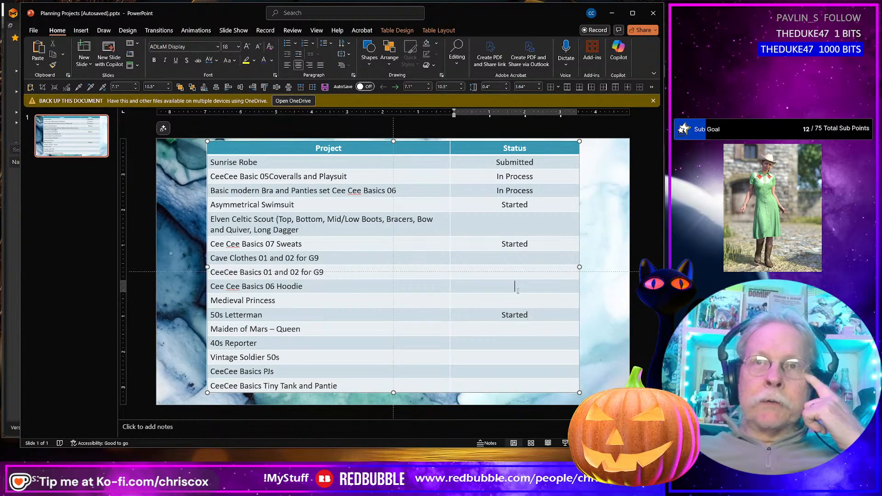
text(Star)
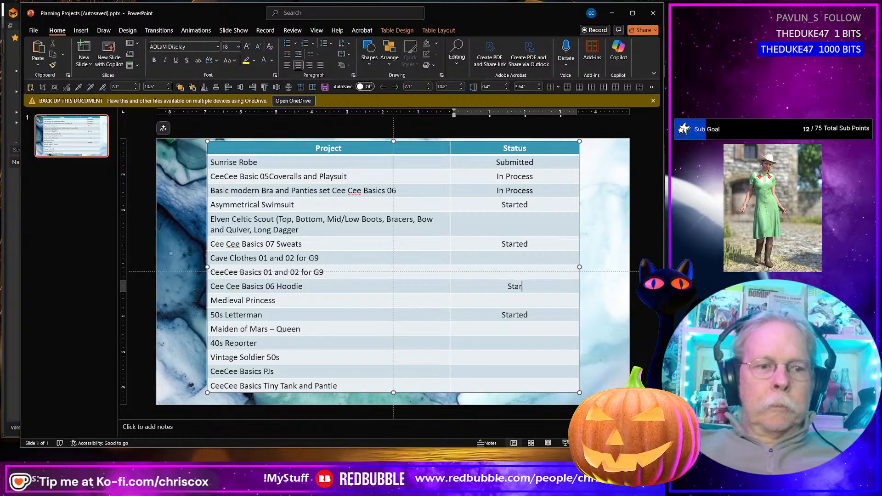
text(ted)
key(Down)
key(Down)
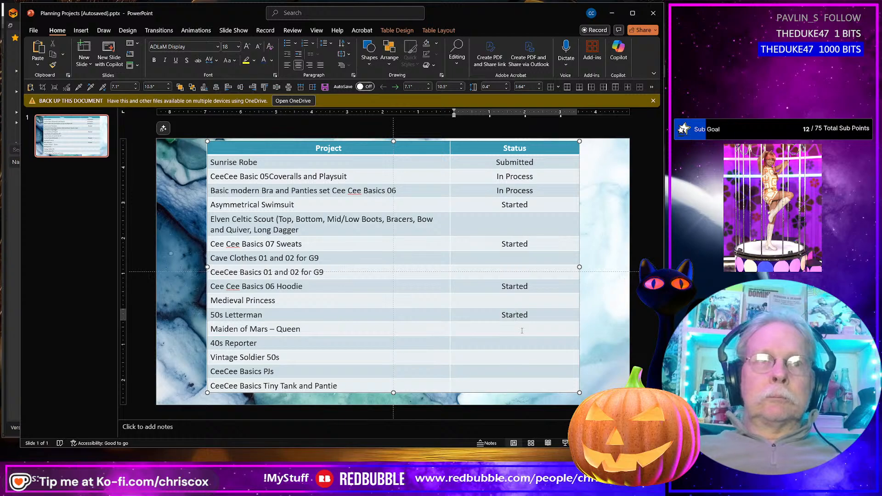
- Go over the Maiden of Mars – Queen, 40s Reporter and Vintage Soldier 50s rows of the project table
double_click(288, 329)
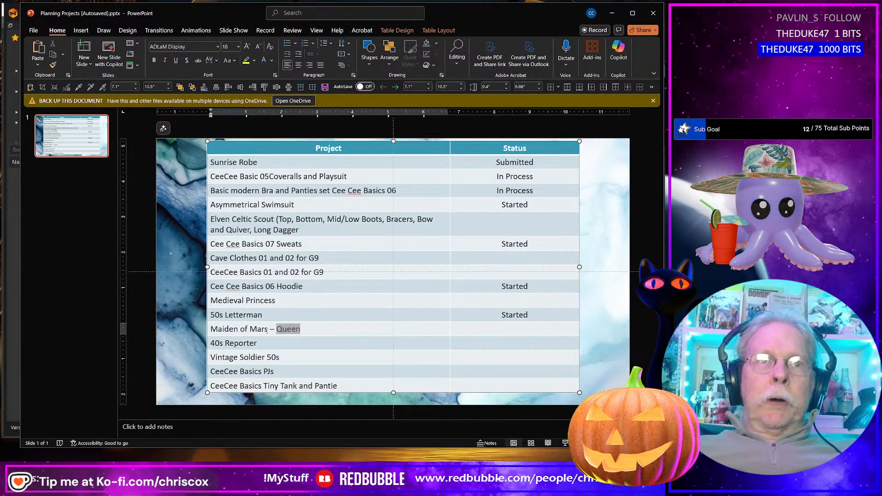
triple_click(267, 330)
click(256, 343)
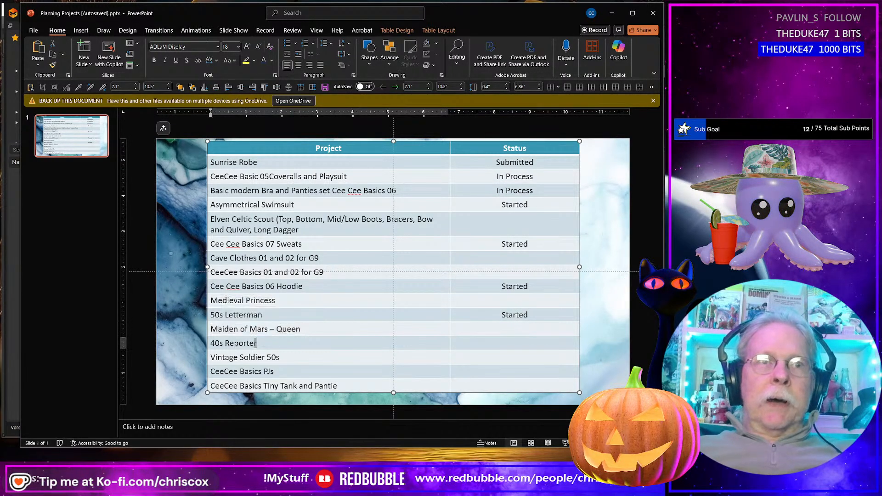
triple_click(256, 343)
click(295, 359)
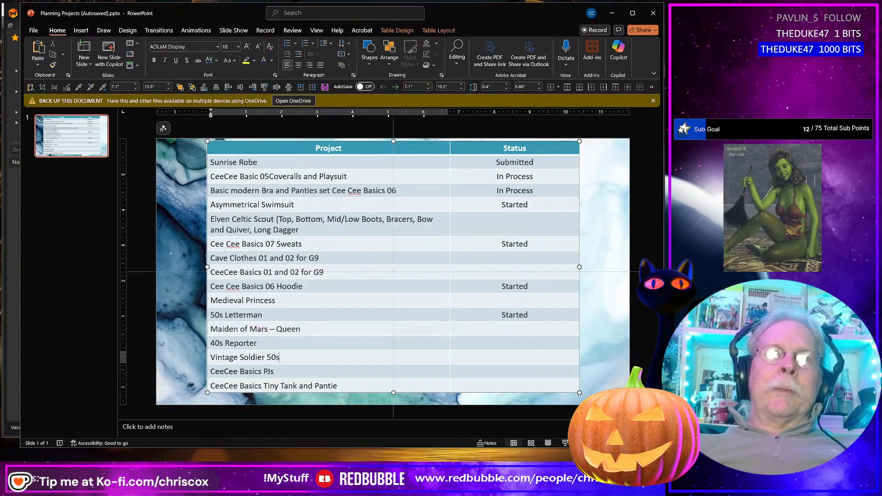
- Remove the space in "Cee Cee" so the Basics 06 Hoodie and Basics 07 Sweats entries read CeeCee
click(226, 287)
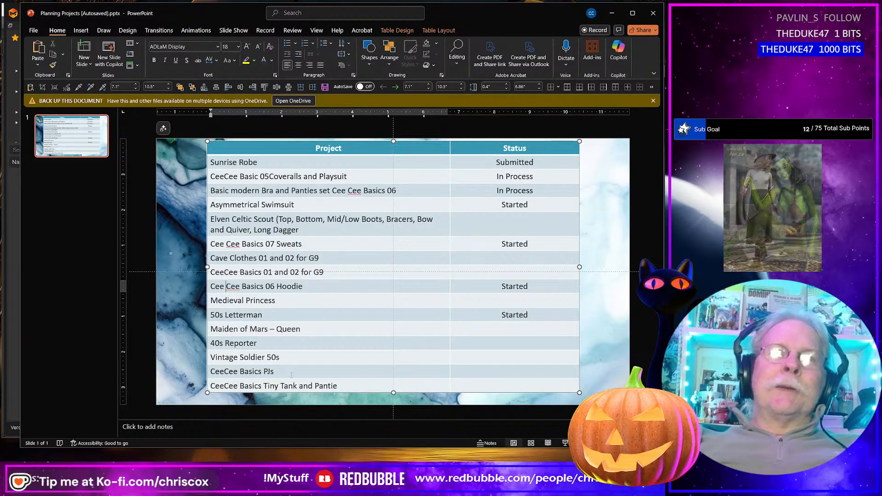
key(BackSpace)
key(Up)
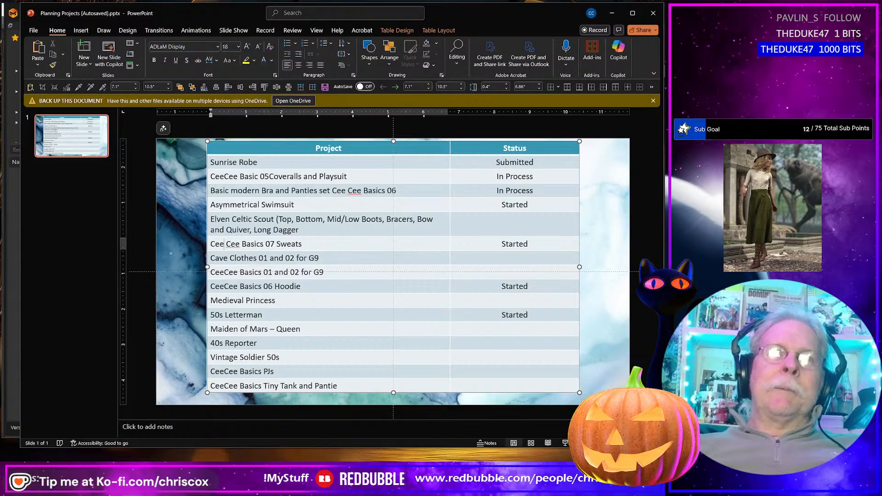
key(Delete)
key(Down)
key(Down)
key(Down)
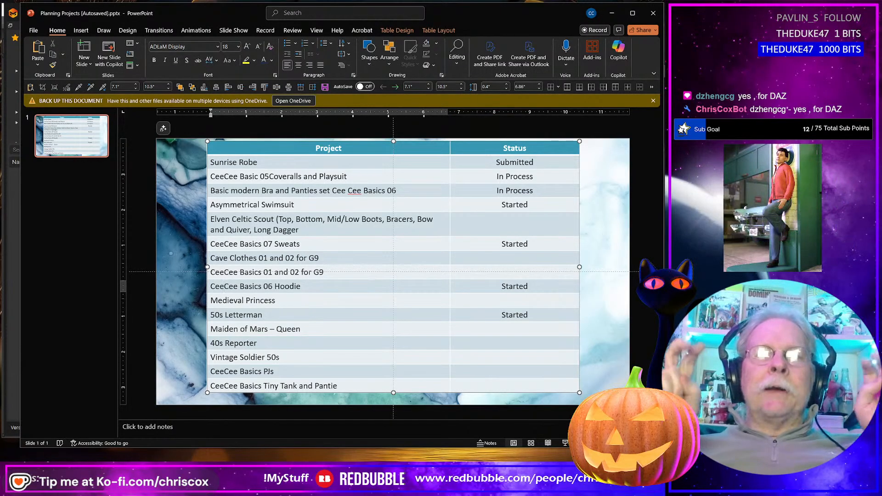
- Go over the Medieval Princess, 40s Reporter, CeeCee Basics PJs and Asymmetrical Swimsuit rows of the table
click(305, 302)
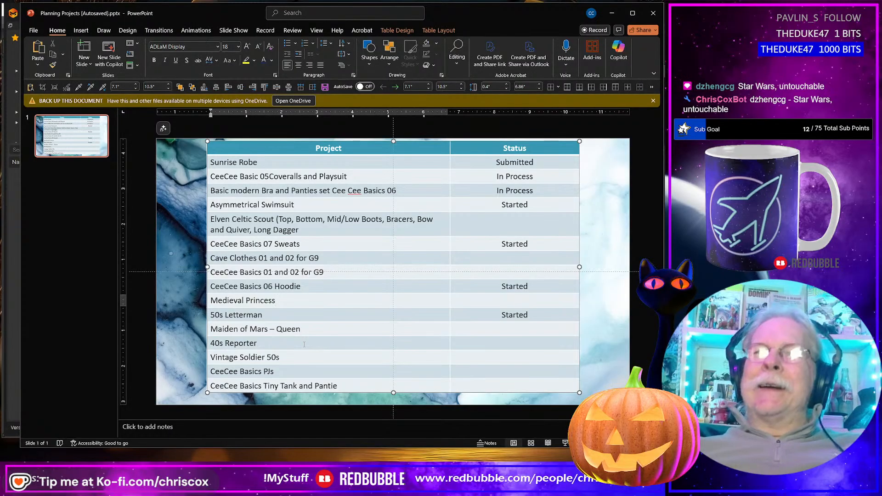
click(304, 344)
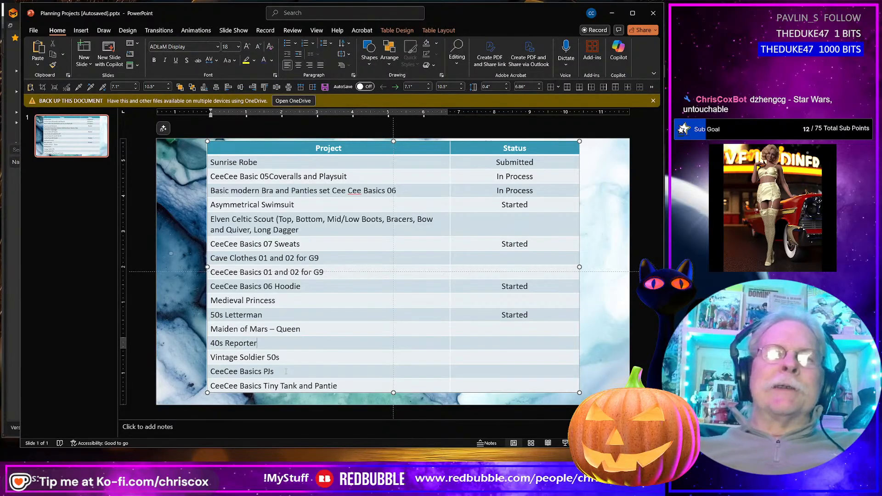
click(286, 371)
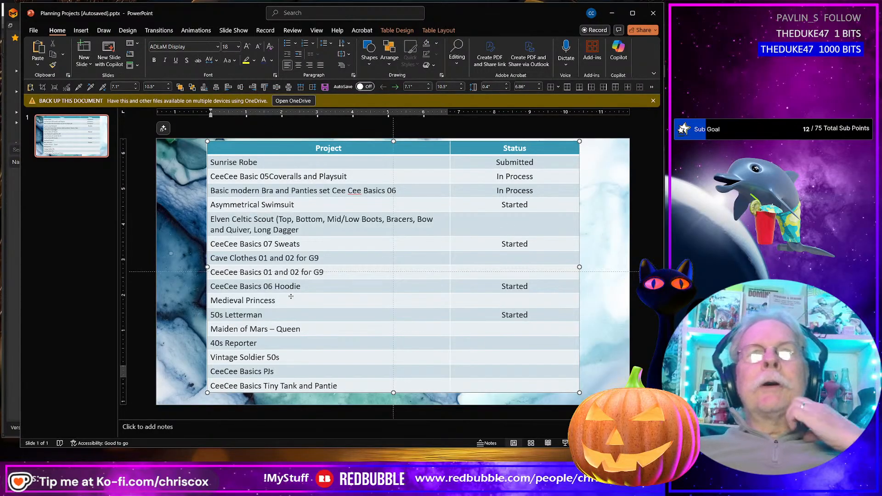
drag(223, 204, 308, 205)
click(307, 204)
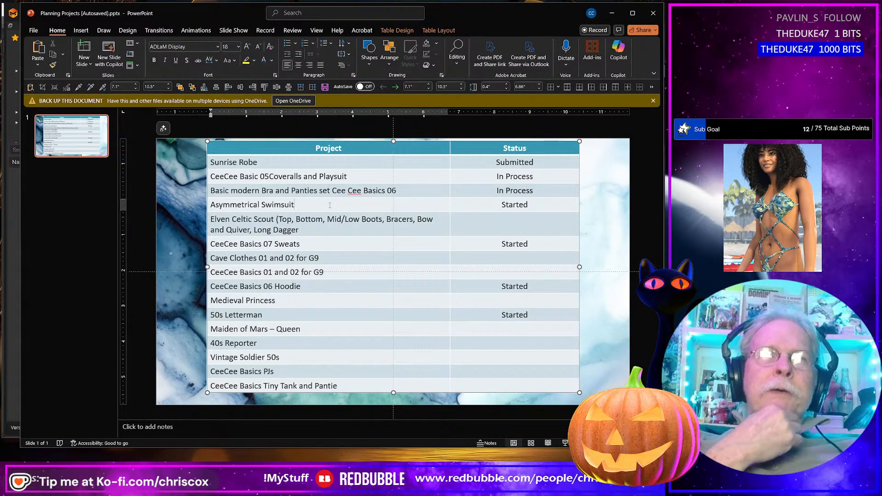
- Change "Cee Cee" to CeeCee in the Basic modern Bra and Panties set entry
drag(330, 205, 404, 191)
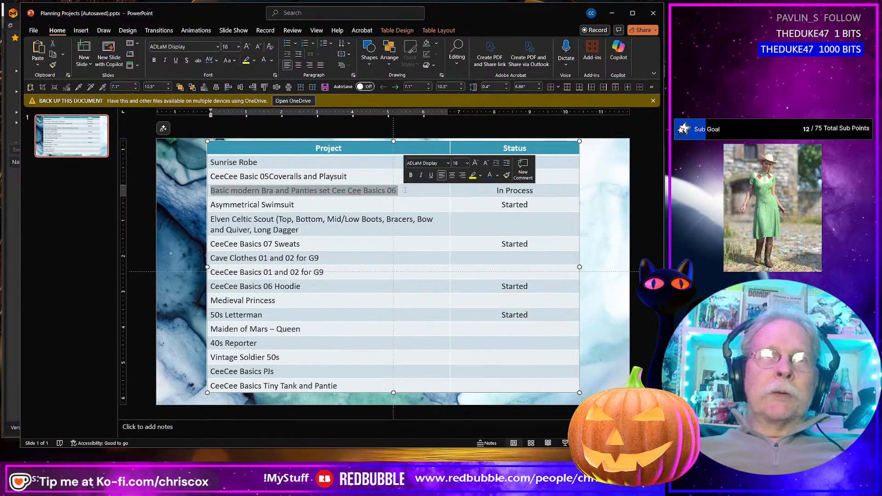
click(406, 190)
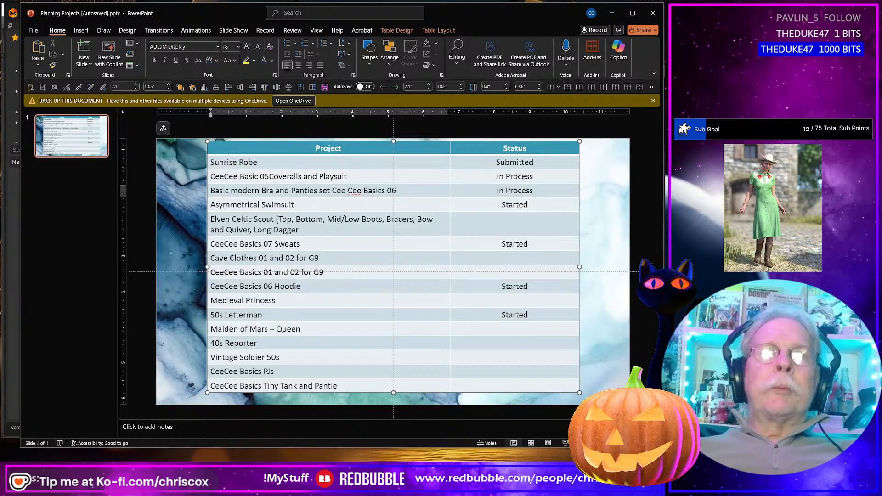
click(347, 190)
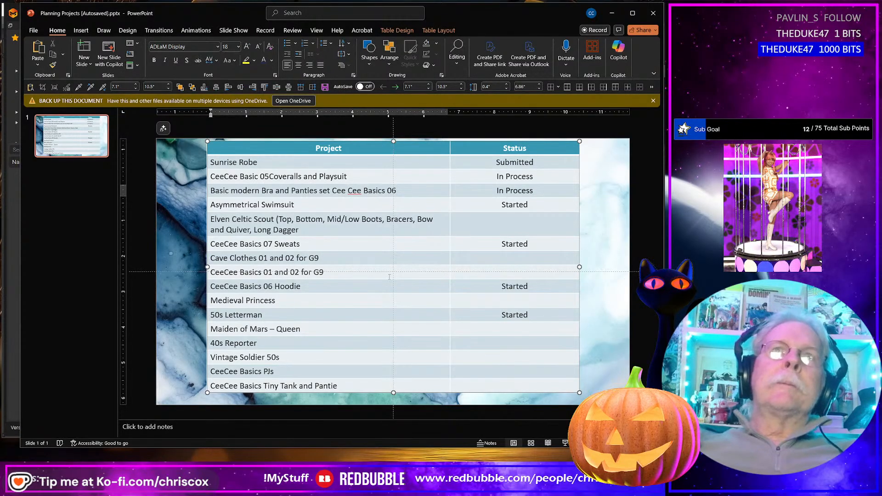
key(BackSpace)
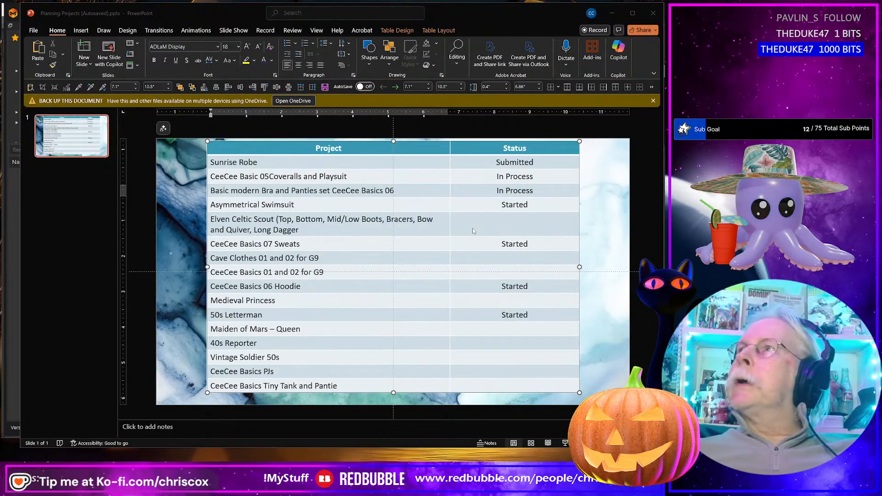
- Switch to Marvelous Designer and stop the simulation of the Letterman garments
key(alt+Tab)
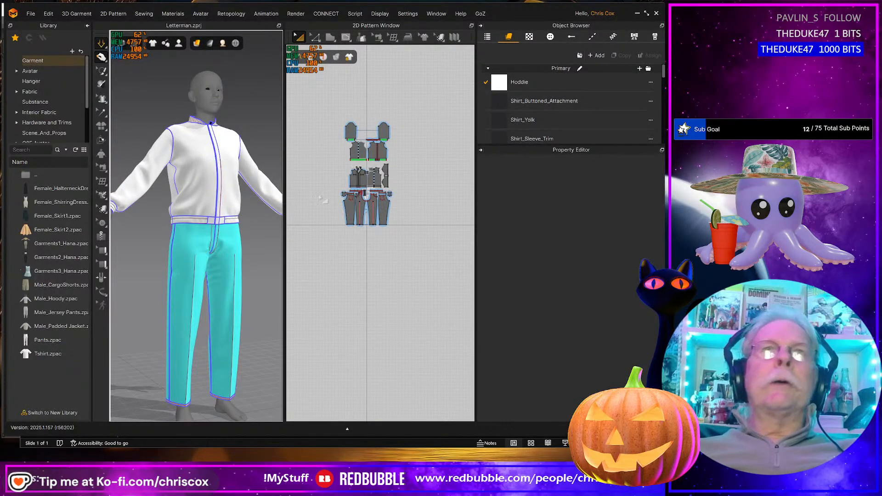
scroll(372, 163, down, 2)
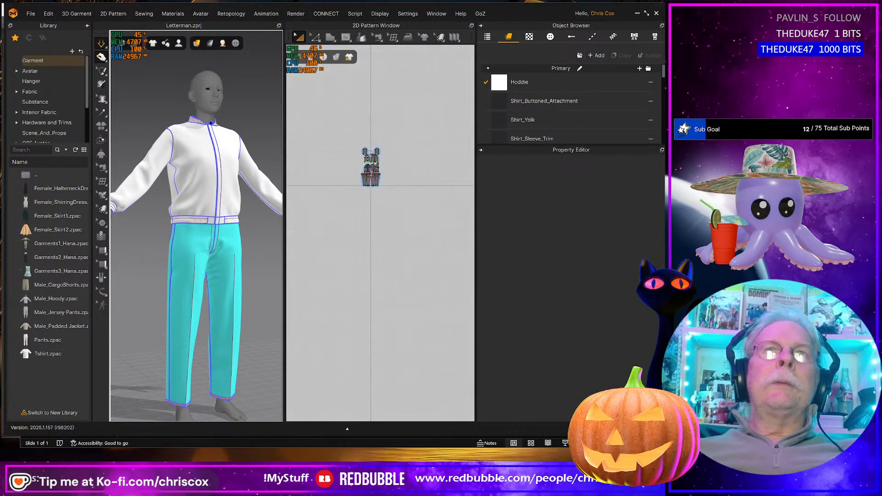
scroll(375, 166, up, 6)
scroll(376, 174, up, 4)
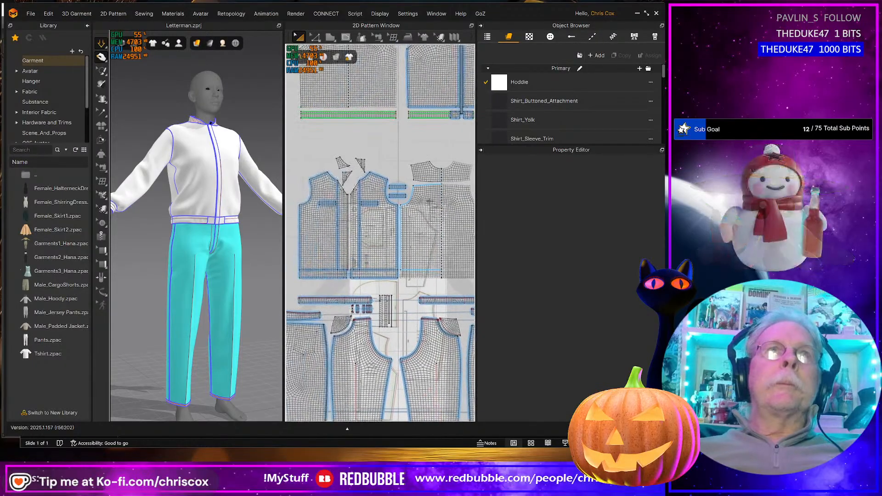
key(space)
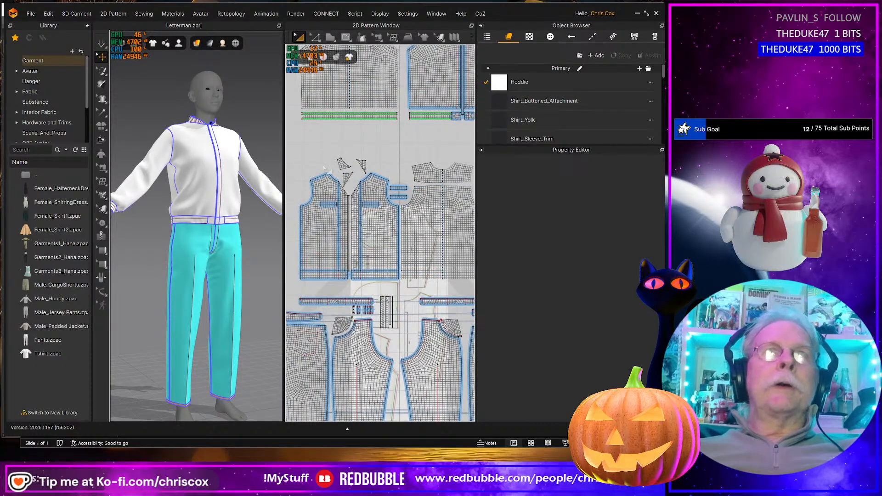
- Delete the four-sided Shirt_Front_Trim pattern piece lying above the shirt front in the 2D pattern layout
scroll(350, 174, up, 5)
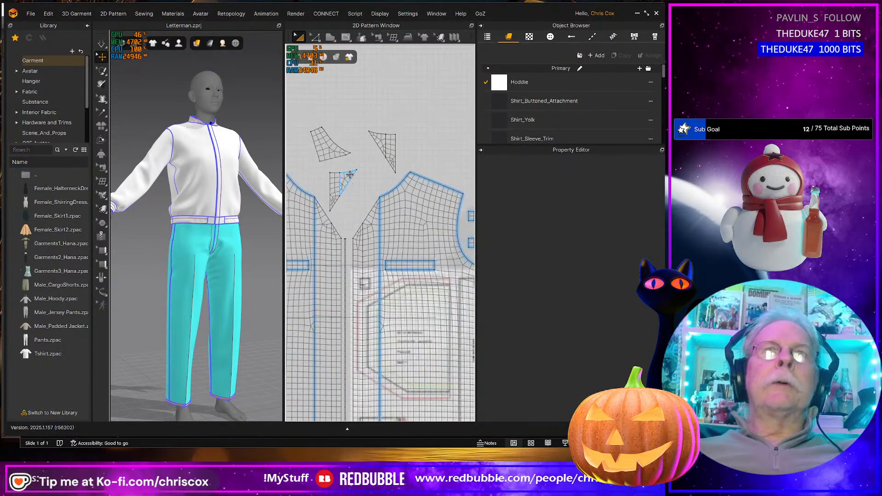
middle_drag(350, 174, 402, 192)
click(403, 187)
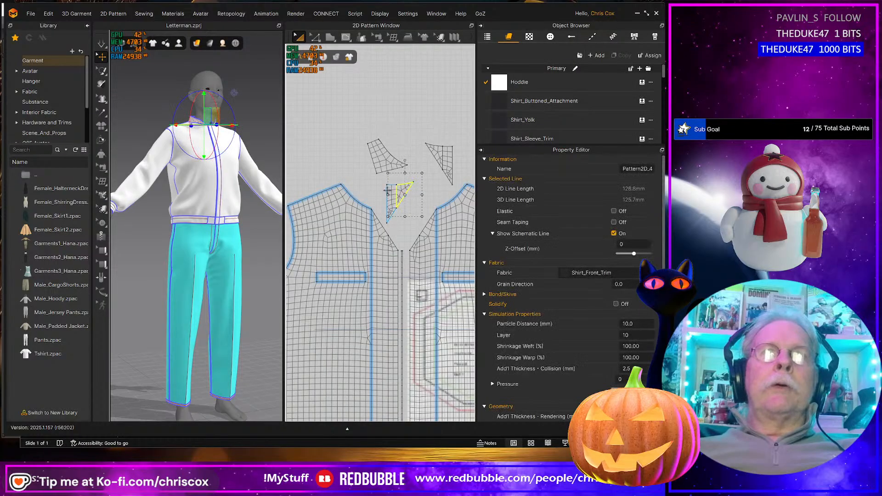
click(391, 156)
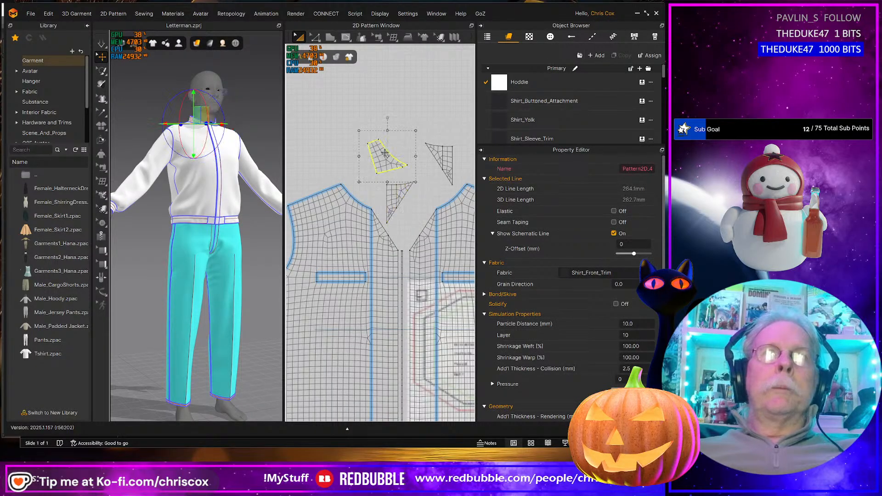
key(Delete)
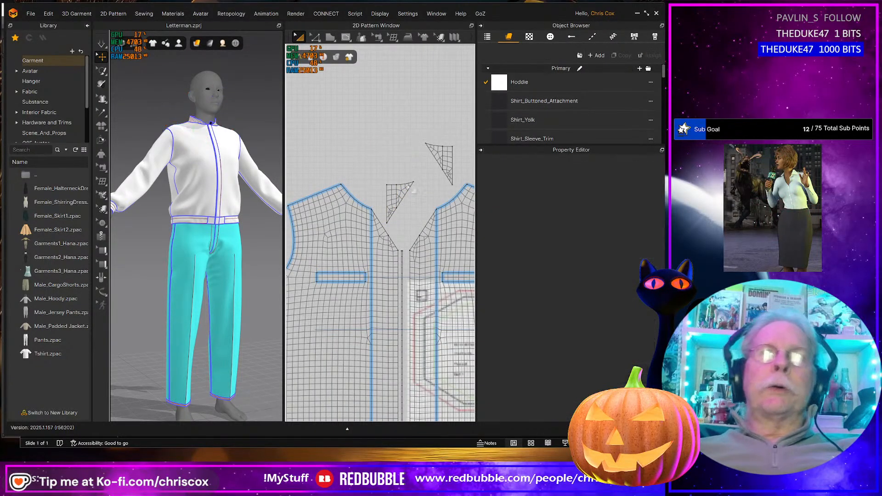
- Hide the jacket's sleeve, body and trim pieces in the 3D view so the shirt underneath is exposed
scroll(408, 205, down, 5)
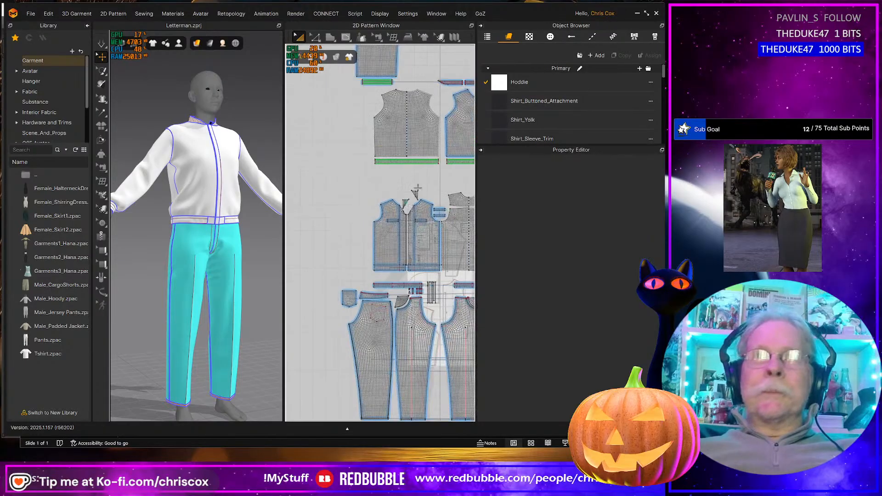
middle_drag(422, 191, 357, 217)
scroll(357, 217, down, 2)
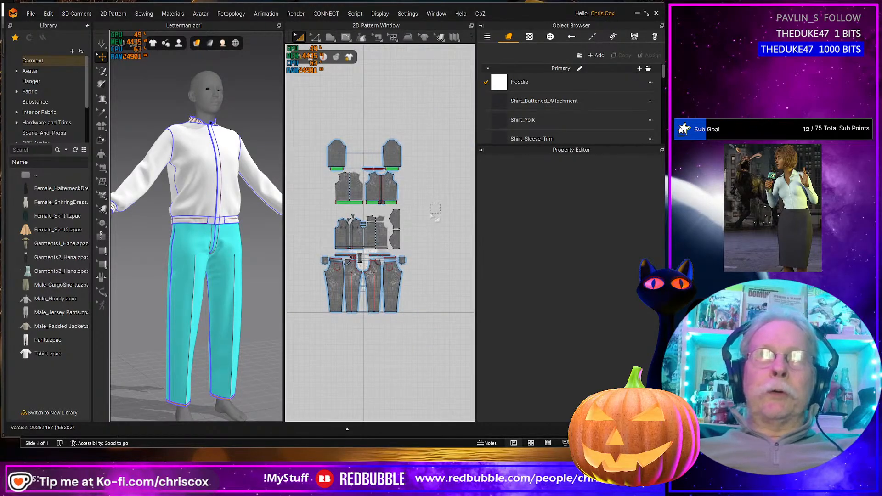
drag(434, 213, 315, 134)
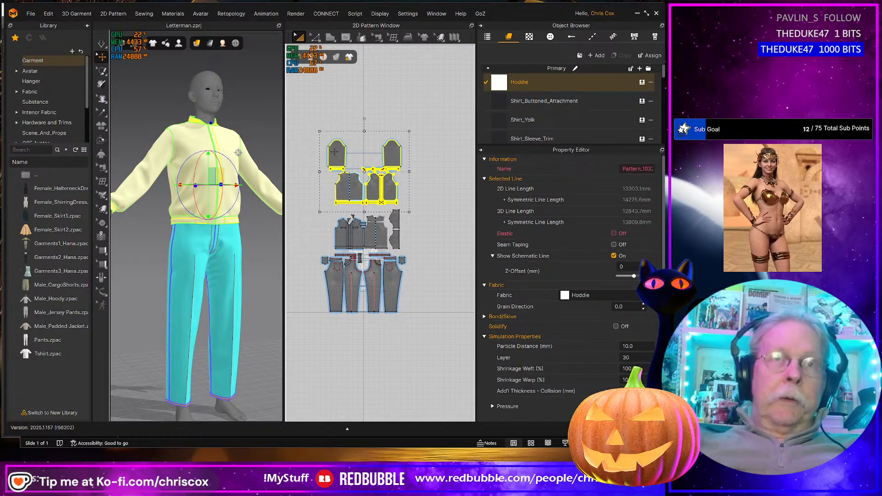
right_click(334, 152)
click(397, 255)
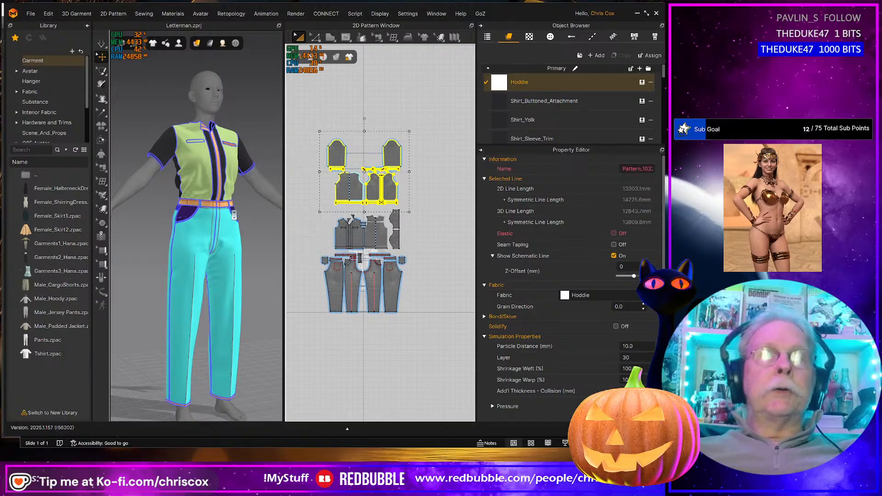
- Examine the shirt's collar opening, its orange trim piece and the chest strip up close on the avatar
scroll(229, 208, up, 5)
middle_drag(231, 159, 219, 257)
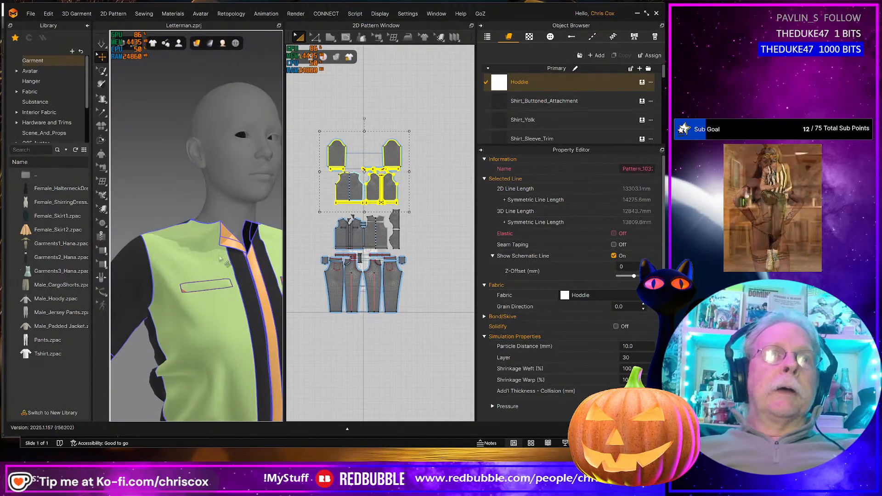
right_drag(219, 231, 188, 238)
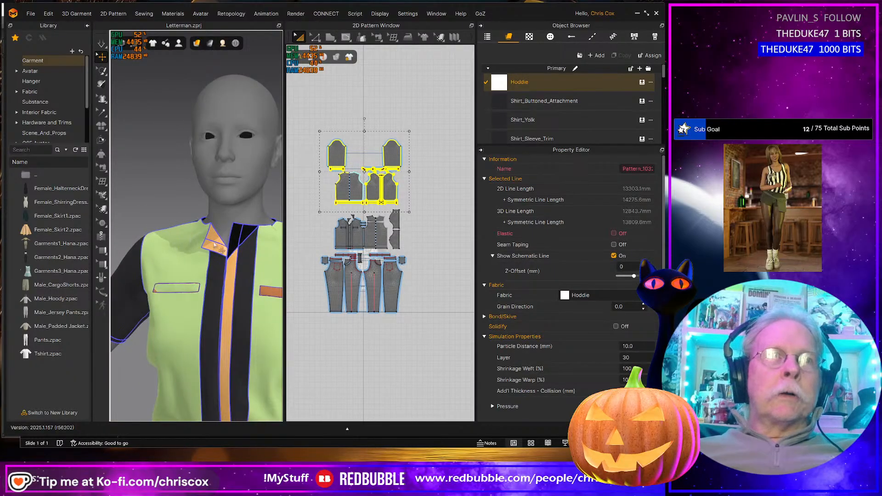
scroll(222, 250, up, 2)
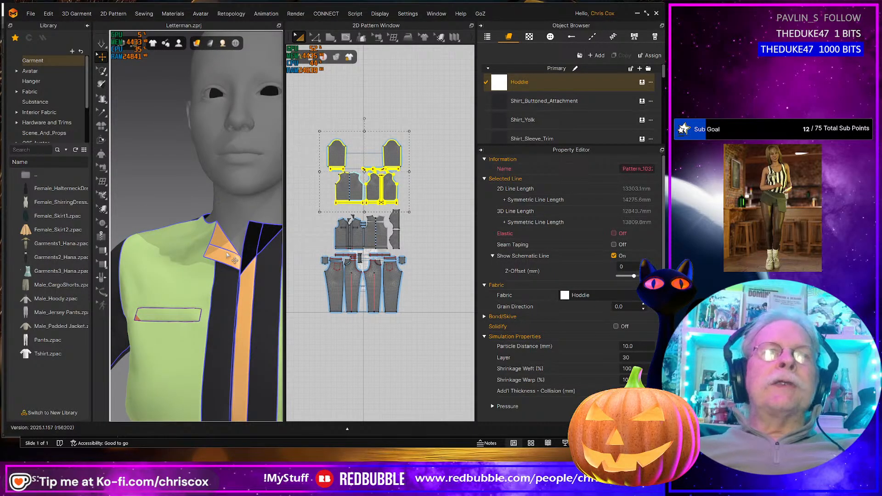
click(159, 321)
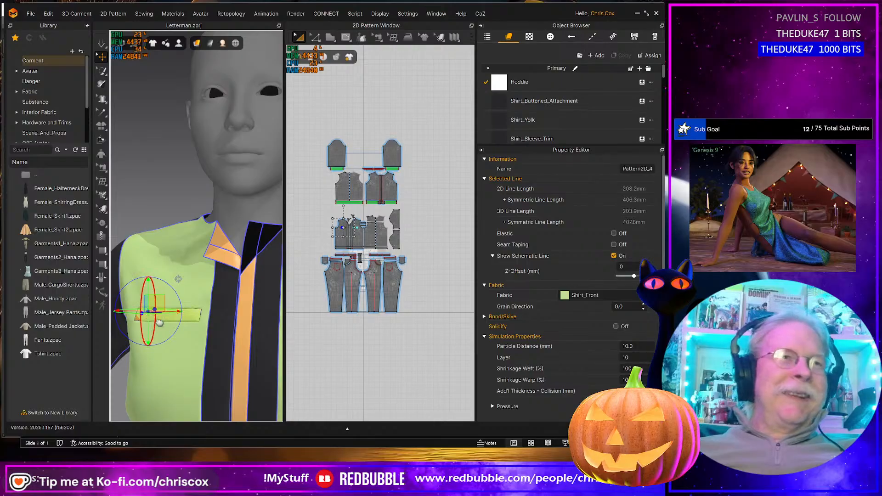
right_drag(159, 322, 216, 347)
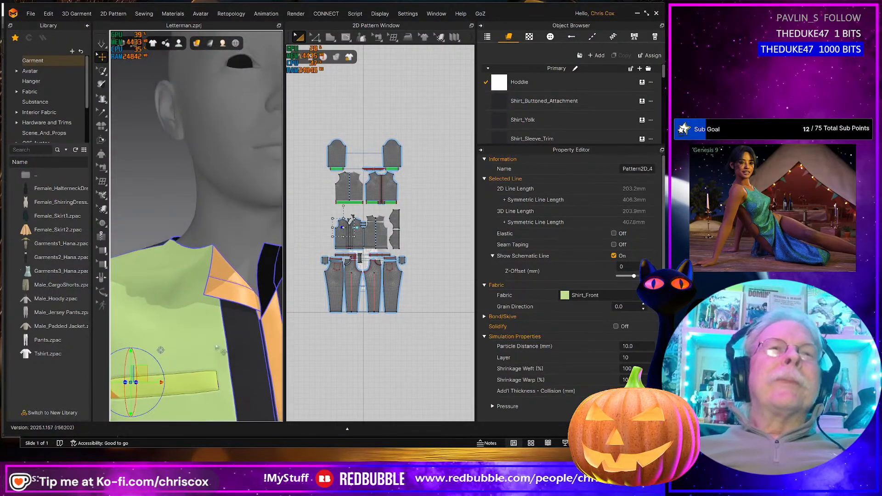
click(220, 290)
scroll(226, 303, down, 10)
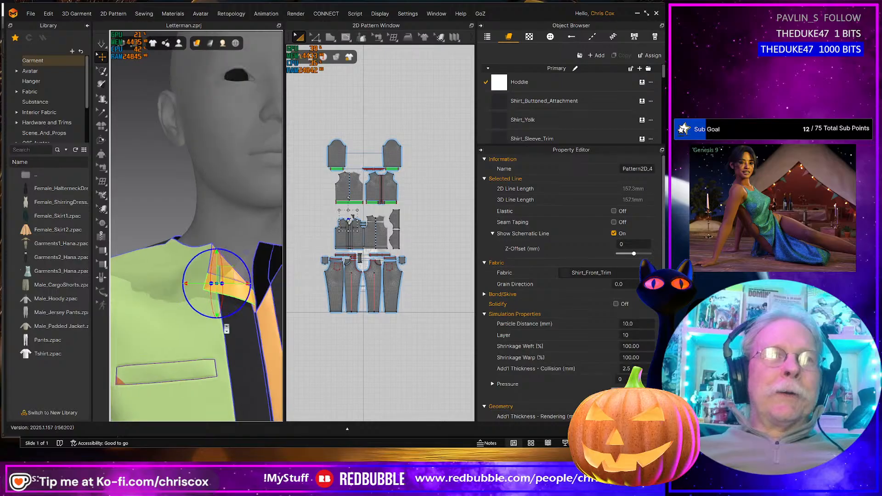
scroll(225, 323, up, 6)
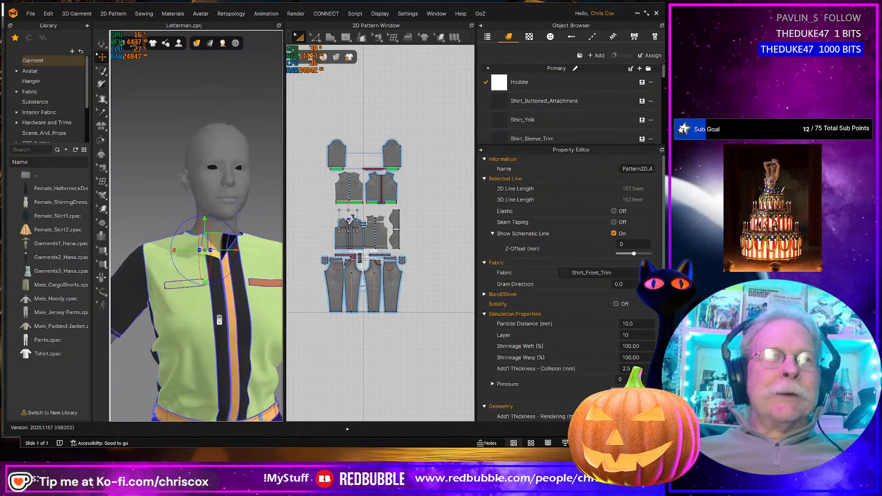
- Move the chest strip with the Pants fabric forward so it sits in front of the shirt, and simulate the garment
click(183, 313)
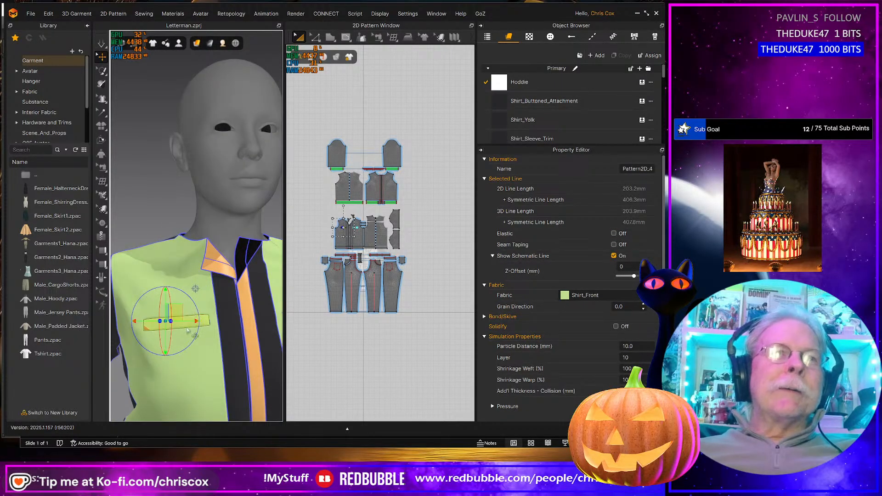
middle_drag(187, 330, 145, 311)
click(255, 307)
middle_drag(242, 314, 284, 314)
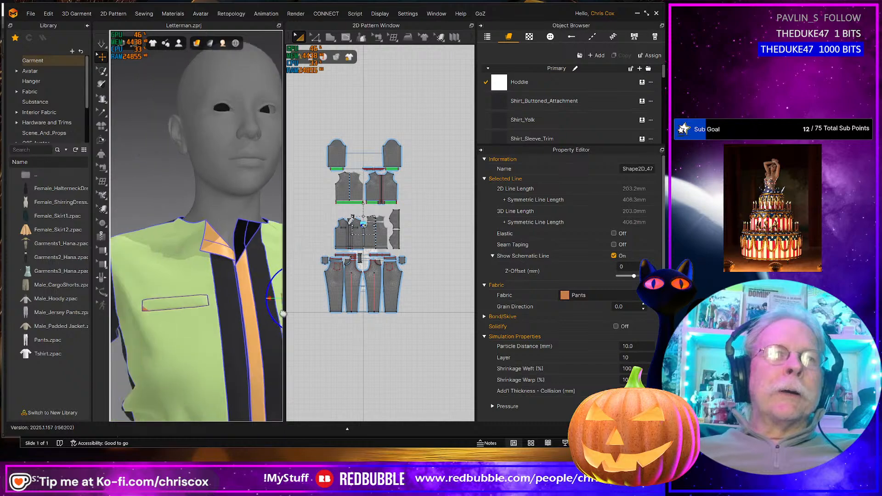
right_drag(283, 314, 189, 299)
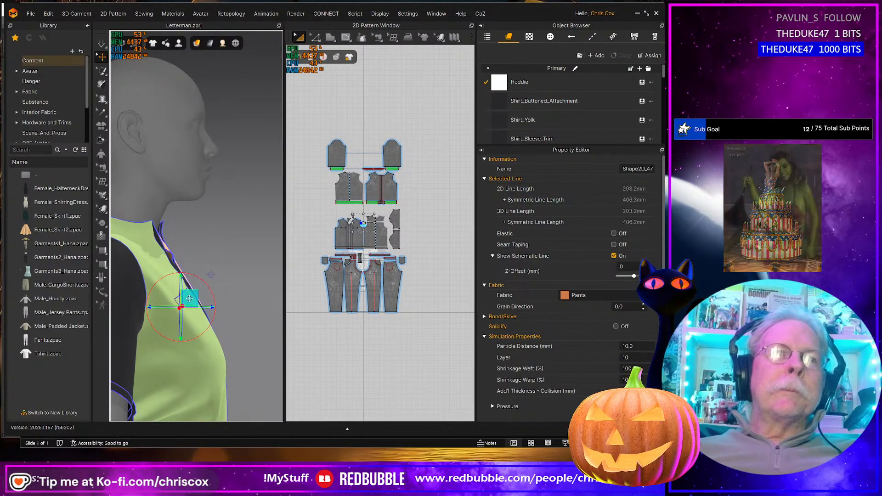
drag(189, 299, 206, 293)
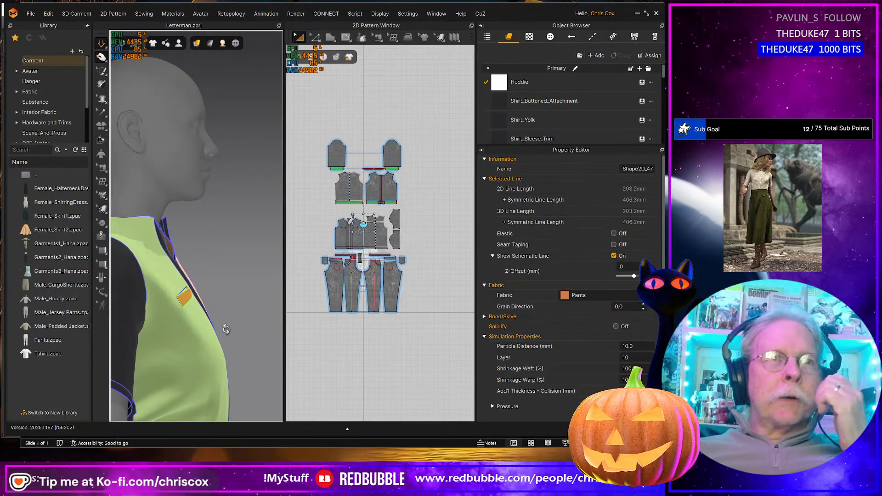
- Inspect the simulated chest strips, front bands and collar trim on the shirt from several angles
right_drag(227, 329, 178, 328)
middle_drag(178, 328, 155, 342)
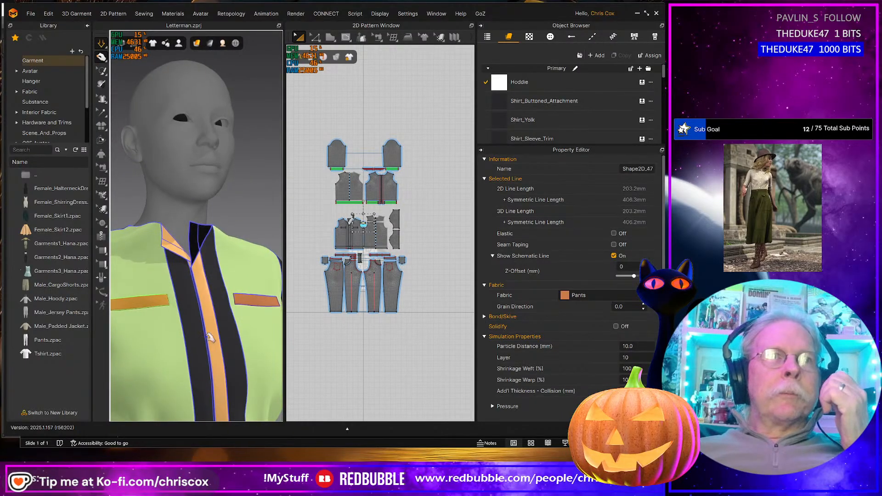
right_drag(155, 342, 252, 322)
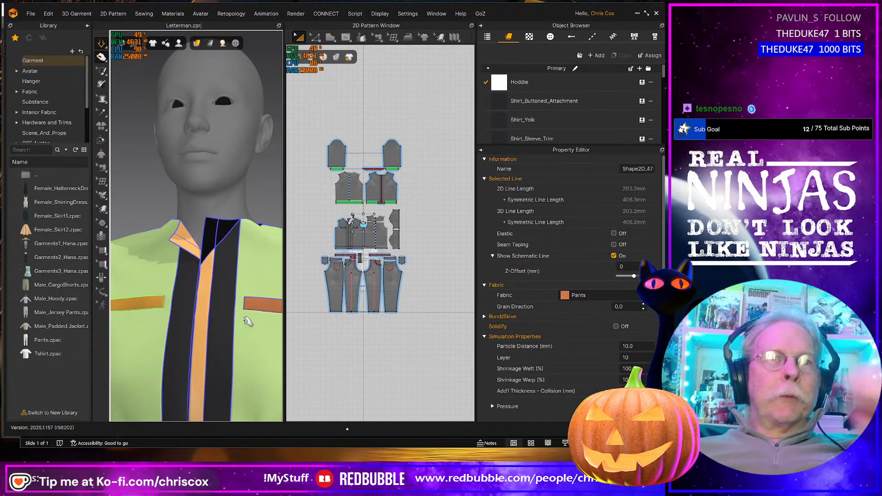
middle_drag(251, 322, 231, 301)
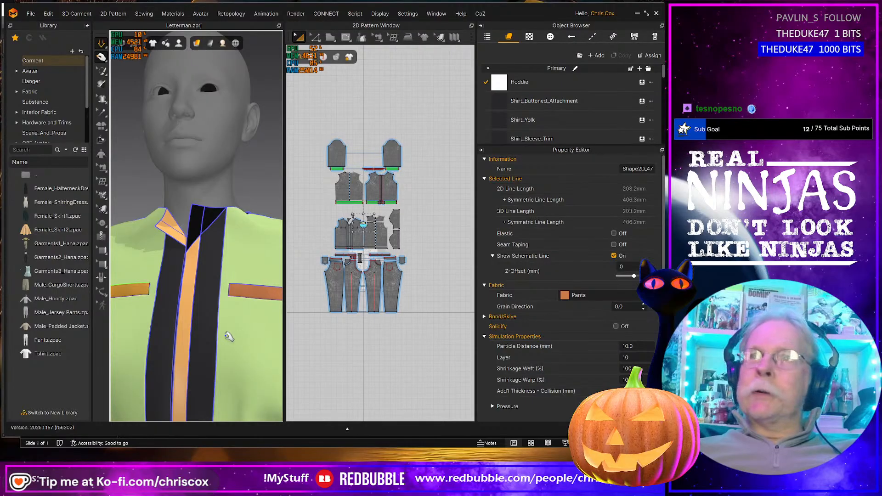
middle_drag(230, 336, 241, 337)
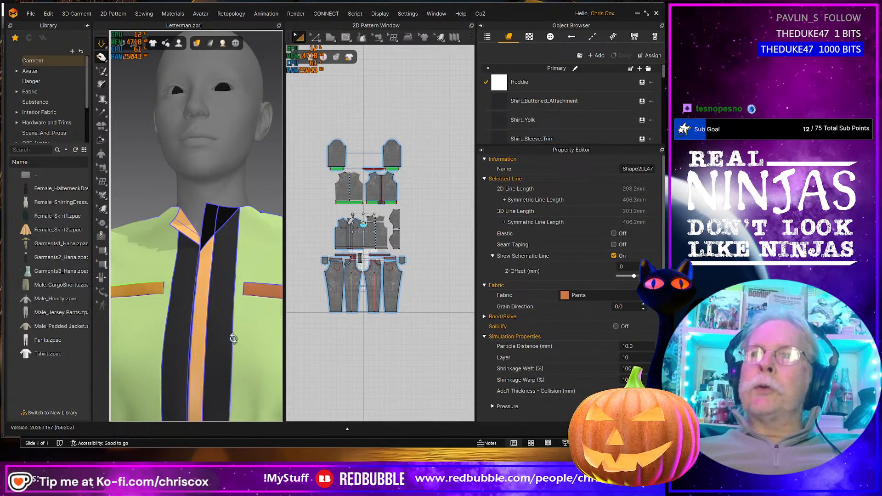
right_drag(234, 340, 247, 346)
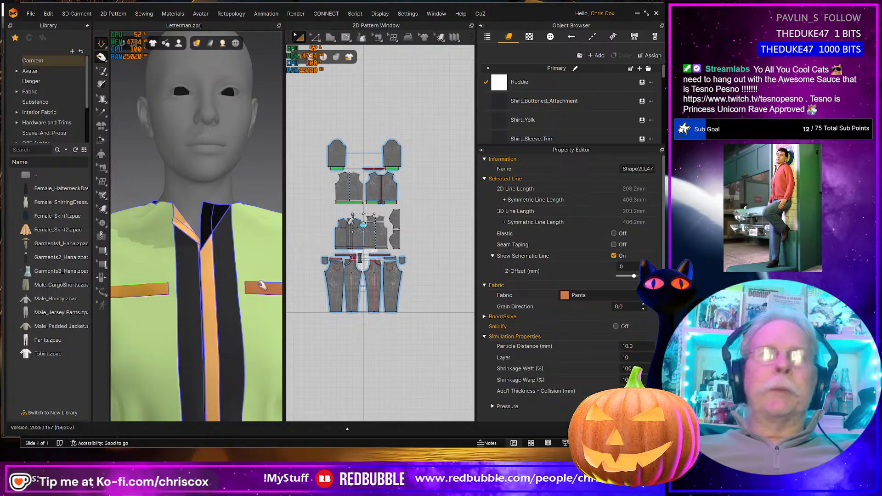
right_drag(202, 288, 223, 295)
scroll(222, 296, down, 1)
scroll(226, 298, up, 2)
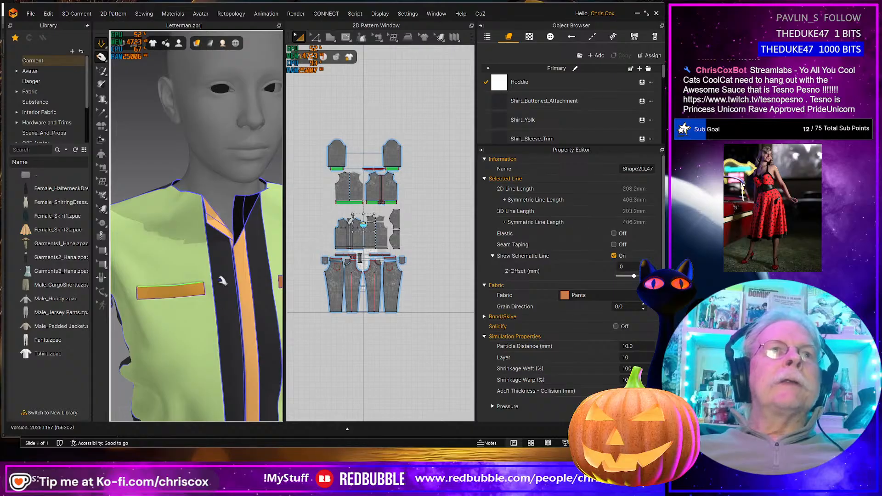
click(219, 228)
right_drag(219, 228, 225, 225)
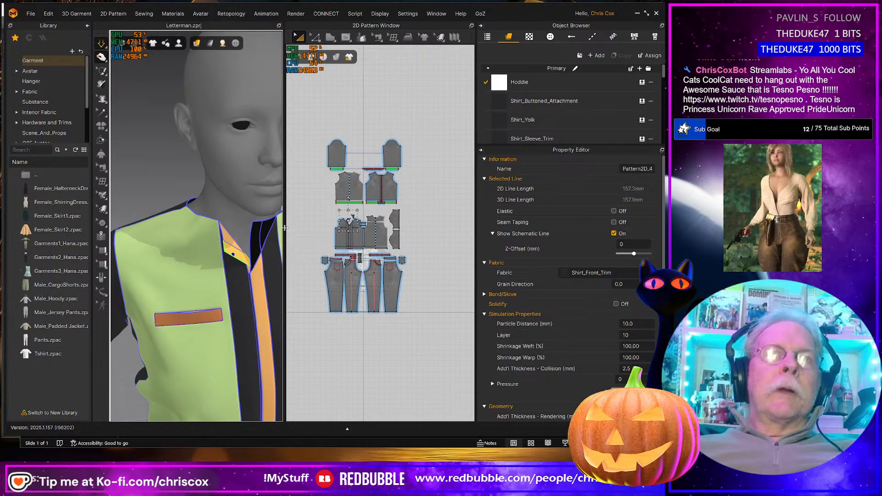
- Duplicate the shirt front piece that holds the pocket strip and place the copy in the empty space beside the original
click(340, 230)
scroll(319, 237, up, 6)
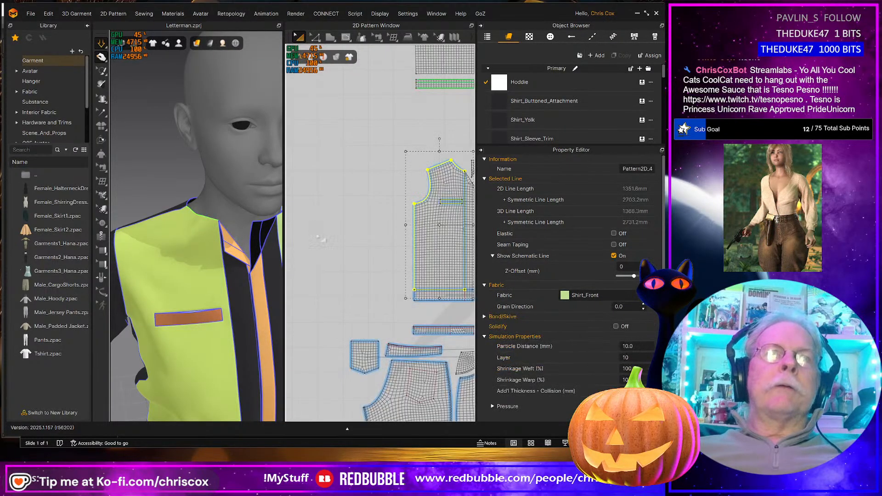
right_drag(432, 231, 422, 290)
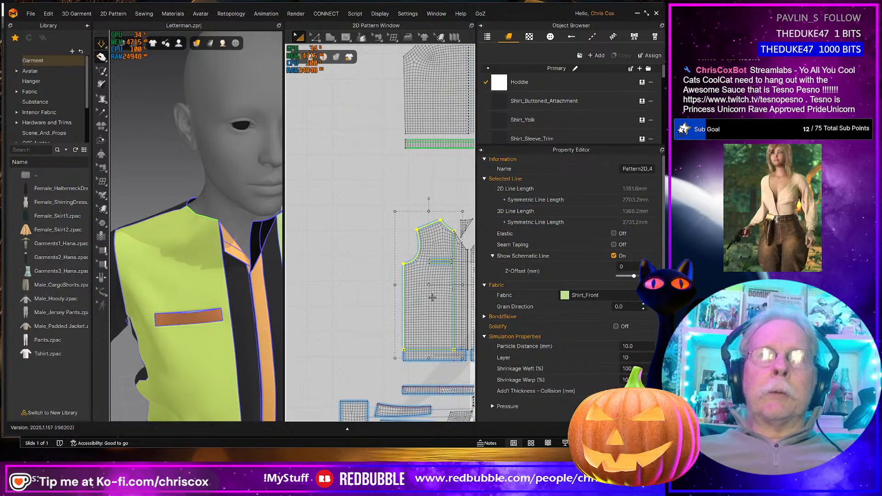
key(ctrl+c)
key(ctrl+v)
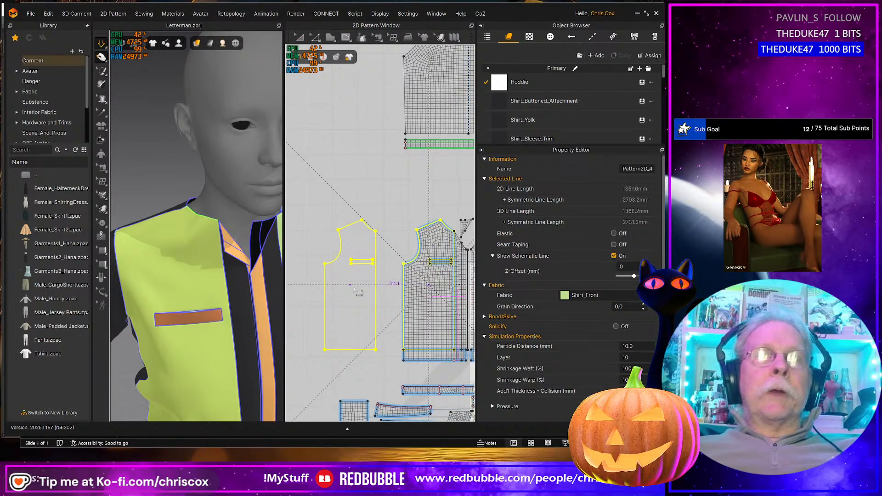
click(354, 289)
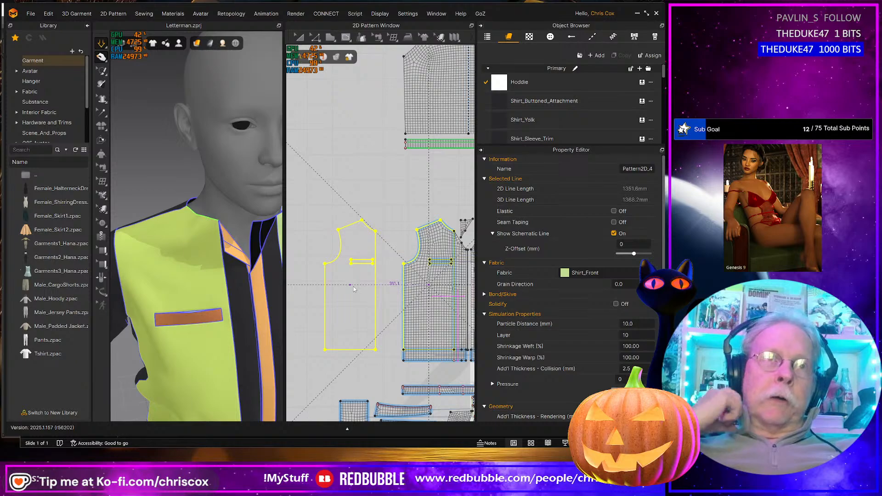
key(a)
scroll(354, 292, down, 2)
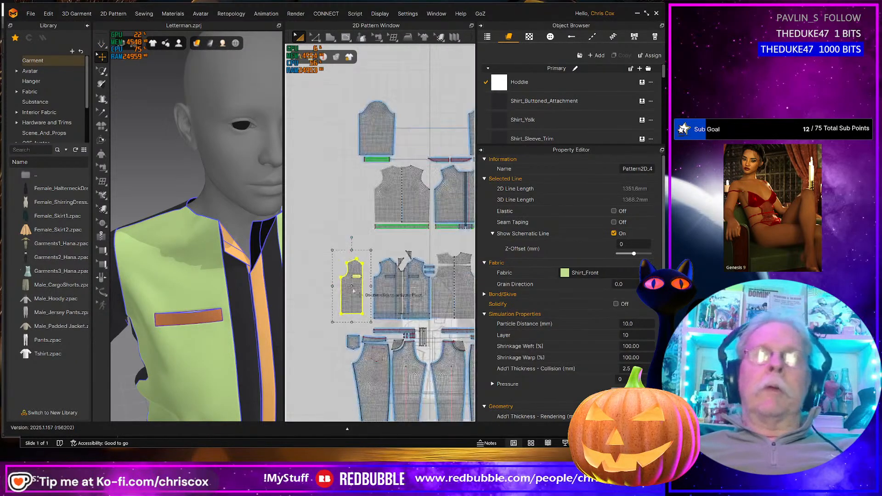
scroll(354, 299, up, 3)
scroll(354, 302, up, 5)
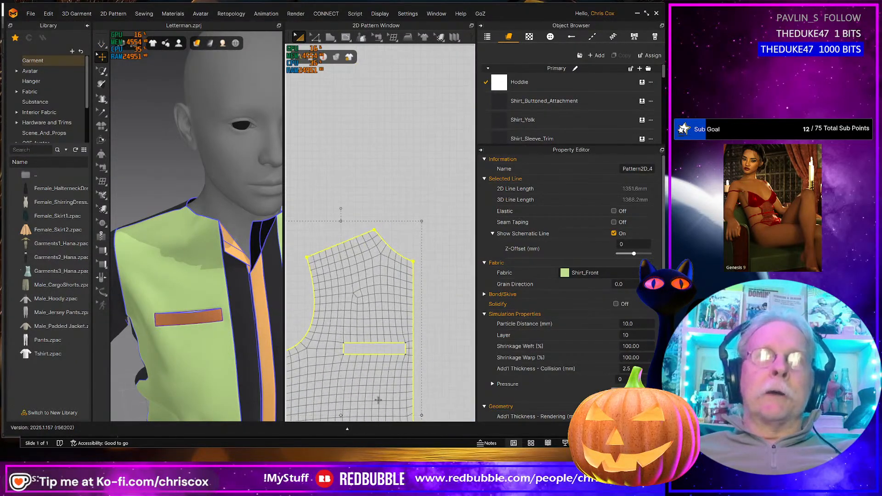
scroll(444, 336, up, 3)
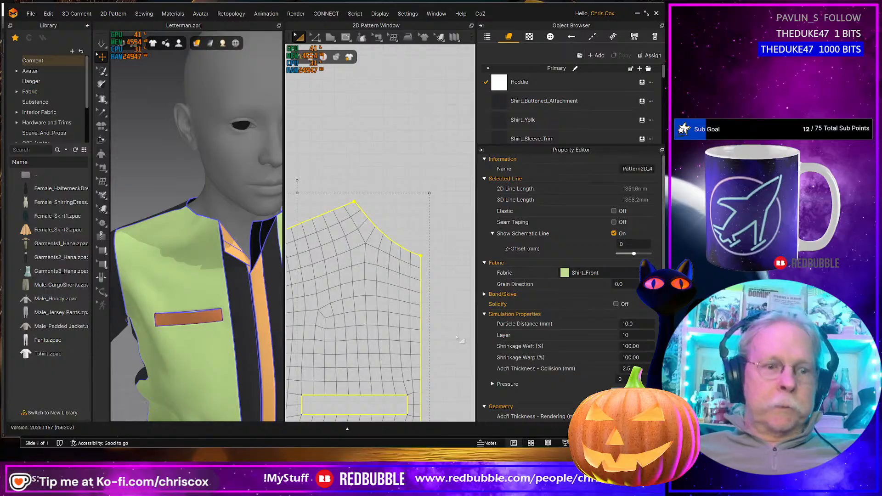
key(g)
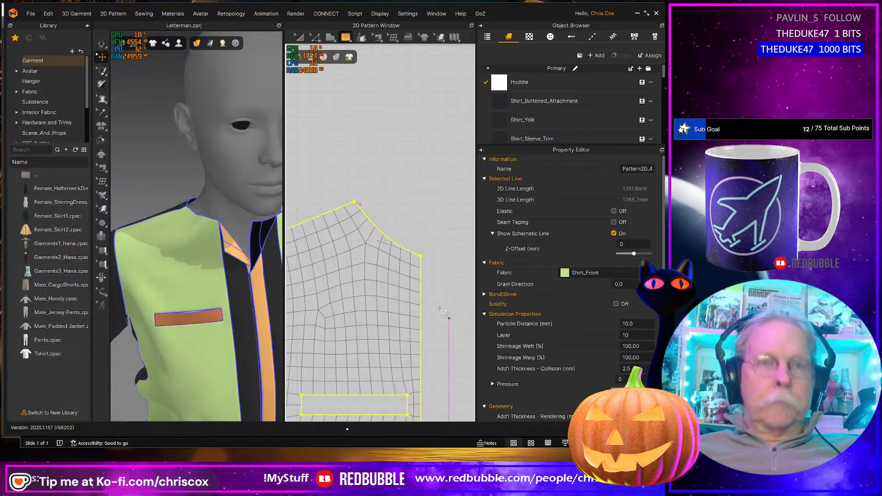
click(421, 257)
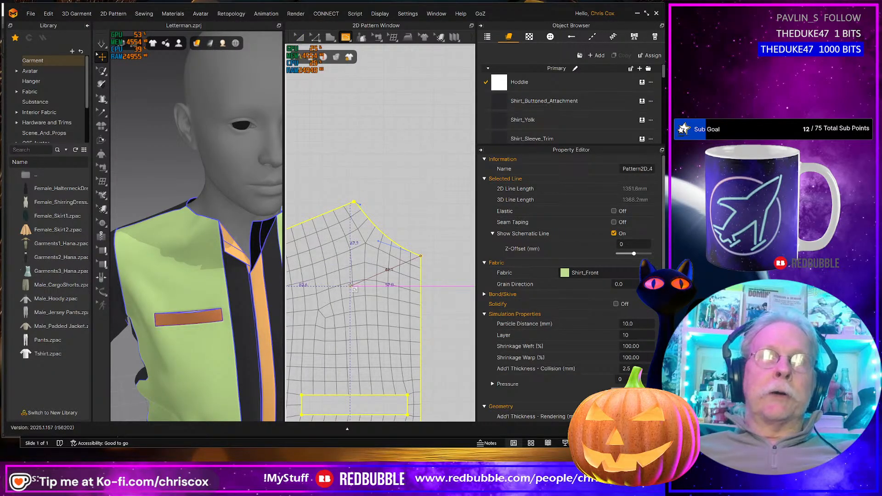
click(350, 286)
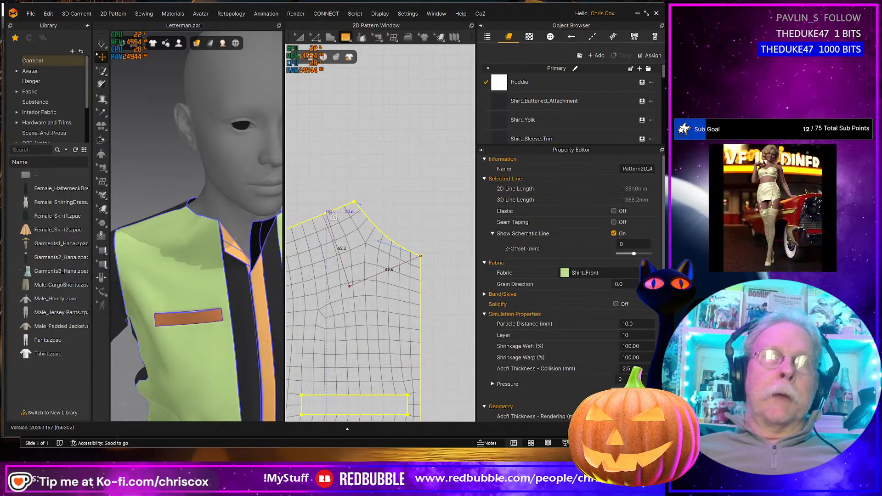
key(Escape)
- Open the Split Line settings for the copied shirt front's shoulder edge beside the neckline
key(z)
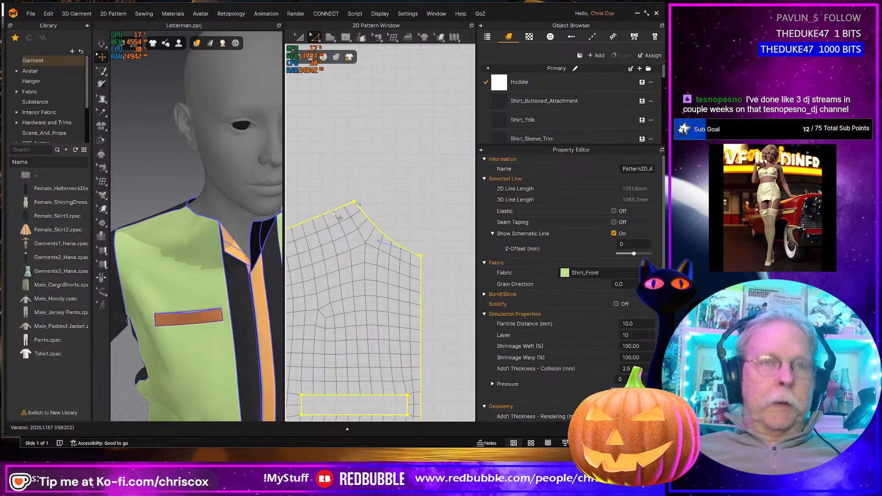
click(333, 212)
right_click(327, 213)
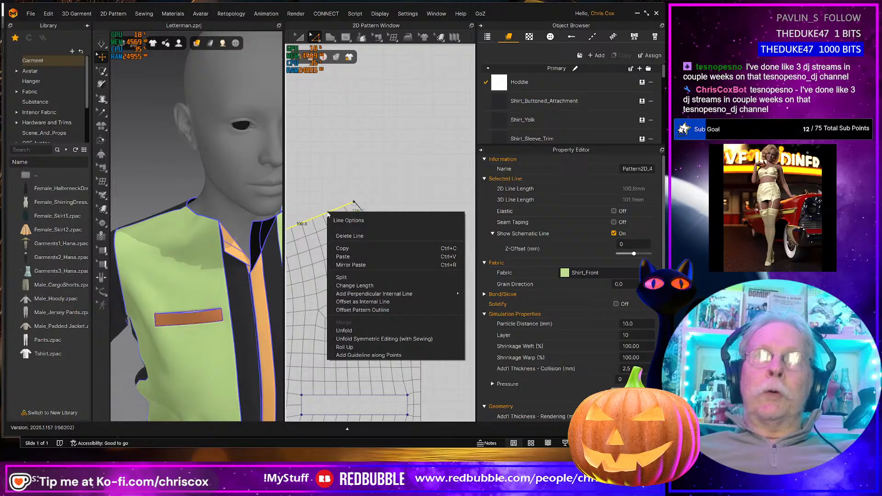
click(341, 278)
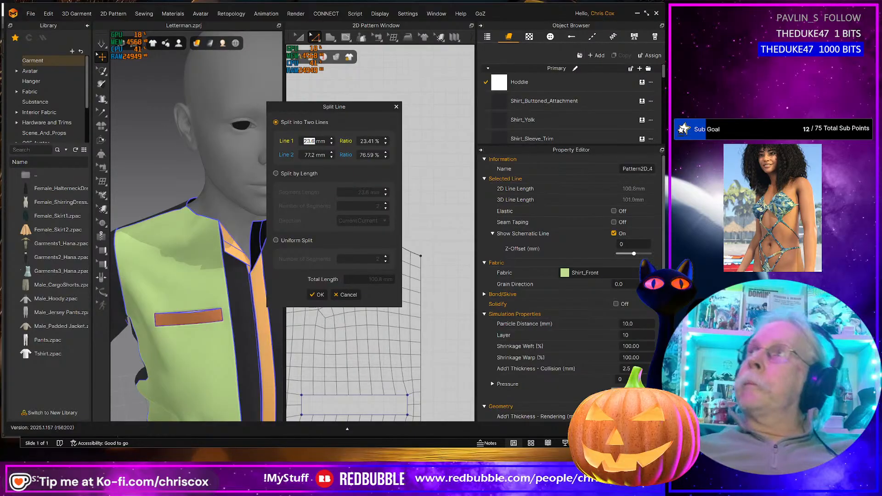
- Switch to the streamer's offline DJ channel page on Twitch and copy the channel name from its web address
drag(664, 56, 266, 34)
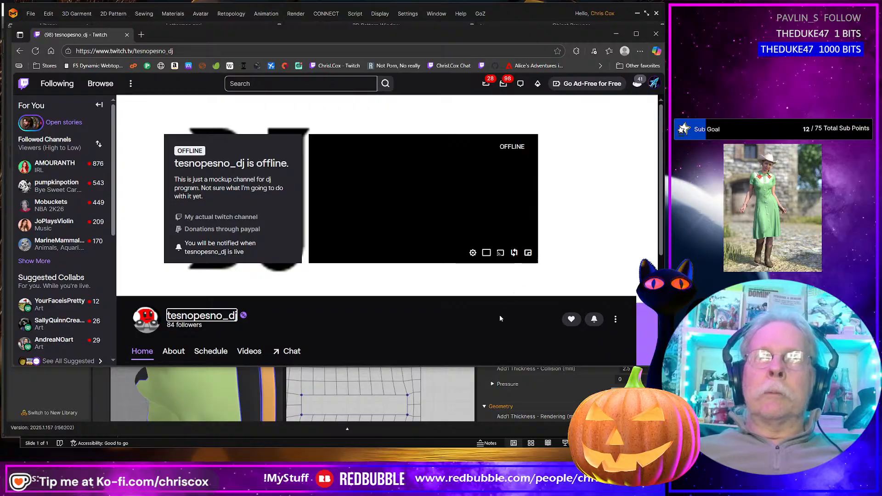
scroll(500, 316, down, 2)
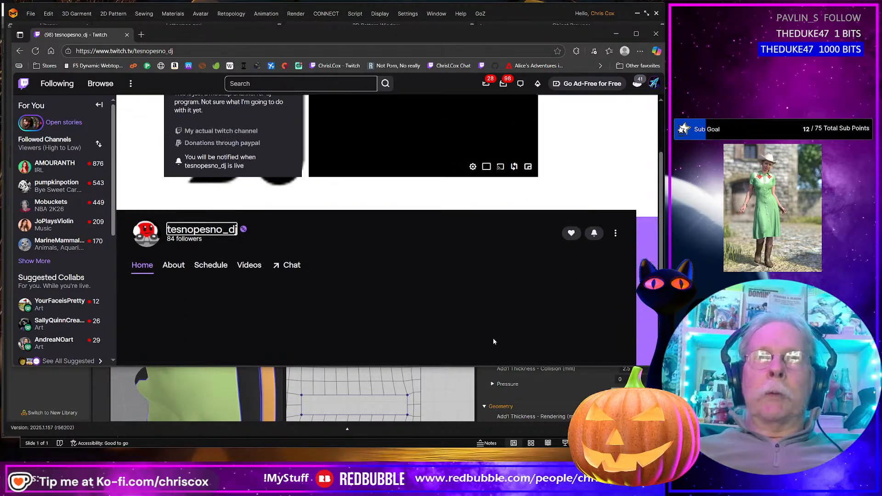
scroll(487, 345, up, 2)
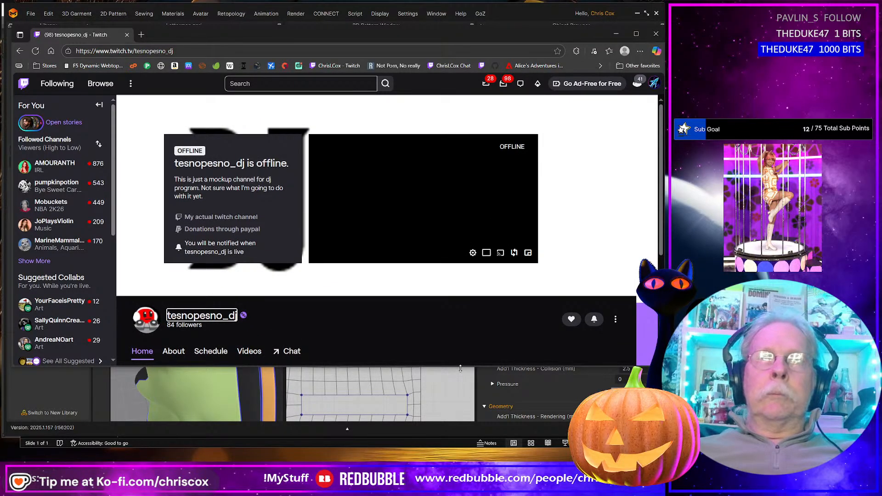
drag(460, 371, 460, 463)
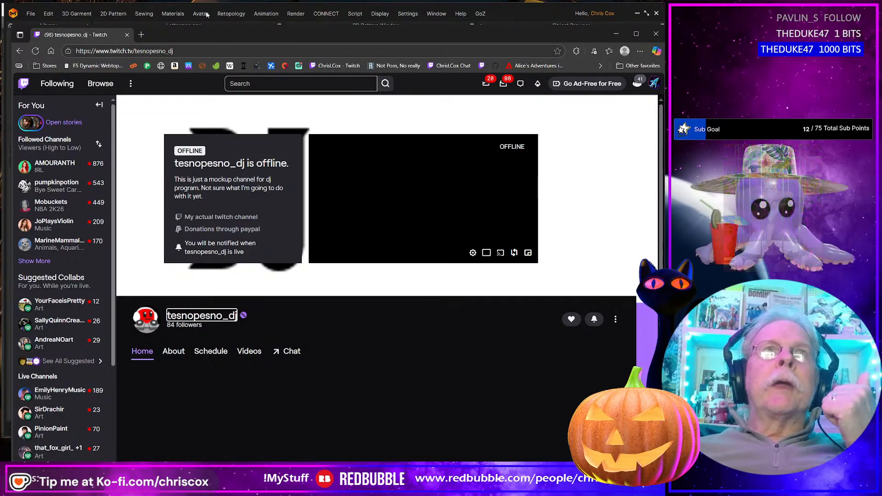
click(200, 51)
click(199, 53)
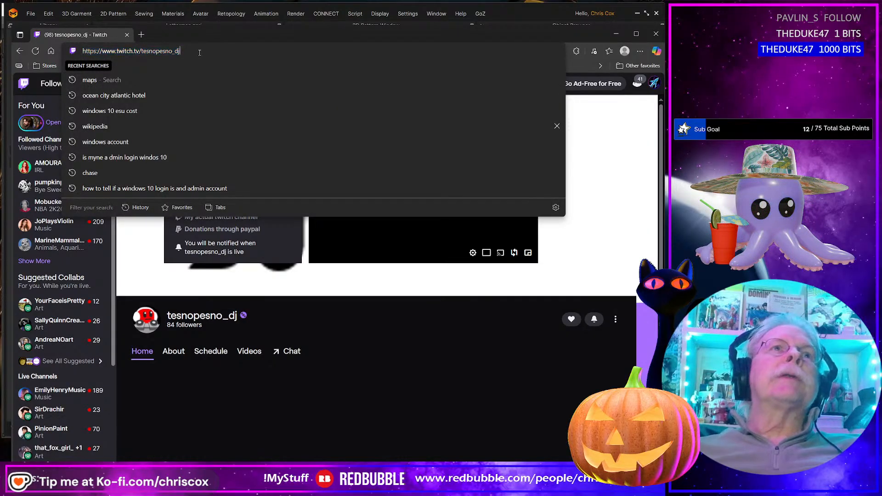
double_click(199, 52)
key(ctrl+c)
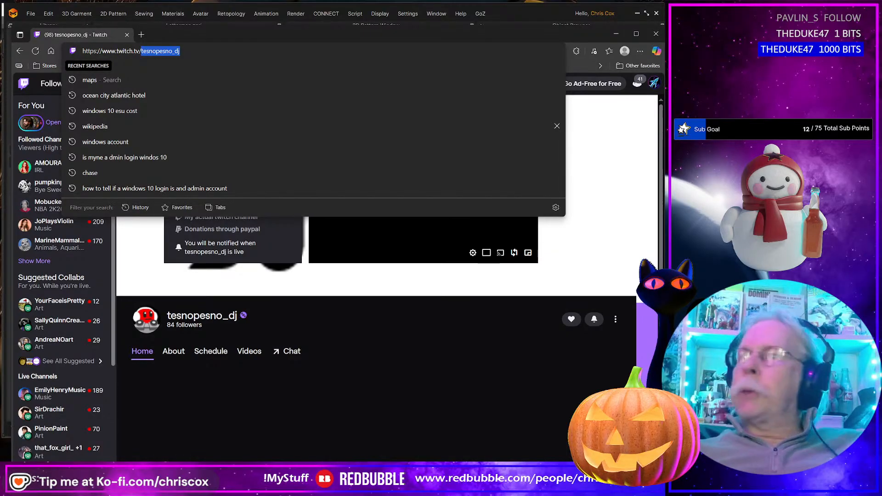
- Switch to the Streamlabs Cloudbot dashboard, search the custom commands for the streamer's shout-out command and open it for editing
click(321, 487)
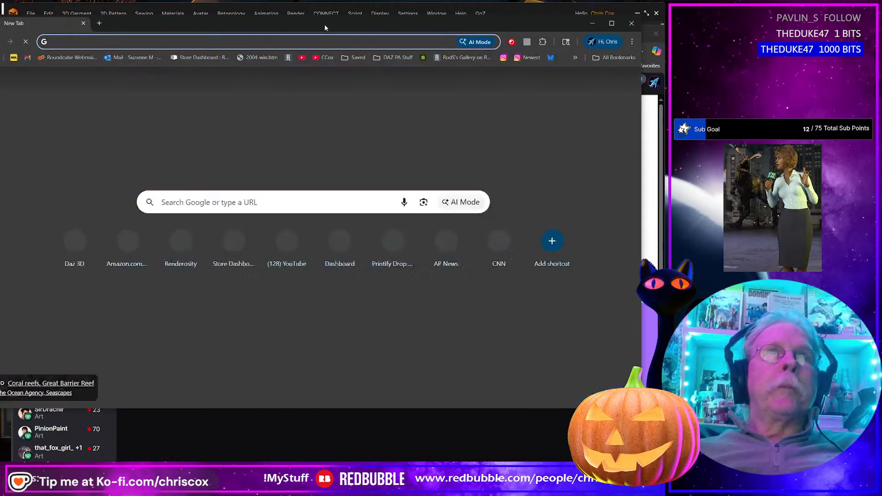
double_click(325, 24)
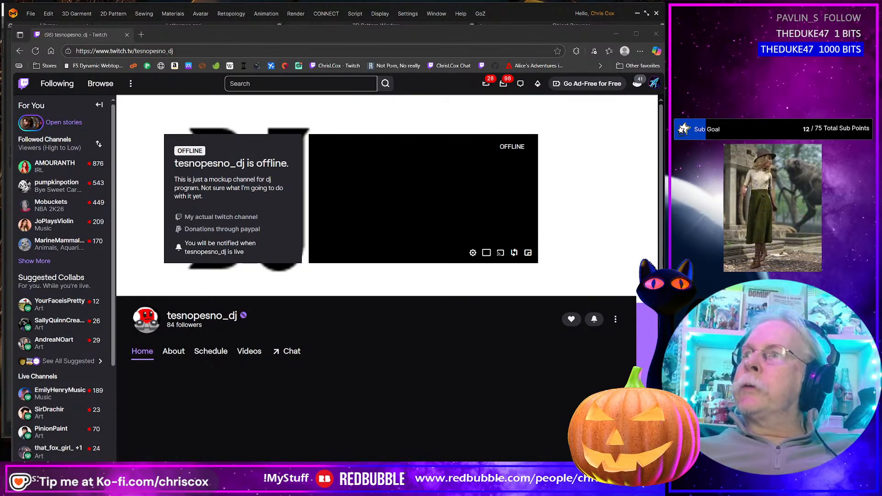
drag(873, 33, 245, 20)
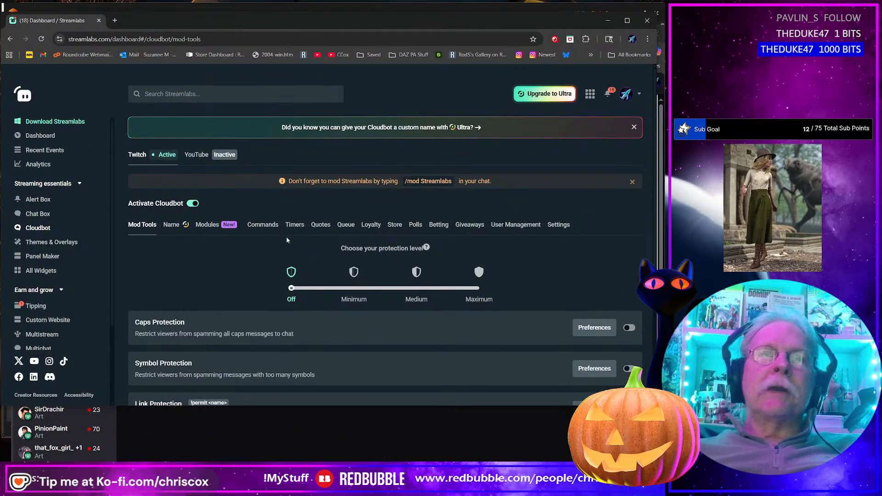
click(262, 225)
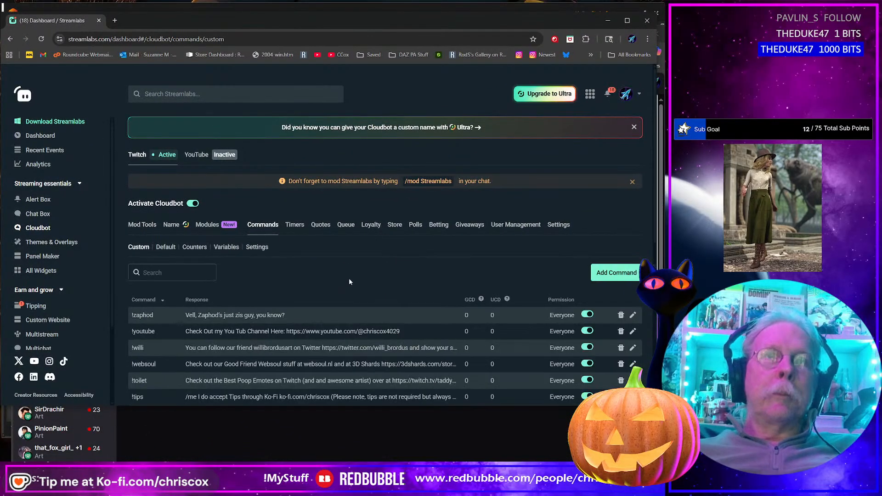
click(169, 271)
text(tesno)
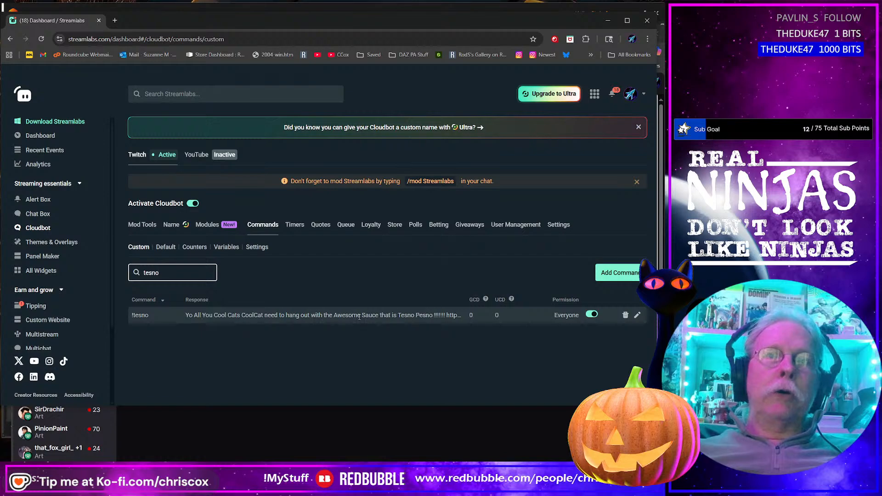
click(638, 315)
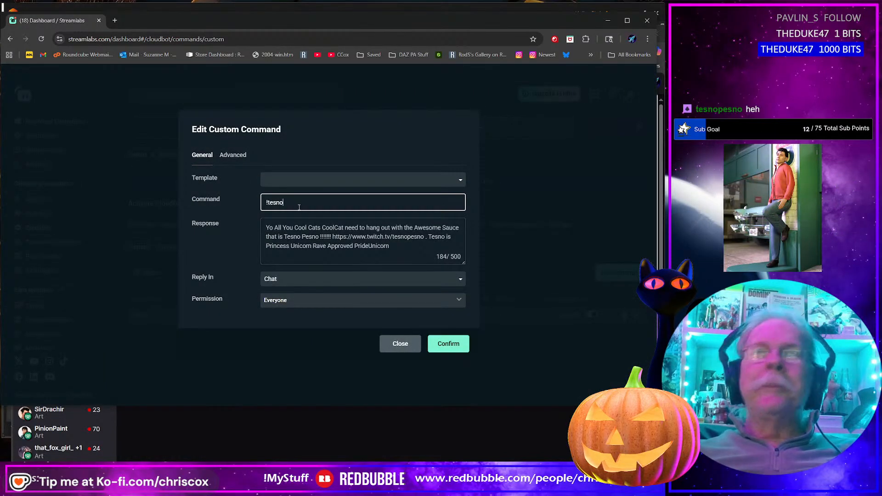
- Insert the copied DJ channel name into the command's response, directly after the twitch.tv/ part of the link
click(399, 245)
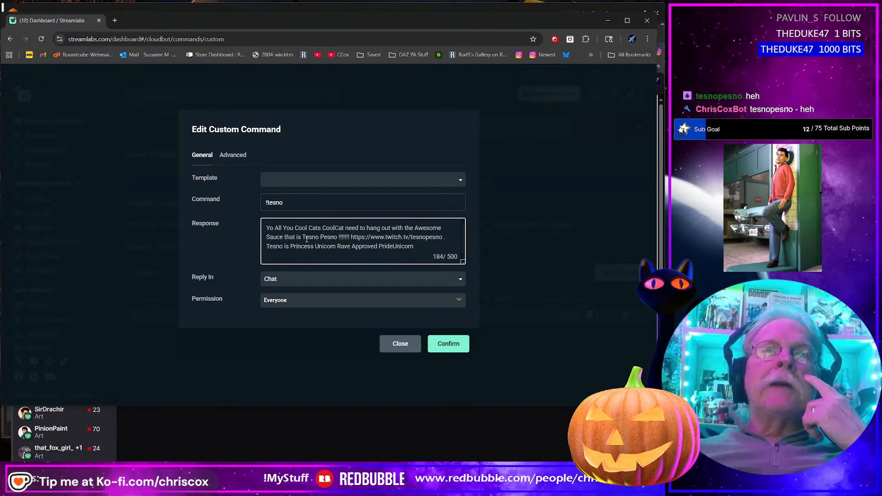
click(412, 237)
key(ctrl+v)
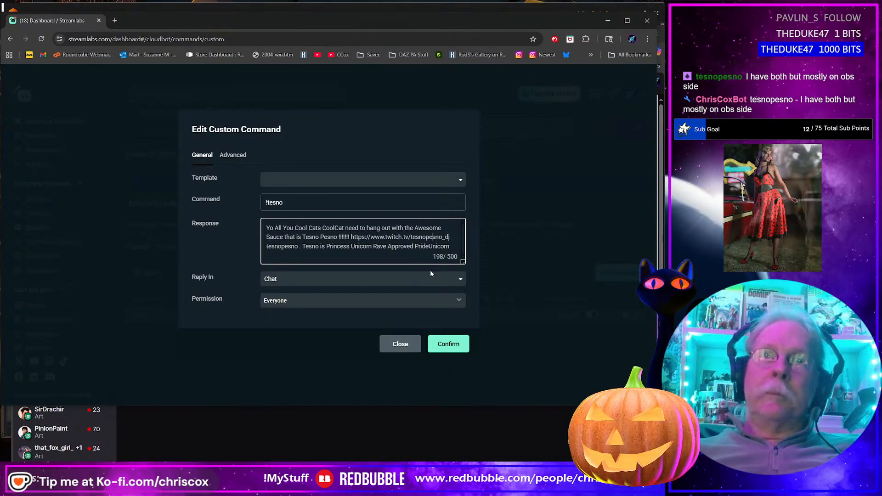
key(Left)
key(Left)
key(Left)
key(Left)
key(Left)
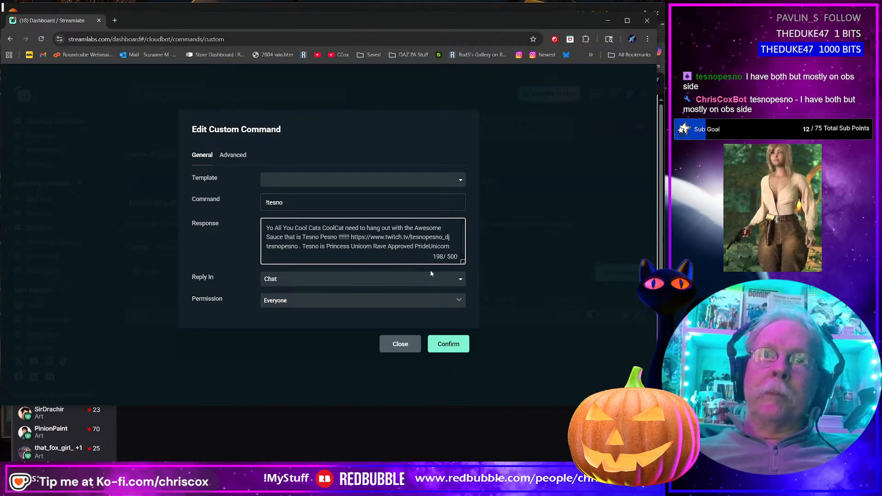
key(shift+Right)
key(shift+Left)
key(shift+Left)
key(shift+Left)
key(shift+Left)
key(shift+Left)
key(shift+Left)
key(shift+Left)
key(shift+Left)
key(shift+Left)
key(shift+Left)
key(shift+Left)
key(shift+Left)
key(shift+Left)
key(shift+Left)
key(shift+Left)
key(shift+Left)
key(shift+Left)
key(shift+Left)
key(shift+Left)
key(shift+Left)
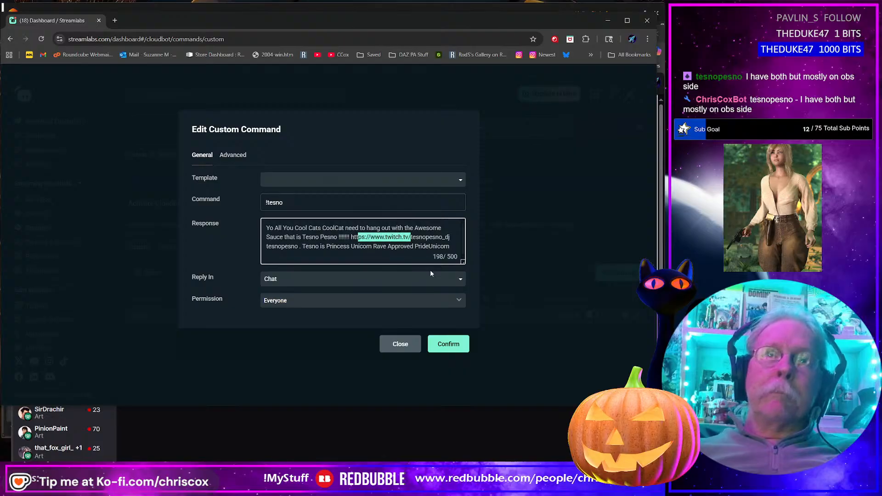
key(shift+Left)
key(ctrl+c)
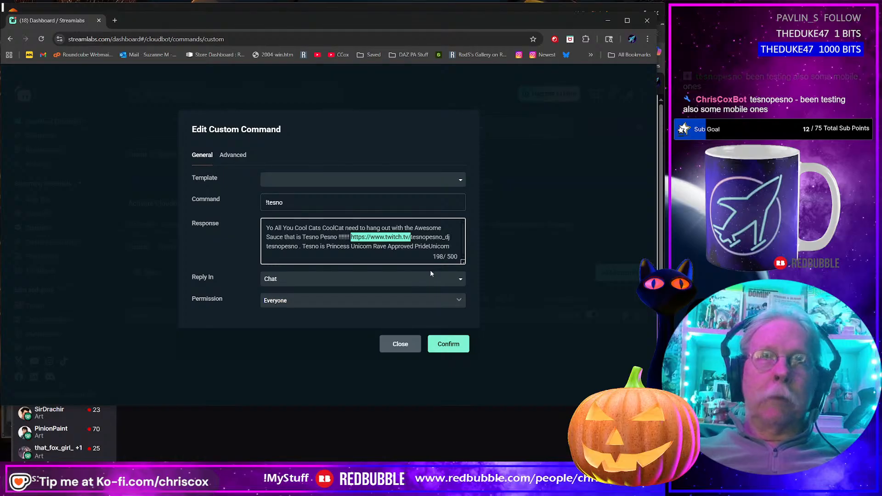
key(Right)
key(Right)
key(Right)
key(Right)
key(Right)
key(Right)
key(Right)
key(Right)
key(Right)
key(Right)
key(Right)
key(Right)
key(Right)
key(Right)
key(Right)
key(Right)
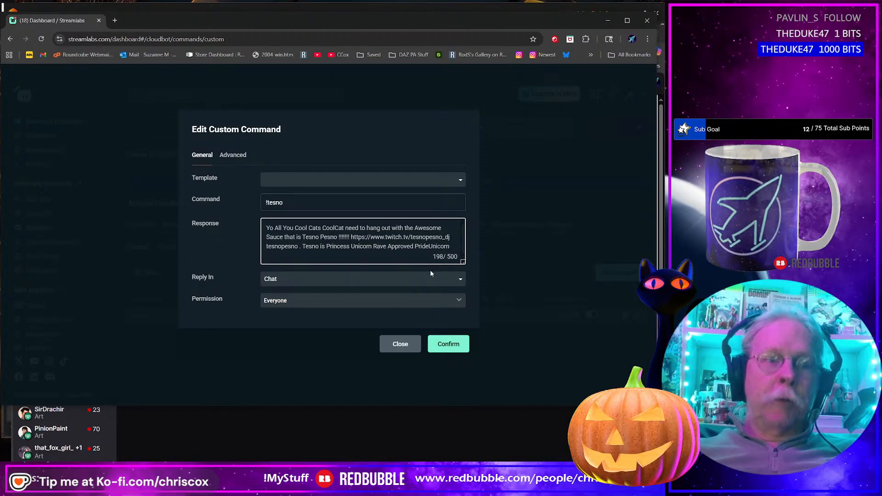
key(ctrl+v)
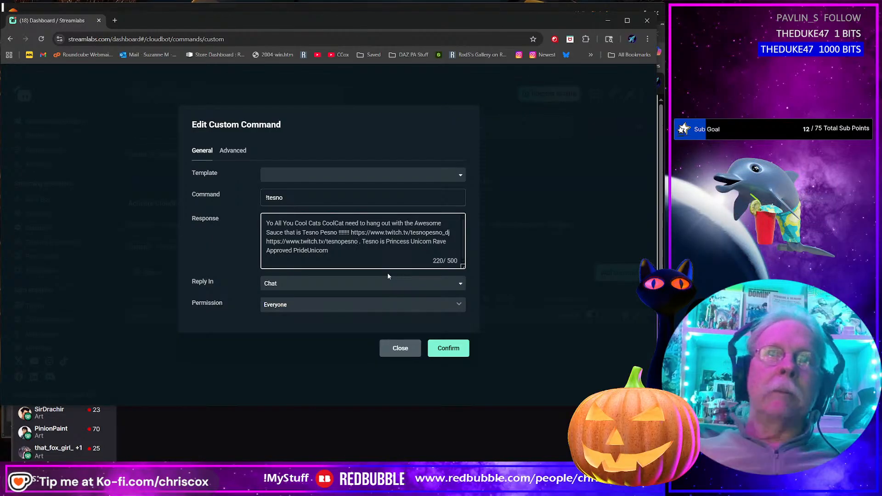
key(Delete)
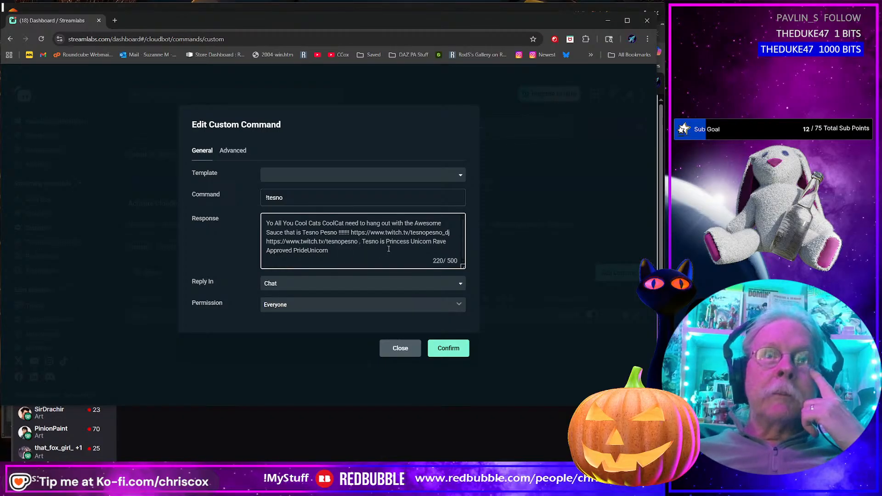
click(458, 348)
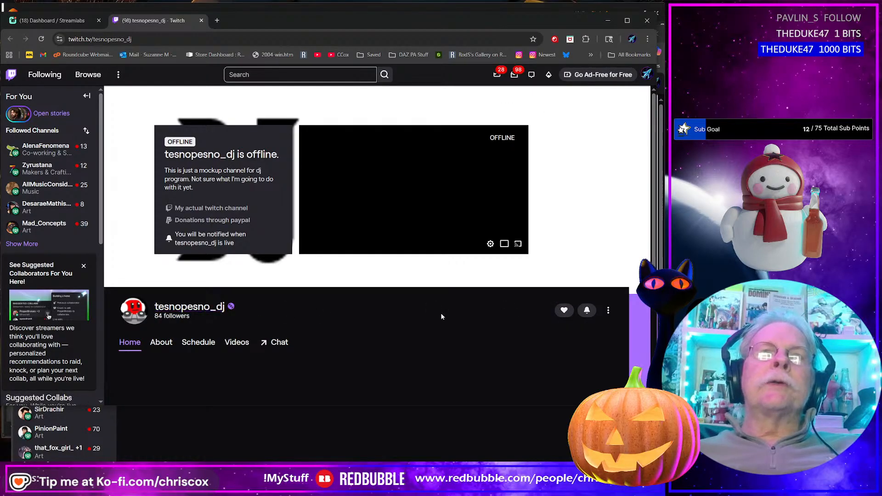
- Return to Marvelous Designer and split the copied shirt front's shoulder edge into two lines with a new Line 1 length
click(608, 22)
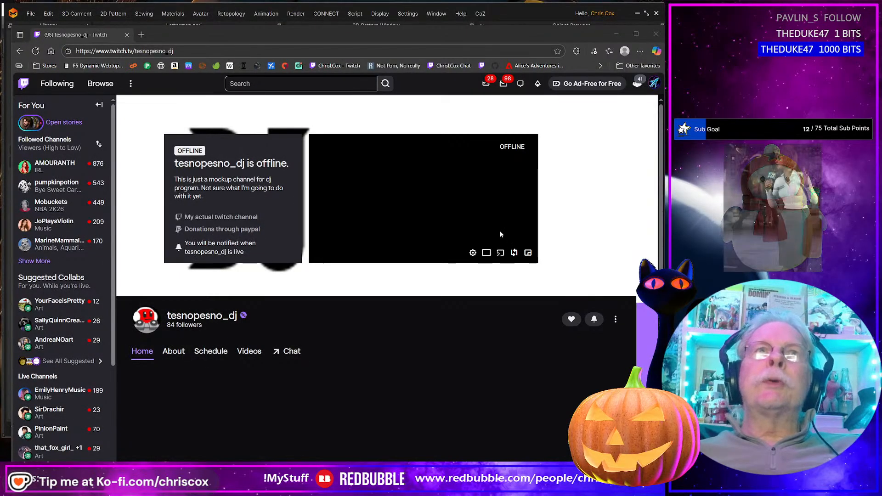
click(616, 33)
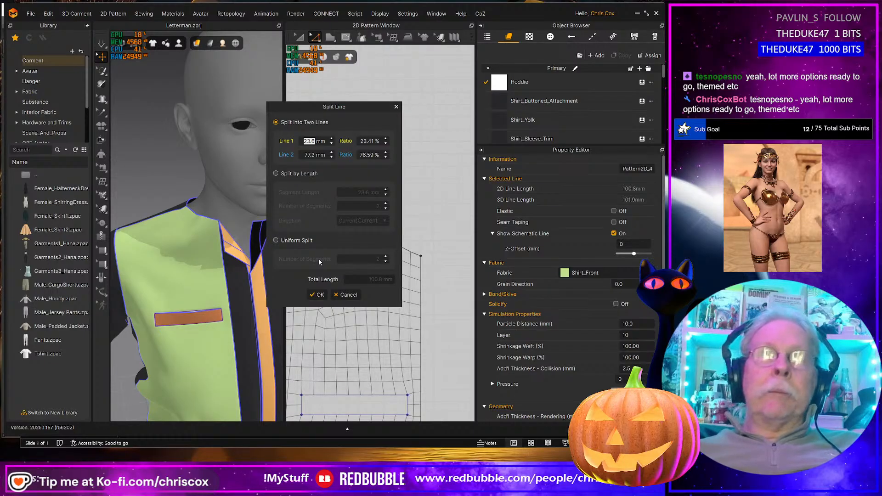
drag(300, 106, 327, 116)
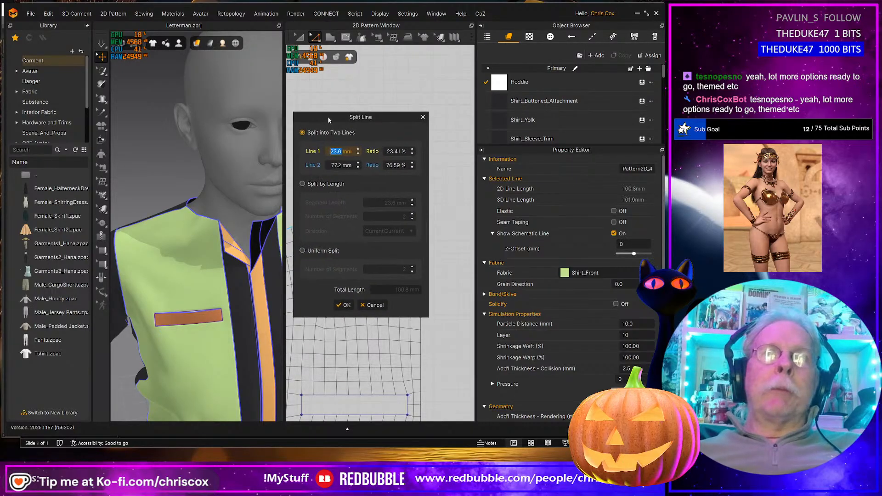
text(2)
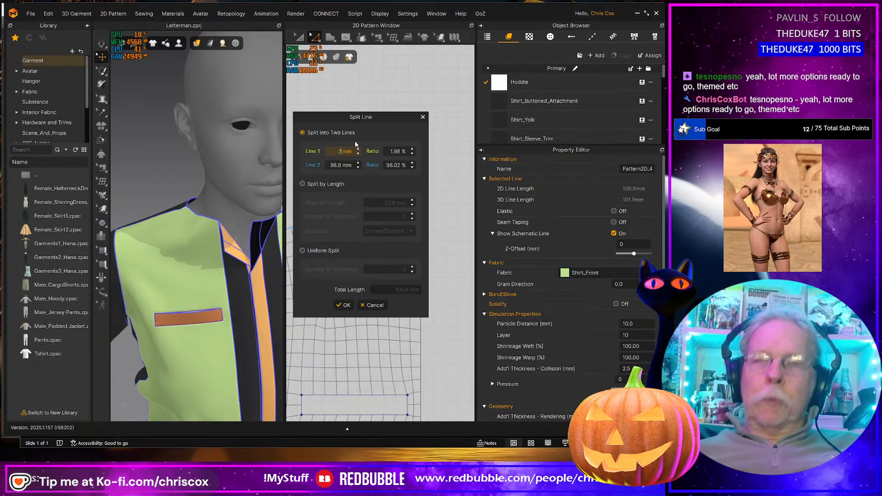
click(345, 306)
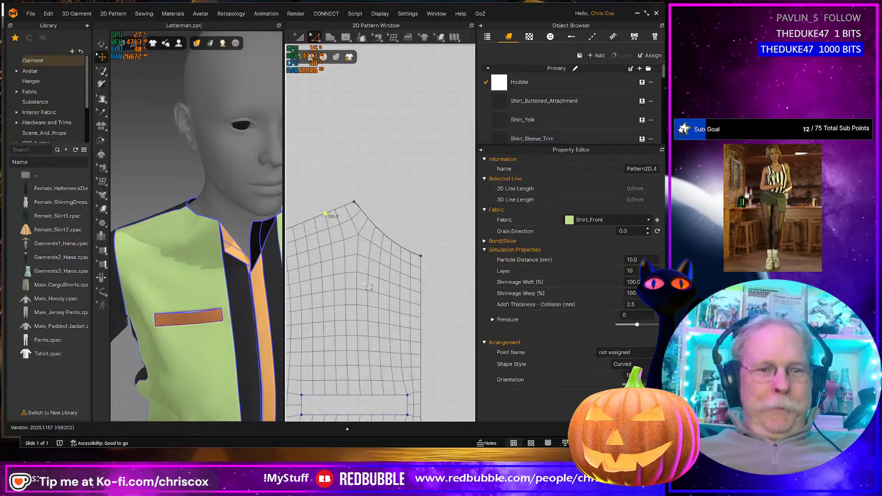
- Draw an angled internal line about 122.5 mm long from the neckline's lower corner through the chest to the new shoulder point
key(g)
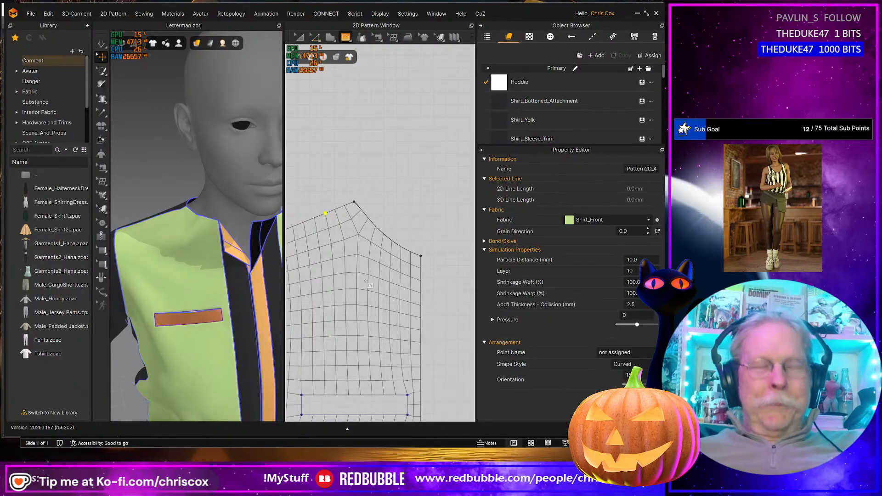
click(421, 256)
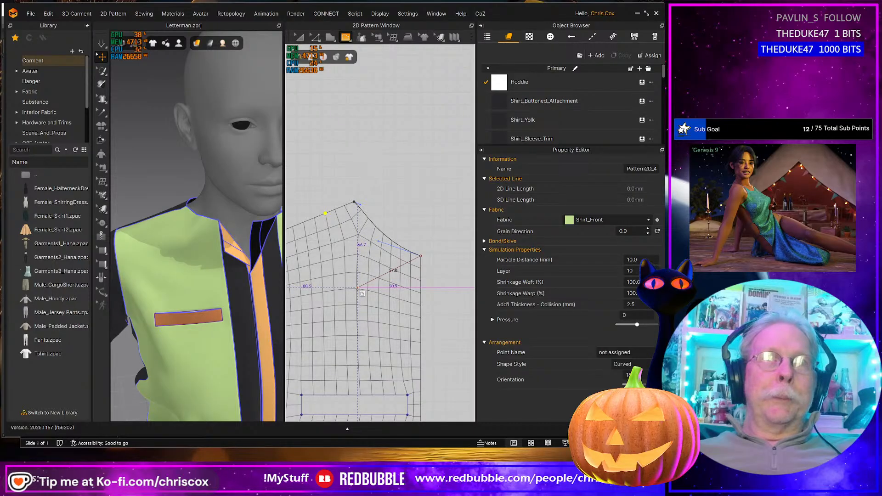
click(357, 288)
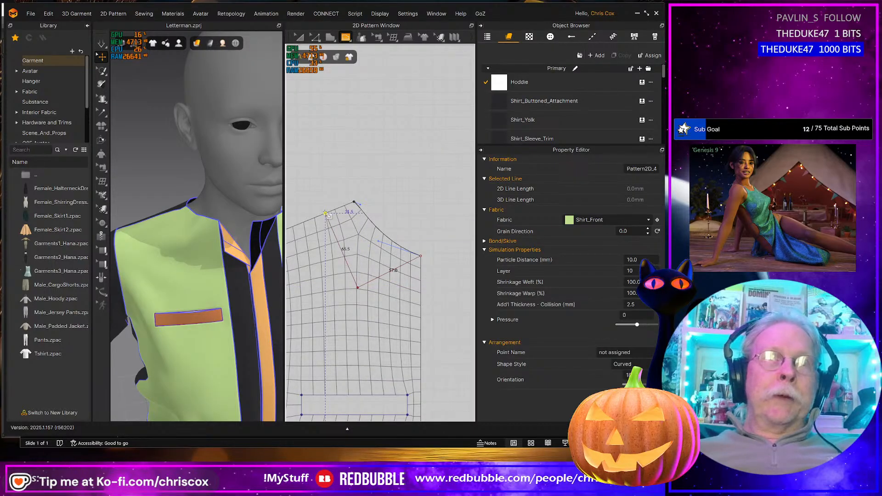
click(329, 243)
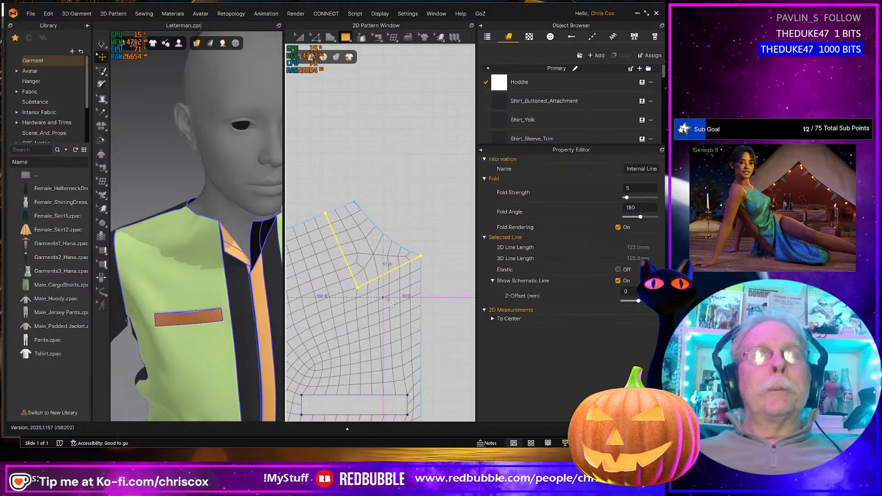
scroll(383, 319, up, 2)
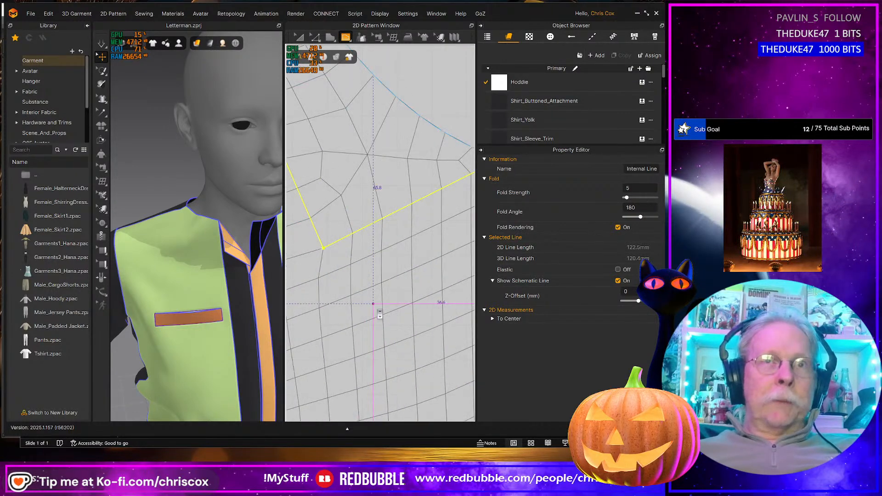
scroll(381, 317, down, 5)
scroll(375, 307, down, 4)
middle_drag(392, 290, 371, 326)
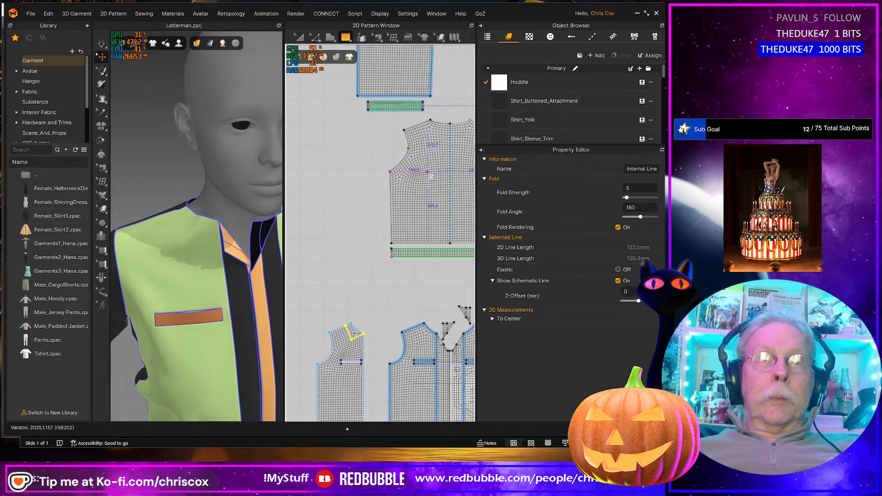
- Make a mirrored copy of the large symmetric bodice pattern and place it in the free space beside the original
key(a)
click(431, 177)
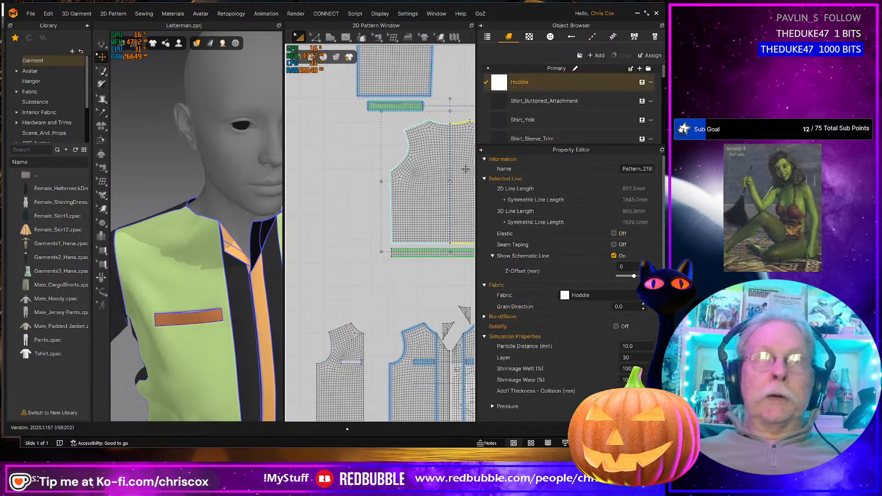
key(ctrl+r)
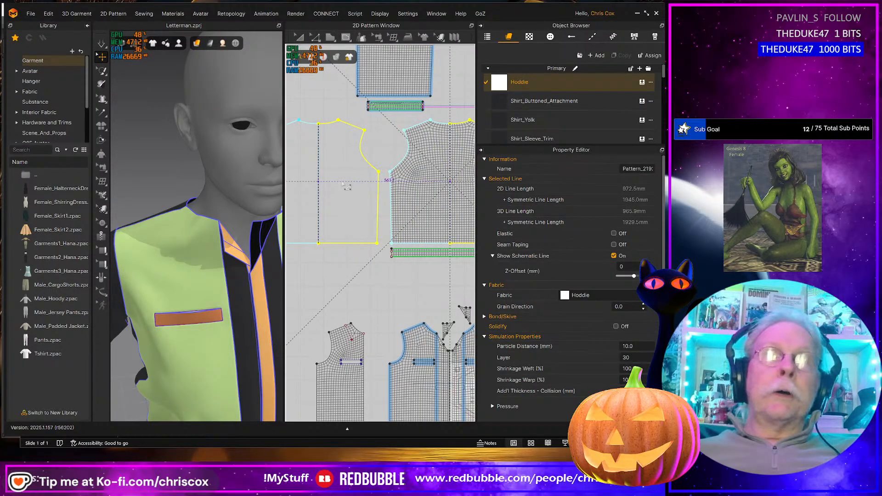
click(326, 195)
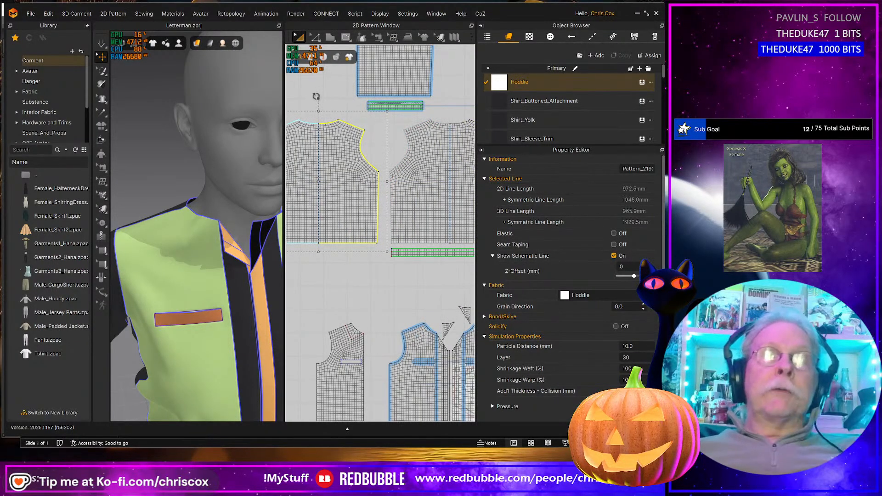
- Rotate the mirrored bodice copy to follow the copied shirt front's shoulder, and move its neckline corner onto the front's neckline corner
drag(286, 143, 368, 317)
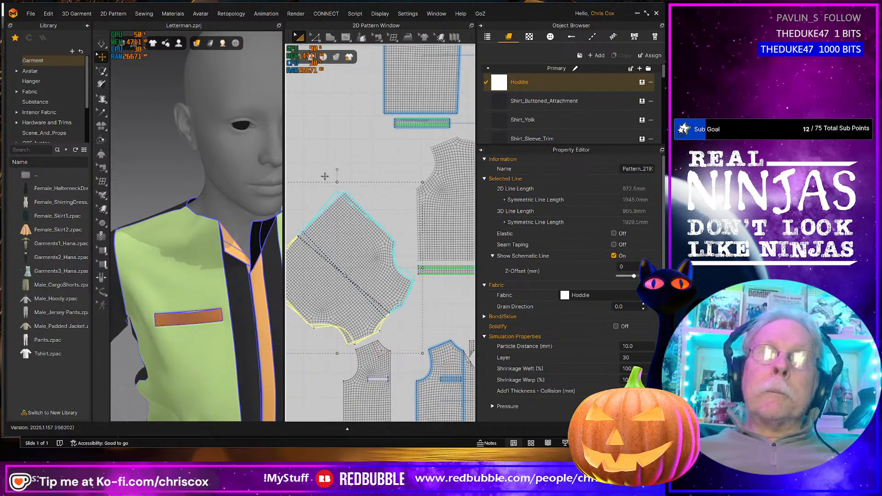
drag(324, 176, 310, 187)
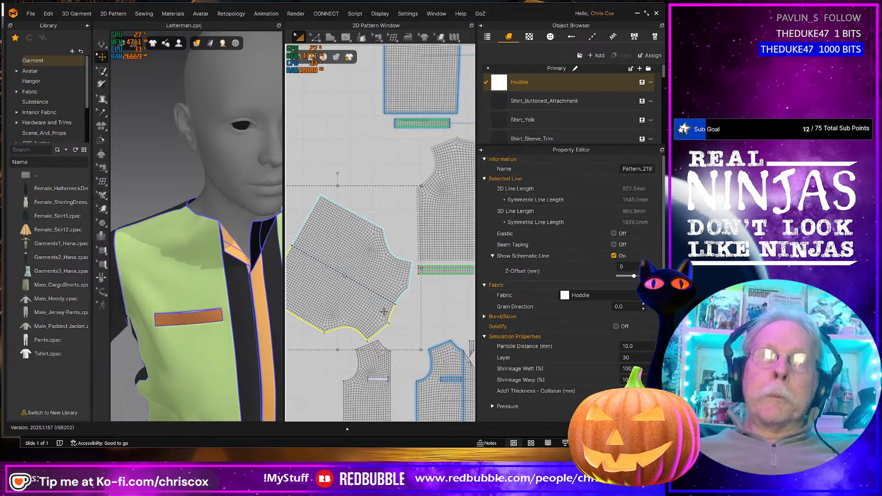
drag(384, 312, 372, 327)
scroll(419, 269, up, 6)
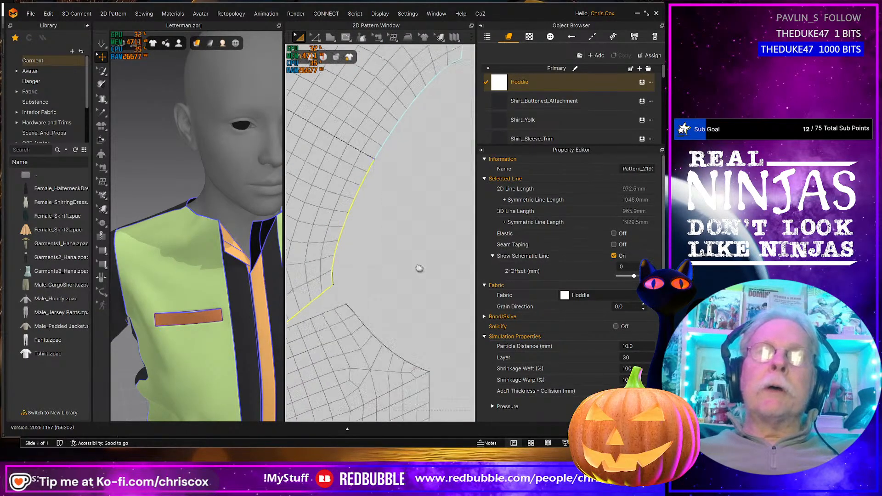
middle_drag(420, 269, 445, 204)
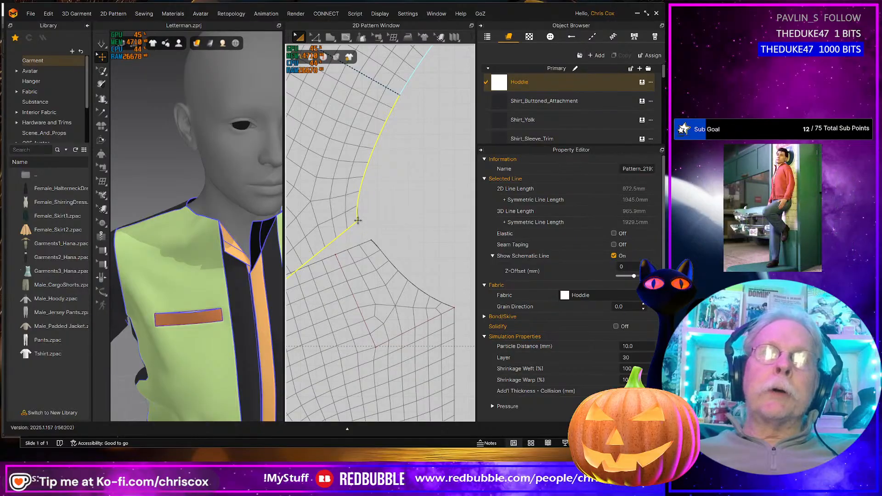
drag(365, 231, 371, 240)
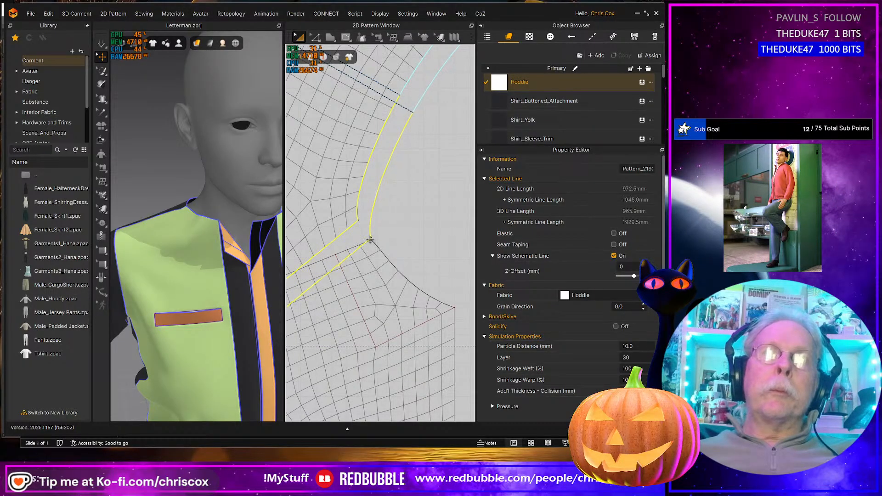
scroll(390, 287, down, 3)
scroll(392, 289, up, 3)
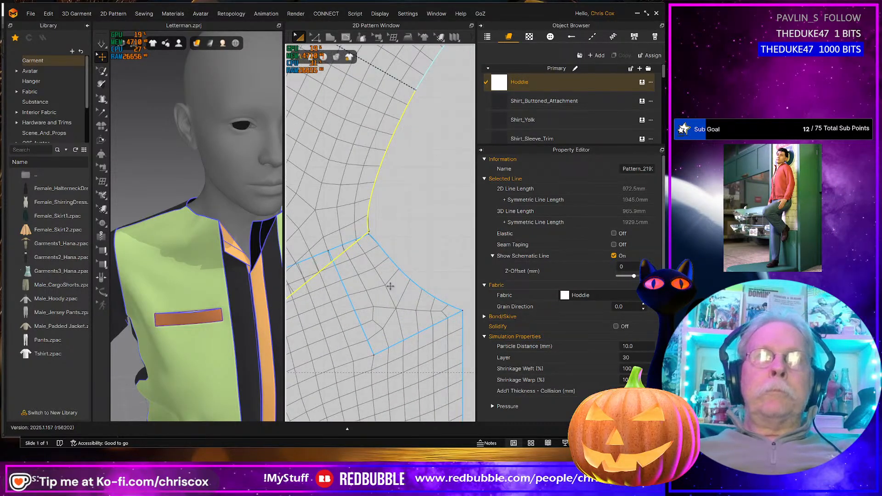
- Cut the copied shirt front along the angled internal line and delete the large body portion, keeping only the small collar piece
click(408, 339)
right_click(408, 339)
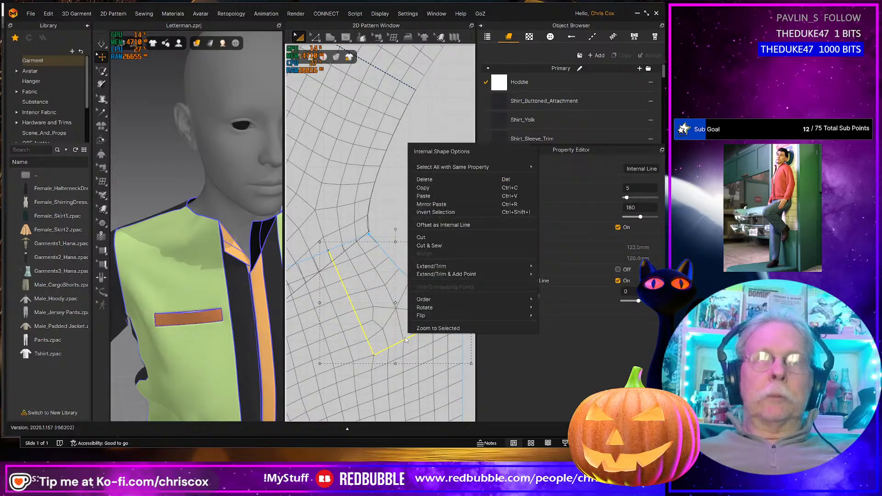
click(414, 273)
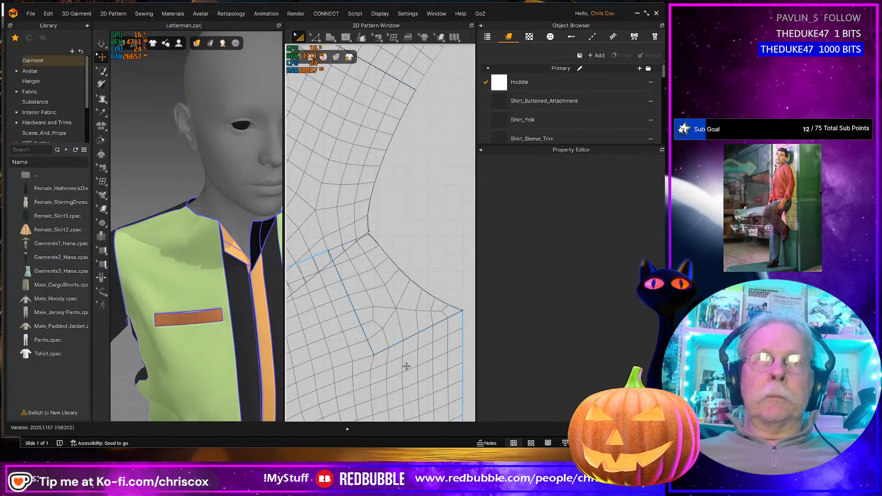
scroll(407, 375, down, 4)
click(408, 385)
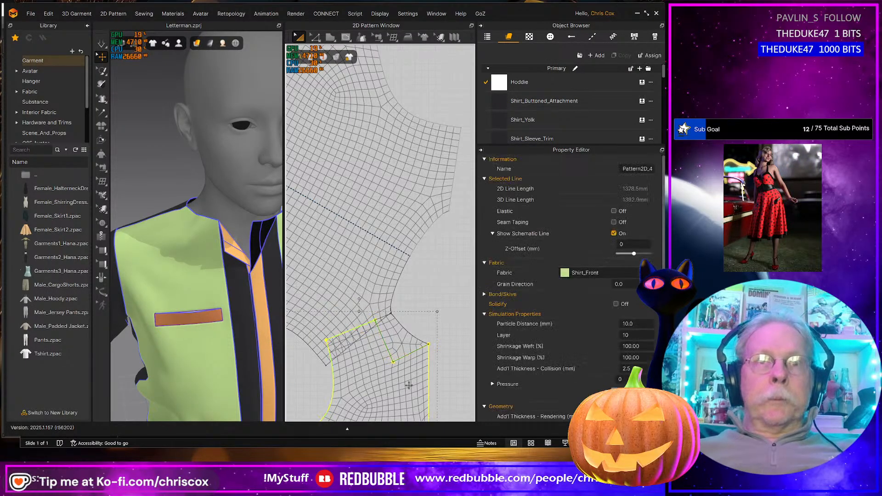
key(Delete)
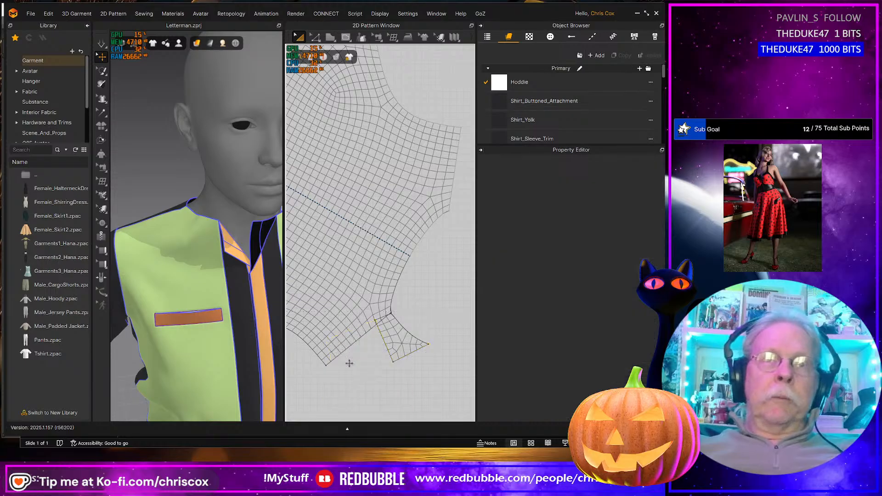
- Sew the small collar piece's curved neckline edge to the original shirt front's neckline, and start the simulation
click(404, 338)
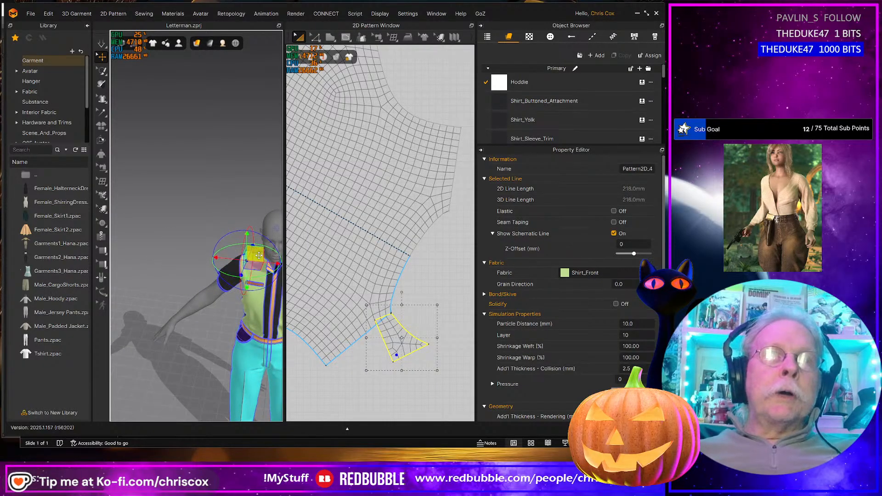
scroll(400, 326, down, 3)
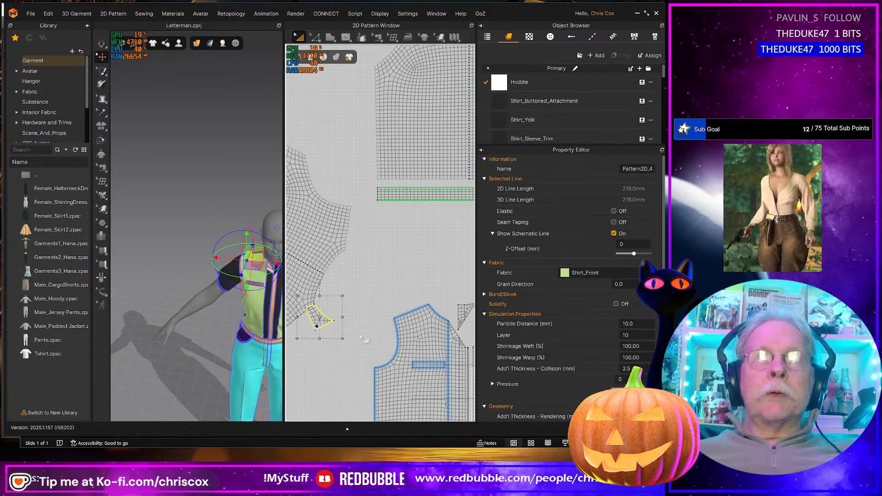
key(n)
click(323, 313)
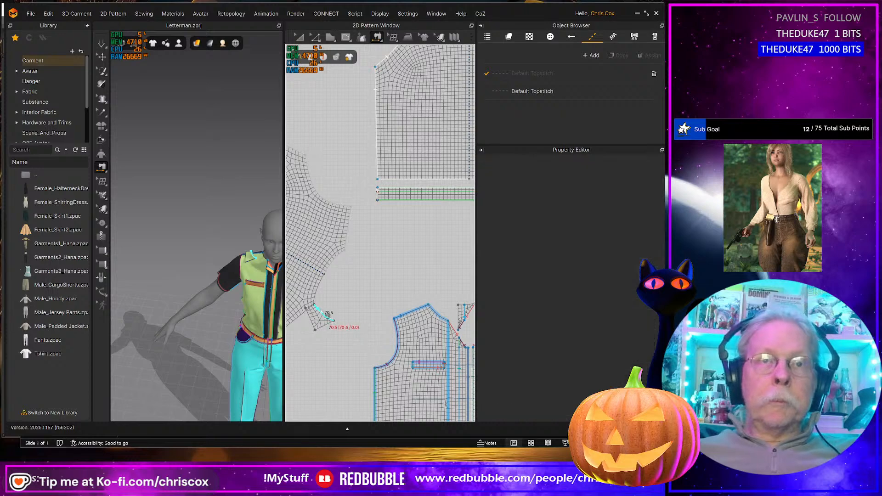
click(426, 305)
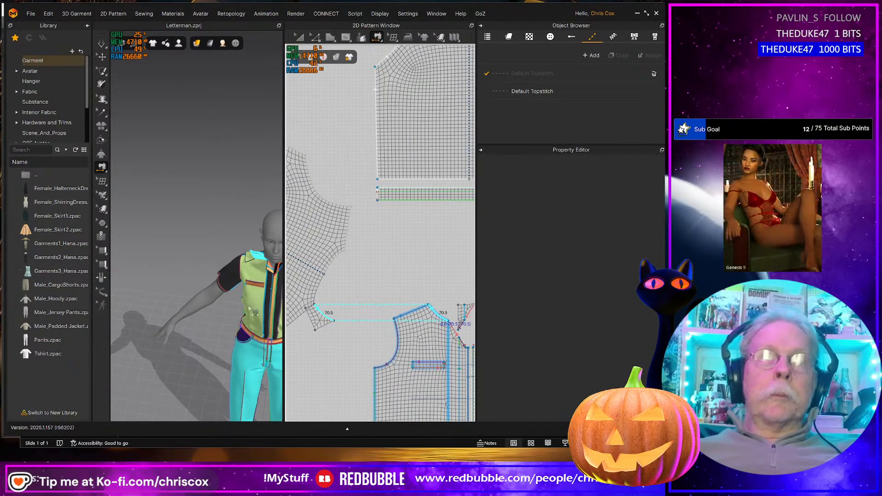
key(space)
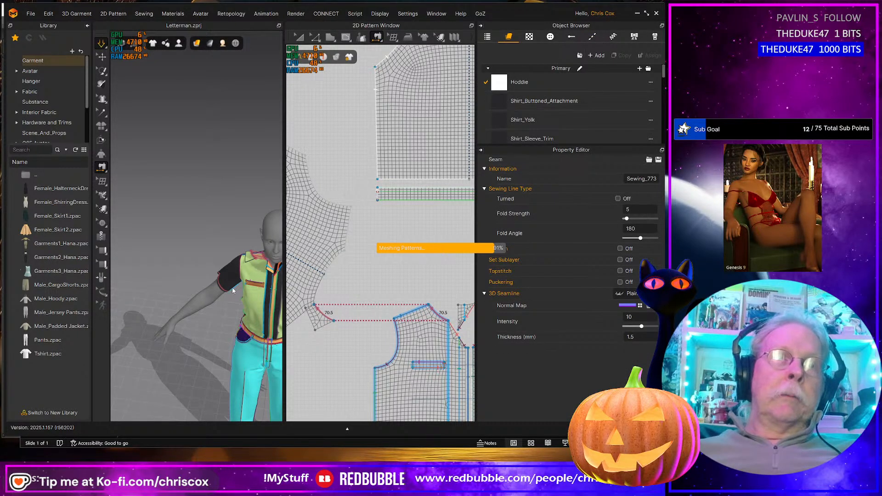
key(Escape)
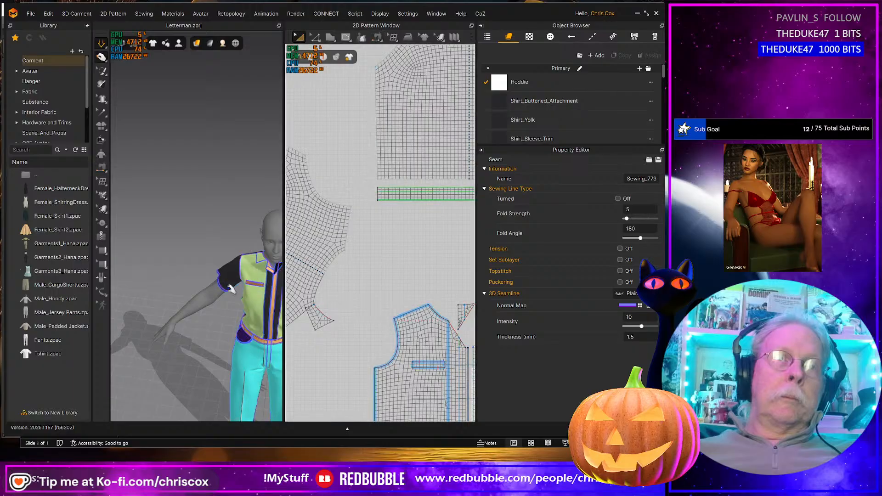
- Superimpose the small green collar piece over the shirt front in the 3D view
scroll(134, 246, up, 5)
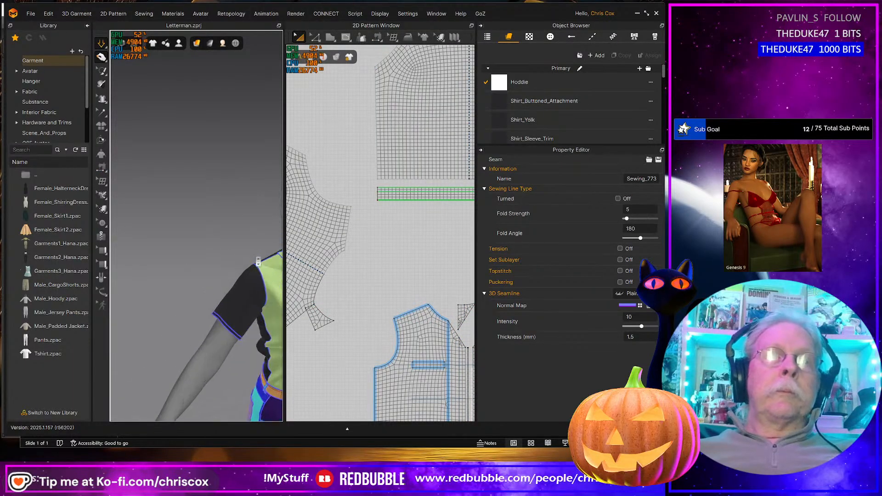
right_drag(133, 247, 214, 296)
scroll(205, 289, up, 2)
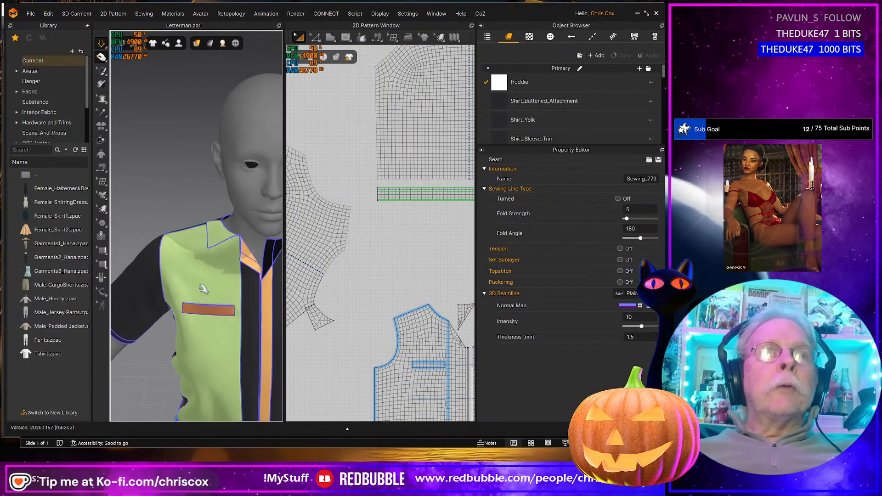
click(245, 260)
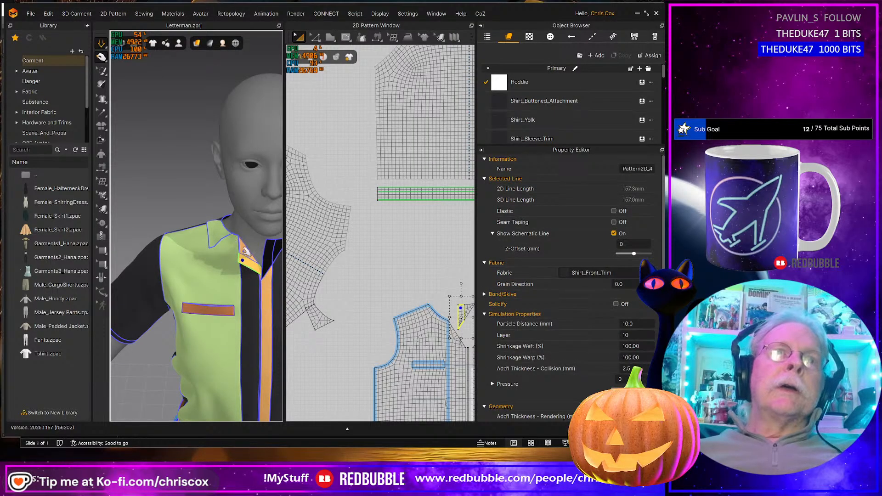
right_drag(244, 253, 224, 244)
scroll(224, 239, up, 5)
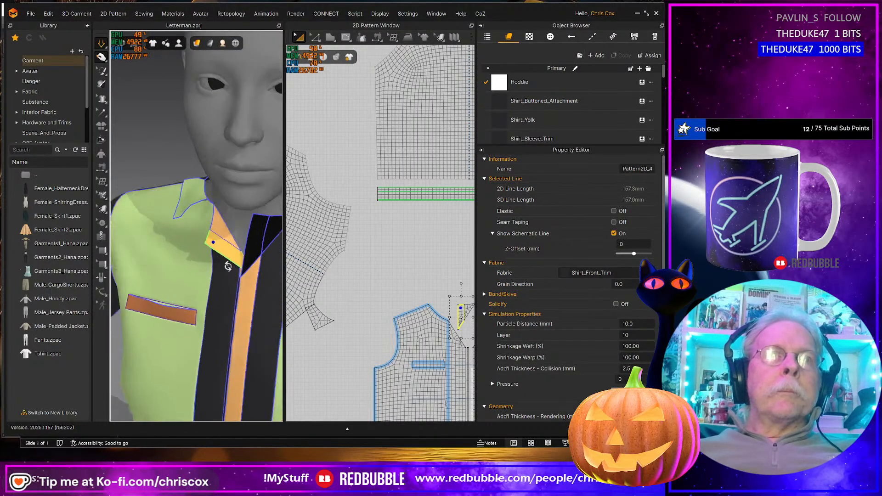
click(186, 205)
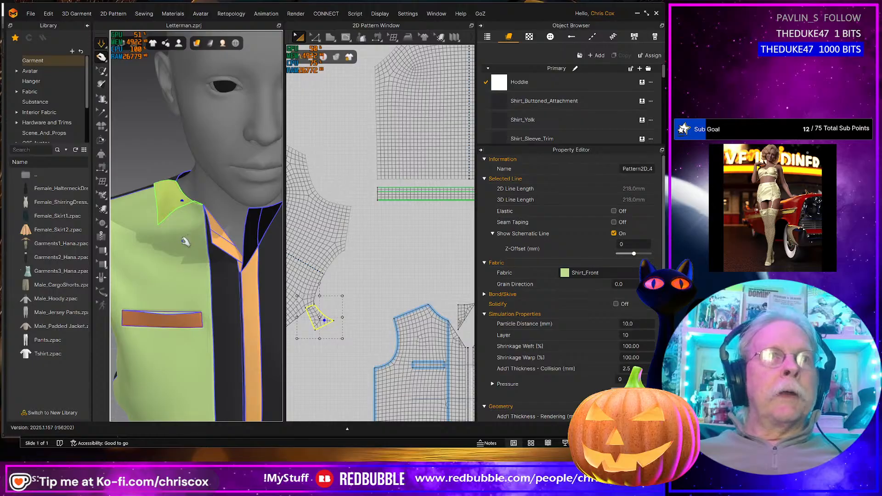
right_drag(419, 349, 453, 319)
scroll(392, 328, up, 5)
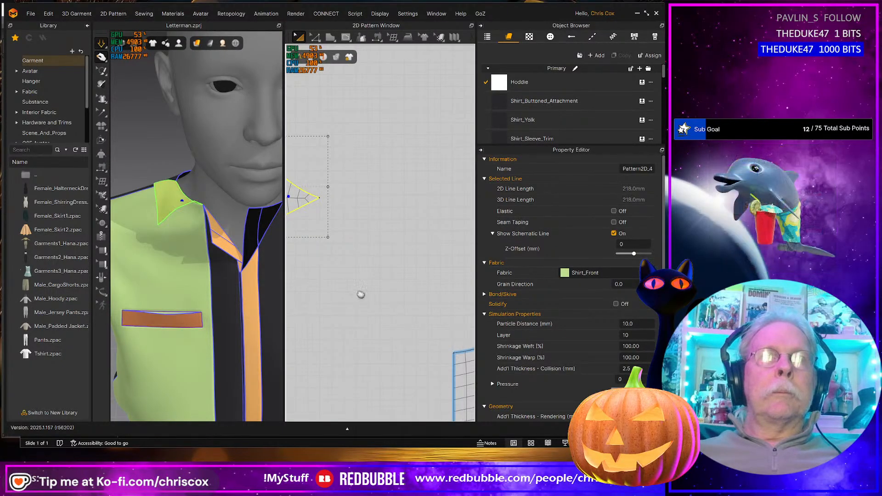
right_drag(378, 280, 452, 295)
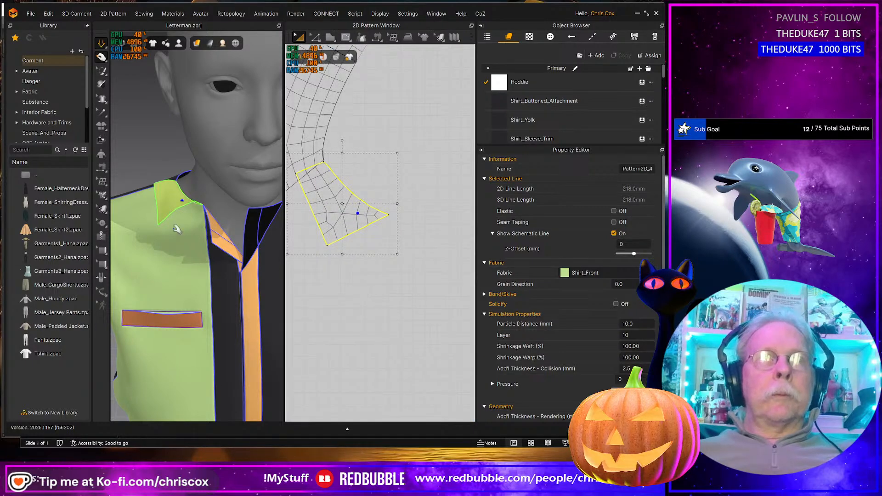
right_click(173, 199)
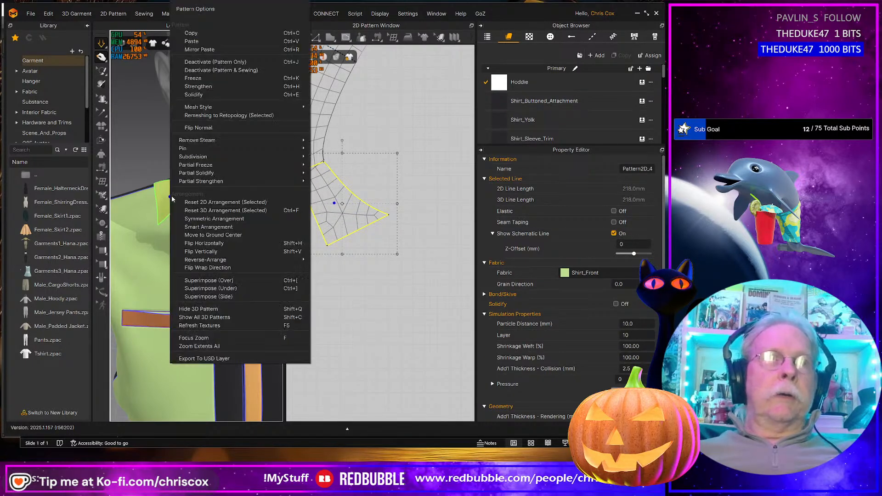
click(215, 281)
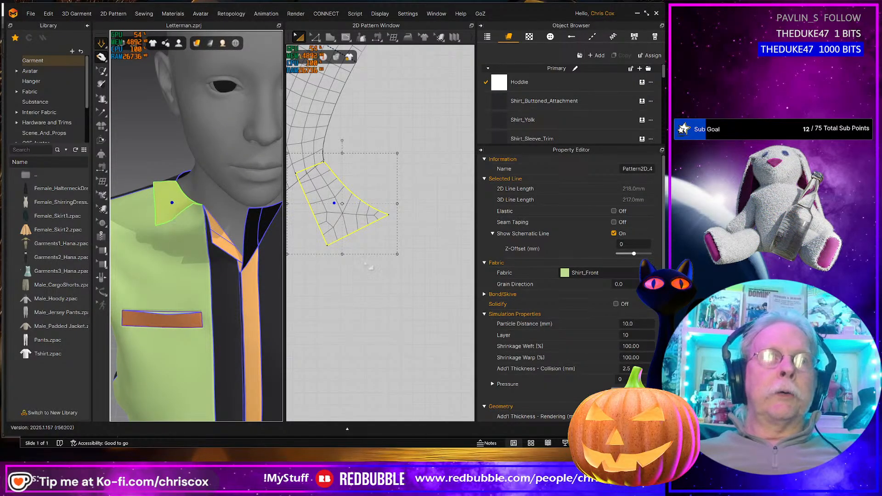
- Split the collar piece's lower edge into two lines, with Line 1 at 20.0 mm and Line 2 at 37.0 mm
key(z)
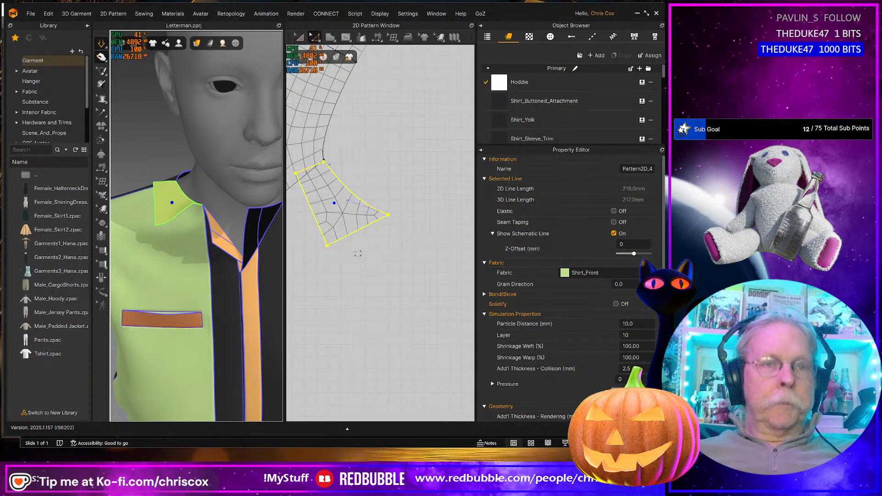
click(350, 237)
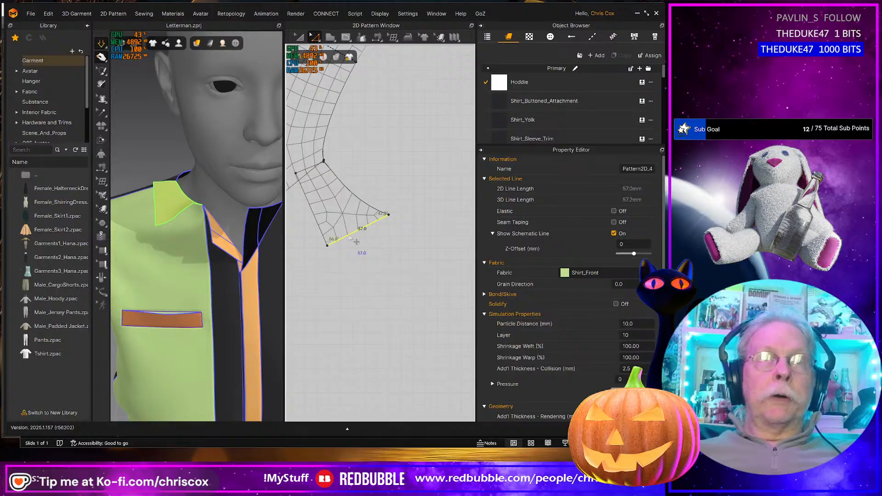
right_click(350, 236)
click(376, 302)
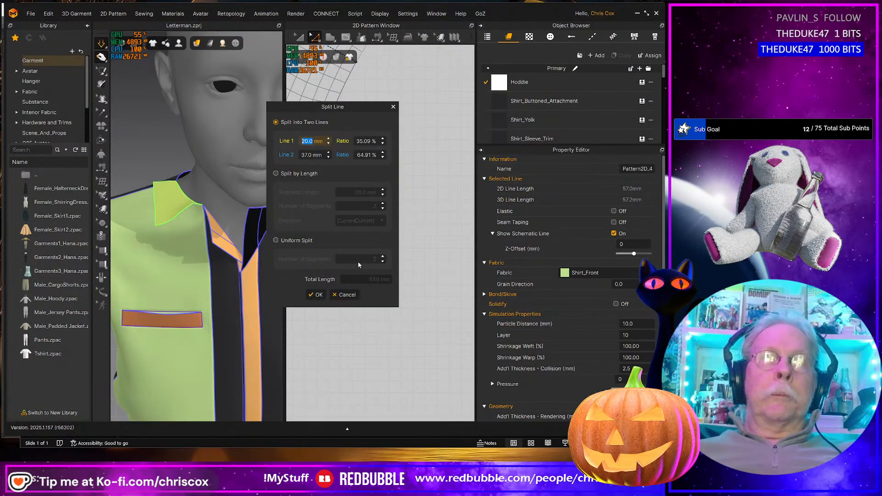
click(316, 295)
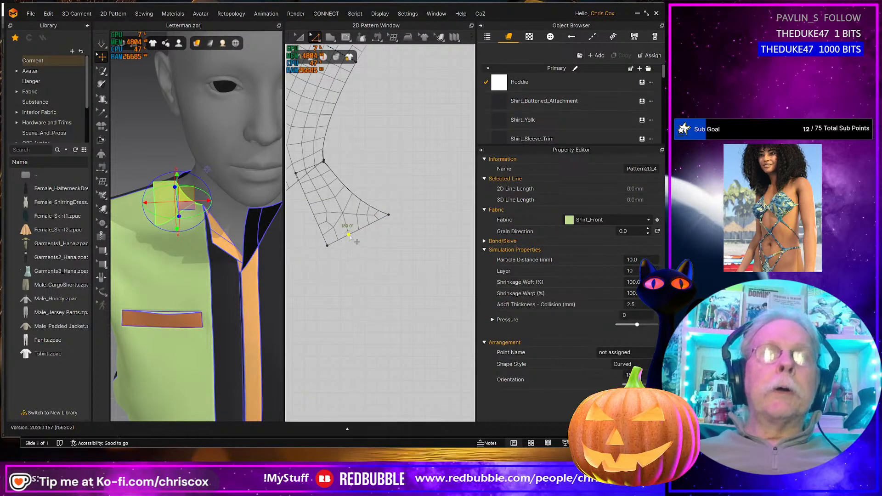
- Move the new split point outward and down to form a collar tip below the neckline corner, and simulate the reshaped collar
drag(357, 241, 390, 270)
right_drag(216, 221, 189, 227)
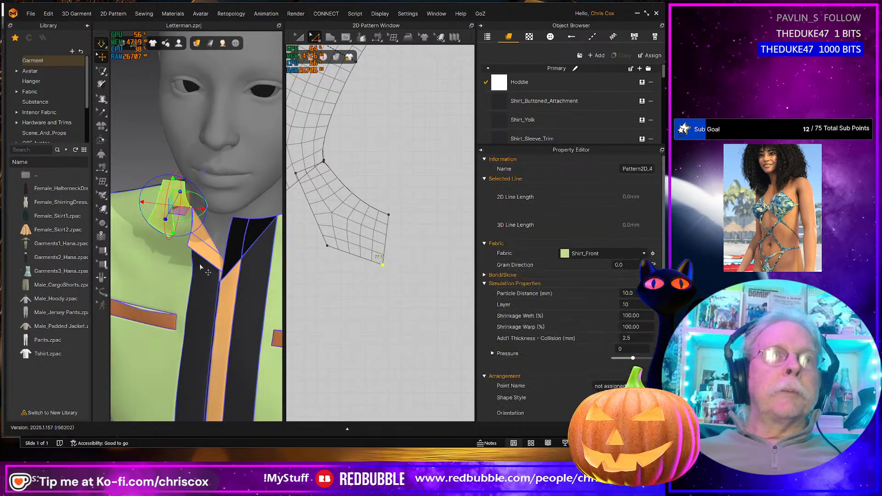
right_drag(201, 267, 178, 226)
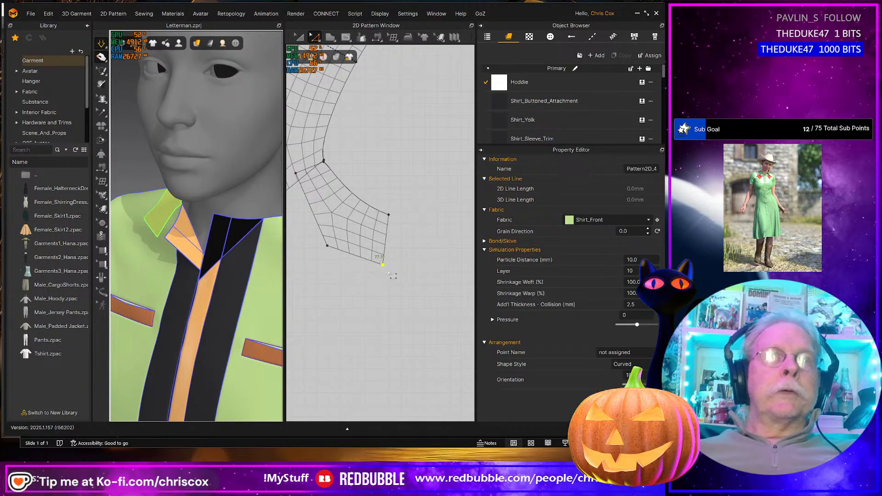
scroll(393, 285, up, 5)
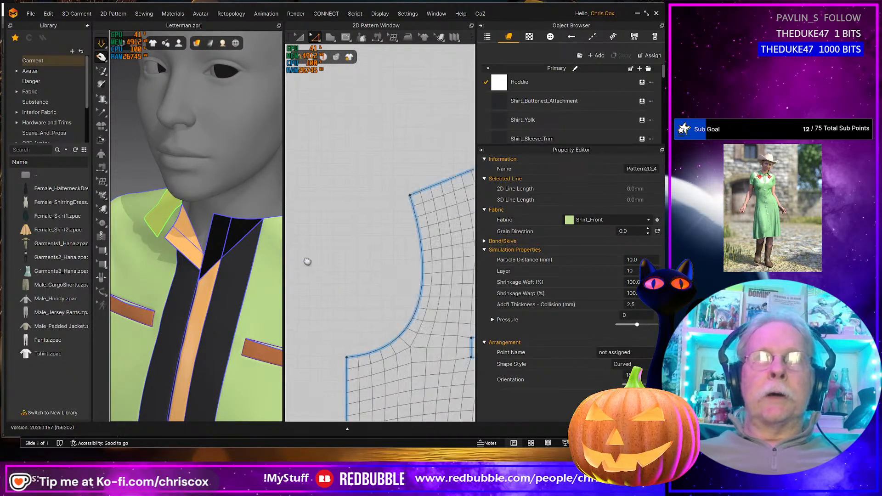
- Check the edge lengths along the top of the small front trim piece in the 2D pattern layout
scroll(307, 262, down, 4)
scroll(312, 281, up, 2)
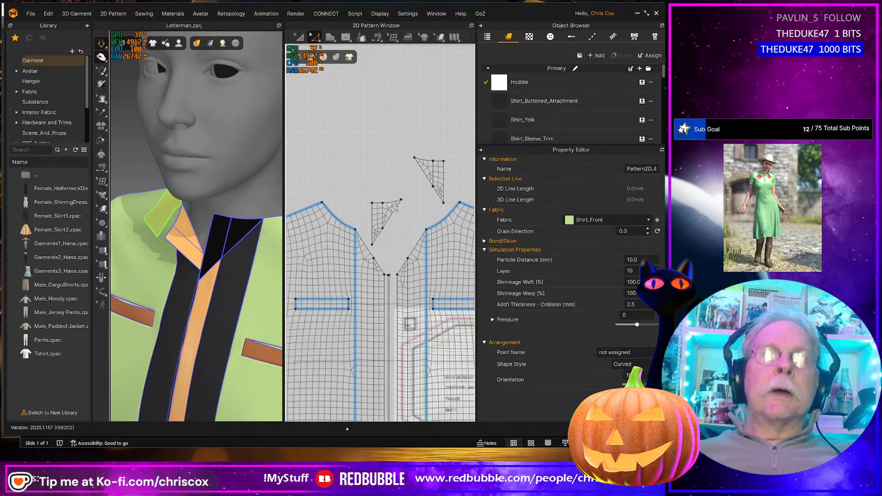
click(393, 207)
scroll(398, 204, up, 4)
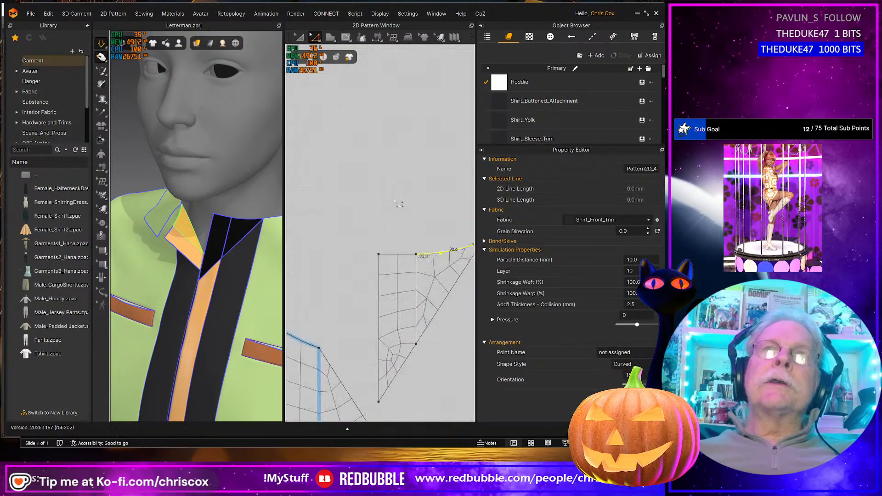
scroll(422, 238, down, 4)
scroll(348, 299, up, 3)
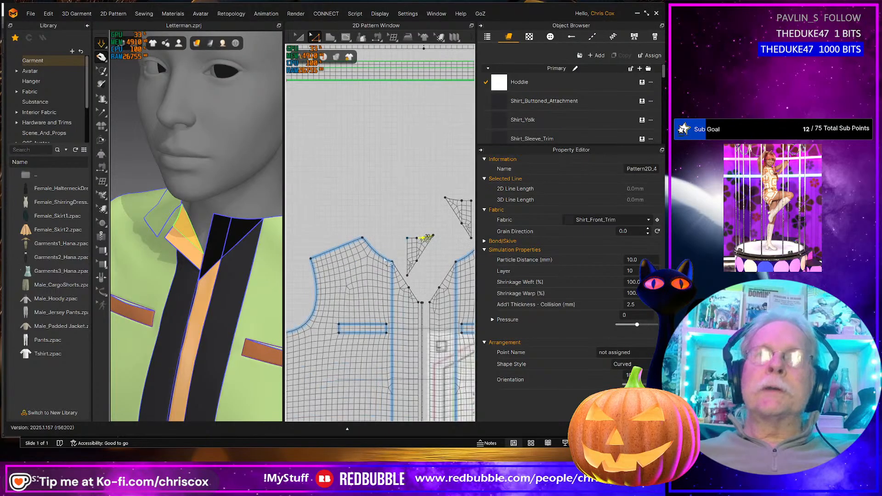
scroll(403, 300, up, 3)
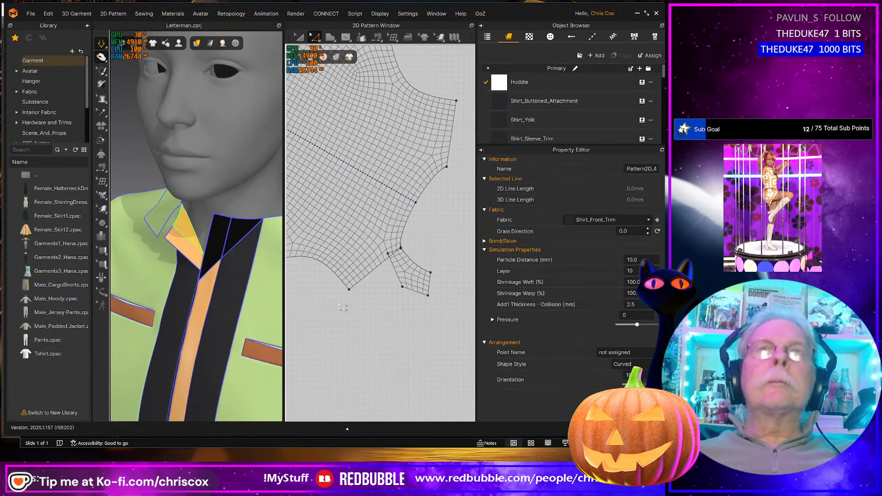
- Reshape the collar piece by raising its lower neckline corner and moving its opposite lower corner outward and down
middle_drag(363, 327, 283, 340)
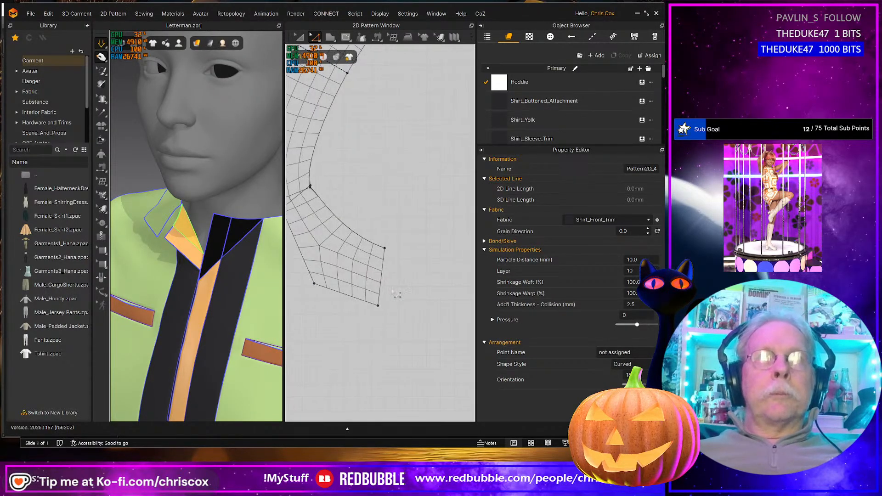
click(381, 287)
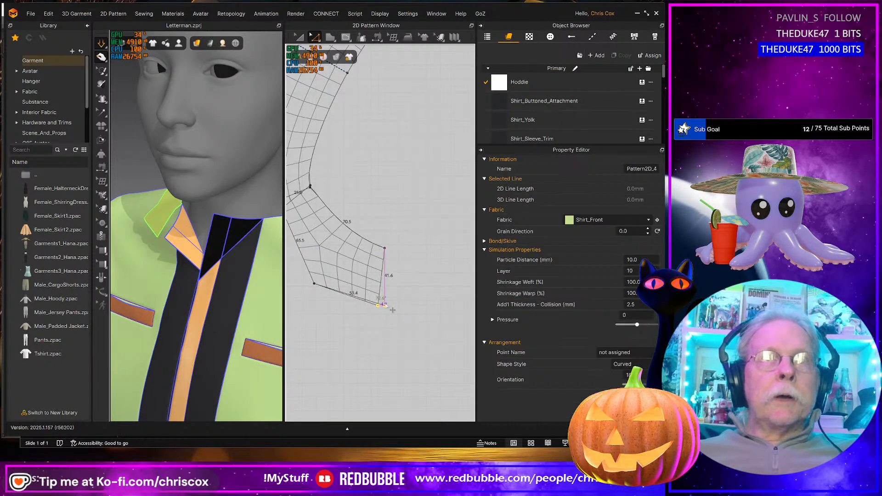
drag(392, 310, 386, 291)
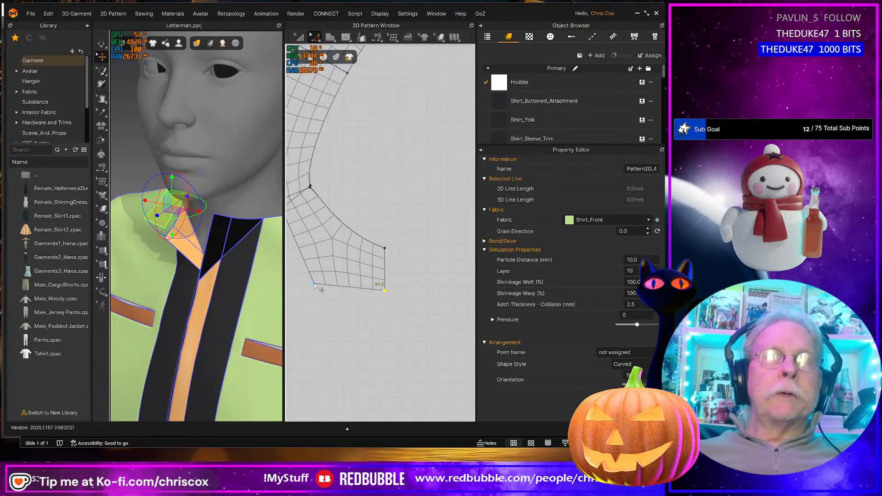
drag(315, 283, 303, 313)
right_drag(254, 318, 236, 315)
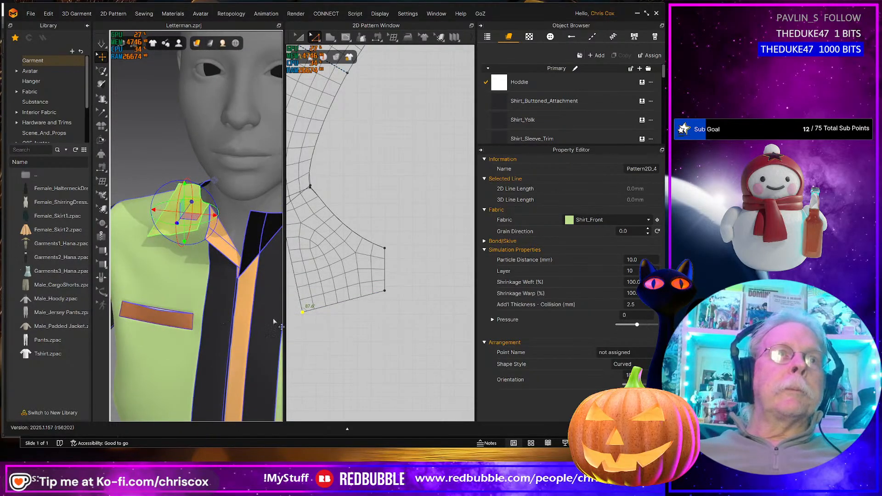
- Change the length of the collar piece's short front edge to 30.6 mm, adjusting from the start
scroll(345, 336, down, 2)
scroll(346, 337, down, 4)
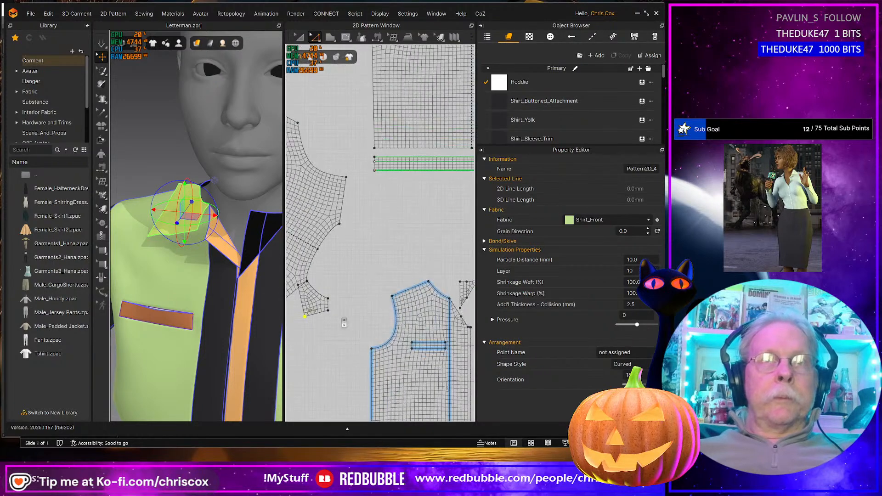
right_drag(344, 321, 329, 322)
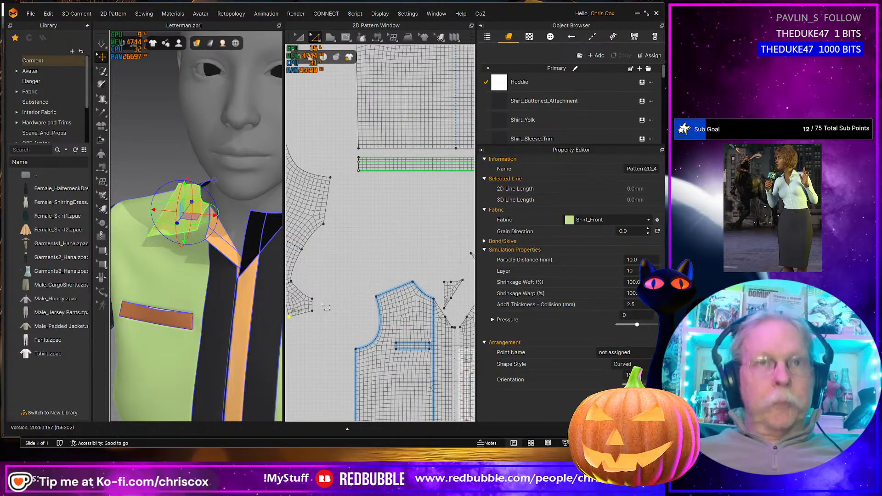
scroll(324, 307, up, 2)
click(307, 311)
right_click(306, 311)
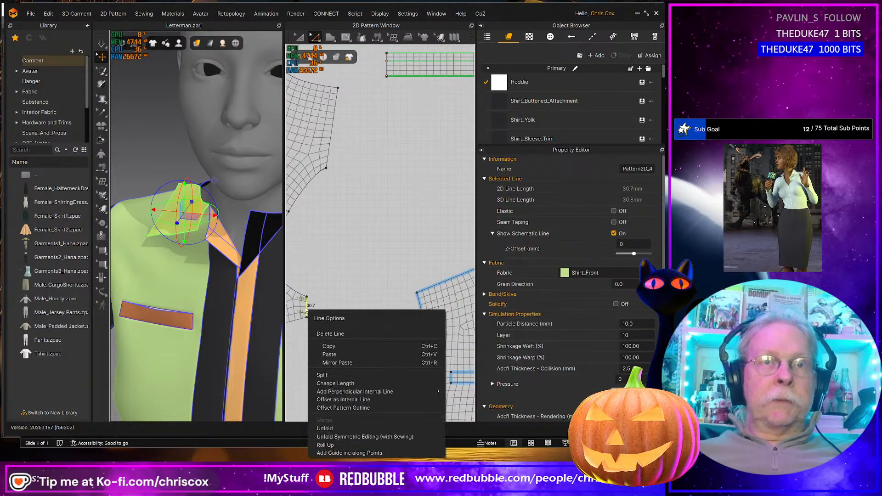
click(346, 383)
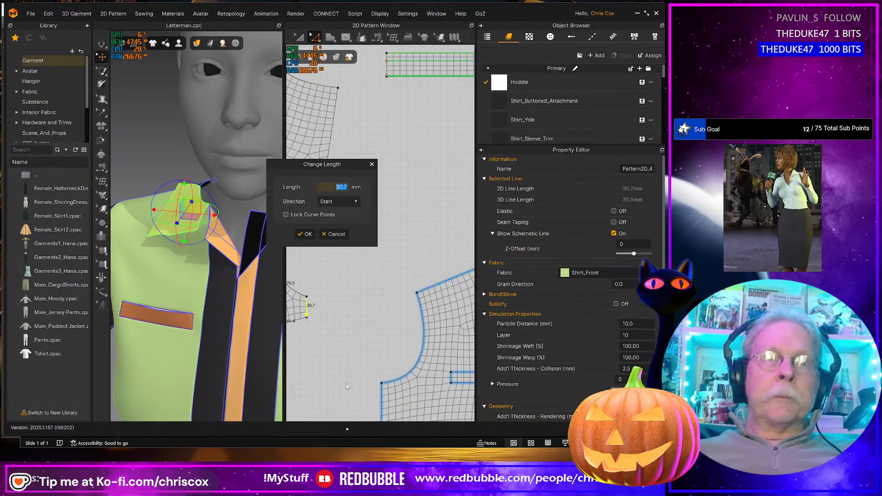
text(30.6)
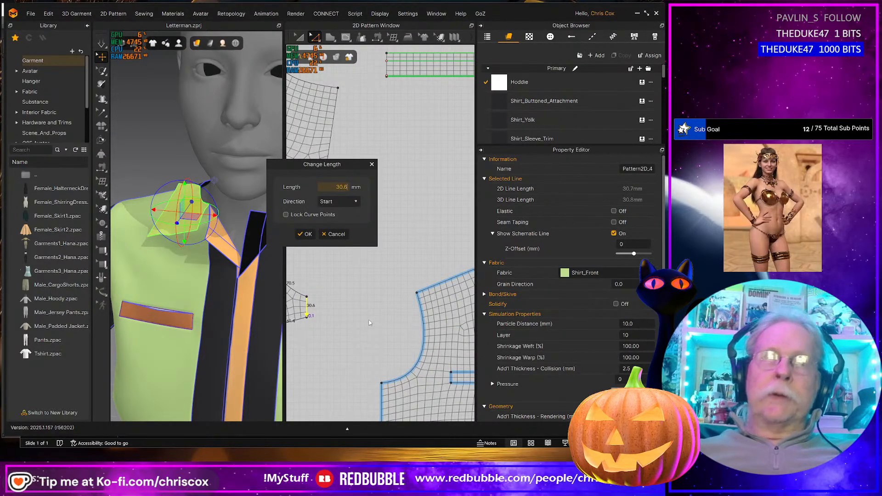
key(Return)
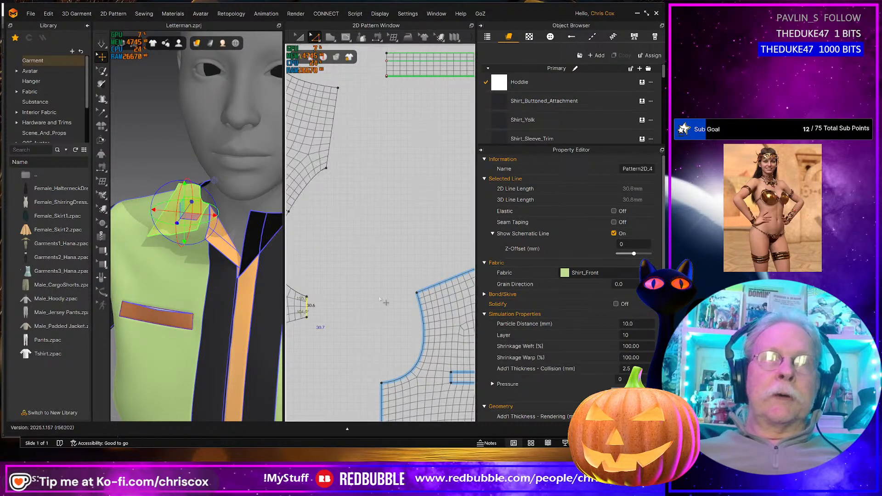
- Sew the collar piece's short front edge to the matching upper edge of the small front trim piece
scroll(380, 342, down, 3)
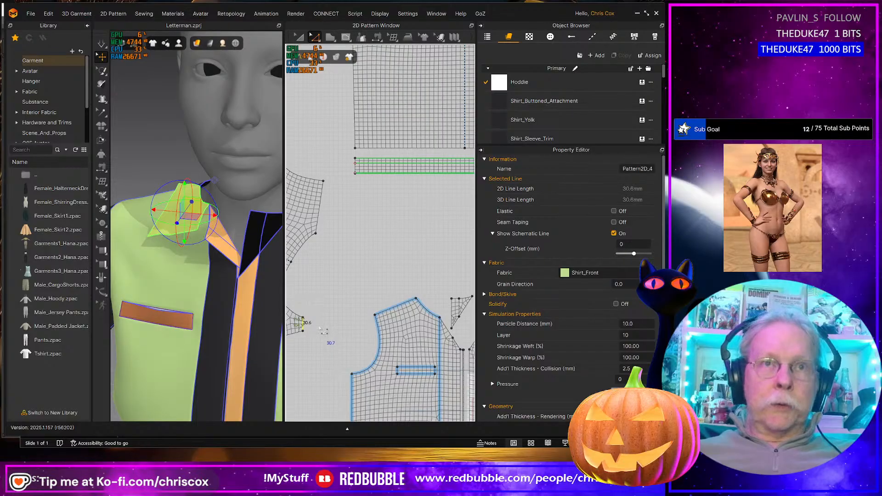
key(t)
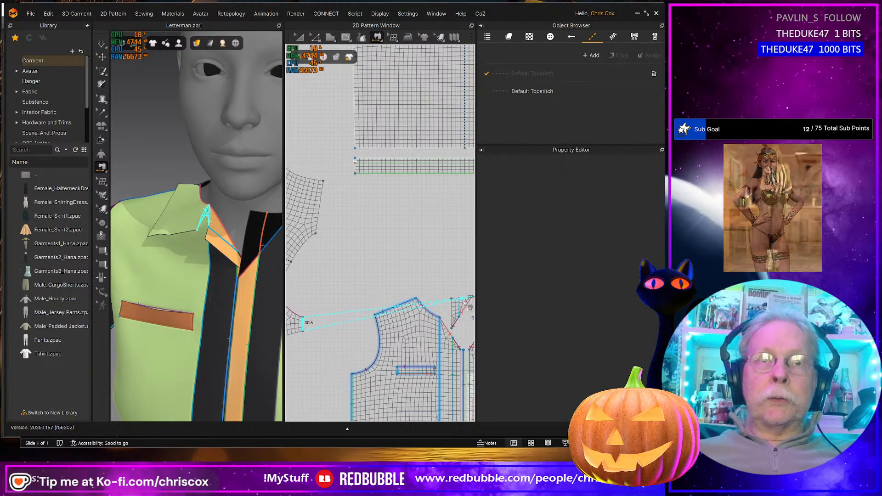
click(469, 297)
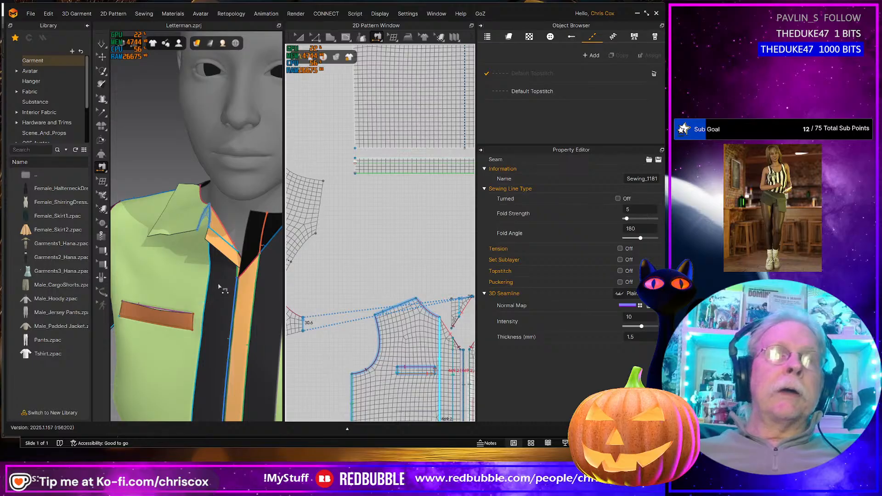
- Reverse the seam between the collar and trim piece, simulate the garment, and tug the trim toward the collar
right_click(306, 328)
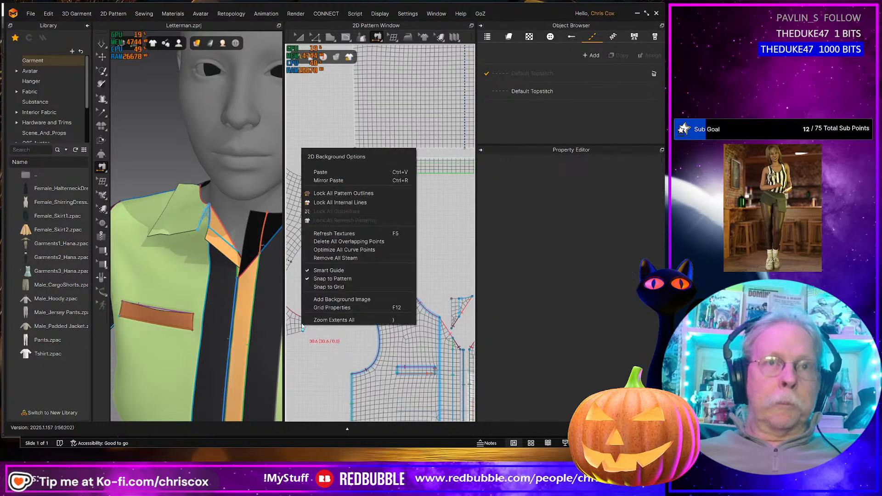
click(300, 273)
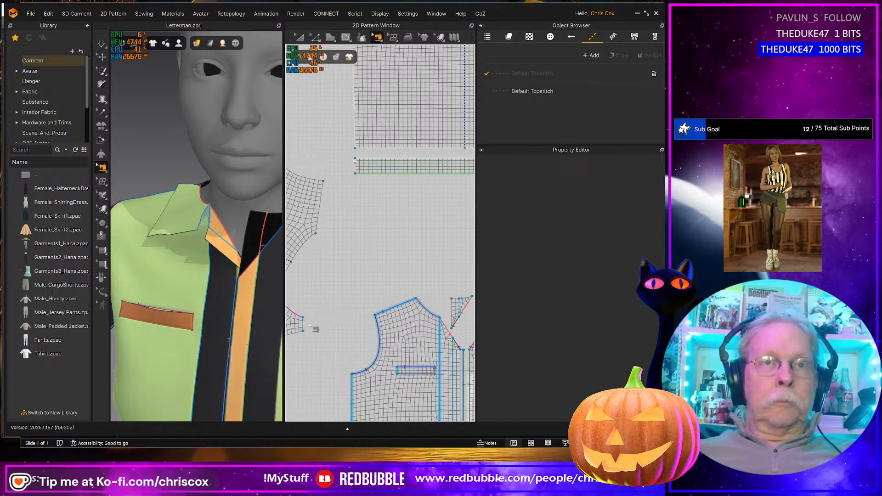
click(304, 324)
right_click(304, 325)
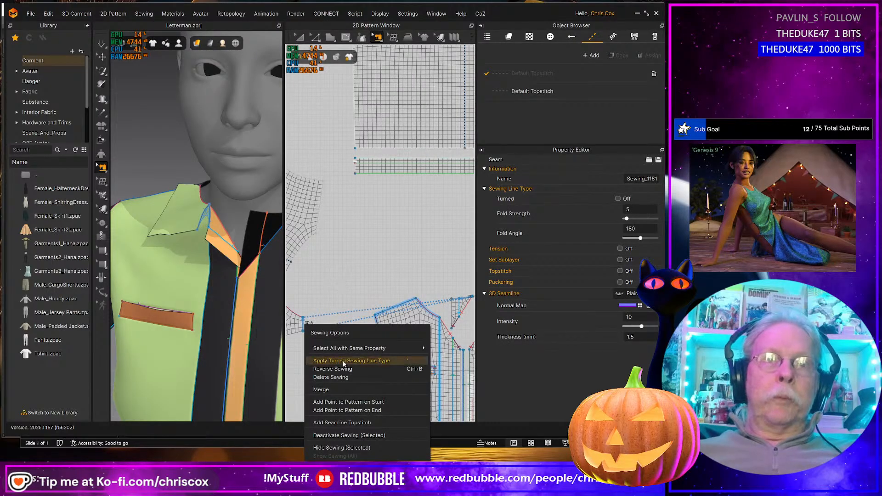
click(331, 369)
key(space)
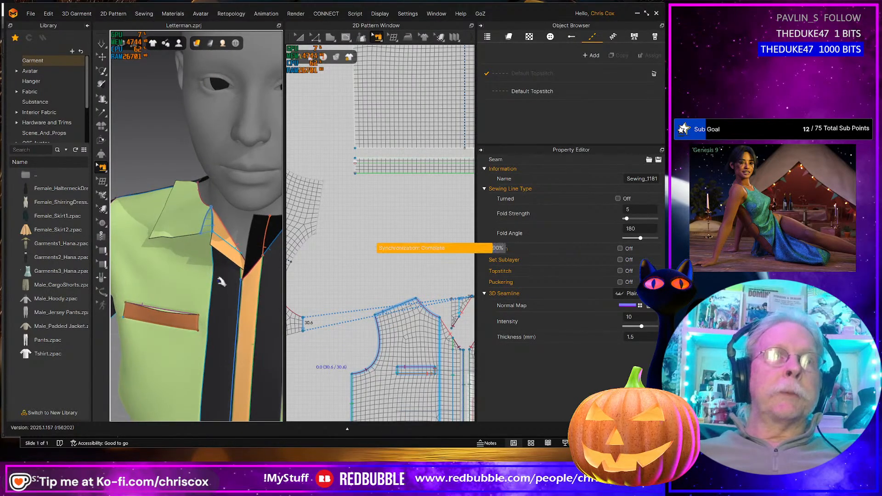
drag(223, 246, 208, 233)
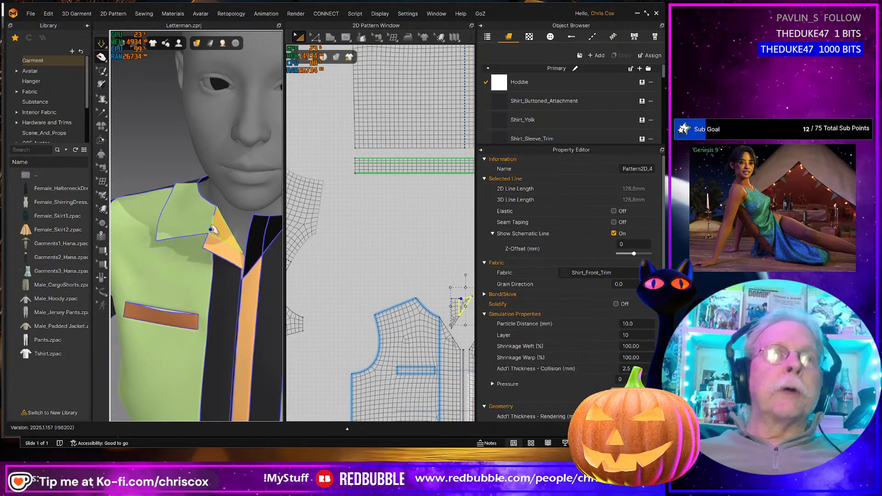
- Examine how the simulated collar and front trim drape around the neckline from several angles
mouse_move(209, 233)
right_down()
mouse_move(236, 235)
mouse_move(275, 258)
mouse_move(219, 236)
right_up()
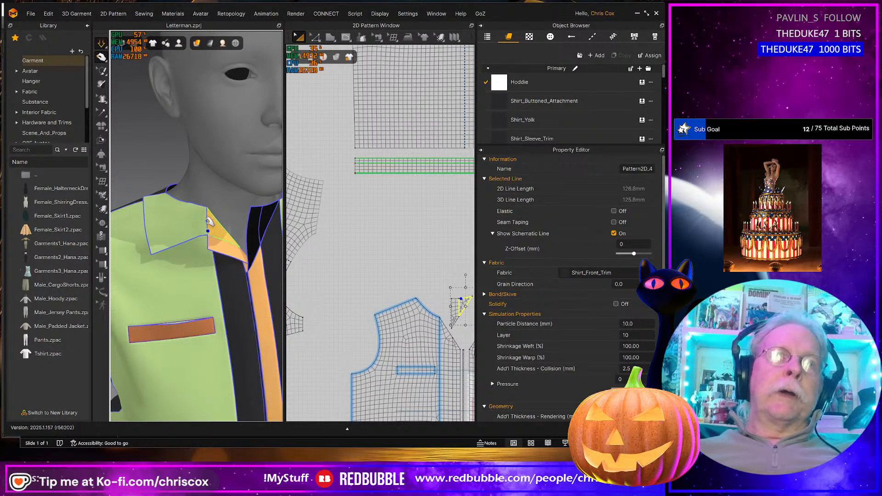
scroll(291, 288, up, 3)
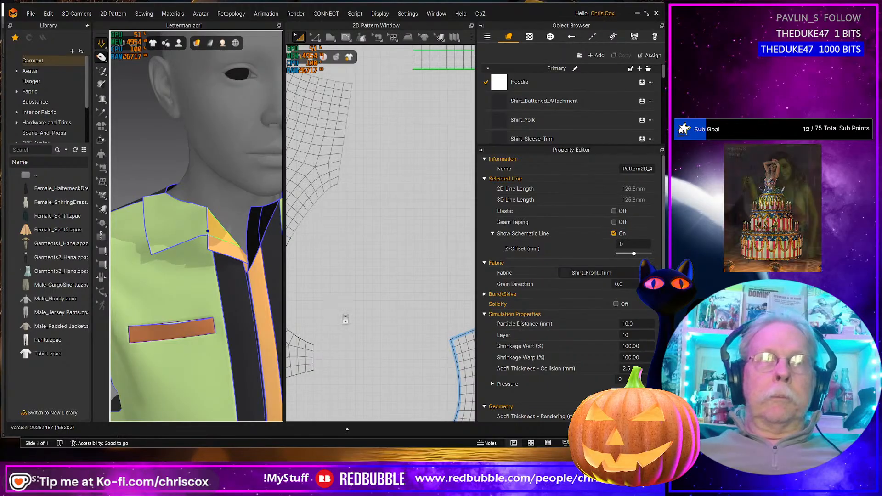
scroll(346, 319, down, 3)
middle_drag(327, 316, 363, 315)
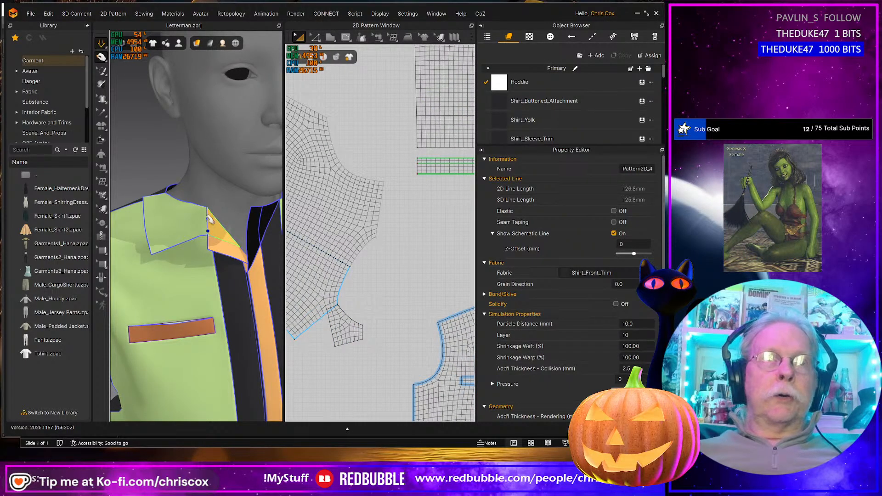
middle_drag(309, 297, 303, 300)
mouse_move(211, 276)
right_down()
mouse_move(177, 278)
mouse_move(225, 276)
right_up()
middle_drag(329, 327, 304, 328)
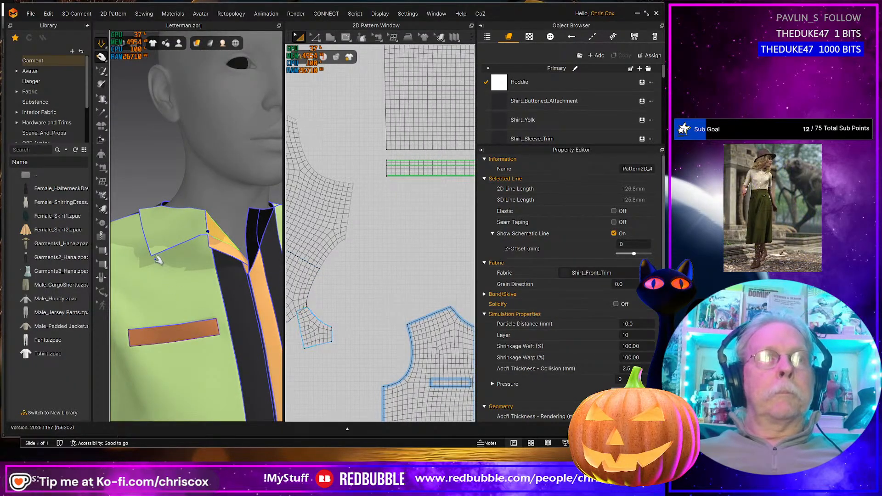
right_drag(157, 260, 120, 273)
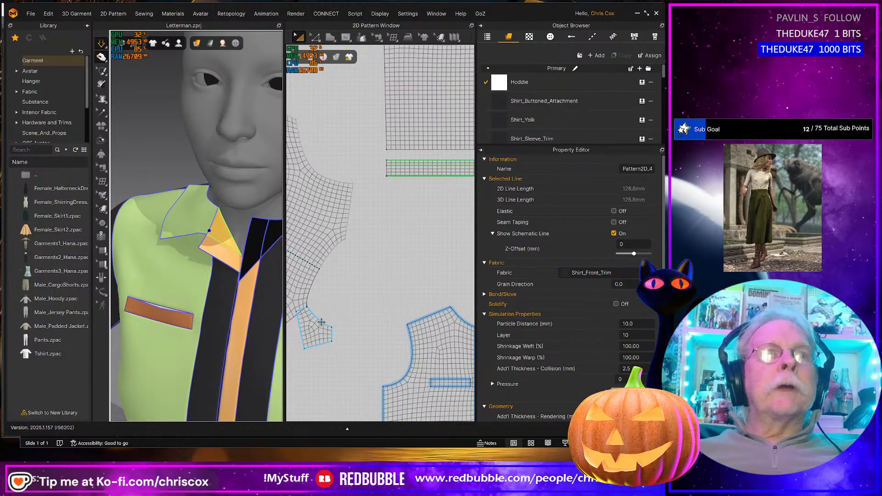
- Move the hoodie pattern that overlaps the collar piece up and clear of it in the 2D layout
scroll(321, 322, up, 3)
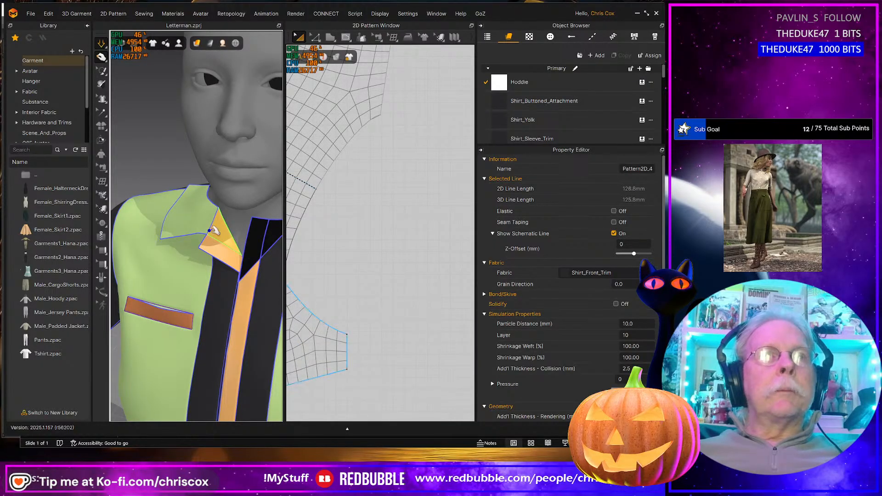
scroll(392, 343, up, 2)
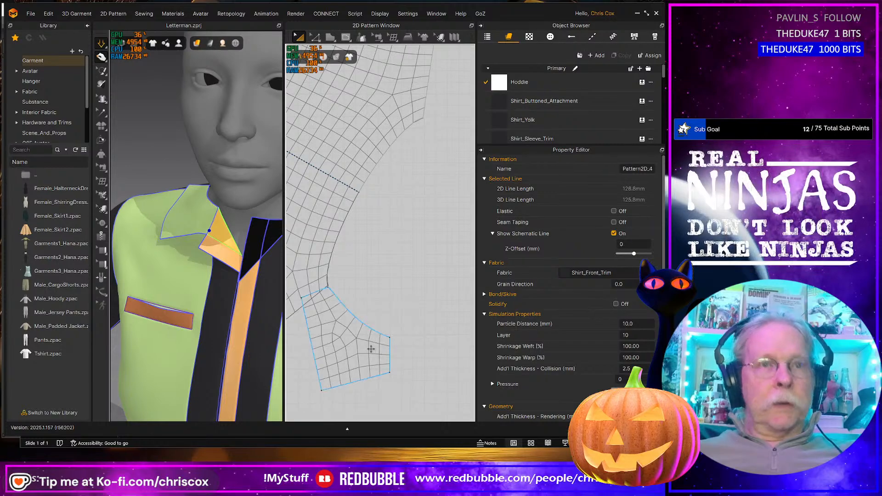
key(z)
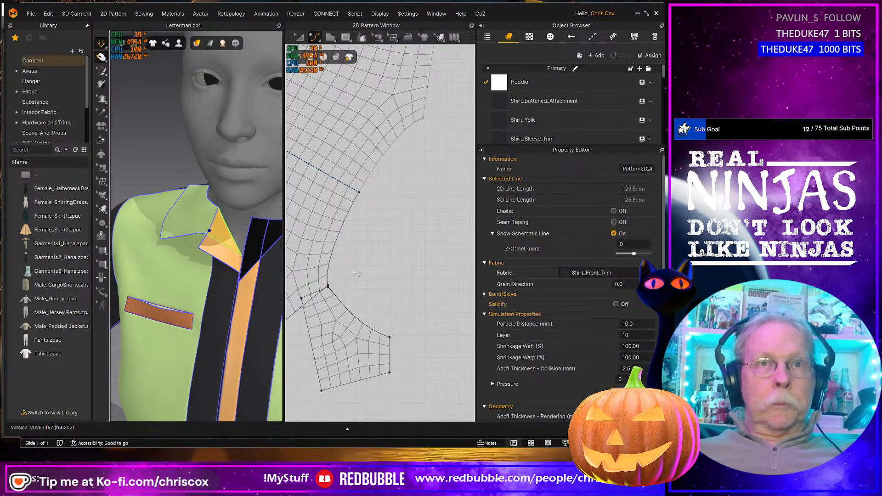
scroll(358, 274, down, 1)
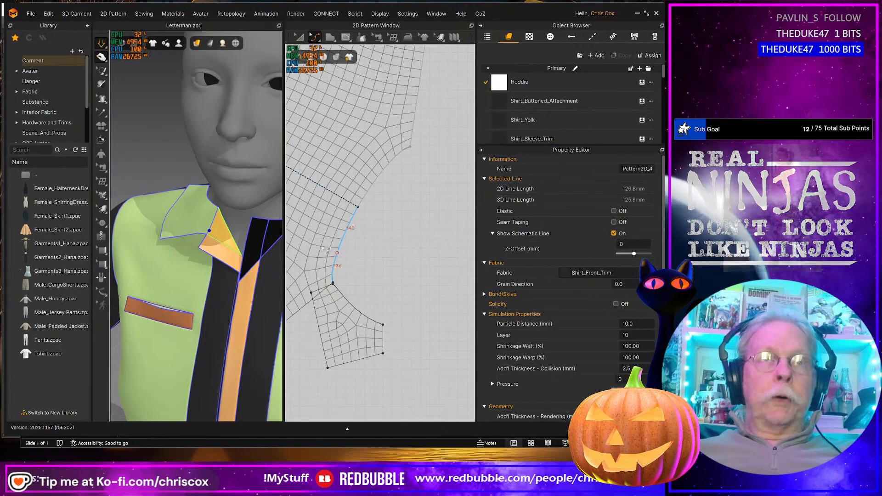
key(a)
click(322, 189)
drag(305, 181, 318, 157)
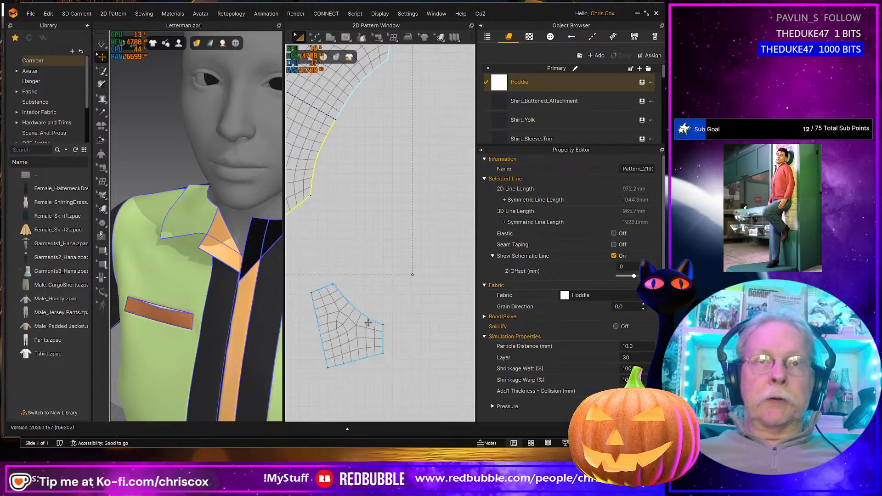
- Measure the shirt front pattern's curved neckline edge
middle_drag(416, 358, 383, 302)
scroll(399, 359, up, 5)
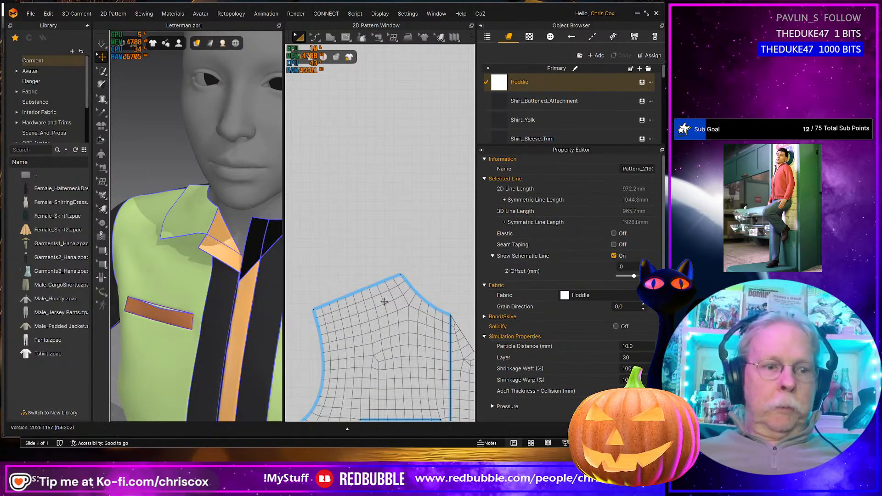
key(z)
click(412, 291)
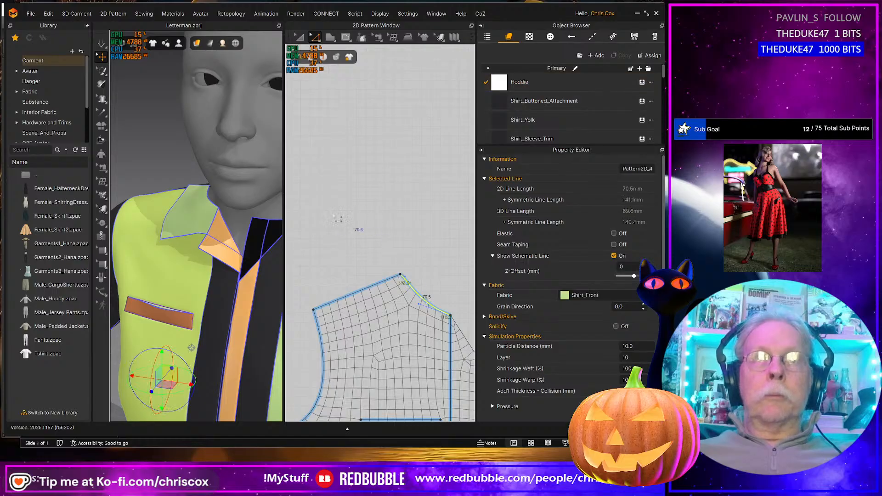
- Delete all curve points from the collar piece's neckline edge to straighten it
scroll(334, 220, down, 4)
middle_drag(395, 263, 432, 294)
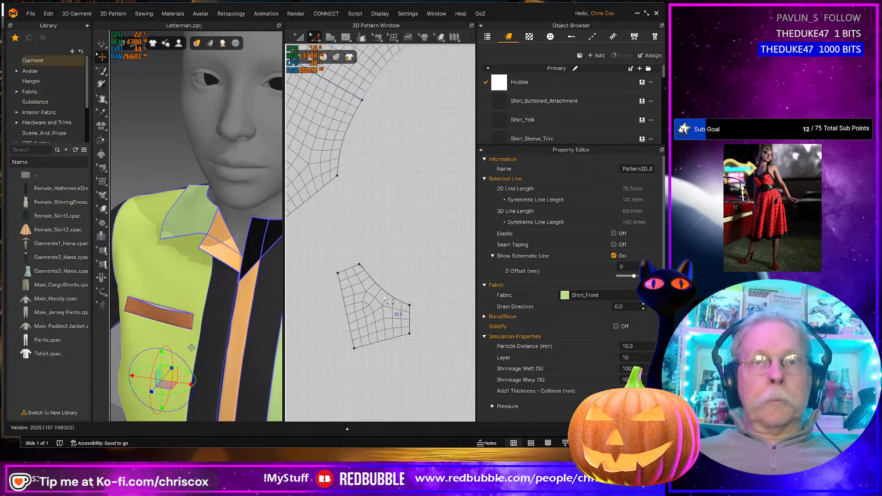
click(384, 292)
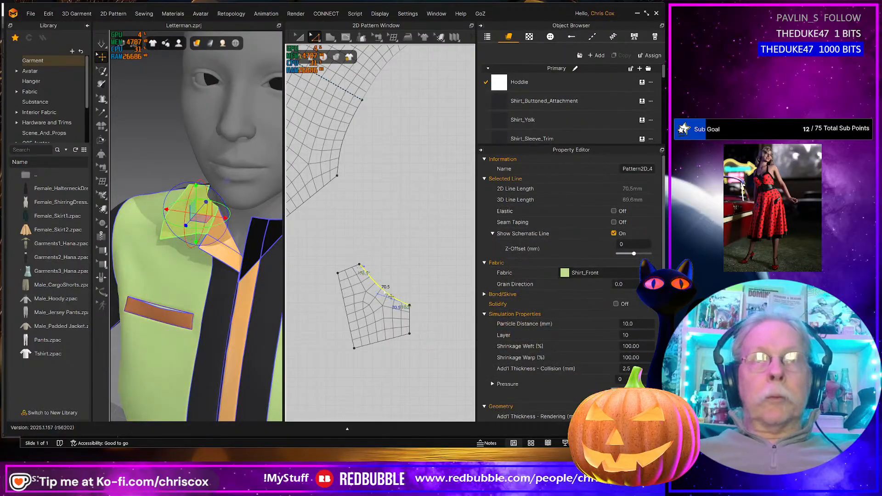
right_click(385, 292)
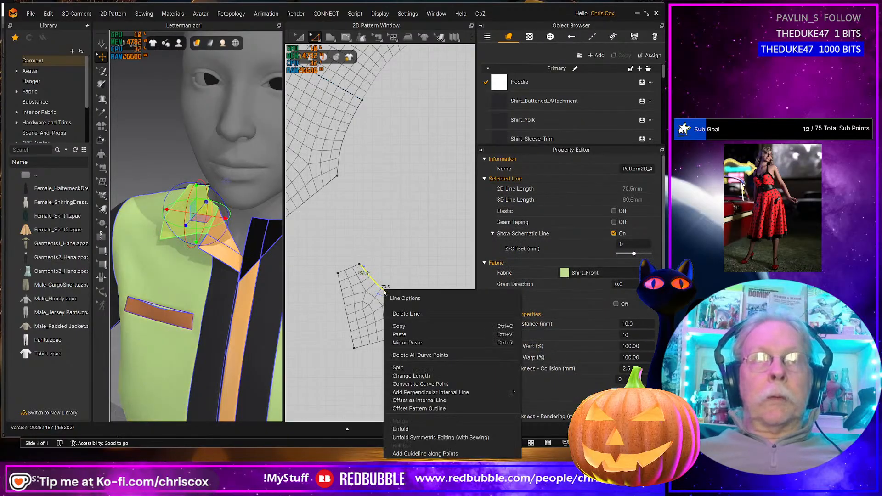
click(423, 356)
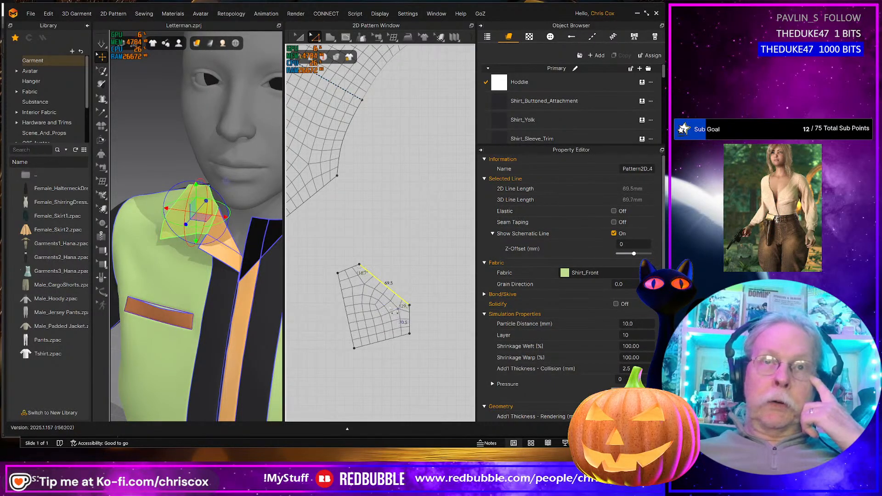
- Set the collar piece's straightened neckline edge to 70.5 mm long, changing it from the End direction
right_click(385, 286)
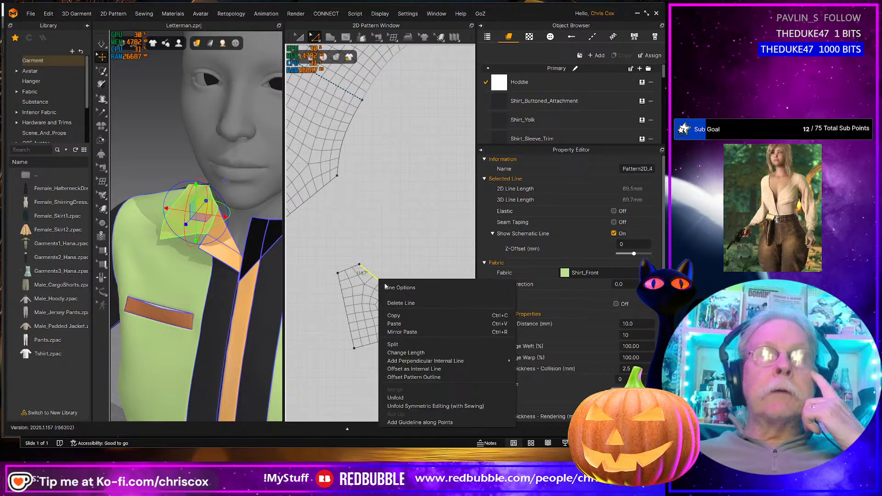
click(428, 352)
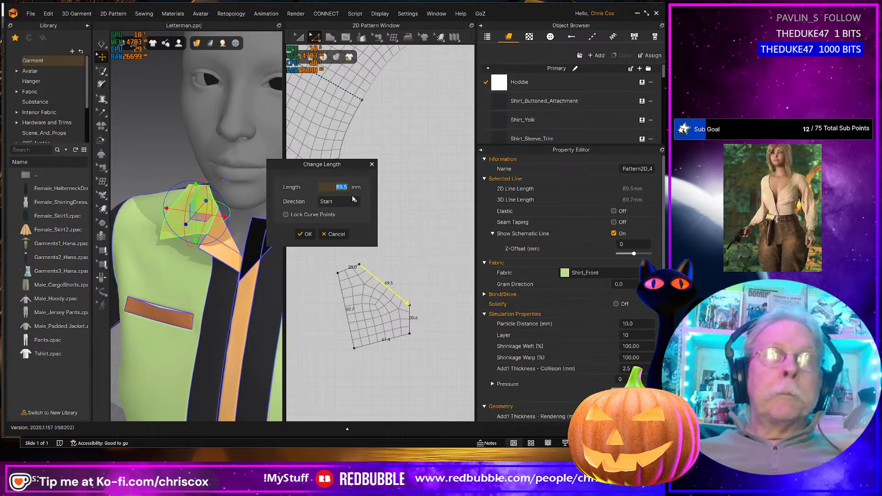
text(70)
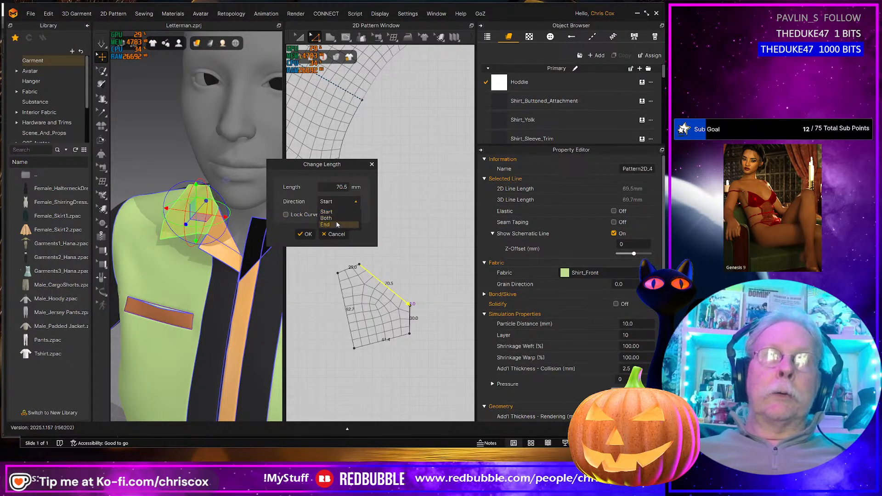
click(337, 225)
click(306, 234)
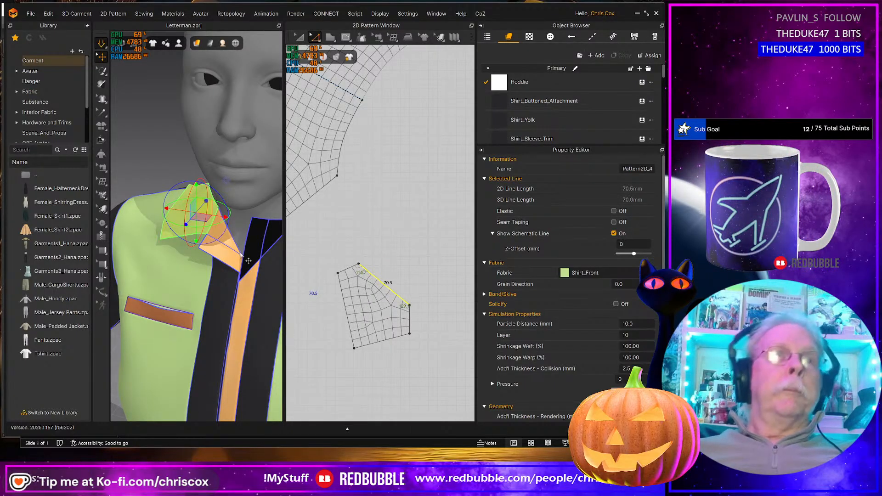
- Simulate the garment, tug the collar piece to settle it, and view it from the side
key(space)
drag(187, 222, 183, 226)
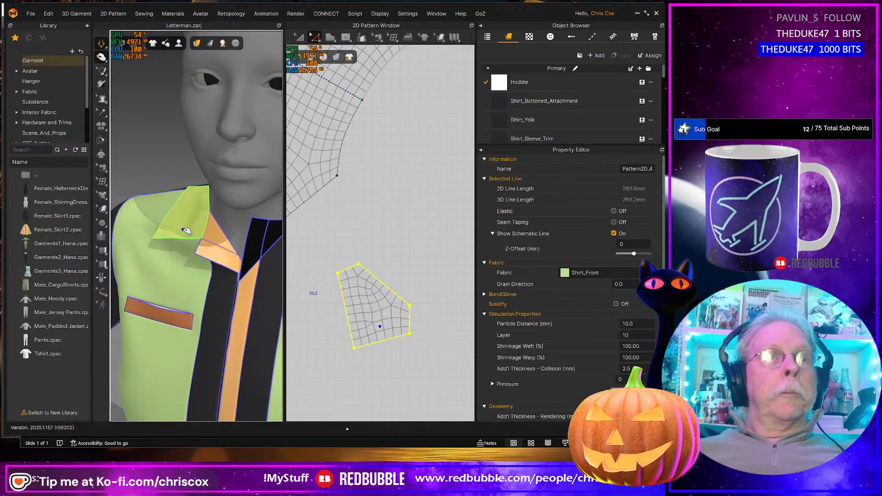
right_drag(205, 256, 256, 266)
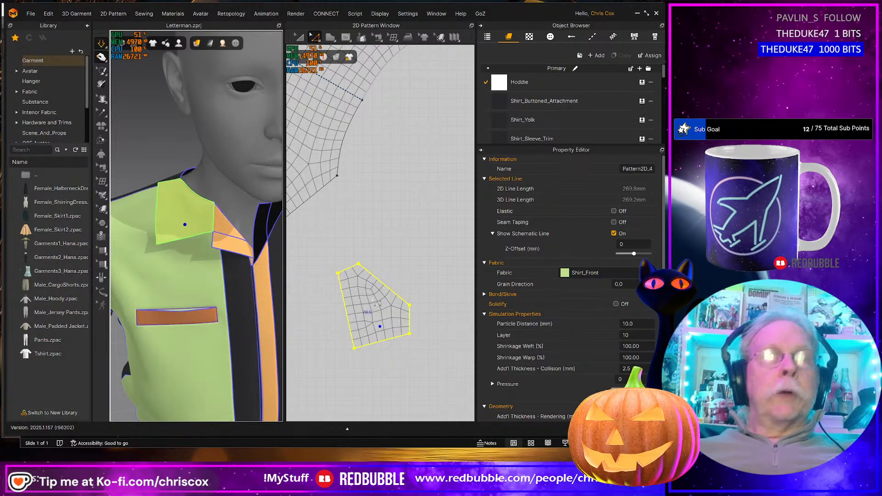
- Move the collar piece's lower front corner point up to shorten the front edge to about 19 mm
click(409, 331)
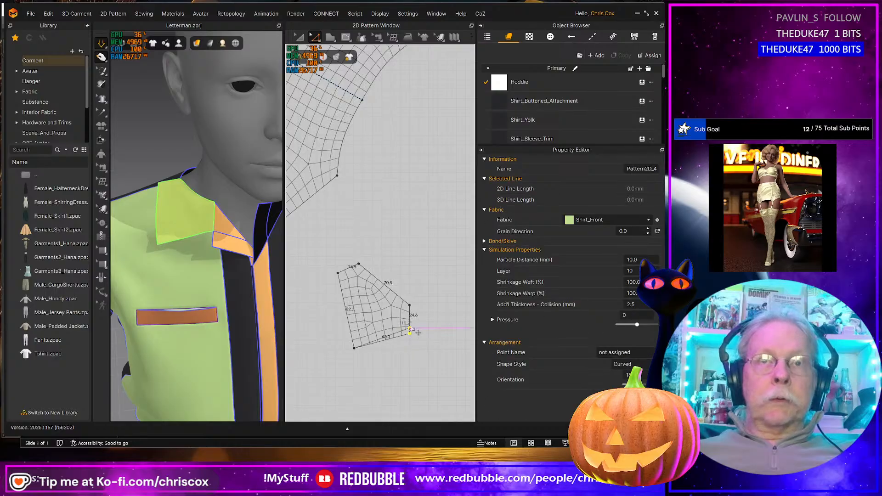
drag(411, 324, 411, 323)
middle_drag(435, 340, 415, 338)
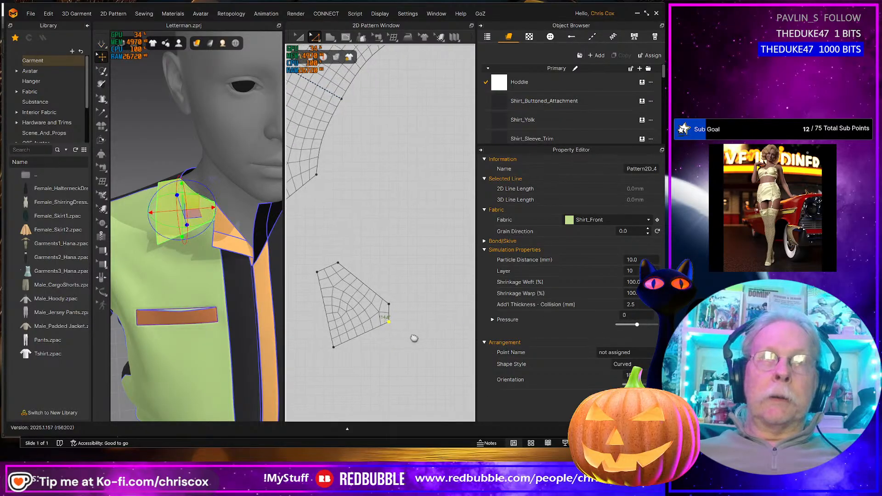
- Shorten the collar seam on the small front trim's upper edge to 19.1 mm, pulling its end back from the pointed tip
key(b)
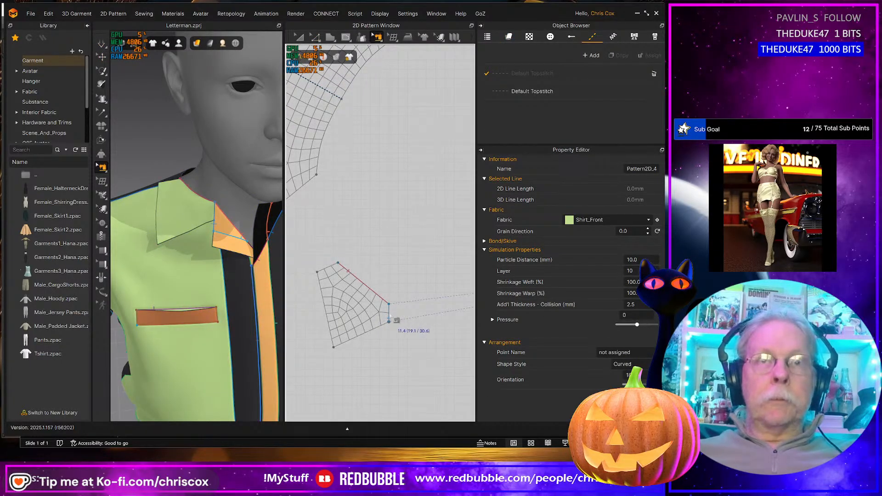
click(389, 319)
middle_drag(416, 324, 202, 330)
scroll(402, 281, up, 4)
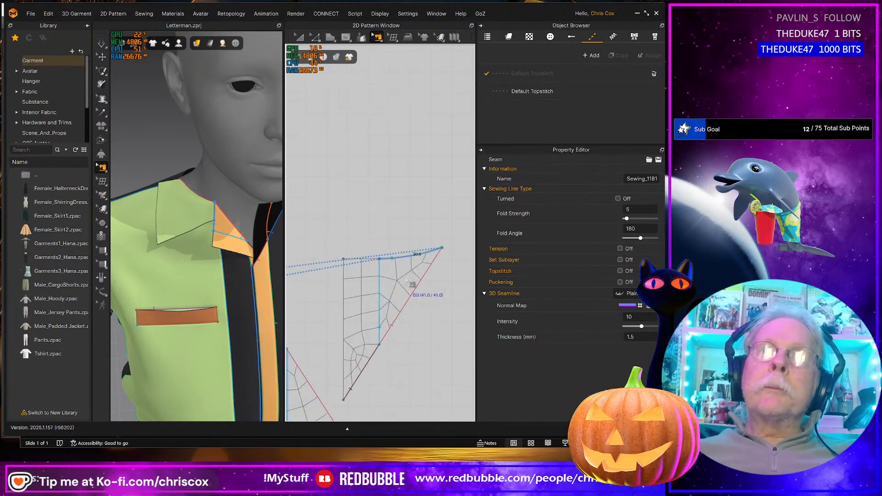
drag(452, 241, 442, 243)
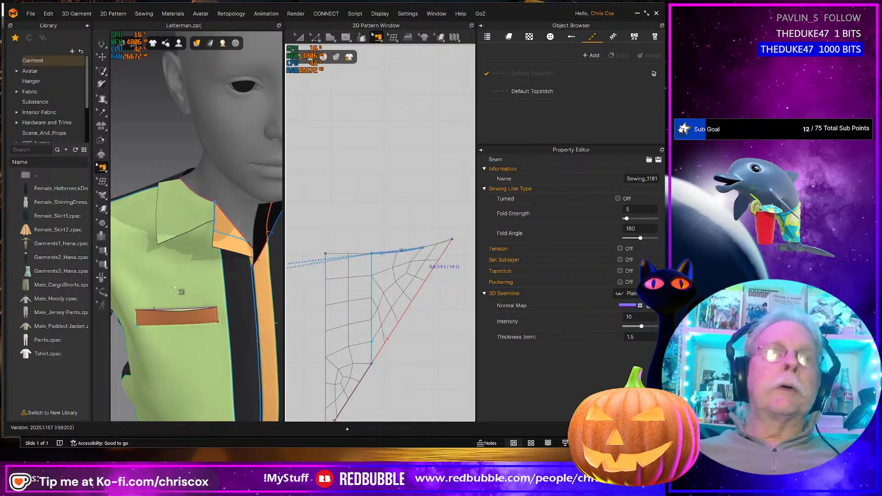
- Simulate the garment with the shortened seam and view the collar and trim from the front
key(space)
key(q)
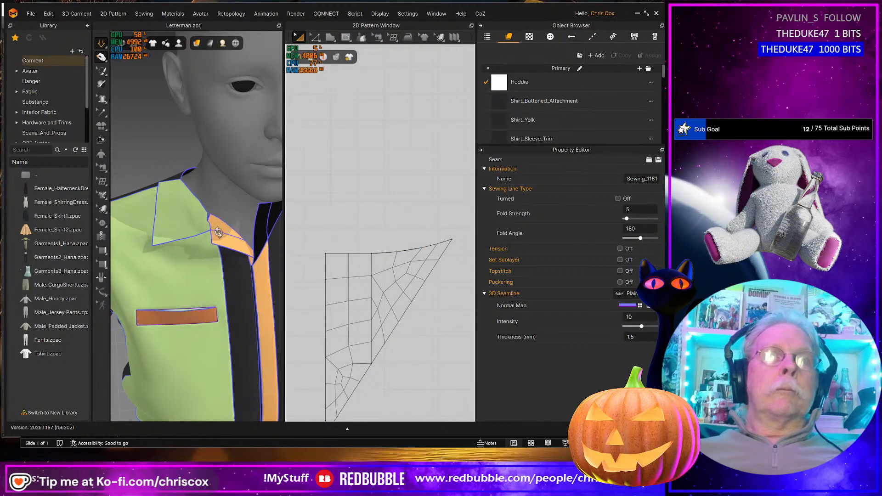
right_drag(218, 232, 200, 233)
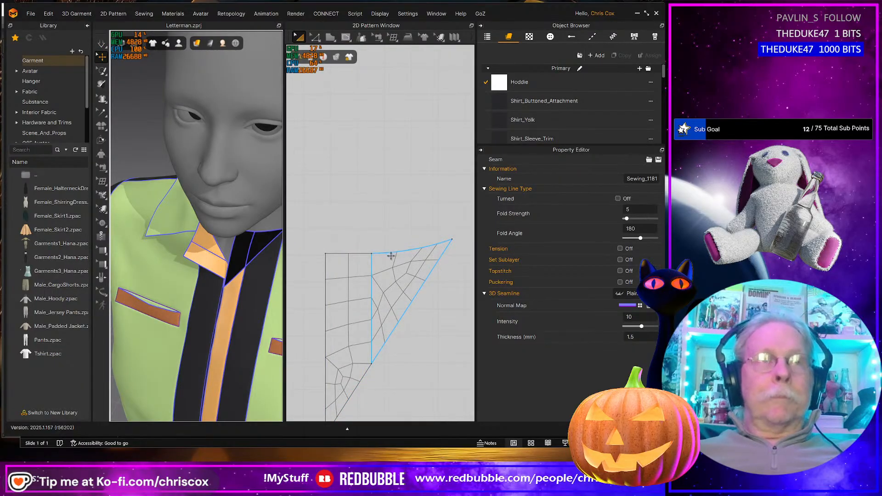
- Slide the 19.1 mm seam along the trim's upper edge to its pointed tip and simulate the garment
key(h)
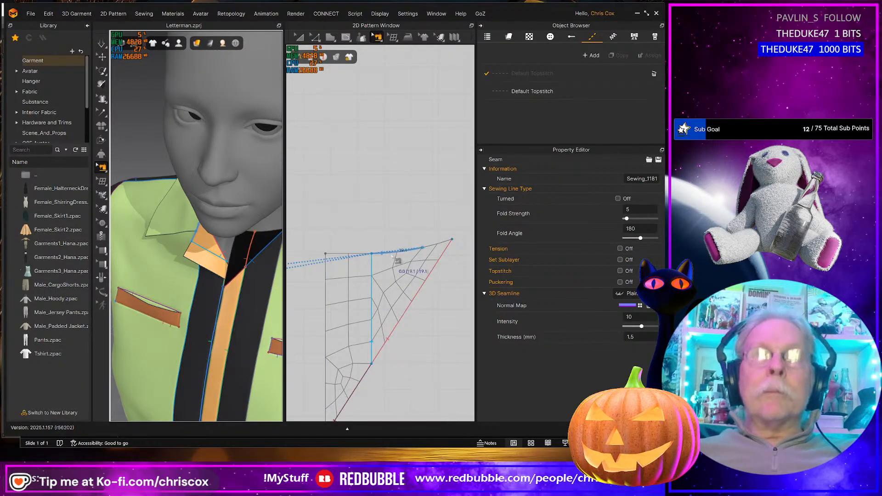
click(396, 257)
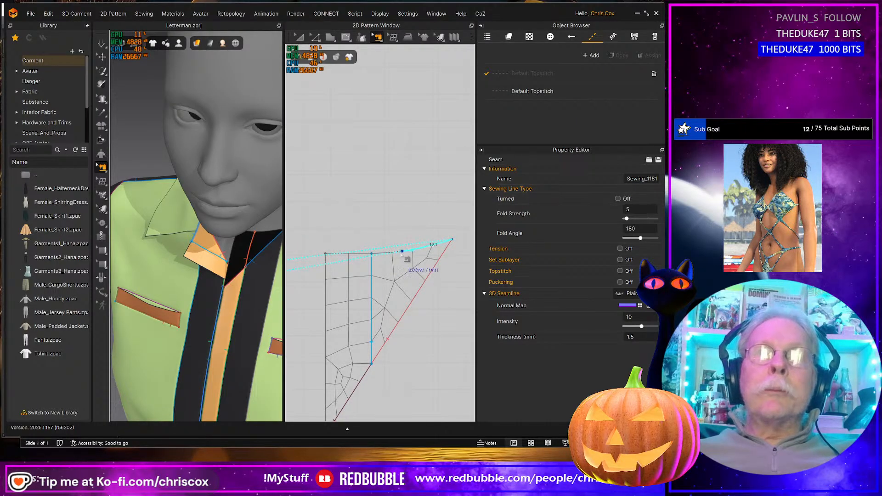
key(q)
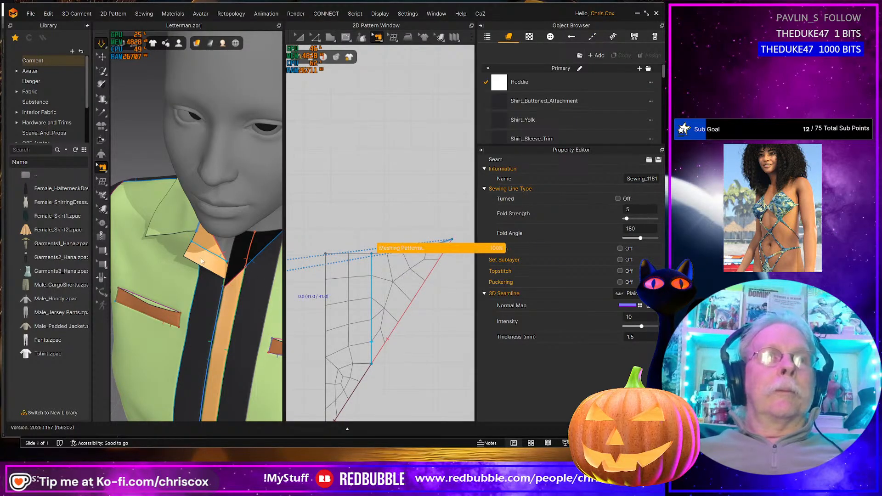
key(Escape)
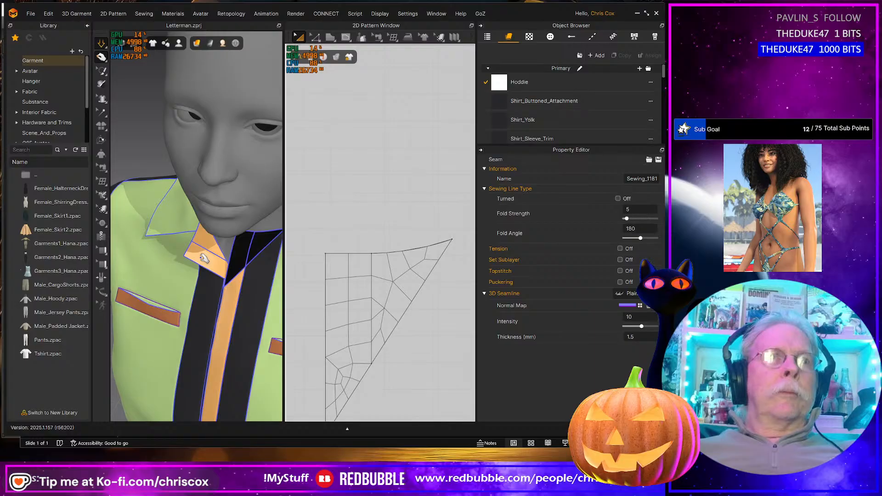
- Tug the front trim and collar pieces during simulation, and examine the collar's back end from behind
scroll(204, 258, down, 3)
click(232, 244)
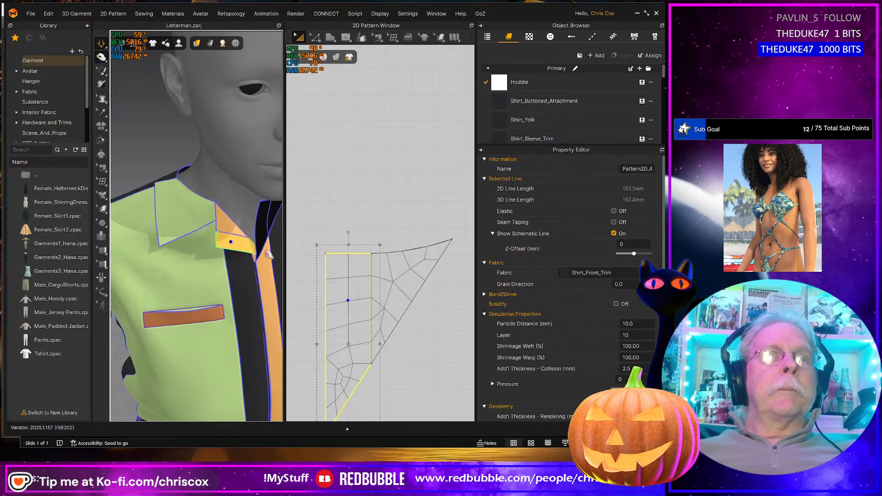
click(162, 182)
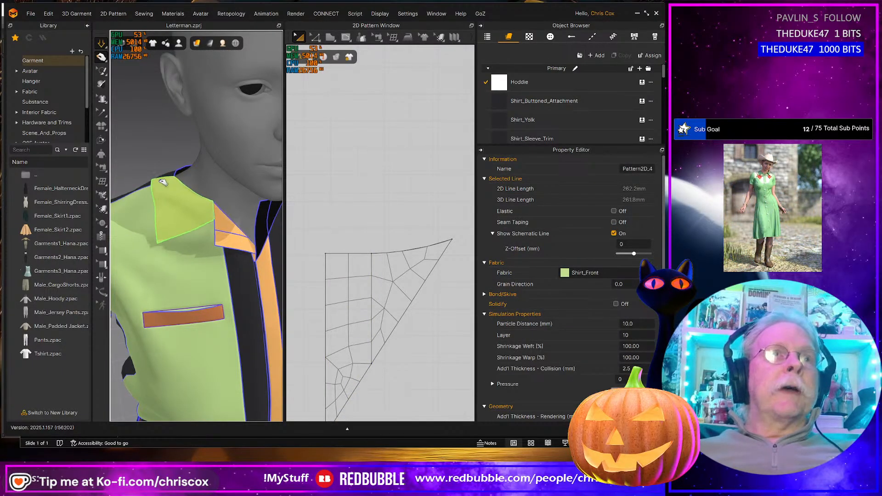
right_drag(163, 182, 207, 248)
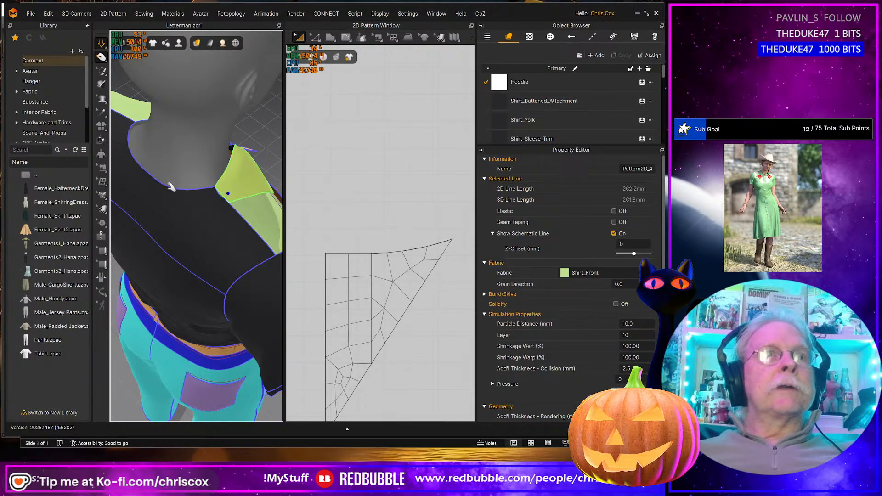
right_drag(242, 235, 237, 232)
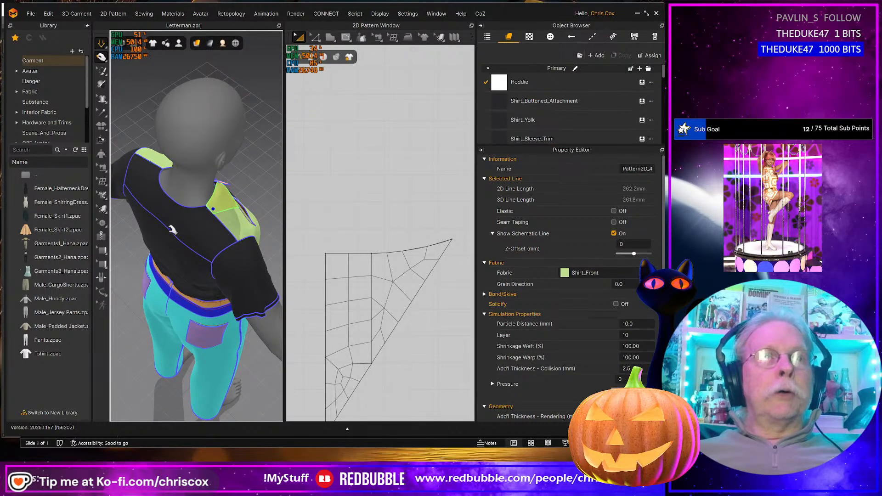
- Try to extend the collar piece's short back edge outward 50 mm with an internal line created, and undo the extension
scroll(381, 319, down, 5)
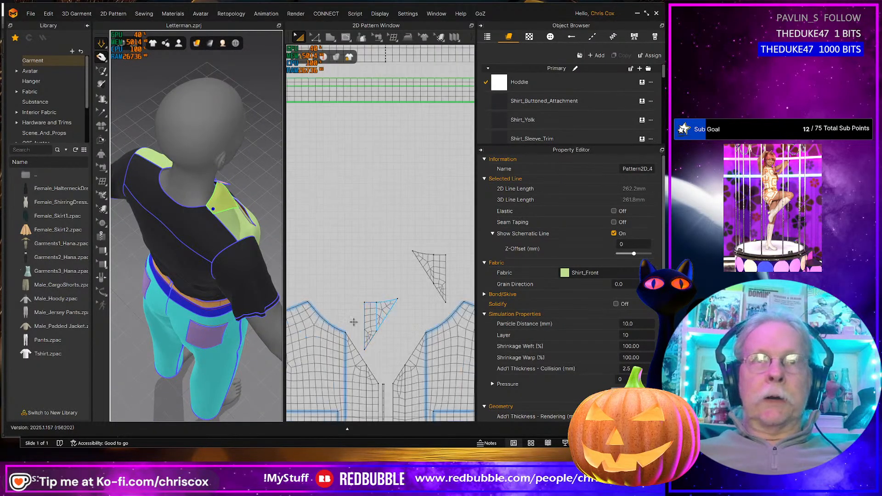
middle_drag(353, 322, 419, 320)
middle_drag(304, 319, 447, 346)
scroll(395, 340, up, 2)
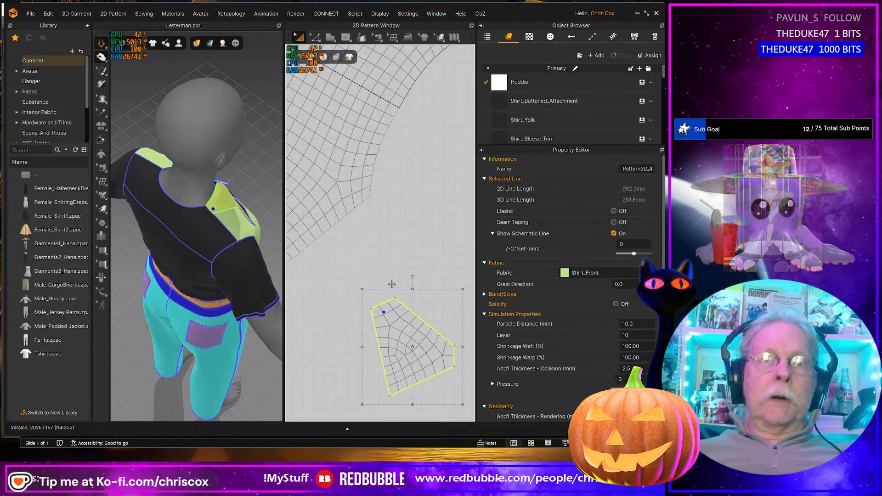
scroll(396, 317, up, 2)
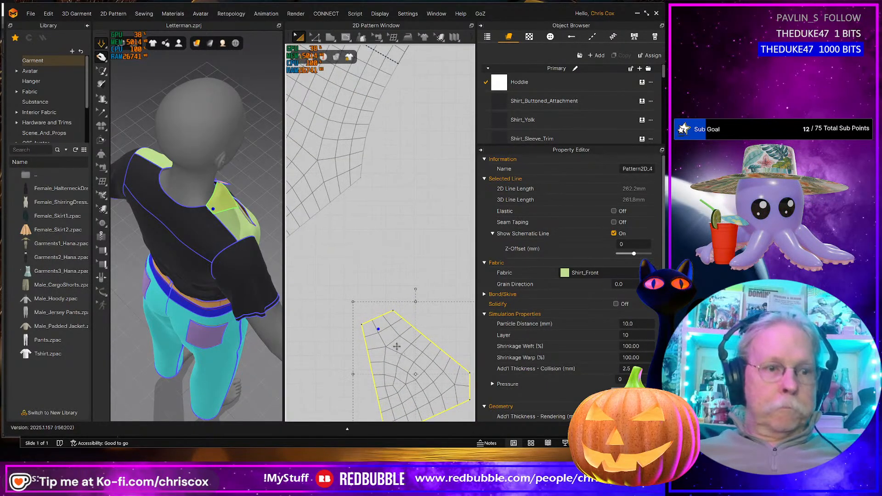
key(z)
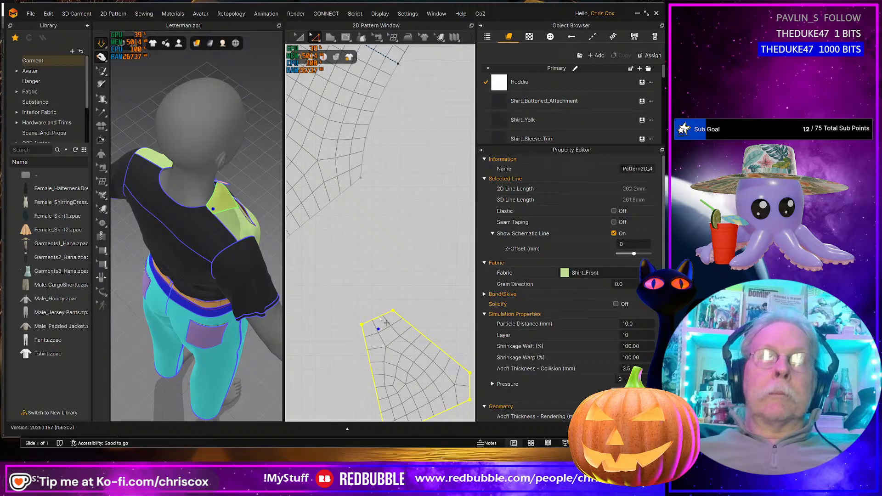
click(385, 321)
right_click(381, 319)
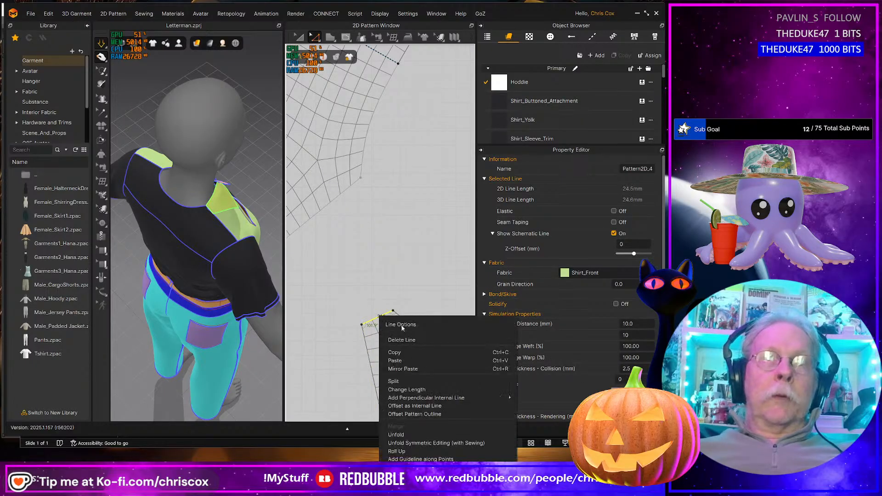
click(440, 414)
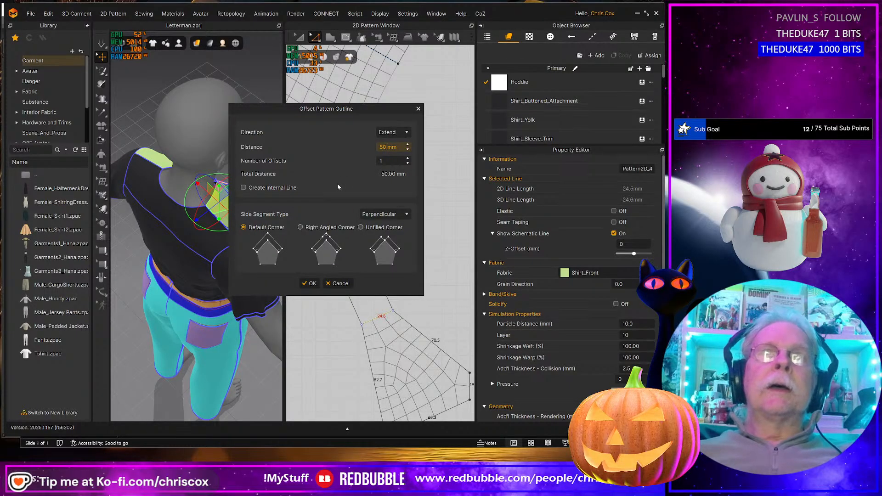
click(274, 188)
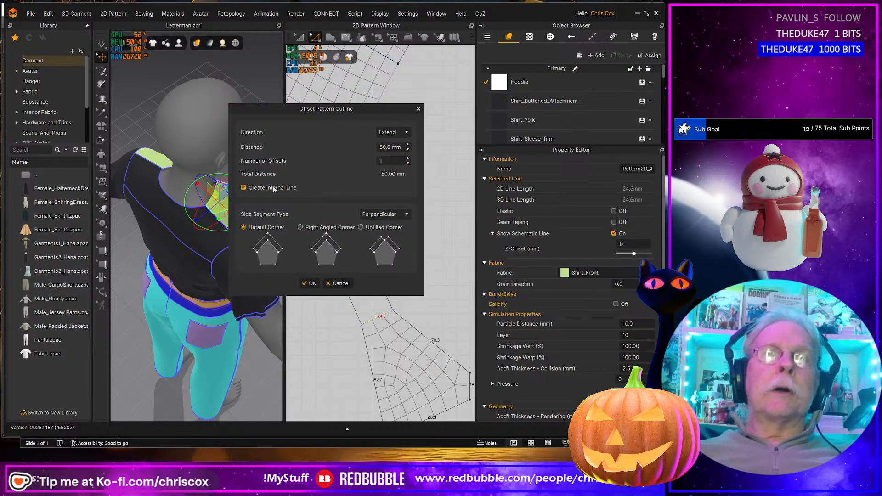
click(311, 284)
key(ctrl+z)
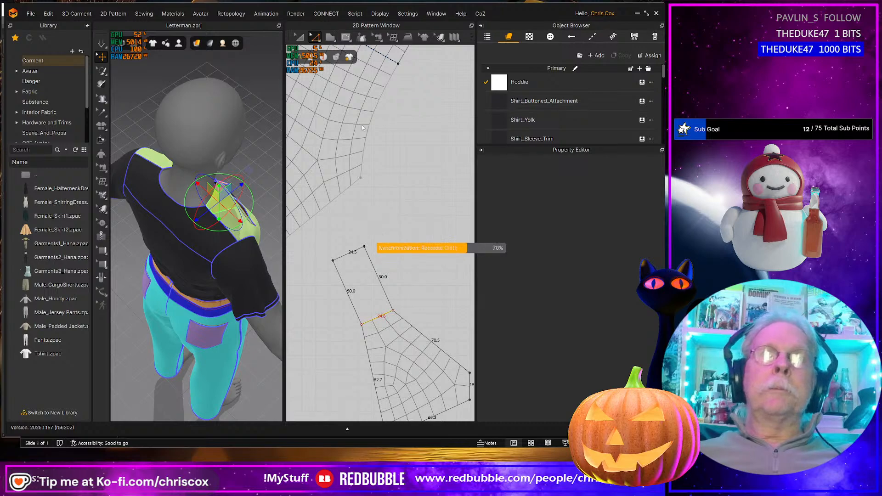
- Check the back neckline edge's length, and lengthen the collar piece's back strip to about 85 mm by moving both end corners outward
click(367, 135)
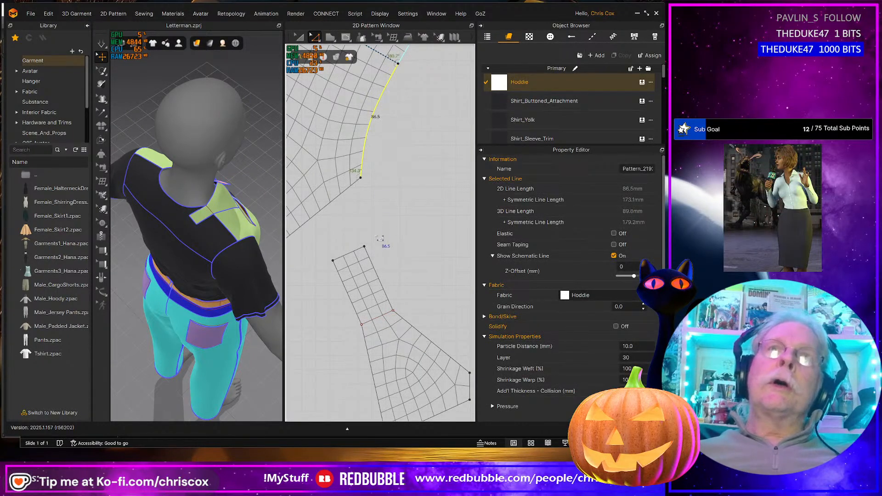
click(365, 247)
drag(371, 252, 358, 204)
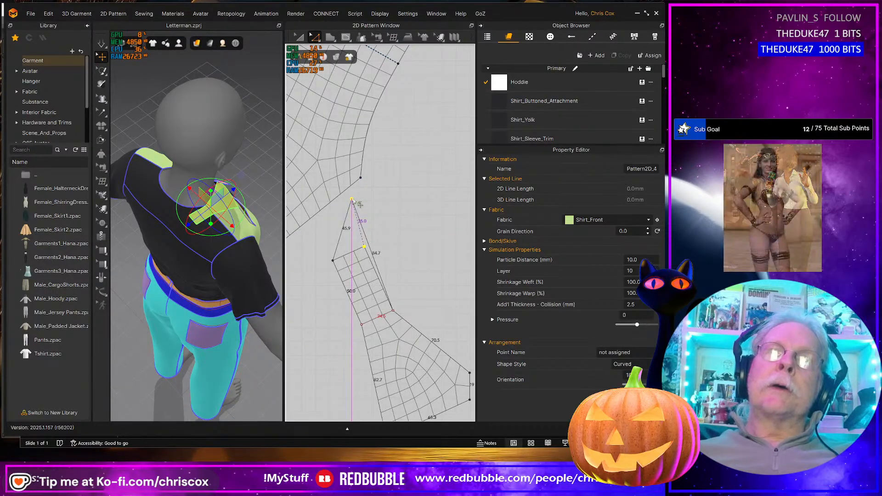
drag(341, 266, 321, 210)
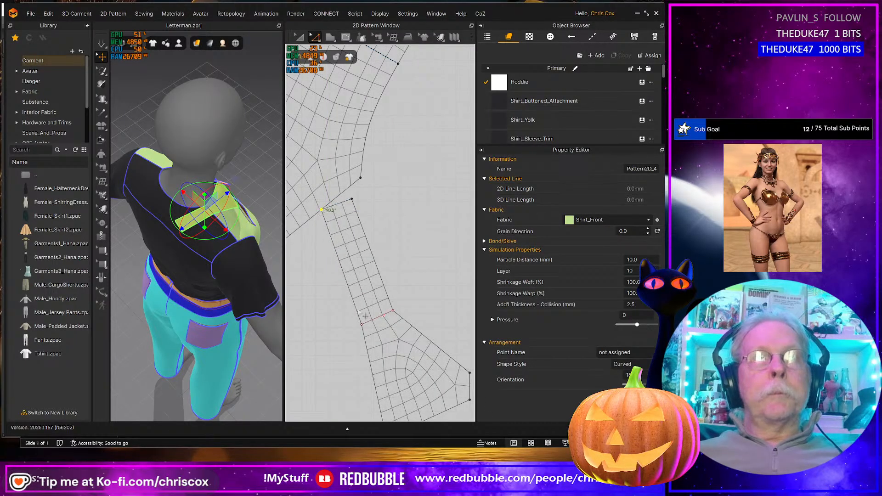
- Measure the combined length of the shirt's front neckline edge and the adjoining half of the back neckline
drag(339, 320, 382, 325)
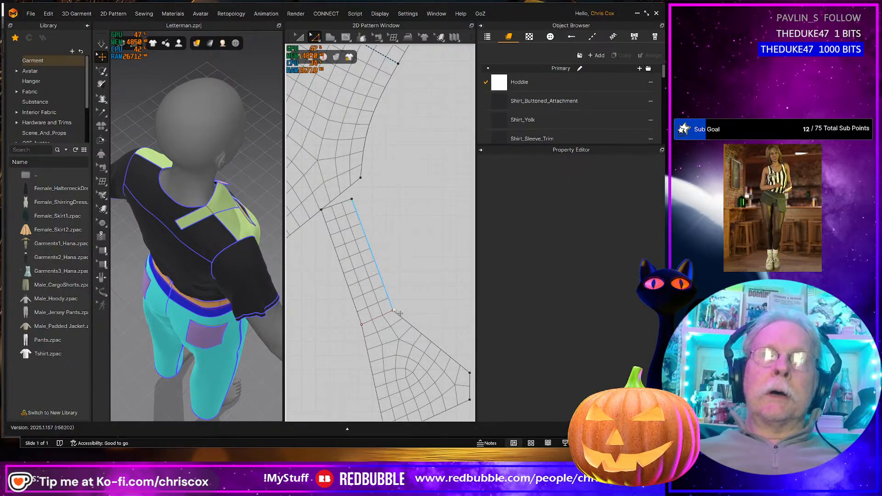
click(399, 323)
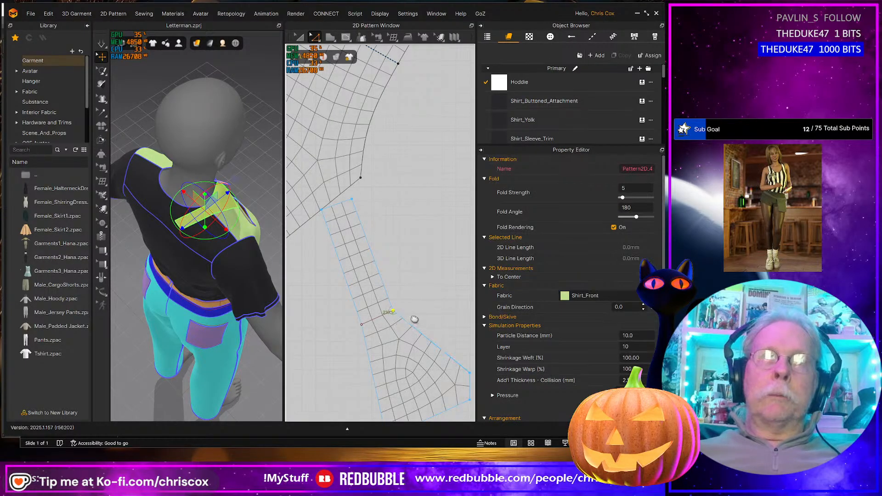
scroll(414, 319, down, 6)
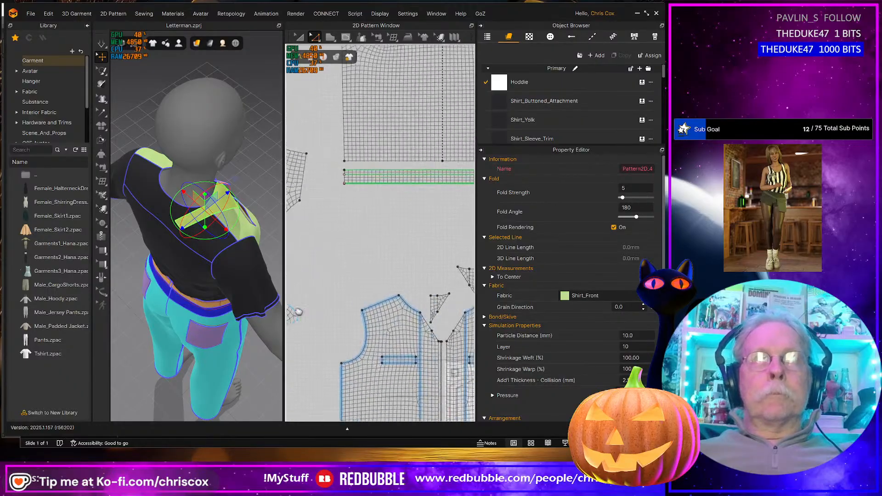
click(410, 310)
right_drag(345, 274, 441, 297)
click(372, 266)
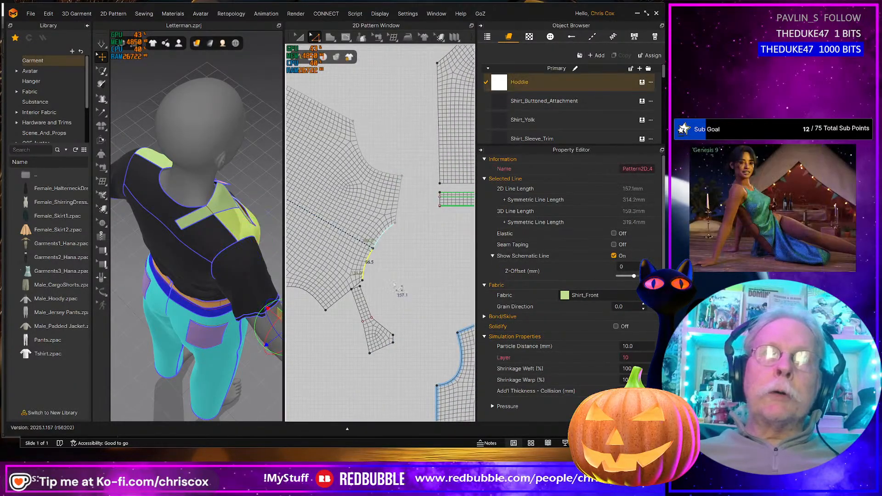
- Delete the internal line across the collar piece, and convert its inner bend point to a curve point using Convert Only
scroll(397, 299, up, 4)
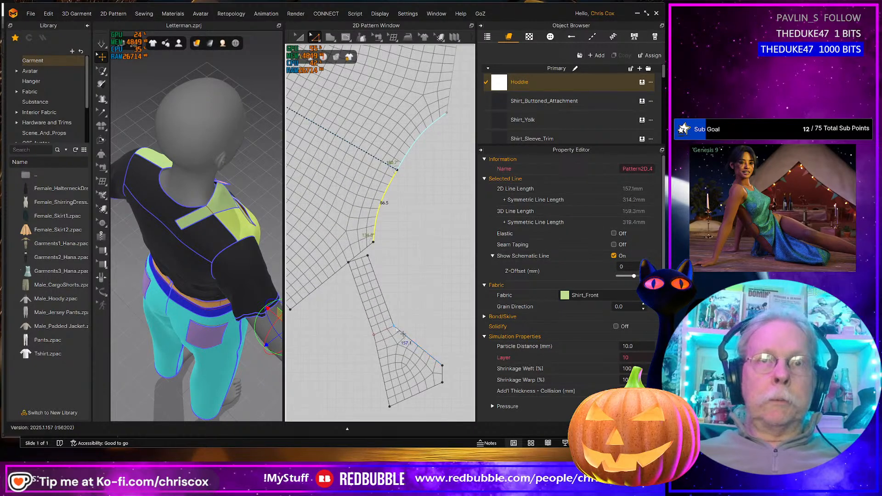
click(396, 333)
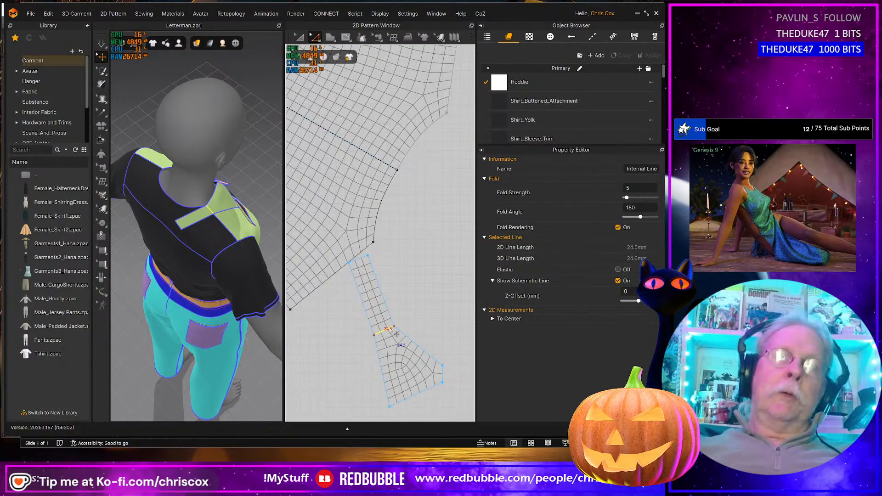
key(Delete)
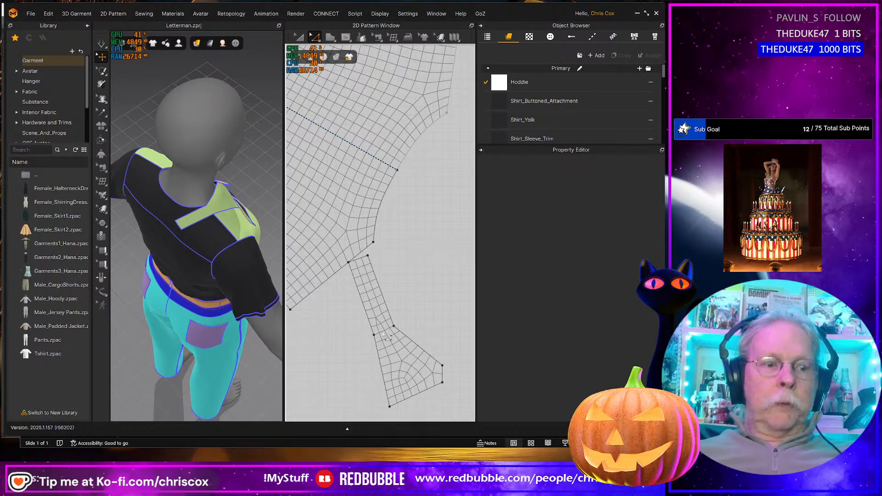
scroll(392, 330, up, 3)
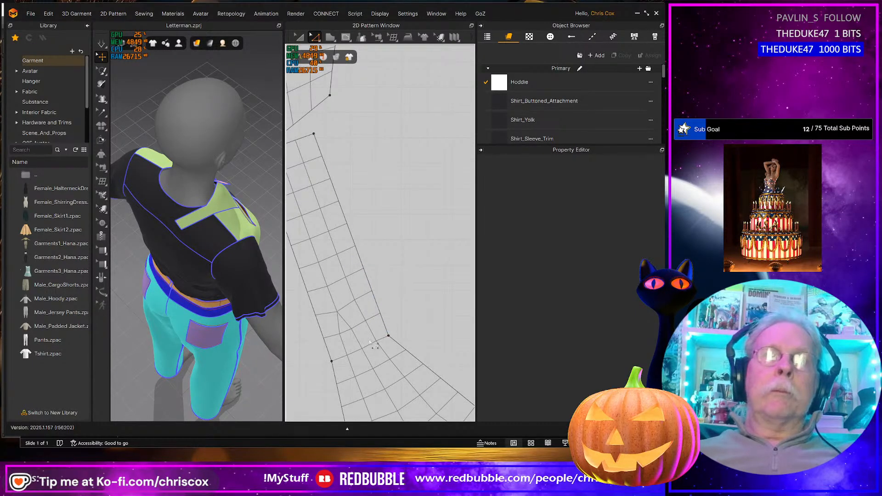
drag(381, 349, 382, 350)
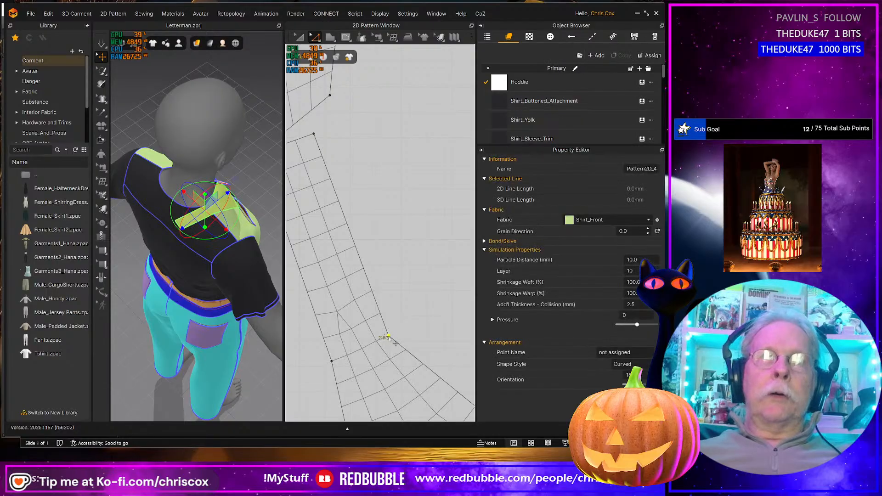
right_click(389, 336)
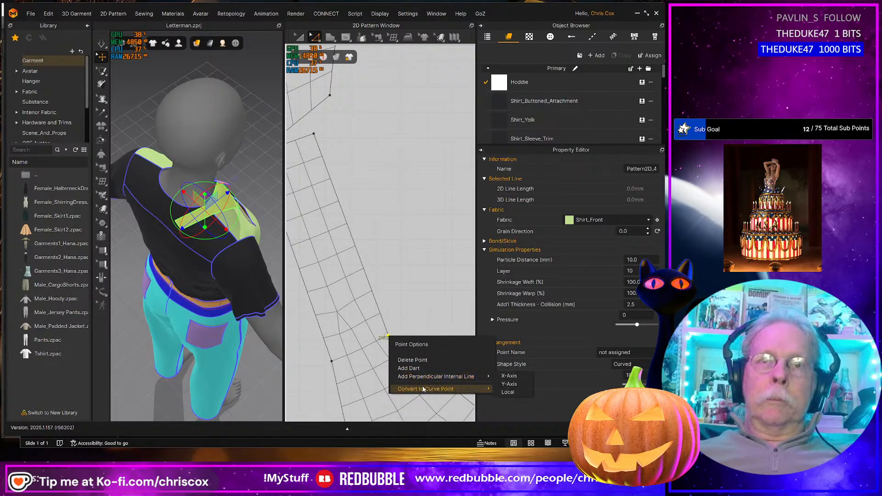
mouse_move(436, 388)
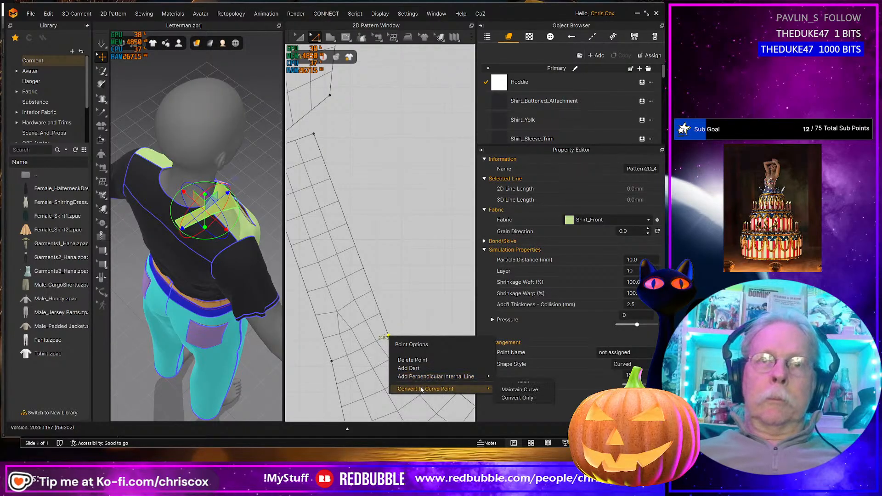
click(509, 398)
- Change the length of the collar piece's curved inner edge to 157.1 mm in the Start direction
scroll(393, 381, down, 3)
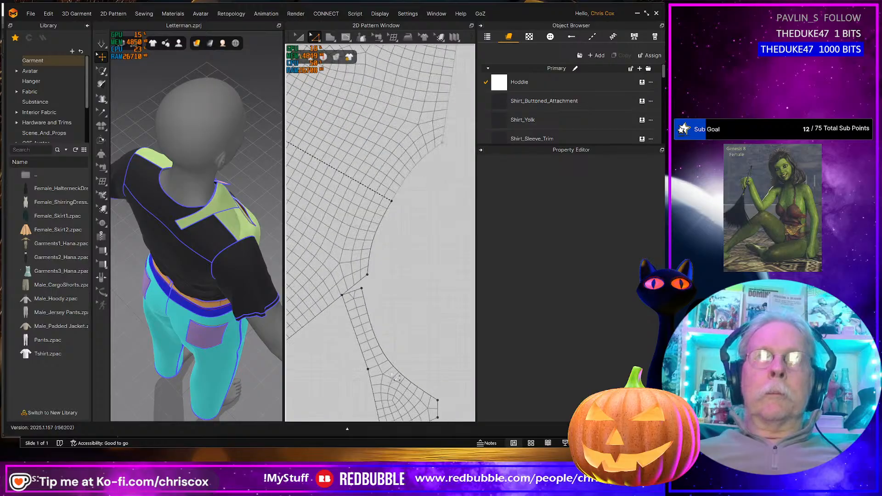
click(403, 376)
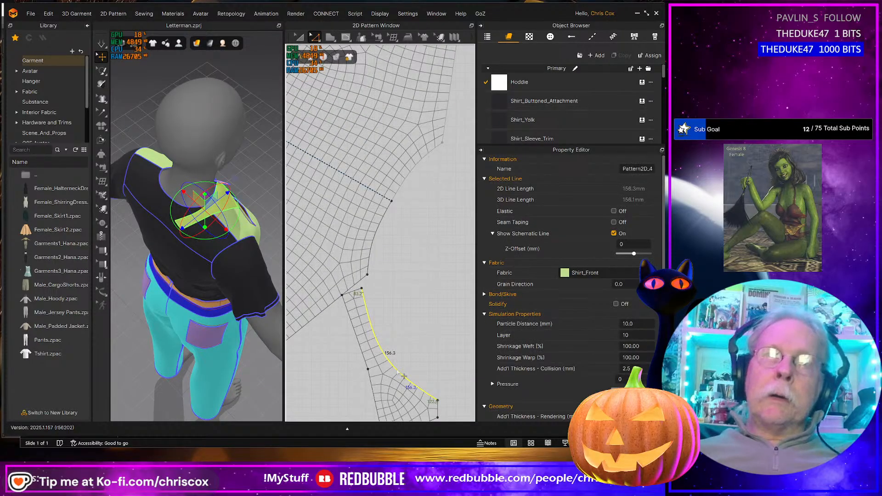
right_click(398, 372)
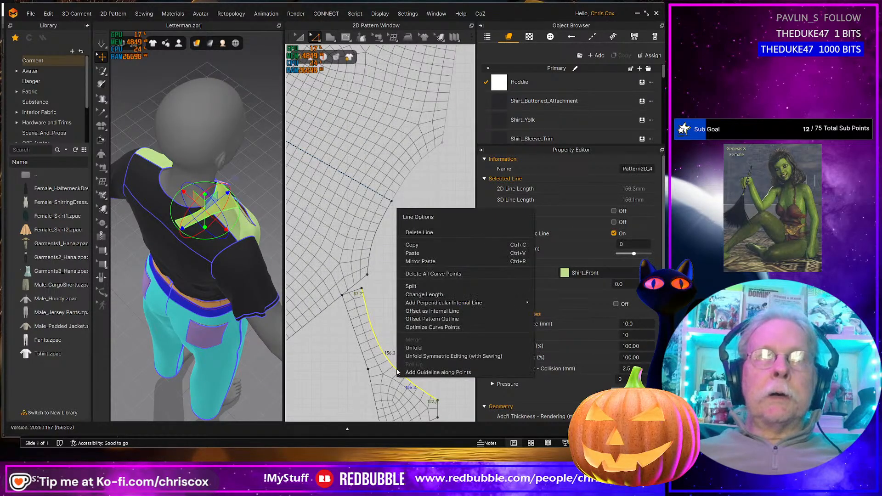
click(426, 295)
text(15)
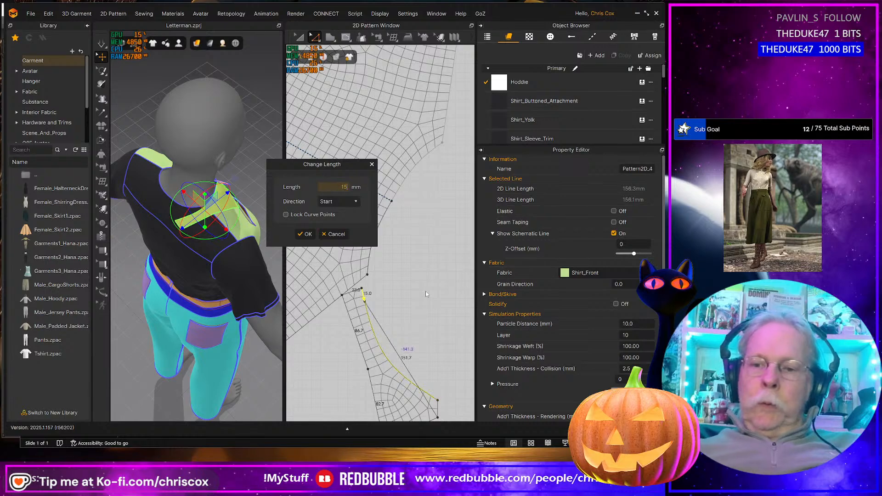
text(7.1)
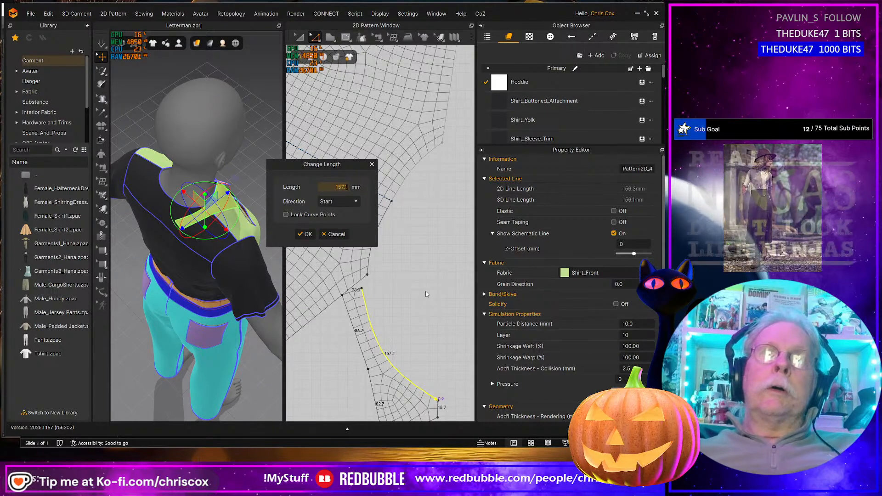
key(Return)
- Nudge the bend point on the collar piece's outer edge inward and convert it to a curve point using Convert Only
mouse_move(354, 387)
mouse_down()
mouse_move(380, 379)
mouse_move(362, 369)
mouse_up()
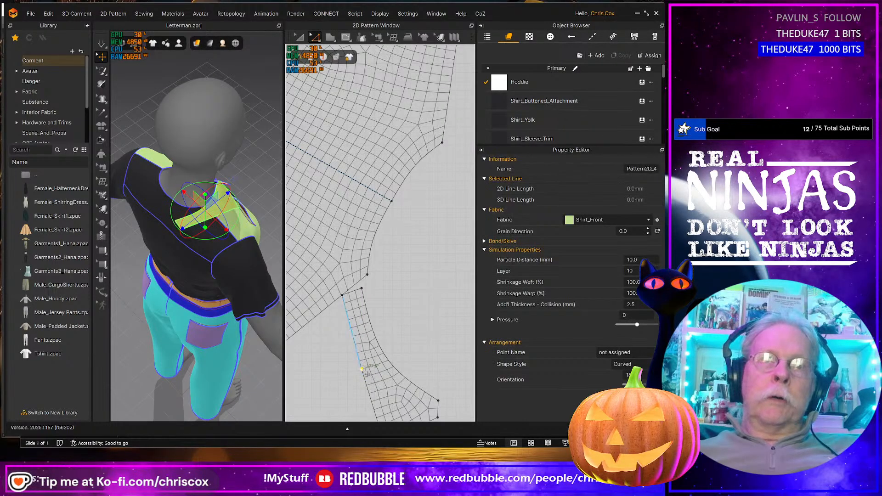
right_click(363, 369)
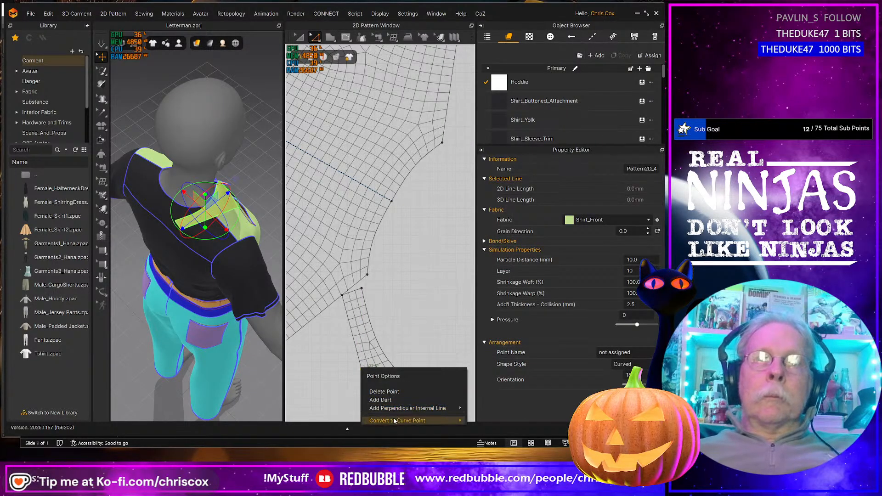
mouse_move(412, 422)
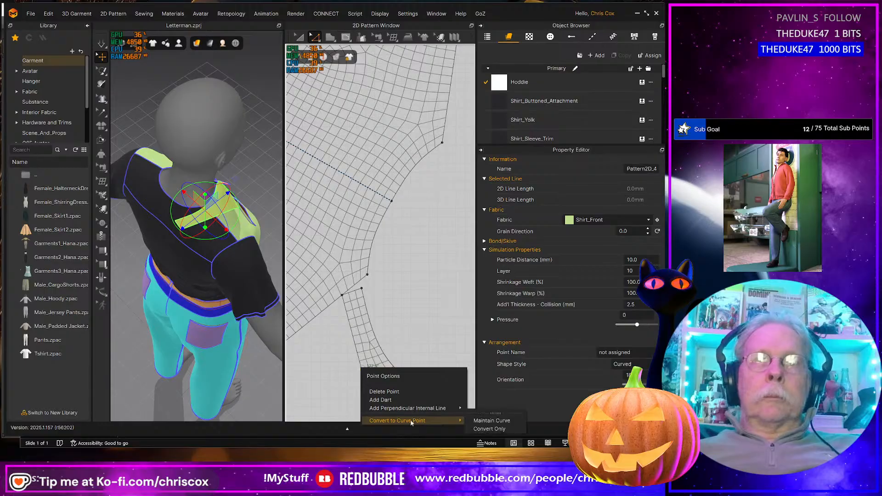
click(487, 429)
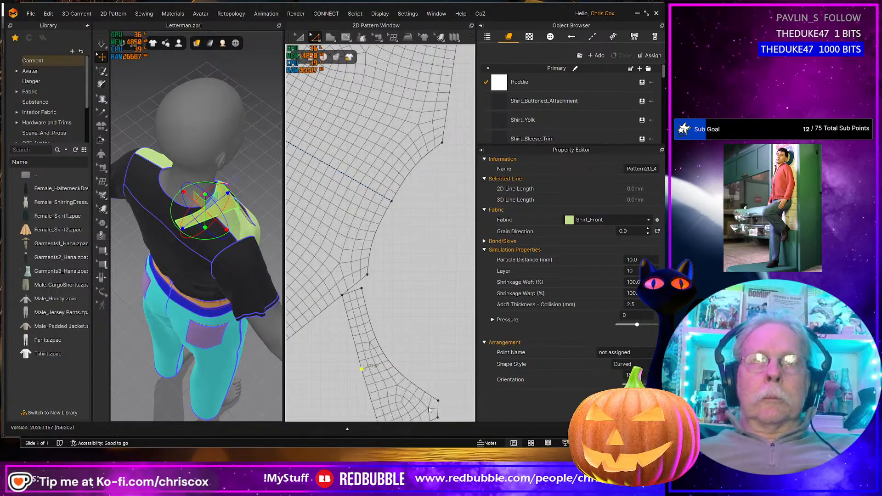
- Adjust the upper end of the seam on the collar piece's curved inner edge so the seam spans 70.5 mm
scroll(344, 360, down, 6)
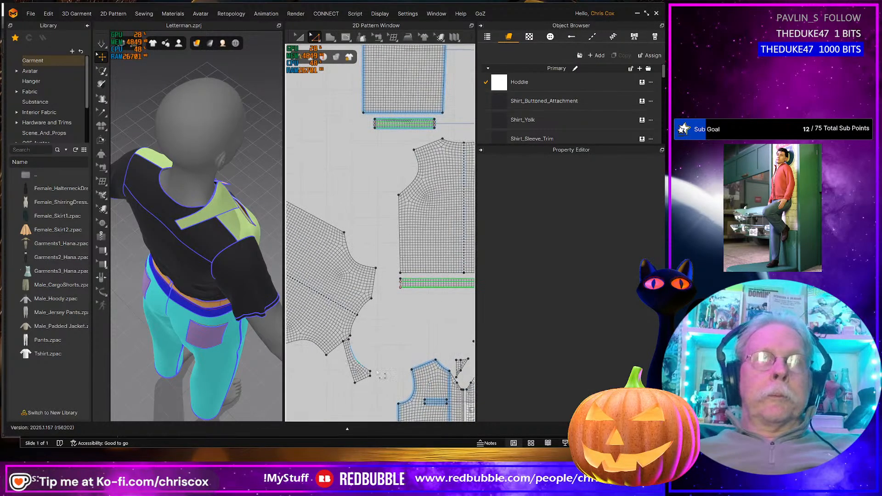
scroll(380, 370, up, 3)
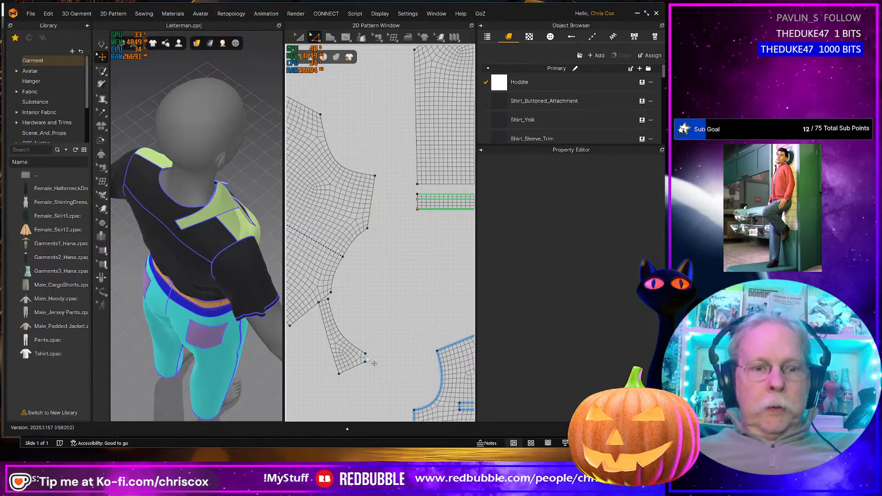
key(n)
click(357, 341)
scroll(356, 341, up, 3)
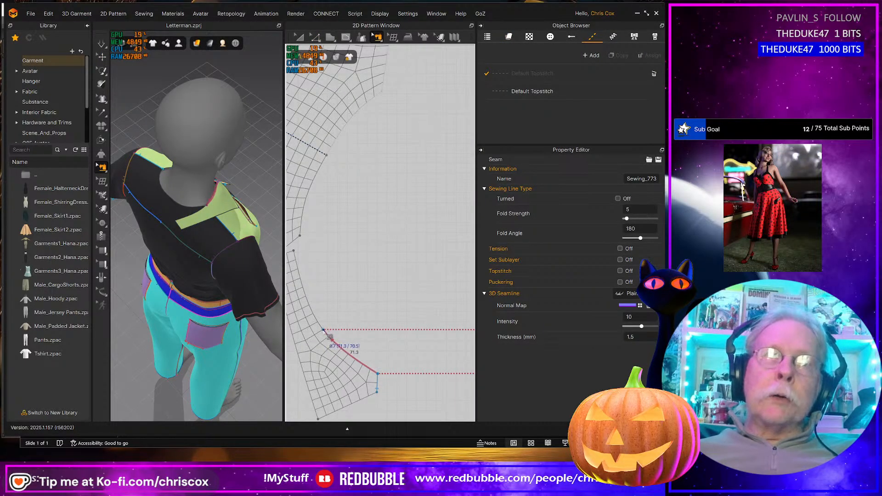
mouse_move(331, 337)
mouse_down()
mouse_move(336, 345)
mouse_move(330, 335)
mouse_move(342, 325)
mouse_up()
middle_drag(351, 319, 403, 325)
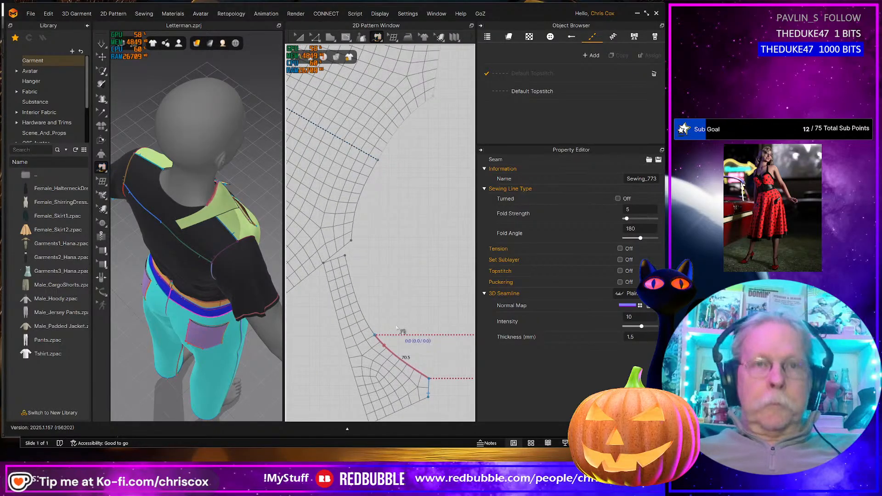
click(374, 335)
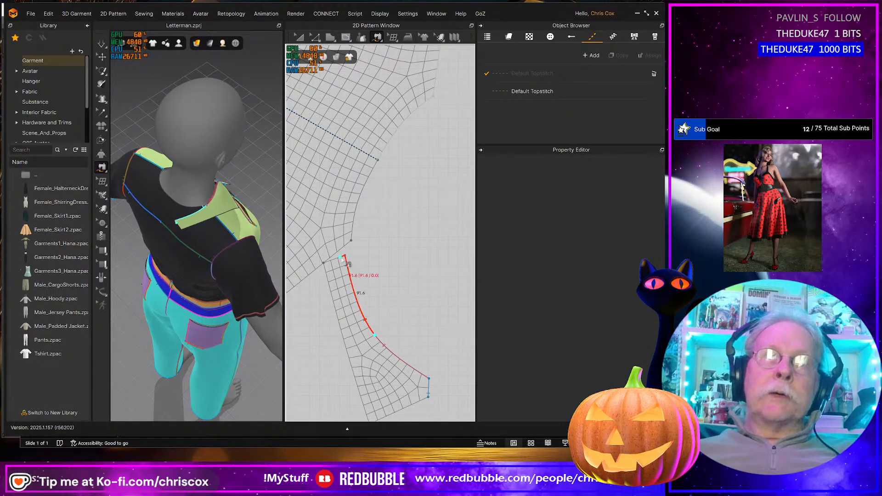
click(351, 241)
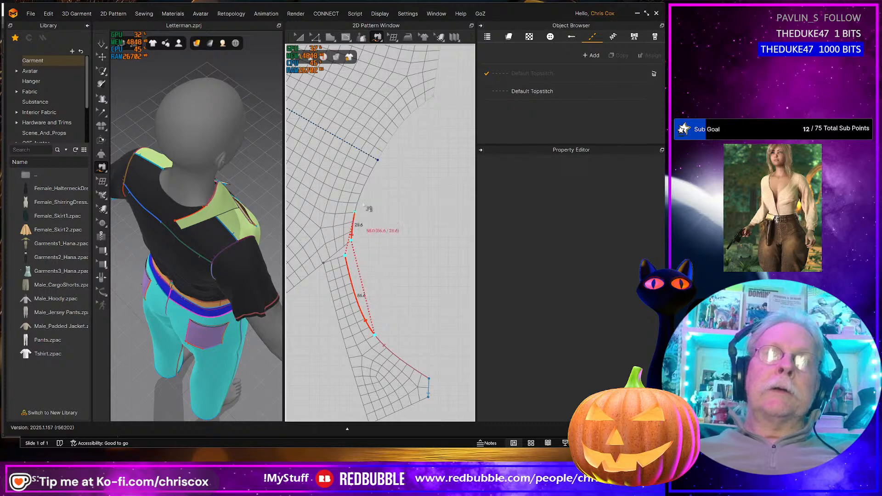
click(379, 164)
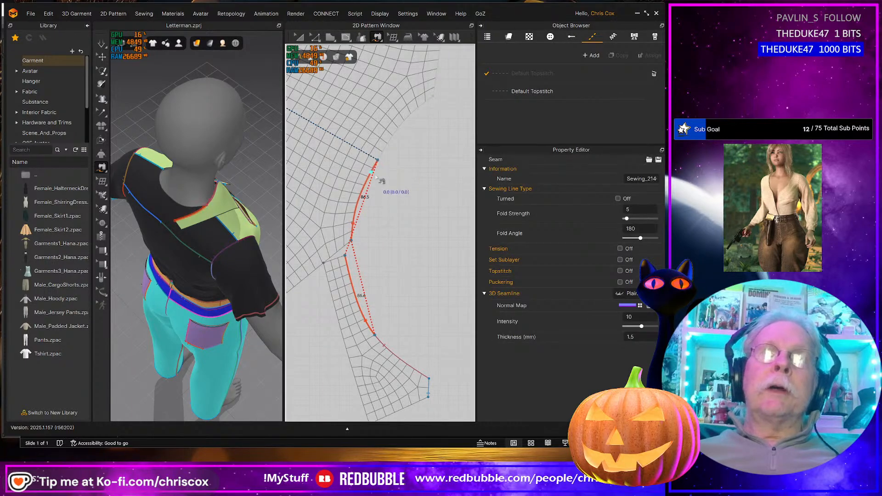
key(ctrl+z)
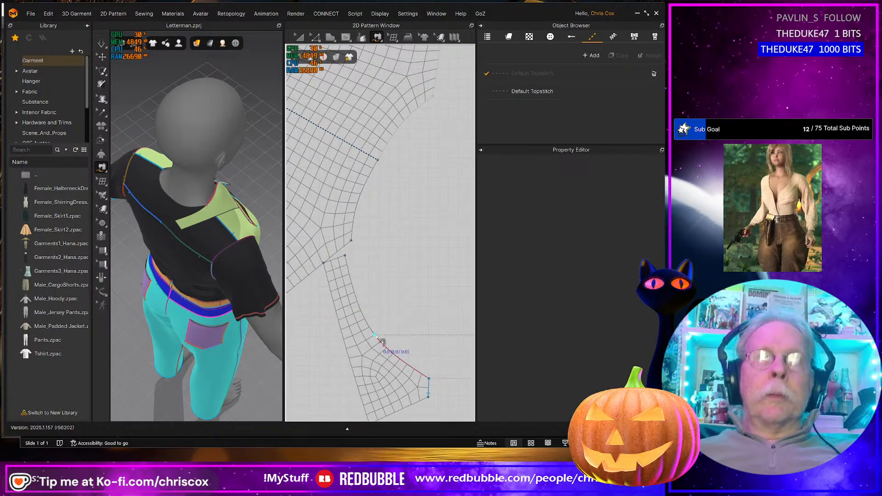
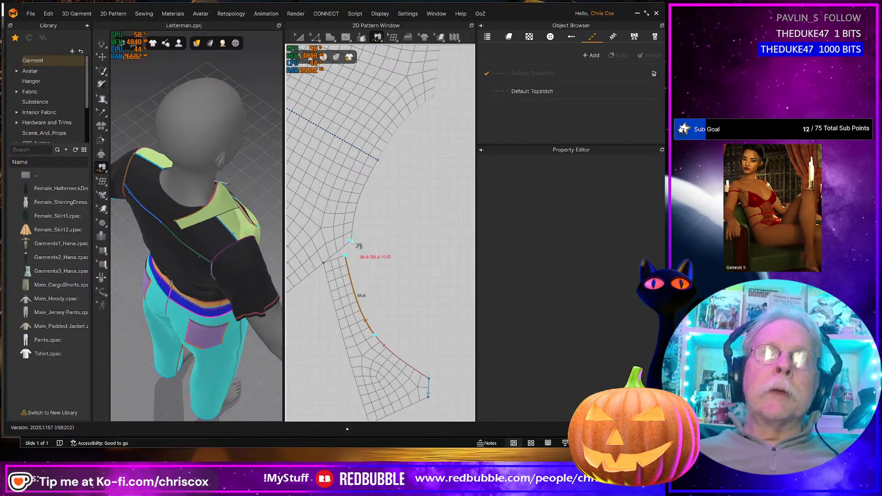
- Sew the rest of the collar piece's inner curve to the adjoining half of the back neckline and briefly simulate the garment
click(381, 166)
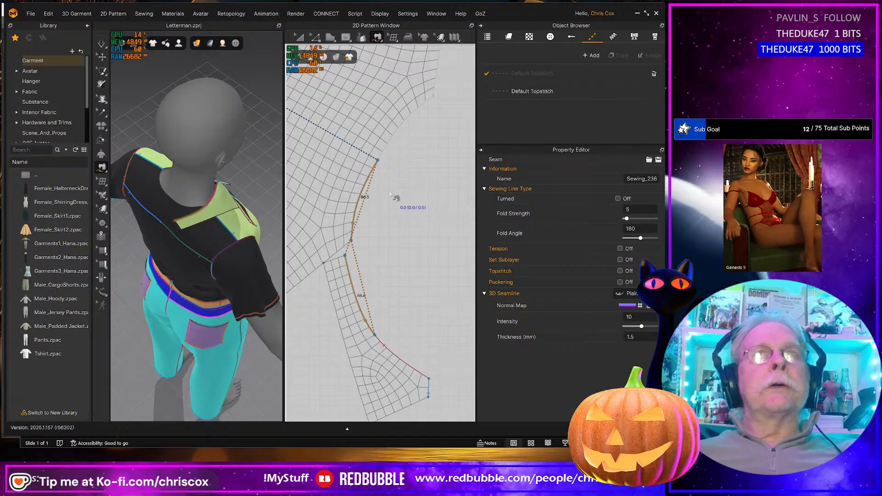
key(space)
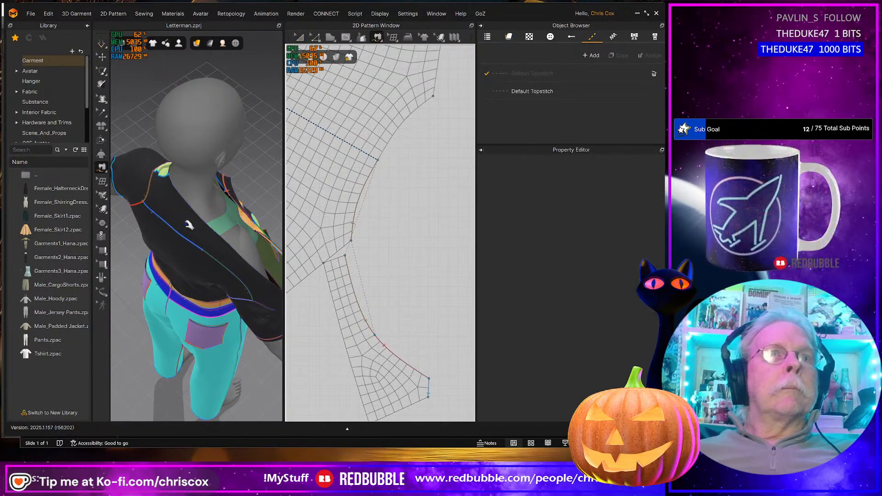
key(space)
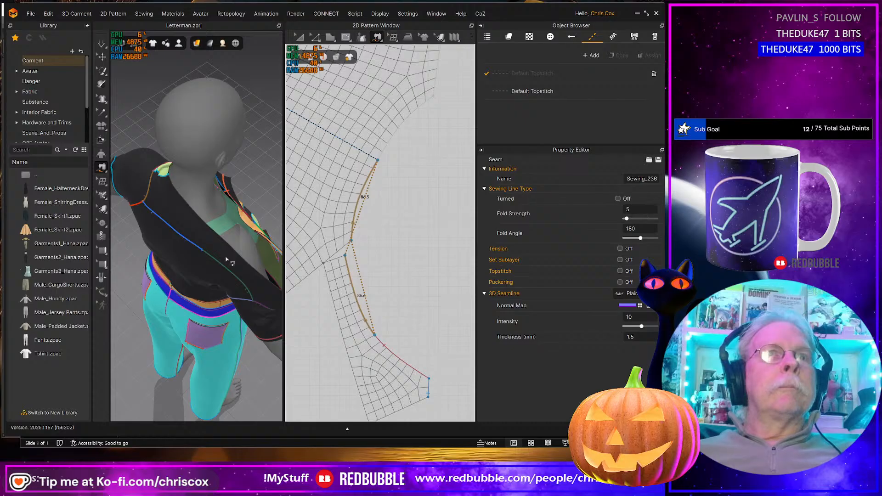
- Undo the last simulation and delete the duplicate back piece lying against the collar piece
key(ctrl+z)
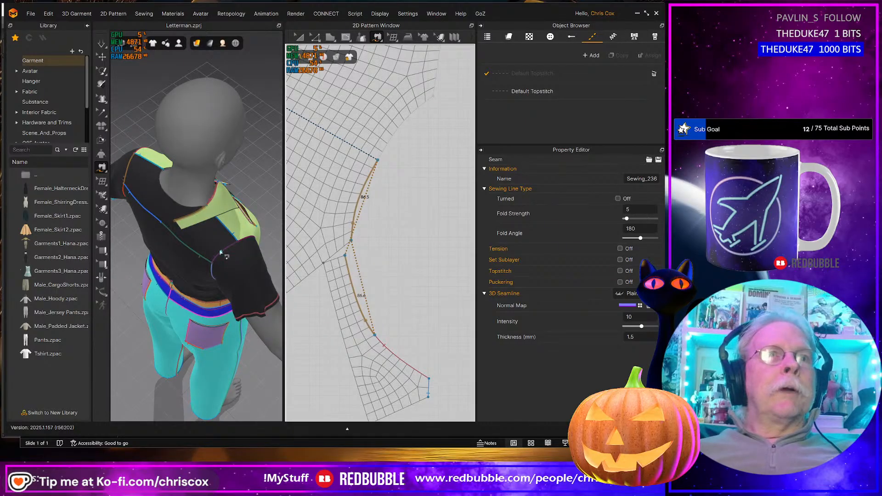
key(space)
right_drag(221, 252, 212, 220)
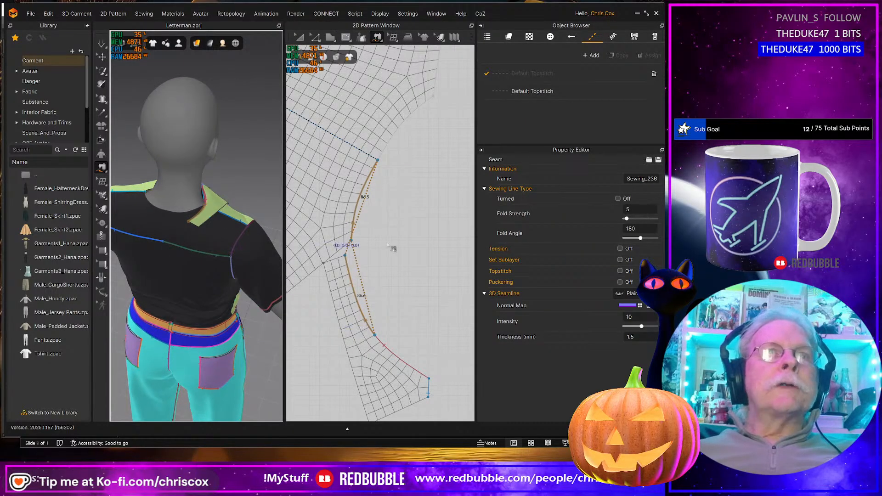
scroll(374, 230, down, 3)
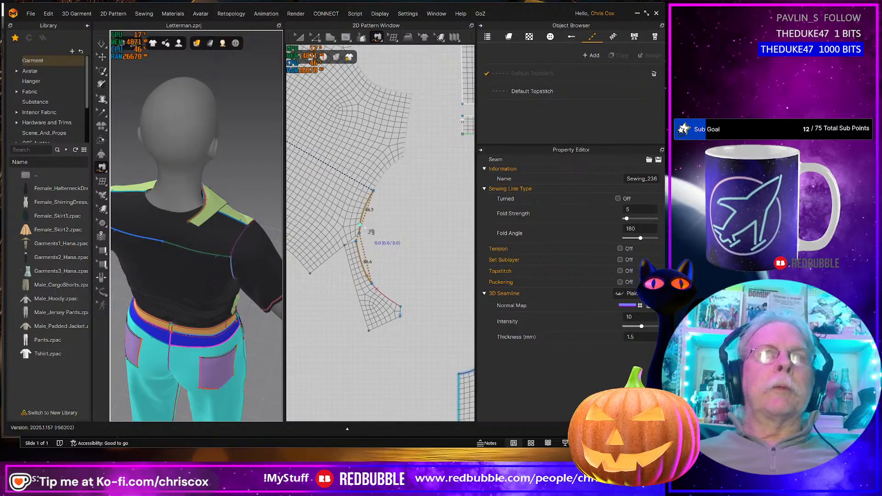
key(a)
click(335, 201)
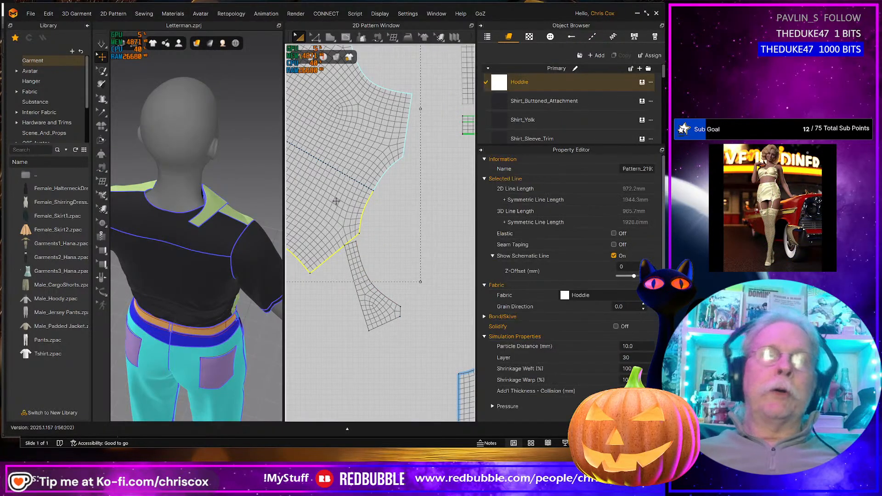
key(Delete)
scroll(367, 281, down, 3)
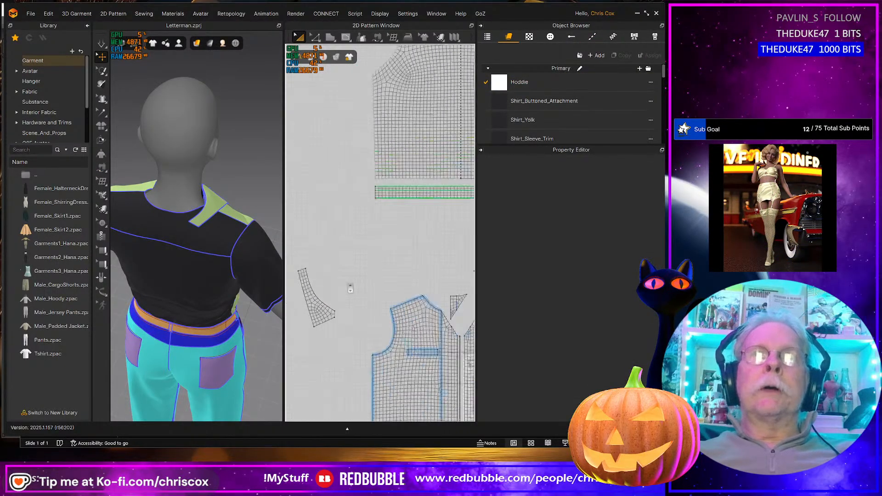
- Sew the upper part of the collar piece's inner curve to the right half of the Hoddie back piece's neckline and simulate
scroll(363, 299, up, 1)
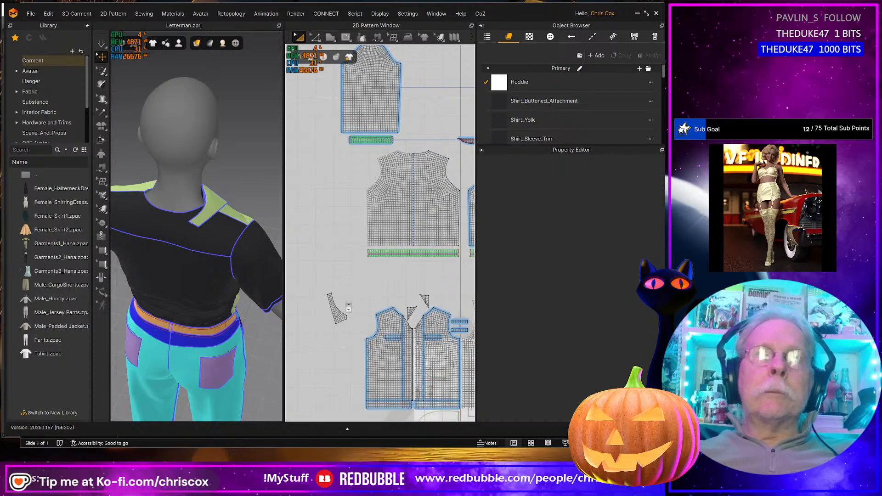
scroll(338, 348, up, 3)
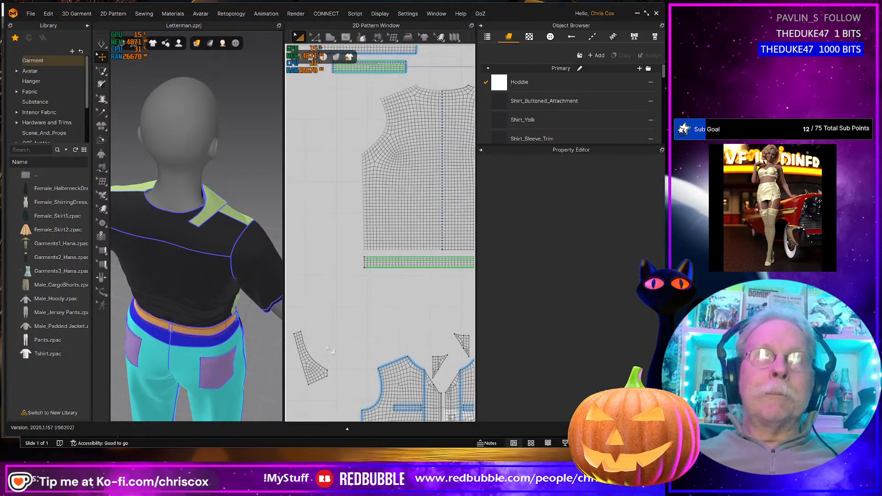
key(1)
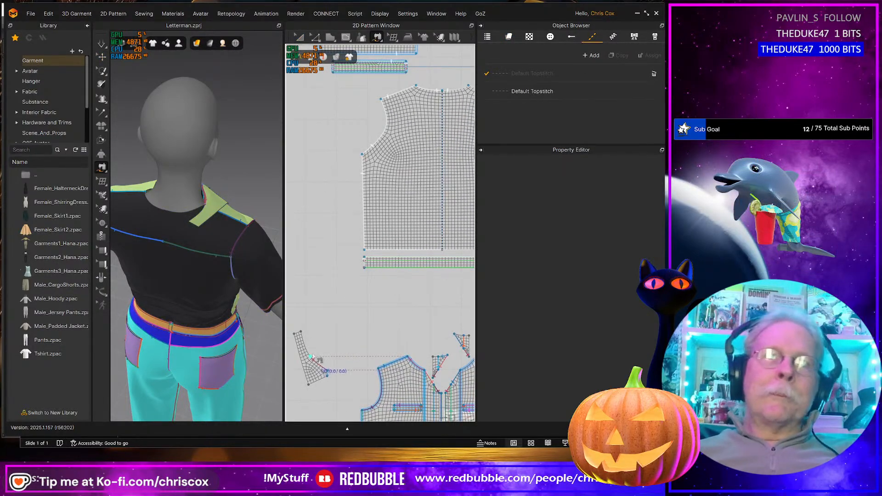
click(453, 98)
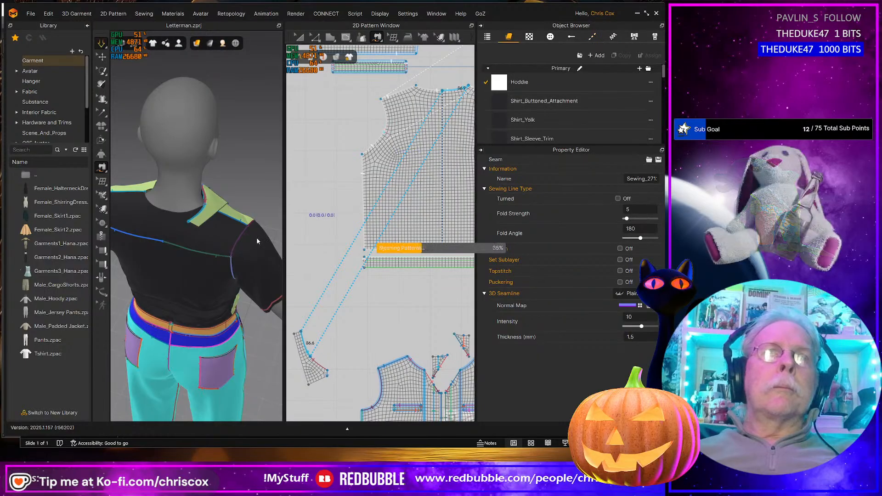
key(q)
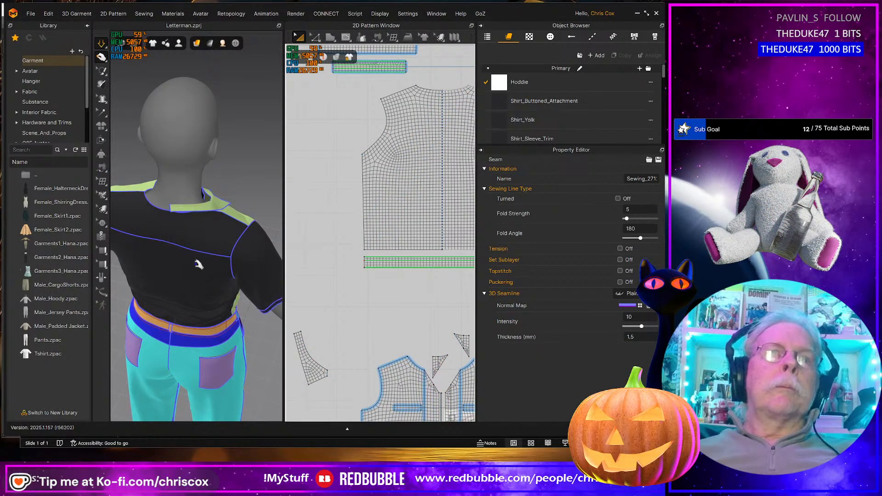
- Pull the rear end of the collar piece down over the neckline while the simulation runs
scroll(198, 264, up, 5)
right_drag(213, 247, 212, 293)
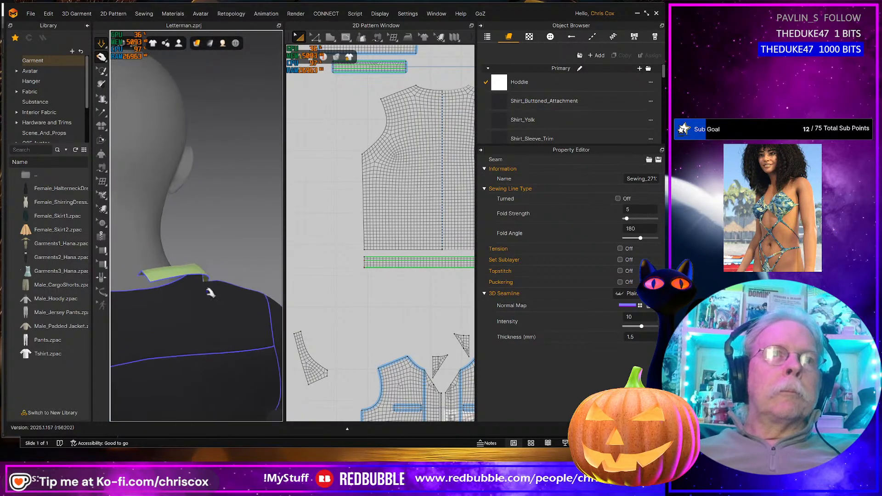
key(m)
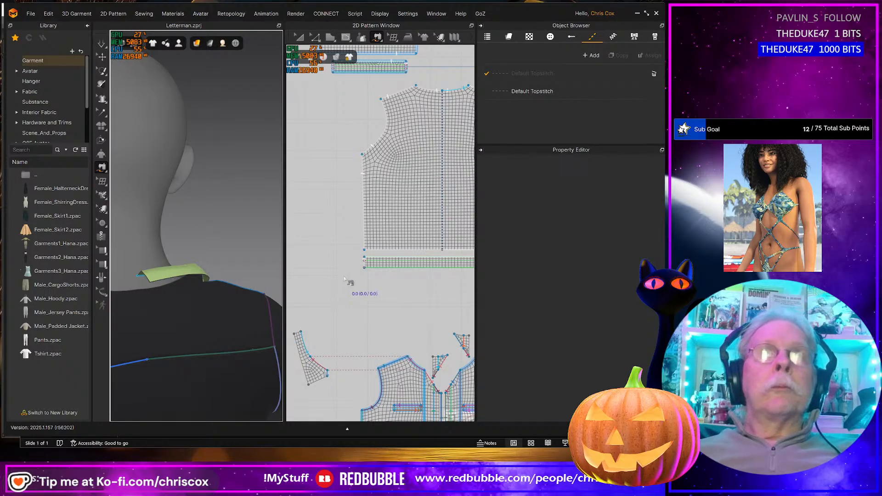
right_drag(240, 289, 183, 279)
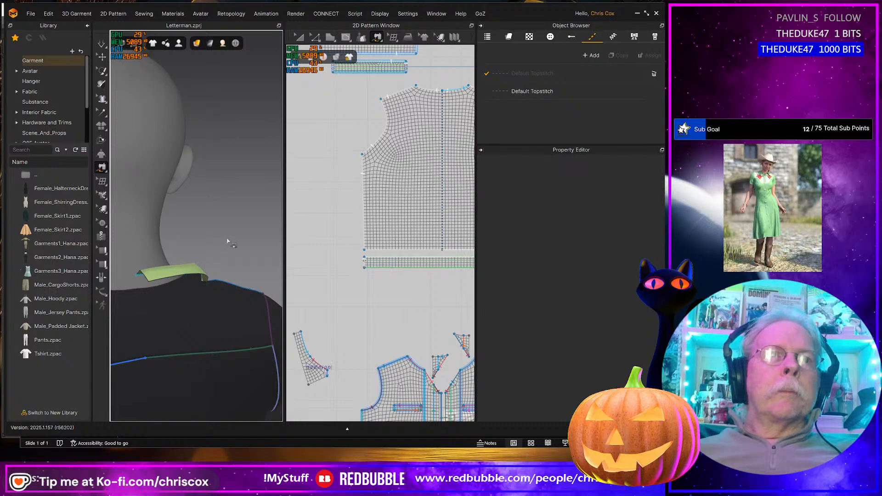
key(Escape)
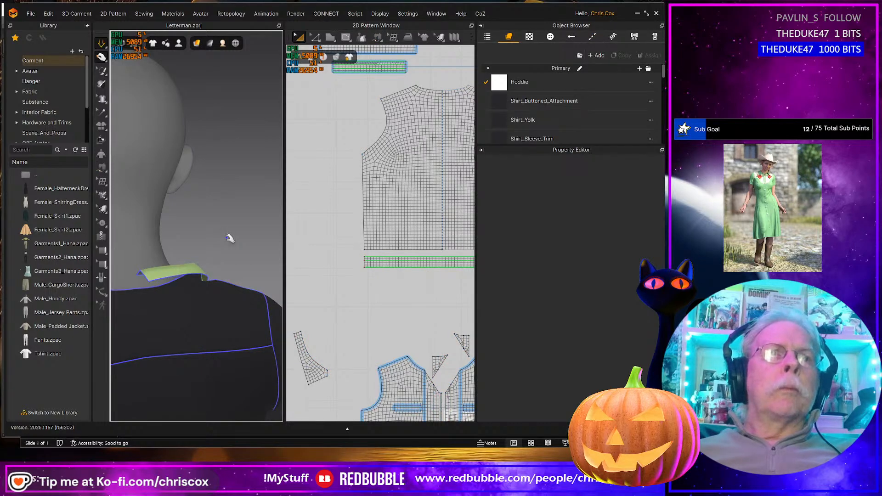
click(180, 268)
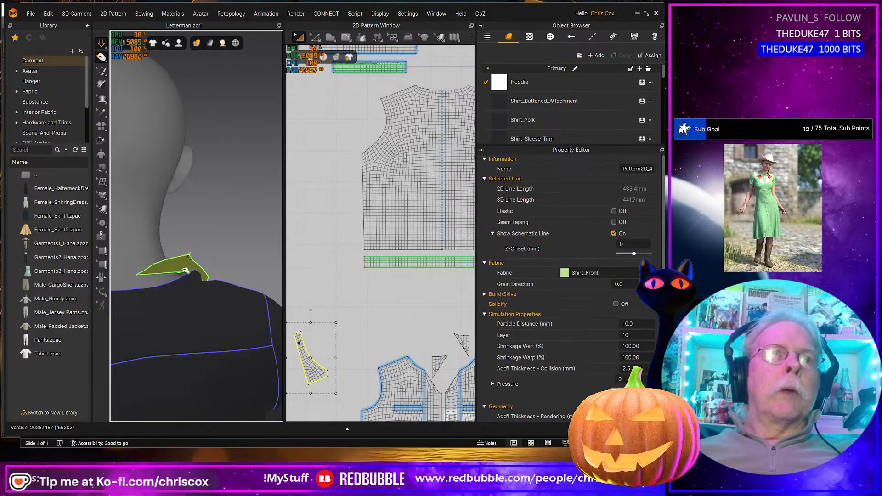
right_drag(187, 270, 132, 251)
scroll(137, 253, up, 3)
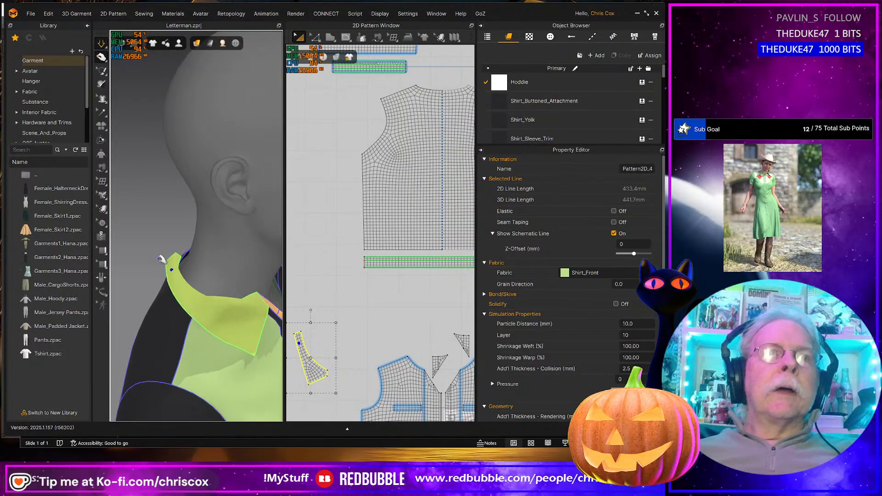
mouse_move(172, 270)
mouse_down()
mouse_move(108, 263)
mouse_move(168, 281)
mouse_up()
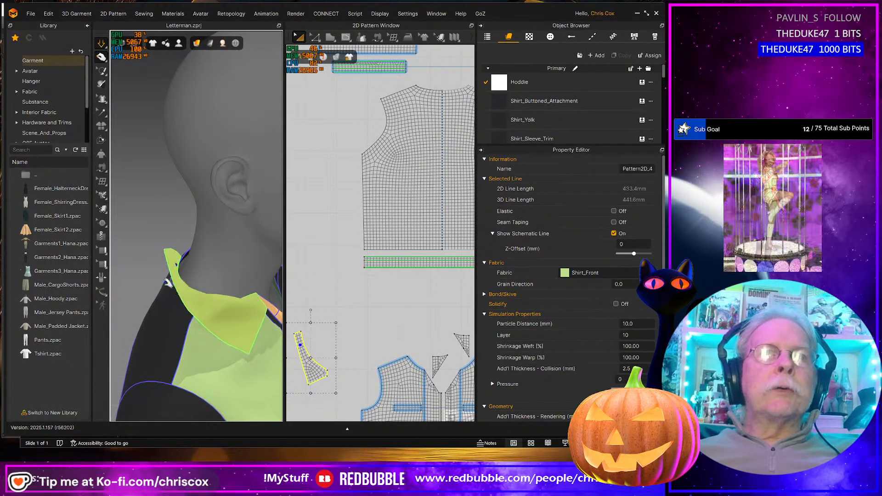
- Stop the simulation and delete the seam joining the collar piece to the Hoddie back piece's neckline
click(459, 98)
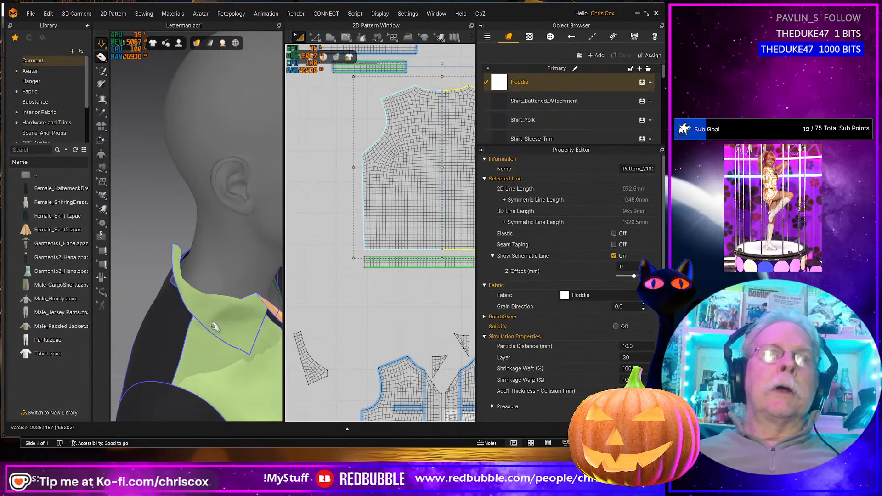
right_drag(214, 324, 257, 319)
scroll(257, 319, down, 3)
scroll(376, 331, down, 2)
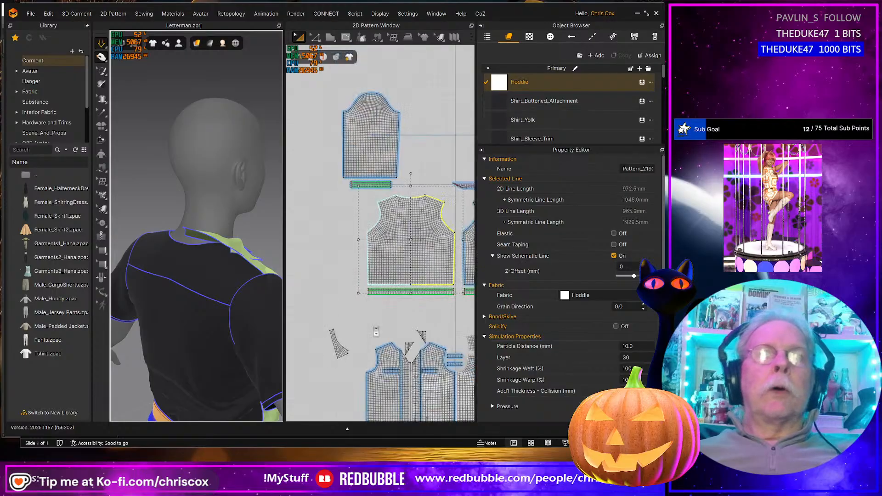
key(ctrl+z)
click(376, 326)
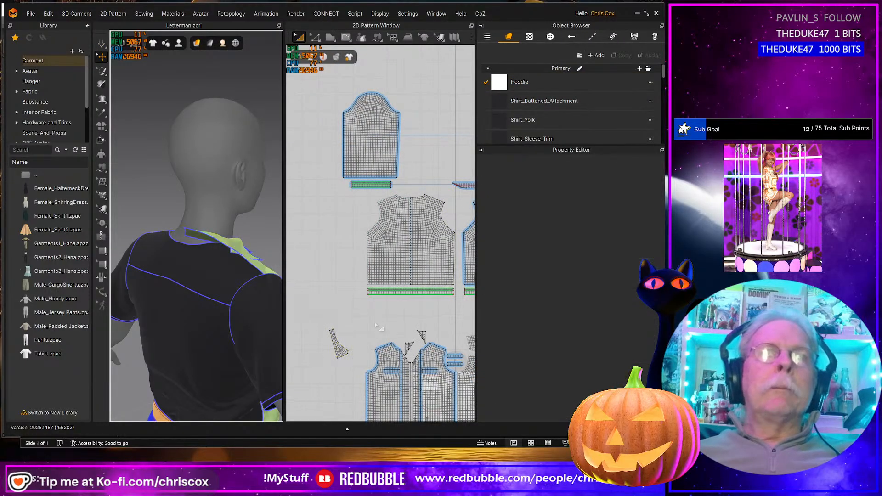
scroll(377, 326, up, 3)
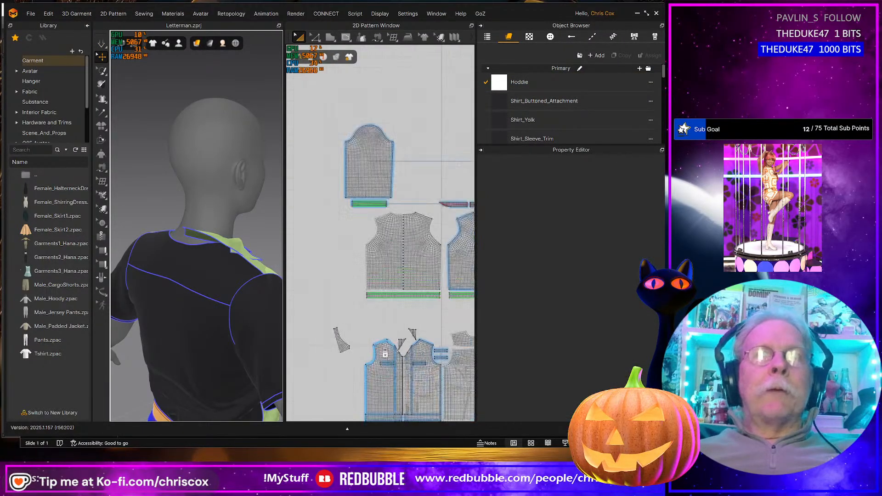
key(b)
click(315, 329)
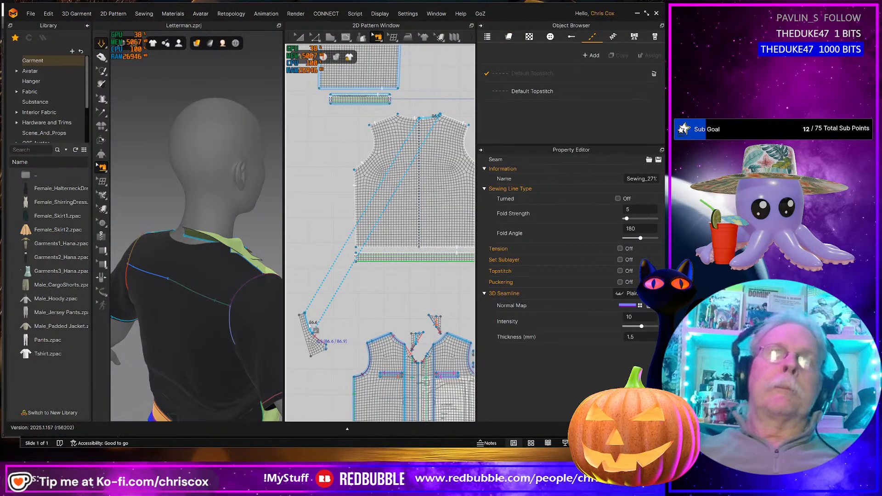
key(Escape)
- Sew the collar piece's inner curve to the right half of the shirt back's neckline, then simulate and tug the collar into place
scroll(335, 344, down, 2)
right_drag(340, 347, 318, 337)
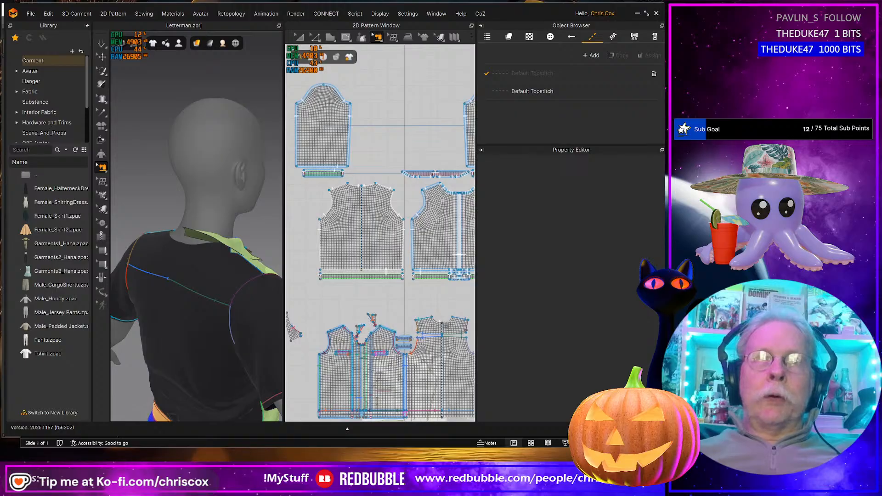
middle_drag(447, 325, 457, 326)
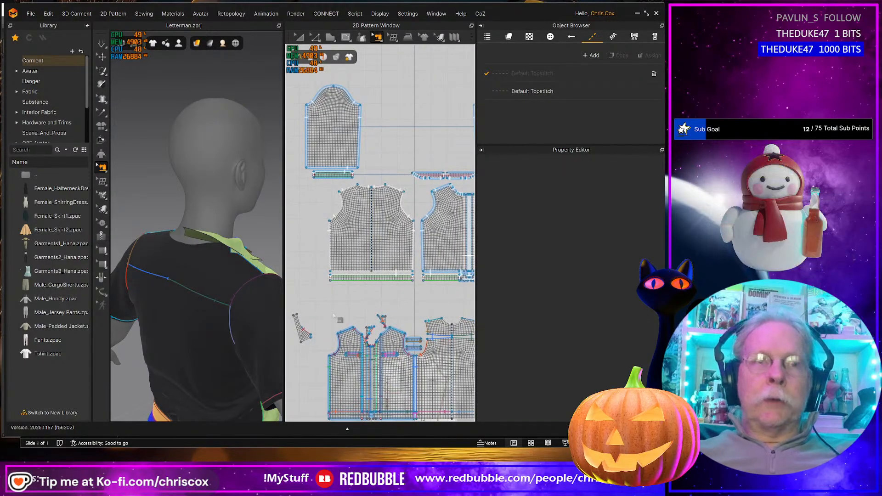
key(m)
click(302, 328)
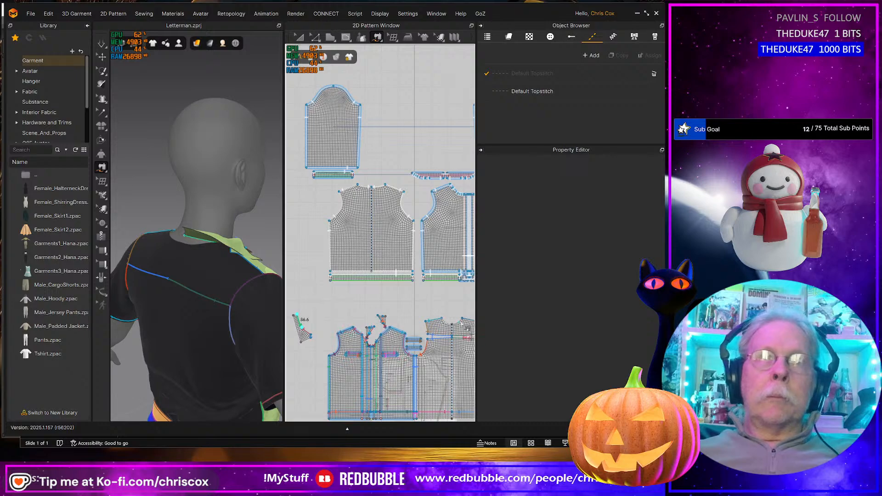
click(462, 321)
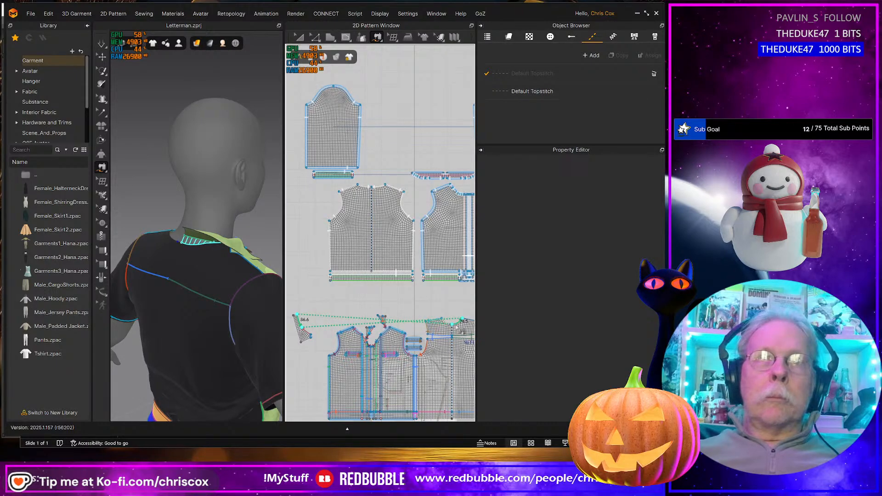
key(space)
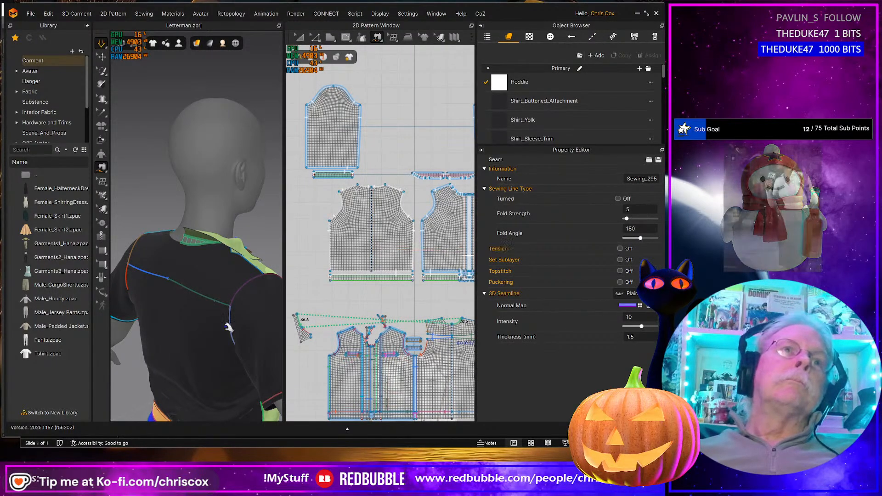
click(215, 253)
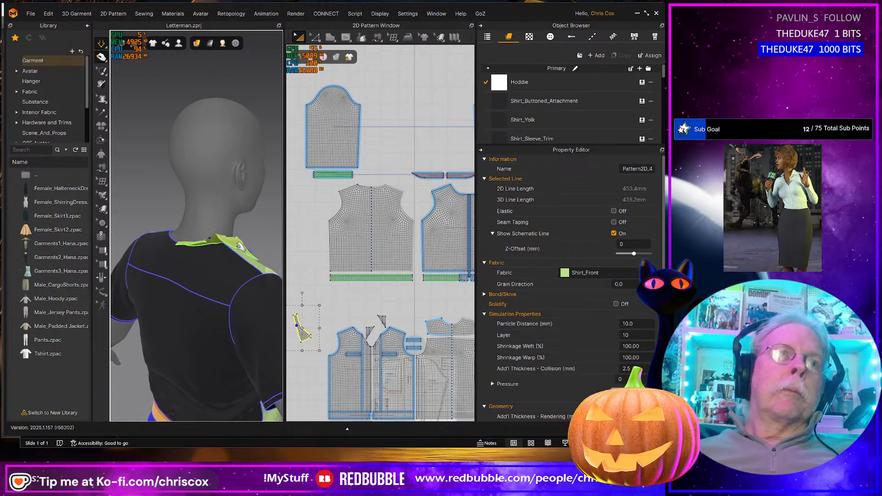
right_drag(211, 264, 230, 270)
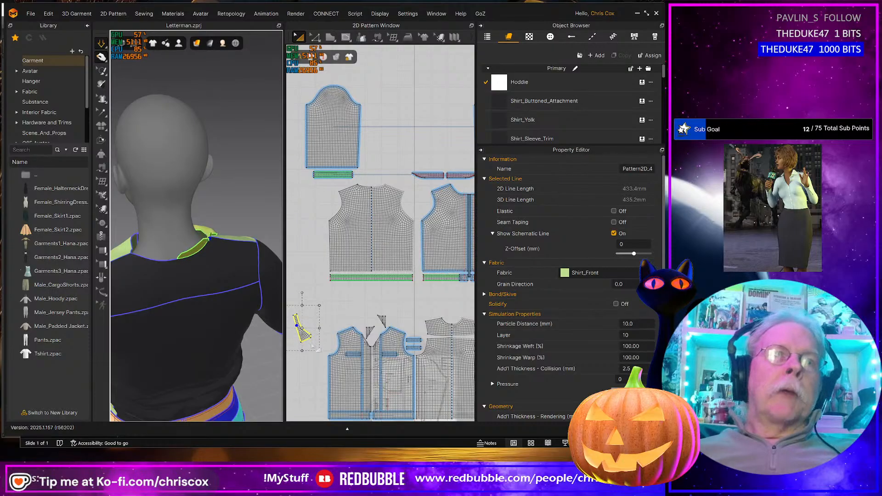
right_drag(221, 330, 191, 313)
- Move the inner corner of the collar piece's upper end about 29 mm outward and bend the inner curve inward
scroll(312, 335, up, 4)
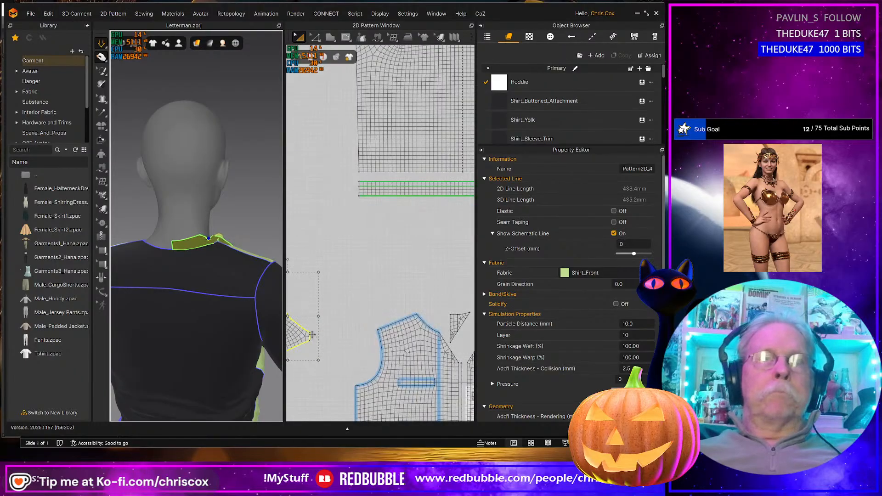
scroll(312, 335, up, 2)
middle_drag(312, 335, 419, 405)
scroll(398, 330, up, 2)
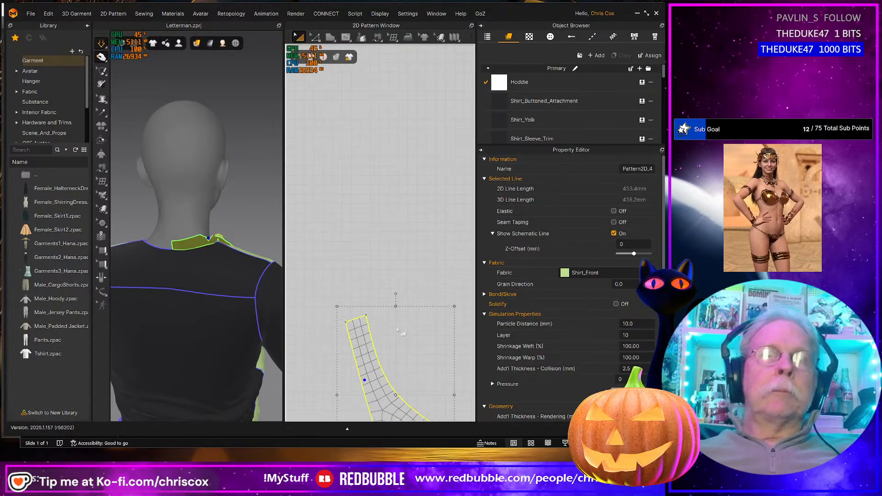
click(398, 329)
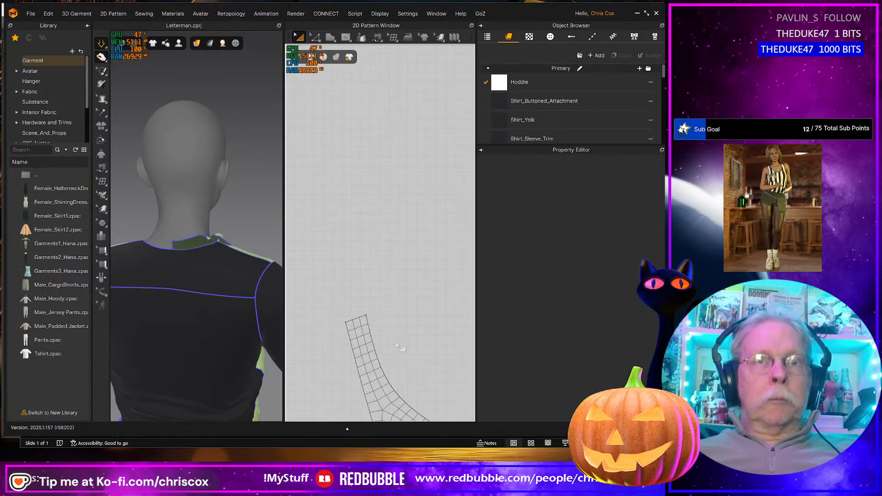
middle_drag(399, 345, 374, 283)
click(374, 332)
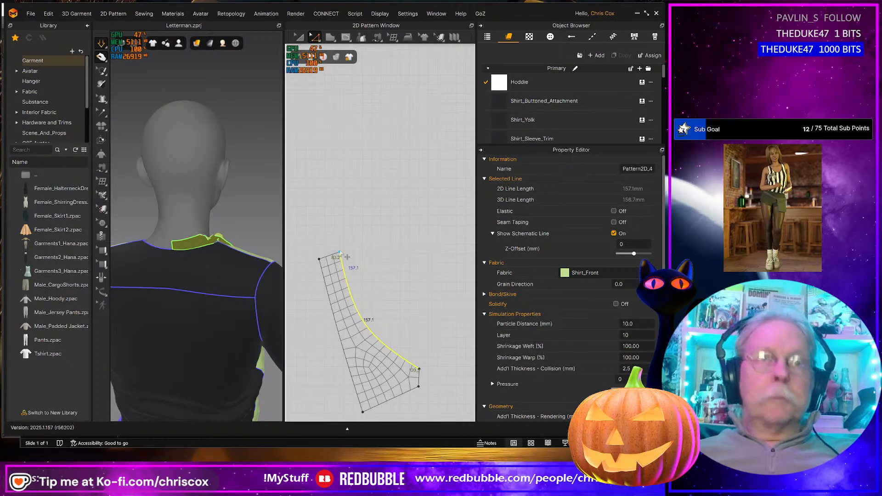
click(339, 252)
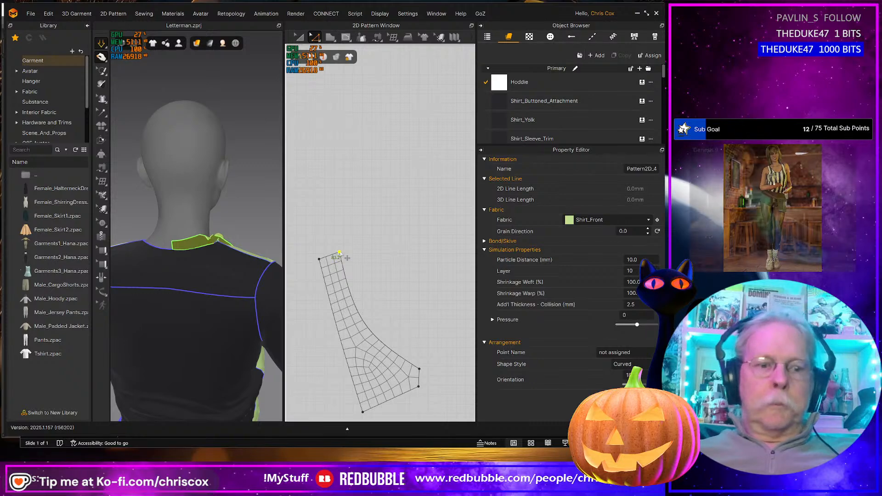
drag(344, 254, 371, 253)
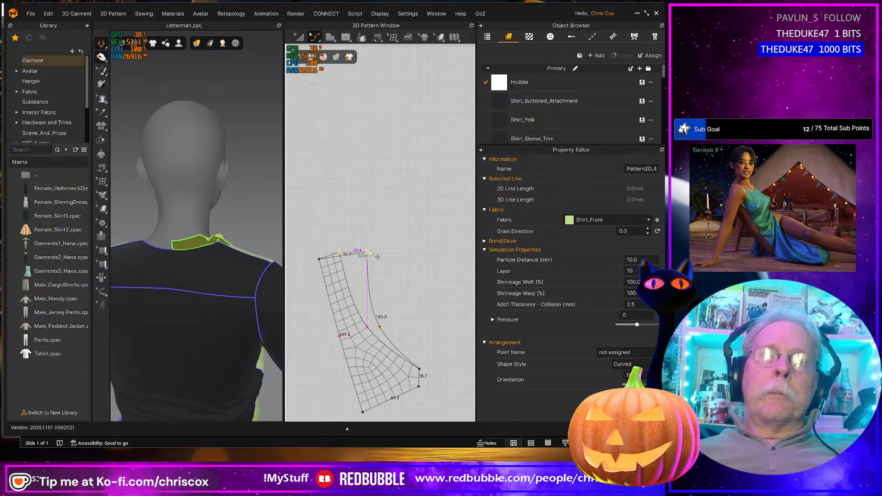
click(384, 328)
drag(384, 329, 364, 327)
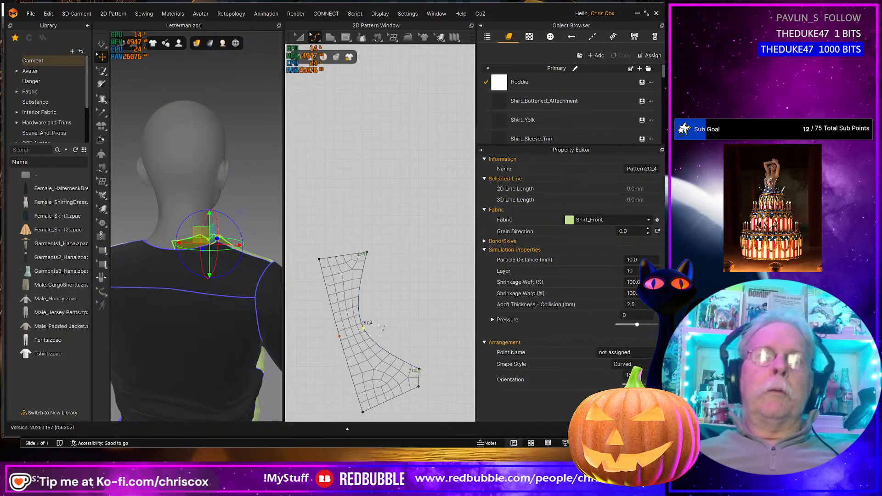
- Move the outer corner of the collar piece's upper end toward the inner corner and bow the outer edge outward
scroll(381, 326, down, 3)
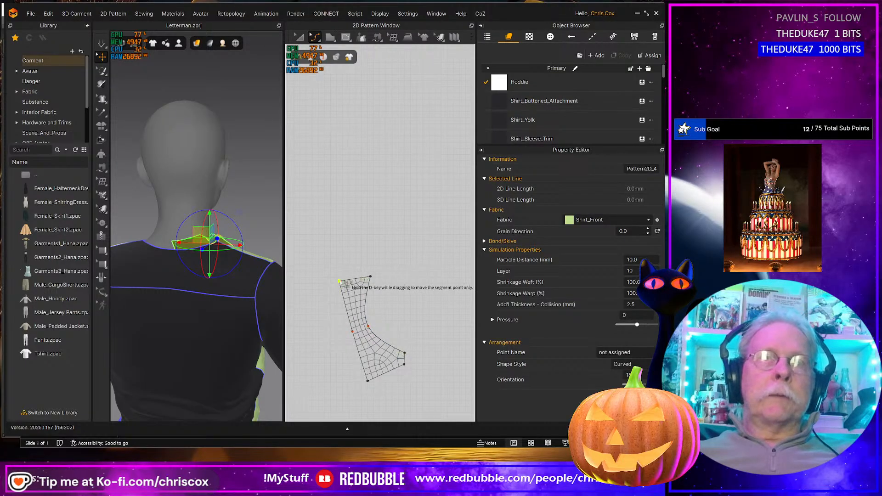
drag(339, 281, 352, 273)
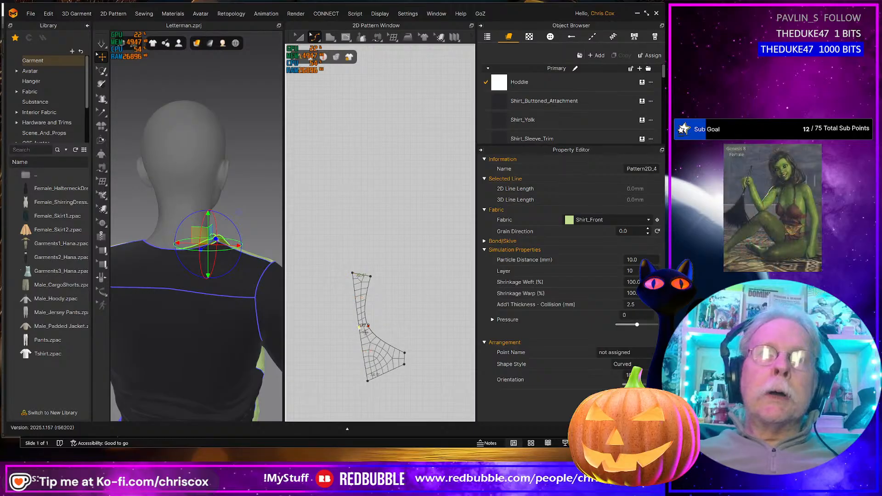
drag(360, 326, 352, 327)
- Simulate and pull the rear end of the reshaped collar down over the shirt's back neckline
right_drag(243, 320, 190, 325)
key(space)
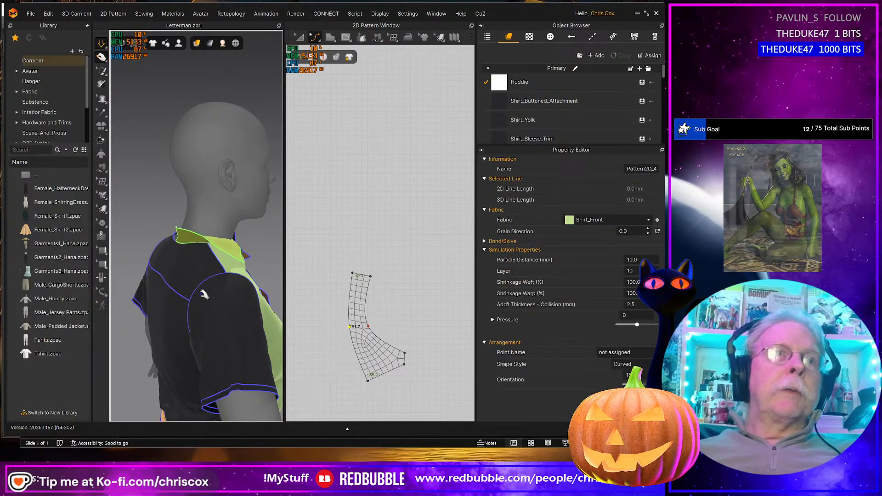
key(8)
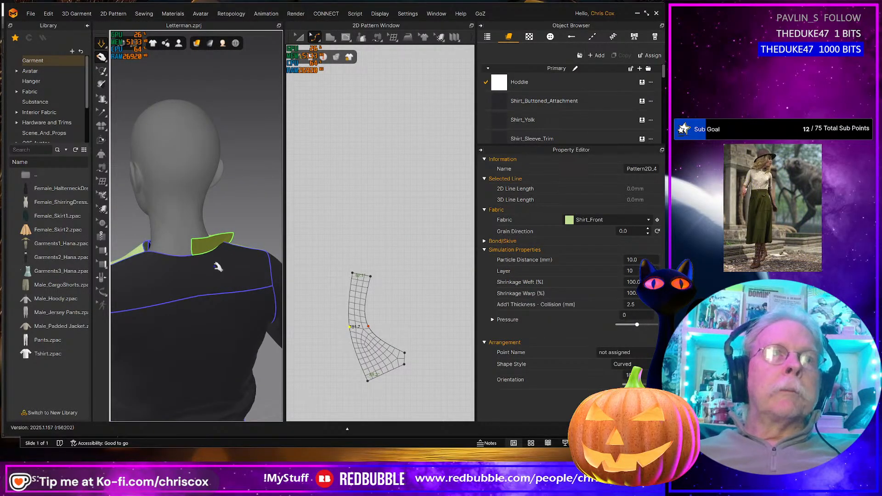
mouse_move(217, 267)
right_down()
mouse_move(130, 276)
mouse_move(168, 309)
mouse_move(227, 276)
right_up()
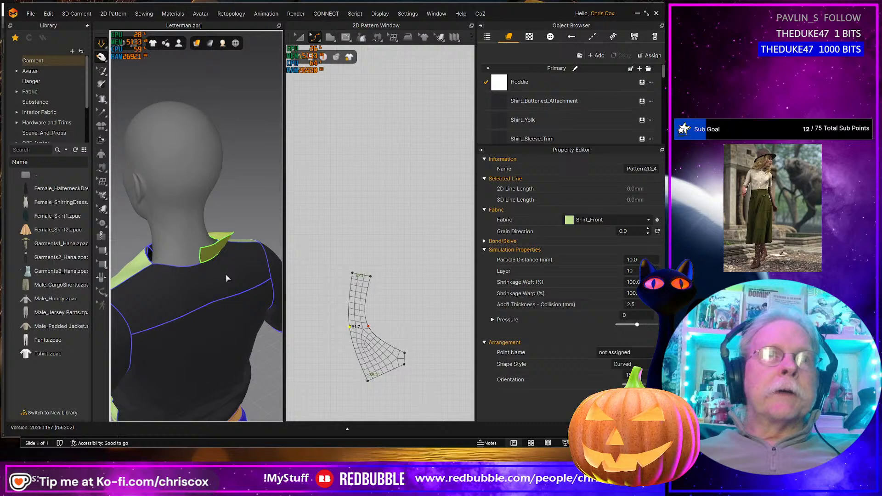
click(214, 252)
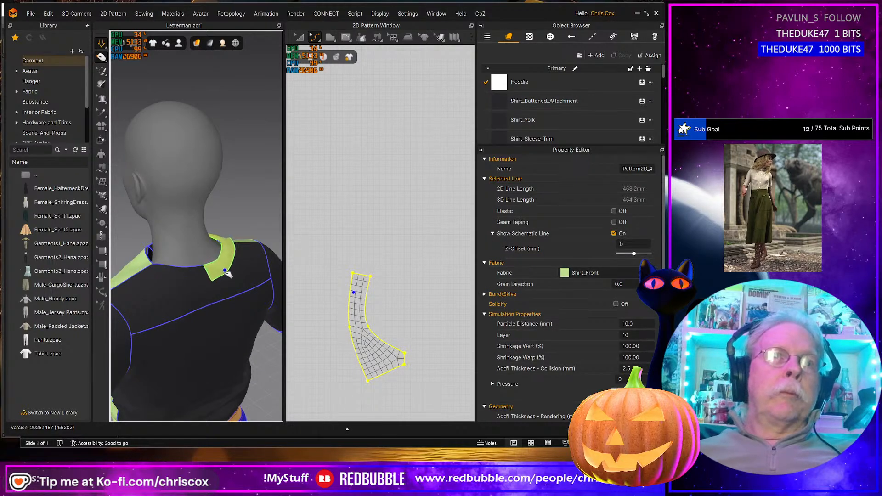
mouse_move(226, 274)
right_down()
mouse_move(93, 285)
mouse_move(148, 282)
mouse_move(232, 223)
mouse_move(212, 269)
right_up()
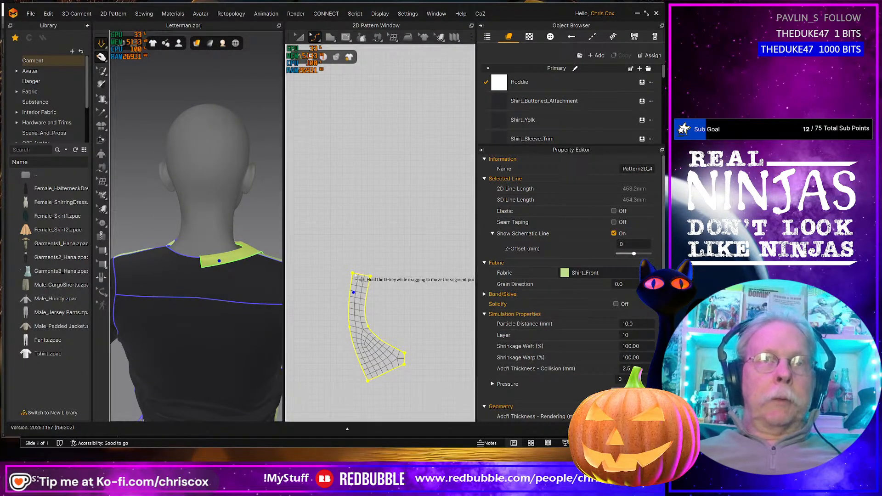
- Raise the upper outer corner slightly, add a curve point near the top of the inner curve, and round that curve with its two points
click(352, 274)
scroll(352, 276, up, 3)
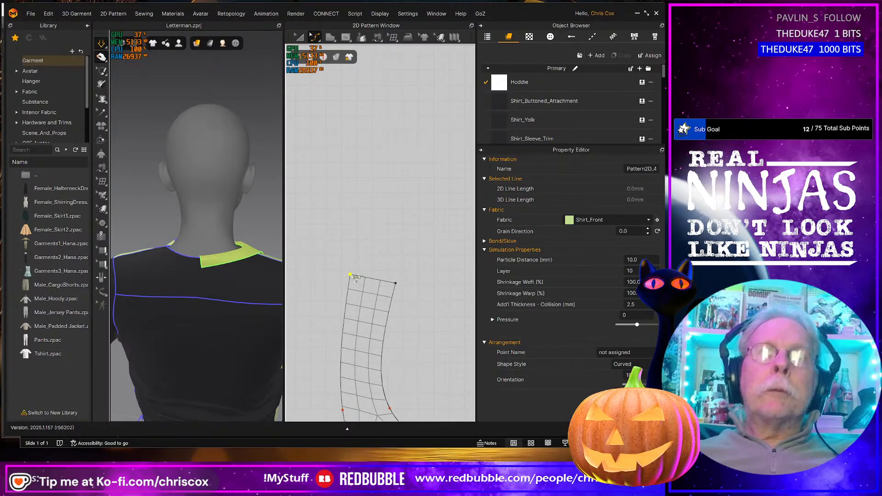
click(390, 310)
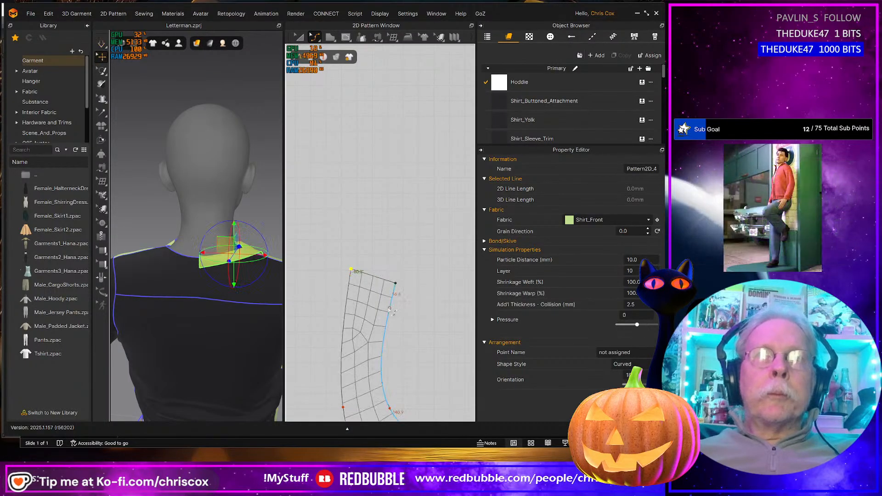
click(389, 310)
middle_drag(405, 339, 383, 242)
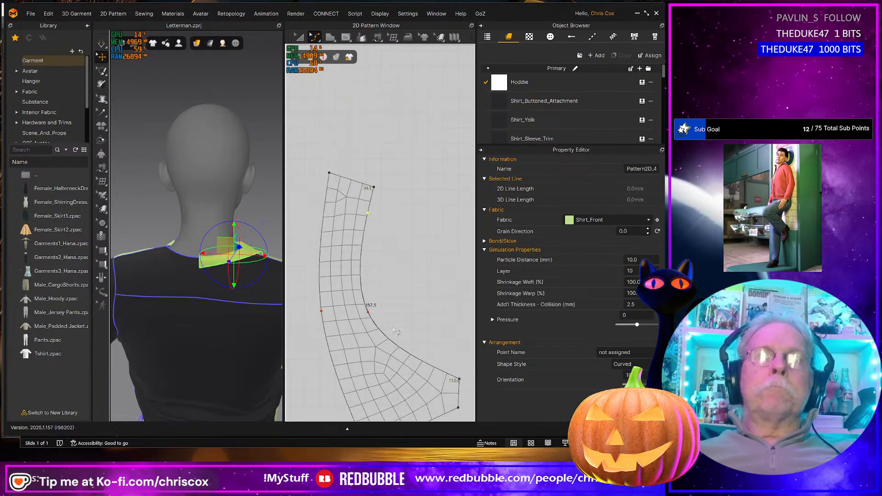
drag(368, 313, 390, 349)
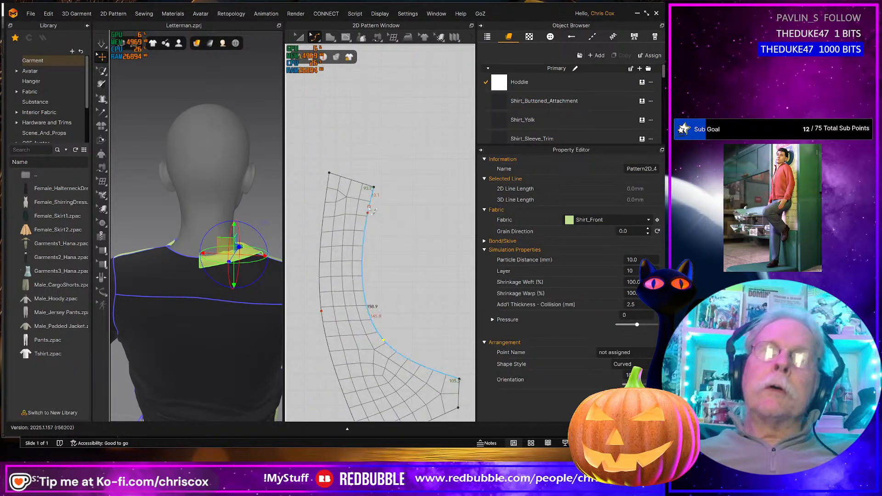
drag(367, 214, 369, 227)
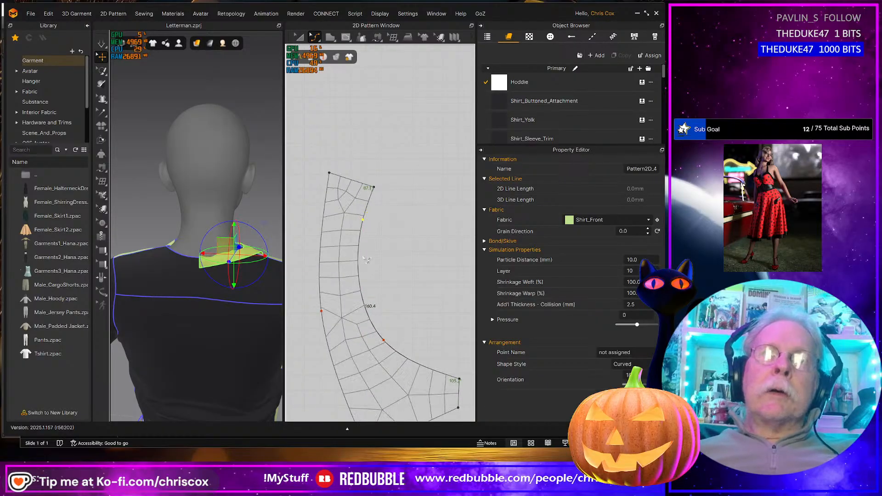
- Set the length of the collar piece's inner curve to 157.1 mm with the direction set to End
click(360, 266)
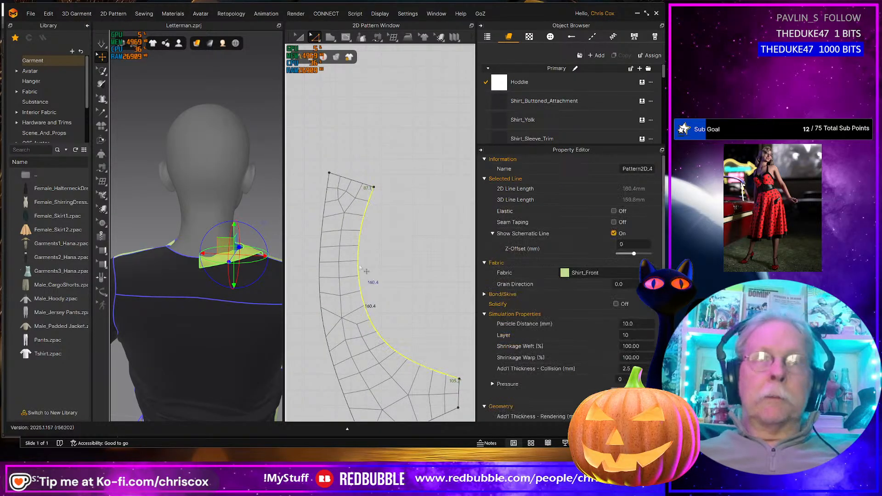
right_click(360, 265)
click(379, 352)
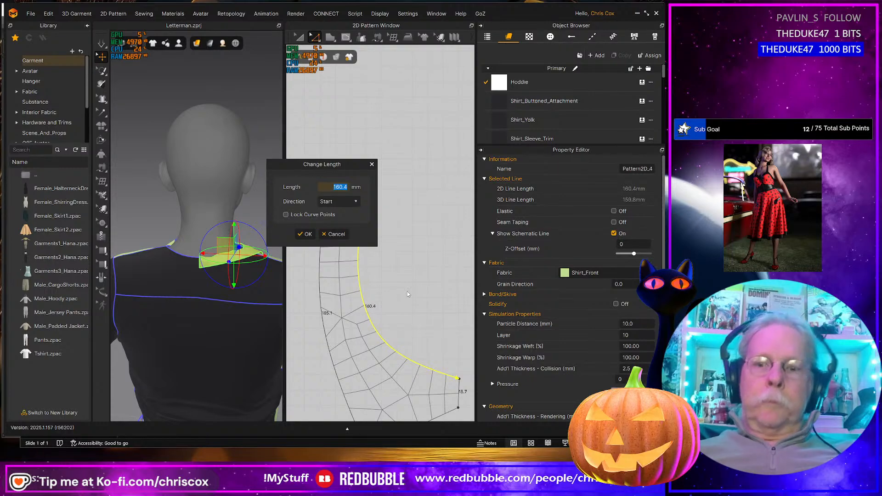
text(157.1)
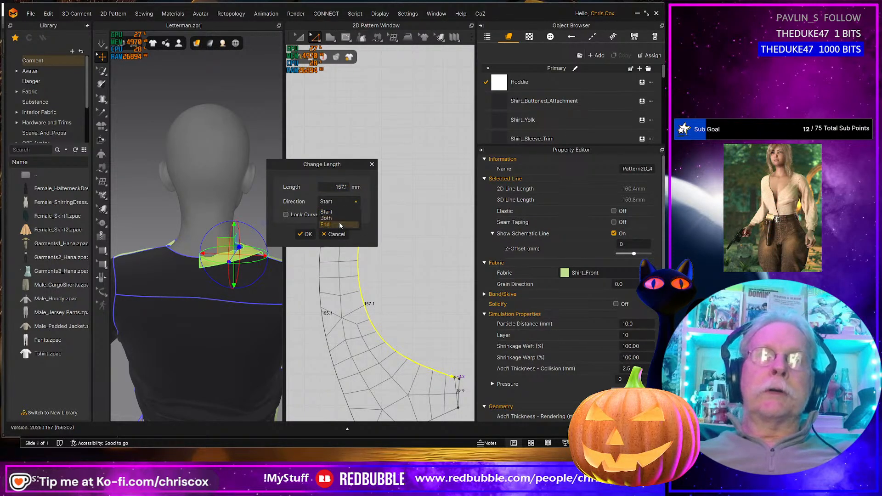
click(339, 224)
click(305, 234)
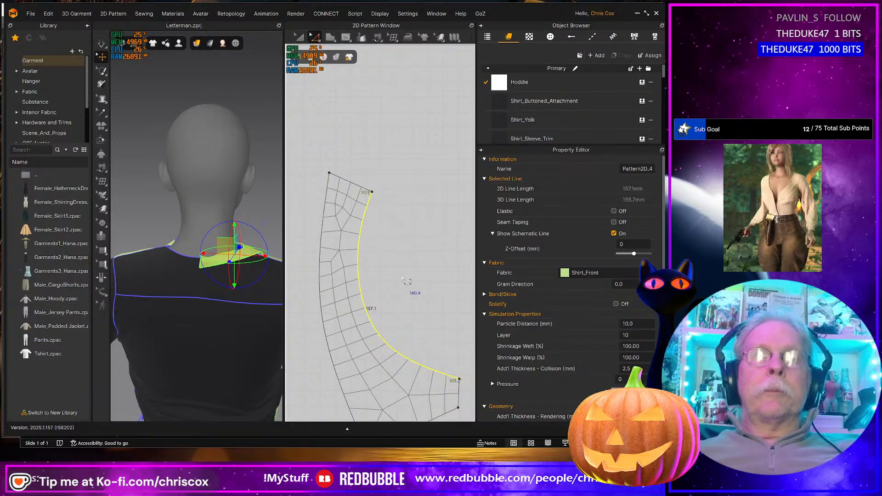
- Bow the collar piece's outer edge further outward, then simulate and check the collar from the back and front
middle_drag(402, 279, 403, 236)
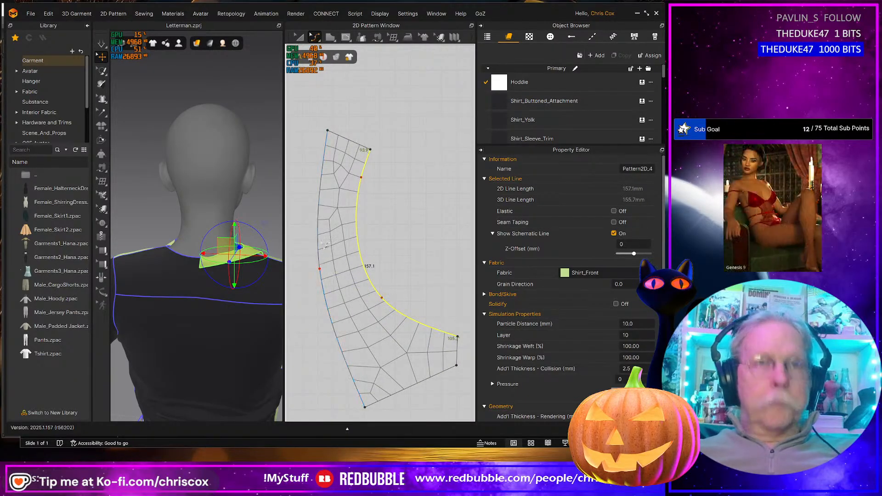
click(314, 254)
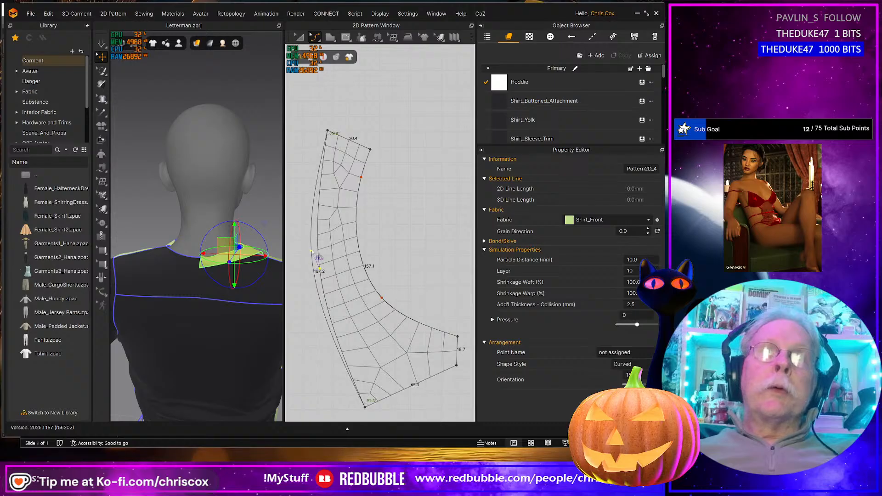
drag(317, 257, 316, 240)
right_drag(246, 282, 214, 283)
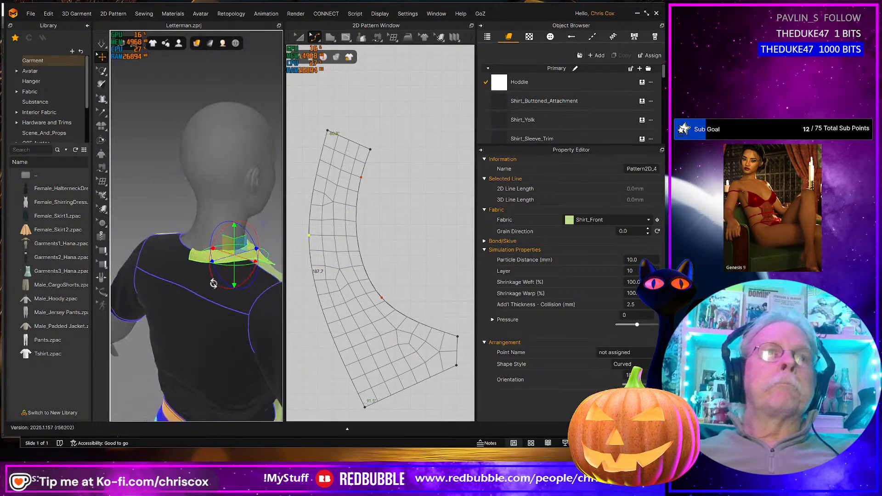
key(space)
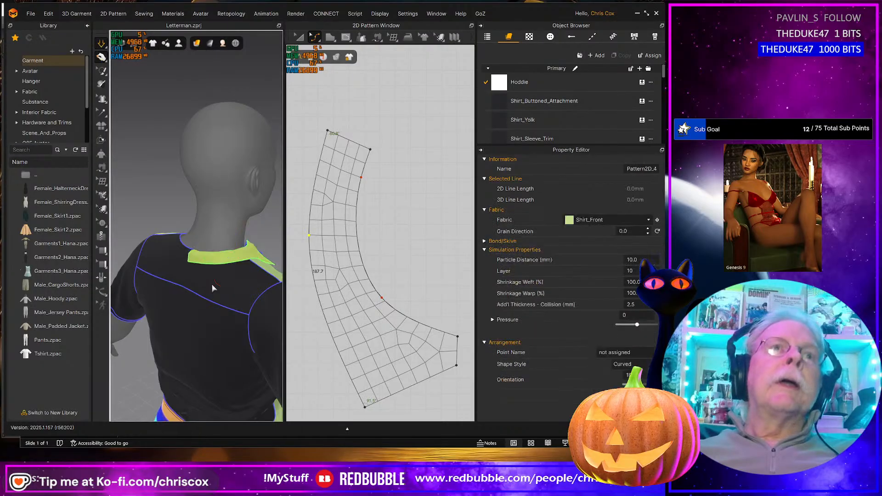
right_drag(215, 285, 117, 280)
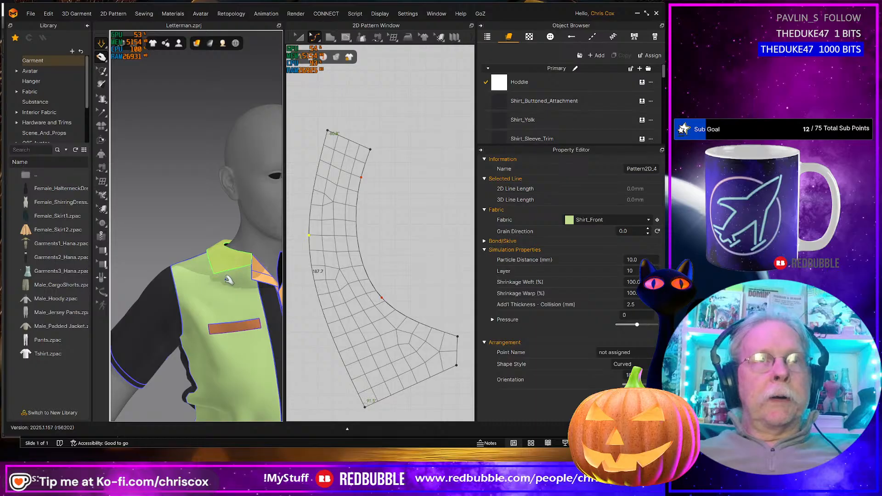
- Move the lower and upper outer corners of the collar piece inward to narrow both ends, then simulate
drag(365, 407, 393, 406)
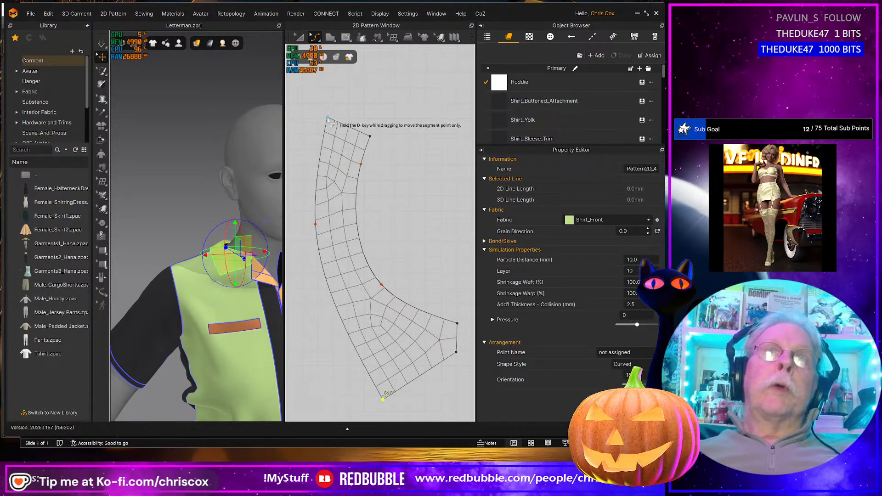
drag(327, 118, 337, 122)
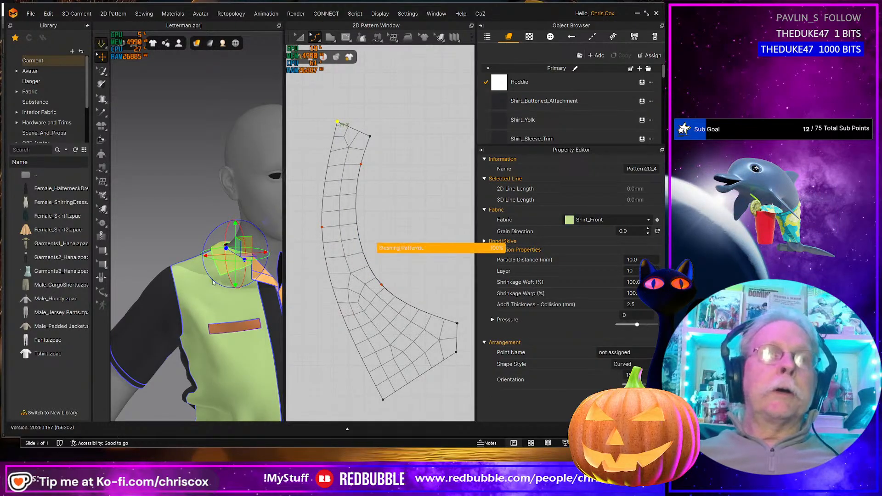
key(q)
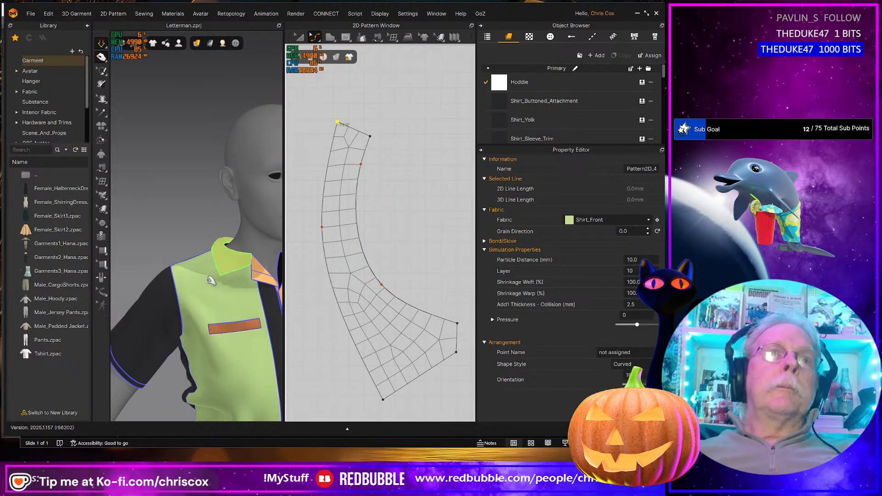
right_drag(188, 267, 322, 279)
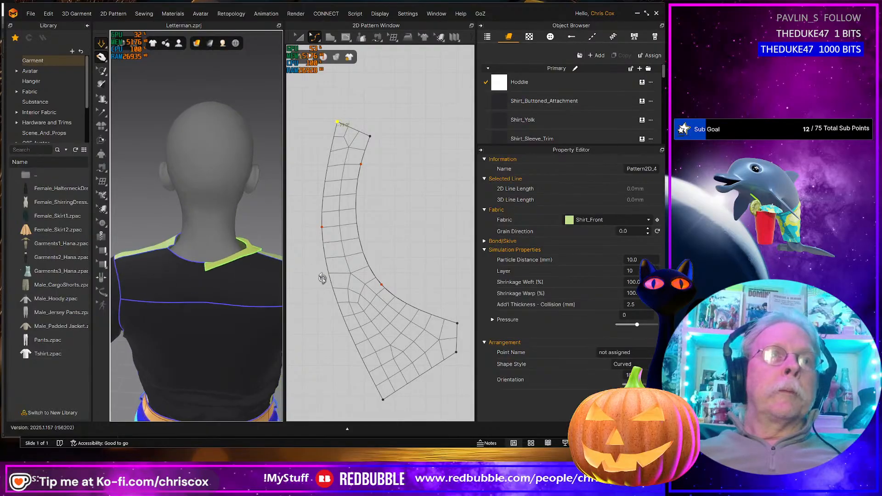
right_drag(231, 277, 275, 238)
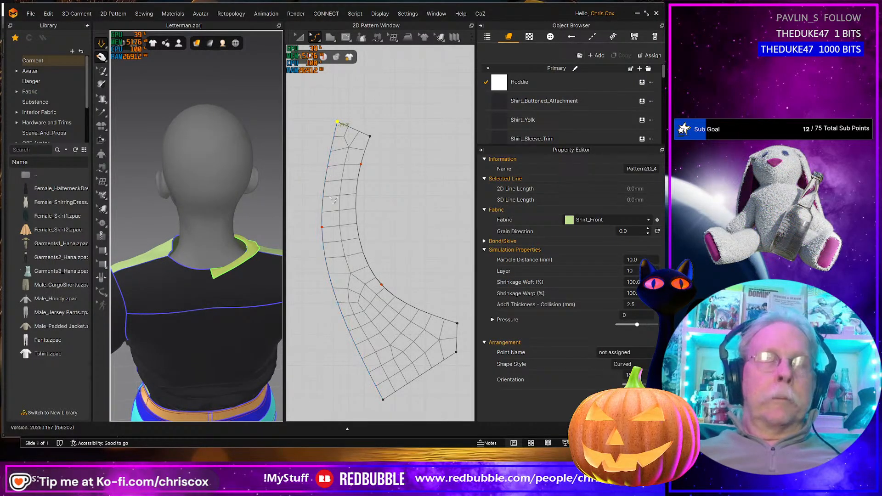
- Add a curve point near the upper end of the collar piece's outer edge and shape it into a smooth outward bow
click(332, 146)
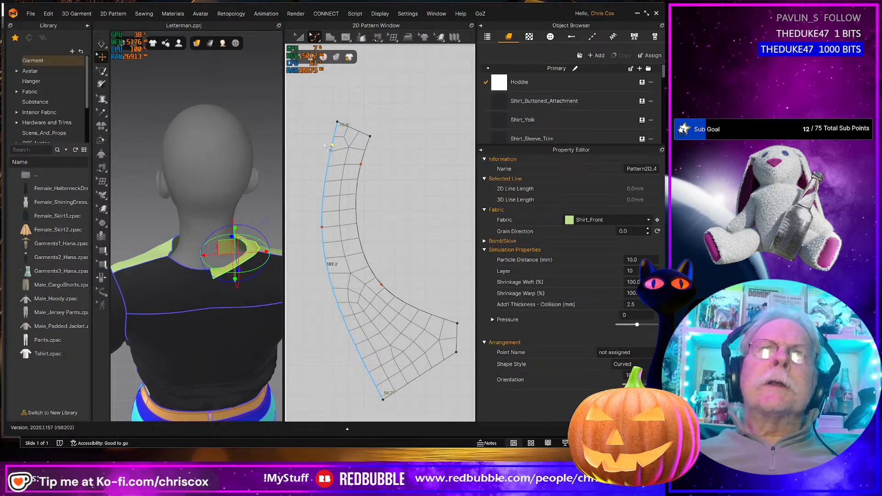
drag(335, 147, 345, 151)
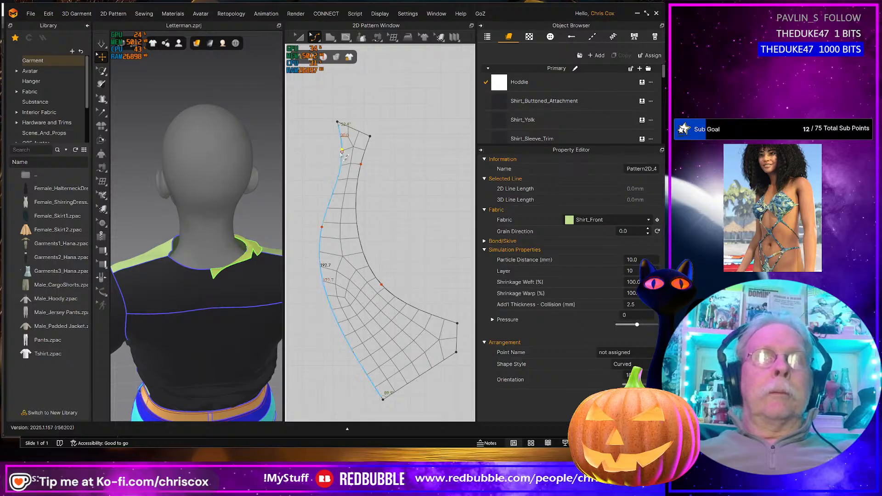
scroll(332, 170, up, 2)
scroll(334, 172, down, 2)
scroll(334, 172, up, 2)
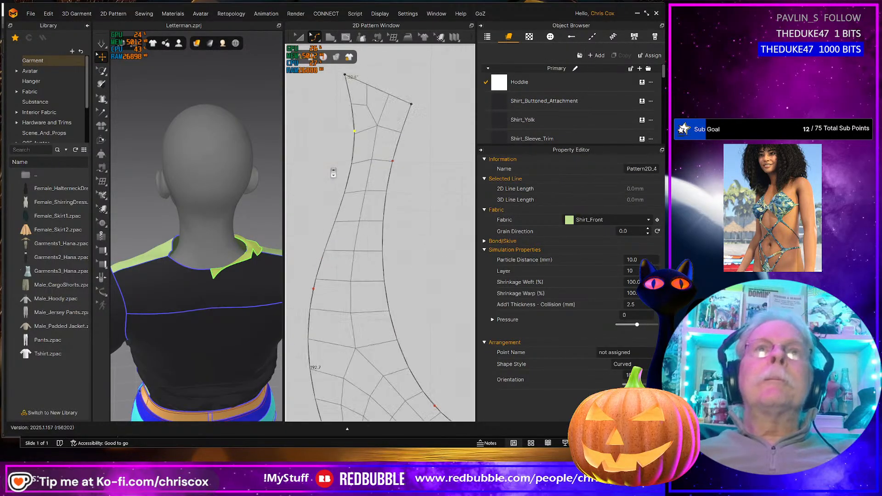
drag(358, 133, 334, 120)
middle_drag(333, 288, 340, 183)
scroll(340, 184, down, 3)
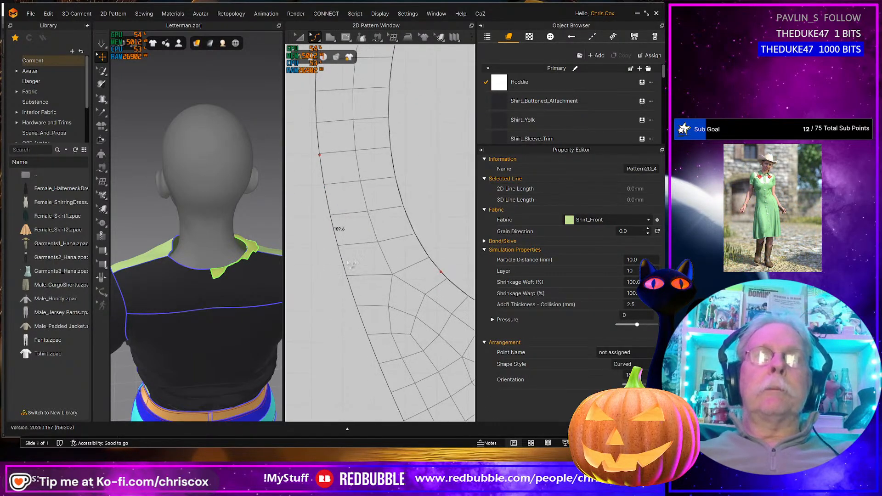
- Simulate the reshaped collar piece and check how it folds from the back and the front
mouse_move(228, 318)
right_down()
mouse_move(206, 314)
mouse_move(217, 311)
right_up()
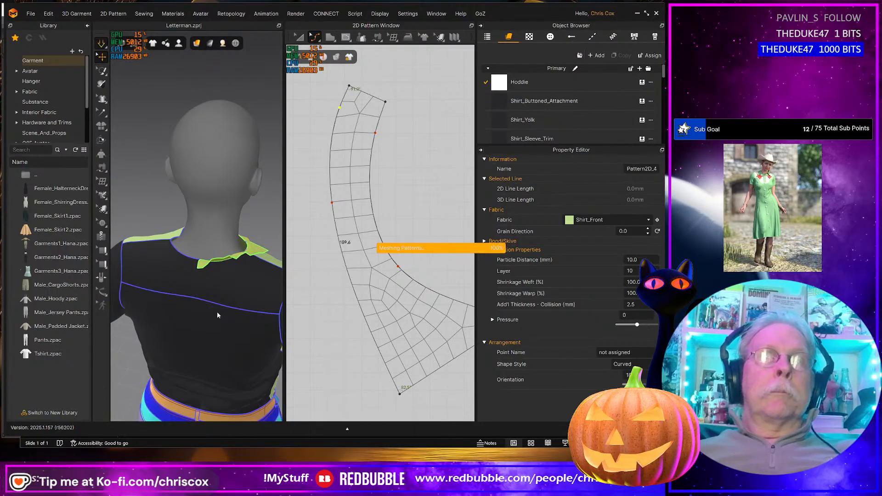
key(space)
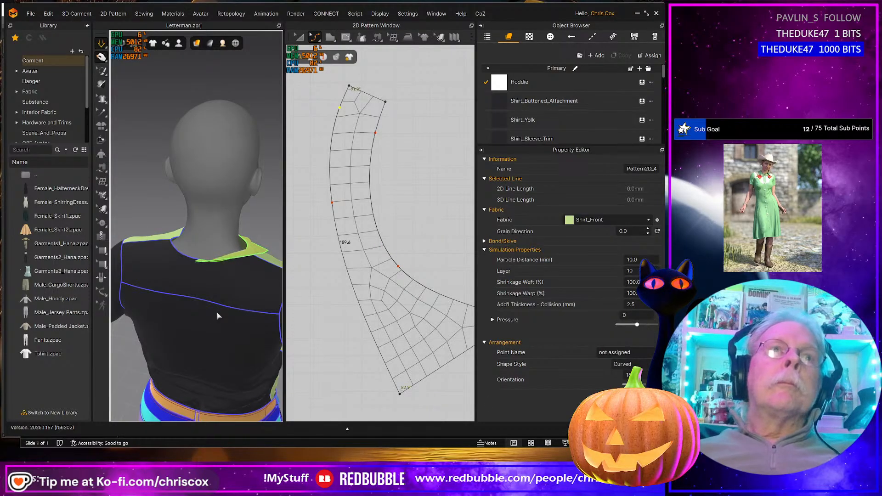
scroll(402, 307, down, 4)
right_drag(402, 307, 363, 284)
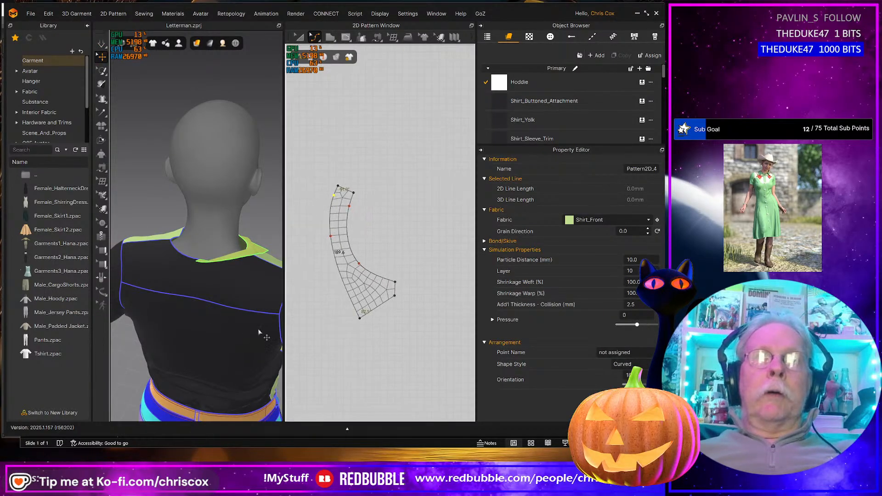
right_drag(235, 332, 138, 294)
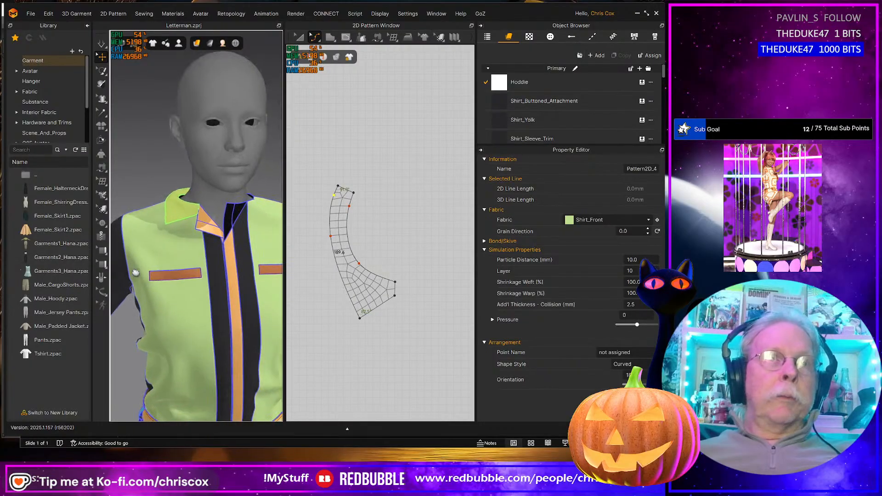
scroll(110, 263, up, 2)
right_drag(110, 263, 175, 271)
scroll(368, 289, down, 3)
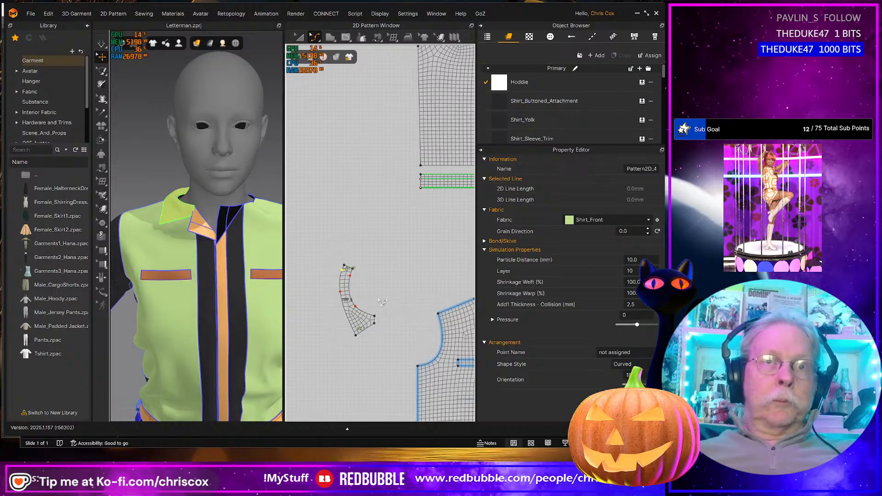
- Rotate the collar piece until its narrow center-back end stands vertical, and scale the piece down very slightly
right_click(382, 302)
click(347, 282)
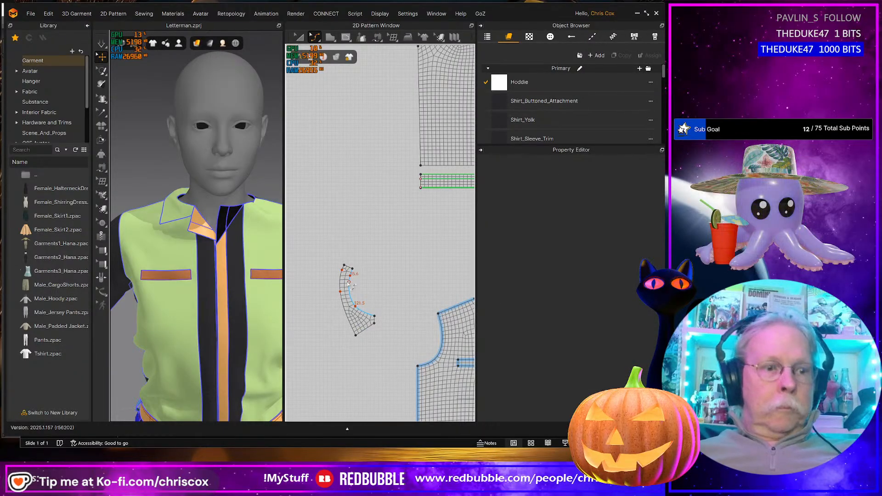
key(a)
click(350, 284)
drag(356, 243, 421, 272)
scroll(421, 272, up, 6)
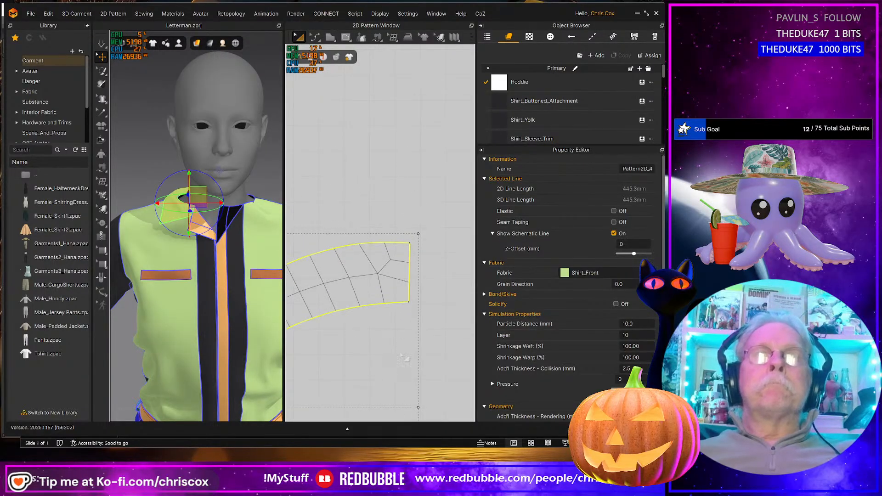
drag(416, 234, 415, 237)
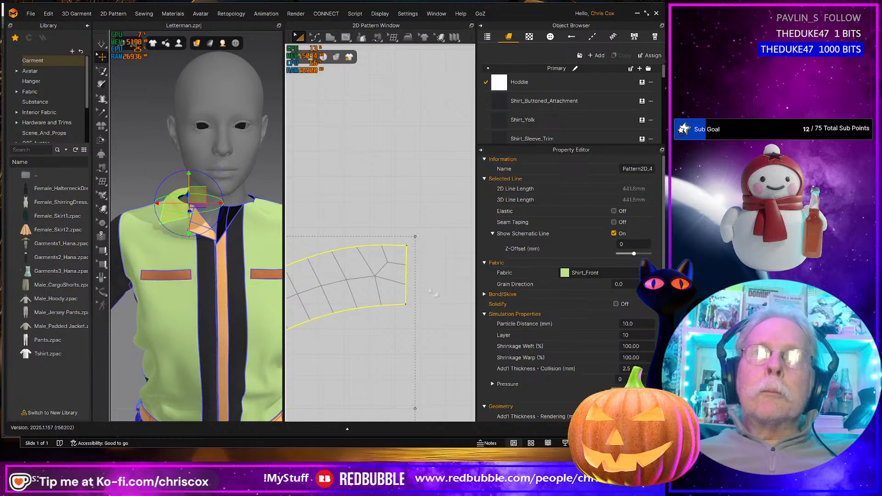
- Raise the outer corner of the collar piece's center-back end slightly, keeping the end edge vertical
scroll(432, 292, down, 4)
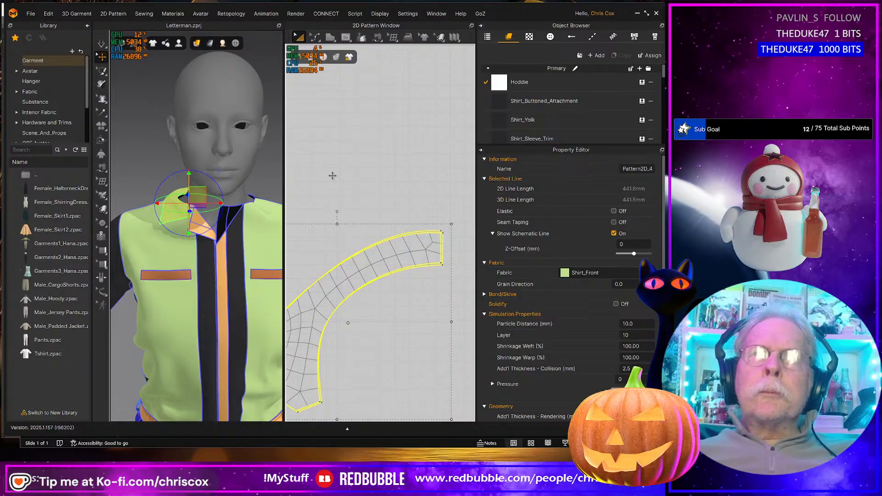
scroll(458, 290, up, 3)
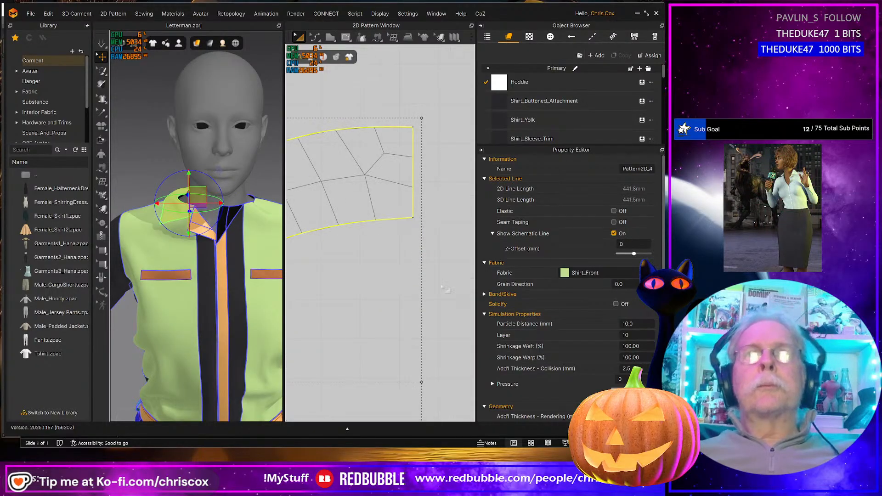
middle_drag(445, 289, 374, 321)
key(z)
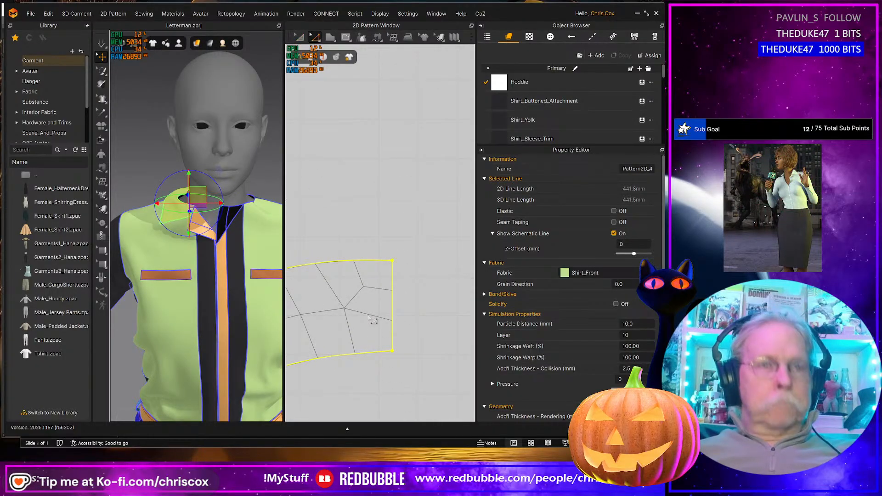
click(392, 261)
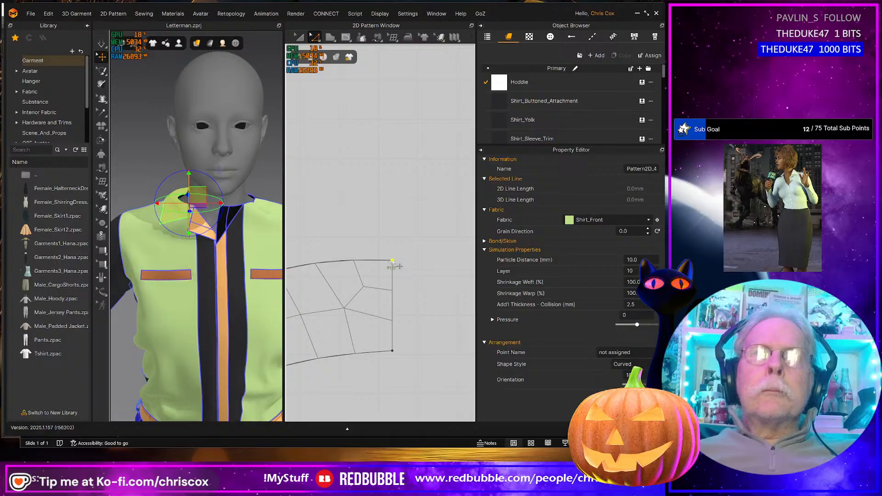
mouse_move(398, 266)
mouse_down()
mouse_move(386, 259)
mouse_move(398, 261)
mouse_up()
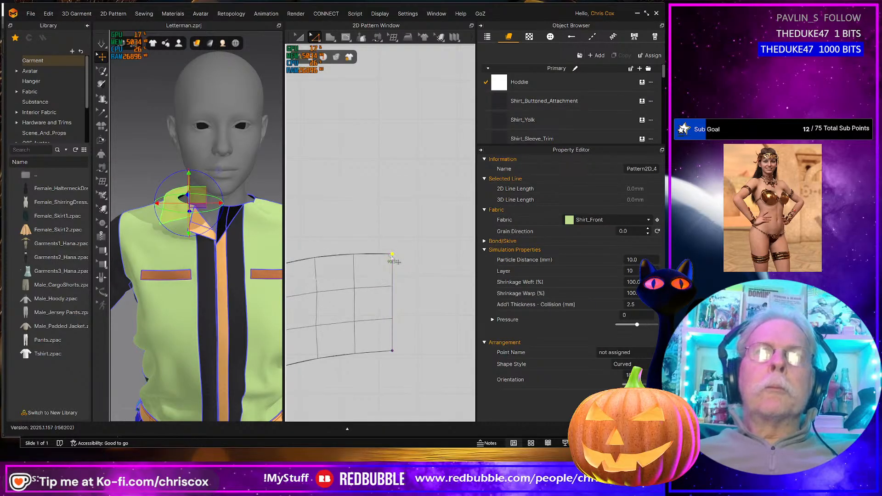
- Slide the outer edge's curve point nearest the center-back end about 8 mm away from that end to smooth the curve
right_drag(343, 301, 396, 296)
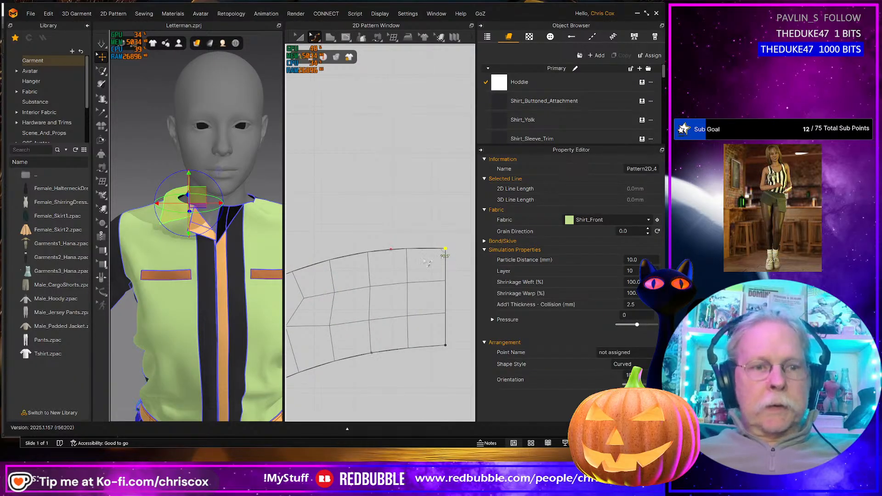
drag(392, 250, 359, 254)
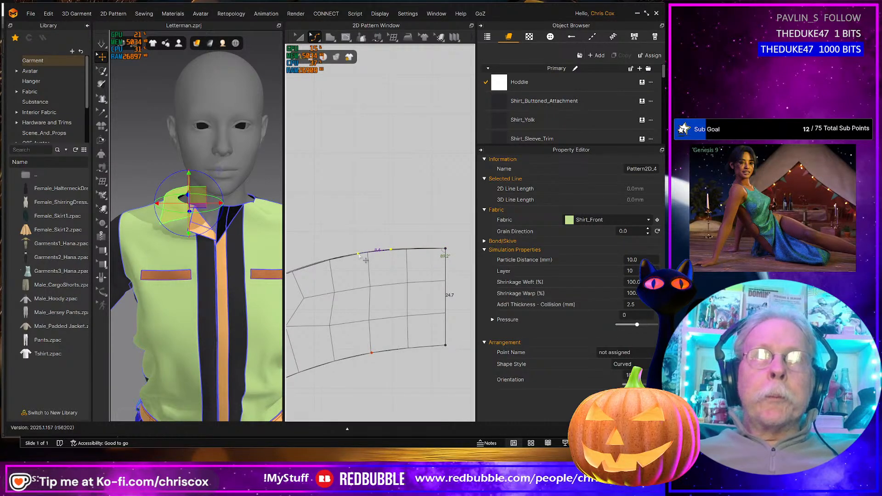
scroll(402, 299, down, 5)
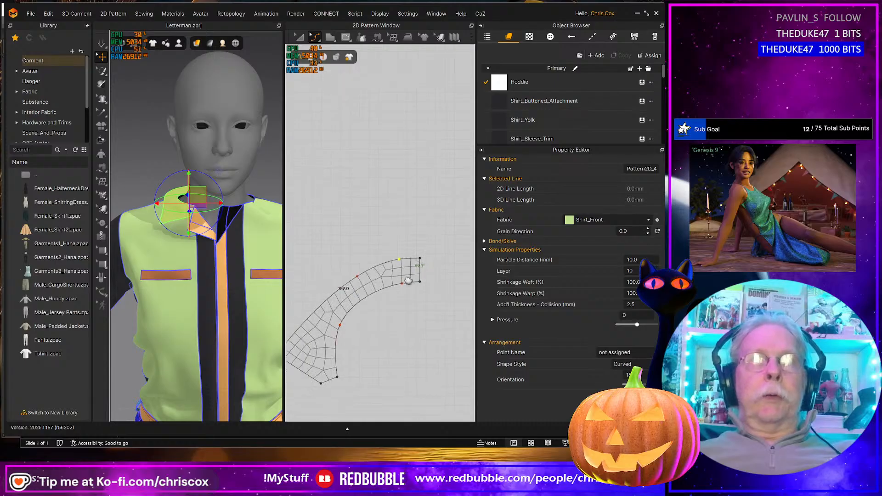
middle_drag(380, 303, 368, 284)
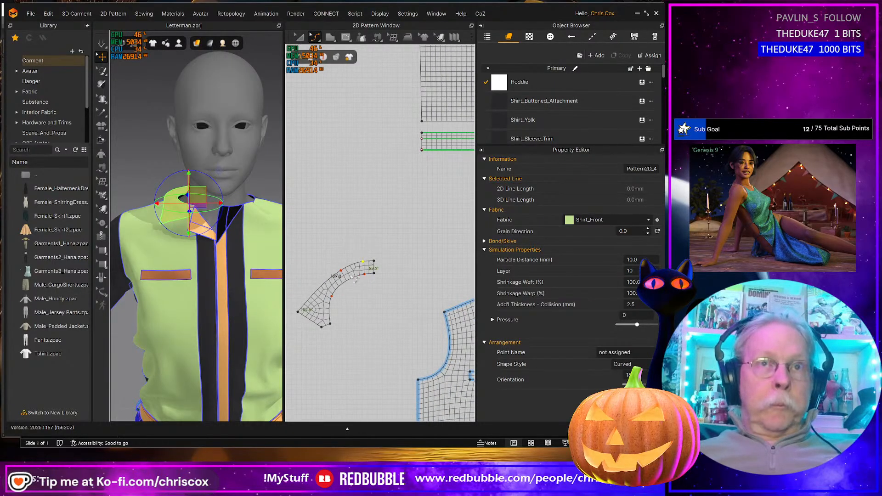
- Unfold the collar piece across its vertical center-back edge with Unfold Symmetric Editing (with Sewing)
key(a)
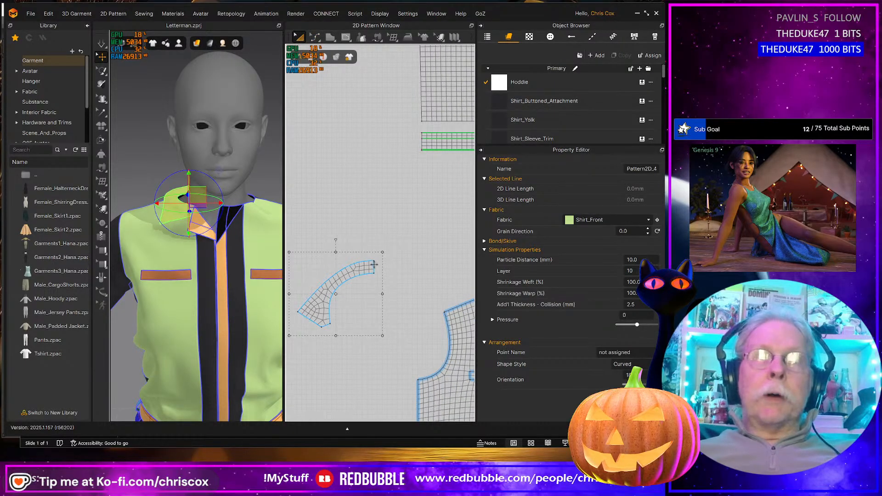
click(374, 265)
right_click(375, 265)
key(Escape)
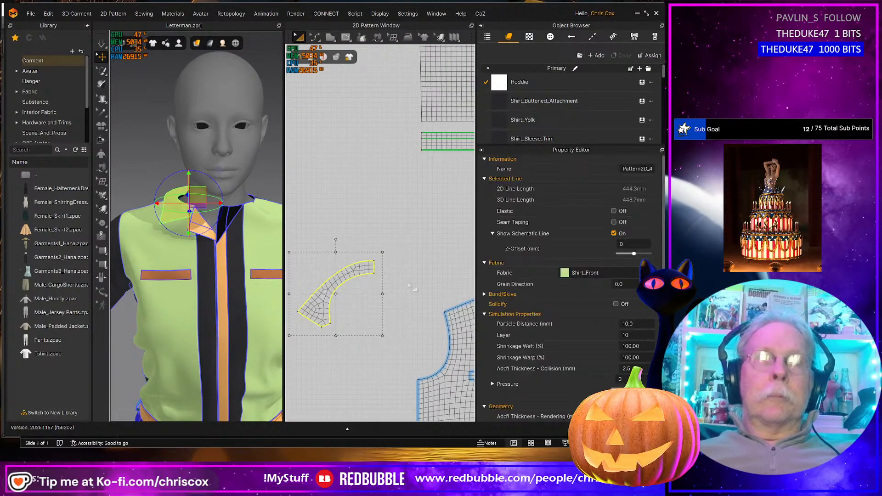
key(z)
click(374, 268)
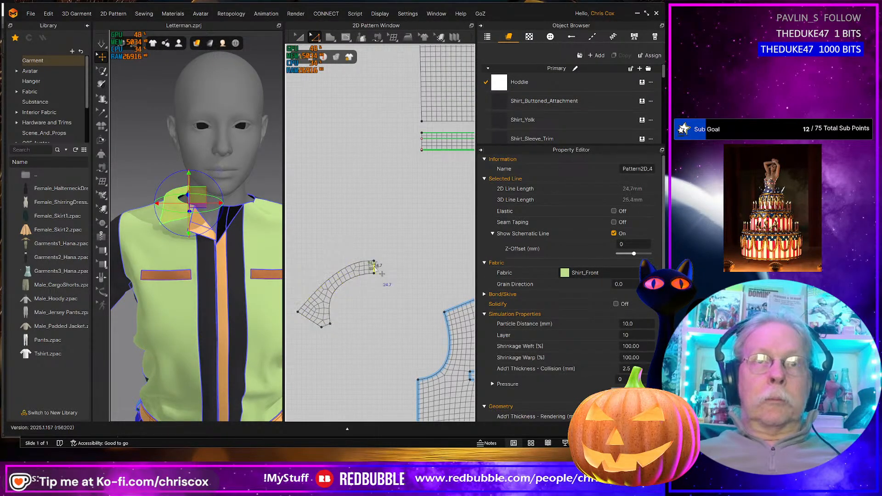
right_click(374, 268)
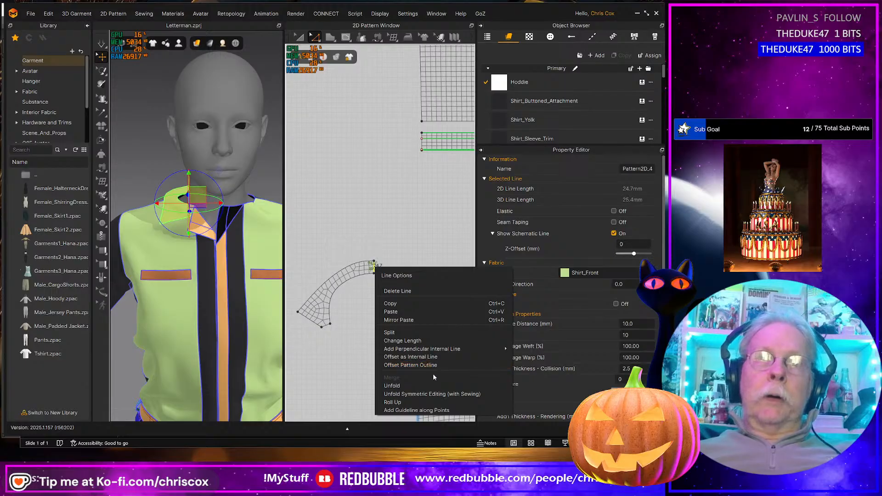
click(434, 395)
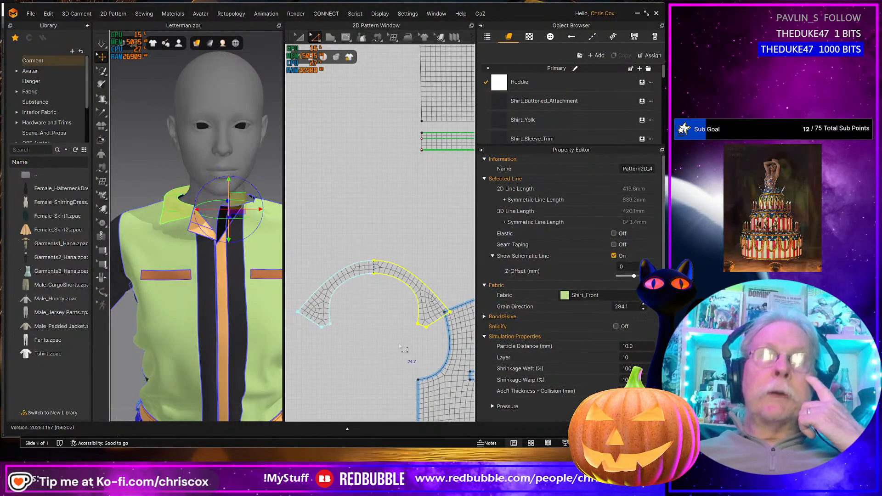
- Simulate the unfolded full collar and inspect its new half from the front and back
middle_drag(394, 340, 375, 285)
scroll(374, 284, down, 5)
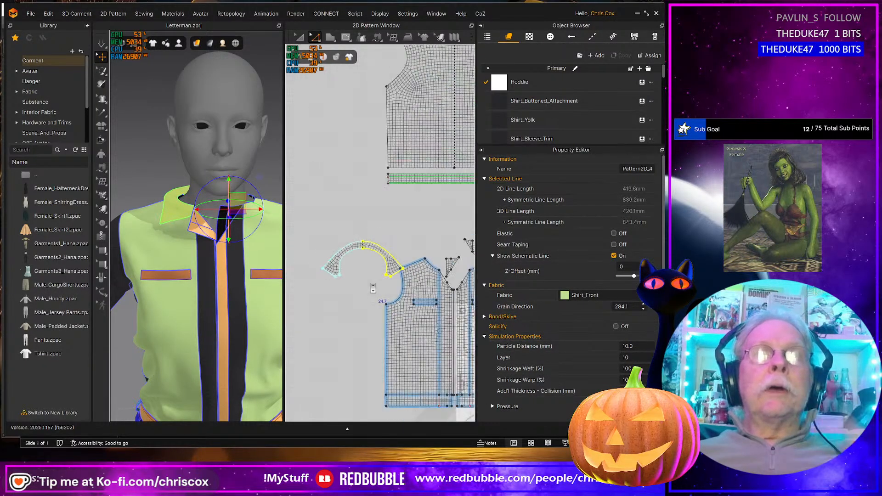
right_drag(216, 276, 258, 284)
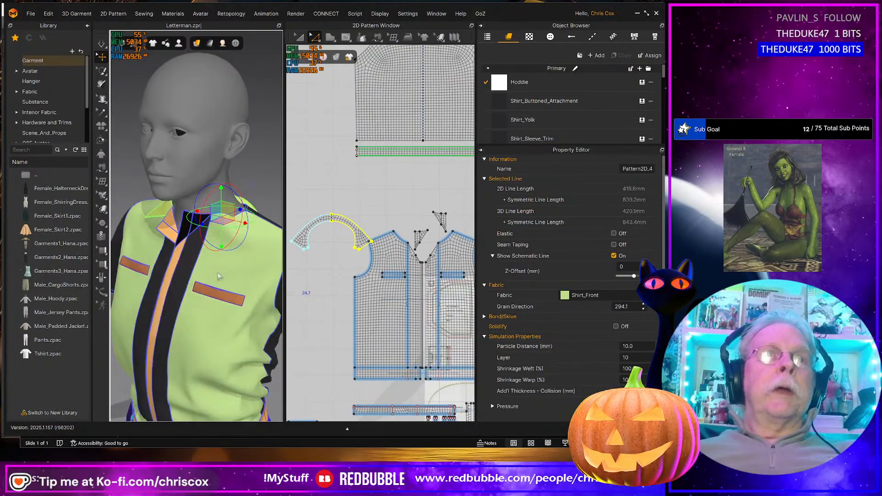
click(244, 287)
key(space)
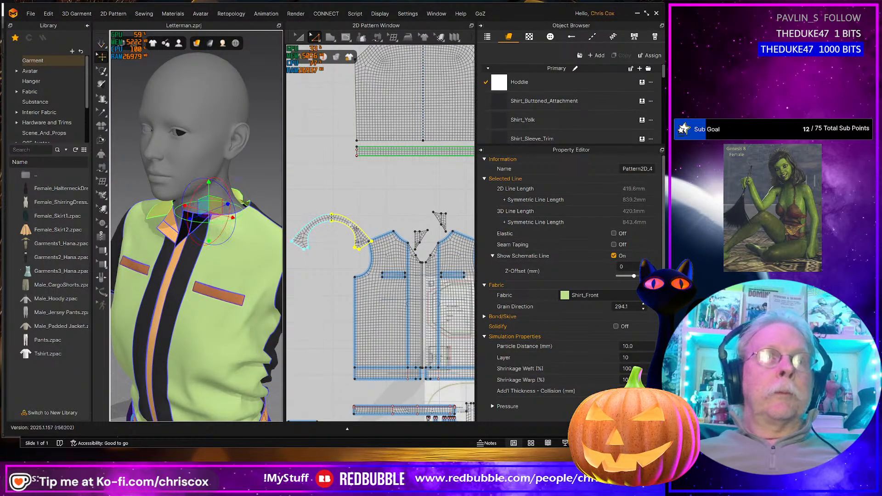
right_drag(284, 285, 227, 222)
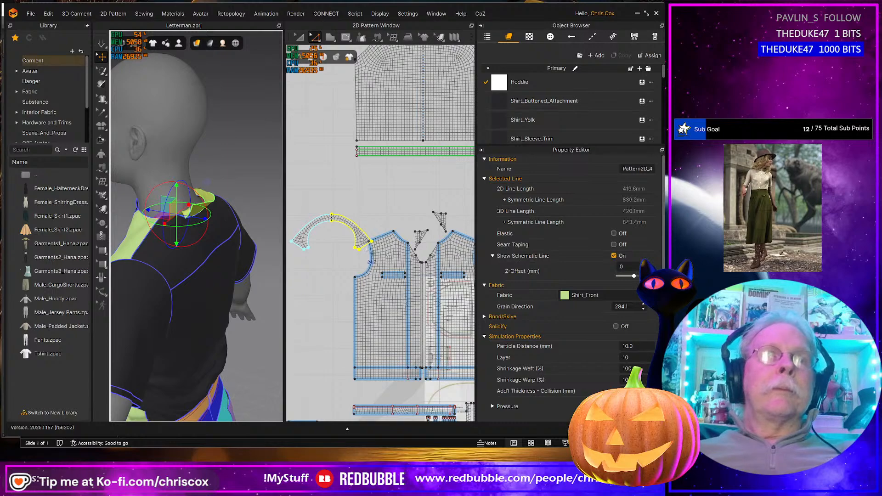
- Select the full collar piece, lay it out flat around the neckline in 3D, and simulate it from the front view
key(a)
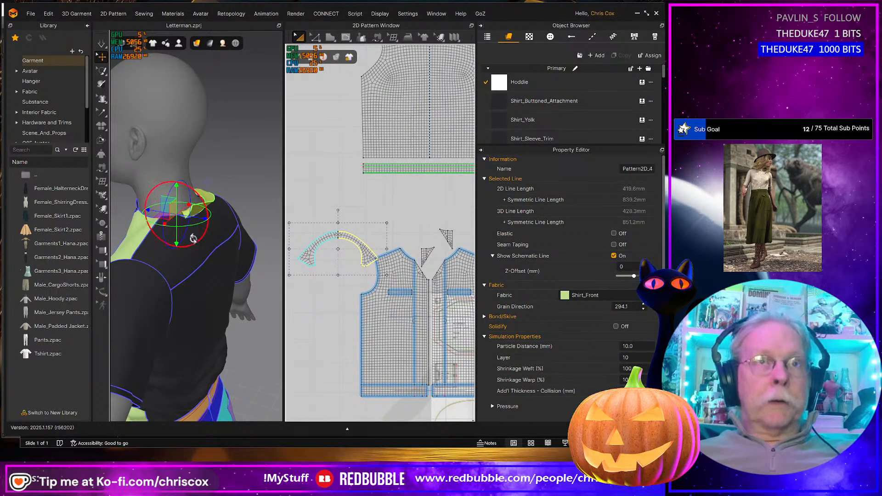
click(214, 203)
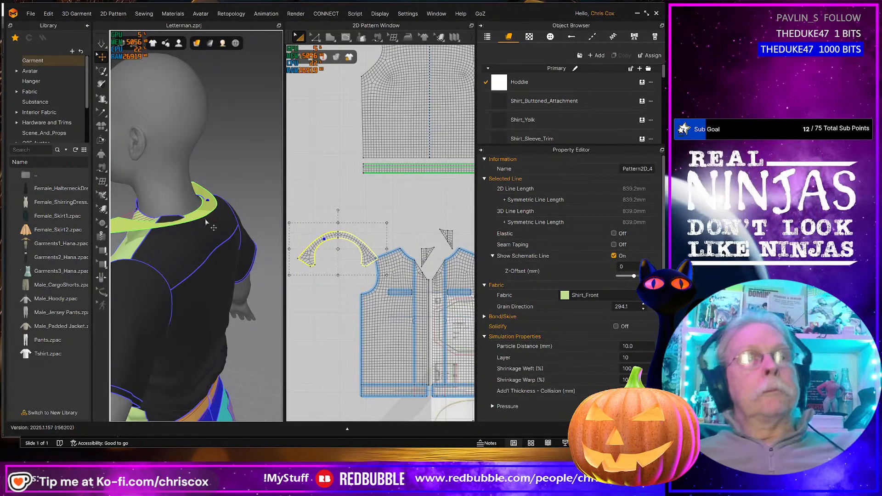
key(2)
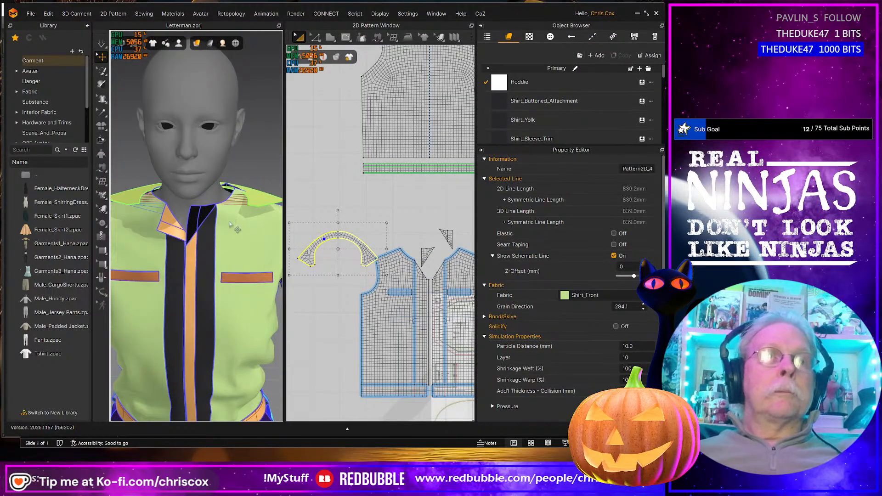
key(space)
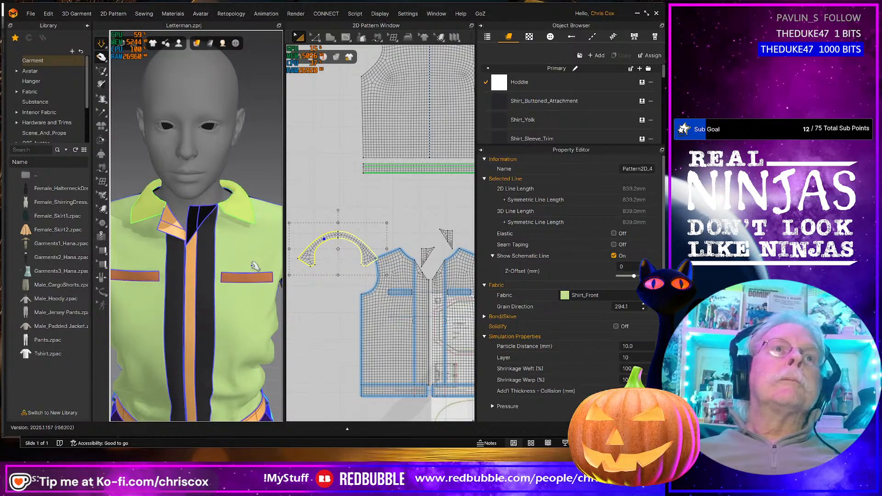
key(space)
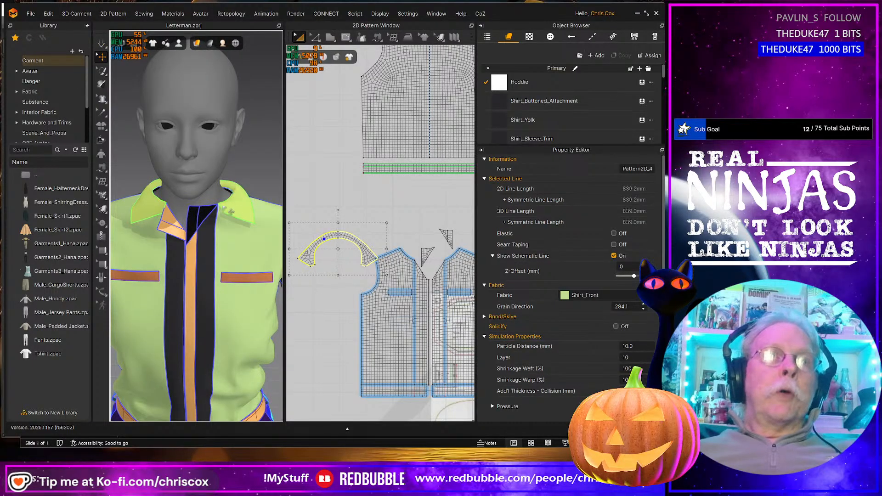
- Sew the front end of the collar's inner edge to the upper edge of the black lapel facing in 3D
scroll(226, 215, up, 5)
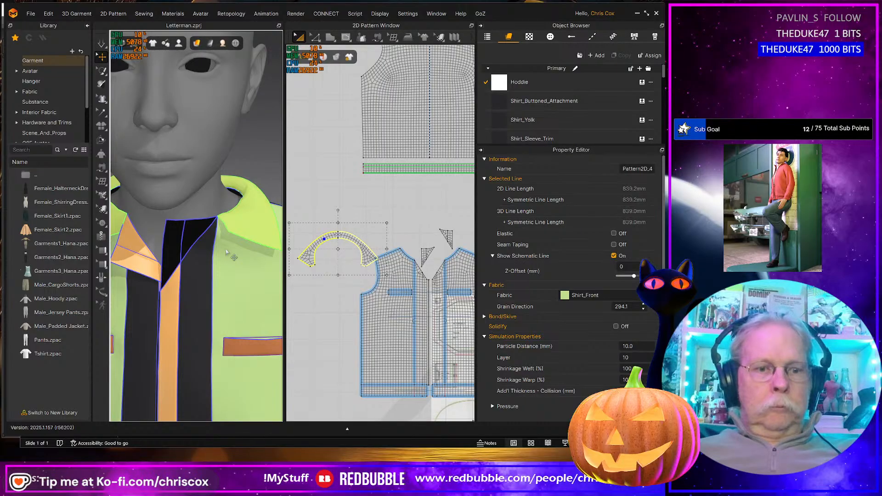
key(n)
click(224, 224)
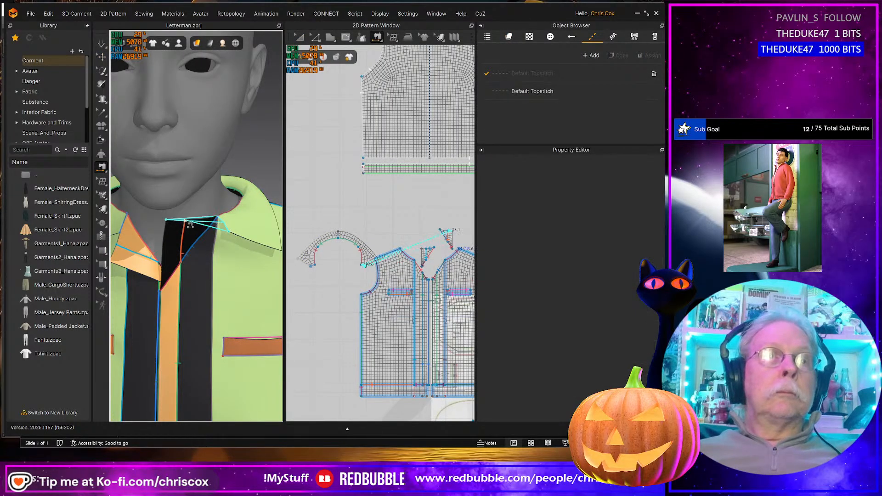
click(198, 226)
key(q)
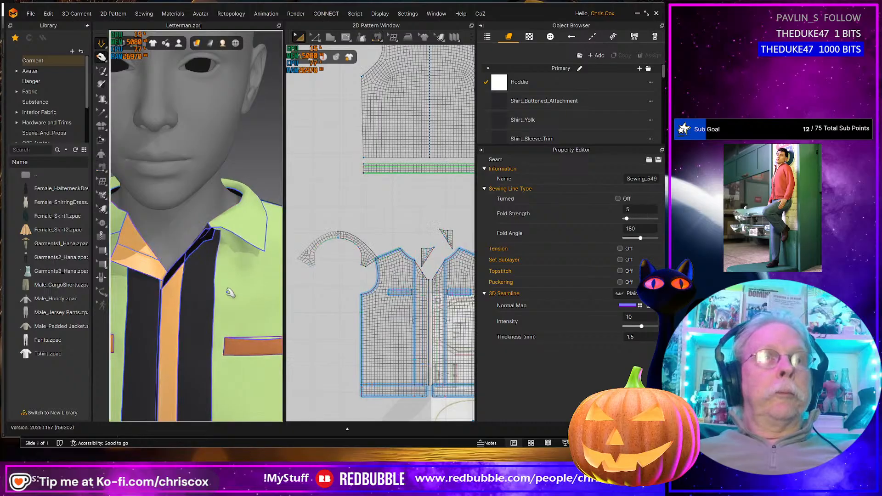
- Simulate the newly sewn collar and pull the collar front and black lapel facing in 3D to settle them
click(349, 239)
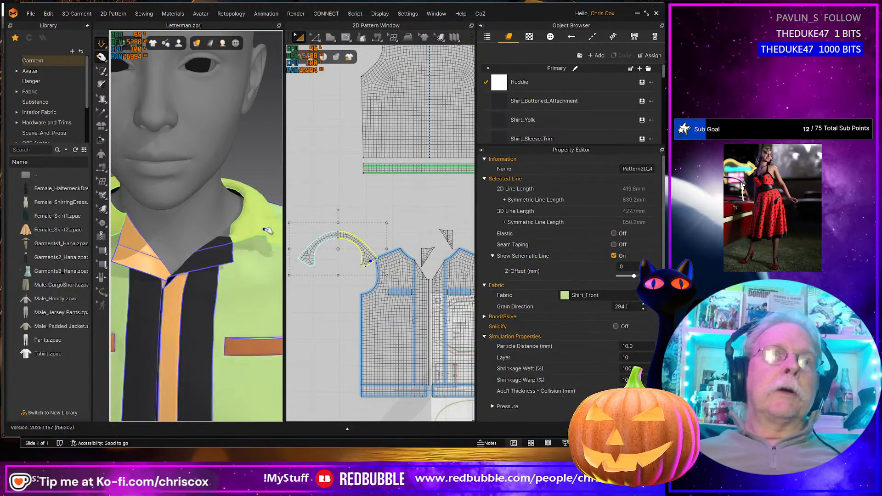
click(232, 277)
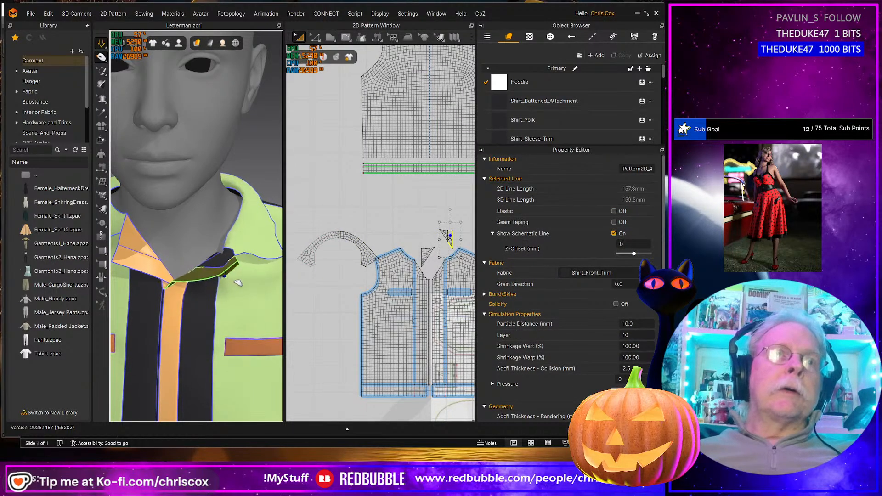
click(259, 236)
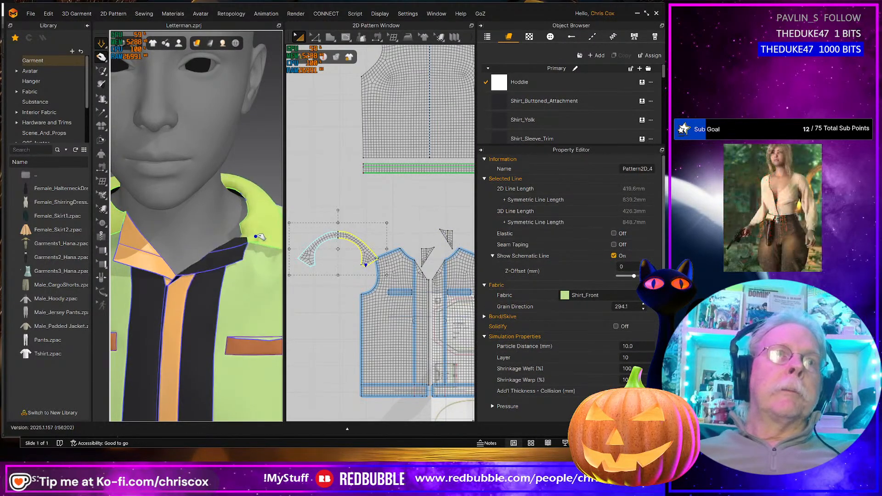
click(211, 251)
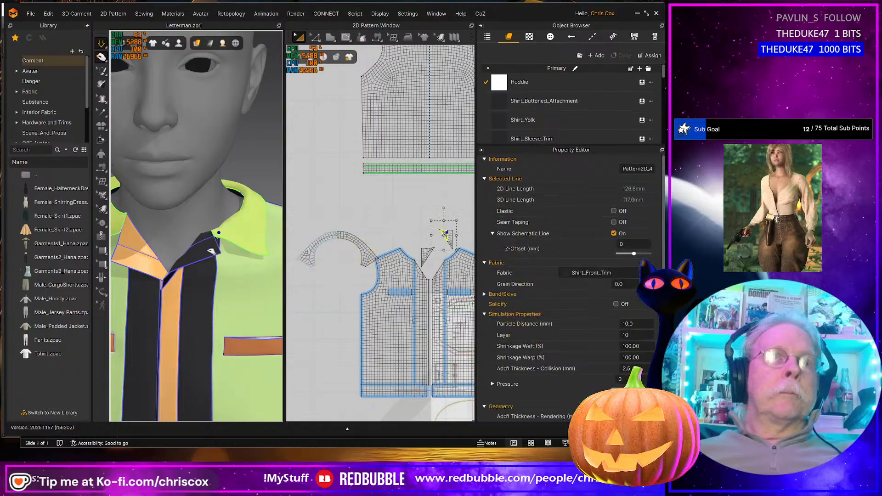
click(210, 251)
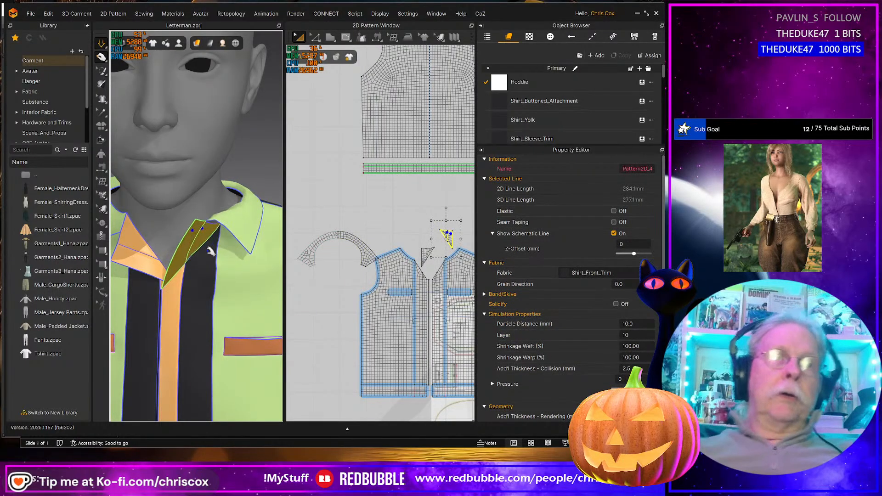
- Fold the black lapel facing outward along its front trim seam with Fold Arrangement, to a fold angle of about 57, and simulate it
scroll(212, 252, up, 2)
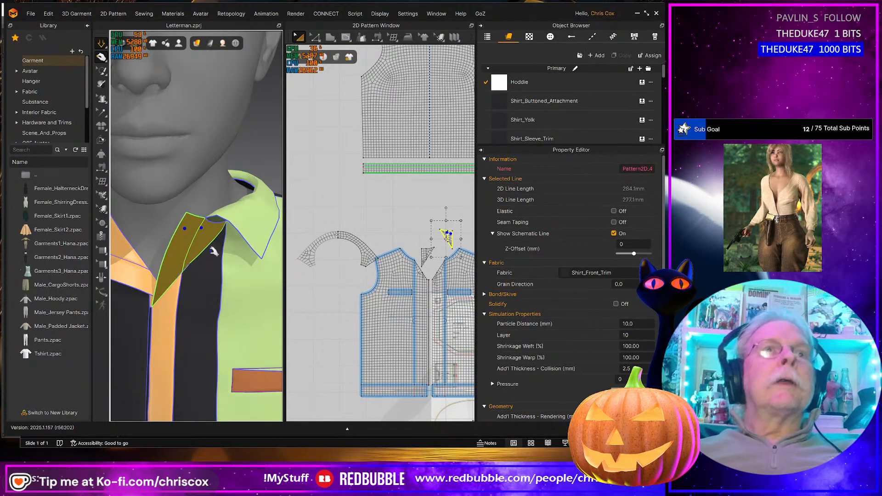
click(102, 168)
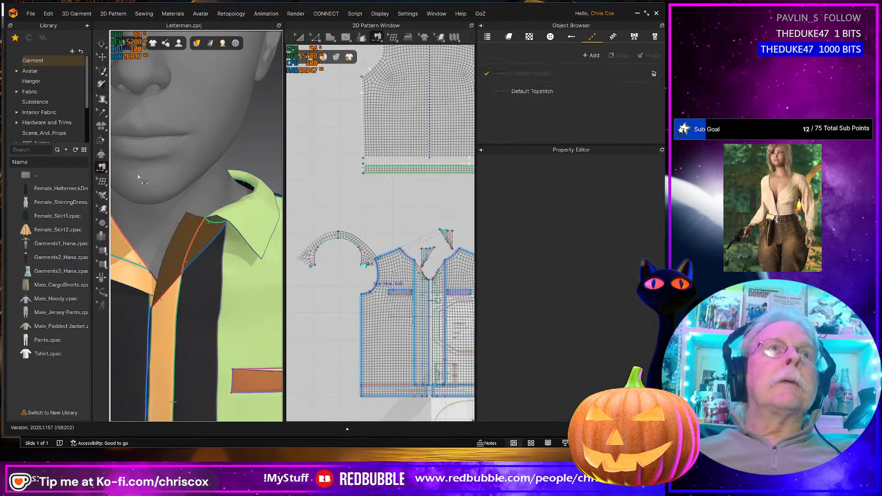
click(101, 140)
click(202, 257)
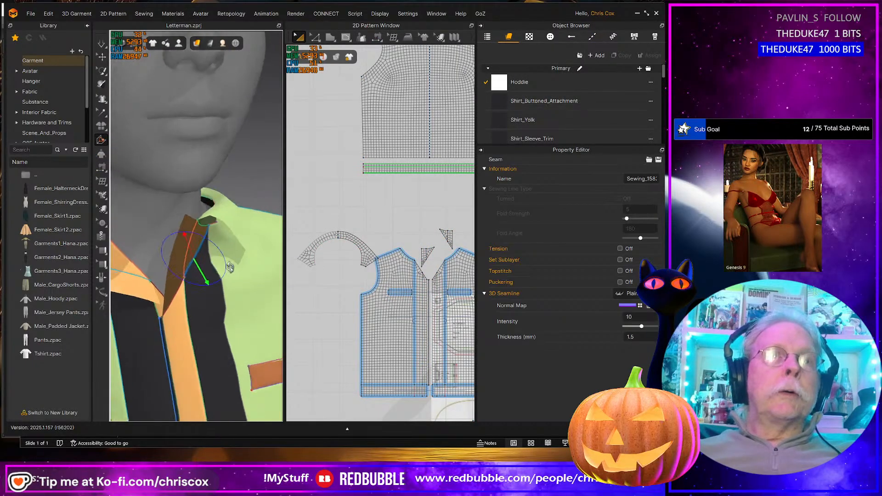
right_drag(230, 267, 179, 231)
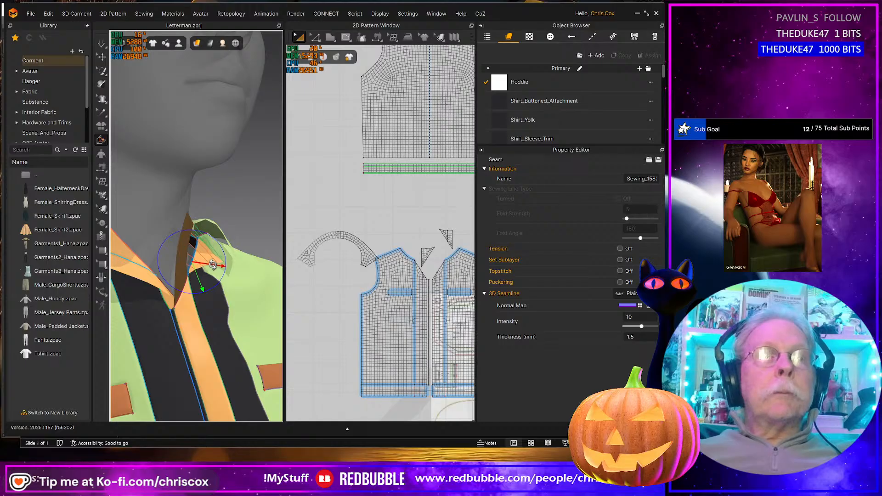
click(184, 262)
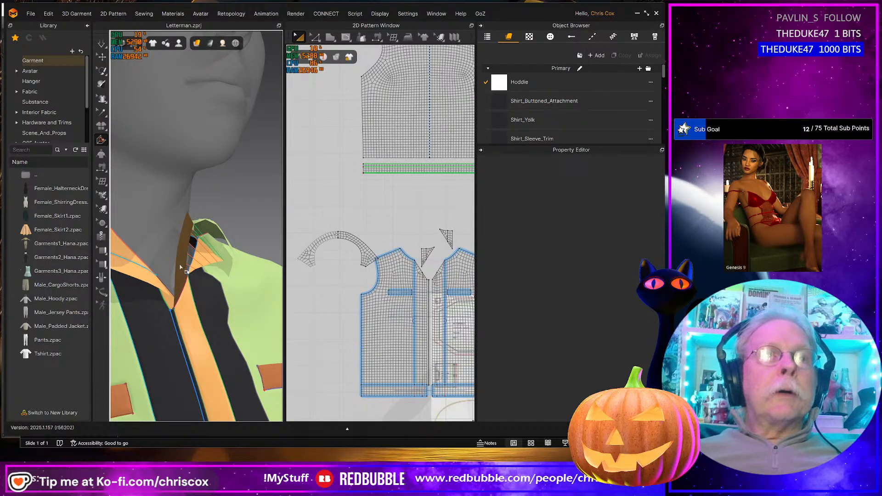
click(177, 281)
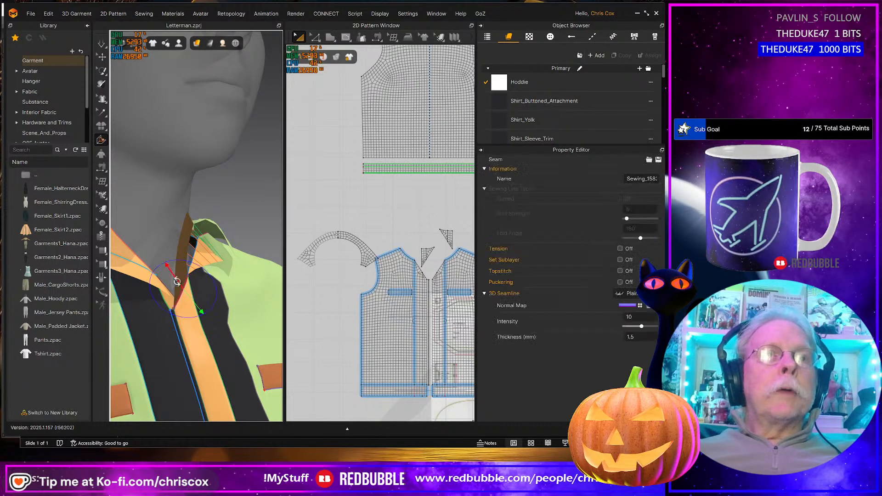
drag(168, 269, 206, 294)
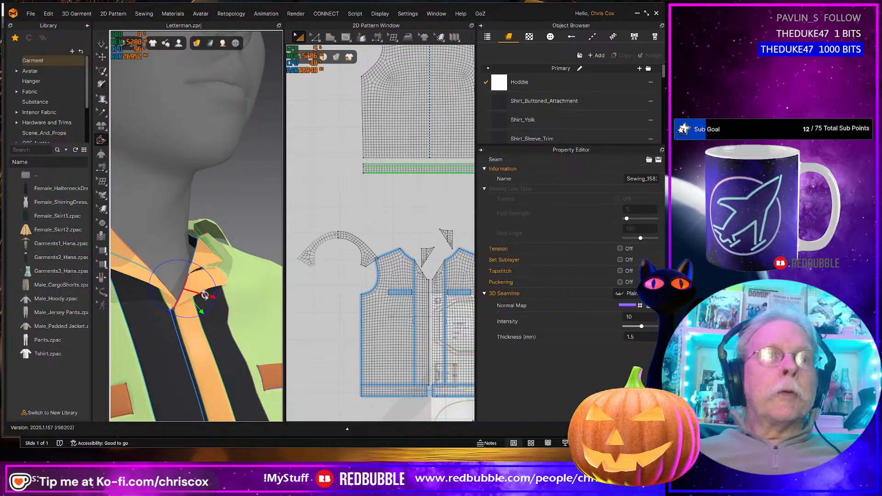
key(space)
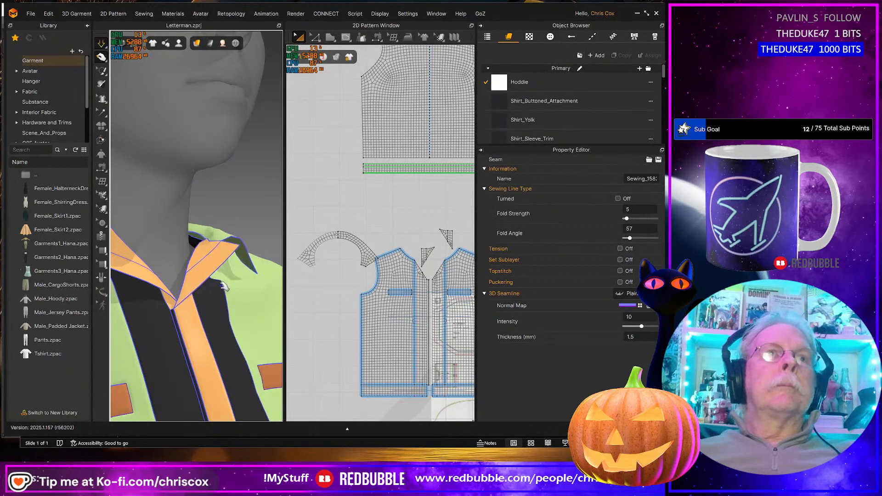
key(space)
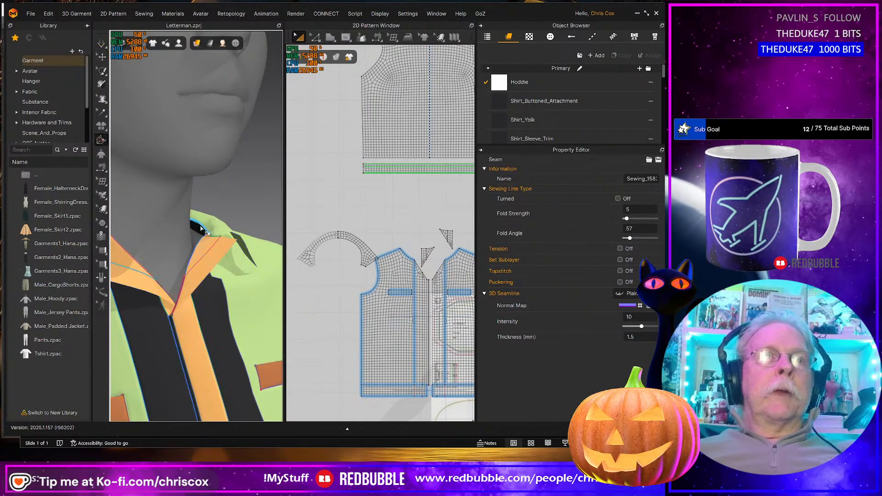
- Select the seams along the collar's inner neckline edge and set their fold angle to 340
click(200, 230)
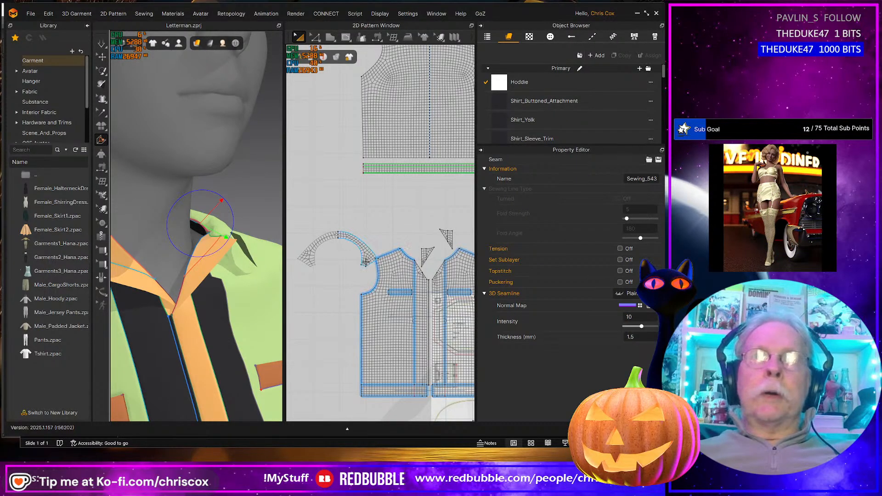
click(376, 37)
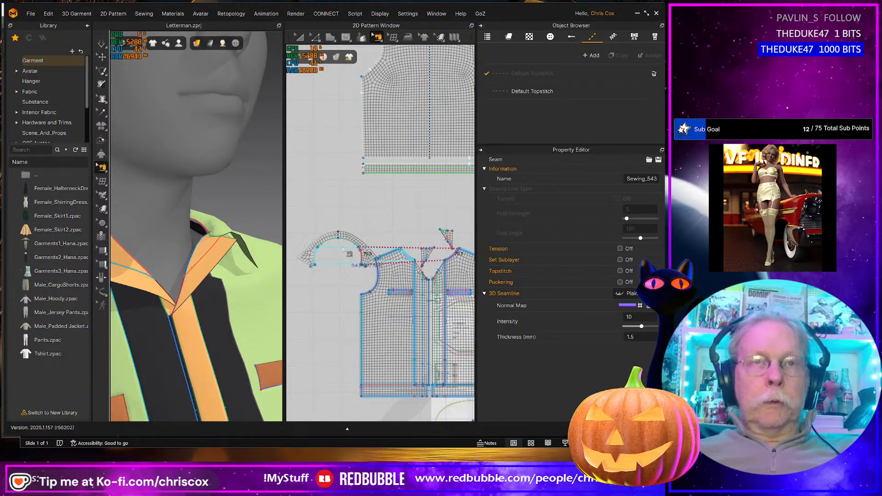
click(328, 241)
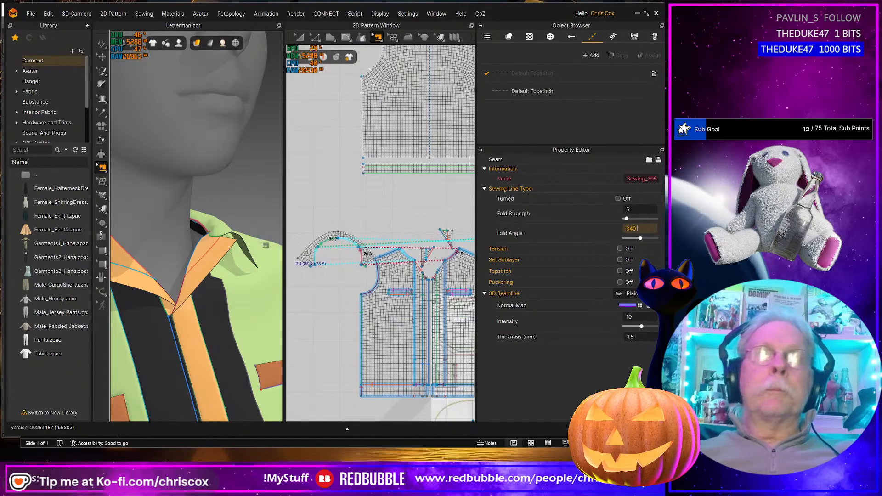
key(Return)
key(q)
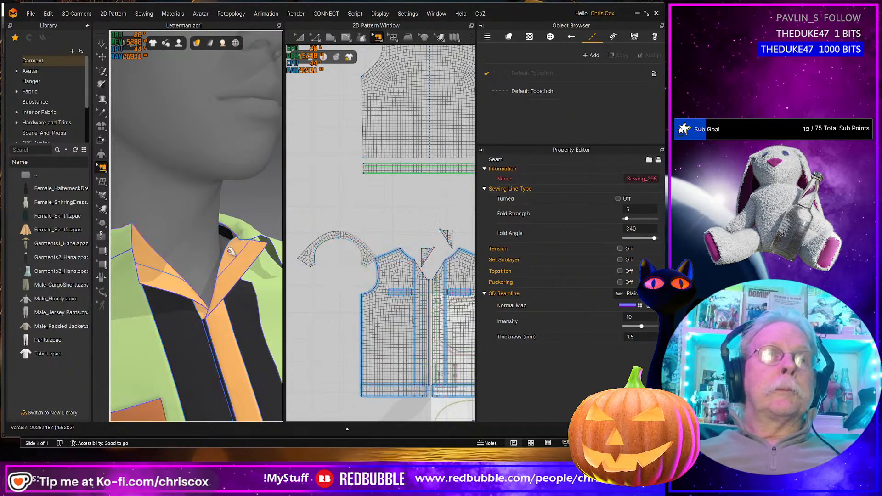
- Simulate the refolded collar, pull its front near the lapel in 3D, and inspect the collar in the 3D and 2D views
click(257, 233)
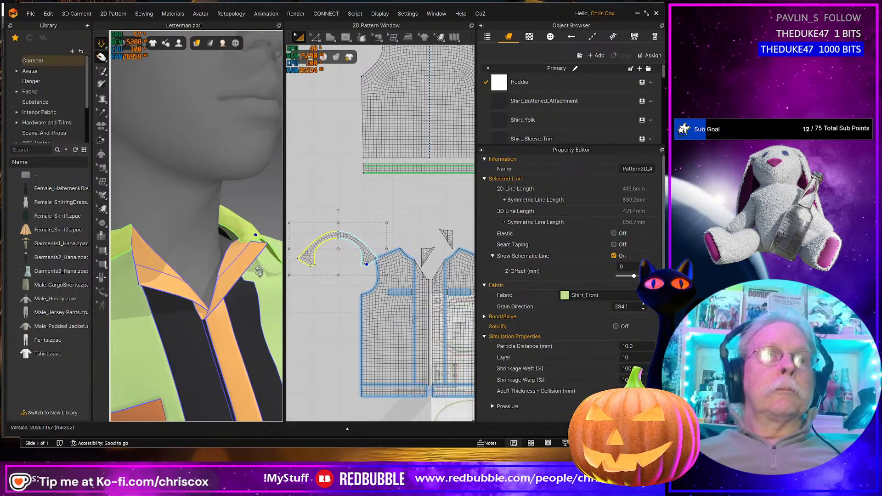
right_drag(259, 271, 289, 271)
scroll(214, 239, up, 5)
scroll(214, 240, down, 6)
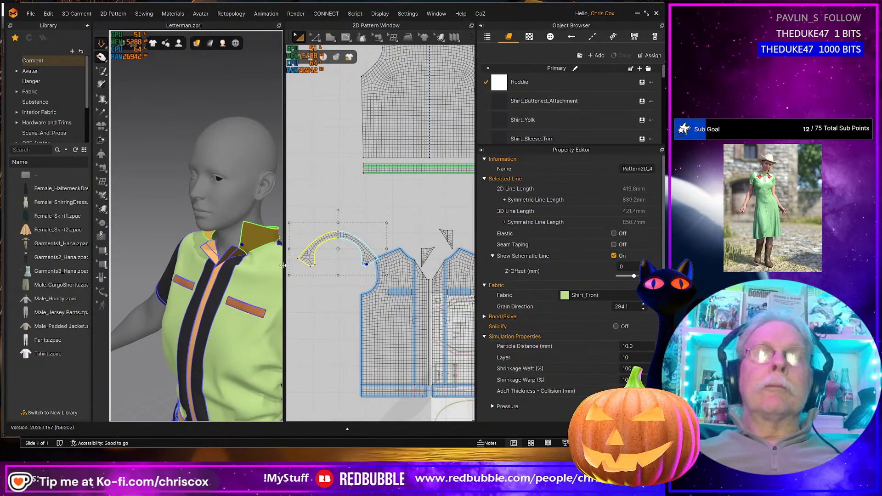
middle_drag(263, 249, 239, 243)
scroll(239, 244, up, 2)
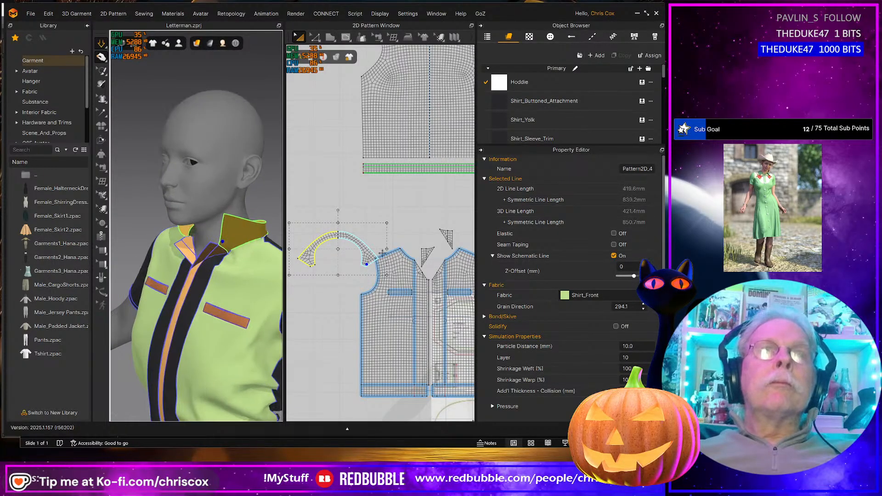
scroll(332, 253, up, 3)
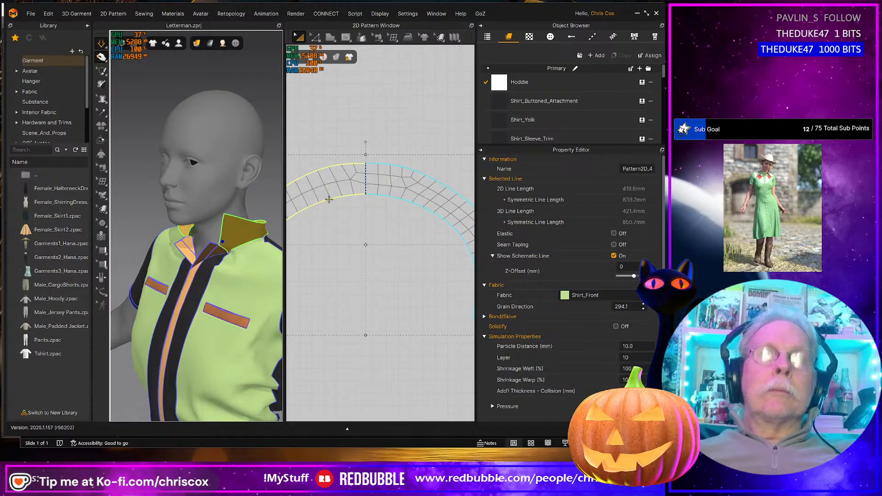
middle_drag(336, 224, 381, 229)
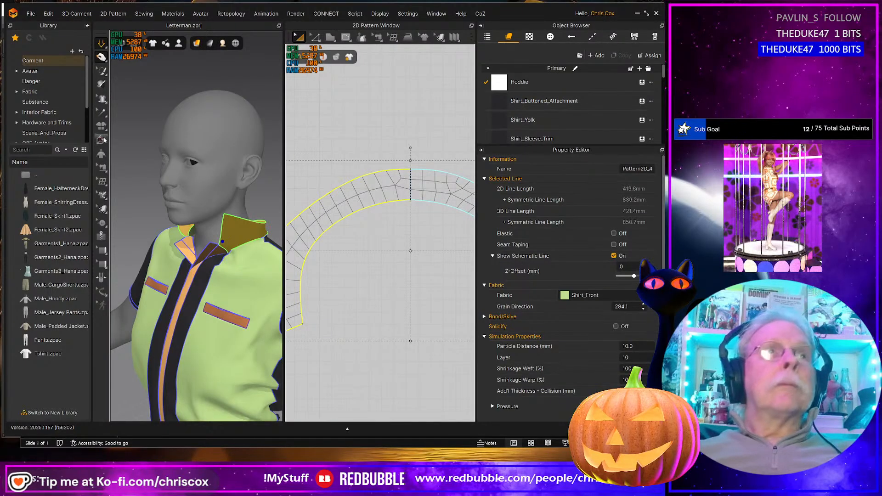
- Fold the collar outward along its neckline seam with Fold Arrangement and run the garment simulation
click(102, 140)
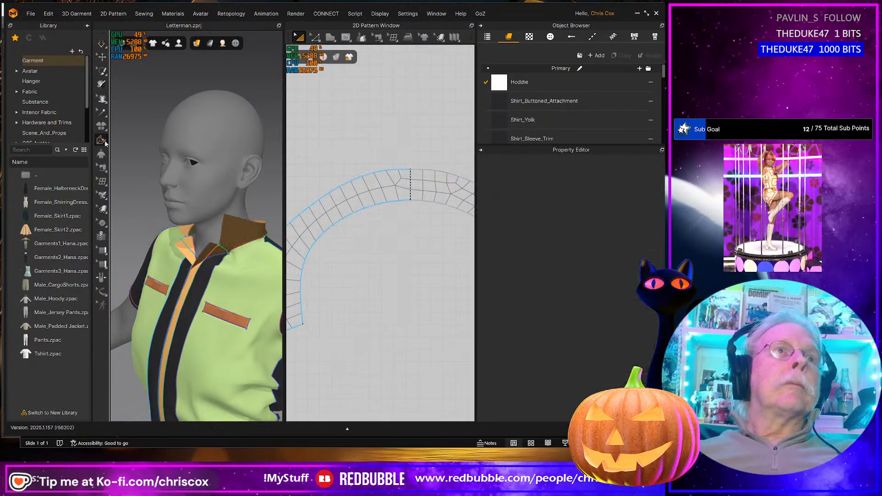
click(253, 249)
right_drag(254, 248, 266, 235)
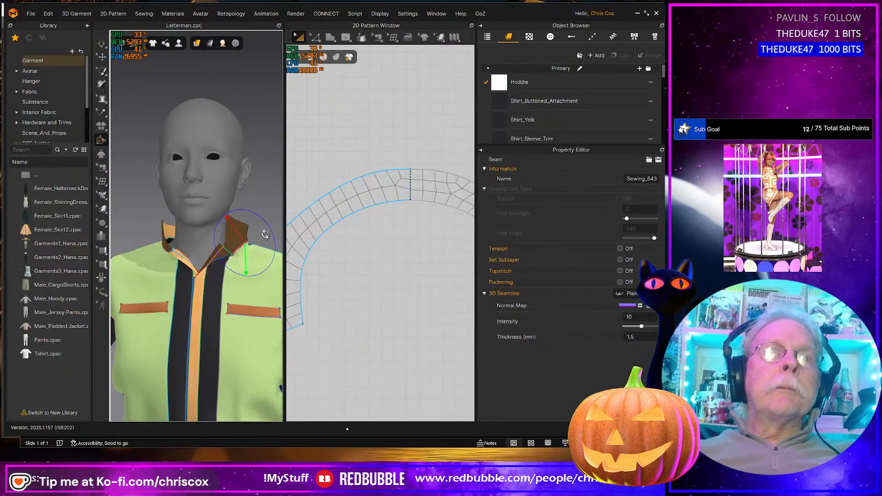
drag(225, 217, 265, 238)
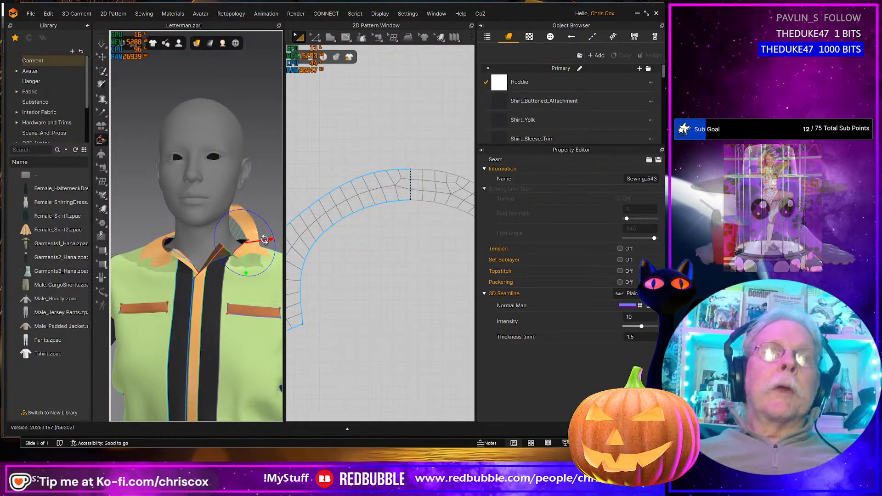
key(space)
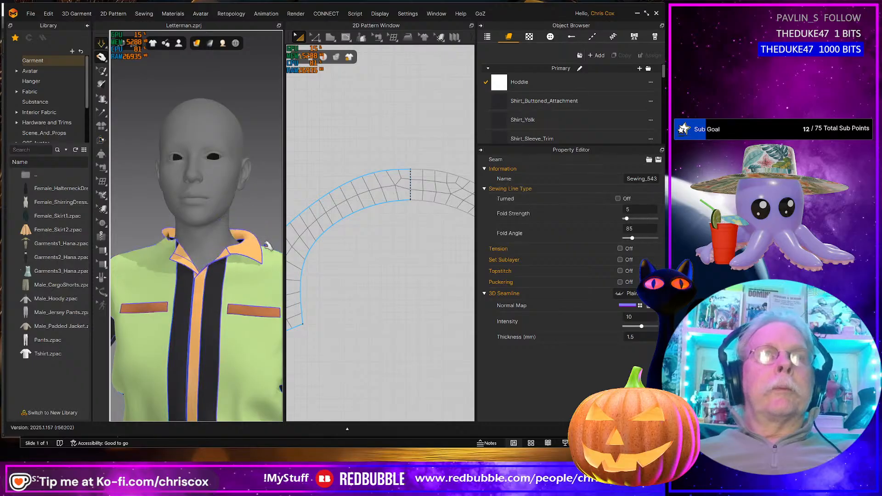
- Refold the collar down and outward along its seam at the back of the neck, and simulate the garment again
right_drag(268, 246, 238, 249)
click(247, 256)
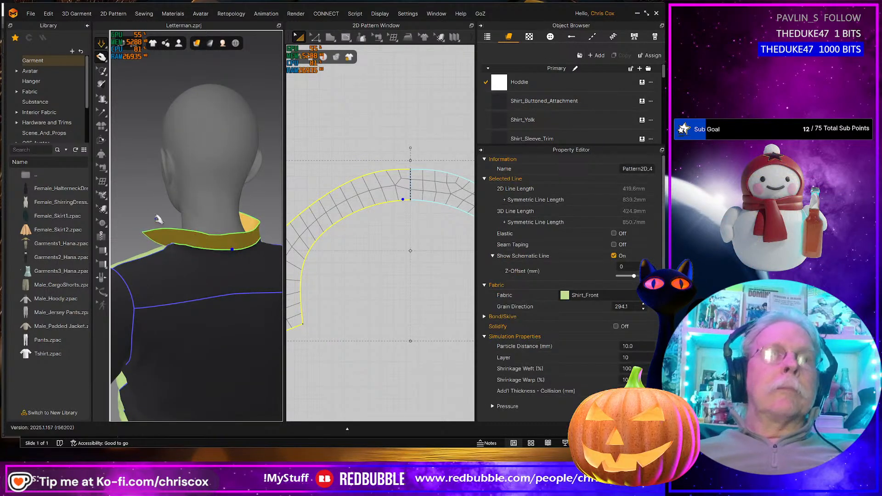
click(101, 140)
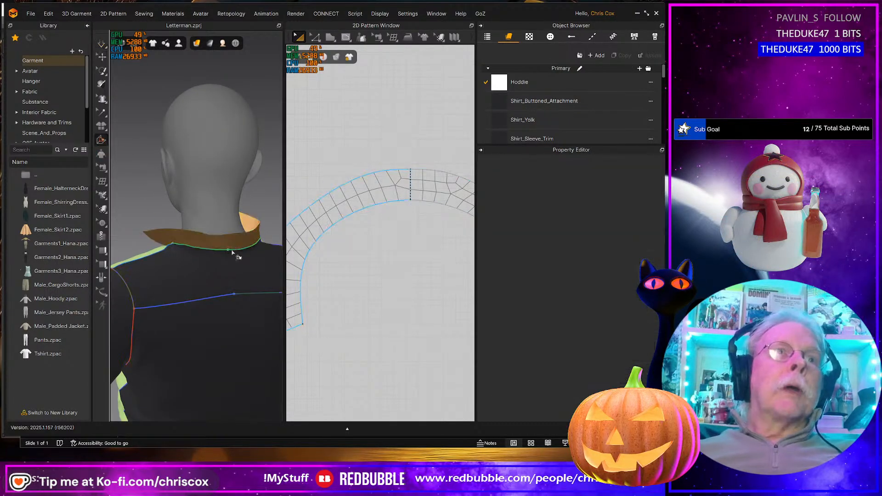
click(227, 252)
right_drag(227, 252, 251, 239)
drag(211, 229, 266, 261)
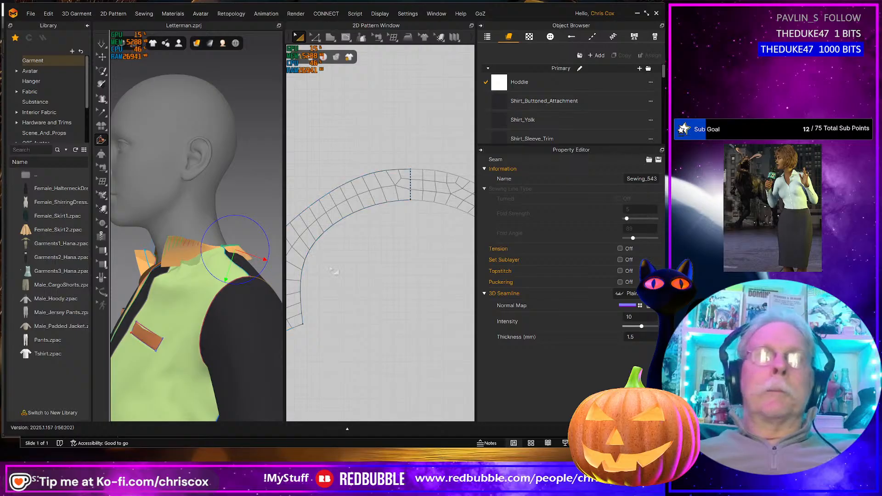
key(q)
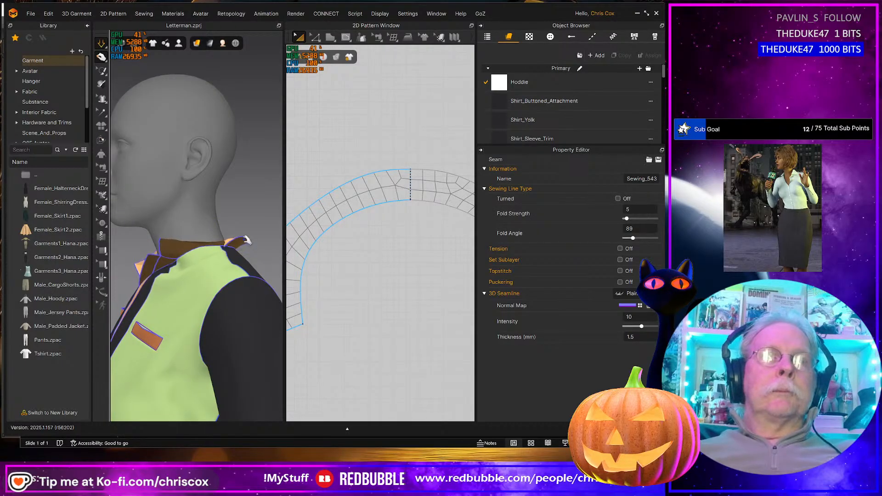
- Pull the raised collar edge down onto the shoulder at the back of the neck while the simulation runs
mouse_move(241, 243)
right_down()
mouse_move(226, 242)
mouse_move(237, 244)
right_up()
click(237, 244)
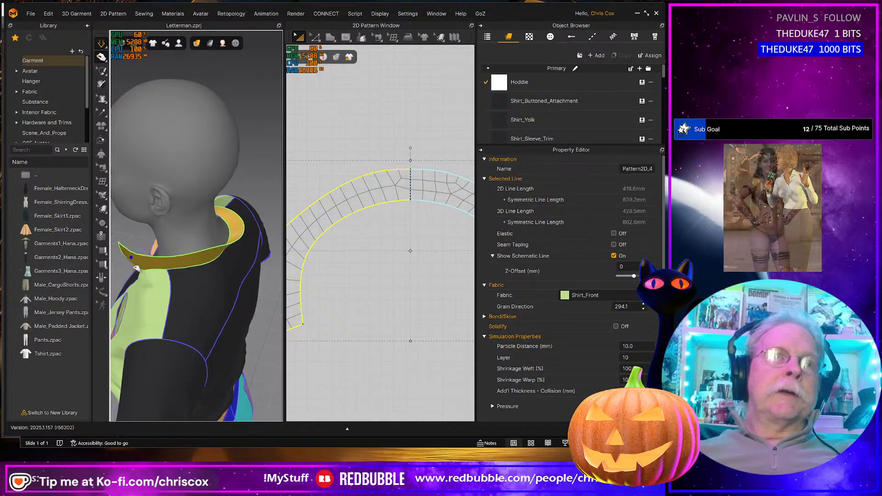
mouse_move(160, 258)
right_down()
mouse_move(210, 274)
mouse_move(151, 252)
right_up()
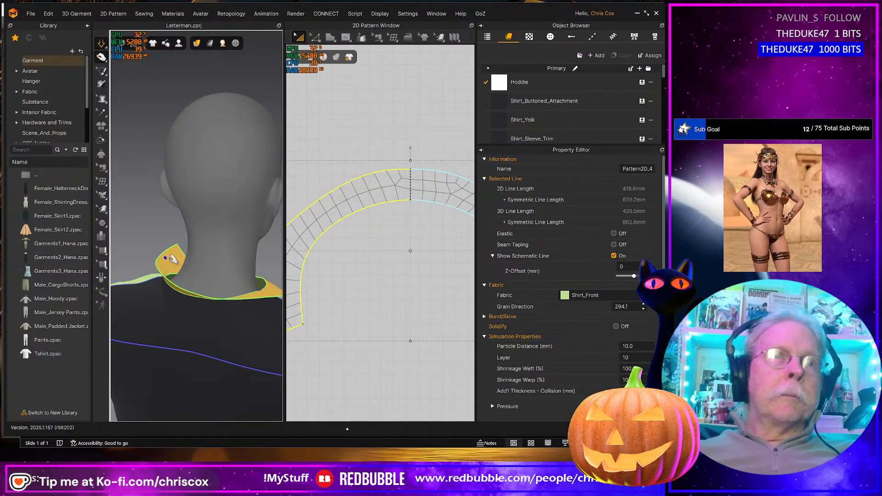
drag(171, 258, 152, 283)
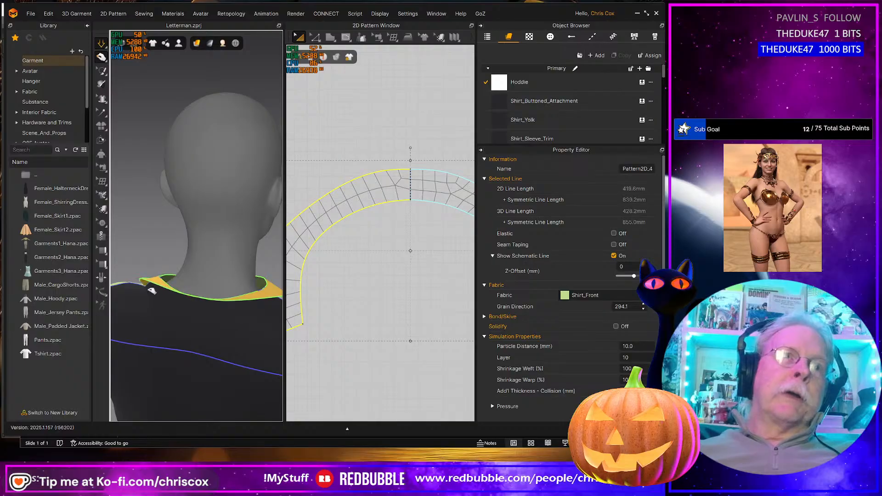
right_drag(188, 299, 249, 253)
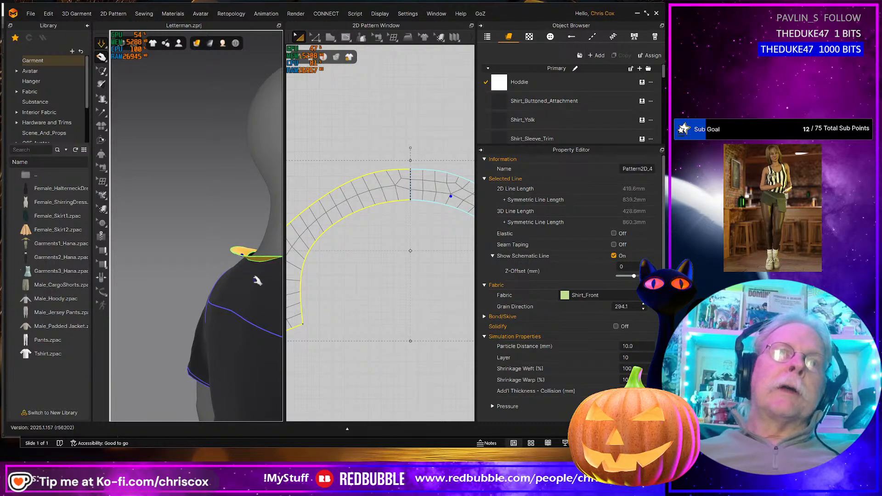
middle_drag(254, 277, 219, 275)
right_drag(215, 277, 172, 286)
scroll(189, 287, down, 3)
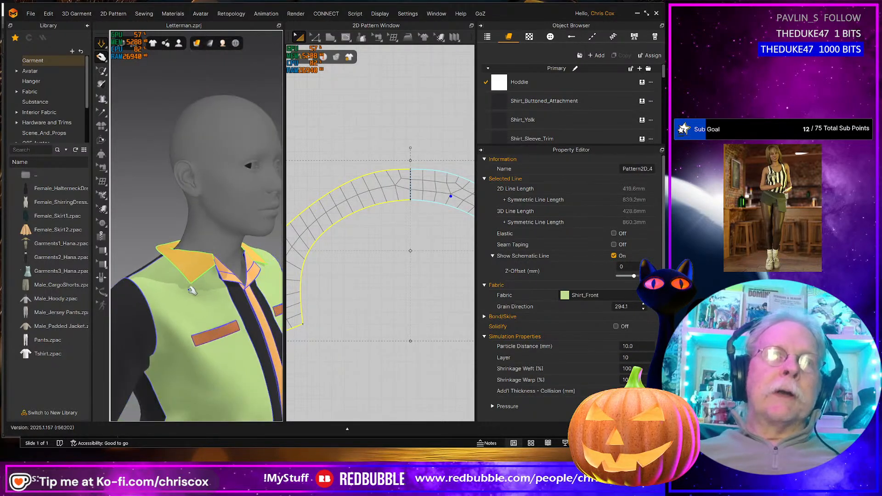
- Stretch the collar pattern slightly taller in 2D, resimulate it, and check its drape around the back, side and front
scroll(335, 286, down, 5)
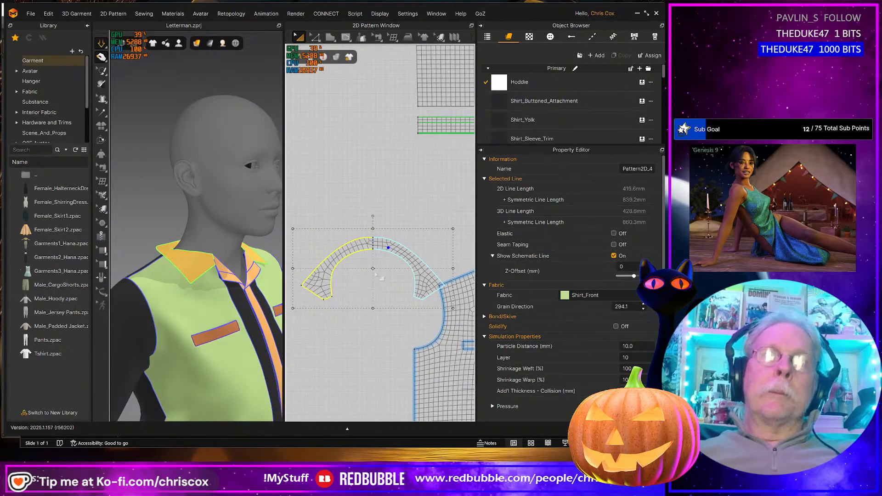
click(356, 268)
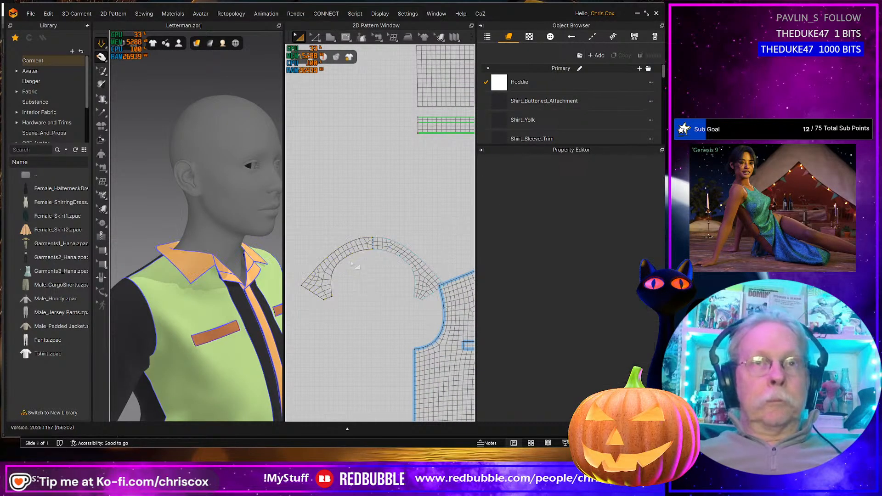
click(347, 258)
scroll(352, 270, up, 4)
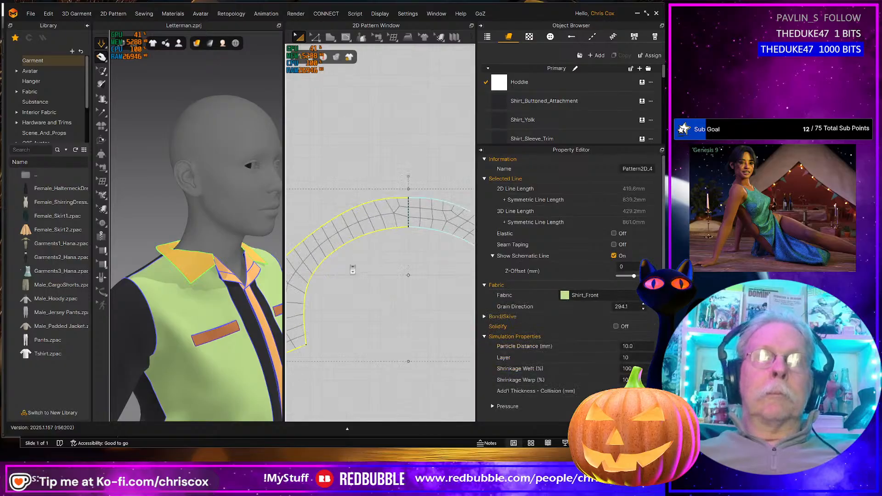
middle_drag(353, 270, 366, 275)
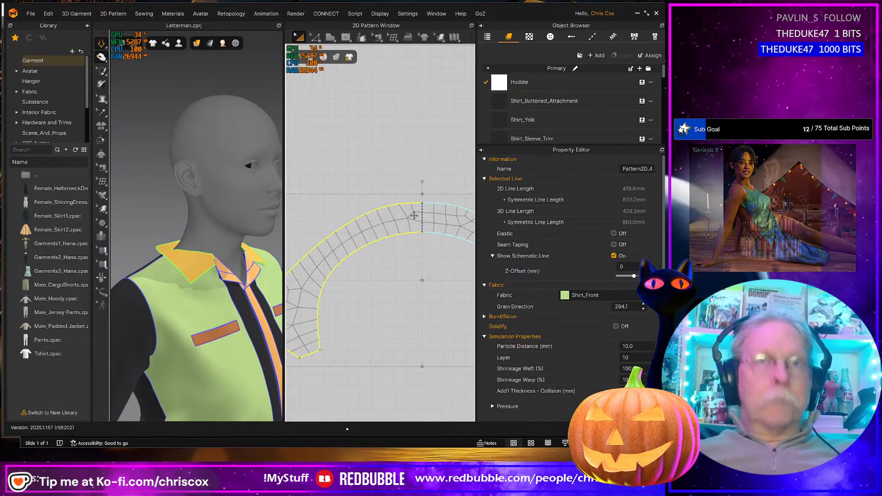
drag(421, 193, 422, 185)
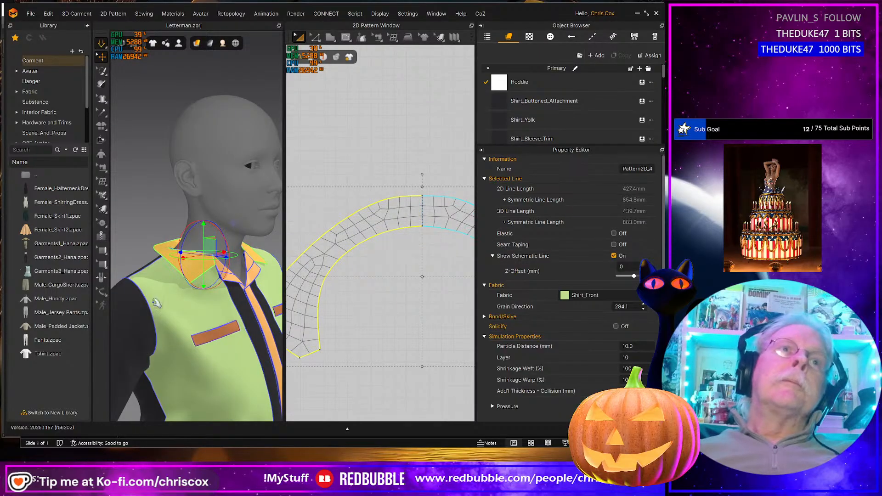
right_drag(157, 305, 247, 315)
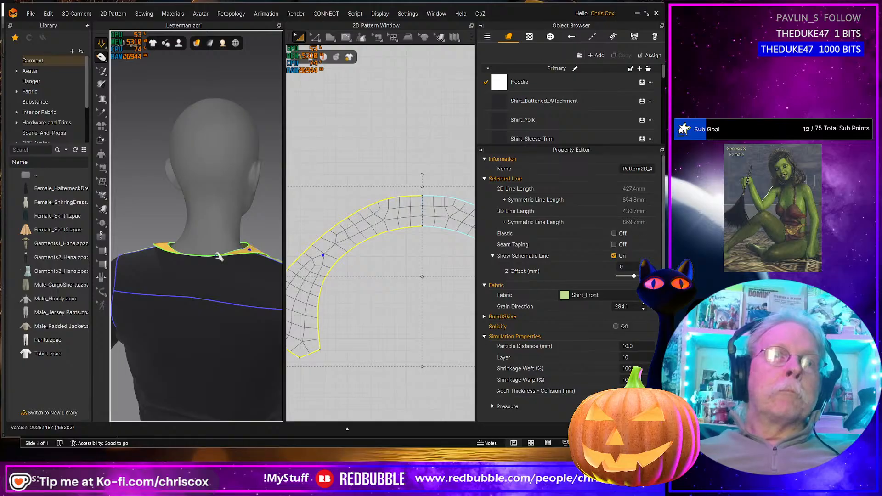
right_drag(219, 256, 209, 240)
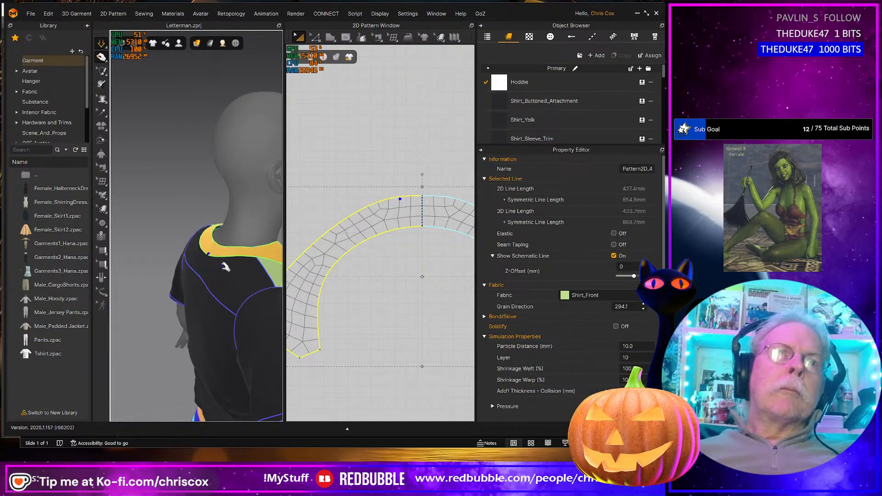
right_drag(231, 262, 342, 325)
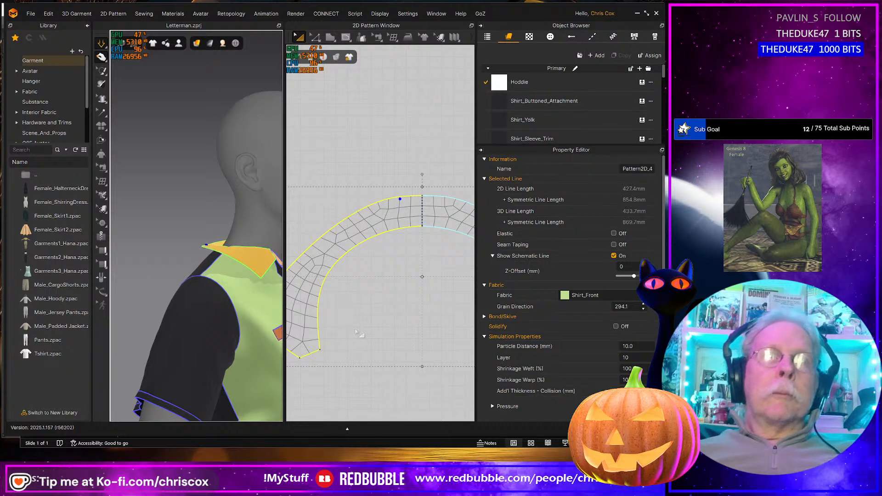
right_drag(256, 328, 199, 307)
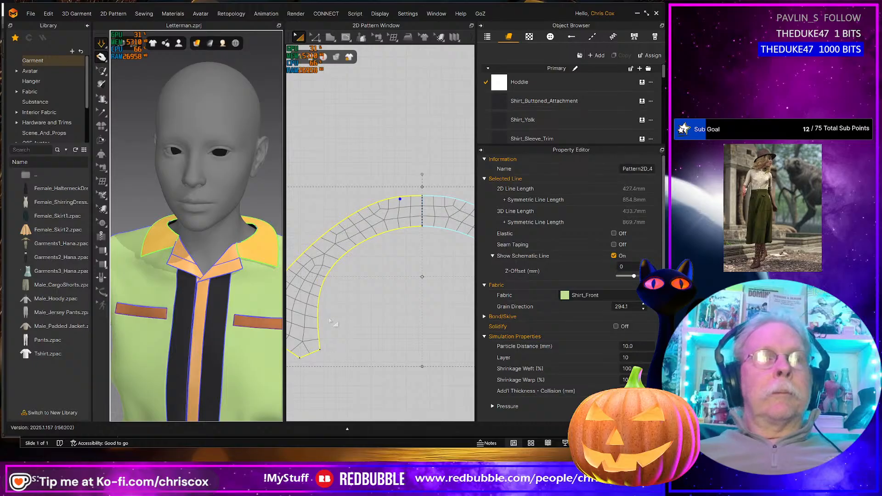
- Rotate the collar's end segments with Transform Point/Segment until the short edge is horizontal, and move them outward from the collar's centre
scroll(332, 323, down, 3)
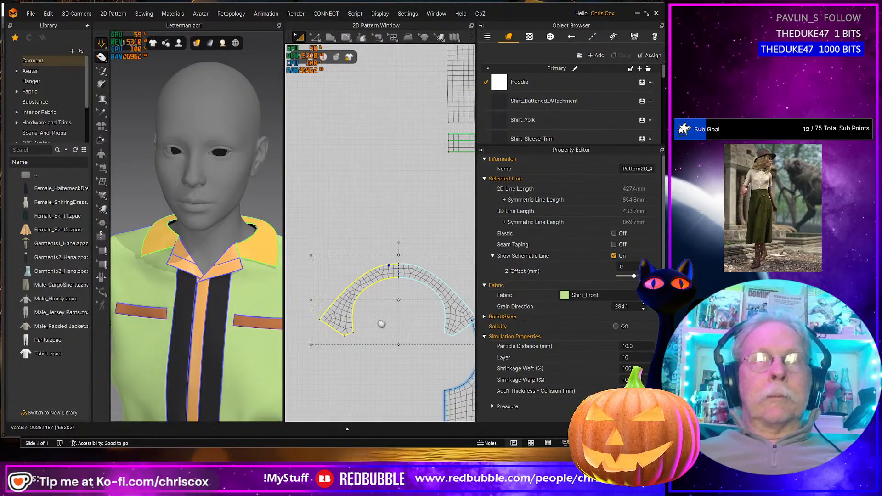
key(z)
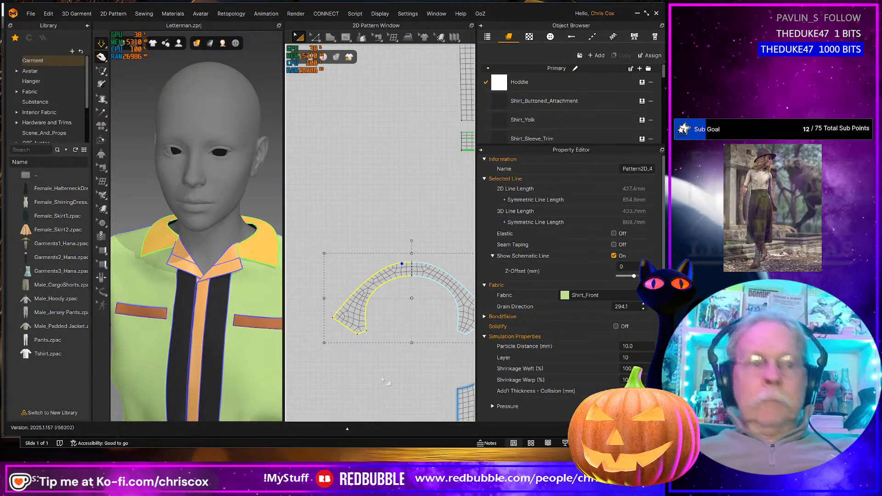
drag(386, 375, 322, 324)
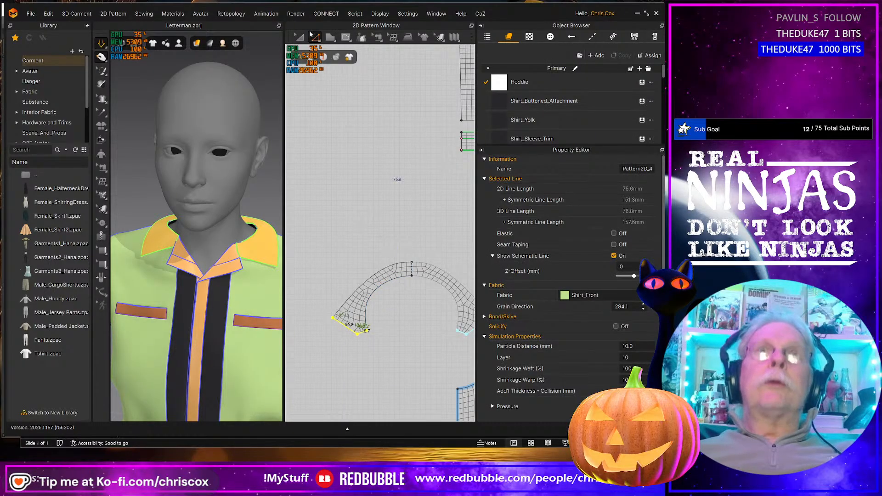
click(320, 42)
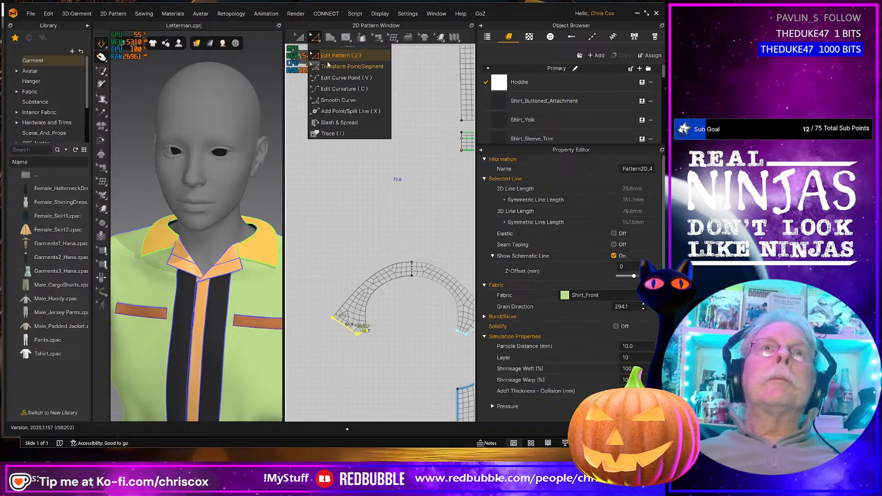
click(329, 66)
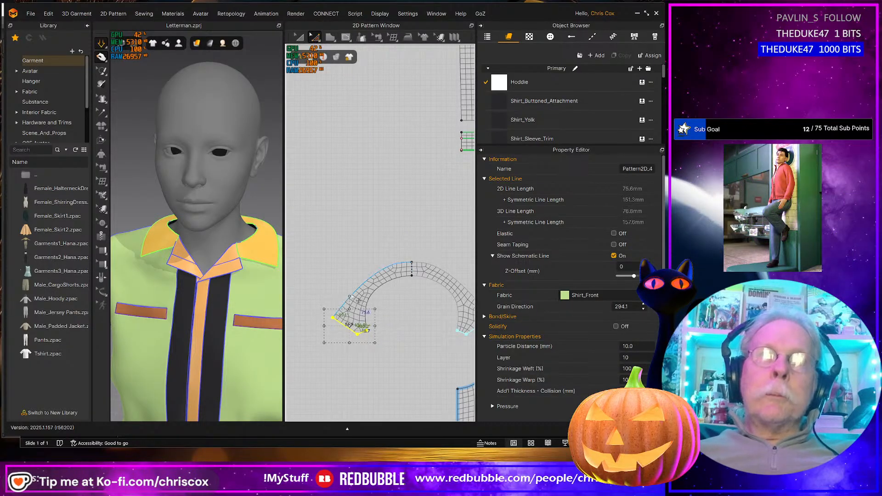
scroll(350, 305, up, 3)
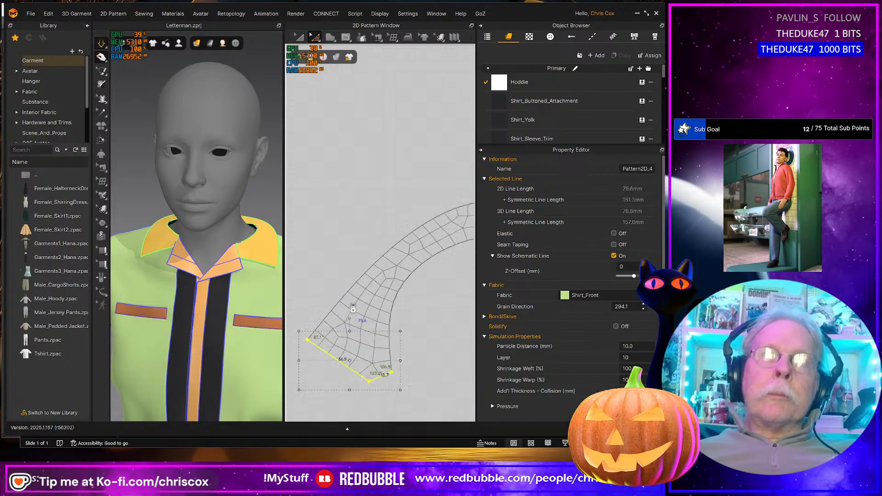
drag(349, 315, 369, 320)
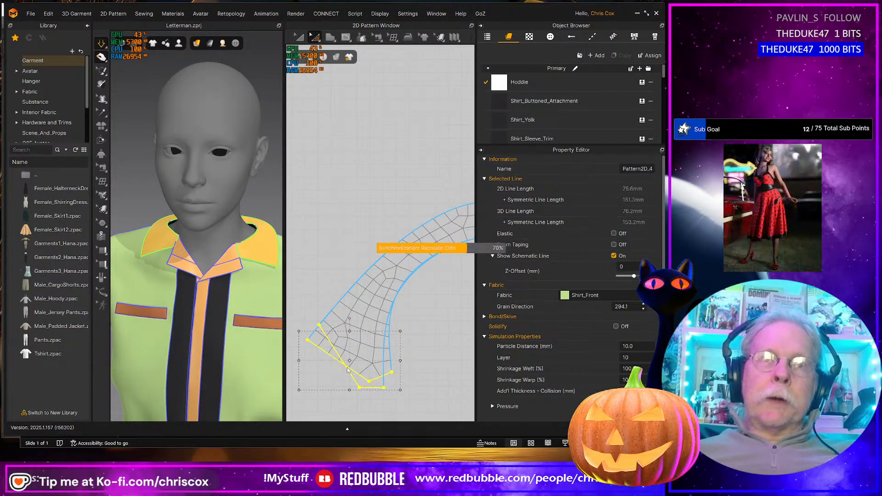
drag(349, 370, 324, 356)
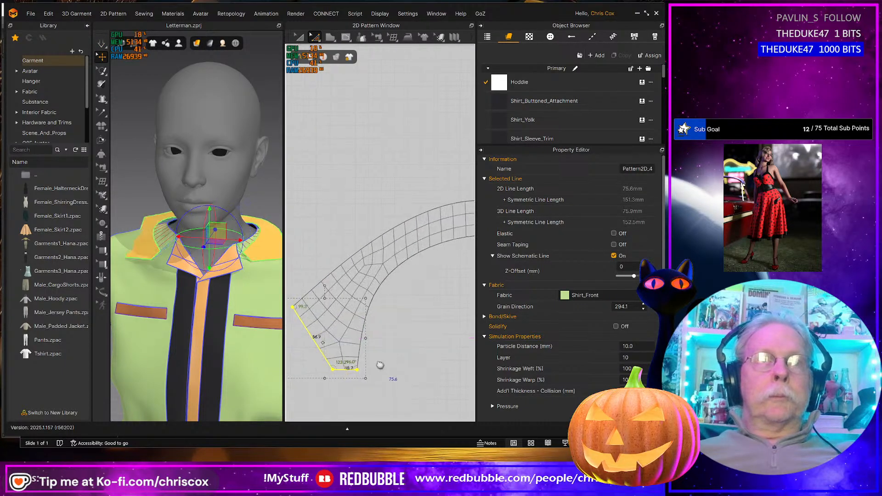
- Reshape the collar's inner and outer curves by moving a curve point on each edge outward to smooth the flow into the end
middle_drag(382, 362, 340, 357)
scroll(357, 356, up, 5)
scroll(361, 360, down, 4)
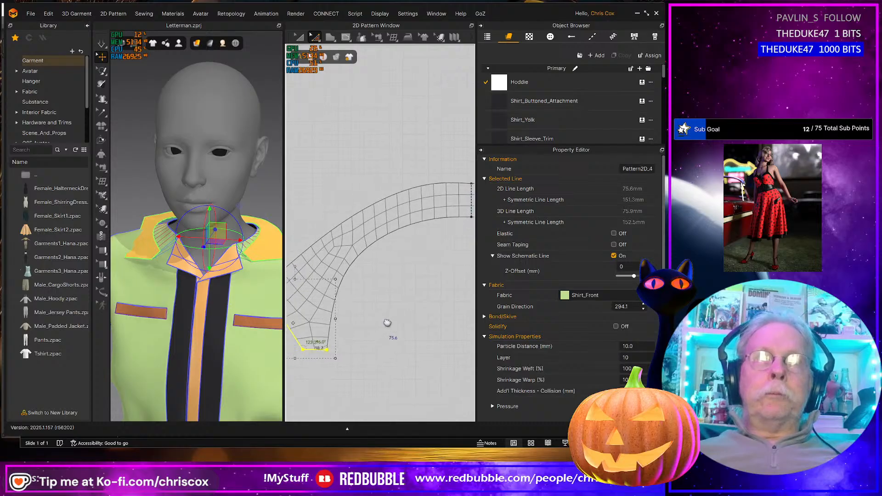
click(352, 267)
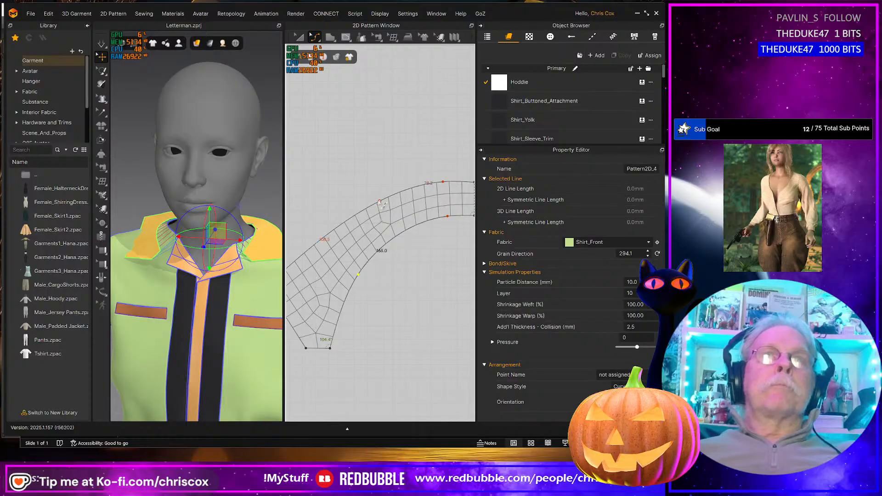
drag(380, 201, 360, 208)
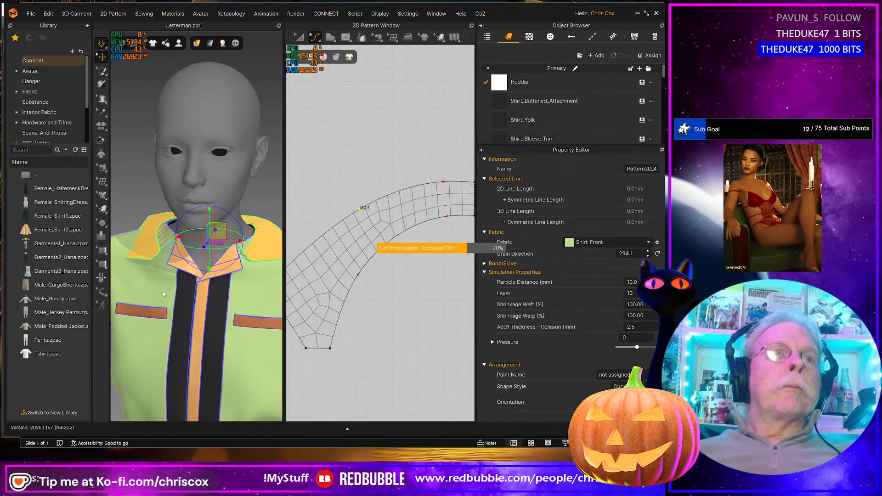
- Simulate the reshaped collar and adjust how it lies at the back of the neck
key(space)
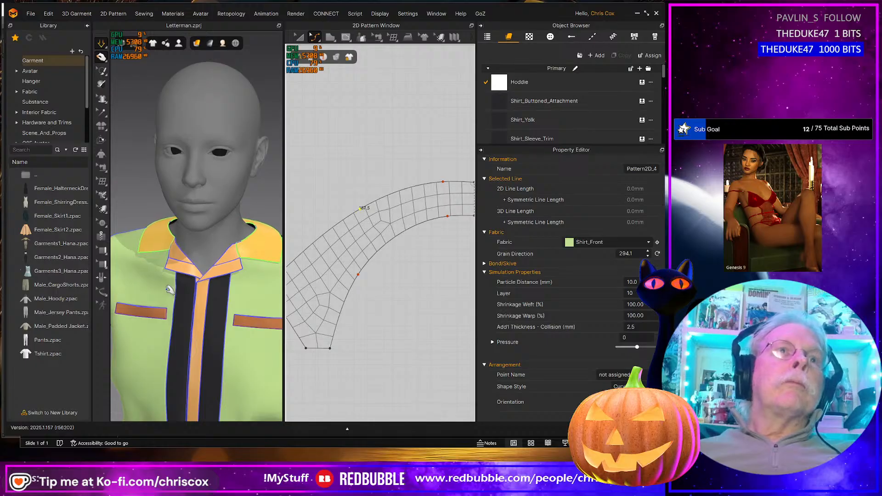
right_drag(171, 289, 49, 274)
click(207, 225)
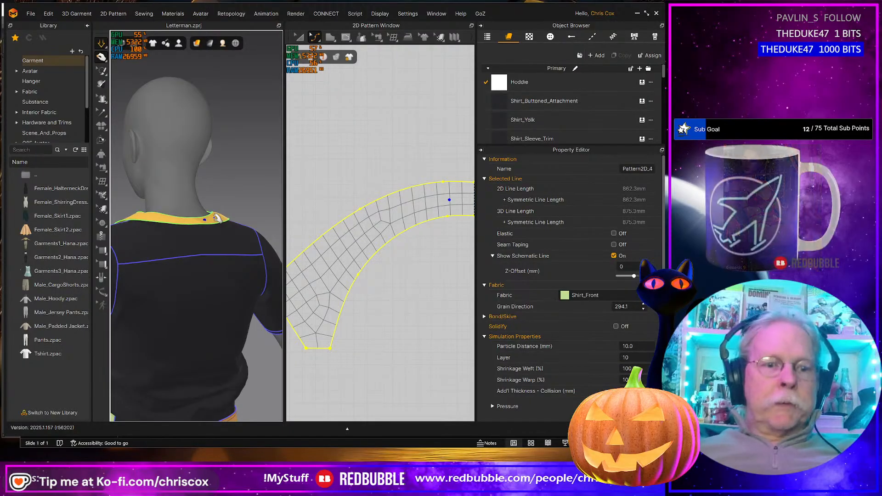
- Pull the simulated collar into place at the front of the neck and inspect how it lies from the front and side
right_drag(218, 219, 205, 247)
click(206, 240)
click(159, 236)
click(196, 252)
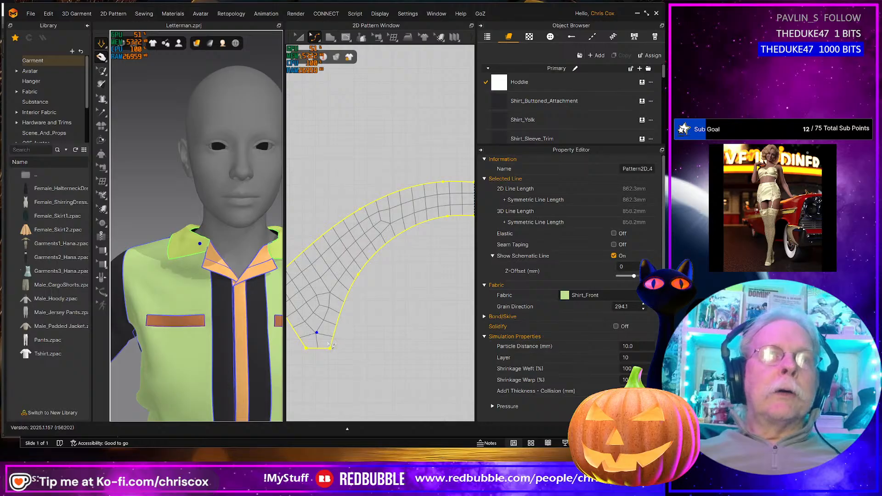
right_drag(193, 272, 134, 273)
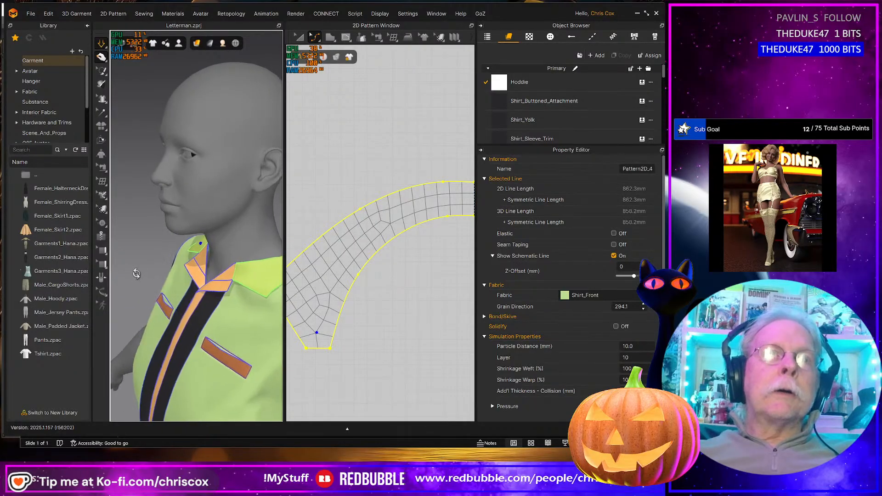
right_drag(297, 285, 352, 275)
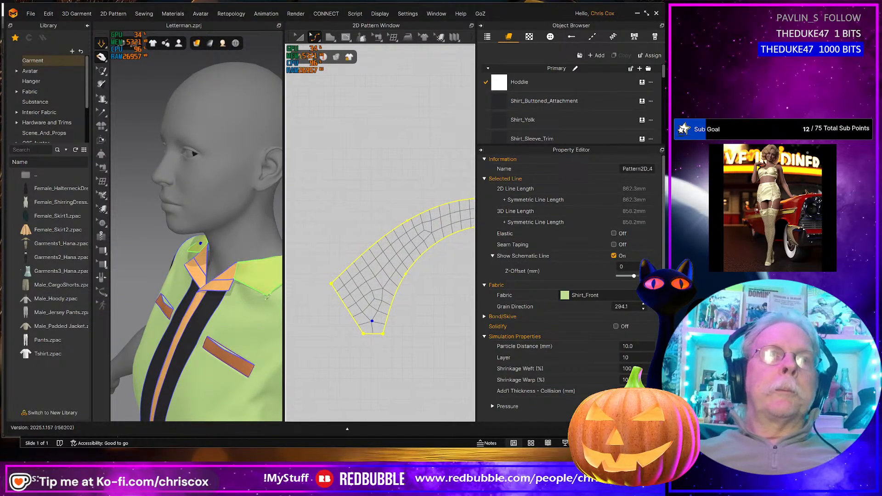
right_drag(229, 290, 268, 288)
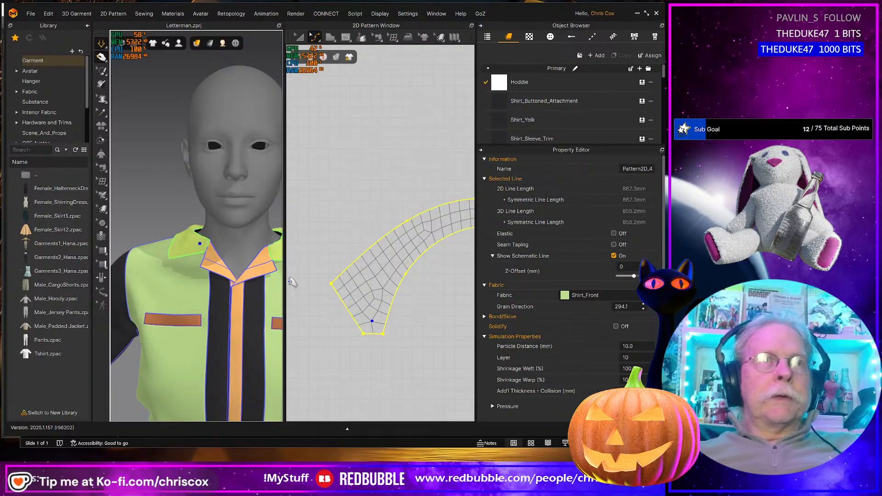
- Examine the length of the collar's short end edge and compare it with the edge it is sewn to
click(367, 342)
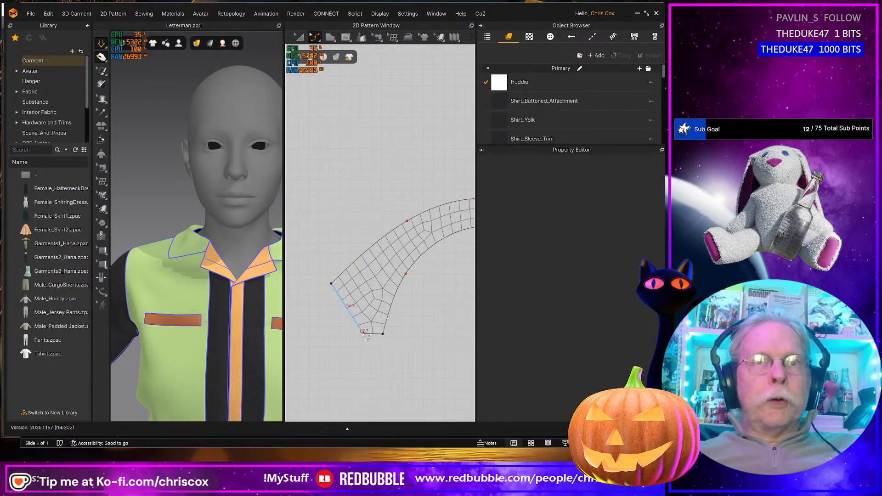
click(365, 336)
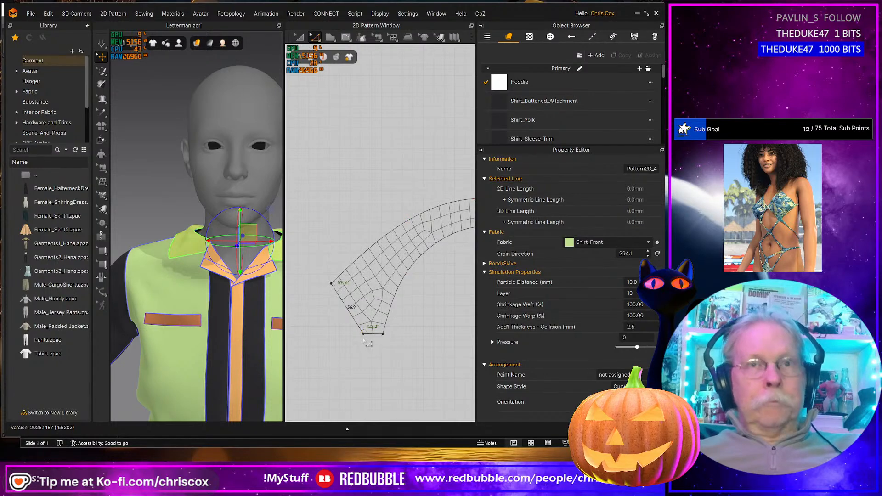
click(364, 335)
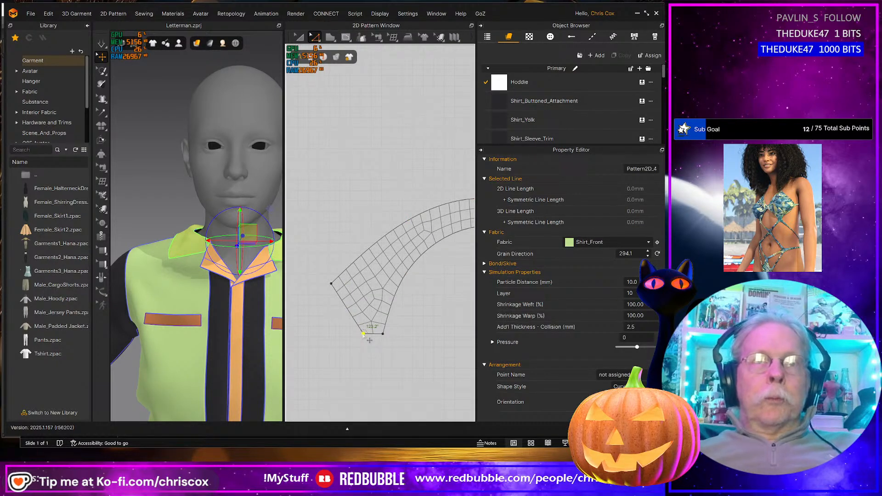
click(373, 336)
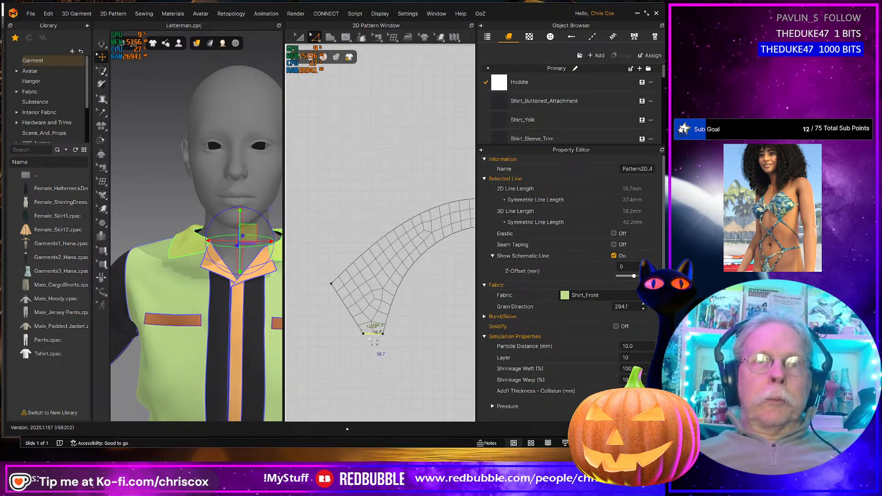
scroll(381, 345, down, 3)
middle_drag(381, 345, 282, 286)
middle_drag(396, 318, 534, 328)
key(b)
click(414, 293)
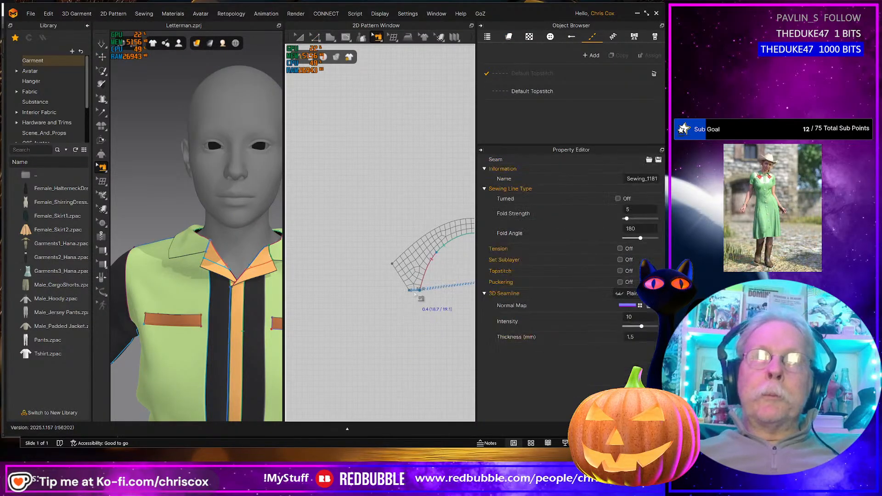
- Move the outer corner point of the collar's short end edge slightly downward in 2D, lengthening the collar tip
scroll(371, 312, up, 5)
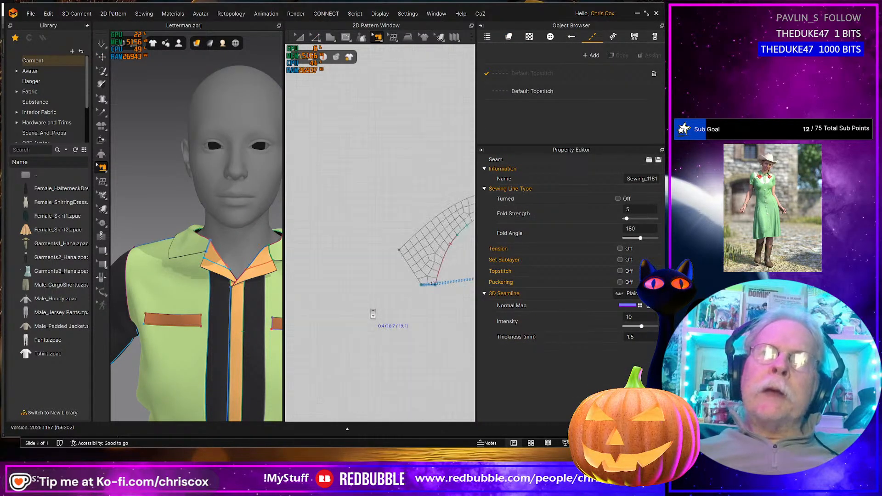
scroll(355, 327, up, 3)
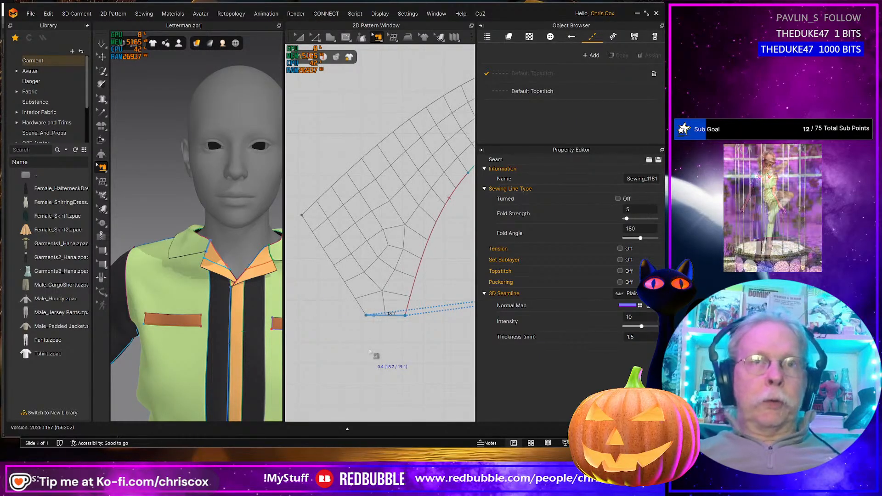
key(z)
drag(366, 315, 366, 324)
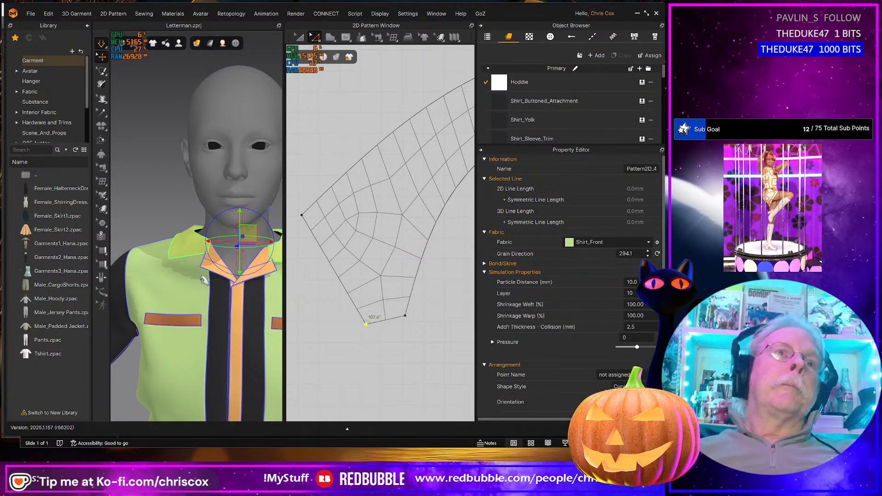
- Pull the collar tip and the neckline trim during simulation so the trim turns over and the collar lies on the shoulder
click(188, 251)
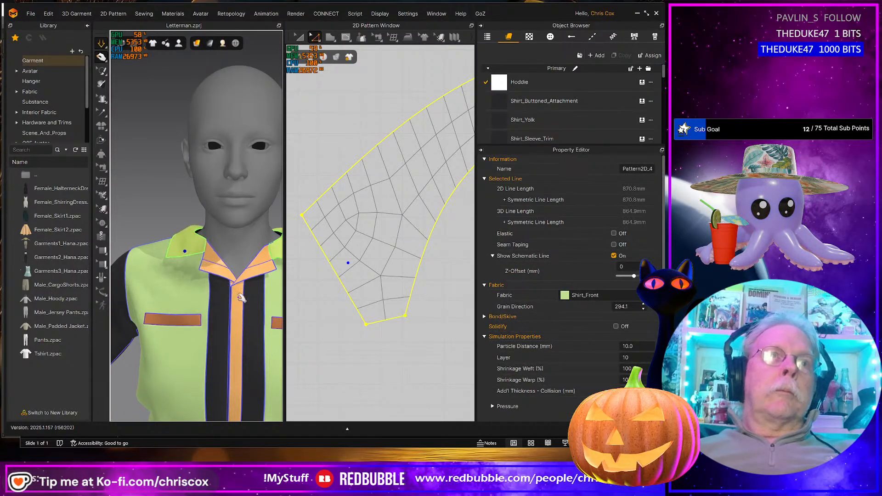
right_drag(185, 256, 258, 269)
click(156, 288)
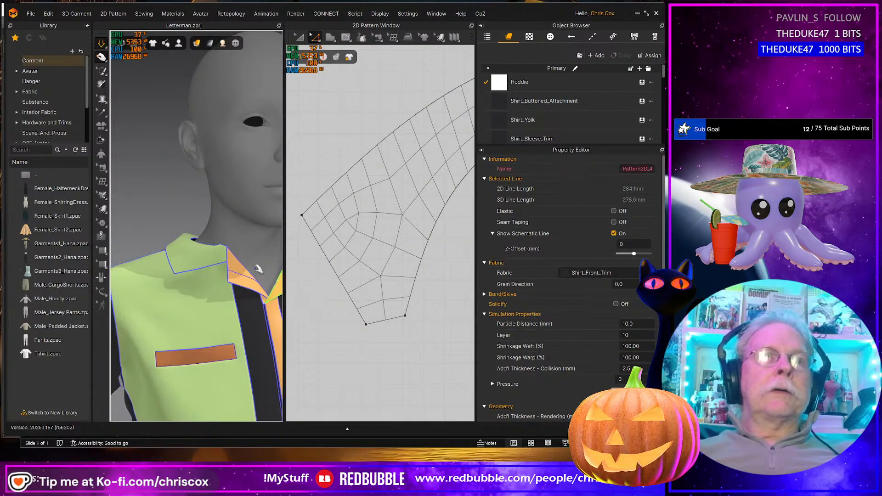
click(243, 284)
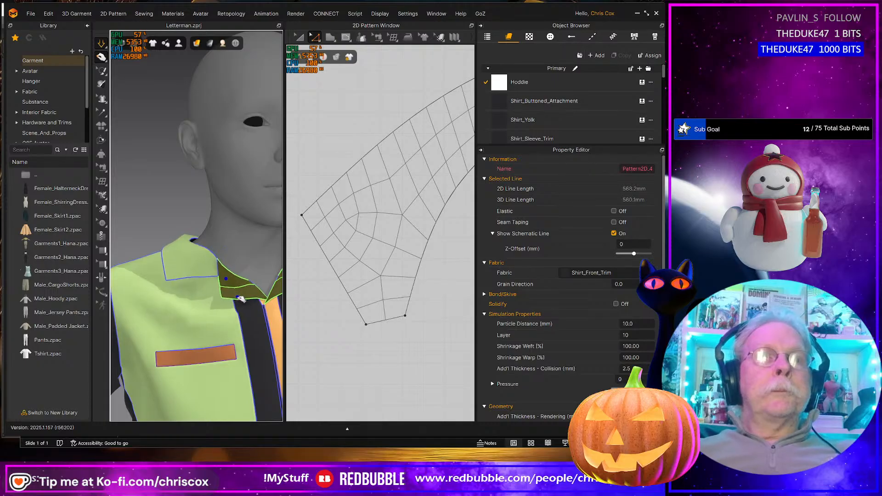
click(170, 268)
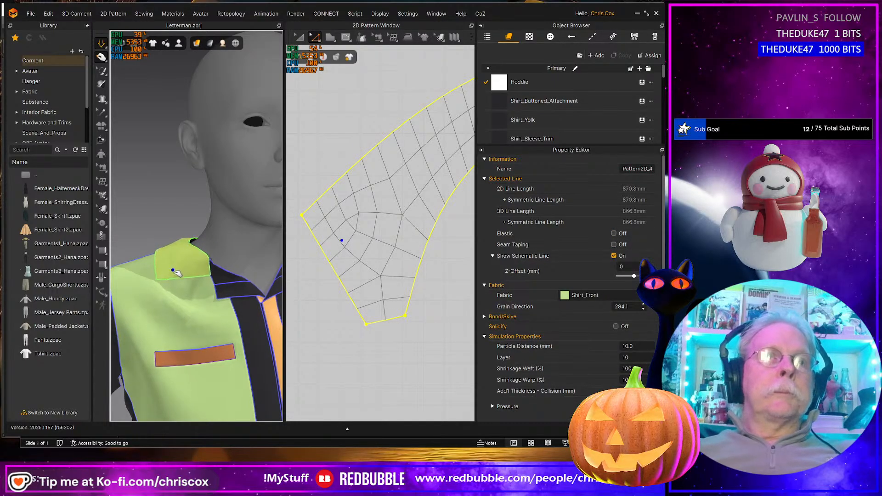
- Pull the shirt's front trim strips and the back of the collar into place while simulating, checking the drape from front and back
scroll(202, 276, down, 5)
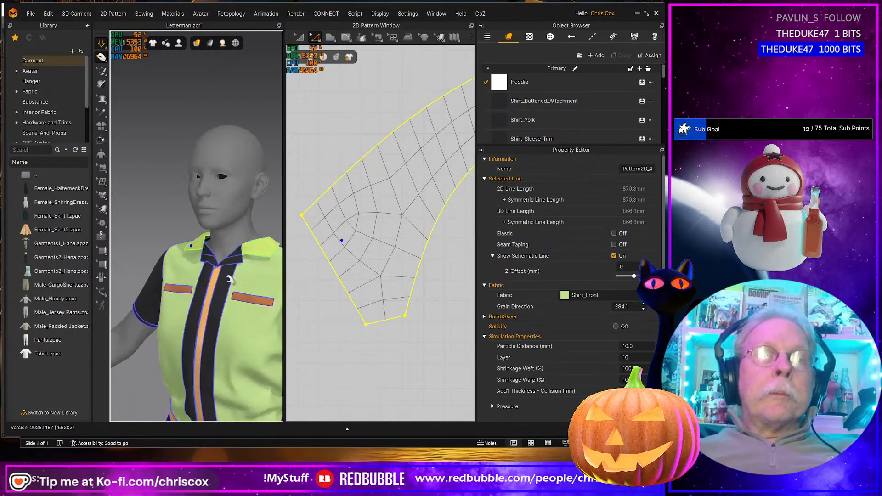
click(214, 352)
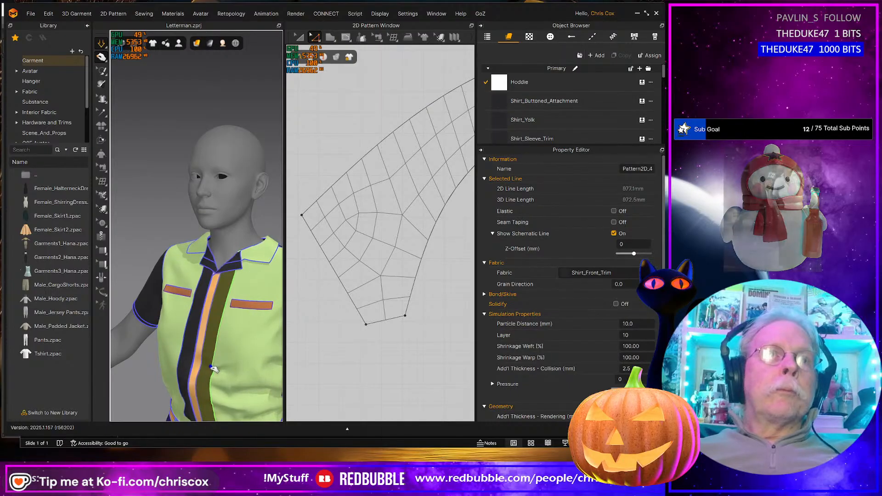
right_drag(240, 317, 217, 269)
click(223, 265)
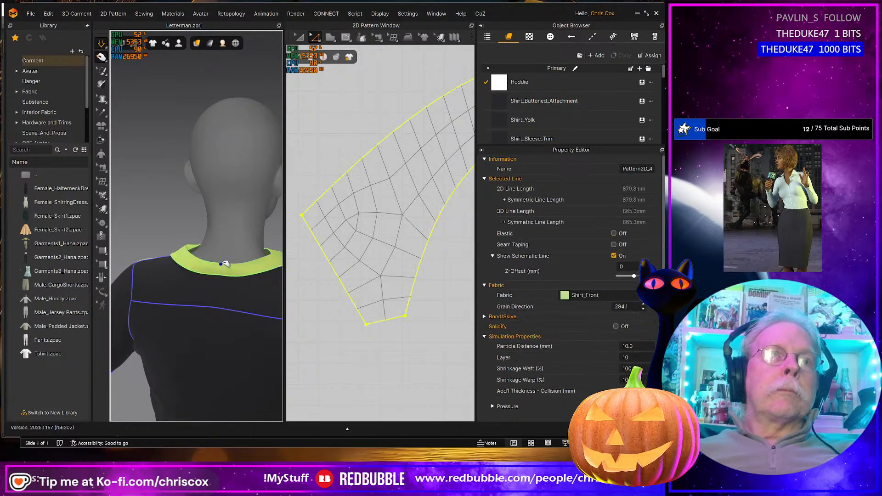
right_drag(249, 289, 203, 265)
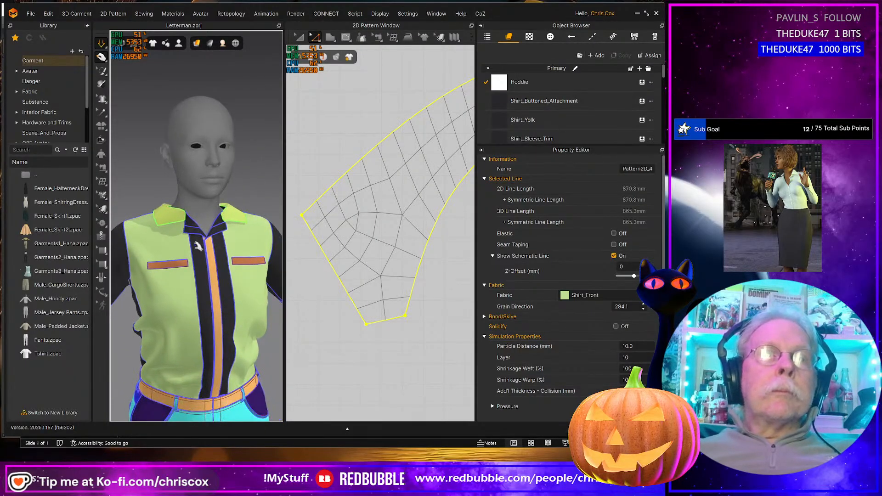
click(201, 262)
drag(200, 261, 196, 248)
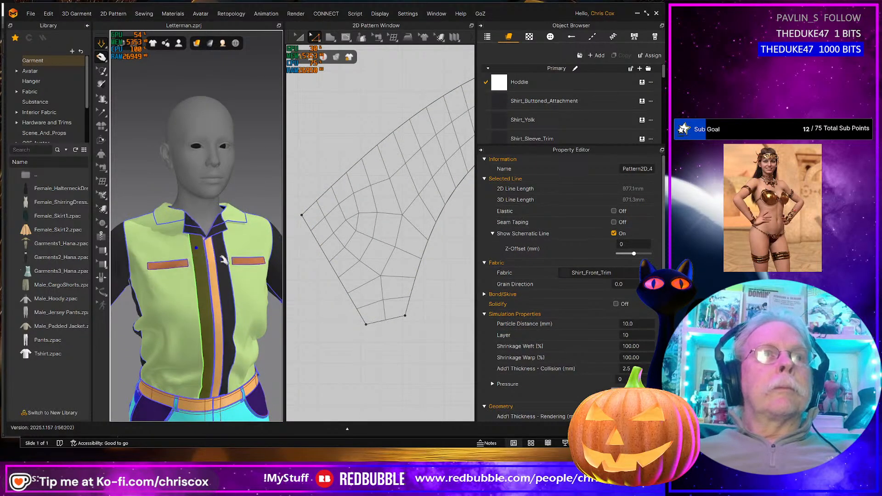
right_drag(226, 260, 216, 281)
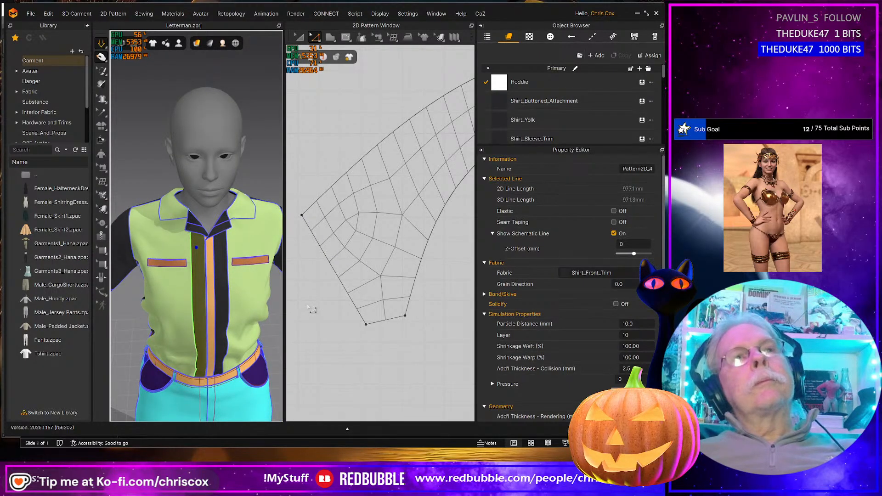
- Compare the lengths of the collar's end edges and inner curve with the neckline edges of the front panel and back yoke
scroll(375, 324, down, 5)
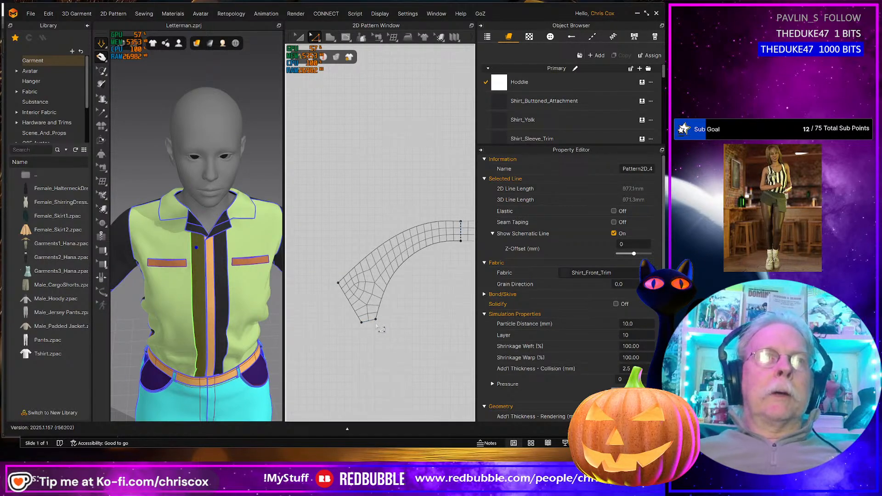
click(395, 340)
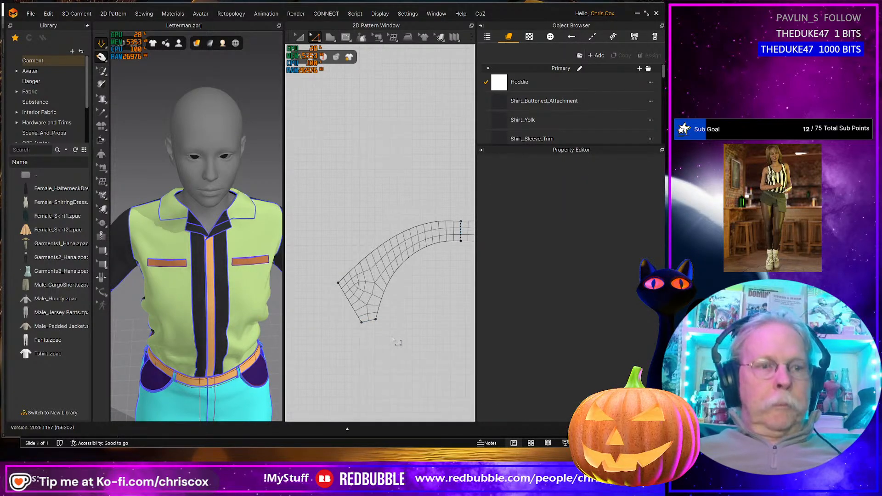
drag(315, 278, 317, 279)
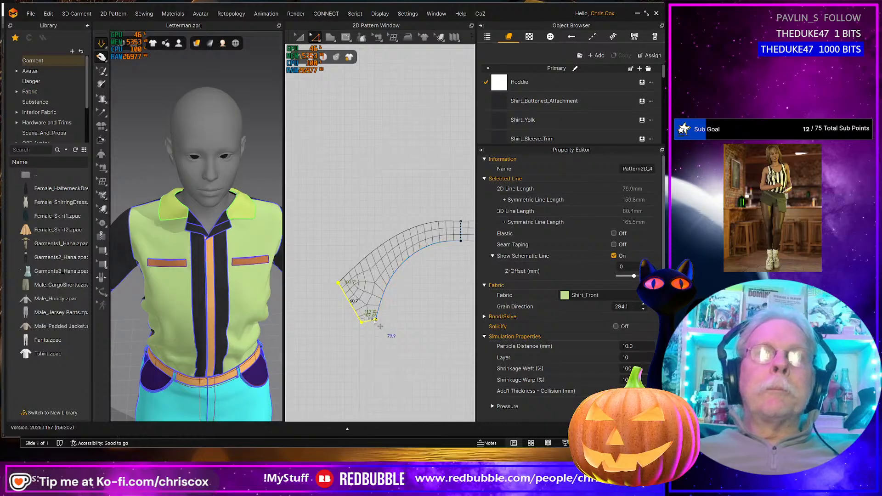
click(387, 313)
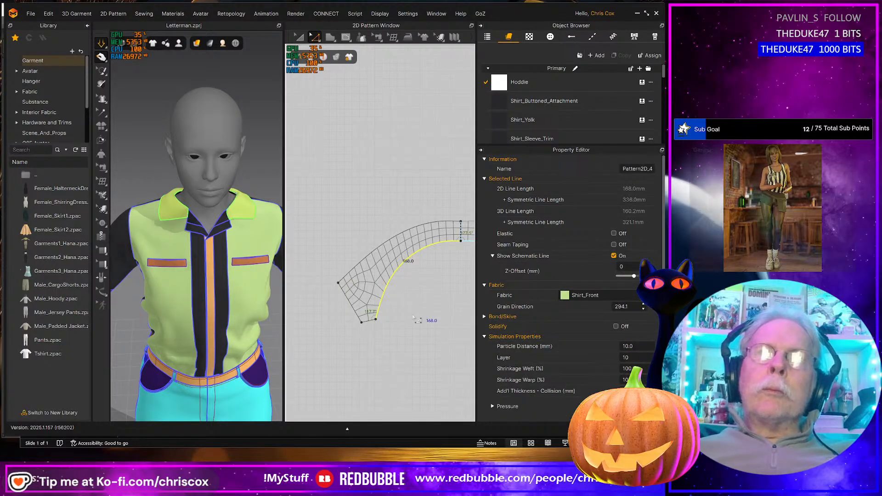
click(328, 288)
scroll(353, 271, down, 5)
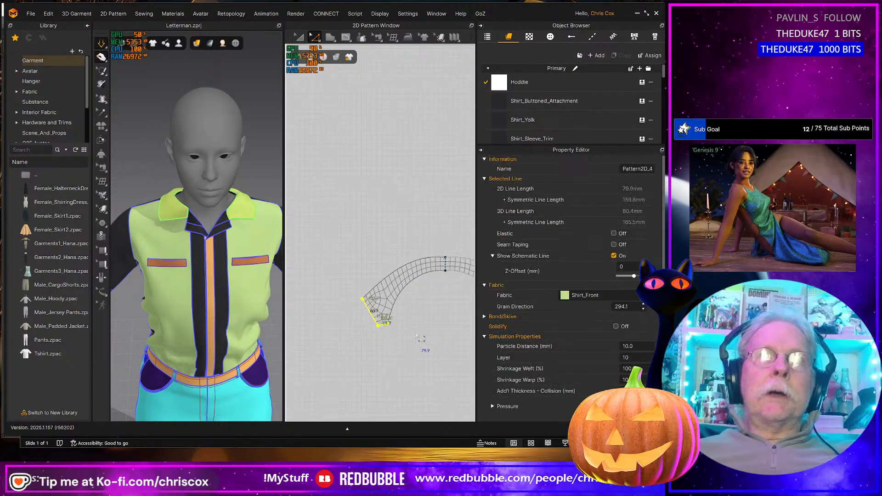
middle_drag(410, 265, 358, 297)
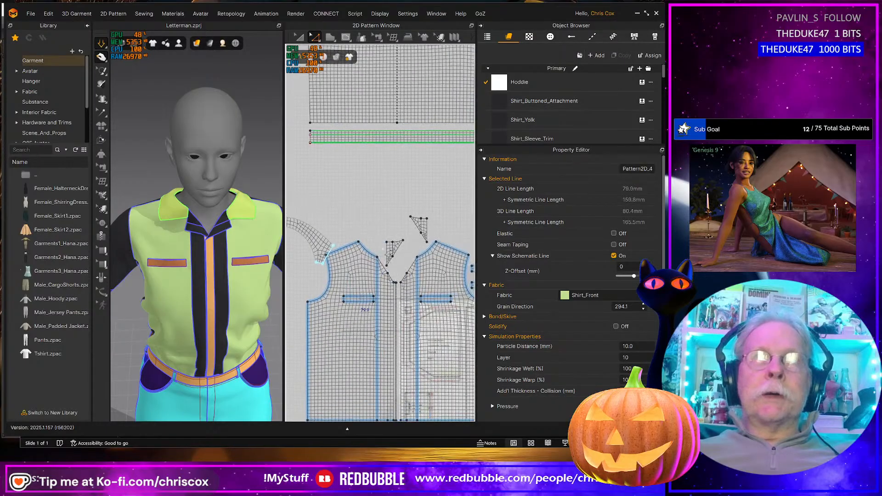
click(367, 251)
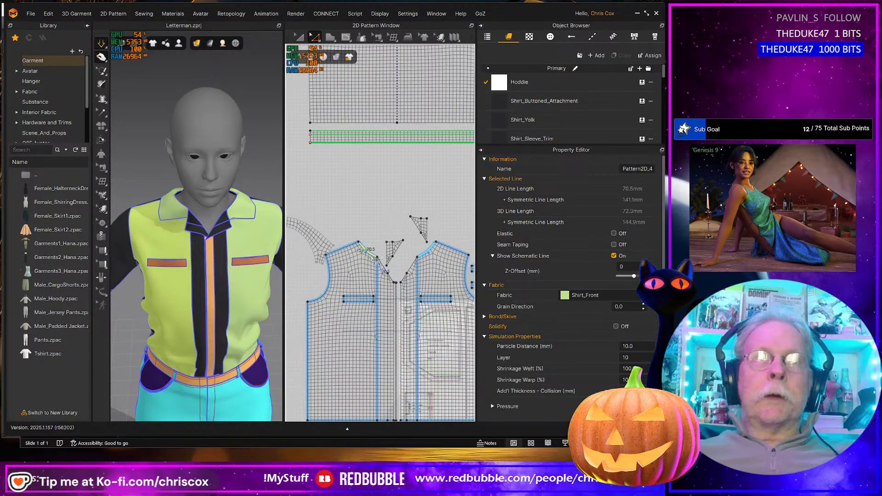
middle_drag(383, 256, 264, 259)
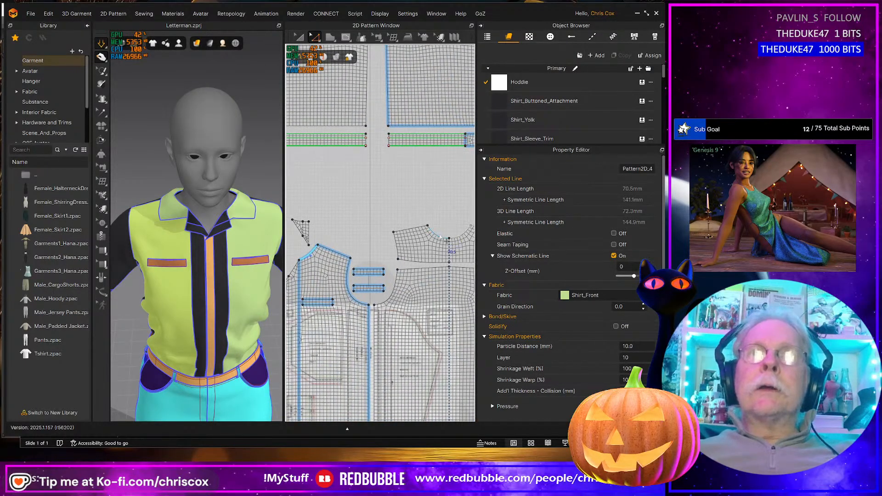
click(445, 237)
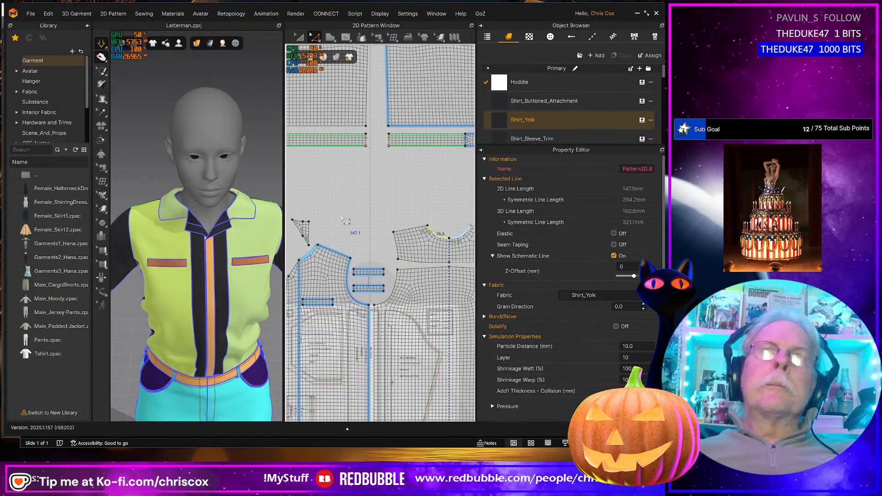
middle_drag(345, 222, 469, 203)
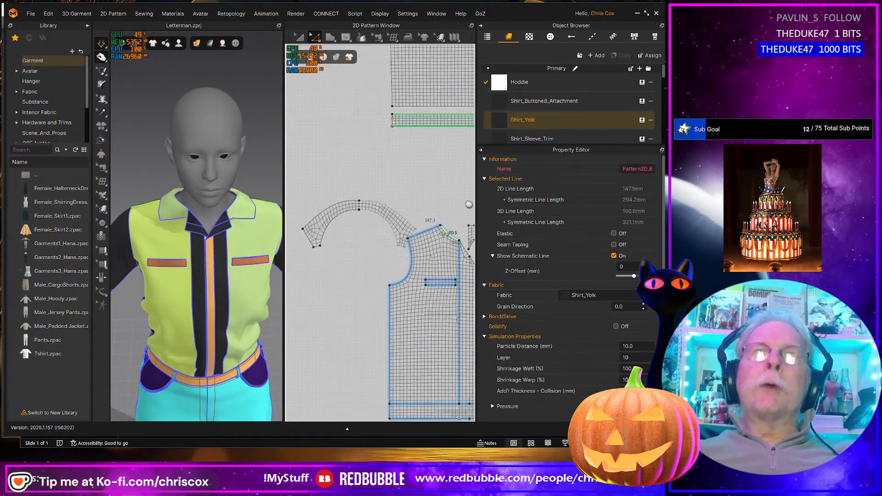
- Select the collar's short end edges in 2D and move them upward by about 29 mm
drag(468, 204, 518, 202)
scroll(385, 268, down, 4)
scroll(385, 267, up, 5)
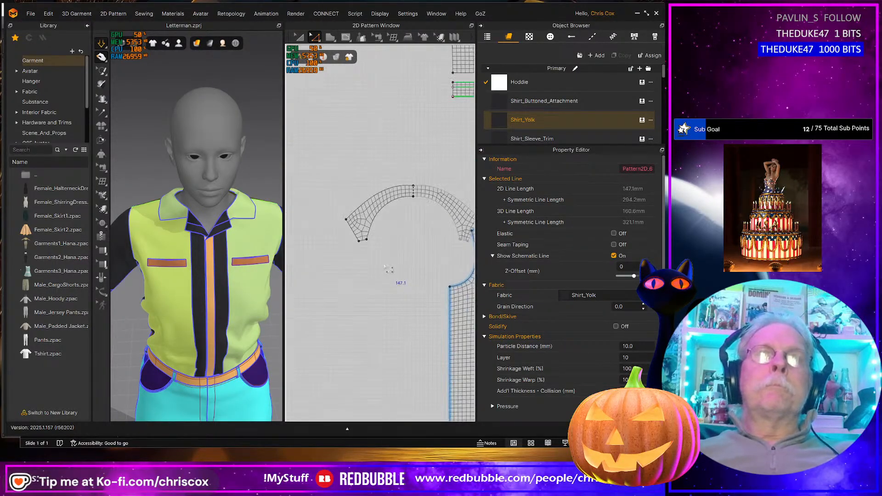
scroll(385, 267, up, 3)
middle_drag(385, 267, 420, 321)
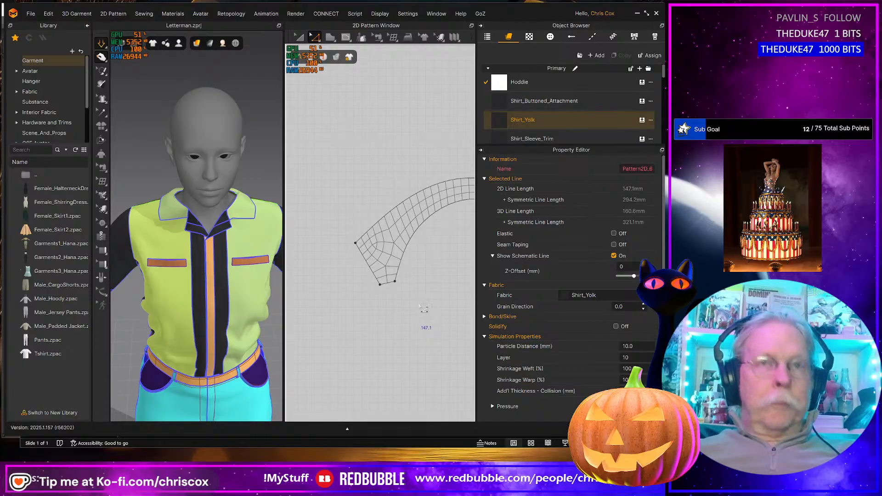
drag(404, 297, 328, 217)
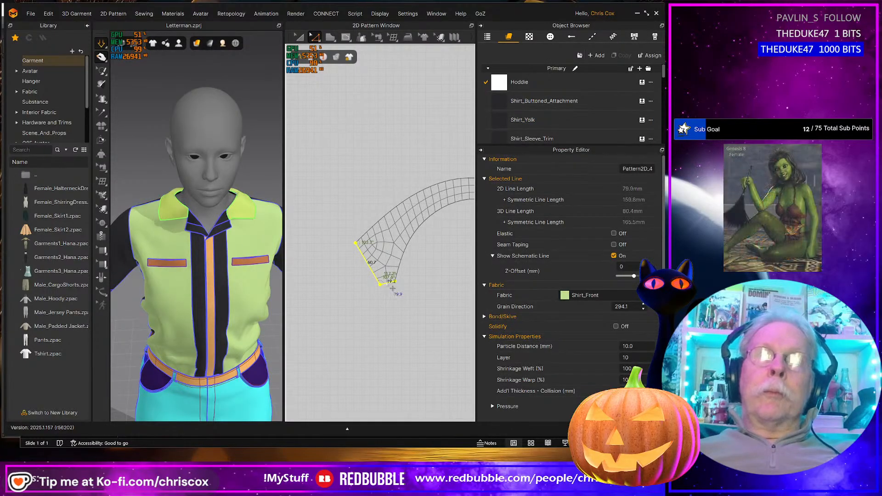
drag(393, 288, 386, 266)
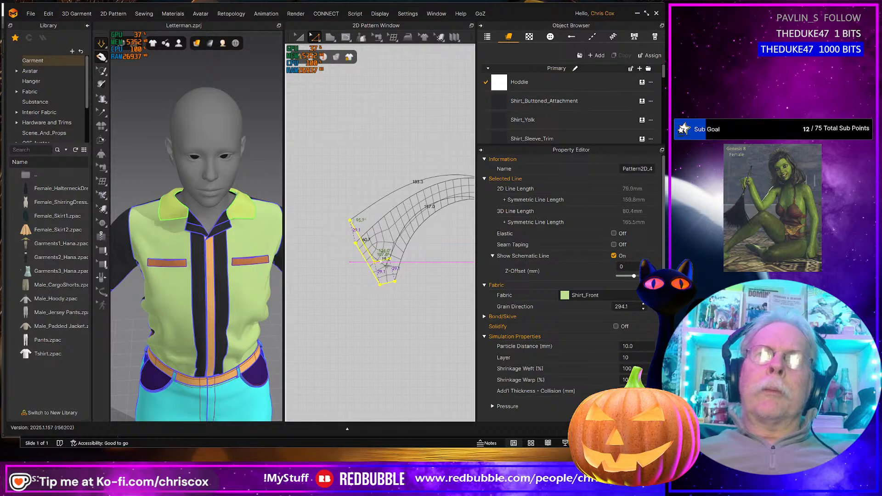
- Shift the outer and inner curve points beside the collar's center line slightly down and toward the end to smooth both curves
middle_drag(433, 251, 395, 323)
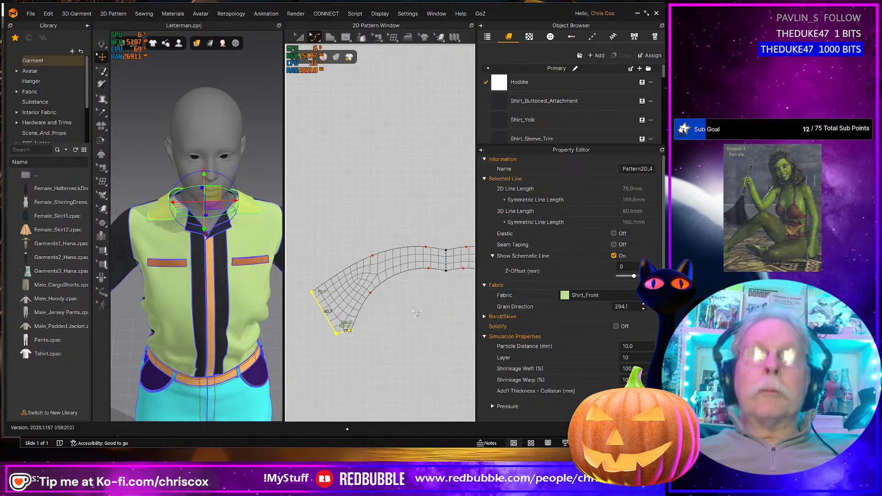
drag(412, 309, 437, 284)
key(Down)
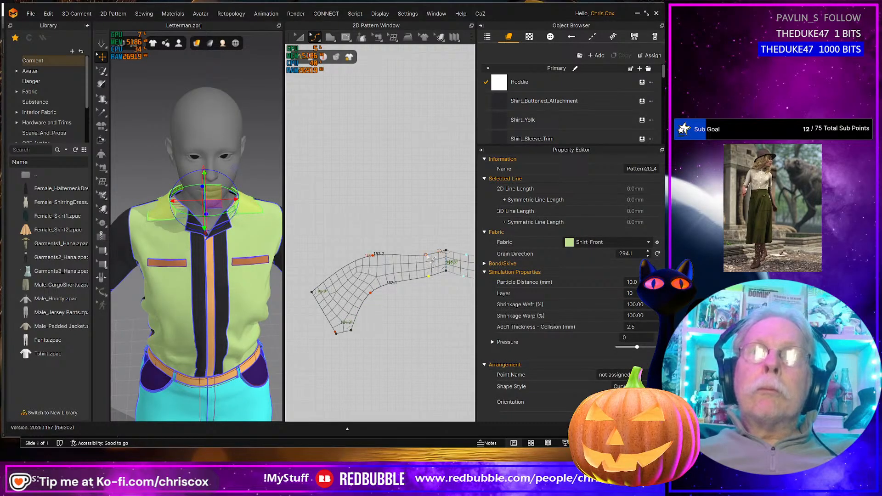
drag(432, 260, 430, 256)
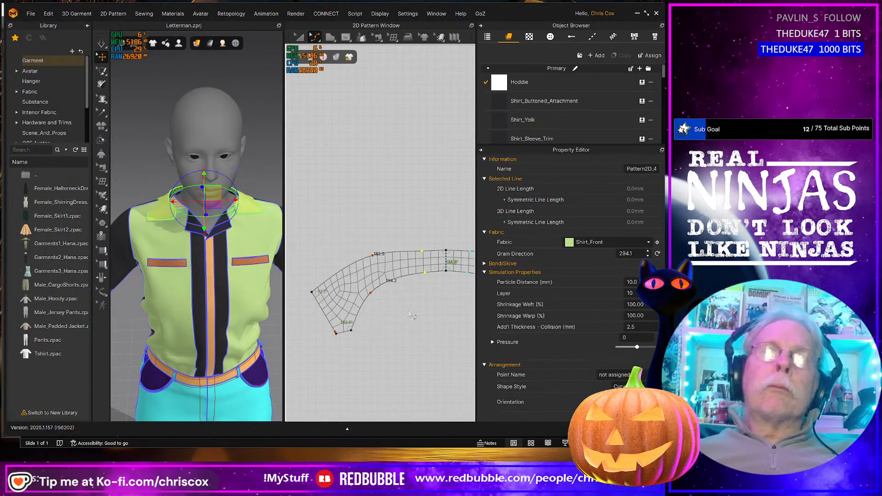
- Move the inner curve point nearest the collar's end toward the center and flatten the outer curve with its matching point
click(408, 312)
click(372, 255)
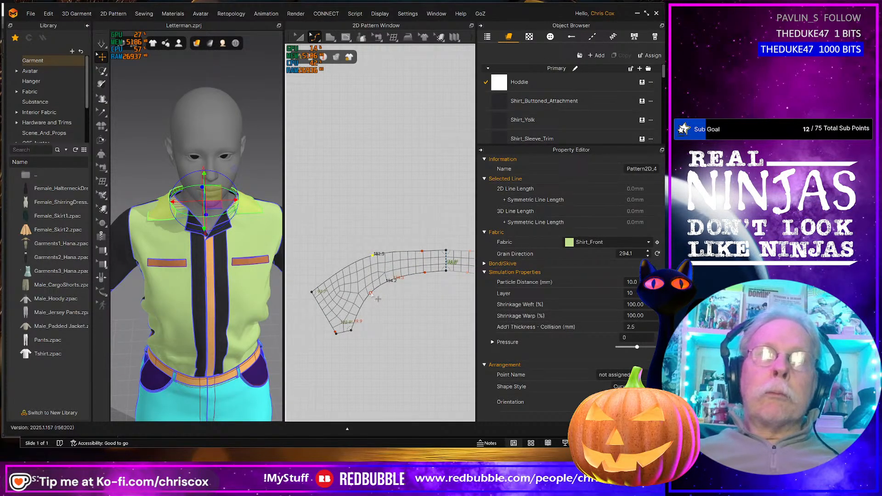
drag(374, 295, 384, 297)
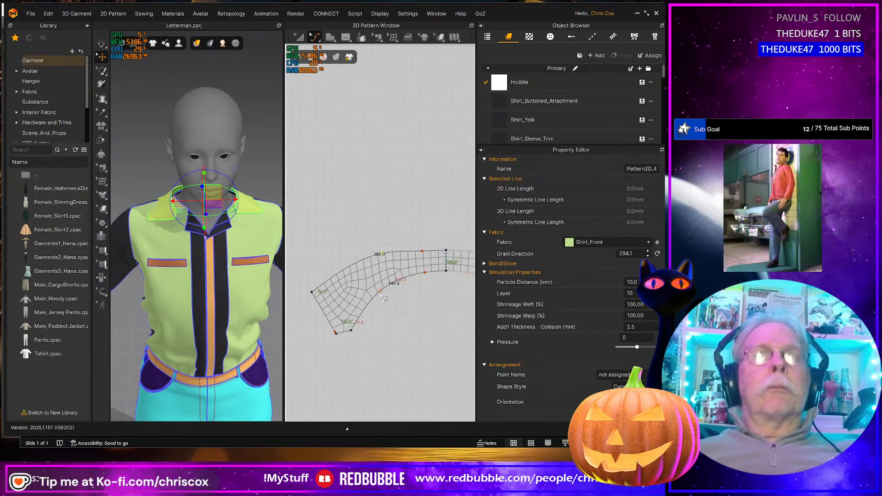
click(352, 224)
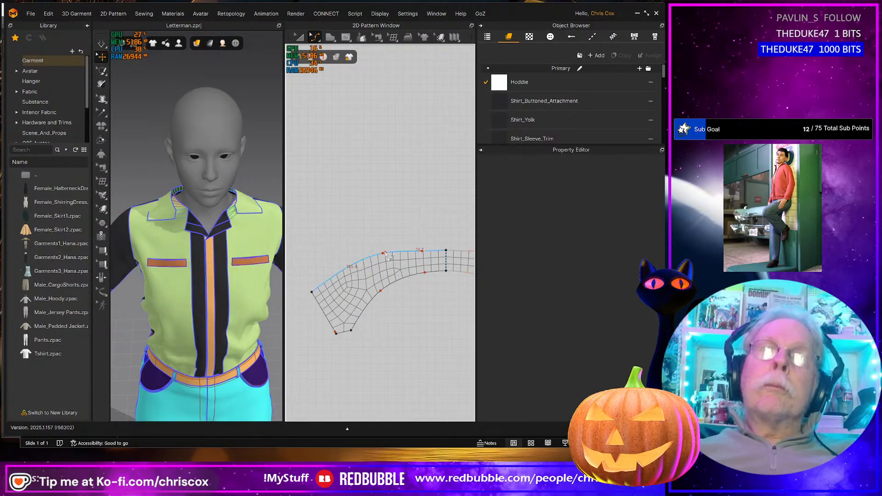
click(389, 258)
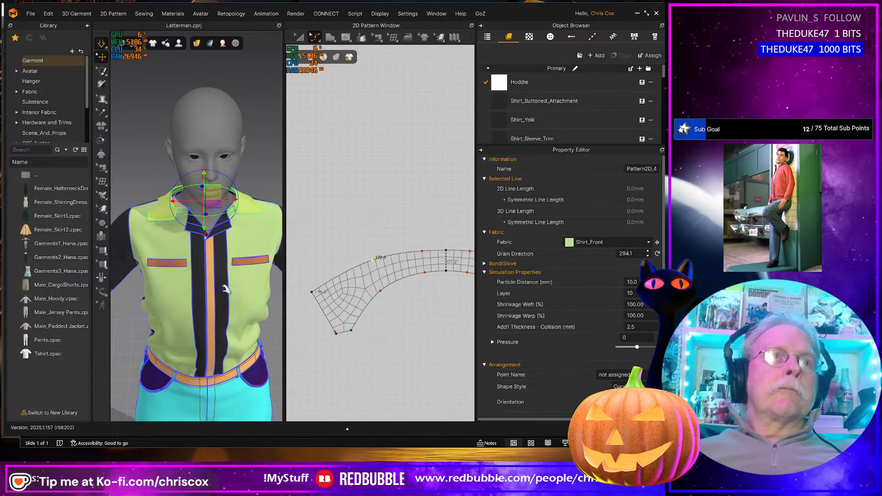
- Simulate the reshaped collar, check its drape from the side and front, and pull the collar tip into place
key(q)
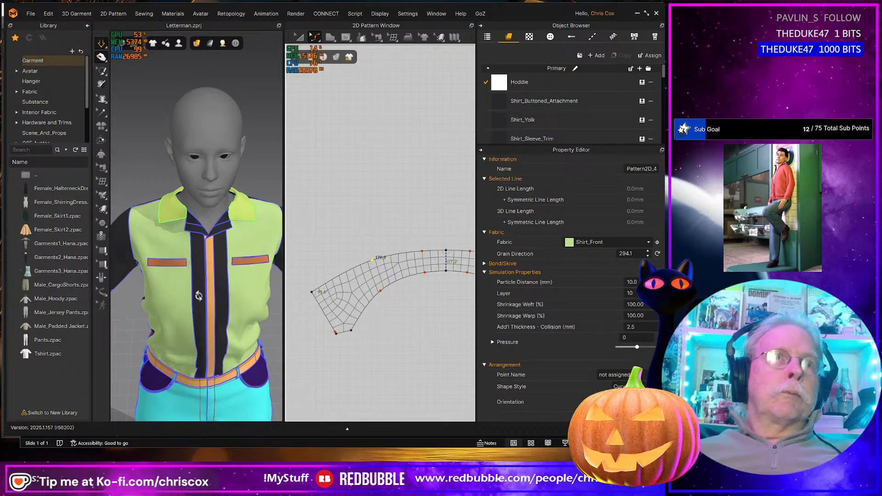
right_drag(198, 296, 93, 280)
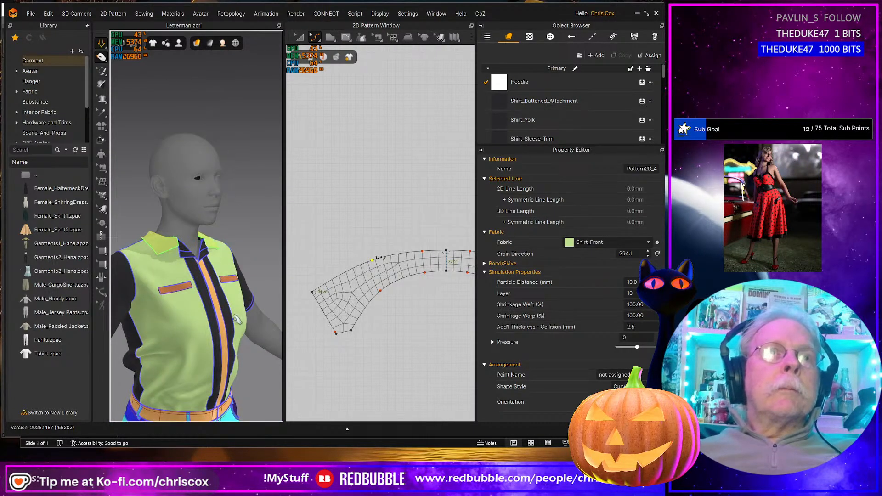
right_drag(237, 320, 186, 363)
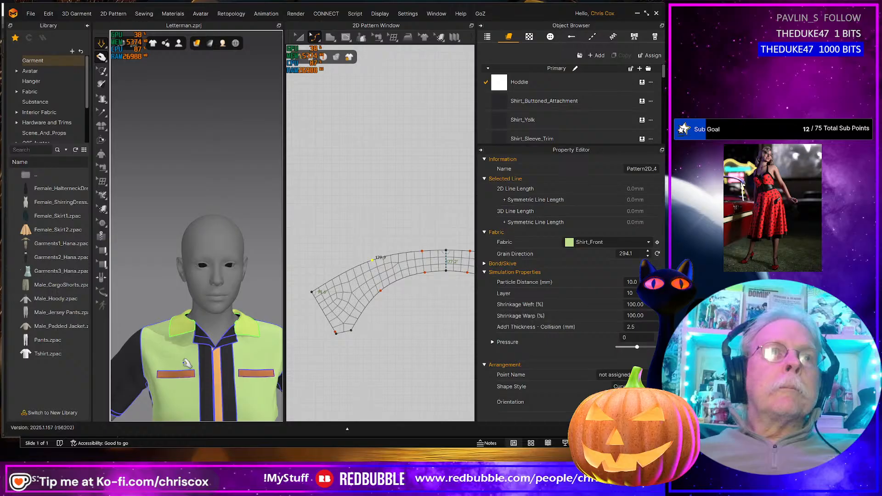
click(191, 330)
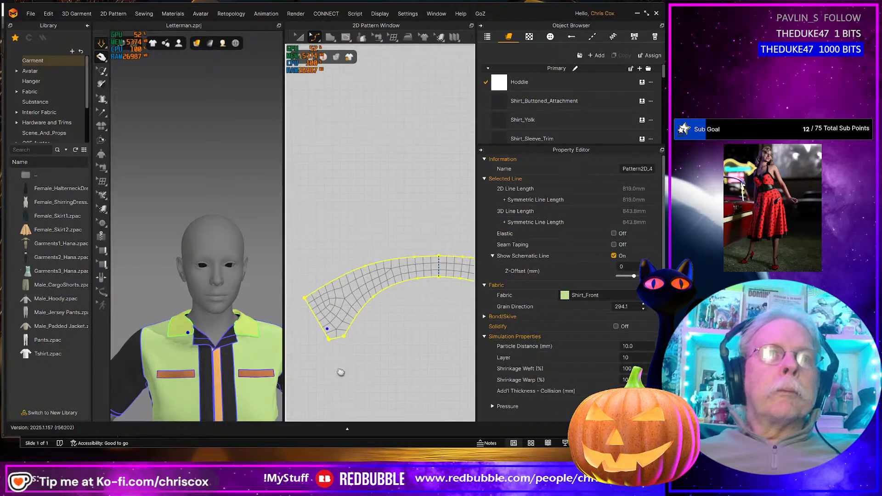
- Move the inner curve point near the collar's end until the inner curve is about 147.2 mm long
right_drag(340, 372, 328, 376)
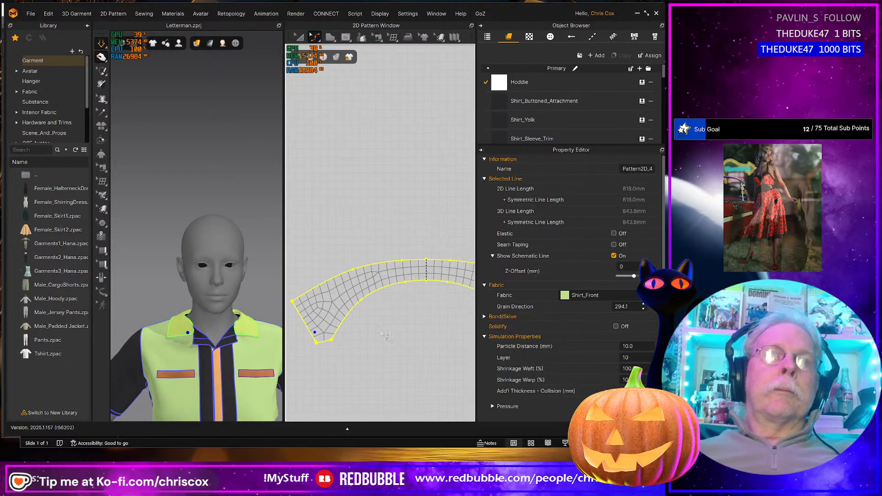
click(364, 303)
click(364, 302)
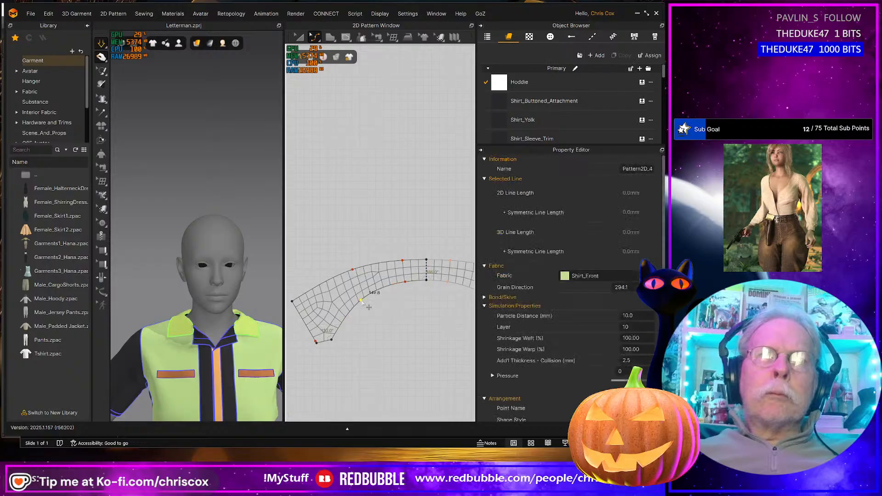
drag(371, 308, 372, 309)
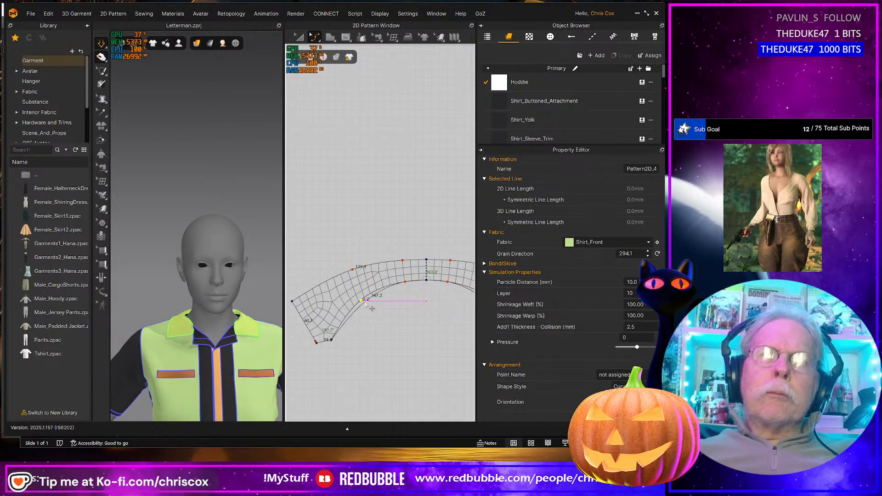
- Pull both collar tips and the front neckline trim into place while the garment simulates
click(223, 336)
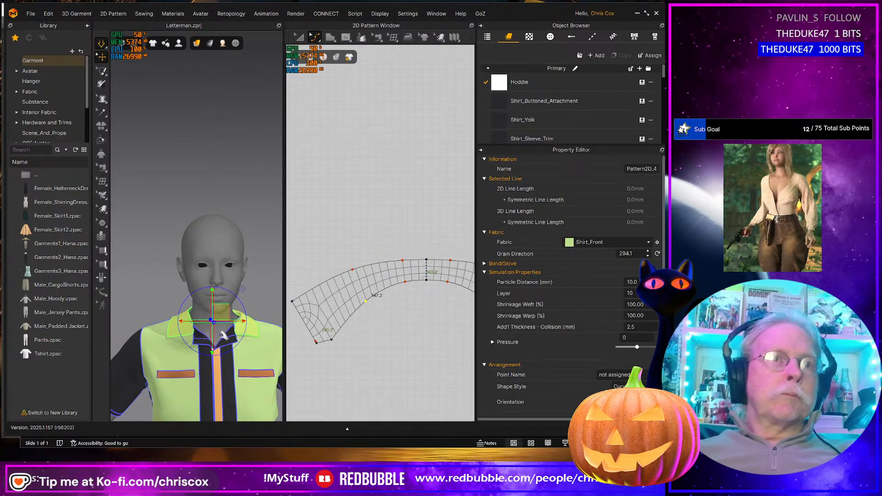
key(z)
click(186, 339)
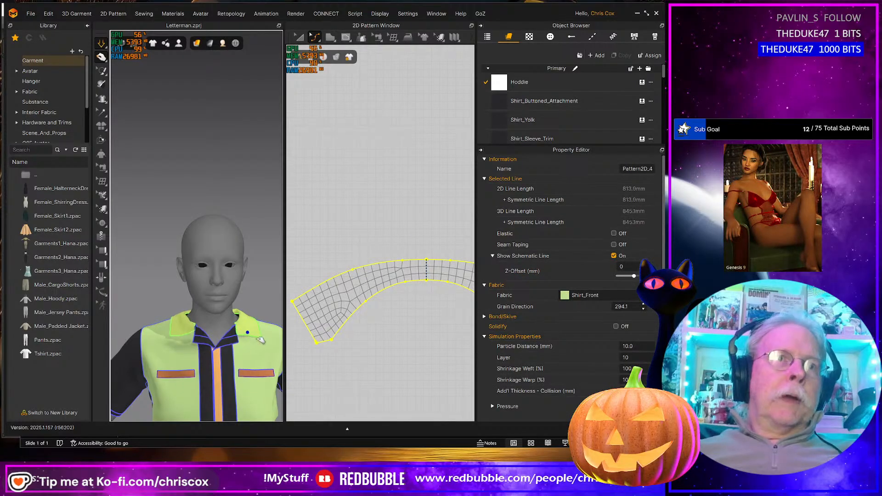
click(231, 337)
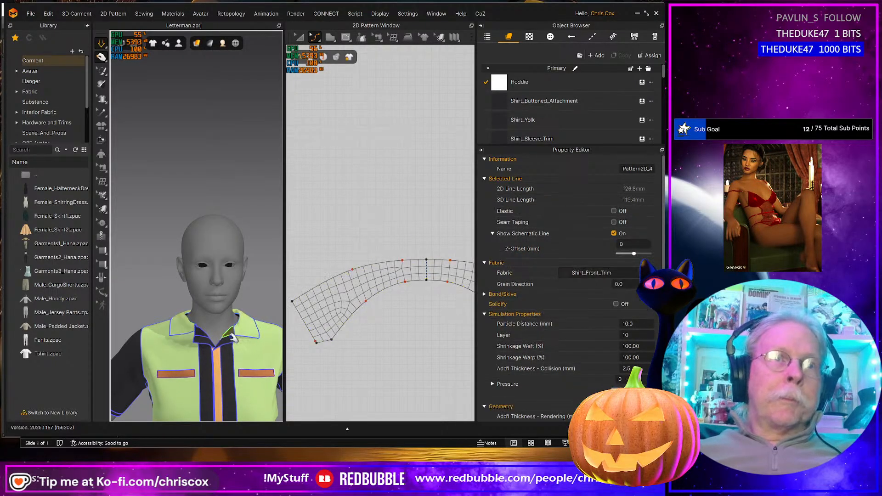
- Widen the 3D window and pull the neckline trim corner and the adjoining collar side until they lie smoothly
scroll(247, 346, up, 5)
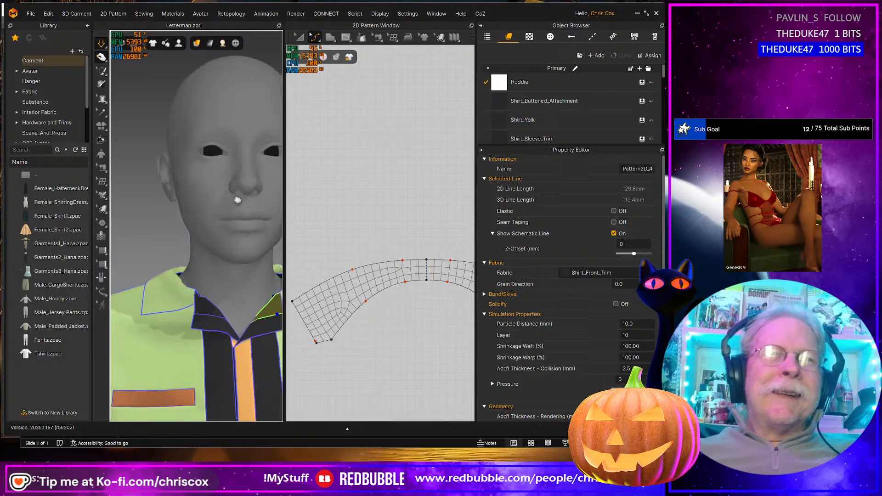
drag(285, 237, 361, 242)
right_drag(265, 248, 284, 288)
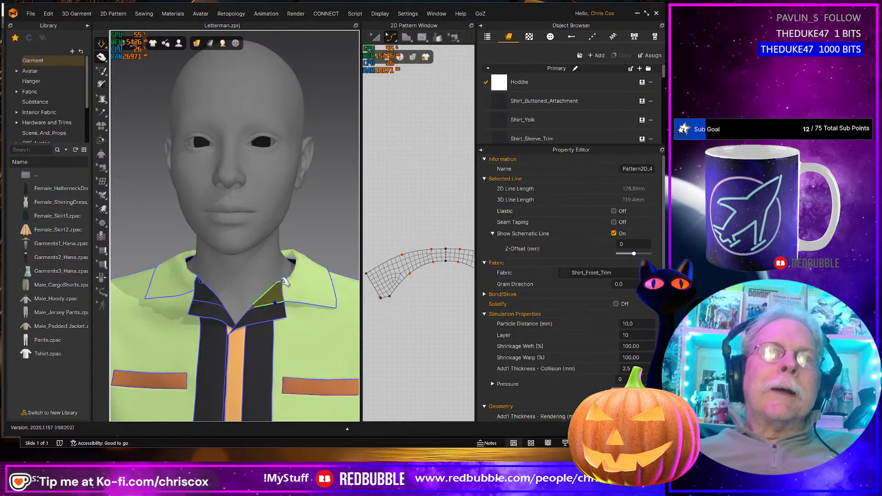
mouse_move(282, 280)
mouse_down()
mouse_move(316, 265)
mouse_move(343, 271)
mouse_move(300, 278)
mouse_up()
mouse_move(299, 279)
right_down()
mouse_move(269, 287)
mouse_move(326, 285)
mouse_move(301, 275)
mouse_move(298, 284)
right_up()
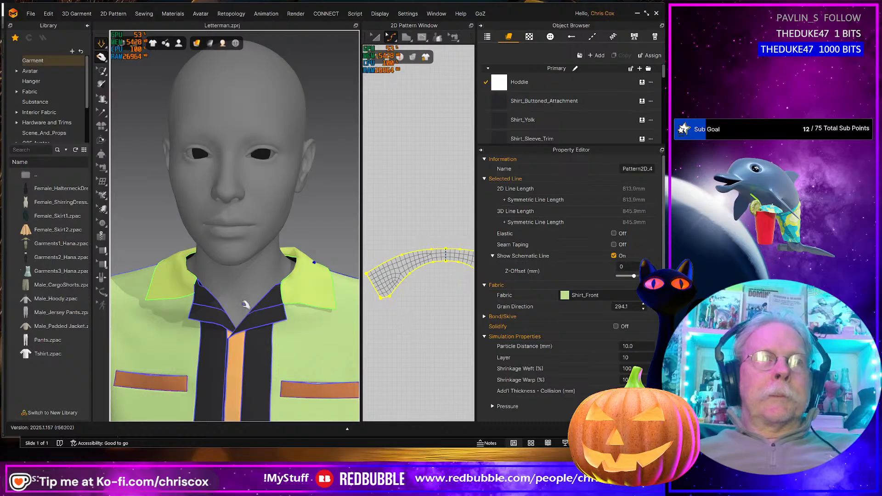
- Move the collar pattern upward in 2D, clear of the shirt's front panel
scroll(384, 320, down, 2)
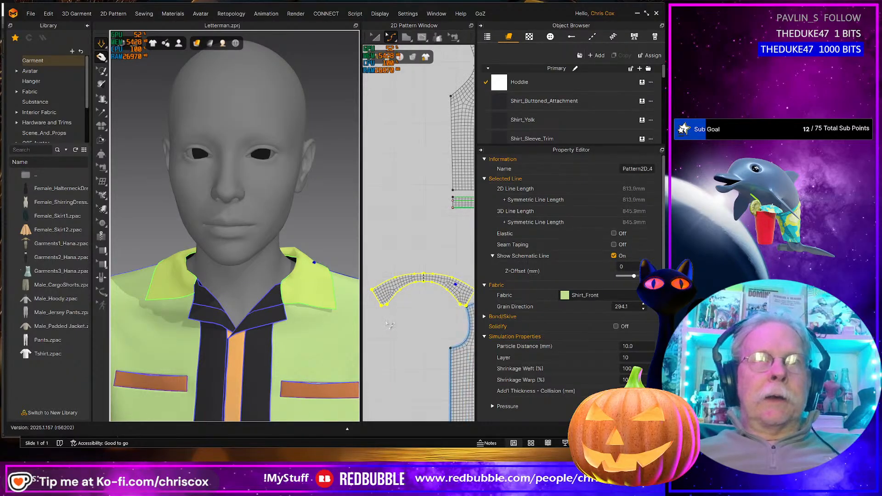
middle_drag(375, 317, 360, 307)
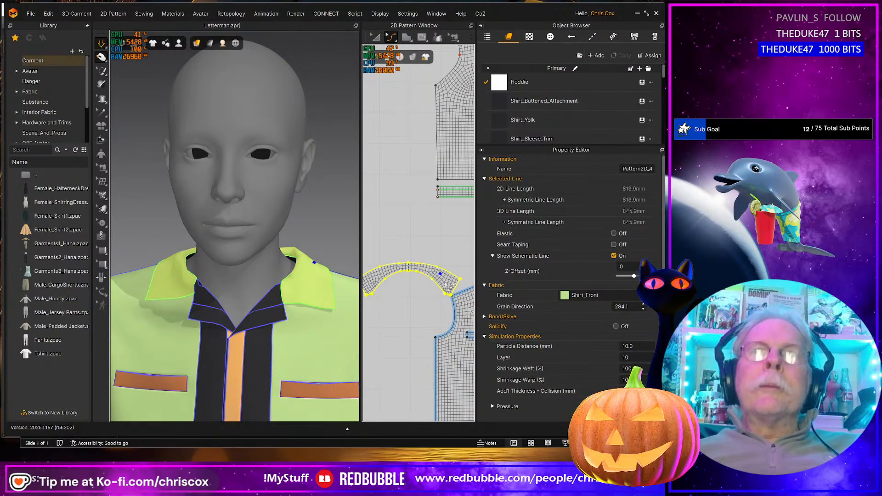
key(a)
drag(449, 272, 469, 226)
scroll(469, 226, down, 2)
middle_drag(469, 226, 371, 229)
scroll(401, 278, up, 4)
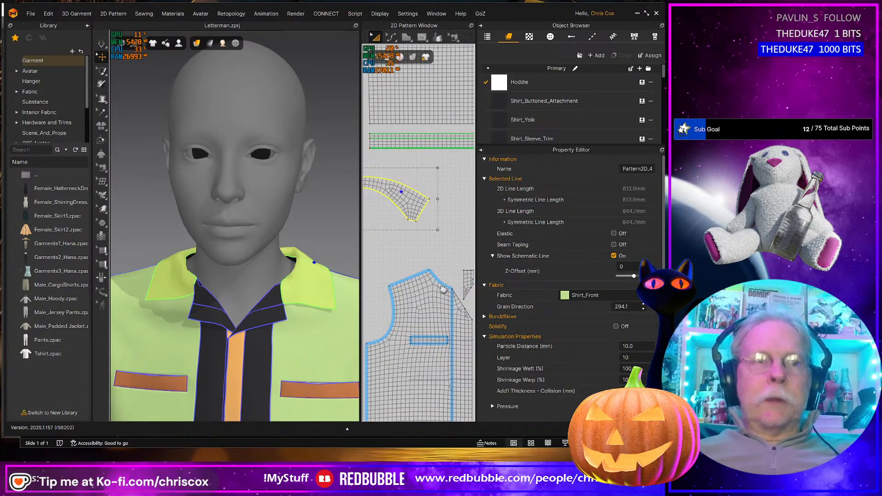
- Select the back yoke's neckline edge together with the front panel's neckline edge to read their combined length
scroll(443, 290, down, 3)
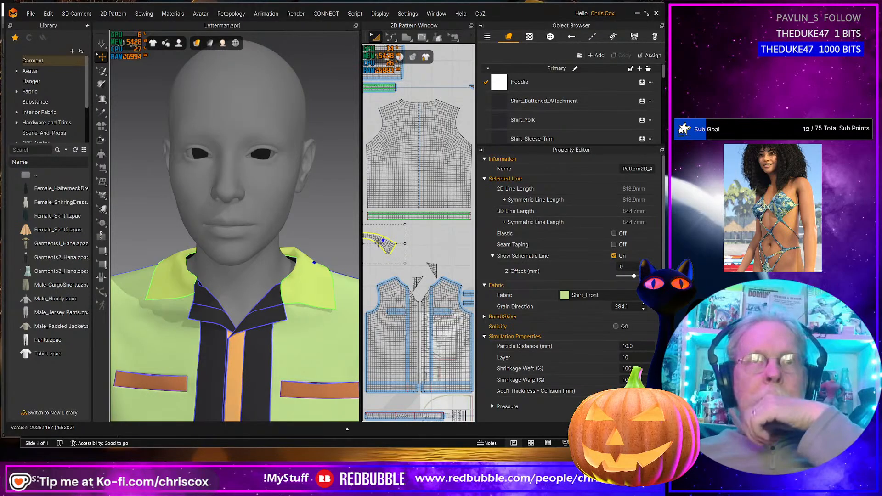
scroll(404, 315, up, 4)
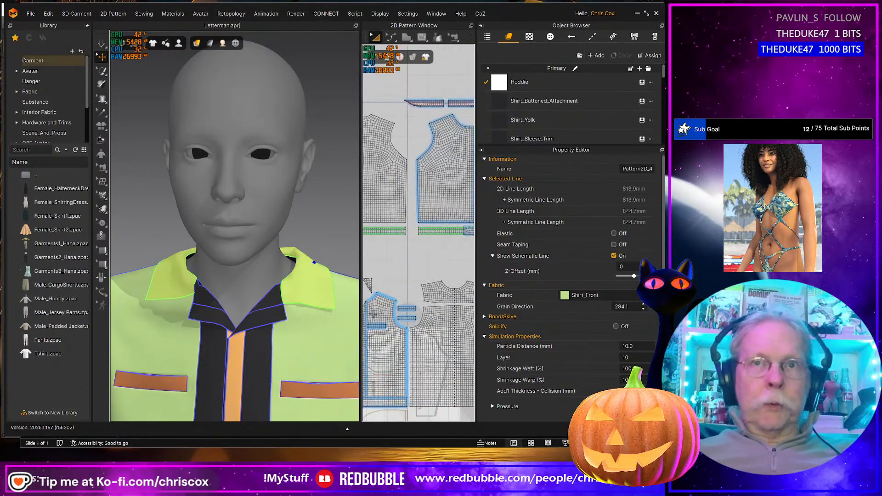
key(z)
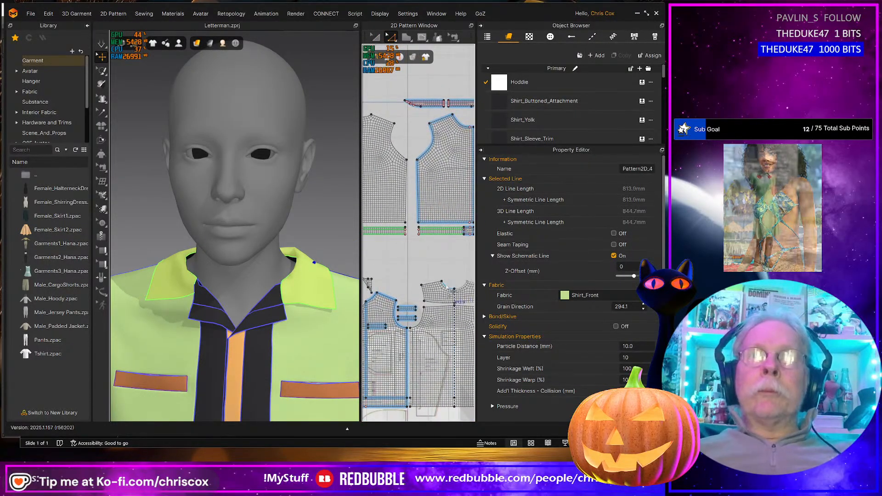
click(446, 287)
middle_drag(400, 308, 459, 299)
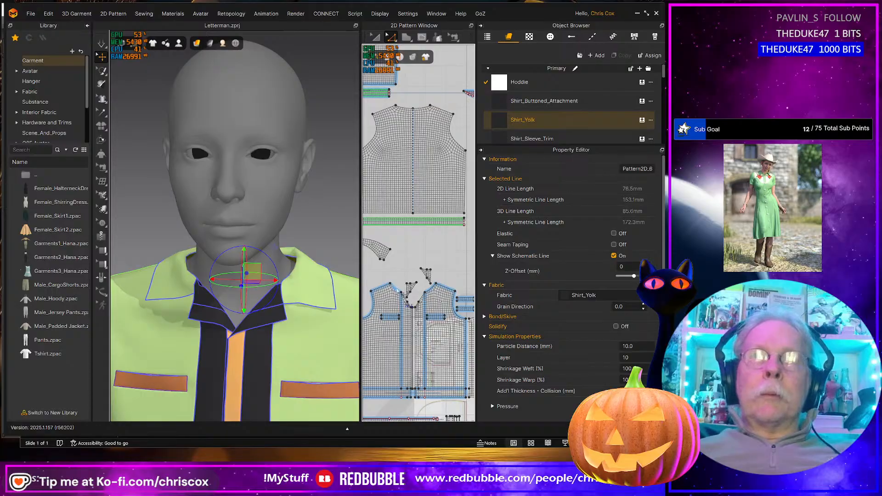
shift+click(397, 291)
middle_drag(406, 266, 429, 268)
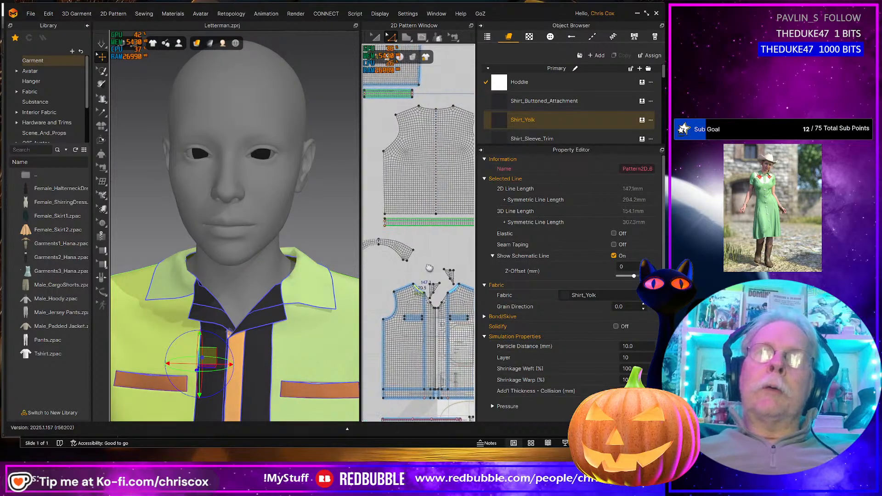
- Create a rectangle pattern 147.1 mm wide and 5 mm high above the shirt's front panel
scroll(430, 268, up, 3)
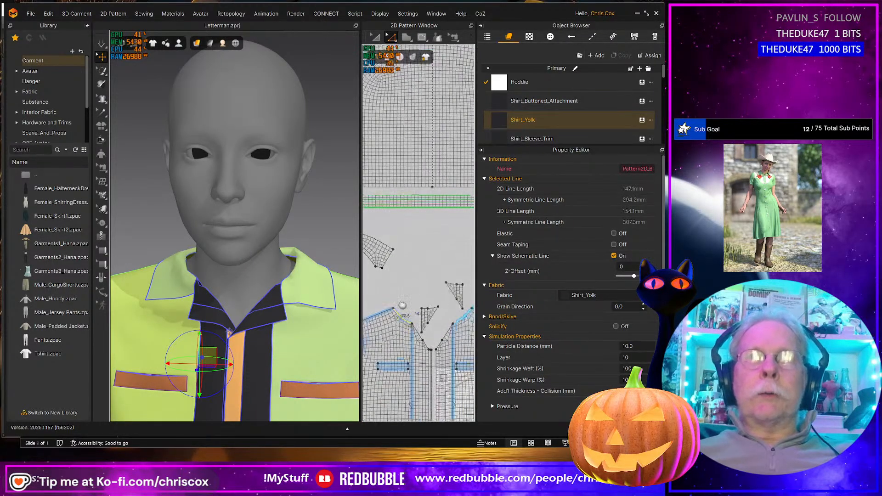
middle_drag(402, 305, 348, 333)
click(389, 284)
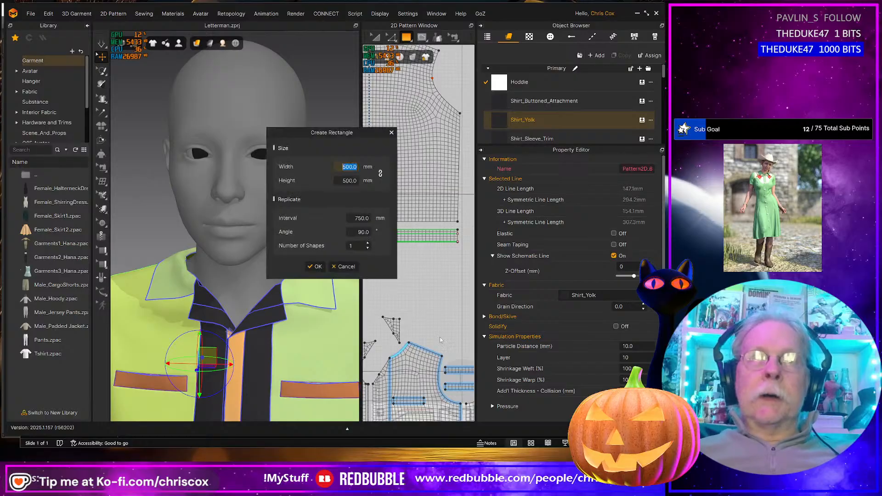
text(147.1)
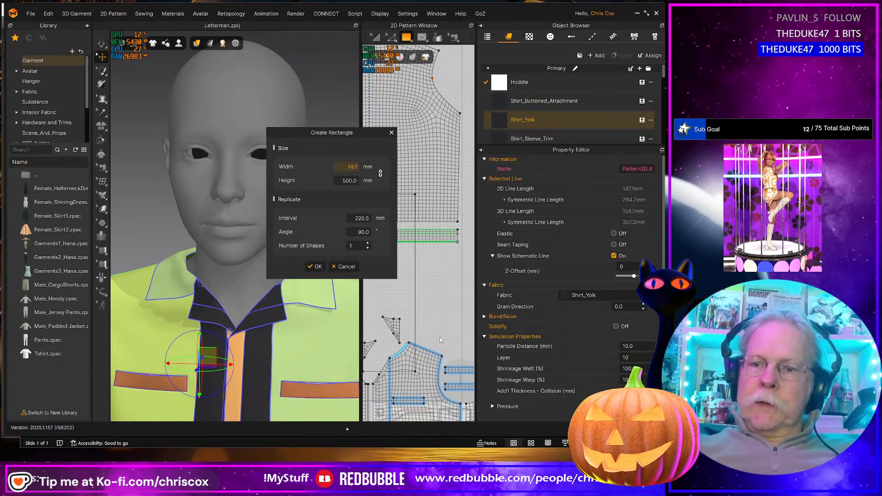
double_click(344, 181)
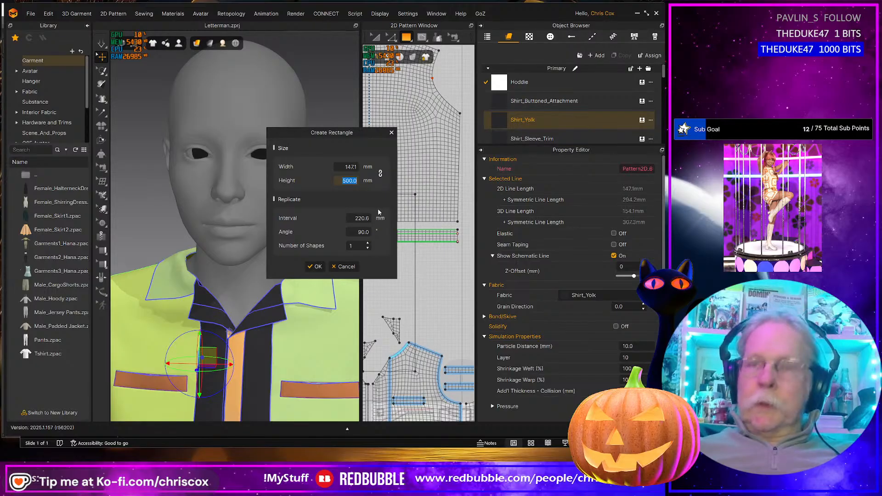
text(5)
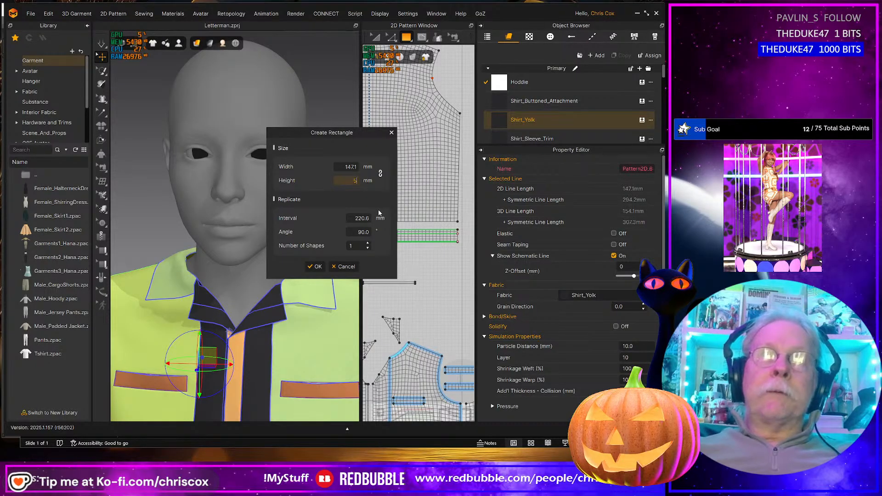
click(315, 266)
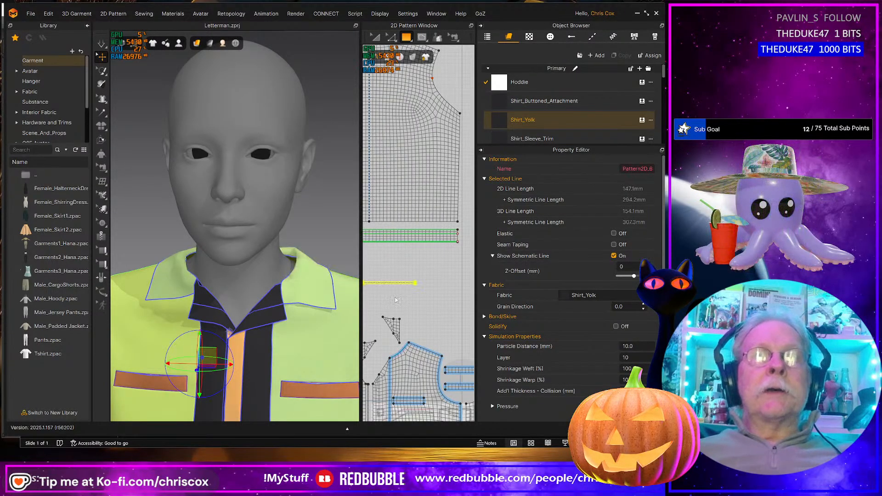
- Set the new rectangle's mesh type to Quad
scroll(411, 302, up, 3)
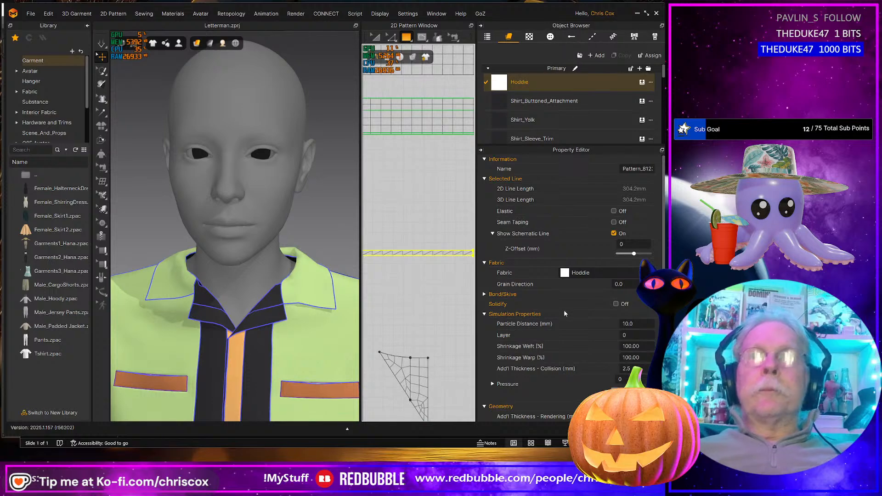
scroll(565, 313, down, 5)
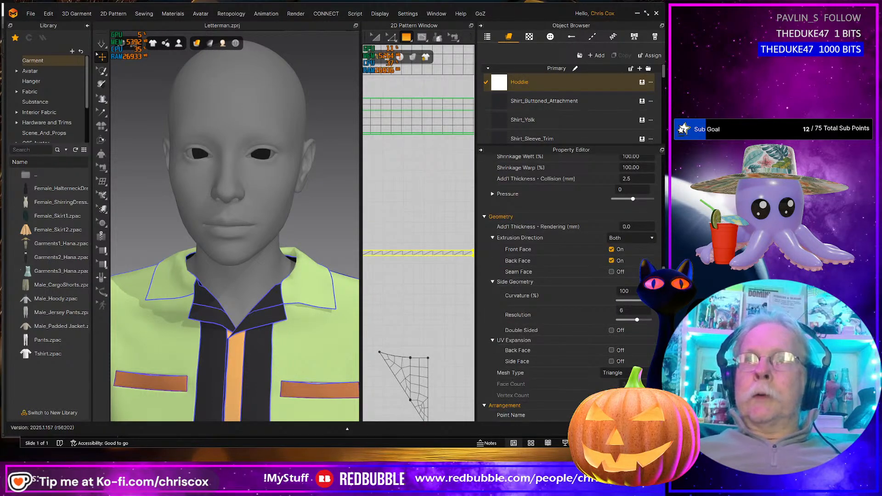
click(615, 384)
scroll(409, 293, down, 2)
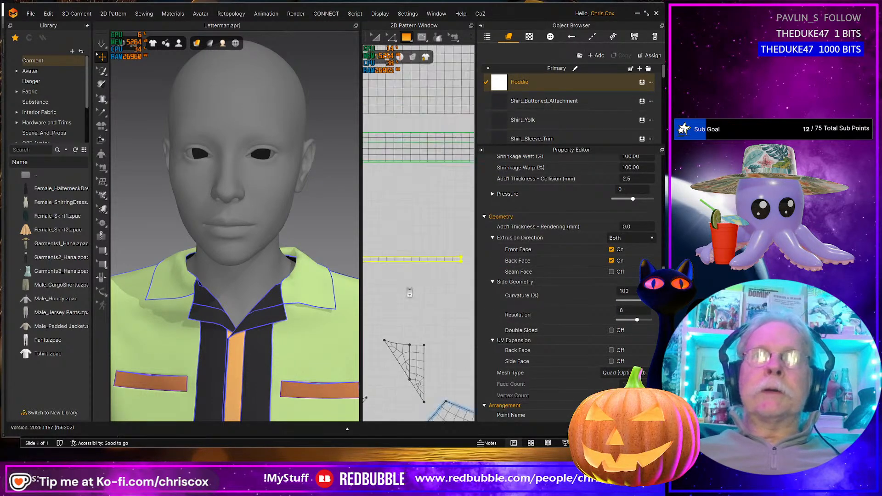
scroll(409, 293, down, 5)
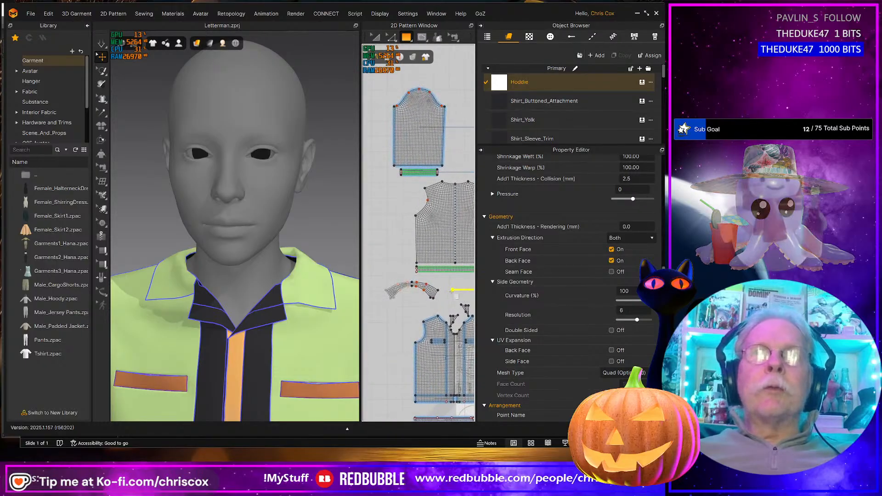
- Widen the 2D pattern window to give the thin rectangle more working room
scroll(409, 190, up, 5)
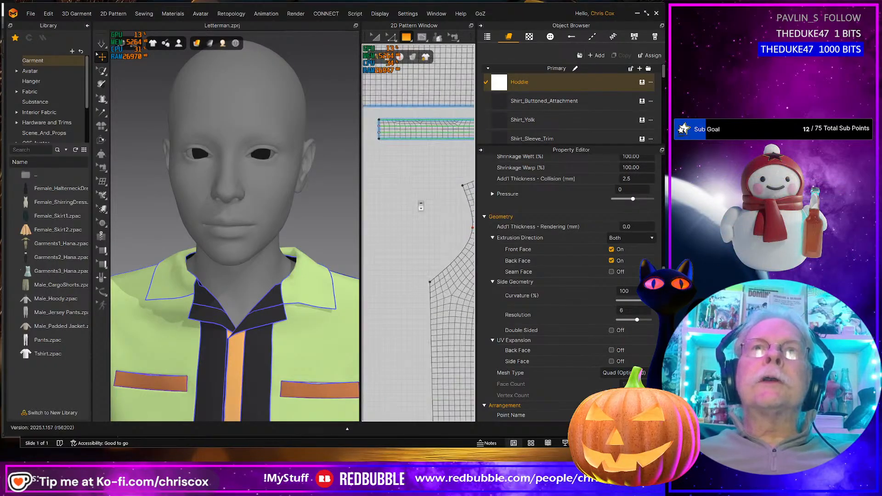
scroll(421, 207, down, 5)
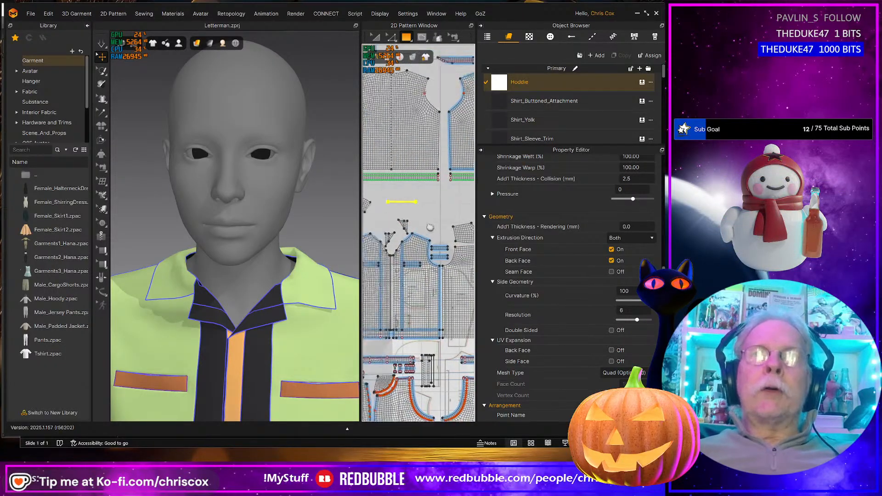
scroll(430, 227, up, 5)
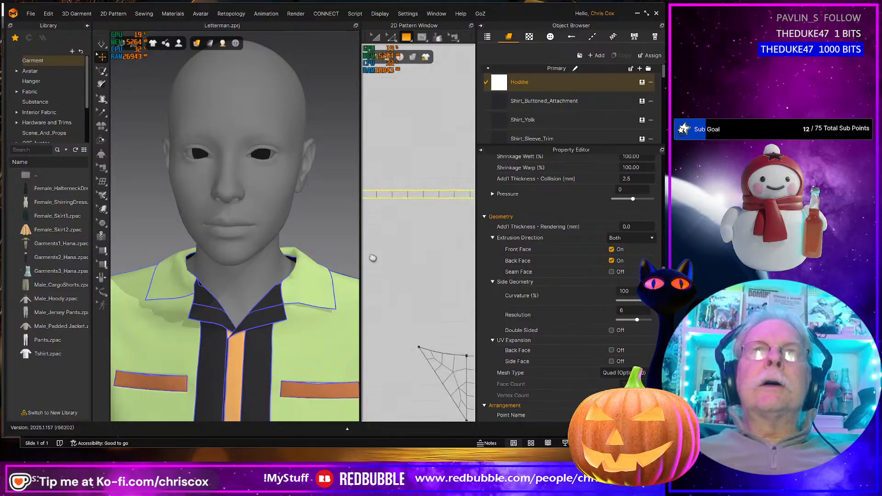
drag(360, 236, 257, 236)
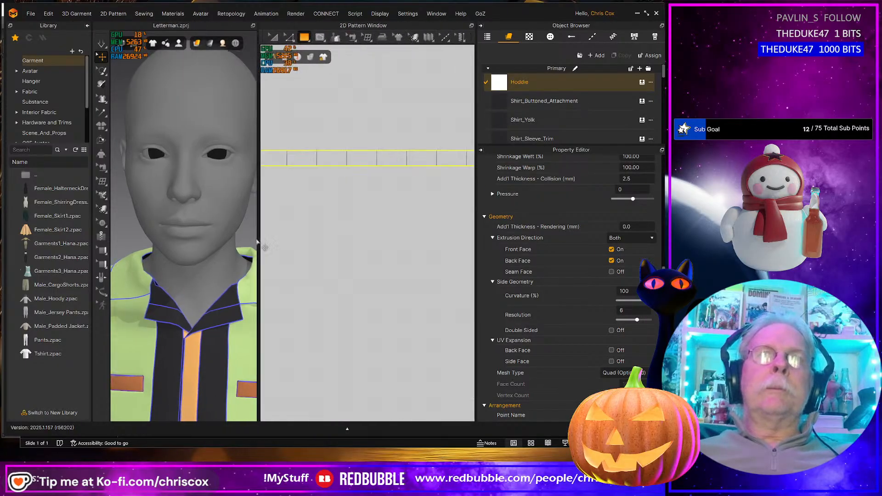
scroll(351, 250, down, 3)
- Uniformly split the thin rectangle's upper edge into two segments, and remove the added midpoint again
key(z)
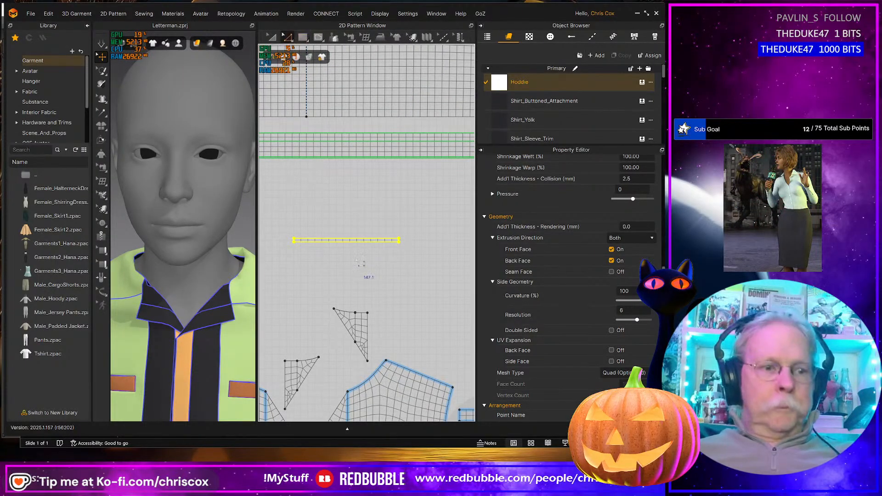
right_click(350, 240)
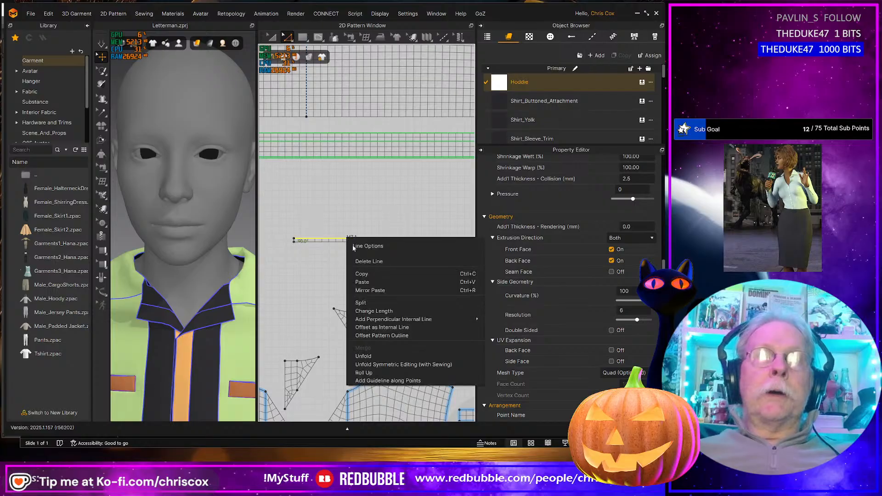
click(361, 303)
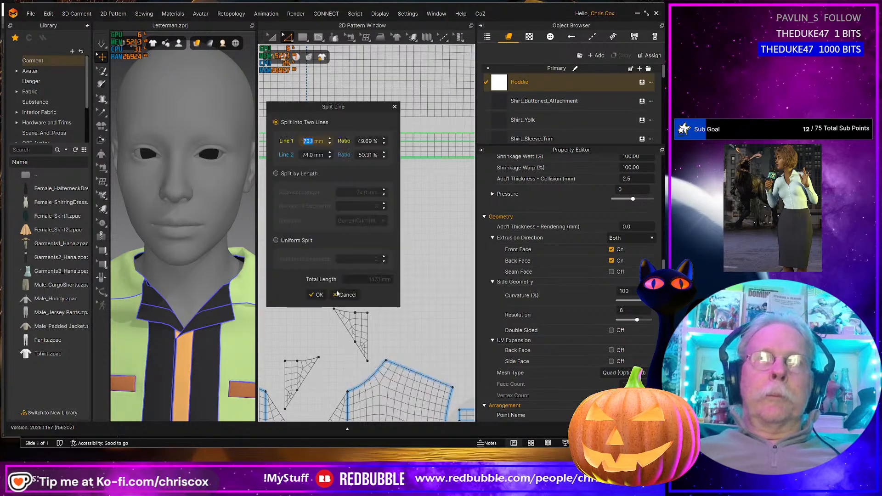
click(297, 241)
click(316, 294)
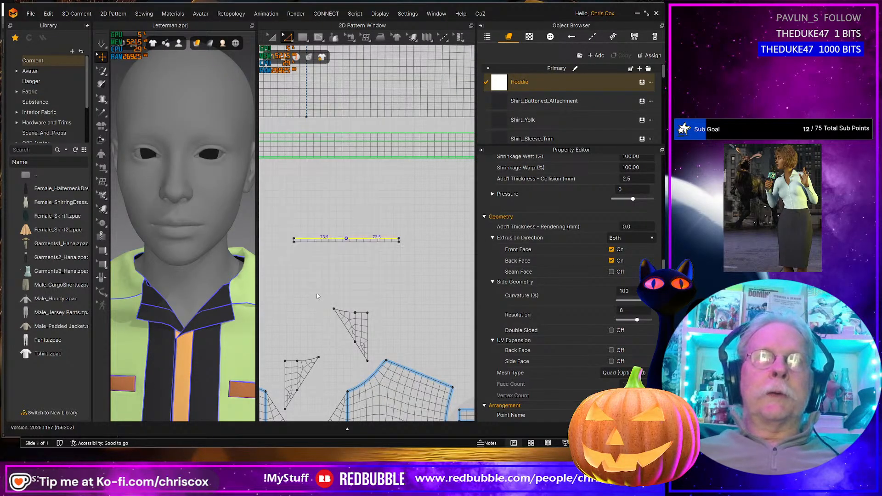
click(281, 235)
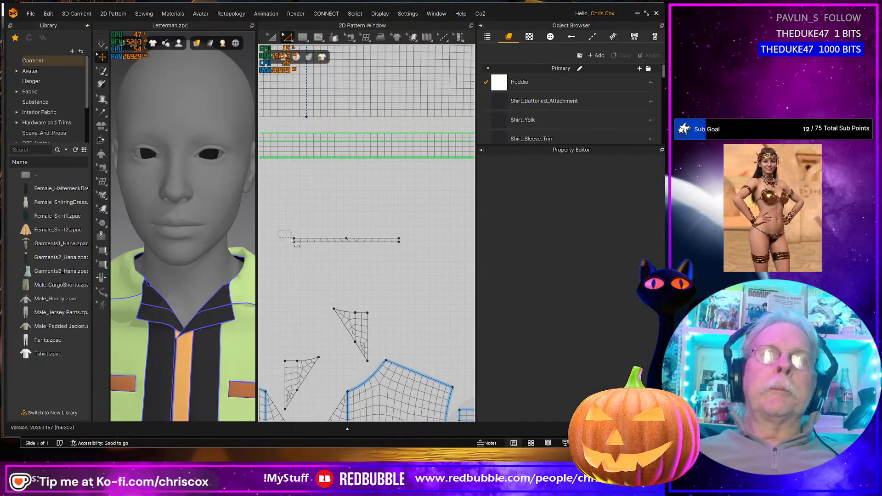
click(346, 239)
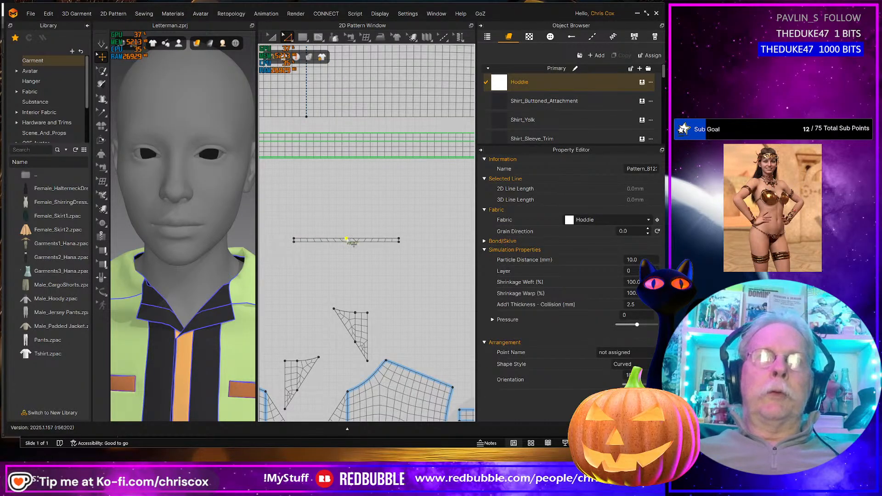
click(345, 240)
- Split the thin rectangle's upper edge uniformly into four segments
right_click(347, 239)
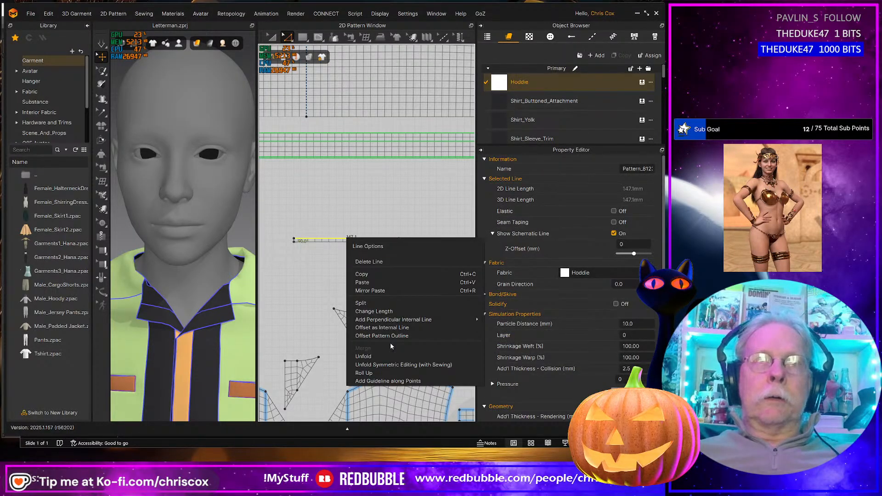
click(361, 303)
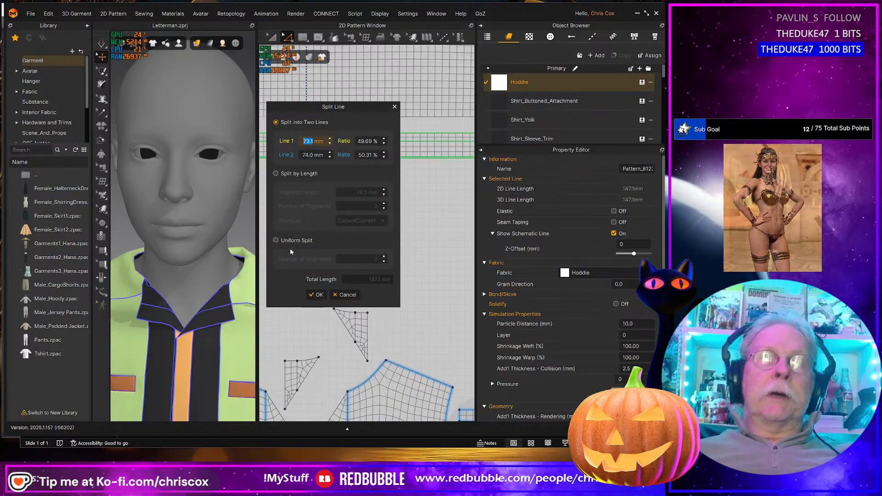
click(281, 239)
click(384, 257)
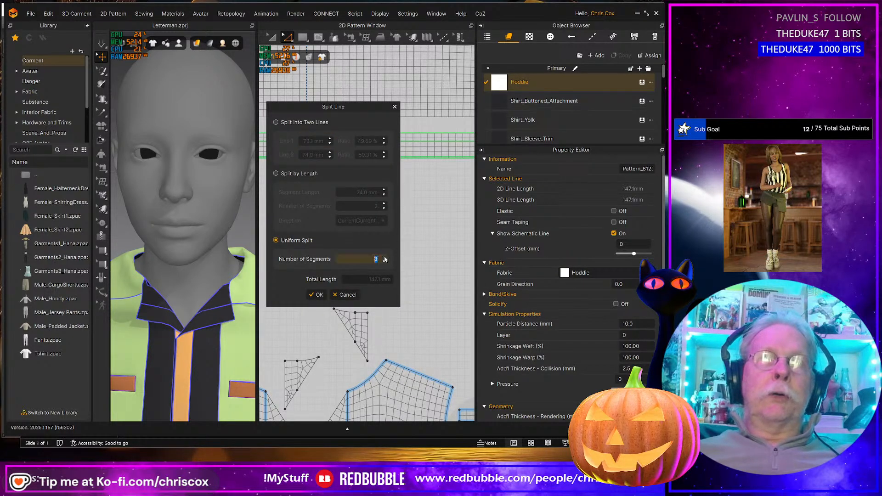
click(317, 295)
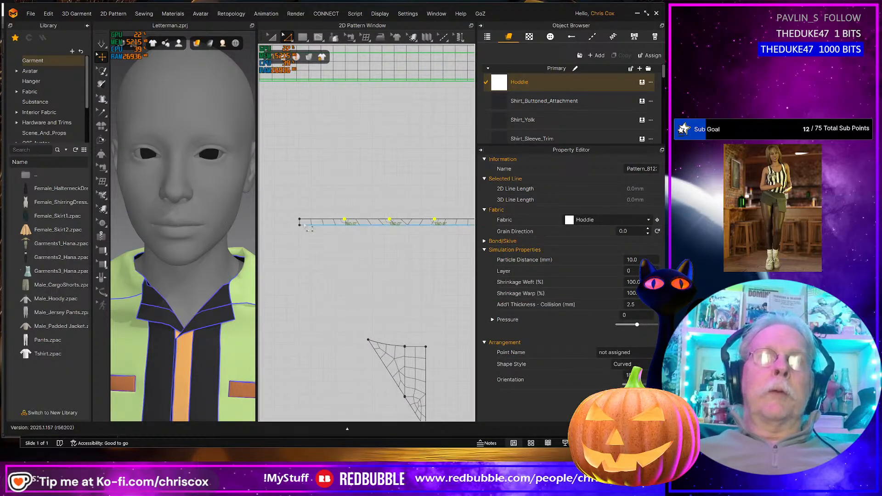
- Delete both upper corner points of the strip so each end tapers to its lower corner
click(307, 225)
key(Escape)
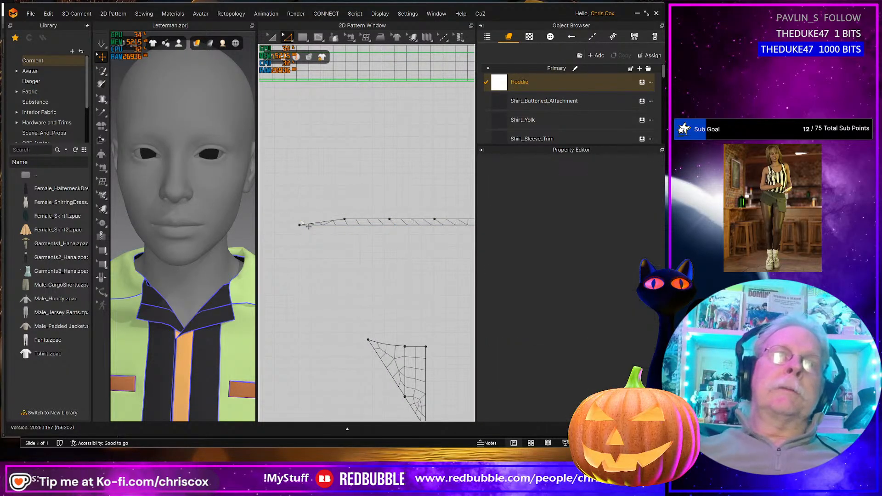
middle_drag(324, 248, 232, 267)
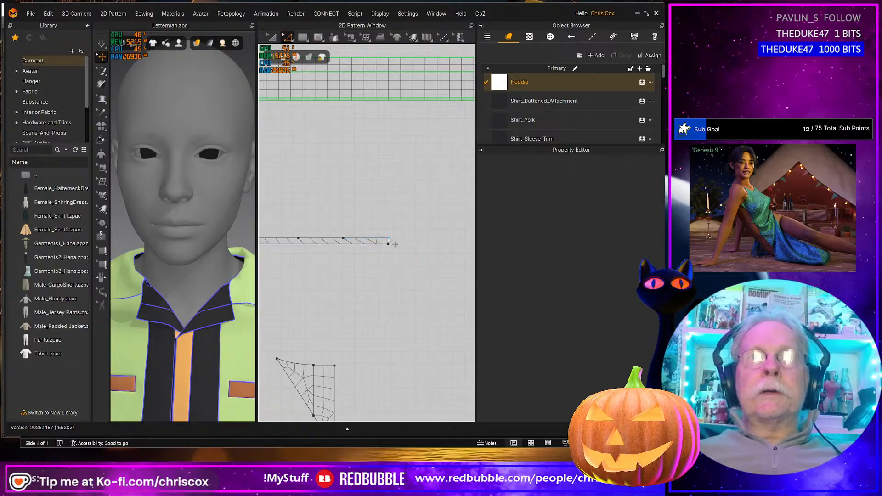
click(389, 239)
key(Escape)
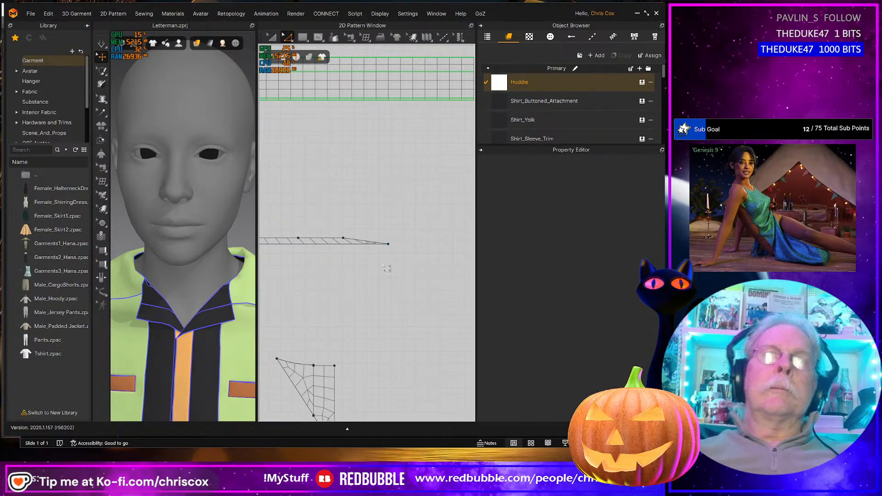
middle_drag(386, 269, 419, 270)
- Convert the two outer points on the strip's upper edge to curve points
click(376, 240)
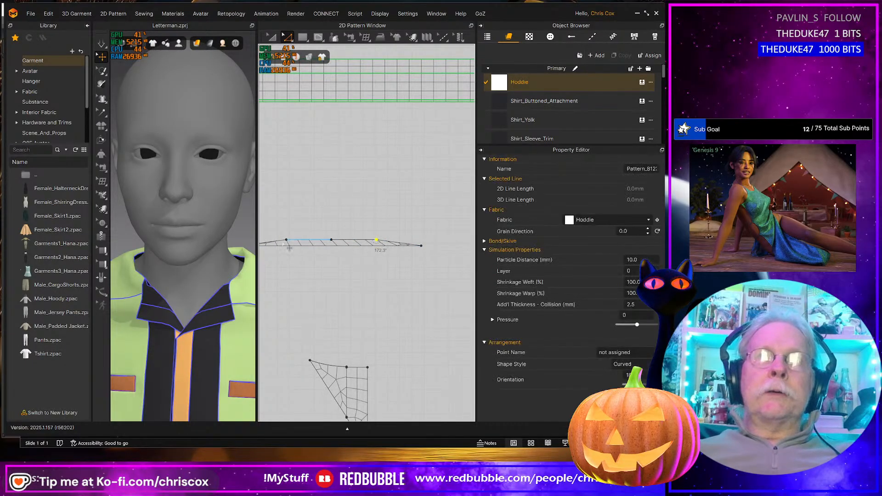
right_click(286, 239)
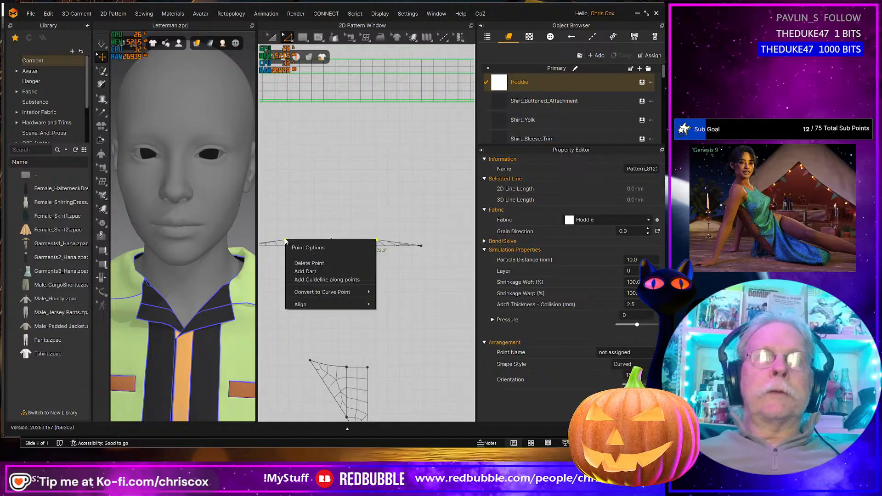
mouse_move(340, 292)
click(398, 301)
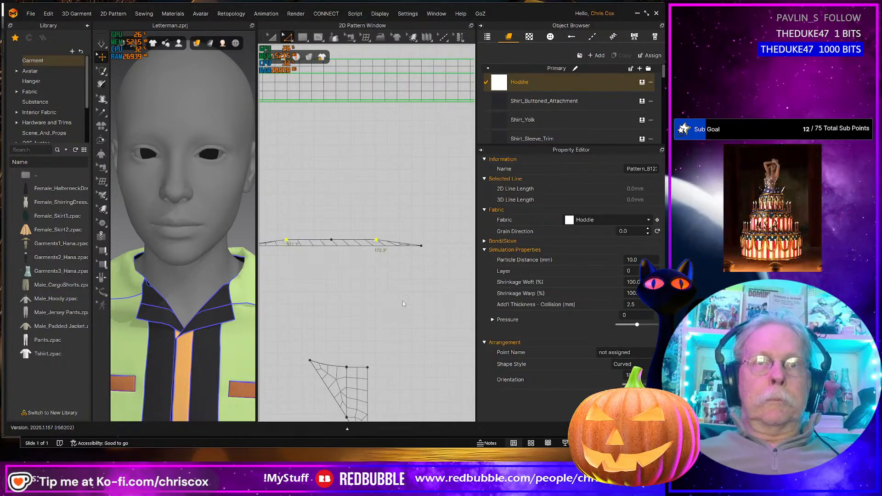
scroll(386, 307, down, 3)
scroll(387, 307, up, 5)
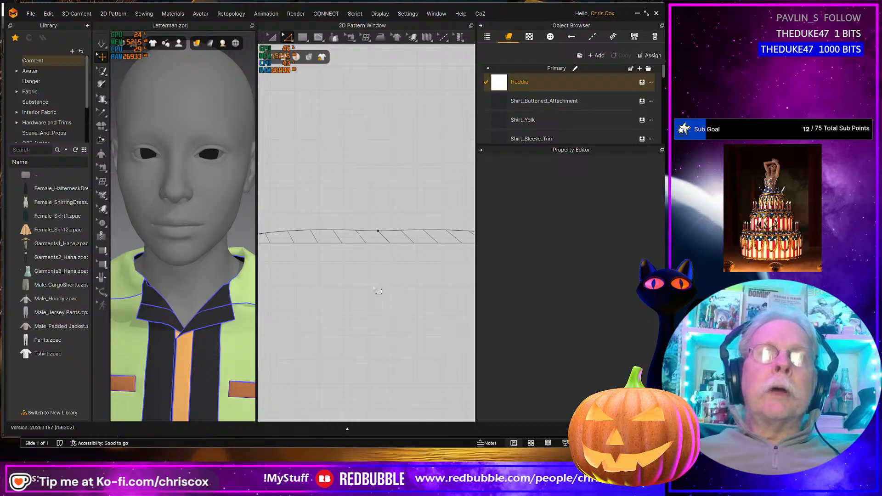
- Raise the middle point of the strip's upper edge slightly, keeping the edge a smooth arc between the two curve points
click(378, 230)
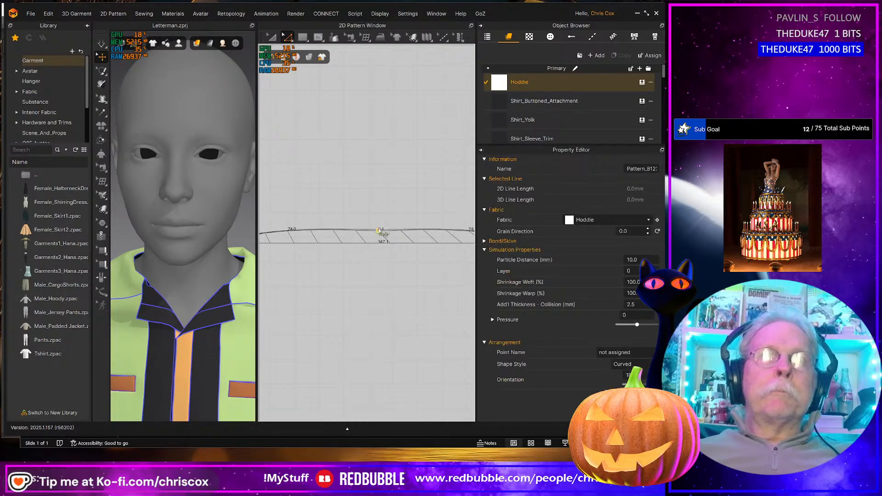
key(c)
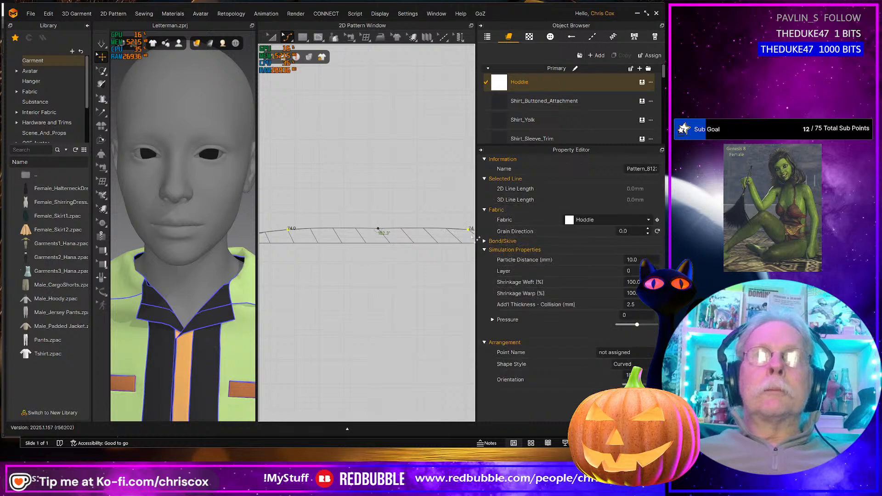
drag(468, 230, 435, 239)
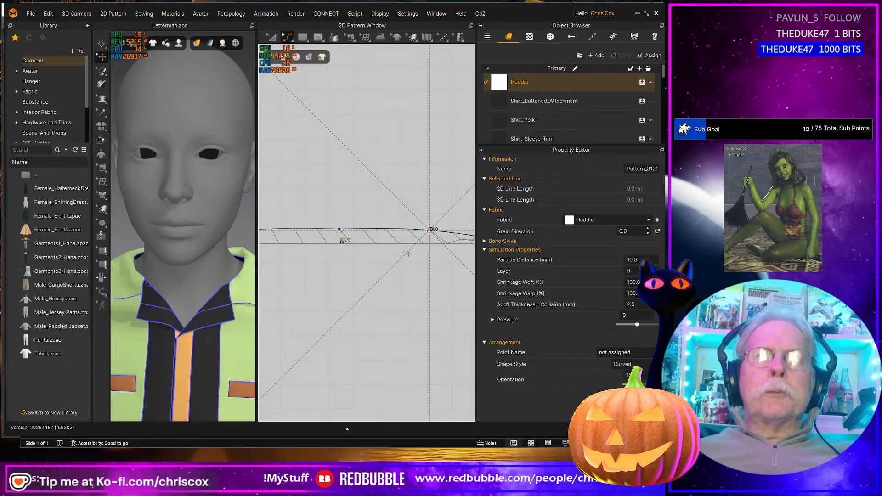
scroll(374, 270, down, 3)
scroll(374, 270, up, 4)
middle_drag(339, 242, 424, 276)
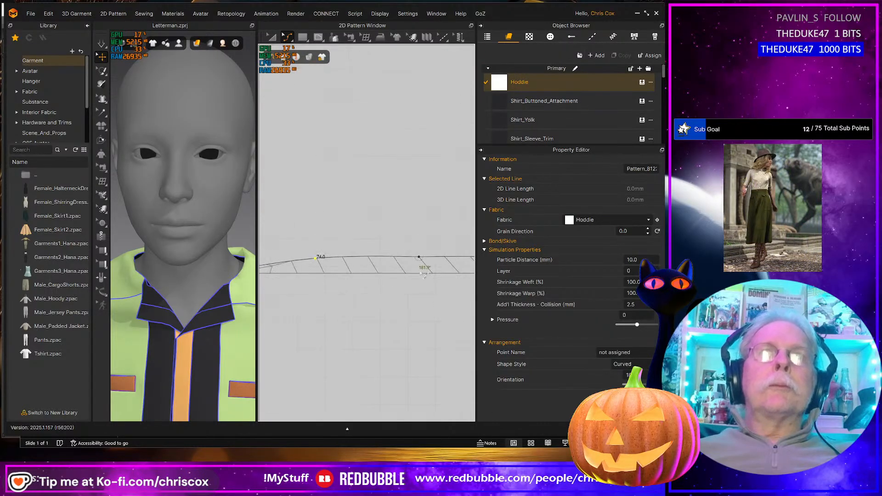
click(421, 252)
click(420, 258)
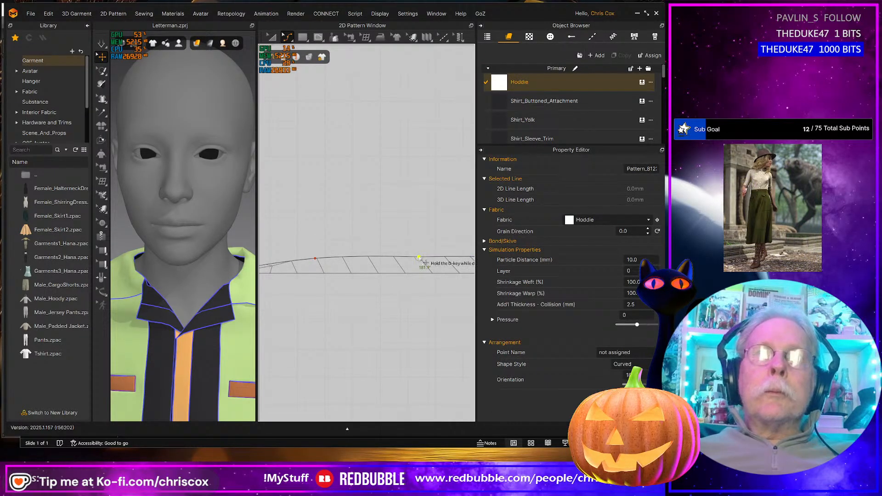
drag(419, 257, 419, 254)
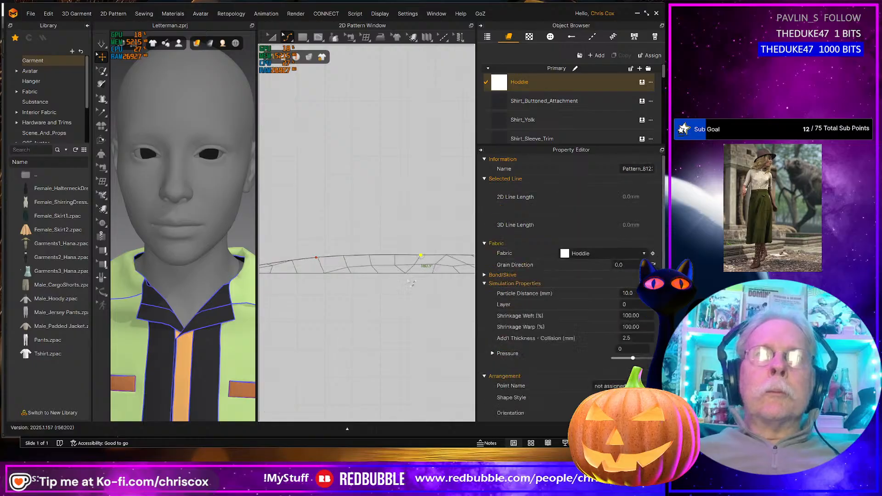
scroll(379, 282, down, 4)
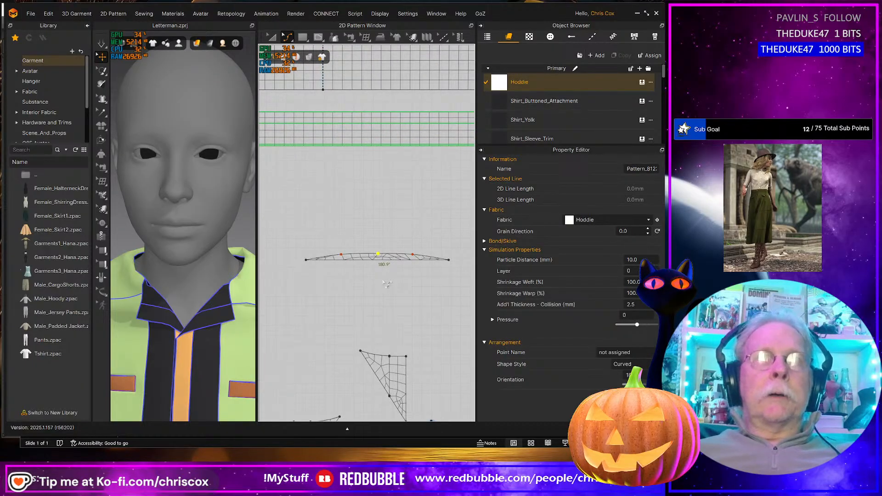
- Delete the right-hand curve point on the strip's upper edge
scroll(386, 283, up, 2)
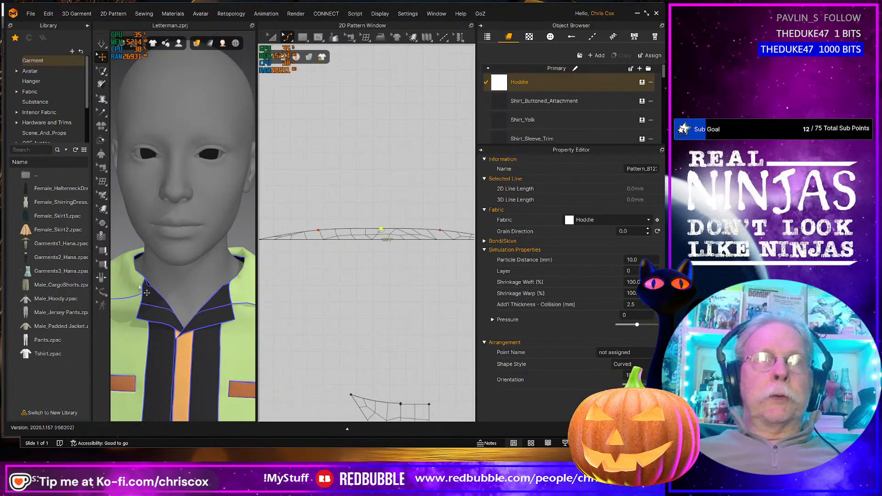
scroll(337, 322, down, 1)
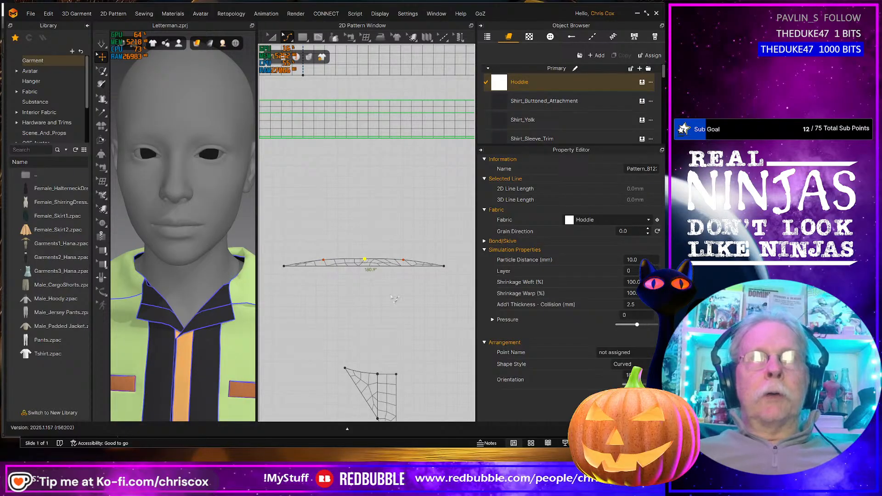
scroll(394, 299, up, 1)
scroll(395, 299, down, 1)
middle_drag(394, 299, 375, 318)
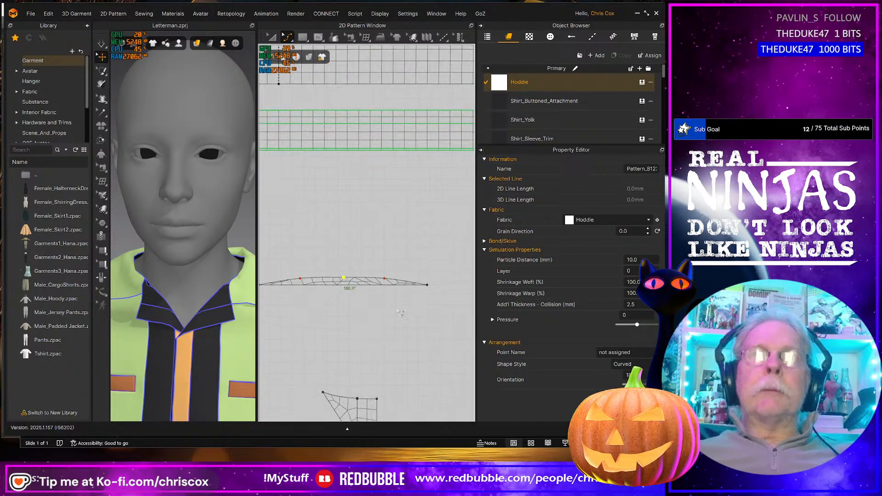
click(383, 278)
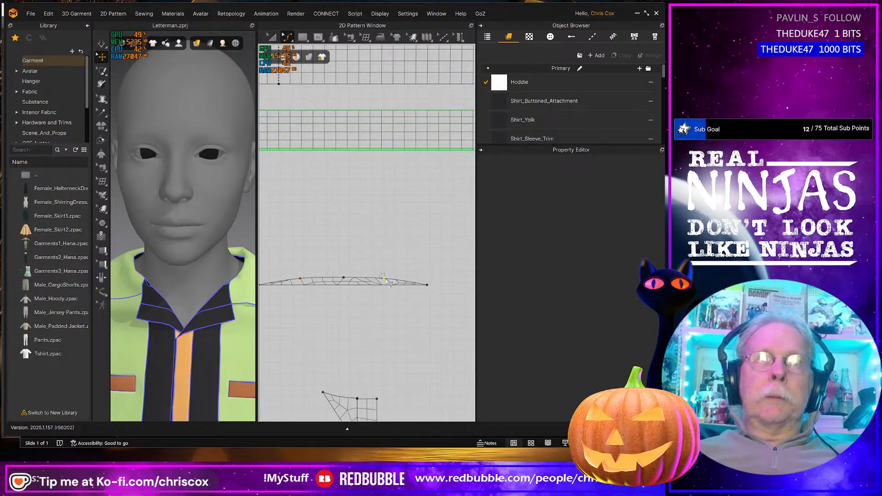
click(386, 279)
key(Delete)
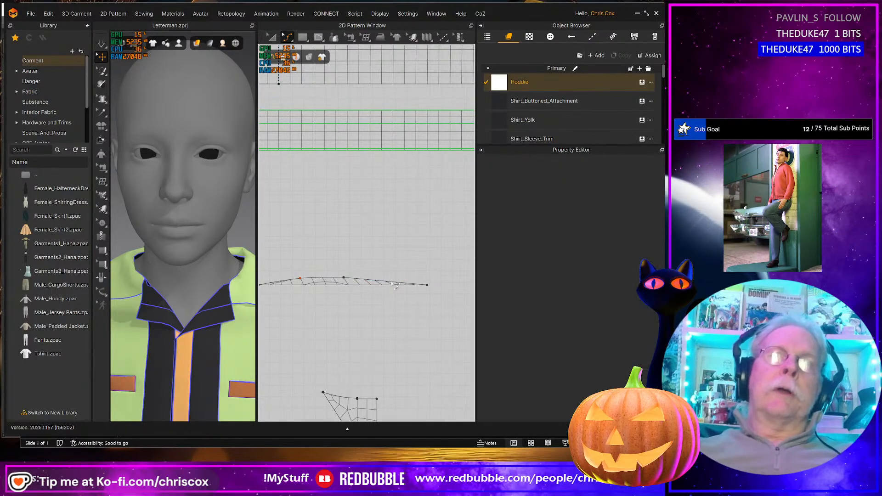
- Split the strip's right upper line at 21.7 mm and move the new point above the right lower corner to square that end
click(343, 278)
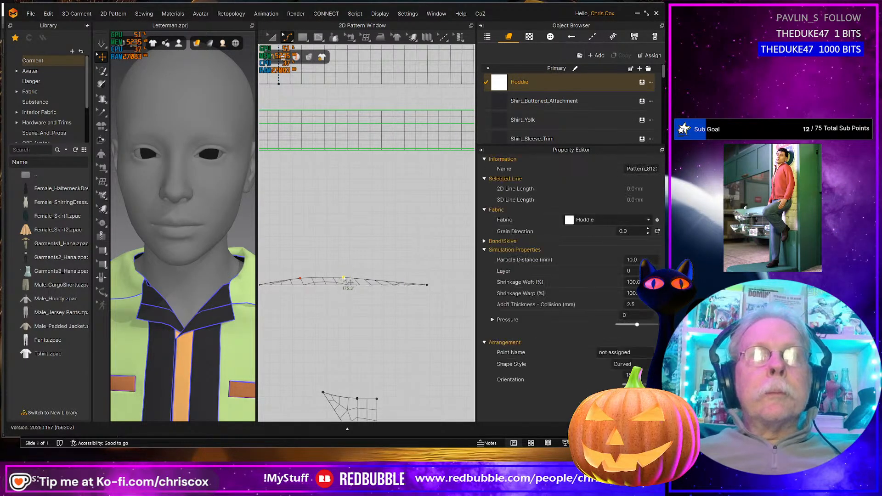
click(369, 282)
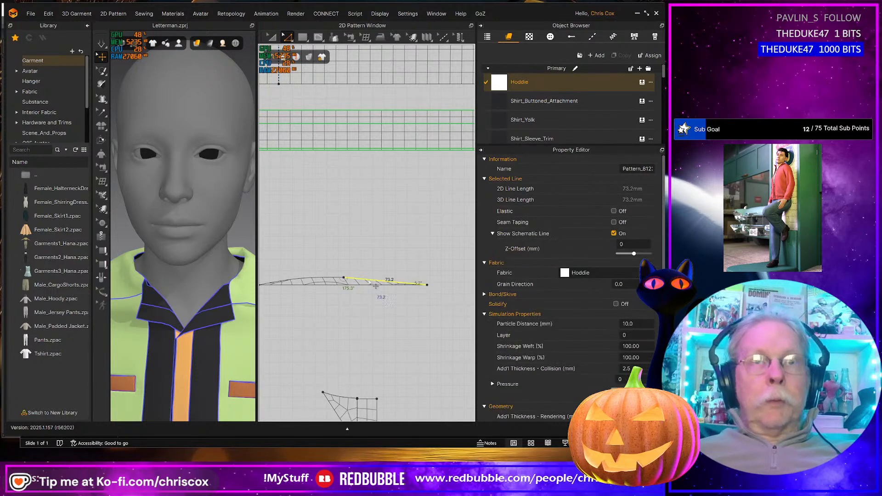
right_click(368, 280)
click(394, 351)
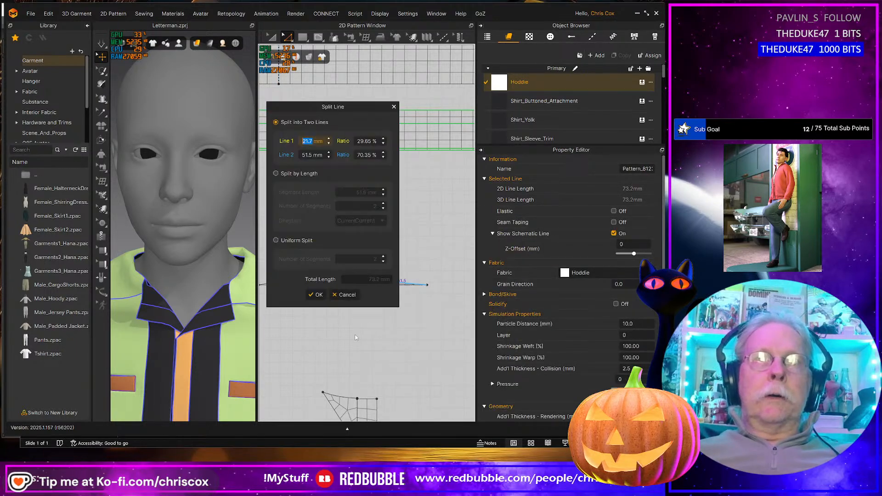
click(316, 295)
drag(368, 280, 431, 280)
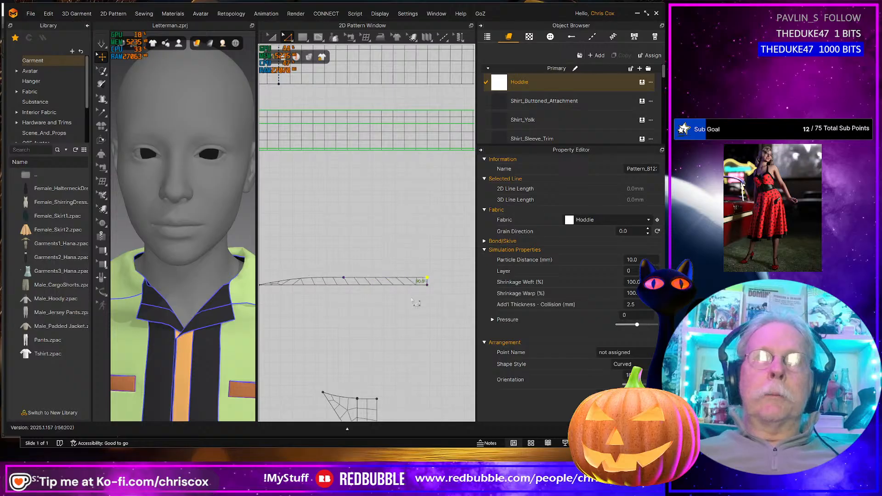
- Sew the front shirt neckline edge to the tapered half of the strip's lower edge
scroll(428, 284, down, 5)
scroll(417, 306, down, 3)
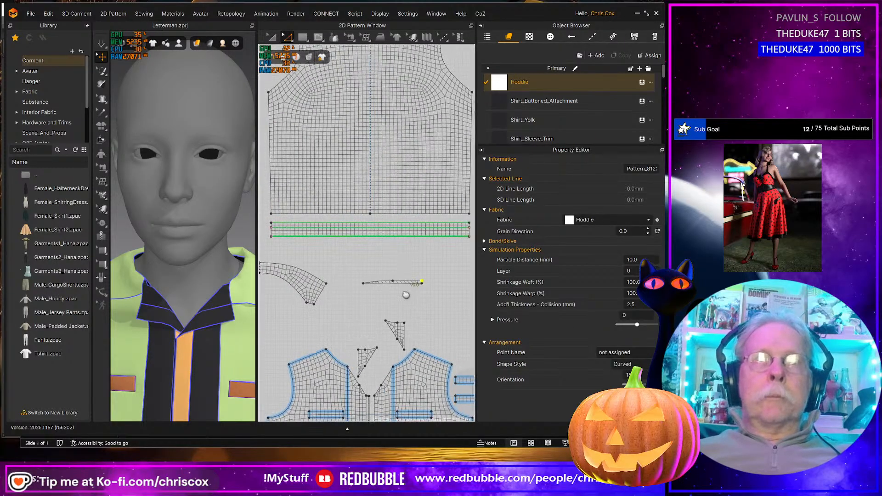
key(n)
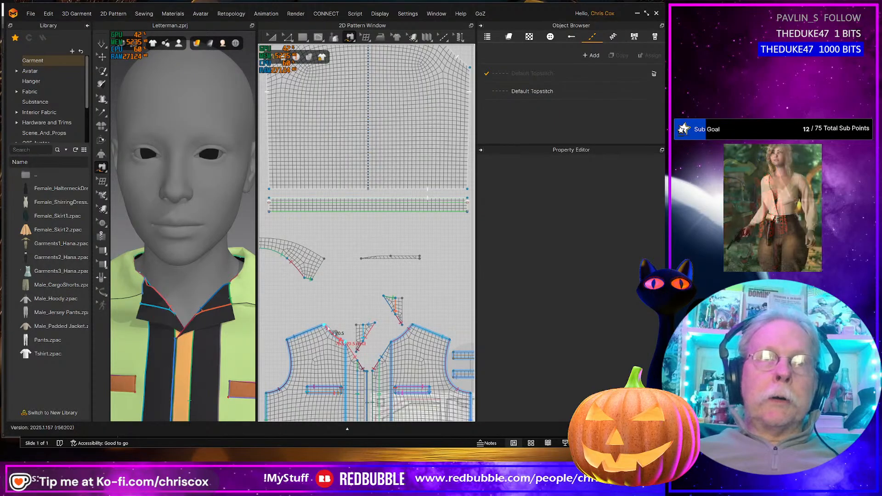
click(343, 323)
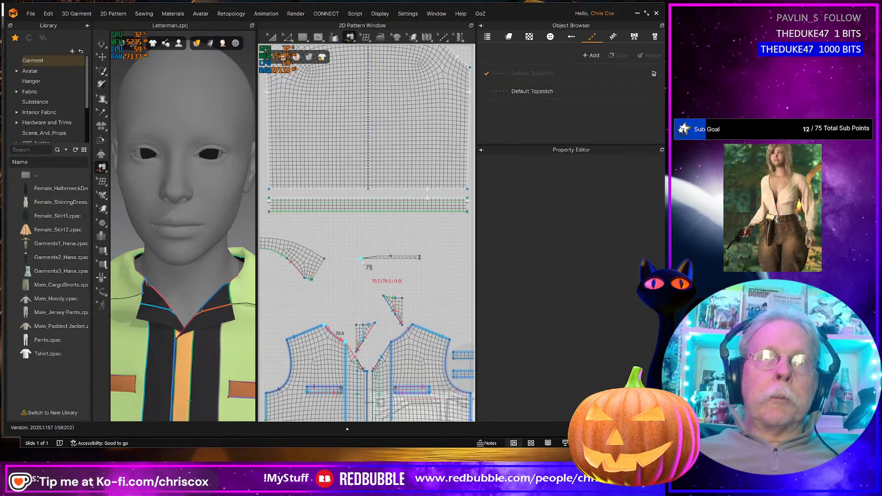
click(389, 260)
- Sew the remaining half of the strip's lower edge to the back yoke neckline, from the shoulder to the center back
right_drag(404, 271, 348, 273)
click(346, 274)
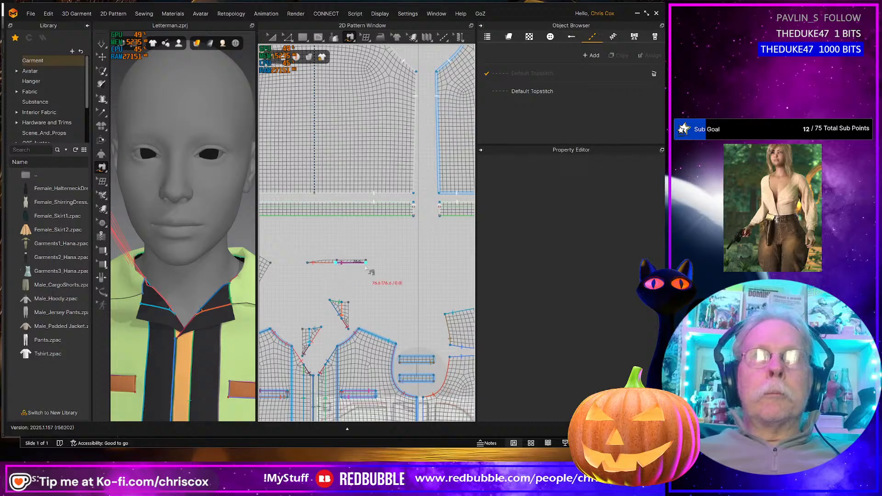
middle_drag(392, 277, 276, 275)
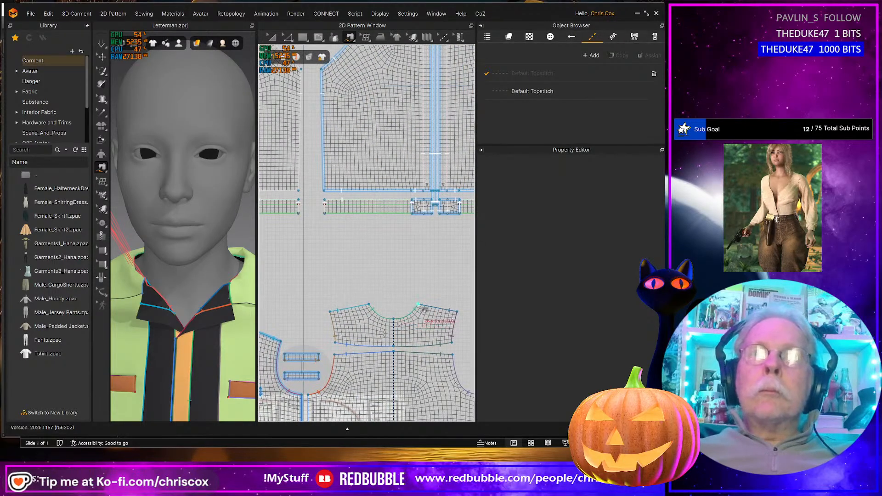
click(397, 319)
- Delete the existing seams that join the collar's inner curve to the shirt neckline
middle_drag(287, 311, 408, 320)
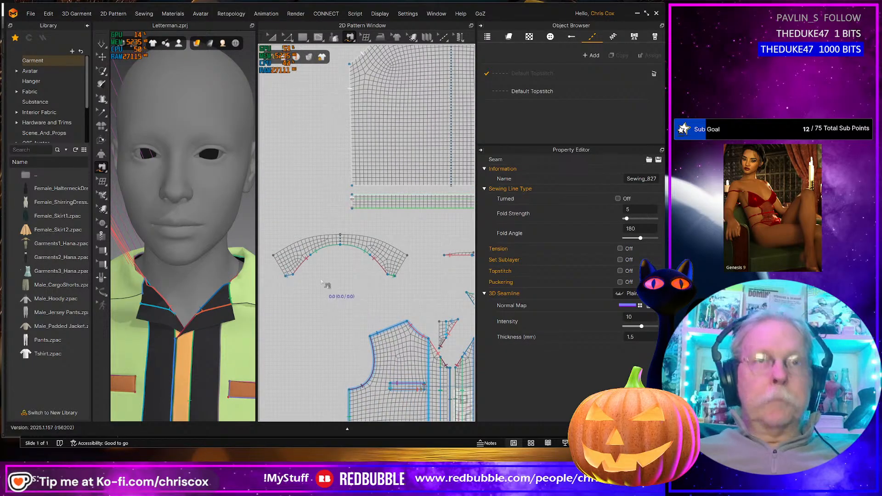
key(b)
click(304, 262)
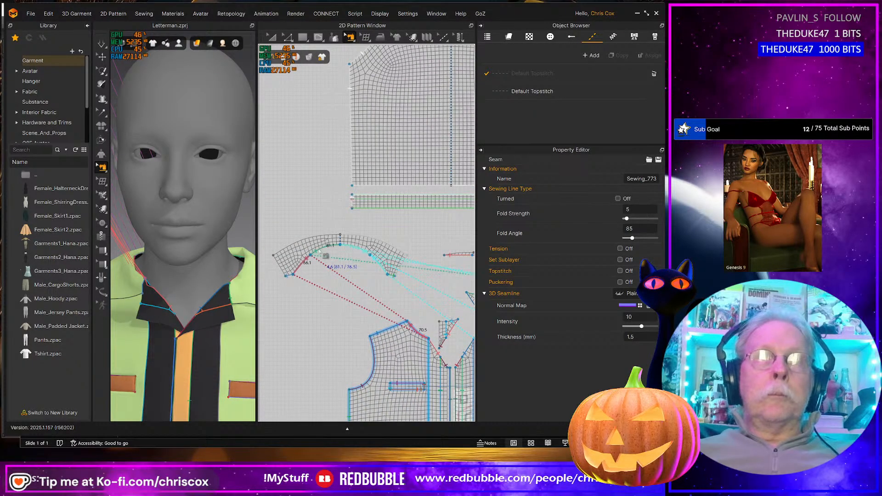
key(Delete)
middle_drag(331, 279, 316, 302)
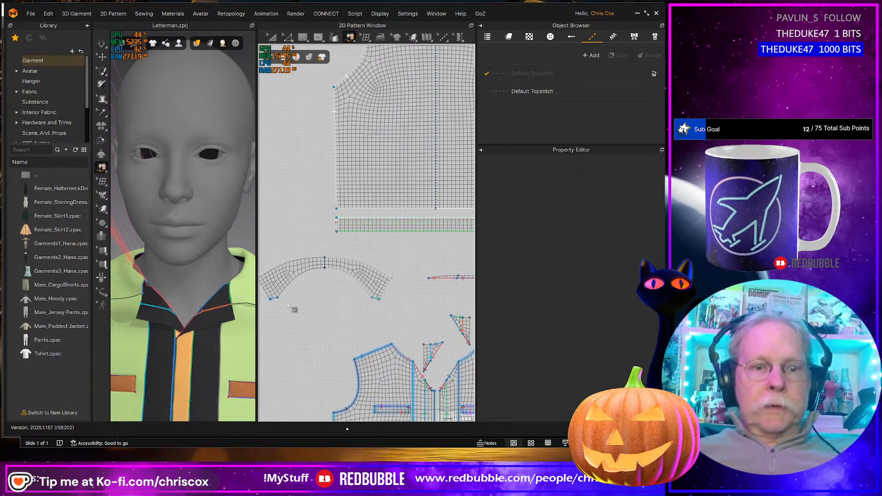
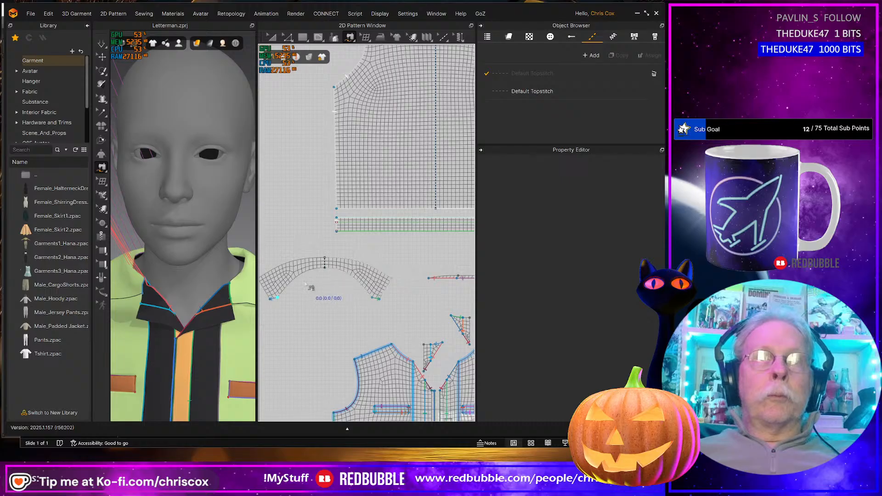
- Sew the left half of the collar's inner curve, from its end to the center, to the strip's full upper edge
click(324, 268)
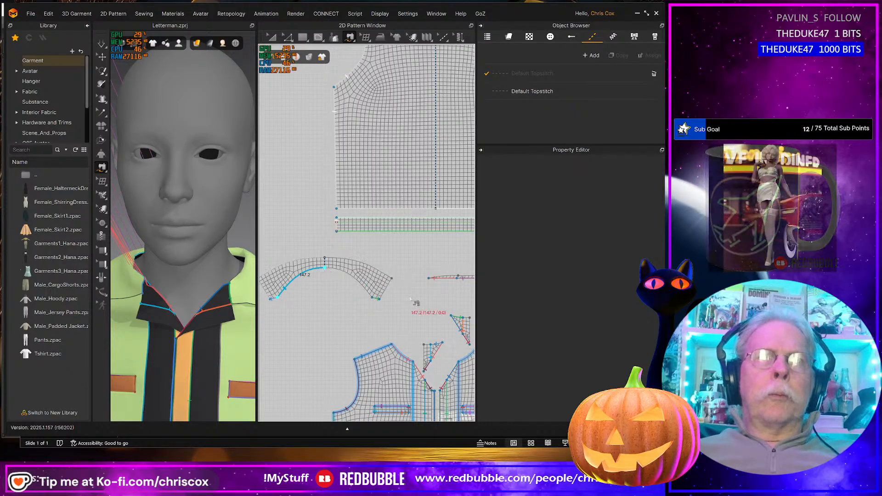
middle_drag(412, 299, 319, 317)
click(337, 297)
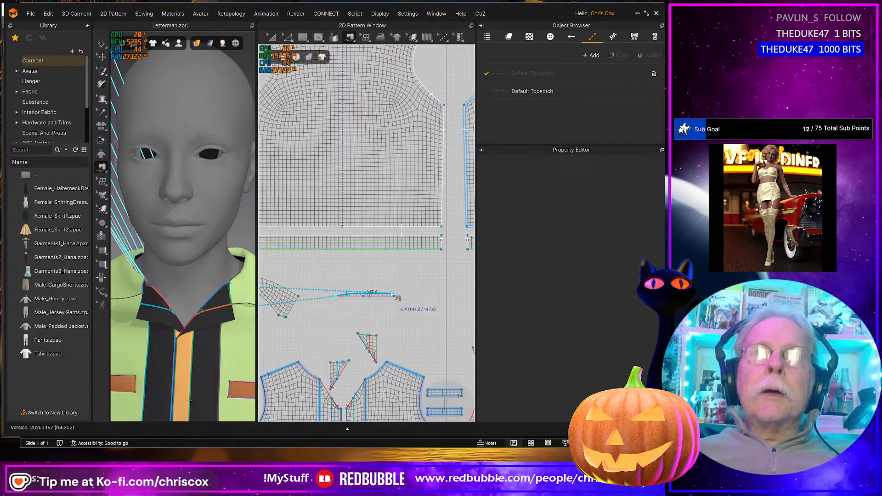
click(394, 294)
- Run the simulation to drape the shirt with the newly sewn neckline strip and collar
scroll(395, 296, down, 5)
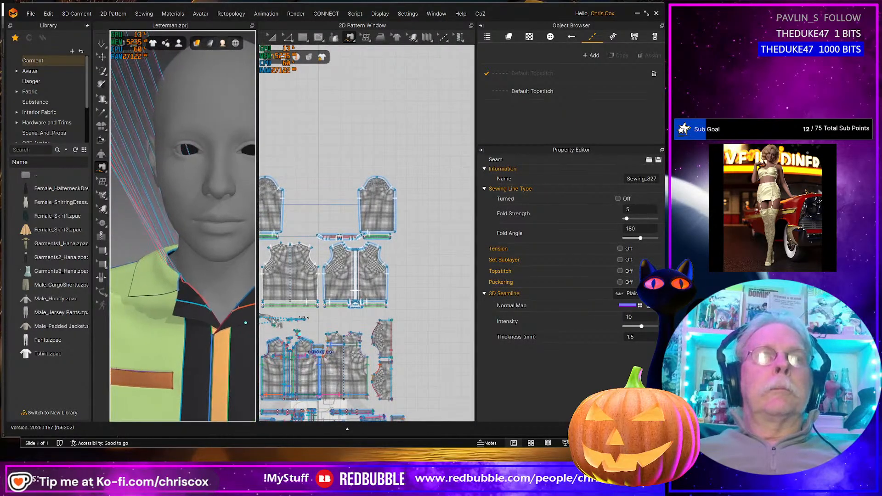
middle_drag(353, 315, 428, 314)
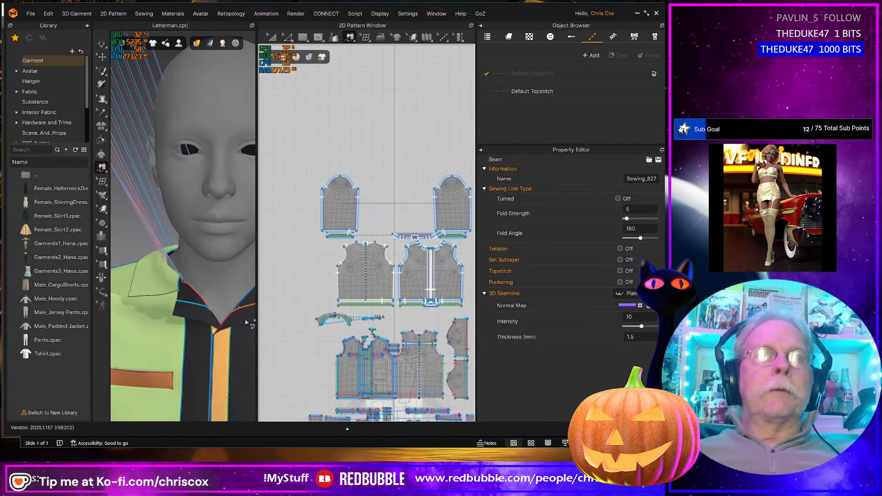
scroll(244, 323, down, 3)
key(space)
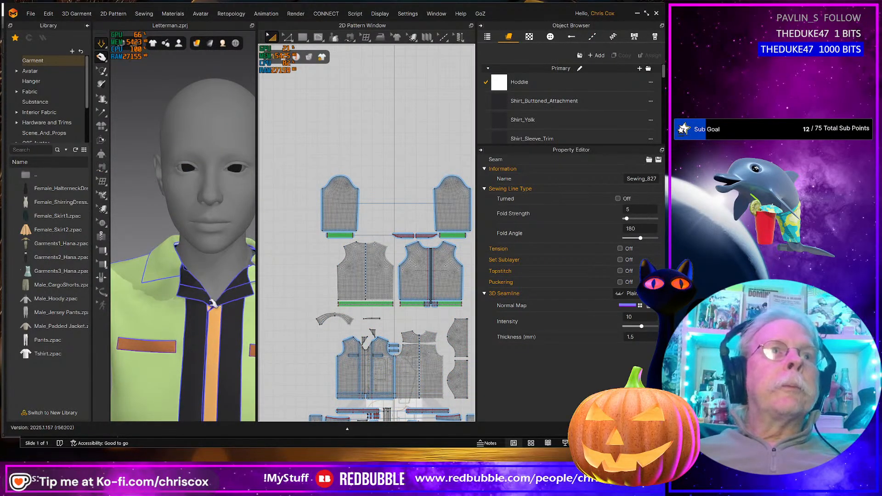
- Widen the 3D window and bring the avatar's collar area into close view to examine the fit
right_drag(209, 301, 184, 276)
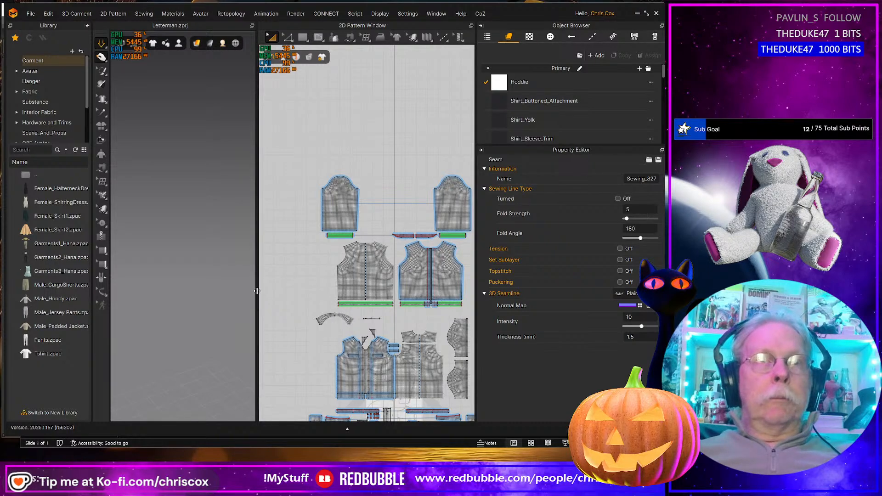
drag(257, 291, 315, 293)
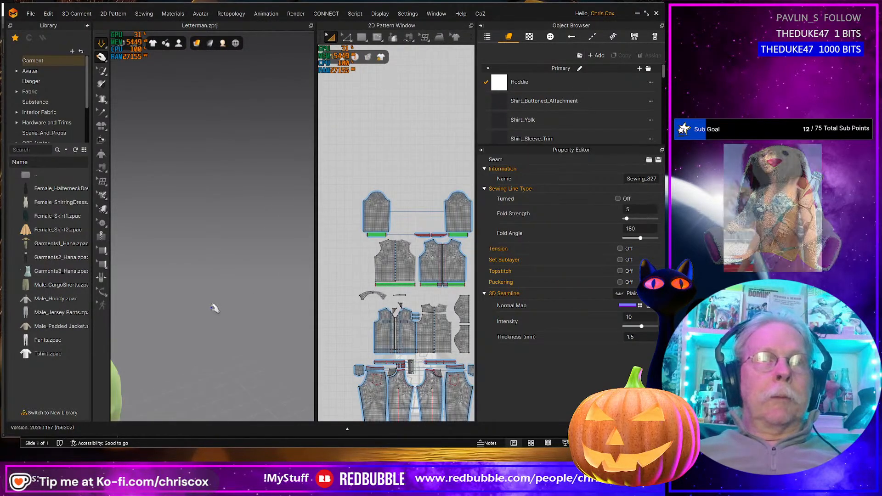
right_drag(214, 309, 196, 335)
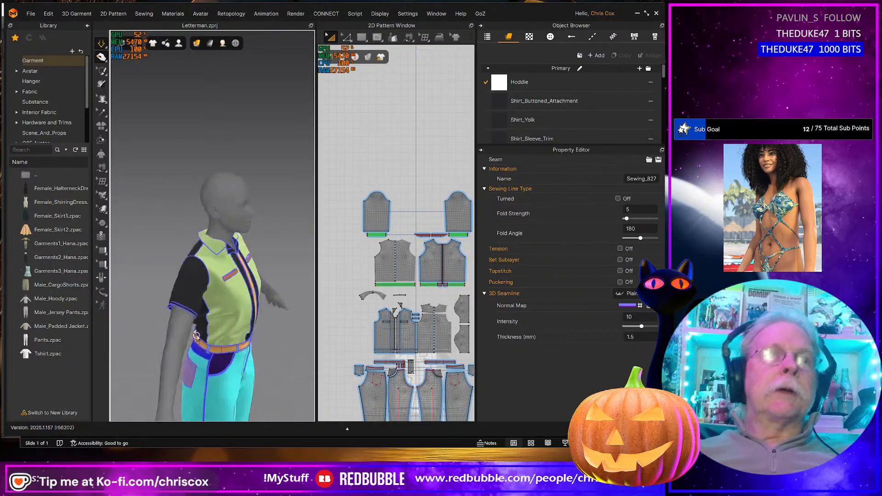
scroll(142, 378, up, 6)
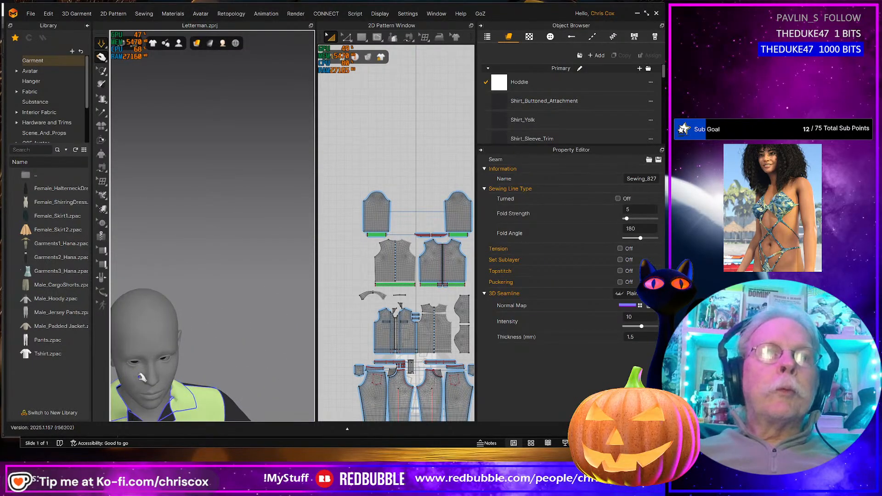
scroll(142, 377, up, 3)
scroll(204, 308, up, 4)
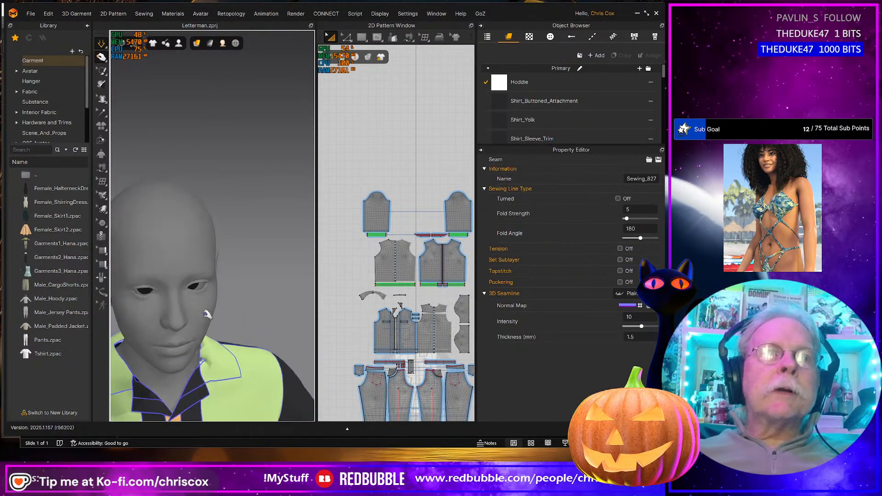
- Examine the draped collar and neckline strip from the front and both sides of the avatar's neck
middle_drag(210, 311, 253, 218)
mouse_move(248, 273)
right_down()
mouse_move(207, 275)
mouse_move(235, 275)
right_up()
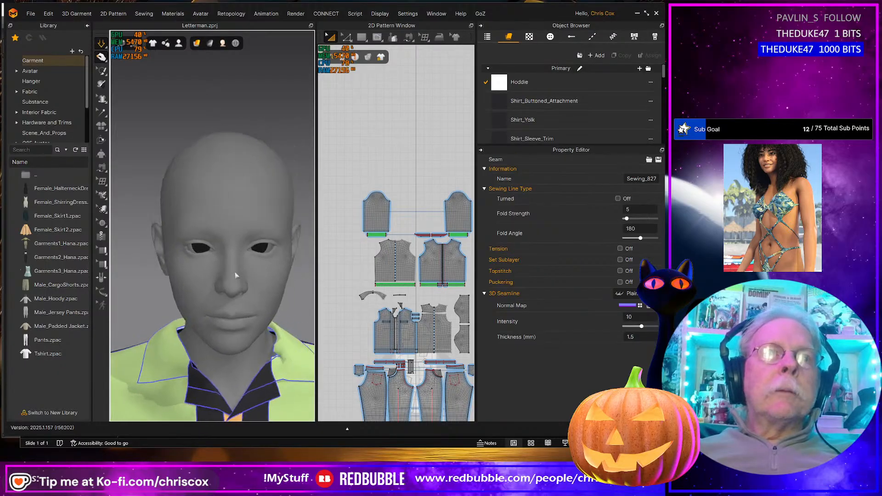
middle_drag(245, 307, 232, 260)
mouse_move(232, 260)
right_down()
mouse_move(203, 258)
mouse_move(218, 259)
right_up()
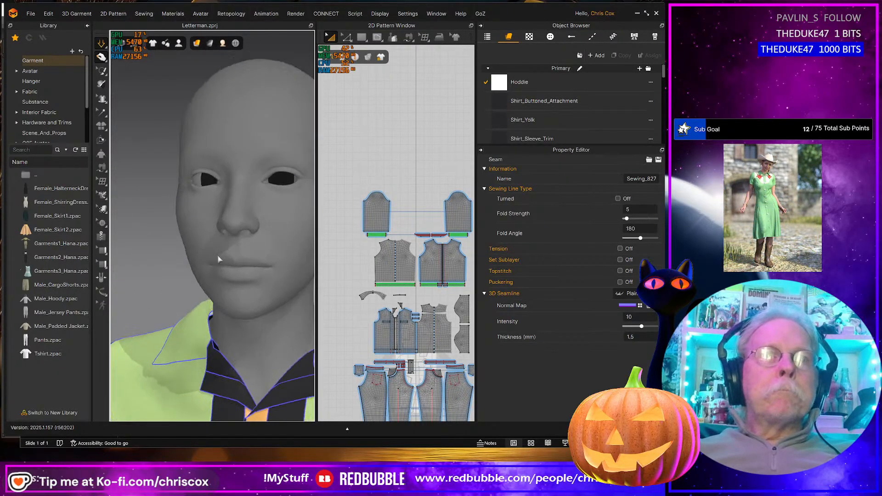
middle_drag(229, 300, 221, 220)
right_drag(220, 221, 227, 288)
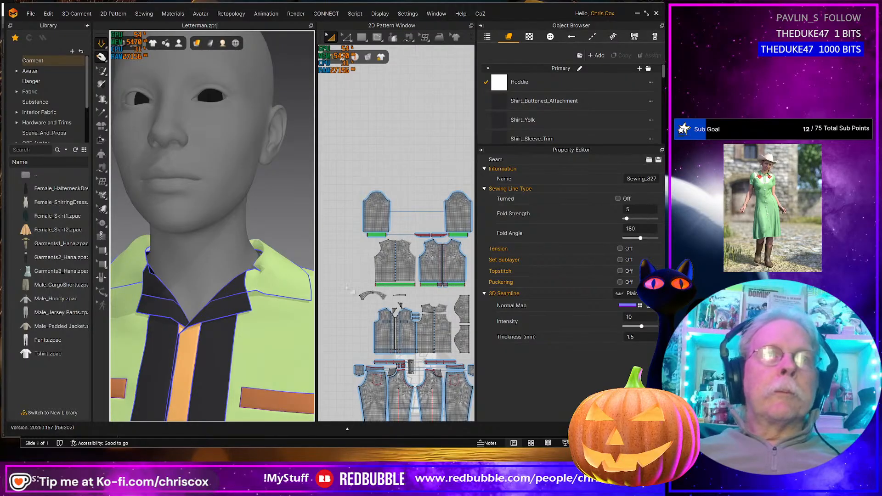
scroll(307, 307, down, 3)
scroll(287, 307, up, 3)
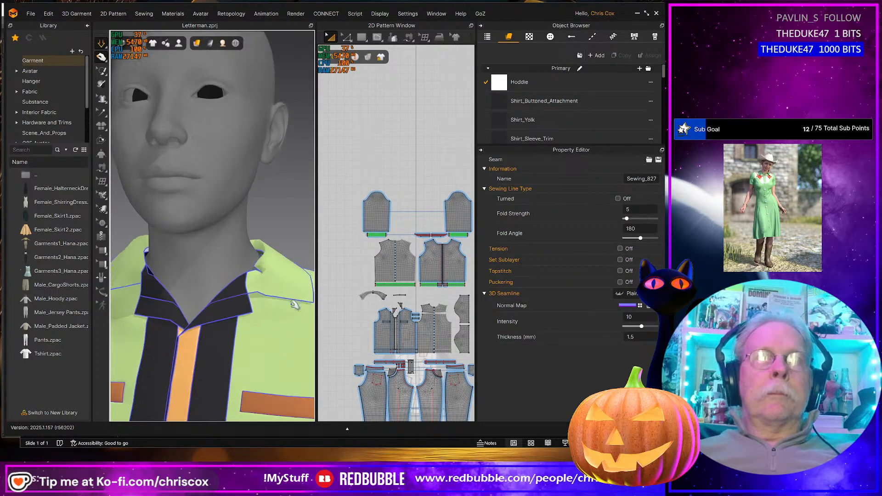
right_drag(278, 305, 309, 299)
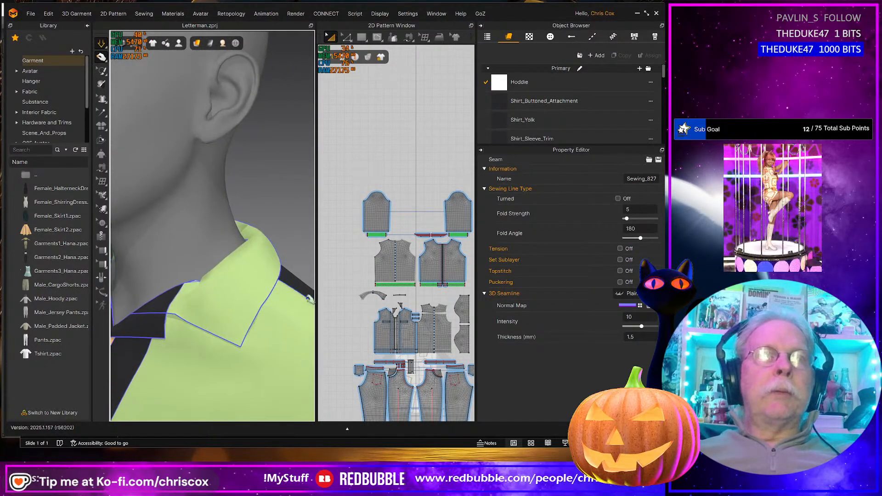
- Raise the neckline strip's center end to about 12.3 mm high and lift the neighboring upper-edge point level with it
scroll(410, 307, up, 10)
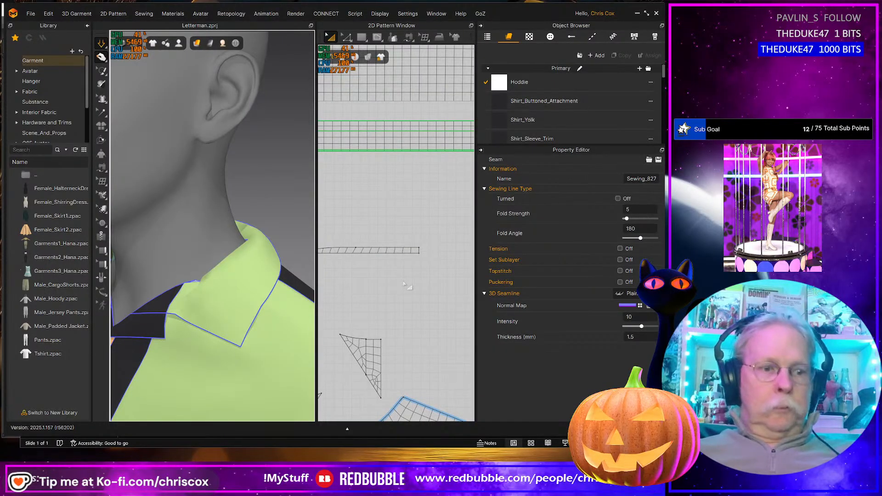
click(354, 226)
drag(425, 253, 418, 243)
click(358, 243)
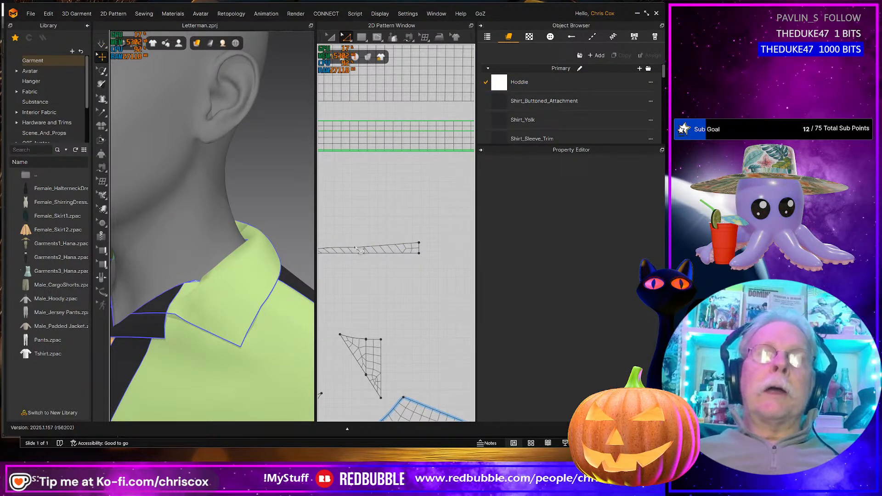
click(357, 247)
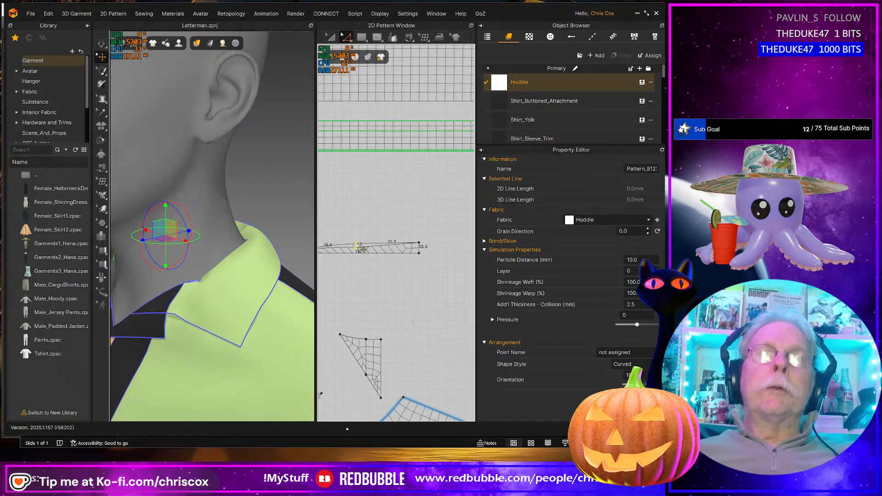
middle_drag(362, 248, 427, 249)
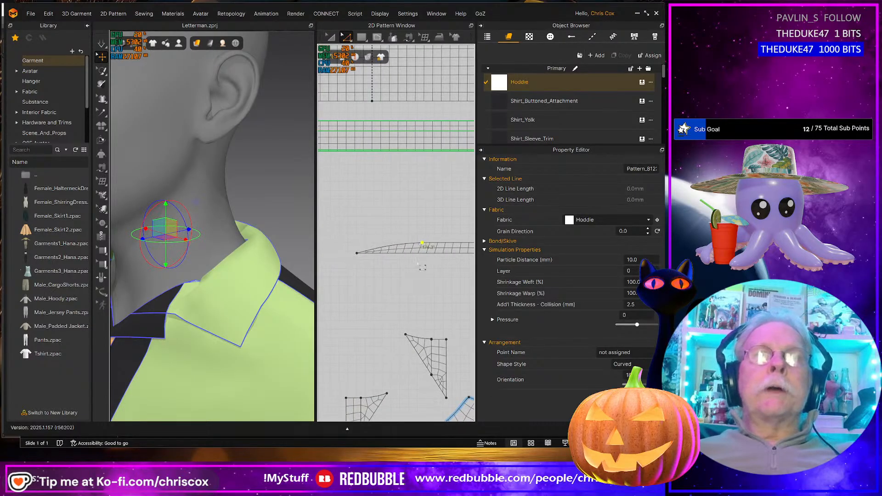
- Compare the length of the strip's upper edge with the left half of the collar's inner curve
click(389, 248)
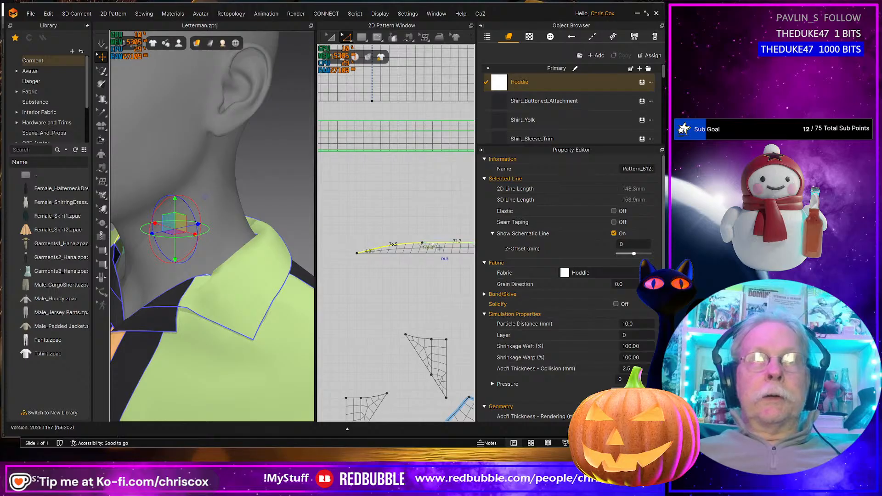
middle_drag(375, 209, 464, 209)
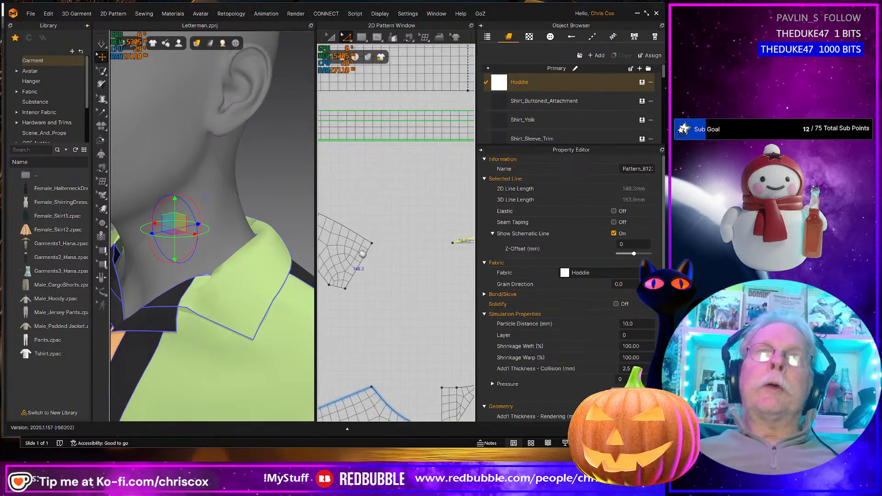
middle_drag(340, 264, 471, 253)
middle_drag(379, 270, 453, 270)
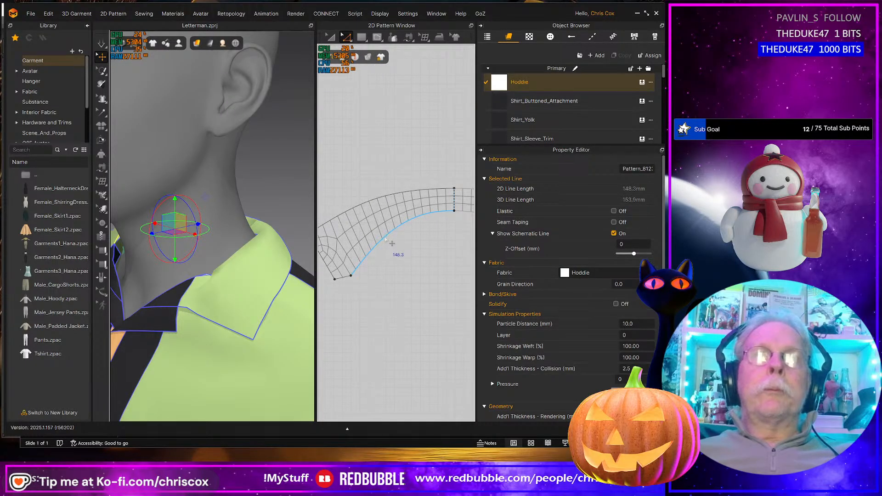
click(386, 240)
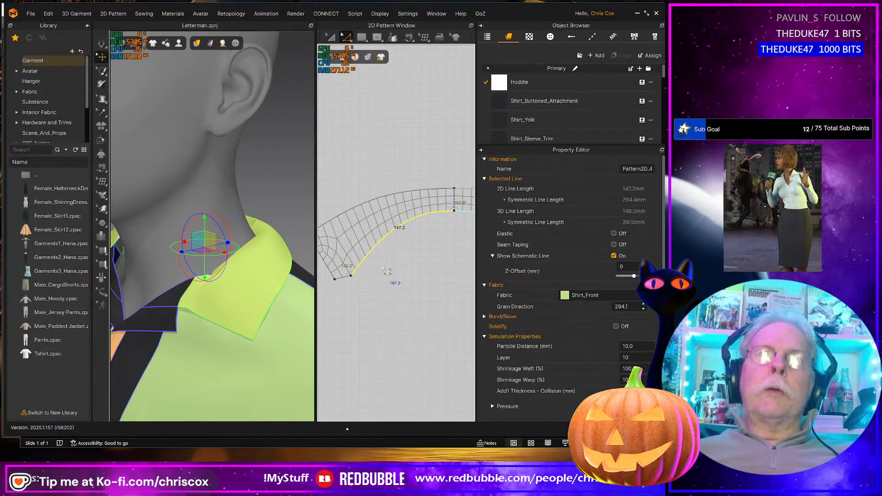
- Move the collar's end edges slightly outward to lengthen its inner curve to about 148.2 mm per half
middle_drag(386, 270, 433, 262)
click(413, 291)
drag(343, 238, 346, 236)
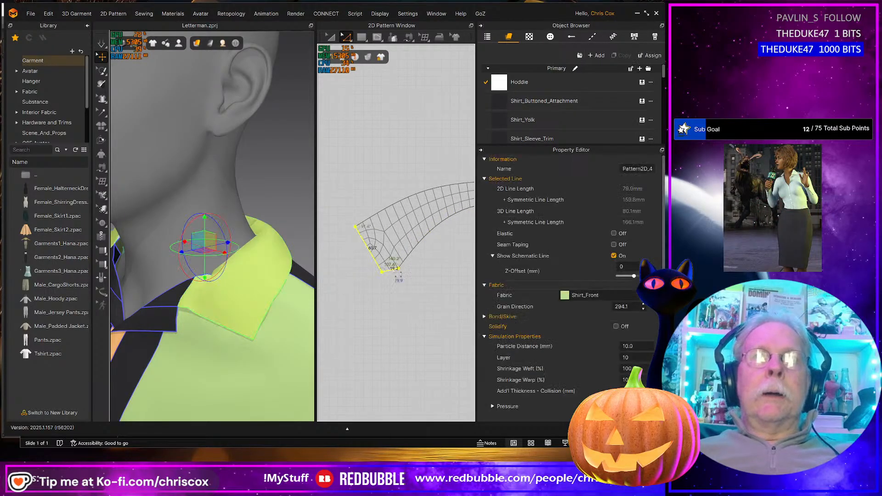
drag(395, 277, 394, 278)
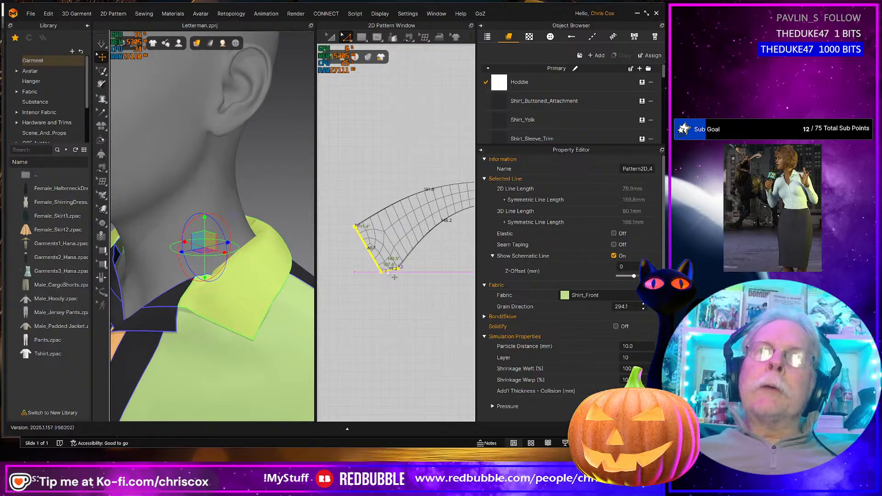
drag(387, 272, 387, 272)
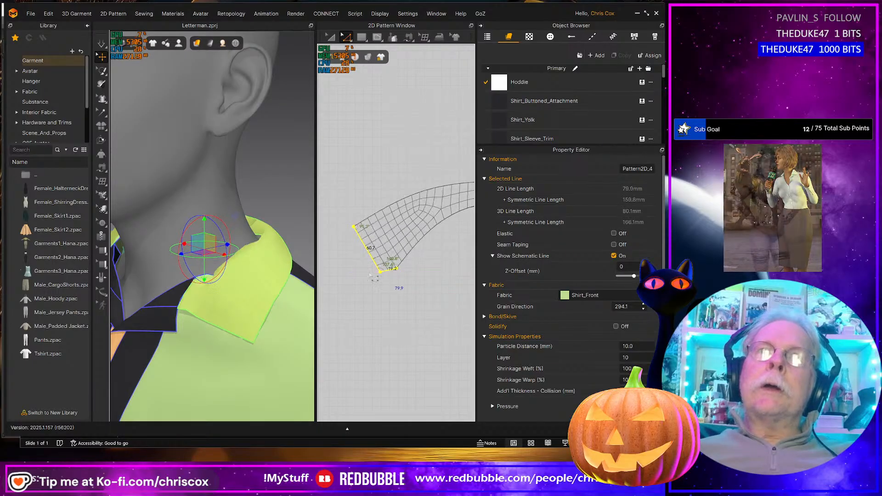
- Run the simulation and pull the collar's front and side into place around the neck
key(space)
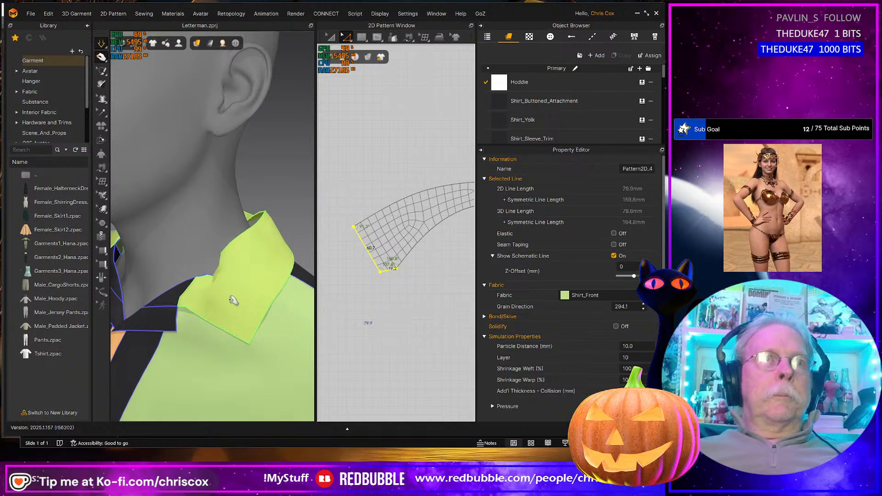
drag(234, 300, 179, 299)
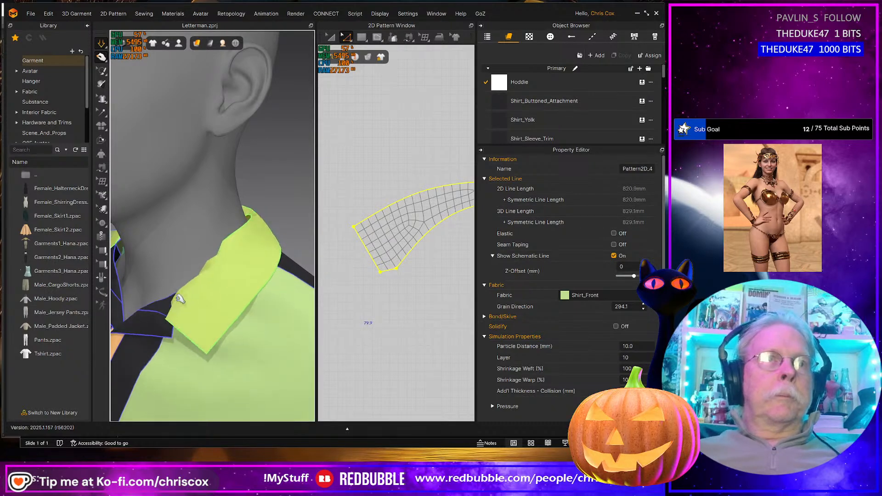
right_drag(236, 292, 271, 299)
drag(217, 266, 244, 247)
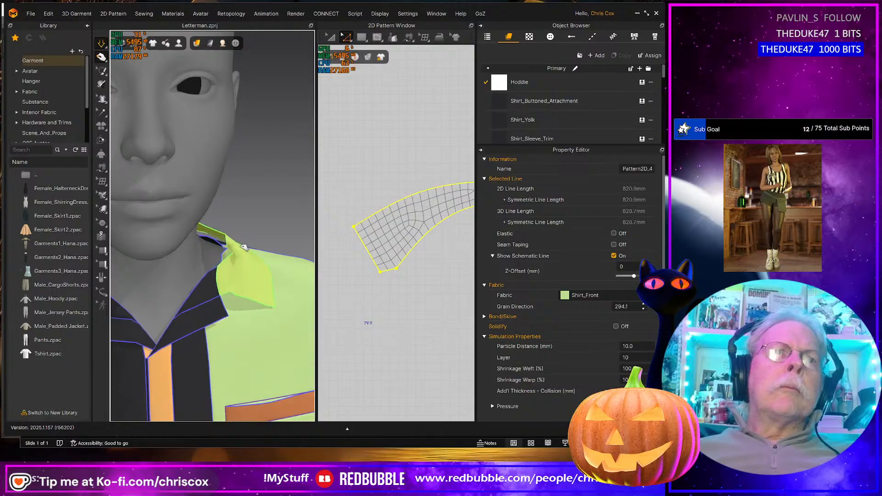
right_drag(240, 252, 207, 279)
- Create a mirrored symmetric copy of the neckline strip and place it just beside the original's center end with a small gap
scroll(273, 258, down, 5)
mouse_move(427, 285)
middle_down()
mouse_move(226, 305)
mouse_move(388, 282)
middle_up()
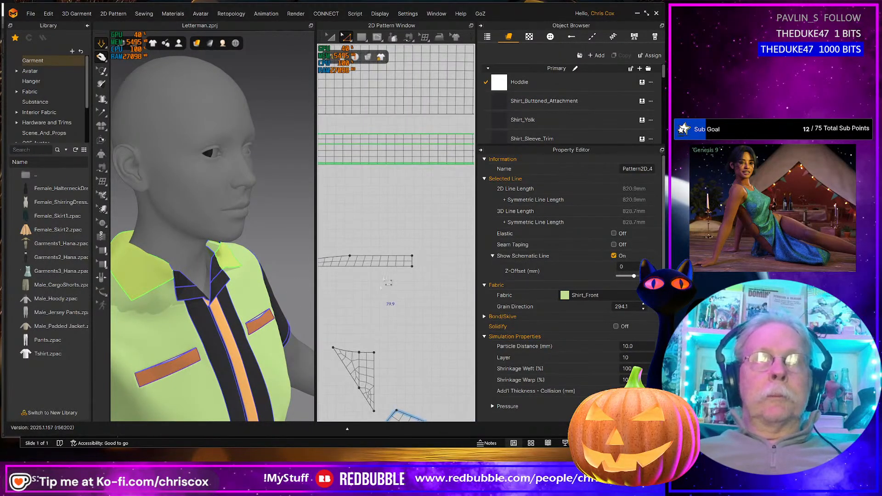
click(385, 261)
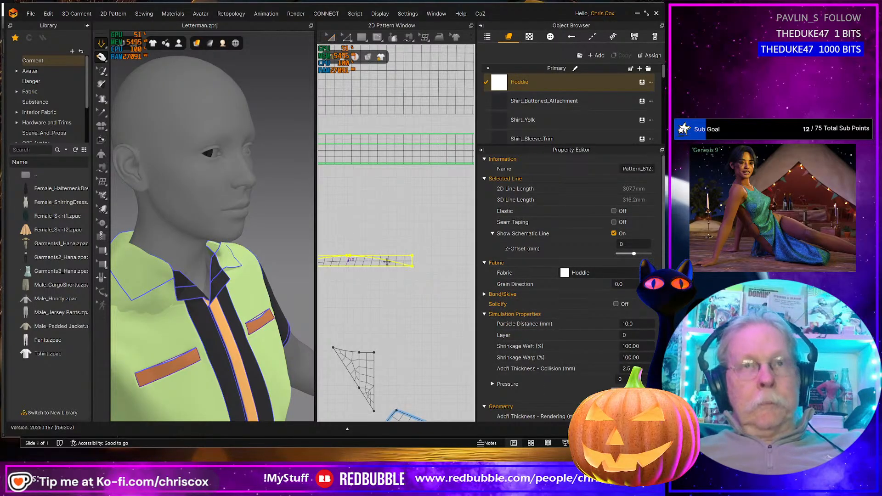
drag(385, 262, 440, 267)
key(a)
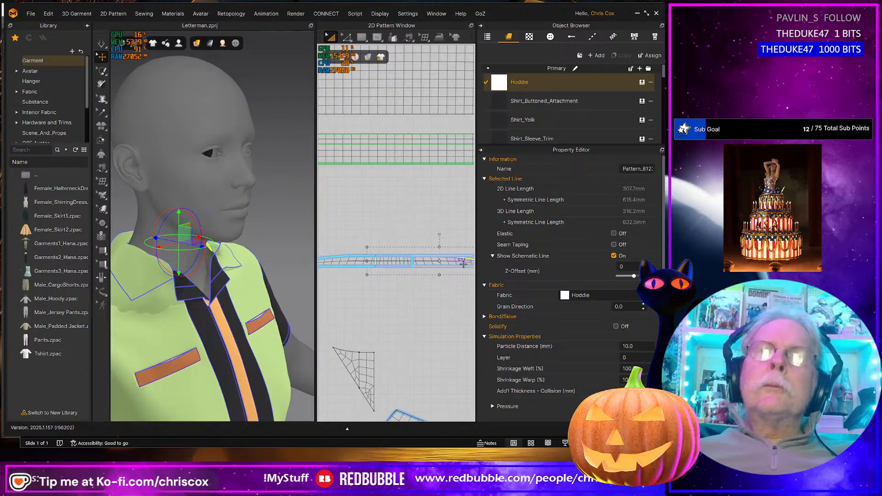
drag(463, 264, 437, 263)
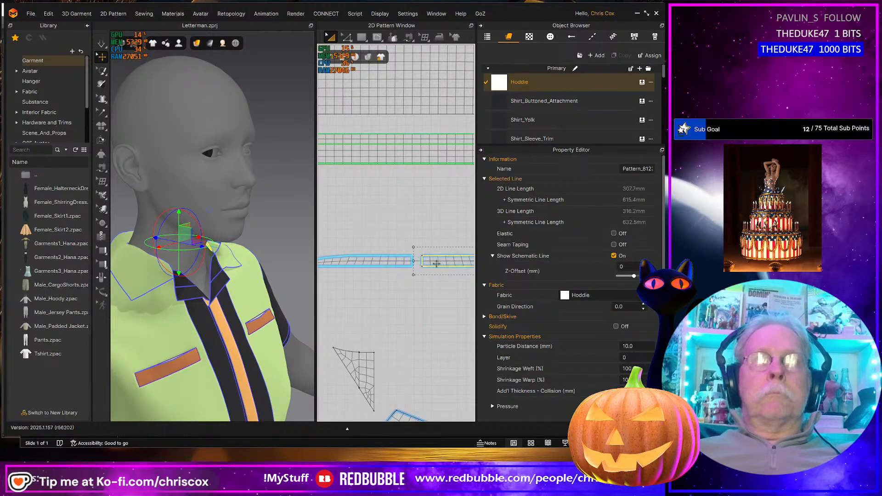
- Sew the facing center ends of the two strip halves together and simulate the garment
key(1)
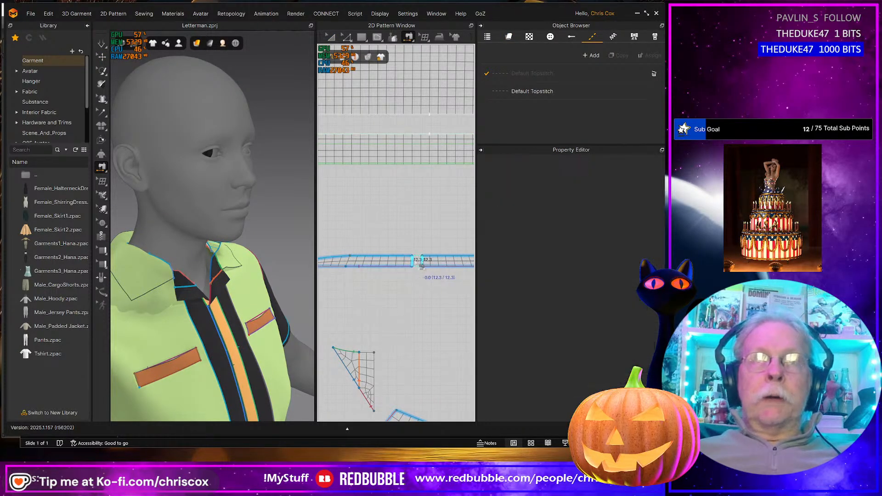
click(415, 263)
key(space)
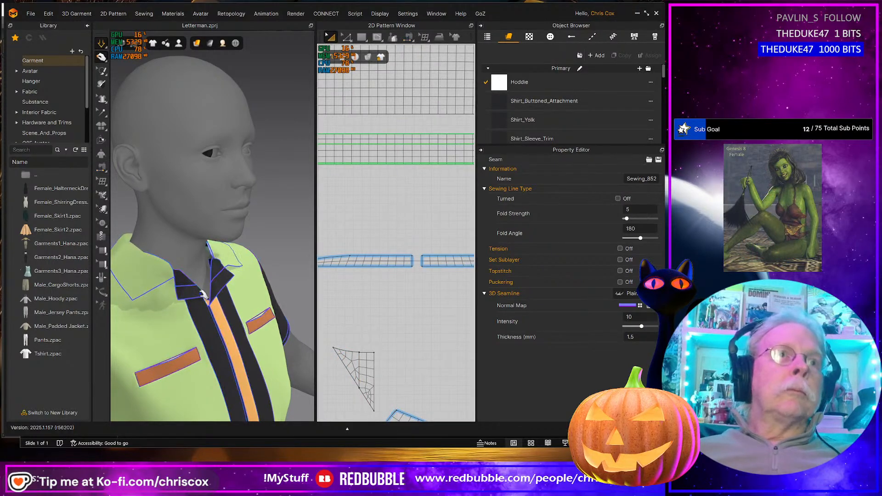
- Pull the simulated collar into shape at the front and check how it folds around the back of the neck
right_drag(205, 305, 148, 276)
click(130, 280)
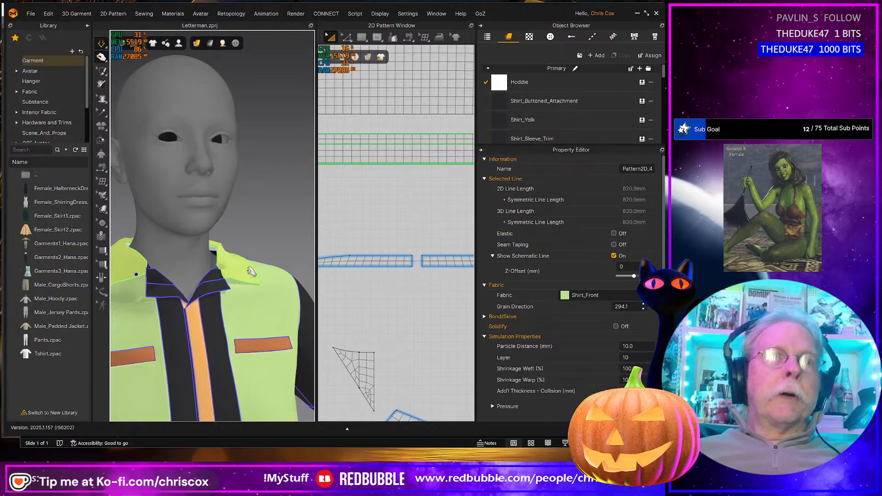
right_drag(170, 297, 293, 263)
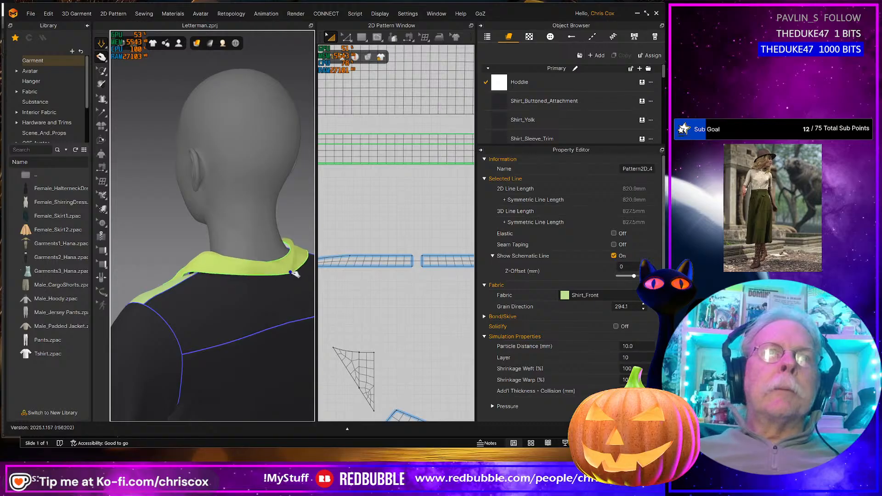
right_drag(301, 284, 243, 286)
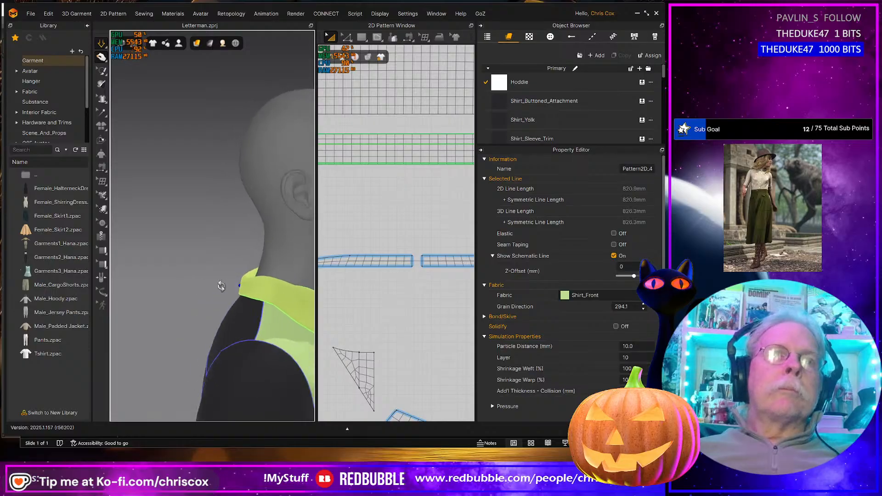
right_drag(230, 234, 293, 284)
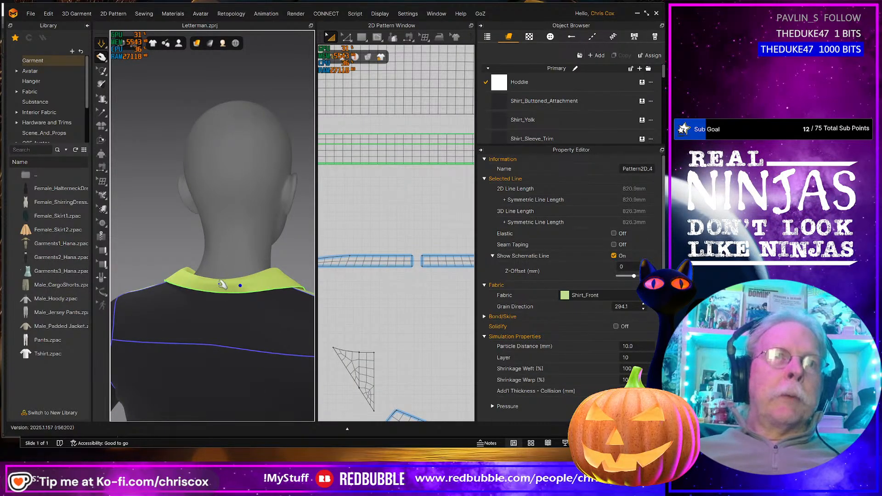
right_drag(239, 297, 222, 283)
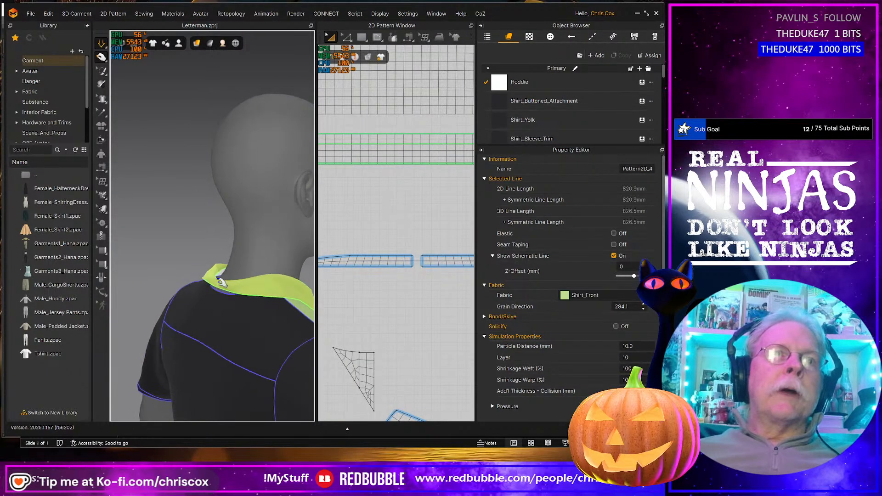
- Pull the collar's back edge down over the exposed strip and adjust the collar's point at the front
click(214, 290)
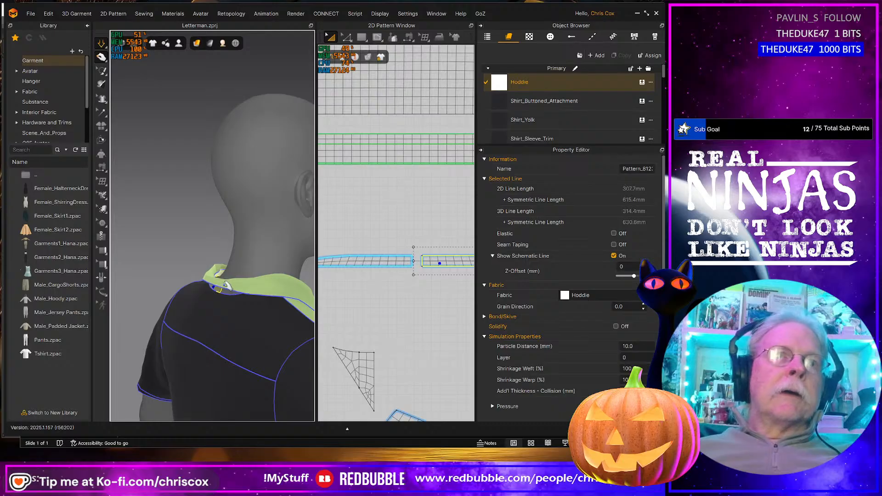
click(210, 288)
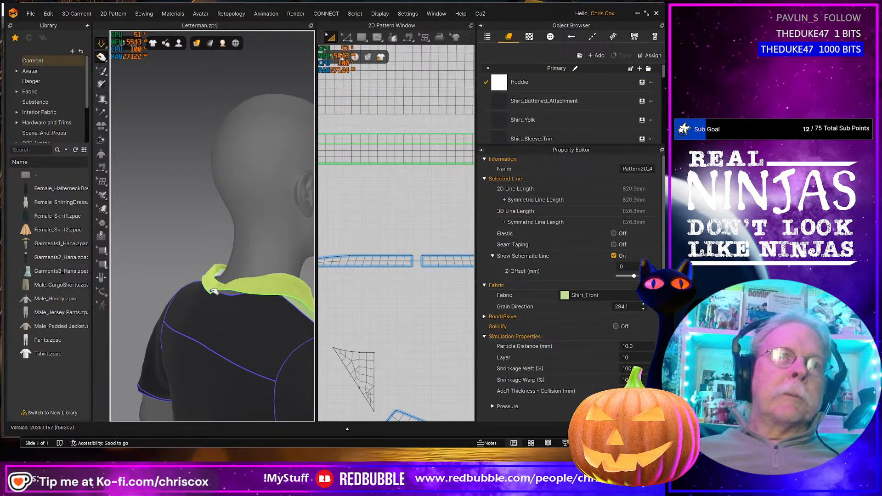
drag(234, 285, 235, 297)
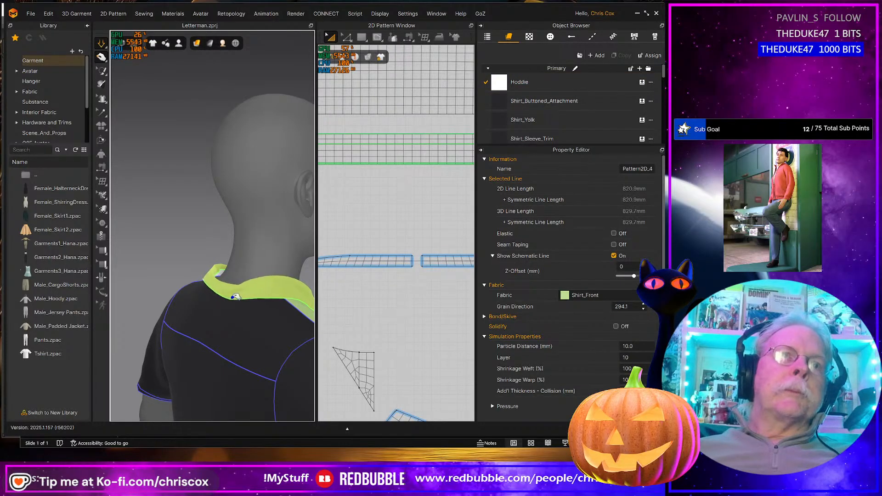
right_drag(267, 295, 188, 319)
scroll(189, 315, up, 6)
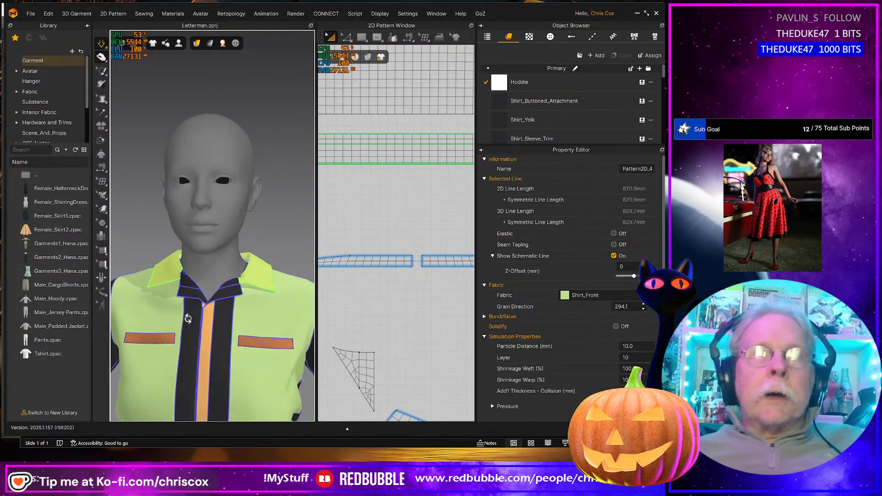
click(255, 279)
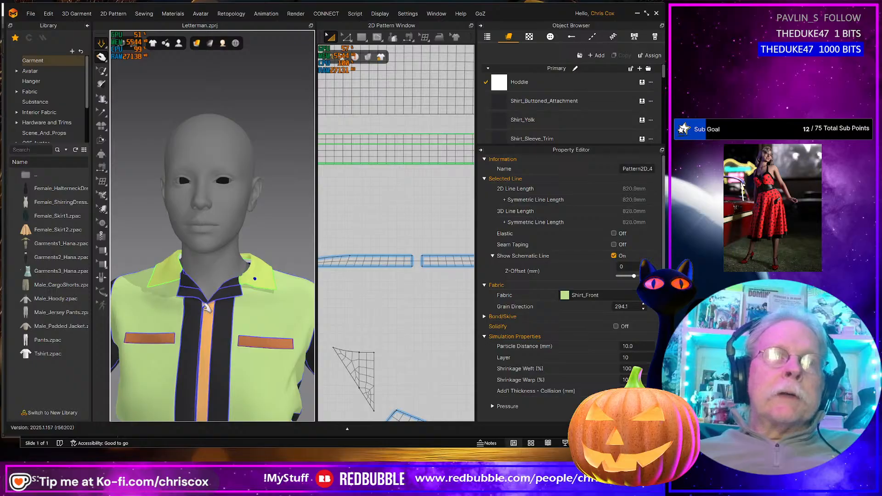
- Widen the 2D pattern window and move the wearer's left front trim piece down toward its counterpart above the shirt fronts
click(228, 291)
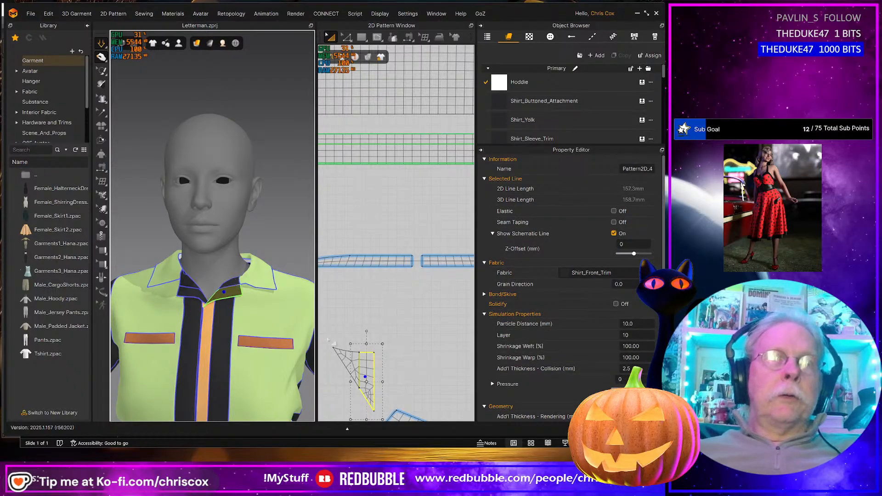
scroll(328, 341, down, 5)
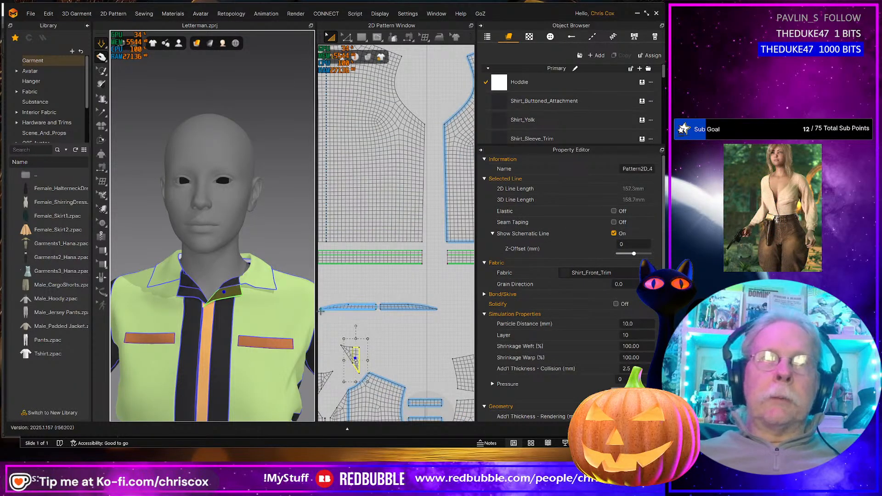
drag(316, 312, 252, 313)
scroll(348, 339, down, 3)
middle_drag(349, 339, 378, 318)
scroll(343, 319, up, 6)
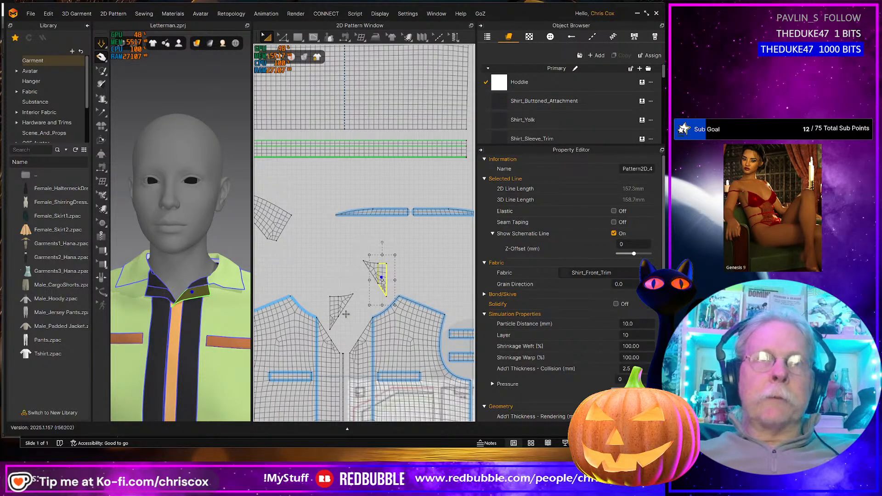
click(341, 301)
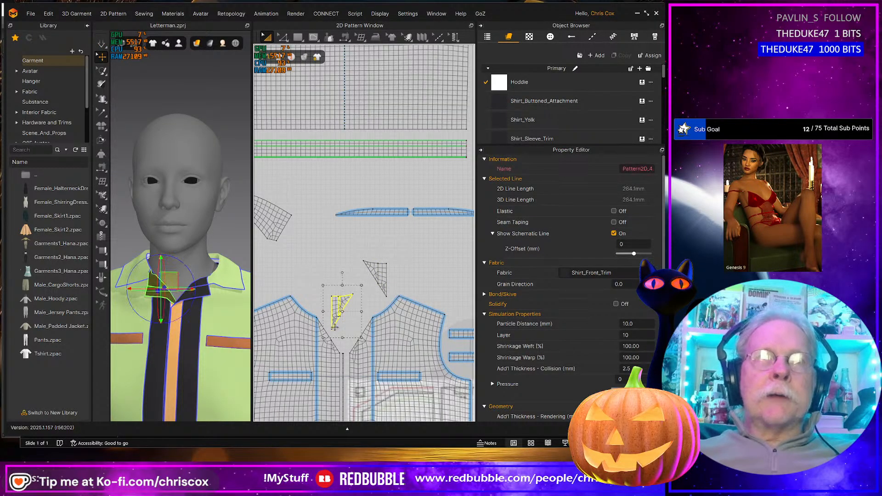
click(373, 267)
drag(383, 273, 366, 293)
- Move the other side's overlapping front trim pieces level with the opposite ones and select the trim pieces on both sides
click(342, 304)
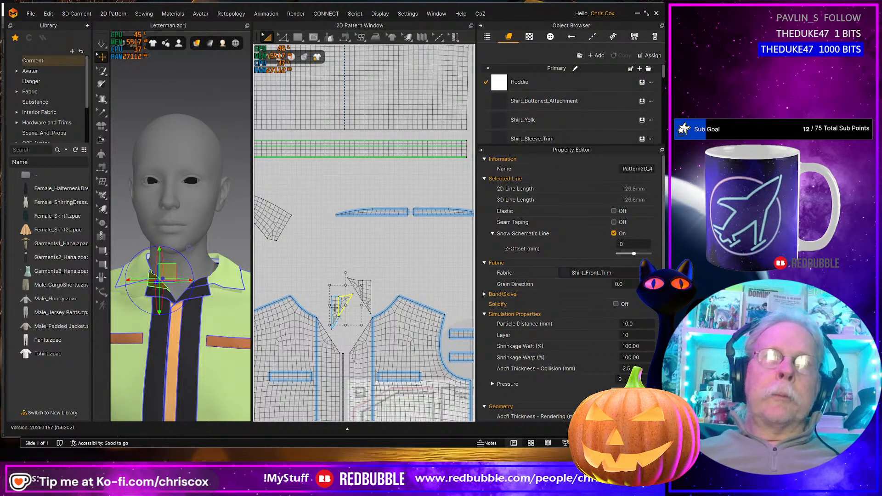
click(331, 311)
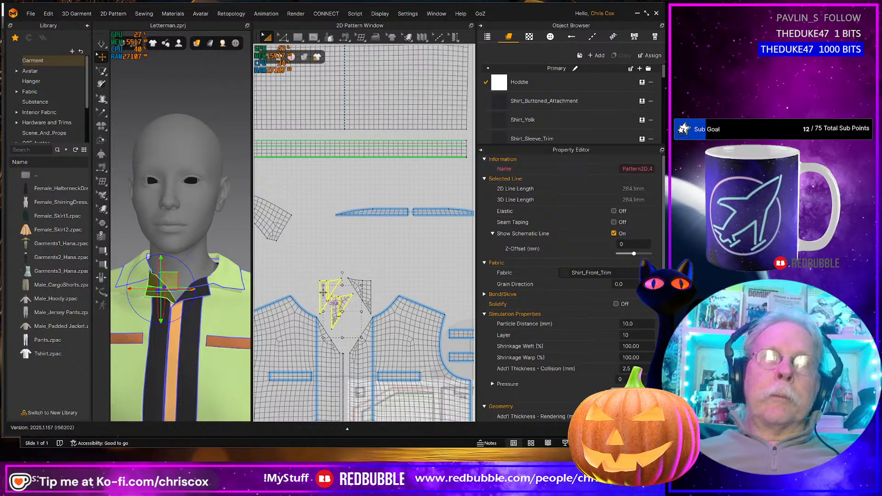
shift+click(361, 290)
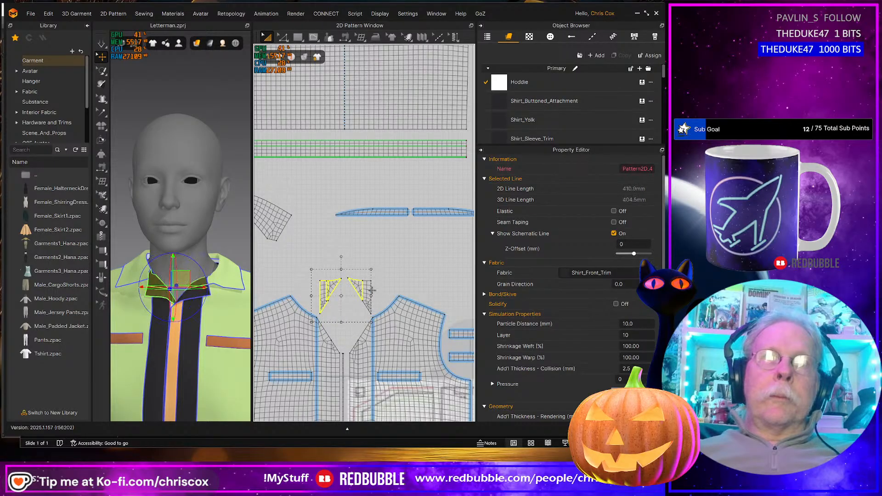
shift+click(368, 294)
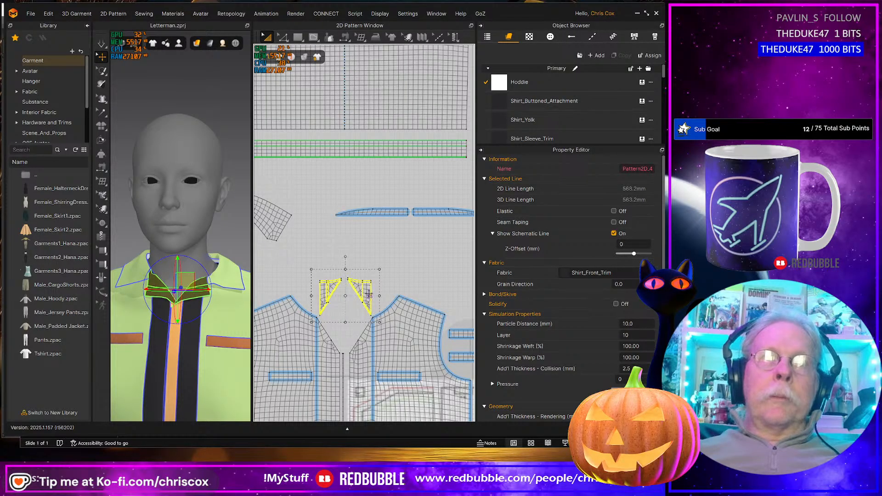
- Move the two neckline strip halves to just above the front trim pieces
drag(330, 186, 368, 272)
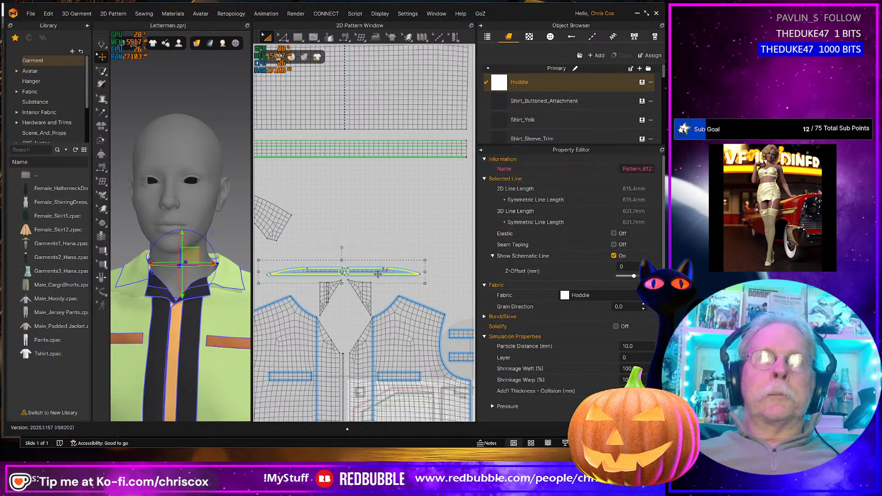
scroll(375, 274, up, 5)
middle_drag(398, 239, 434, 260)
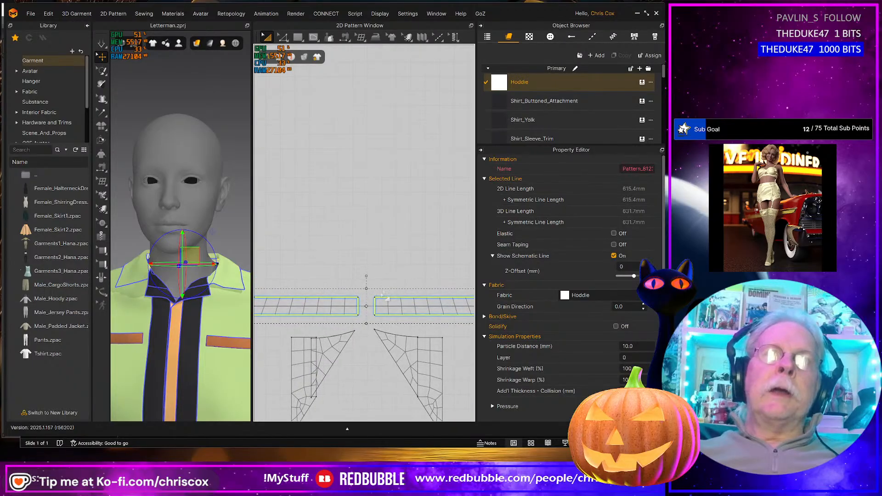
click(368, 299)
drag(368, 299, 377, 299)
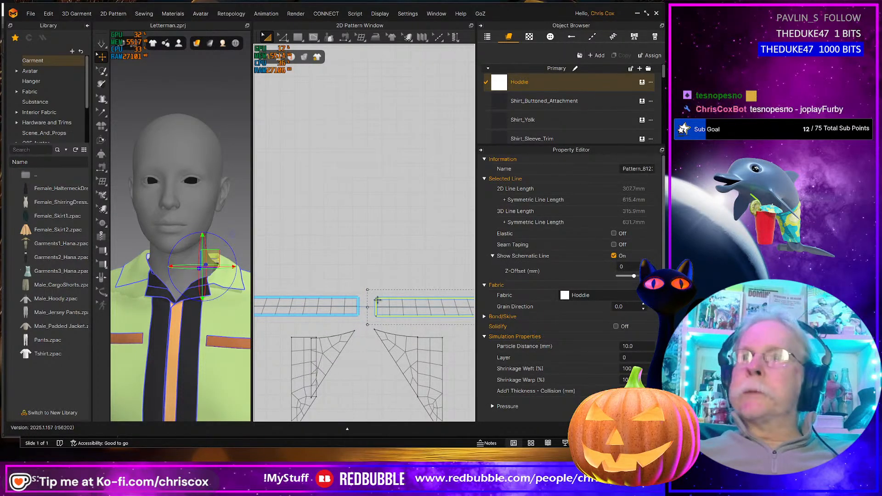
- Join the two neckline strip halves at their center edges into one symmetric piece
key(z)
click(376, 307)
right_click(376, 308)
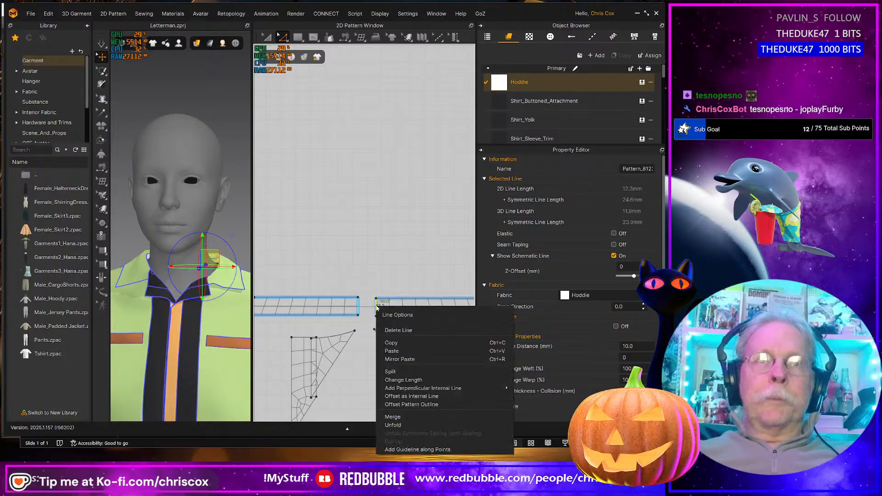
click(400, 425)
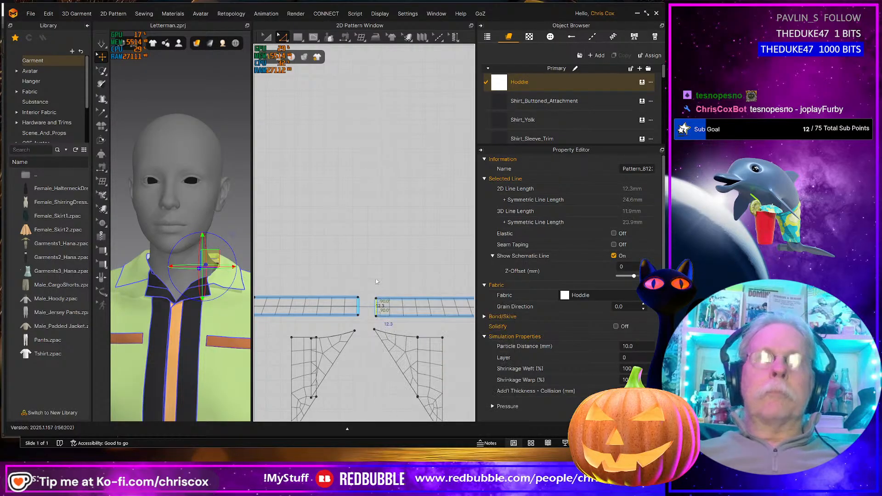
- Move the curved collar pattern directly above the joined neckline strip, roughly centered over it
scroll(379, 287, down, 5)
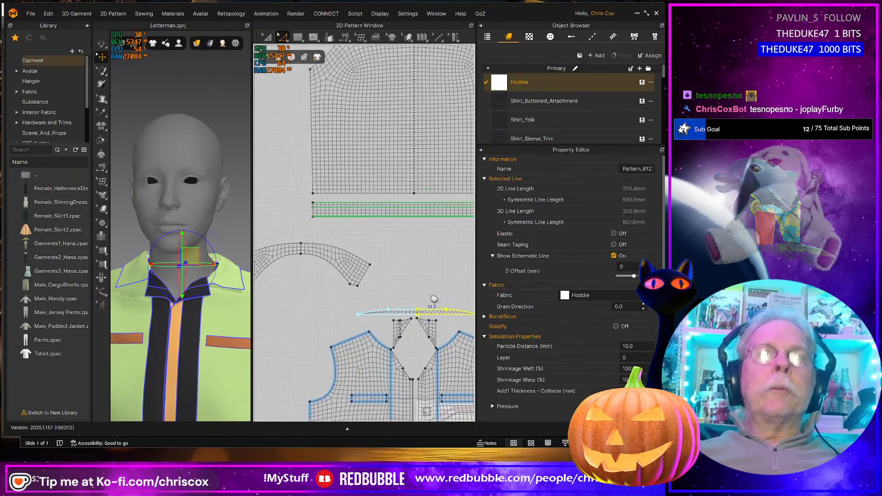
key(a)
drag(357, 268, 445, 278)
scroll(439, 317, up, 3)
scroll(439, 317, up, 2)
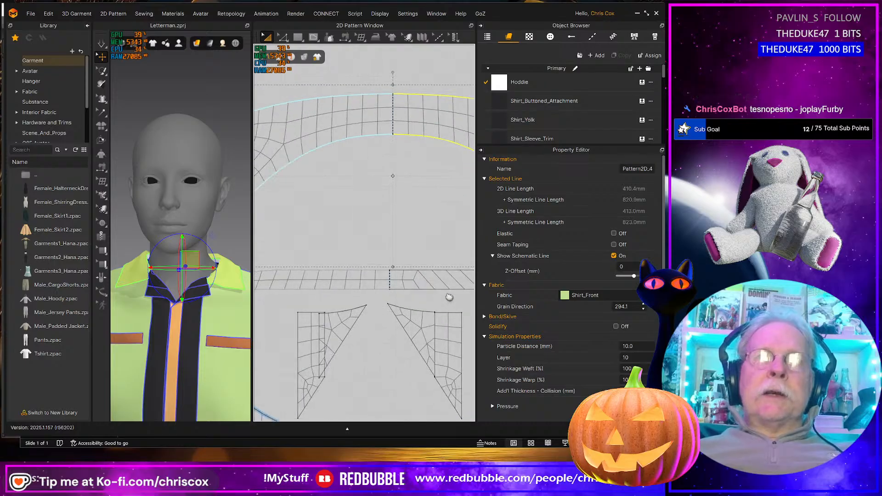
middle_drag(373, 305, 441, 300)
- Remove the linked editing from the joined neckline strip
key(z)
click(411, 290)
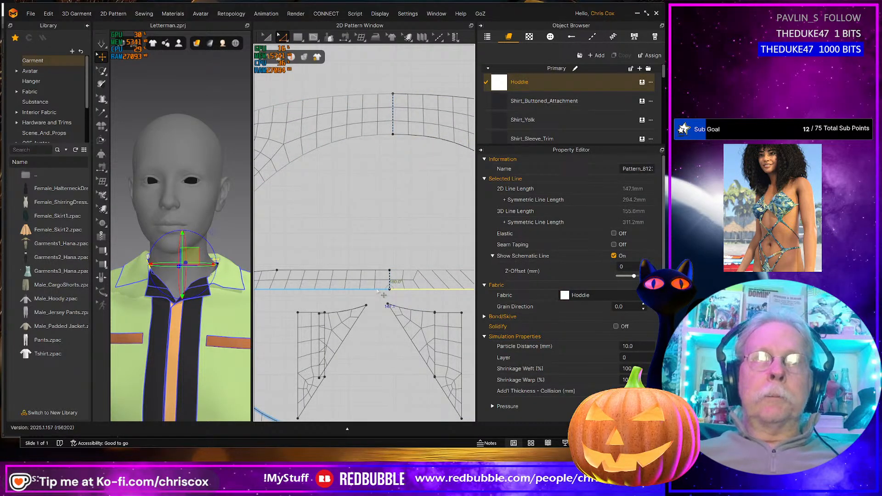
scroll(378, 292, down, 3)
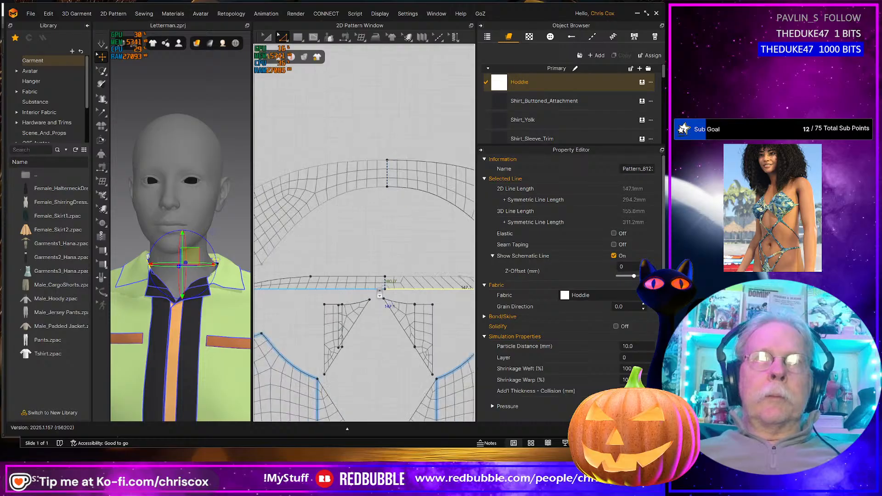
scroll(379, 294, down, 1)
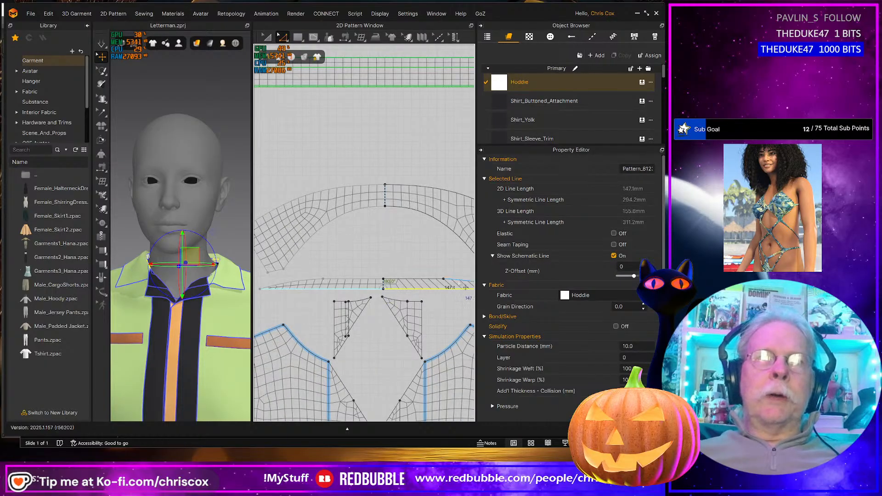
mouse_move(453, 293)
middle_down()
mouse_move(419, 293)
mouse_move(450, 294)
middle_up()
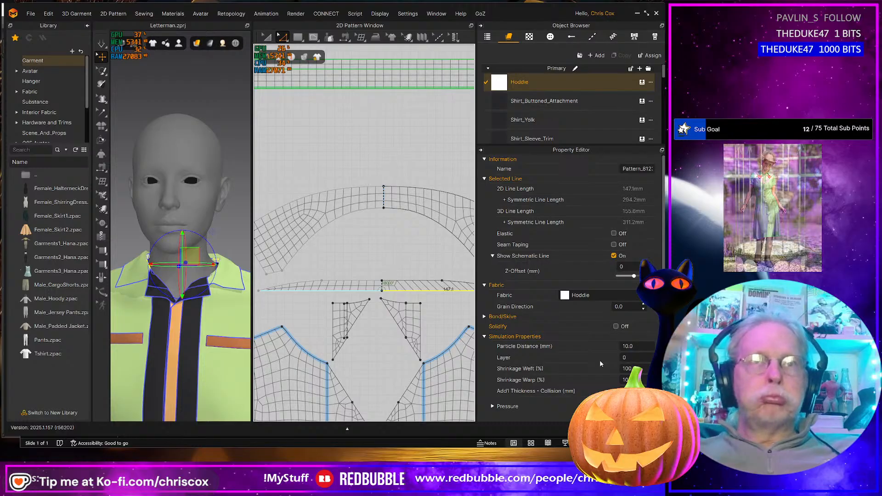
key(a)
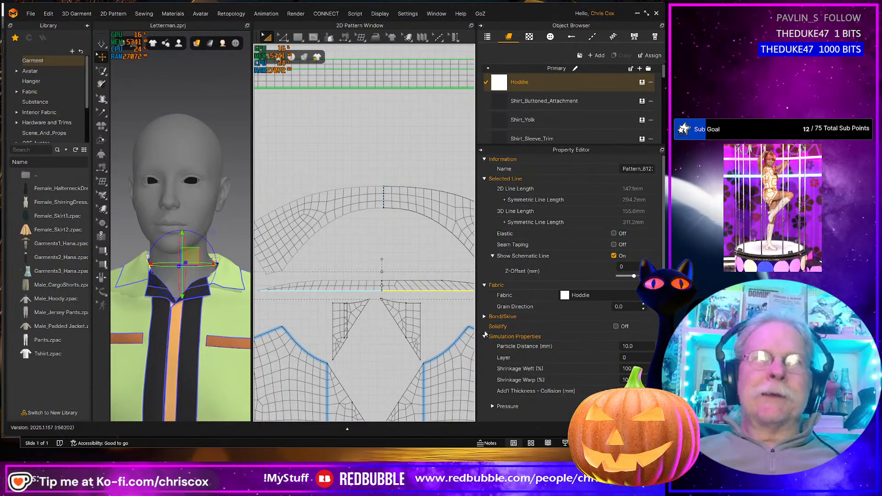
right_click(381, 286)
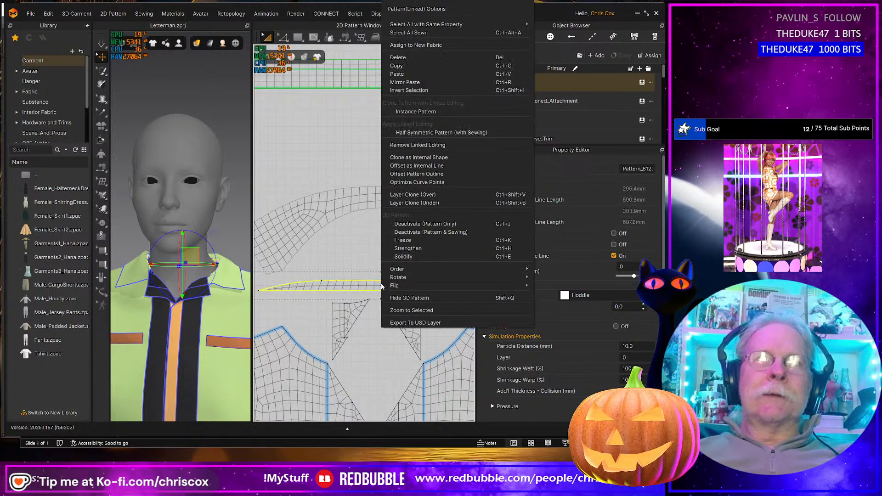
click(419, 146)
- Delete the two center points on the strip's upper and lower edges so each runs unbroken across the middle
middle_drag(425, 290, 398, 291)
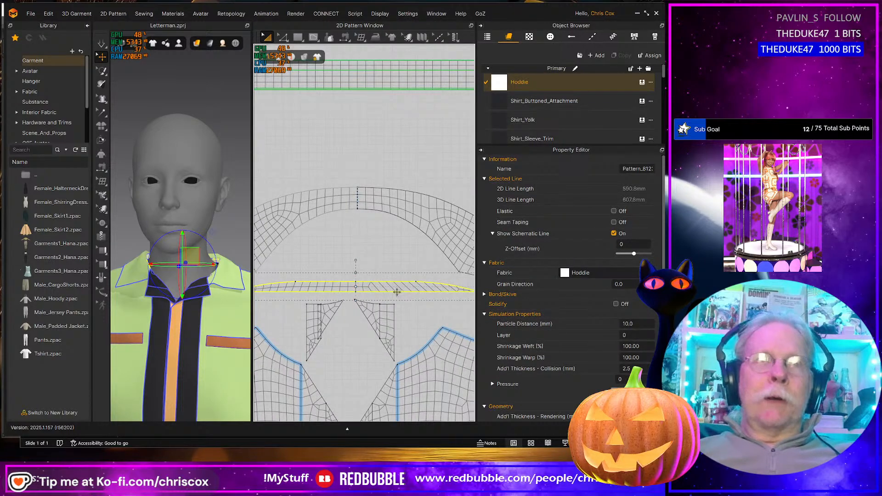
scroll(397, 292, up, 2)
key(z)
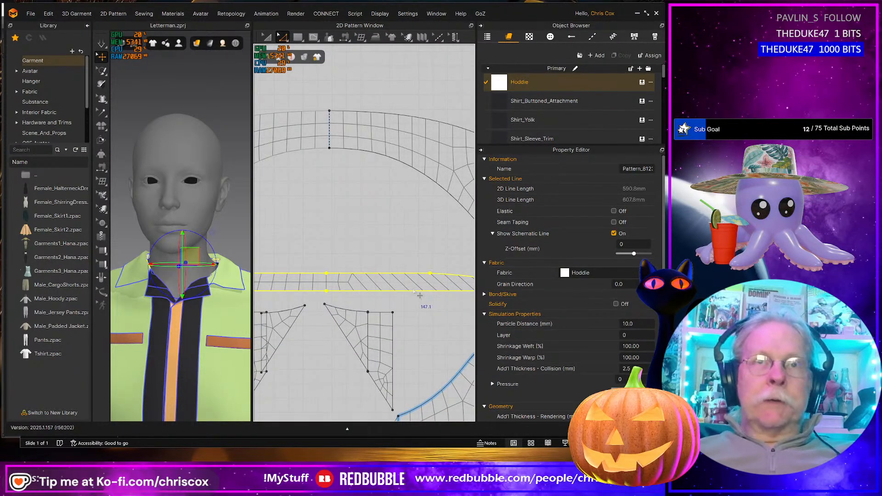
right_click(413, 291)
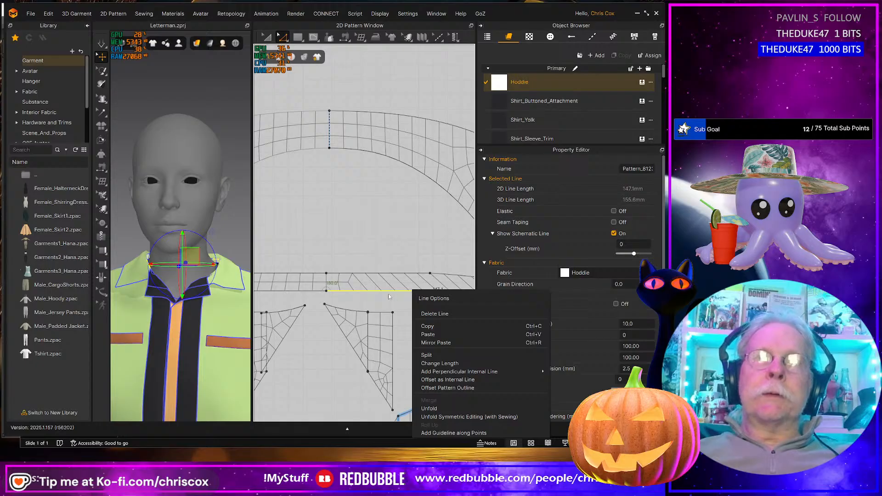
click(327, 282)
drag(339, 293, 339, 295)
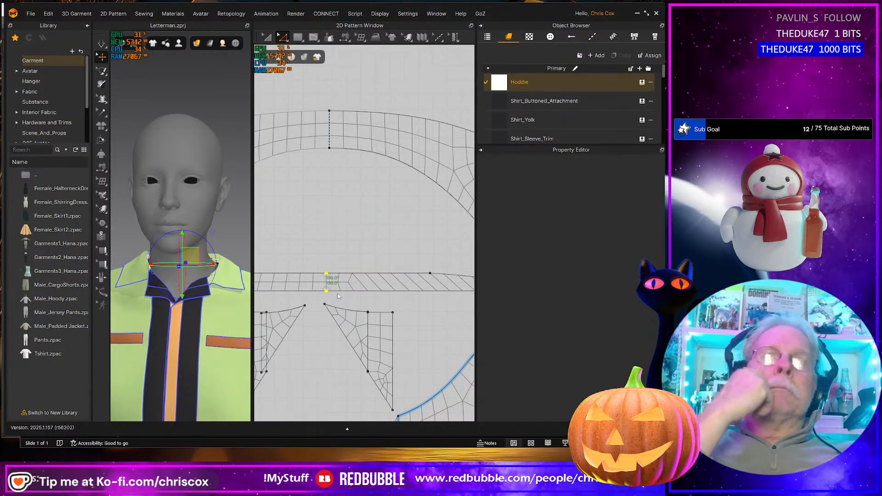
key(Delete)
- Distribute one internal line between the neckline strip's upper and lower center edges
scroll(338, 296, down, 3)
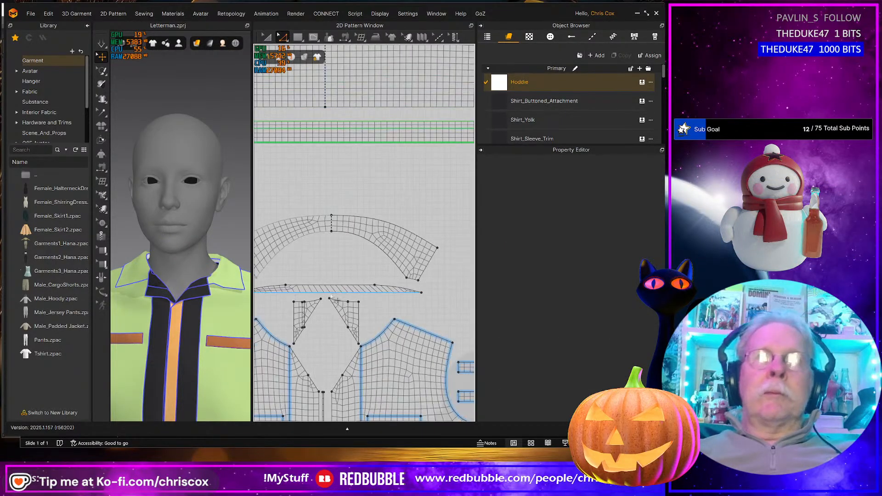
scroll(342, 297, up, 3)
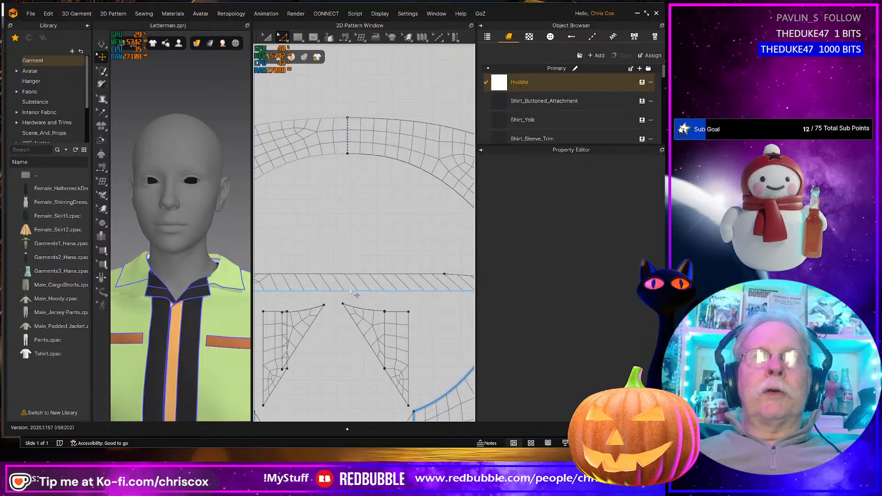
click(350, 291)
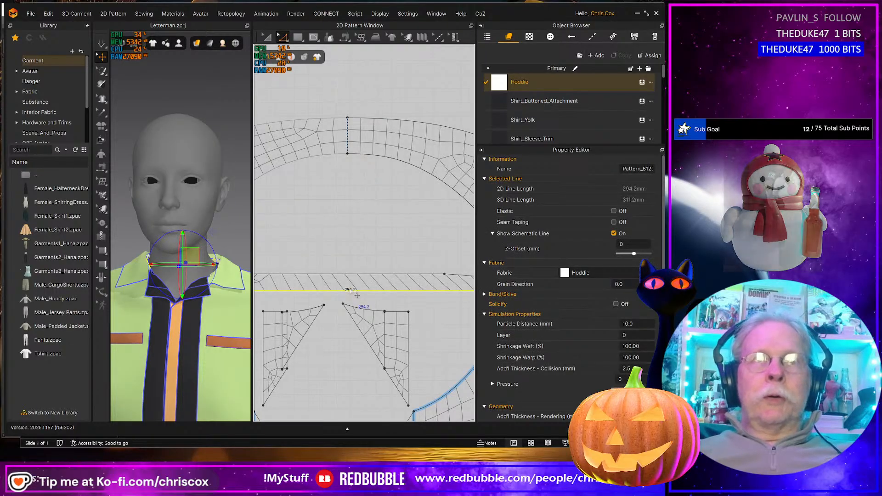
right_click(350, 292)
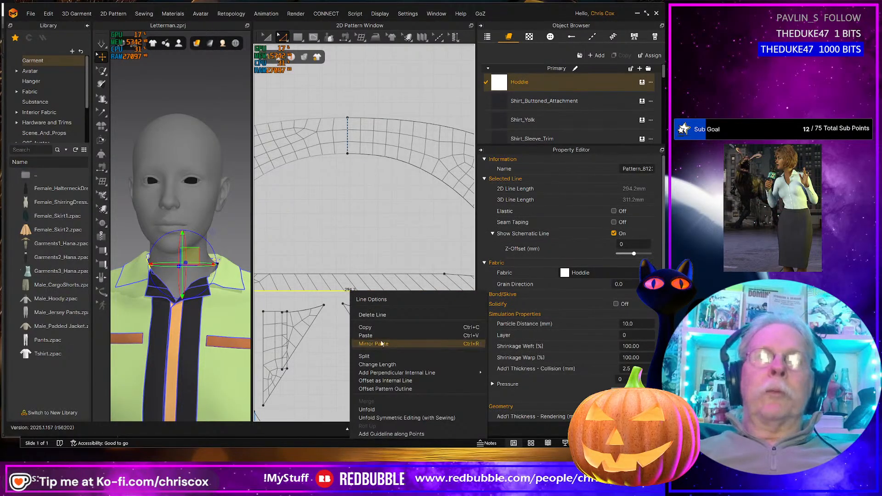
click(383, 381)
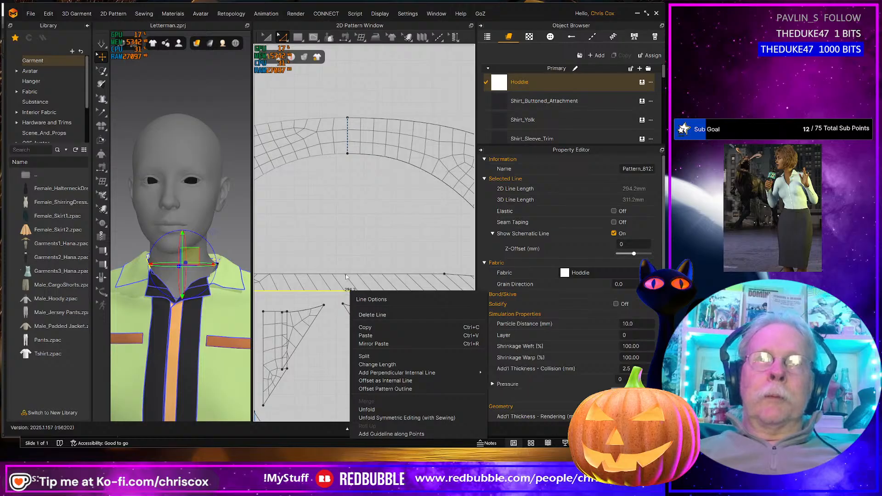
right_click(347, 276)
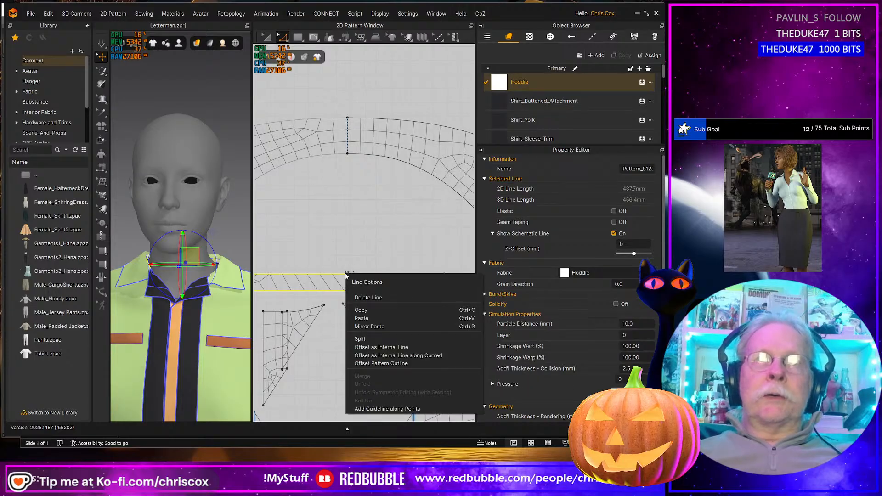
click(385, 356)
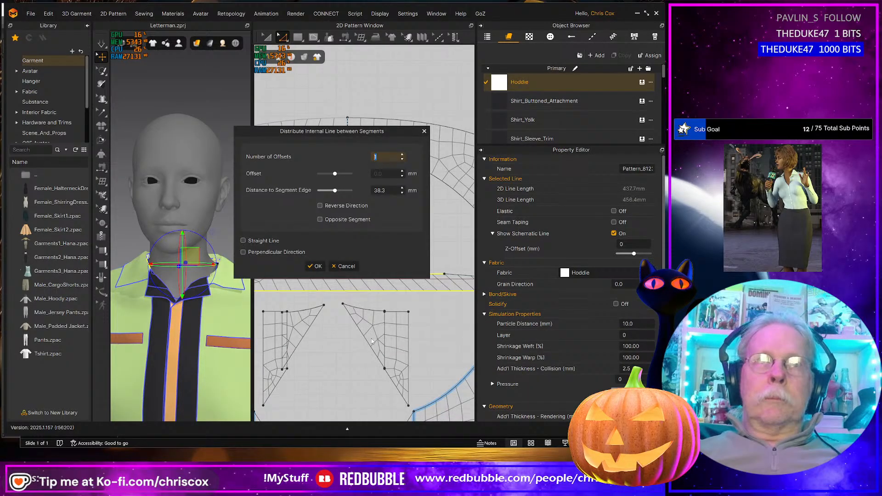
click(344, 266)
scroll(428, 328, down, 3)
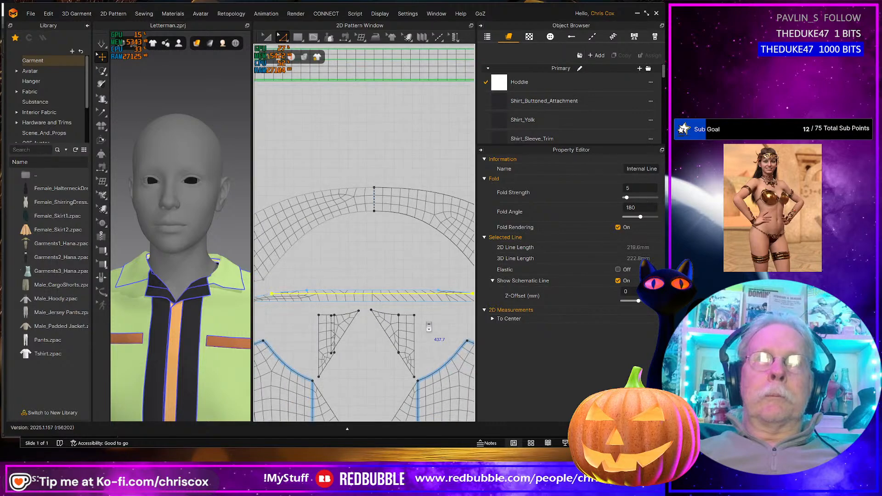
scroll(429, 327, up, 2)
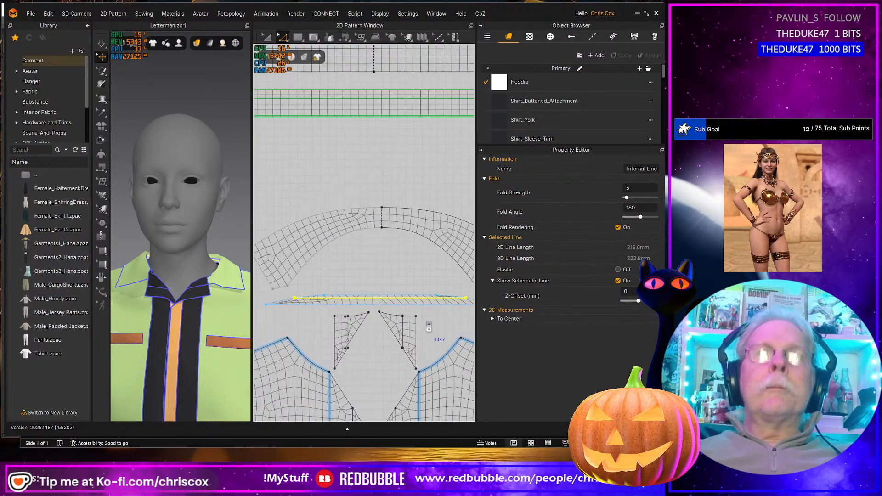
middle_drag(427, 324, 418, 318)
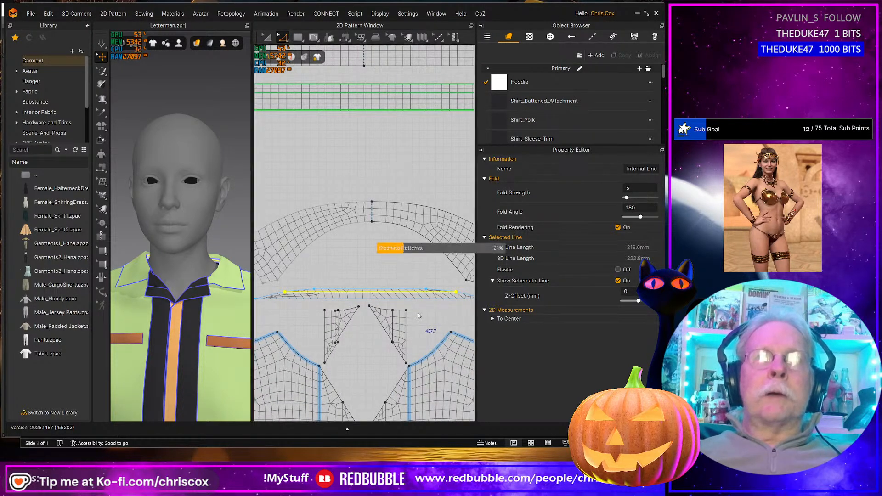
- Offset the neckline strip's long lower edge as one internal line at a distance of 6 mm
click(302, 285)
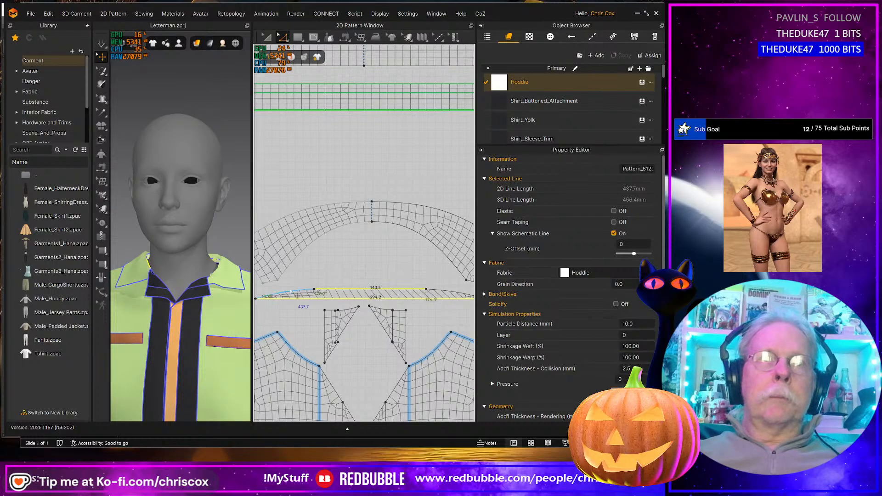
click(290, 293)
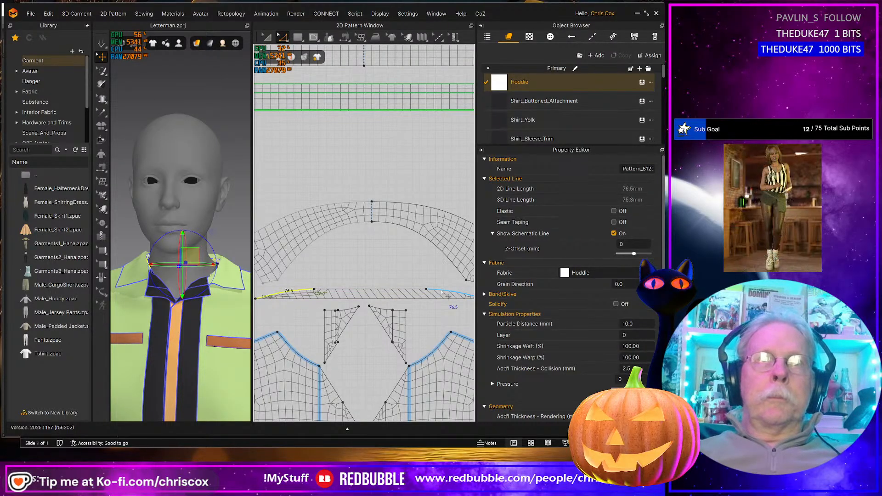
click(422, 299)
right_click(421, 298)
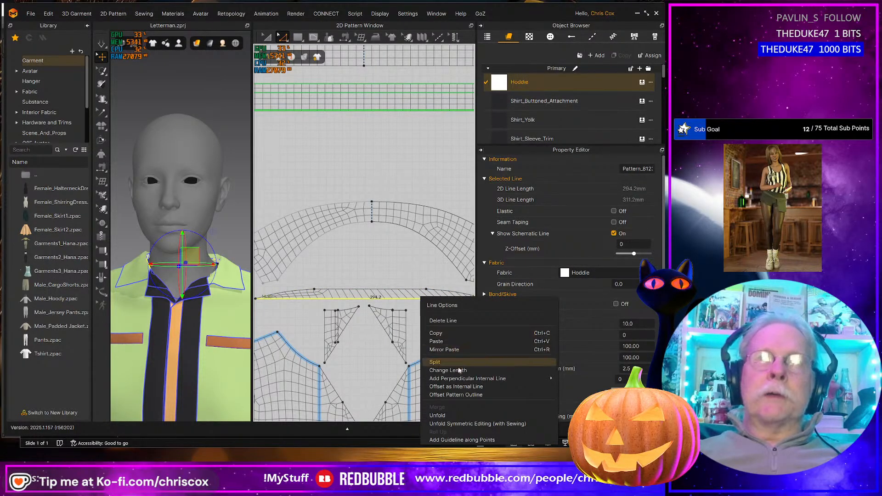
click(460, 387)
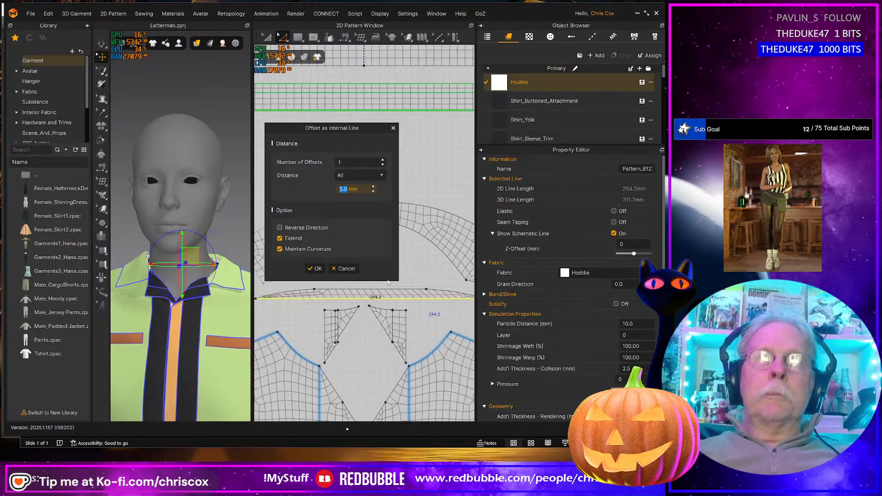
text(6)
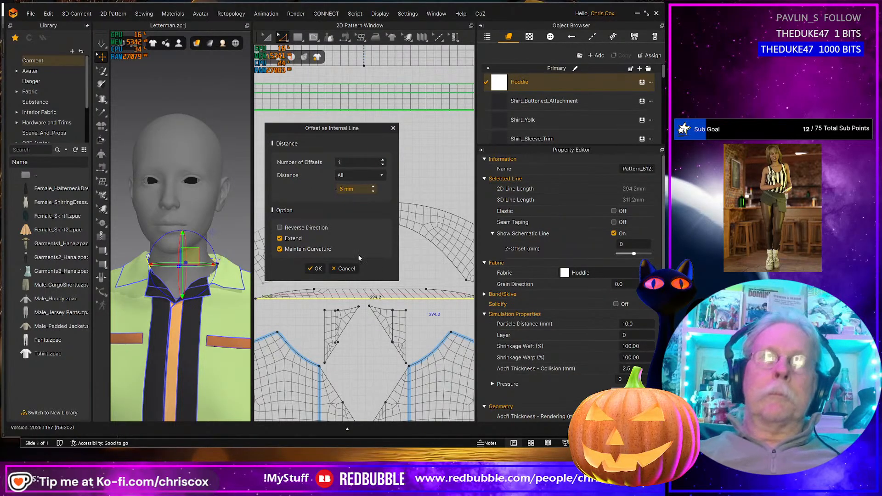
click(317, 269)
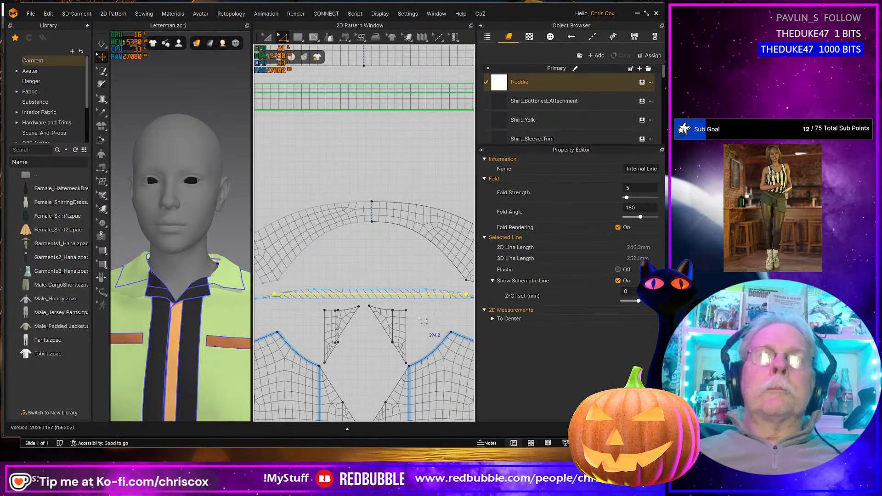
scroll(416, 312, down, 2)
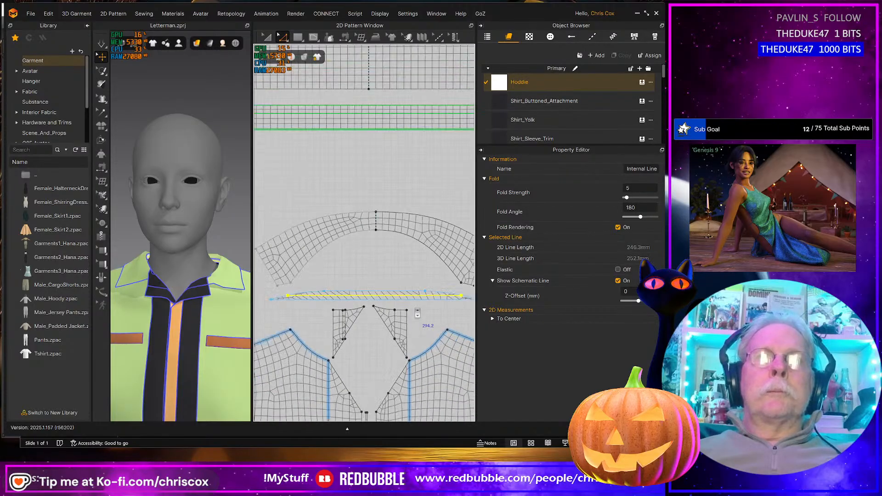
click(416, 307)
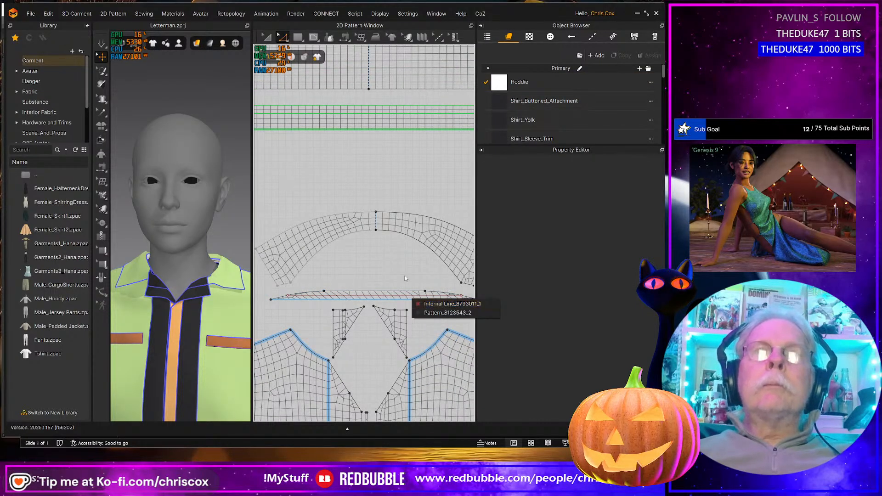
scroll(406, 283, down, 3)
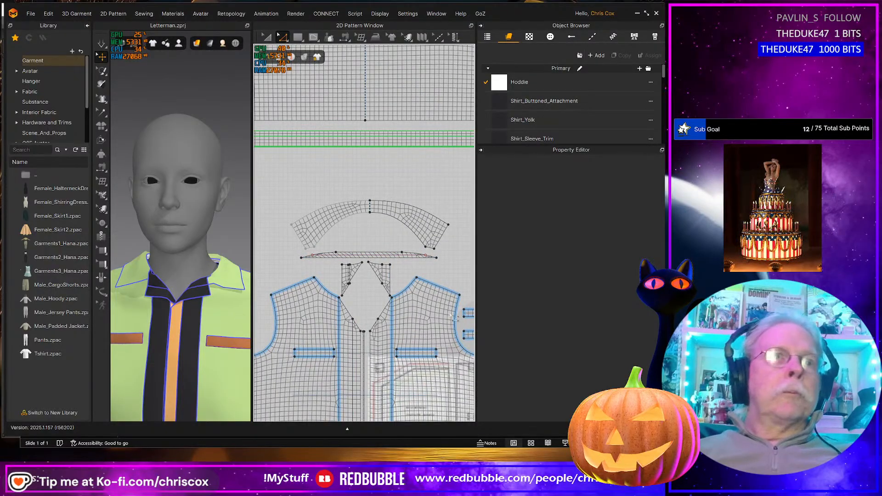
scroll(423, 287, down, 3)
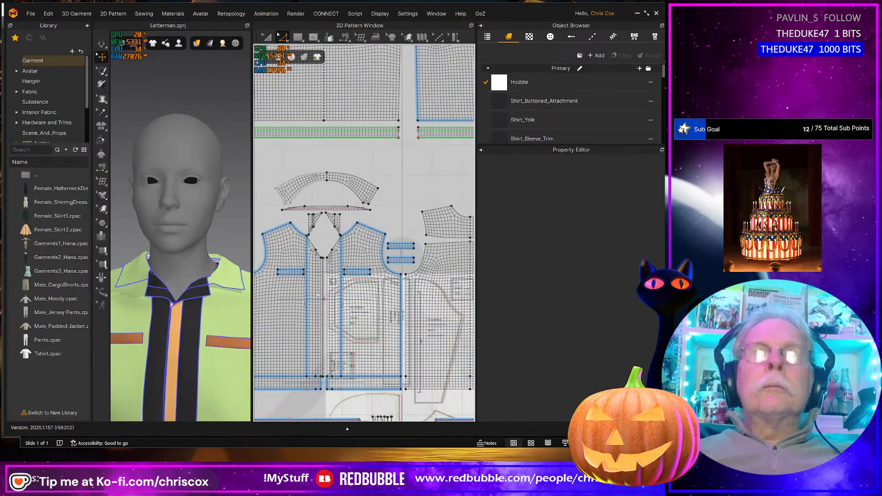
scroll(331, 266, down, 5)
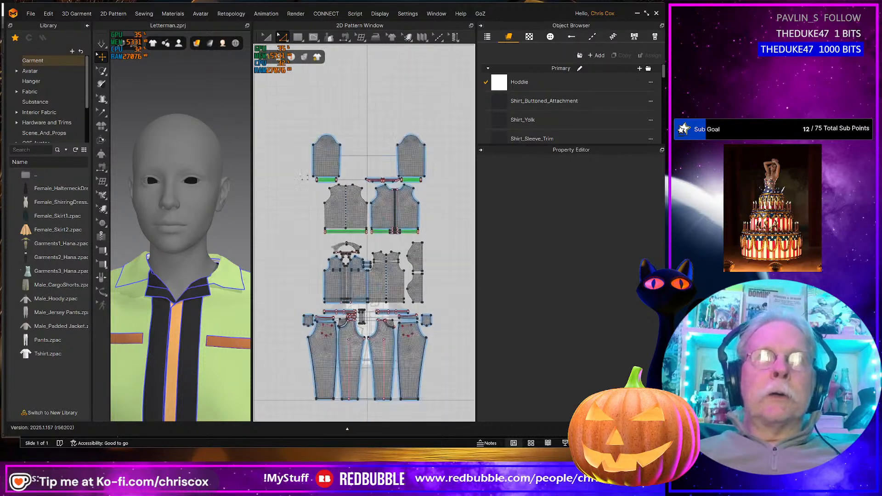
drag(275, 95, 444, 236)
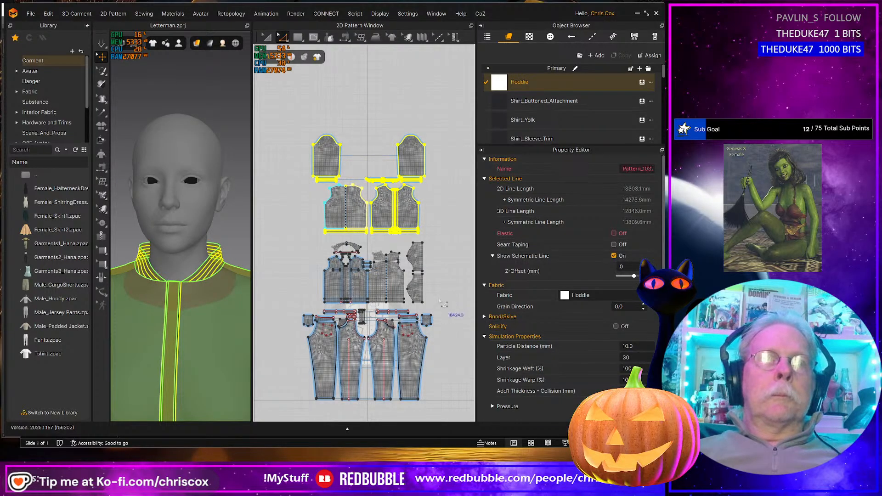
scroll(444, 304, down, 3)
scroll(223, 307, down, 4)
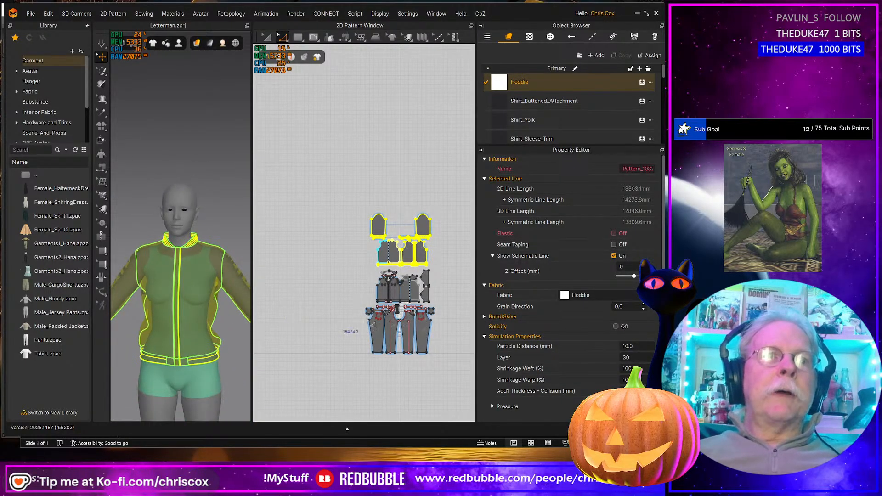
click(446, 362)
drag(446, 364, 305, 185)
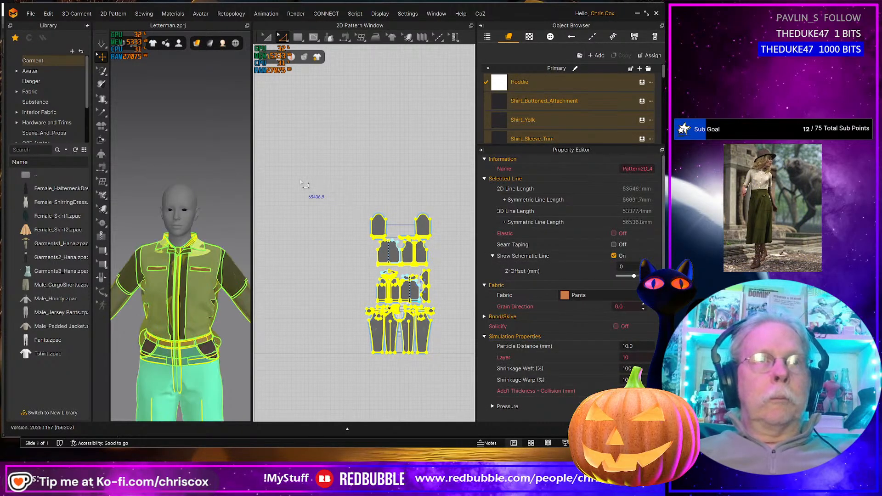
click(452, 283)
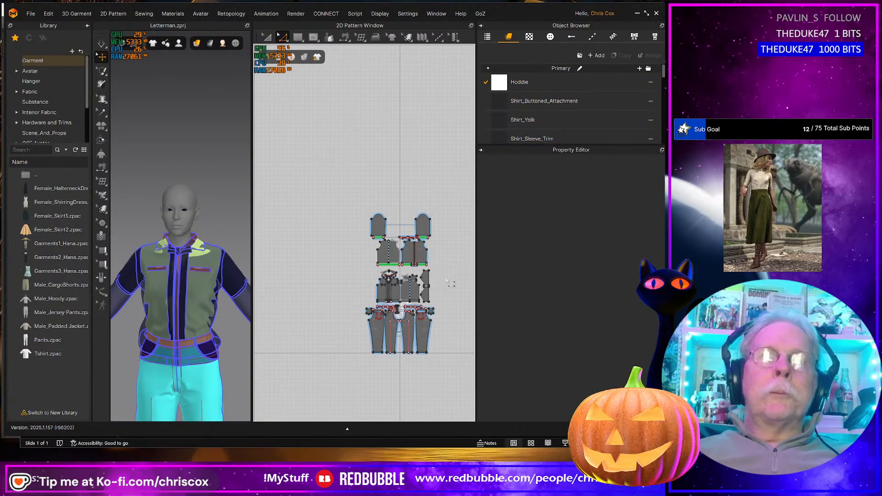
drag(447, 276, 340, 204)
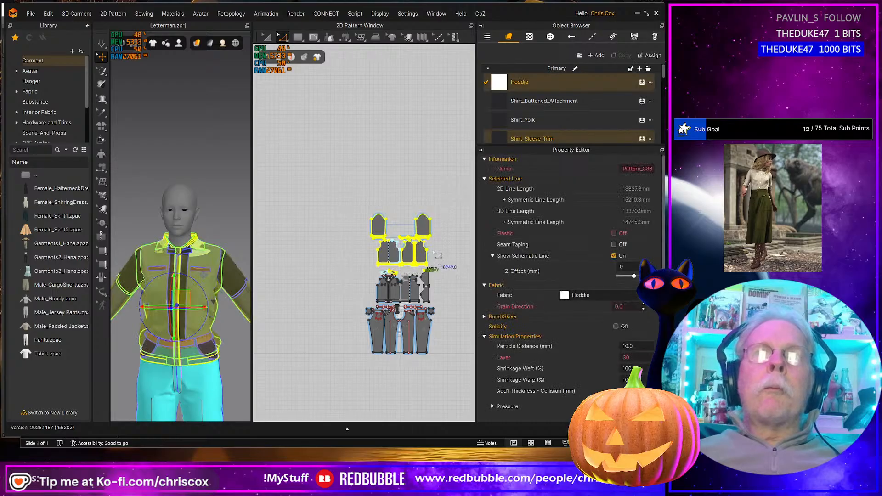
scroll(446, 237, up, 3)
drag(449, 163, 314, 283)
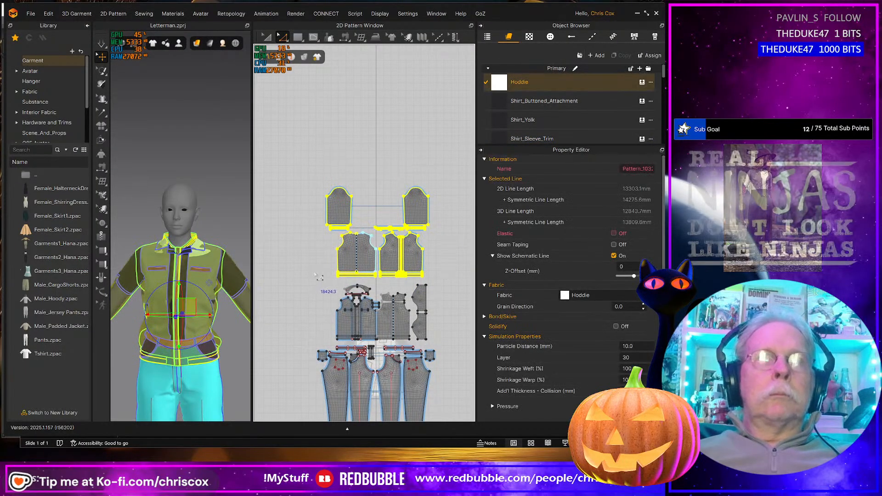
right_click(341, 254)
click(325, 257)
- Display all the jacket's pattern pieces over the shirt on the avatar with simulation running, and save the project
key(a)
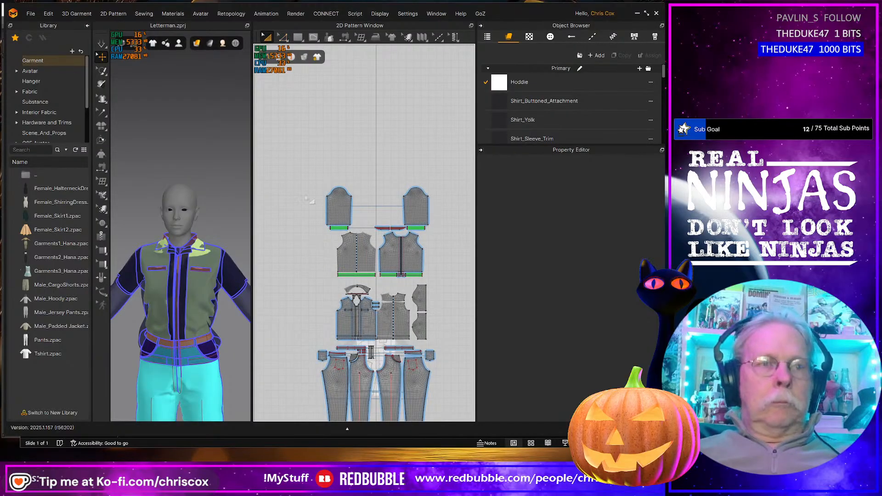
drag(305, 168, 449, 283)
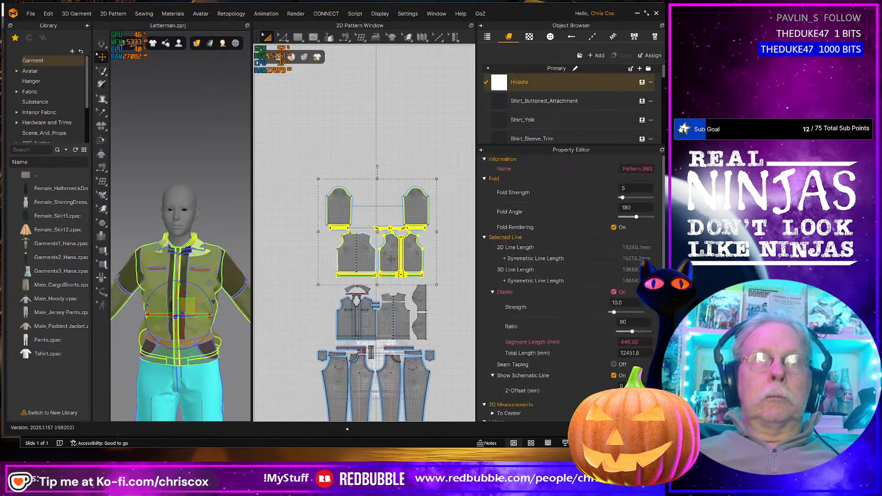
right_click(386, 254)
click(397, 260)
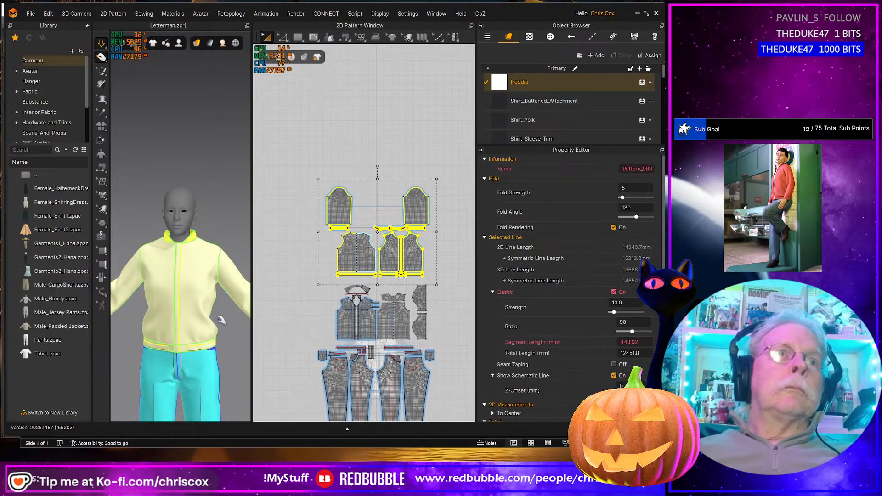
mouse_move(221, 320)
right_down()
mouse_move(175, 323)
mouse_move(220, 325)
right_up()
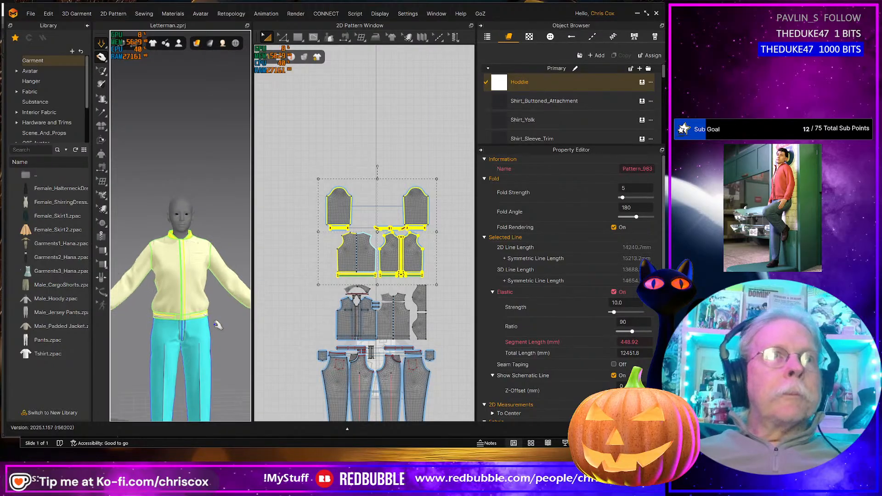
scroll(218, 327, down, 2)
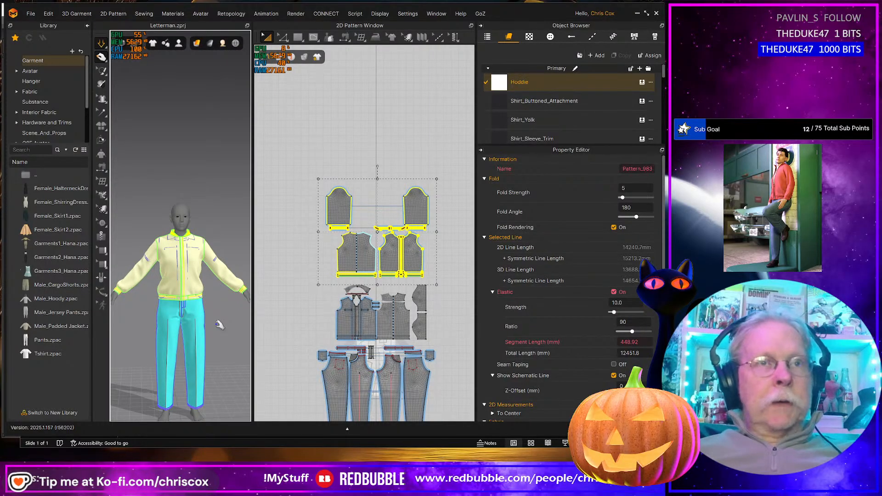
key(ctrl+s)
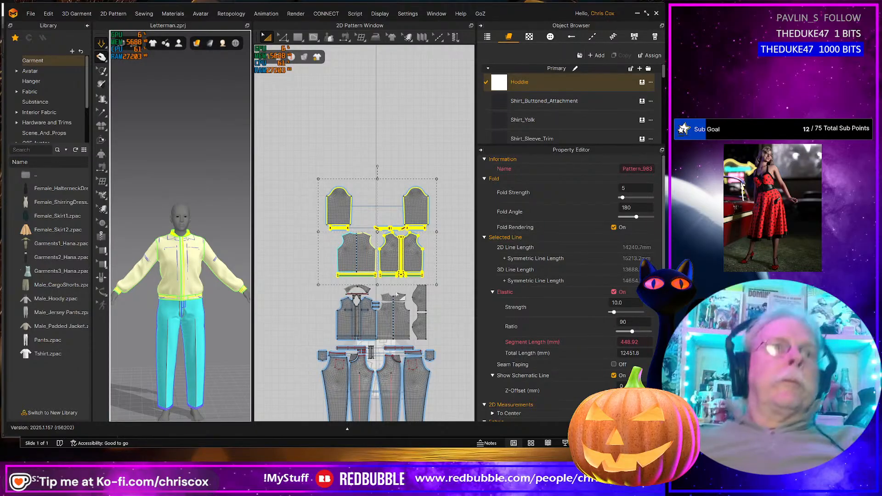
- Examine how the draped jacket sits over the shirt and pants, from close up and at full length, from several angles
scroll(204, 255, up, 6)
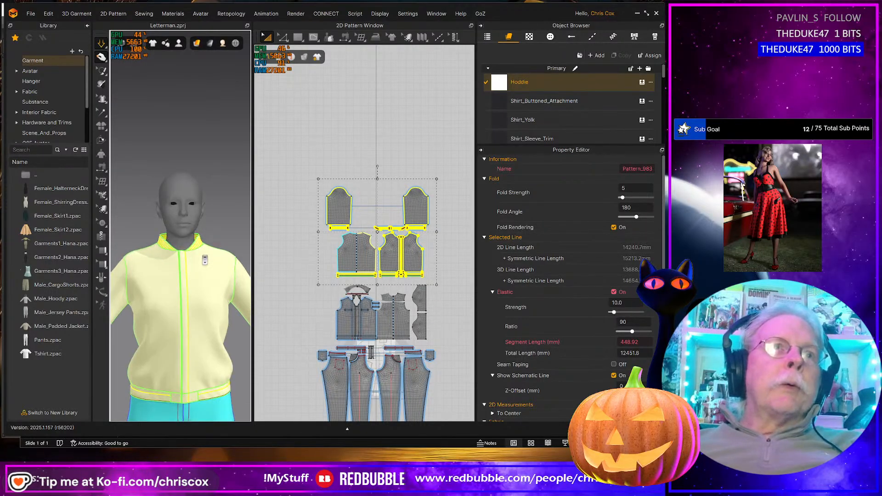
right_drag(236, 288, 173, 232)
scroll(198, 288, down, 3)
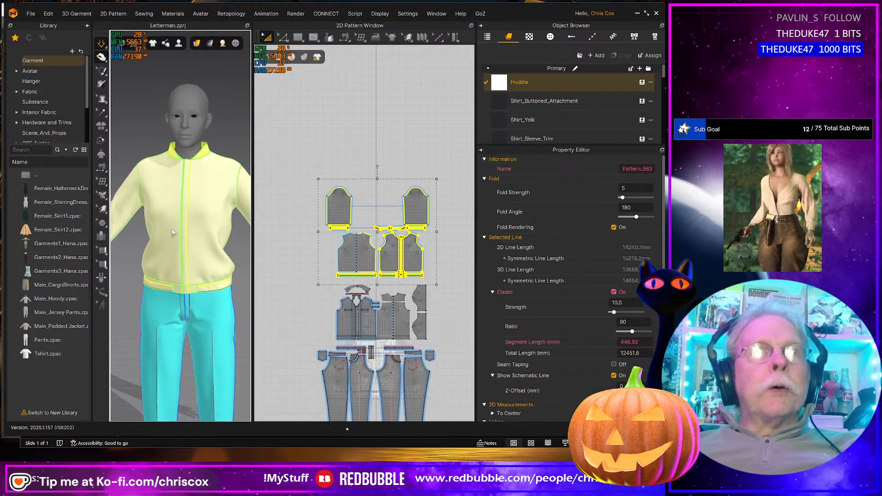
scroll(218, 260, down, 3)
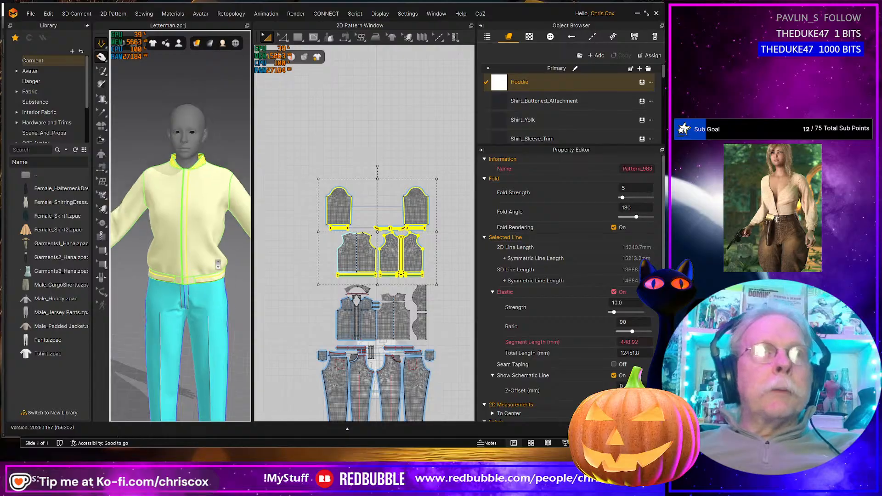
right_drag(190, 270, 127, 276)
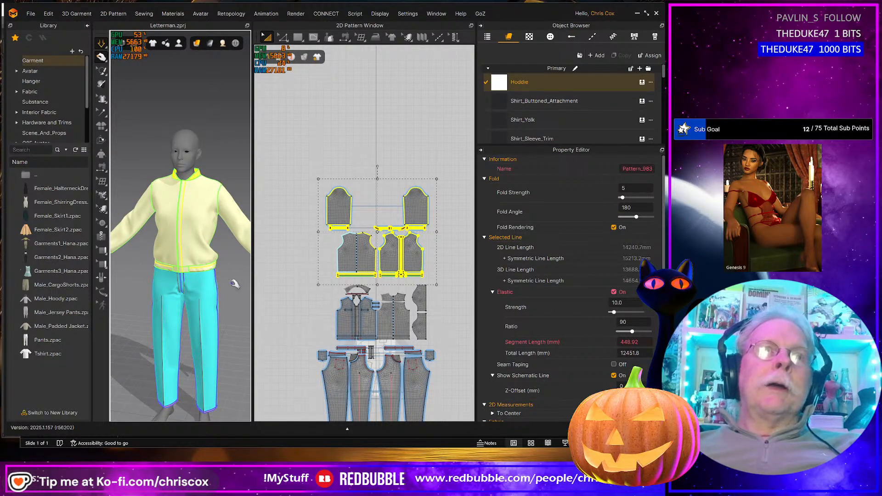
scroll(228, 291, up, 4)
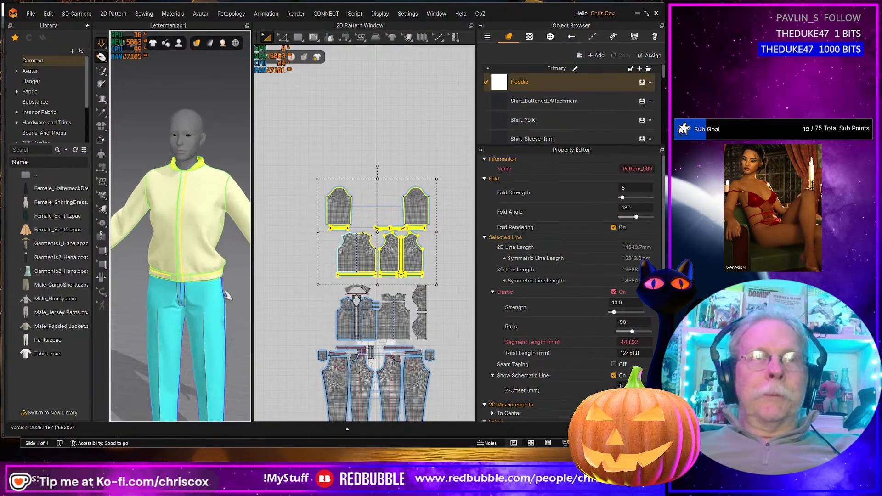
middle_drag(227, 296, 221, 240)
right_drag(221, 253, 198, 262)
scroll(226, 258, down, 5)
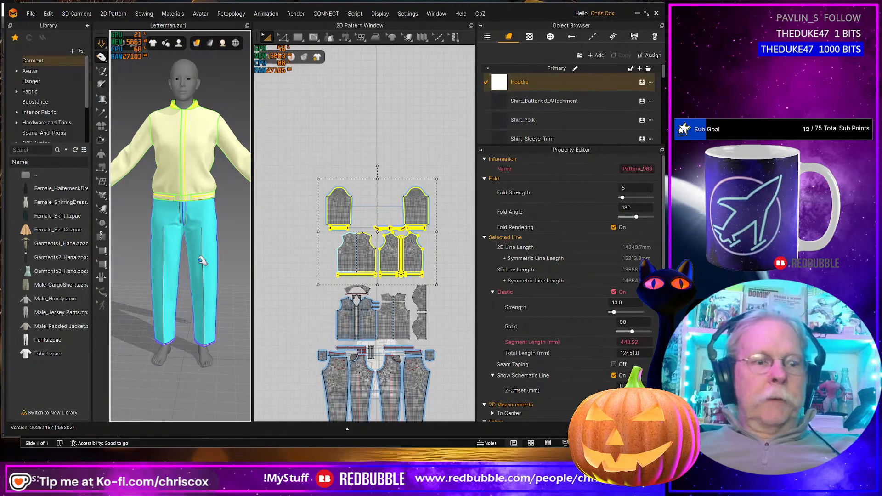
- Save the Letterman project and open the Asymetrical Swim G9F project from the Beach Party project folders with its garment, avatar and display settings
key(ctrl+s)
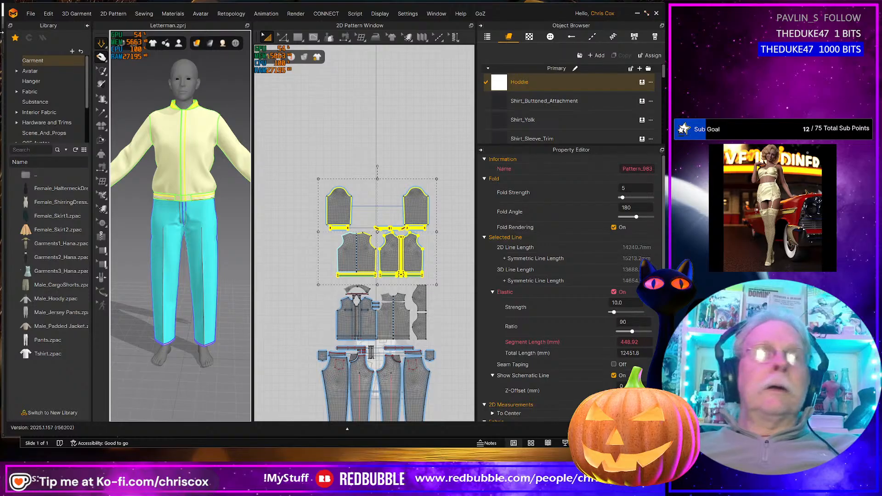
click(32, 14)
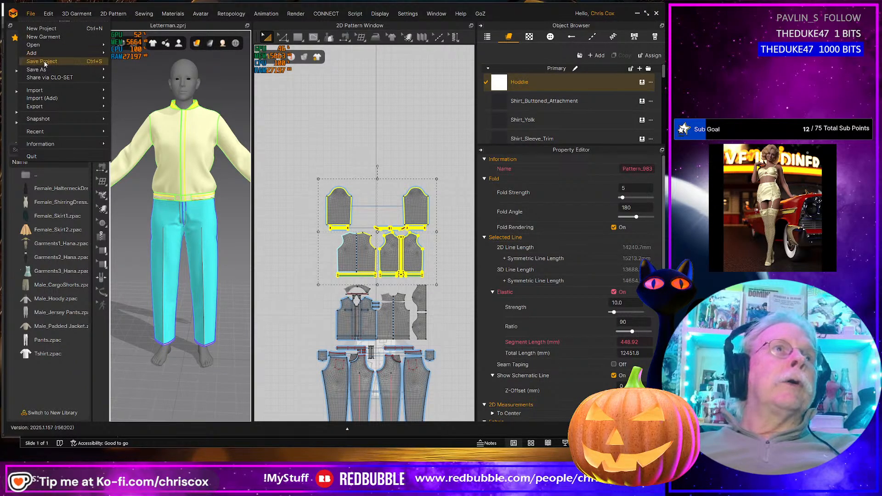
mouse_move(45, 48)
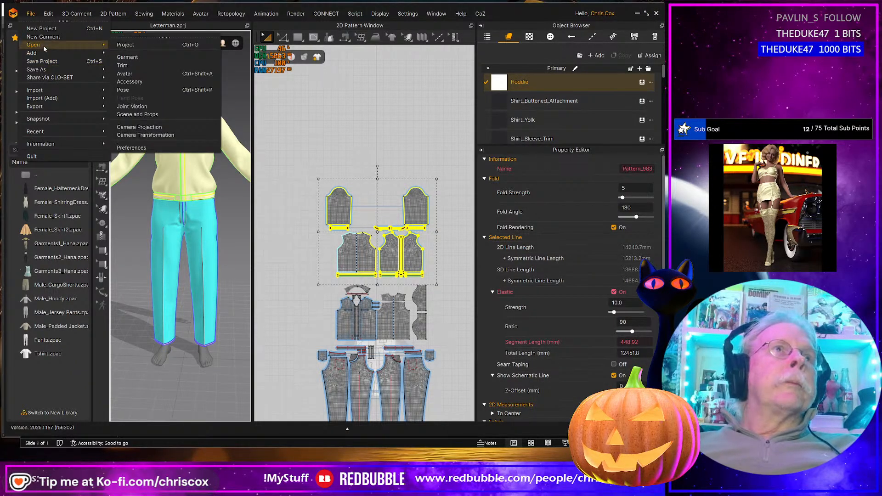
click(140, 47)
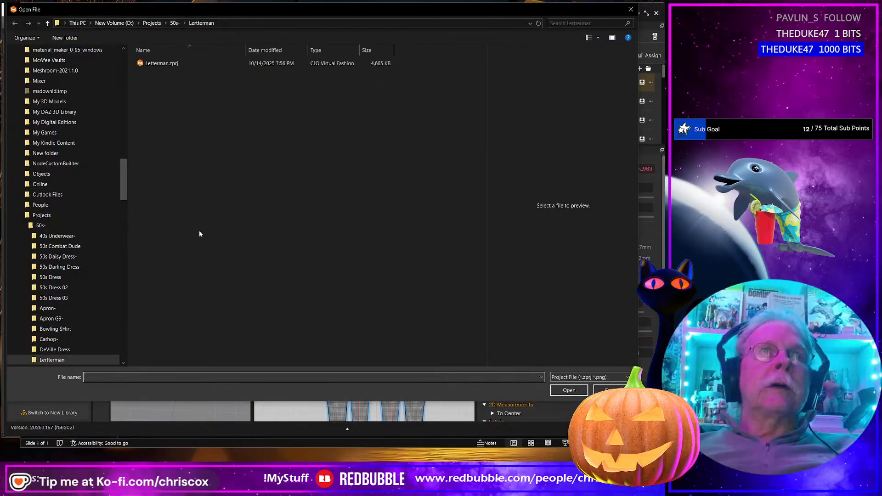
click(54, 214)
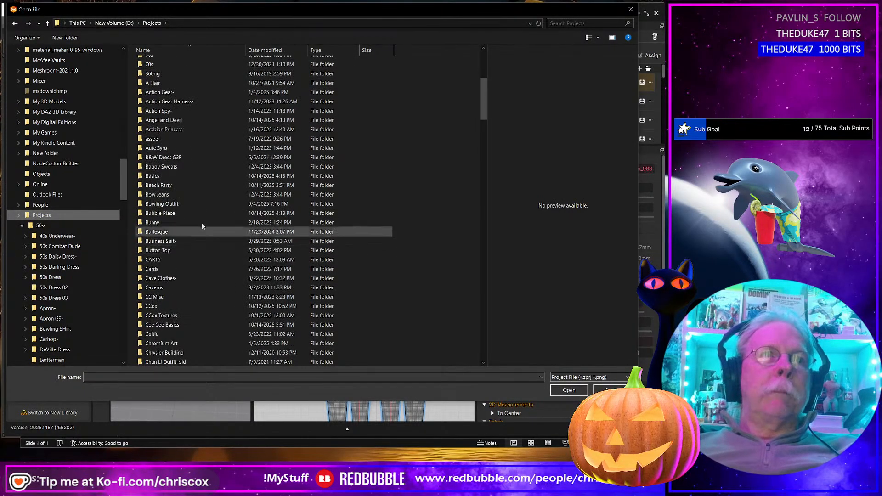
double_click(193, 212)
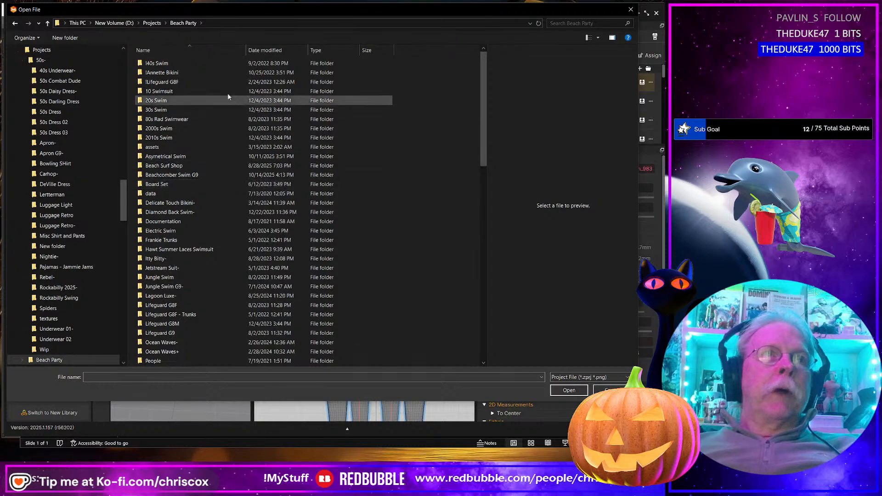
double_click(191, 155)
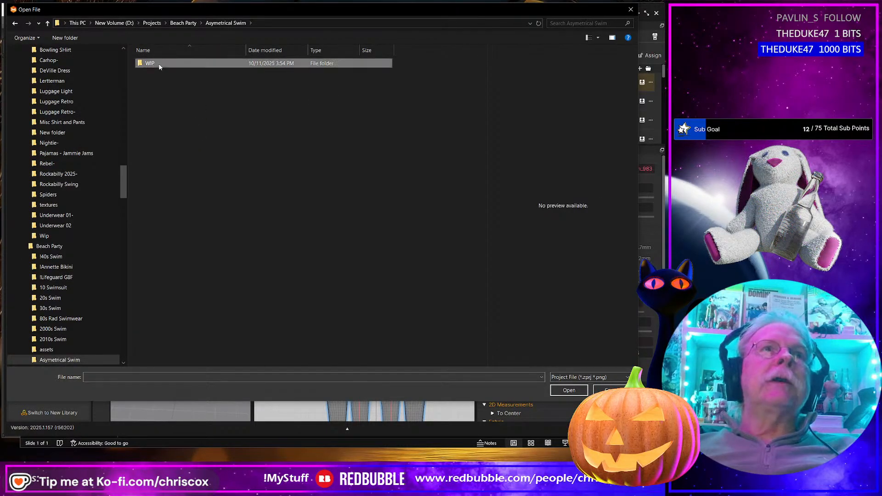
double_click(159, 65)
double_click(175, 65)
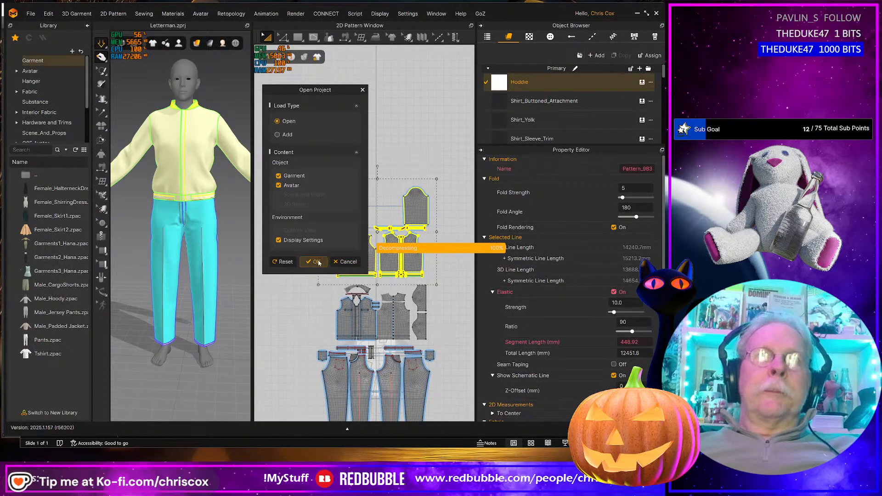
click(317, 262)
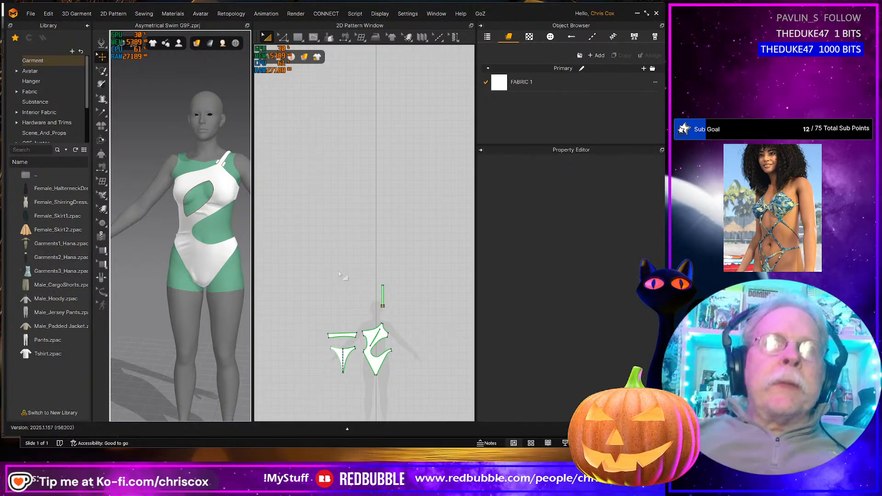
- Examine the asymmetrical swimsuit's fit on the avatar from the front and the back
scroll(229, 294, up, 4)
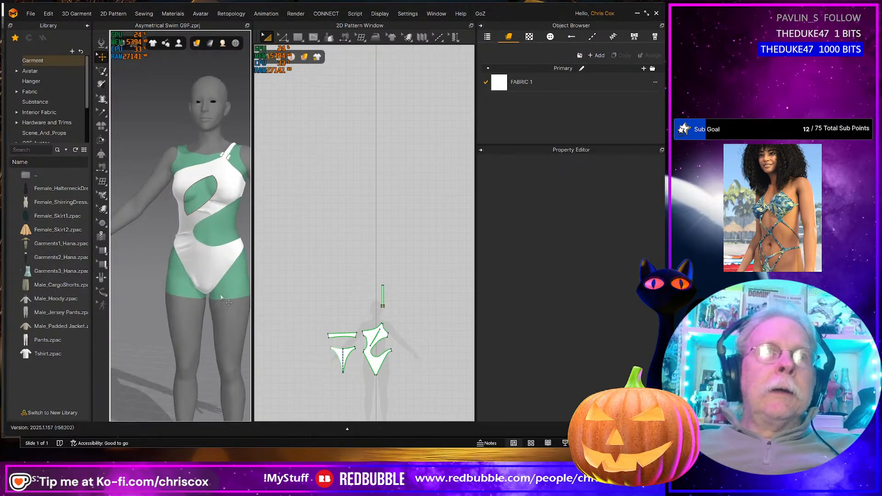
right_drag(197, 307, 180, 286)
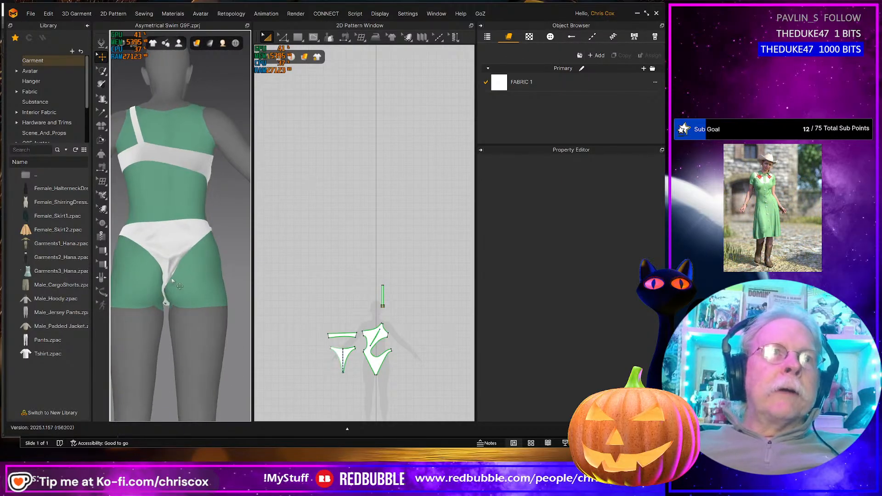
middle_drag(229, 305, 242, 307)
right_drag(242, 307, 235, 323)
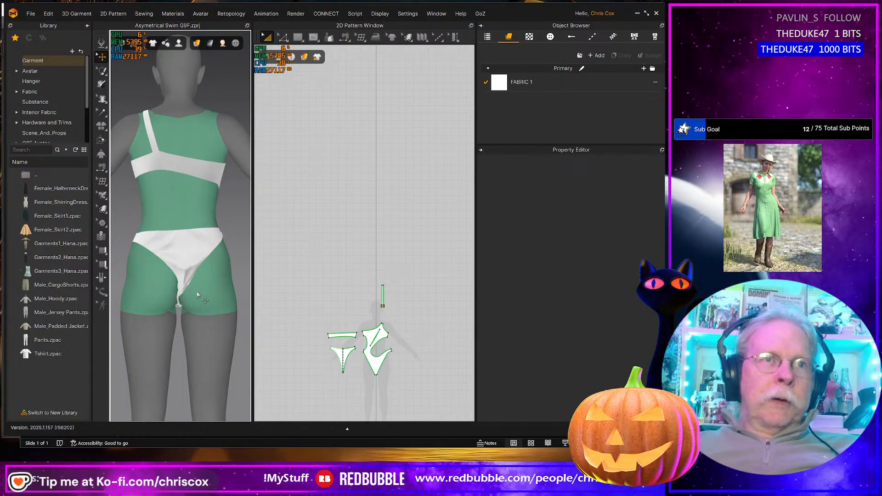
mouse_move(196, 294)
right_down()
mouse_move(205, 284)
mouse_move(186, 295)
right_up()
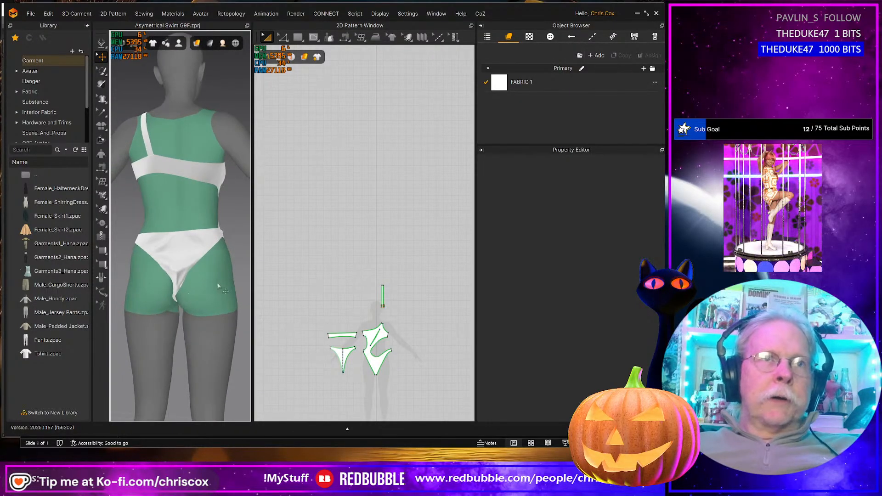
right_drag(240, 304, 94, 305)
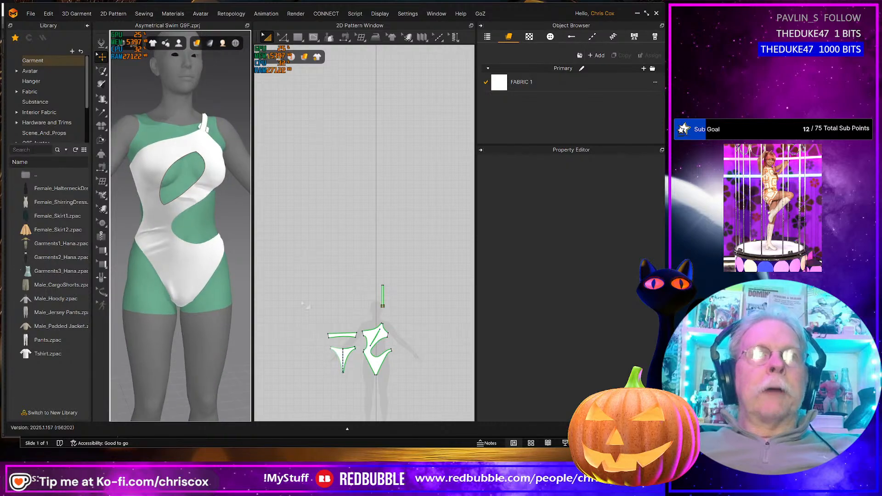
- Switch to Daz Studio and load the Genesis 9 Favorites figure into the scene
click(636, 14)
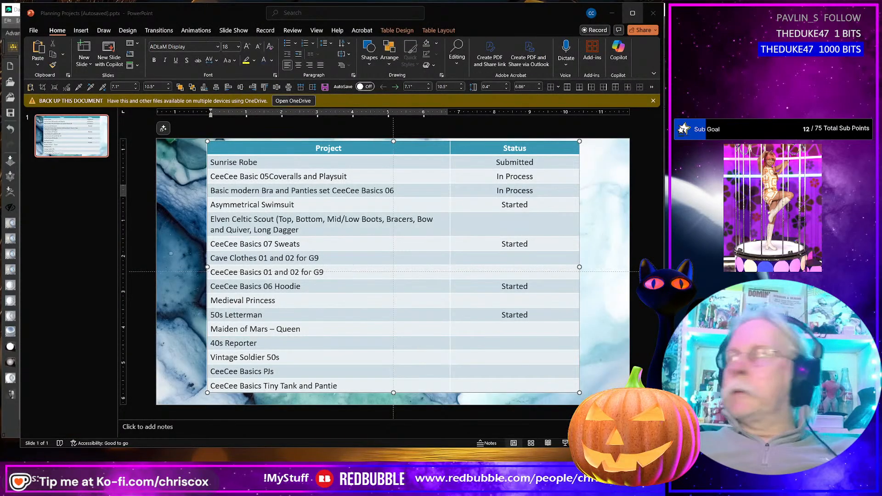
key(alt+Tab)
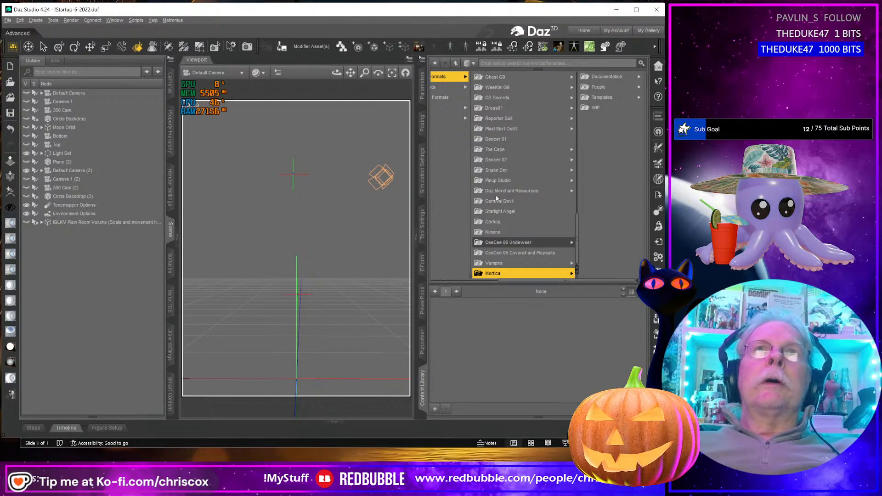
click(438, 50)
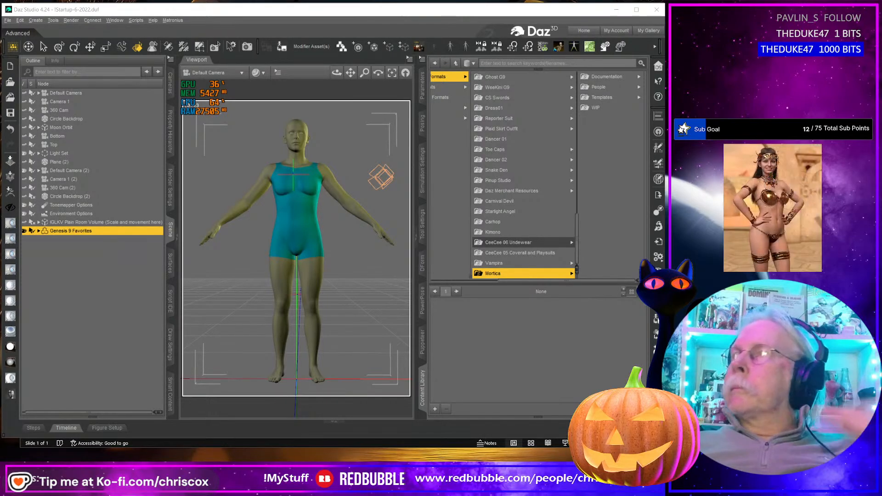
- Switch to Blender and delete the default cube
drag(665, 88, 348, 16)
click(283, 216)
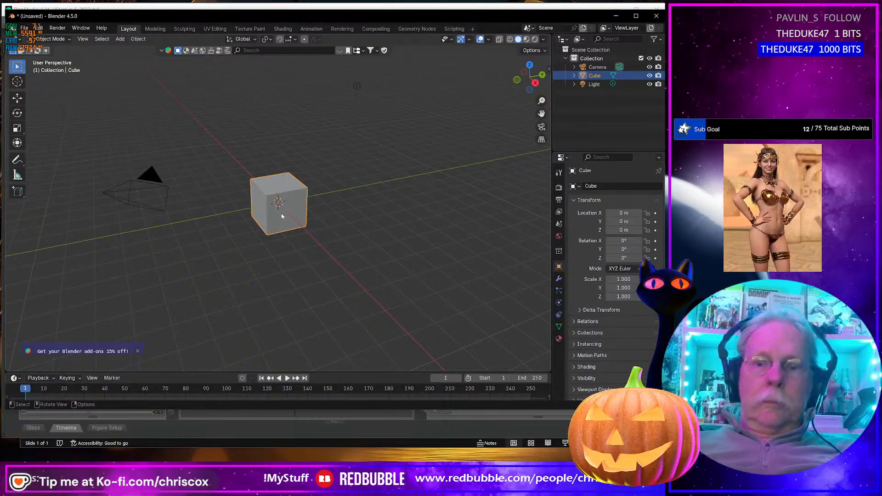
key(Delete)
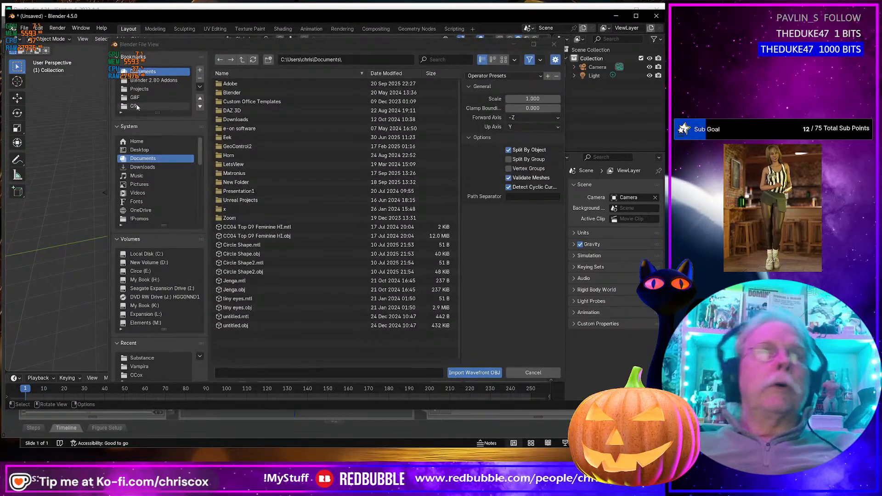
- Import G9.obj from the bookmarked G9 project folder as a Wavefront OBJ and frame the imported figure
click(135, 106)
scroll(302, 227, down, 5)
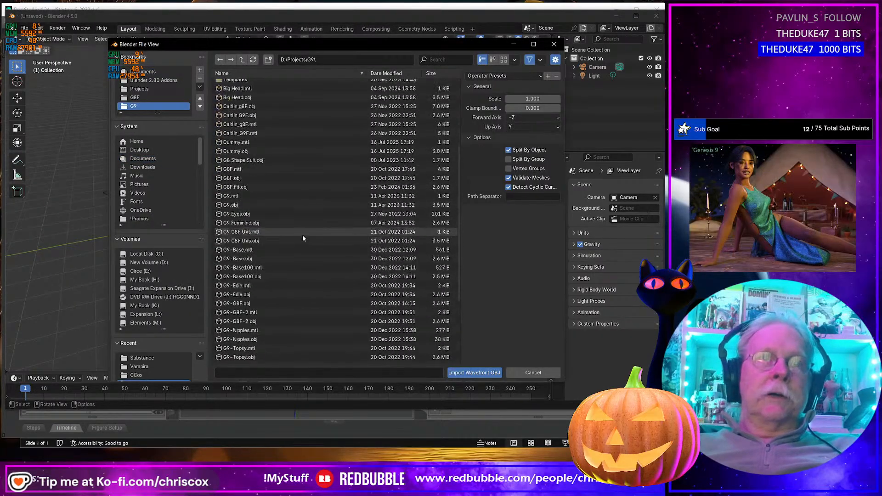
click(245, 188)
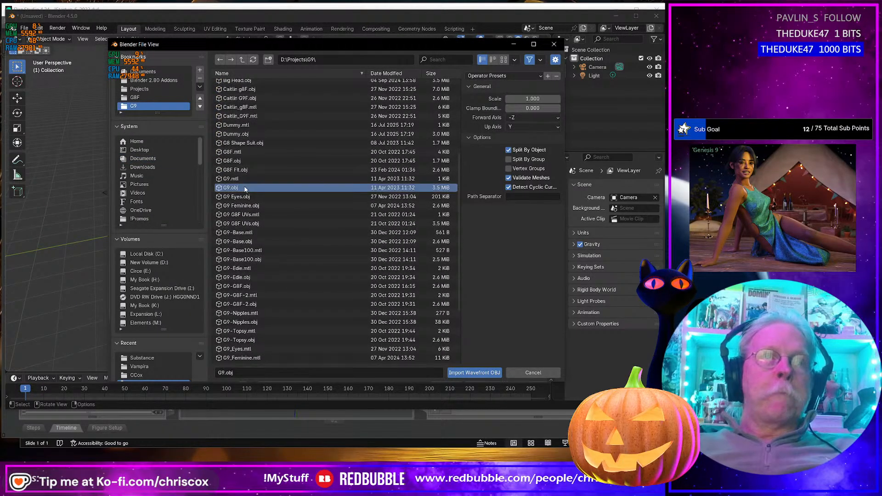
double_click(245, 188)
key(KP_Decimal)
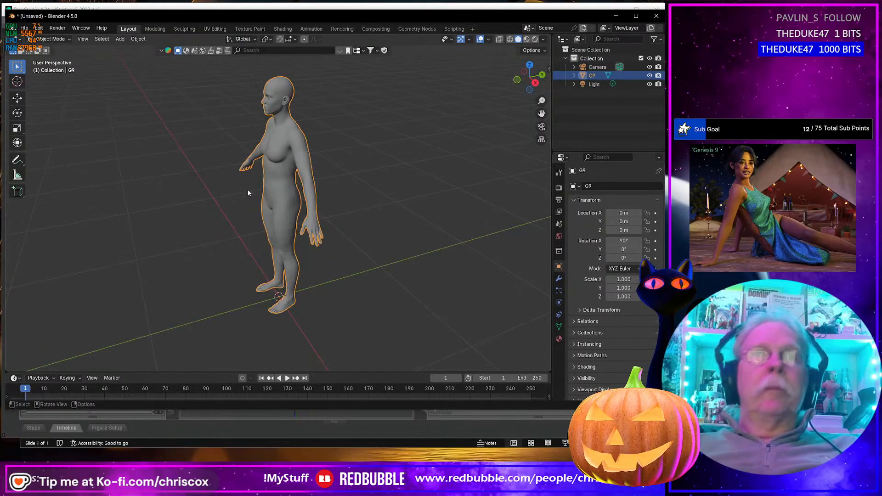
- Enter Edit Mode on the G9 figure with the mesh around the buttocks shown in close-up from behind
middle_drag(313, 205, 154, 172)
scroll(167, 174, down, 3)
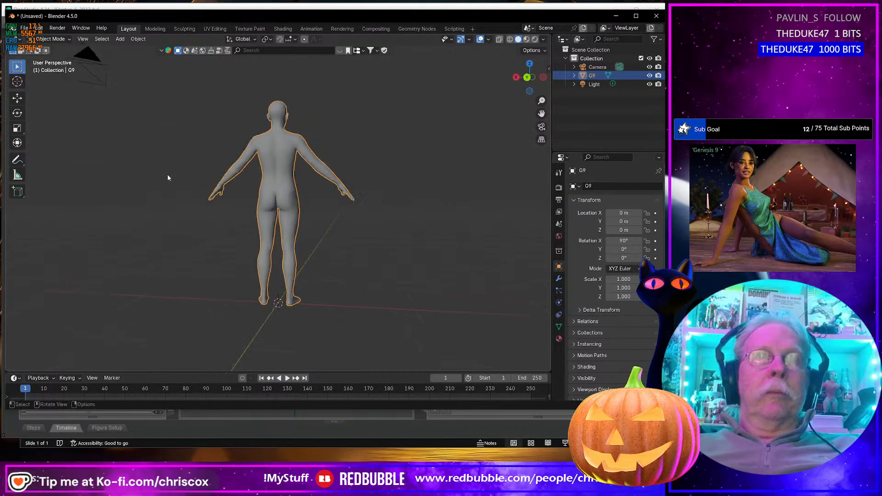
scroll(199, 205, up, 6)
scroll(200, 205, up, 5)
middle_drag(202, 205, 217, 206)
middle_drag(335, 208, 328, 209)
key(Tab)
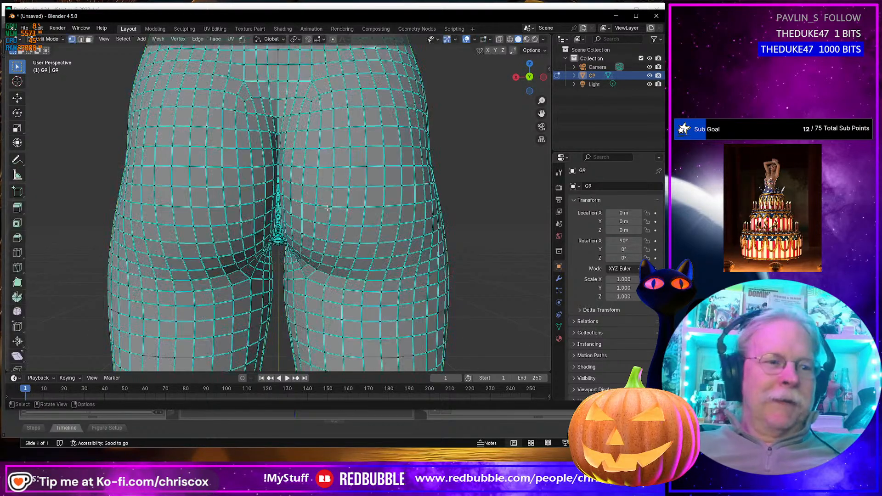
scroll(327, 209, up, 4)
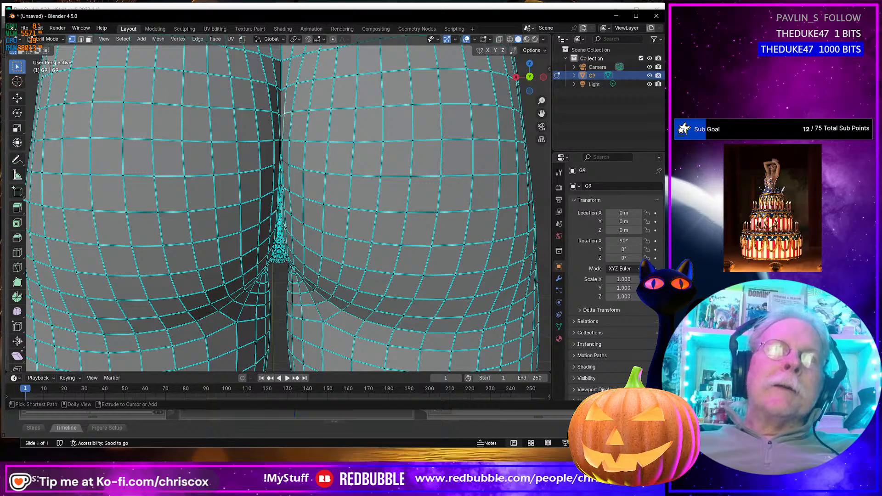
- Try a vertical path selection along one buttock's inner edge, expanding it three times and shrinking it twice
middle_drag(284, 226, 297, 215)
key(ctrl+KP_Add)
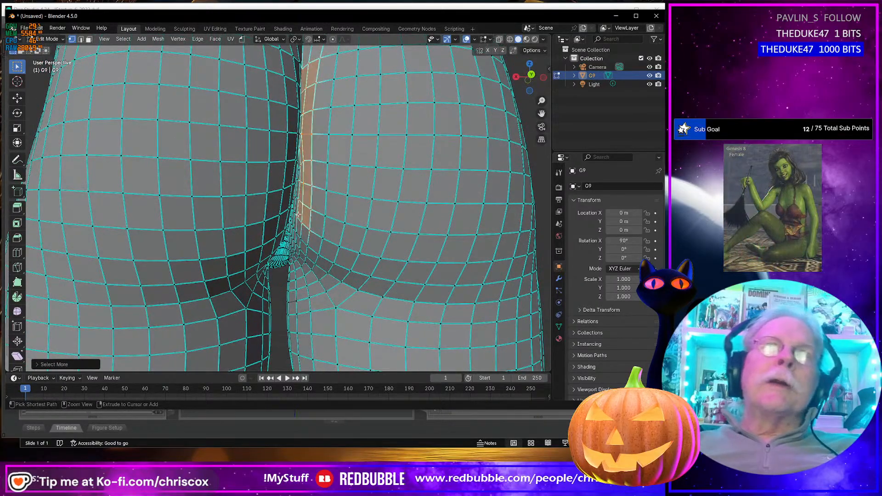
key(ctrl+KP_Add)
key(ctrl+KP_Add)
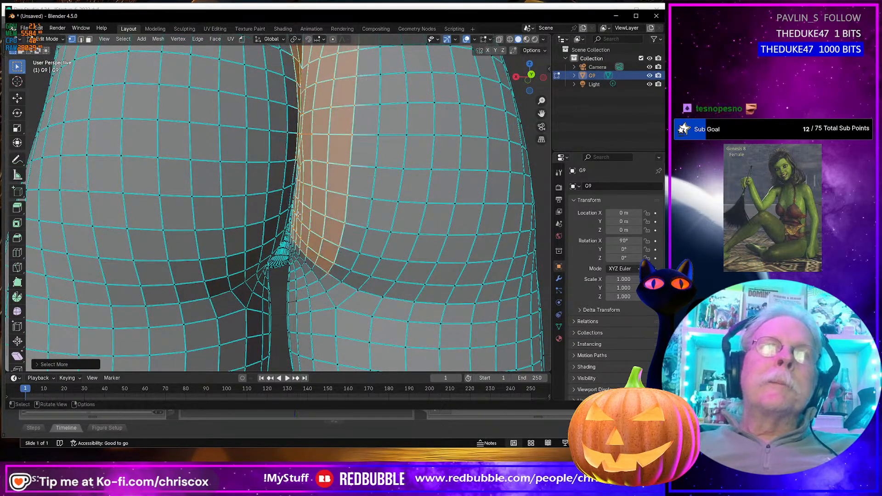
middle_drag(298, 213, 274, 213)
key(ctrl+KP_Subtract)
key(ctrl+KP_Subtract)
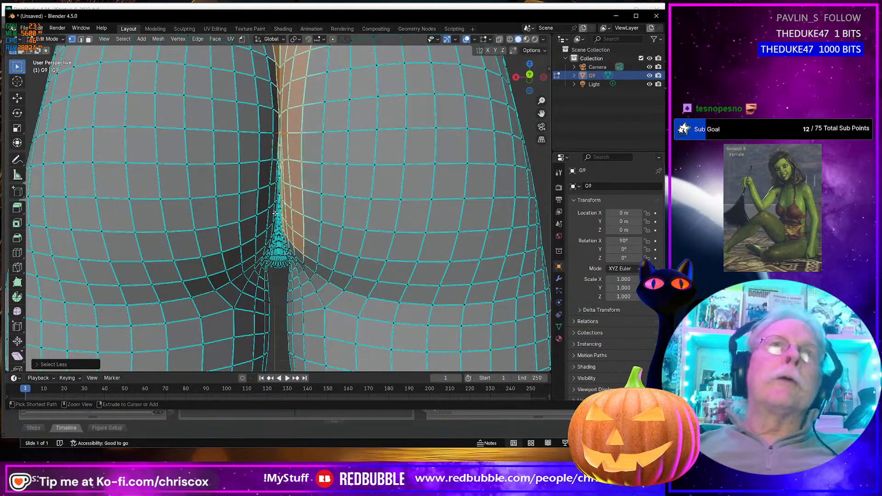
middle_drag(275, 213, 303, 250)
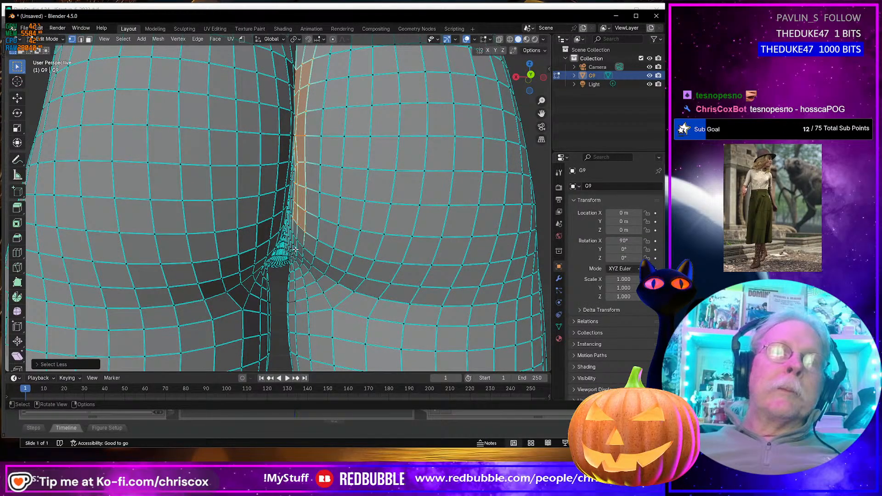
- Undo the last selection change, pick the shortest path up the buttock's inner edge again, expand it twice and shrink it once
key(ctrl+z)
ctrl+shift+click(301, 65)
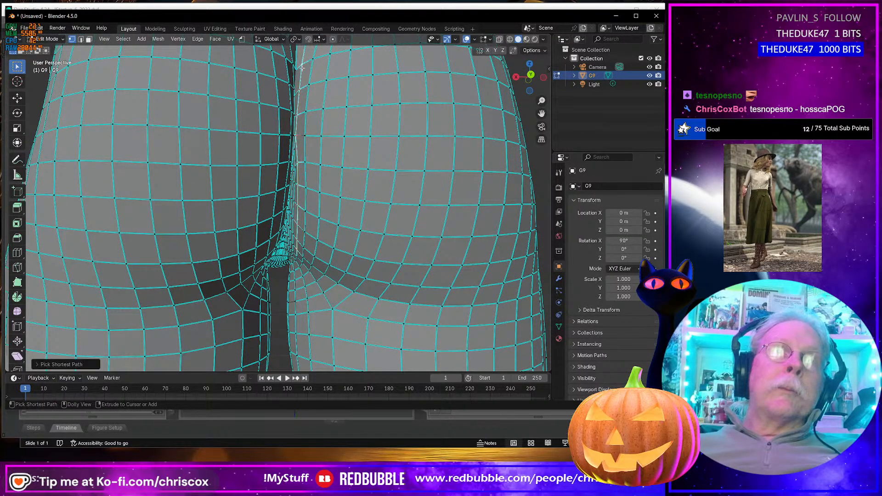
key(ctrl+KP_Add)
key(ctrl+KP_Add)
key(ctrl+KP_Subtract)
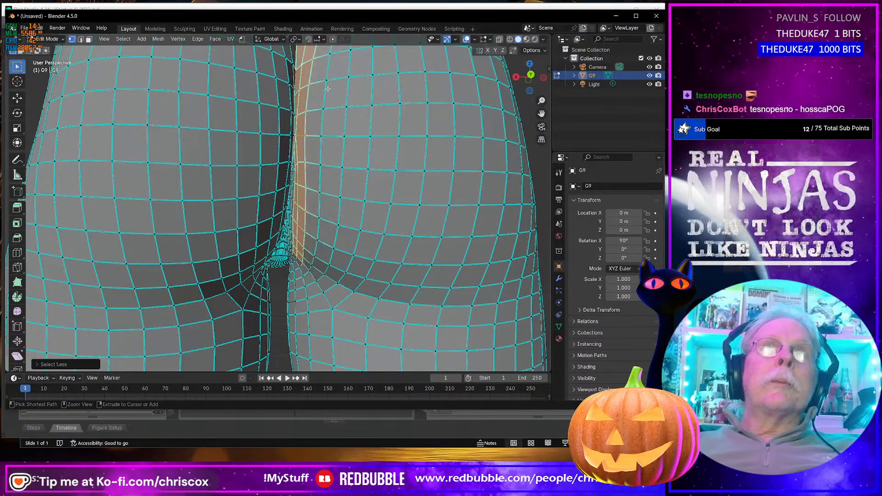
- Replace the selection with a new shortest vertex path along one buttock's inner edge and expand it once
click(549, 68)
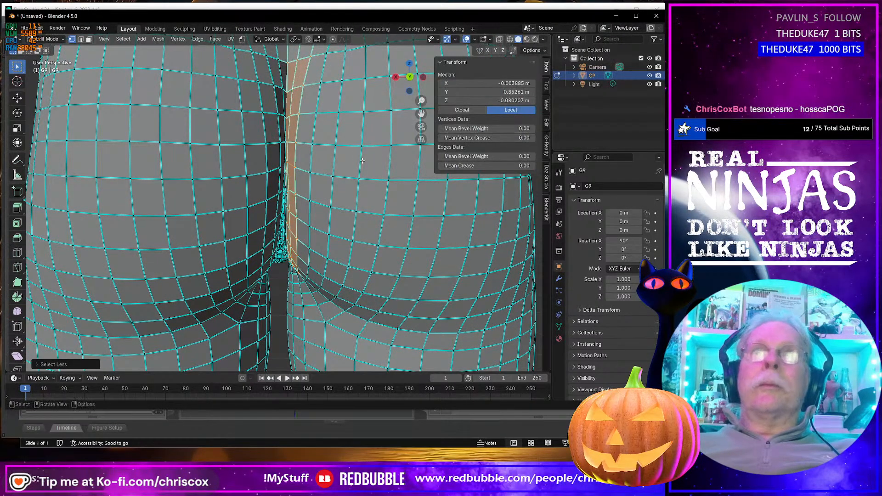
mouse_move(351, 162)
middle_down()
mouse_move(368, 169)
mouse_move(353, 157)
mouse_move(352, 168)
middle_up()
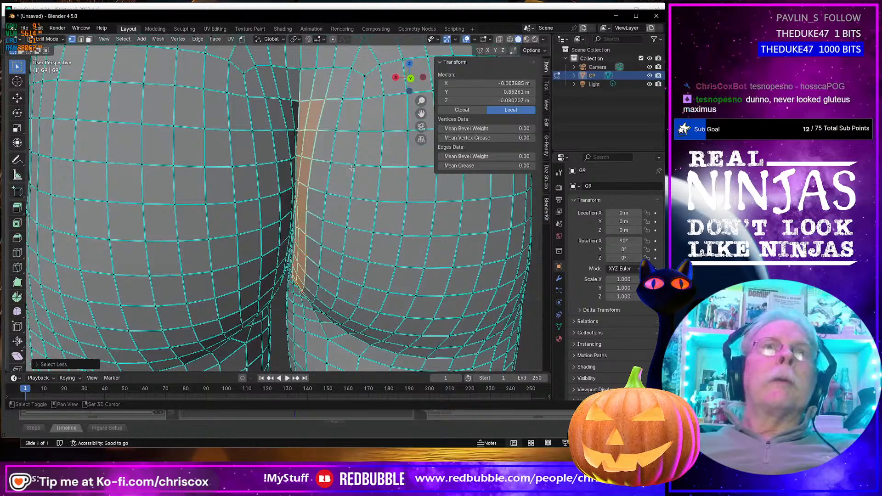
click(316, 132)
scroll(298, 301, up, 6)
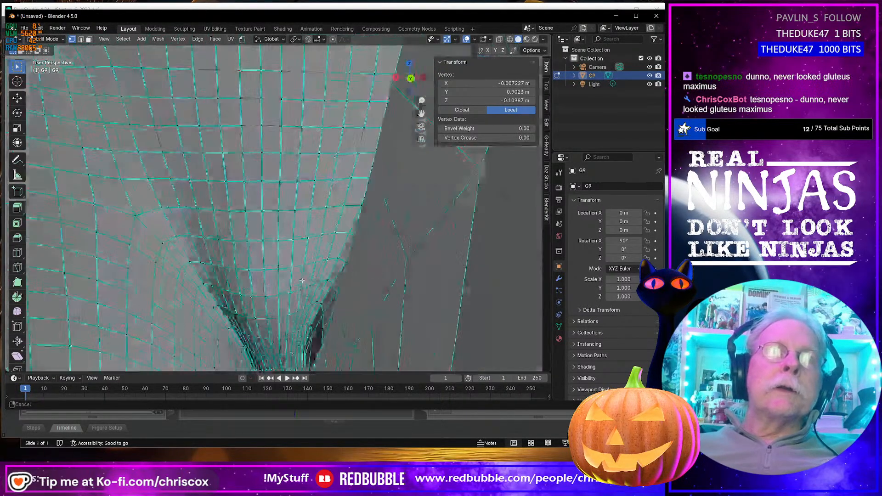
scroll(350, 287, up, 5)
scroll(349, 286, down, 4)
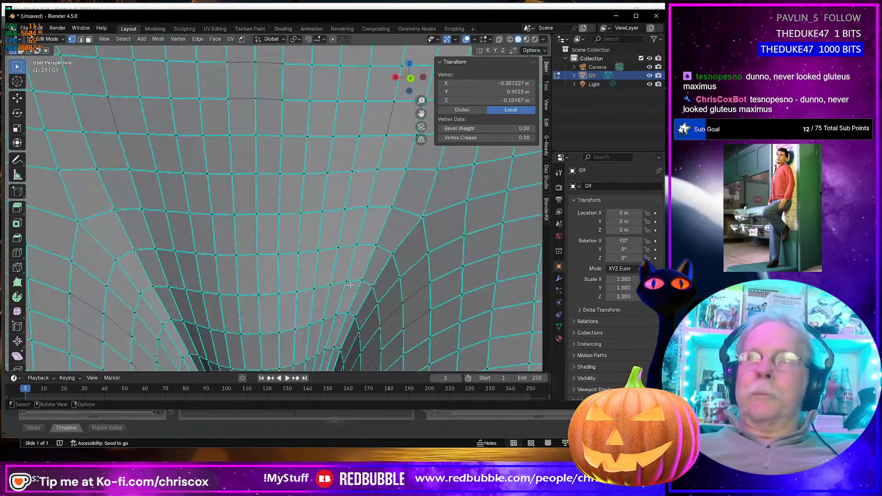
scroll(350, 285, up, 3)
scroll(350, 283, down, 5)
middle_drag(350, 283, 285, 254)
ctrl+click(284, 248)
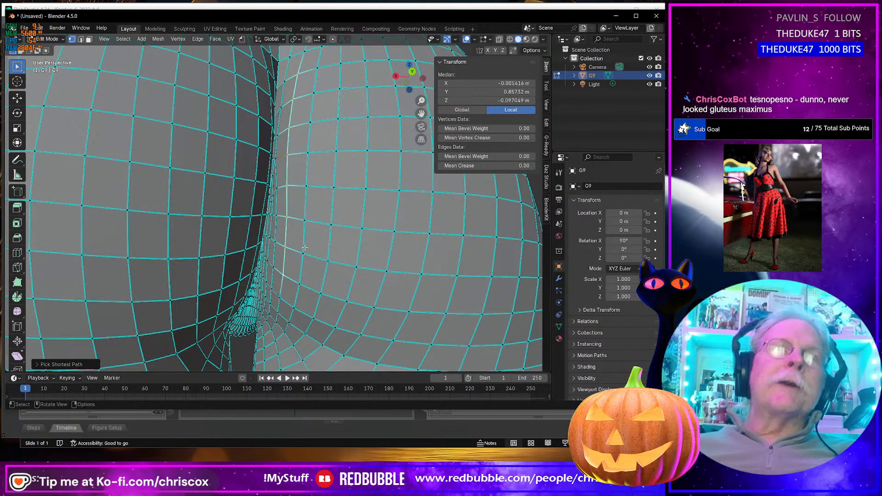
key(ctrl+KP_Add)
middle_drag(304, 248, 297, 261)
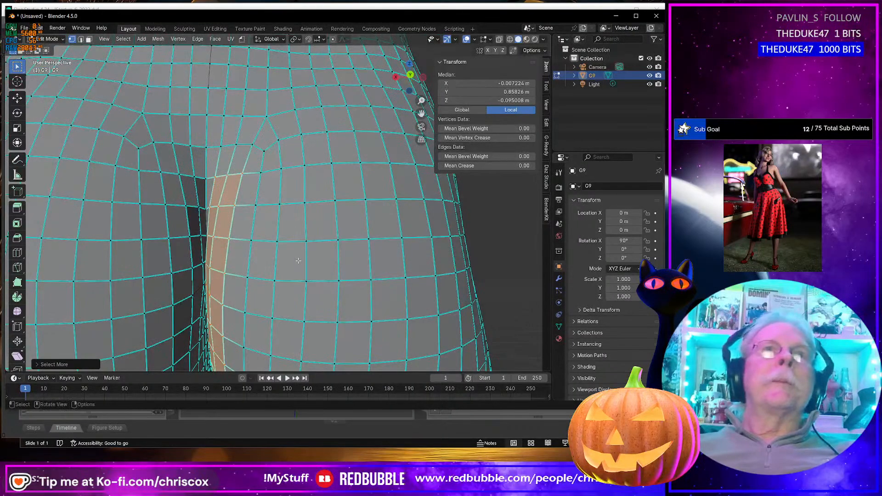
- Enable X-axis mirroring with Topology Mirror for mesh editing
click(546, 86)
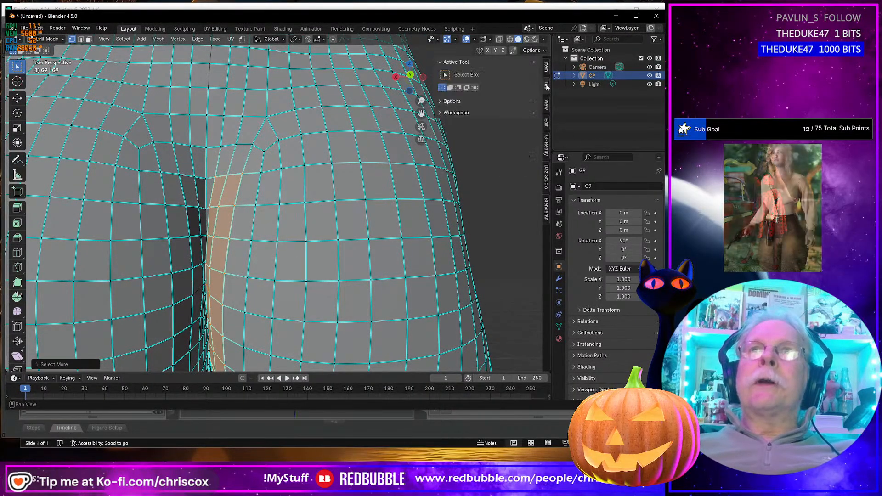
click(443, 101)
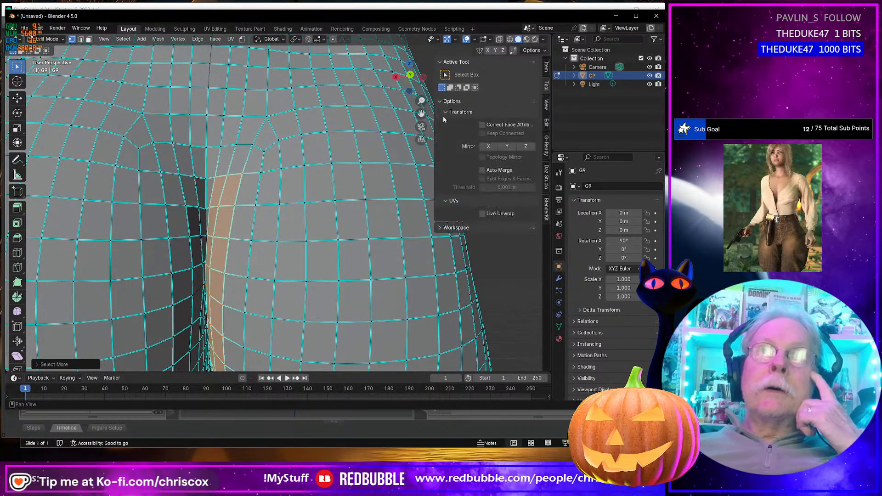
click(487, 147)
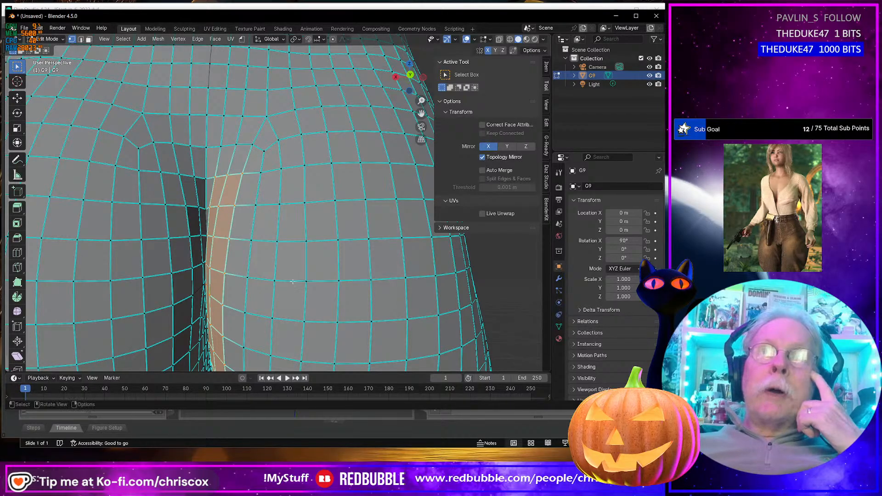
middle_drag(257, 280, 295, 282)
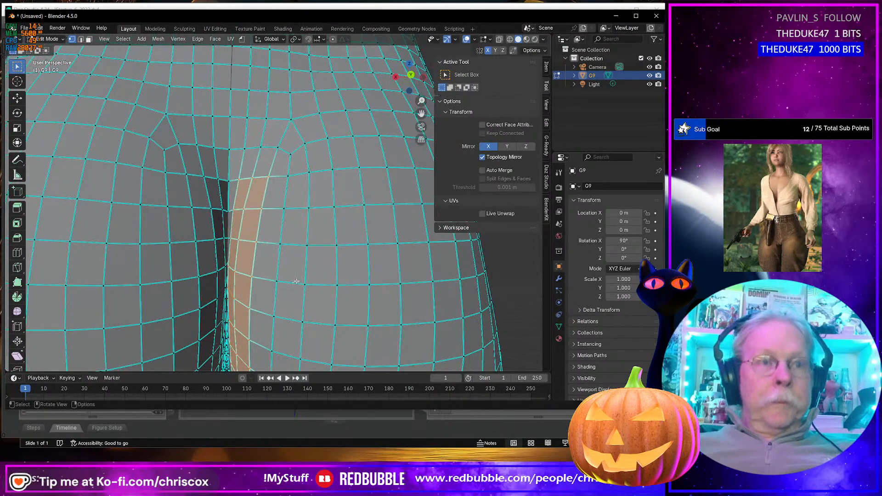
- Try to move the selected inner-edge strip along the X axis by about 0.0023 m without proportional editing
key(g)
key(x)
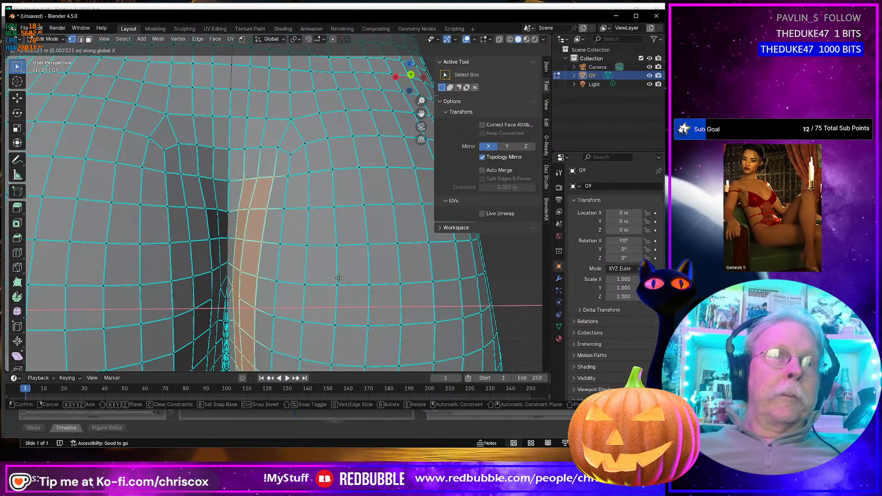
click(338, 278)
middle_drag(338, 278, 331, 250)
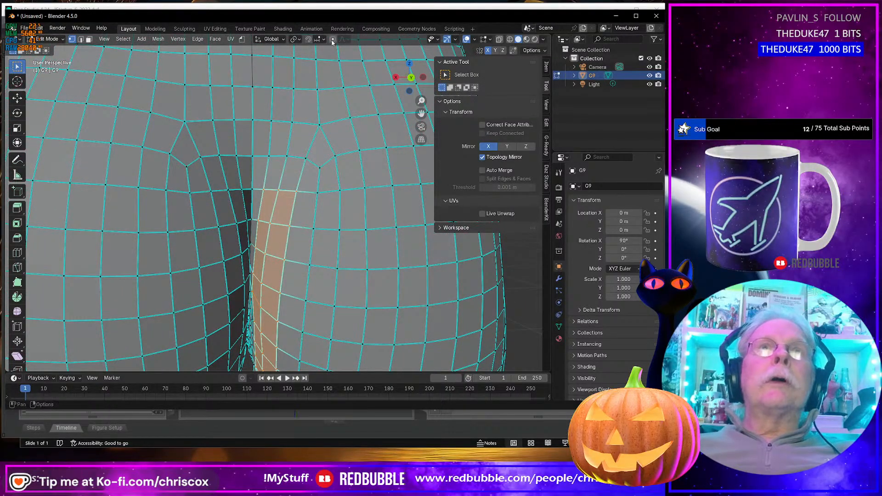
- Enable Linear proportional editing and shift the inner-edge strip about -0.0039 m along X with a proportional size of about 0.0125 m
click(348, 40)
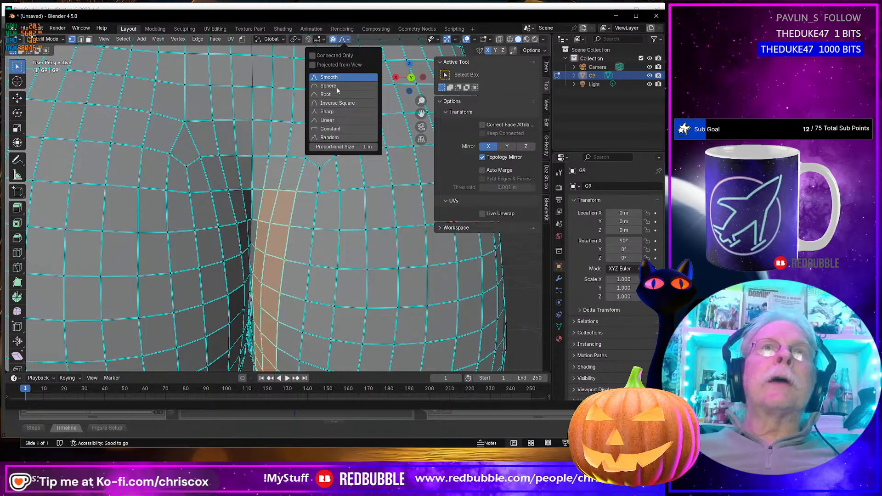
click(335, 120)
middle_drag(337, 249, 336, 238)
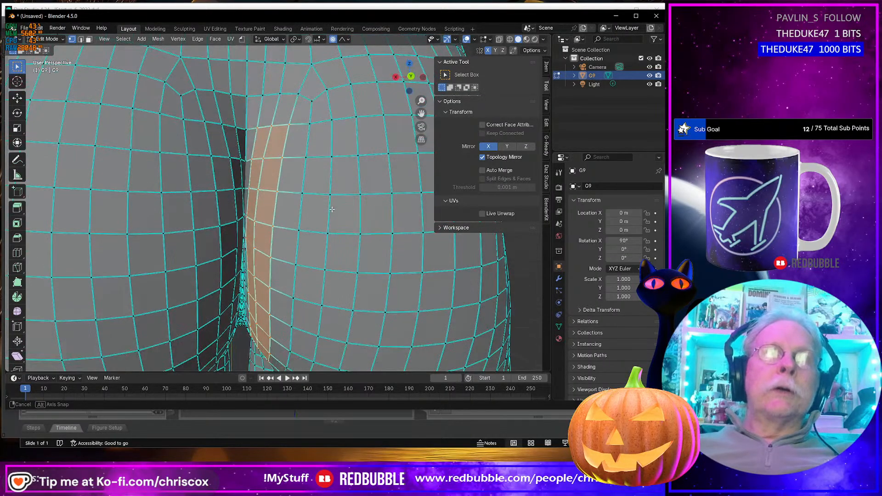
key(g)
key(x)
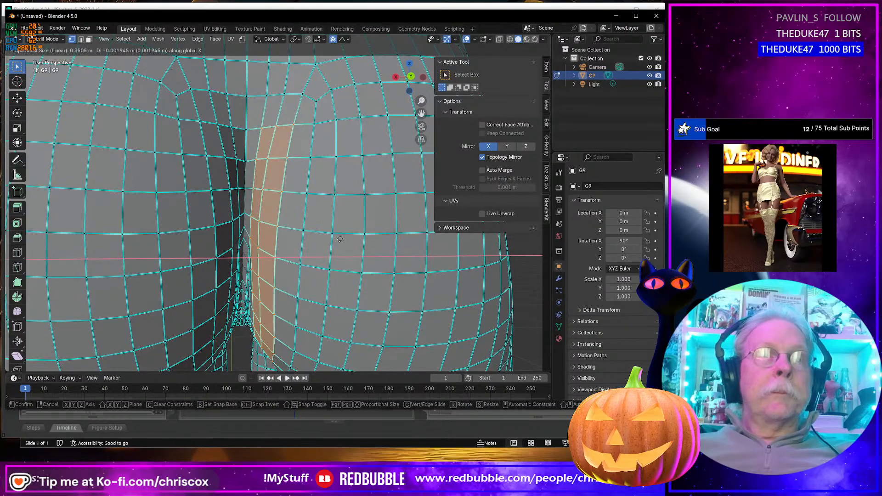
scroll(339, 239, up, 20)
scroll(339, 239, up, 12)
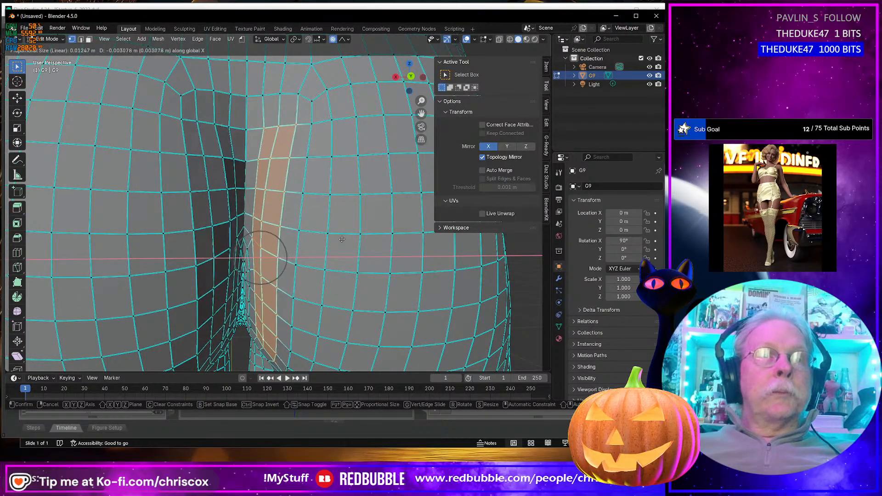
click(341, 240)
scroll(341, 239, down, 8)
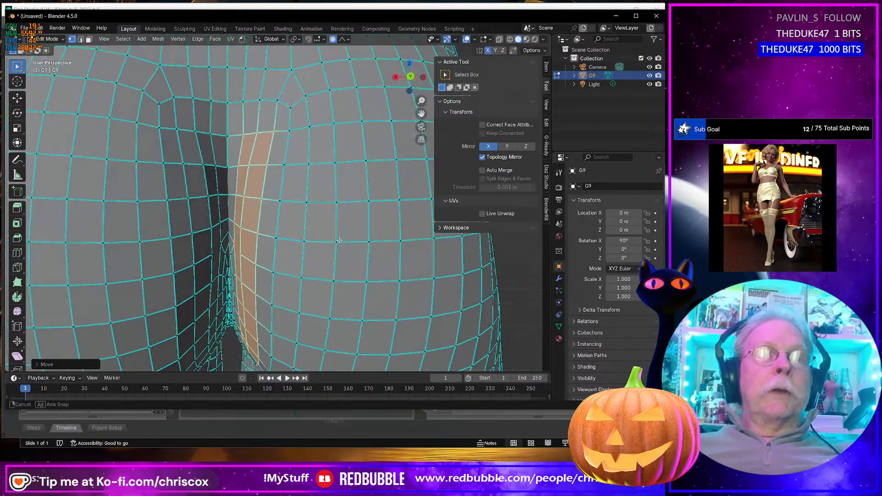
- Pick the shortest path from the buttock's lower crease up its inner edge and expand the selection once
middle_drag(341, 239, 311, 248)
scroll(334, 248, up, 6)
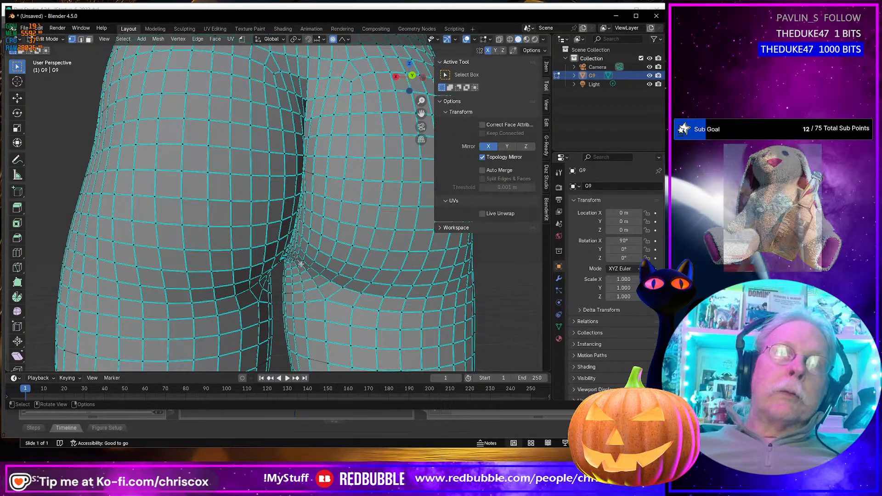
ctrl+click(320, 117)
middle_drag(360, 133, 360, 149)
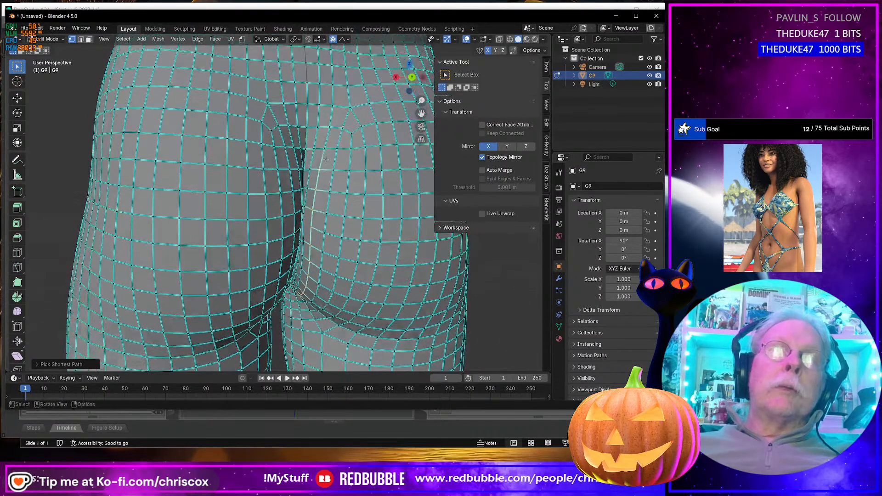
key(ctrl+KP_Add)
- Try to move the reselected inner-edge strip about -0.0027 m along X, and undo the move
middle_drag(361, 149, 346, 151)
key(g)
key(x)
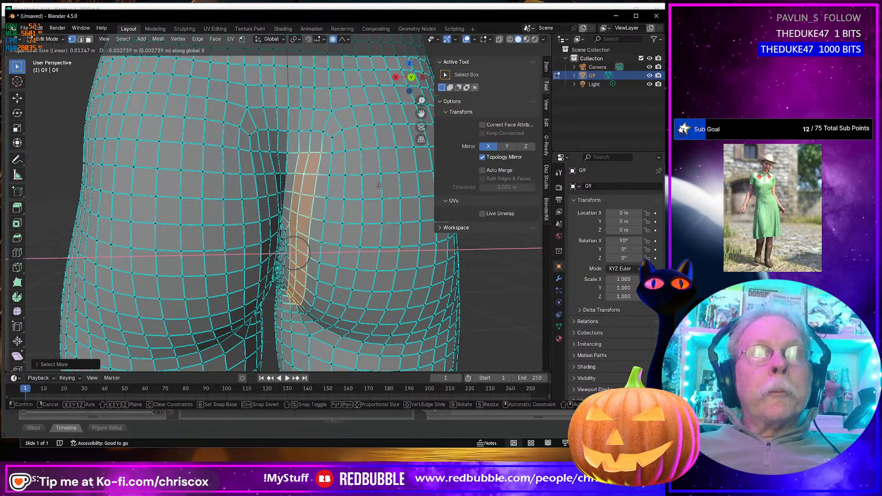
click(379, 185)
middle_drag(379, 185, 361, 196)
key(ctrl+z)
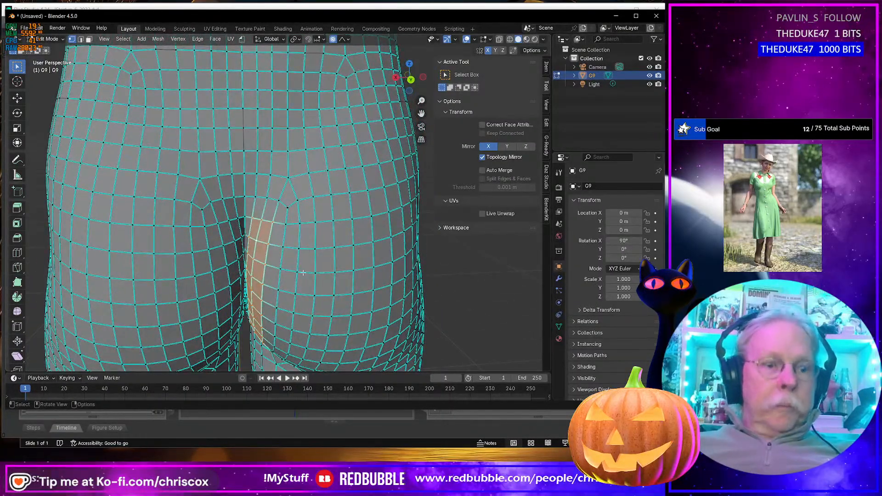
- Move the selected strip along X away from the buttock gap and return to Object Mode
key(g)
key(x)
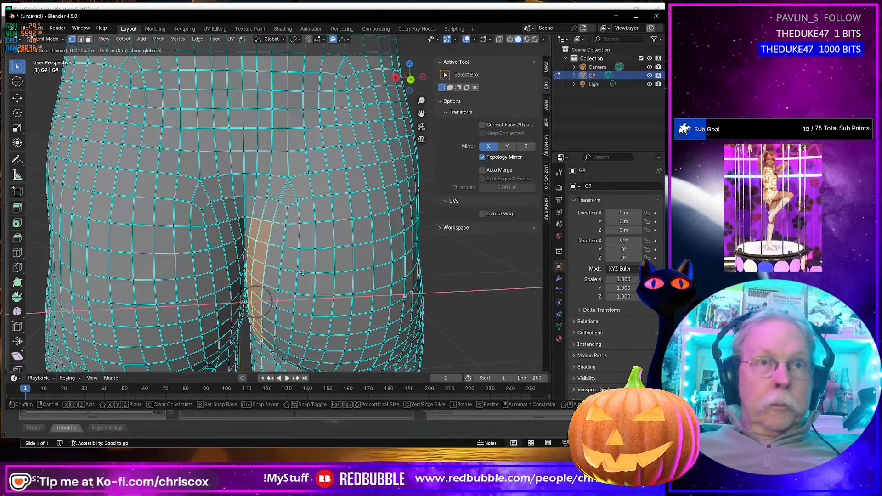
click(342, 276)
key(Tab)
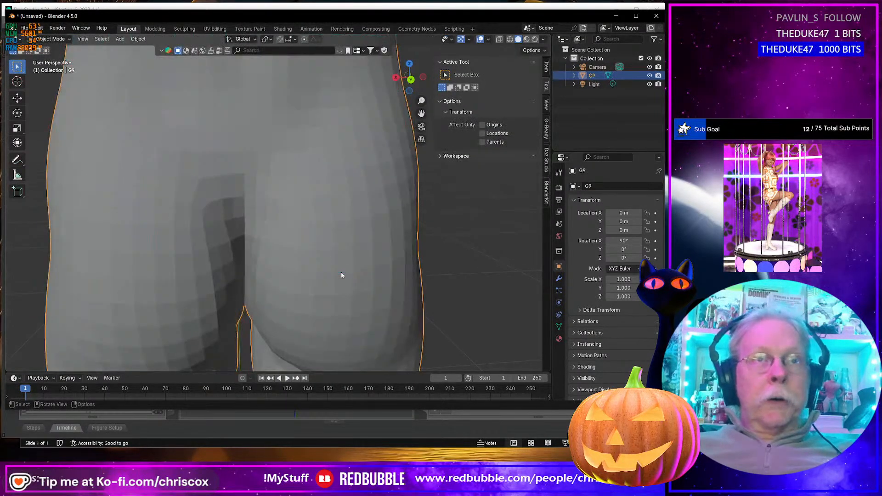
middle_drag(343, 276, 331, 278)
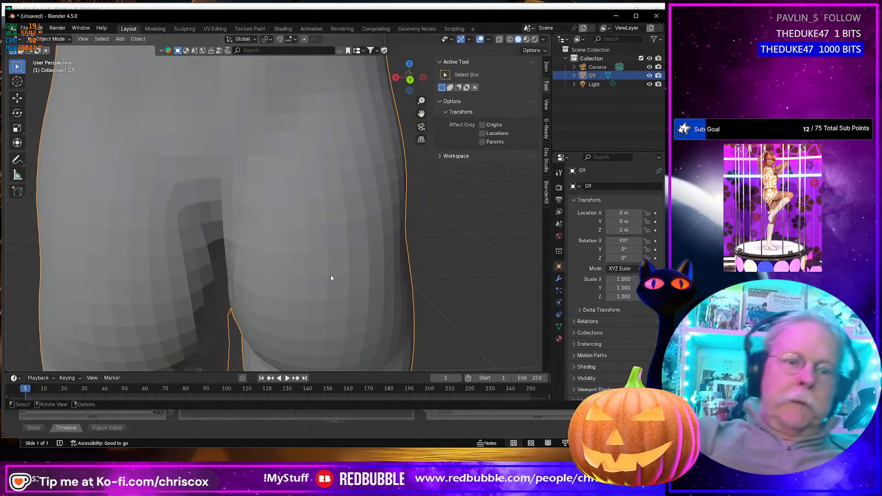
- Set up a Wavefront OBJ export into the D:\Projects\G9 folder with the file name Adj Glutes Gap
key(ctrl+e)
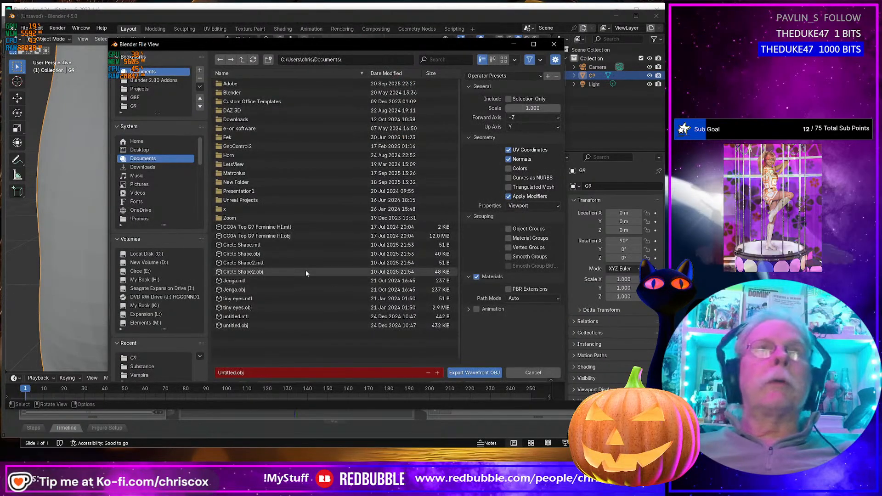
click(139, 89)
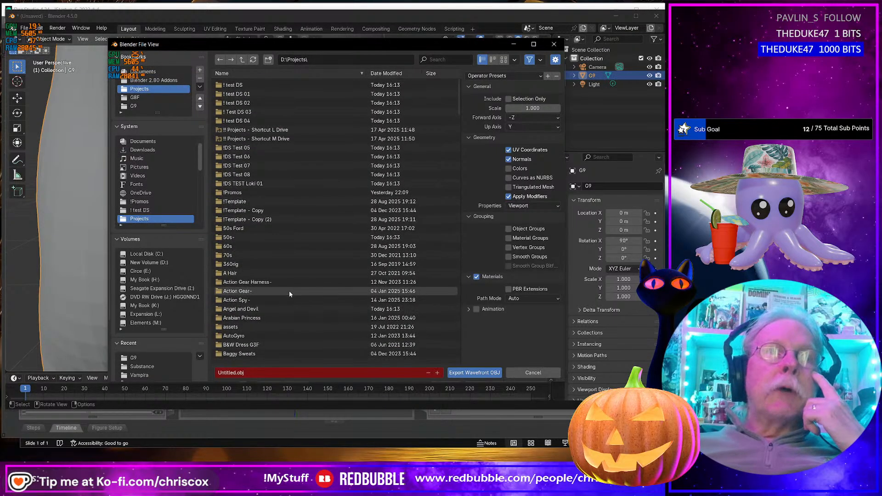
scroll(290, 289, down, 15)
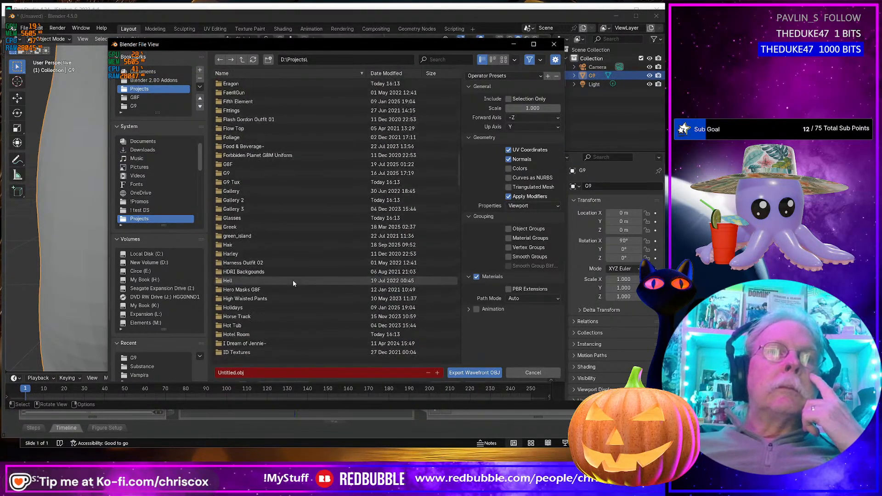
double_click(230, 173)
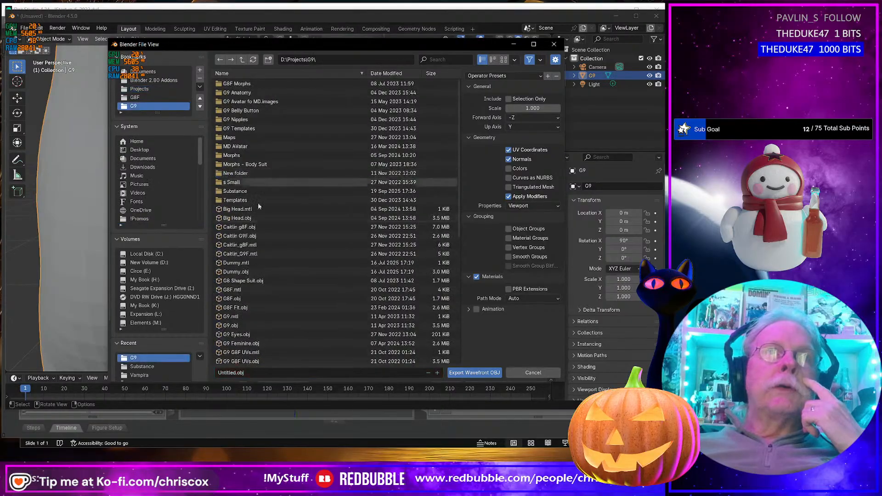
click(252, 373)
text(Adj Glutes Gap)
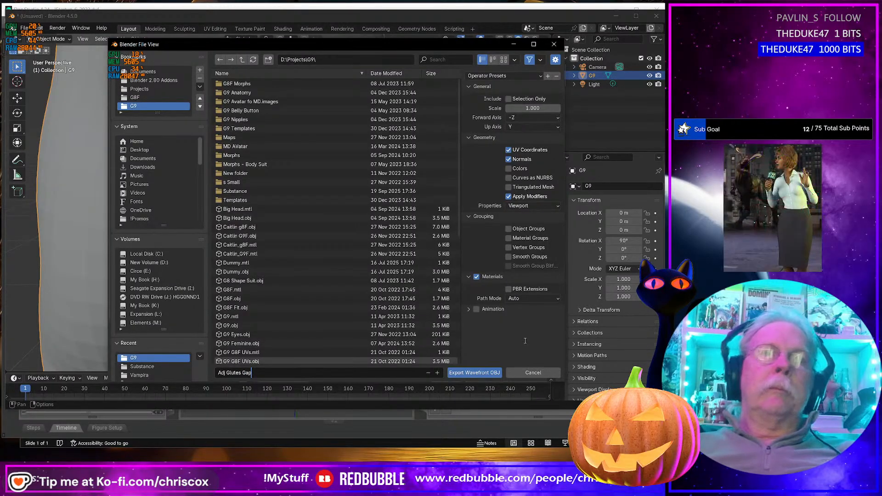
- Apply the Daz operator preset to the export settings and export the OBJ
click(511, 76)
click(509, 76)
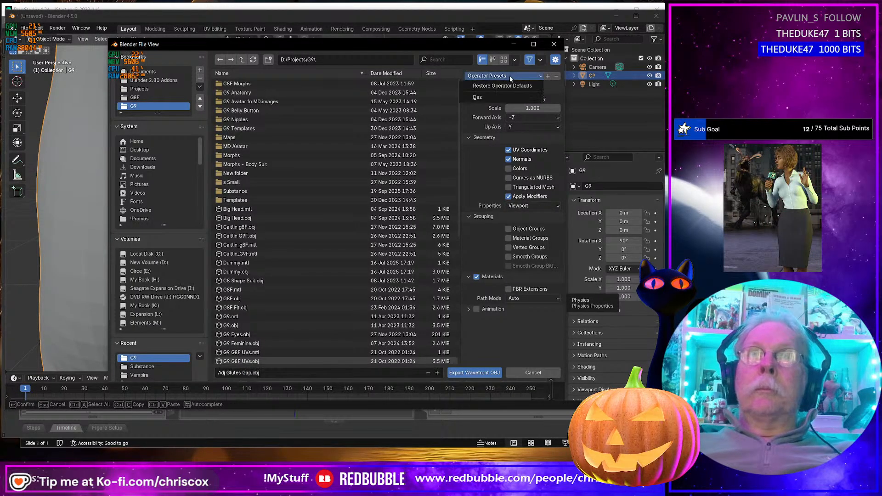
click(501, 95)
click(494, 373)
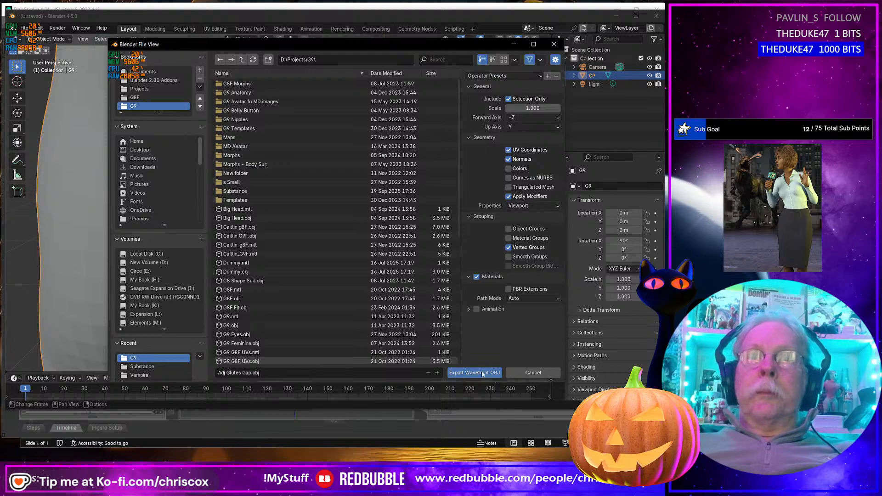
- Switch to Daz Studio and open the morph file selection in Morph Loader Pro for the Genesis 9 Favorites figure
key(alt+Tab)
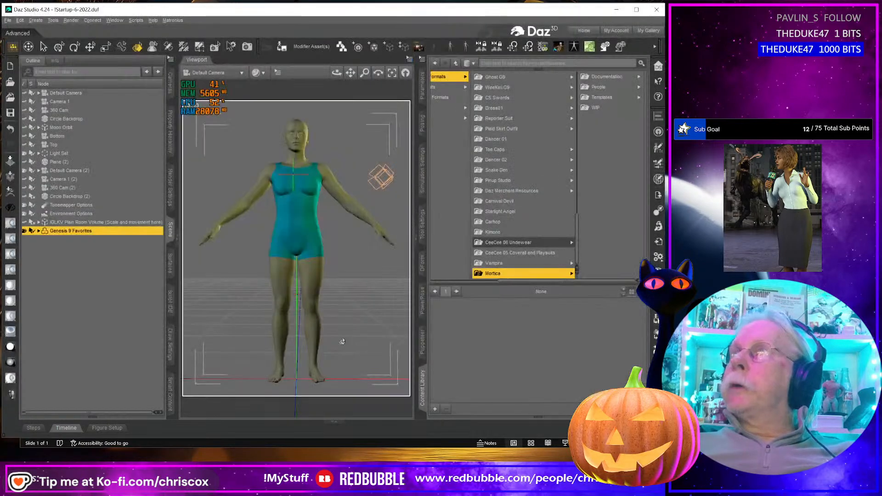
scroll(362, 311, up, 5)
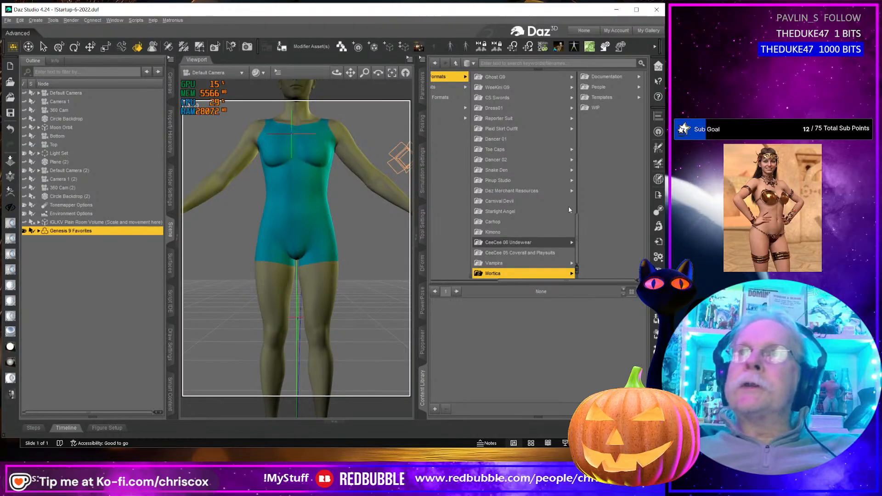
click(659, 227)
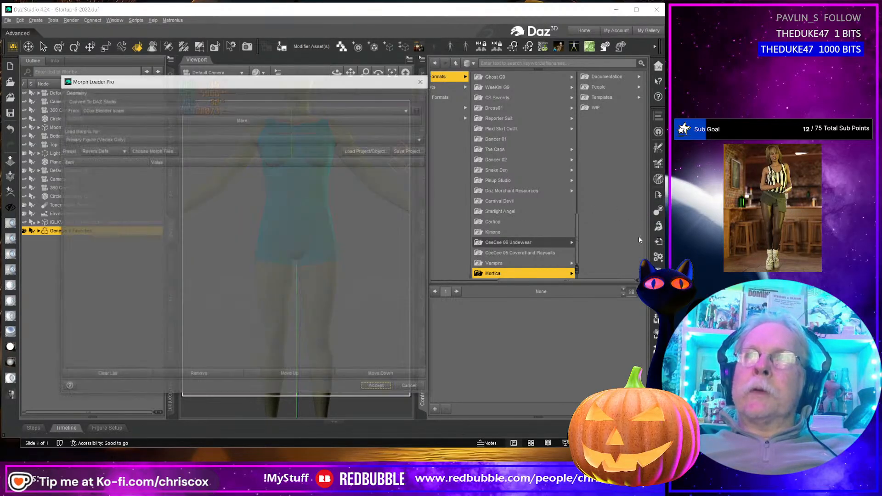
click(154, 151)
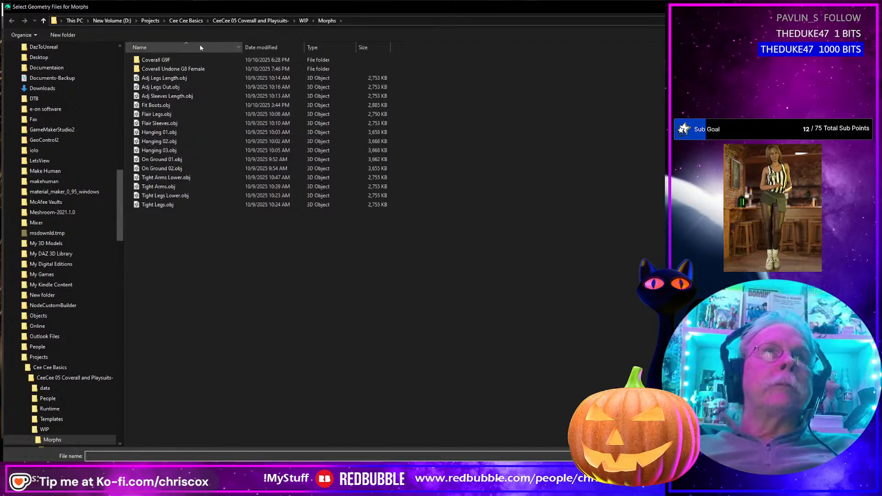
- Load Adj Glutes Gap.obj from the D:\Projects\G9 folder as a morph on the figure
click(153, 21)
drag(215, 208, 215, 263)
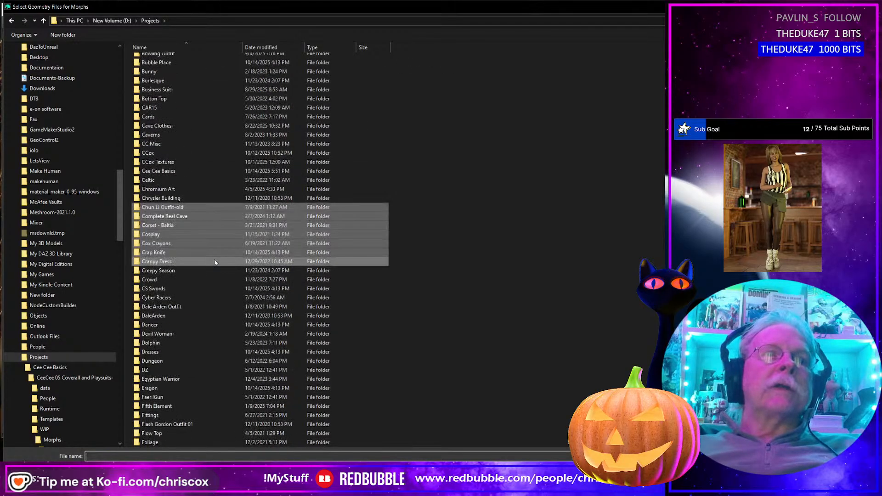
right_click(217, 261)
click(192, 338)
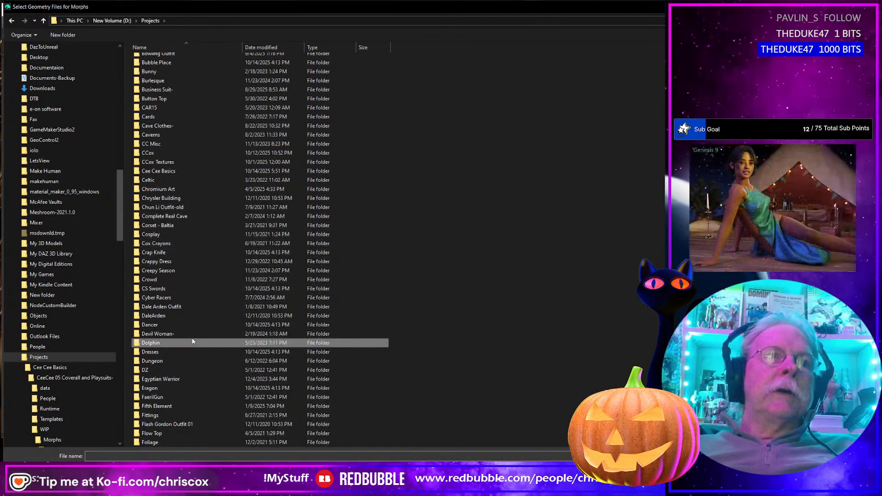
scroll(192, 337, down, 12)
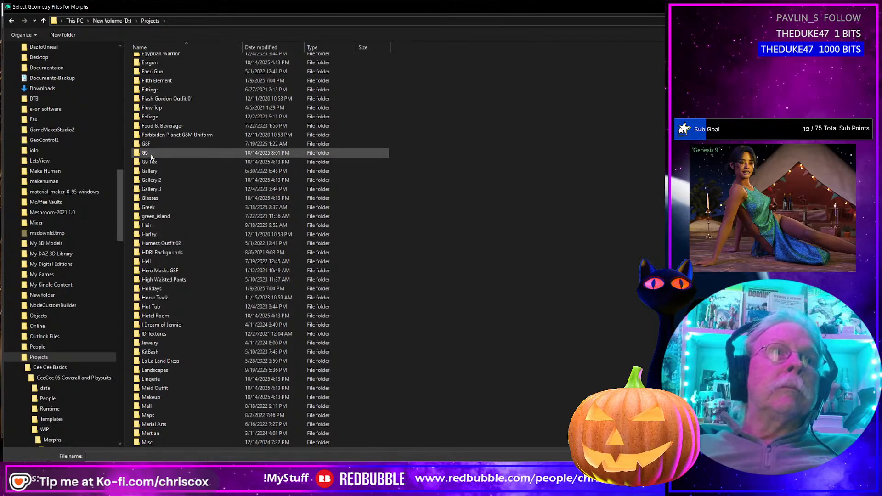
double_click(208, 151)
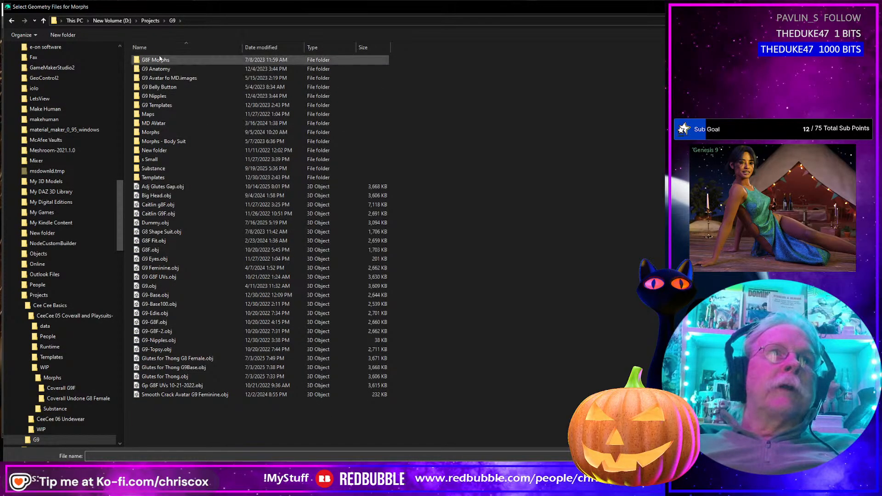
double_click(166, 188)
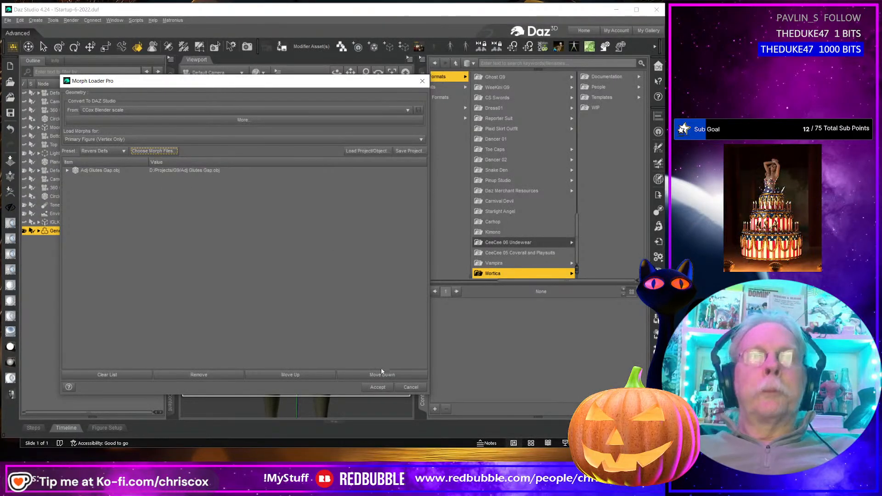
click(379, 387)
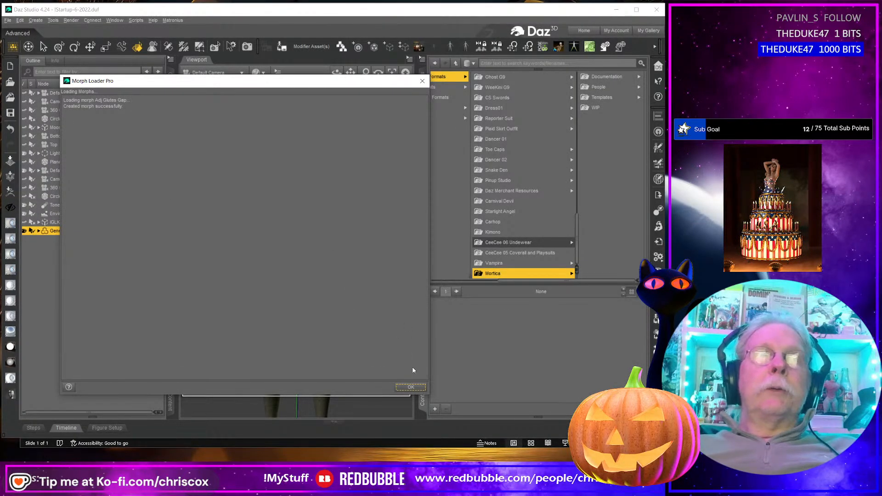
click(410, 388)
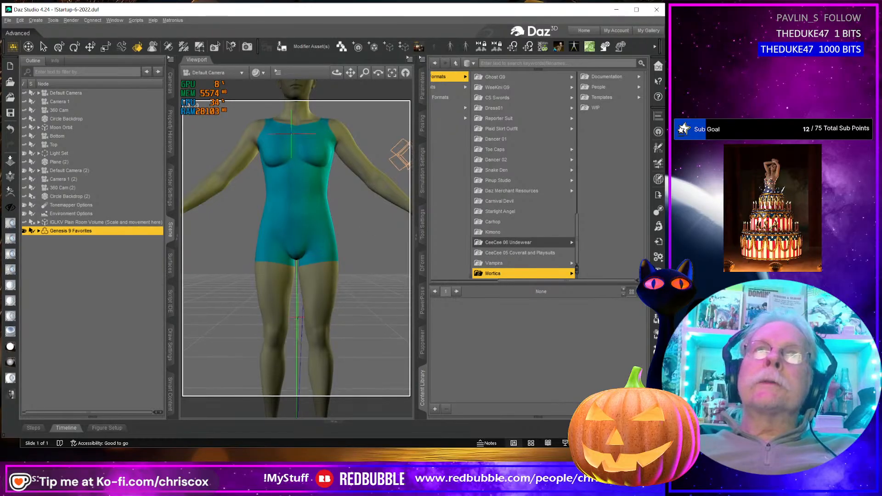
- Set the figure's Adj Glutes Gap morph to 100% and inspect the buttock area from behind
drag(337, 73, 341, 79)
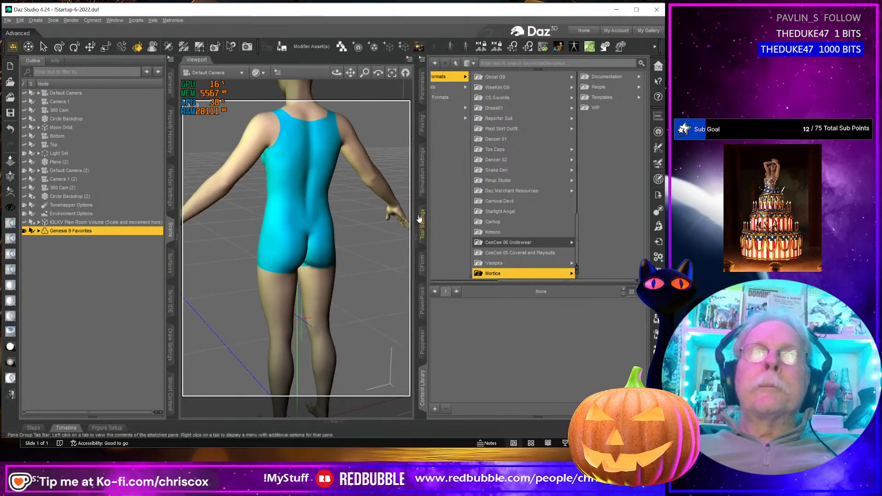
click(423, 94)
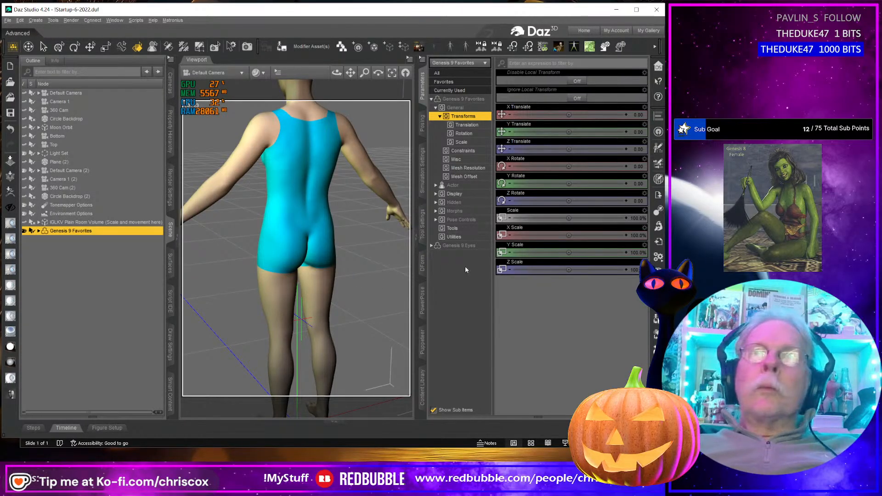
click(455, 211)
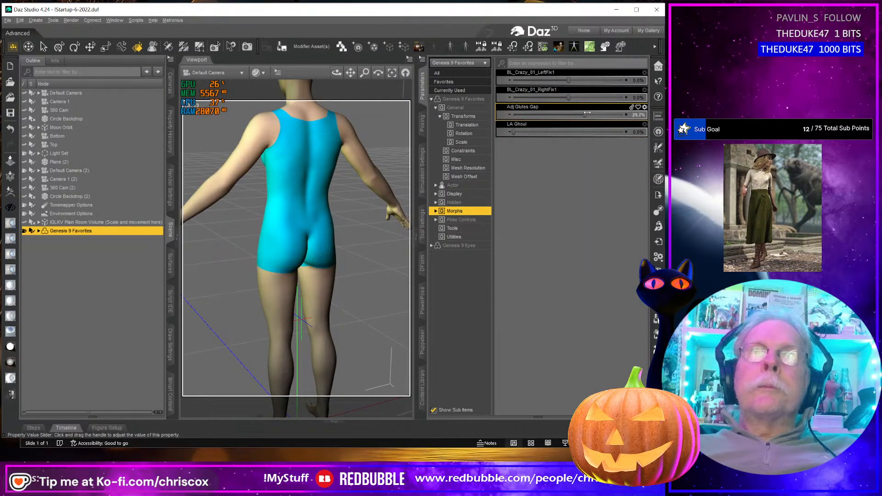
middle_drag(367, 230, 340, 200)
scroll(337, 319, up, 4)
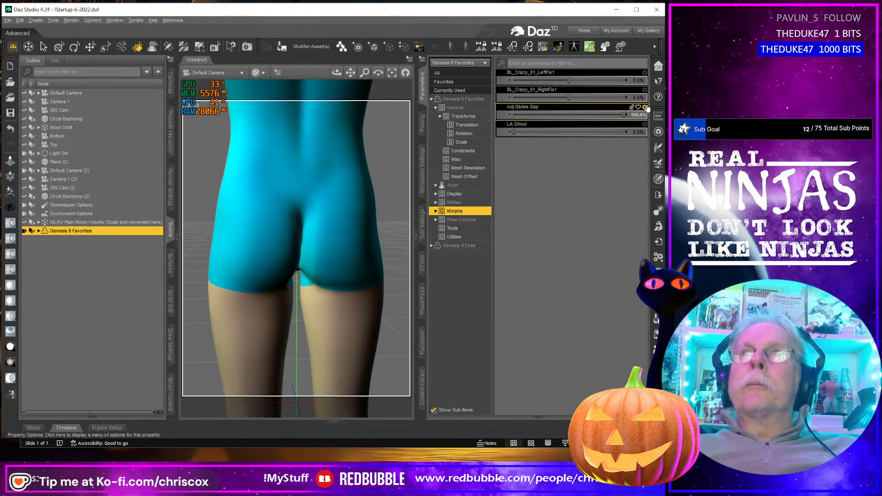
drag(625, 114, 643, 131)
middle_drag(306, 234, 345, 244)
scroll(345, 244, down, 3)
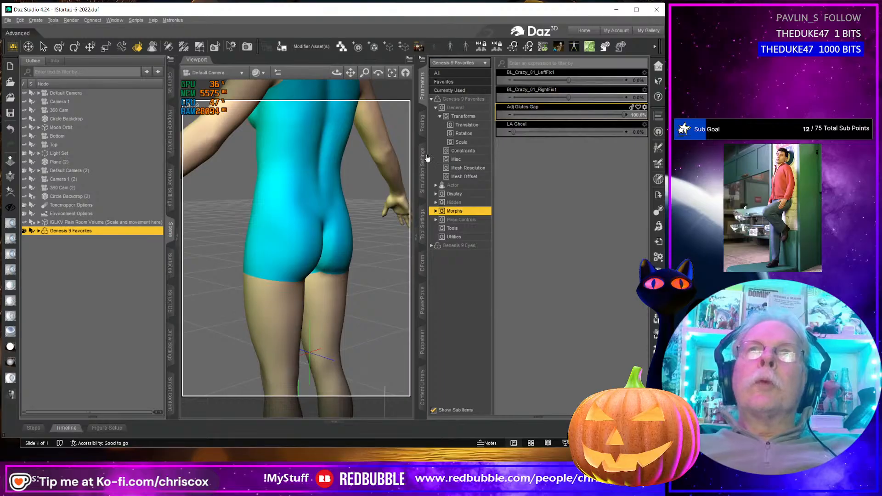
- Set the Base Feminine favorite morph to 100%
click(442, 81)
scroll(558, 295, down, 5)
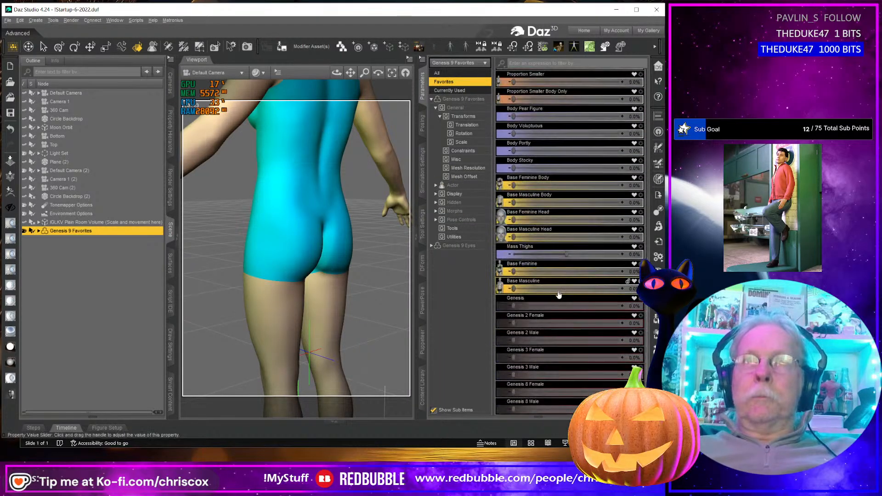
drag(513, 271, 625, 271)
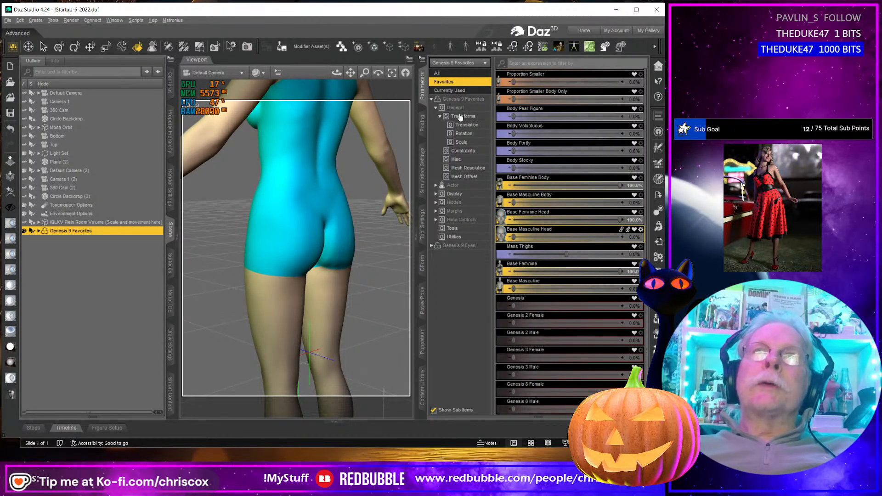
- Check the figure's Mesh Resolution, Mesh Offset and Misc parameters
click(473, 169)
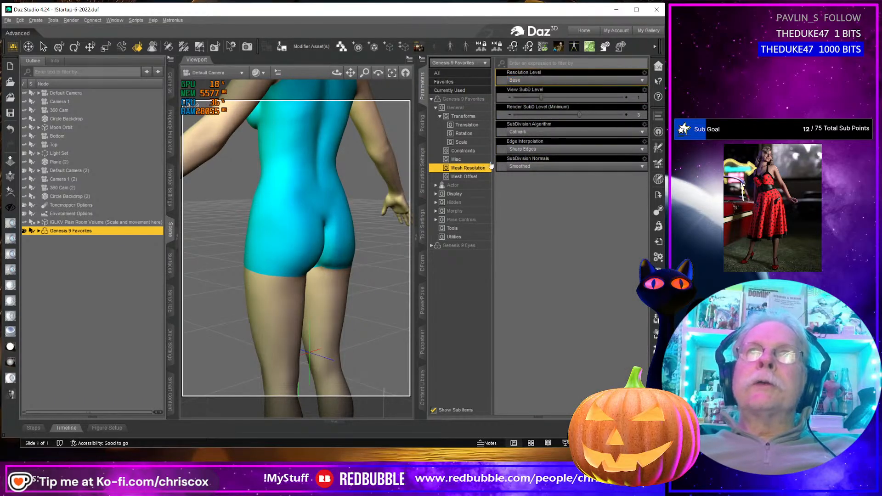
click(485, 175)
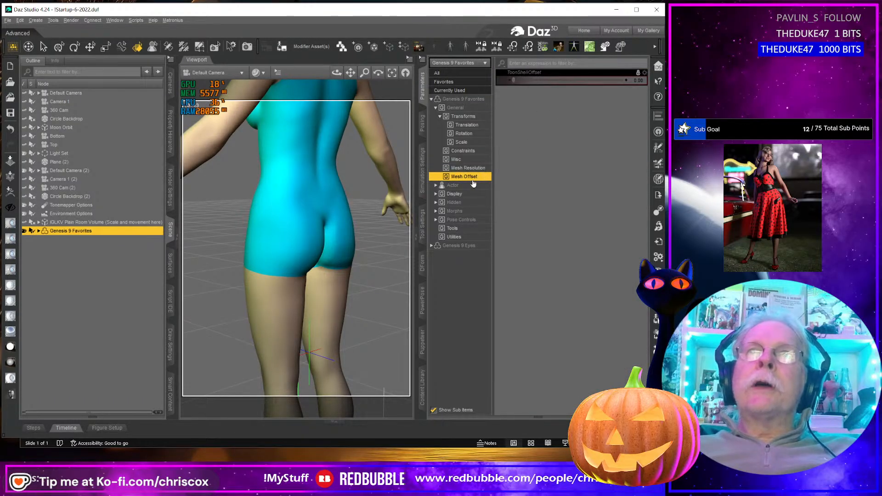
click(468, 159)
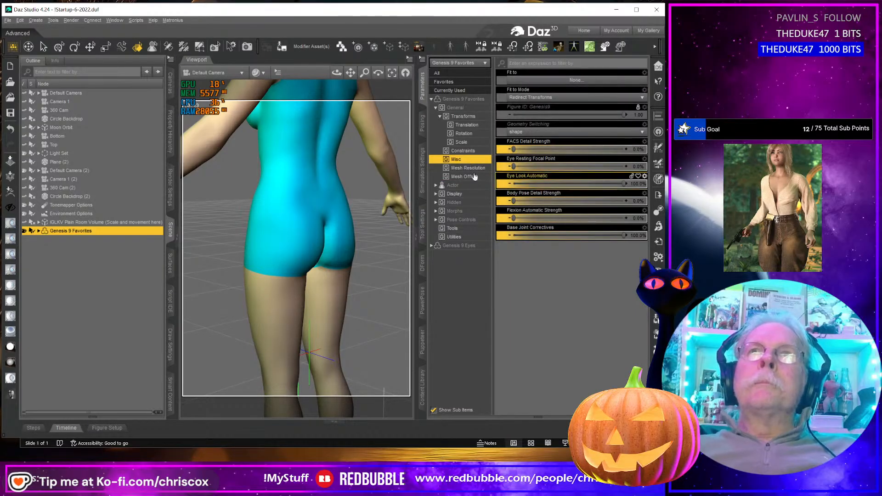
- Start a Wavefront OBJ export of the feminine figure into the D:\Projects\G9 folder
click(659, 196)
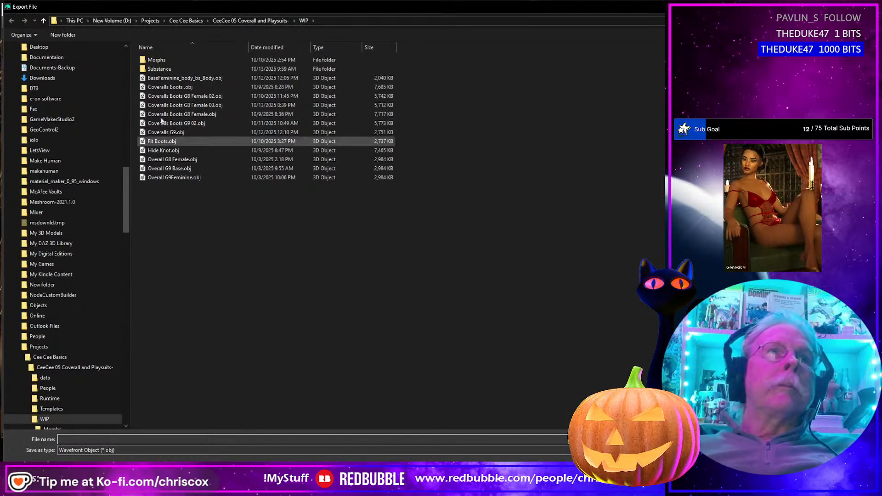
click(150, 21)
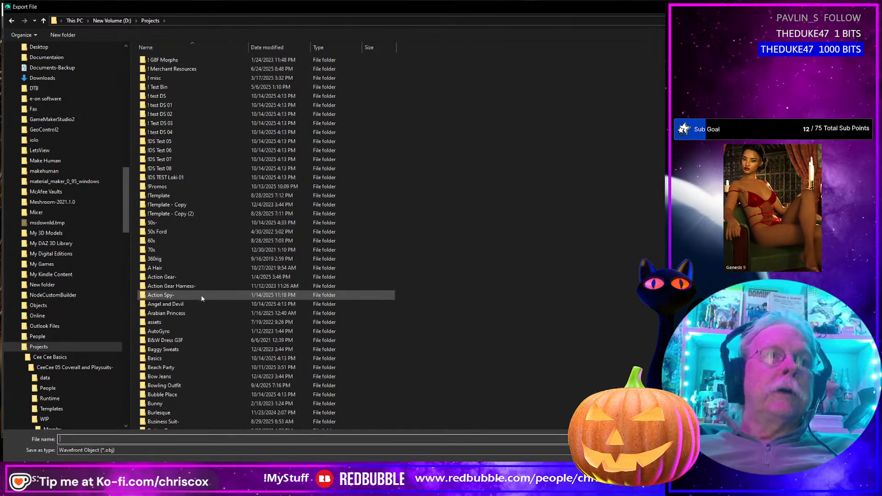
scroll(213, 289, down, 5)
scroll(214, 288, down, 13)
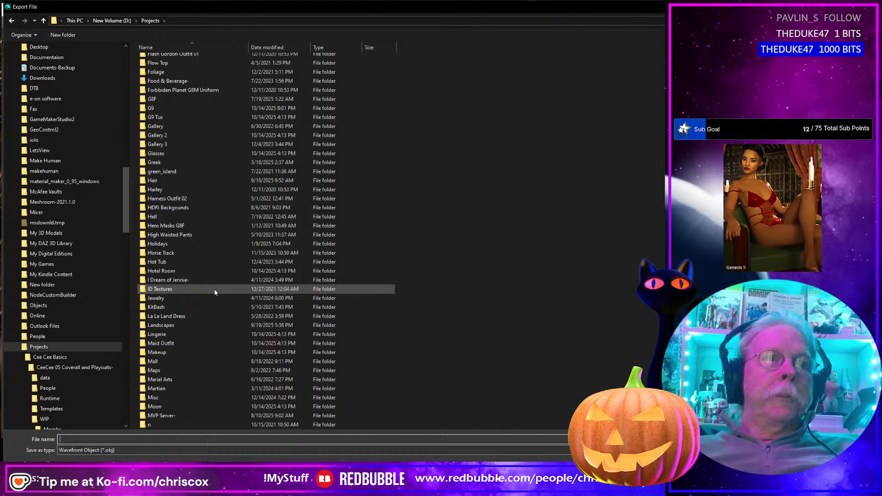
scroll(214, 288, up, 3)
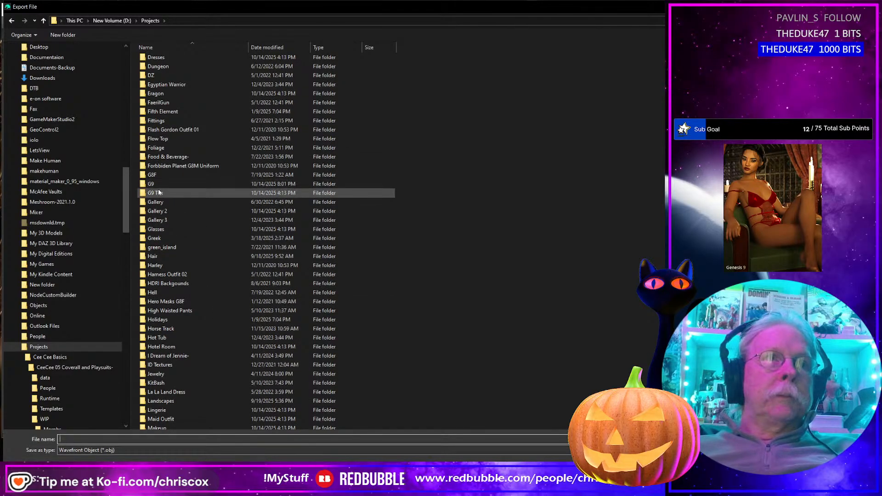
double_click(161, 187)
- Name the export Adj Glutes Gap Fem.obj and export it with the current Custom OBJ options
click(188, 186)
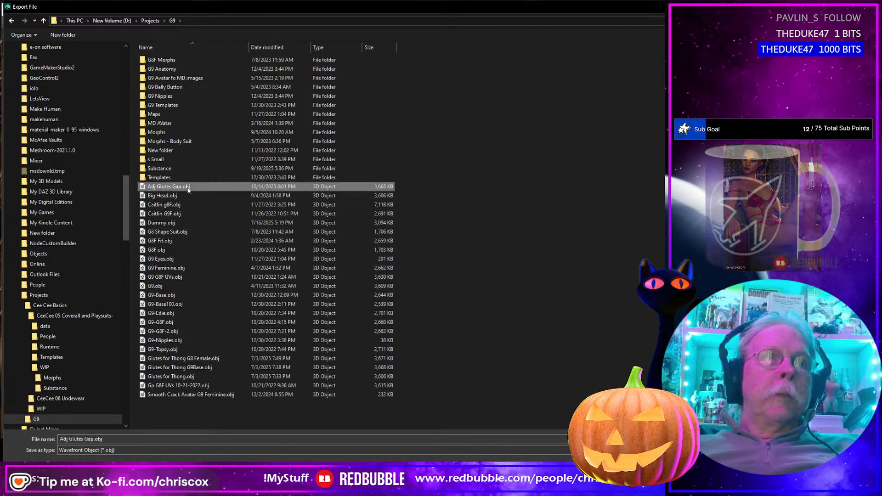
click(111, 437)
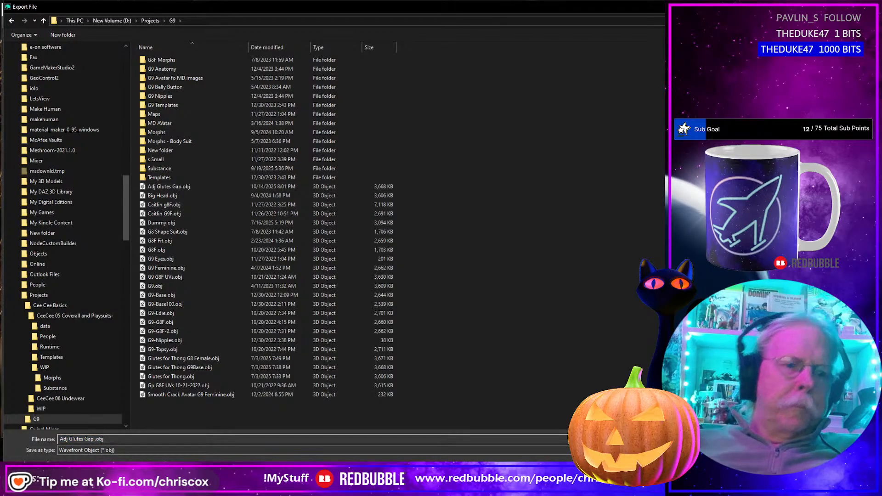
key(Return)
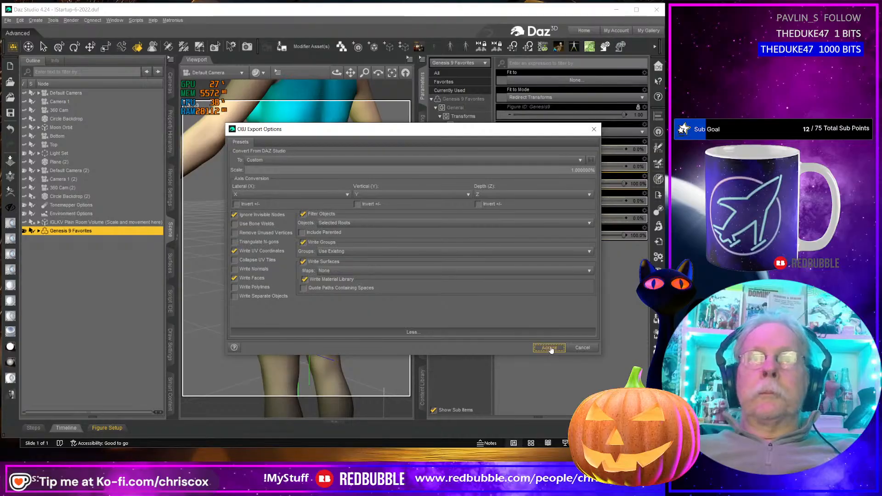
click(549, 348)
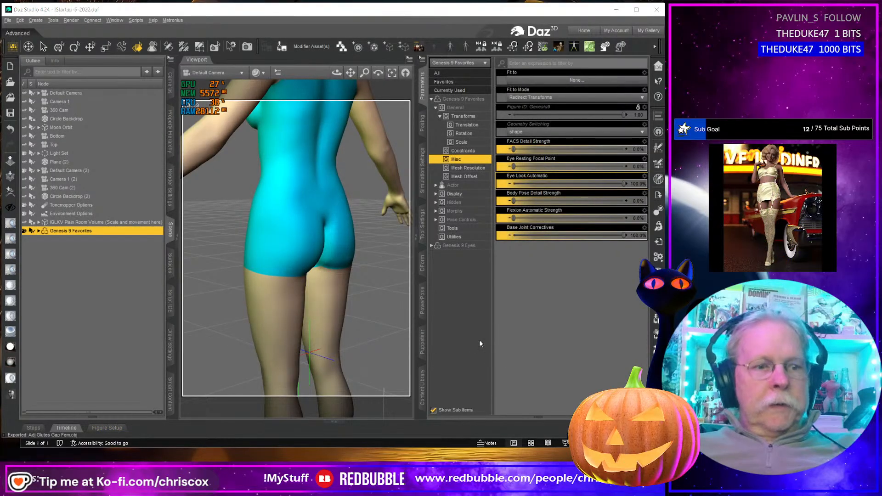
- Open File Explorer at D:\Projects\G9 and select Adj Glutes Gap Fem.obj and Adj Glutes Gap.obj
key(super+e)
drag(272, 114, 662, 114)
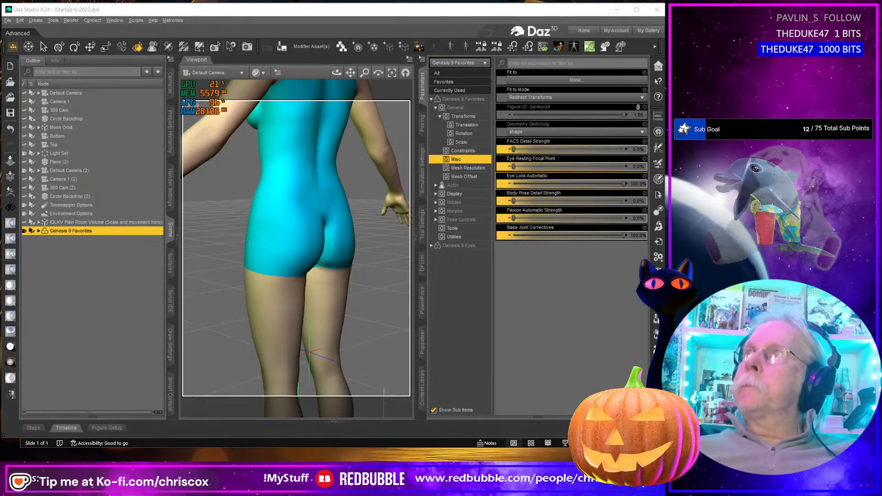
drag(873, 88, 236, 56)
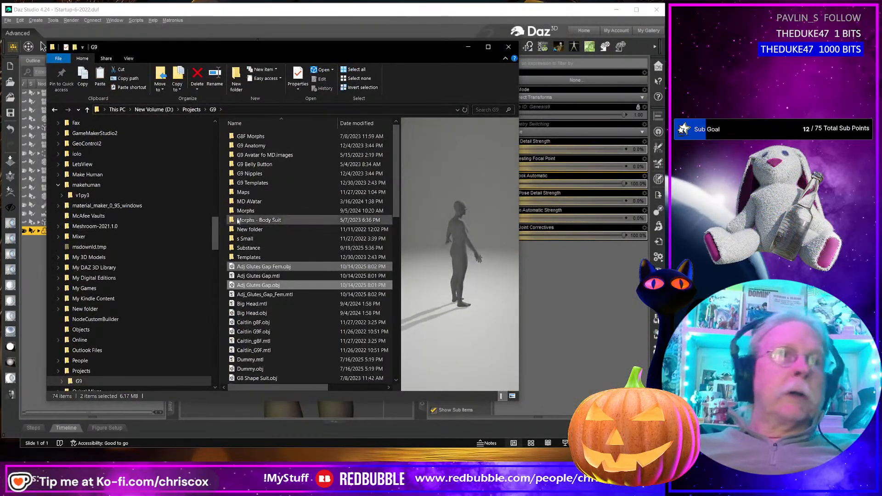
- Browse from the D: drive's Objects folder to the Marvelous Designer folder inside Objects on Elements (M:)
drag(216, 231, 216, 239)
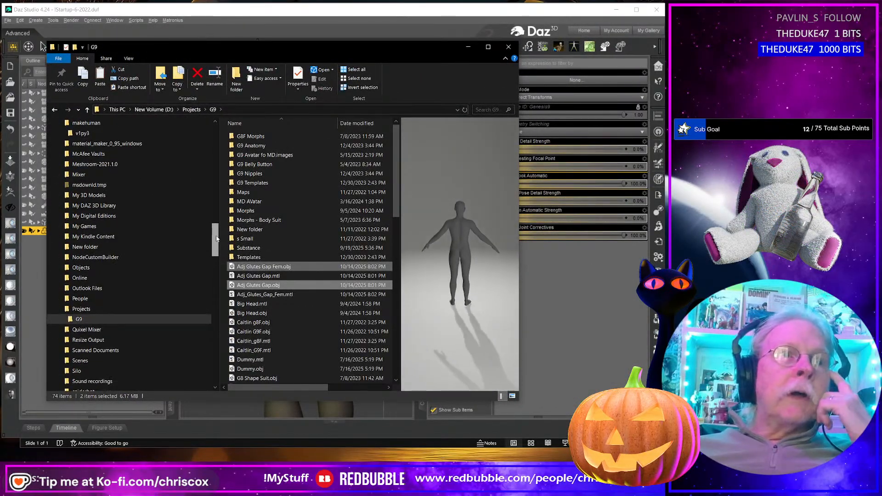
click(162, 268)
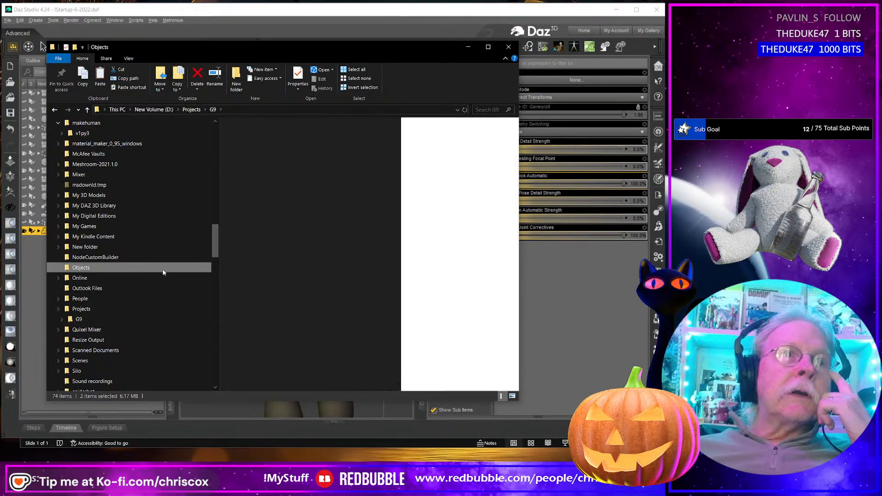
drag(213, 239, 213, 284)
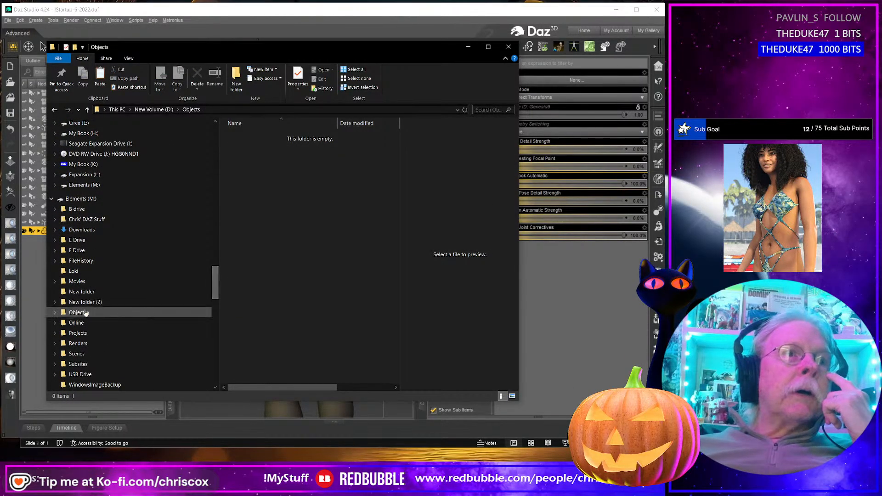
click(55, 313)
scroll(114, 300, down, 3)
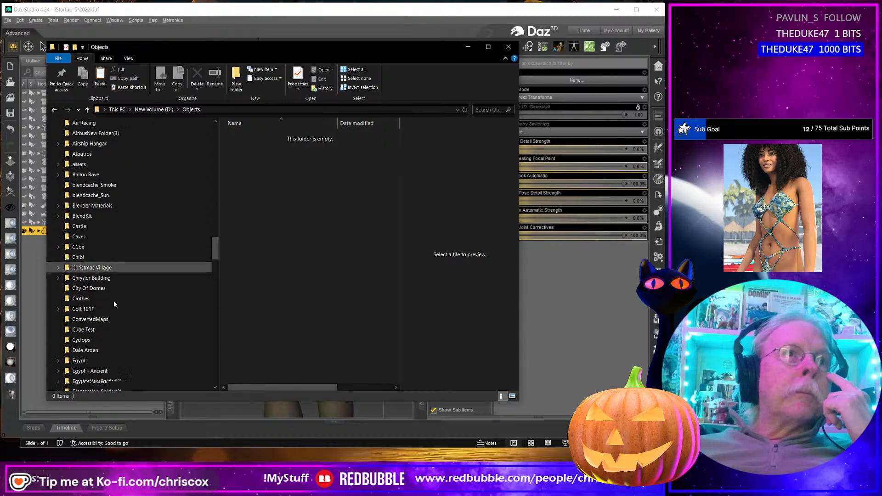
scroll(115, 304, down, 9)
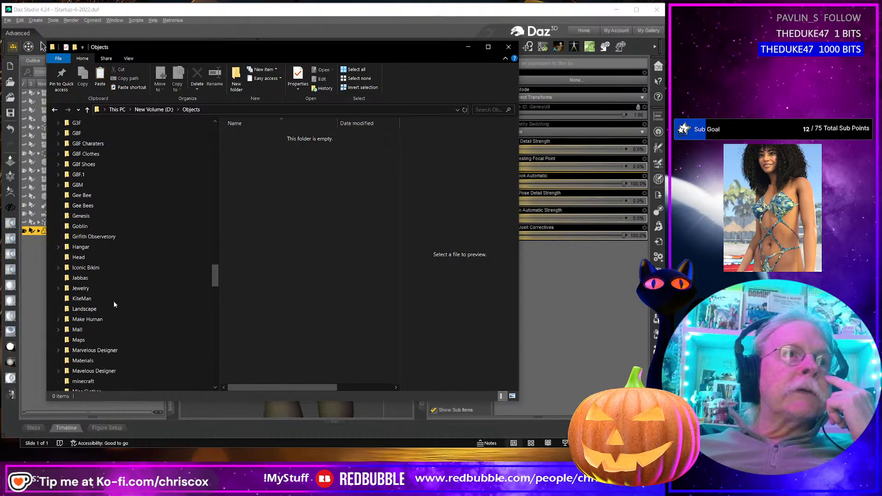
scroll(113, 304, down, 1)
click(112, 290)
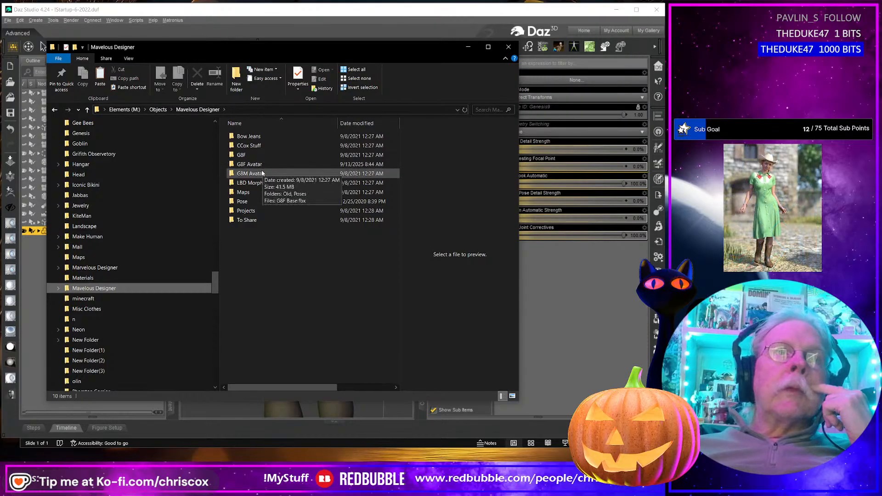
click(120, 268)
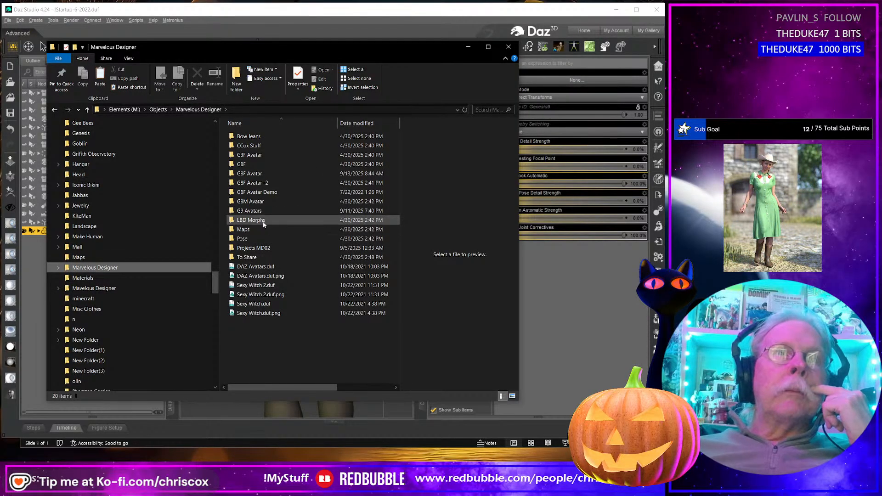
- Paste Adj Glutes Gap Fem.obj and Adj Glutes Gap.obj into the Morphs folder of G9 Avatars
double_click(258, 210)
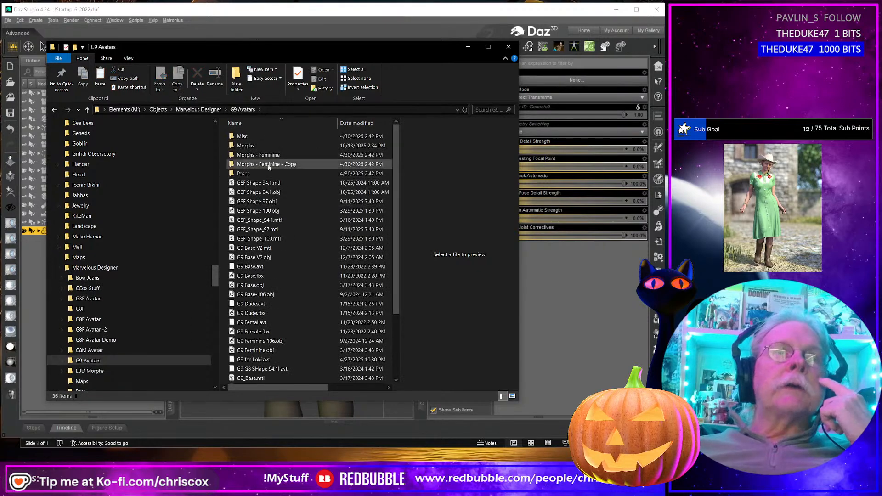
double_click(252, 146)
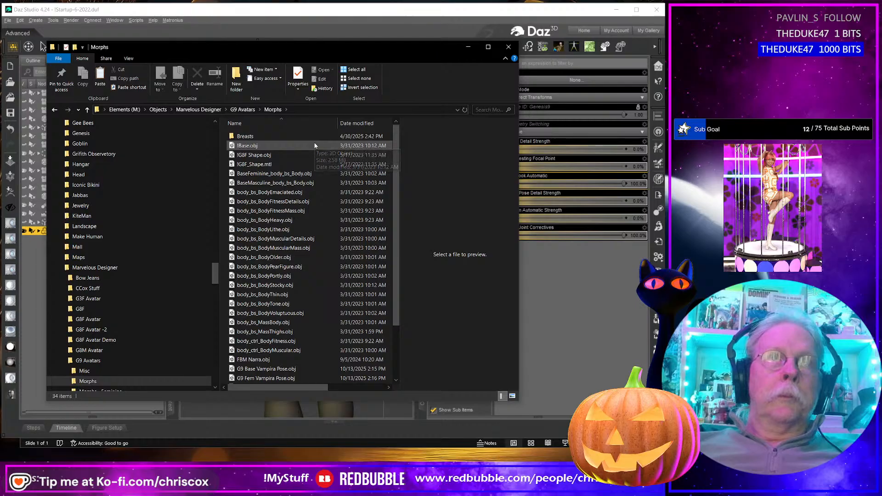
key(ctrl+v)
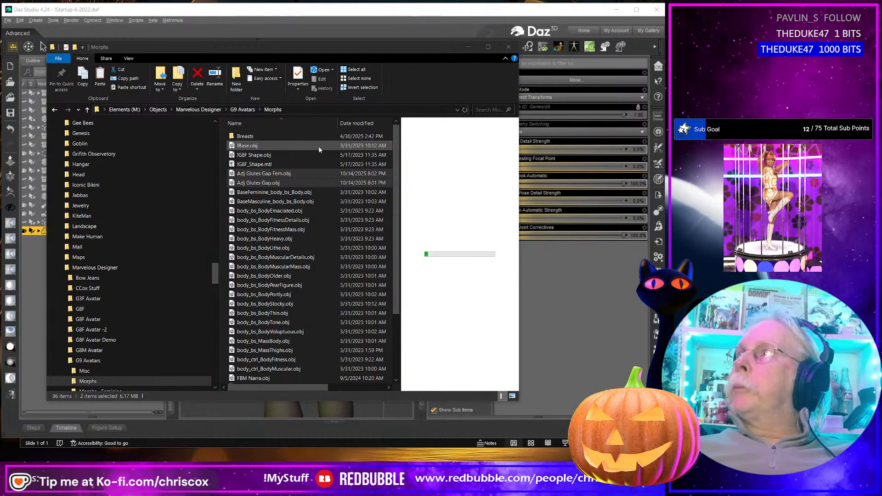
- Switch to Marvelous Designer and open the Morphs folder of G9 Avatars in the library
key(alt+Tab)
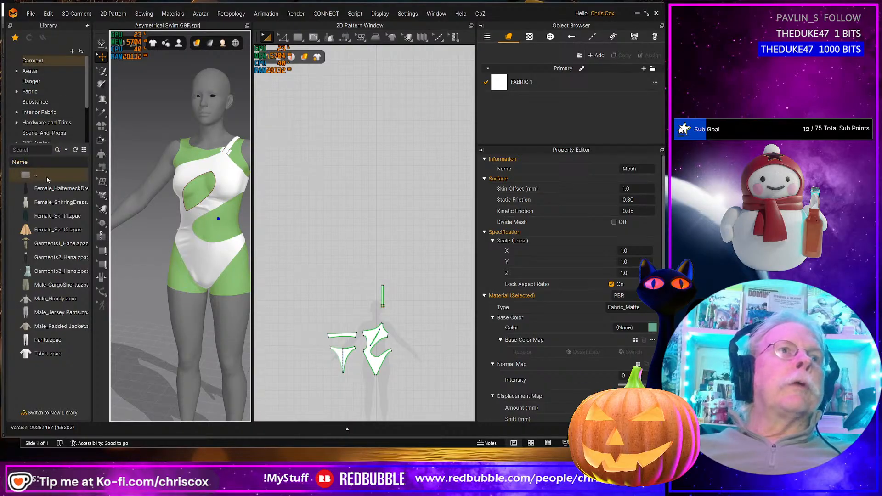
scroll(52, 111, down, 3)
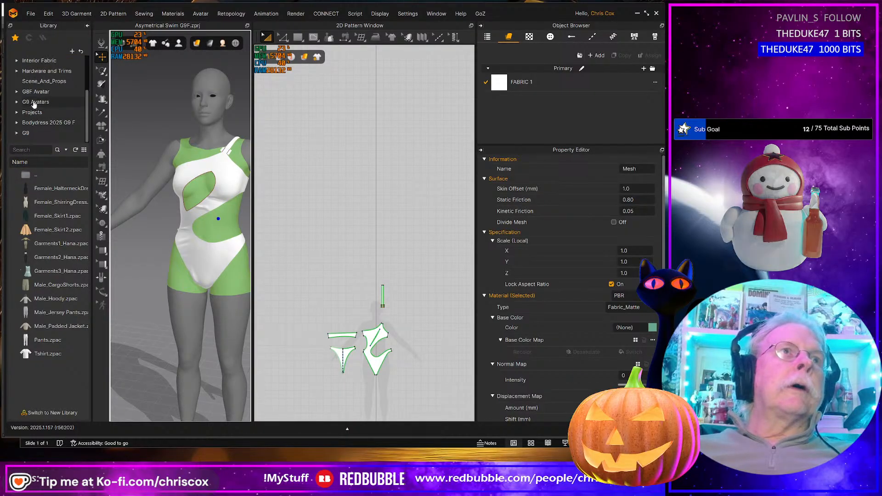
click(46, 101)
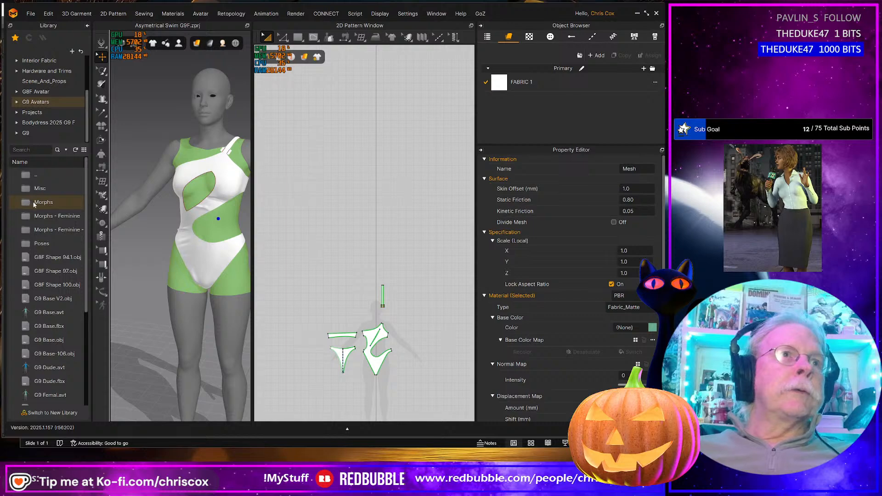
double_click(33, 204)
scroll(47, 204, down, 5)
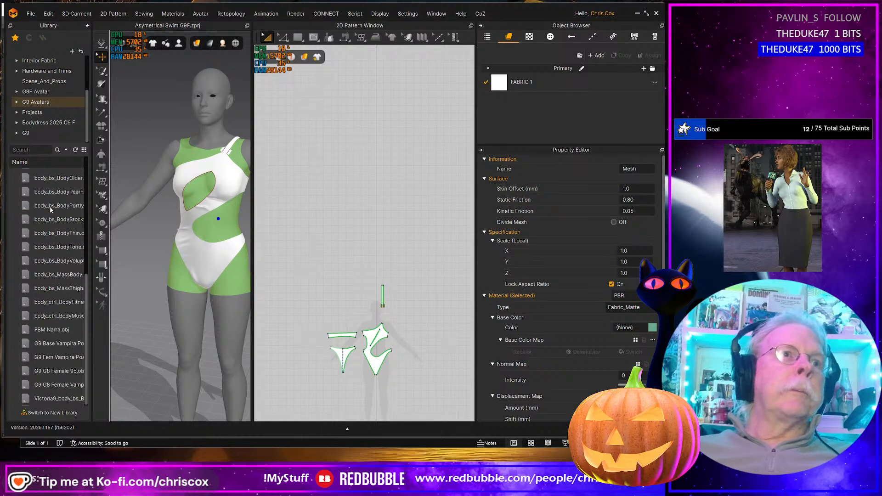
scroll(49, 230, up, 5)
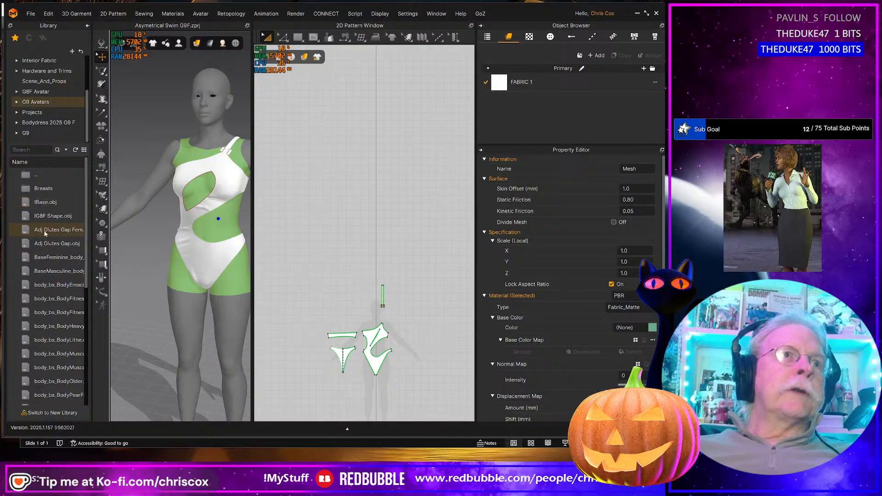
- Add Adj Glutes Gap Fem.obj to the workspace with Morph Target as the object type
right_click(53, 231)
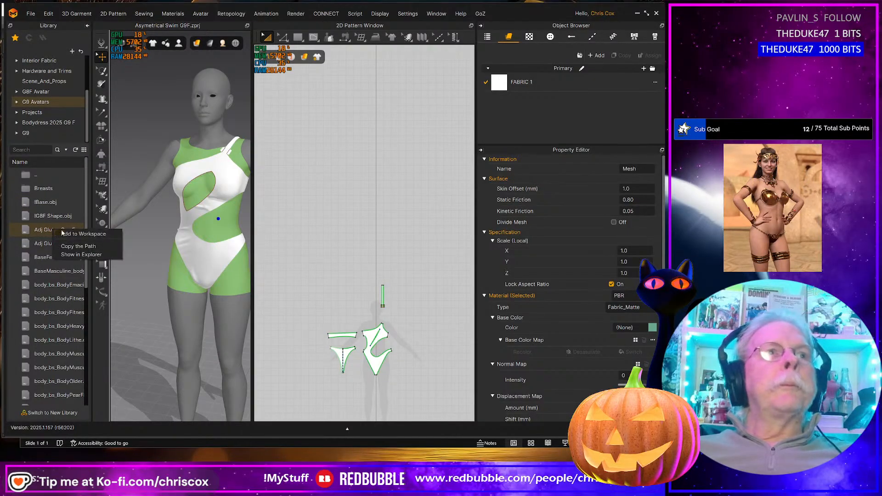
click(72, 235)
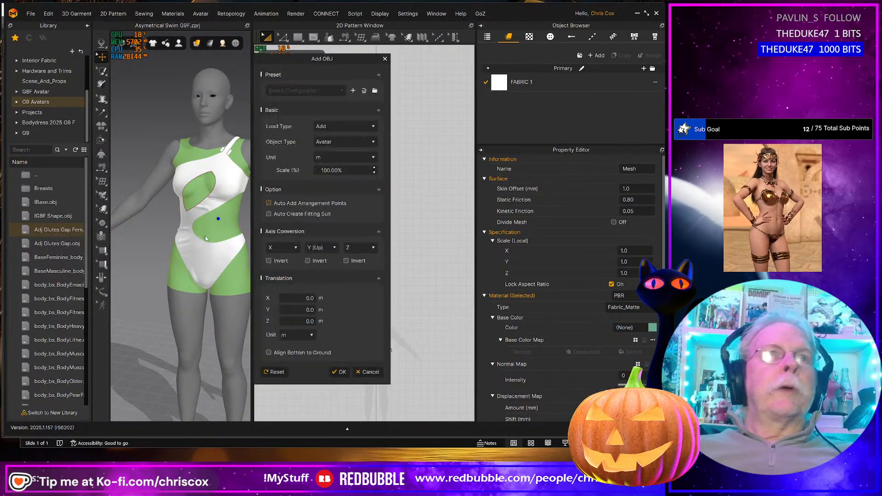
click(337, 143)
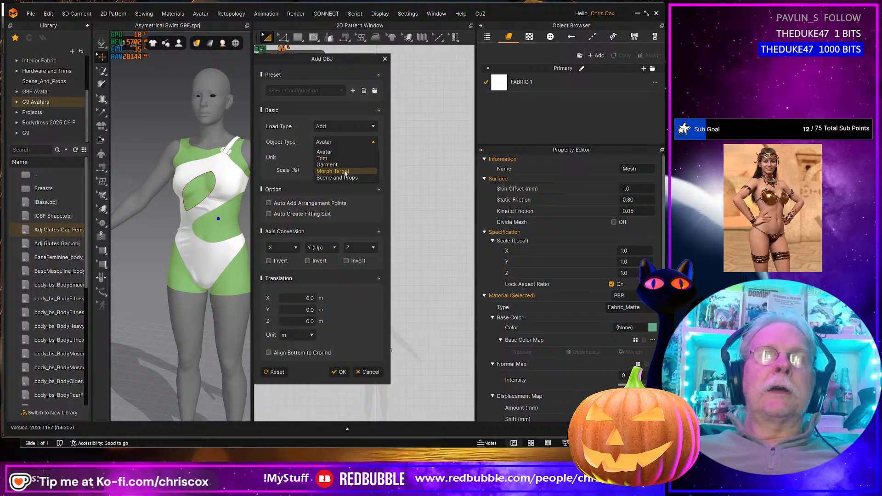
click(344, 171)
click(340, 272)
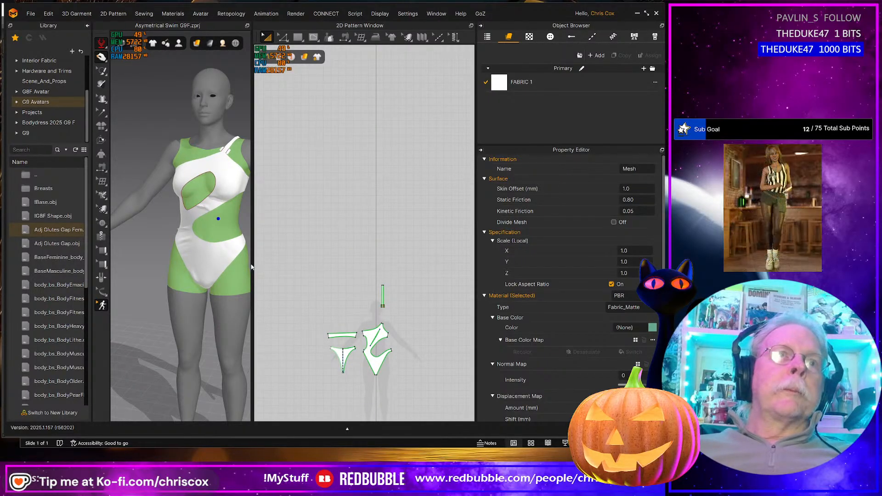
- Enlarge the 3D view, simulate the swimsuit, and pull its back bottom panel down toward the crotch
drag(251, 264, 316, 265)
right_drag(257, 271, 164, 276)
key(space)
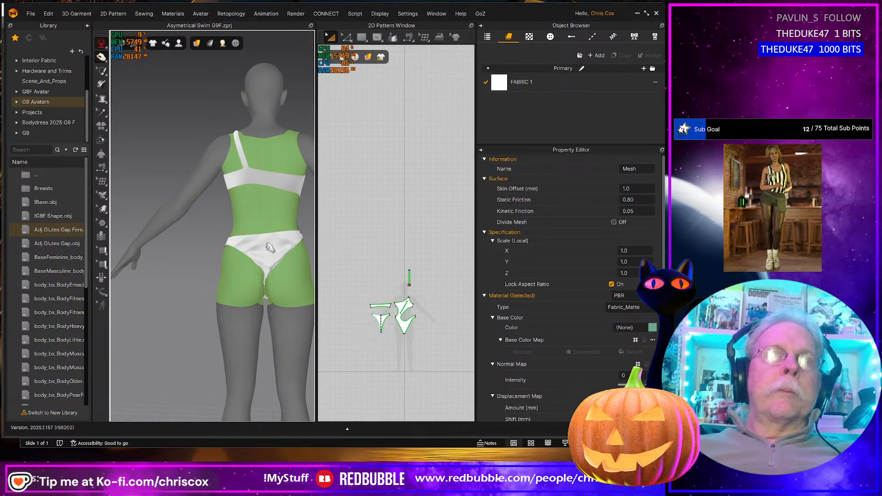
mouse_move(267, 271)
mouse_down()
mouse_move(263, 312)
mouse_move(276, 279)
mouse_up()
scroll(276, 279, up, 6)
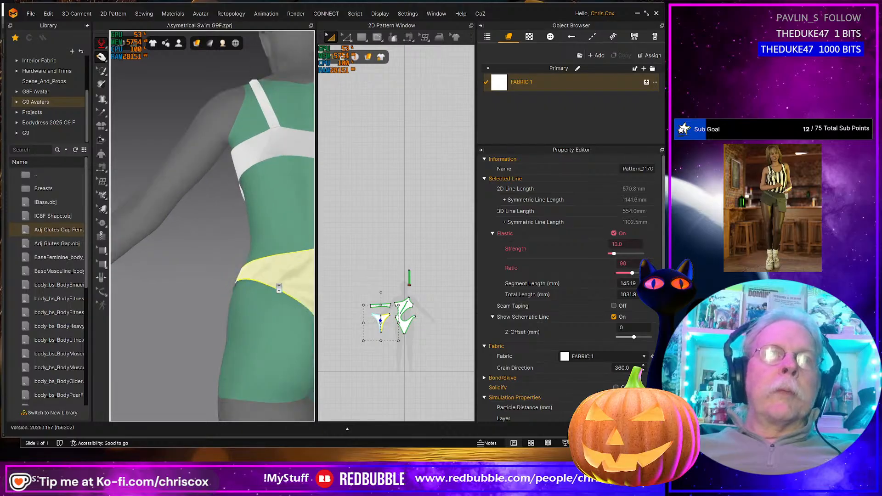
right_drag(202, 266, 200, 285)
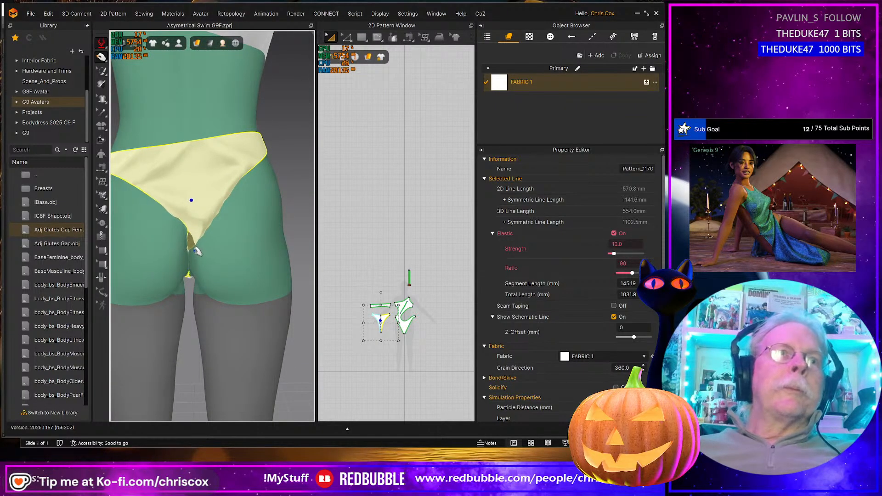
drag(191, 246, 192, 327)
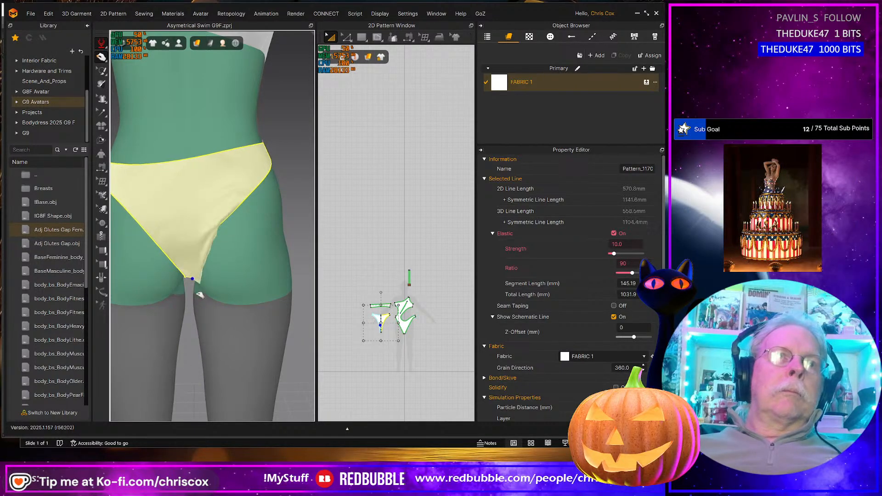
- Pull the lower part of the back bottom panel outward over both glutes during the simulation
right_drag(193, 297, 192, 270)
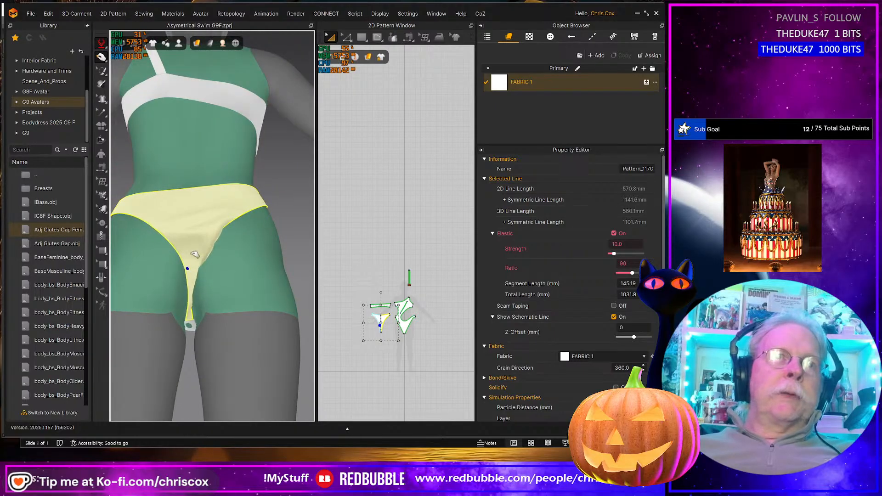
drag(192, 252, 176, 247)
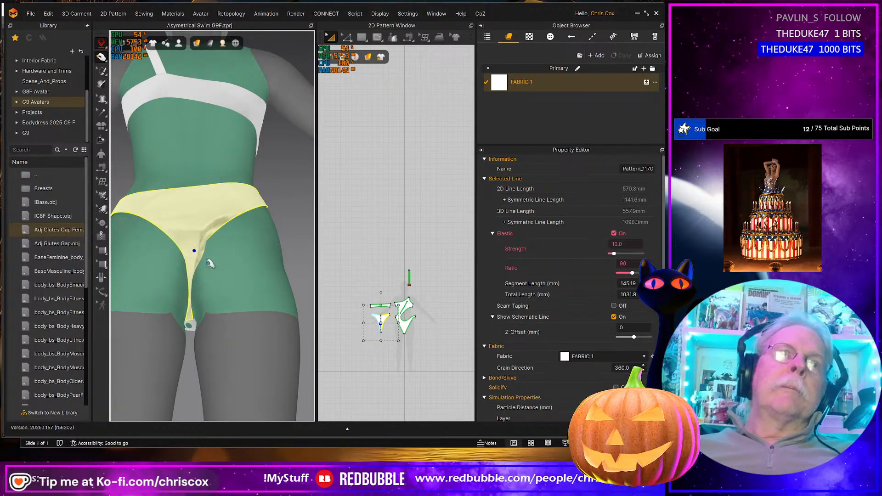
right_drag(207, 299, 210, 231)
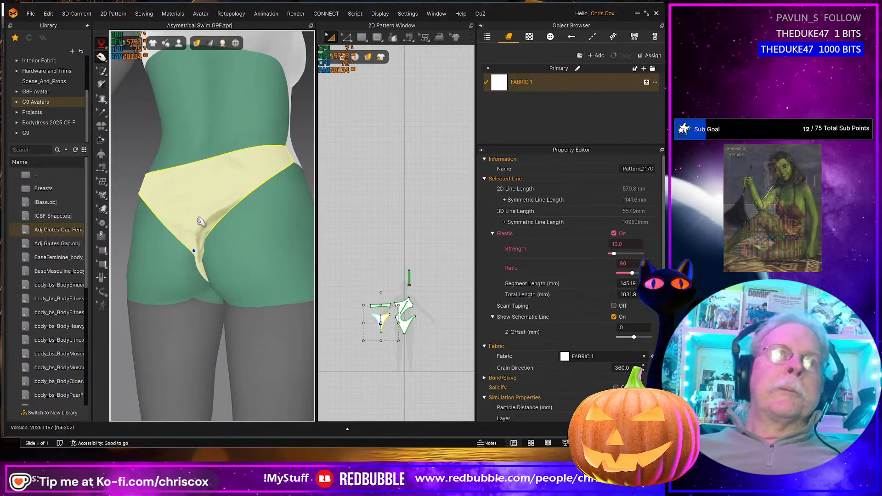
drag(209, 230, 240, 268)
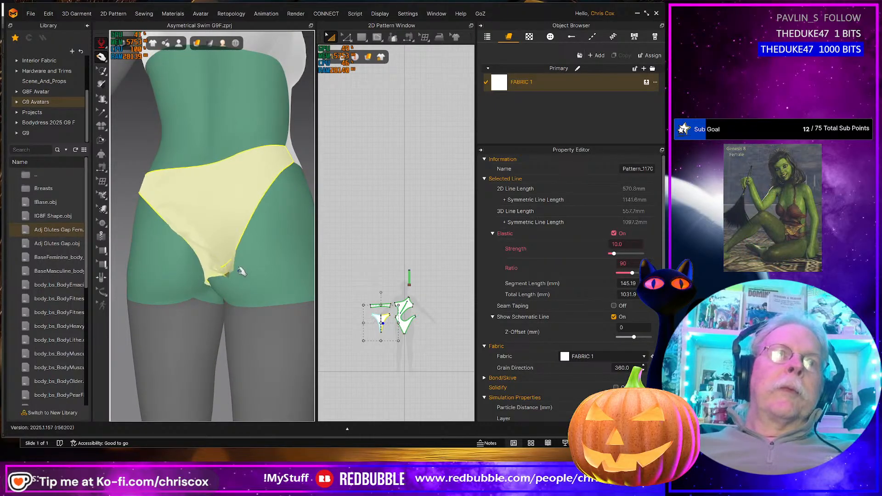
drag(180, 234, 164, 267)
- Tug the narrow crotch section of the back bottom panel so it settles between the glutes
right_drag(192, 279, 196, 248)
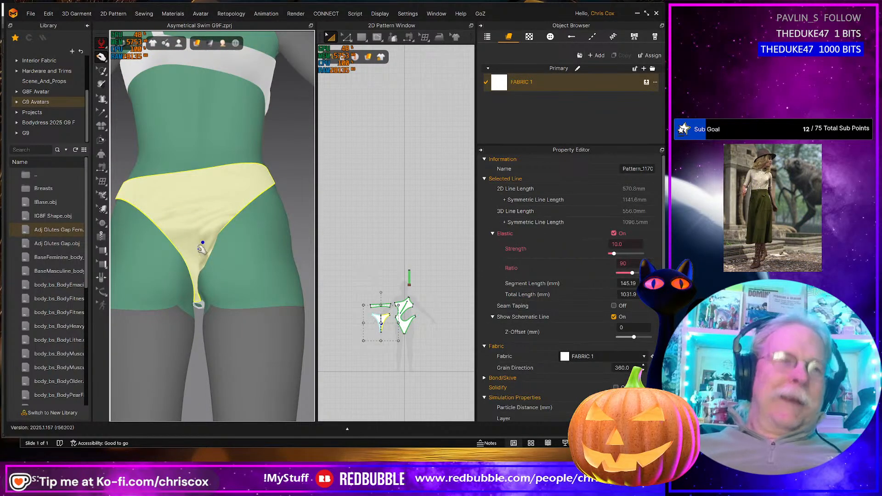
click(201, 248)
mouse_move(193, 265)
mouse_down()
mouse_move(185, 266)
mouse_move(198, 249)
mouse_up()
mouse_move(192, 290)
right_down()
mouse_move(227, 301)
mouse_move(159, 270)
mouse_move(184, 291)
right_up()
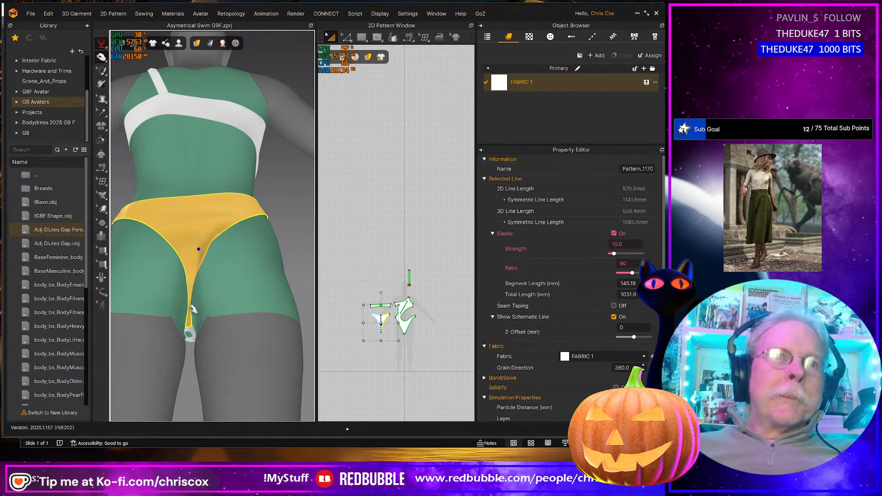
click(189, 303)
- Move the curve point near the crotch end of the back bottom pattern inward to narrow it symmetrically, and simulate the garment
scroll(388, 348, up, 6)
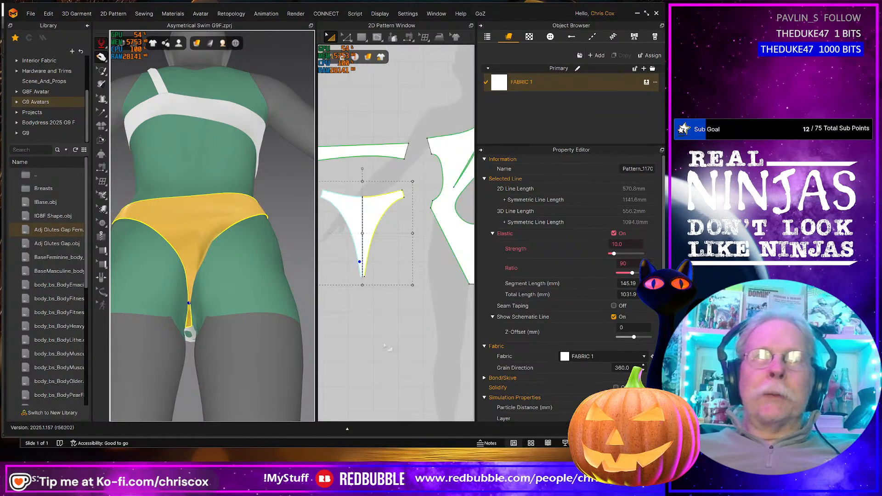
scroll(366, 287, up, 5)
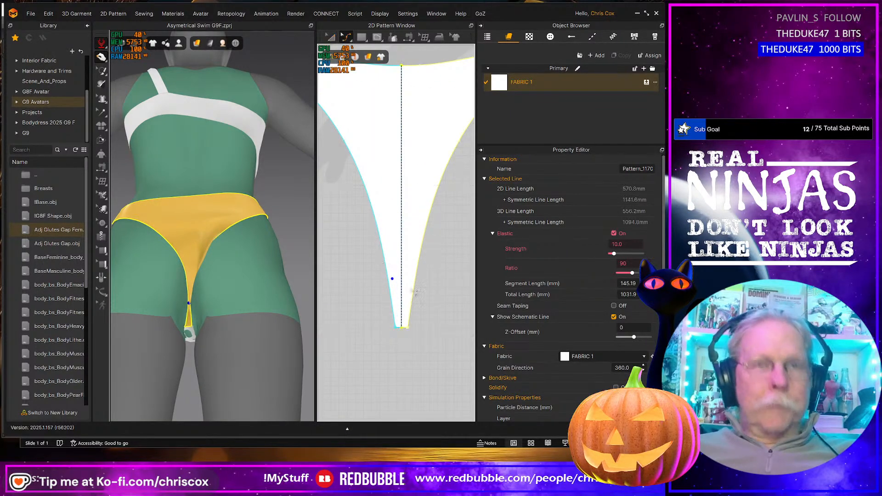
click(427, 303)
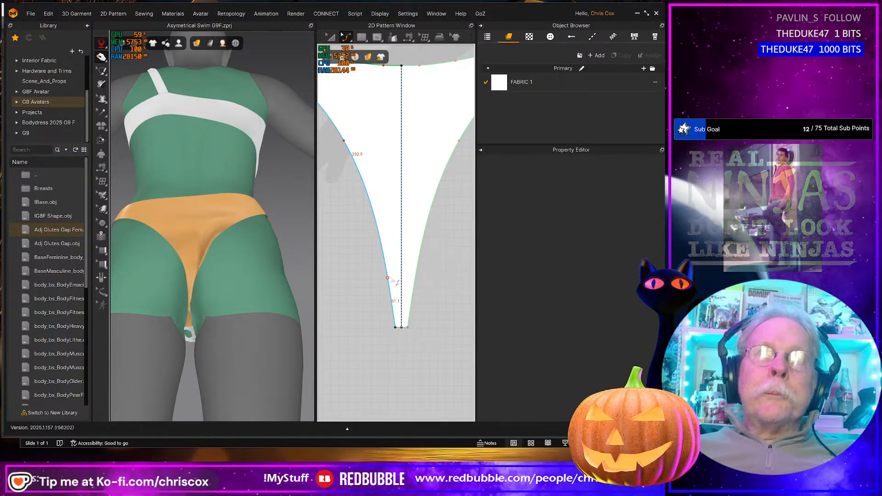
click(393, 281)
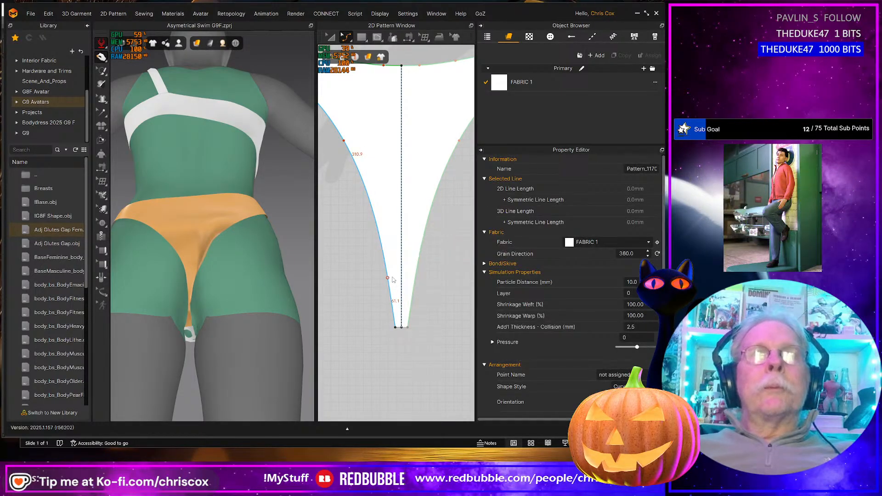
drag(393, 283, 400, 281)
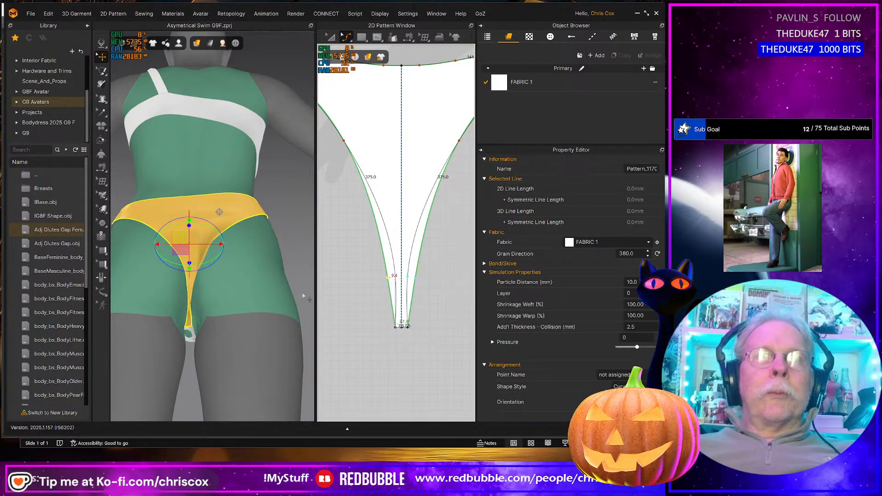
key(space)
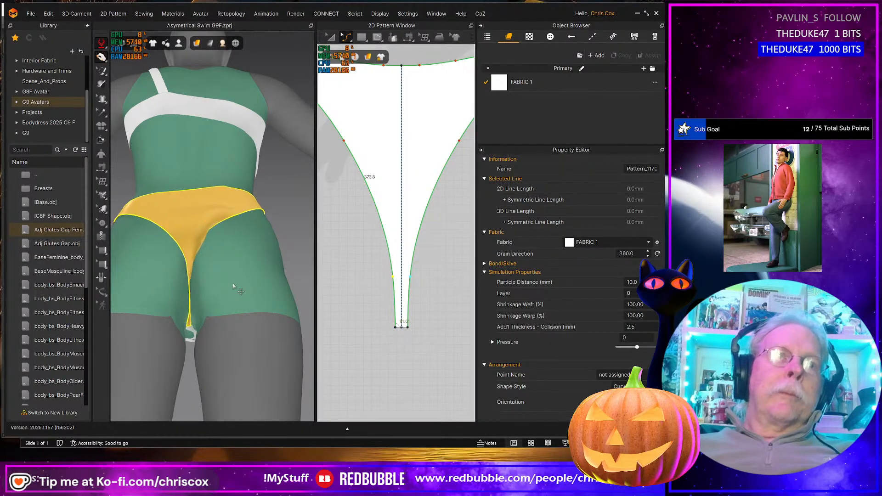
- Turn off Elastic on the back panel's symmetric leg curves and rerun the simulation
right_drag(233, 287, 207, 283)
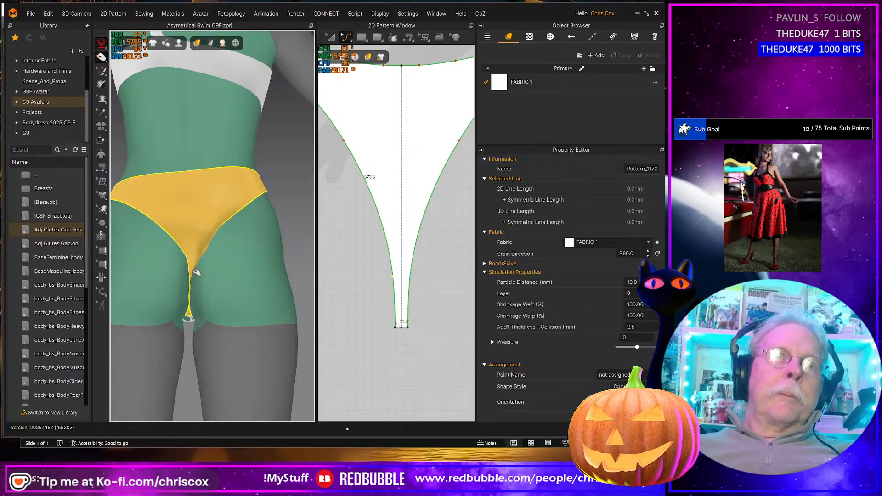
drag(196, 273, 213, 252)
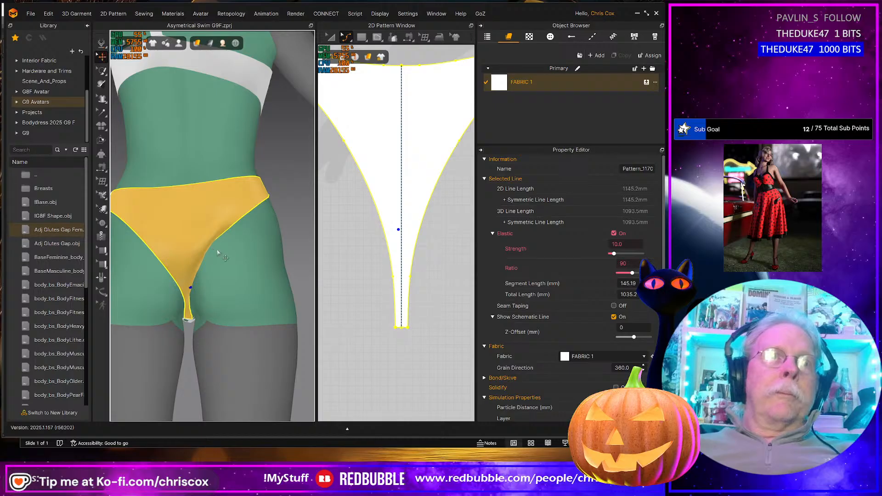
click(380, 220)
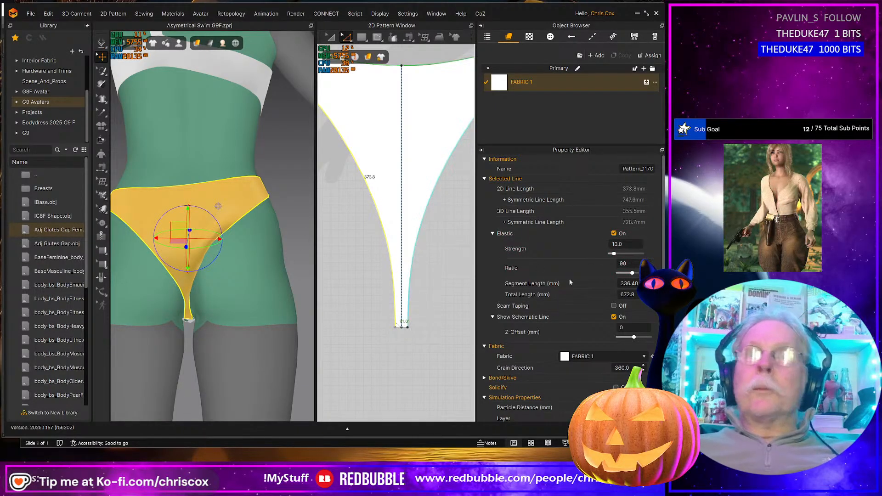
click(614, 234)
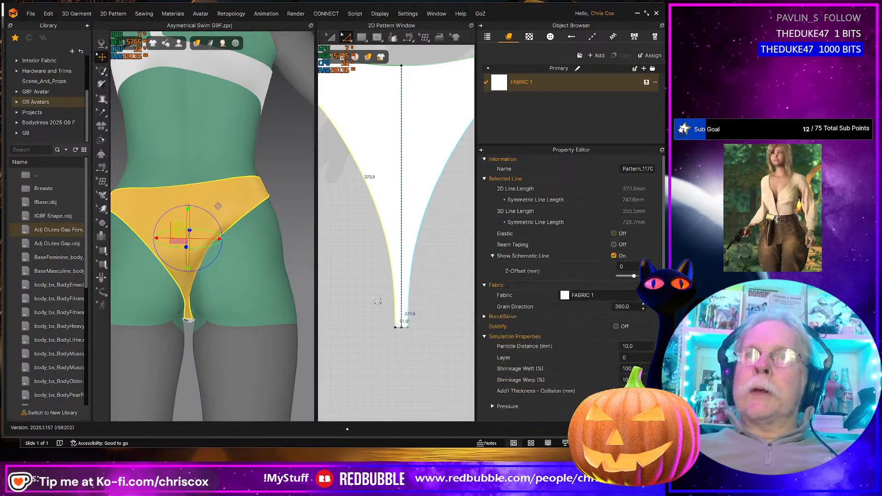
key(space)
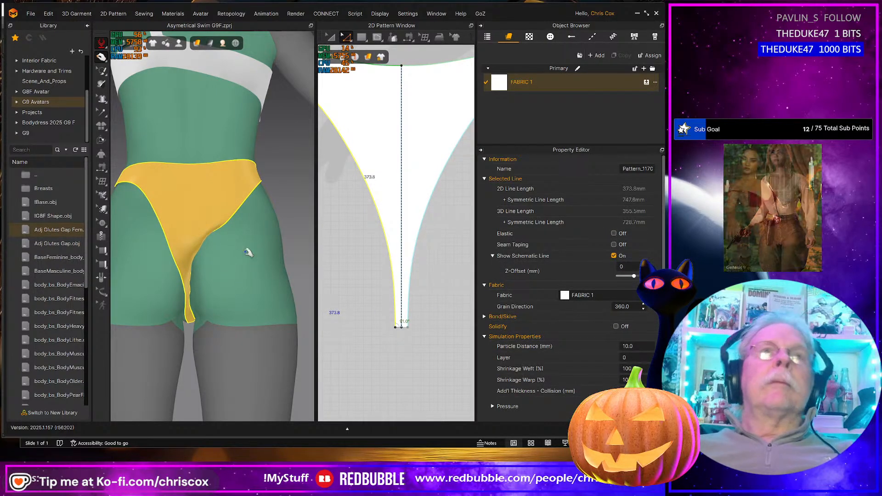
- Pull the simulated back panel outward and down around the buttocks and crotch to settle its leg openings
right_drag(248, 251, 238, 269)
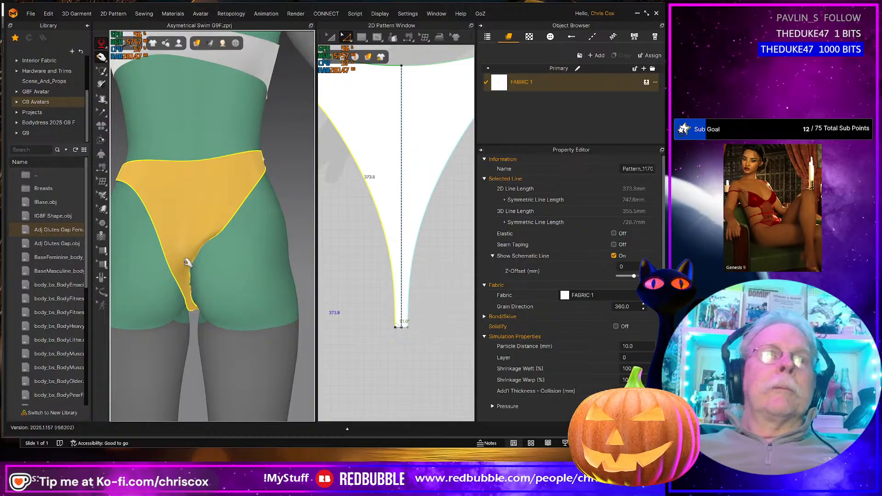
click(182, 286)
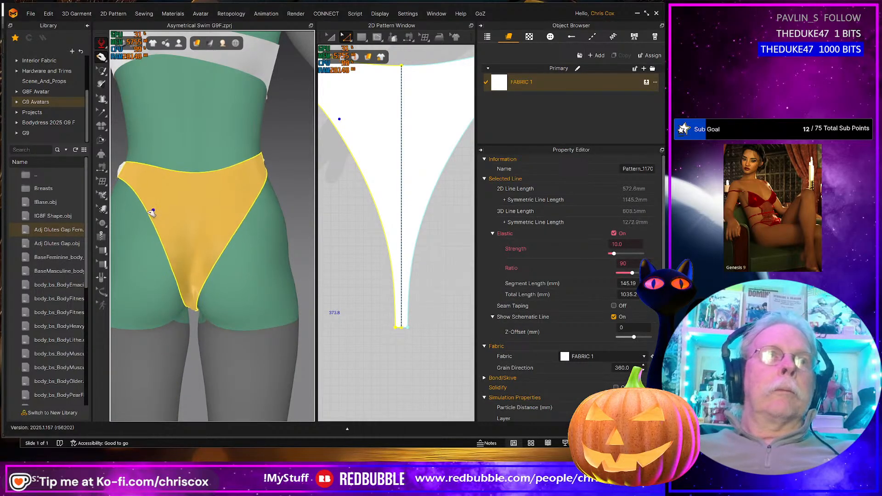
drag(193, 284, 176, 336)
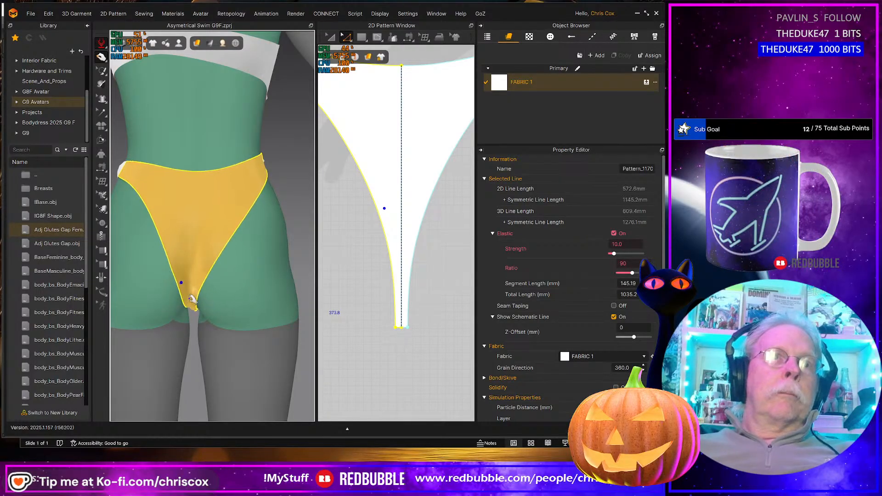
drag(155, 185, 125, 210)
right_drag(217, 309, 212, 335)
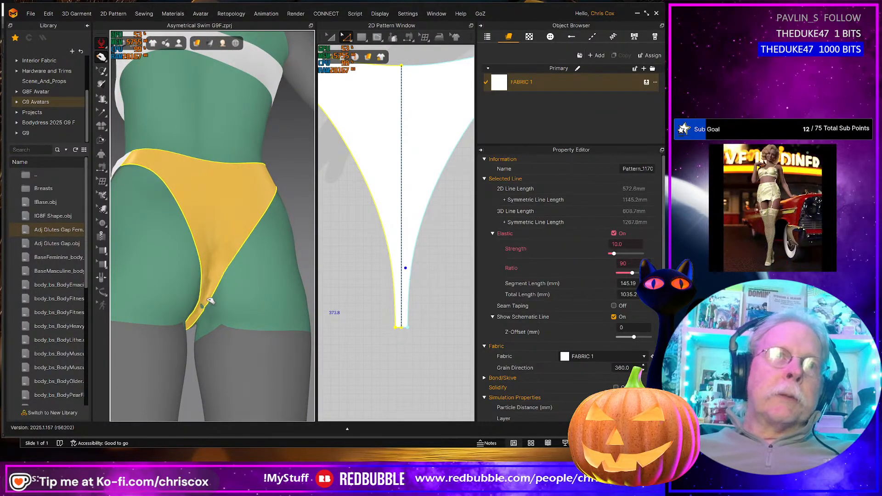
right_drag(202, 272, 182, 307)
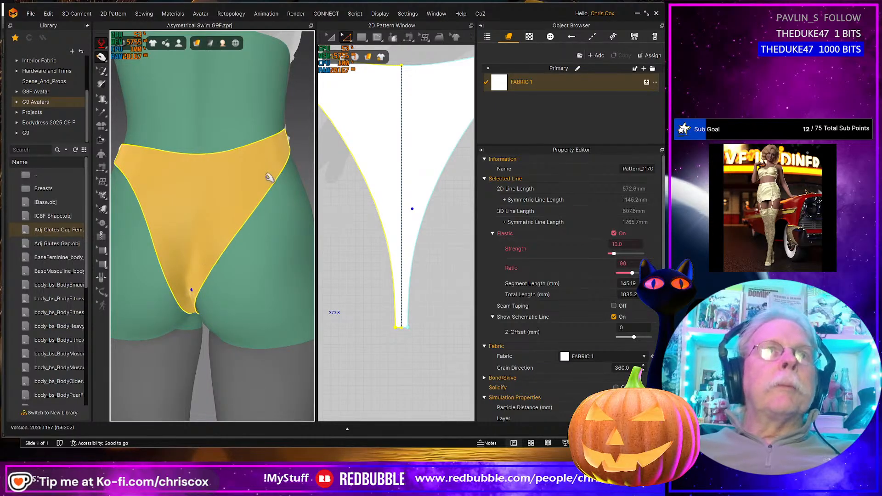
- Pull the front panel's leg opening edge outward from the crotch up to the hip on the simulated garment
scroll(269, 178, down, 3)
right_drag(268, 202, 200, 244)
click(195, 255)
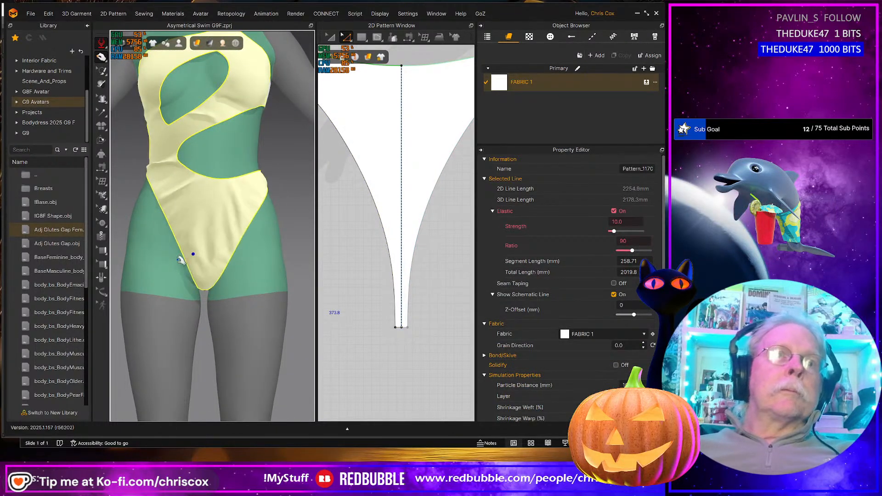
click(182, 258)
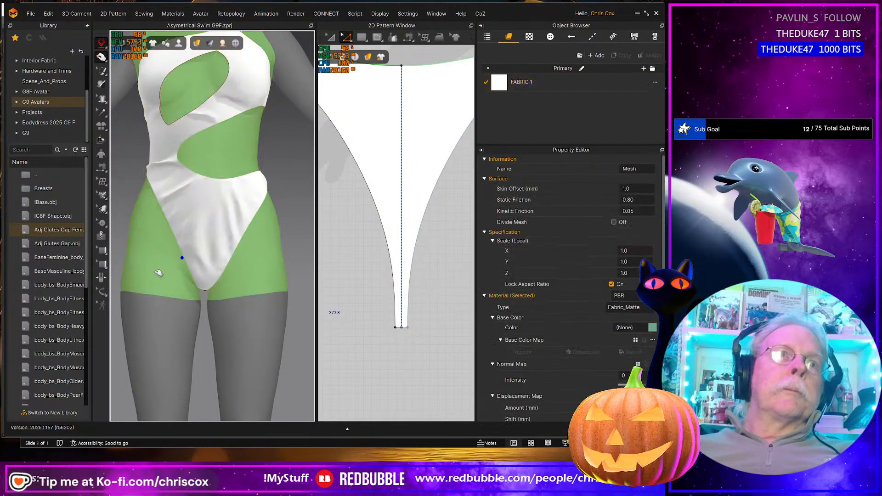
click(161, 190)
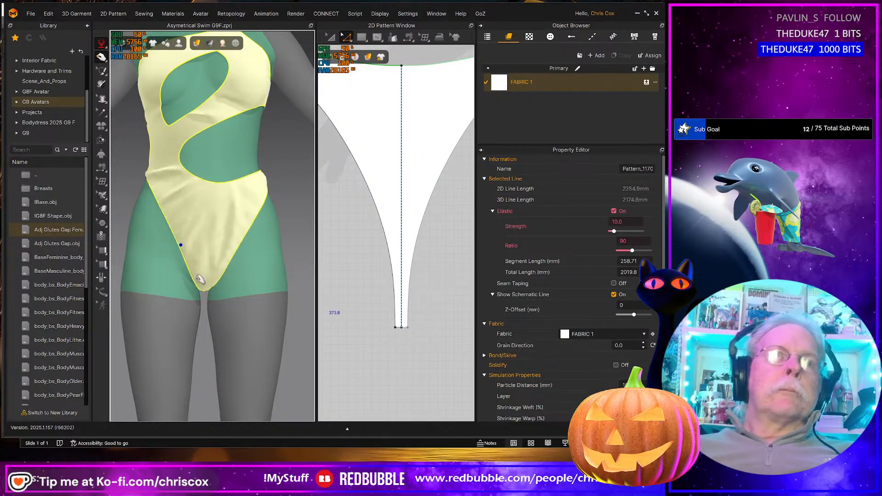
click(185, 270)
- Pull the front panel at the hip and crotch to smooth its fit, and inspect it from the side
right_drag(172, 221, 228, 221)
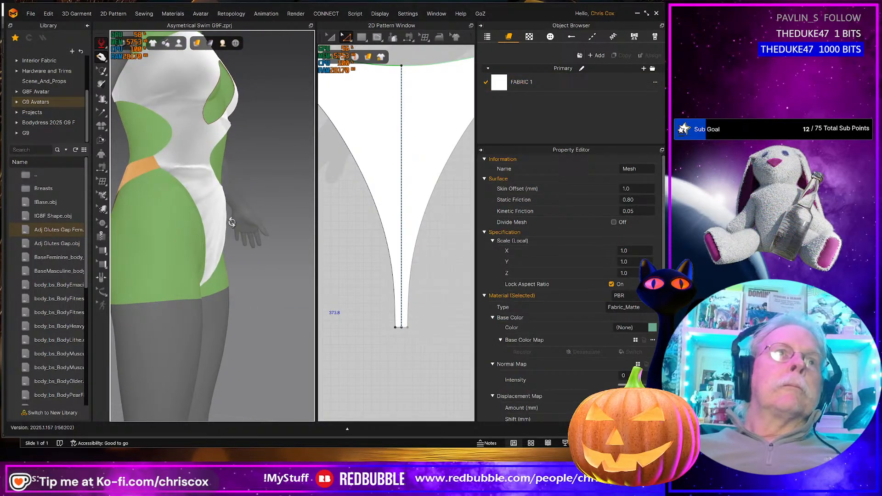
click(186, 179)
right_drag(278, 260, 258, 275)
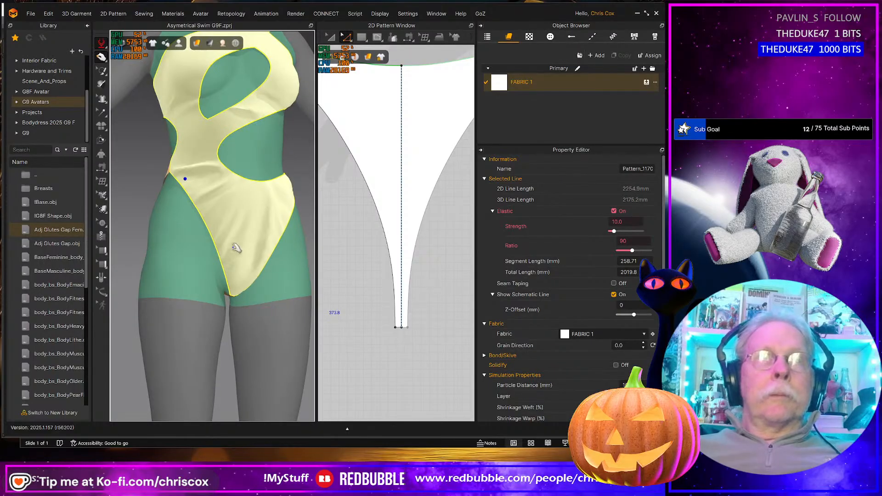
key(space)
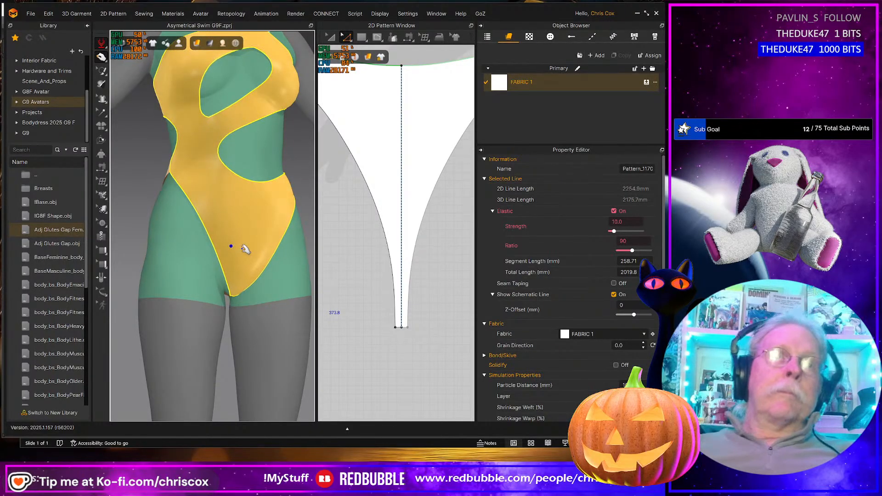
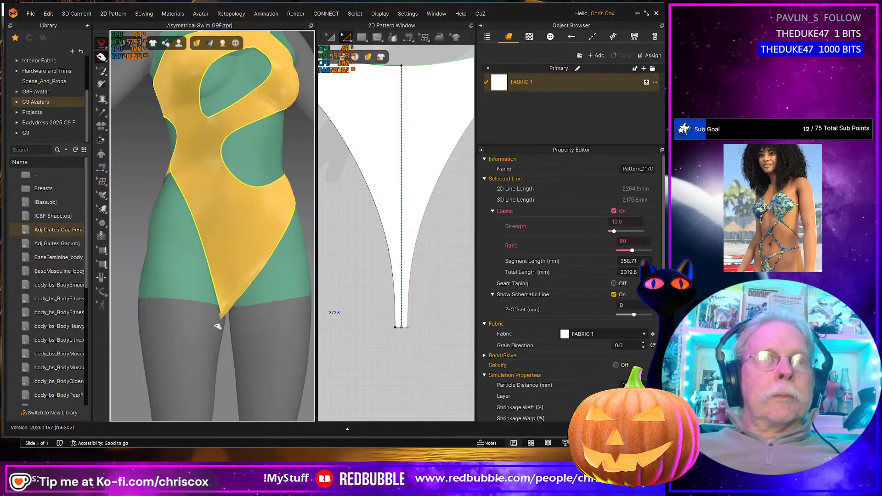
right_drag(223, 311, 199, 316)
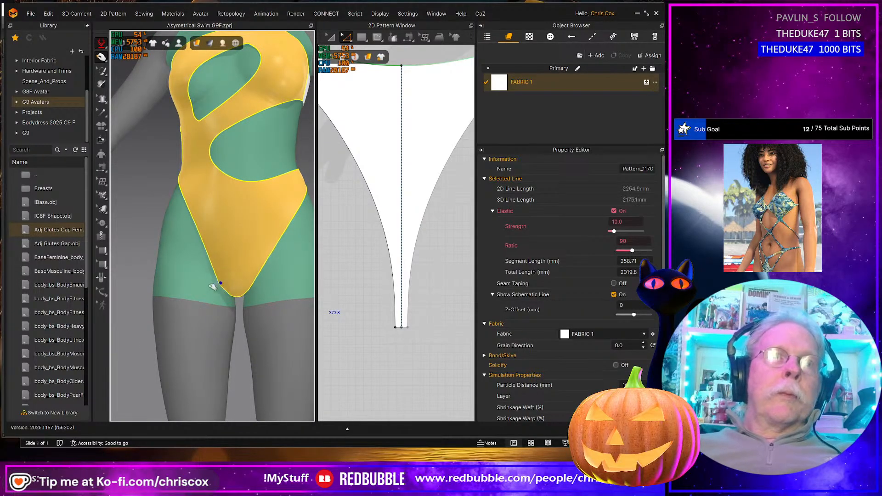
right_drag(212, 289, 278, 304)
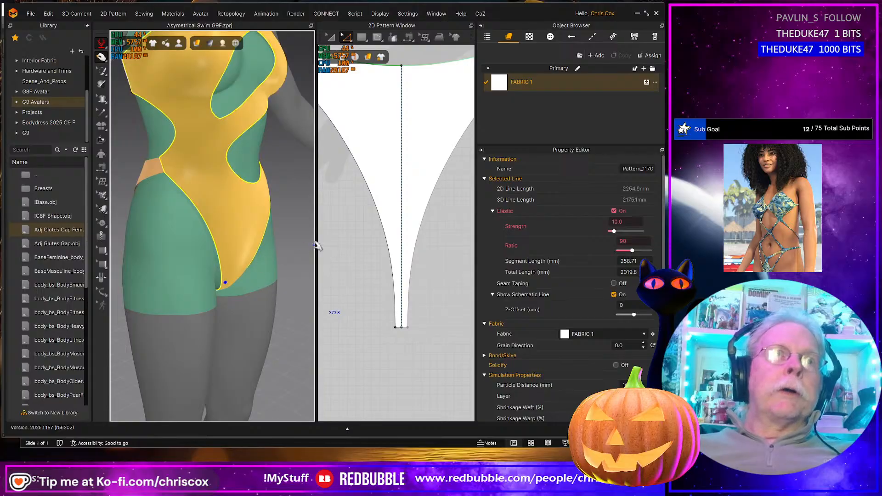
- Try simulating the front panel with Elastic off on one leg edge, and undo that change
scroll(357, 266, down, 6)
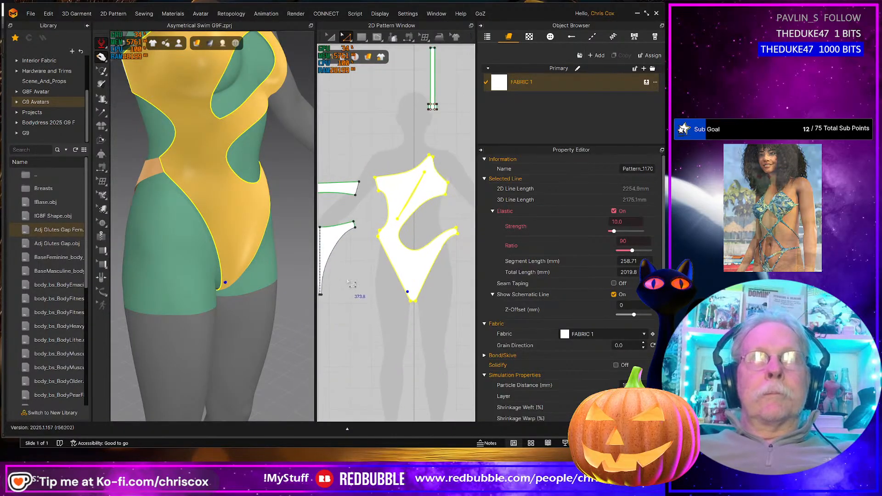
click(401, 277)
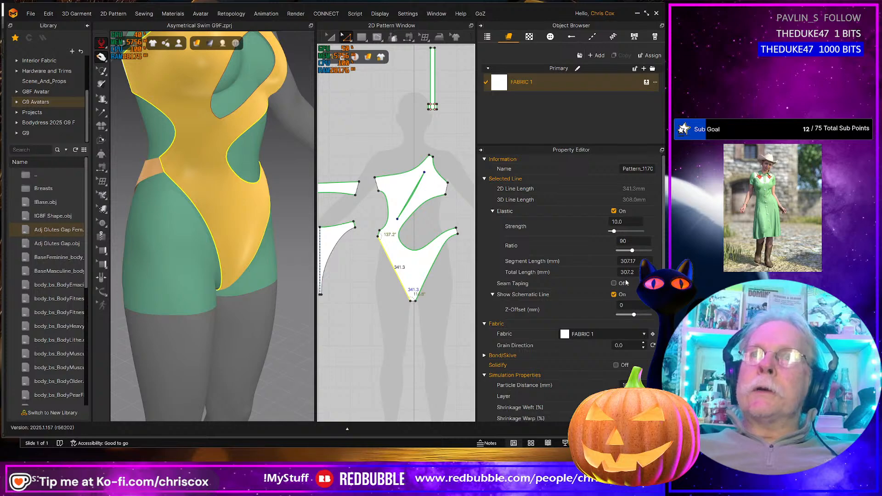
click(615, 211)
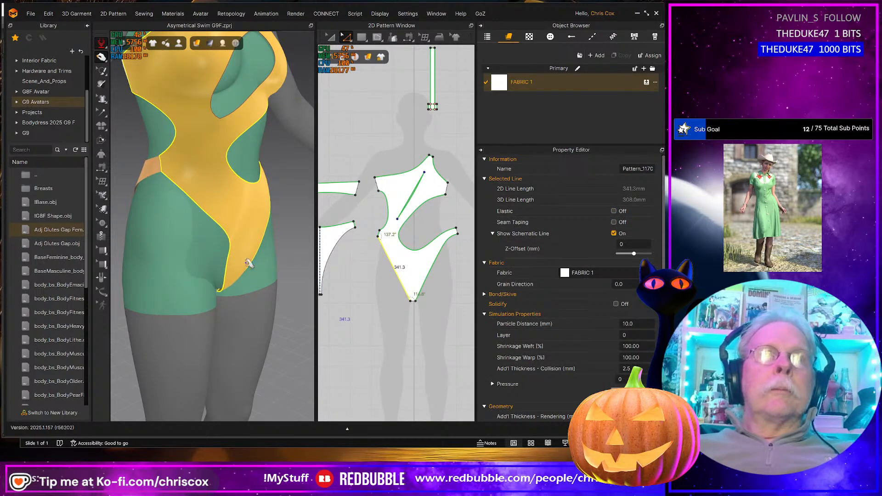
key(space)
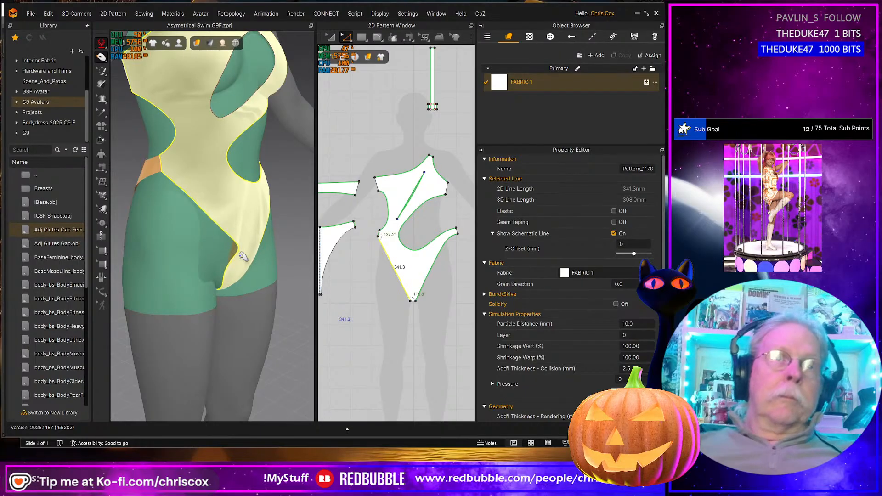
key(space)
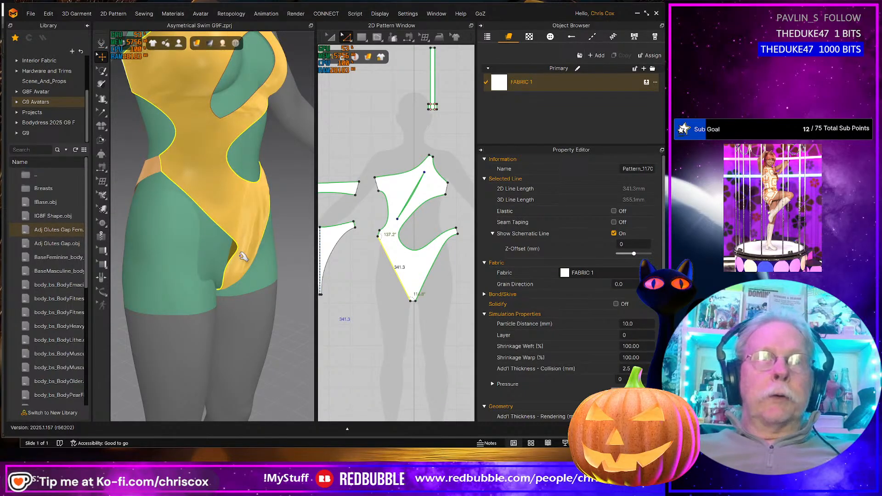
key(ctrl+z)
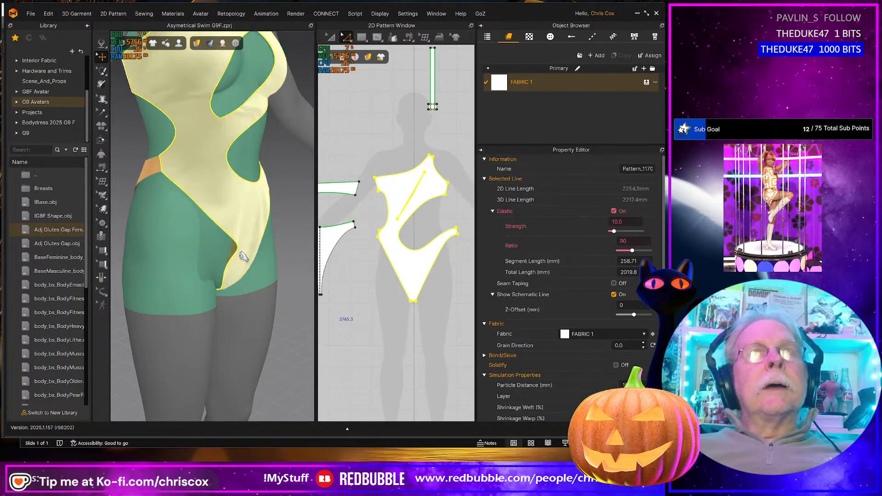
- Restart the simulation, pull the front panel's leg opening edge toward the thigh, and inspect it from the side
click(243, 256)
click(243, 256)
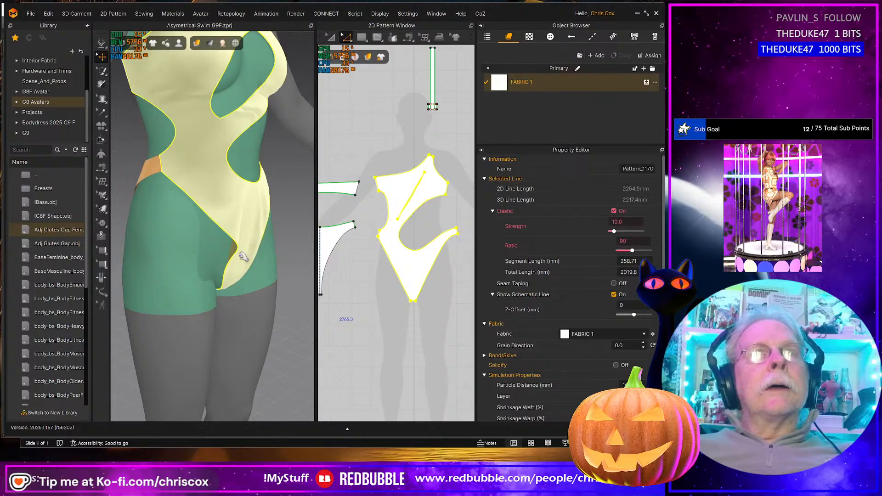
key(space)
right_drag(241, 256, 202, 242)
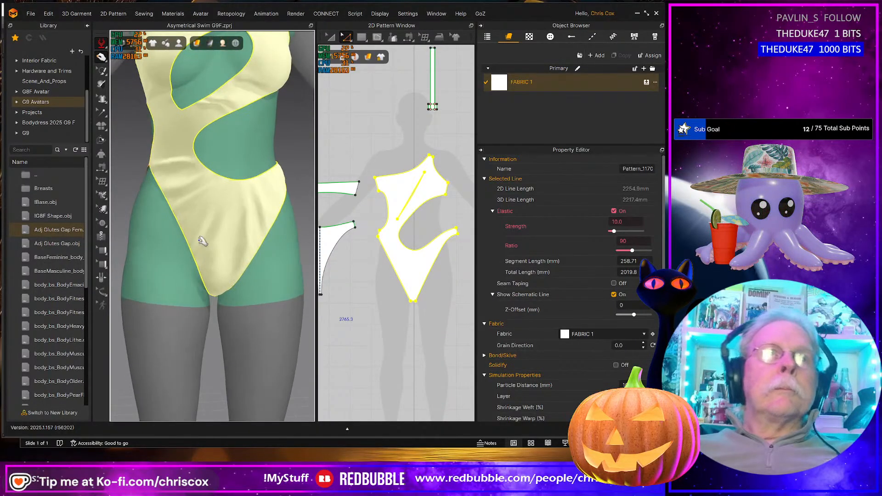
click(191, 242)
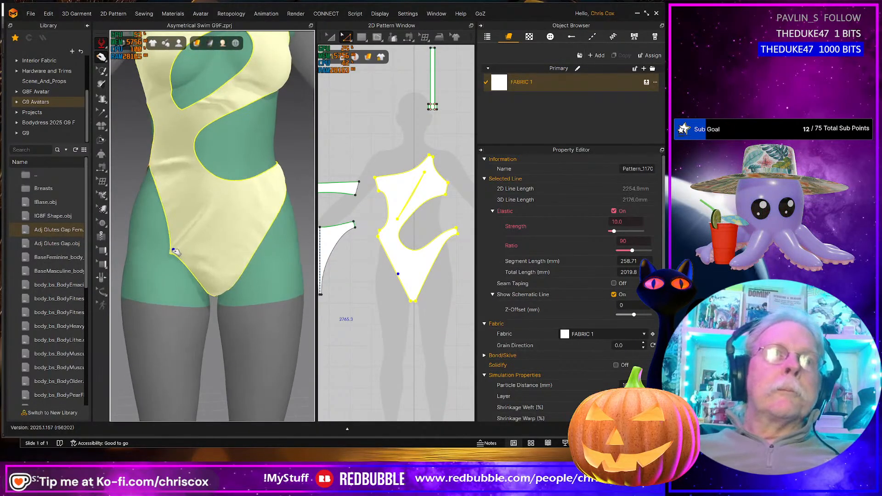
click(202, 276)
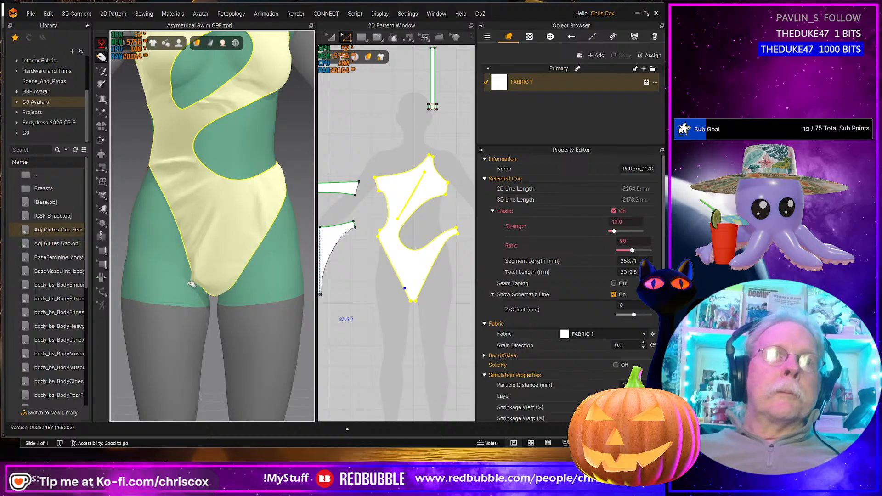
click(373, 285)
right_drag(205, 260, 246, 274)
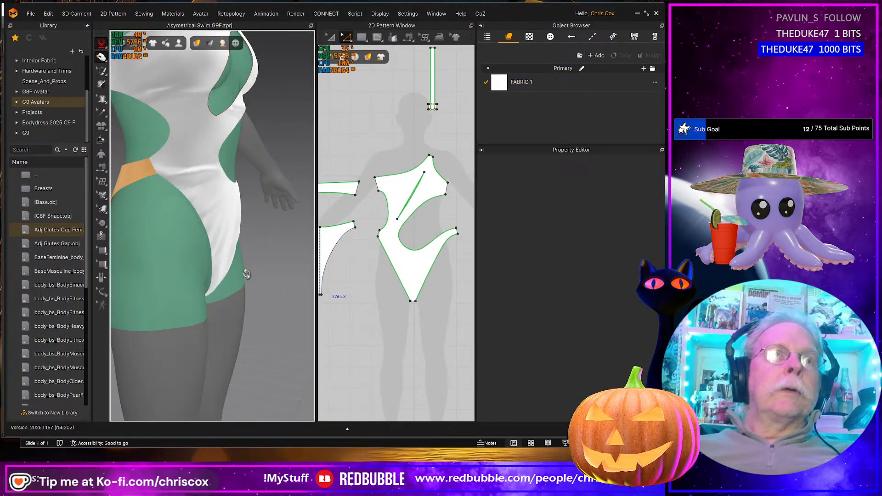
- Nudge the front panel's short hip side edge outward in the 2D pattern and rerun the simulation
click(150, 170)
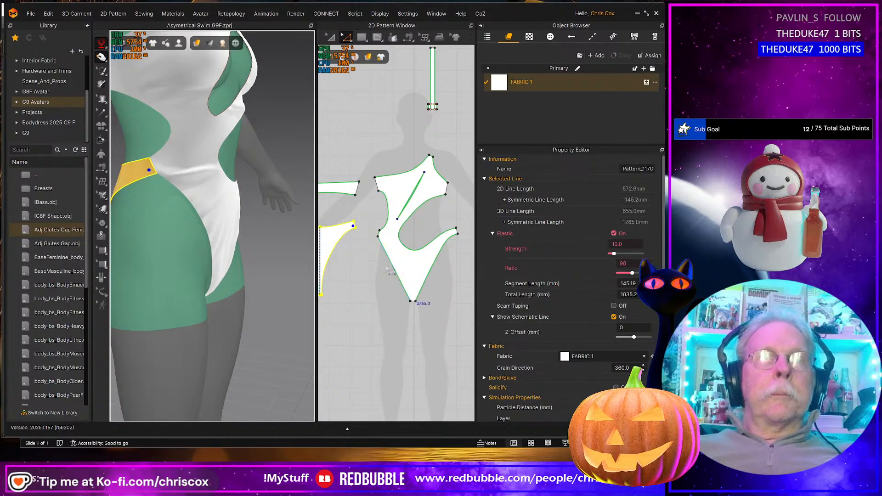
right_drag(360, 271, 404, 290)
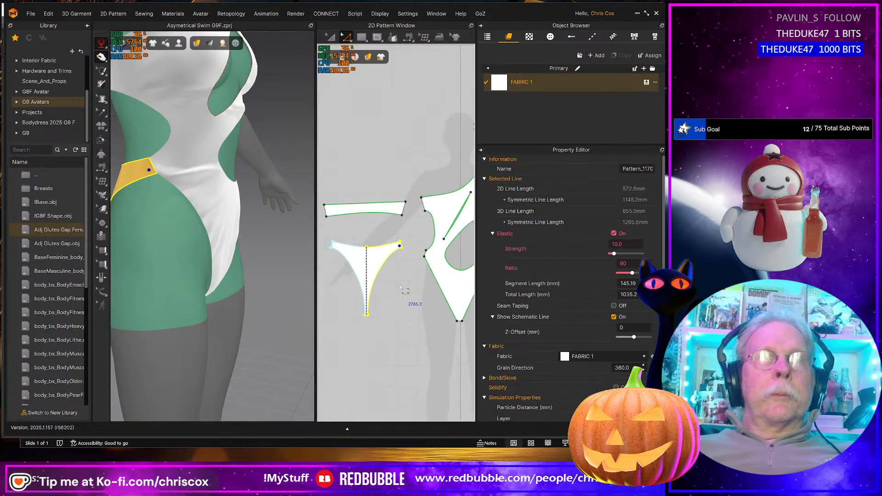
click(417, 260)
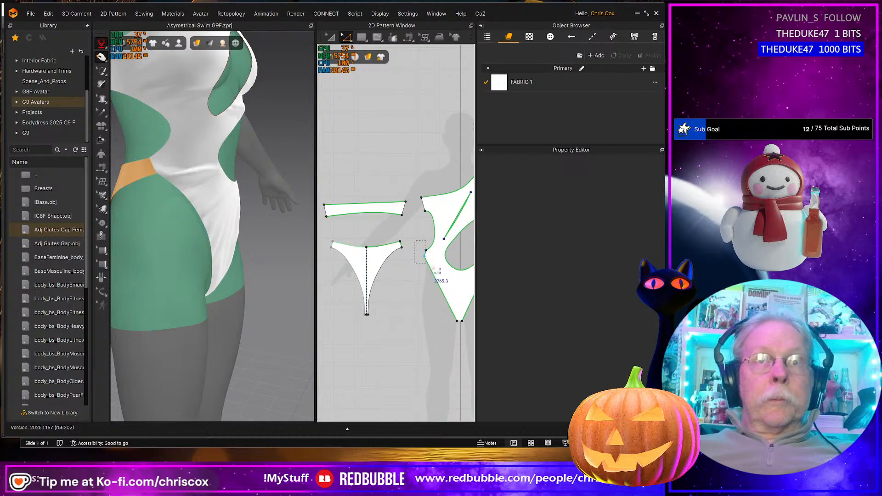
drag(435, 272, 427, 272)
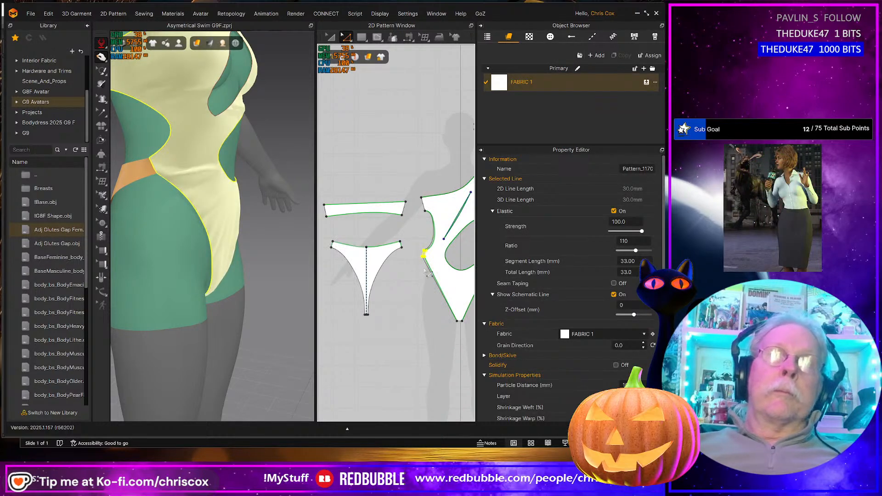
key(space)
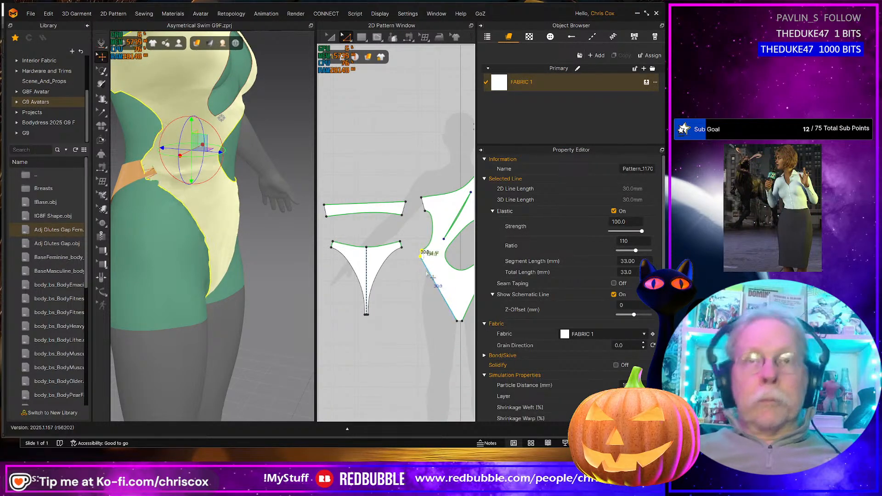
scroll(460, 283, up, 5)
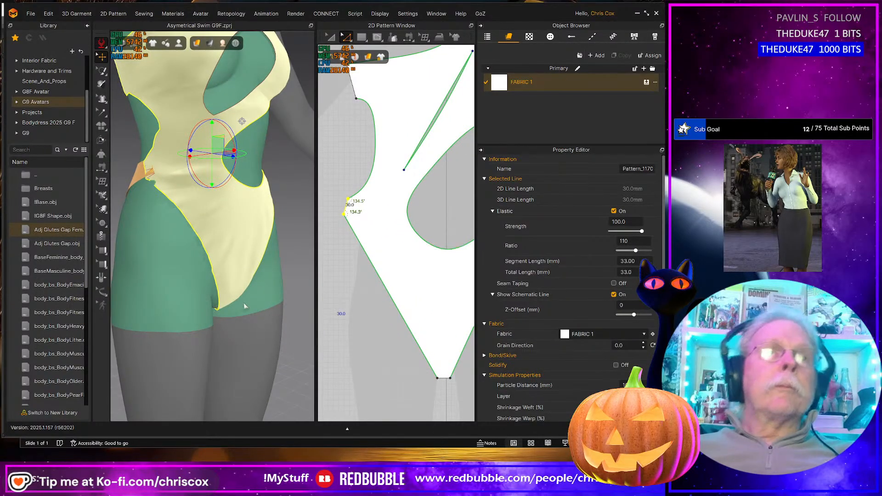
key(space)
scroll(210, 233, up, 4)
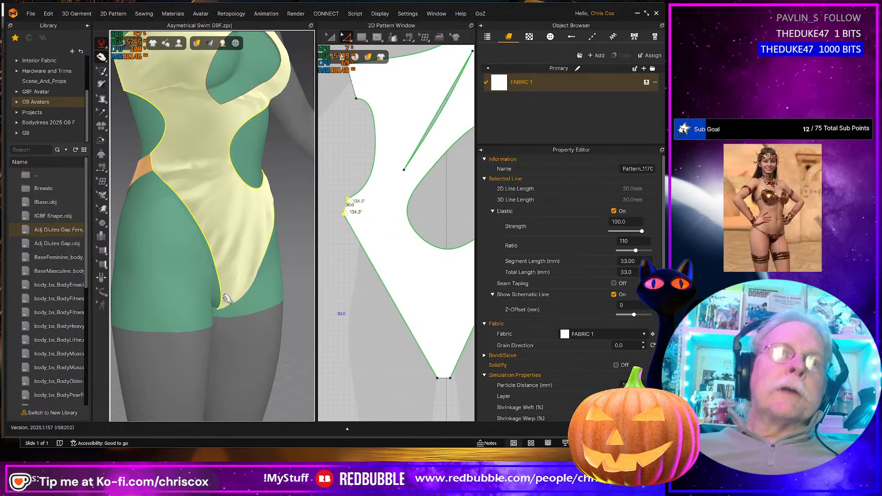
- Pull the front panel's leg edge near the crotch during simulation and inspect the crotch from below
click(210, 309)
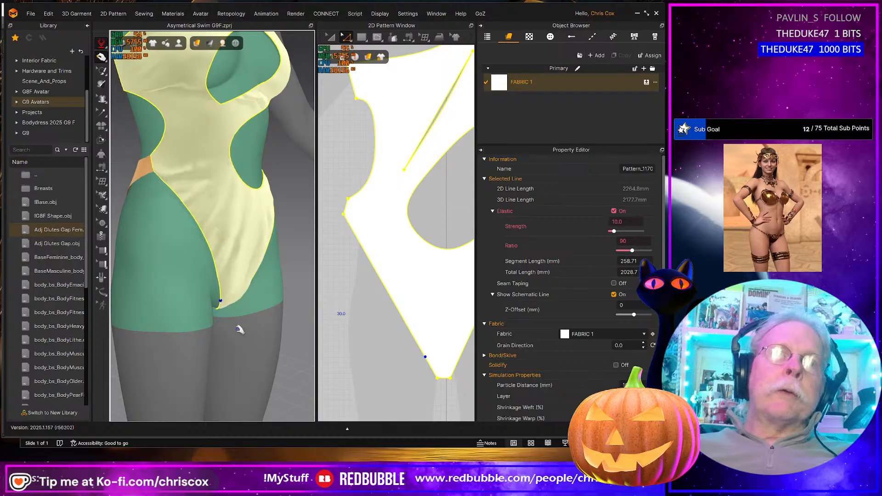
scroll(230, 322, down, 3)
click(223, 317)
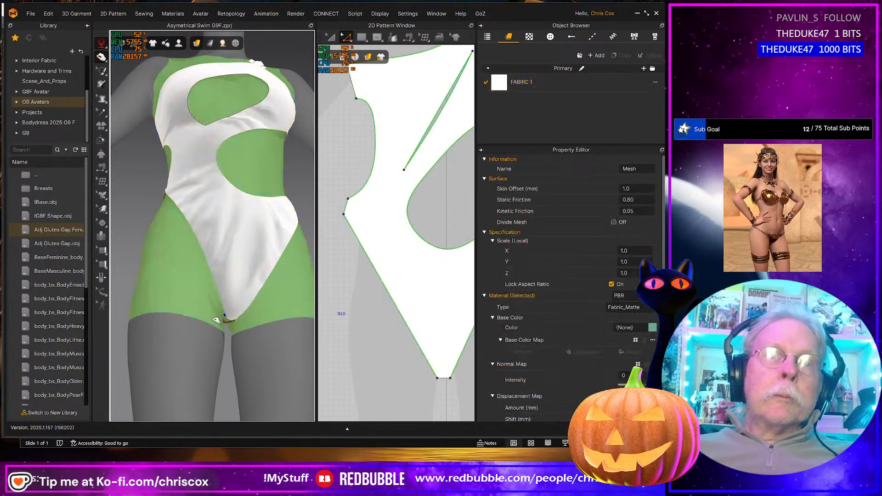
click(226, 304)
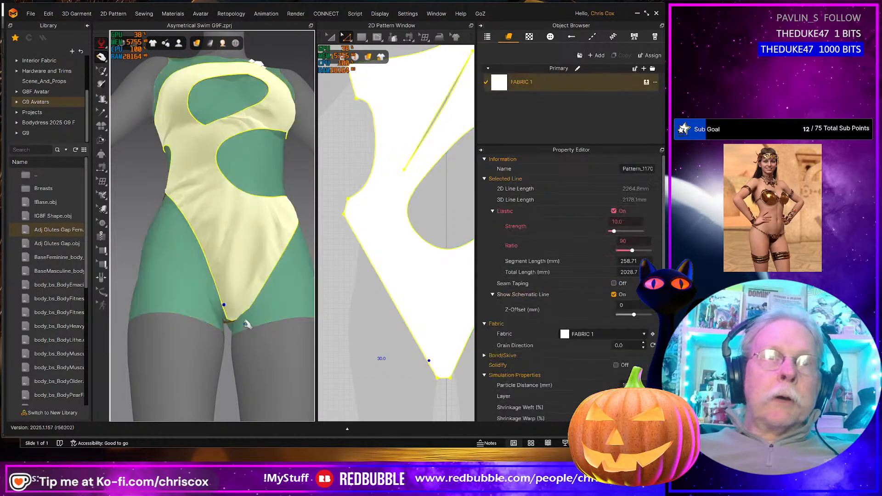
right_drag(229, 306, 246, 324)
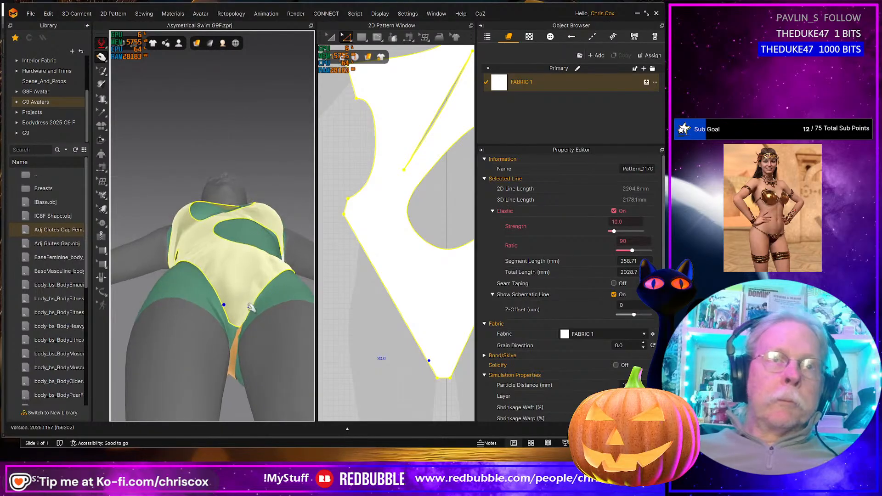
- Pull the back and front panels alternately at the crotch seam to settle them between the legs
click(240, 336)
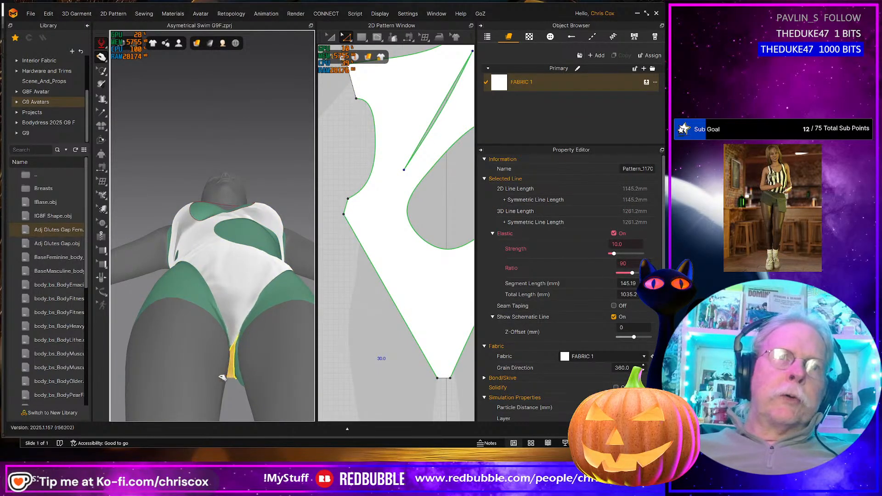
click(235, 322)
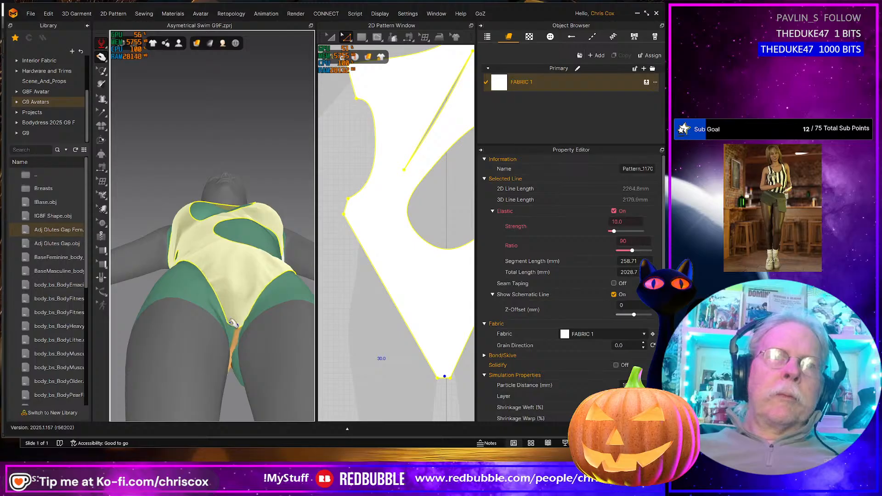
click(236, 332)
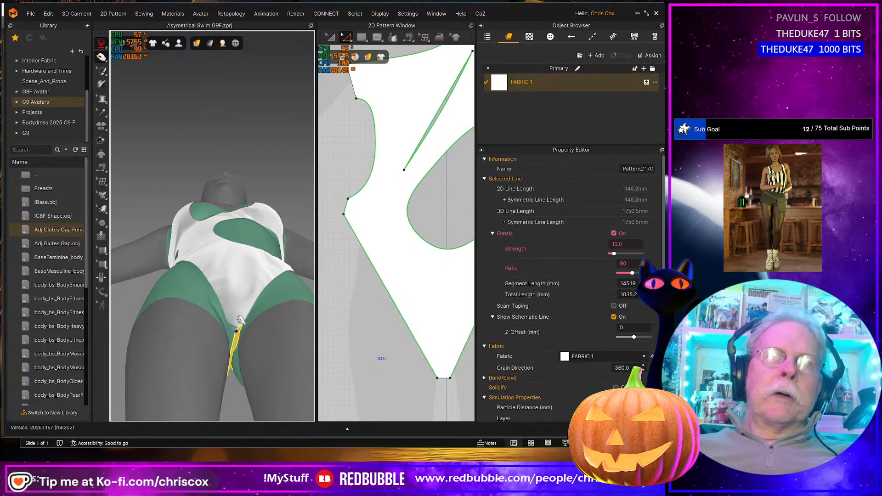
click(239, 320)
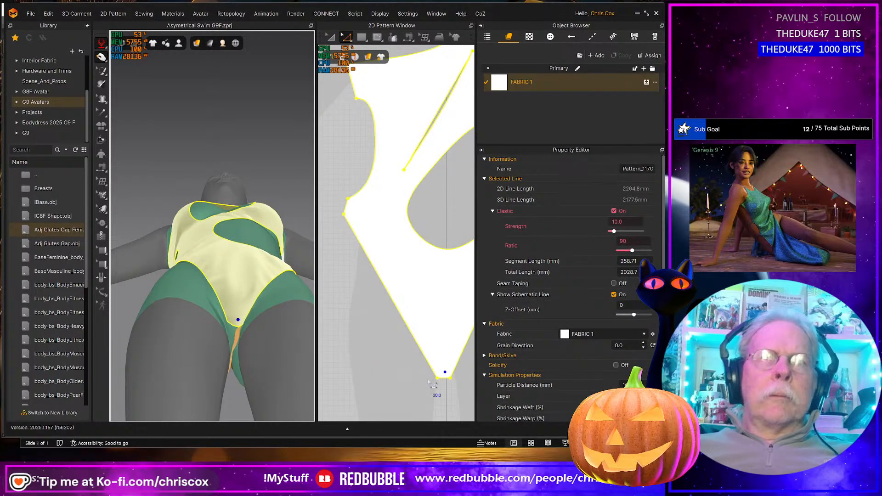
- Select the crotch seam with Edit Sewing to check how the front and back panels are joined
key(h)
click(447, 380)
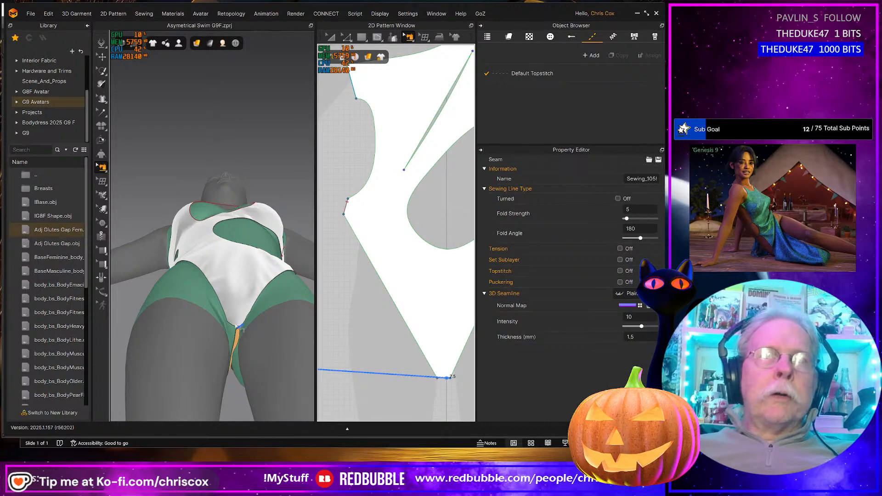
right_drag(257, 333, 243, 363)
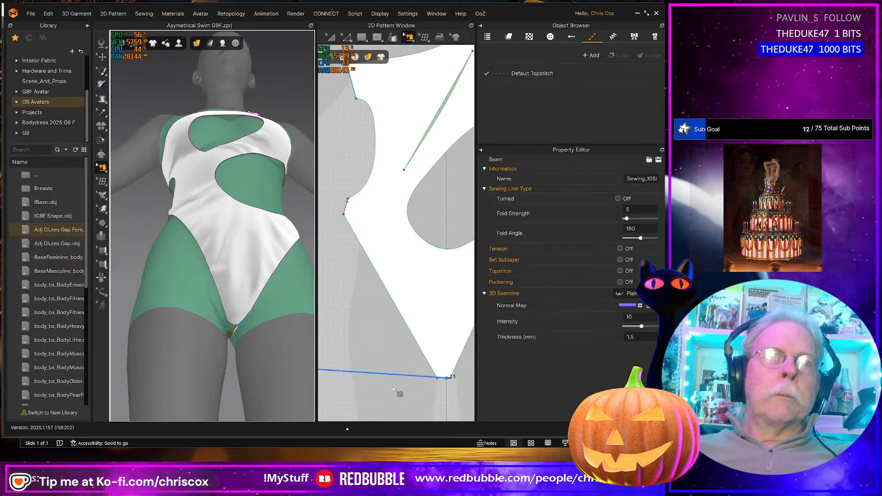
- Lengthen the front panel by moving its narrow crotch edge downward in the 2D pattern, and view the crotch from below
middle_drag(400, 394, 389, 383)
key(z)
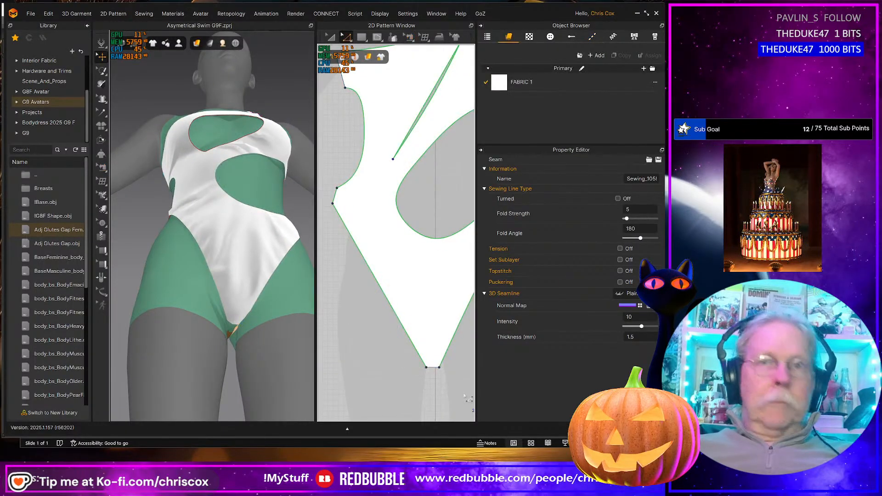
drag(464, 393, 415, 354)
key(Down)
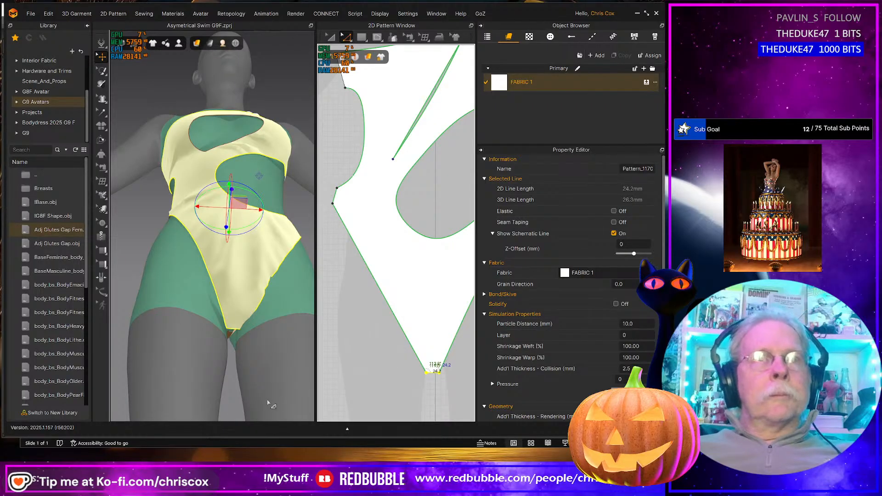
key(Down)
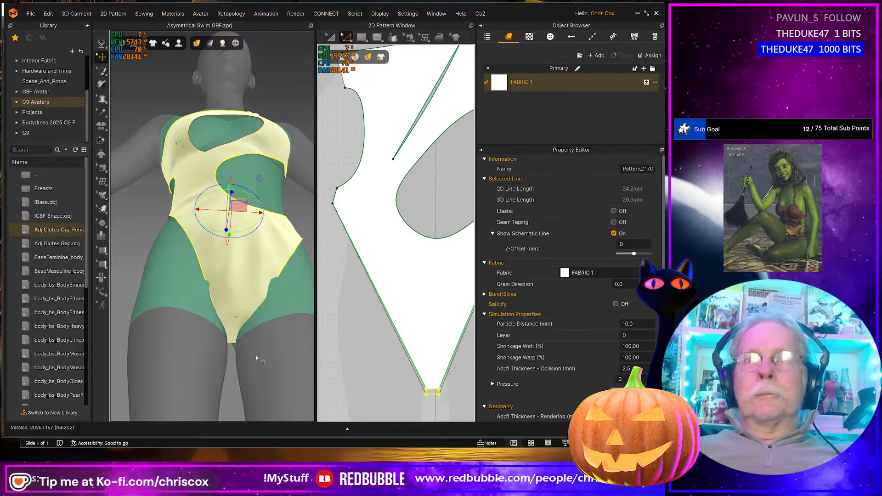
key(Down)
key(Down)
key(Down)
right_drag(258, 372, 256, 349)
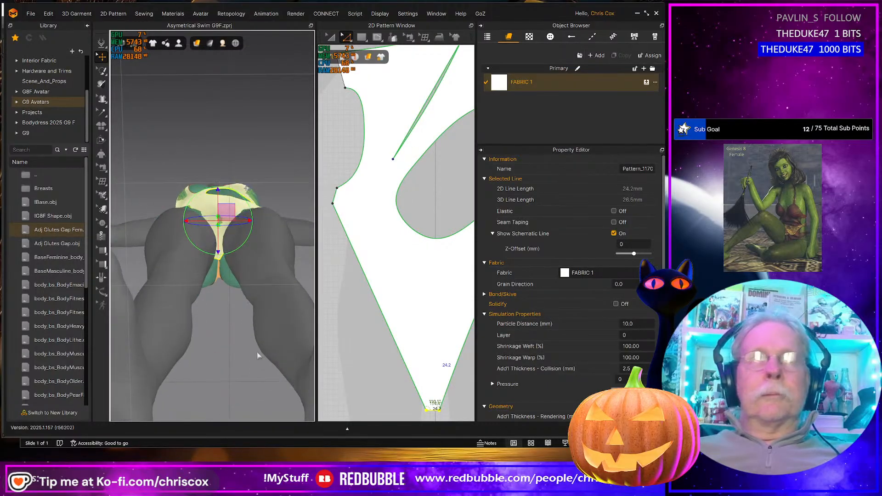
- Simulate the lengthened front panel, pull the back panel at the crotch, and stop the simulation
key(space)
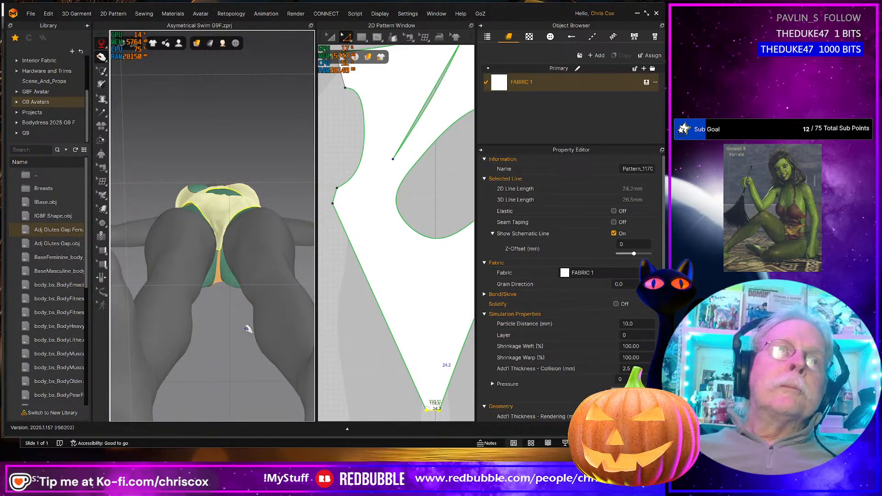
click(225, 278)
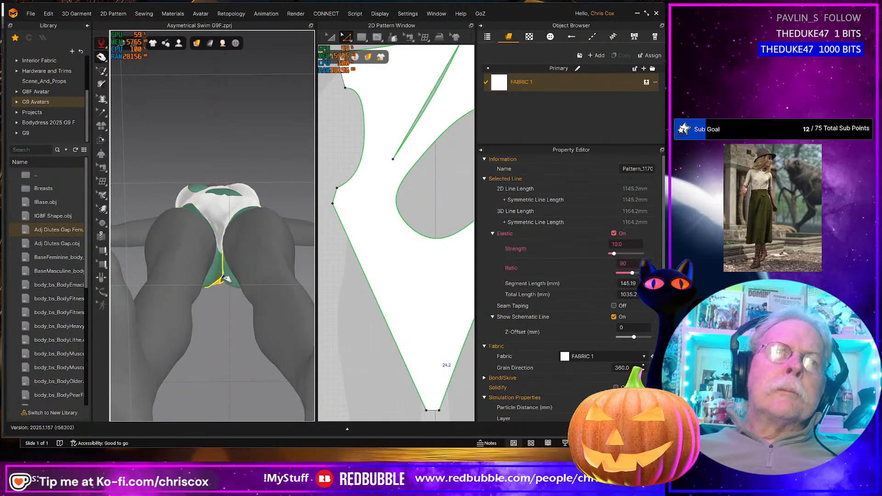
key(space)
- Select the back panel's narrow crotch edge in the 2D pattern and check its symmetric line length
scroll(382, 376, down, 3)
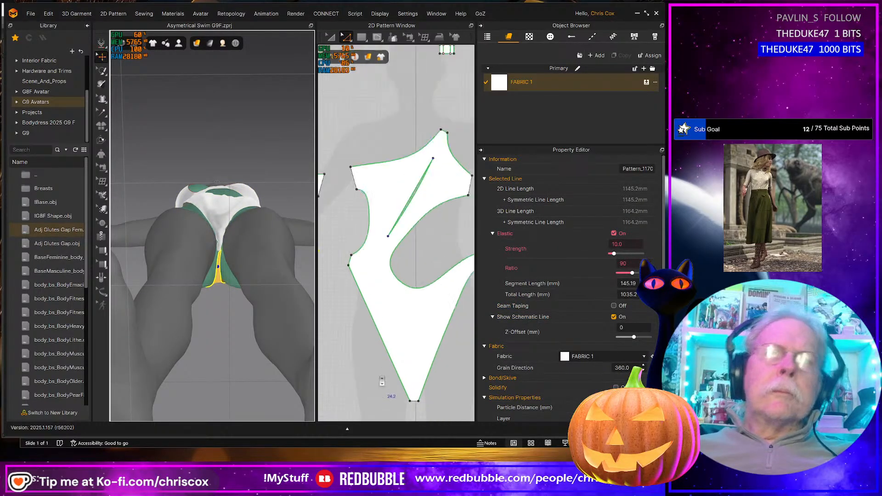
middle_drag(382, 375, 478, 316)
scroll(408, 347, up, 4)
middle_drag(345, 300, 369, 337)
scroll(370, 336, up, 2)
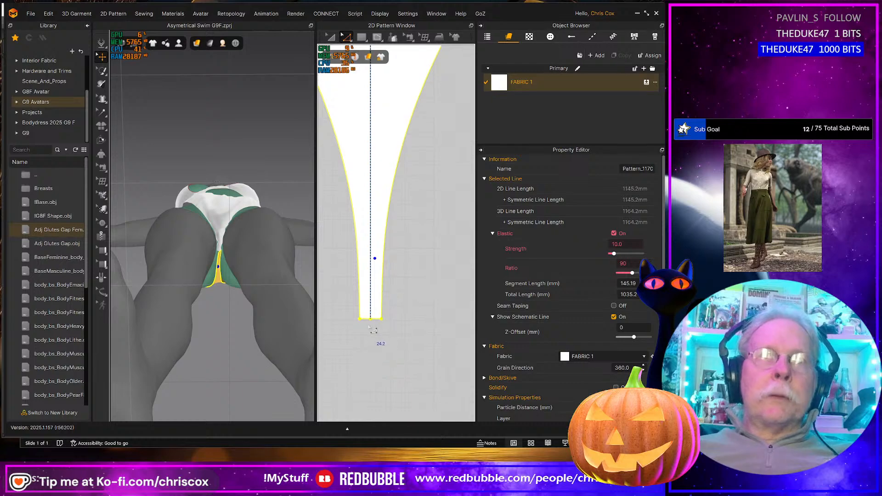
click(366, 323)
scroll(386, 336, up, 2)
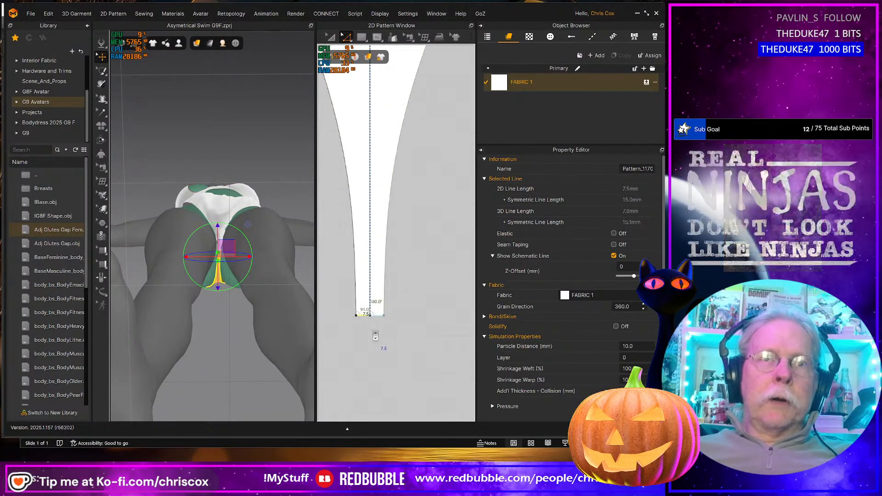
middle_drag(394, 339, 366, 339)
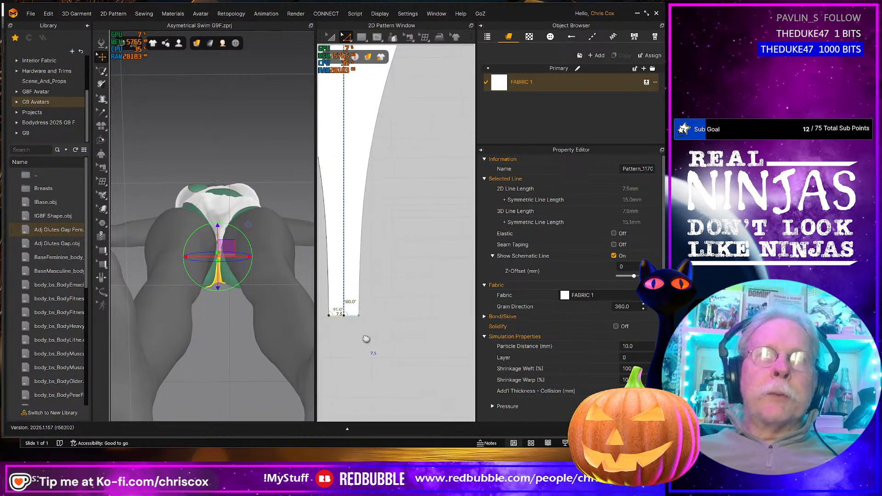
- Change the front panel's crotch edge length to 15 mm with Direction set to Both, and restart the simulation
scroll(397, 342, down, 3)
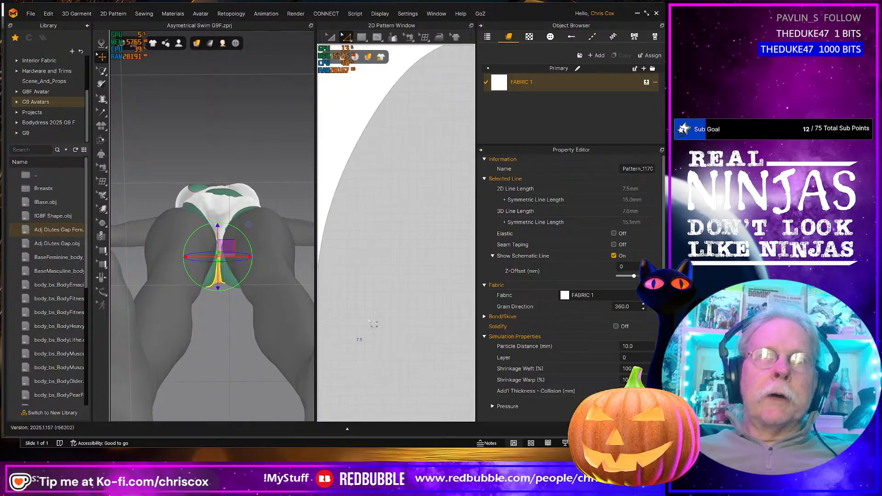
right_drag(256, 306, 273, 237)
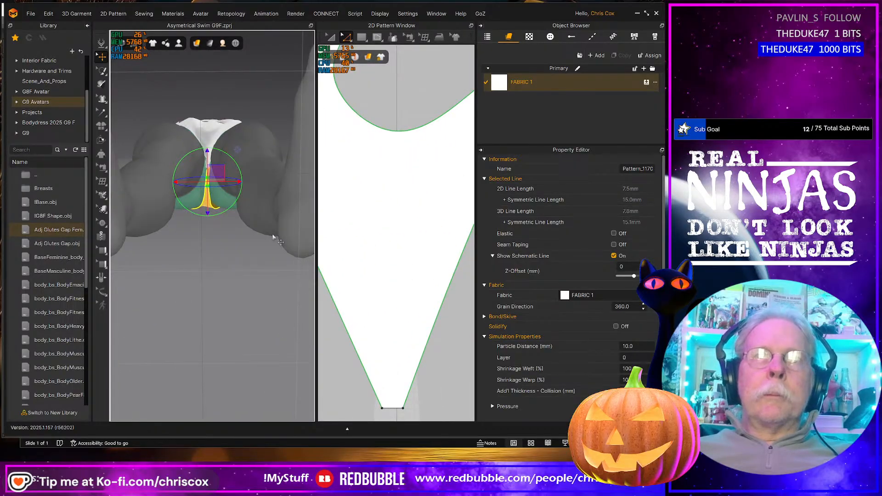
click(397, 411)
right_click(397, 414)
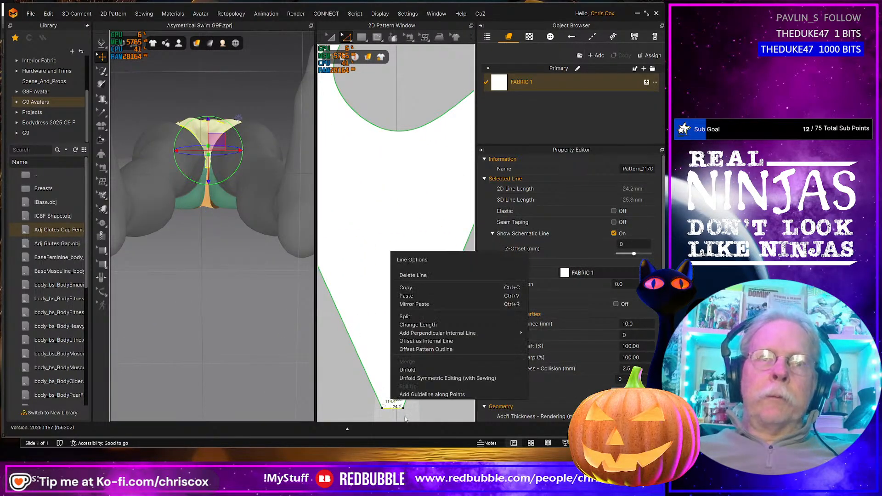
click(416, 325)
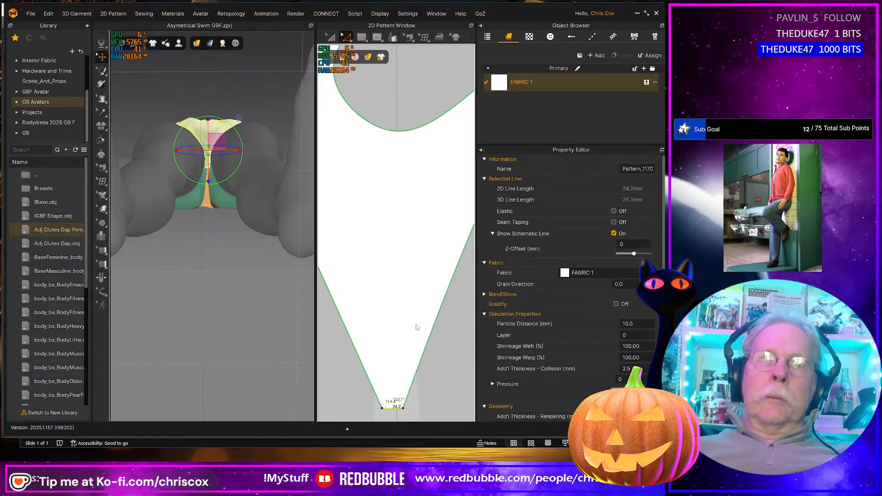
text(15)
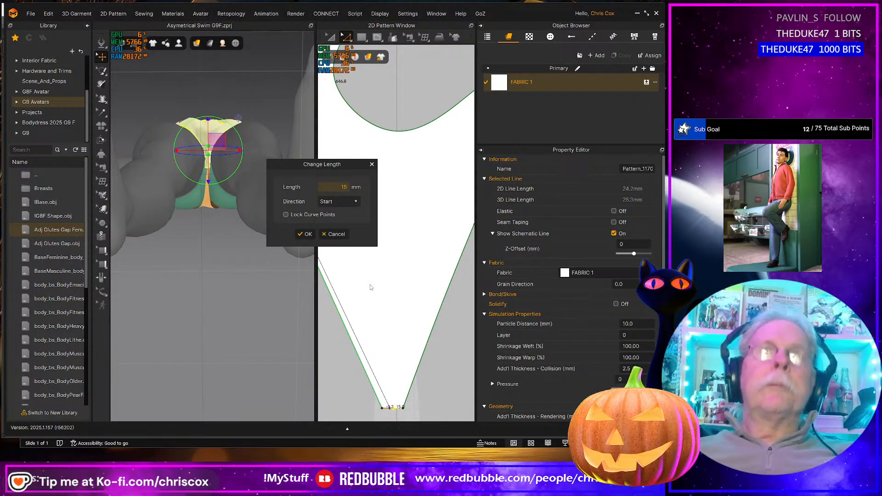
click(357, 202)
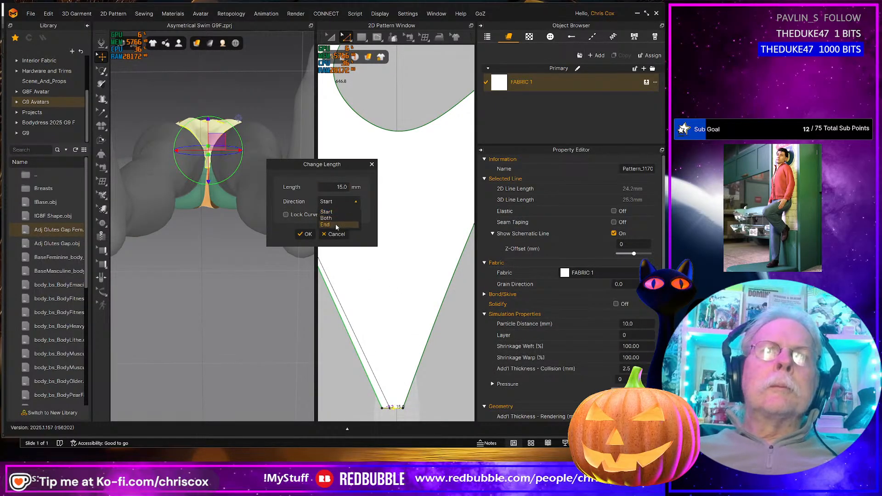
click(335, 224)
click(306, 235)
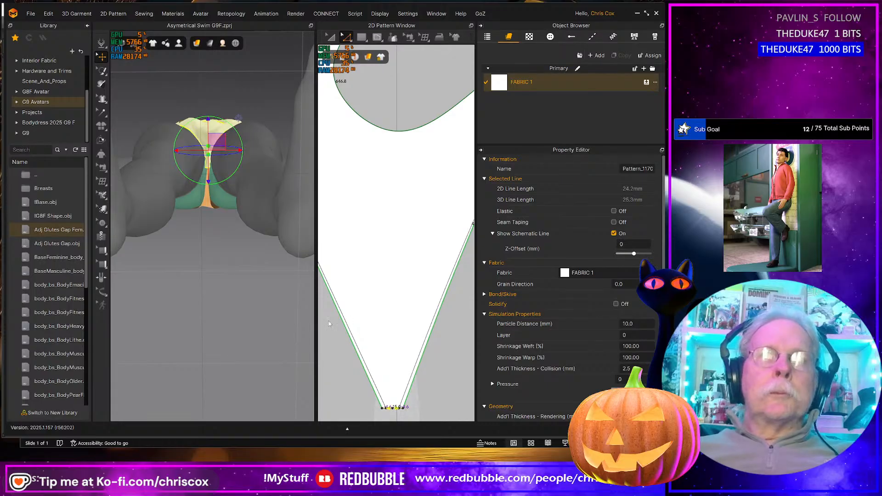
key(space)
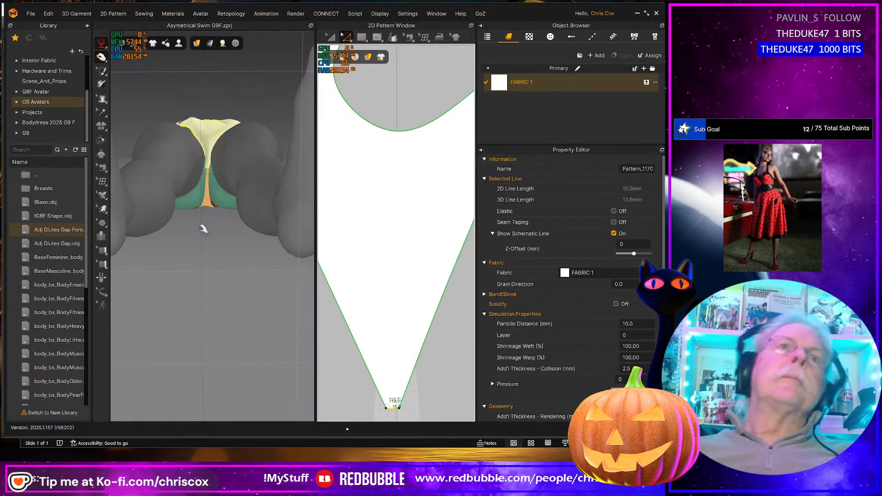
- Pull the front panel's narrow end into place at the crotch and check the fit from below and from the front
scroll(209, 184, up, 5)
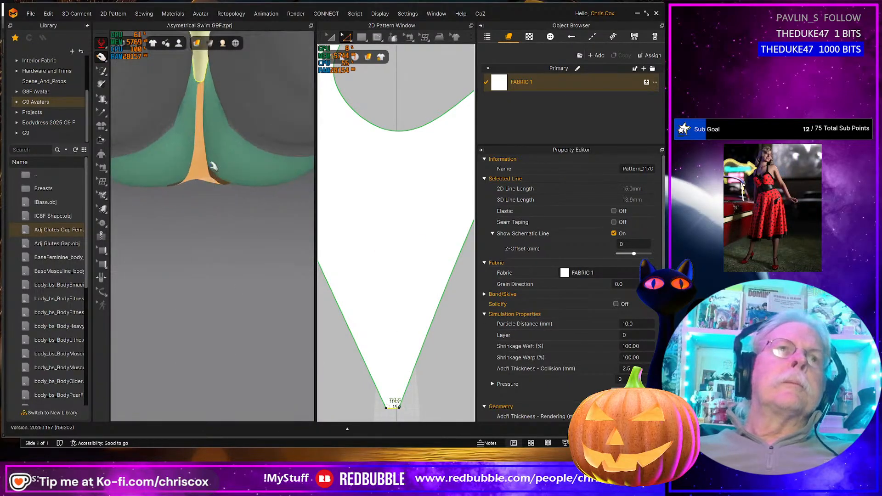
click(232, 186)
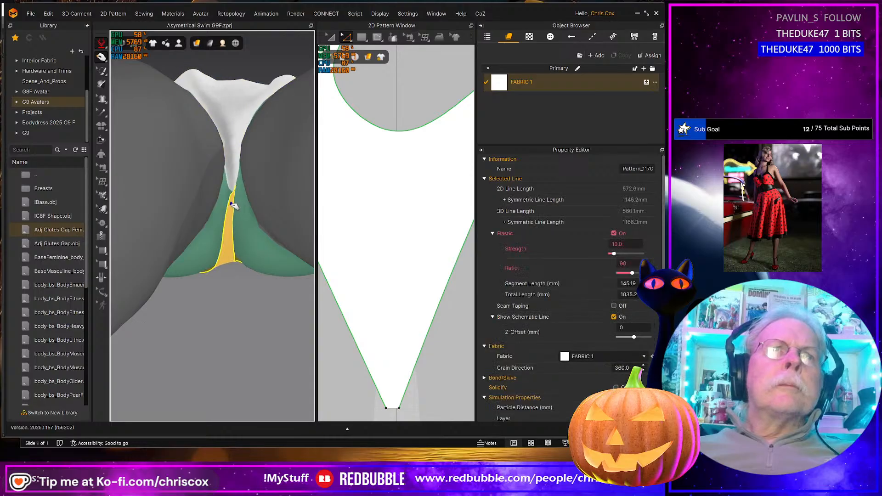
click(231, 183)
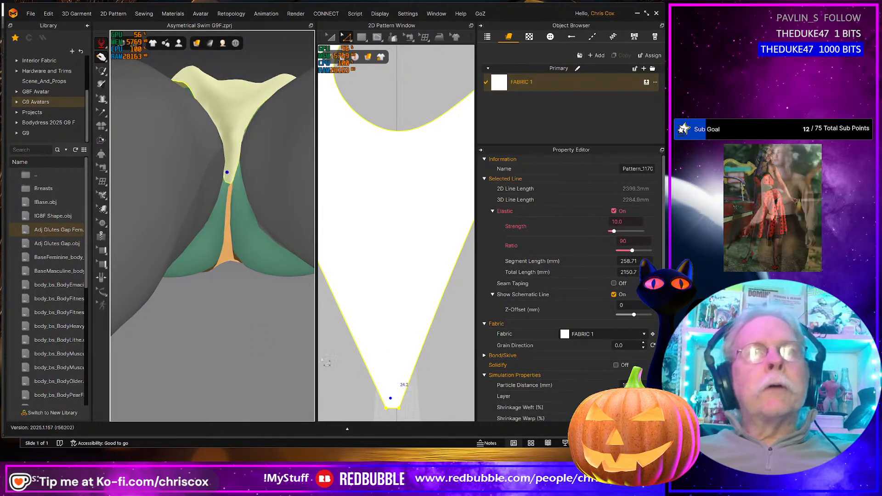
right_drag(229, 322, 327, 318)
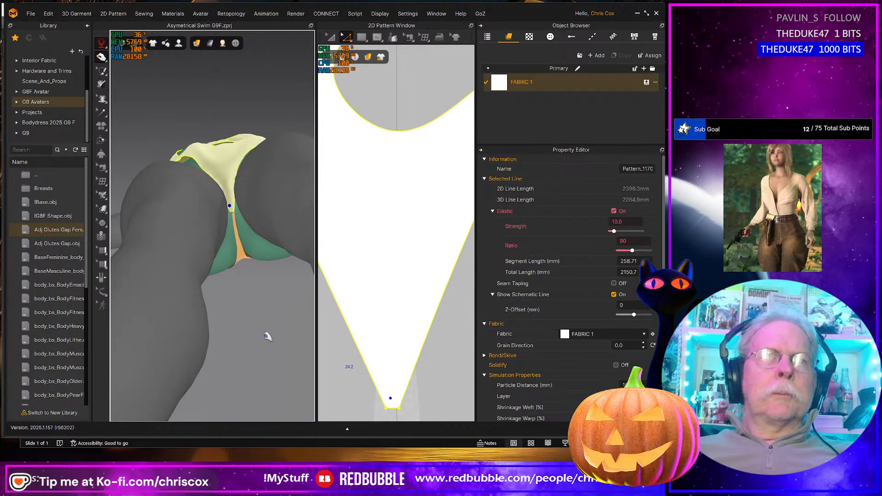
key(2)
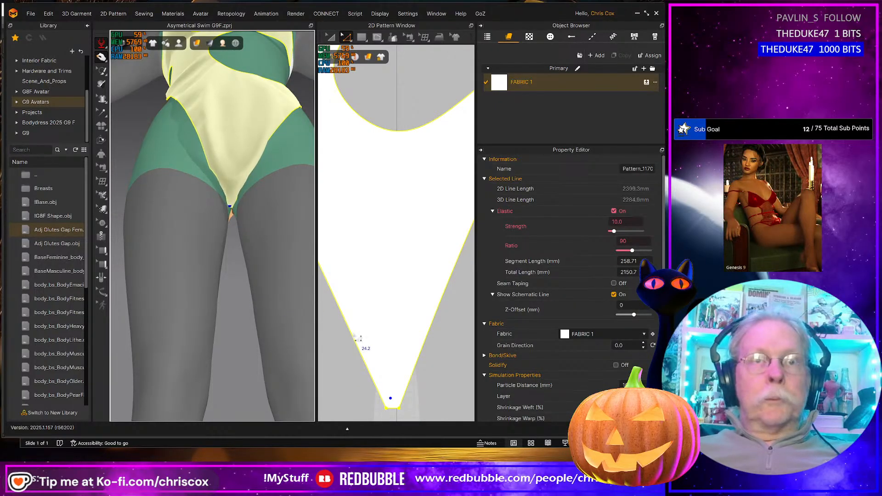
- Shorten the front panel by moving its narrow crotch edge upward in the 2D pattern
click(355, 342)
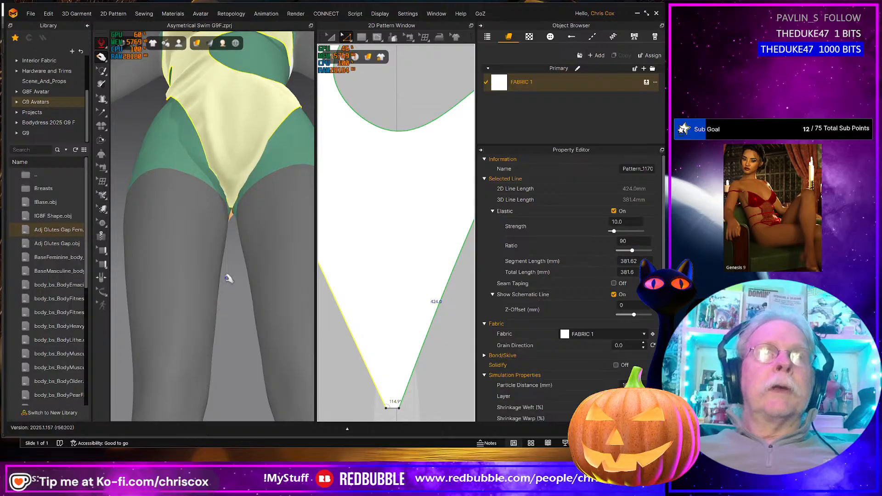
right_drag(228, 278, 230, 323)
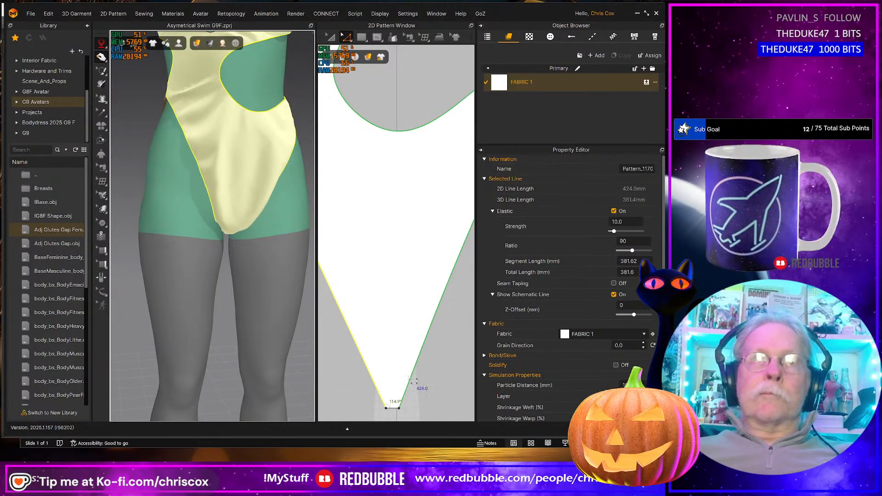
scroll(413, 382, down, 4)
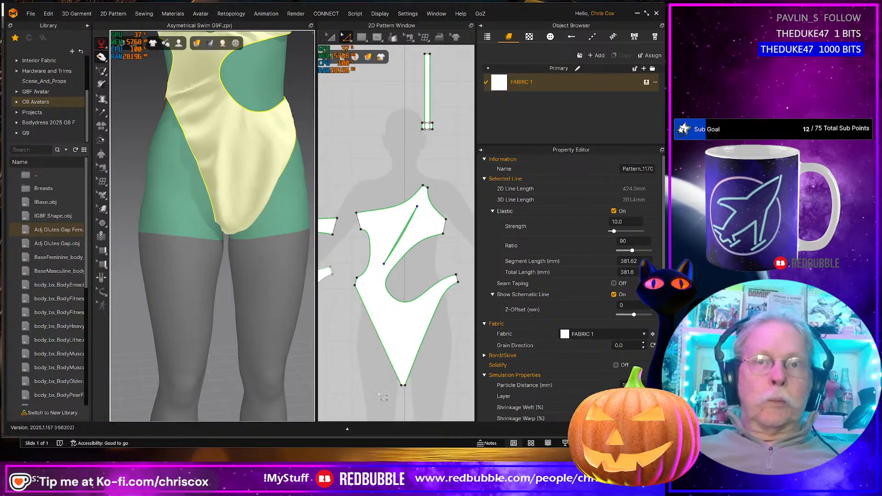
drag(427, 406, 371, 370)
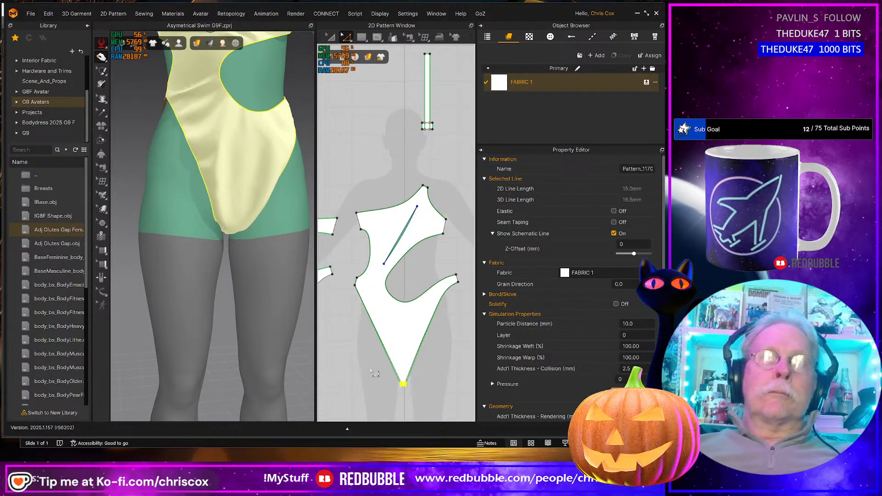
key(Up)
key(Up)
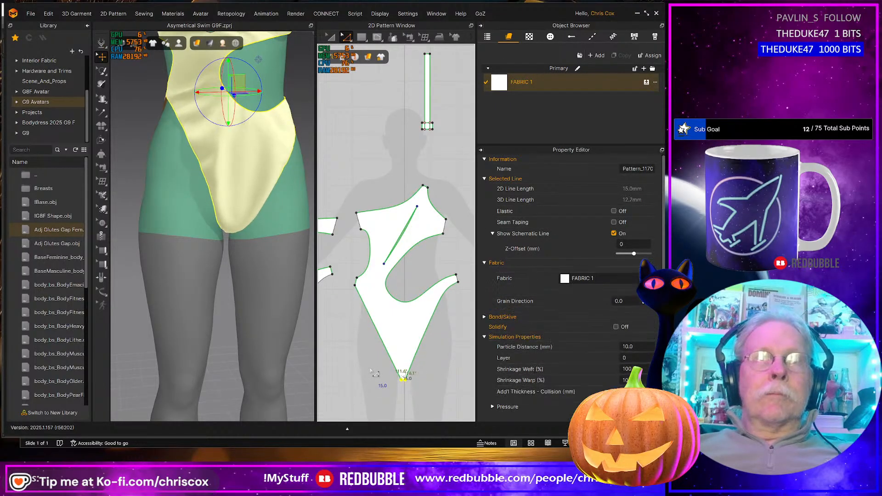
key(Up)
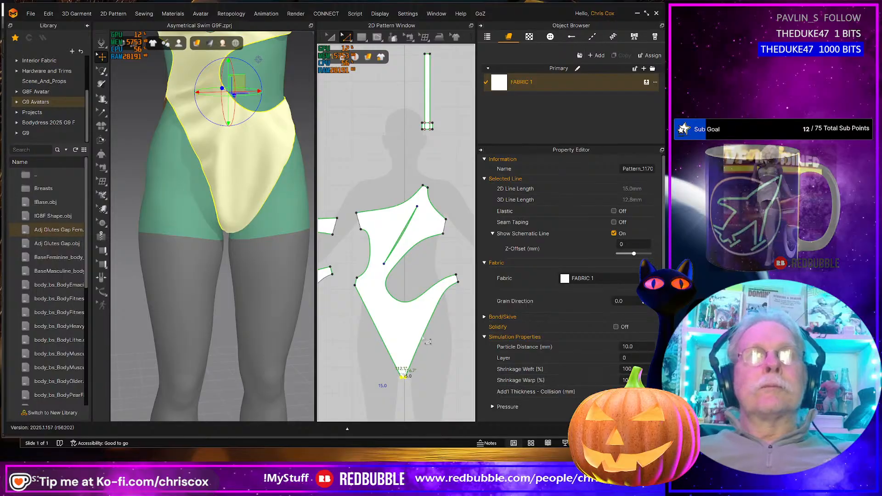
key(Up)
- Curve the front panel's long leg edge on the closed-waist side inward at two points, near the hip and near the crotch
click(389, 307)
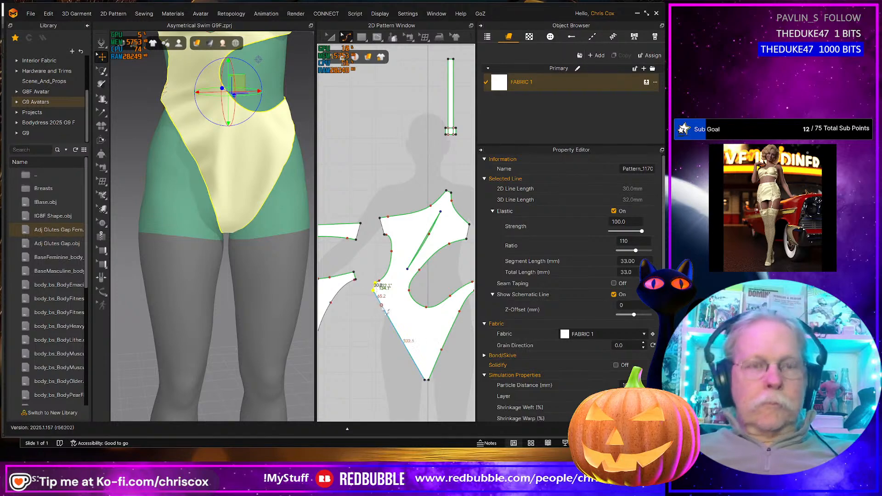
click(385, 309)
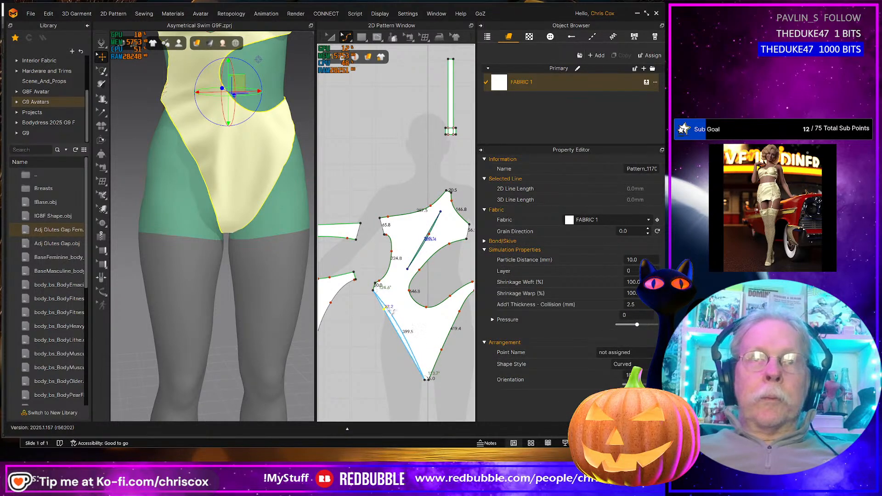
drag(388, 309, 389, 308)
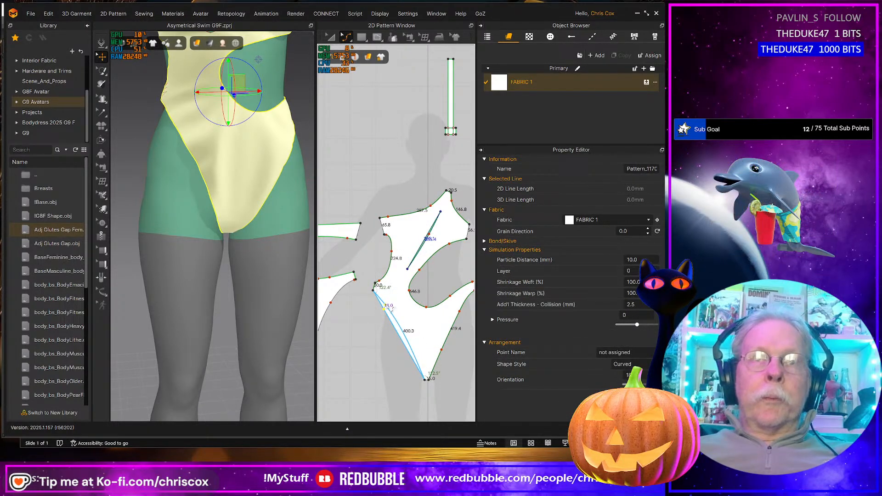
click(416, 352)
drag(415, 353, 411, 351)
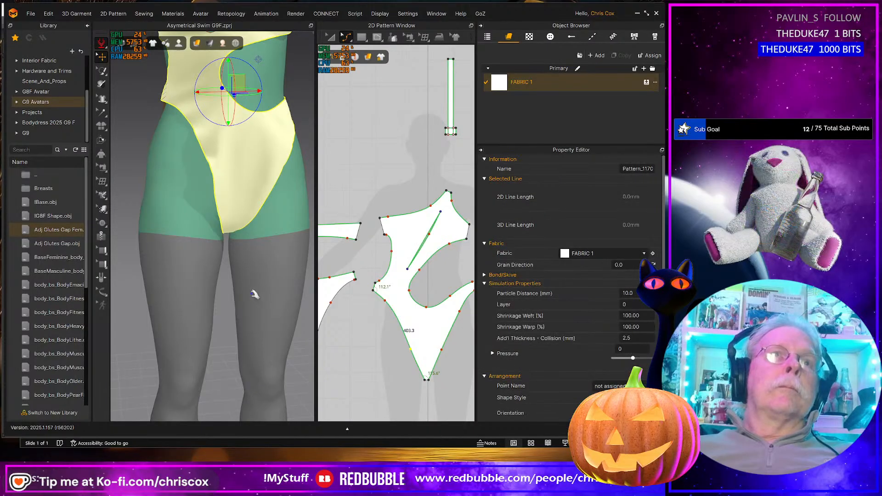
- Simulate the reshaped front panel, pull its curved leg edge down, and select its narrow crotch edge in the 2D pattern
key(space)
drag(215, 153, 212, 173)
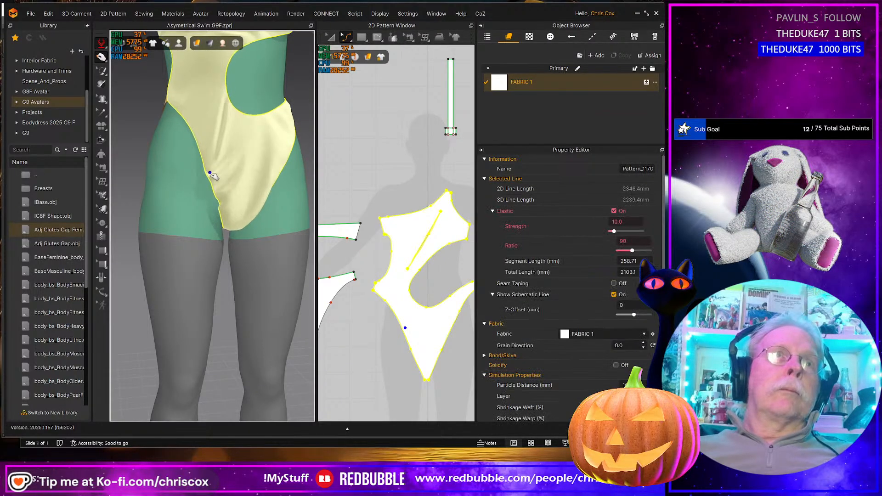
right_drag(245, 194, 380, 380)
drag(447, 393, 410, 376)
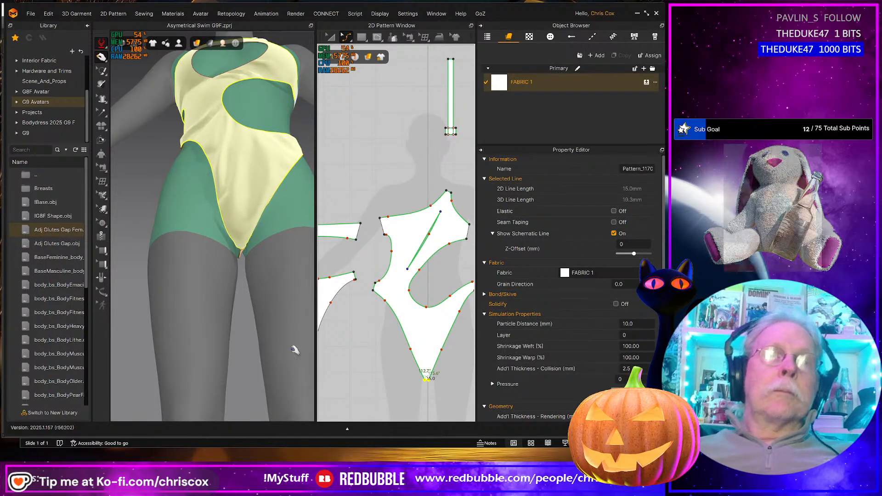
- Shorten the back panel by moving its narrow crotch edge upward in the 2D pattern
right_drag(295, 351, 90, 351)
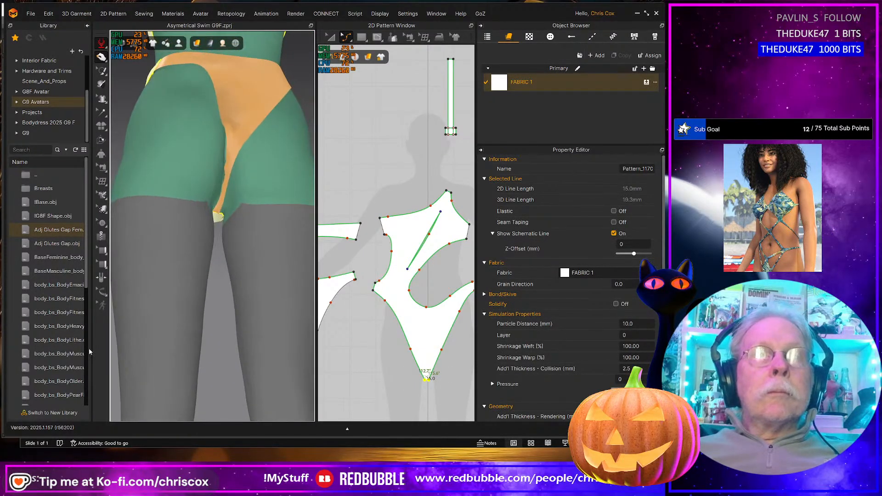
scroll(275, 309, down, 2)
right_drag(352, 352, 433, 340)
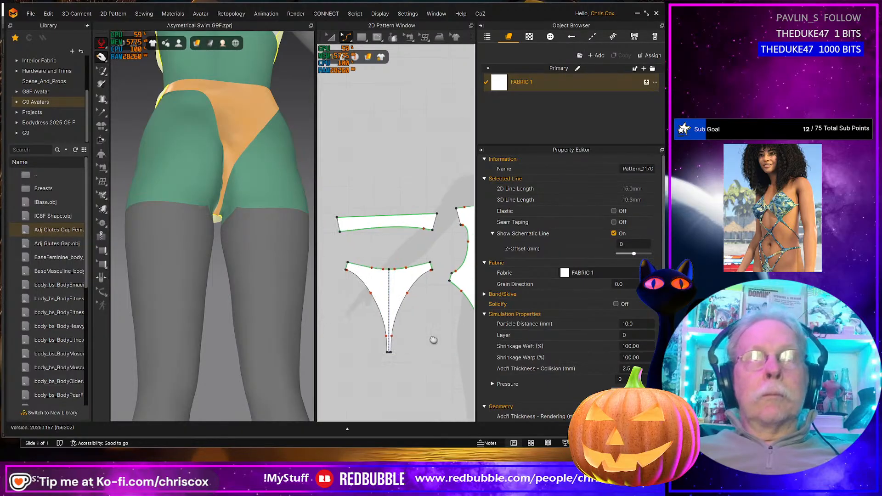
drag(423, 366, 372, 345)
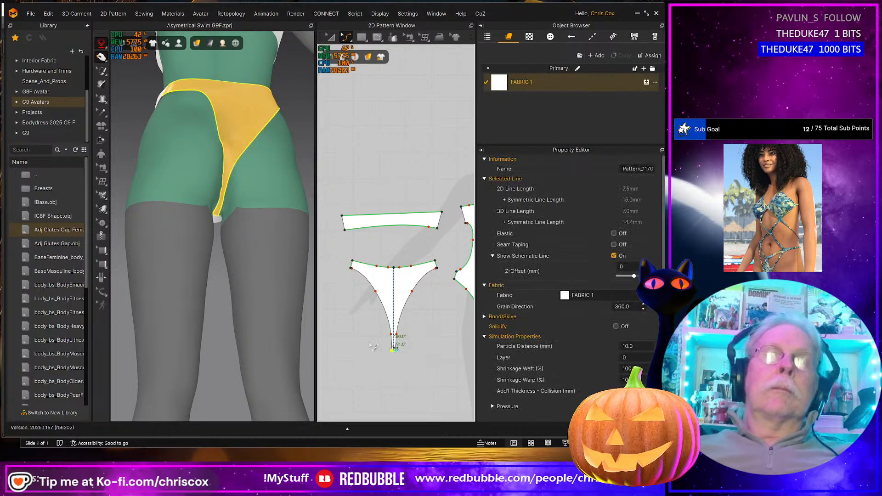
key(Up)
key(Up)
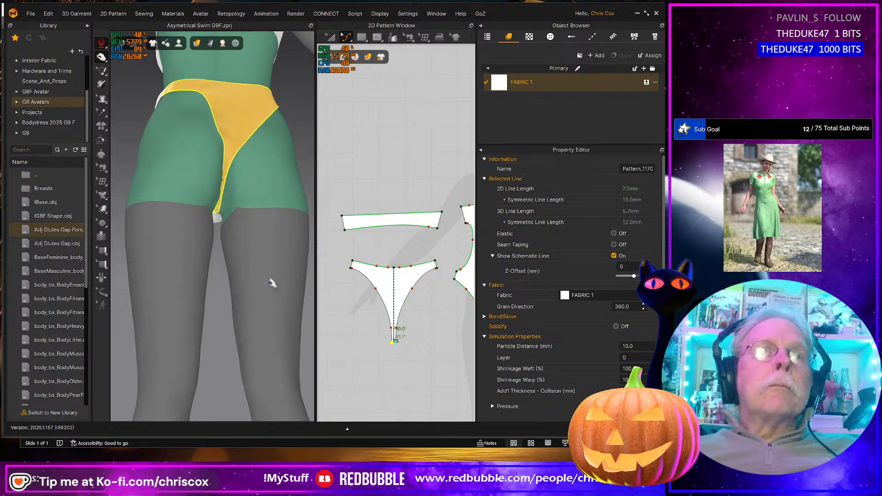
- Pull the front panel at the crotch from below and across the lower abdomen from the front
right_drag(272, 283, 213, 193)
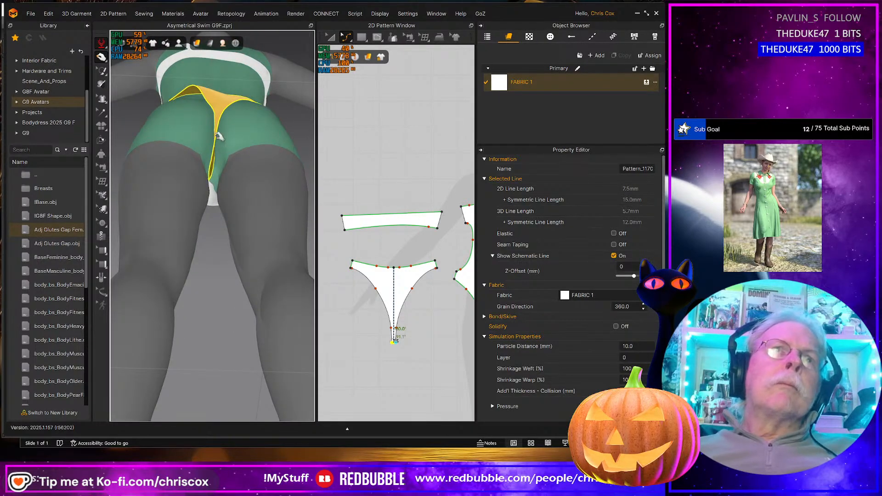
click(214, 201)
scroll(413, 306, down, 4)
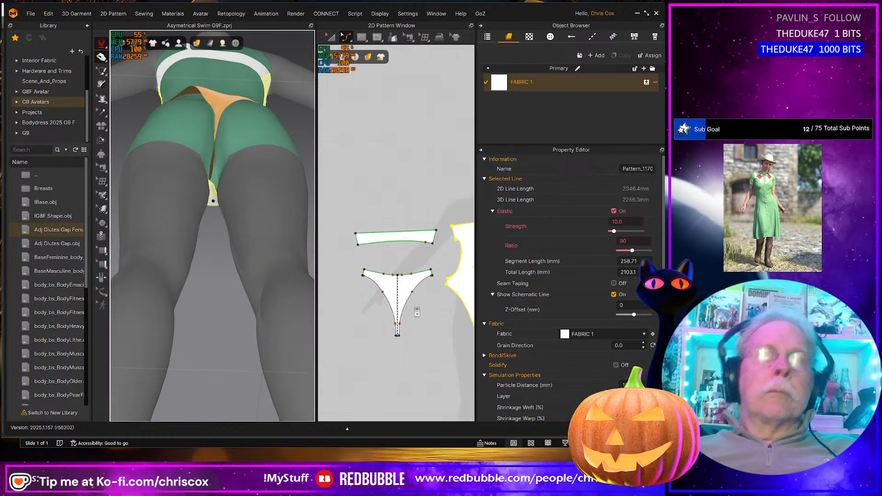
mouse_move(246, 278)
right_down()
mouse_move(281, 313)
mouse_move(420, 339)
mouse_move(195, 248)
mouse_move(242, 263)
right_up()
middle_drag(242, 263, 228, 315)
right_drag(228, 315, 266, 332)
drag(211, 237, 168, 250)
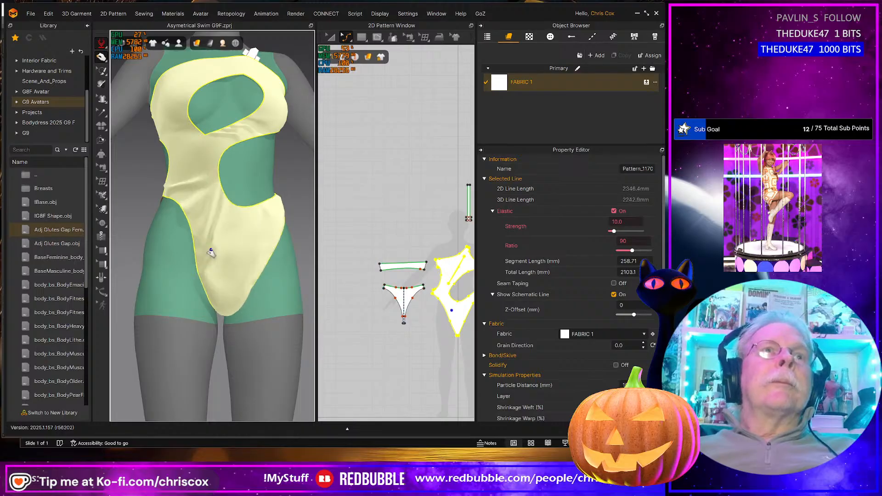
- Select all the swimsuit's pattern pieces in the 2D pattern and turn off Elastic for their edges
scroll(411, 375, down, 3)
middle_drag(410, 376, 392, 366)
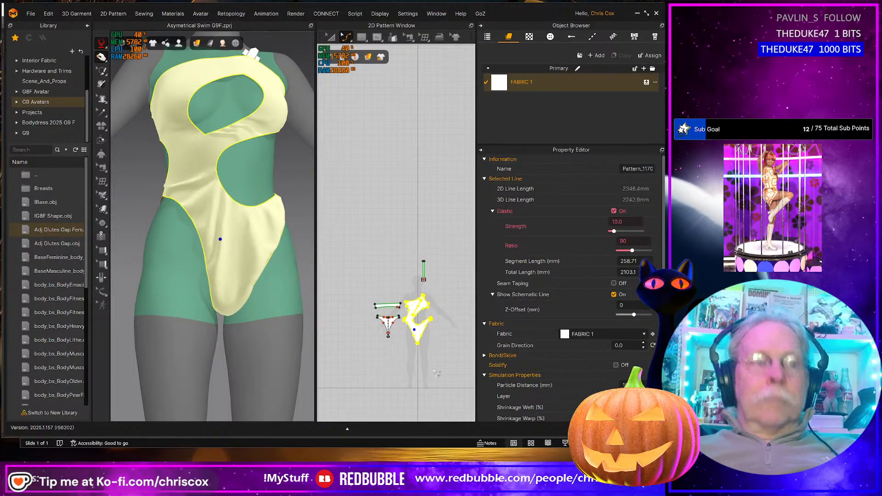
drag(458, 372, 371, 258)
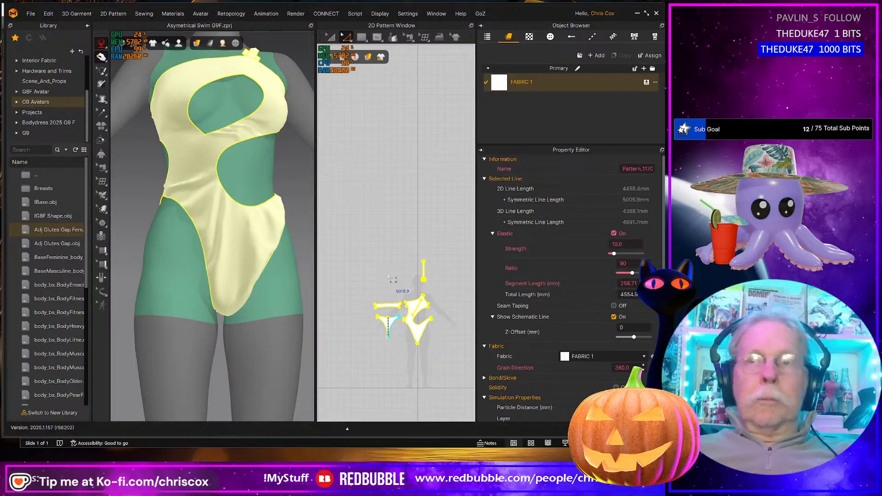
click(613, 233)
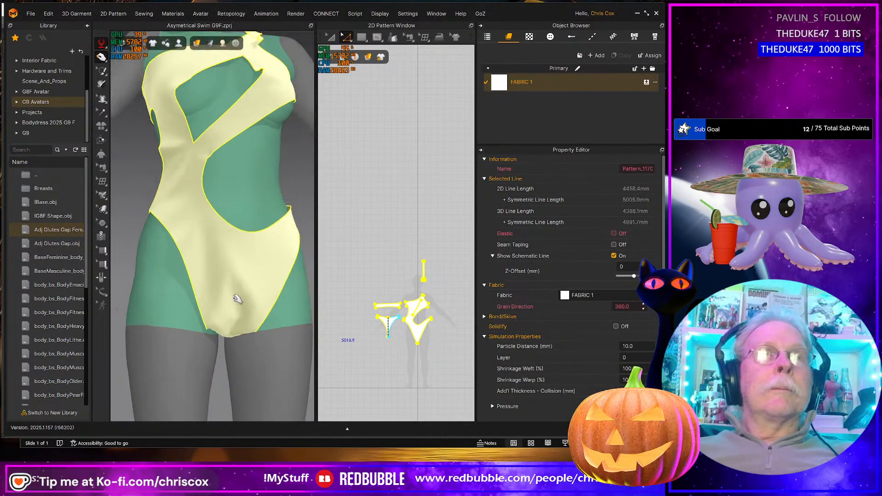
- Pull the back and front panels together at the crotch without elastic and inspect the join from below
right_drag(227, 315, 323, 333)
drag(148, 258, 142, 288)
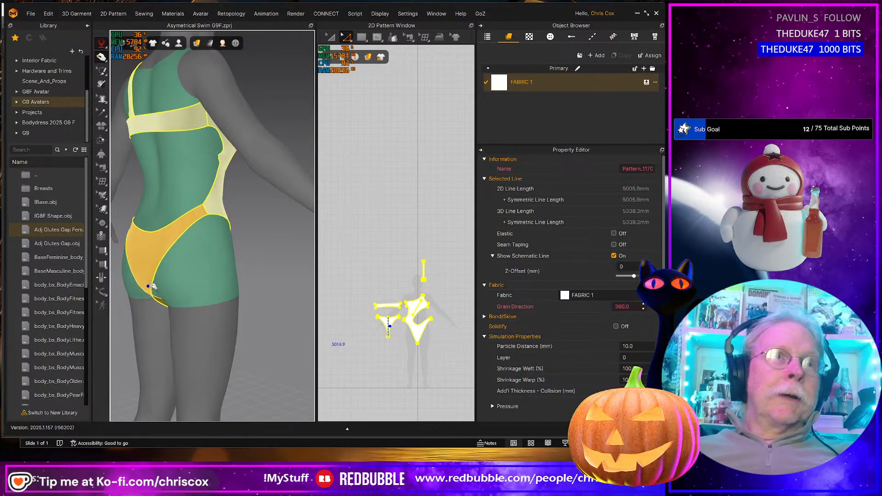
right_drag(143, 289, 209, 300)
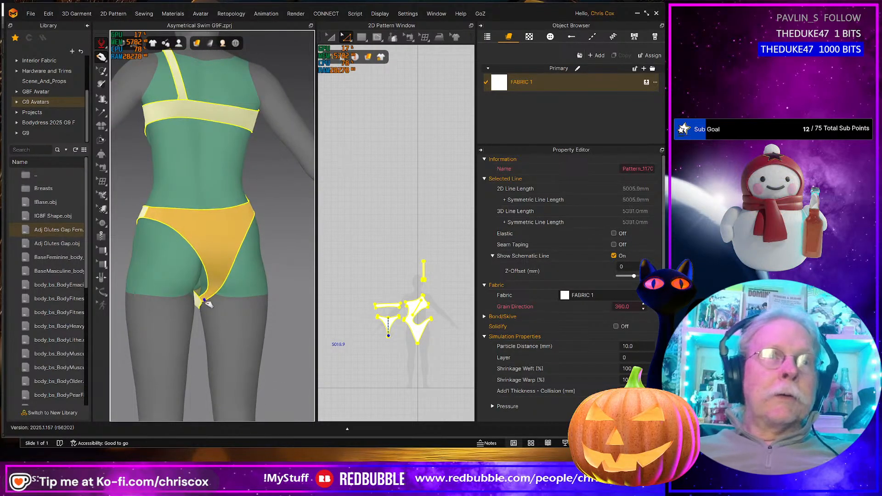
right_drag(254, 330, 171, 315)
drag(171, 292, 204, 298)
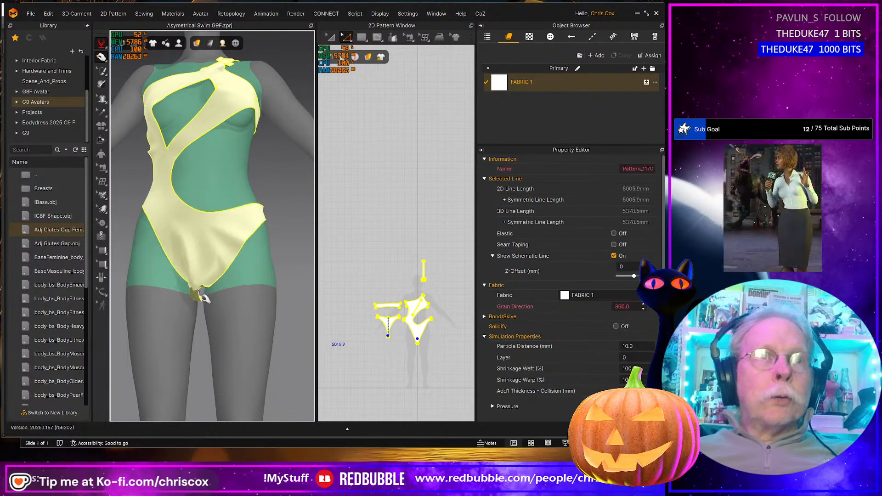
right_drag(221, 308, 205, 270)
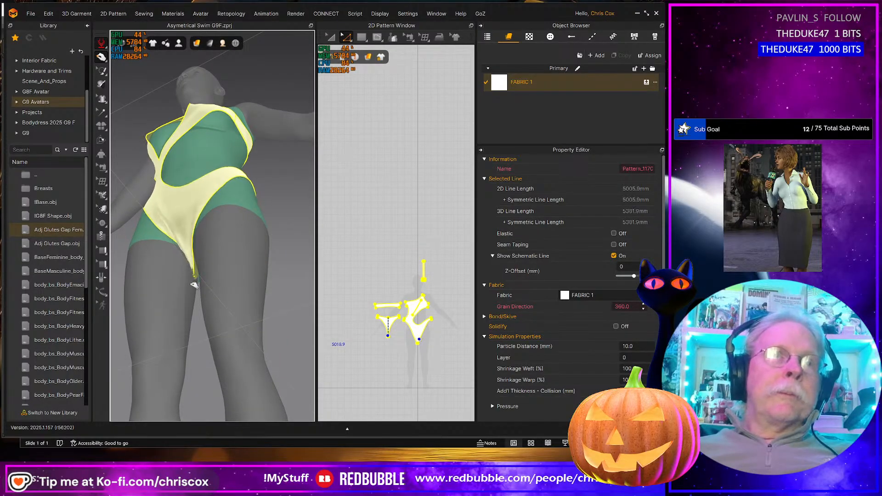
right_drag(222, 304, 191, 293)
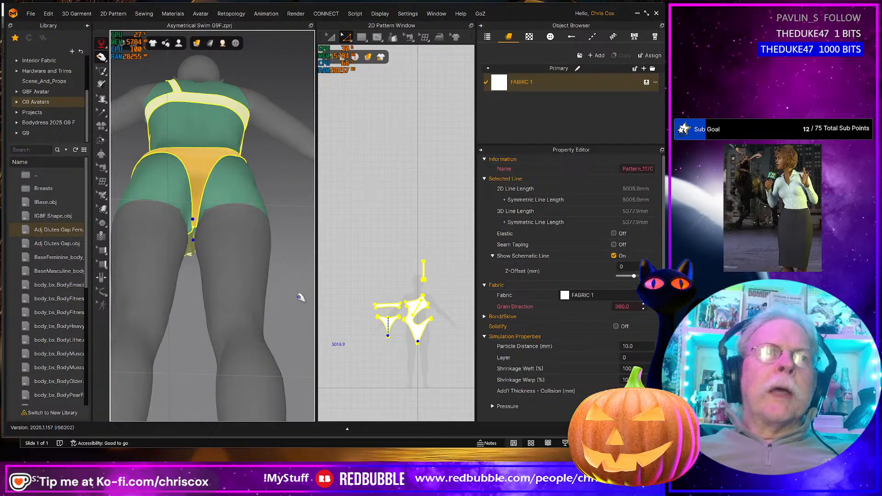
scroll(300, 298, up, 5)
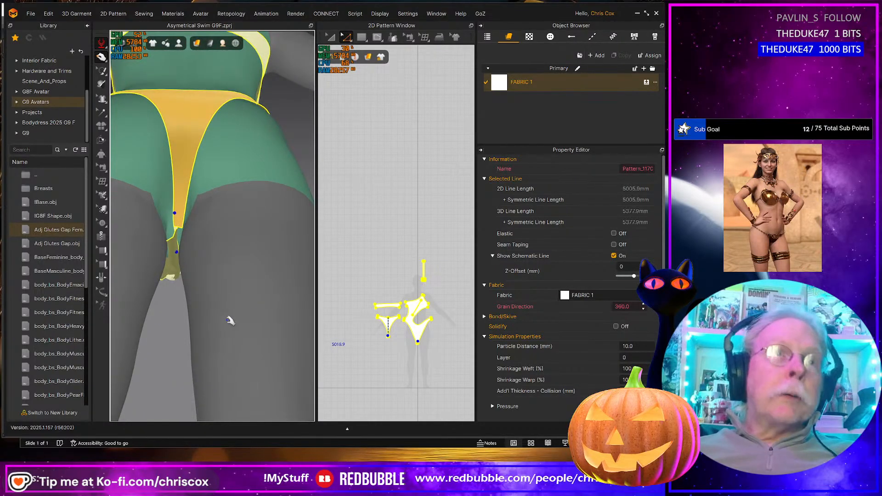
- Undo the Elastic change and the panel pulls, returning to the selected back panel crotch edge
key(ctrl+z)
key(ctrl+z)
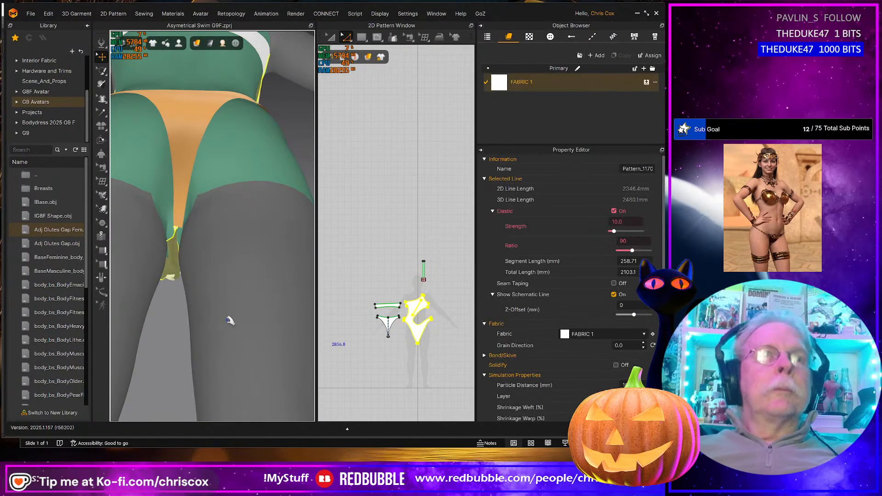
key(ctrl+z)
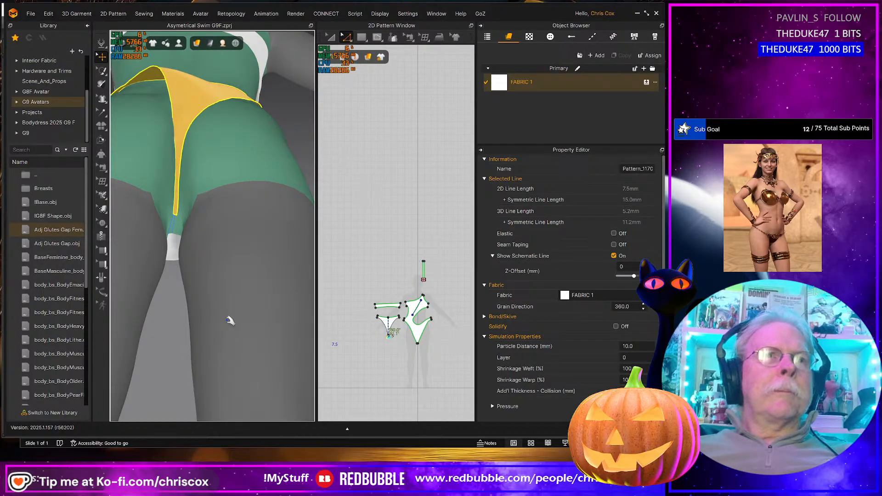
- Check both ends of the crotch seam between the front and back panels in the 2D pattern, and delete that seam
scroll(387, 329, up, 5)
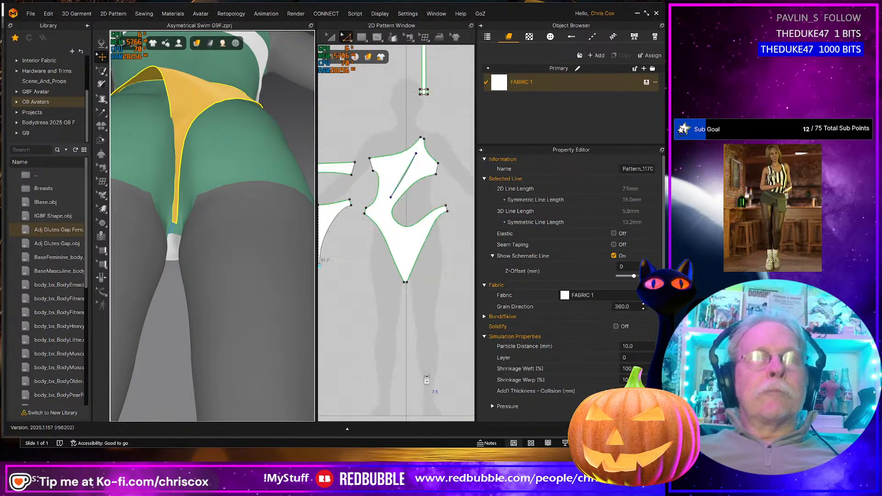
middle_drag(387, 330, 426, 357)
key(5)
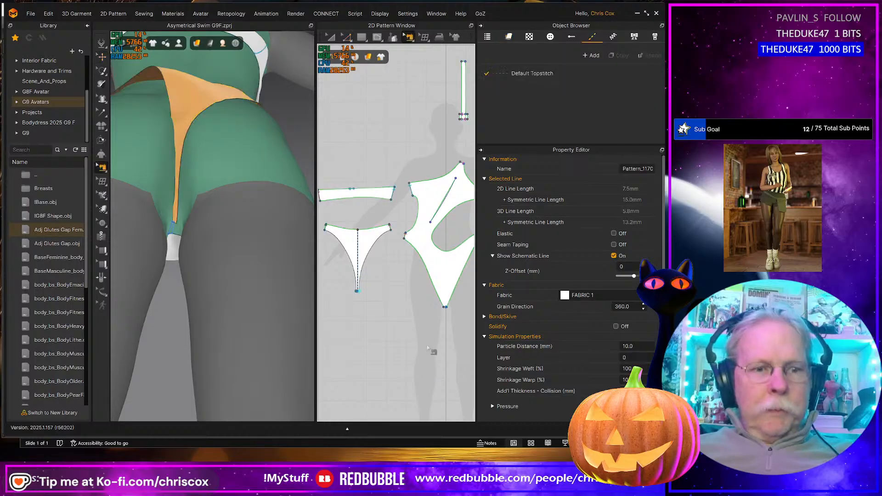
click(445, 309)
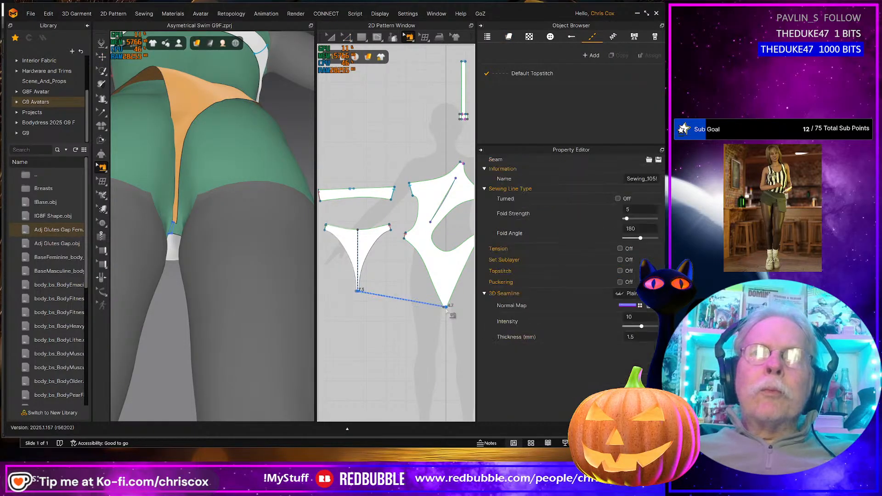
scroll(440, 325, up, 5)
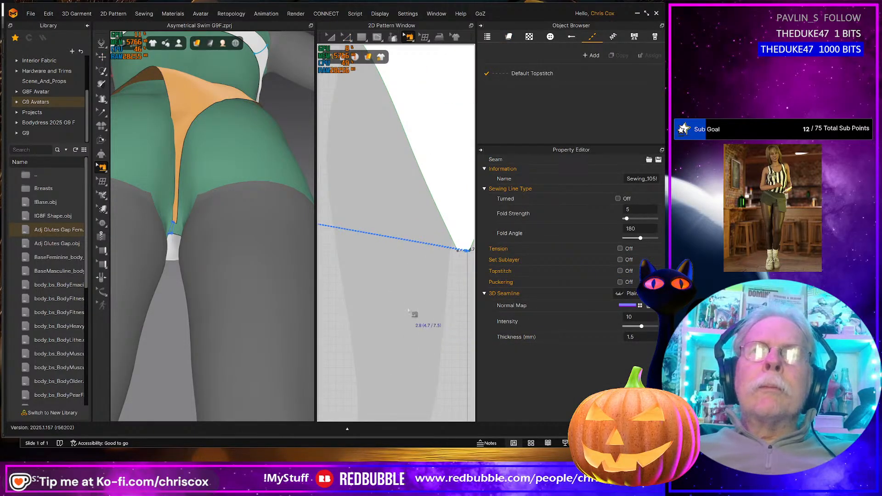
middle_drag(408, 310, 497, 329)
middle_drag(368, 297, 462, 336)
scroll(411, 306, up, 3)
middle_drag(366, 289, 378, 299)
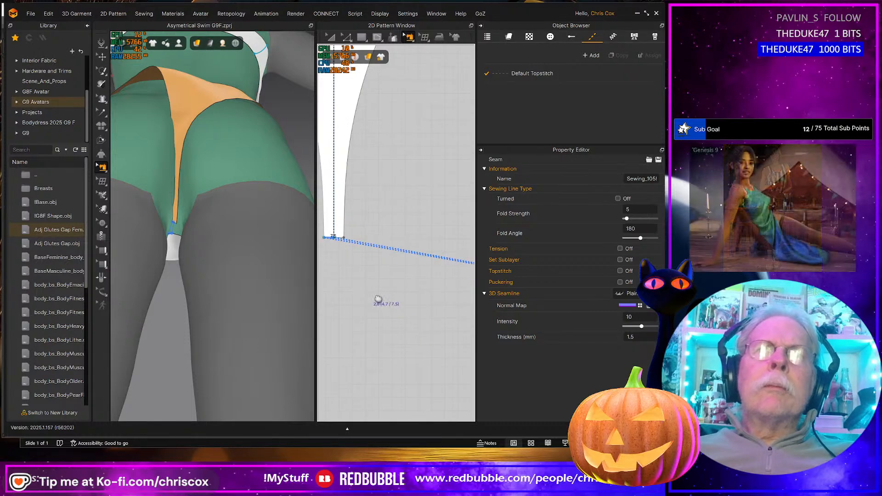
scroll(419, 367, up, 5)
scroll(412, 360, down, 3)
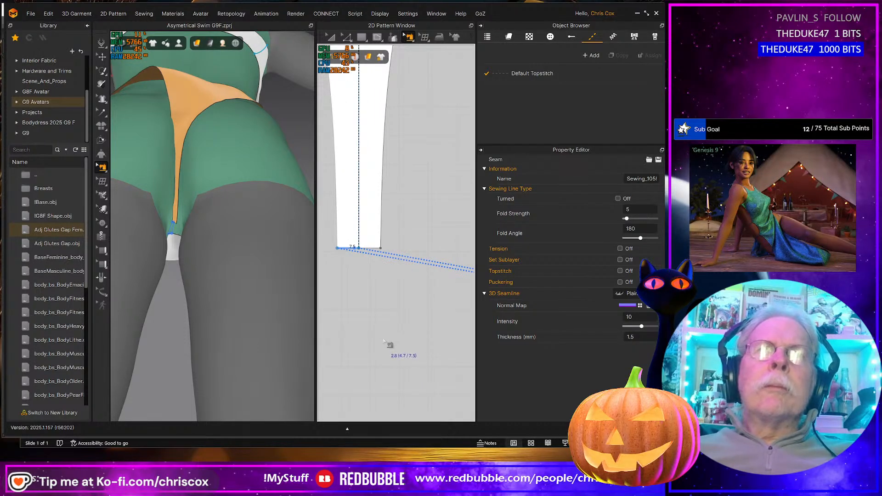
scroll(383, 340, down, 5)
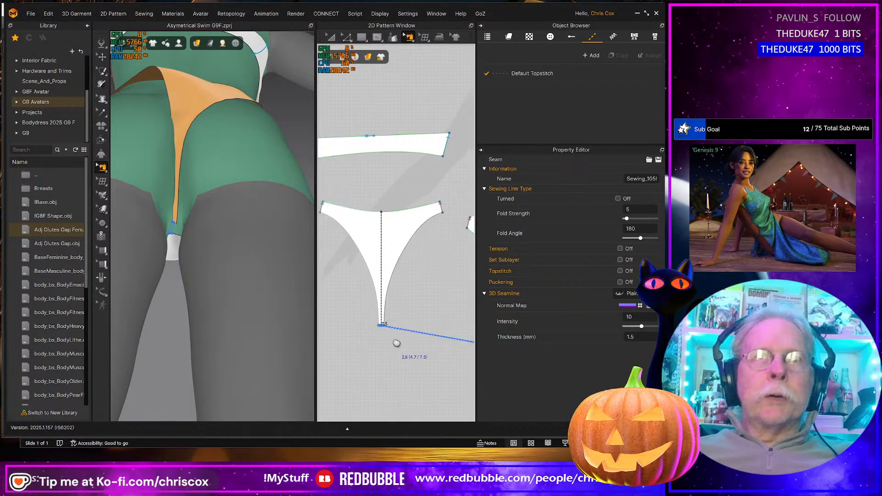
middle_drag(383, 340, 338, 314)
middle_drag(417, 328, 364, 321)
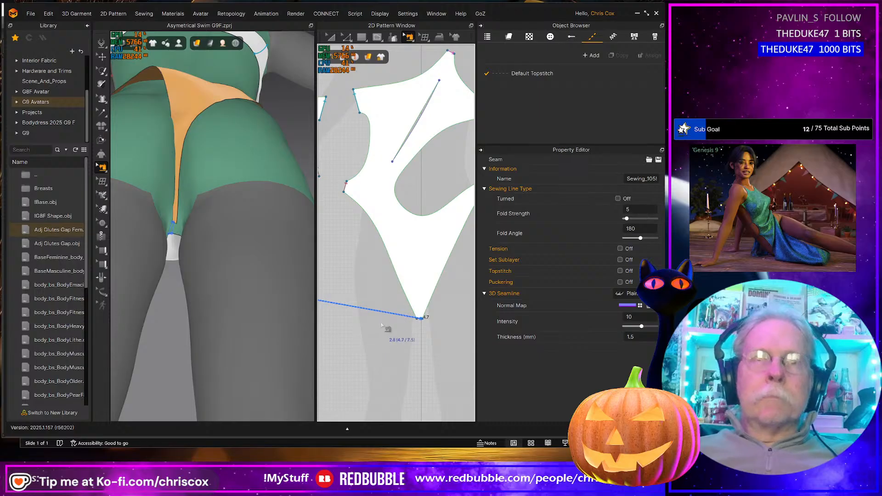
scroll(411, 349, up, 5)
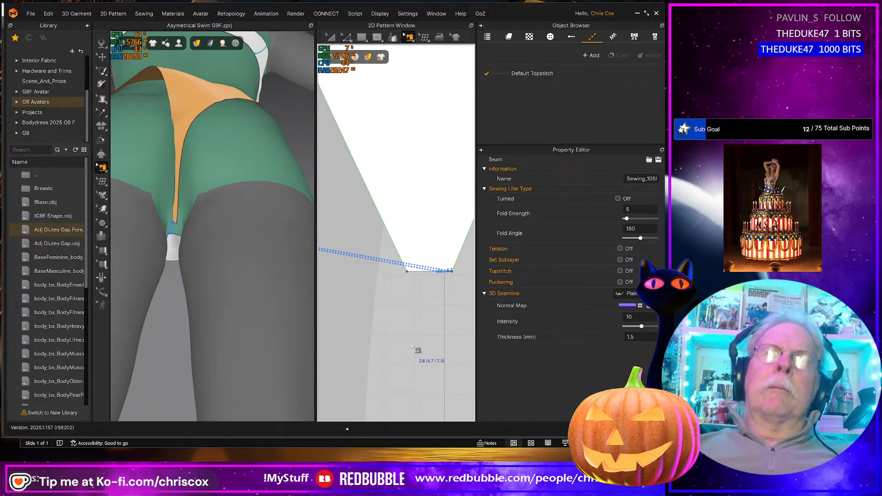
key(Delete)
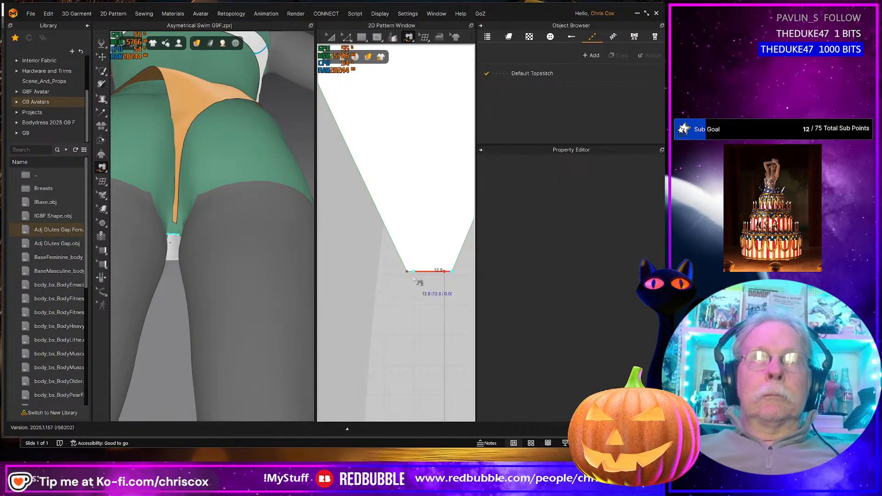
- Sew the front panel's full crotch edge to the full crotch edge of the back panel
scroll(367, 312, down, 3)
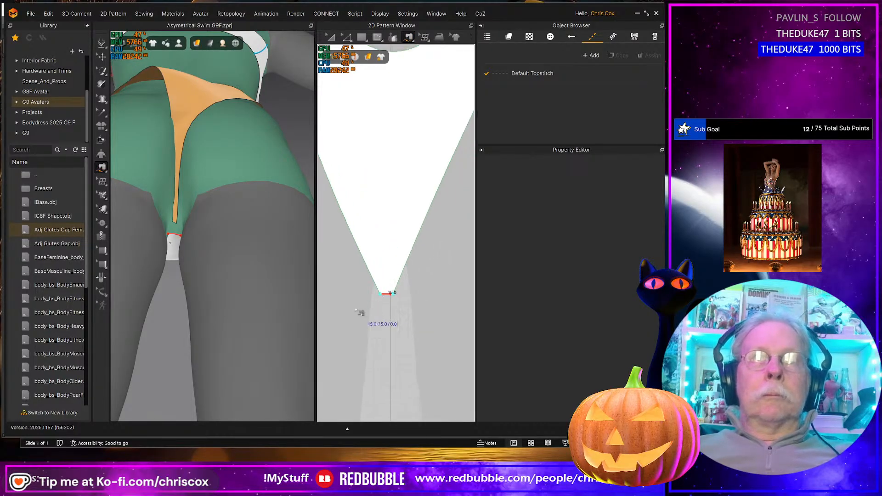
middle_drag(360, 312, 435, 330)
middle_drag(363, 329, 437, 336)
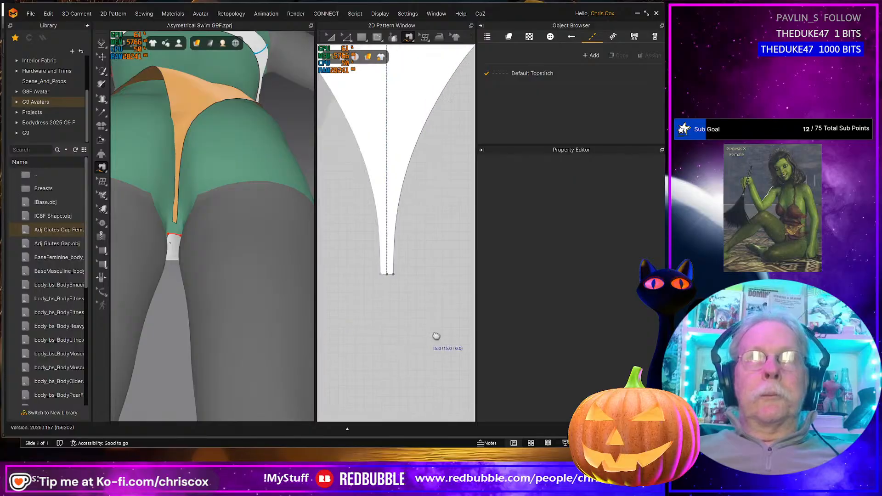
click(403, 276)
- Simulate the swimsuit and pull the back panel at the crotch and the front panel near the hip into place
key(a)
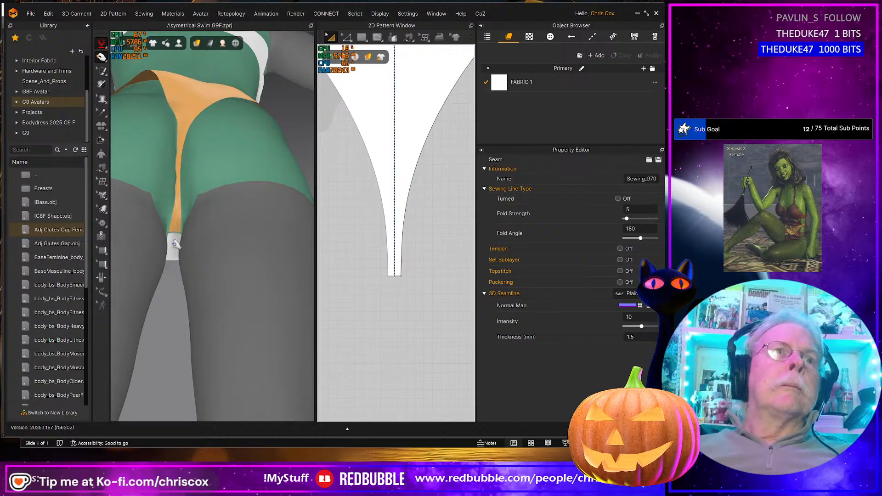
click(179, 224)
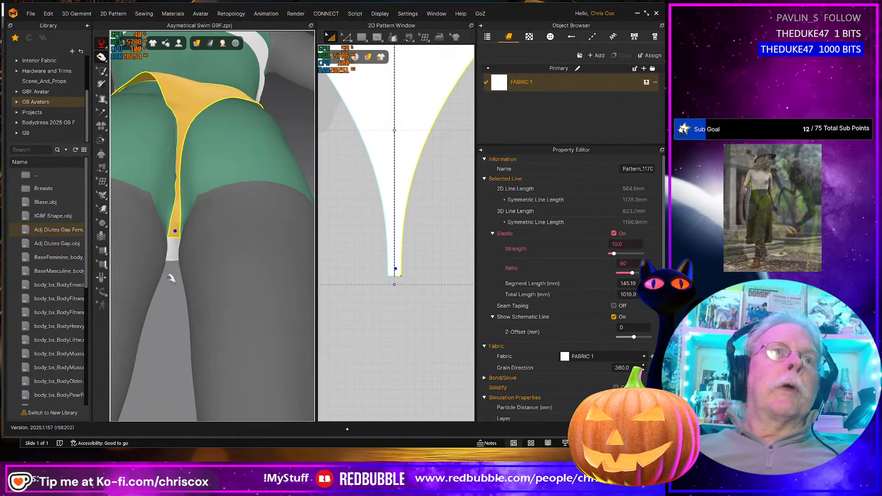
scroll(179, 257, down, 3)
right_drag(176, 272, 326, 323)
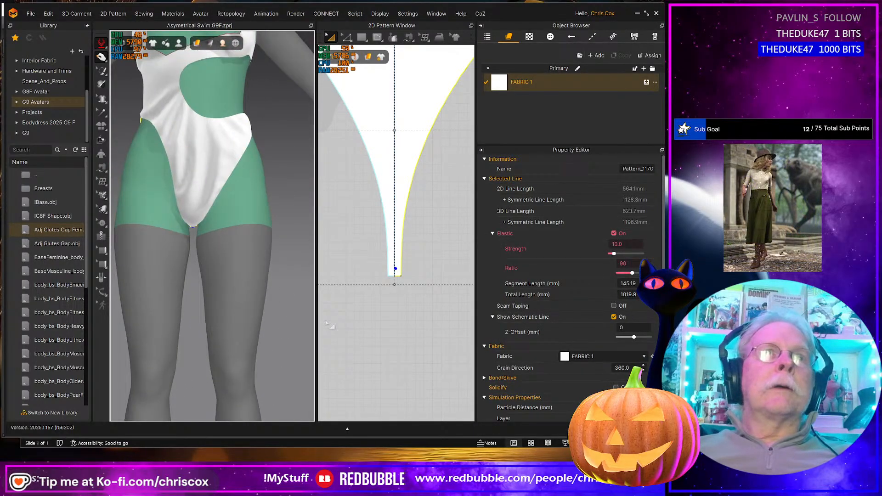
click(165, 145)
scroll(239, 253, down, 3)
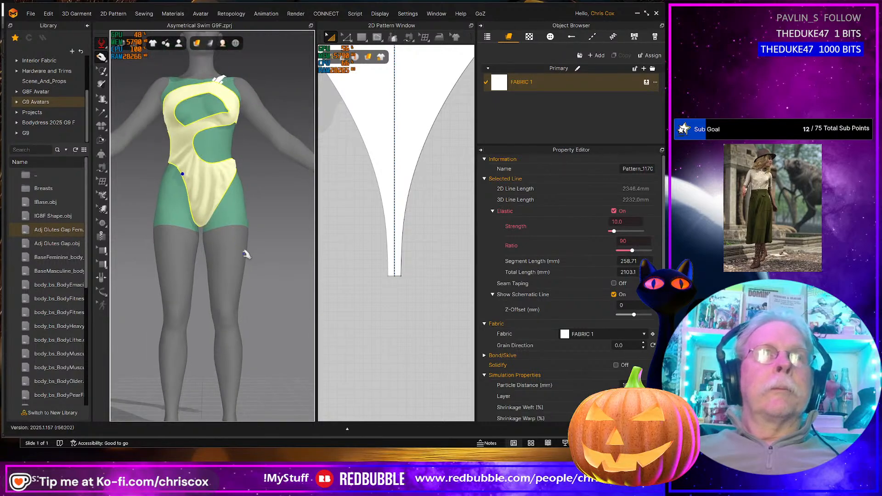
- Reopen the recent project Asymetrical Swim G9F.zprj without saving the current changes, loading its garment, avatar and display settings
click(33, 16)
mouse_move(49, 45)
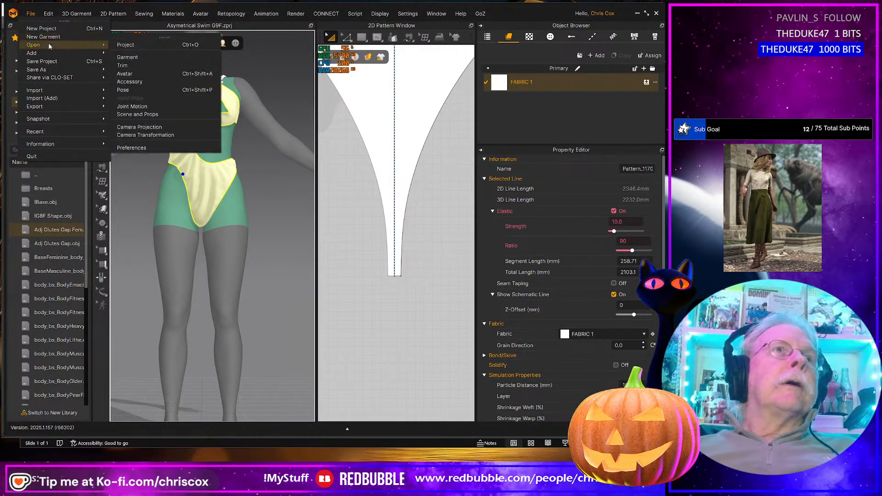
mouse_move(56, 132)
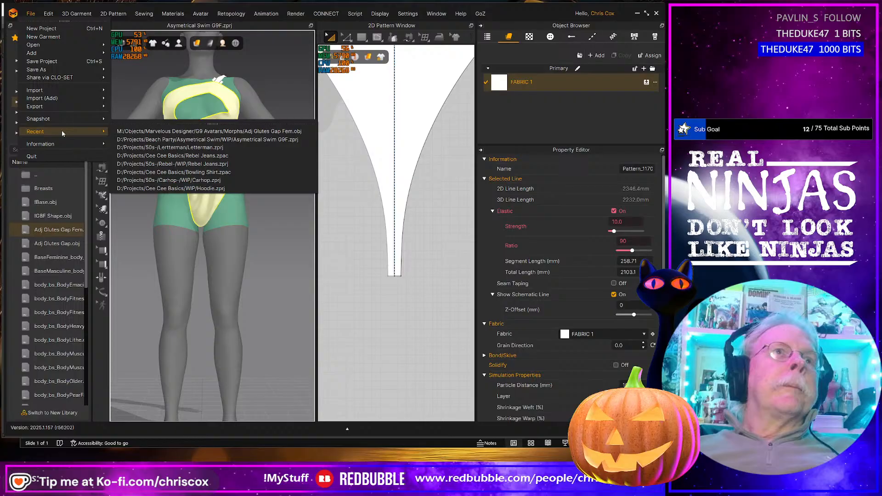
click(198, 140)
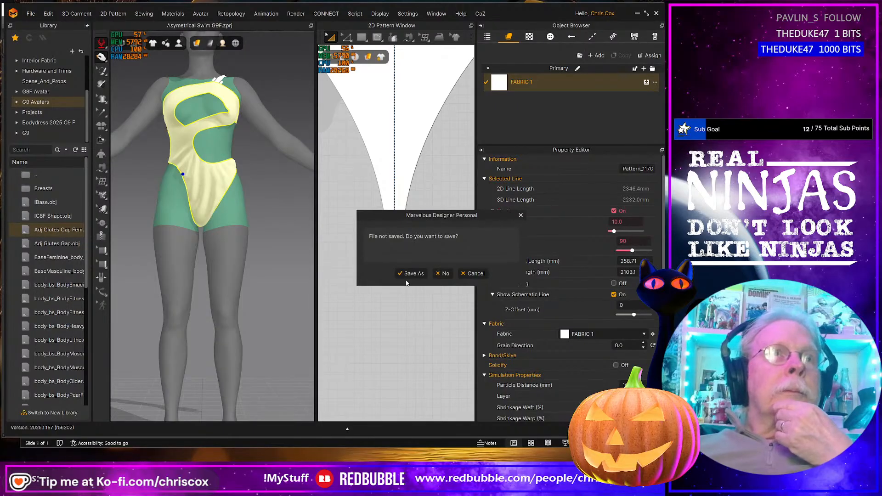
click(440, 274)
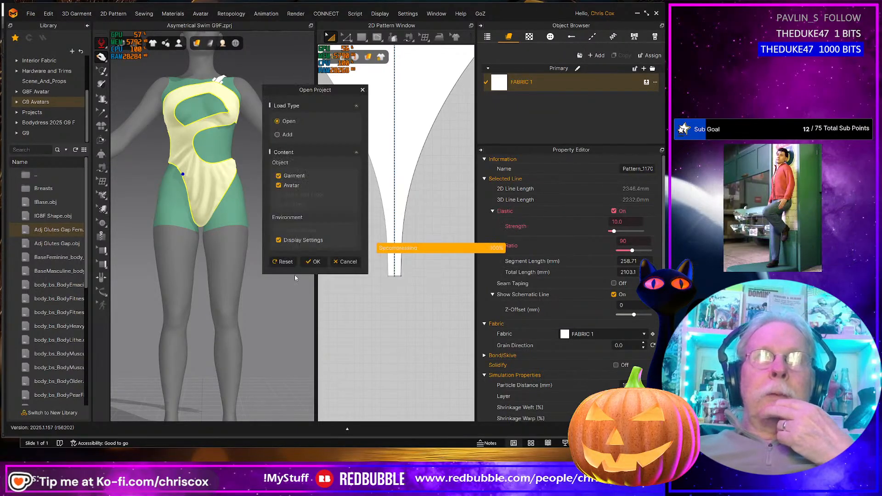
click(316, 261)
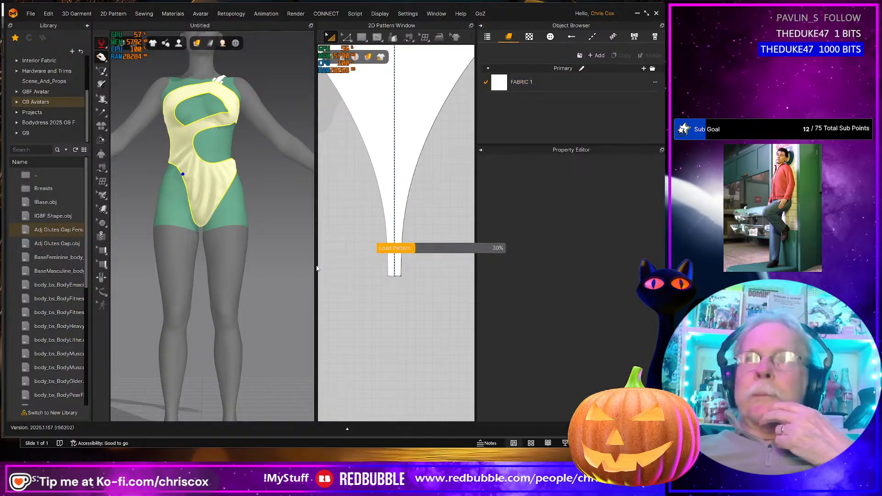
- Replace the existing crotch seam by free-sewing the back panel's full crotch edge to the front panel's full crotch edge
right_drag(282, 301, 129, 291)
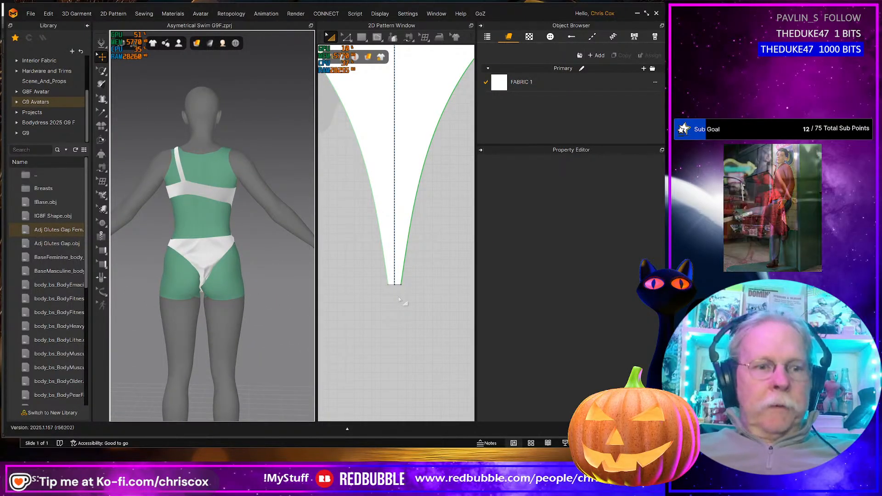
key(b)
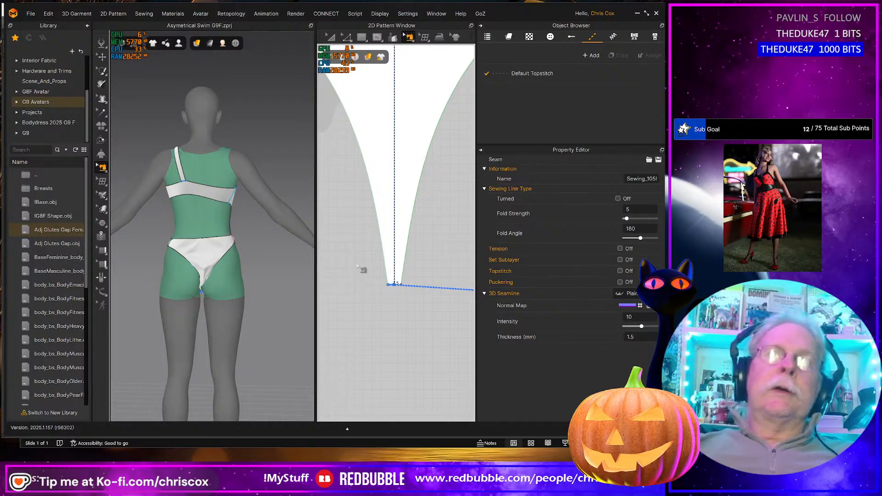
click(428, 328)
scroll(421, 326, up, 3)
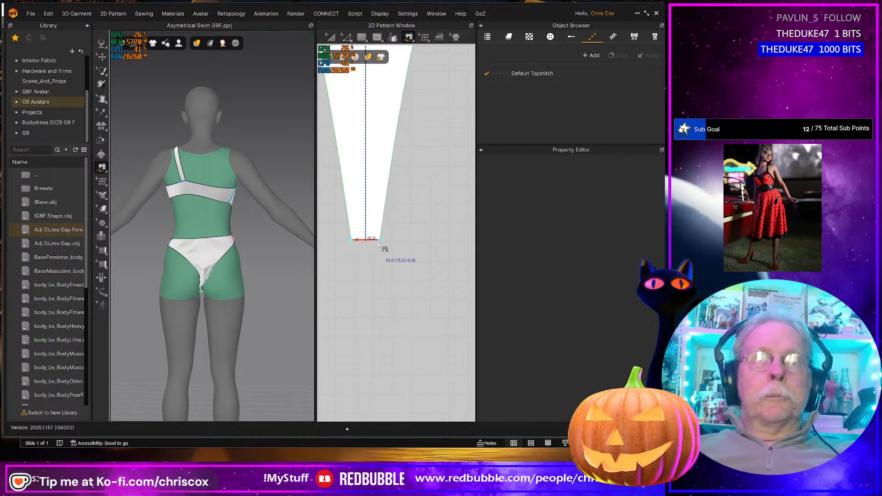
scroll(379, 246, down, 4)
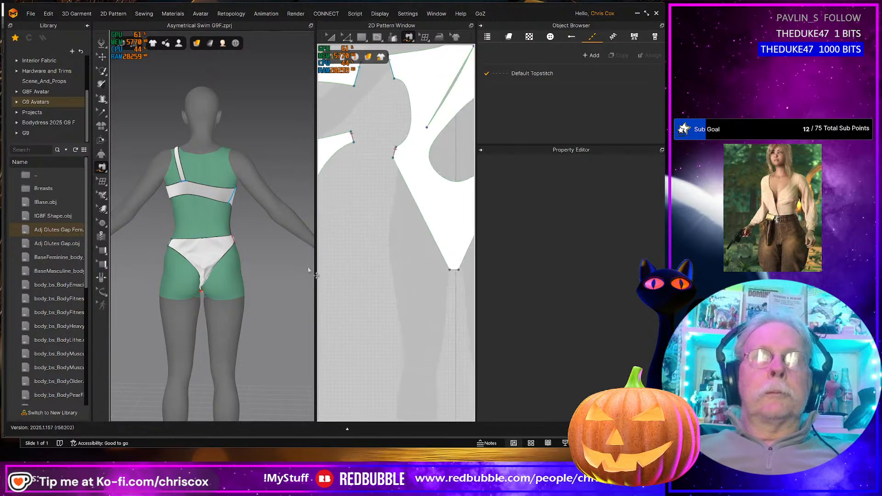
scroll(414, 301, up, 3)
middle_drag(414, 301, 369, 343)
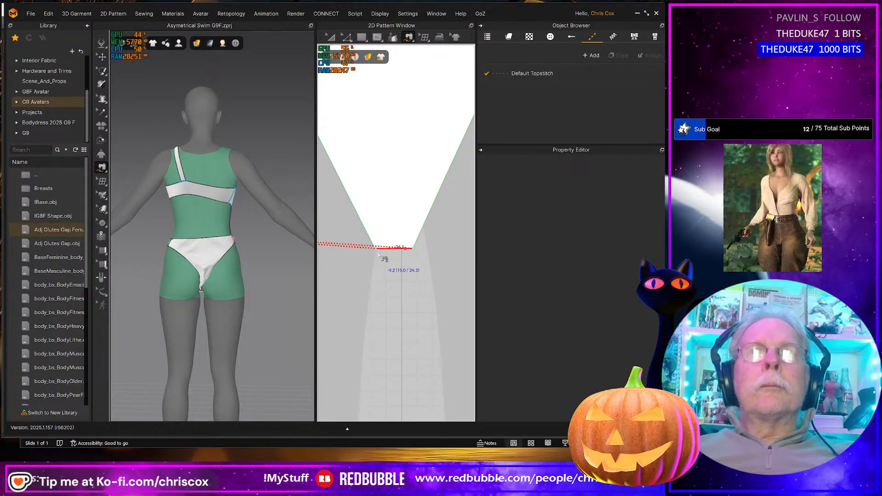
click(391, 249)
scroll(392, 277, up, 3)
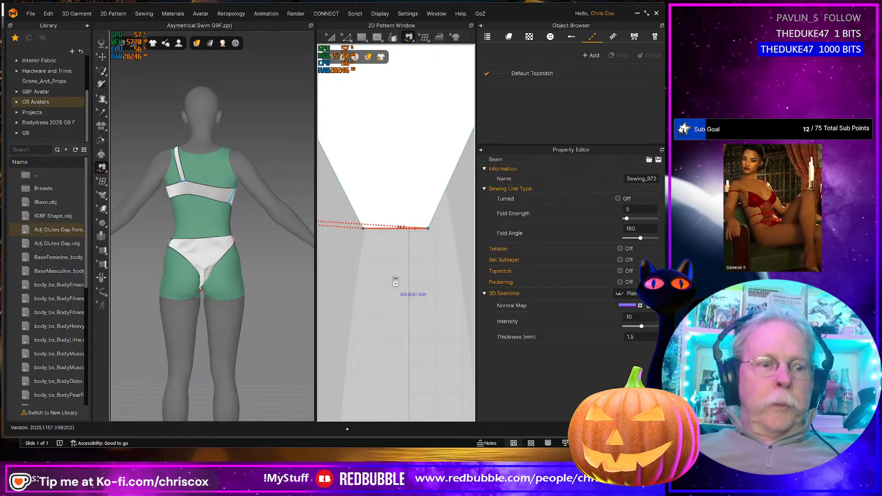
- Change the length of the front panel's crotch edge to 15 mm, with the direction set to Both
key(z)
click(393, 229)
right_click(392, 230)
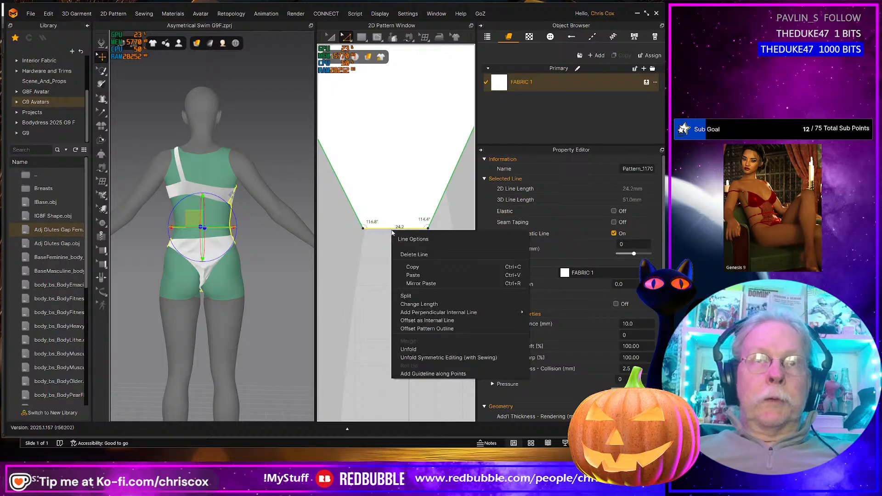
click(431, 304)
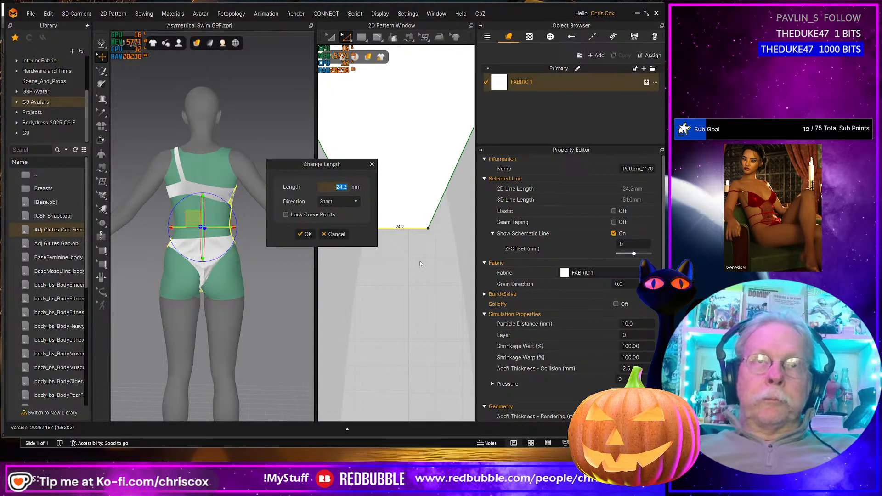
text(15)
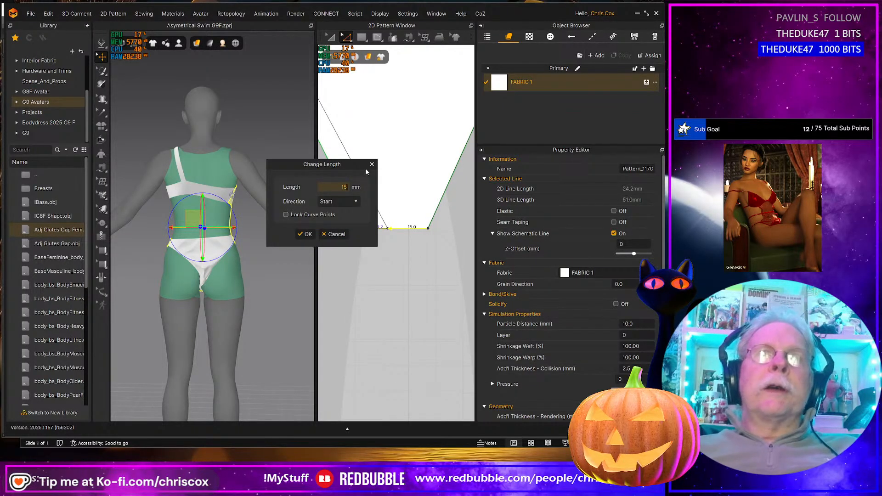
click(328, 205)
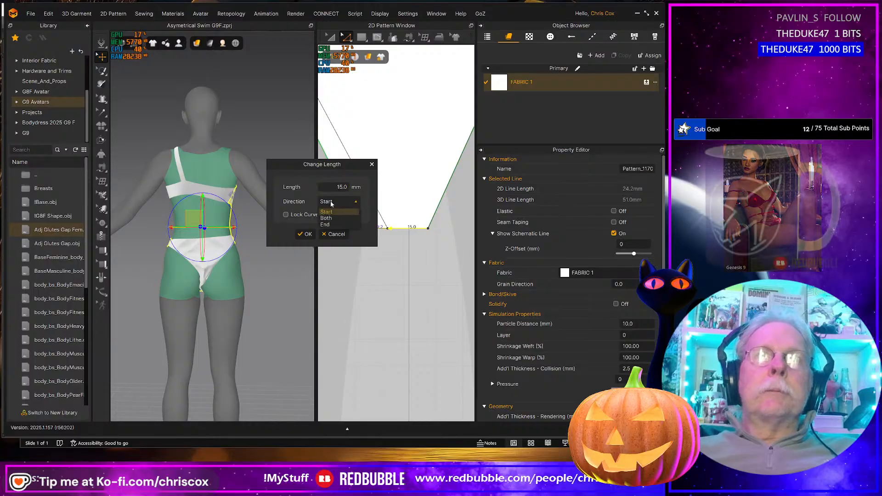
click(326, 217)
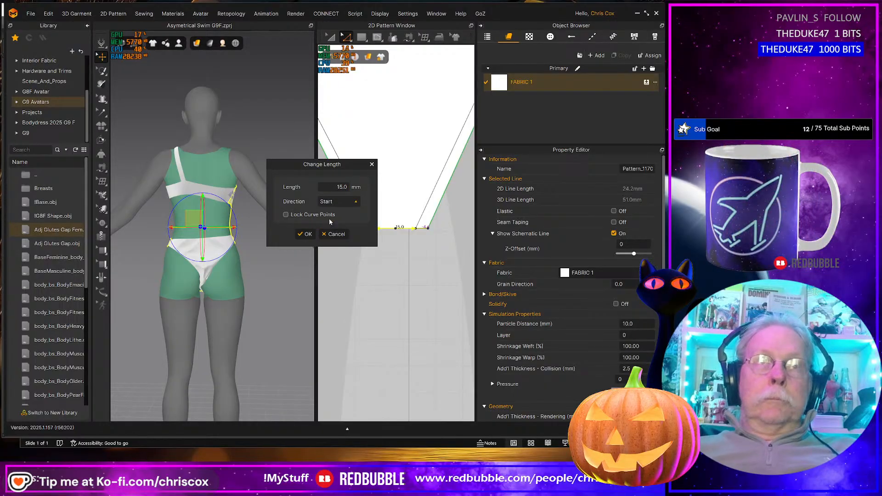
click(307, 234)
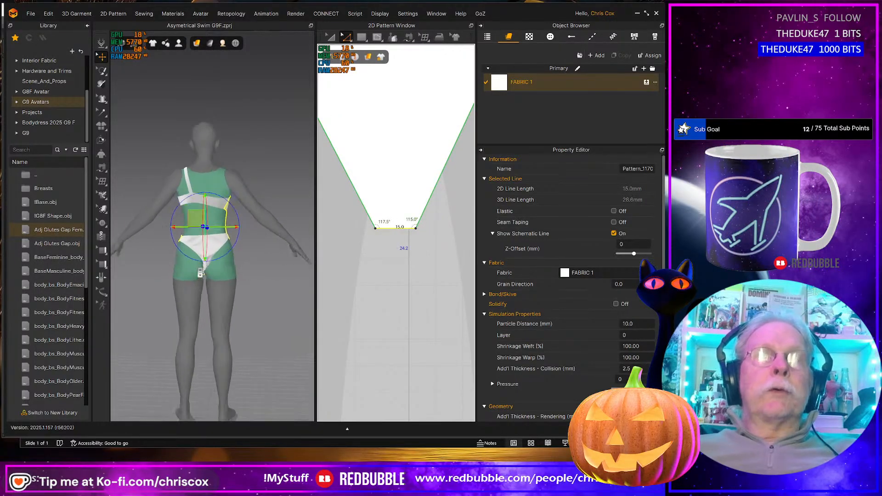
- Simulate the swimsuit and check the back panel's fit at the crotch from behind and below
scroll(195, 271, up, 5)
scroll(204, 275, down, 3)
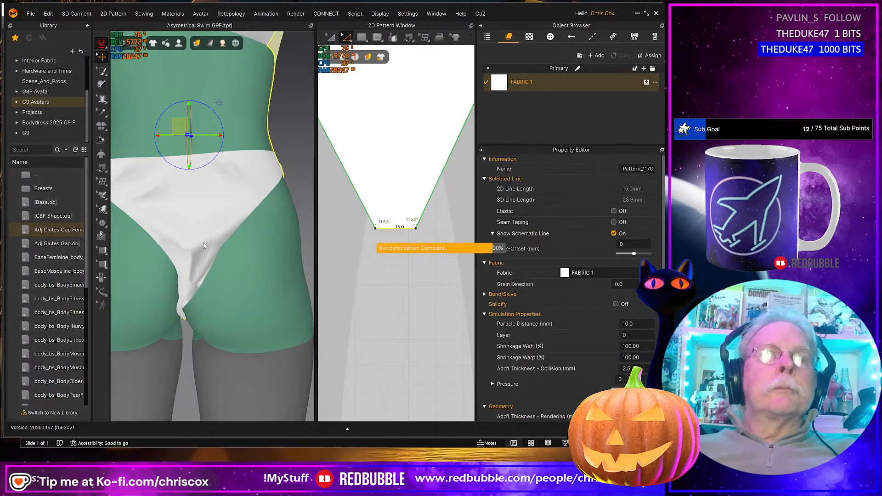
mouse_move(204, 275)
right_down()
mouse_move(196, 242)
mouse_move(188, 273)
right_up()
click(188, 274)
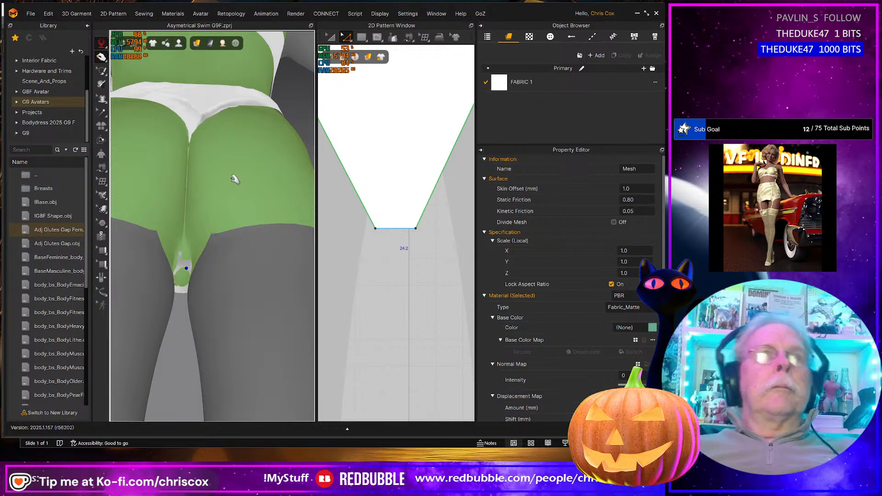
scroll(234, 179, down, 3)
right_drag(234, 179, 234, 236)
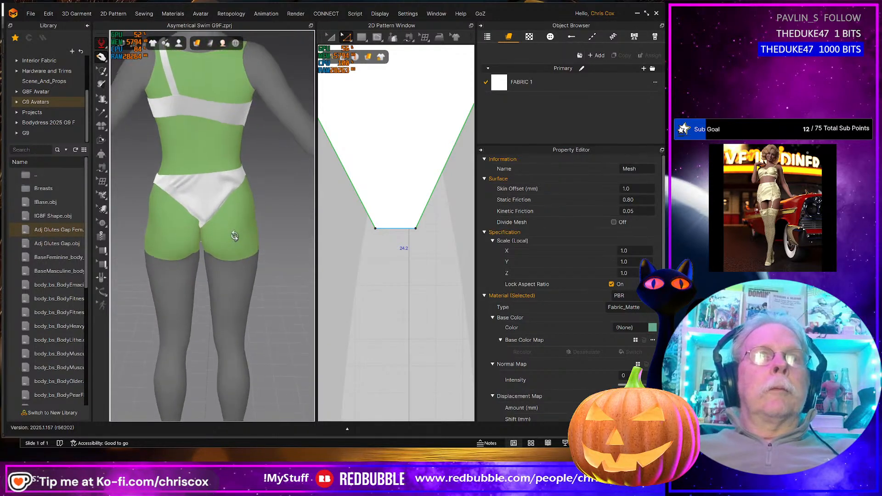
key(space)
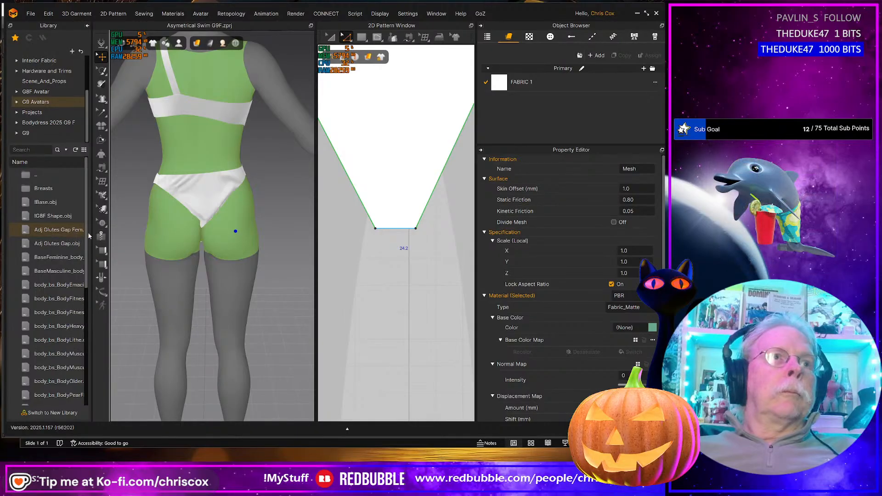
- Load the female Adj Glutes Gap OBJ from the library onto the avatar as a morph target
drag(89, 236, 175, 243)
click(331, 142)
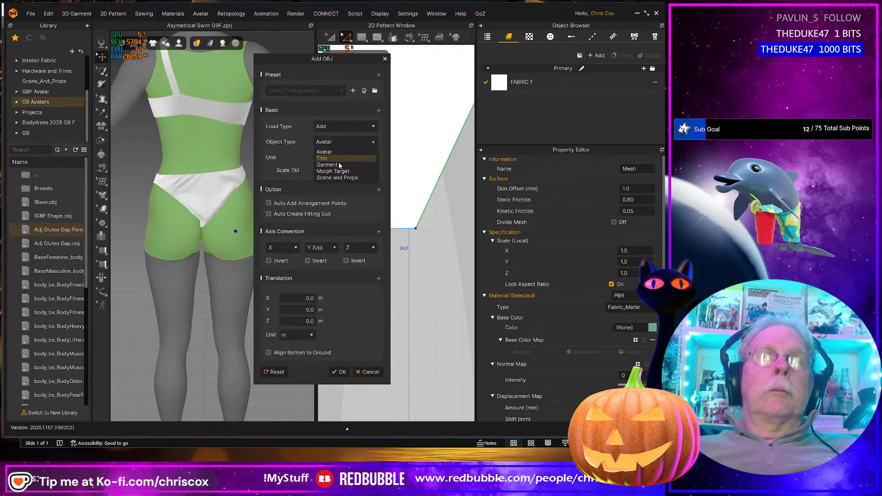
click(343, 175)
click(340, 273)
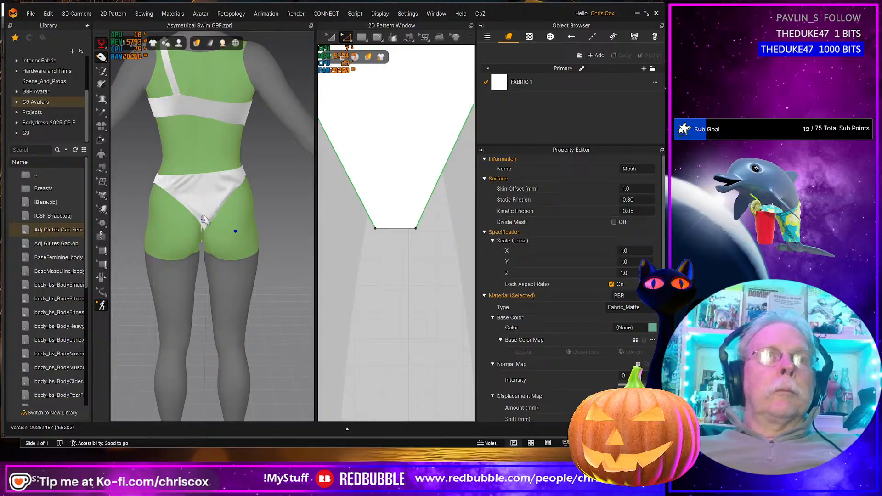
- Simulate the swimsuit and pull the back panel into place at the crotch and up at the hip
mouse_move(202, 220)
mouse_down()
mouse_move(201, 242)
mouse_move(201, 233)
mouse_up()
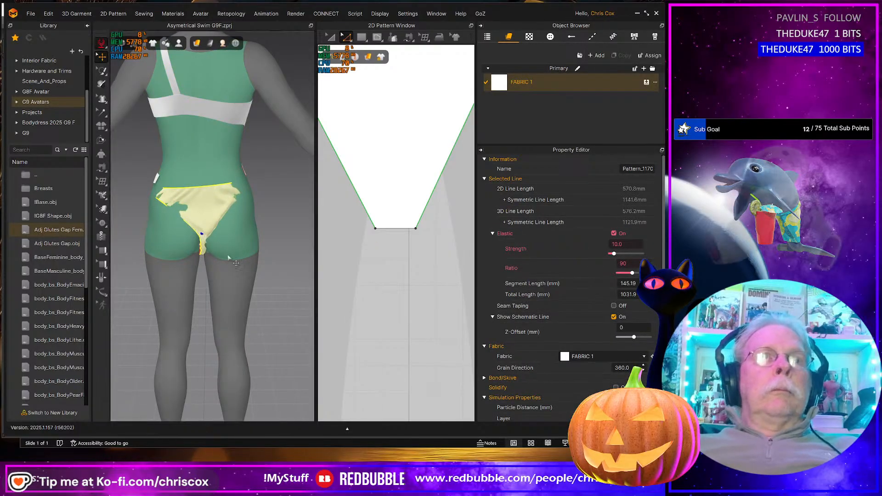
key(space)
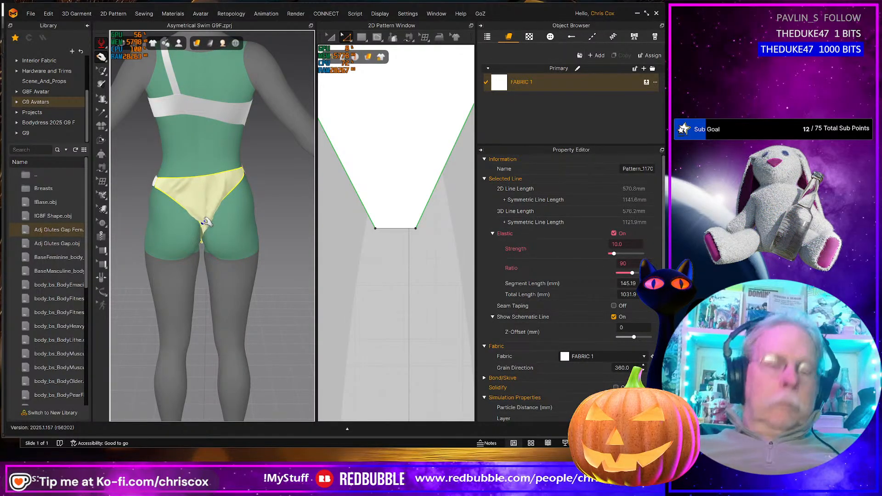
drag(202, 222, 186, 269)
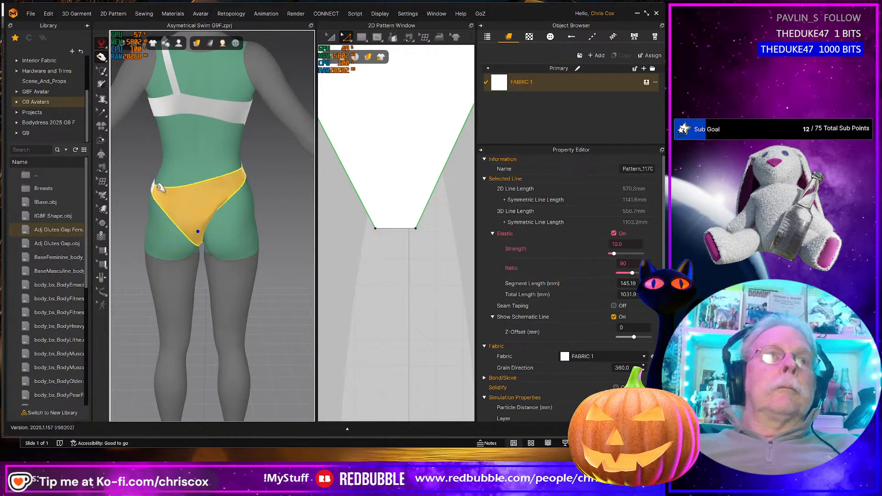
drag(158, 185, 149, 152)
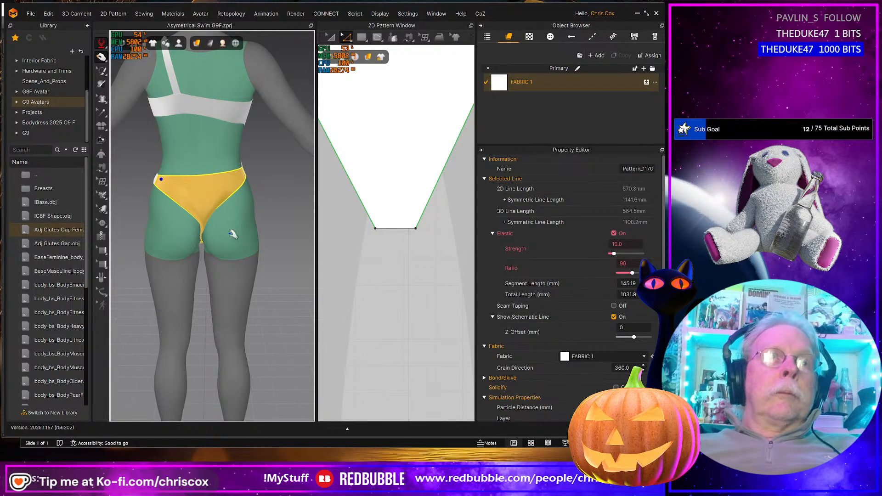
right_drag(233, 235, 182, 200)
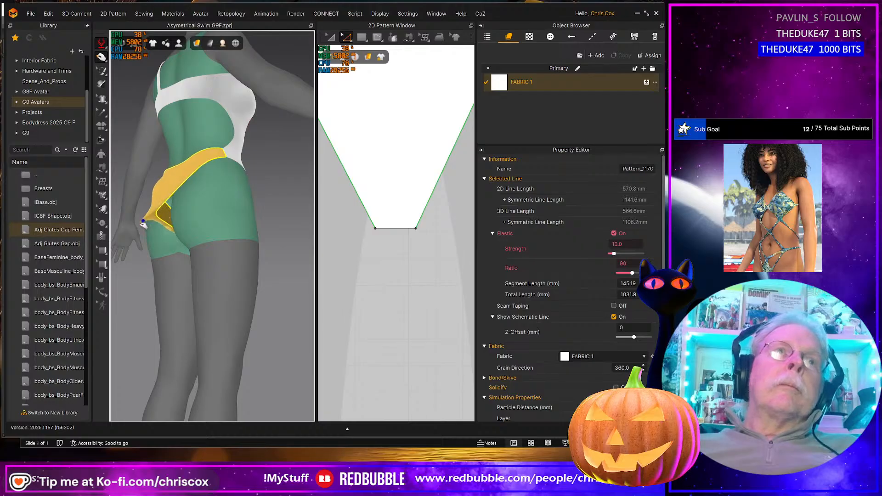
drag(142, 224, 146, 225)
- Set the elastic ratio of the back panel's leg-opening edges to 95
scroll(340, 255, down, 9)
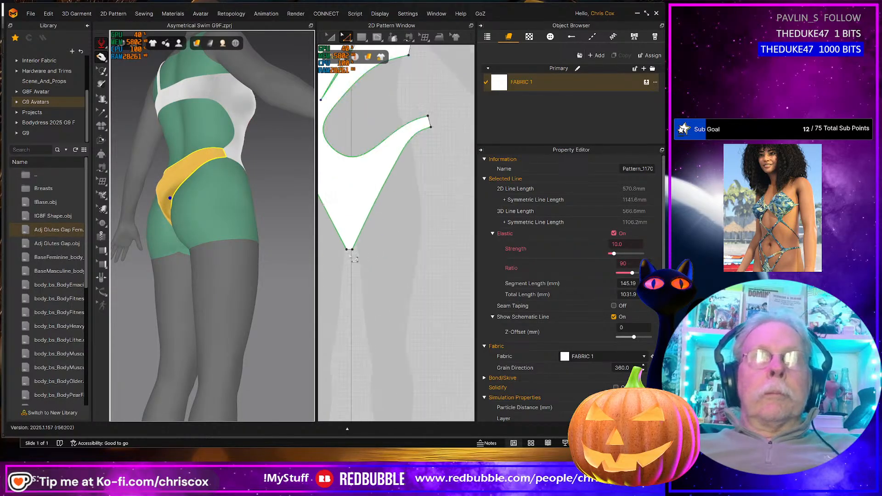
middle_drag(411, 257, 285, 278)
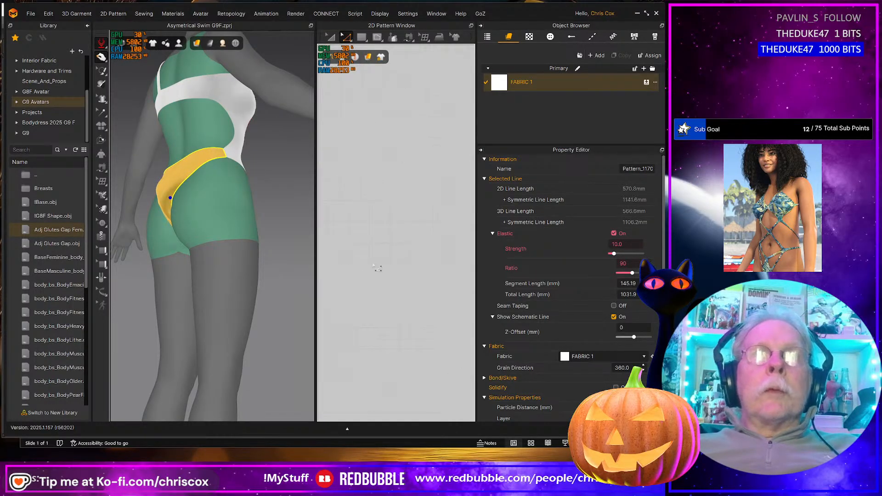
middle_drag(431, 264, 408, 344)
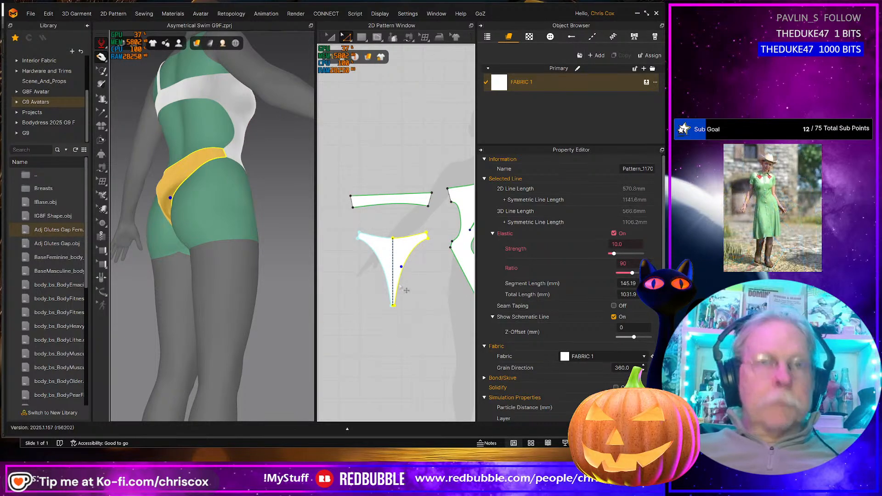
click(399, 287)
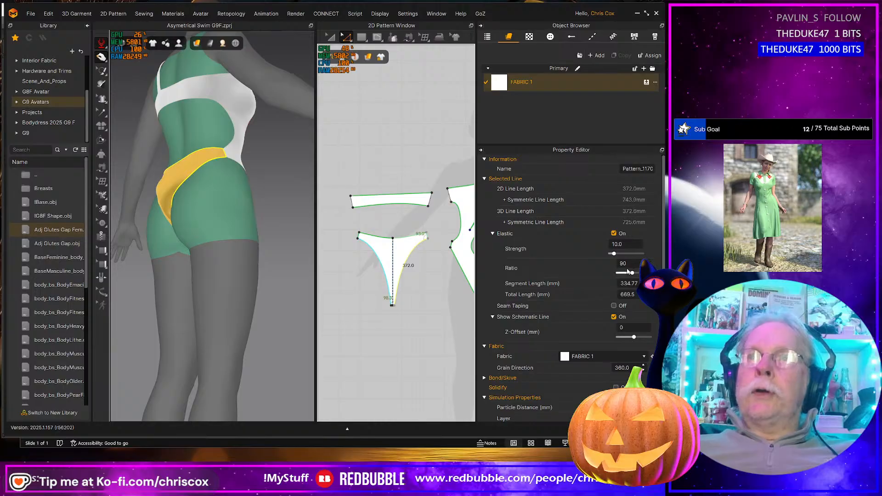
click(632, 265)
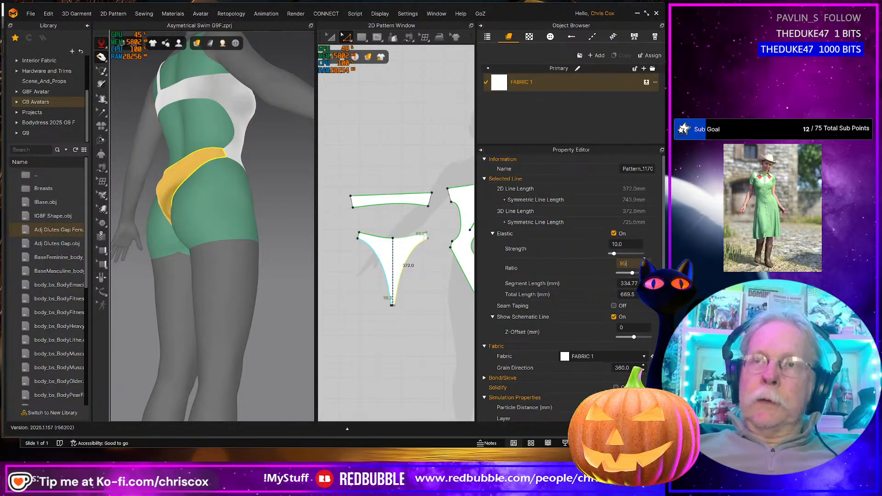
text(95)
key(Return)
- Simulate the swimsuit from the back and pull the back panel flat above the crotch
key(8)
key(q)
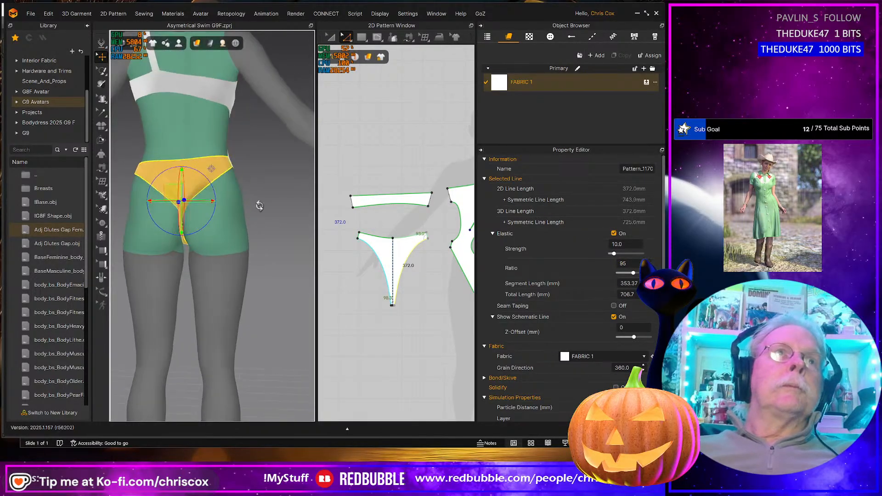
click(184, 223)
drag(186, 225, 191, 204)
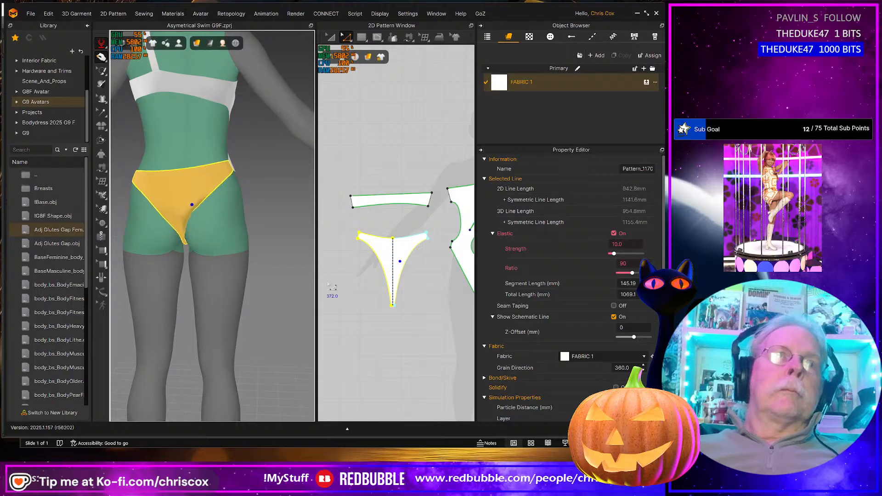
- Try to cut and sew the back panel along its centre symmetry line
scroll(366, 298, down, 3)
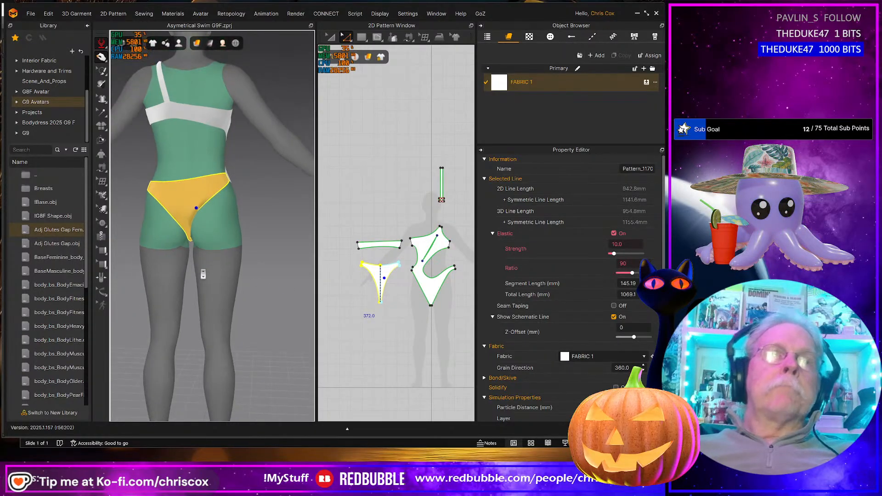
scroll(205, 266, up, 3)
scroll(422, 323, up, 4)
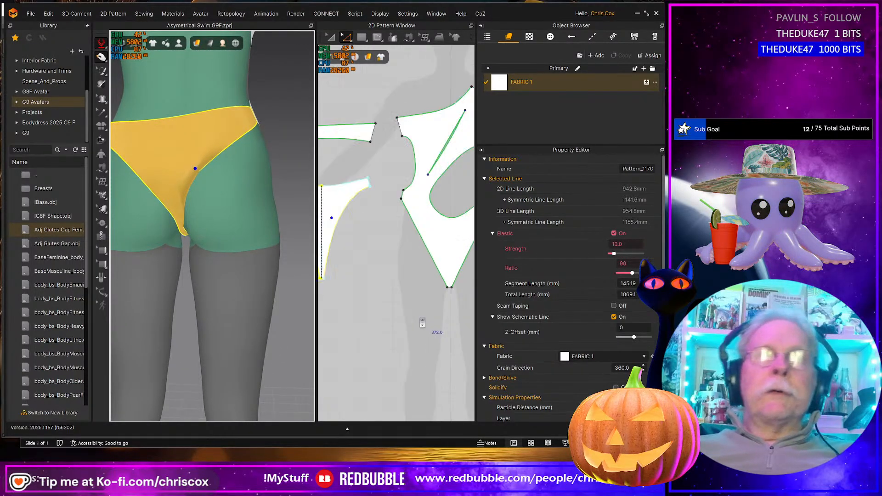
scroll(388, 306, up, 6)
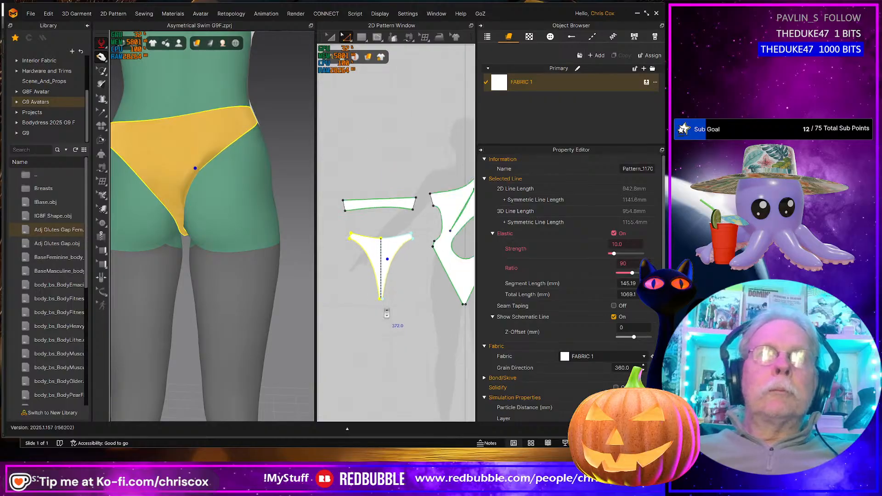
key(Escape)
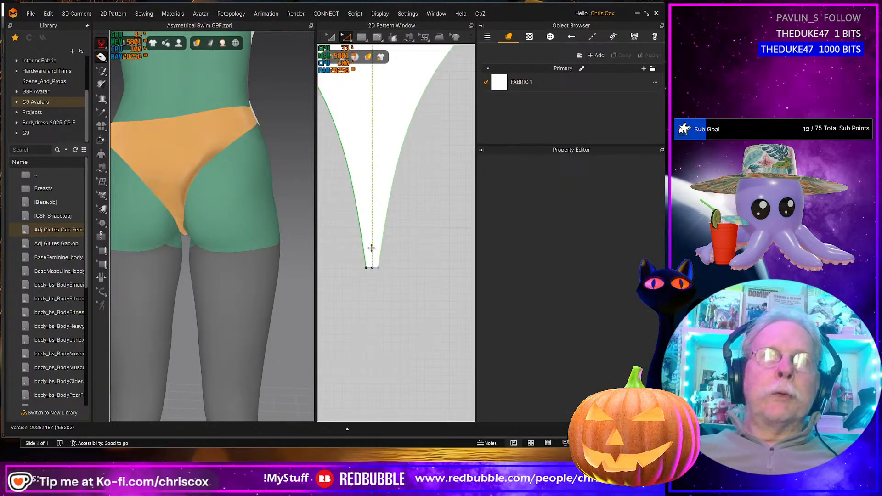
right_click(371, 248)
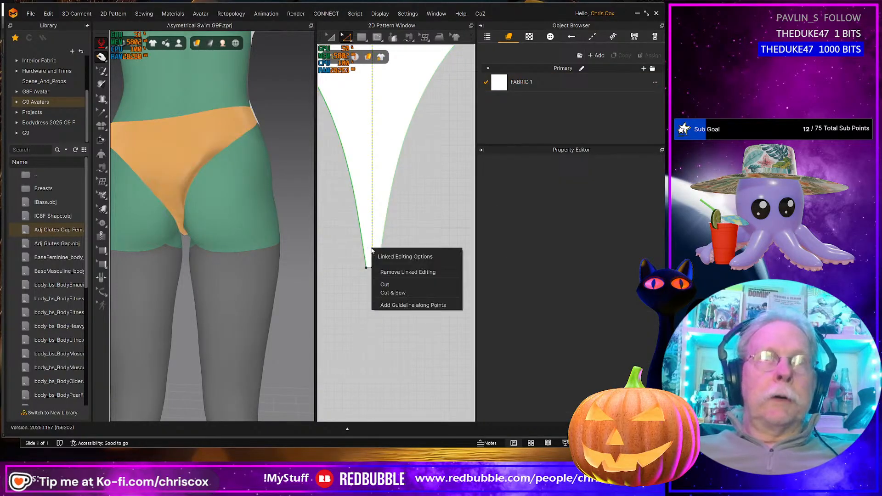
click(392, 293)
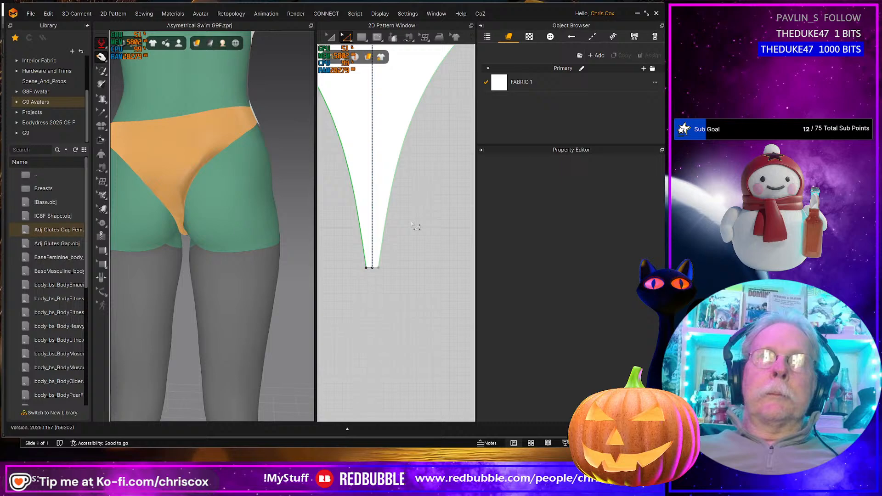
right_click(378, 225)
click(430, 282)
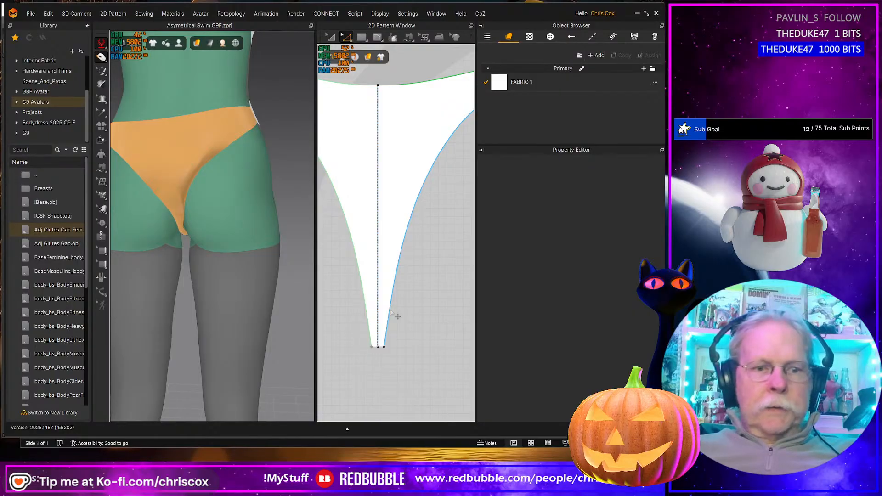
key(g)
click(384, 347)
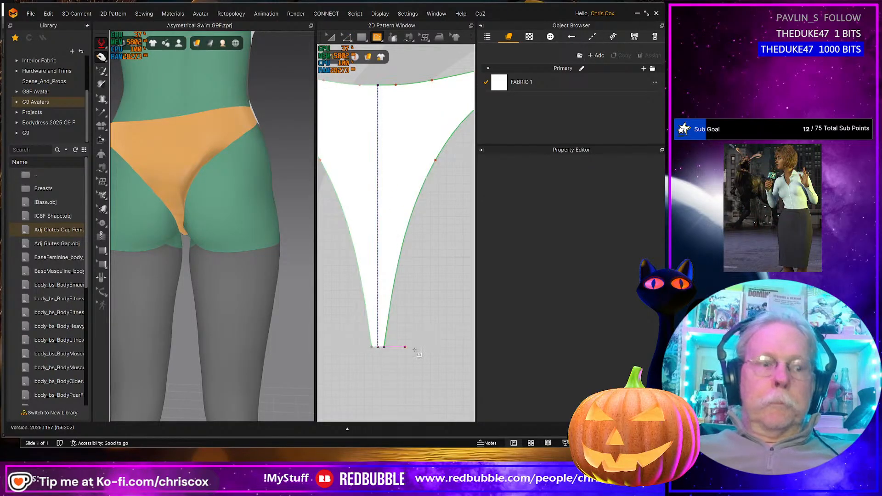
- Remove the linked editing from the back panel so its two halves are no longer symmetric
key(a)
click(393, 234)
right_click(394, 234)
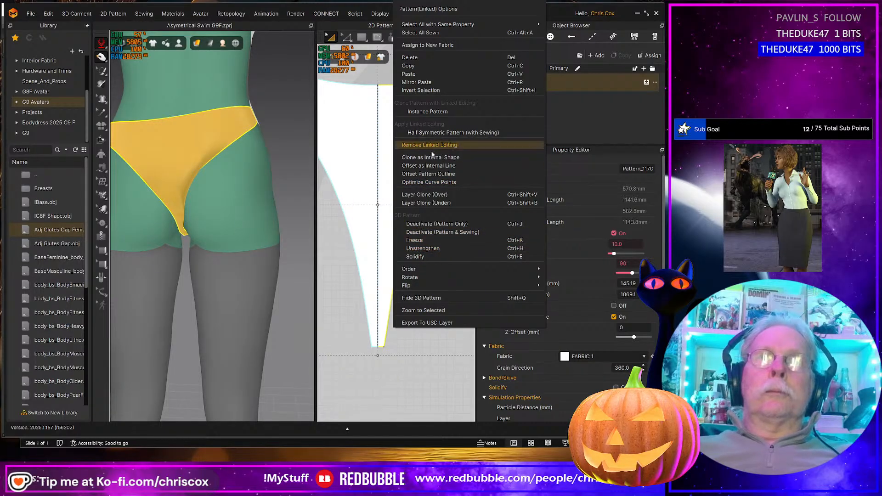
click(419, 145)
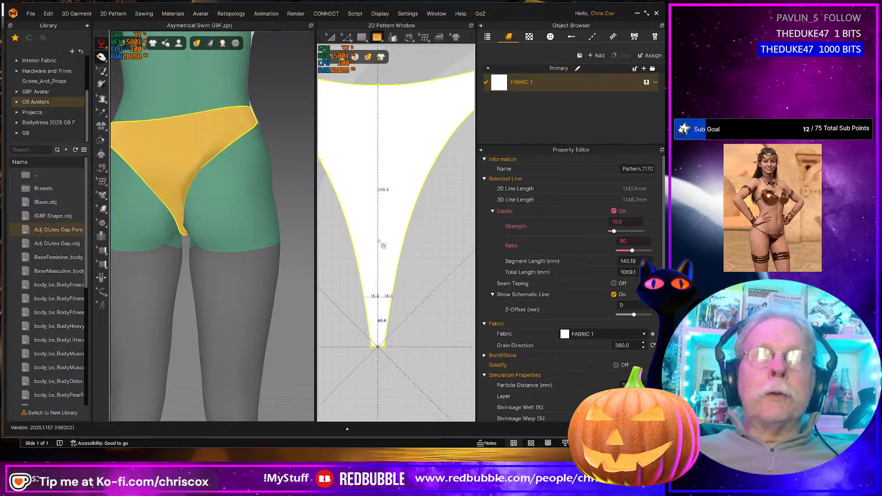
- Draw an internal line about 194 mm long up the back panel's centre from the crotch edge and set its fold angle to 200
double_click(380, 187)
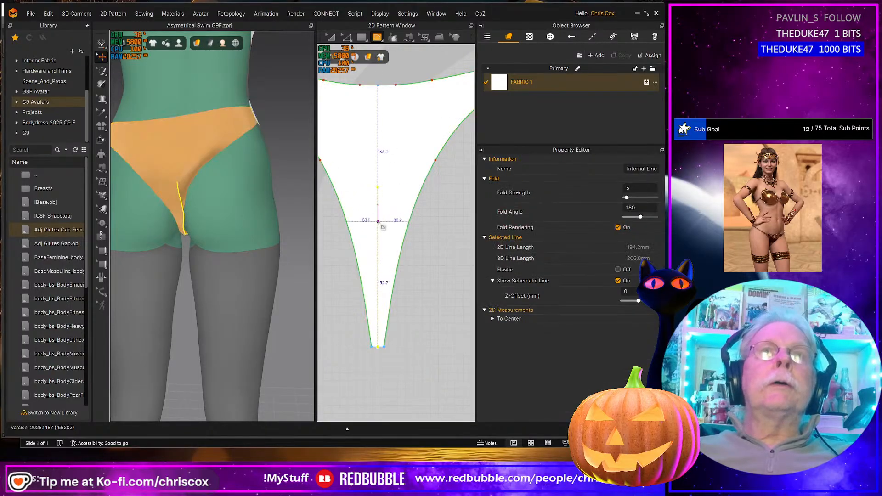
key(z)
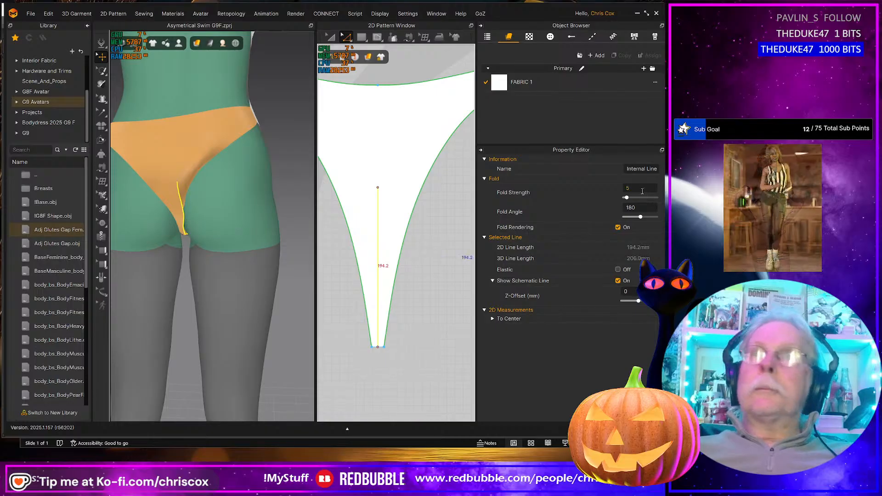
click(643, 207)
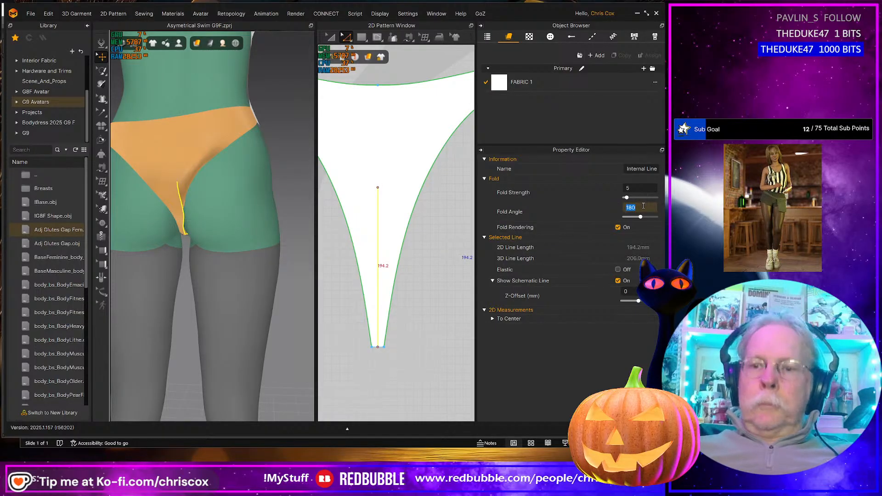
key(Return)
- Simulate the folded back panel, pull it into place at the crotch, and reselect its centre fold line
key(space)
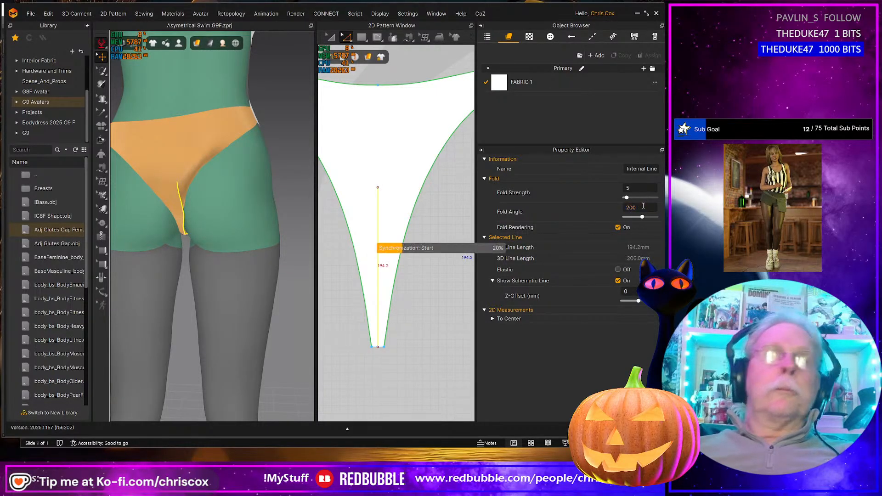
right_drag(195, 201, 156, 196)
click(150, 202)
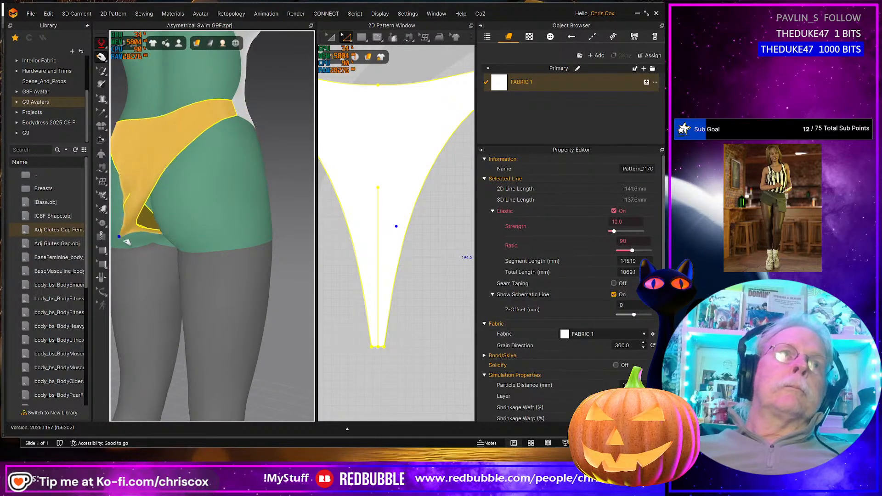
right_drag(145, 244, 271, 250)
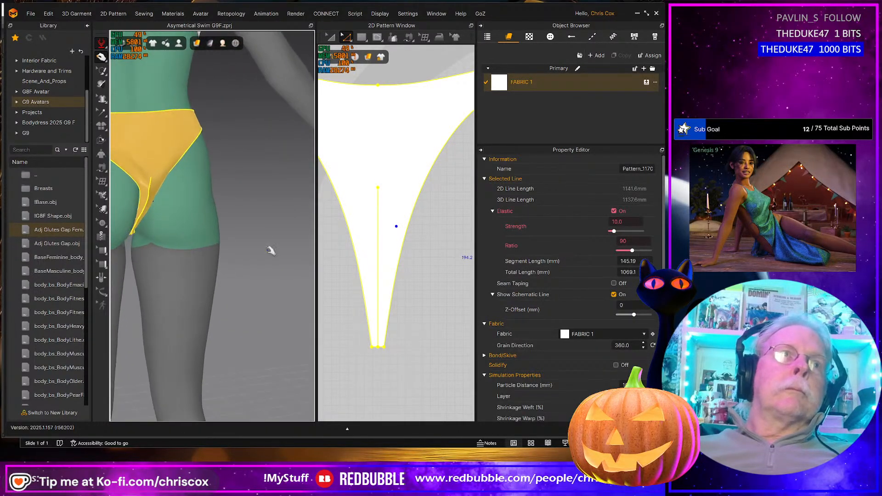
click(384, 267)
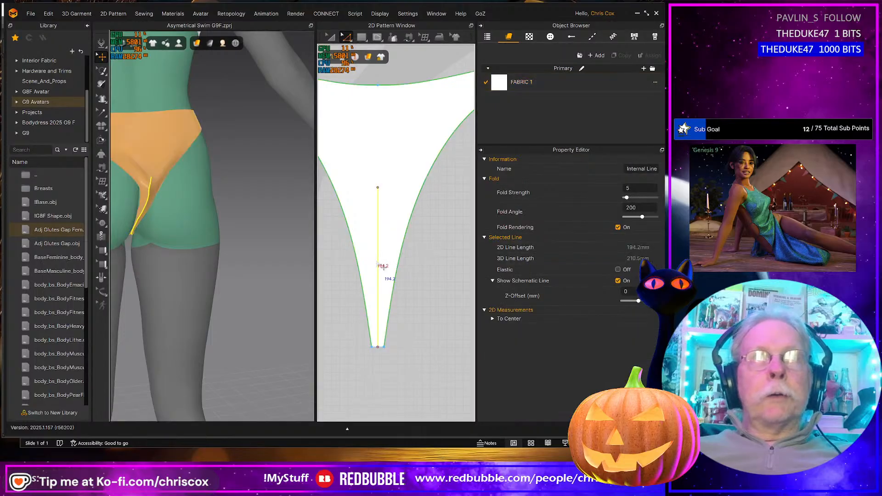
- Set the centre line's fold angle to 140 and simulate to check the back panel between the glutes
click(649, 205)
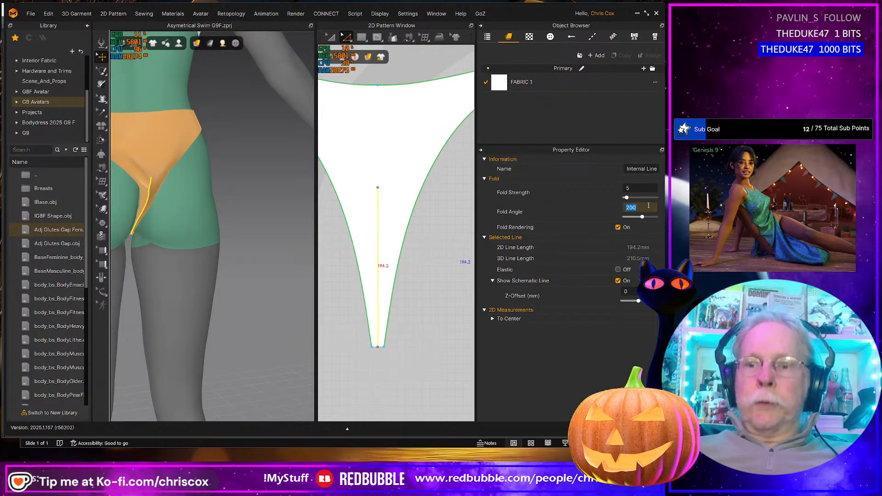
key(Return)
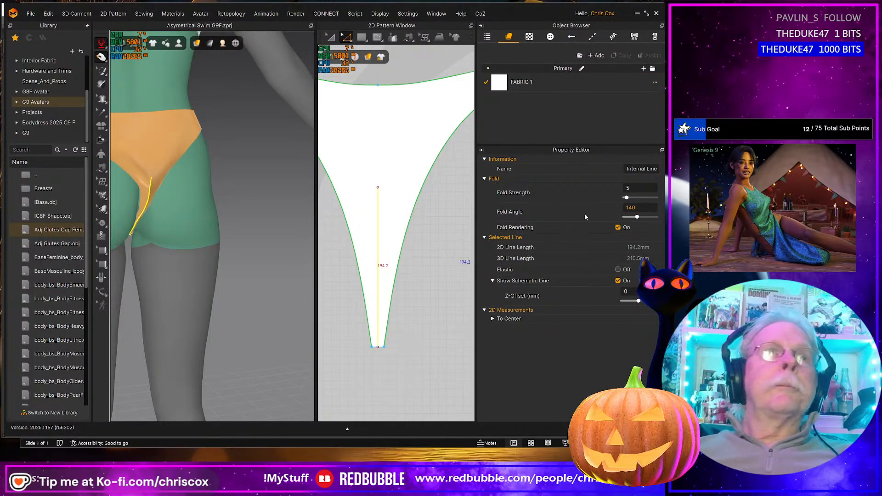
right_drag(216, 174, 303, 202)
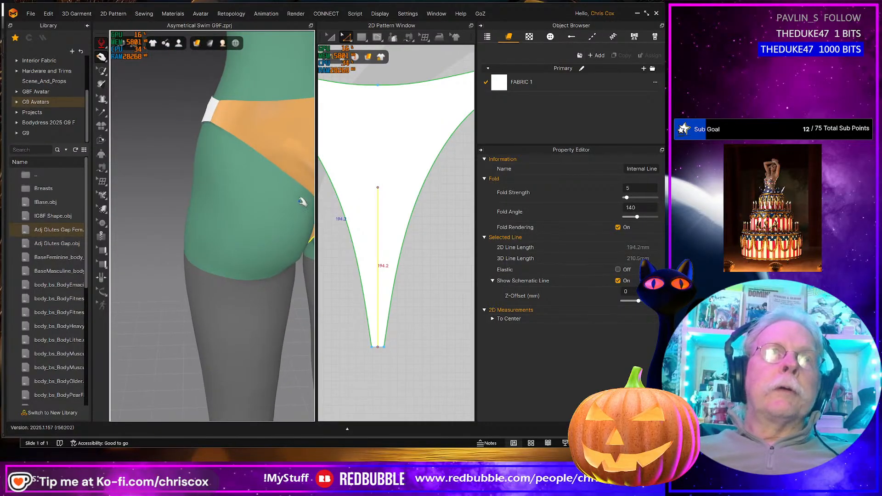
middle_drag(303, 202, 158, 170)
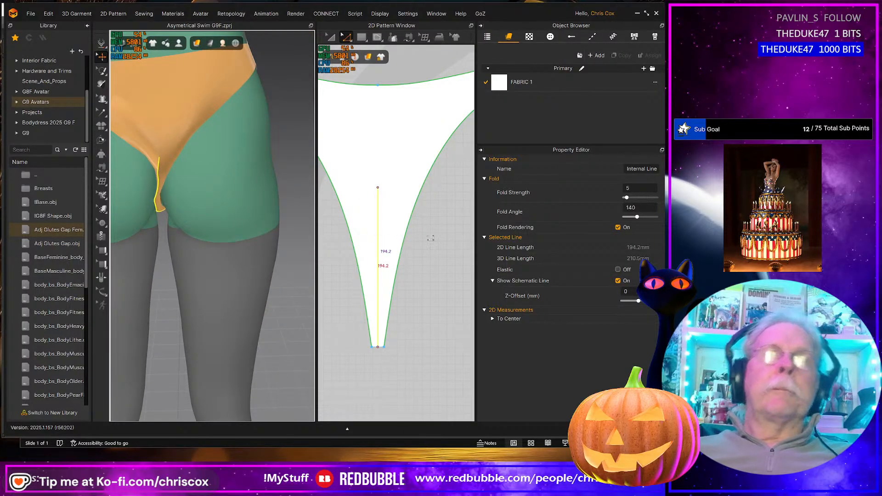
- Try a fold angle of 360 with a fold strength of 100 on the centre line, simulating the back panel
click(654, 207)
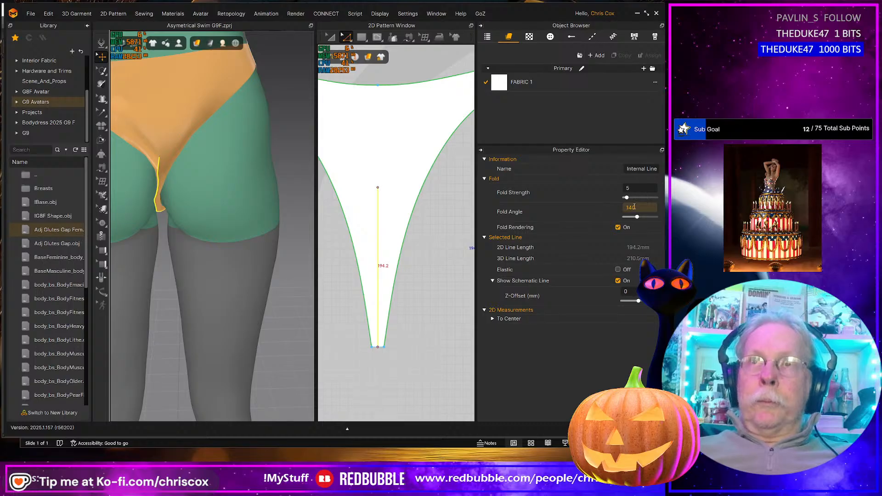
text(360)
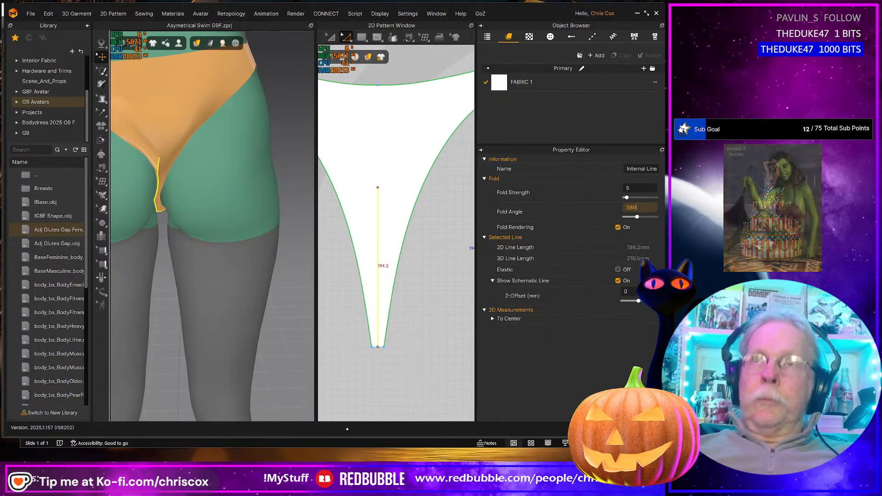
click(638, 188)
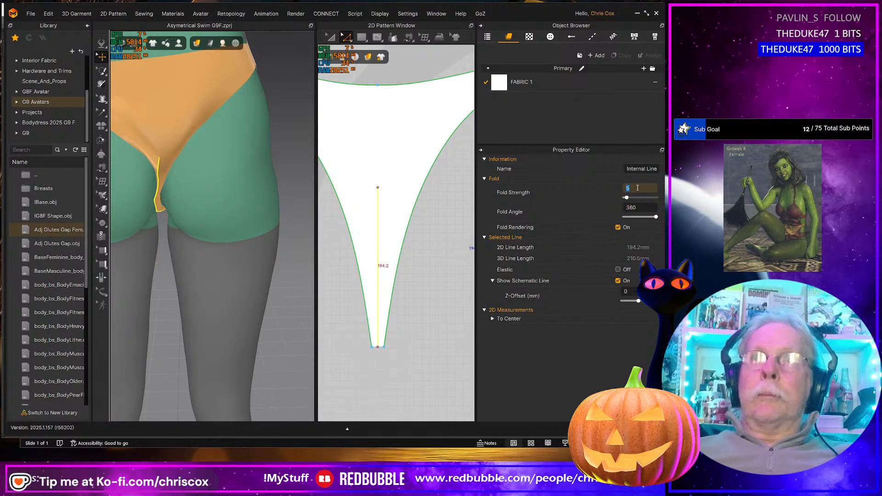
key(Return)
key(space)
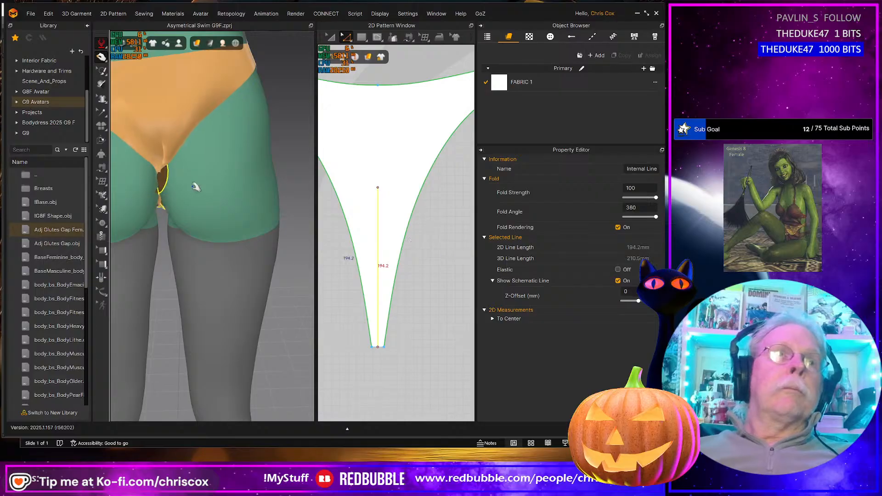
key(space)
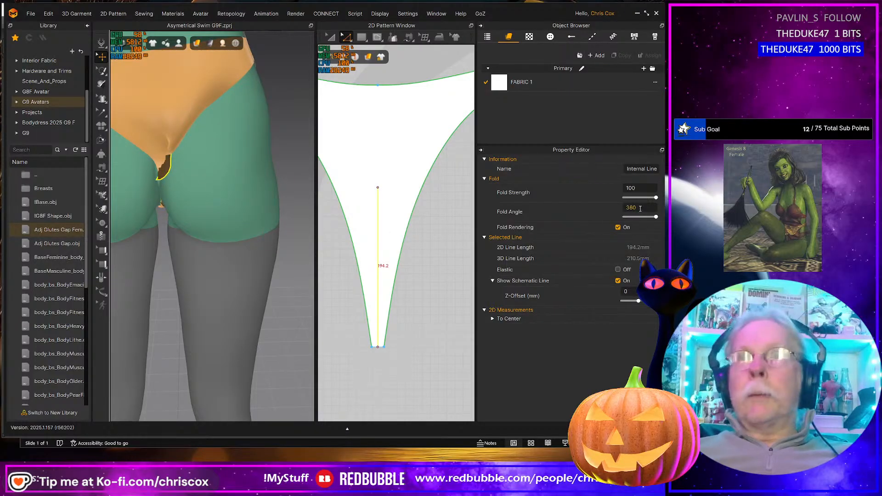
- Set the back panel centre line's fold angle to 200 and its fold strength to 50
click(642, 188)
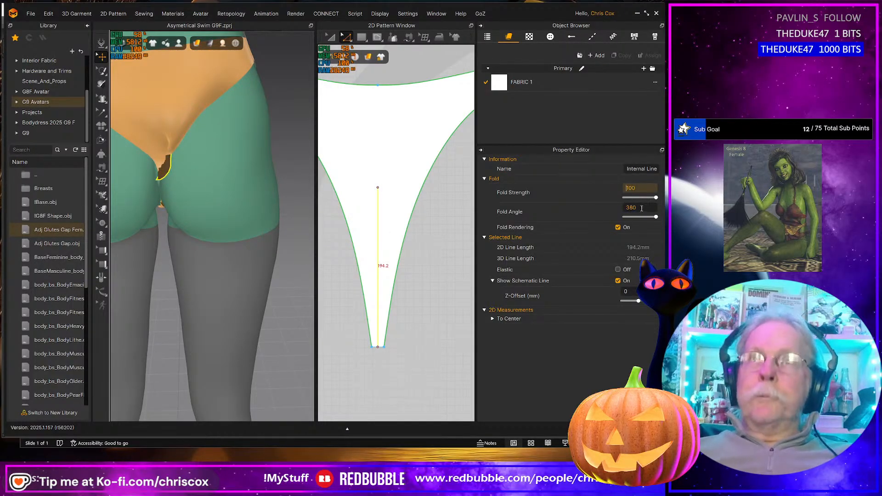
click(642, 208)
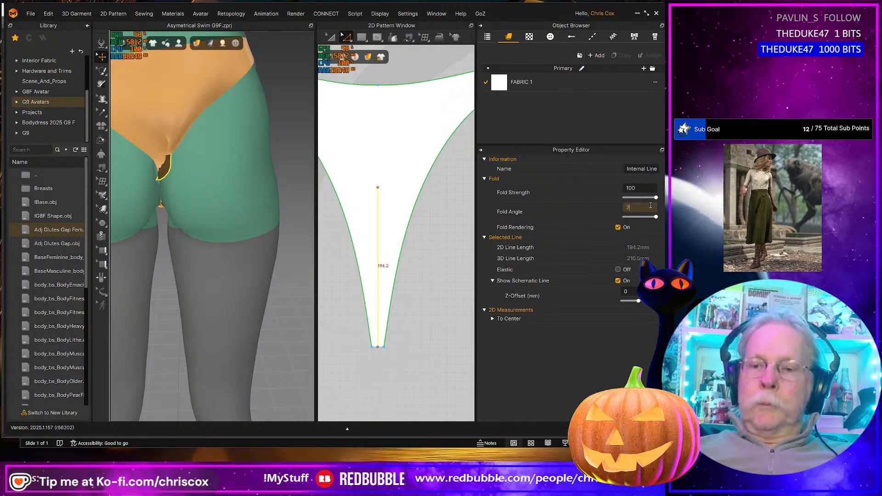
click(647, 188)
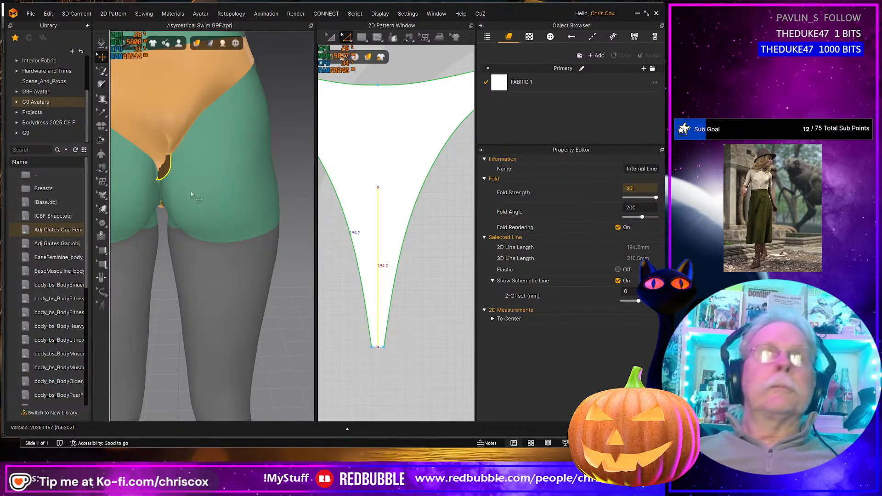
middle_drag(167, 159, 213, 173)
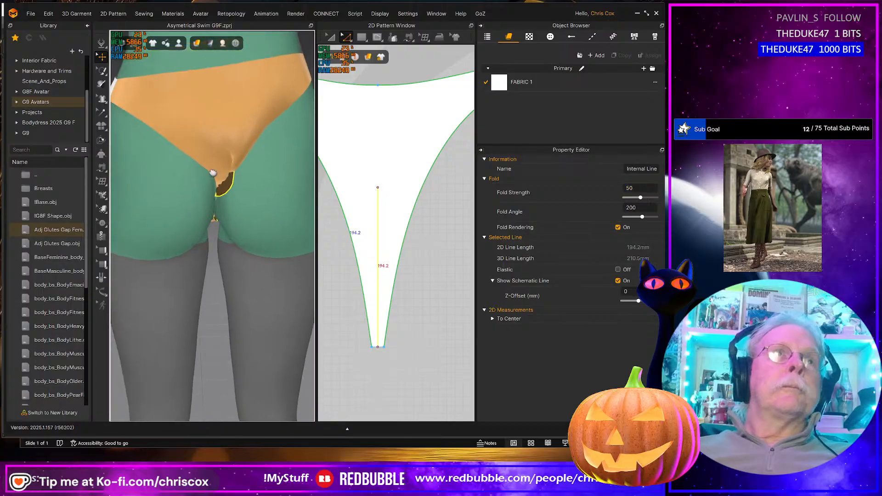
- Simulate the garment and pull the back panel down between the glutes toward the crotch
key(space)
drag(218, 171, 216, 290)
right_drag(264, 251, 200, 283)
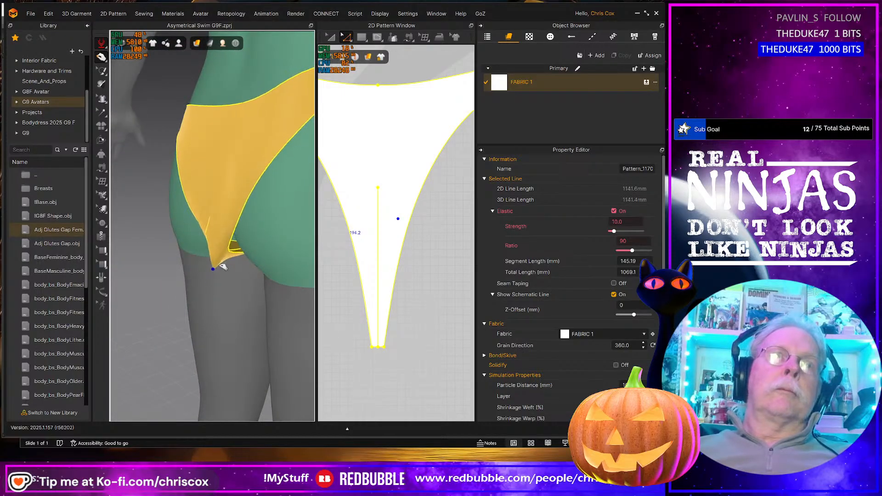
right_drag(248, 274, 272, 225)
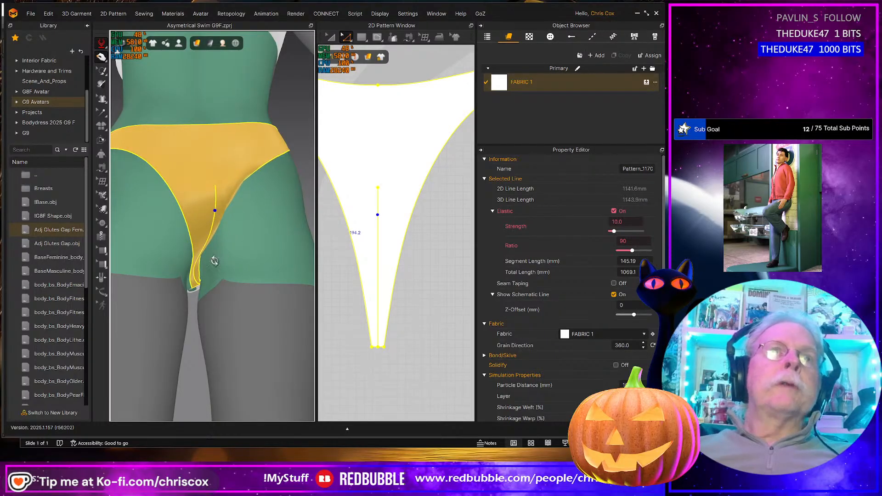
right_drag(214, 261, 196, 277)
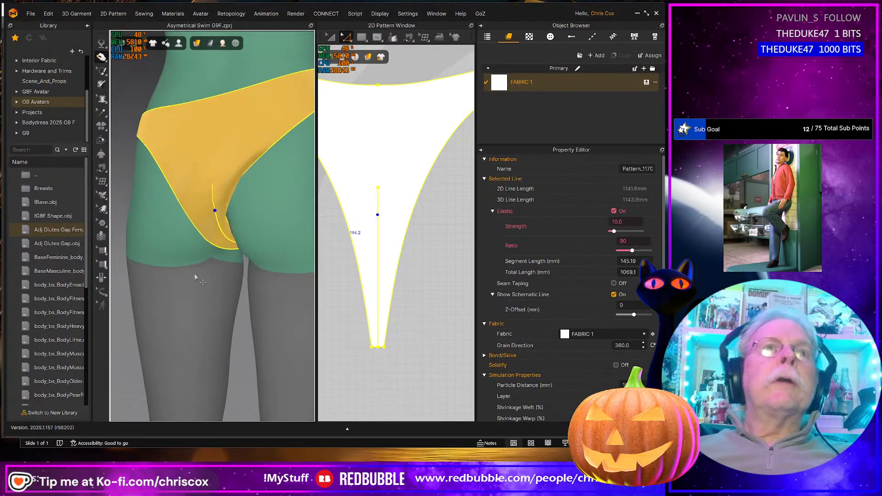
- Fold the back panel along its centre line to an angle of 260 with the Fold Arrangement tool
click(104, 143)
right_drag(239, 231, 235, 212)
click(216, 216)
drag(242, 212, 240, 222)
drag(181, 220, 233, 228)
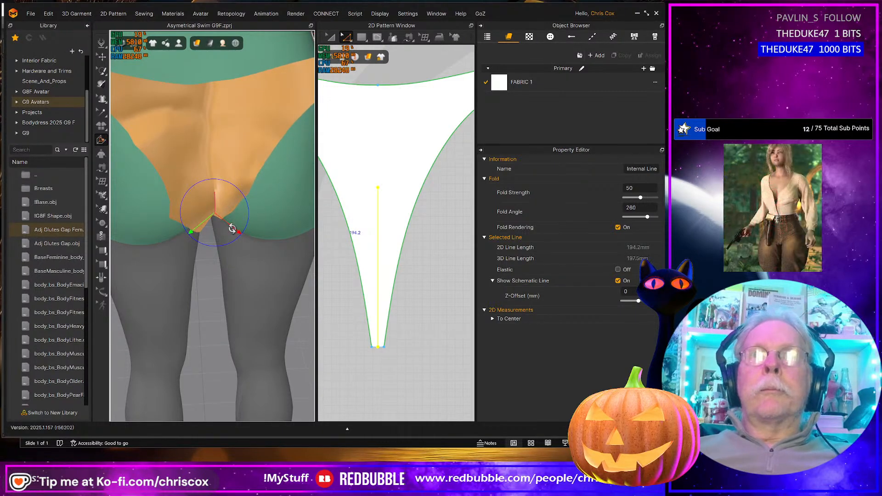
- Simulate the folded back panel and tug its lower part into place at the crotch
key(space)
right_drag(232, 226, 213, 192)
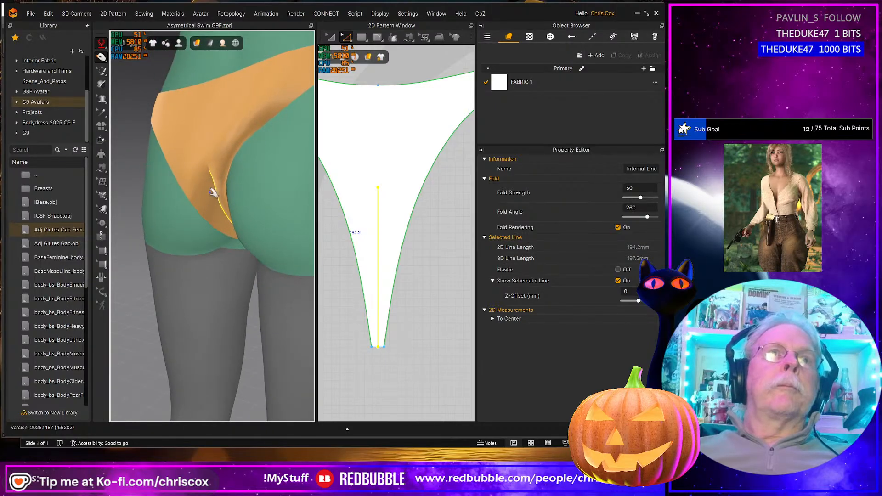
click(229, 173)
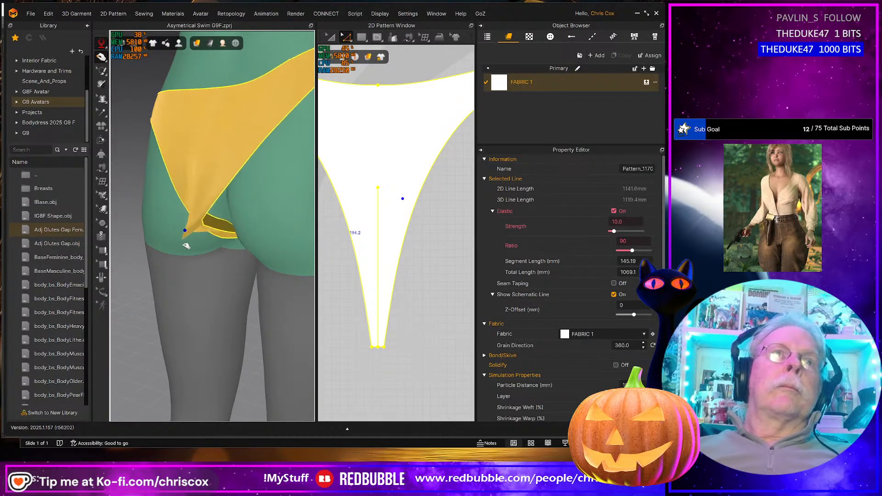
right_drag(223, 239, 275, 179)
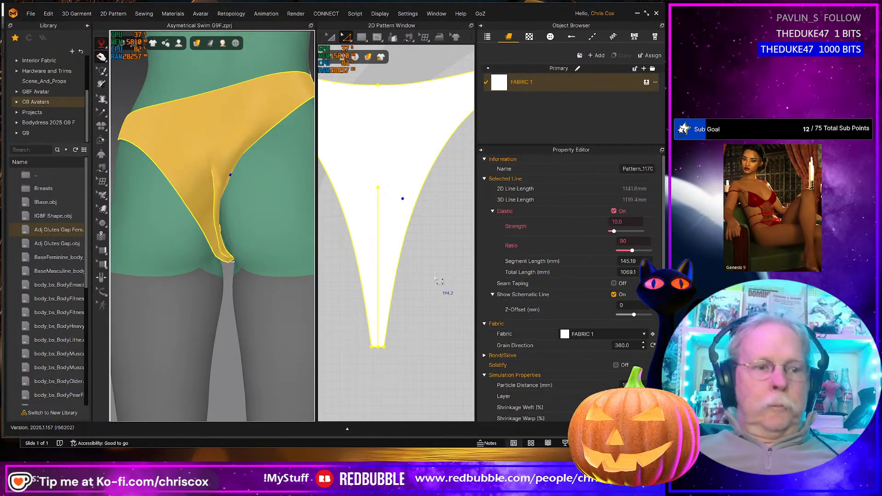
- Turn off the elastic on the back panel's right leg edge
click(405, 243)
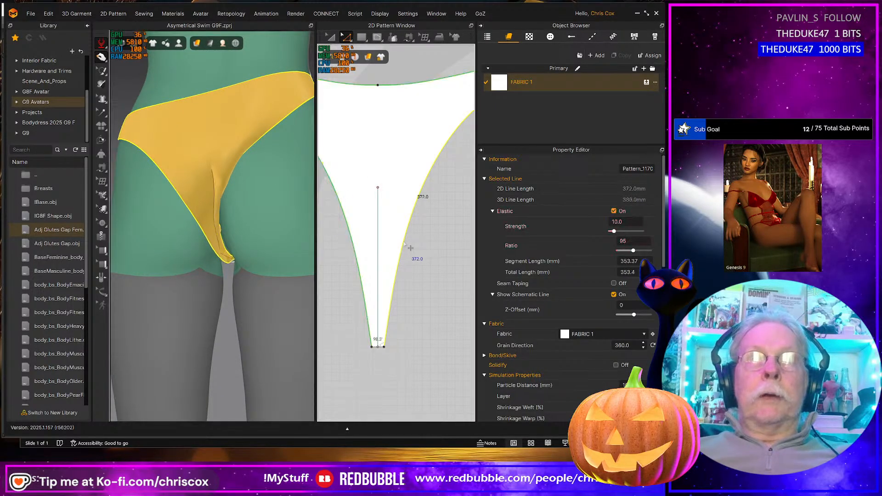
right_click(404, 244)
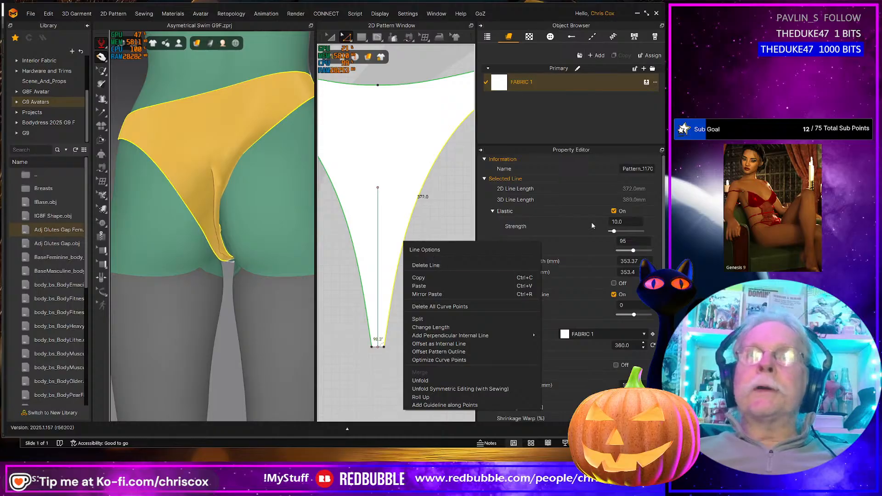
click(614, 211)
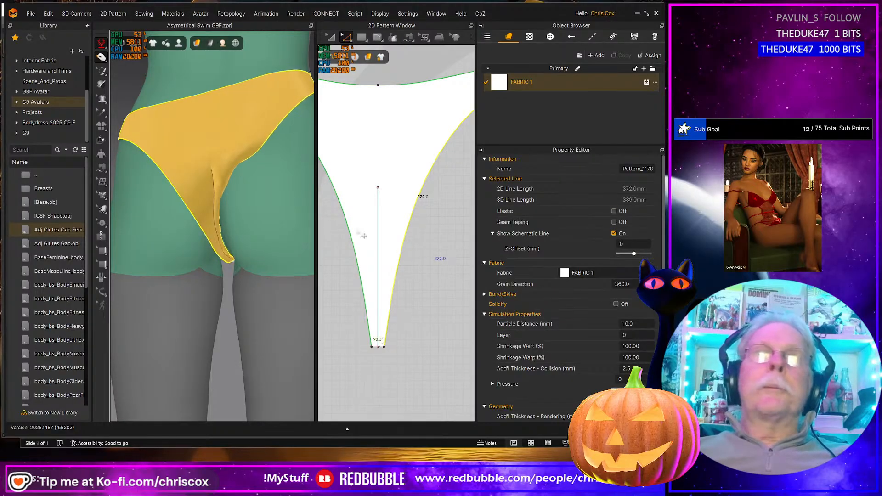
- Pull the simulating back panel down at the crotch and outward at its left waist corner
drag(223, 185, 204, 227)
right_drag(204, 227, 203, 264)
drag(204, 281, 199, 292)
right_drag(200, 292, 176, 326)
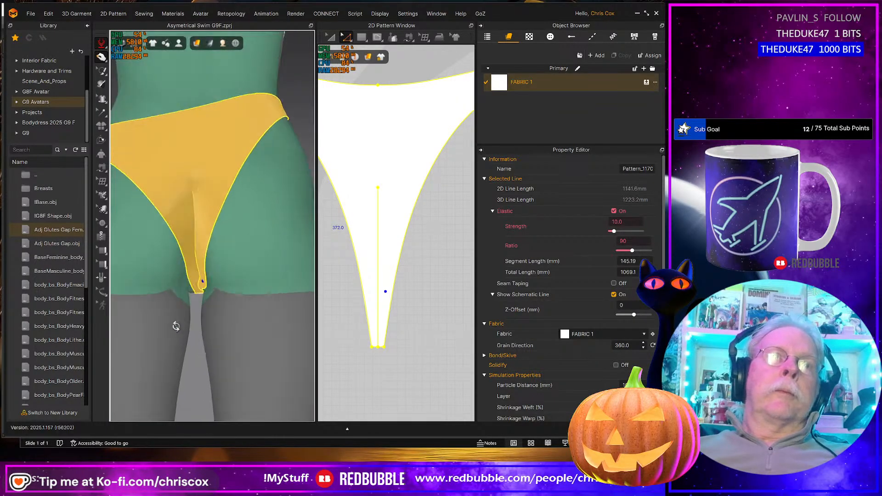
right_drag(197, 173, 175, 197)
drag(172, 189, 136, 159)
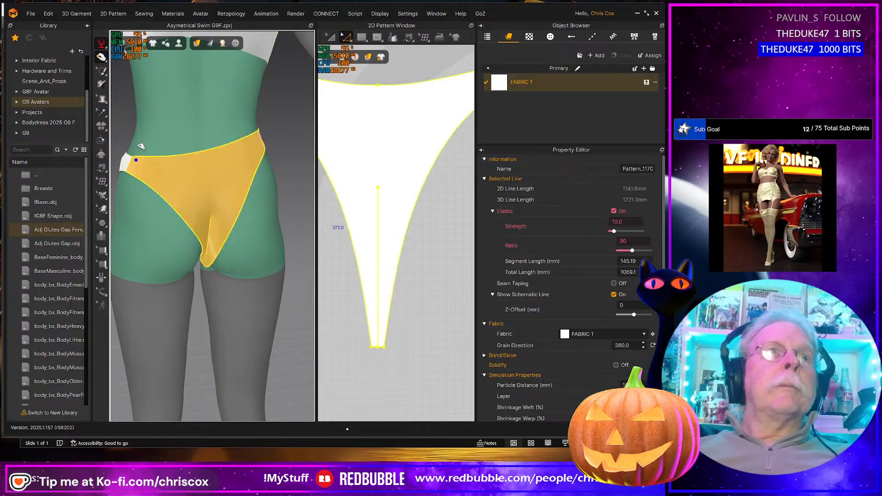
- Tug the back panel's crotch strip and the front panel's lower tip into place, checking them from behind and below
right_drag(226, 209, 201, 248)
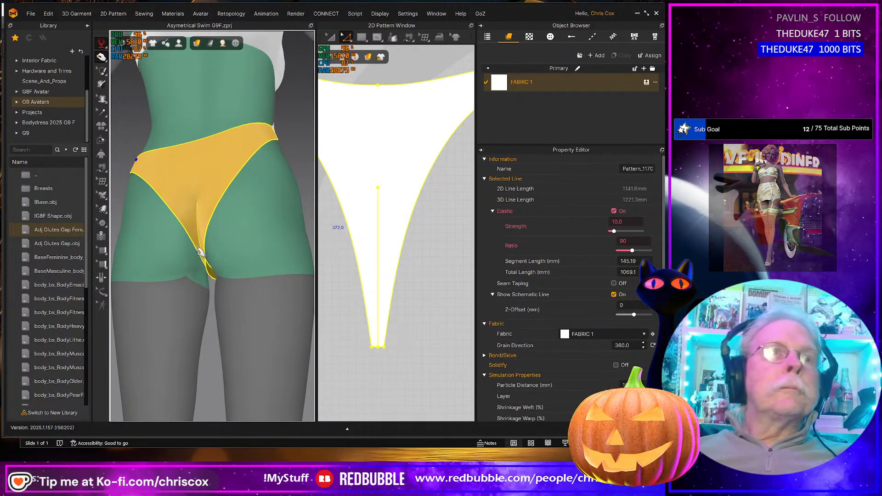
click(200, 260)
click(198, 250)
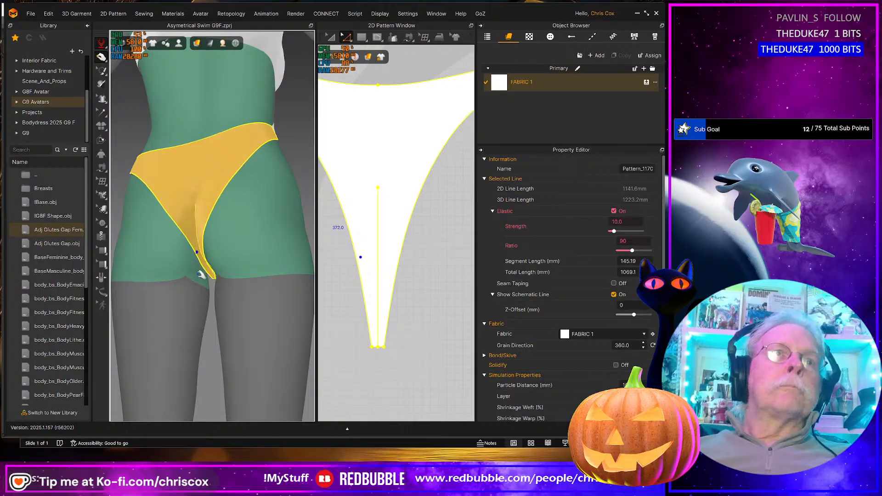
right_drag(214, 282, 196, 260)
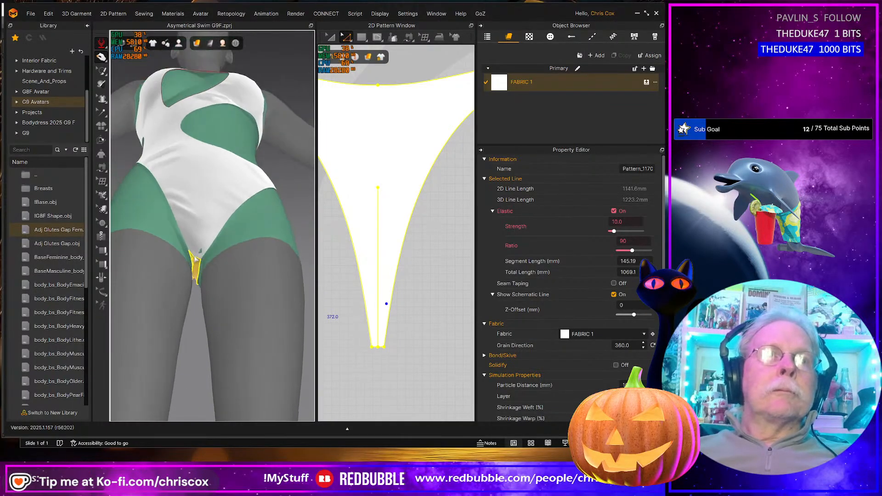
click(197, 248)
right_drag(199, 267, 200, 234)
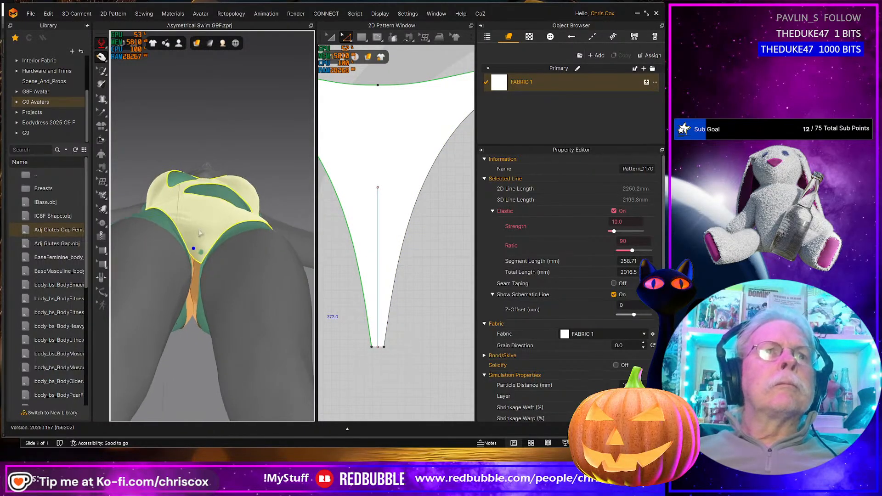
click(198, 281)
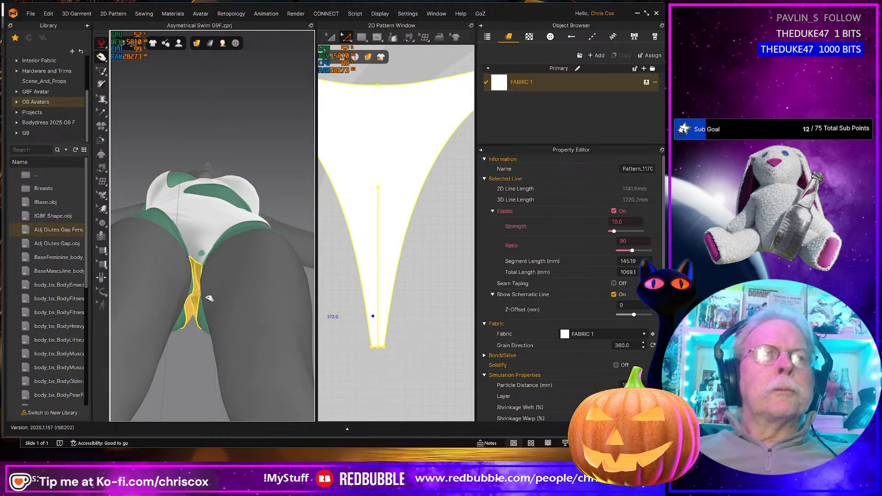
right_drag(205, 296, 203, 320)
scroll(216, 288, up, 3)
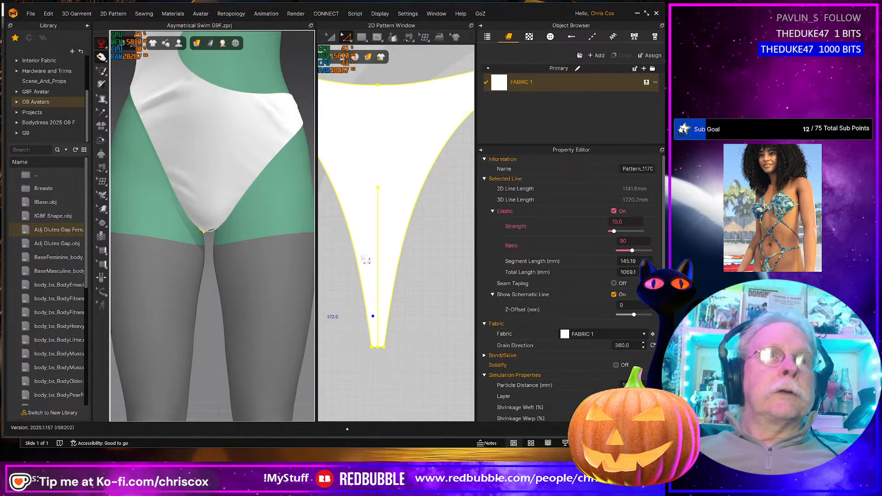
- Set the elastic ratio of the front panel's left leg edge to 95 and tug that edge into place on the avatar
scroll(388, 274, down, 5)
scroll(340, 271, up, 3)
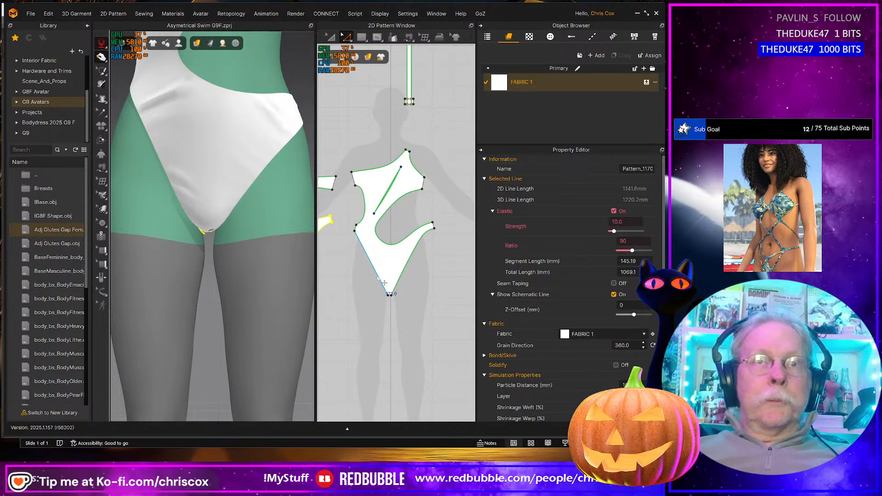
click(383, 283)
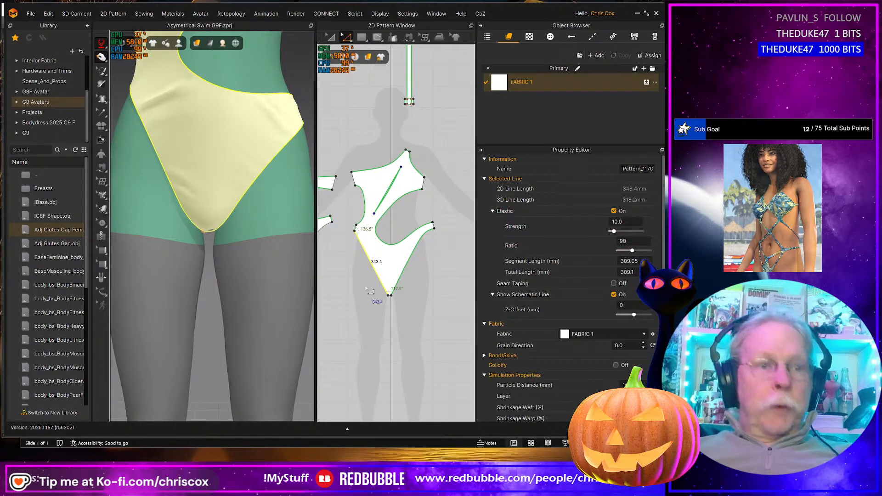
click(636, 243)
key(Return)
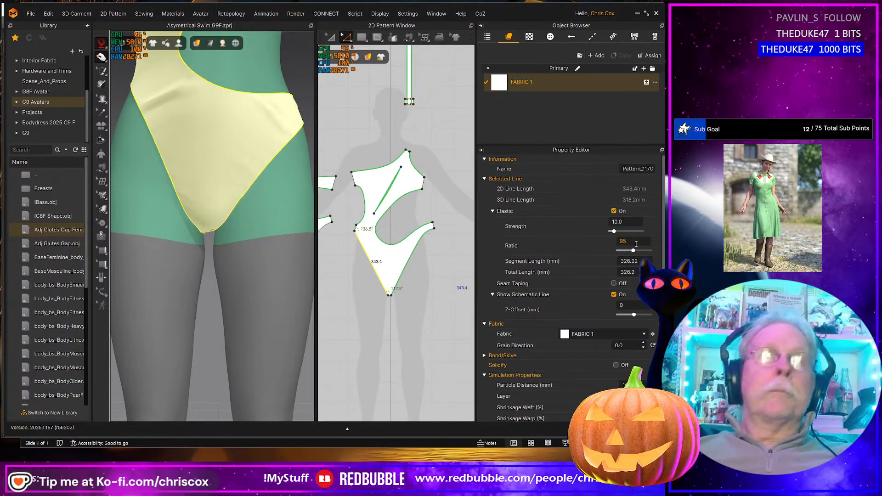
double_click(169, 183)
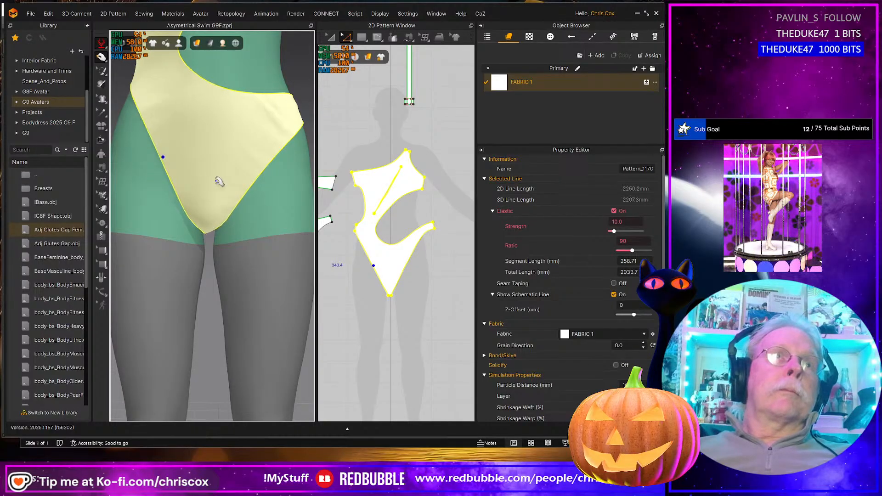
- Tug the narrow end of the back panel's crotch strip into place on the simulating garment, viewing it from below
right_drag(213, 237, 214, 219)
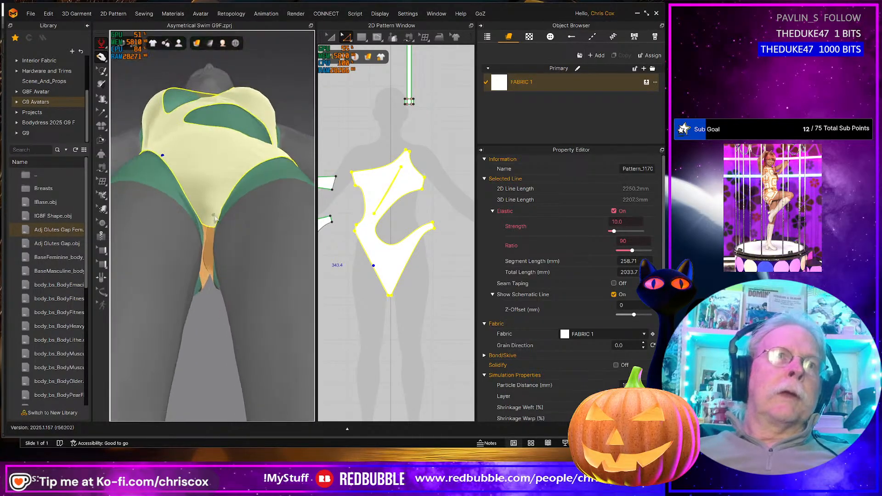
right_drag(207, 272, 236, 230)
click(213, 263)
drag(220, 252, 221, 245)
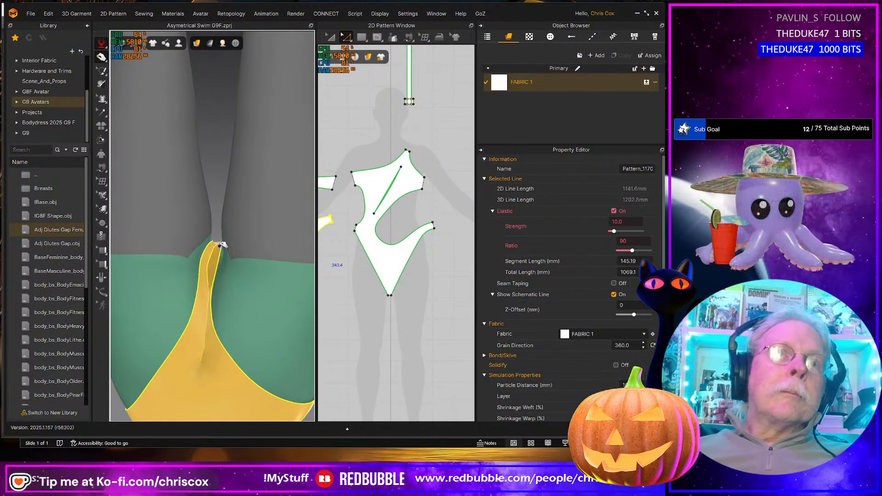
mouse_move(224, 249)
right_down()
mouse_move(266, 252)
mouse_move(168, 248)
mouse_move(210, 249)
right_up()
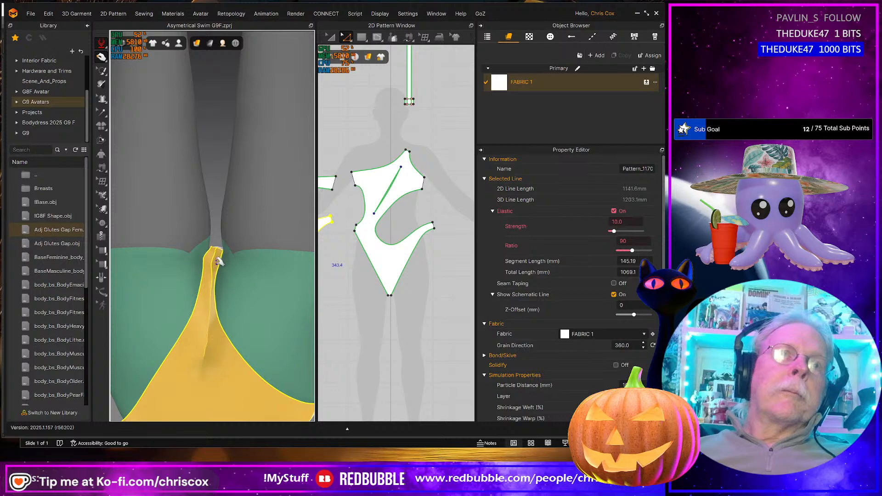
drag(219, 262, 225, 240)
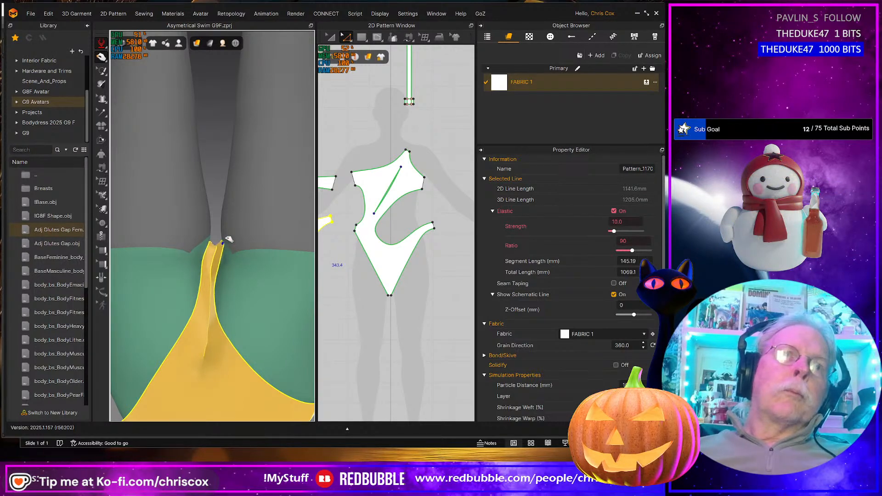
mouse_move(222, 254)
right_down()
mouse_move(230, 269)
mouse_move(285, 266)
mouse_move(197, 252)
mouse_move(203, 260)
mouse_move(233, 240)
mouse_move(246, 338)
mouse_move(217, 380)
mouse_move(206, 263)
right_up()
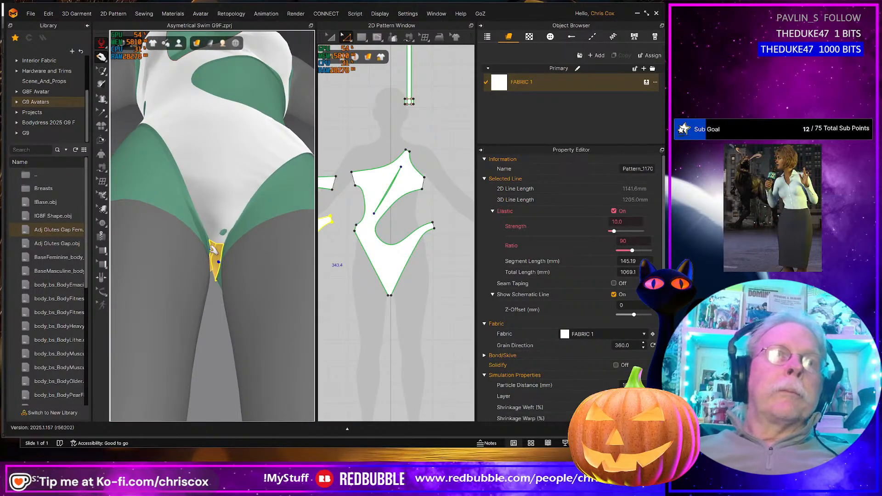
- Set the elastic ratio of the front panel's right leg edge to 95
click(214, 252)
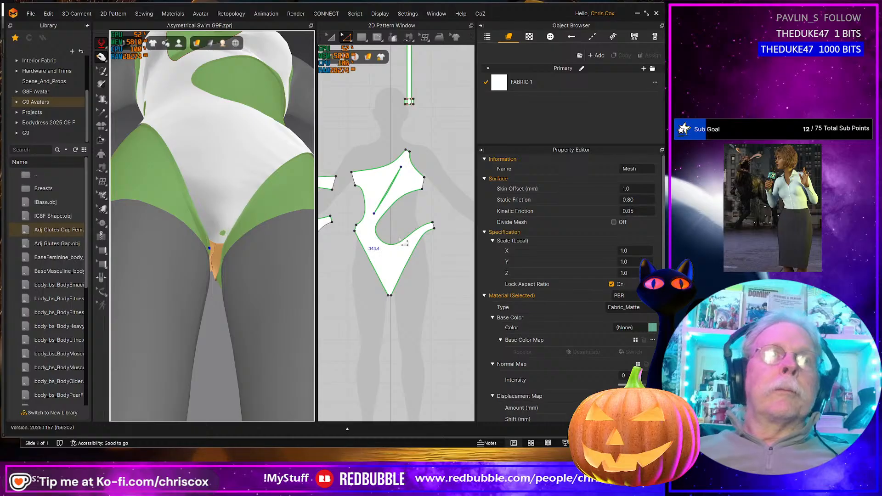
click(403, 272)
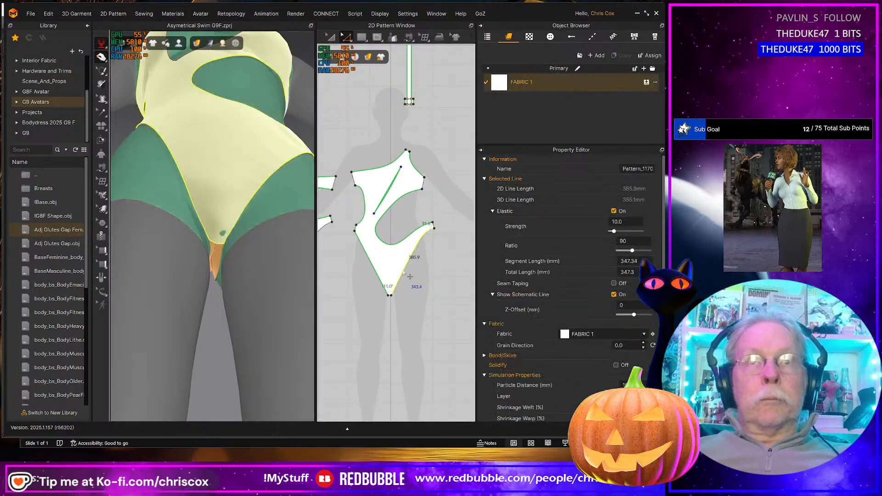
click(641, 240)
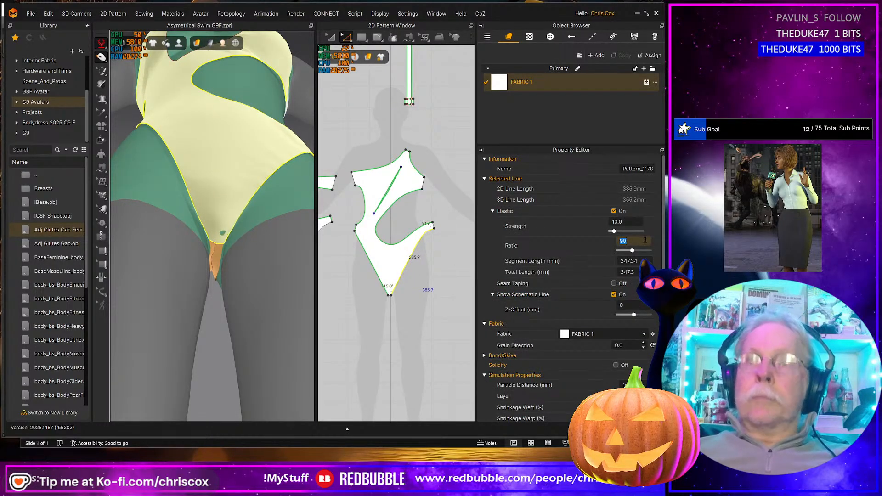
text(95)
key(Return)
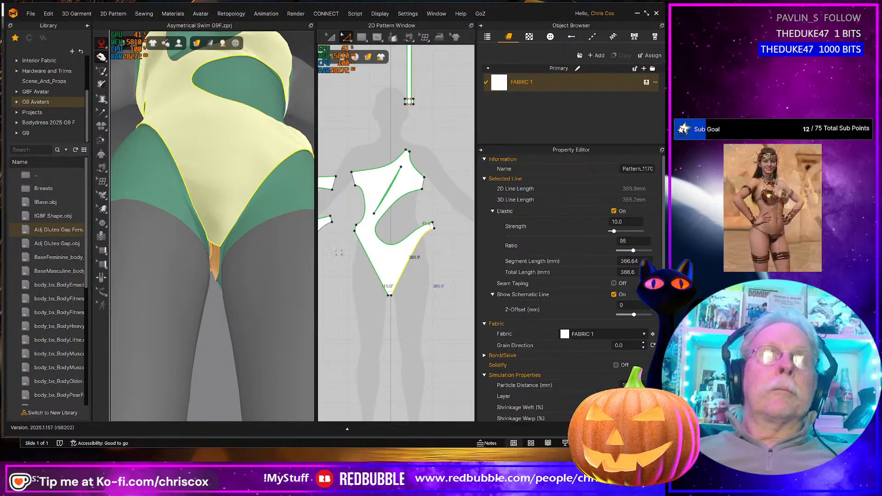
- Tug the simulating front panel into place around the waist and side hip corner, checking the fit from the front and side
right_drag(225, 237, 223, 271)
scroll(228, 266, down, 3)
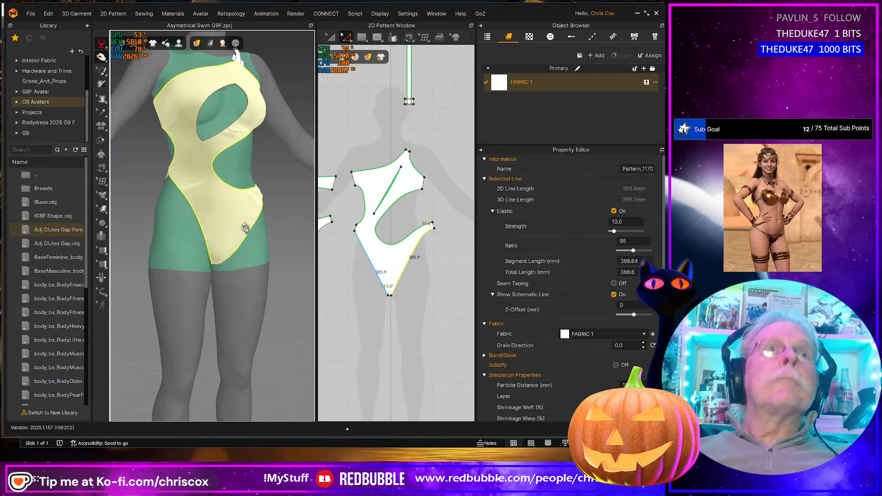
right_drag(243, 229, 202, 184)
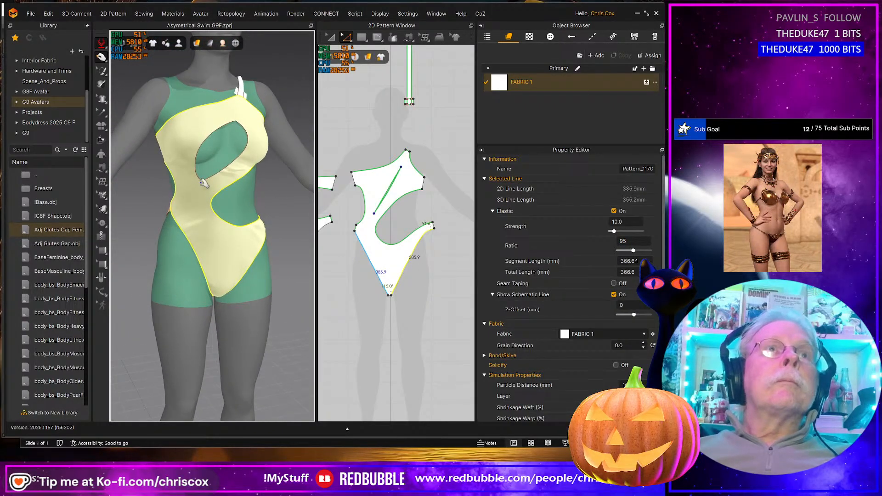
click(198, 150)
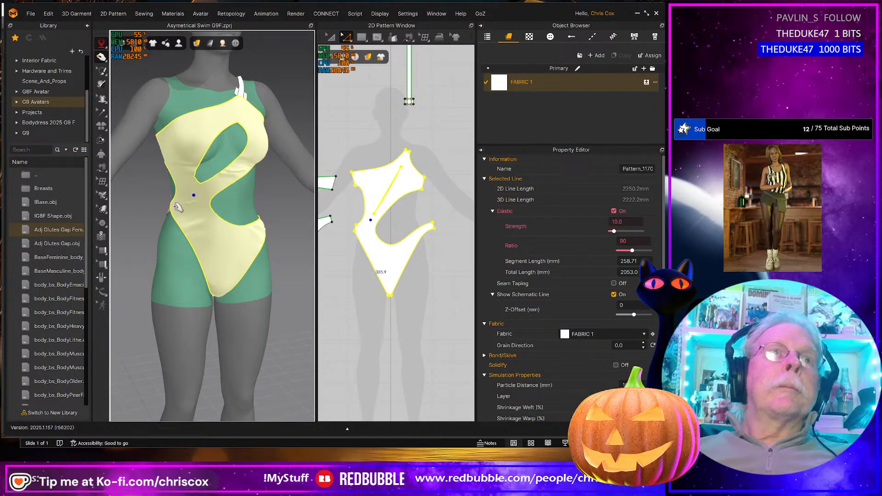
right_drag(178, 208, 193, 211)
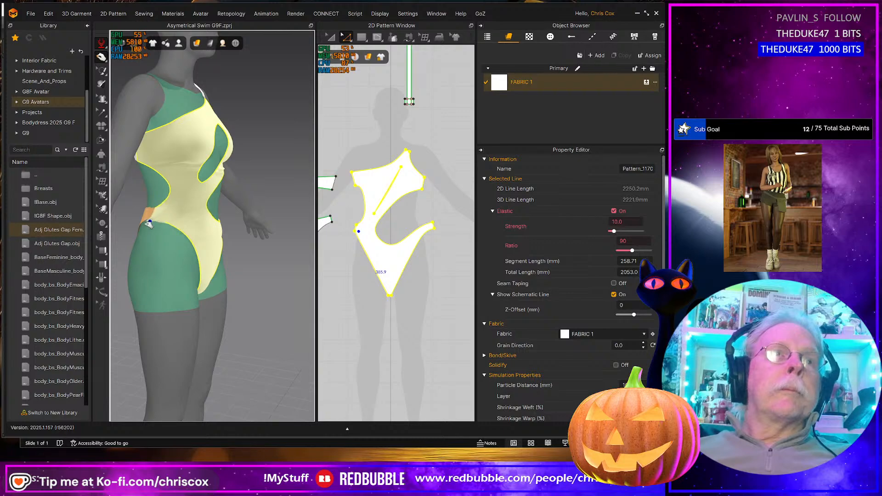
mouse_move(146, 222)
mouse_down()
mouse_move(138, 225)
mouse_move(161, 219)
mouse_up()
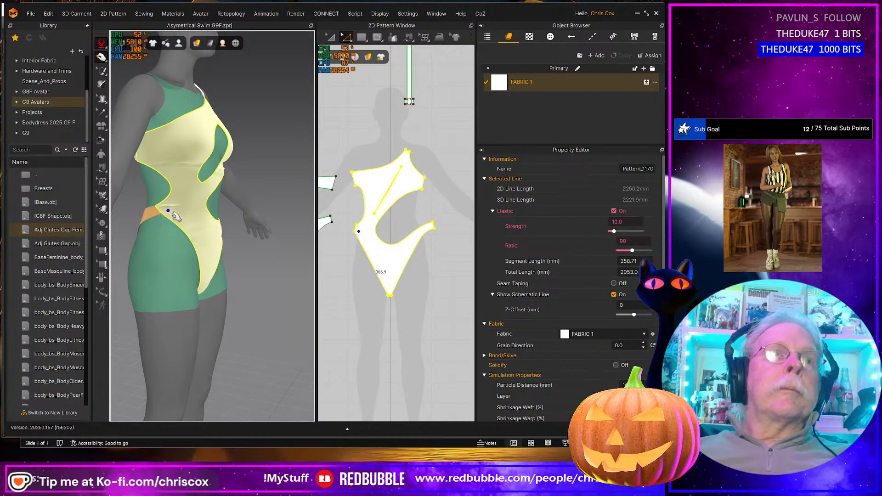
right_drag(176, 217, 167, 181)
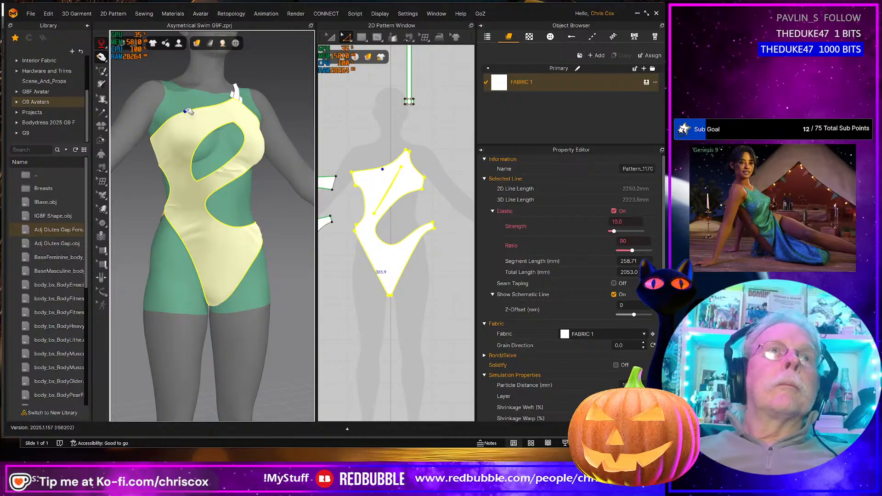
right_drag(271, 299, 265, 359)
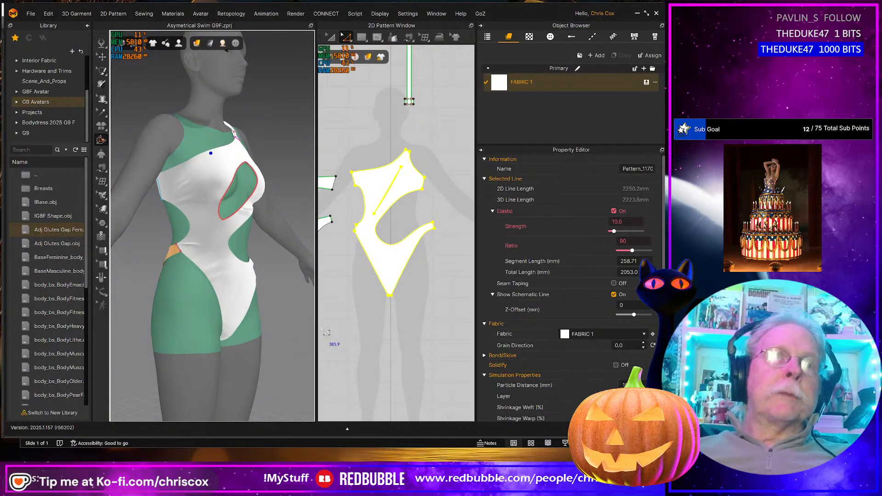
- Set the elastic ratio of the curved left waist edge on the front panel to 95
right_drag(327, 332, 298, 353)
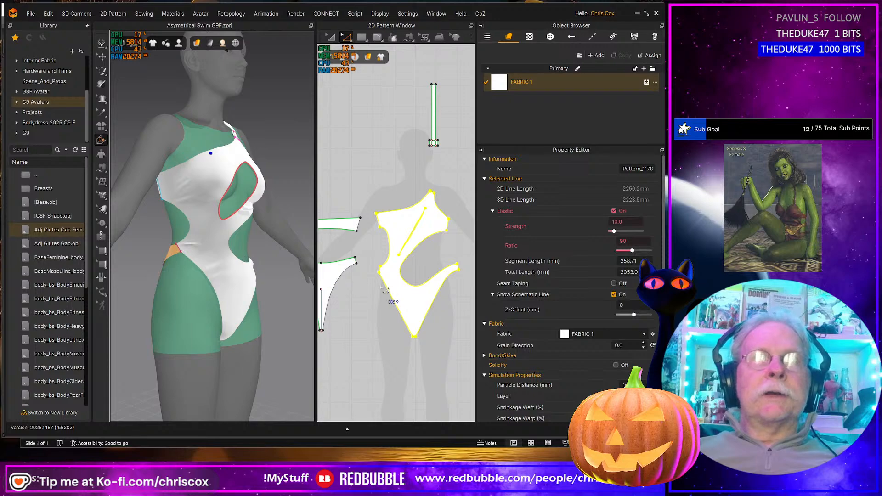
scroll(385, 291, up, 3)
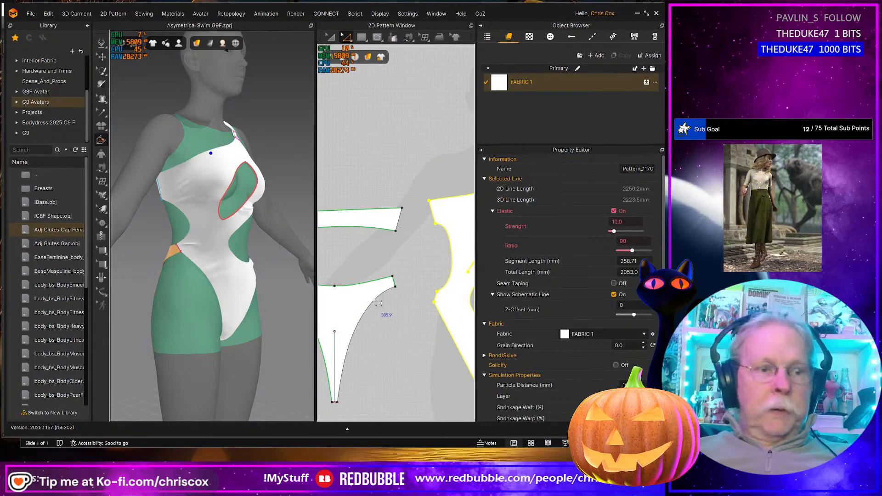
click(451, 292)
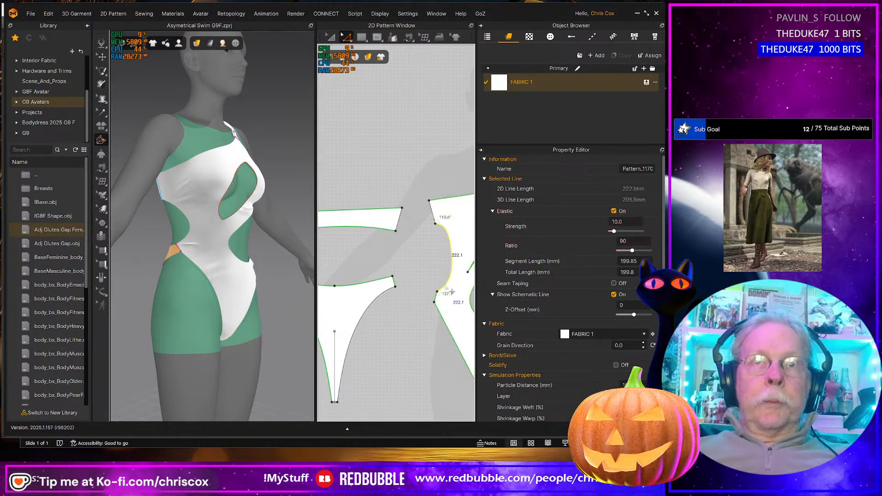
double_click(634, 243)
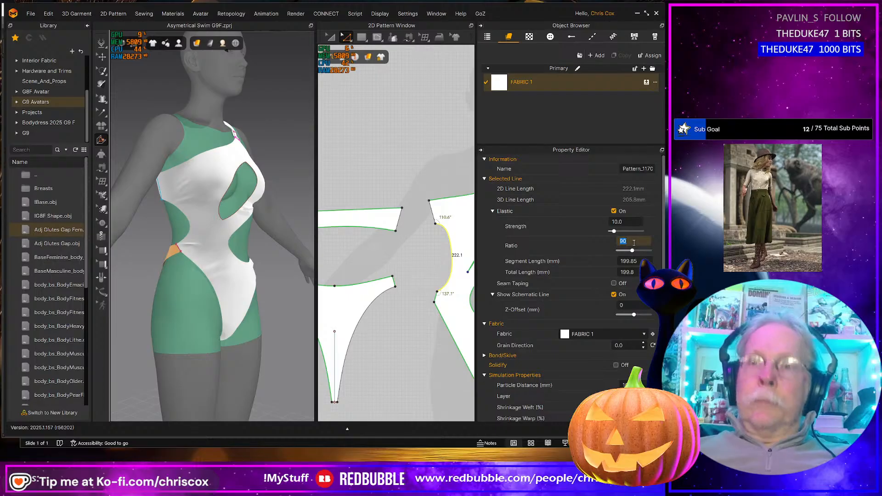
key(Return)
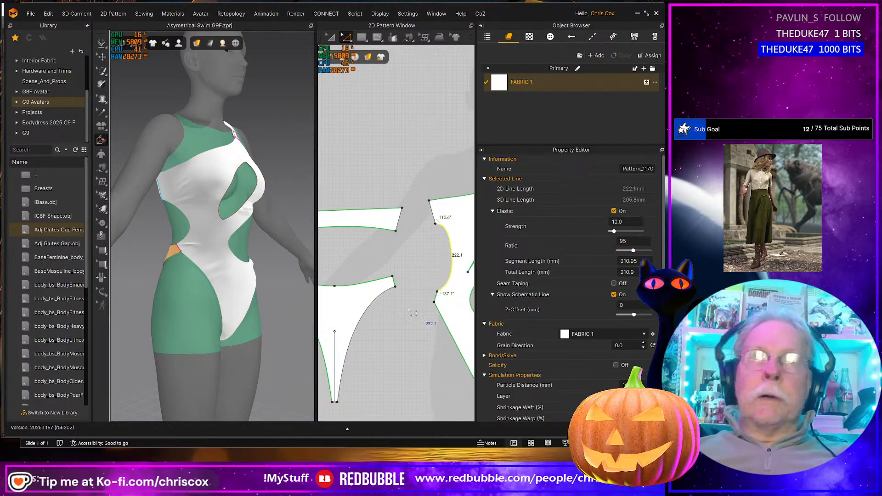
- Set the elastic ratio of both halves of the lower back panel's waist edge to 95
click(340, 286)
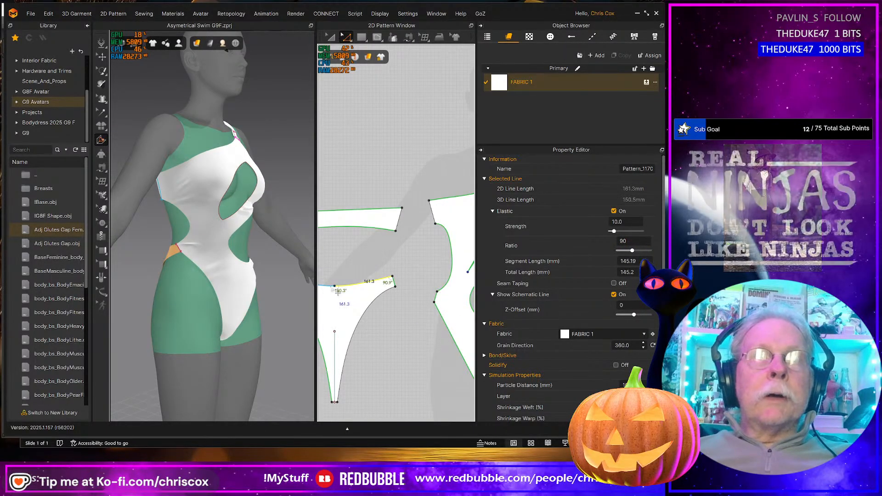
shift+click(338, 291)
click(639, 244)
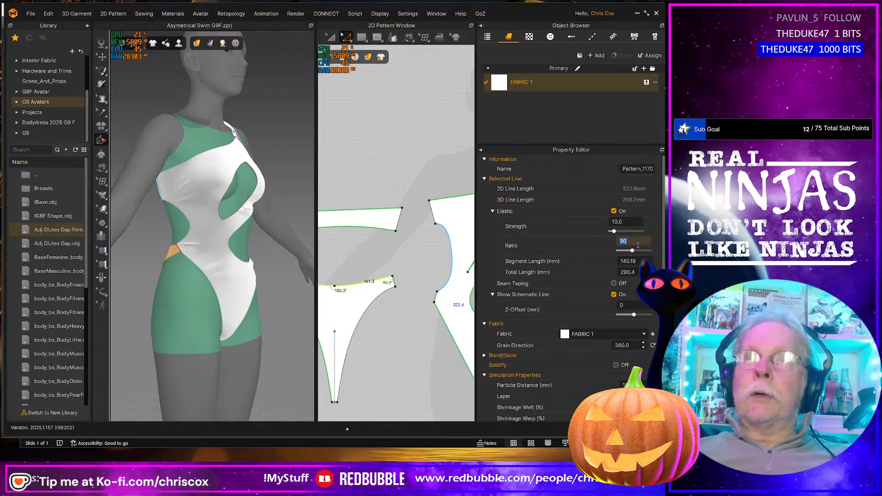
key(Return)
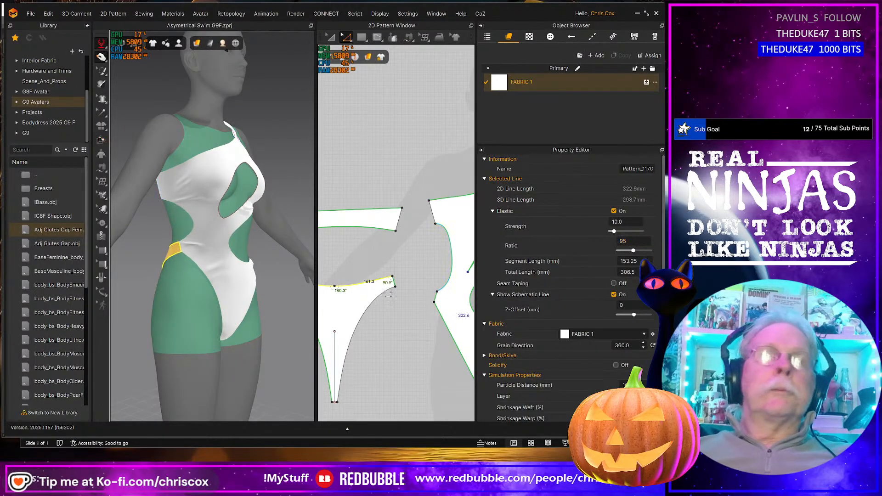
- Tug the simulating lower back panel into place over the seat and inspect its fit from behind
right_drag(206, 275, 295, 309)
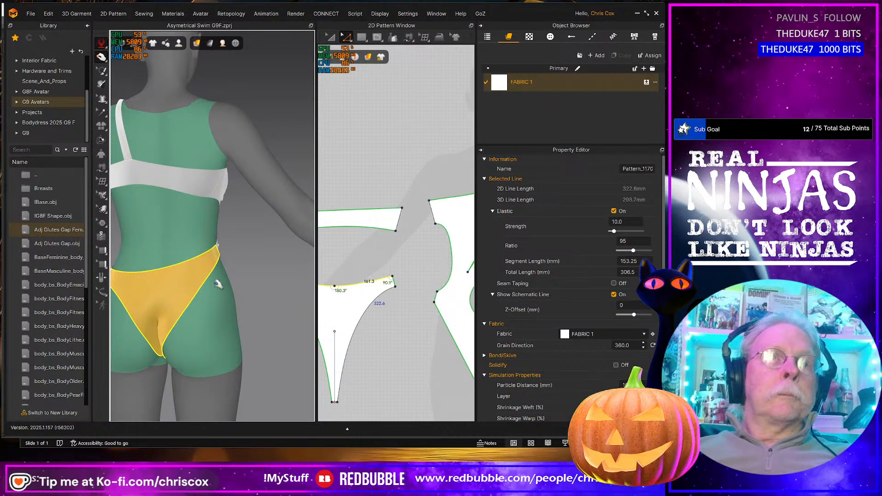
right_drag(218, 285, 283, 286)
click(194, 301)
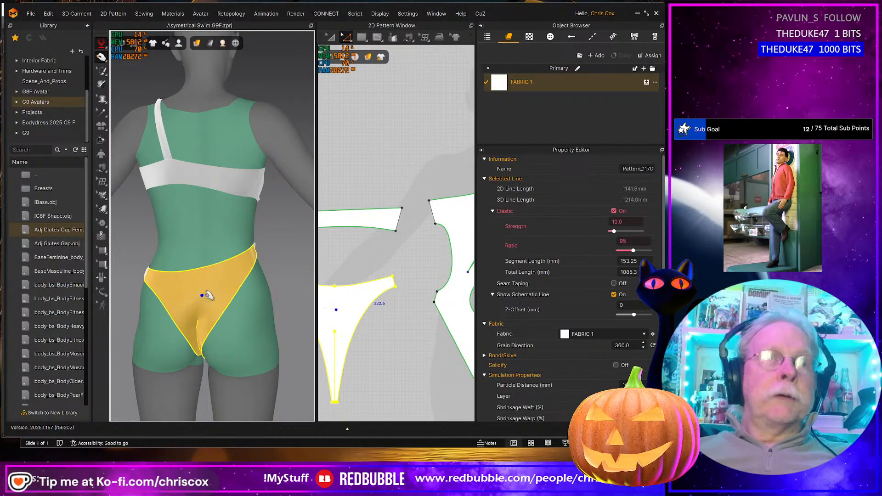
mouse_move(211, 296)
right_down()
mouse_move(229, 296)
mouse_move(239, 278)
mouse_move(224, 281)
mouse_move(226, 294)
right_up()
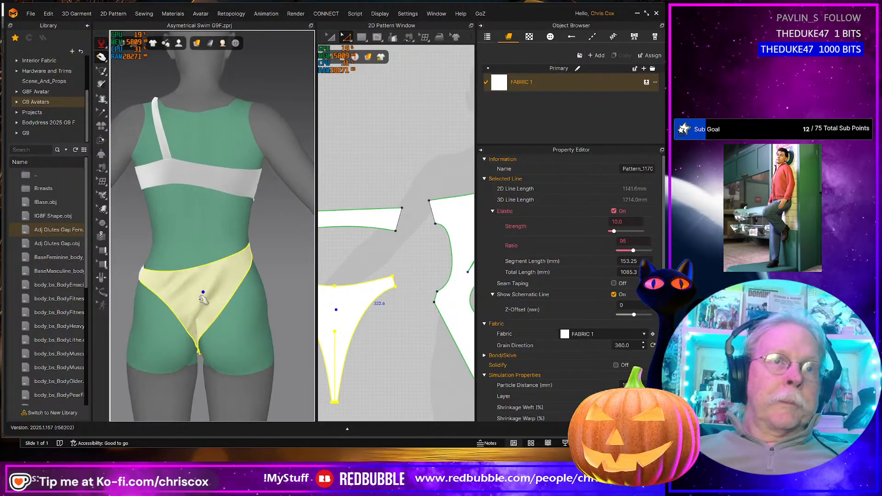
right_drag(214, 348, 203, 326)
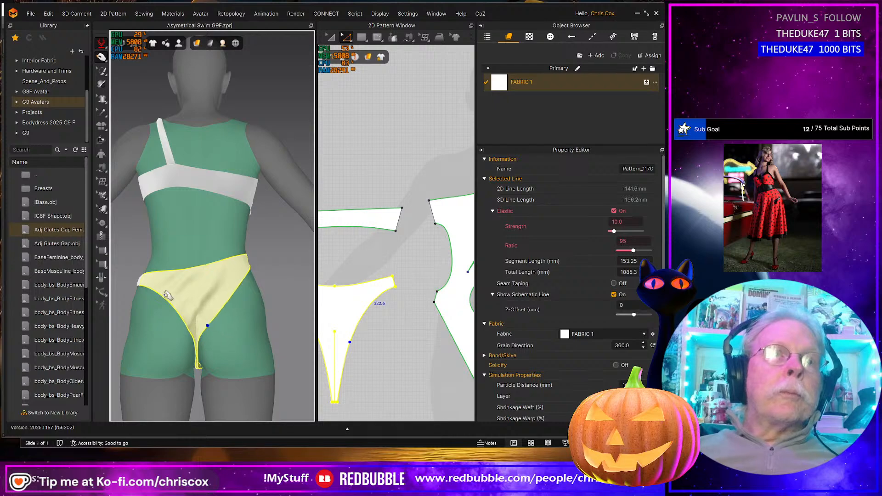
right_drag(167, 295, 291, 335)
- Select both leg edges of the lower back panel and check their elastic settings
middle_drag(350, 350, 421, 352)
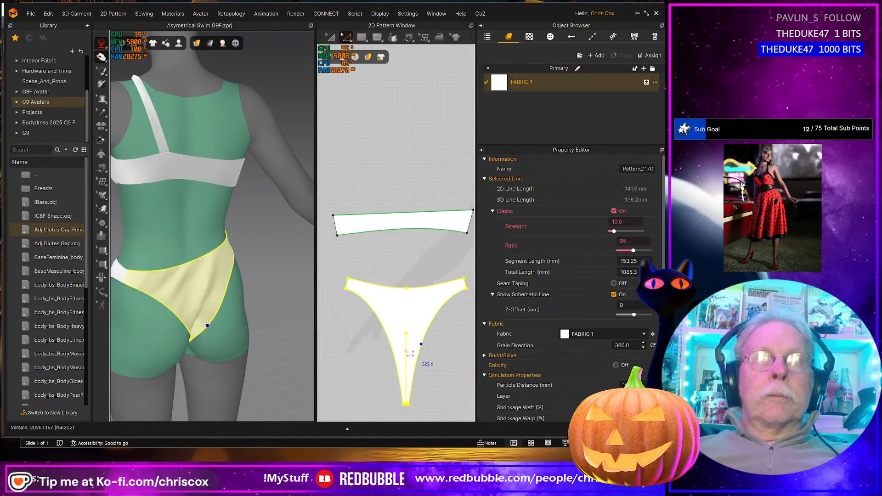
click(395, 345)
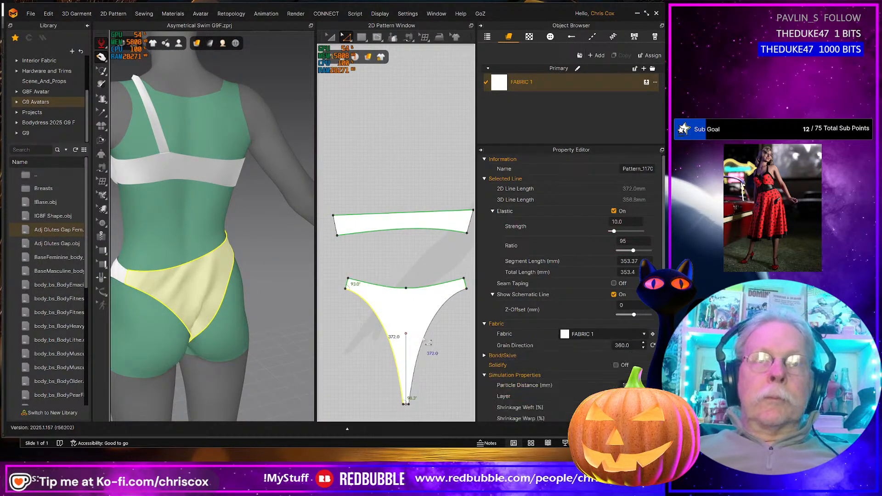
shift+click(429, 344)
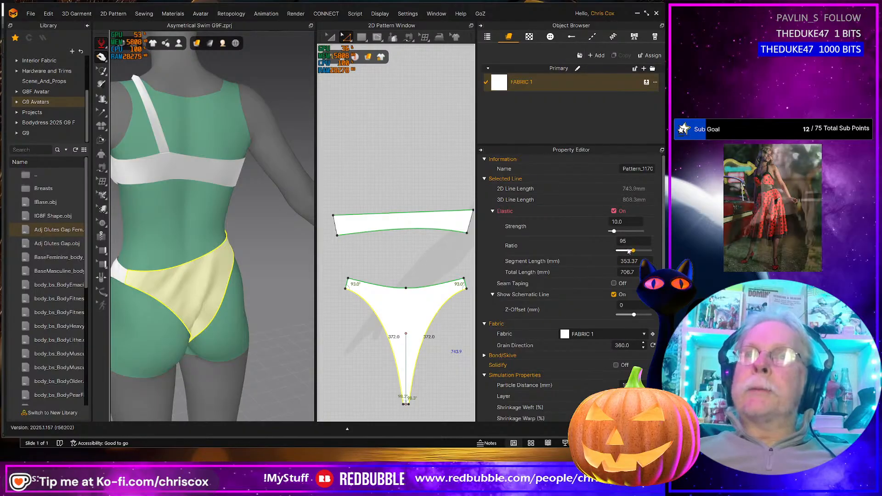
- Set the elastic ratio of the upper and lower edges of the back chest band to 95
middle_drag(414, 281, 385, 285)
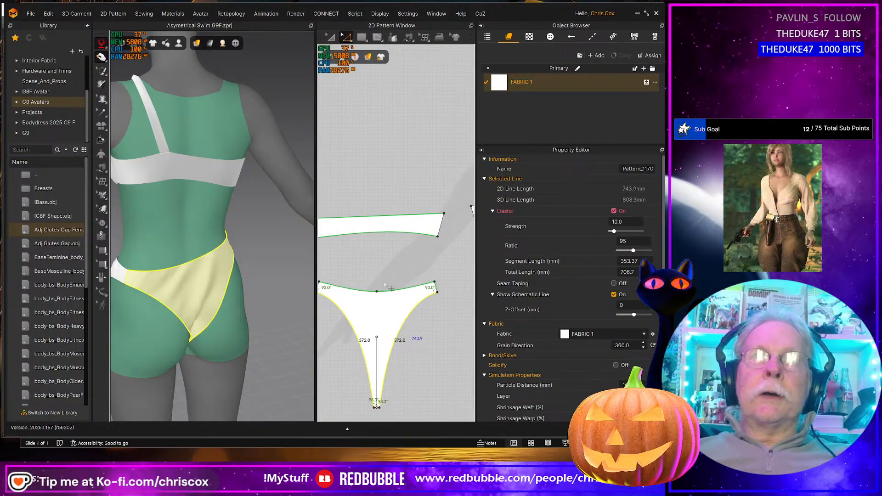
click(375, 235)
shift+click(374, 216)
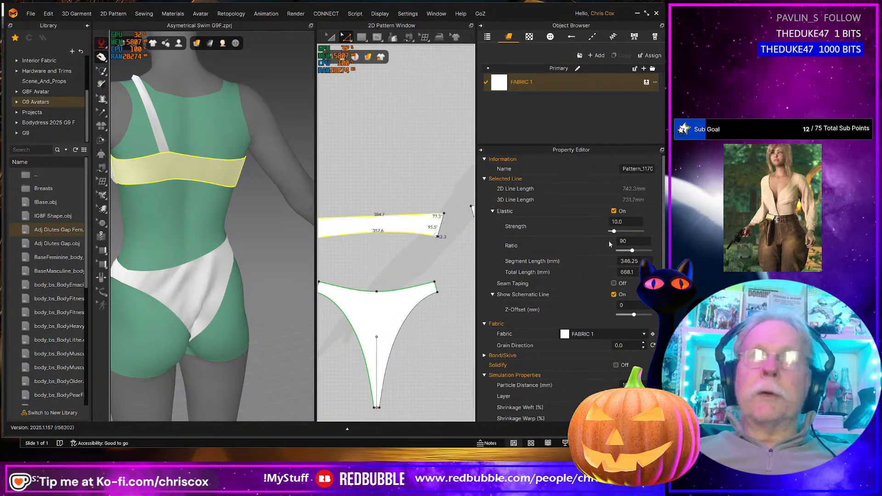
double_click(637, 242)
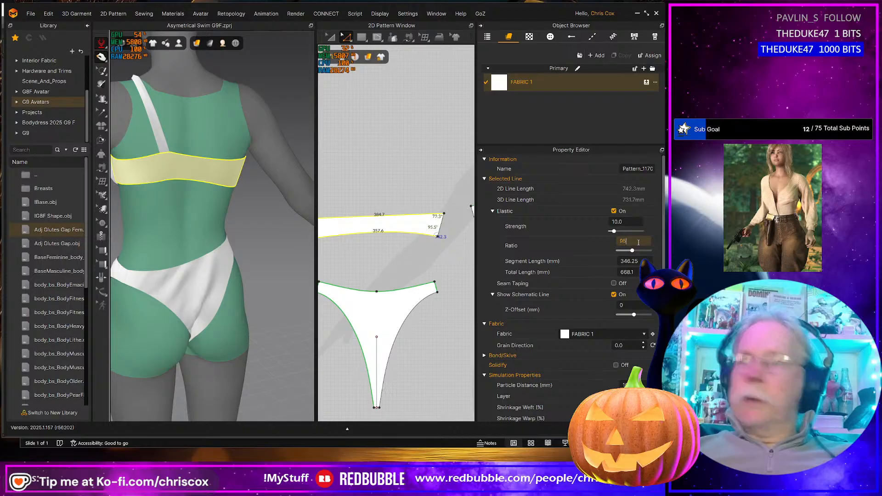
text(95)
key(Return)
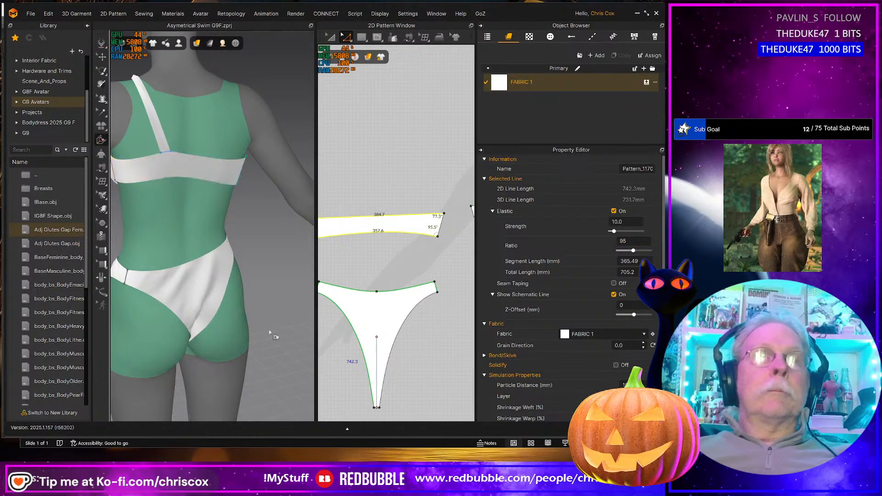
- Simulate the garment with the loosened back chest band and check the fit from the side and front
key(space)
right_drag(269, 328, 172, 327)
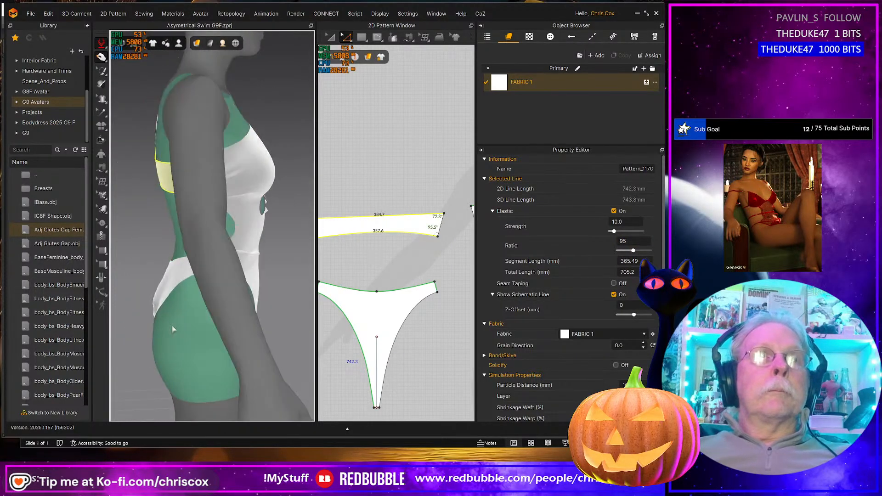
right_drag(277, 310, 235, 315)
- Select all edges of the chest band, lower back and front panels and set their elastic ratio to 95
scroll(369, 352, down, 5)
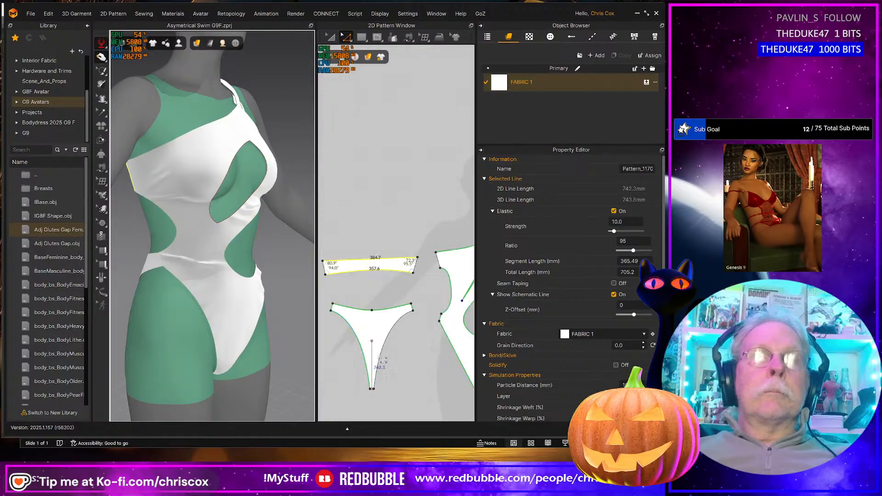
scroll(404, 361, up, 5)
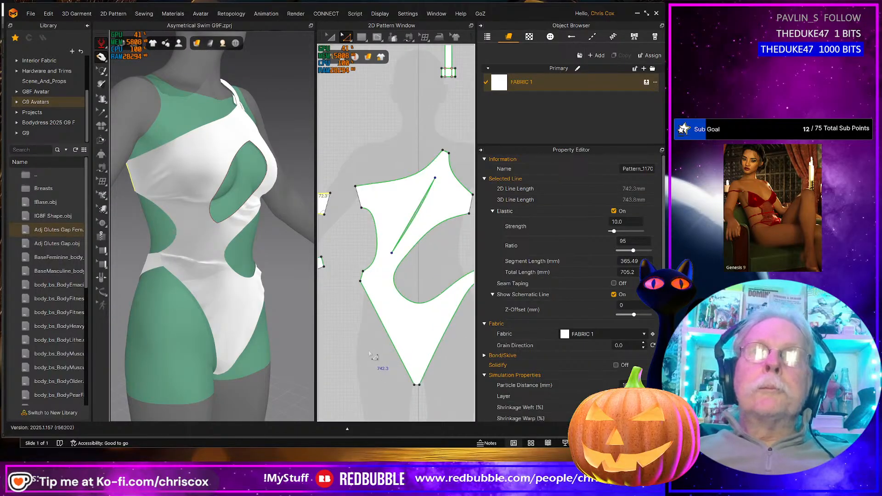
scroll(373, 356, down, 2)
middle_drag(385, 348, 419, 335)
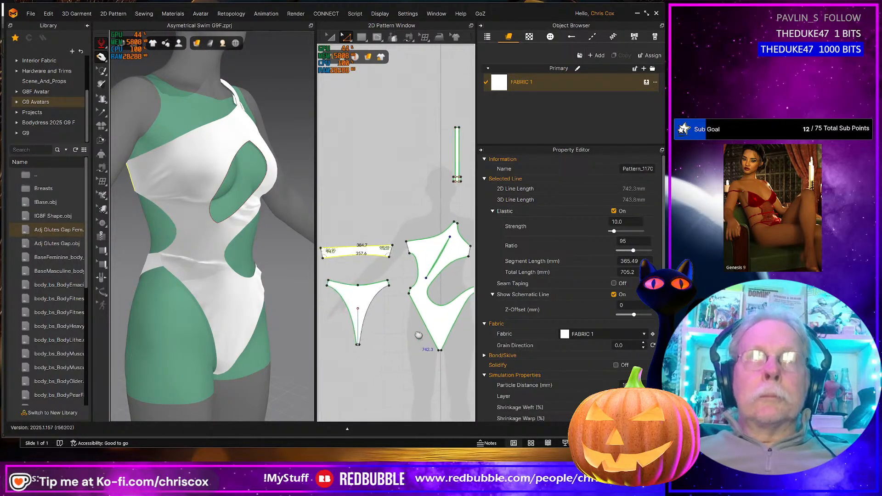
scroll(415, 342, down, 2)
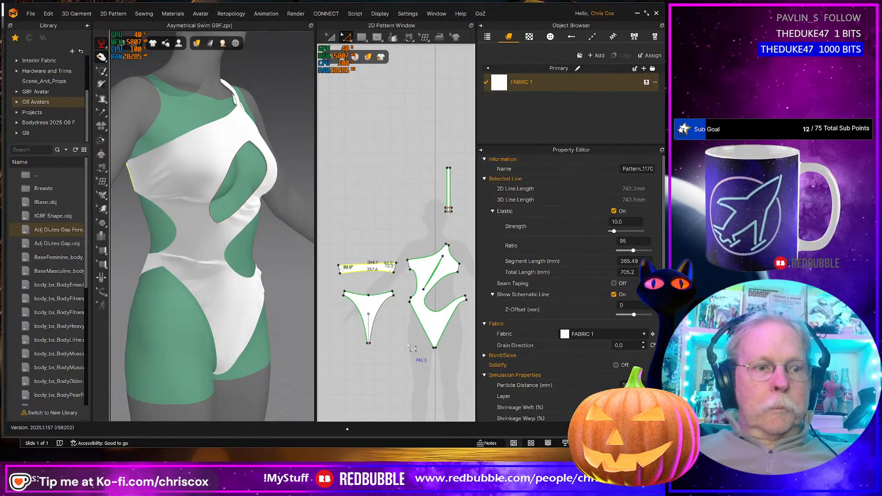
drag(322, 236, 475, 361)
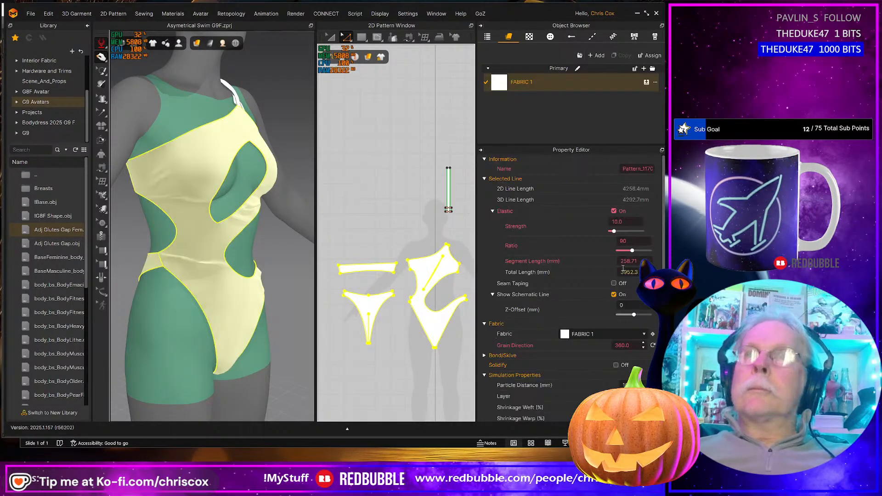
click(633, 242)
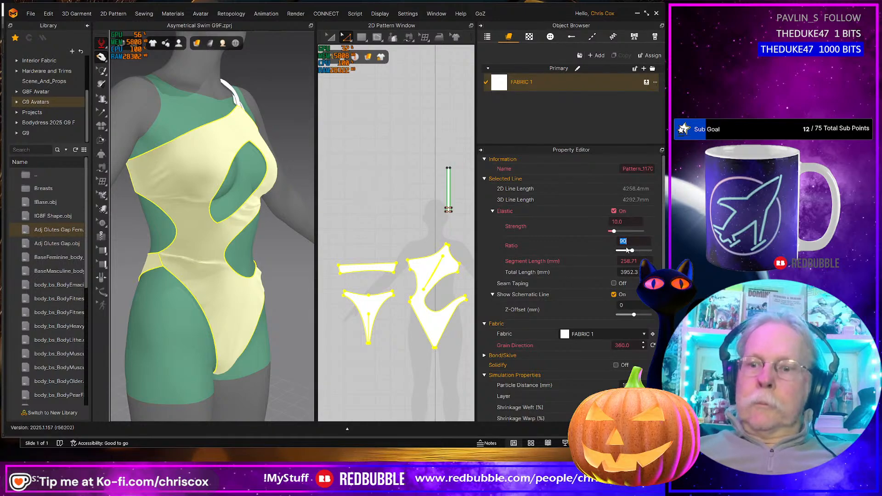
click(627, 224)
text(10)
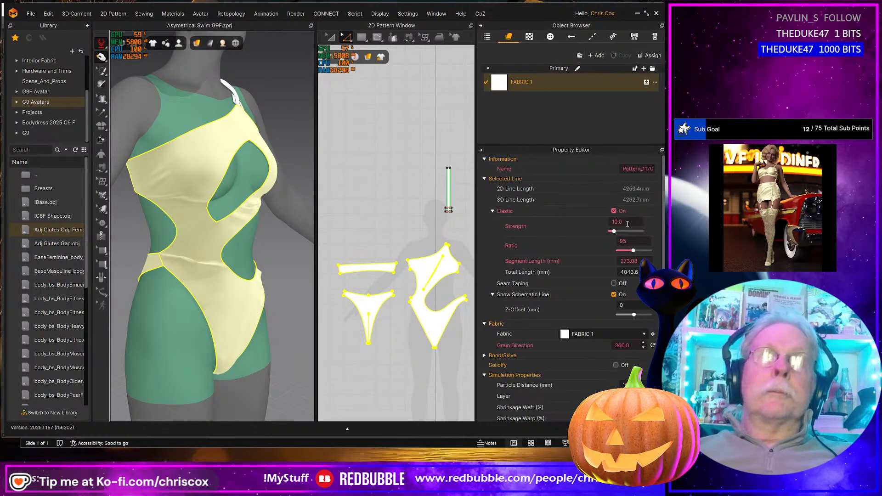
- Simulate the loosened garment and tug the front hip edge and the lower back panel down through the crotch
key(space)
key(space)
click(198, 296)
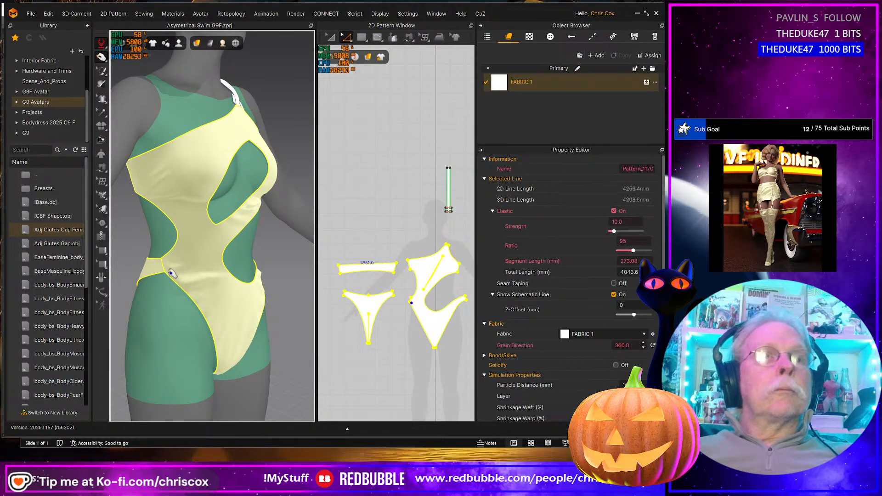
right_drag(217, 293, 204, 296)
middle_drag(213, 316, 222, 311)
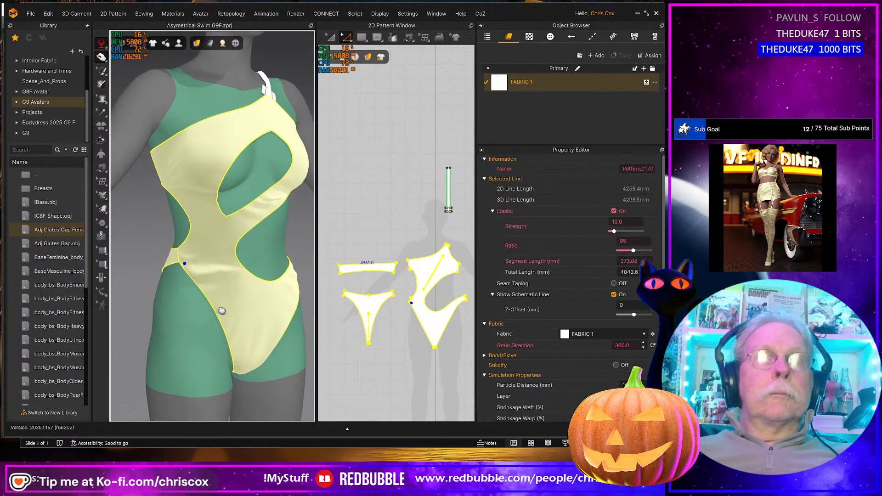
mouse_move(222, 310)
right_down()
mouse_move(184, 313)
mouse_move(224, 316)
right_up()
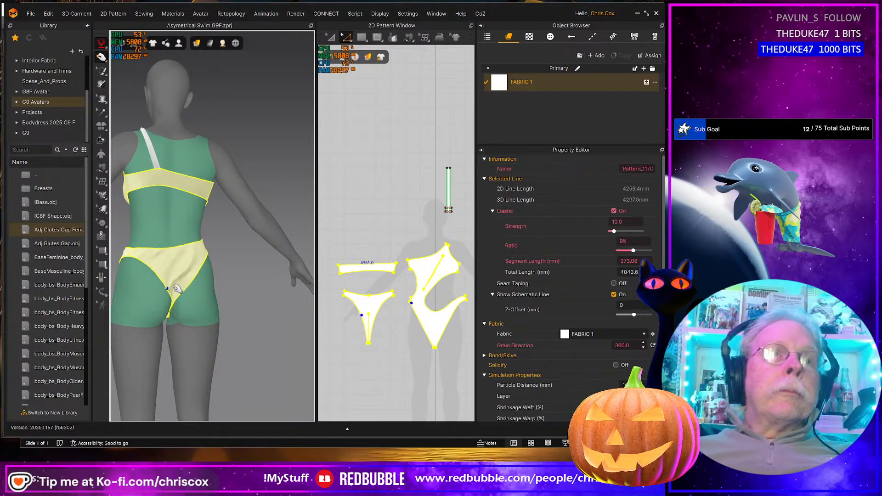
right_drag(179, 285, 159, 284)
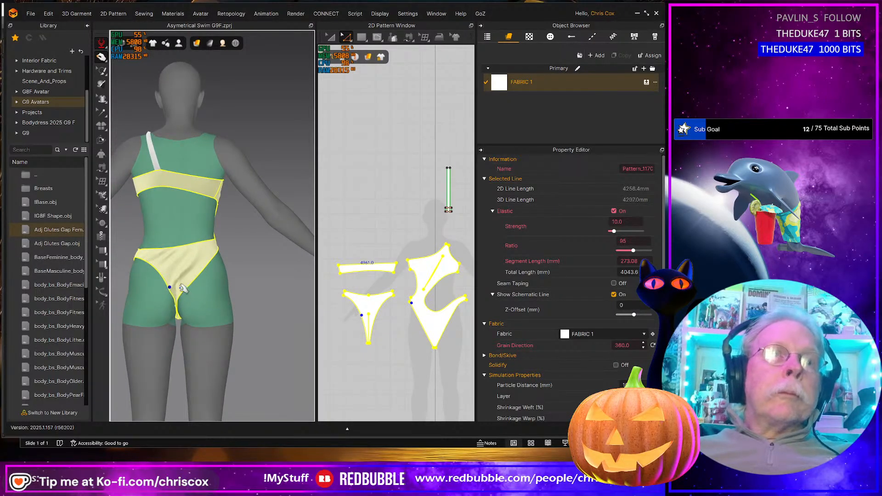
right_drag(188, 313, 174, 333)
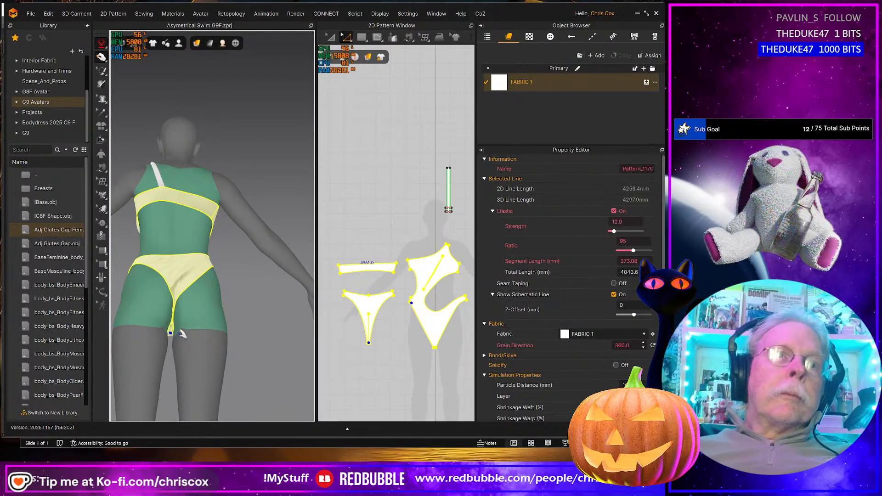
right_drag(239, 345, 139, 321)
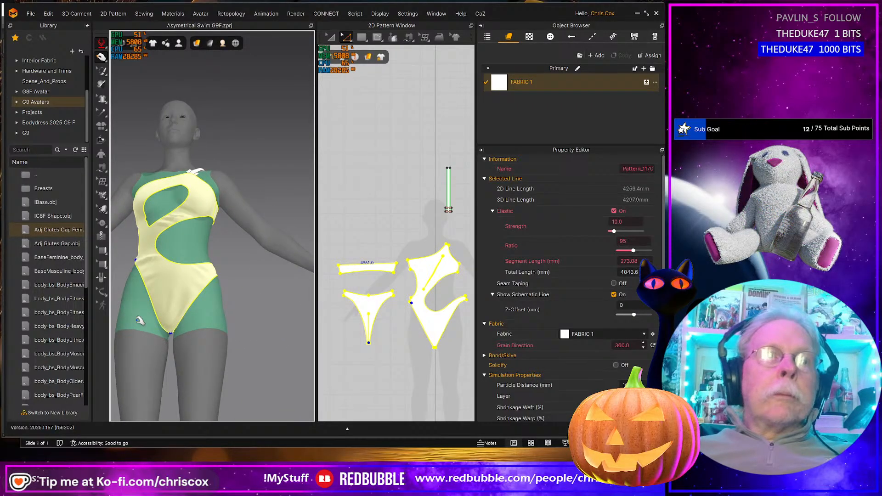
- Tug the front panel's leg opening and crotch into place on the simulating garment
click(157, 299)
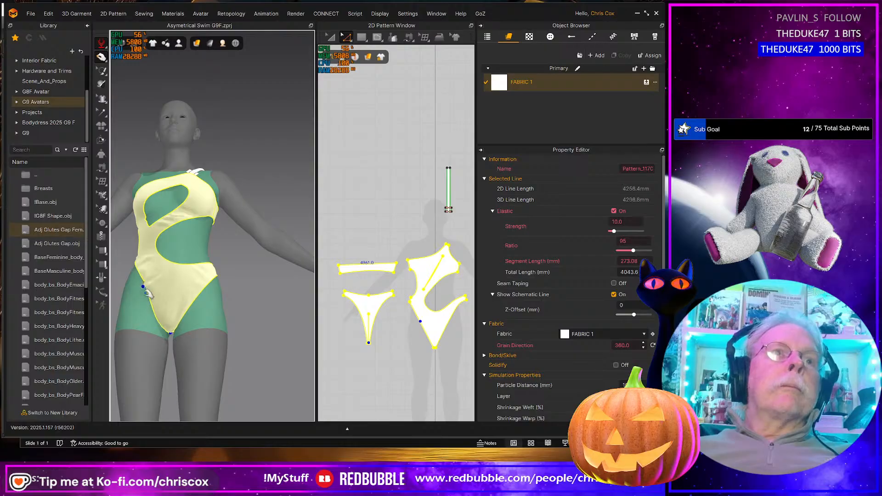
right_drag(148, 295, 161, 326)
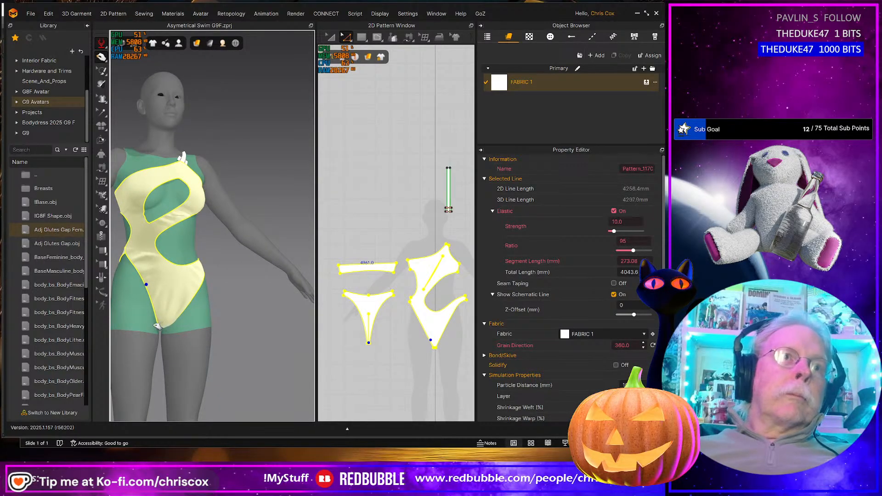
click(159, 323)
drag(152, 300, 145, 302)
right_drag(146, 278, 159, 289)
- Examine the hip joint, leg opening and front panel fit from several angles alongside the 2D patterns
scroll(225, 294, up, 5)
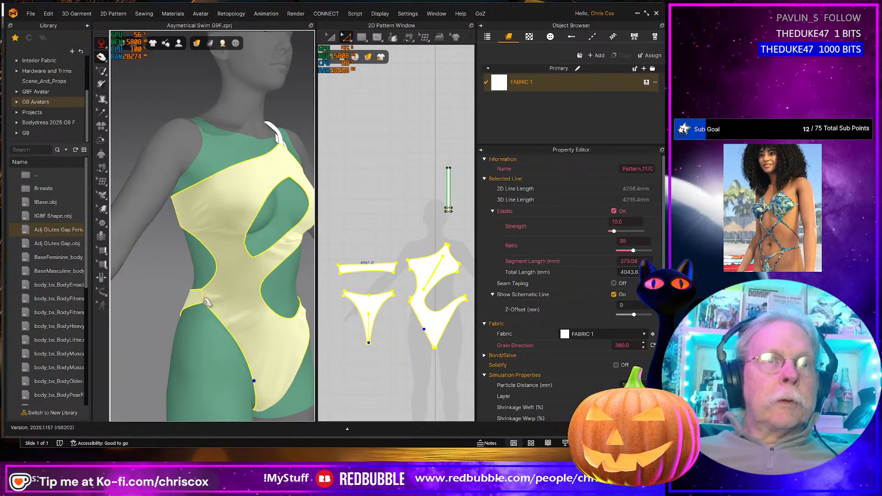
scroll(252, 326, down, 5)
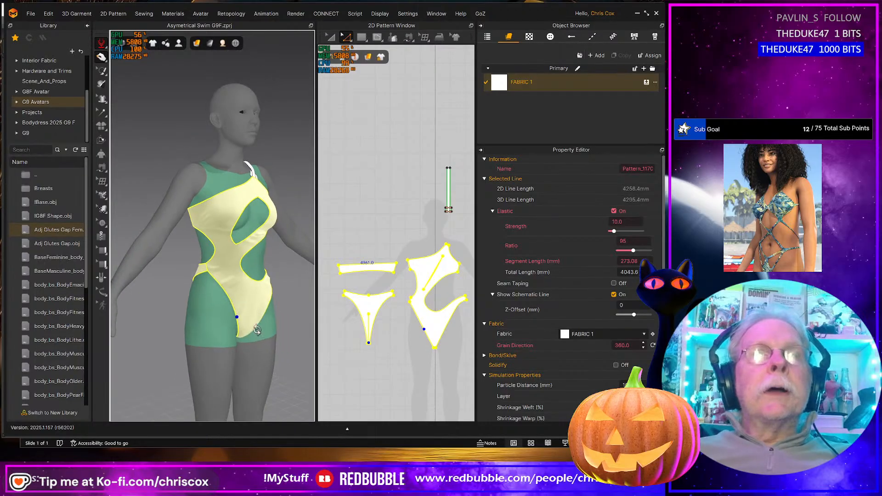
right_drag(252, 326, 232, 327)
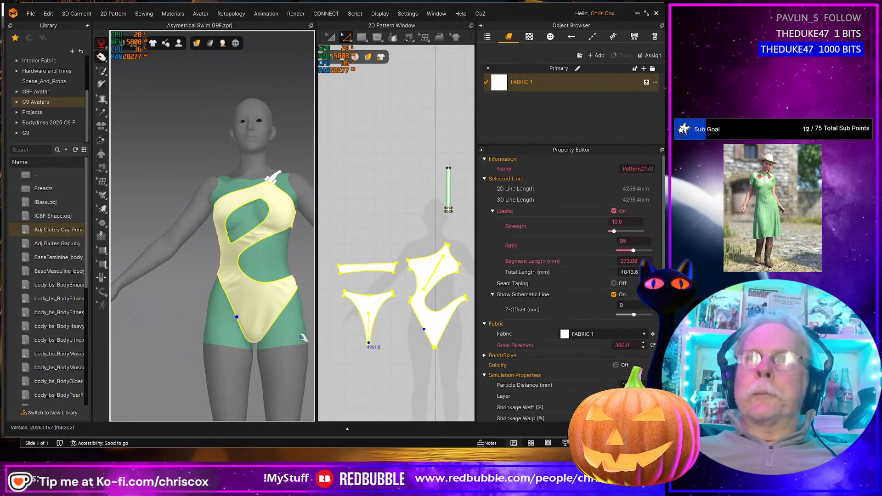
scroll(398, 373, down, 1)
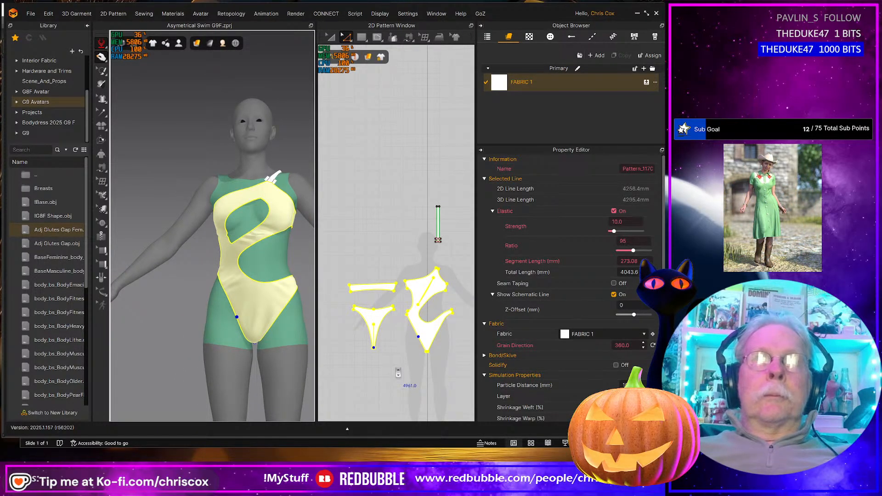
scroll(397, 373, up, 3)
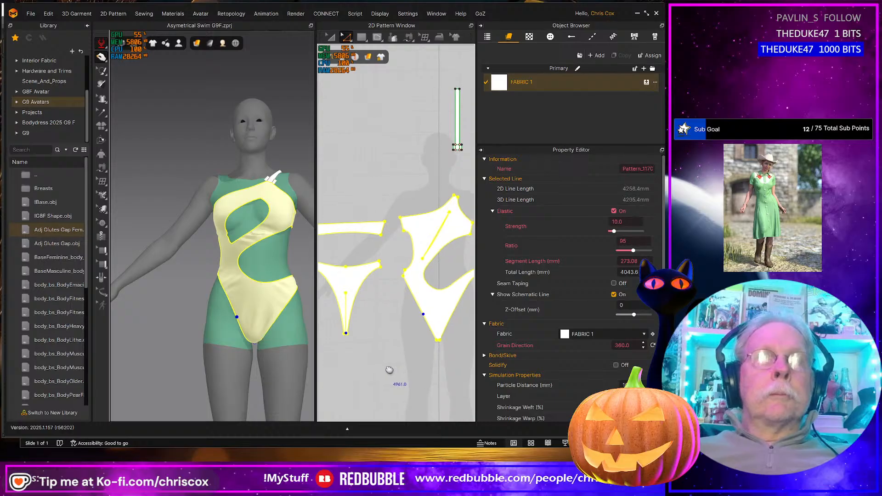
right_drag(257, 284, 219, 284)
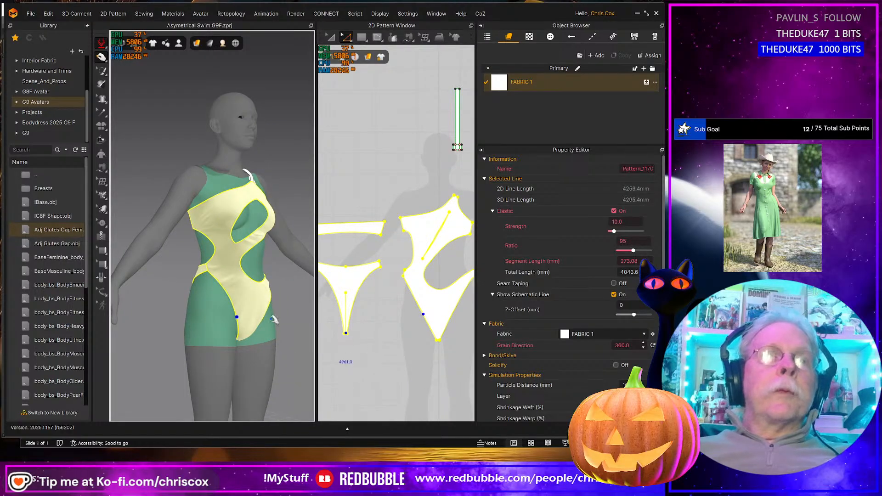
scroll(412, 317, up, 4)
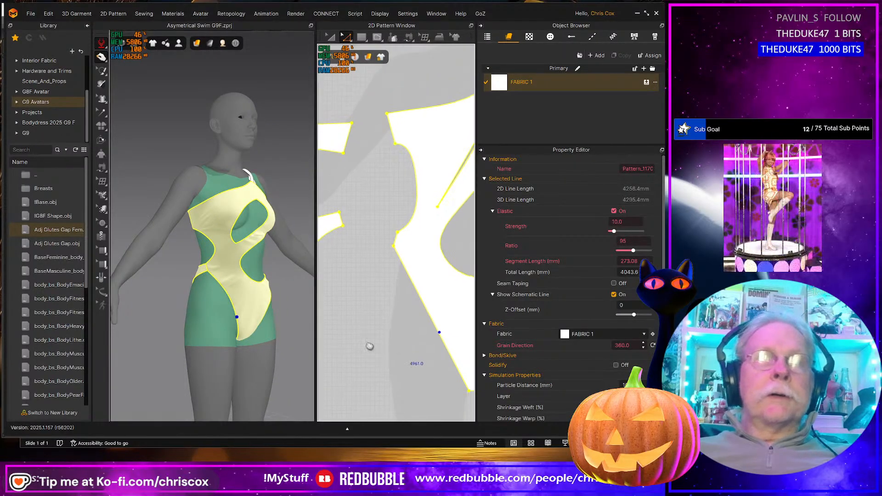
- Select the short hip edge of the front panel and nudge it outward toward the back panel
key(Escape)
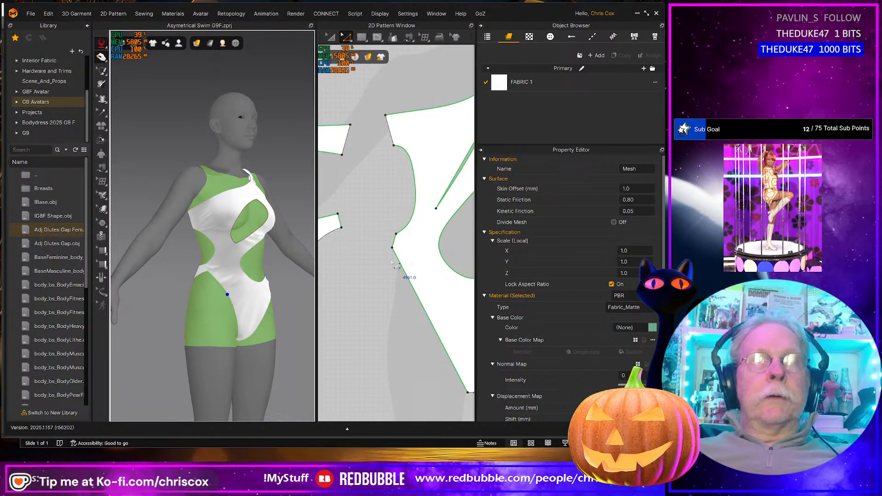
click(401, 249)
drag(385, 222, 401, 257)
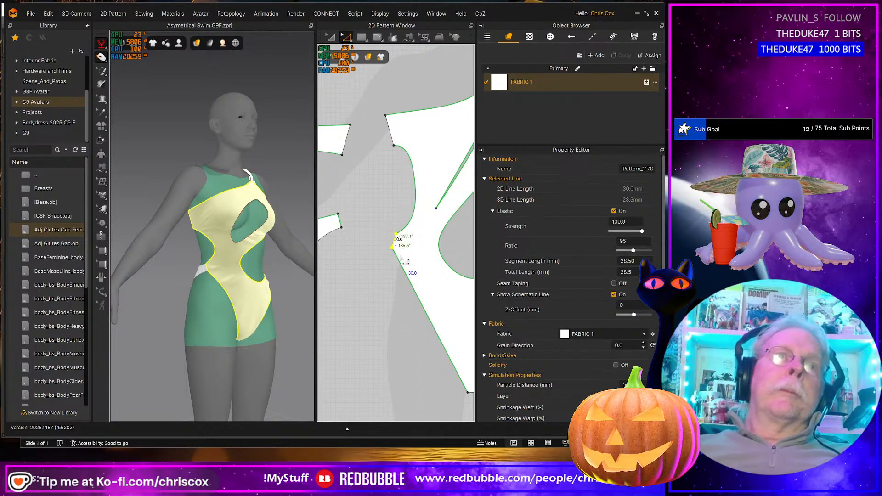
key(Left)
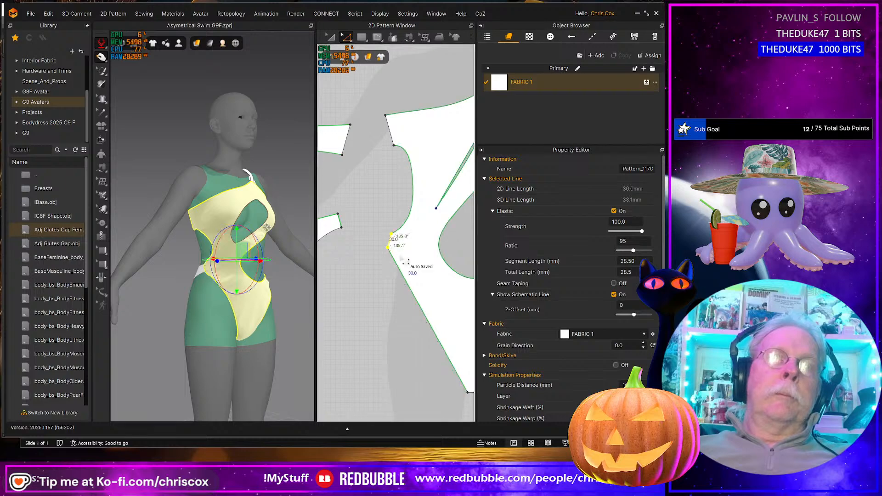
key(Left)
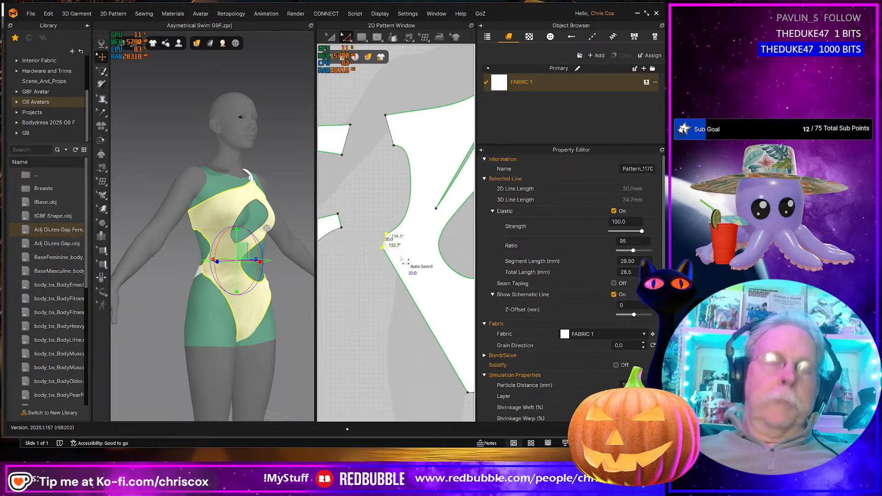
- Reshape the front panel's leg edge with curve points so it flares smoothly out to the moved hip edge
key(v)
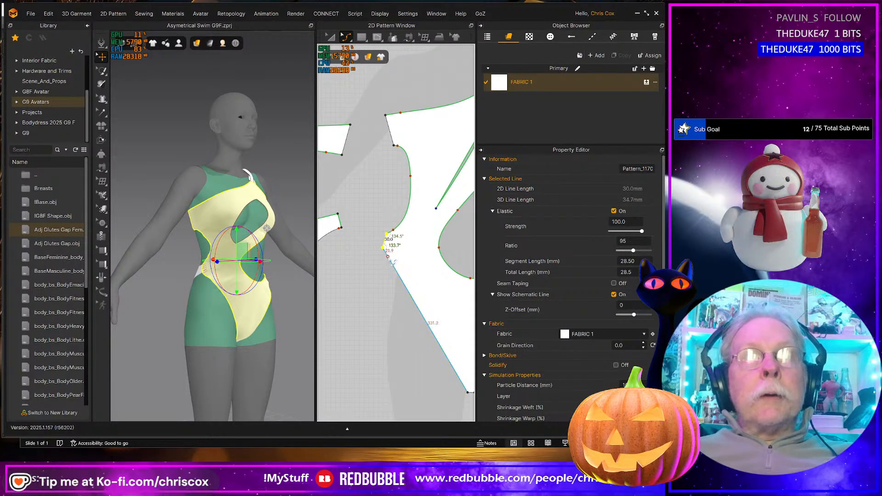
drag(388, 257, 391, 252)
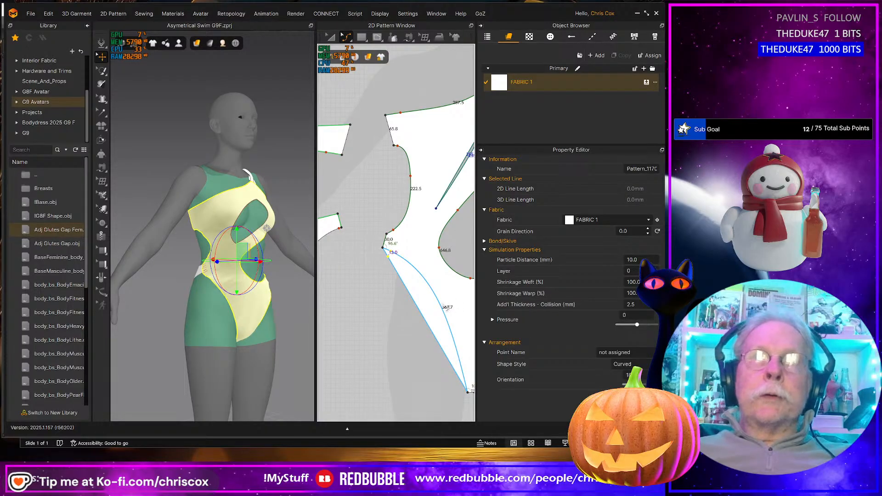
drag(448, 308, 407, 270)
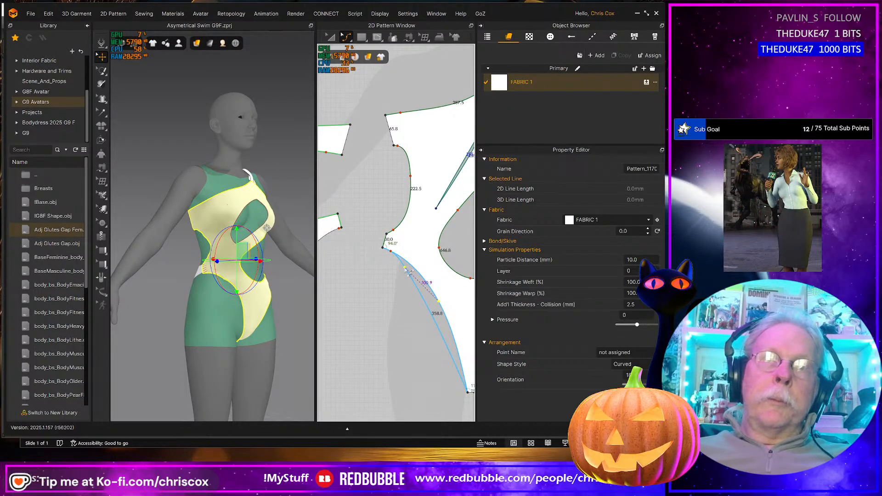
- Simulate the reshaped front panel, tug it at the leg opening and hip joint, and check the side fit
key(space)
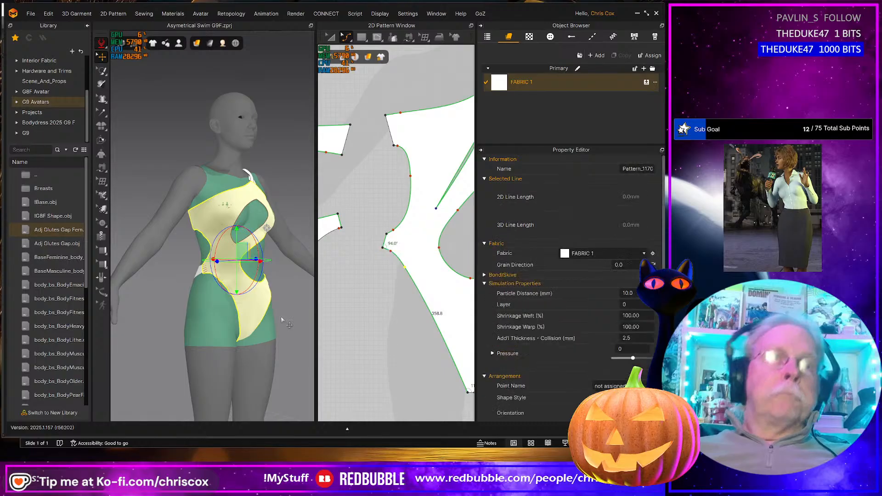
right_drag(284, 320, 238, 315)
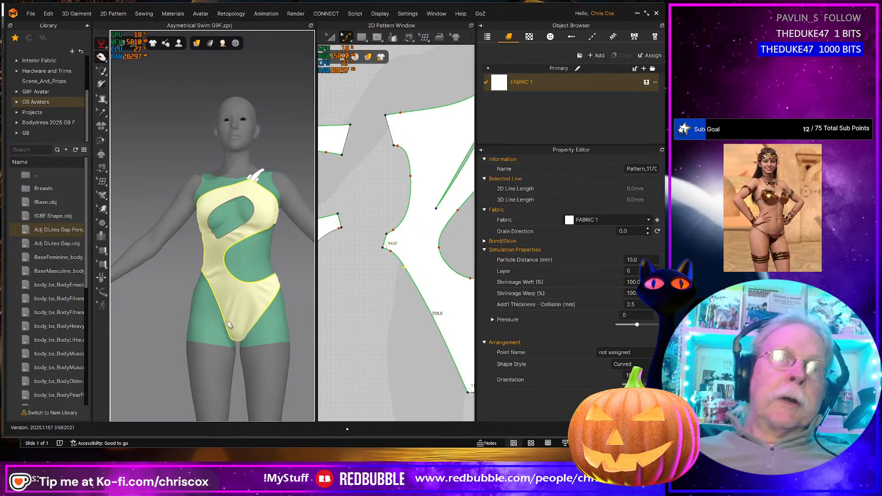
click(228, 325)
right_drag(228, 325, 294, 322)
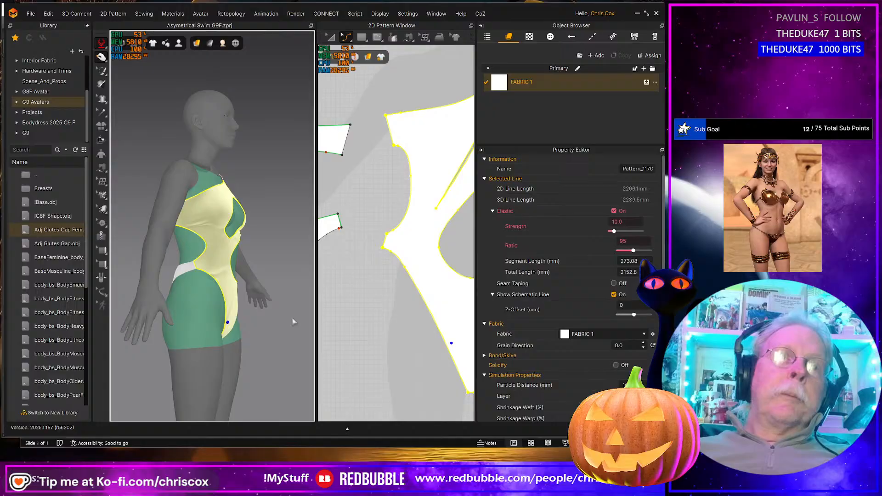
click(198, 266)
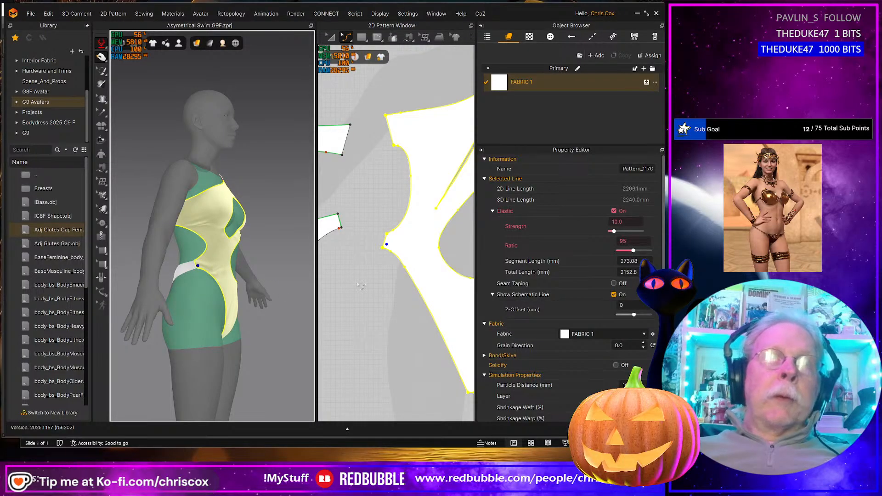
- Select the matching hip ends of the front and back panels, lower them, simulate, and shift them slightly toward the back panel
drag(332, 207, 413, 282)
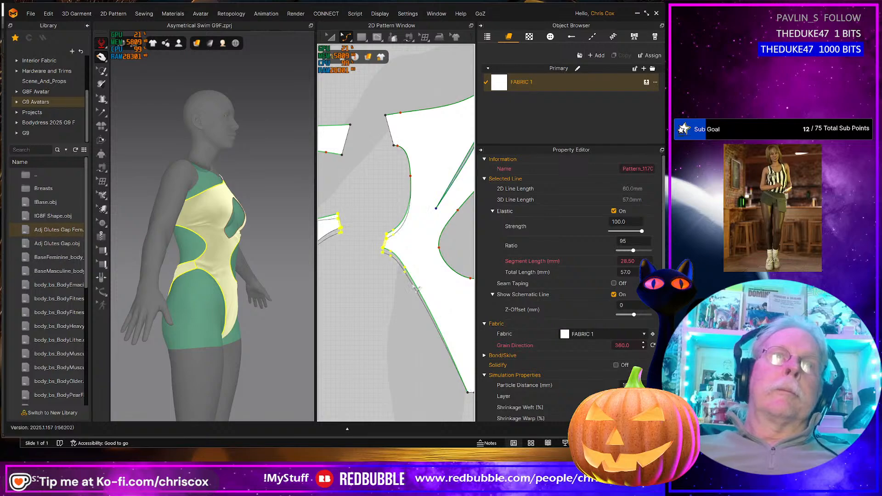
key(w)
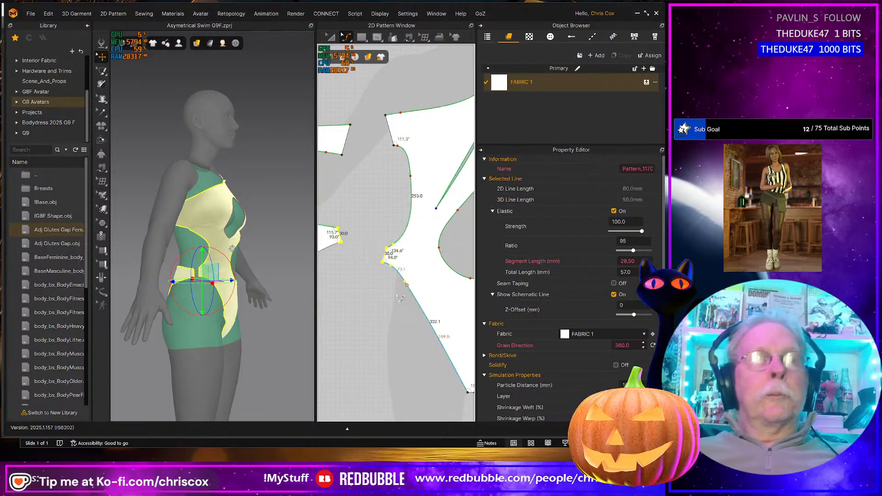
key(space)
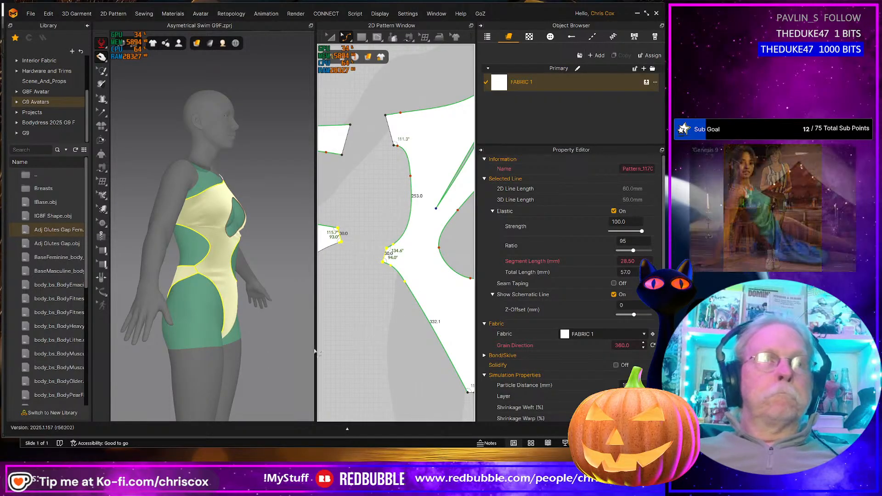
key(2)
right_drag(187, 363, 351, 258)
drag(330, 218, 415, 291)
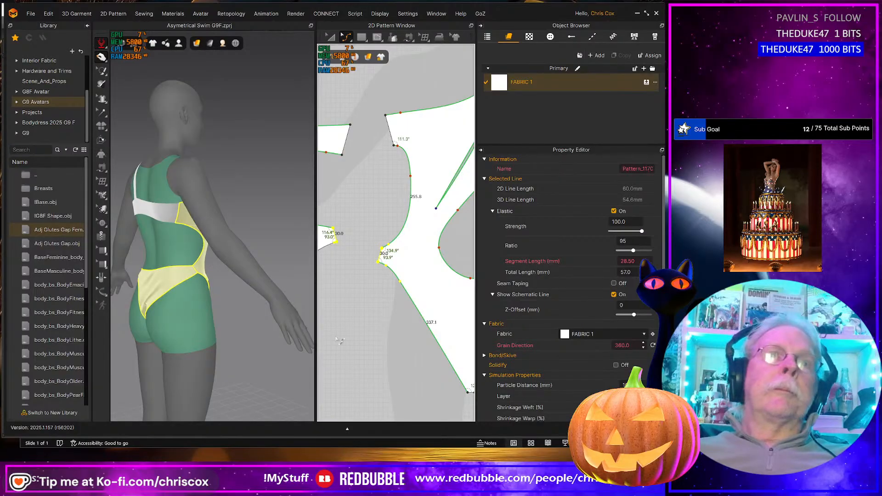
- Check the lowered hip joint from the side and back, and tug the simulating back panel at the seat and hip
middle_drag(340, 340, 380, 335)
right_drag(245, 325, 202, 327)
middle_drag(369, 294, 398, 327)
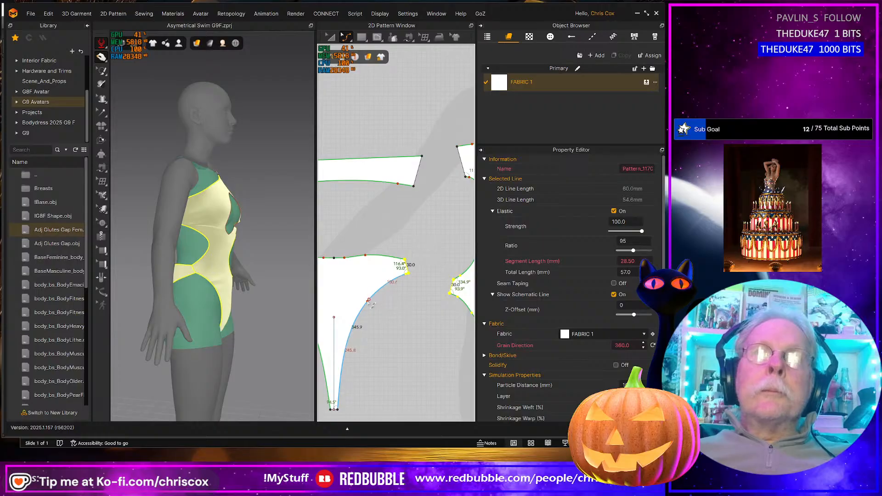
right_drag(266, 330, 165, 317)
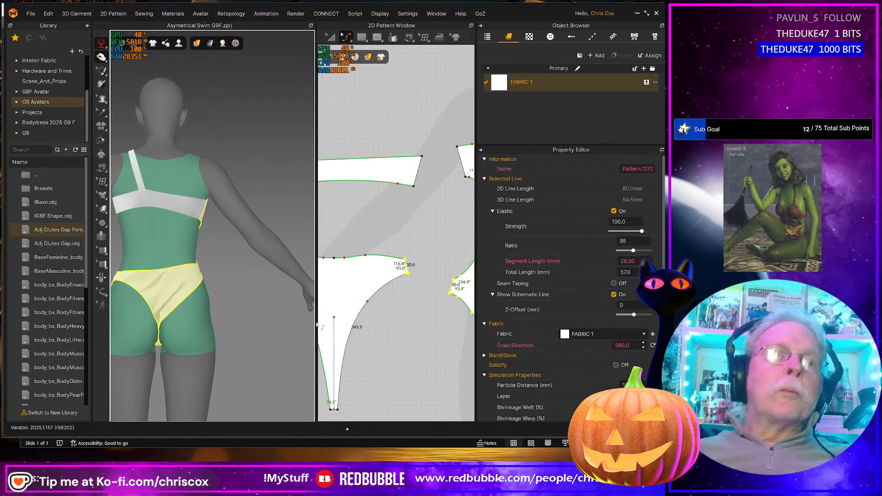
mouse_move(173, 314)
mouse_down()
mouse_move(176, 358)
mouse_move(167, 335)
mouse_move(177, 329)
mouse_up()
right_drag(177, 328, 130, 333)
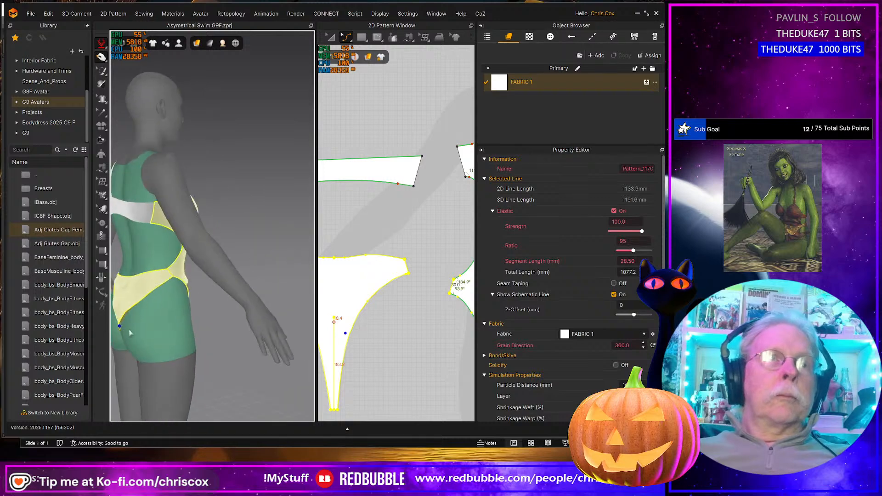
drag(172, 278, 267, 304)
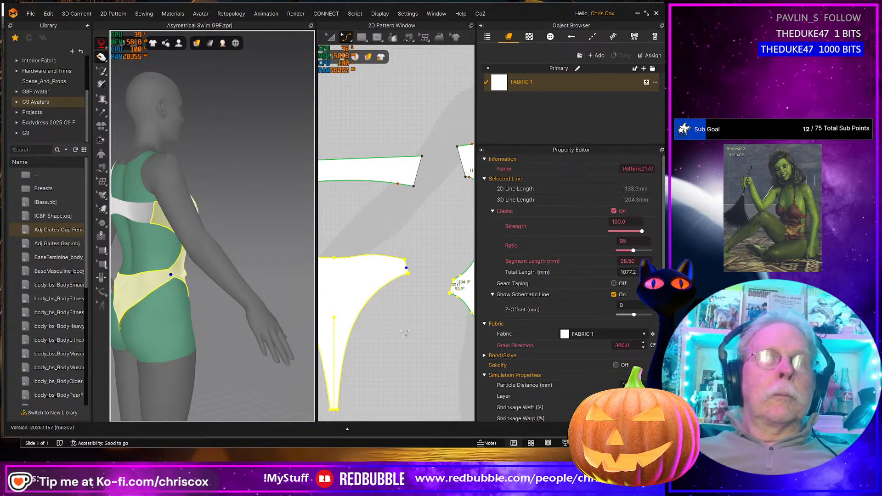
- Delete the two curve points on the hip-side half of the back panel's waist edge
middle_drag(403, 332, 457, 337)
click(402, 245)
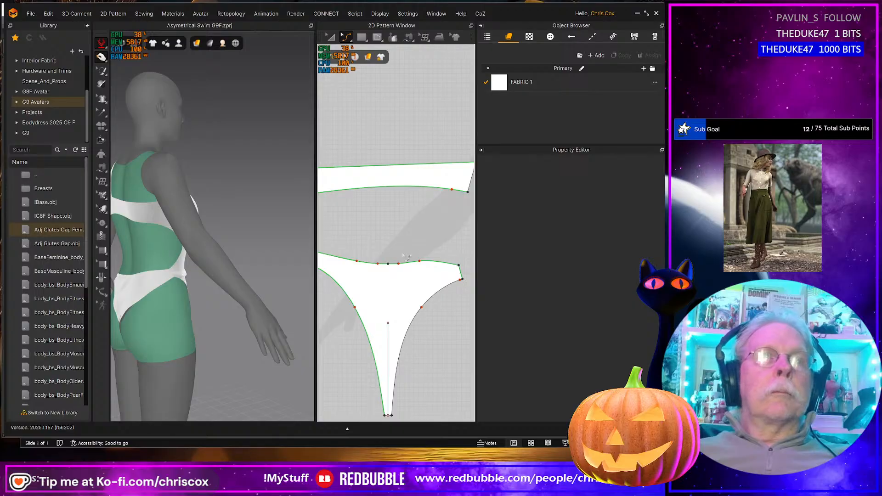
click(426, 268)
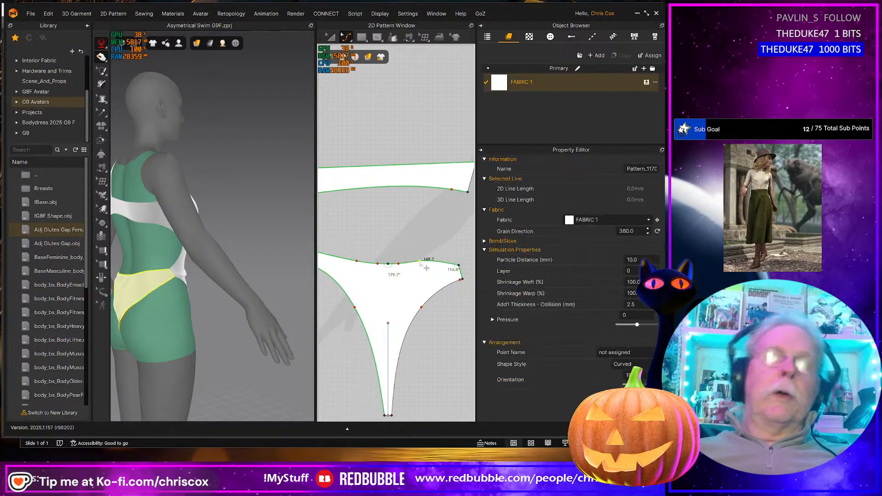
key(Escape)
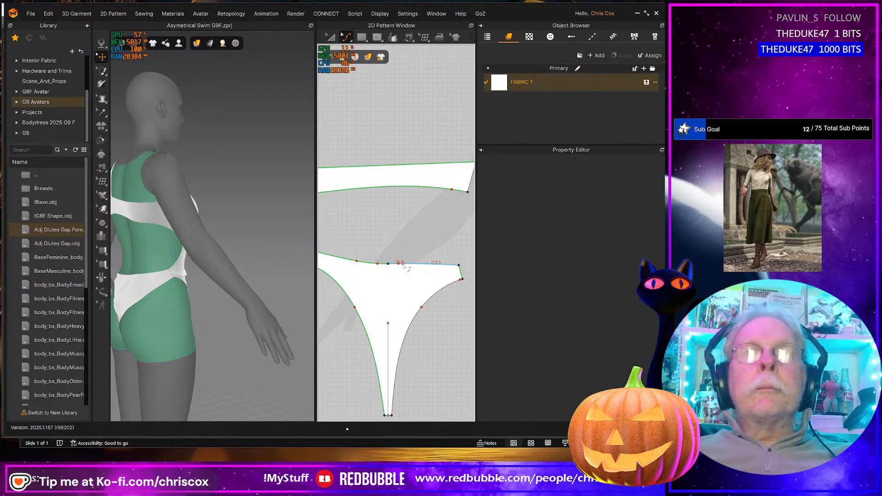
click(404, 269)
key(Escape)
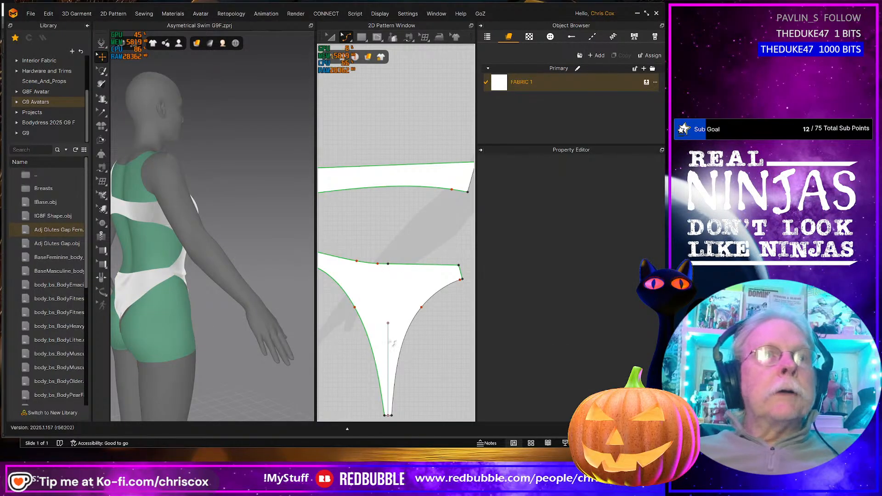
- Convert the back waist's centre point to a curve point with Convert Only, and curve the waist edge gently downward near the hip
click(389, 265)
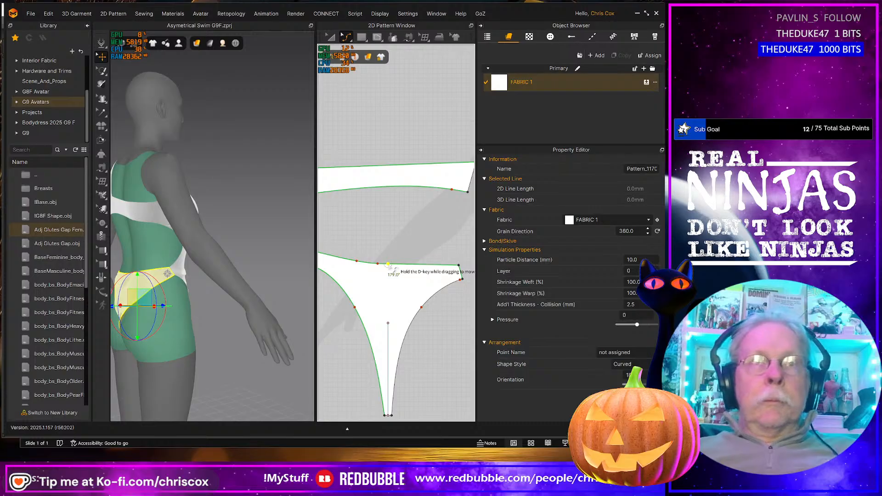
right_click(388, 266)
mouse_move(415, 318)
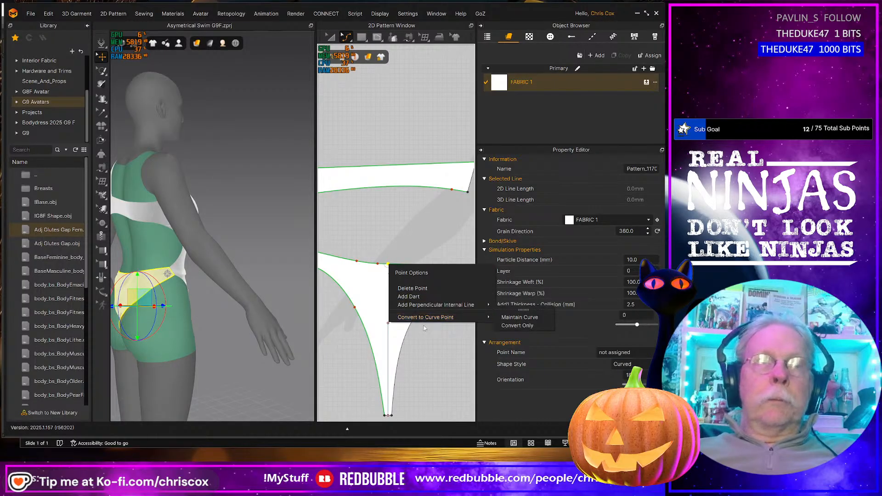
click(524, 326)
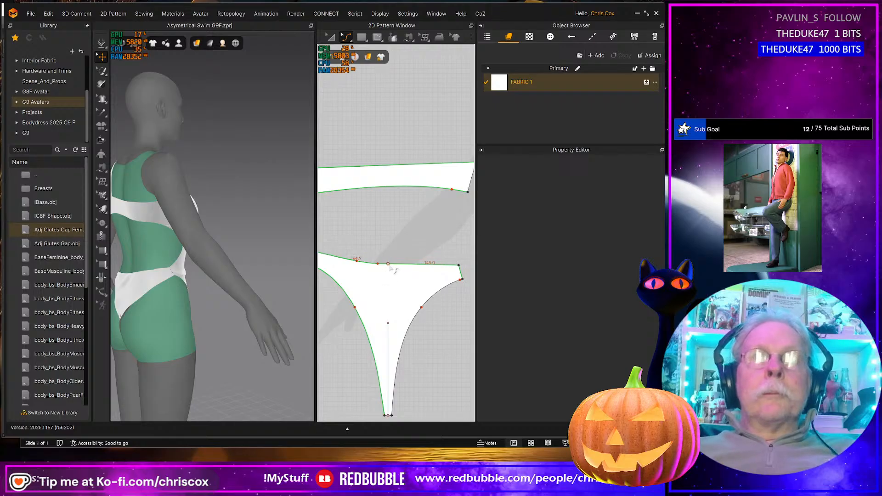
click(398, 271)
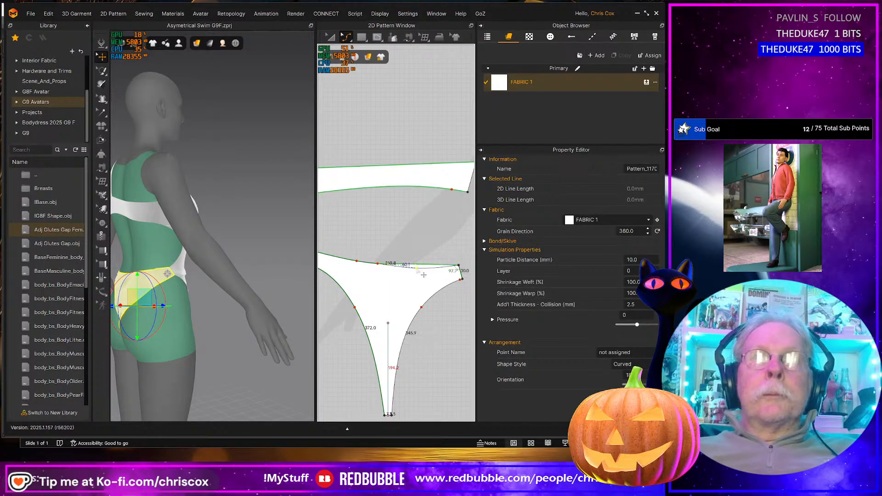
- Simulate the reshaped back panel and tug its crotch end and waist area into place over the seat
key(space)
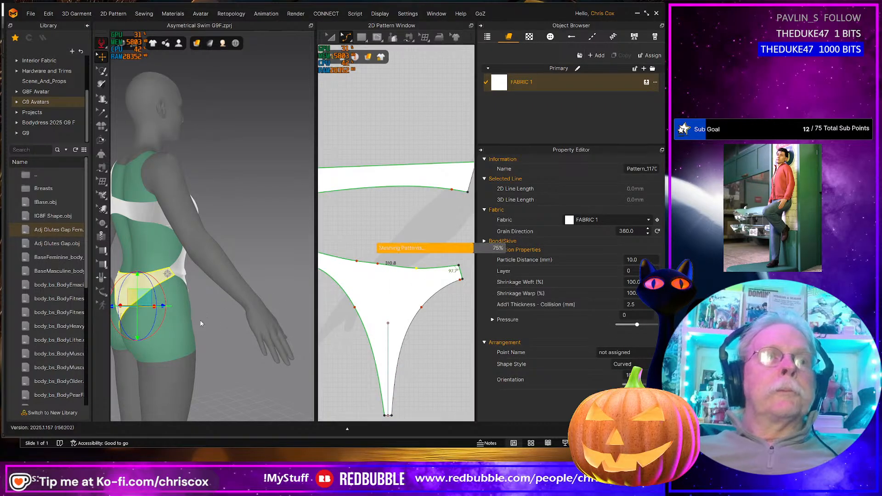
right_drag(178, 342, 255, 356)
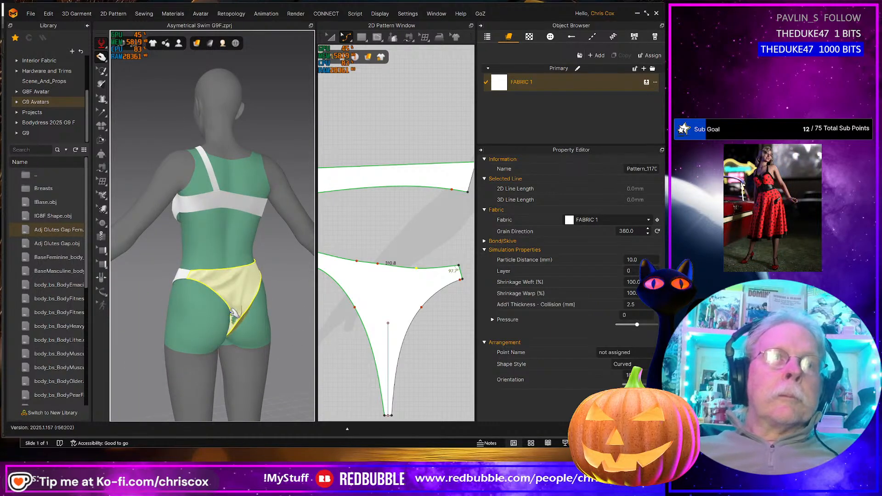
drag(234, 315, 226, 345)
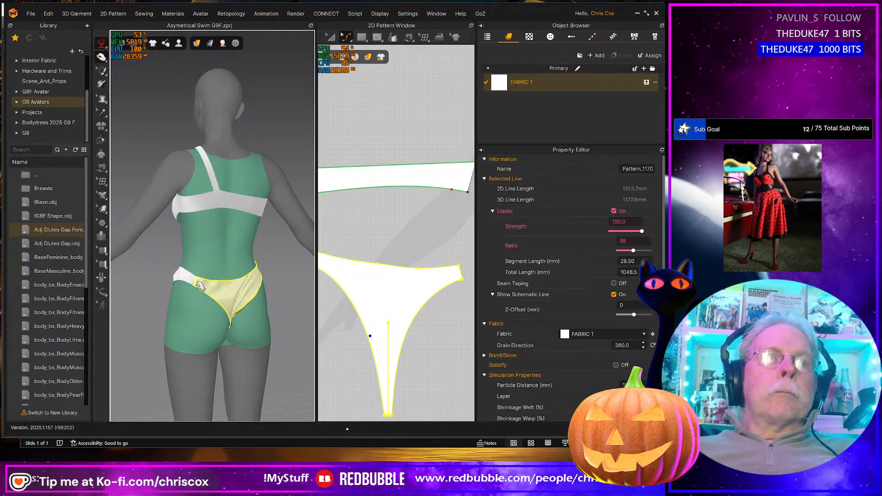
right_drag(198, 285, 185, 309)
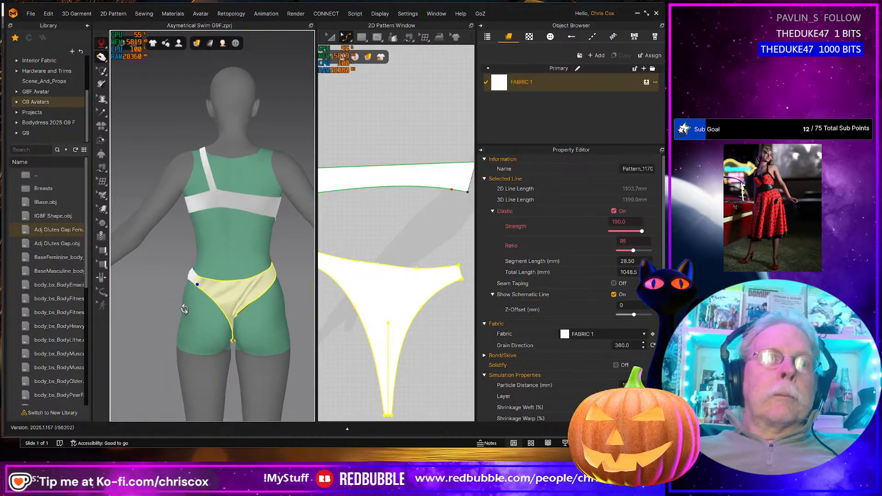
click(242, 297)
right_drag(244, 297, 245, 335)
- Tug the back panel's leg edges outward and down around the crotch to smooth the bunched fabric
scroll(239, 365, down, 1)
scroll(236, 356, up, 3)
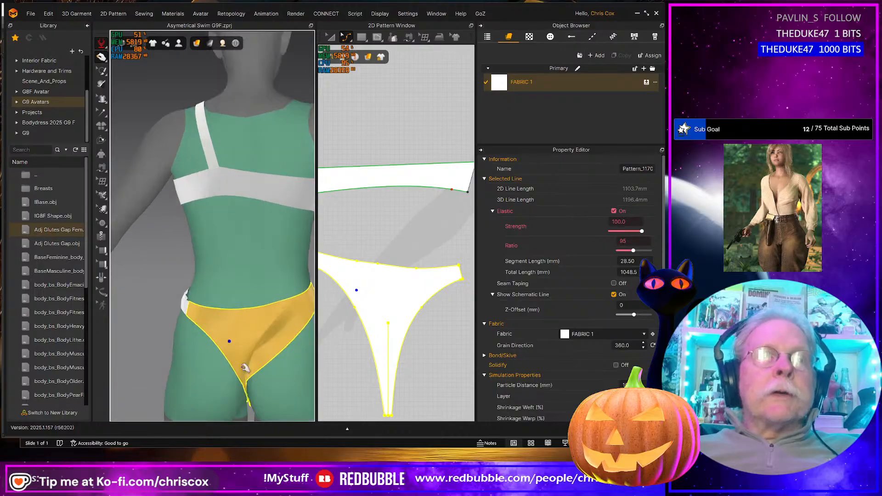
middle_drag(253, 371, 164, 195)
right_drag(165, 195, 204, 235)
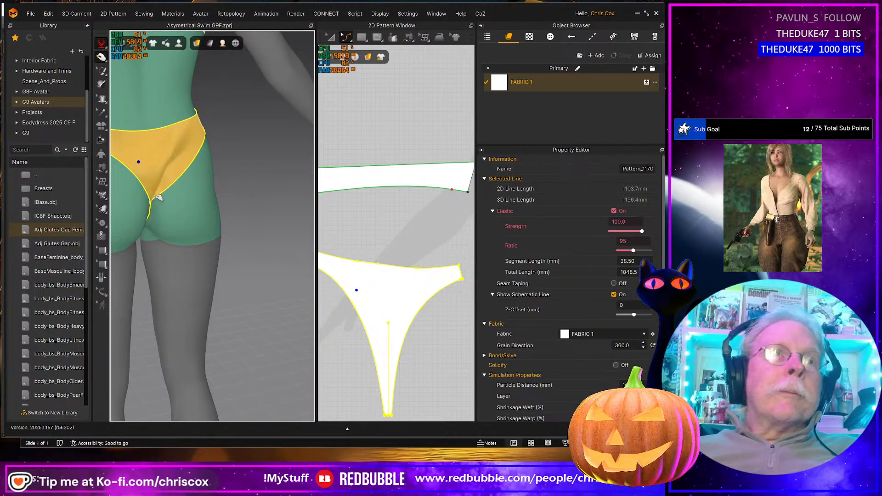
drag(158, 197, 167, 241)
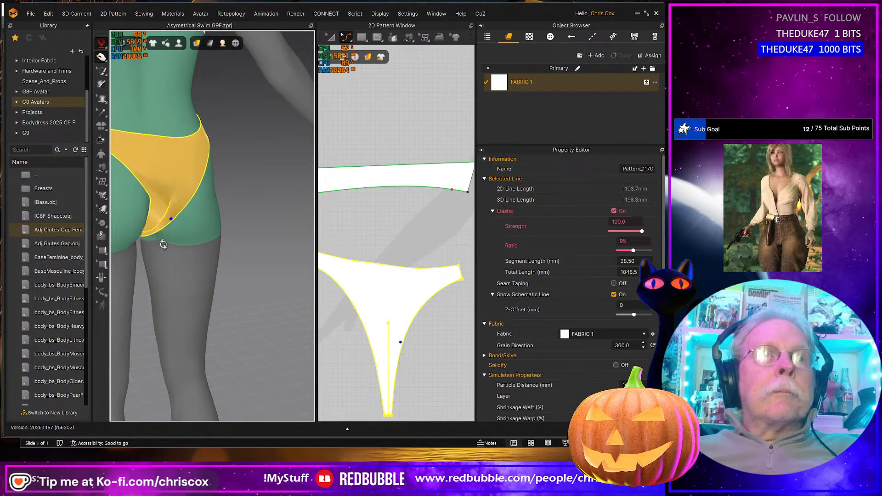
right_drag(163, 244, 134, 222)
drag(148, 227, 162, 240)
right_drag(199, 237, 210, 240)
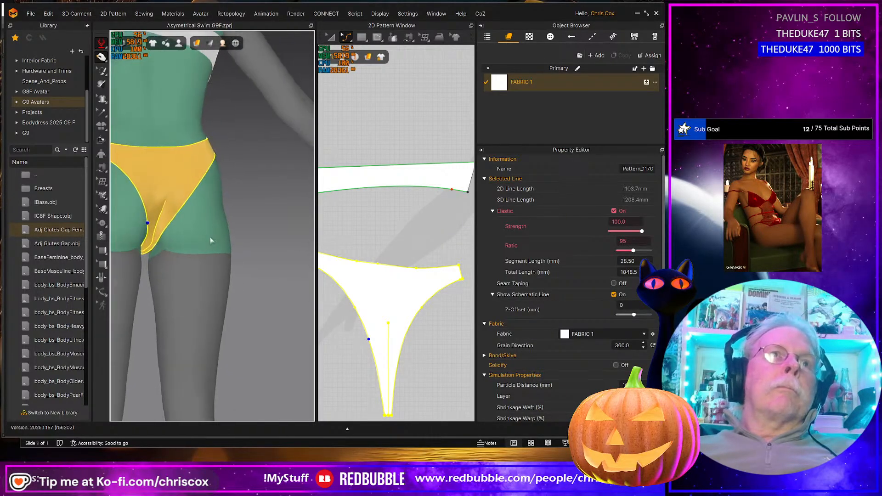
drag(182, 199, 173, 188)
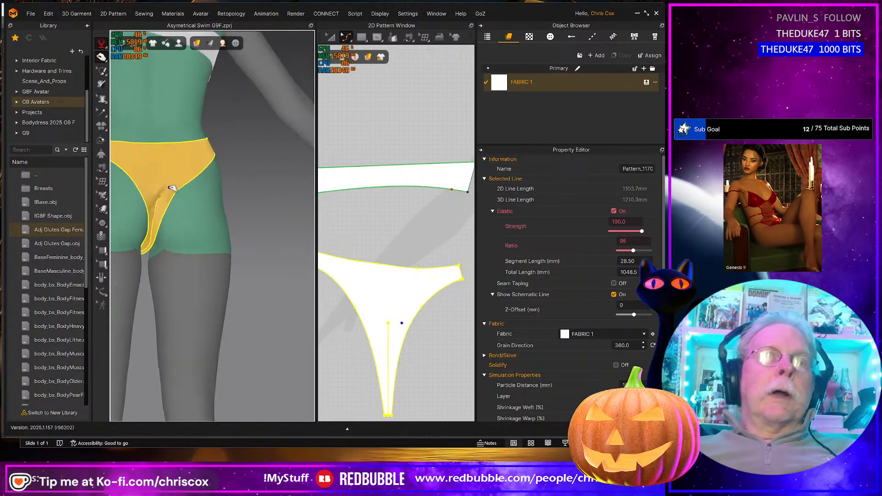
- Move the curve points on both leg edges of the back panel outward for wider seat coverage
click(419, 335)
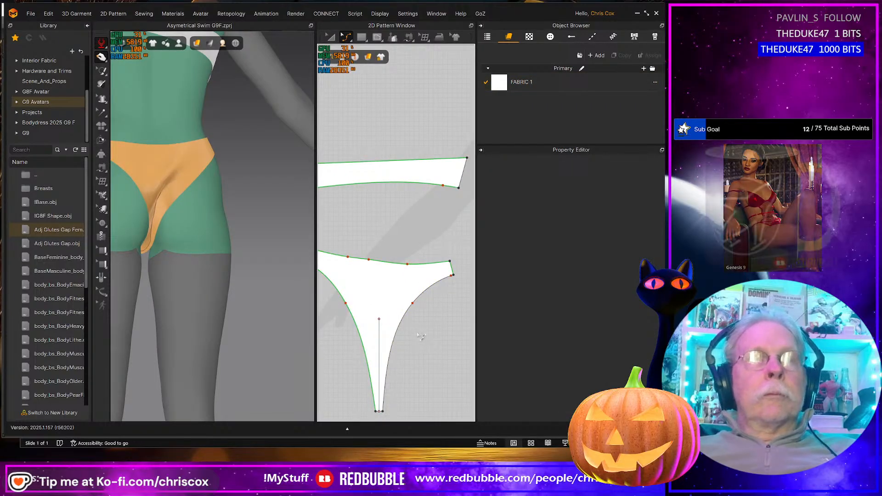
drag(405, 296, 404, 302)
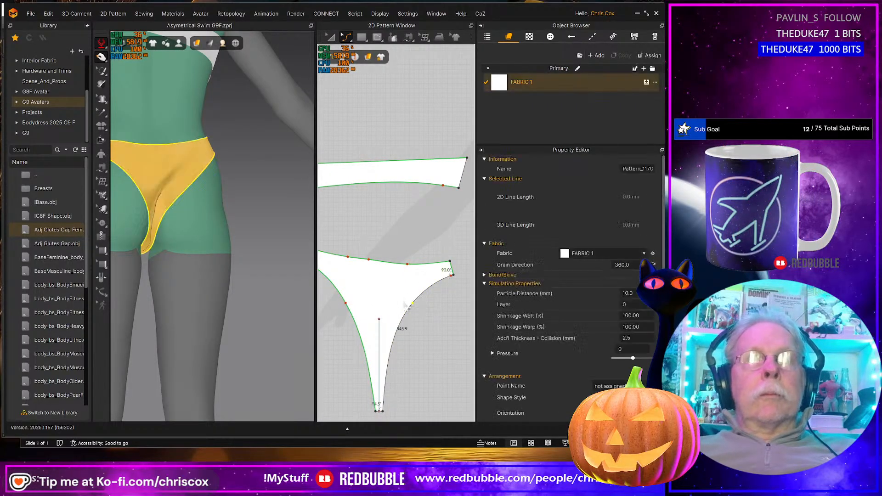
key(Right)
key(Right)
key(Right)
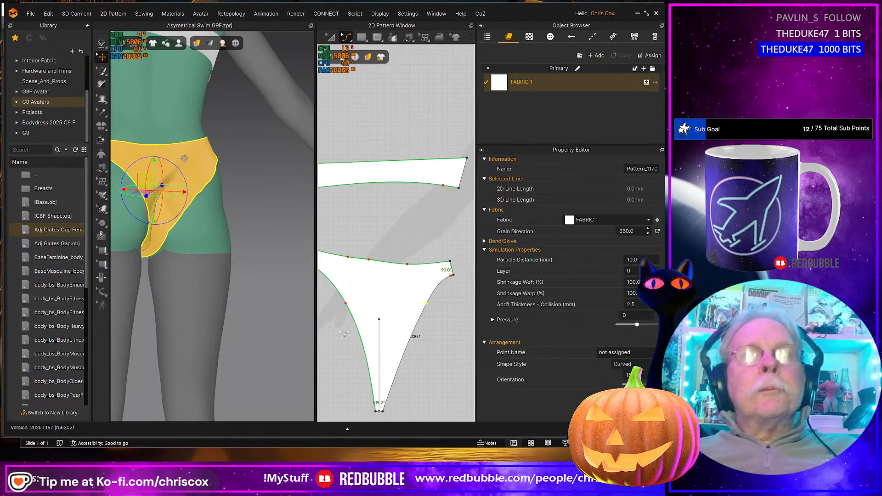
drag(339, 331, 362, 298)
key(Left)
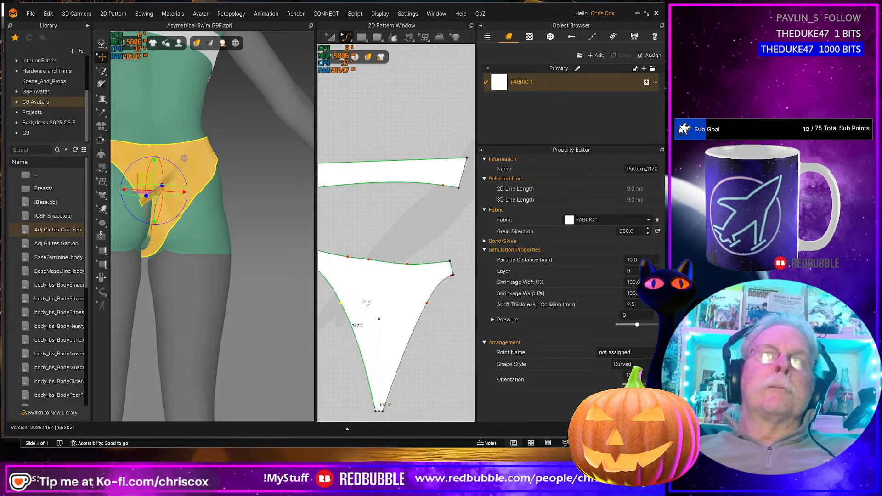
- Simulate the widened back panel, pull its crotch end free of the body, and tug the panel up toward the hip
key(space)
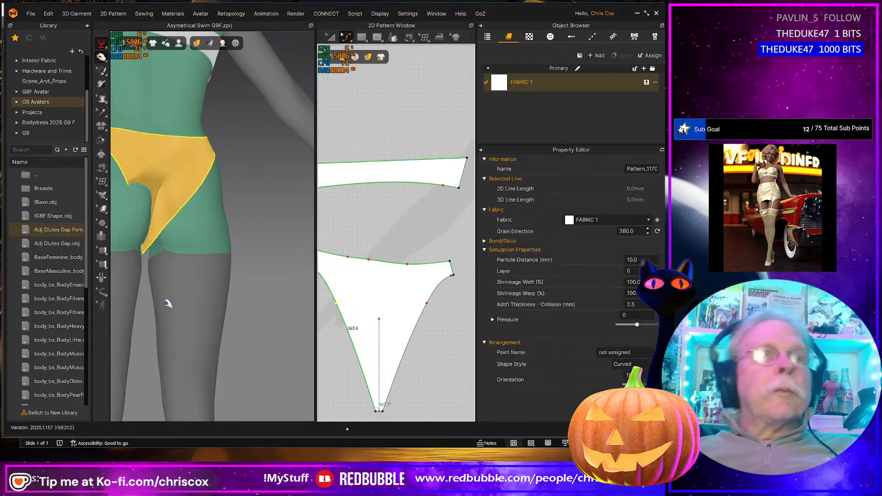
right_drag(165, 301, 162, 218)
drag(153, 188, 182, 294)
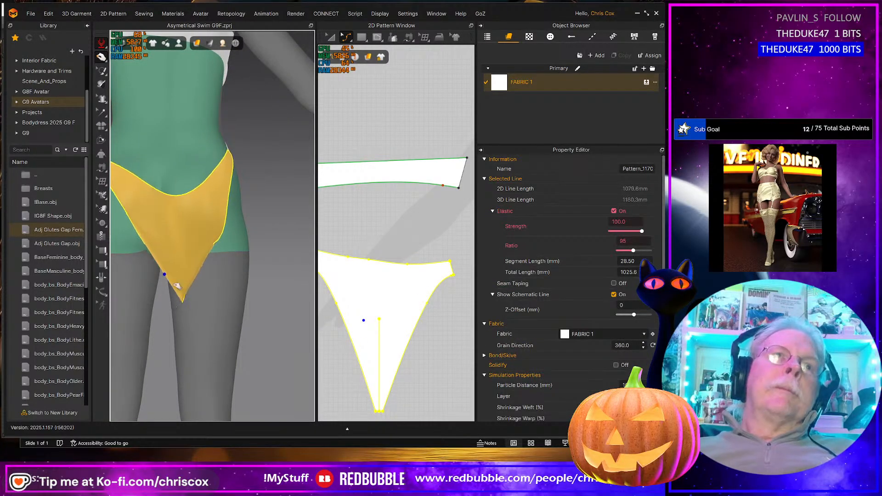
drag(166, 248, 171, 222)
drag(185, 189, 128, 141)
- Tug the widened back panel around the lower seat and leg edges to work out the centre fold
right_drag(196, 200, 174, 200)
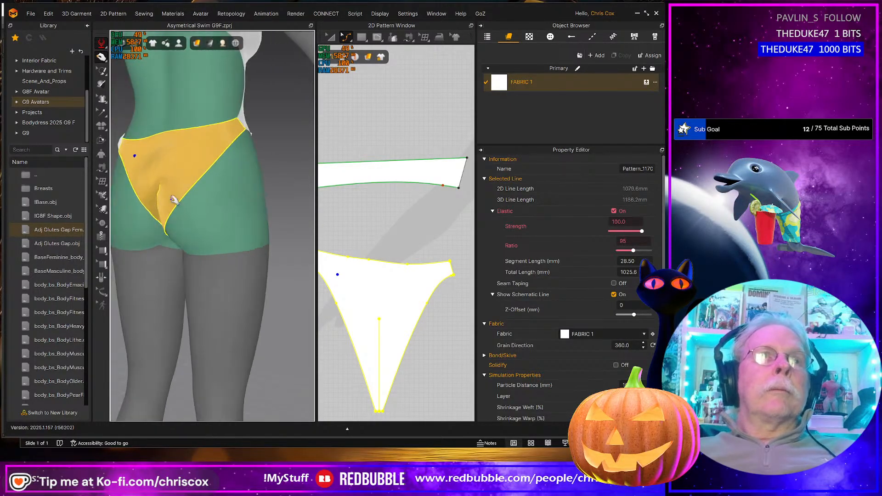
drag(175, 201, 187, 211)
right_drag(166, 249, 128, 231)
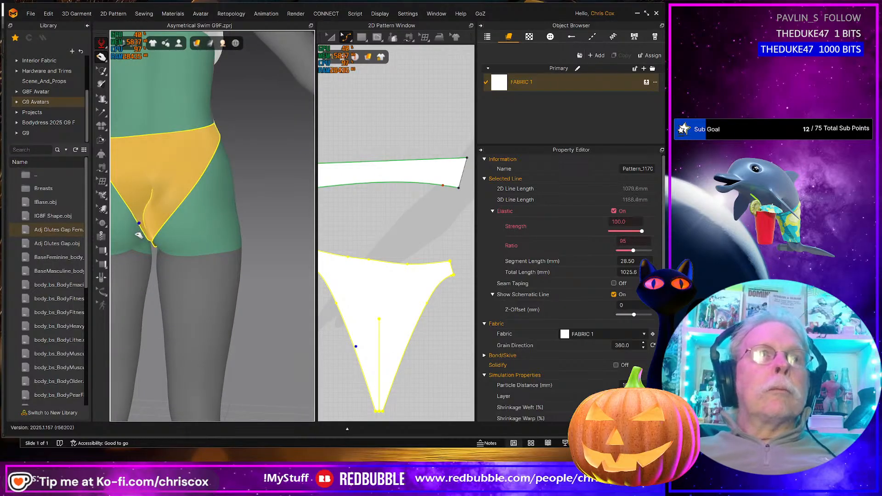
mouse_move(139, 235)
mouse_down()
mouse_move(116, 258)
mouse_move(133, 249)
mouse_up()
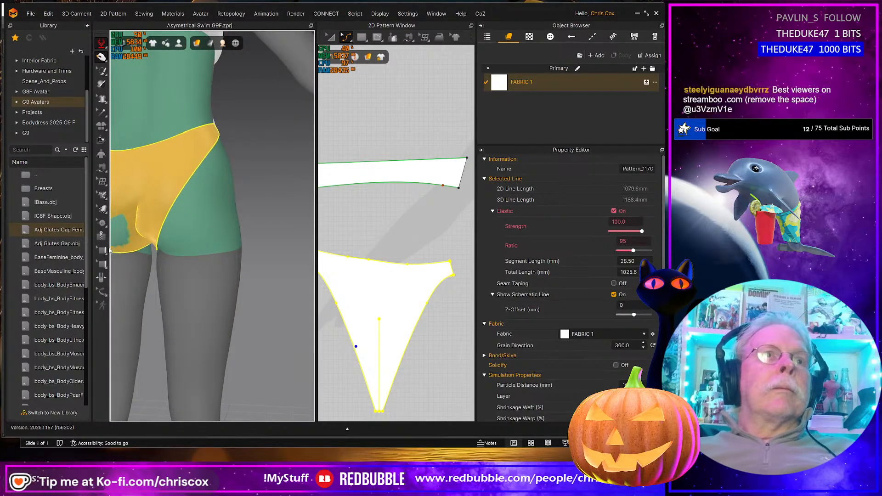
right_drag(160, 242, 181, 242)
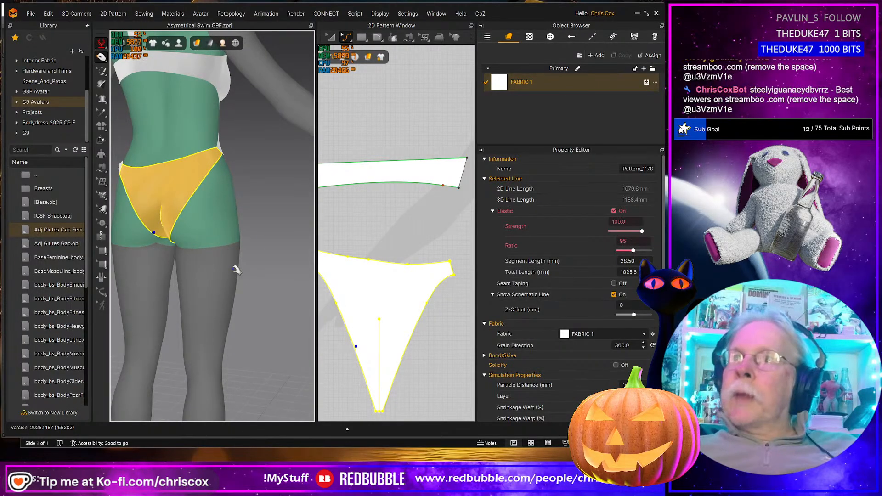
- Tug the back panel outward at its leg edge and across the upper seat, and clear the pattern selection
right_drag(212, 275, 211, 223)
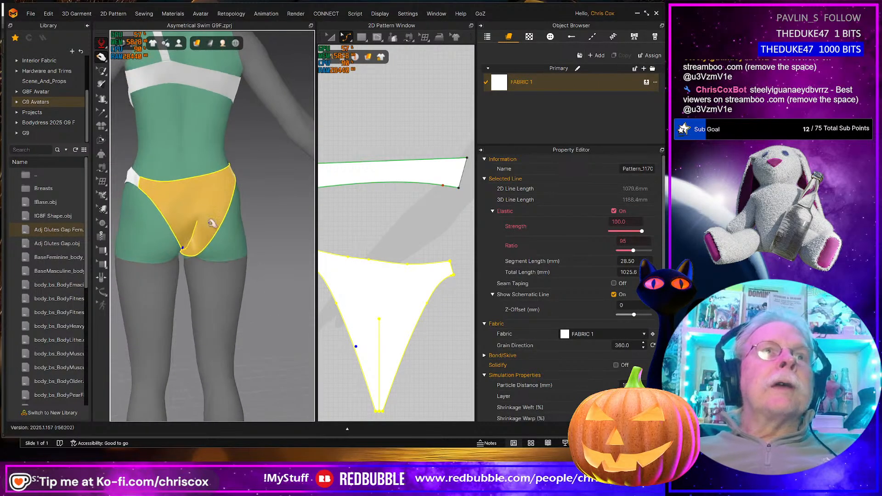
drag(188, 203, 173, 205)
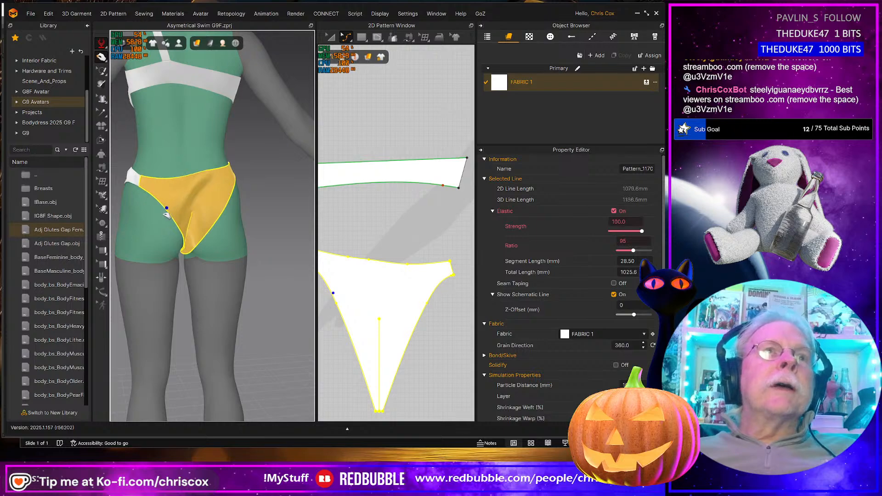
right_drag(167, 202, 161, 238)
right_drag(380, 275, 428, 275)
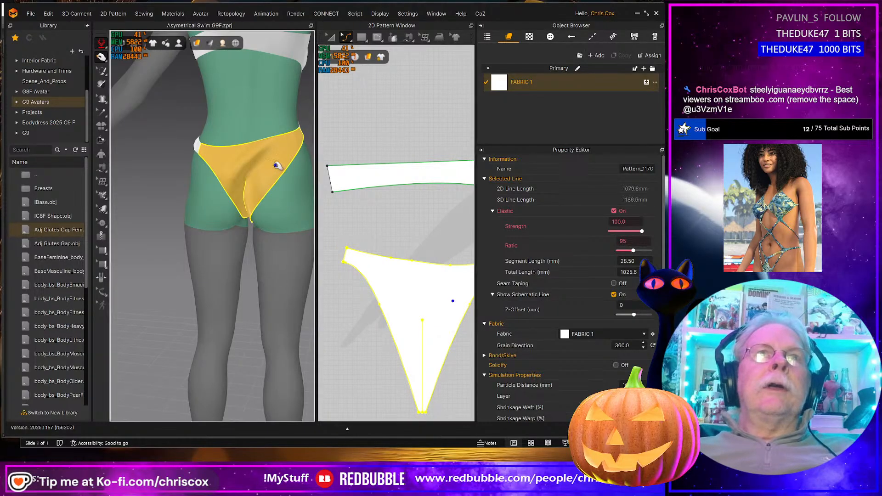
scroll(293, 262, down, 2)
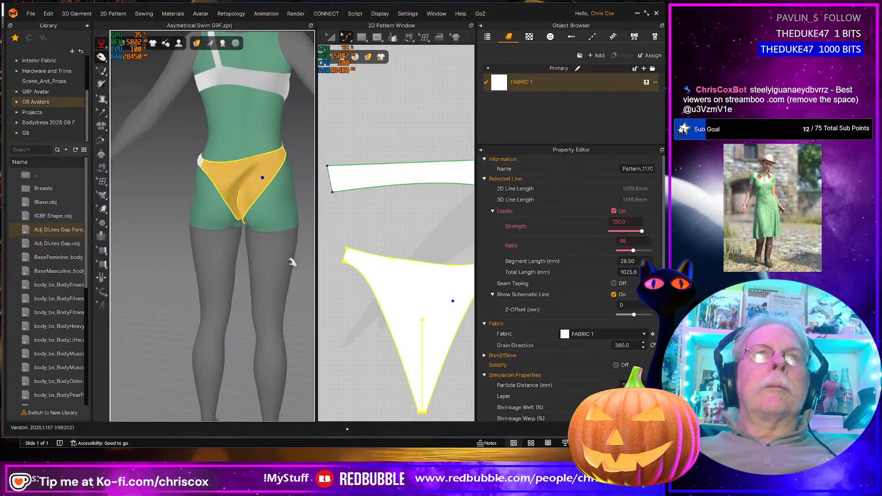
click(310, 290)
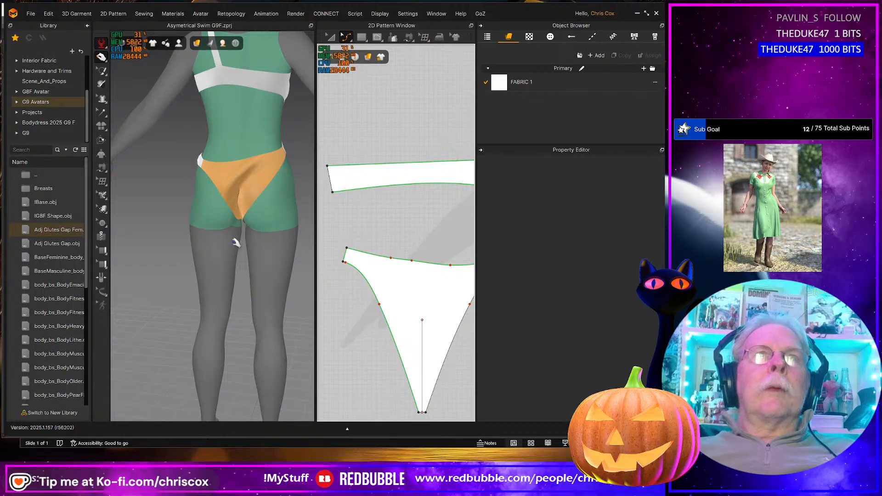
- Tug the back panel up near the hip joint and pull its lower seat down toward the crotch
right_drag(235, 242, 230, 165)
drag(207, 158, 199, 127)
mouse_move(249, 186)
right_down()
mouse_move(211, 207)
mouse_move(238, 187)
right_up()
drag(246, 187, 237, 247)
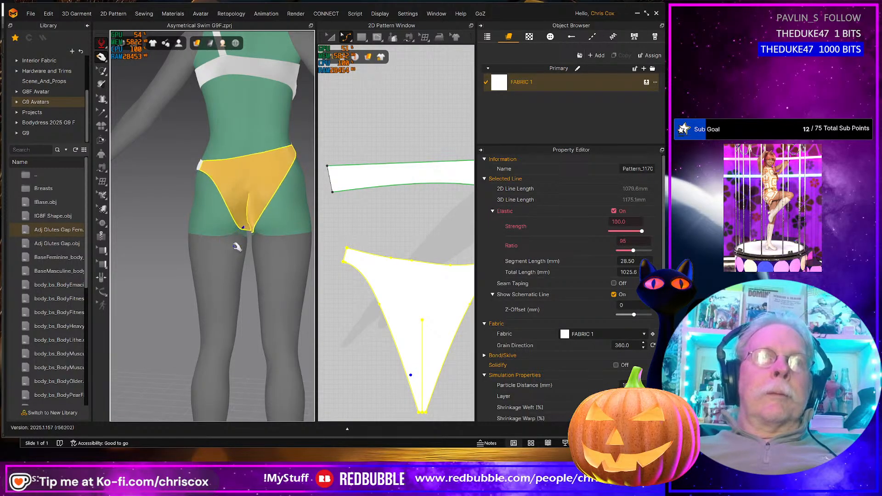
scroll(276, 248, down, 6)
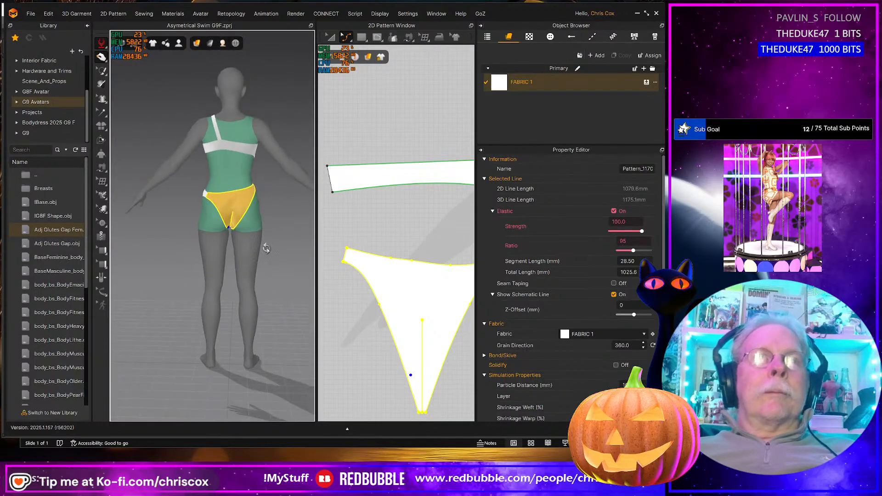
- Examine the swimsuit's fit and back panel coverage from the side, back and front of the avatar
right_drag(273, 248, 54, 243)
scroll(276, 281, down, 2)
scroll(346, 289, down, 3)
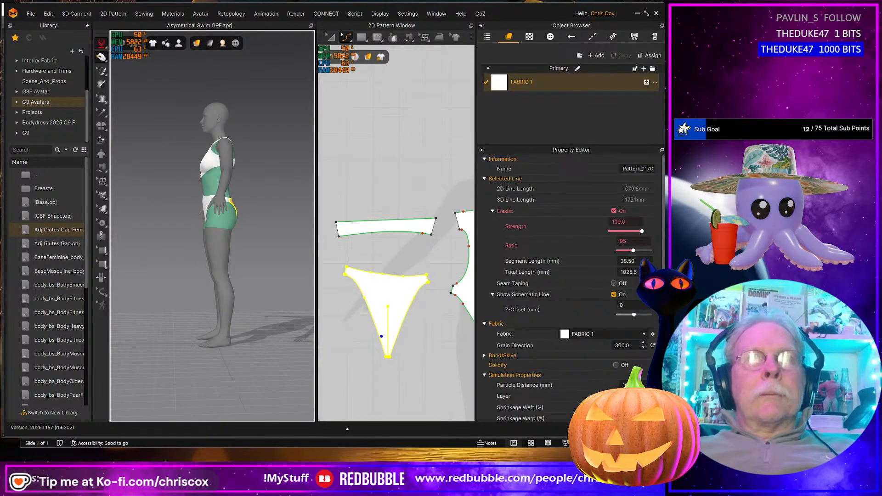
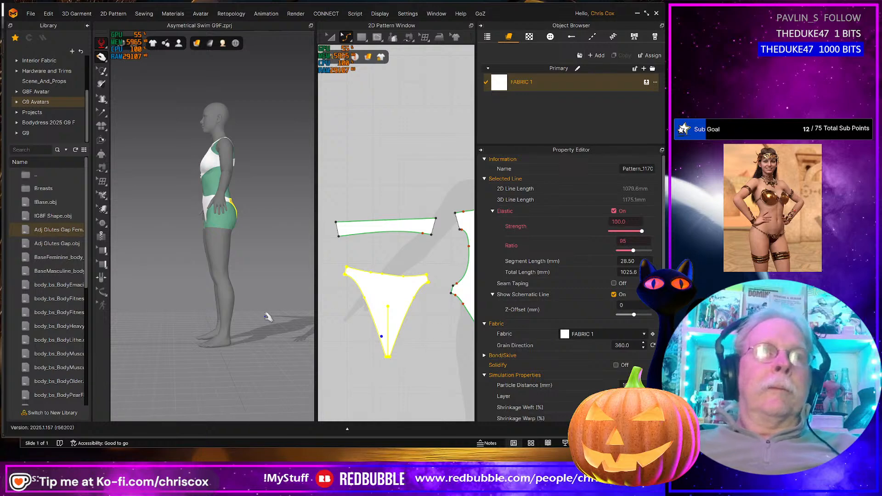
right_drag(268, 317, 154, 316)
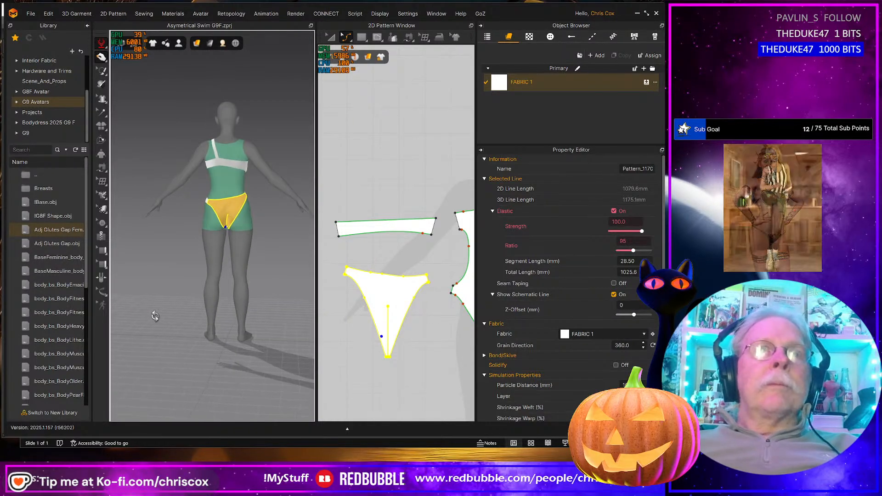
right_drag(407, 352, 383, 352)
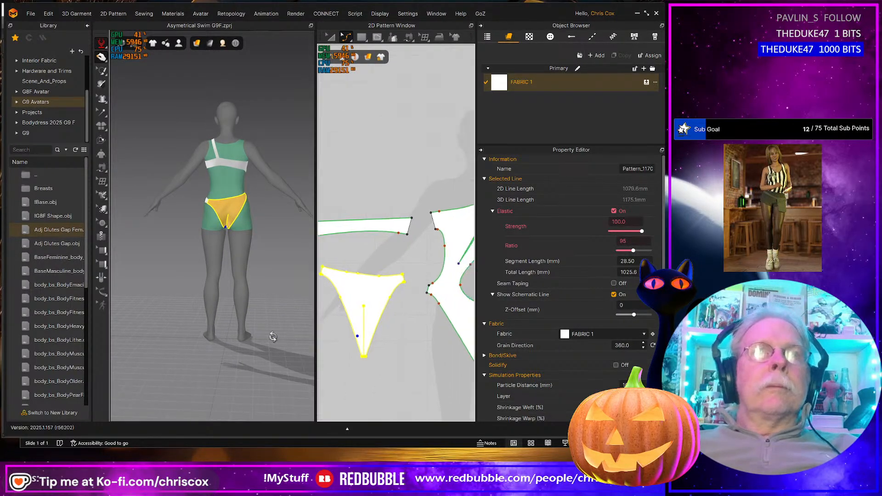
right_drag(272, 335, 332, 343)
scroll(369, 347, down, 4)
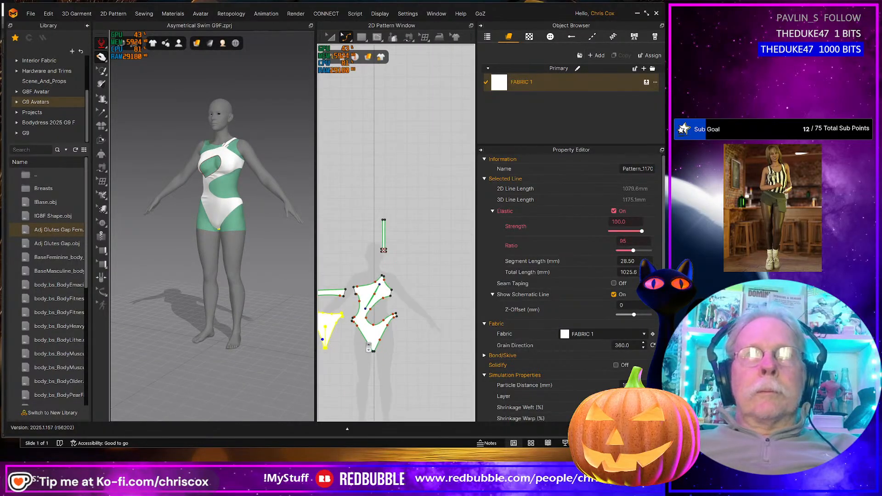
right_drag(257, 316, 121, 314)
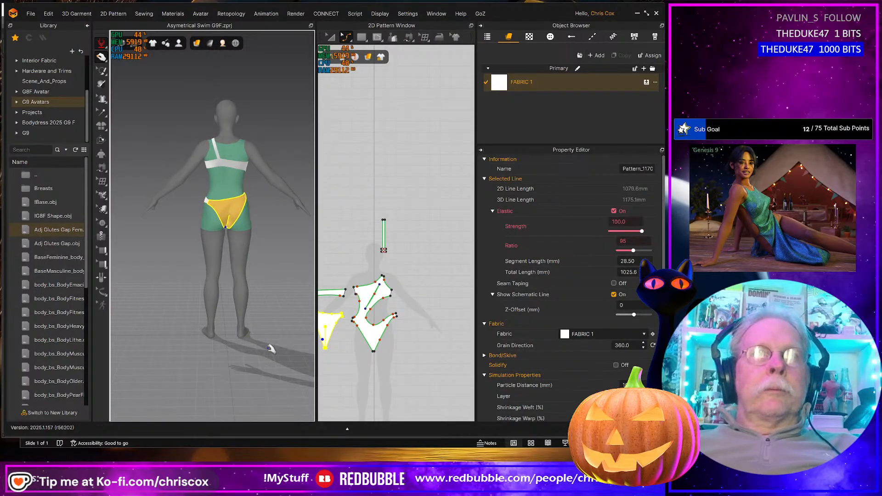
mouse_move(271, 349)
middle_down()
mouse_move(283, 354)
mouse_move(258, 352)
middle_up()
middle_drag(459, 368, 515, 364)
right_drag(215, 268, 317, 273)
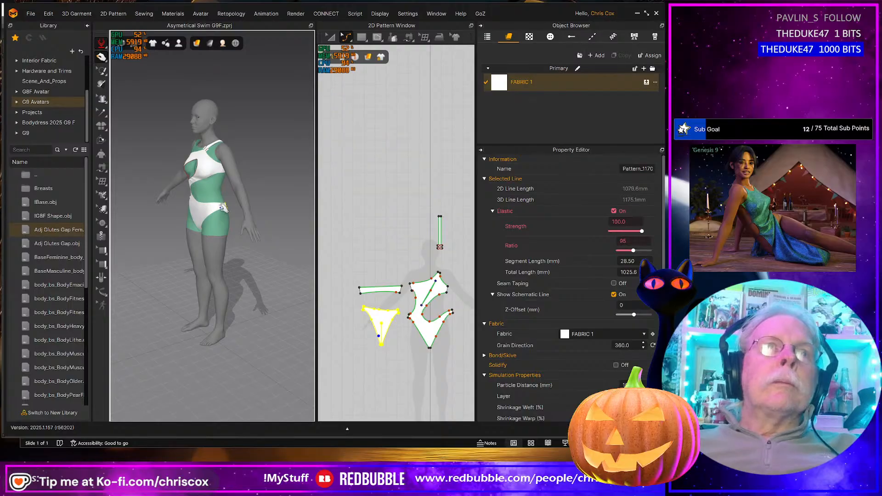
- Simulate the garment and tug the back panel's corner upward beside the hip joint
click(231, 214)
scroll(248, 230, up, 5)
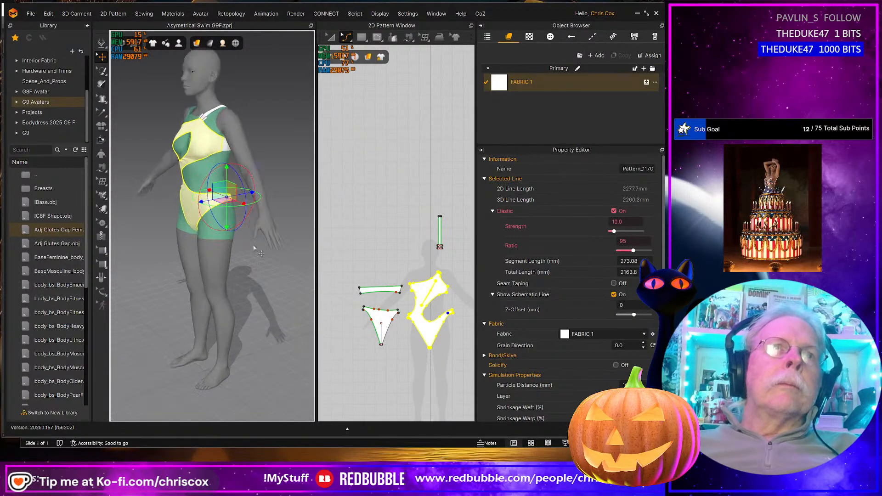
scroll(266, 254, up, 1)
right_drag(283, 257, 211, 225)
key(space)
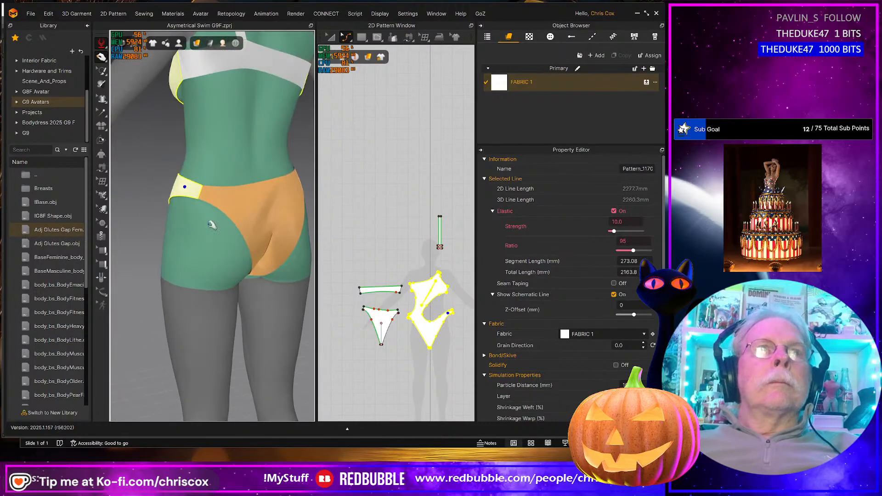
key(space)
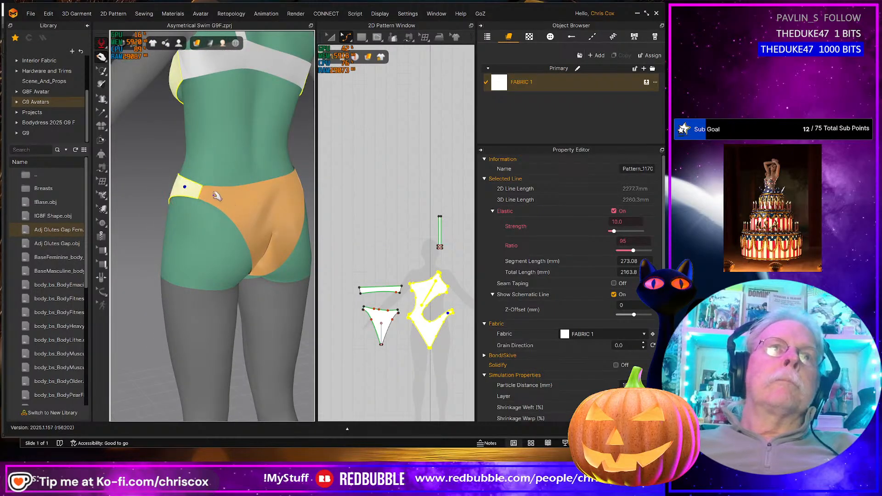
click(210, 192)
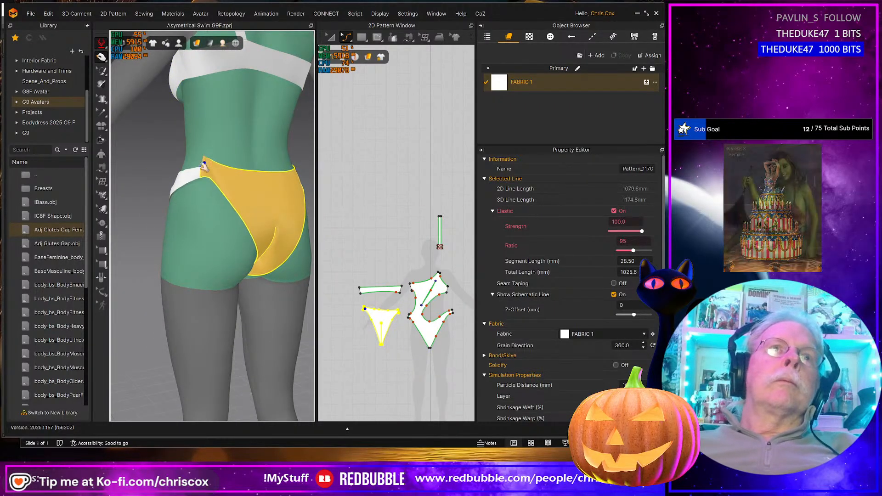
right_drag(255, 255, 285, 334)
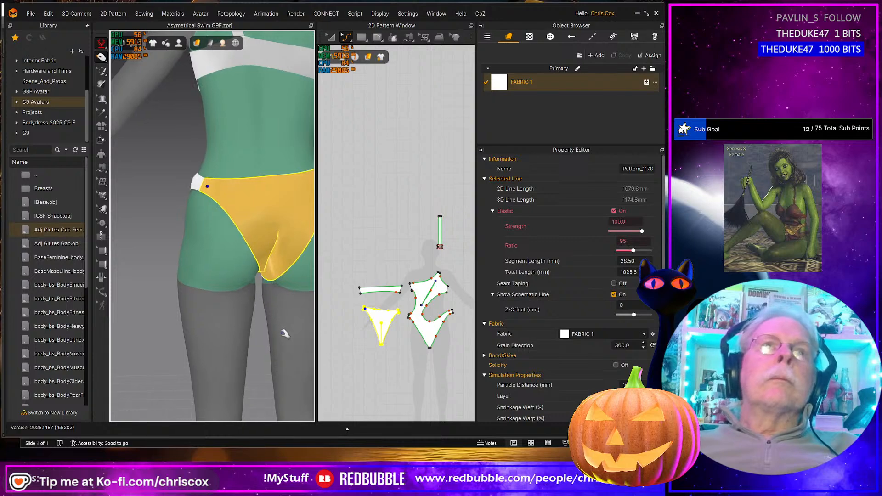
- Tug the front panel above the crotch and pull the back panel's leg edge down and outward over the lower seat
right_drag(386, 365, 412, 365)
right_drag(221, 335, 226, 307)
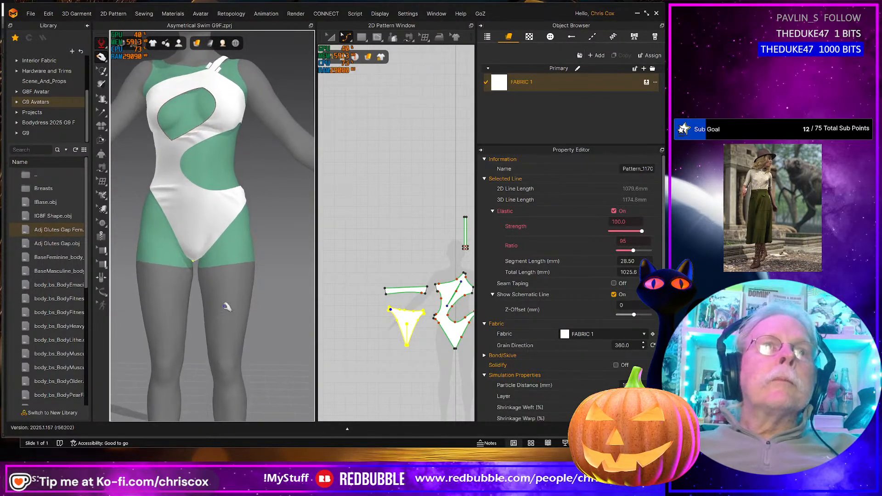
click(199, 228)
right_drag(196, 196, 227, 251)
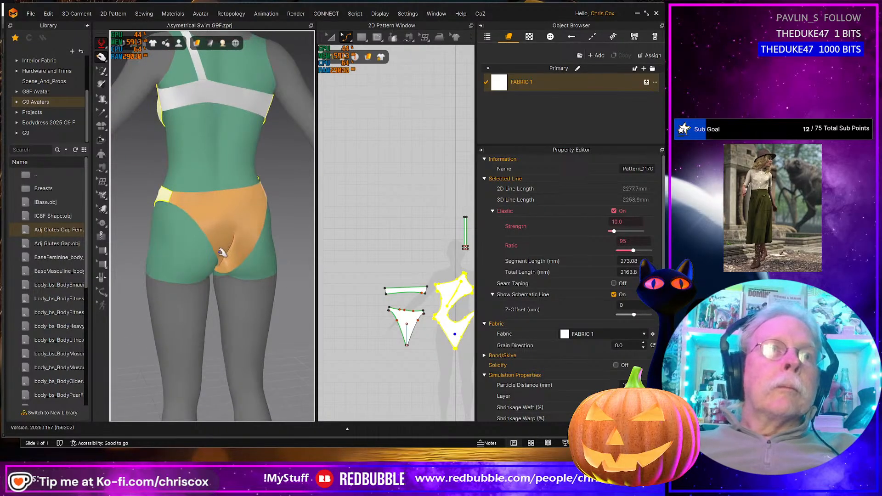
click(221, 252)
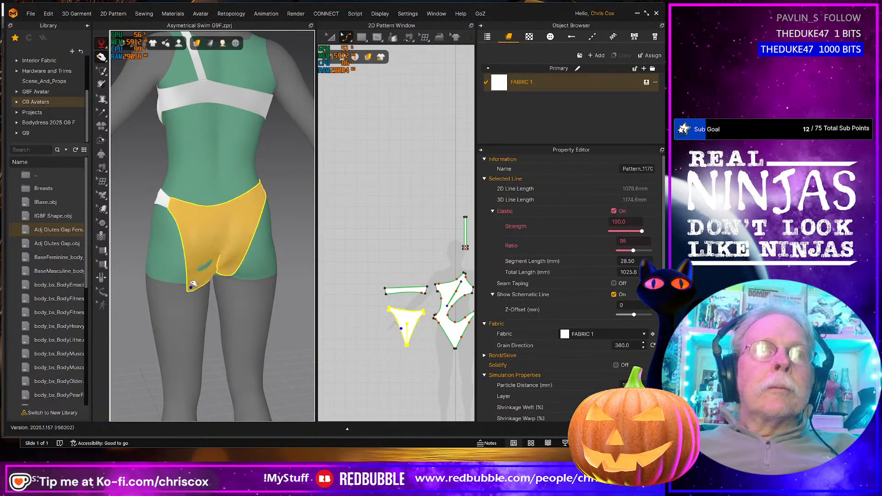
drag(191, 288, 199, 274)
right_drag(224, 284, 202, 276)
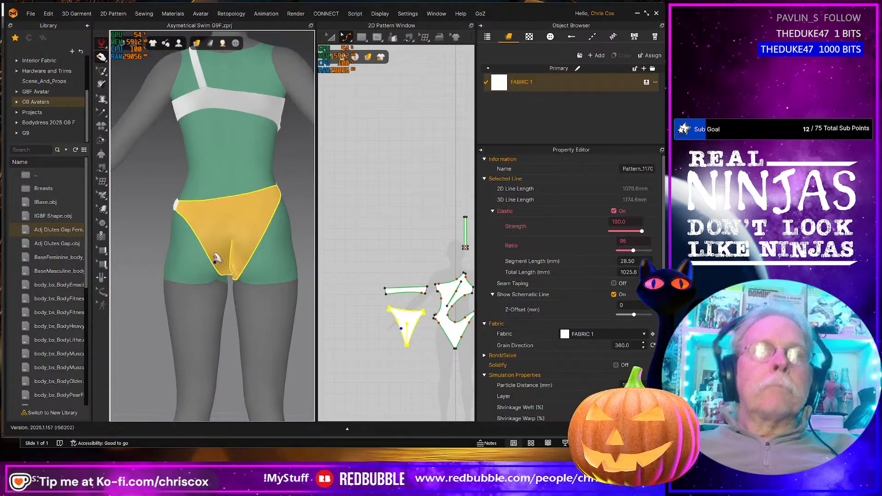
middle_drag(216, 258, 238, 262)
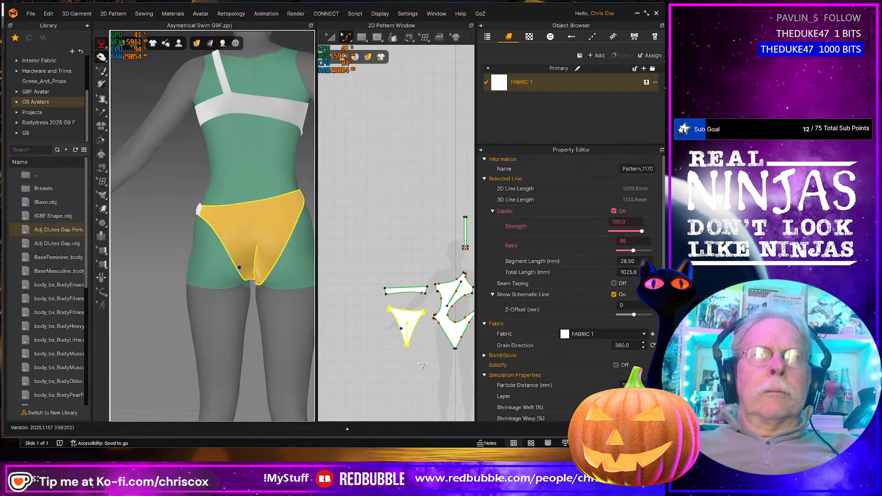
middle_drag(234, 271, 229, 274)
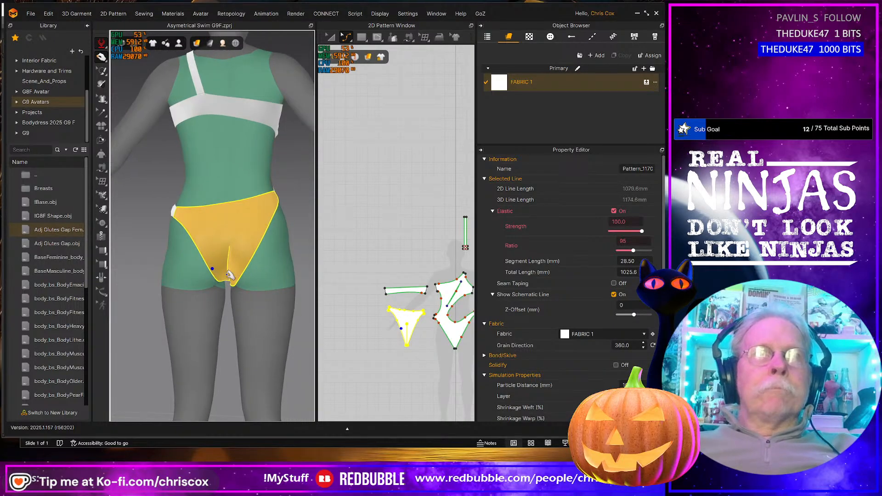
click(248, 239)
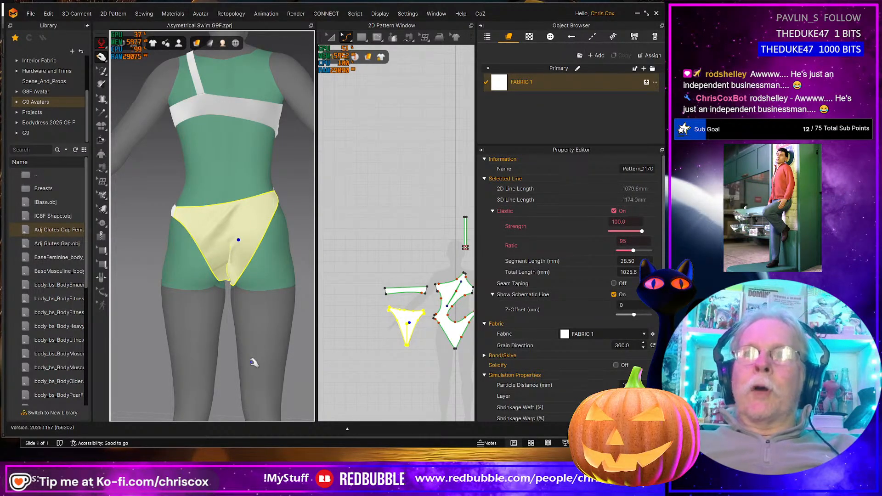
- Check the back panel from below the seat and deactivate the panel together with its sewing
right_drag(248, 372, 275, 392)
scroll(242, 323, up, 4)
middle_drag(276, 392, 250, 324)
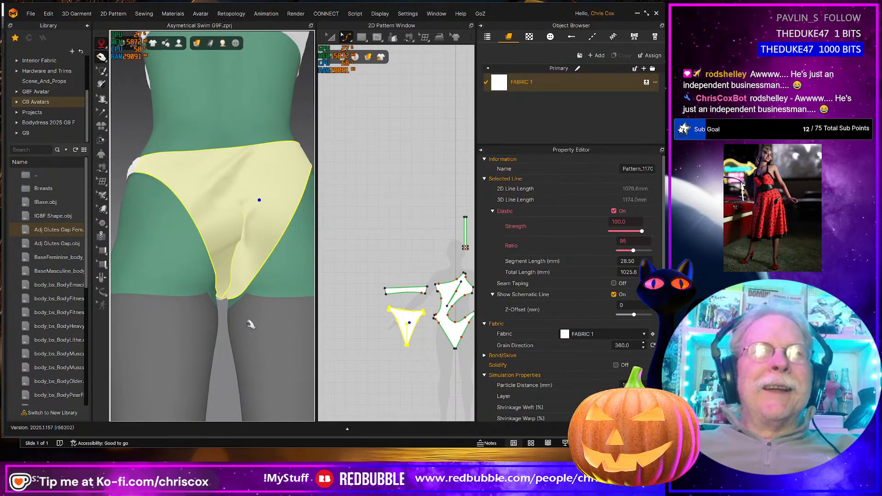
right_drag(250, 324, 236, 289)
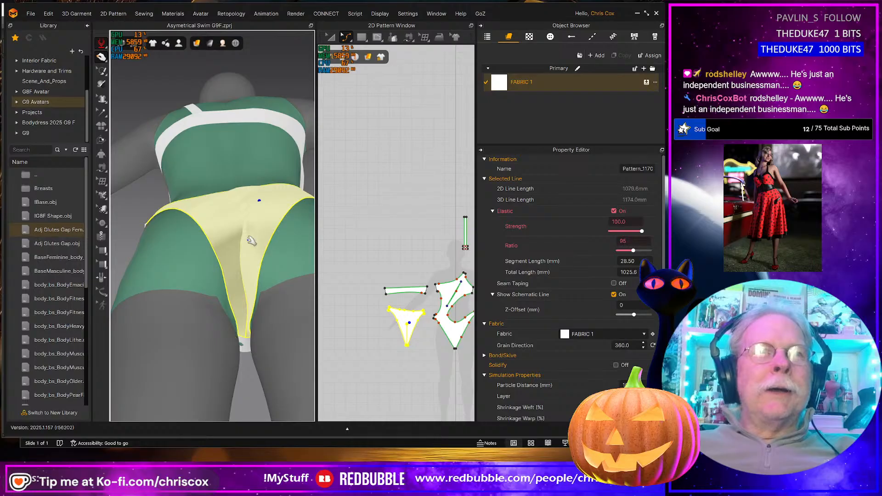
right_drag(259, 308, 281, 333)
right_drag(222, 354, 236, 254)
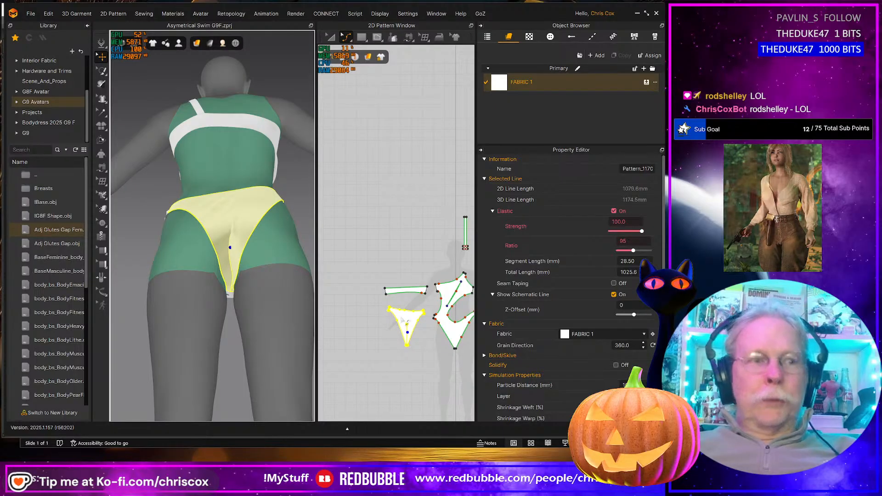
key(a)
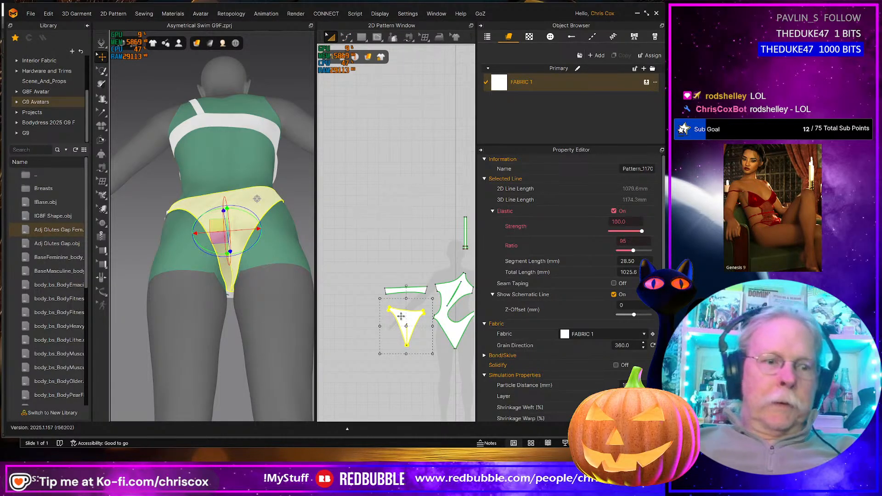
right_click(401, 318)
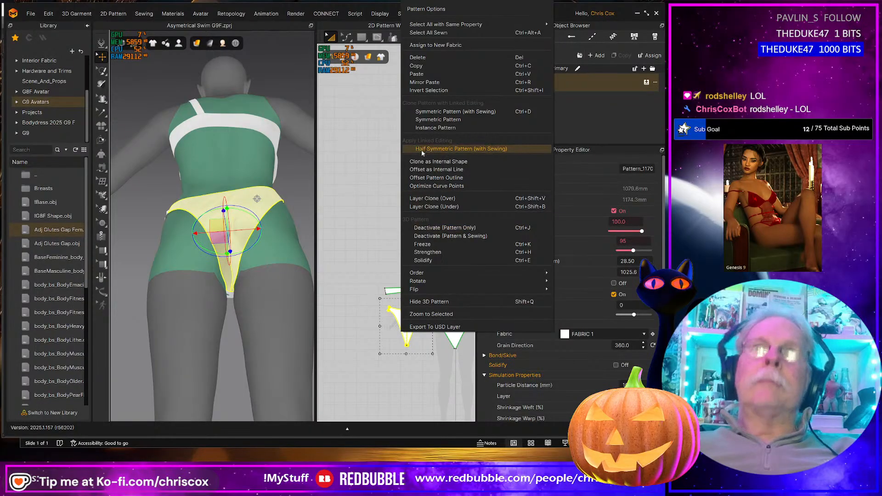
click(443, 237)
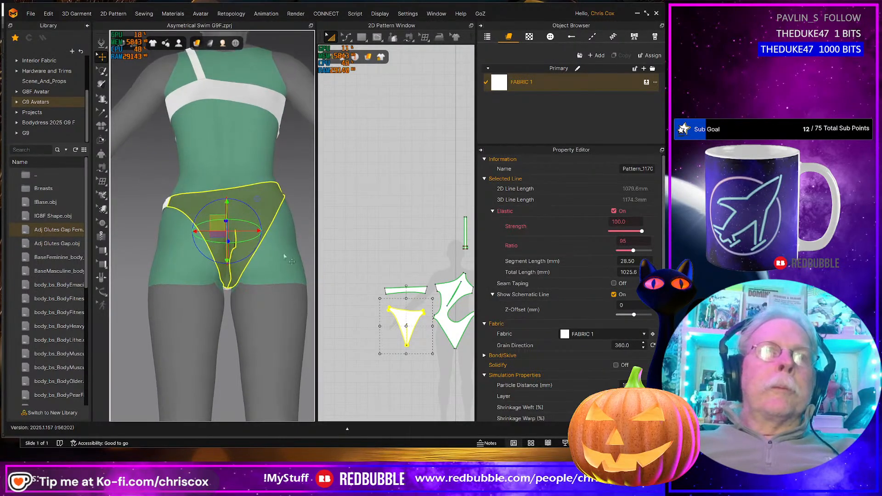
- Activate the 3D Pen (Avatar) tool with the avatar's lower seat in close view from below
click(102, 196)
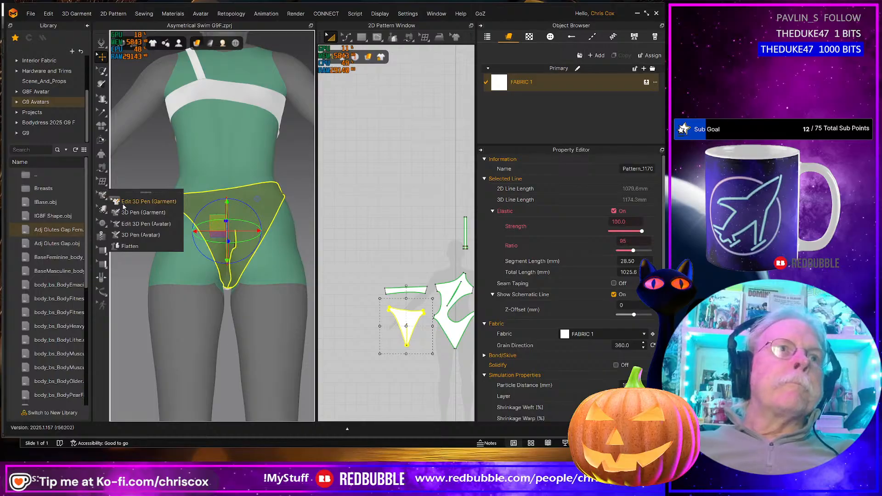
click(137, 235)
scroll(177, 276, up, 4)
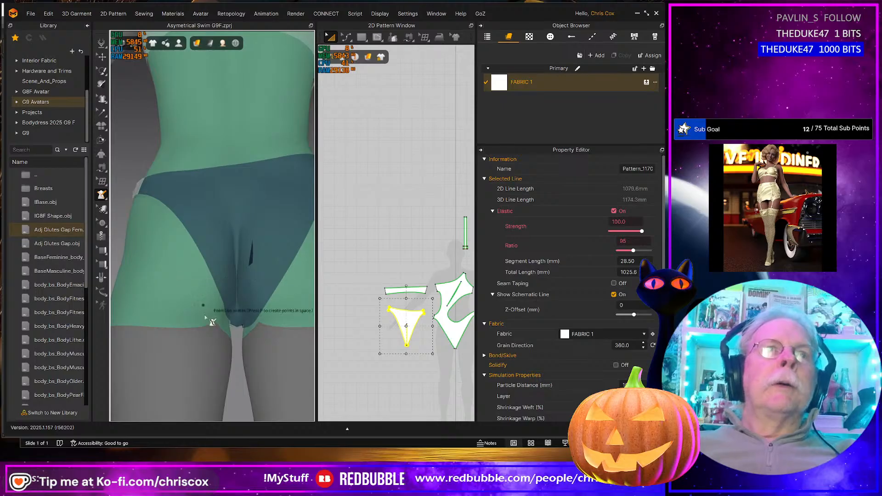
right_drag(212, 317, 226, 273)
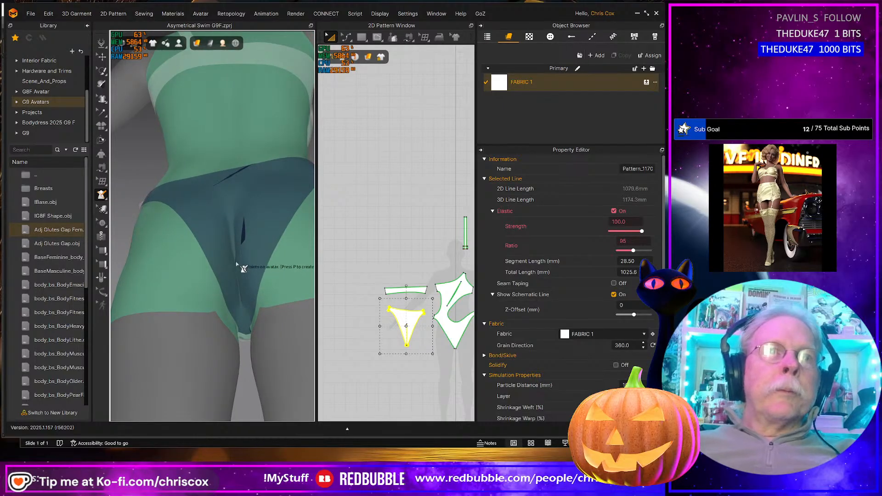
click(242, 268)
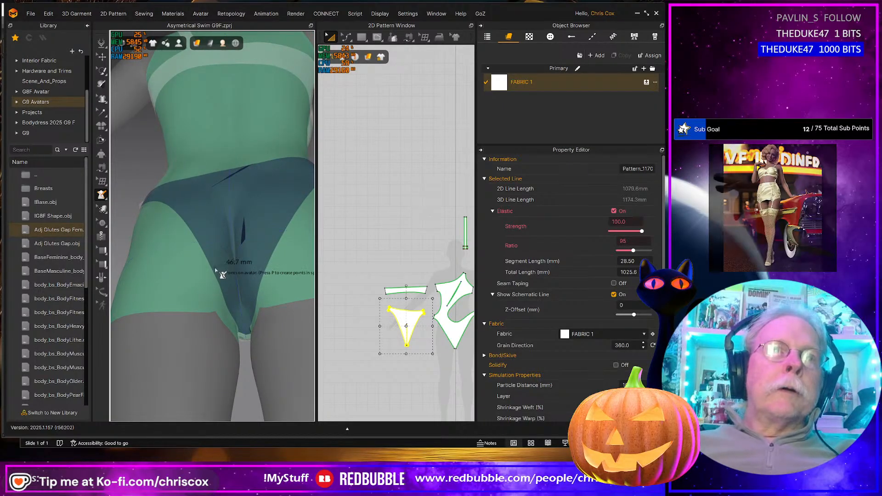
click(215, 268)
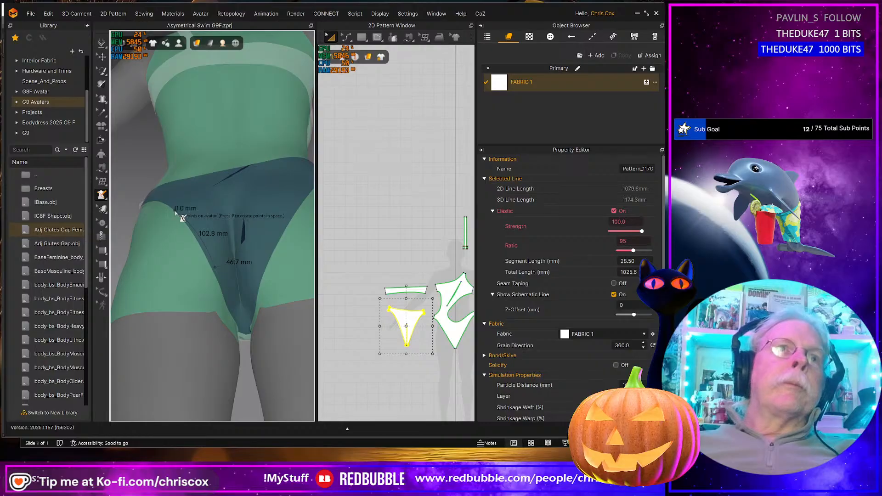
right_drag(175, 213, 211, 232)
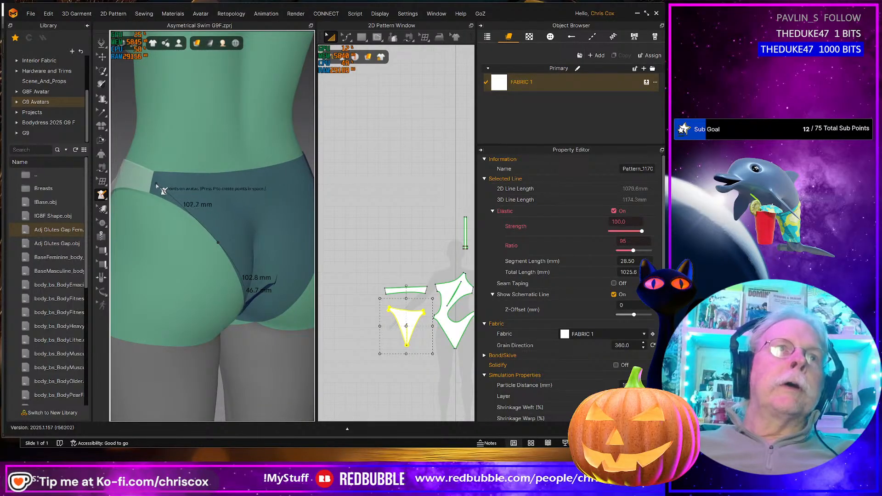
click(202, 173)
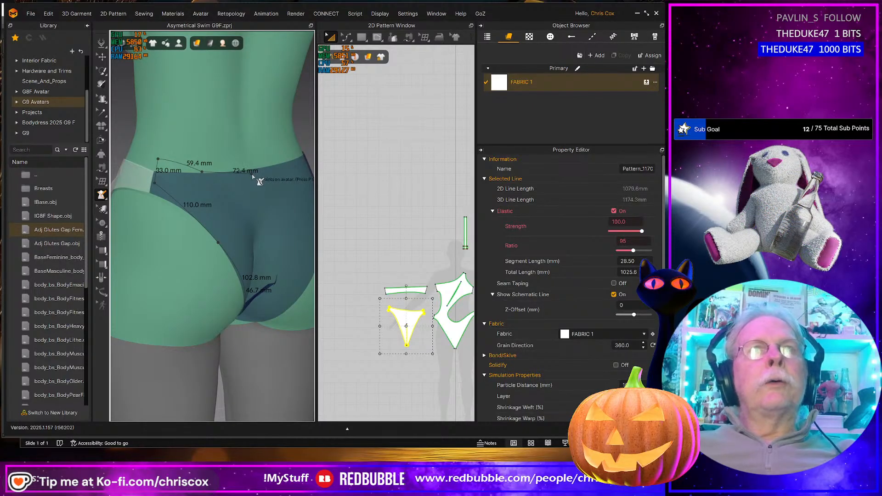
click(253, 176)
right_drag(254, 176, 205, 177)
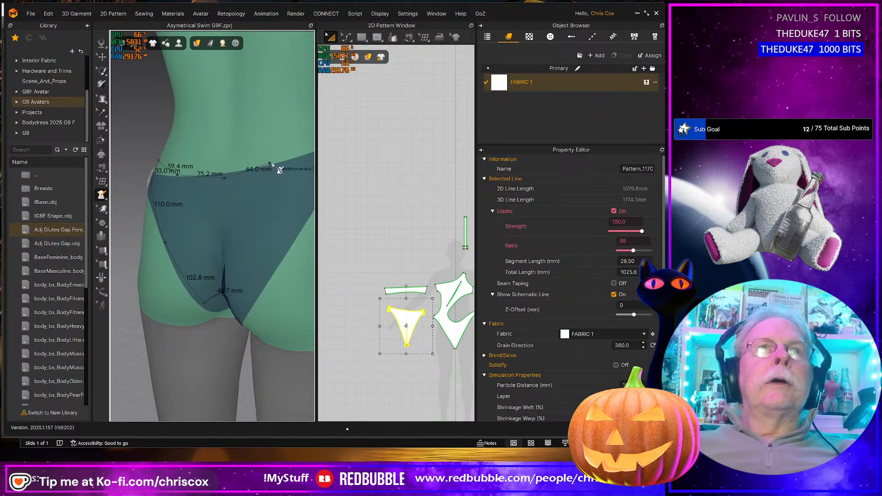
right_drag(276, 165, 250, 167)
middle_drag(251, 169, 151, 195)
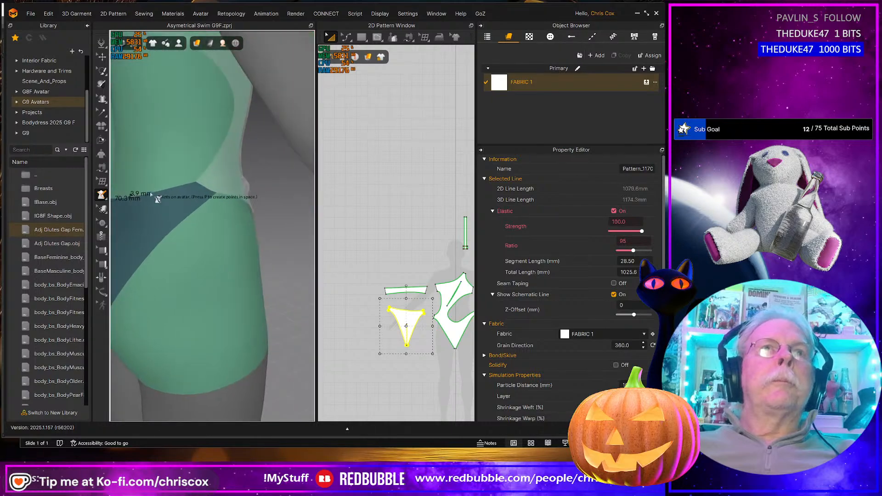
click(213, 193)
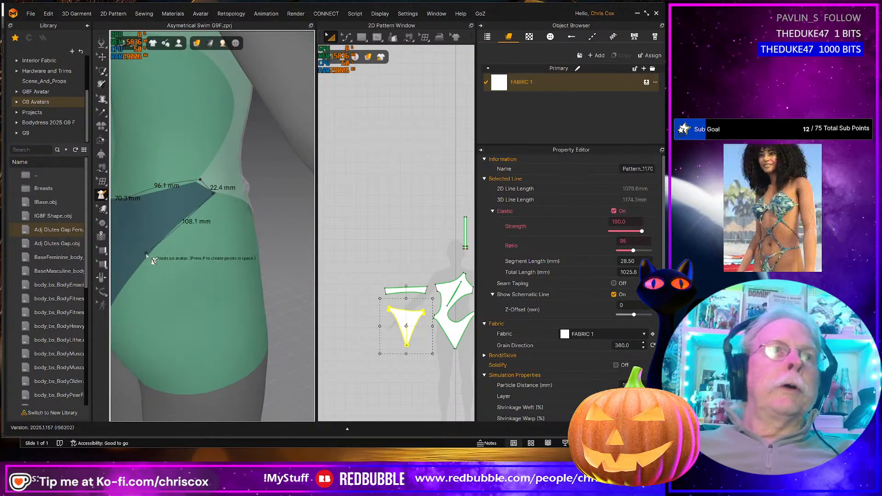
right_drag(147, 255, 195, 232)
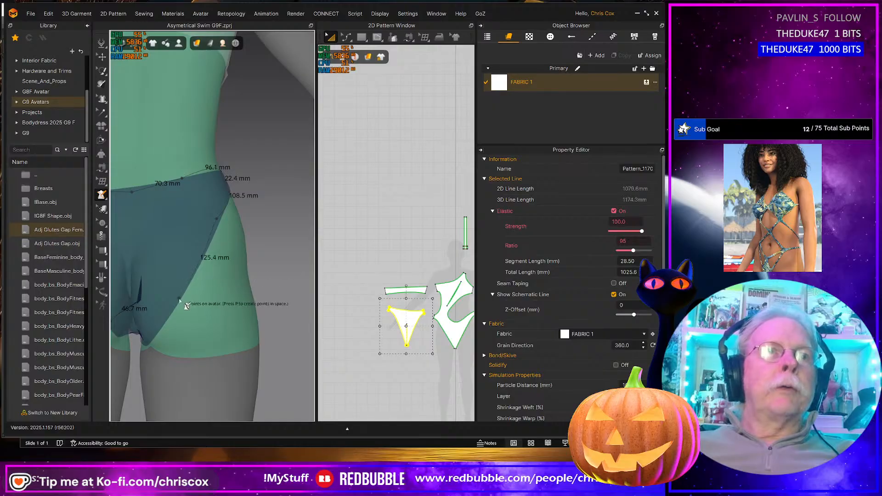
middle_drag(185, 301, 254, 274)
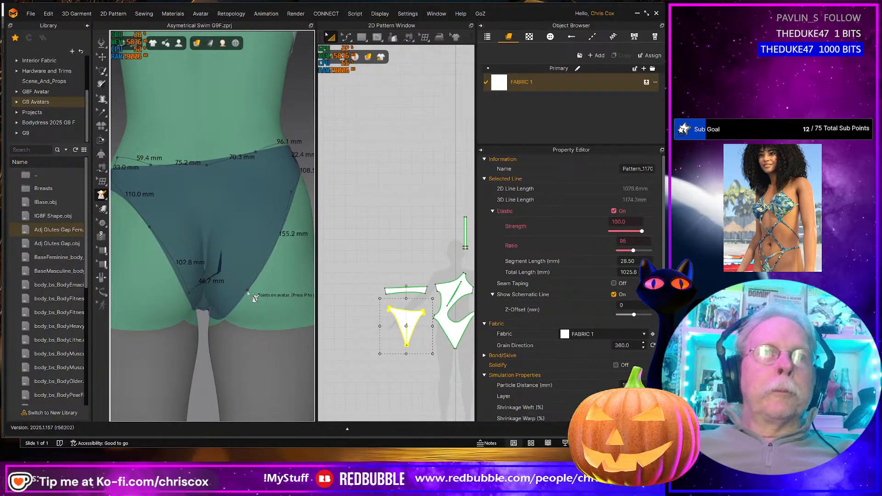
click(246, 294)
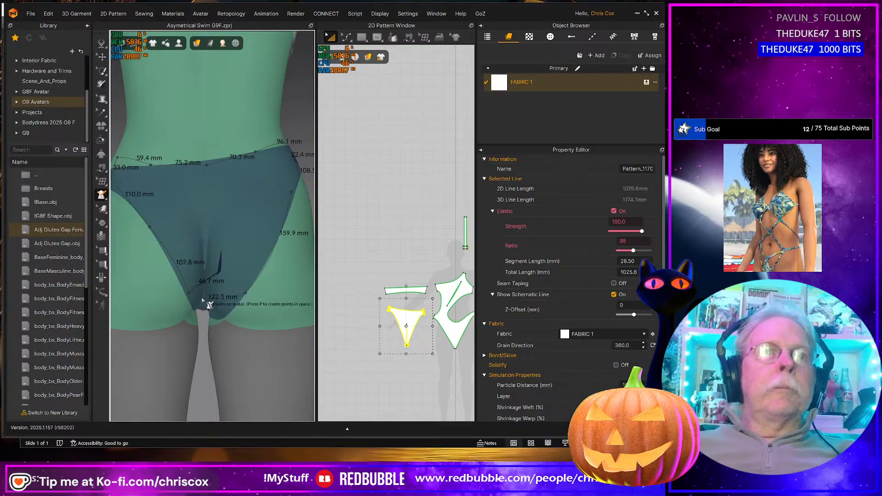
right_drag(196, 300, 217, 268)
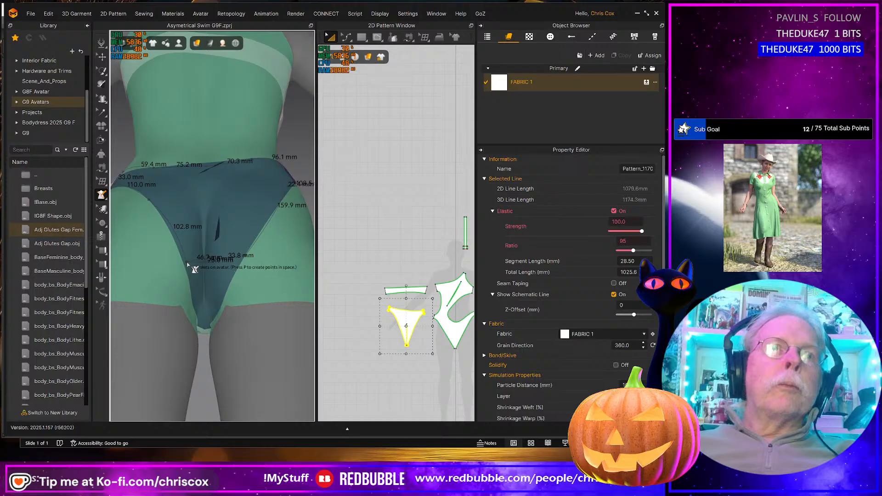
scroll(197, 272, up, 3)
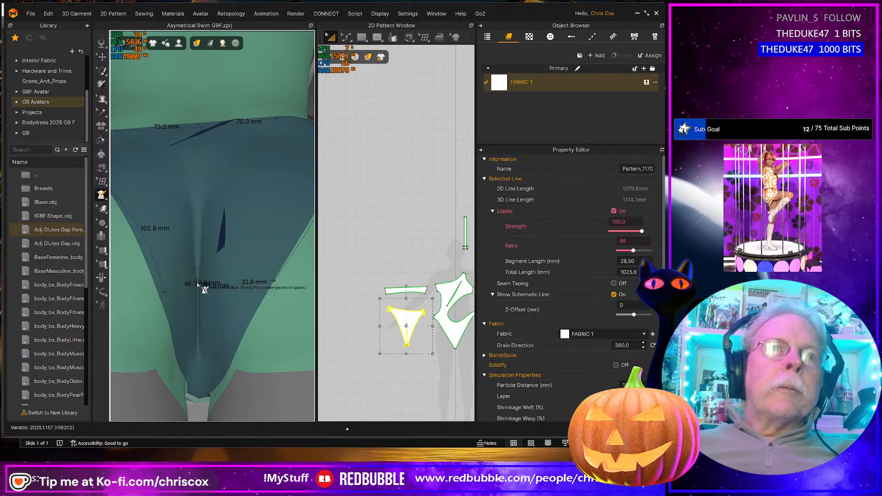
key(Escape)
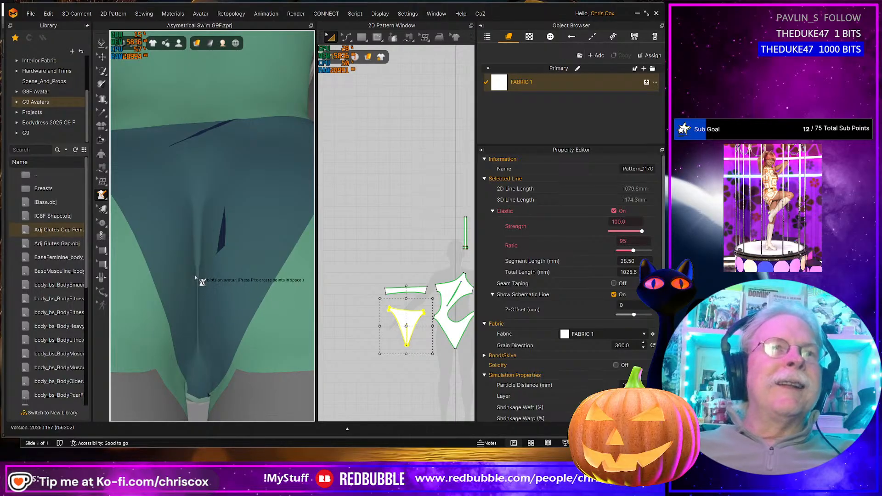
- Draw a centre line about 263 mm long on the avatar from the crotch up the seat to the back waist
right_drag(210, 296, 213, 290)
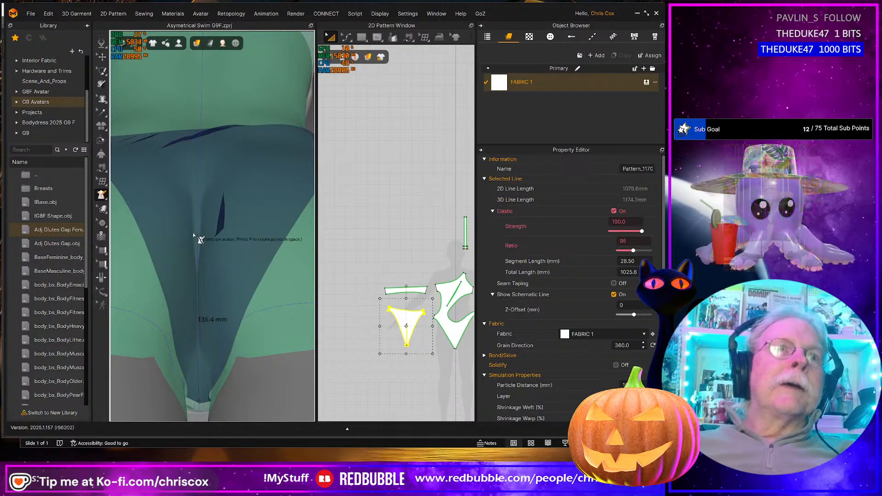
right_drag(197, 236, 209, 198)
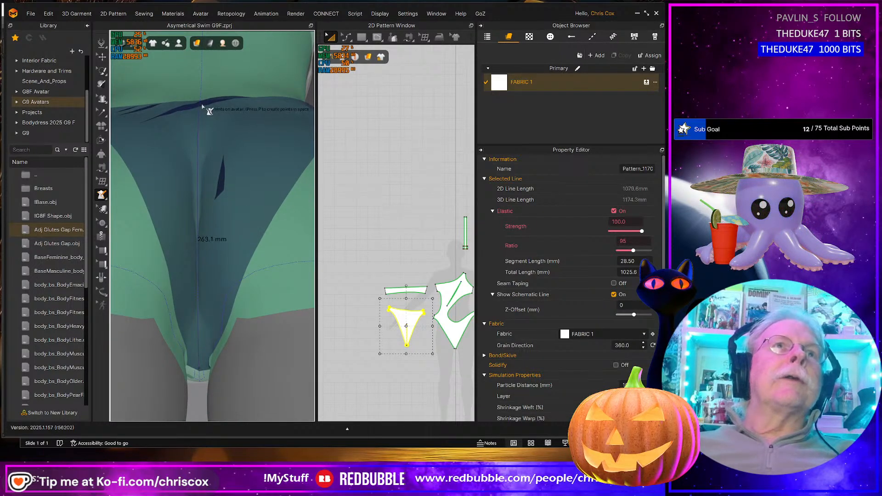
right_drag(202, 107, 289, 142)
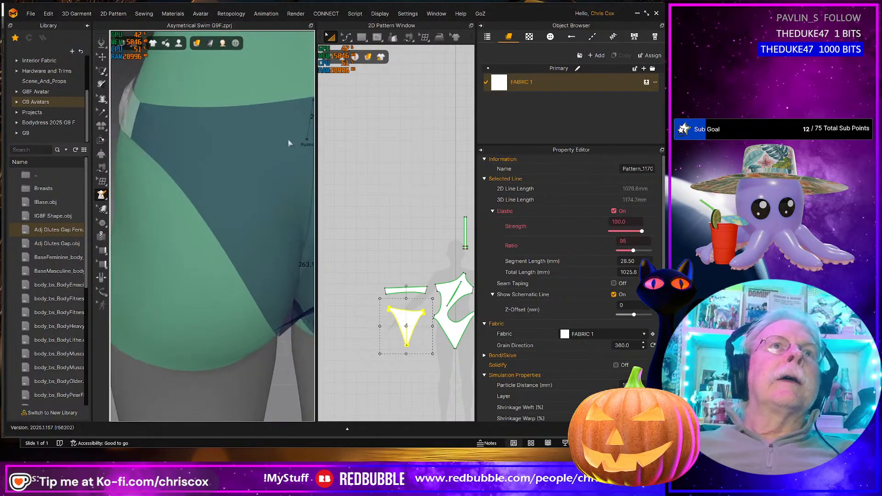
- Continue the outline from the centre line along the back waist to the hip and down the short side edge at the white connecting strip
right_drag(179, 95, 237, 123)
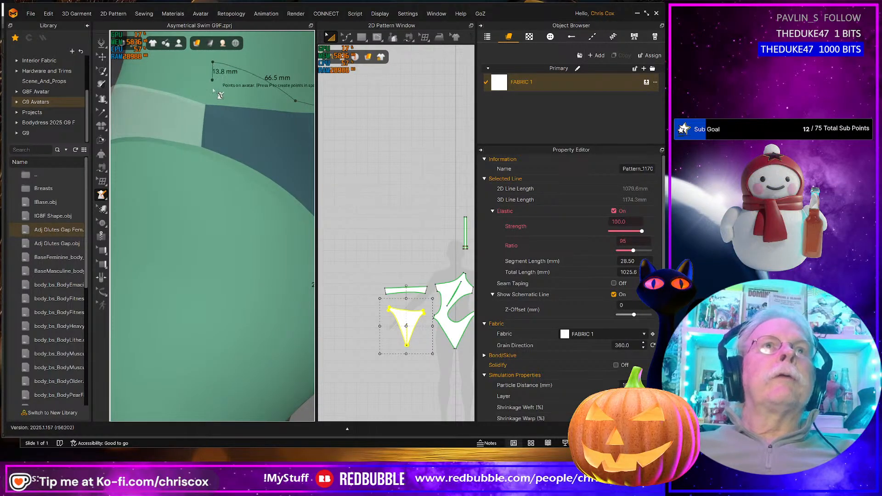
right_drag(214, 110, 140, 122)
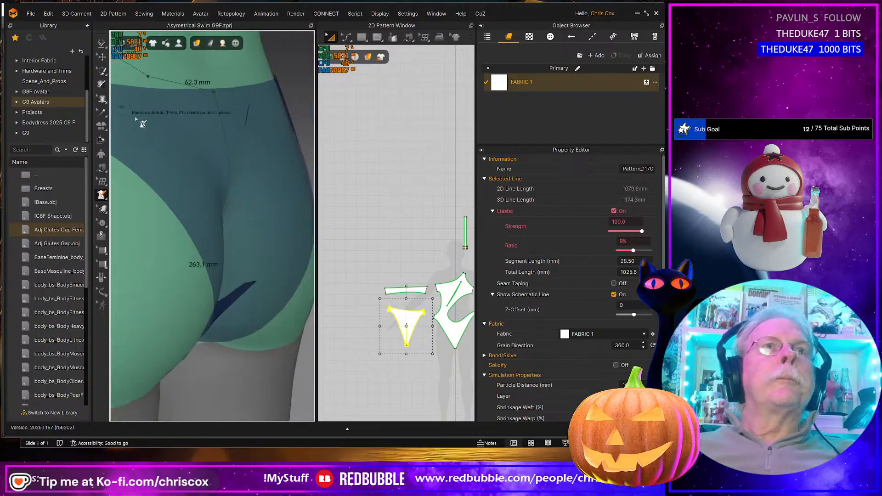
right_drag(143, 179, 138, 176)
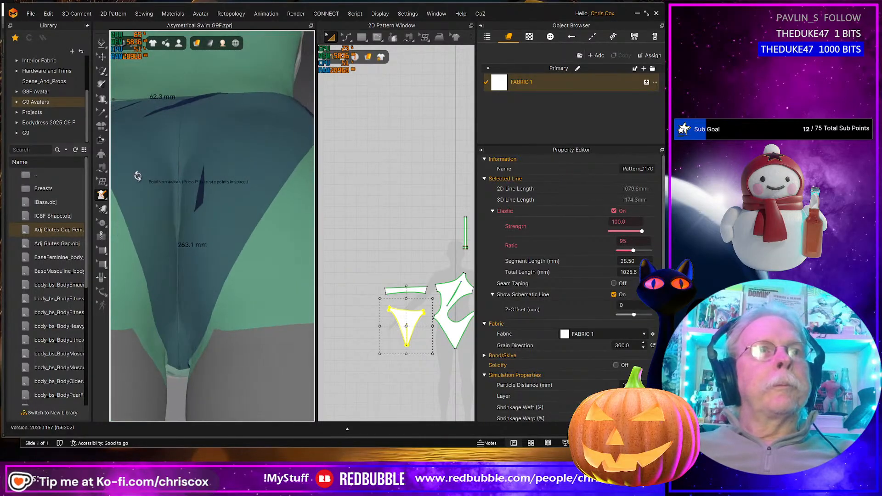
- Trace the leg opening down to the crotch and close the first half of the back outline at the centre line
click(131, 231)
click(167, 341)
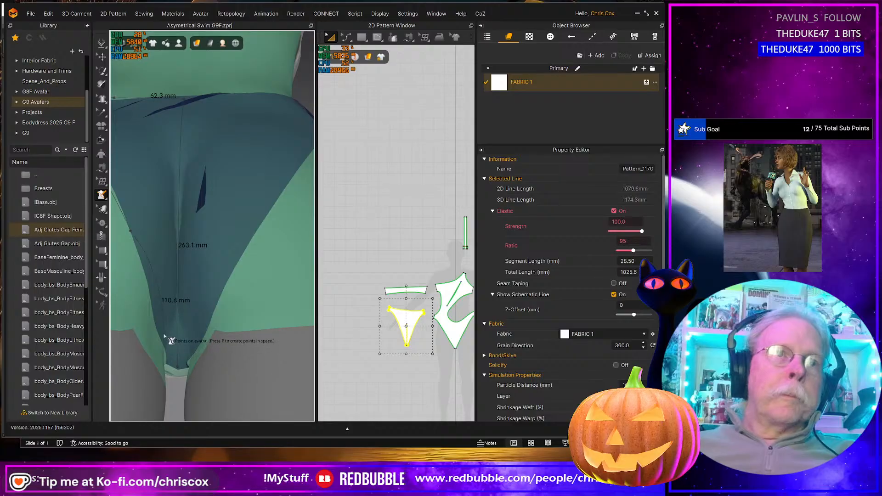
click(176, 372)
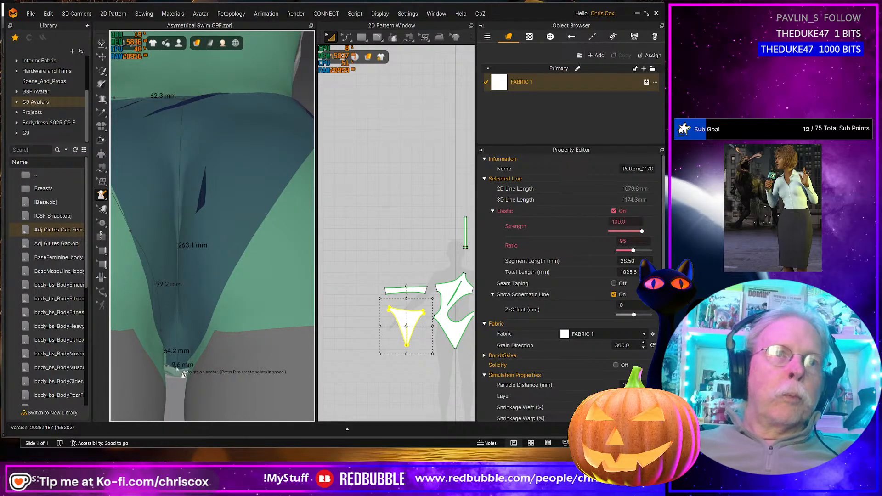
double_click(179, 369)
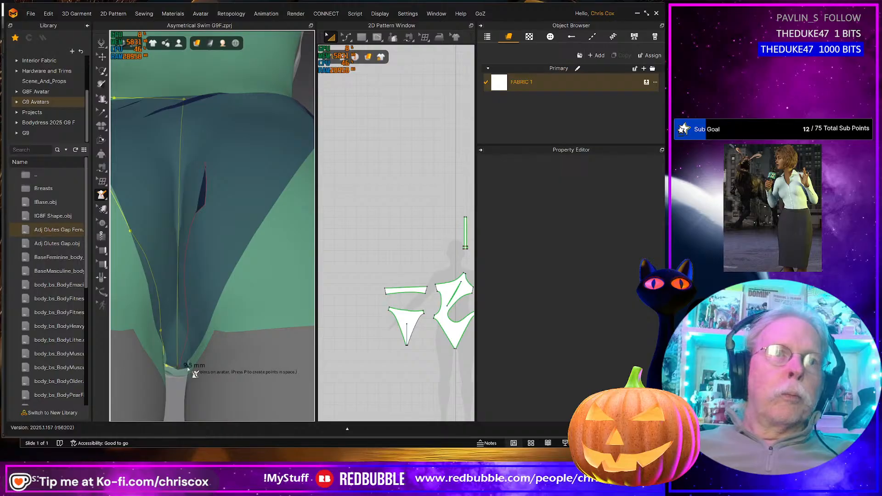
- Draw the second half from a crotch edge about 9.5 mm wide, tracing the other leg opening up to the hip corner
right_drag(220, 299, 228, 316)
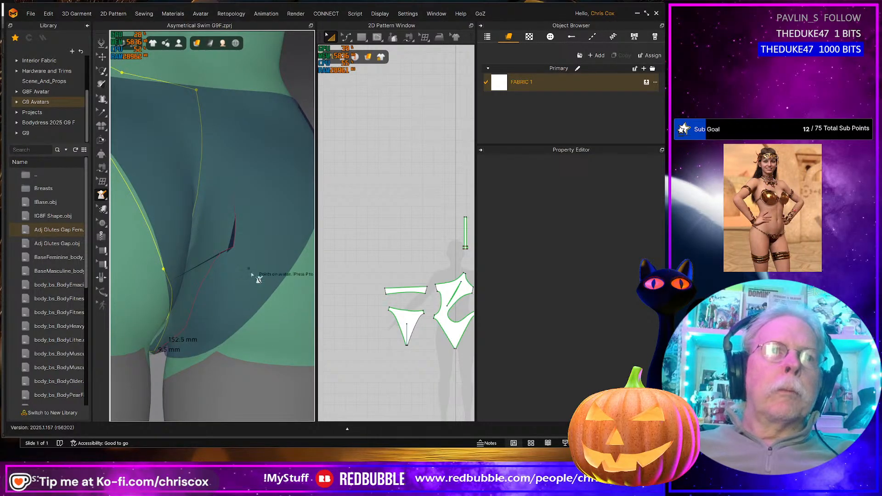
right_drag(211, 345, 189, 242)
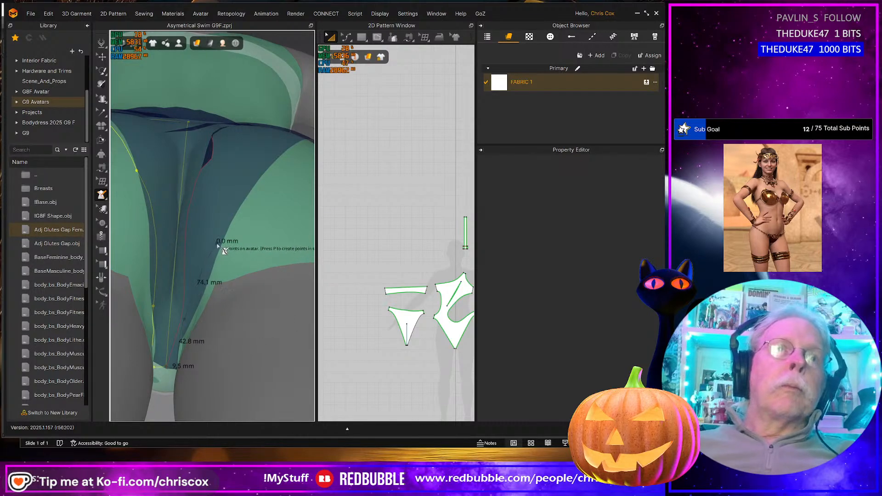
right_drag(222, 244, 201, 326)
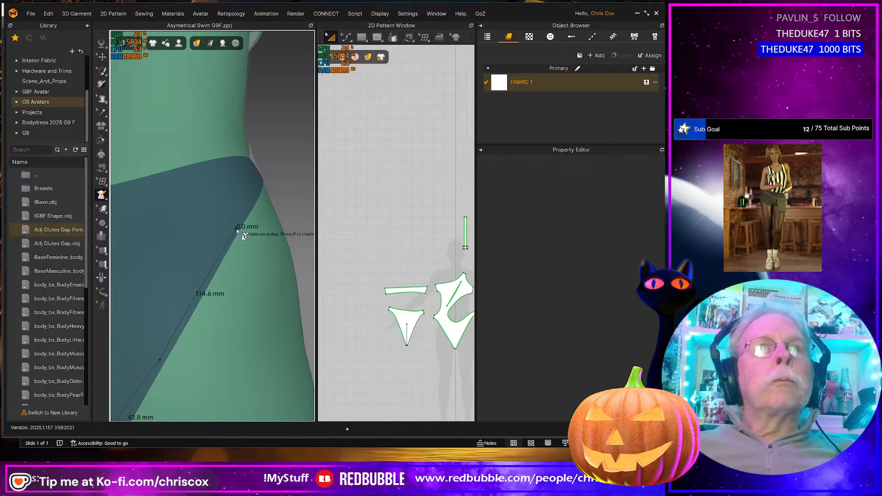
right_drag(236, 230, 244, 191)
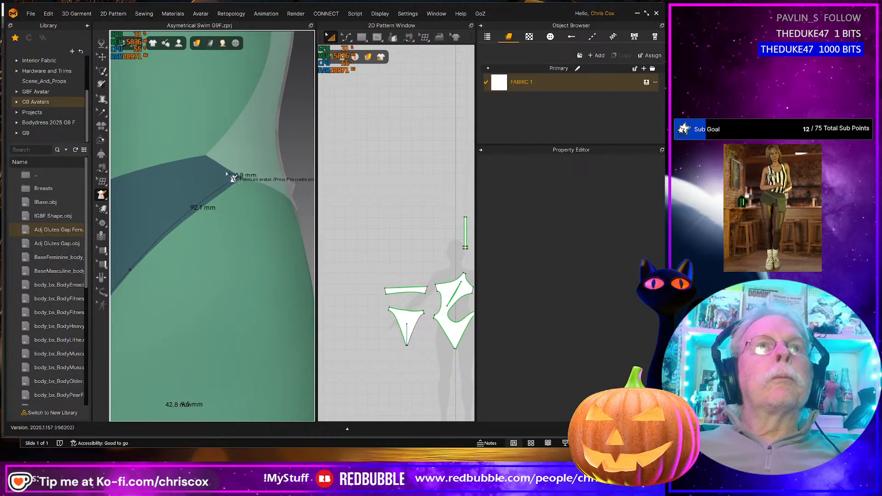
- Add the side edge about 22 mm long and trace the waist back to the centre line's upper end to close the second half
right_drag(223, 157, 248, 181)
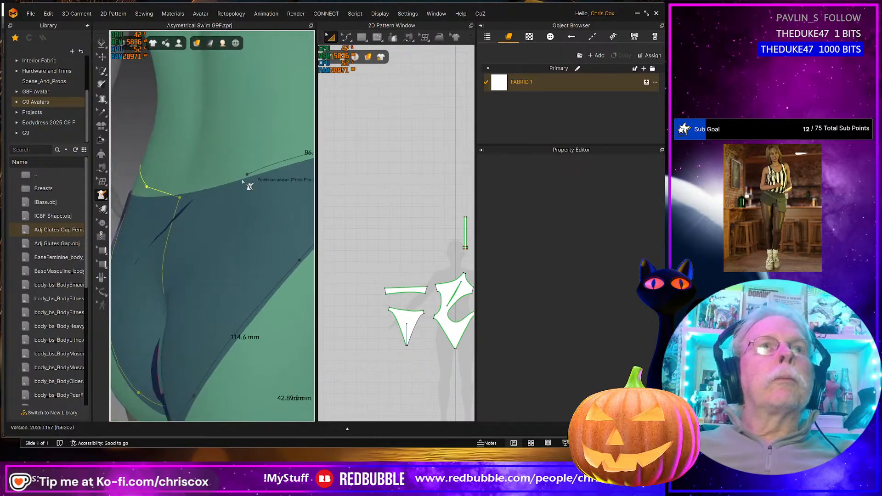
click(181, 198)
scroll(192, 225, down, 3)
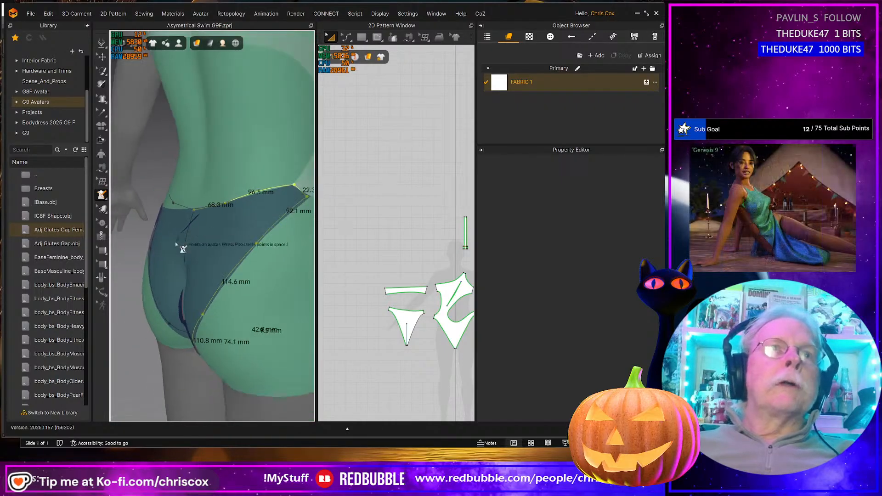
right_drag(183, 247, 221, 241)
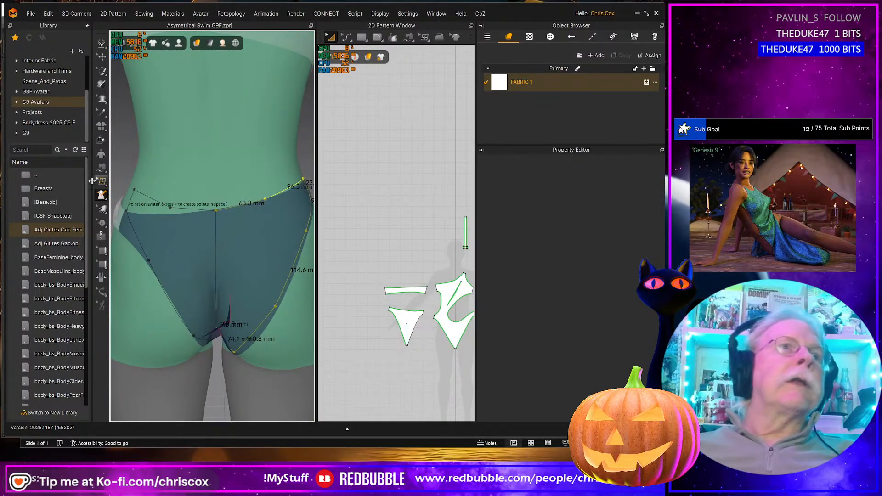
- Try to flatten the closed two-part back outline on the avatar into patterns while the old back panel is showing
click(99, 168)
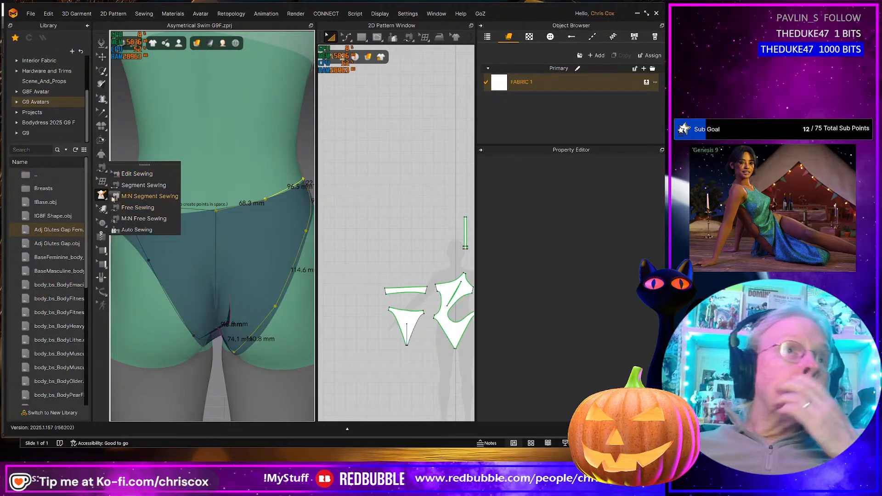
click(106, 184)
click(102, 208)
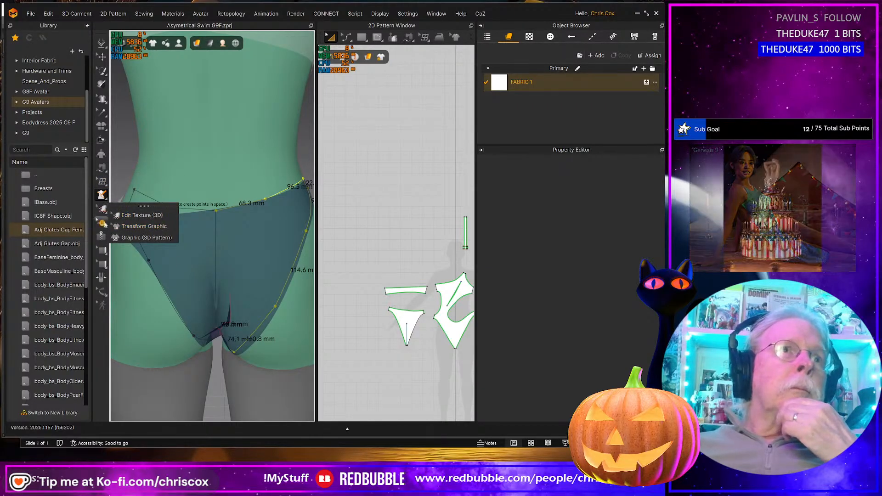
mouse_move(102, 197)
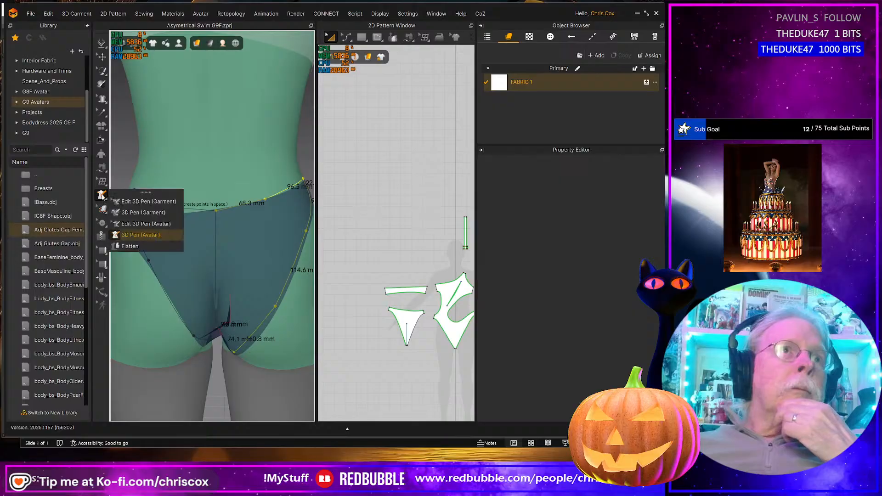
click(136, 247)
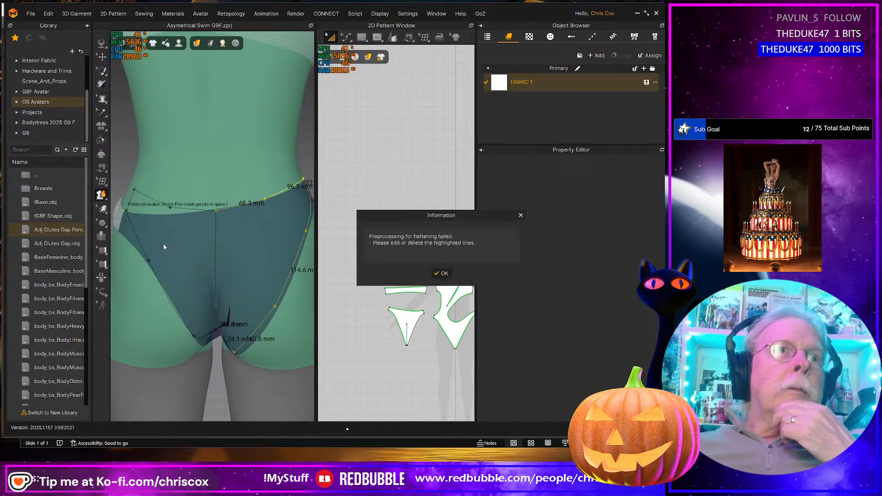
click(449, 274)
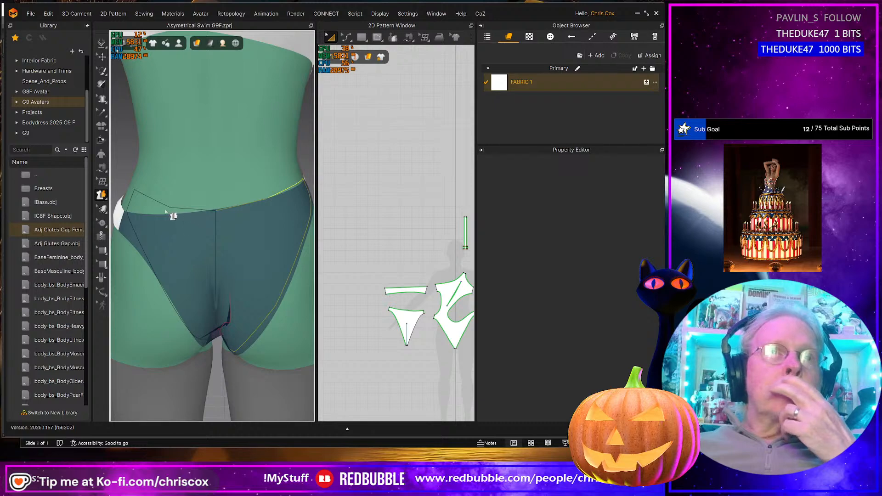
click(100, 195)
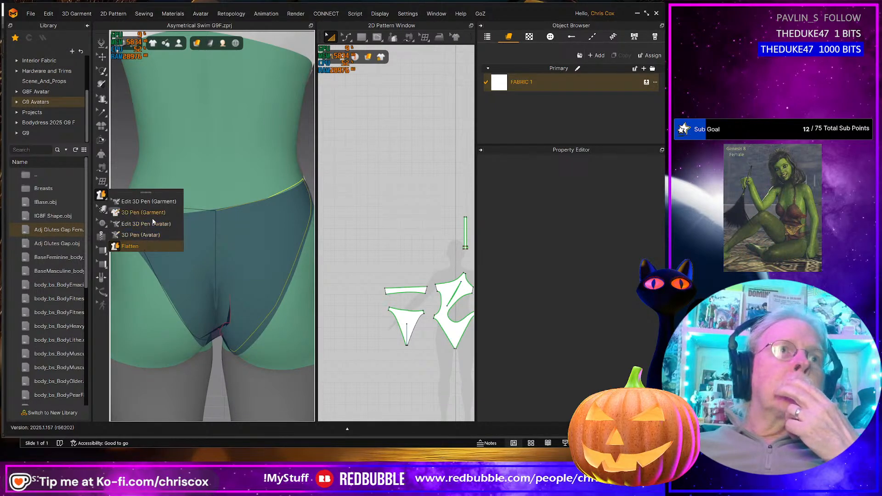
click(149, 235)
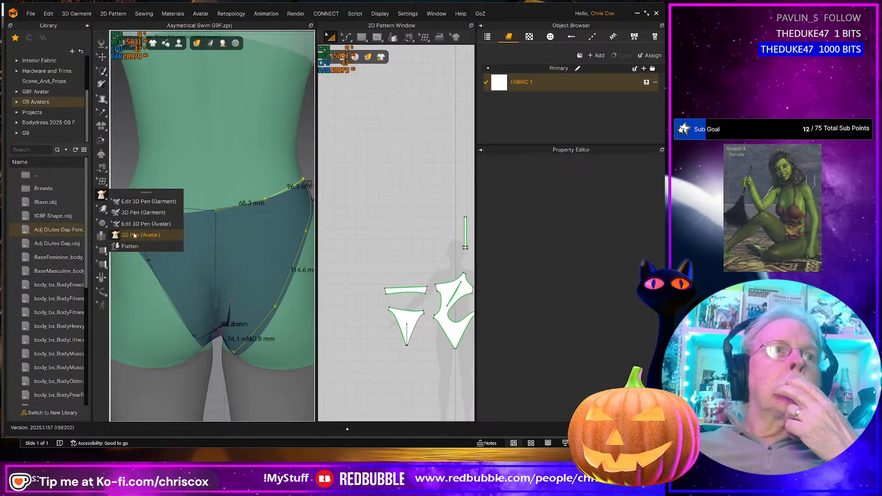
click(129, 247)
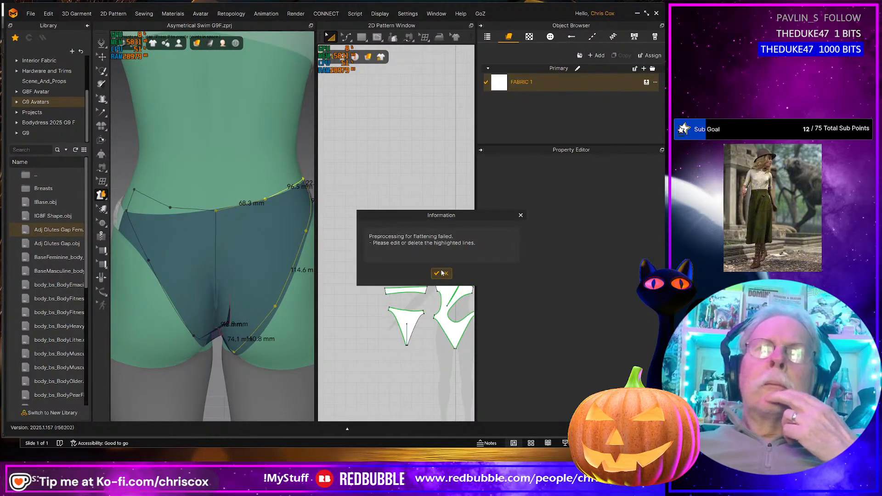
click(442, 274)
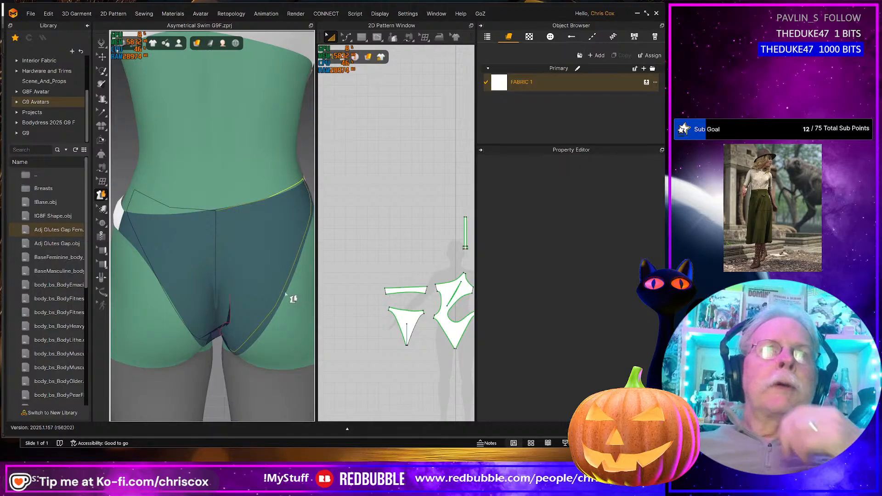
- Hide the old back panel in the 3D view and check the seat outline's points with Edit 3D Pen (Avatar)
scroll(292, 298, down, 3)
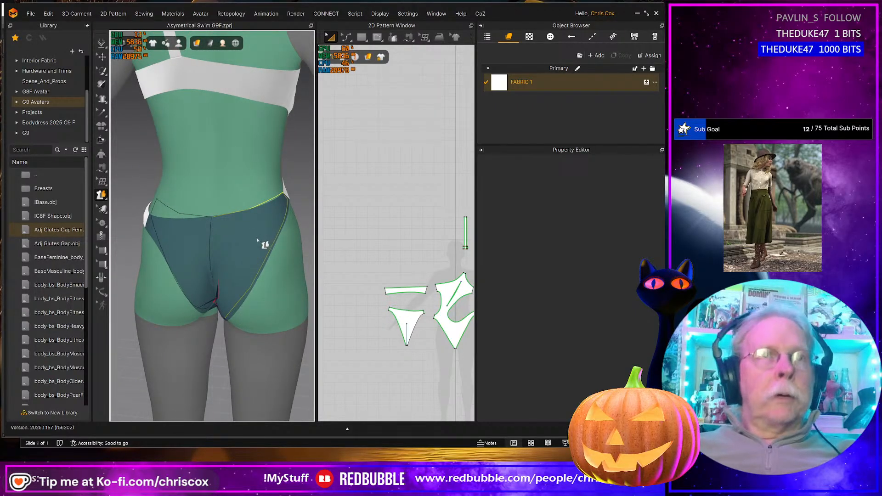
click(405, 323)
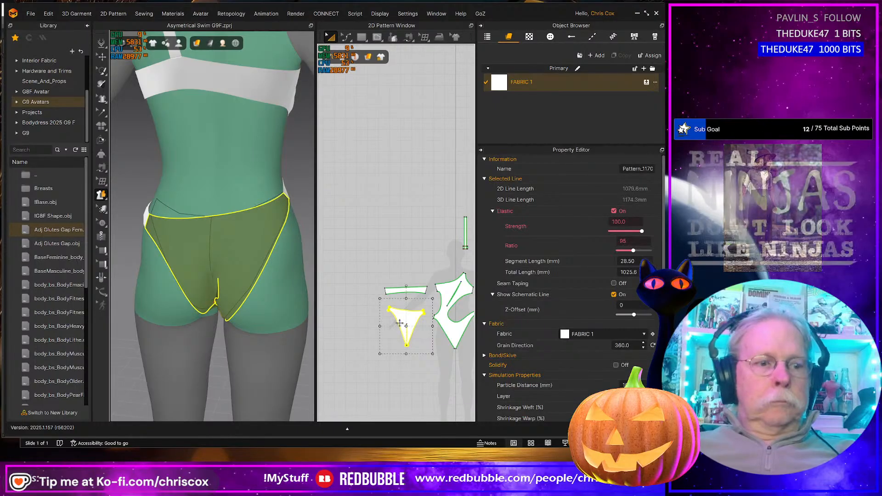
right_drag(249, 323, 251, 281)
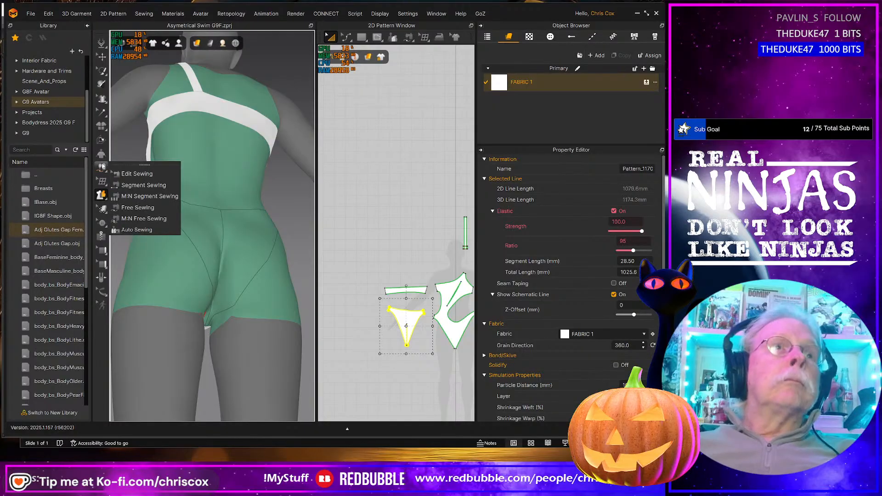
mouse_move(103, 199)
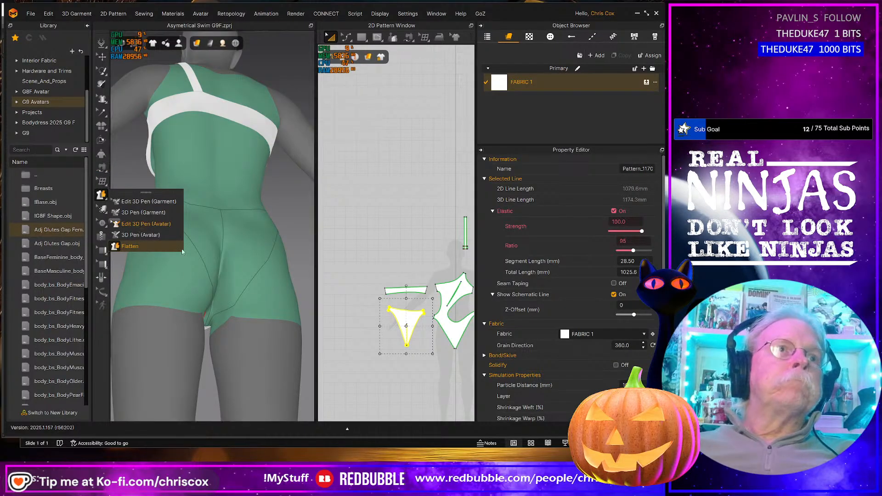
click(140, 224)
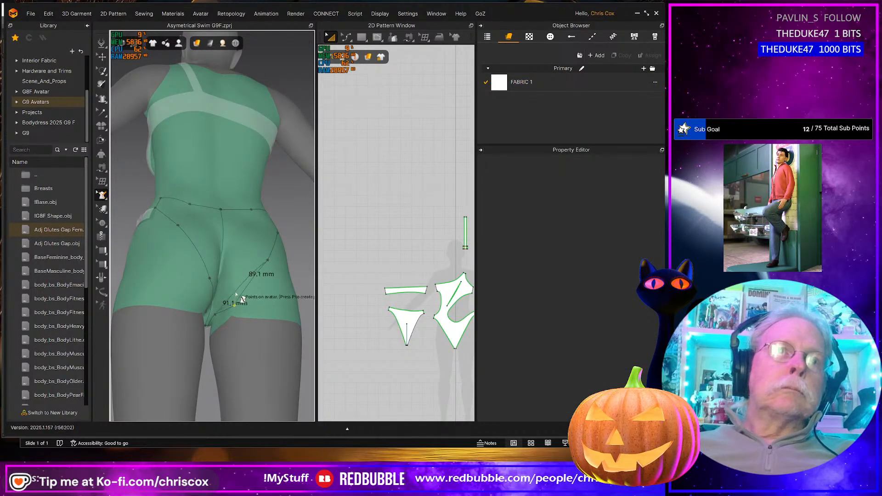
right_drag(242, 301, 199, 263)
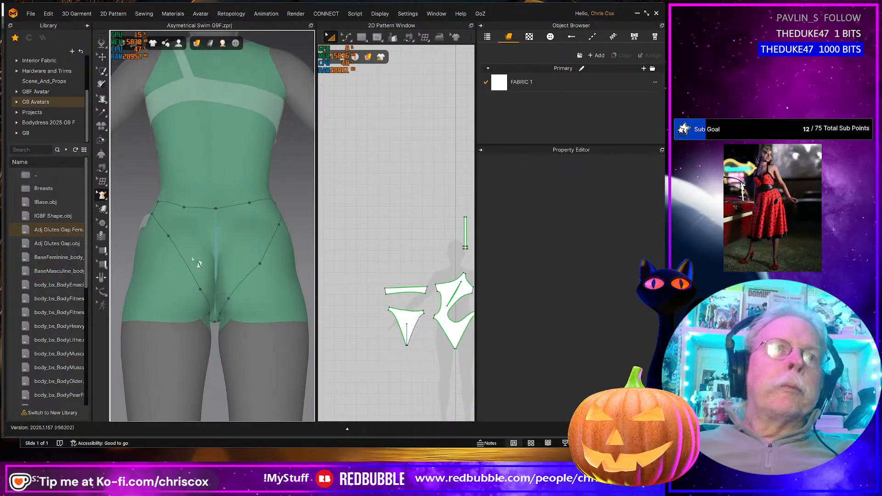
- Try again to flatten the seat outline into patterns with the old back panel hidden
mouse_move(104, 195)
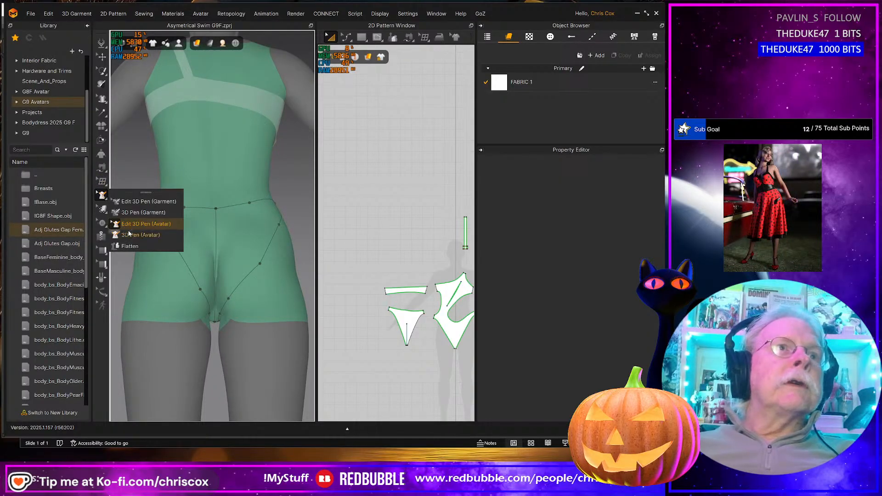
click(129, 246)
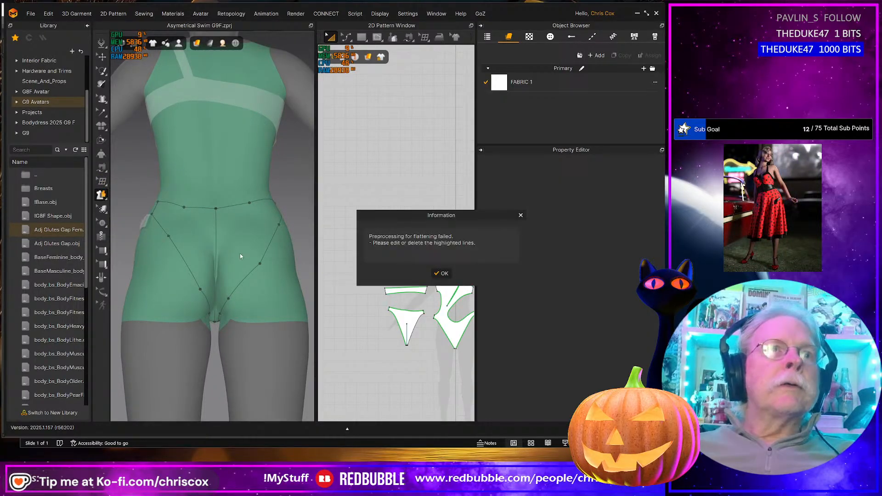
click(443, 274)
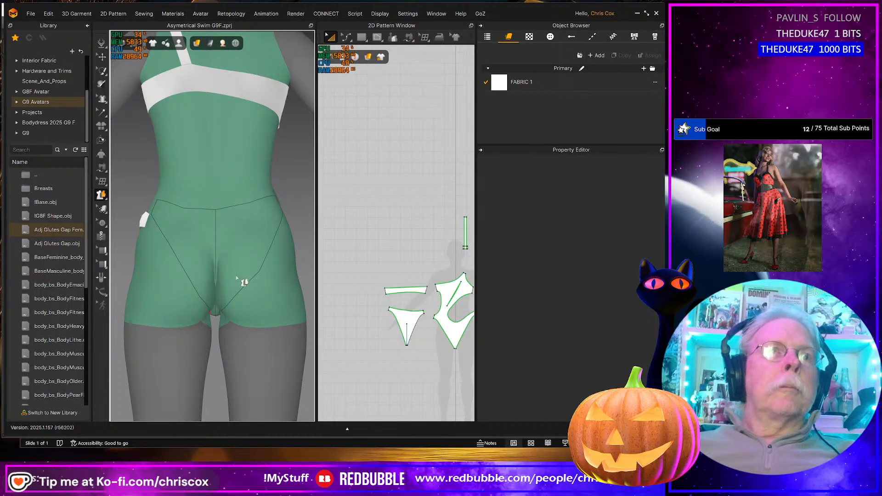
click(102, 212)
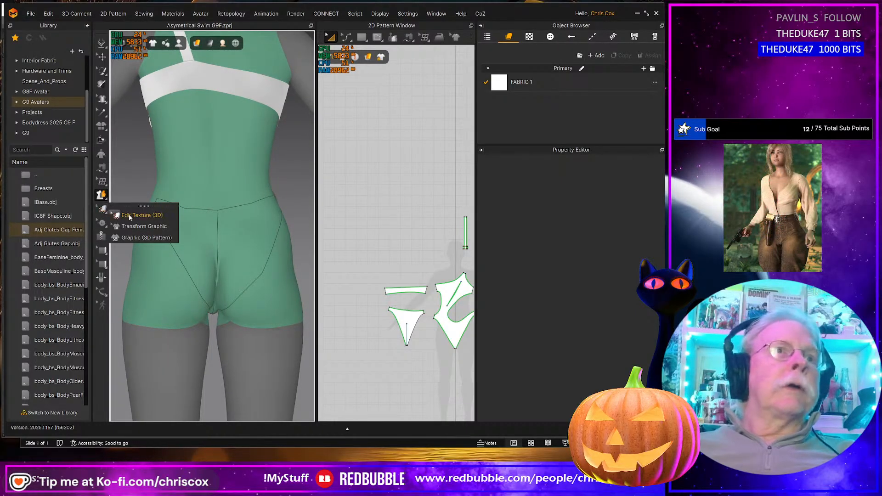
click(222, 252)
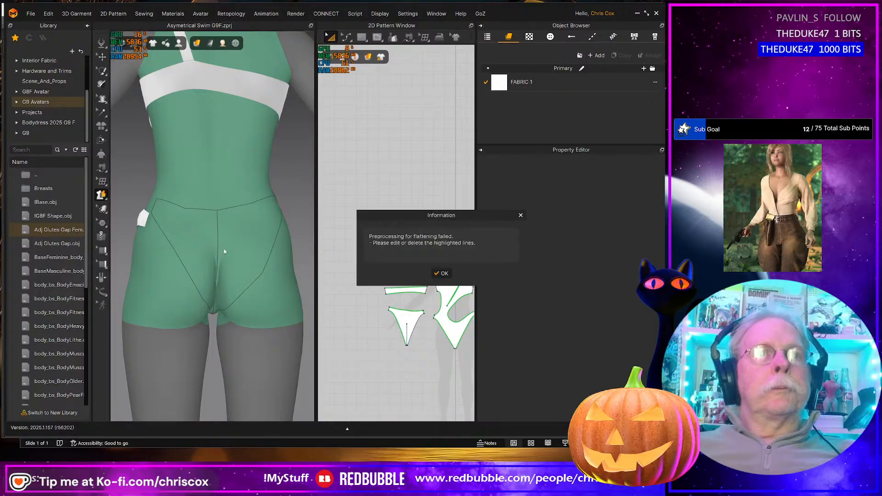
- Try to flatten the outlined back bottom regions on the avatar, dismissing each flattening notice
click(443, 278)
click(262, 287)
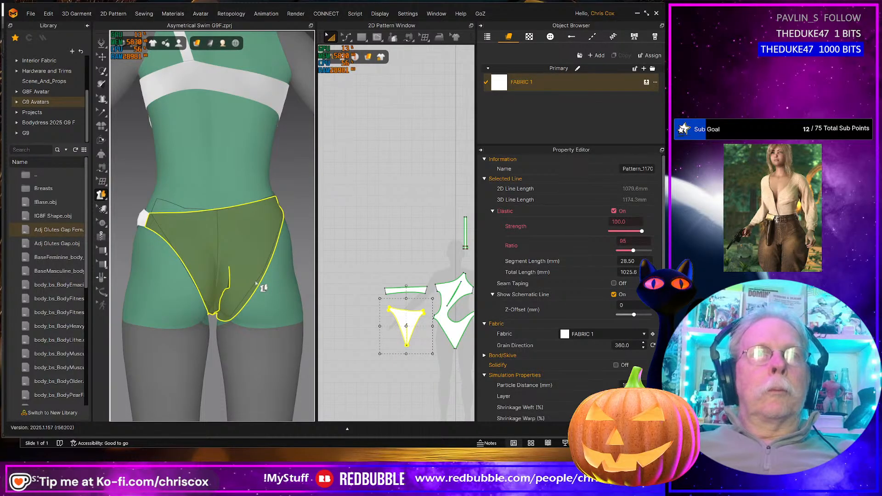
click(262, 288)
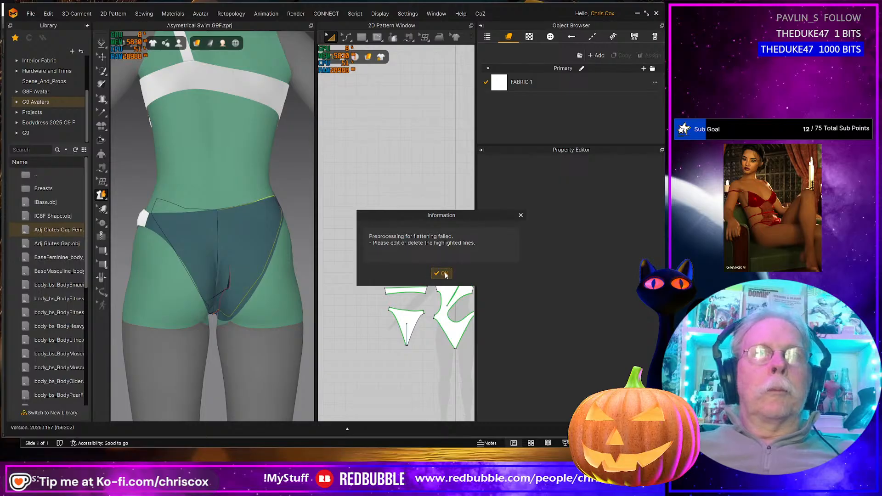
click(443, 274)
click(276, 287)
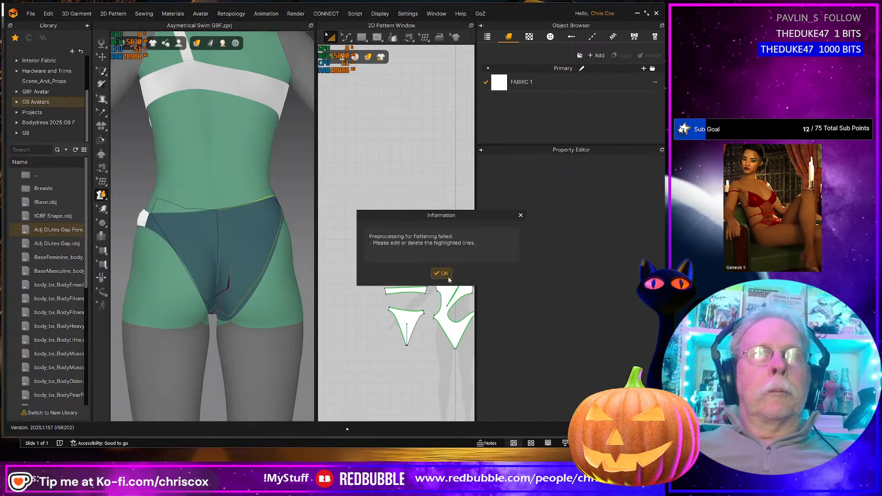
click(442, 273)
click(281, 286)
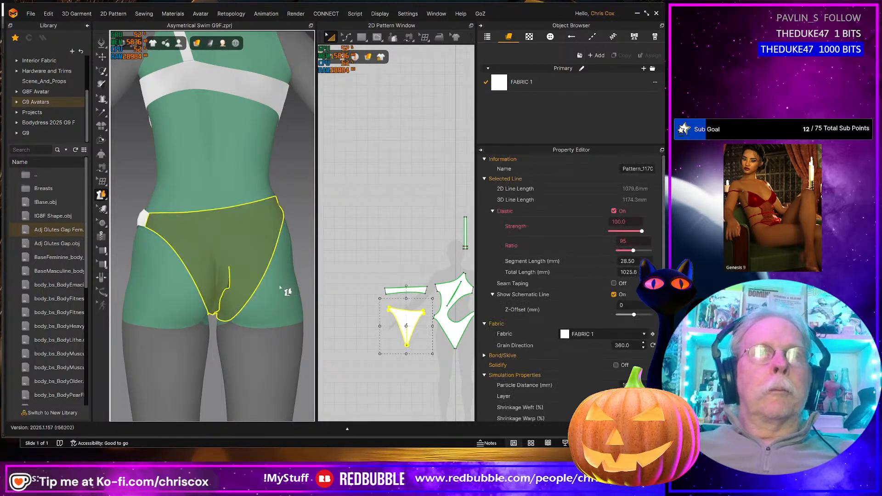
- Retry flattening the selected half of the back bottom outline and inspect its lines around the crotch
right_drag(272, 288, 261, 288)
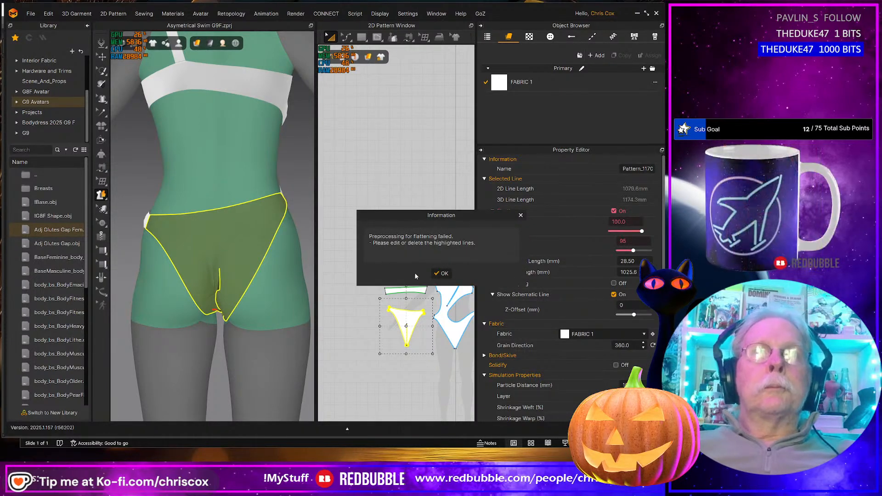
click(443, 273)
right_drag(249, 251, 219, 231)
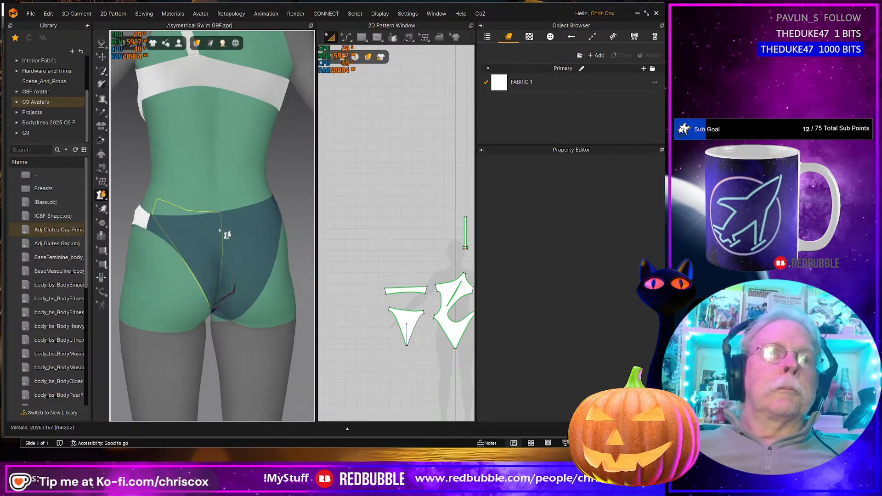
click(212, 243)
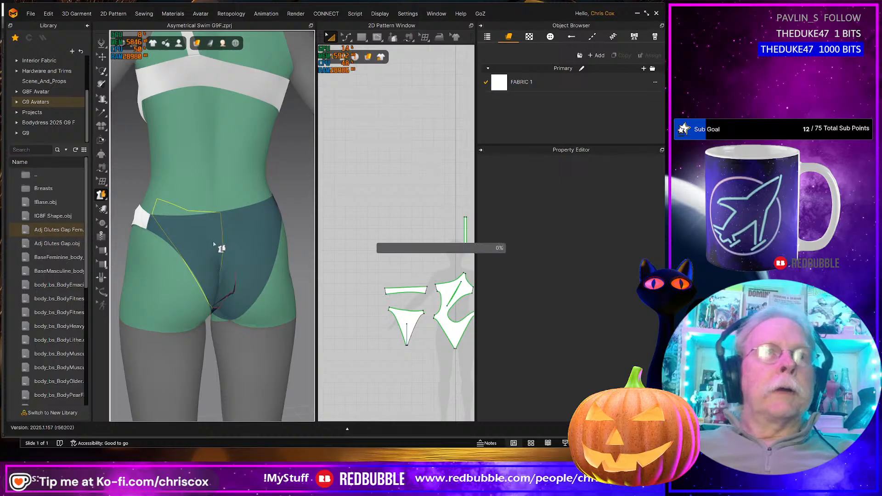
right_drag(257, 278, 235, 249)
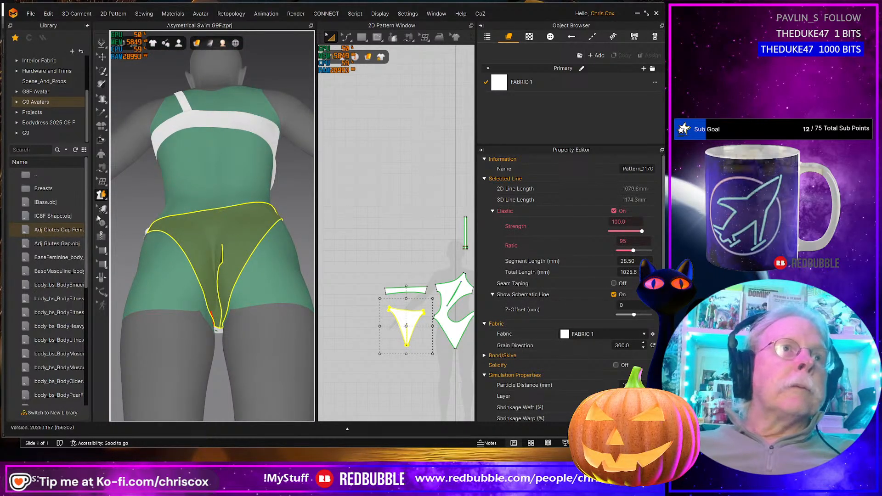
- Start an outline on the avatar with the 3D Pen, drawing a crotch edge about 10 mm wide and a centre-back line up to the waist
click(102, 195)
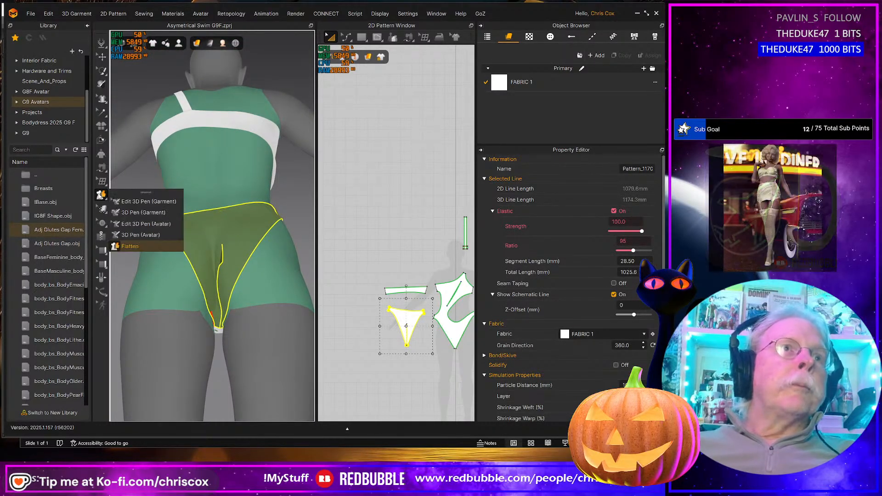
click(140, 235)
right_drag(197, 318, 213, 325)
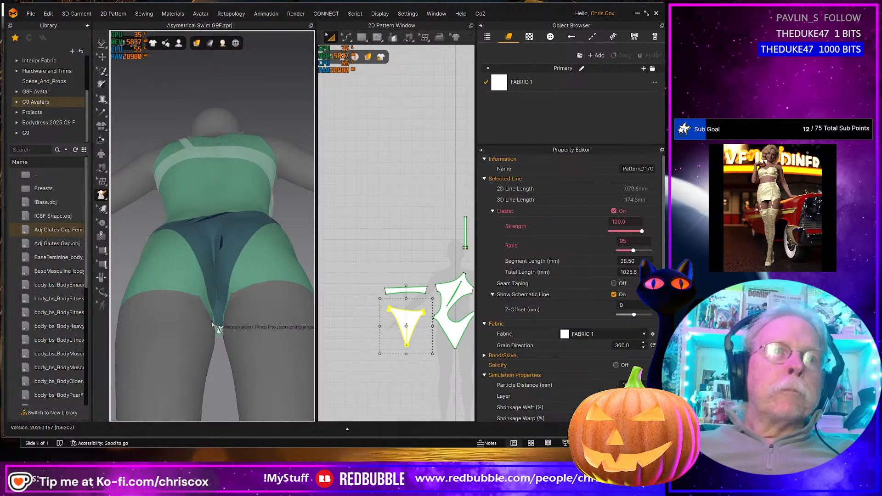
scroll(216, 326, up, 6)
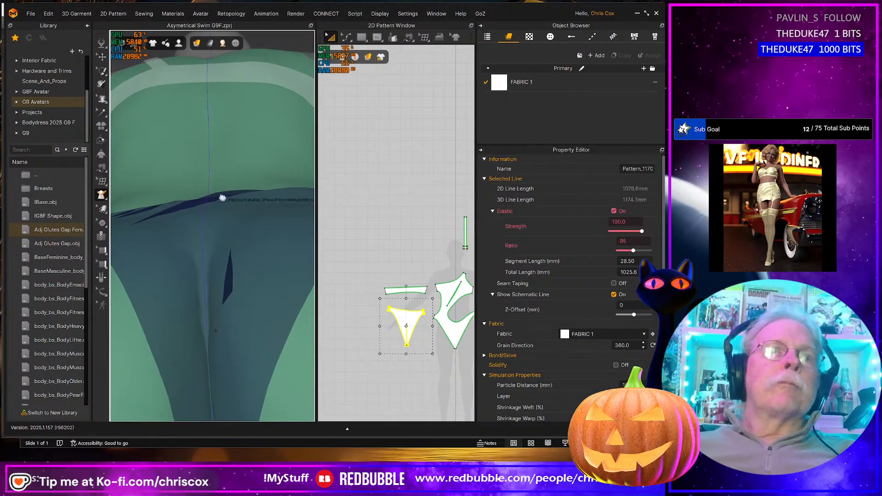
right_drag(246, 321, 255, 181)
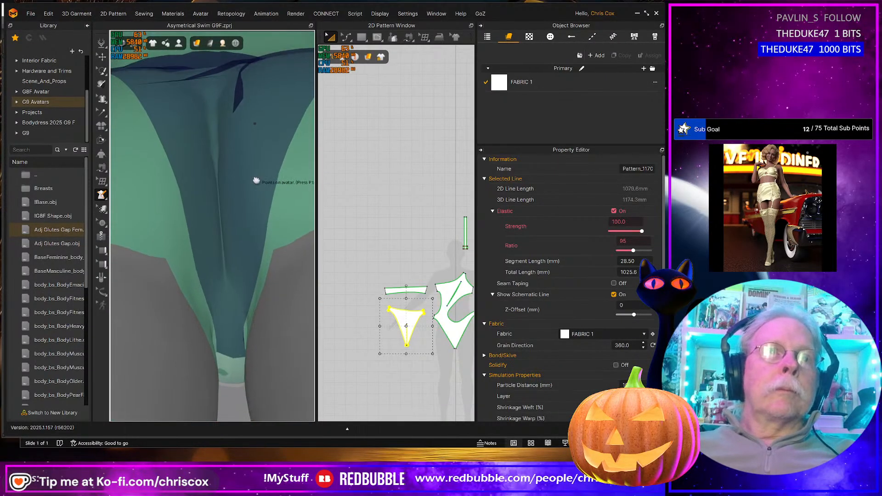
click(216, 333)
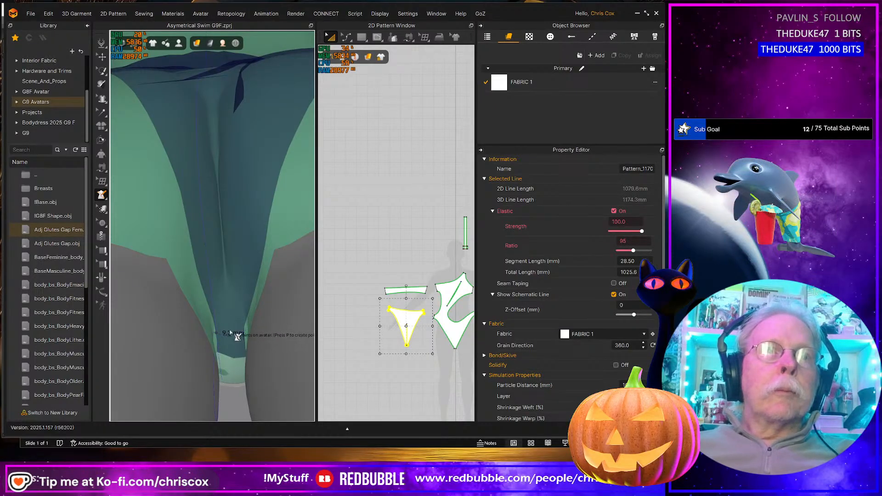
click(232, 333)
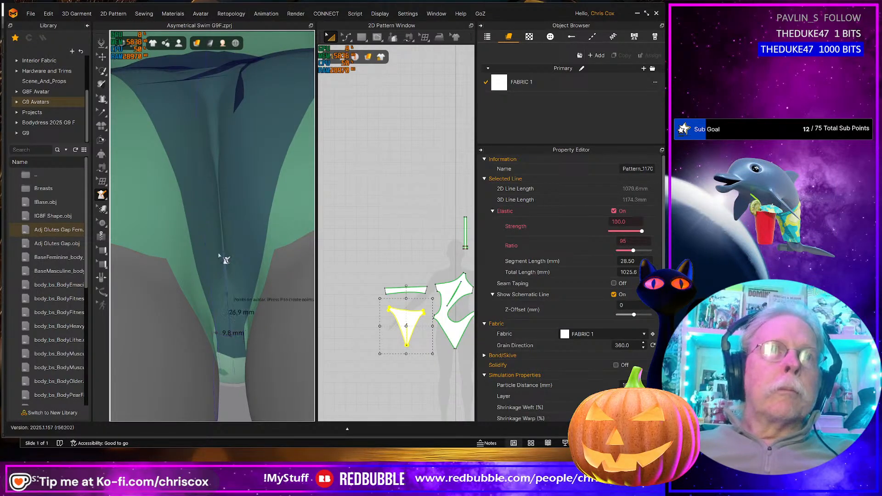
right_drag(213, 123, 213, 193)
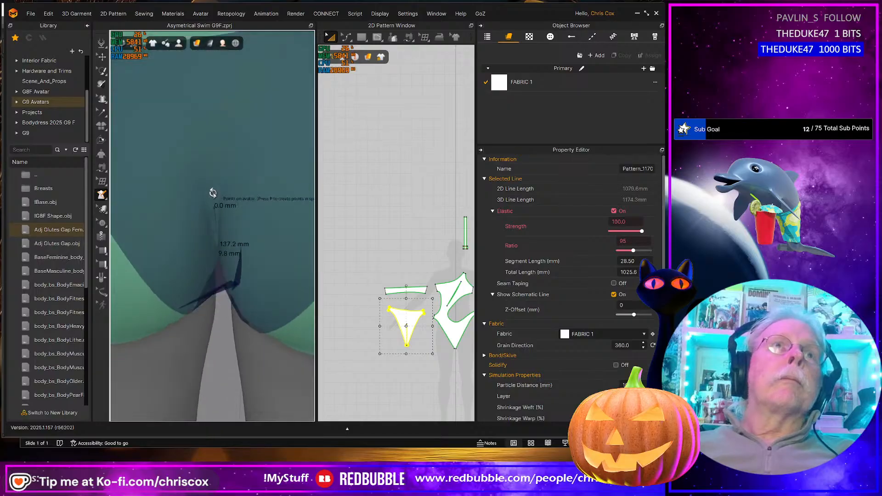
right_drag(211, 105, 227, 153)
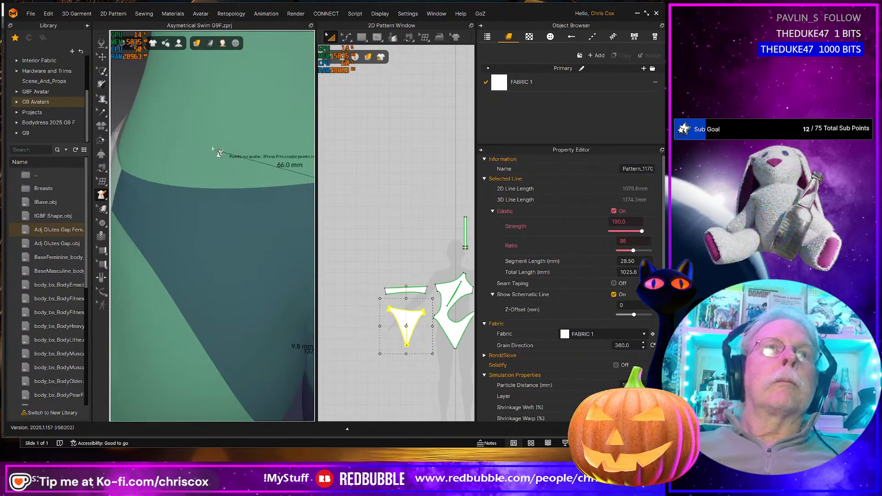
- Draw the outline around the waist and hip in segments of about 76, 59 and 49 mm, and close it down the leg opening
click(203, 148)
click(147, 92)
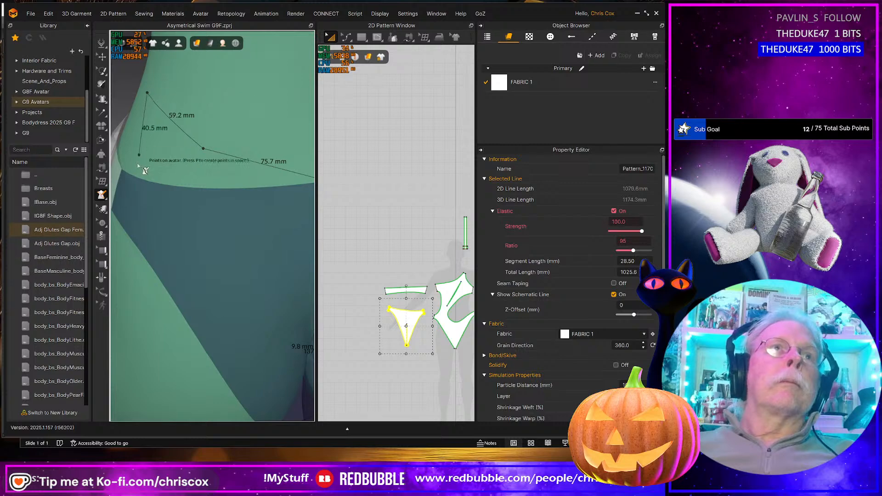
click(131, 168)
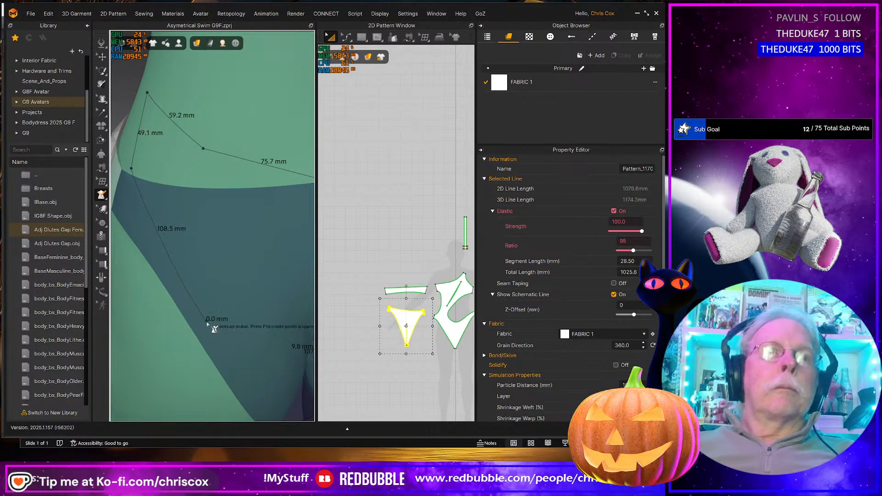
right_drag(208, 323, 188, 161)
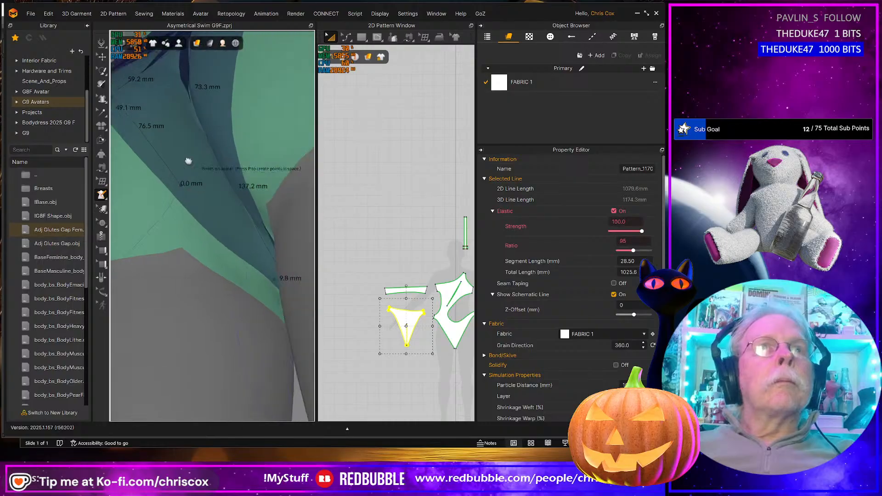
middle_drag(188, 161, 135, 158)
right_drag(139, 216, 161, 193)
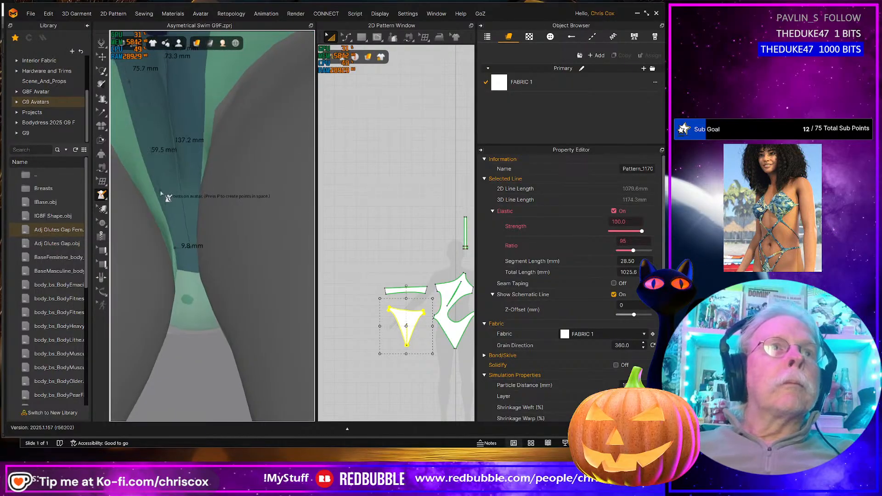
click(165, 205)
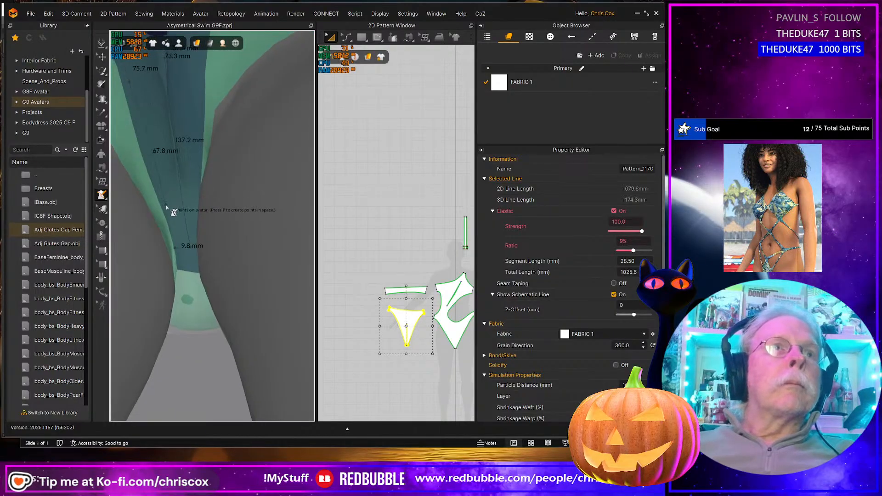
double_click(174, 249)
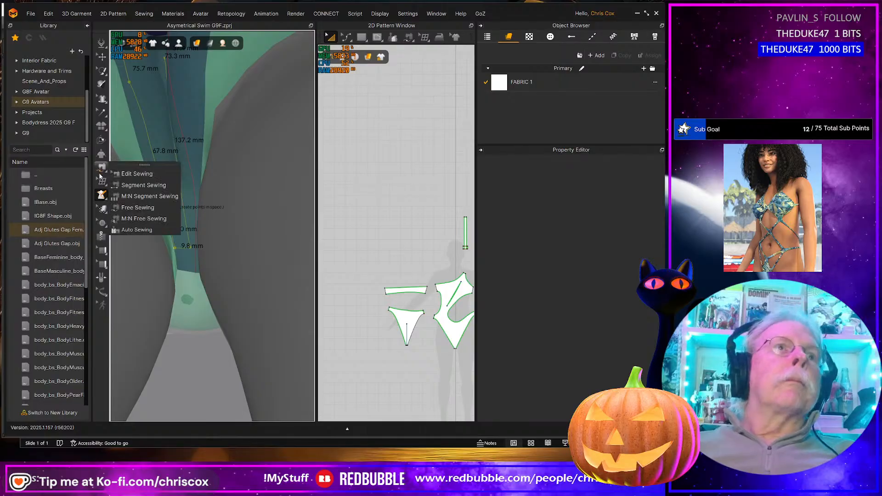
- Try to flatten the closed half-back outline, dismiss the notice and inspect the highlighted centre line
mouse_move(105, 199)
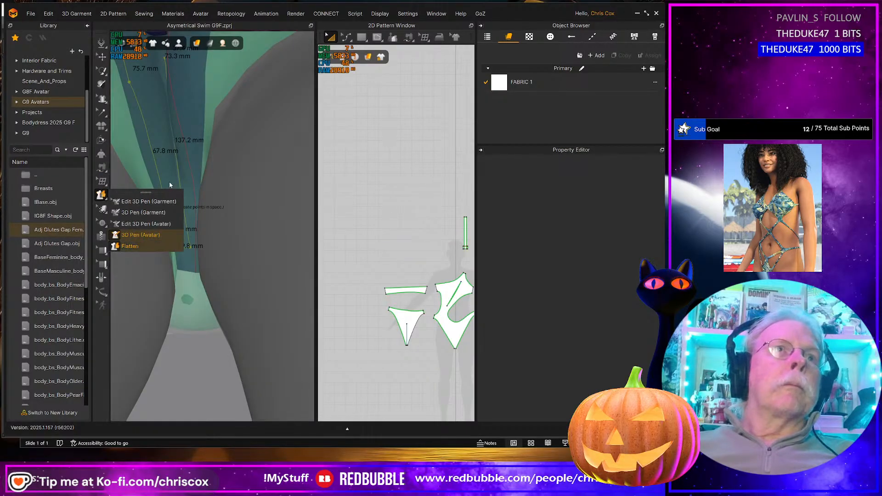
click(132, 246)
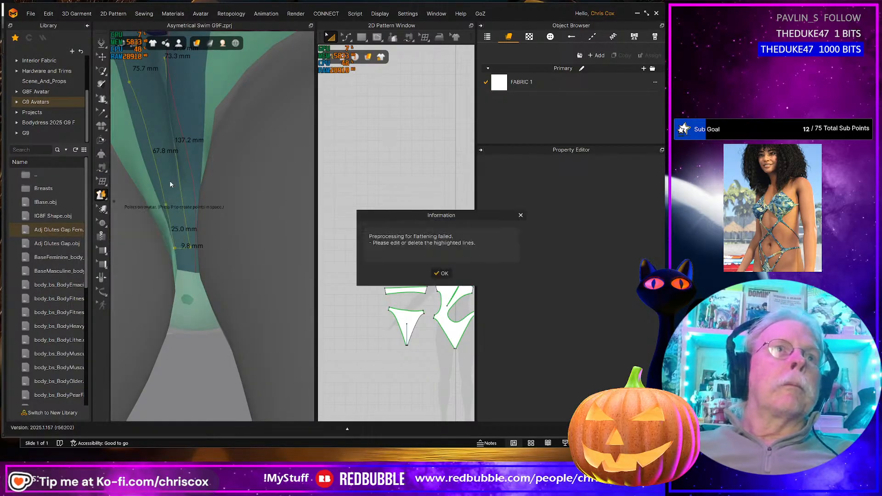
click(442, 274)
right_drag(219, 264, 259, 282)
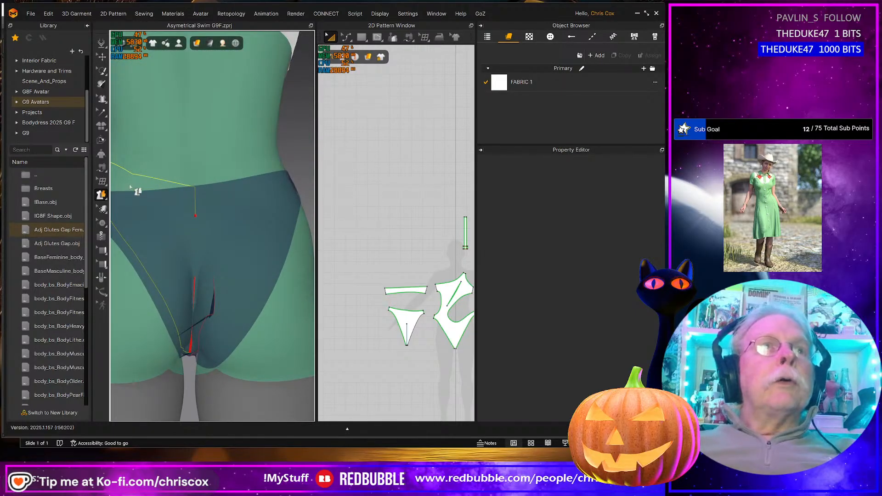
right_drag(150, 200, 222, 246)
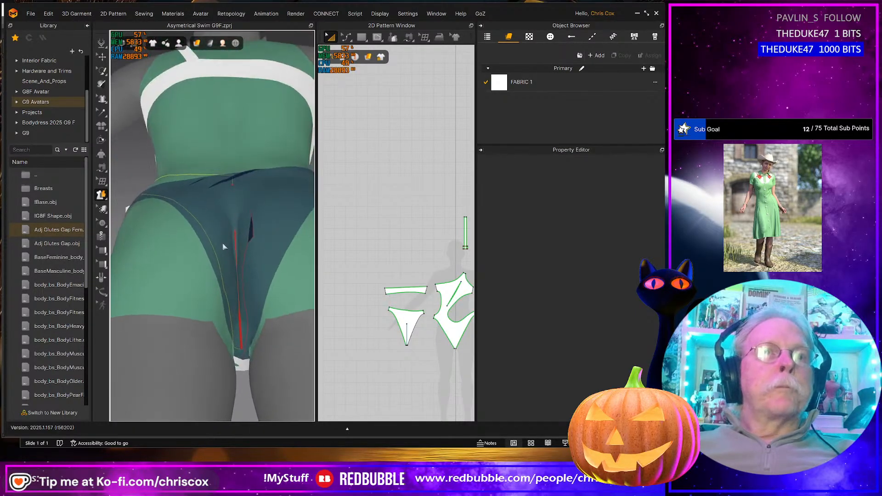
right_drag(231, 284, 230, 305)
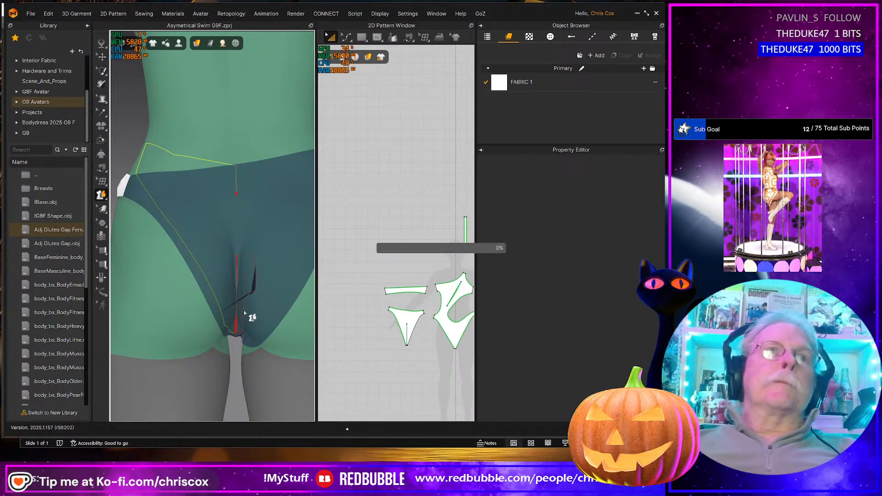
click(251, 315)
- Draw a new 3D Pen outline on the avatar from the centre back along the leg opening and hip, with segments about 52, 114, 85 and 31 mm
click(101, 195)
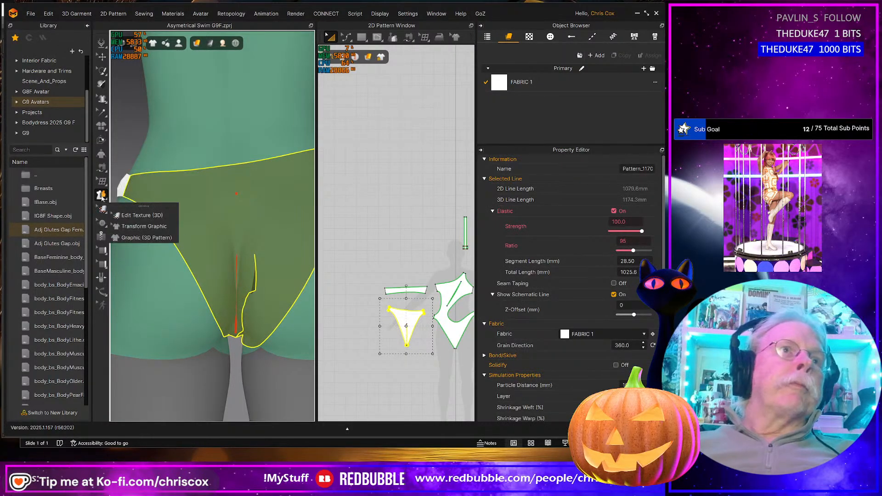
click(137, 235)
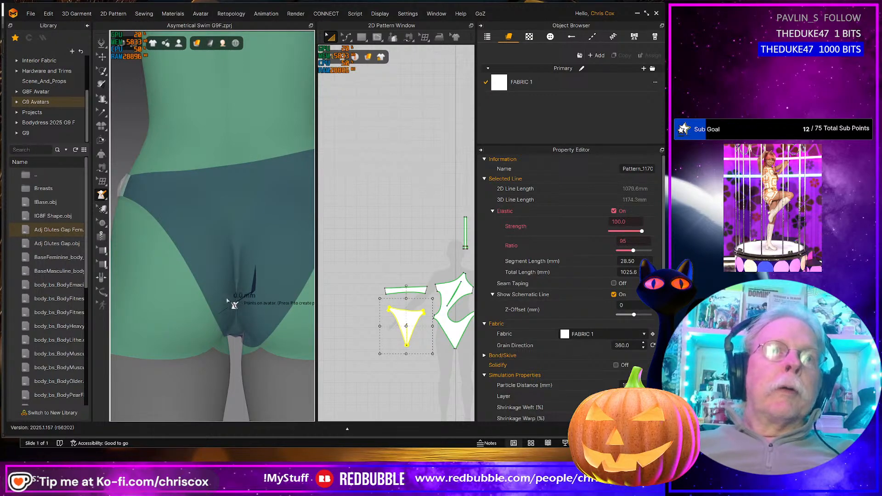
click(210, 296)
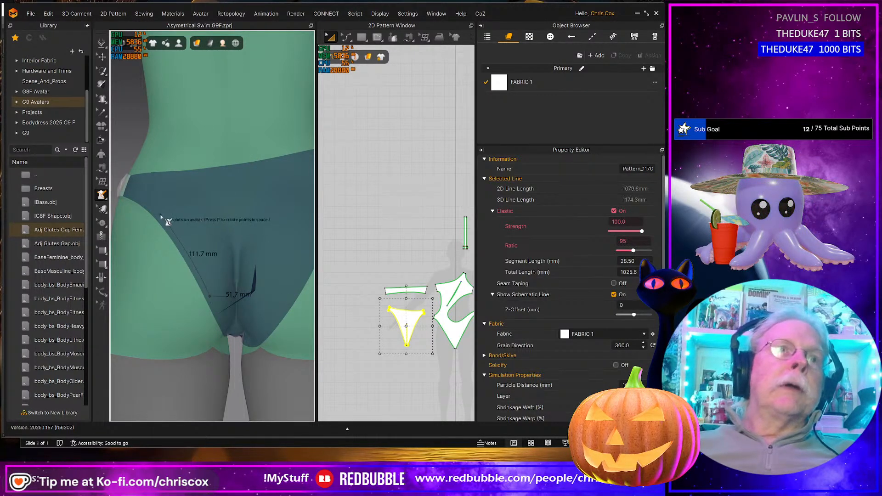
click(160, 212)
click(136, 170)
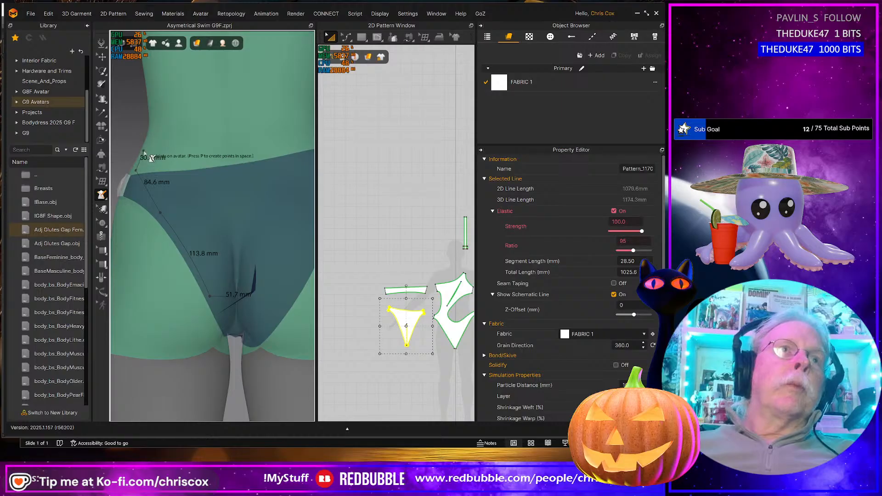
click(143, 151)
- Complete the upper half-back outline with waist segments of about 87 and 45 mm and a centre-back line about 149 mm long
click(197, 168)
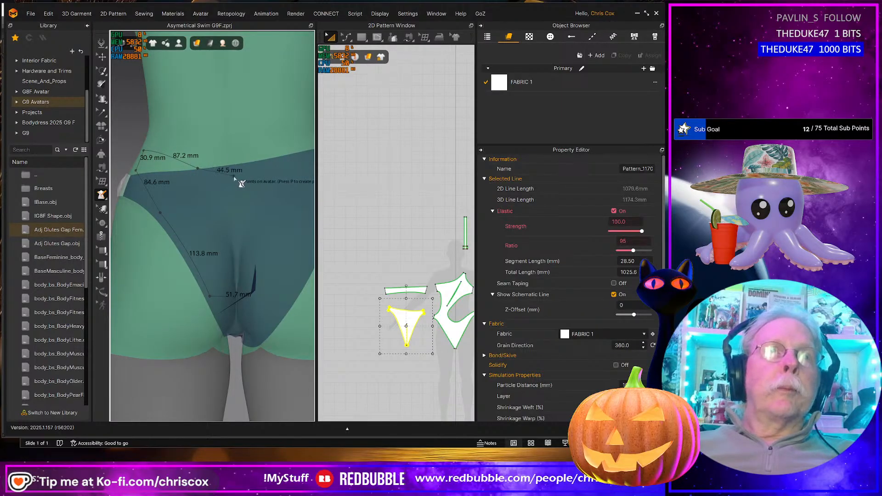
click(235, 178)
right_drag(236, 299, 245, 254)
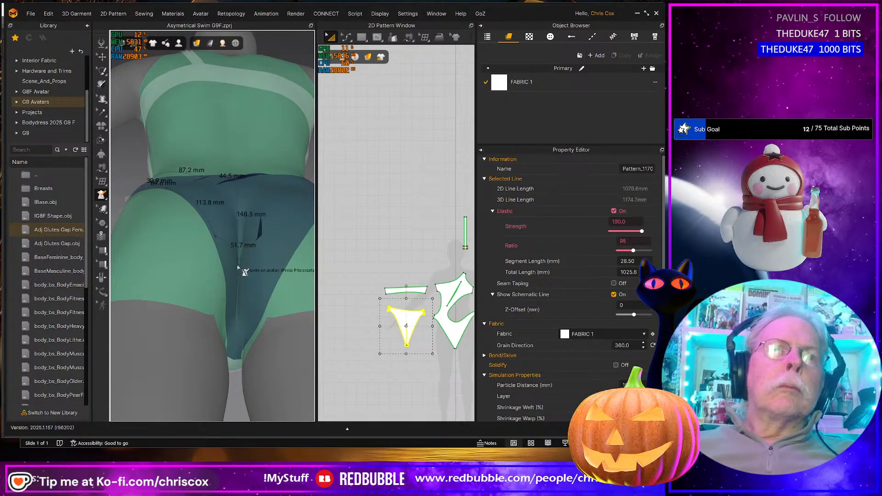
click(238, 267)
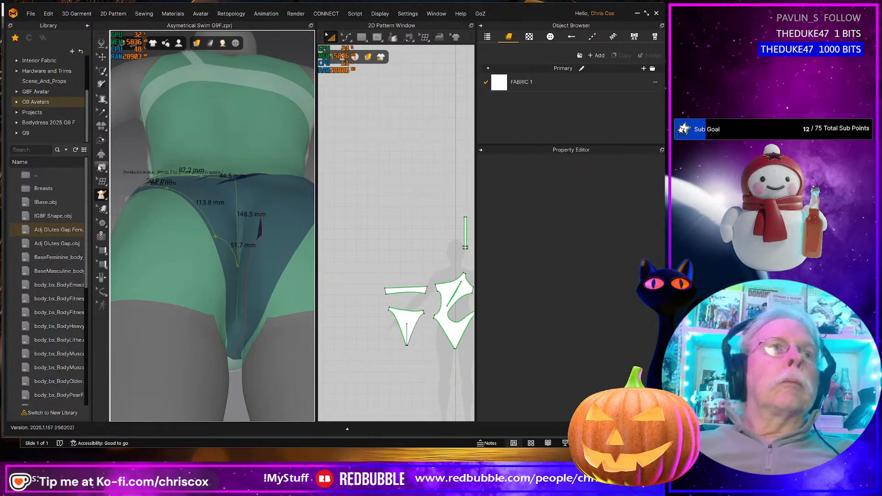
- Flatten the upper half-back outline into a separate pattern piece
click(102, 198)
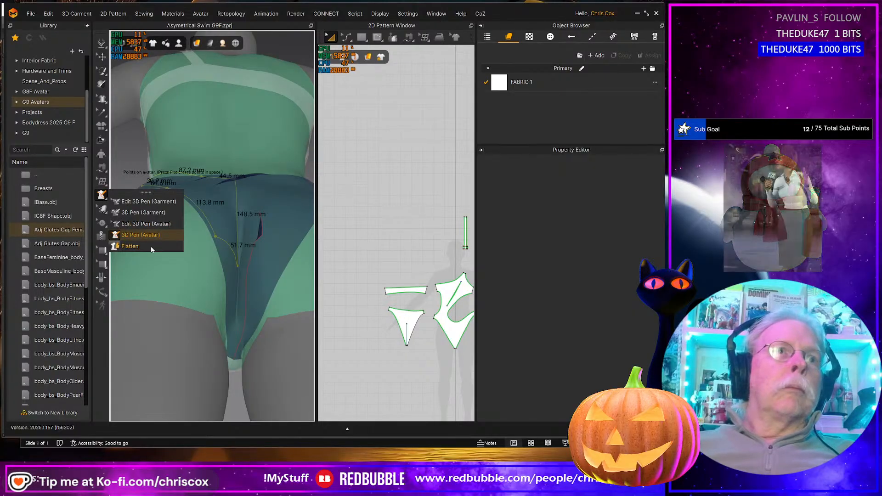
click(130, 247)
click(202, 194)
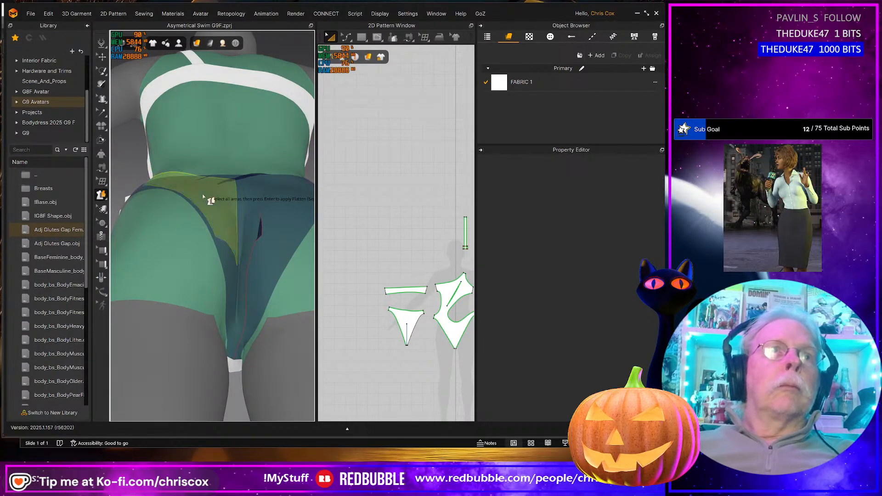
key(Return)
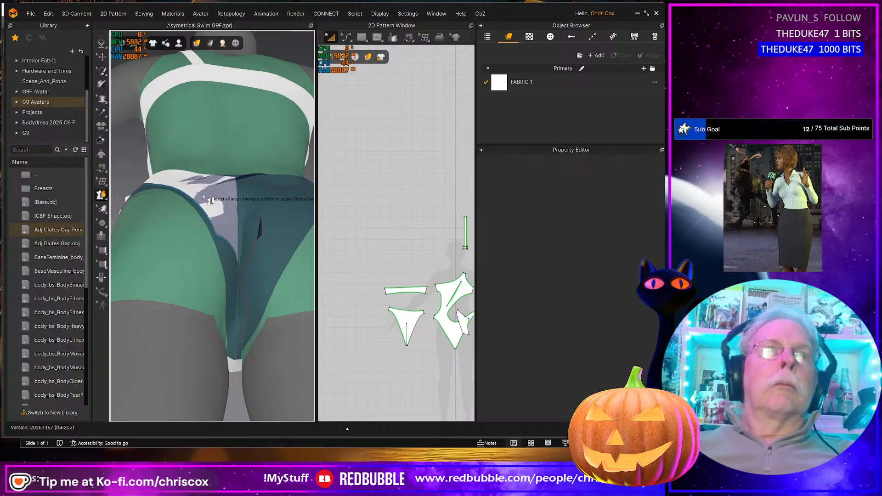
right_drag(202, 195, 201, 211)
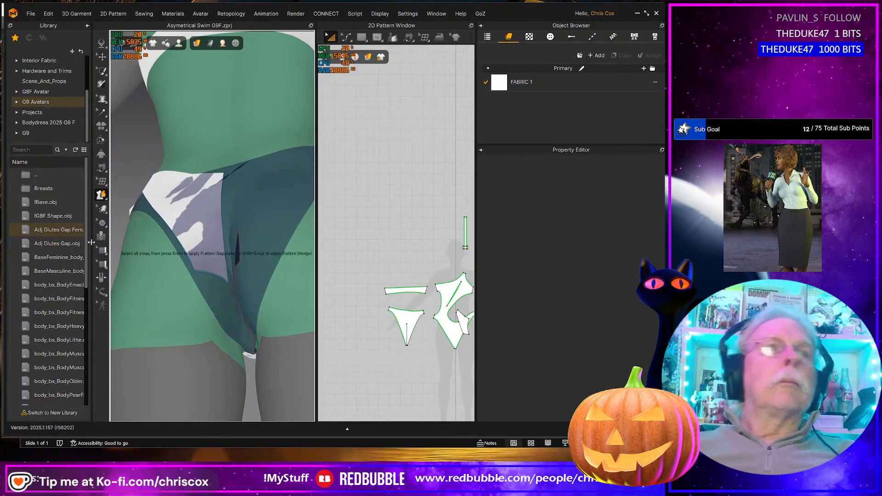
- Draw a narrow crotch outline below the flattened piece with 3D Pen (Avatar), with segments about 48, 55, 9, 53, 54 and 46 mm
click(101, 195)
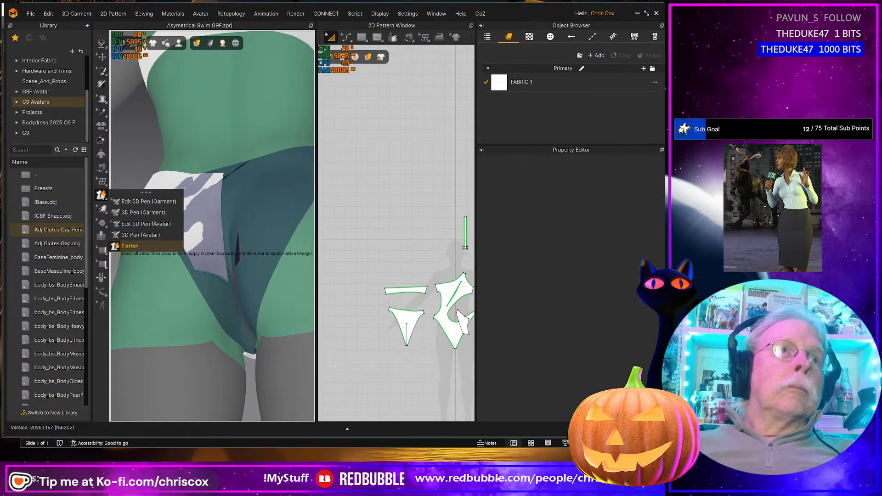
click(136, 236)
right_drag(198, 280, 235, 264)
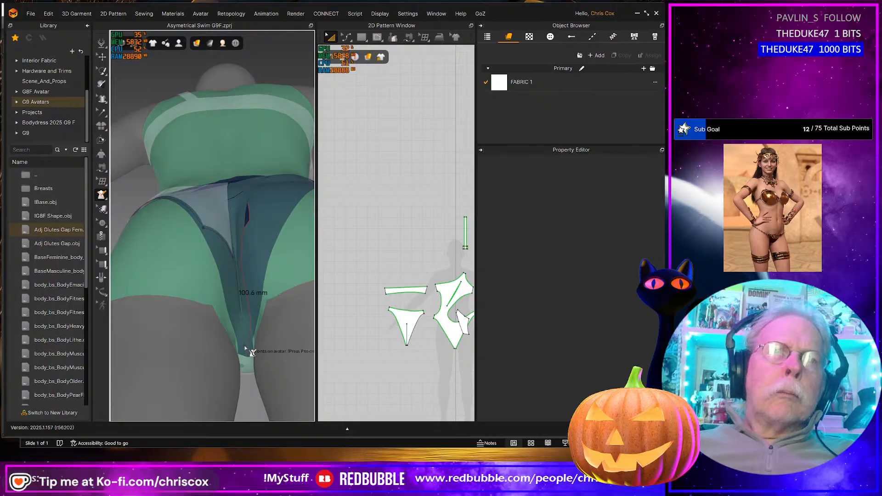
click(243, 301)
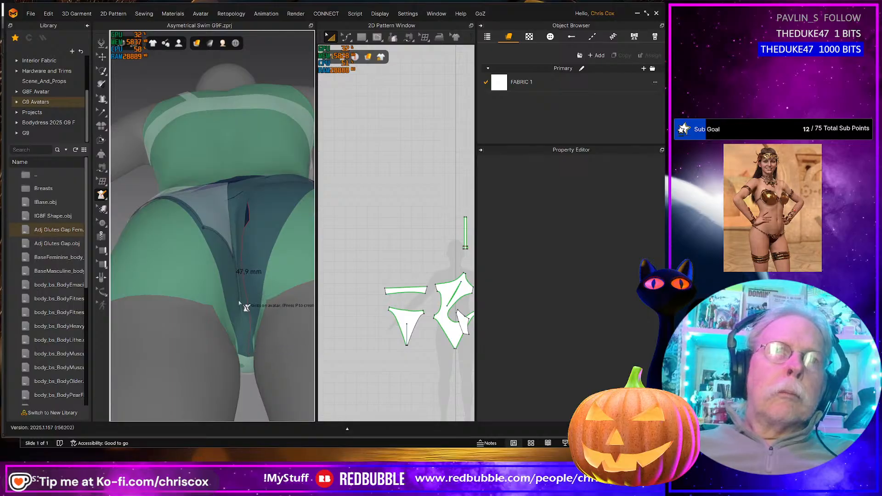
click(248, 350)
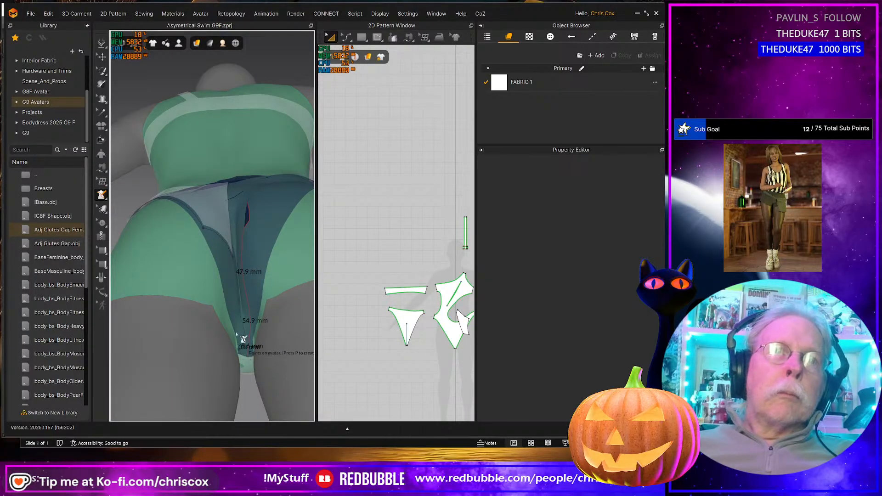
click(243, 340)
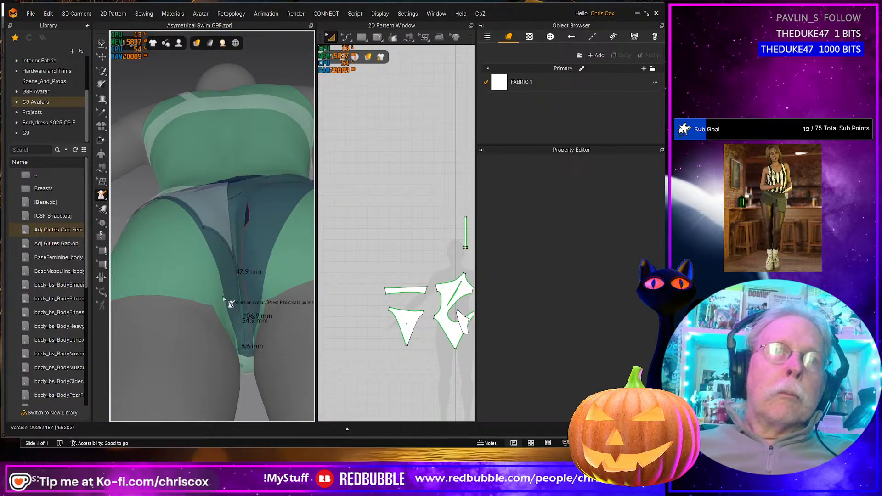
click(242, 316)
click(228, 273)
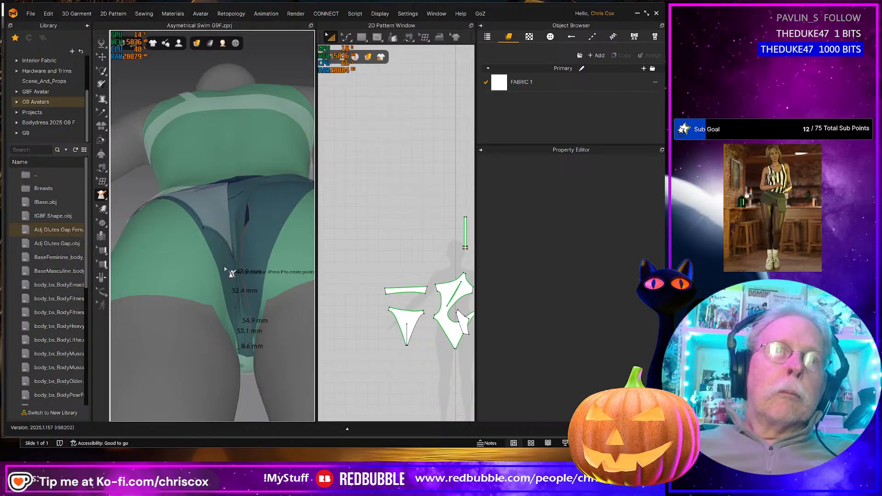
double_click(203, 228)
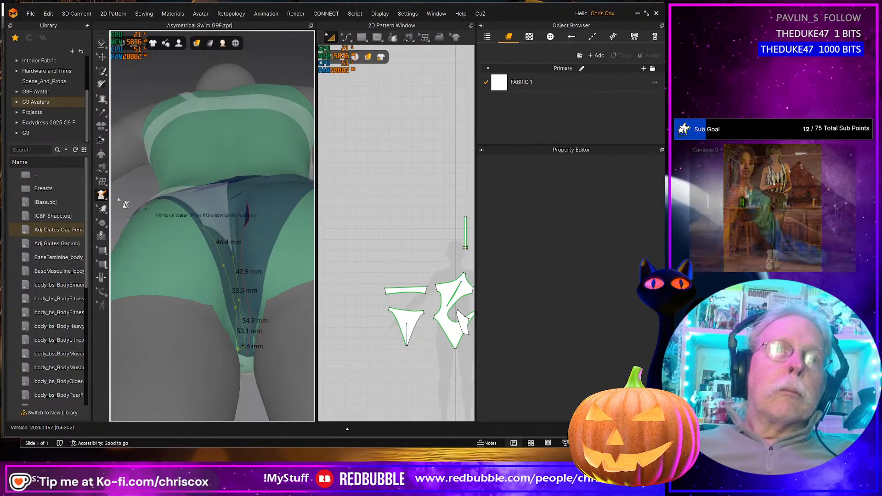
- Try to flatten the narrow crotch outline and inspect the red-highlighted section of its edge
click(143, 247)
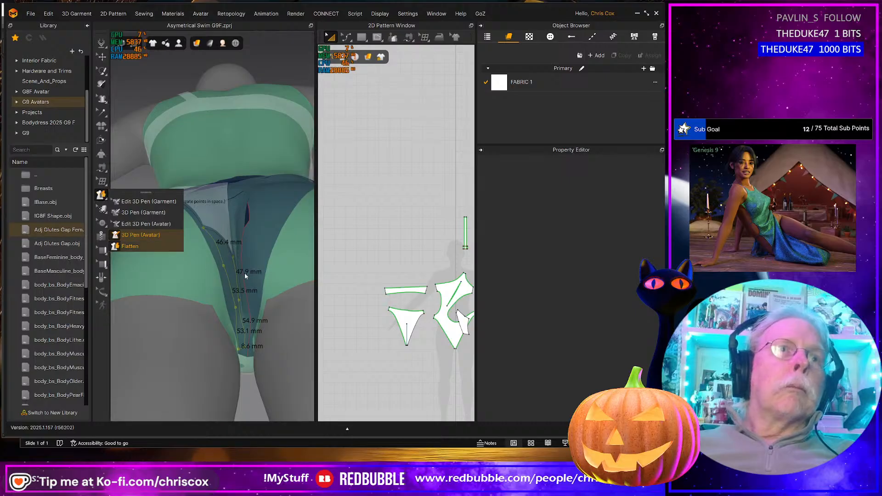
click(443, 275)
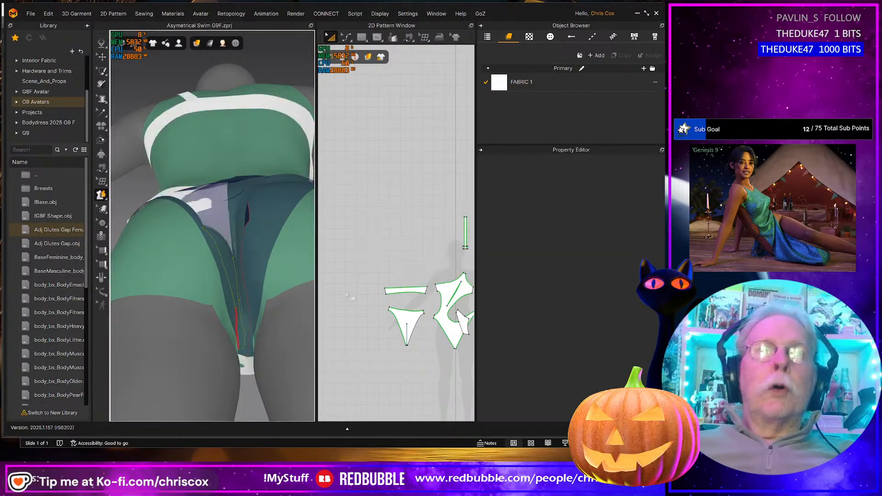
mouse_move(261, 314)
right_down()
mouse_move(258, 343)
mouse_move(254, 301)
right_up()
scroll(249, 327, up, 5)
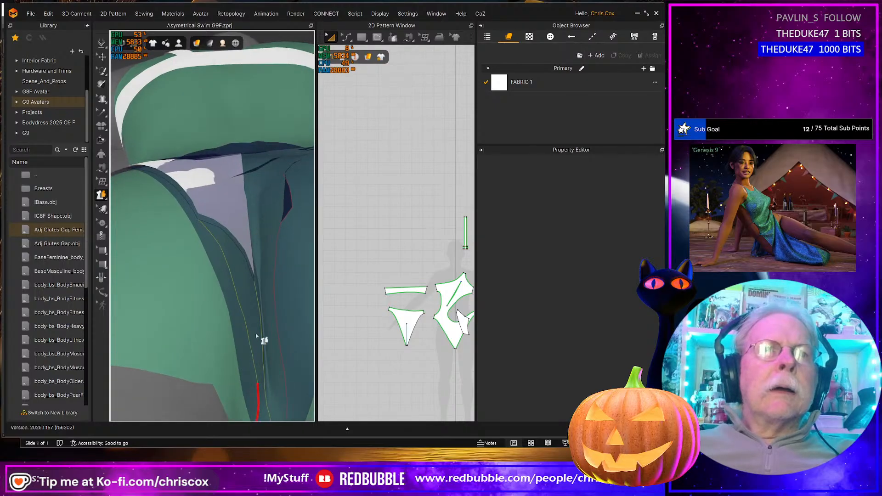
right_drag(257, 337, 209, 397)
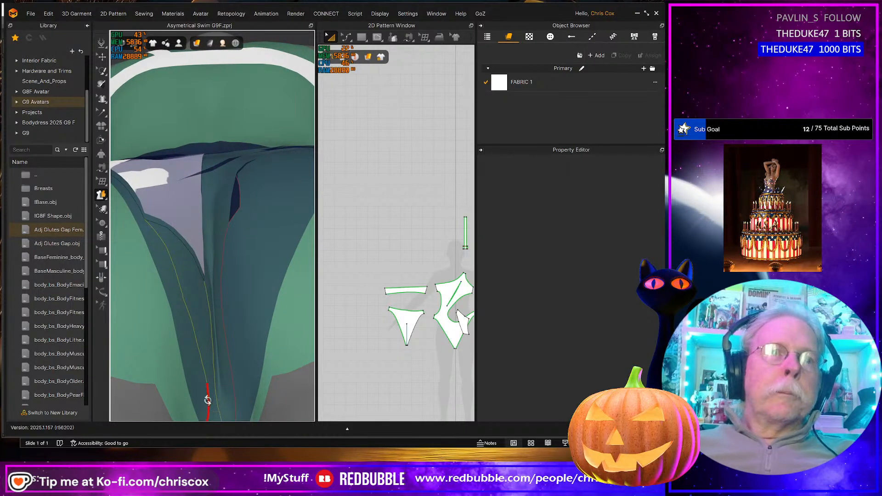
- Shorten the narrow outline with Edit 3D Pen (Avatar) by removing its lower points at the crotch
click(101, 195)
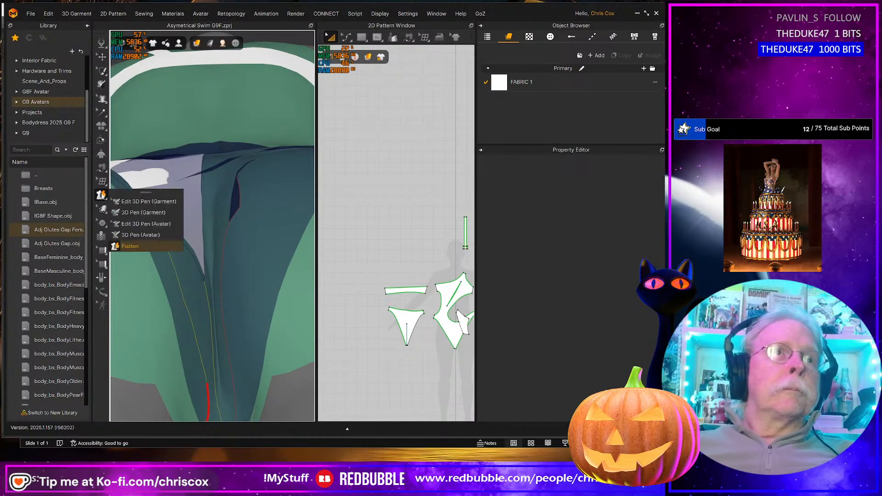
click(133, 223)
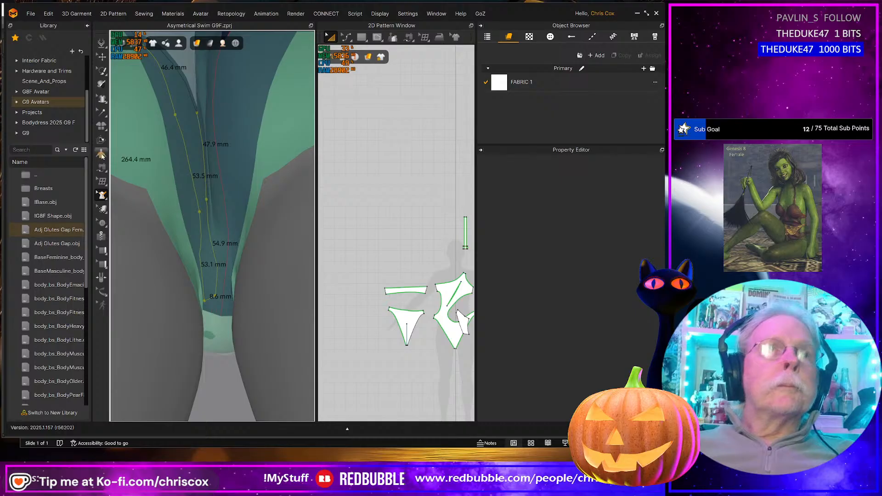
click(105, 198)
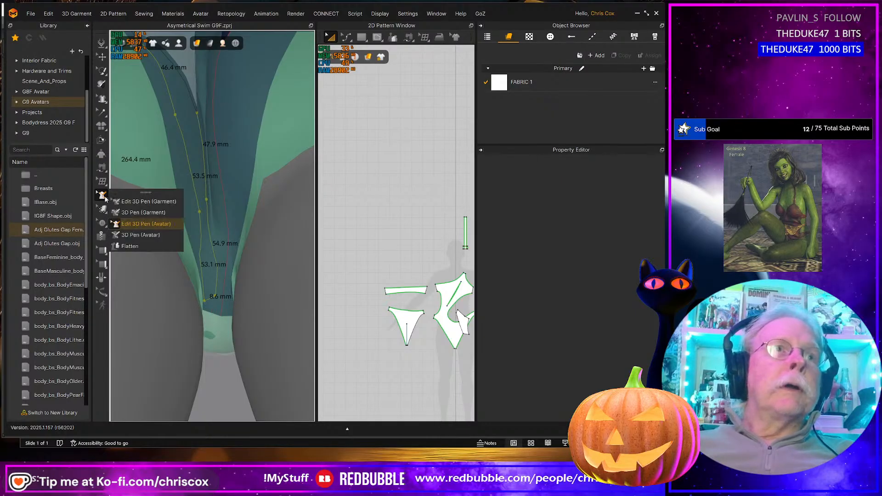
click(131, 224)
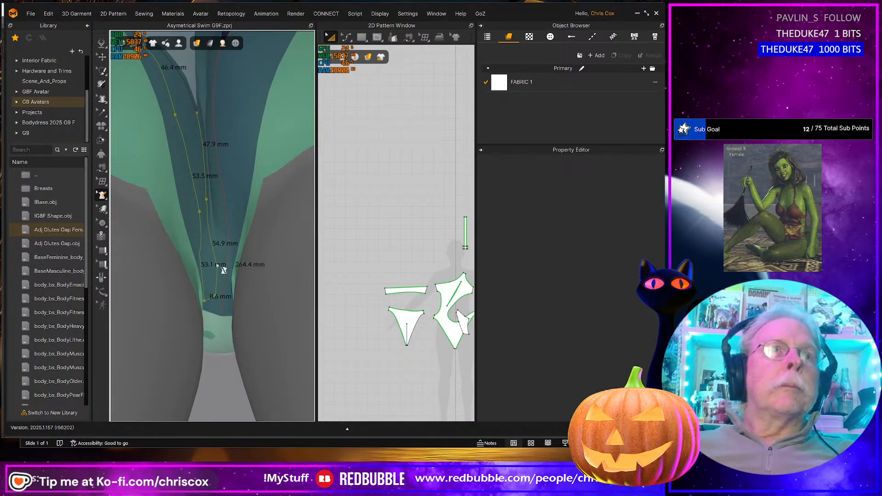
double_click(216, 298)
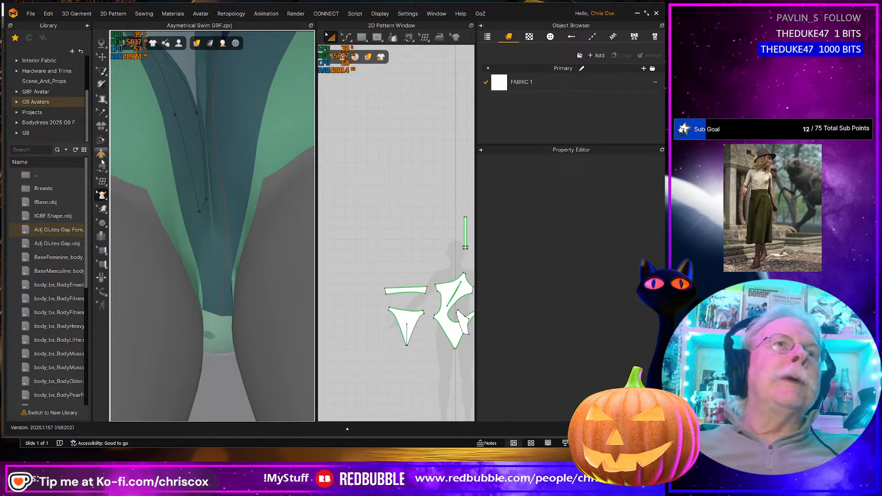
- Flatten the shortened narrow outline into a separate pattern piece
click(101, 195)
click(129, 246)
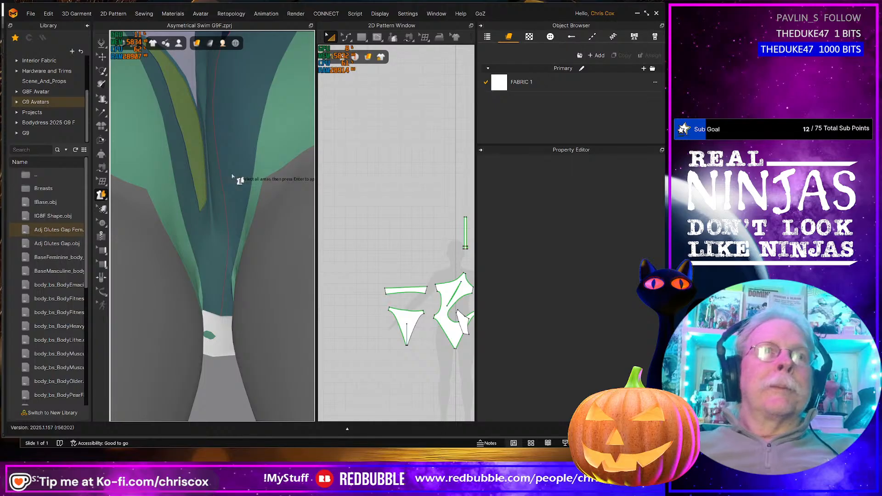
key(Return)
- Move the two new back pieces off the front pattern to empty space in the 2D pattern layout, one below the other
scroll(349, 228, down, 2)
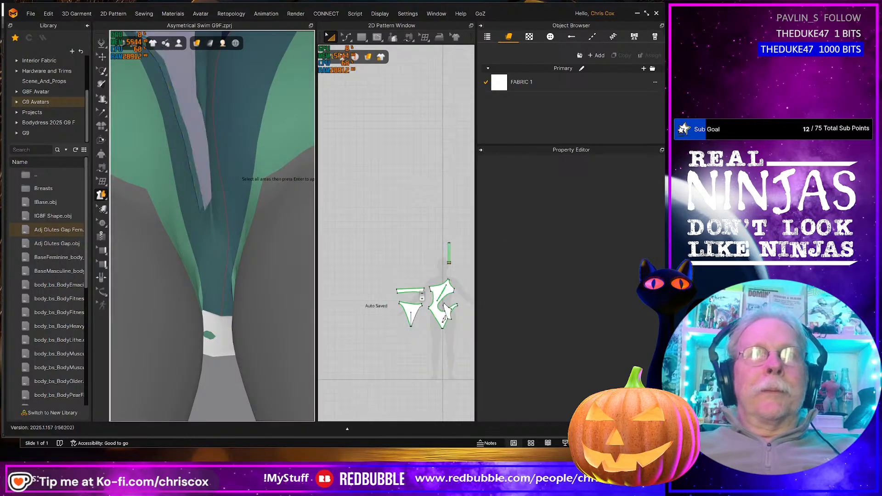
scroll(396, 270, down, 1)
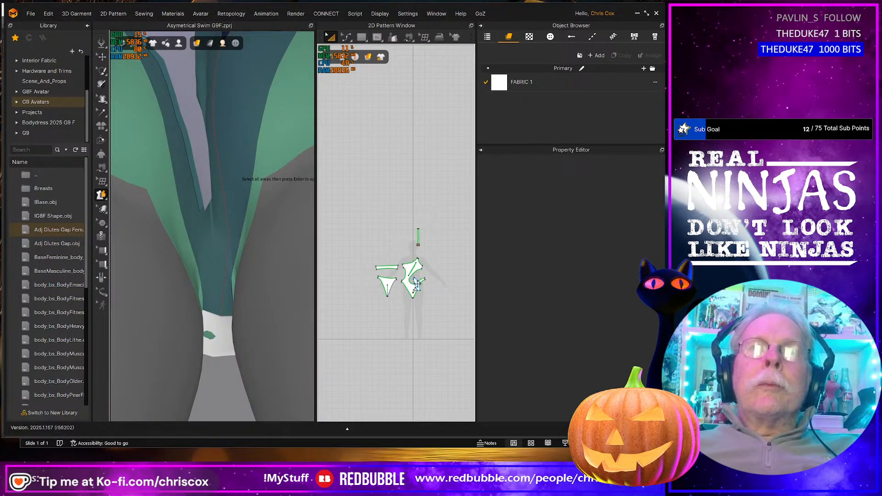
drag(416, 285, 368, 226)
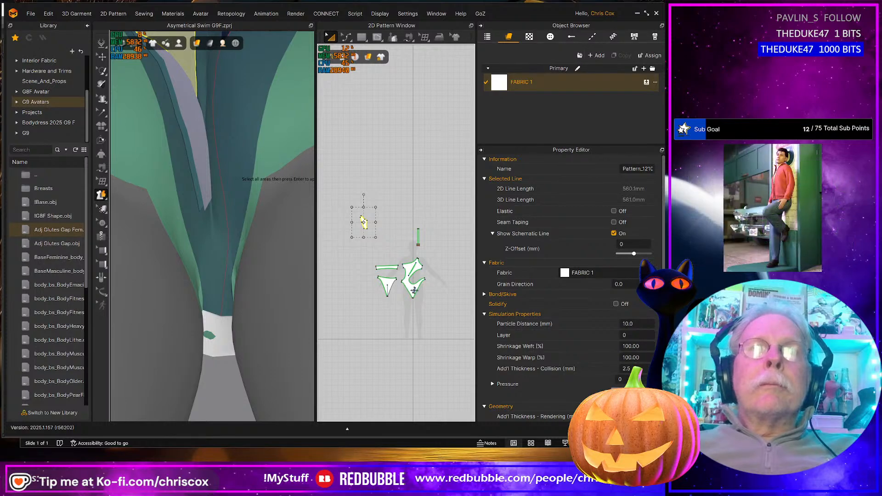
drag(414, 290, 365, 237)
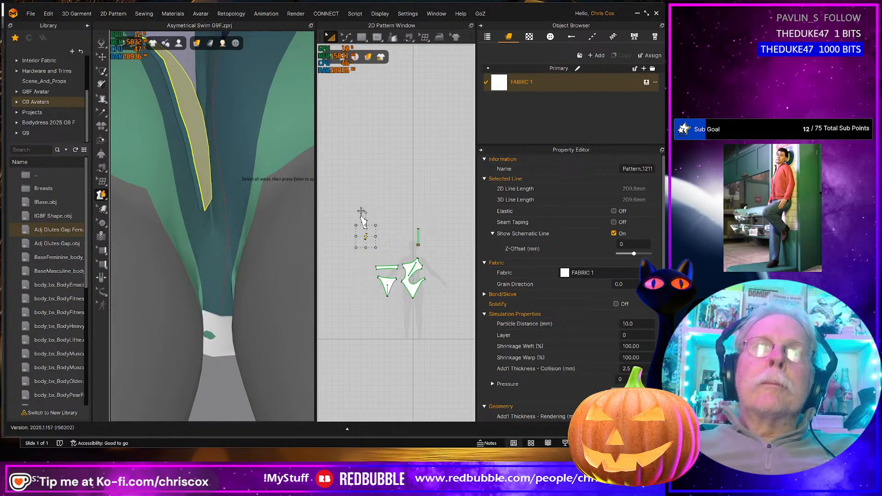
- Start an outline for the other back section at the crotch with 3D Pen (Avatar), beside the end of the narrow outline
scroll(221, 179, down, 6)
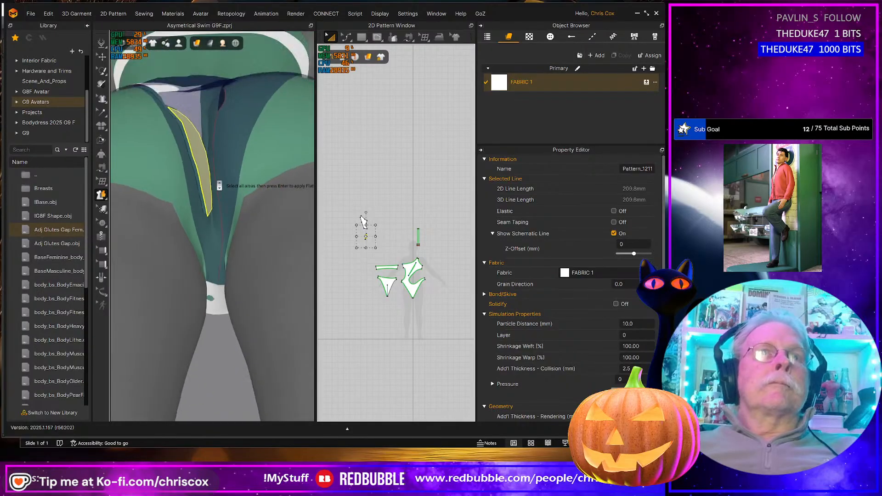
key(2)
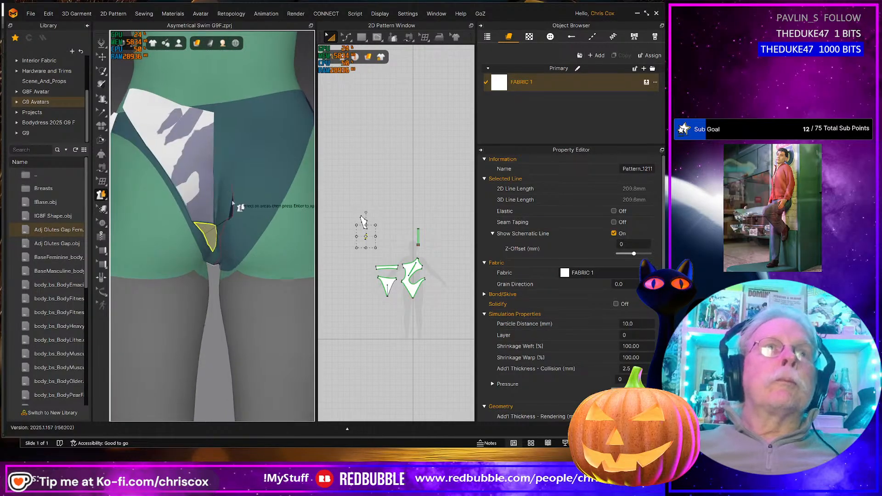
click(100, 195)
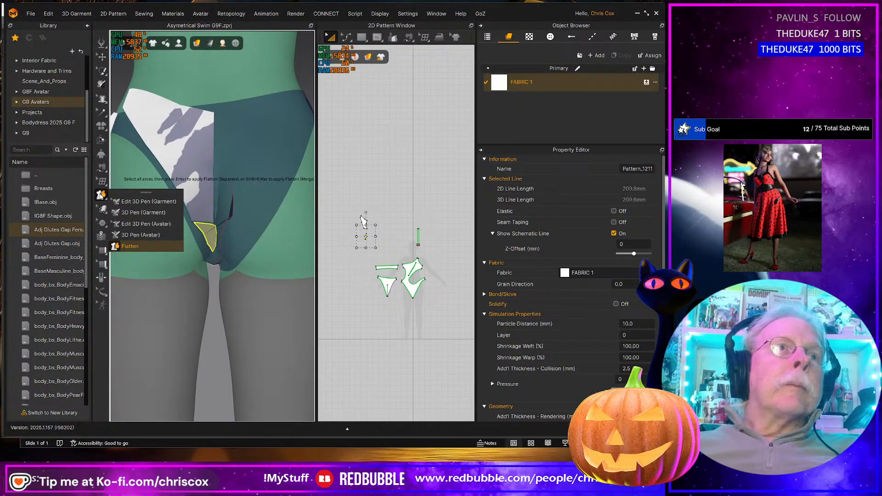
click(133, 225)
right_drag(132, 225, 224, 243)
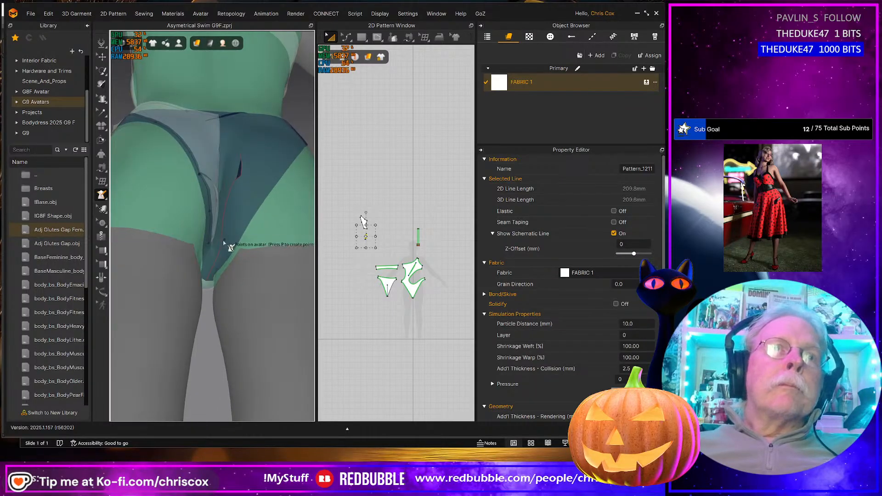
scroll(224, 243, up, 5)
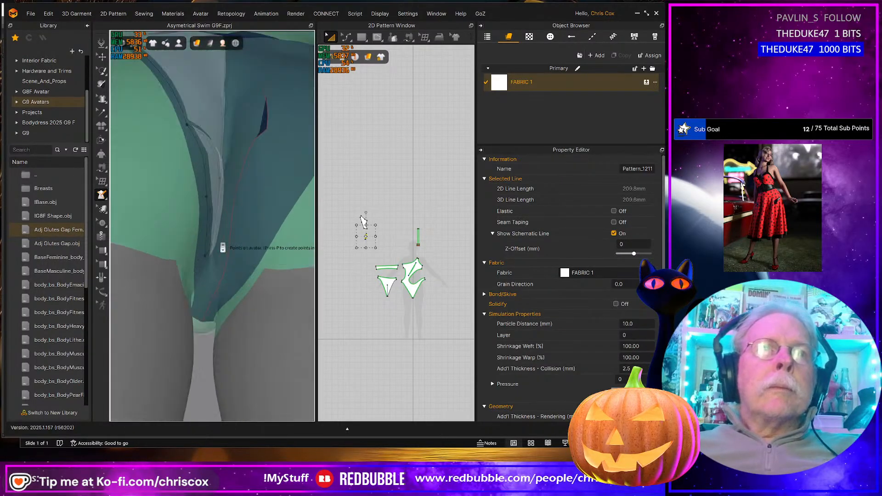
right_drag(239, 263, 221, 254)
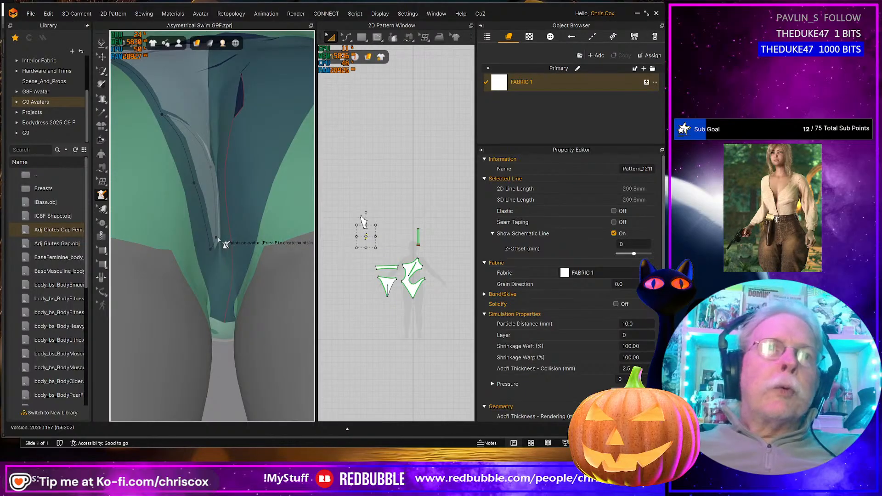
click(233, 243)
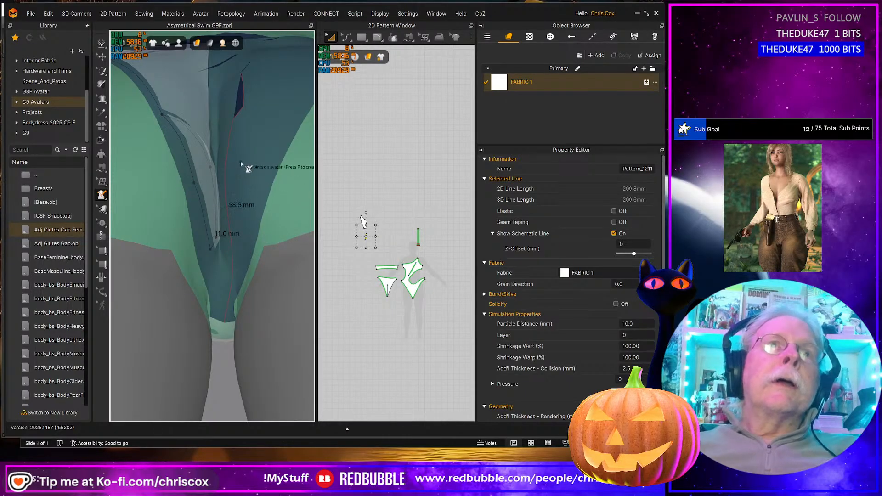
click(233, 161)
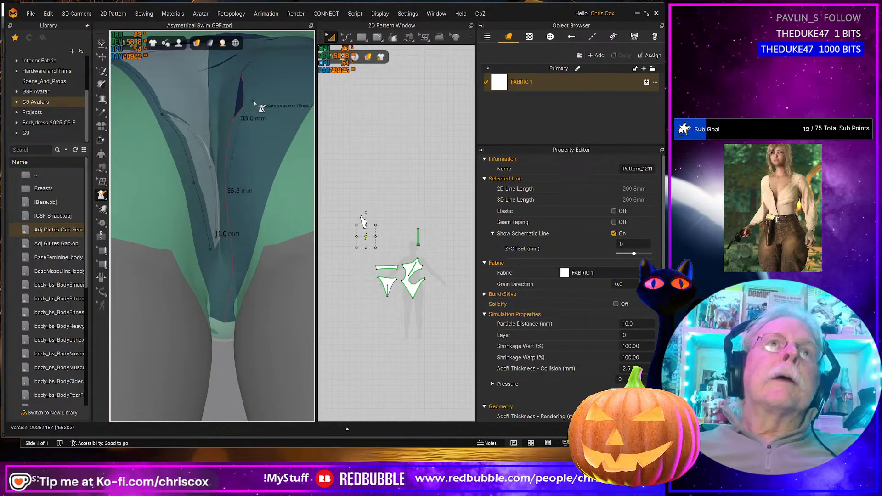
right_drag(255, 103, 248, 138)
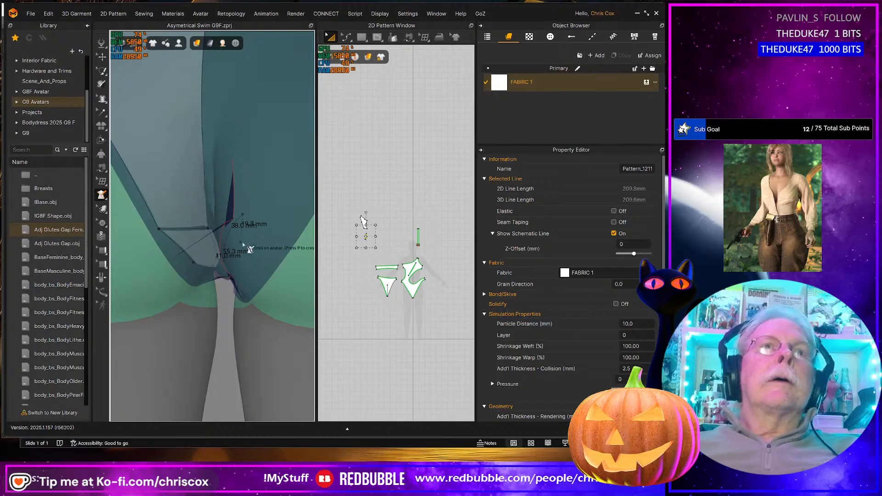
right_drag(246, 247, 266, 197)
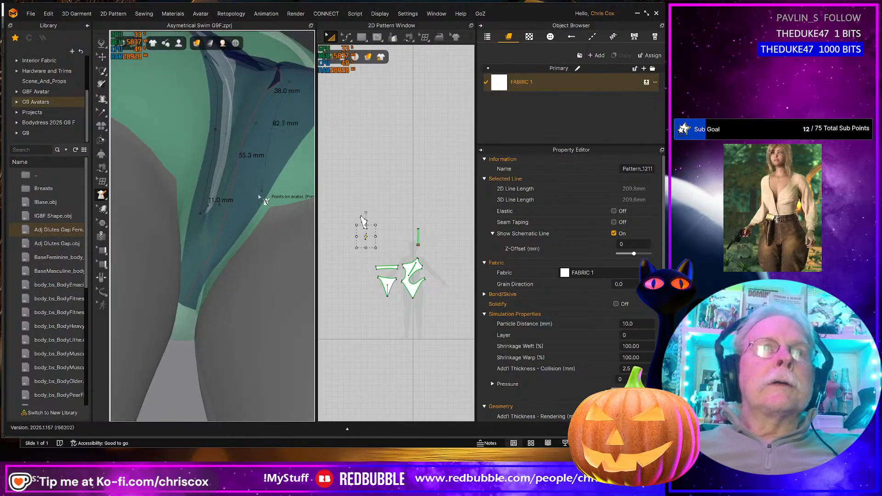
- Outline the other back section from the crotch along the leg opening to the side and along the waist, closing it at the centre back
click(225, 218)
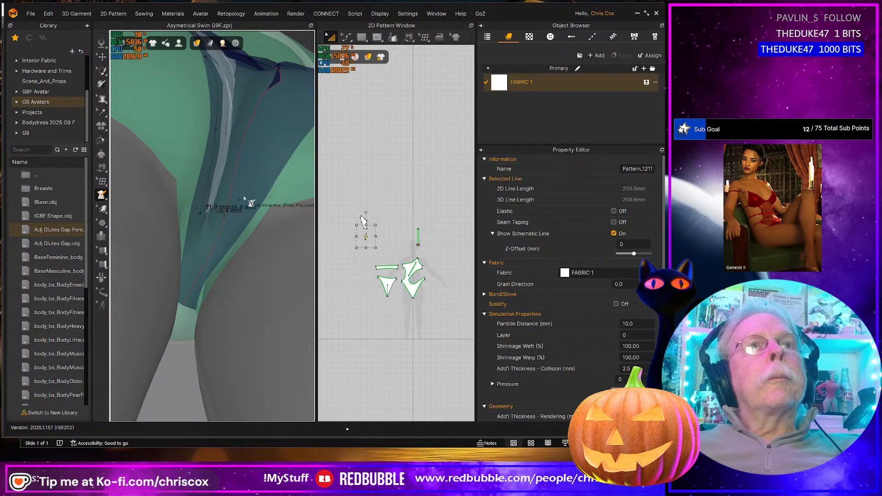
click(248, 171)
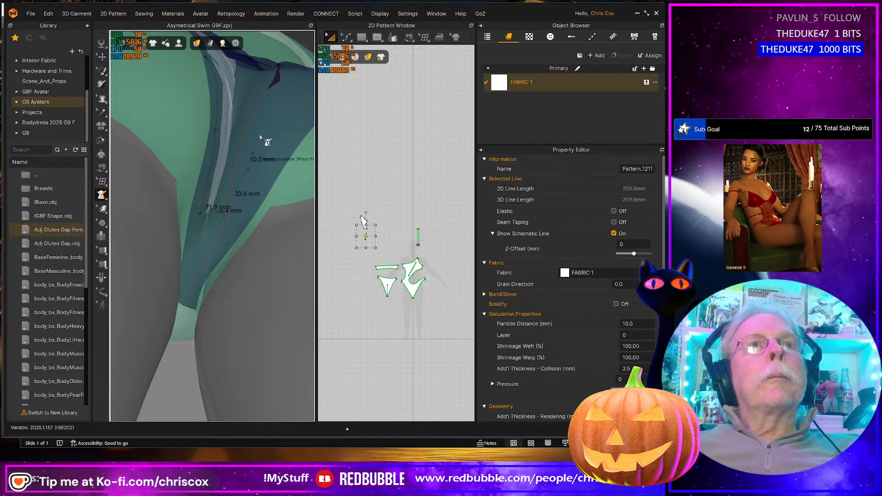
click(294, 114)
scroll(256, 173, down, 6)
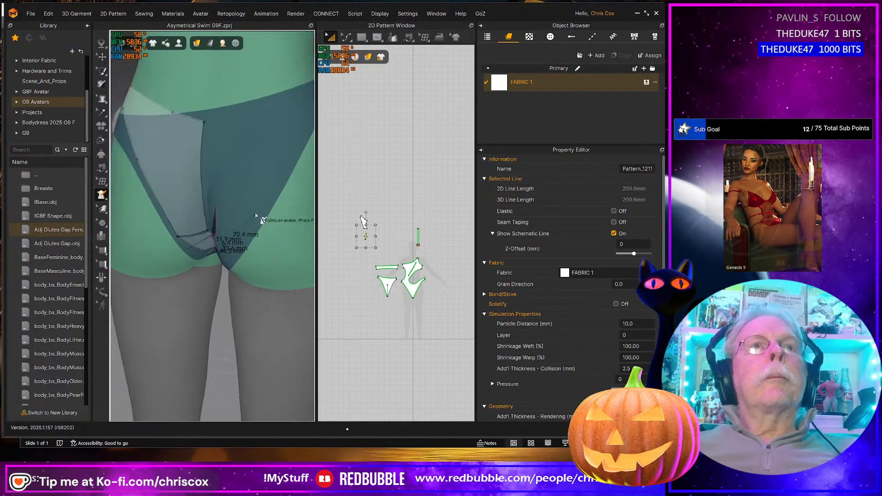
scroll(250, 225, up, 3)
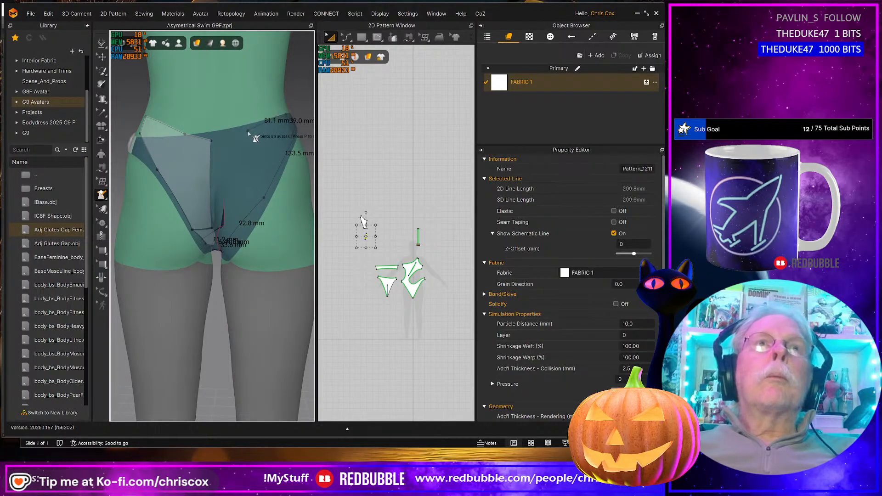
click(212, 143)
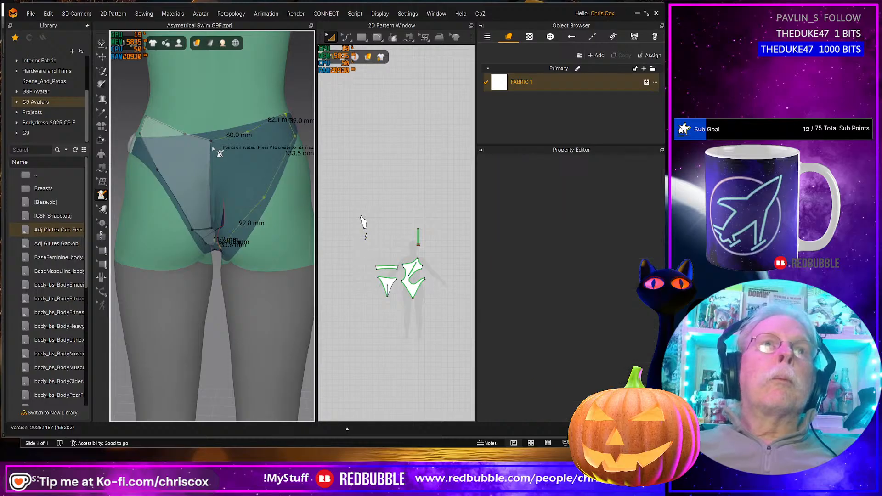
- Try to flatten the closed back outline and inspect its red-highlighted lines at the crotch
mouse_move(101, 199)
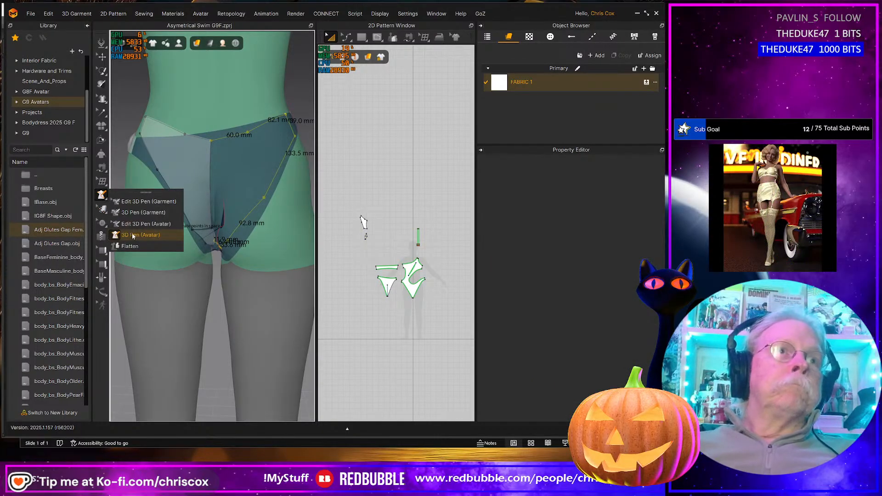
click(134, 250)
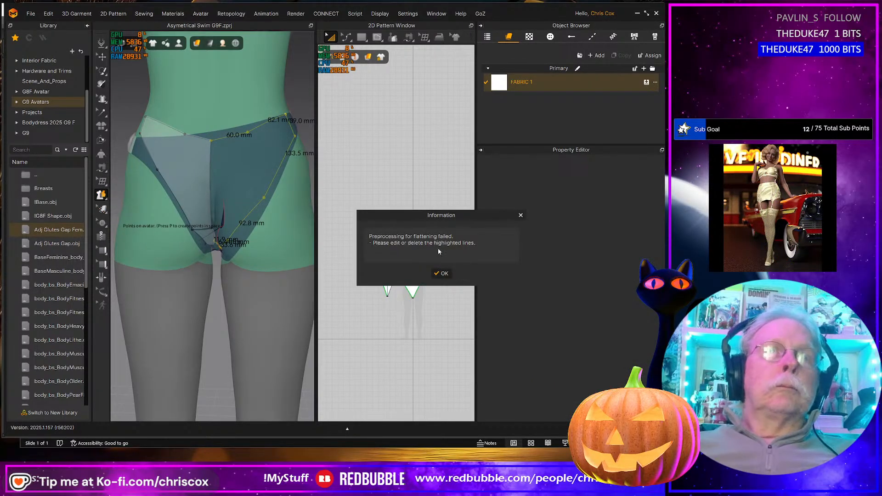
click(445, 272)
right_drag(295, 315, 299, 270)
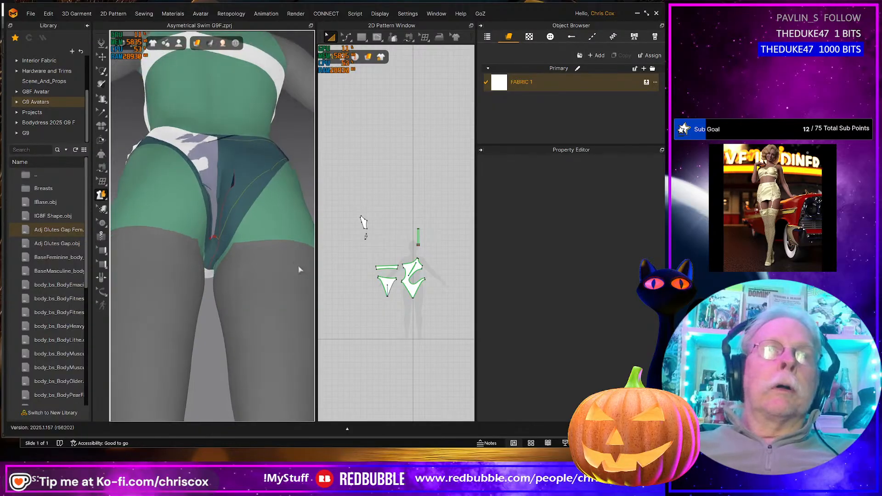
scroll(216, 282, up, 5)
scroll(211, 279, up, 4)
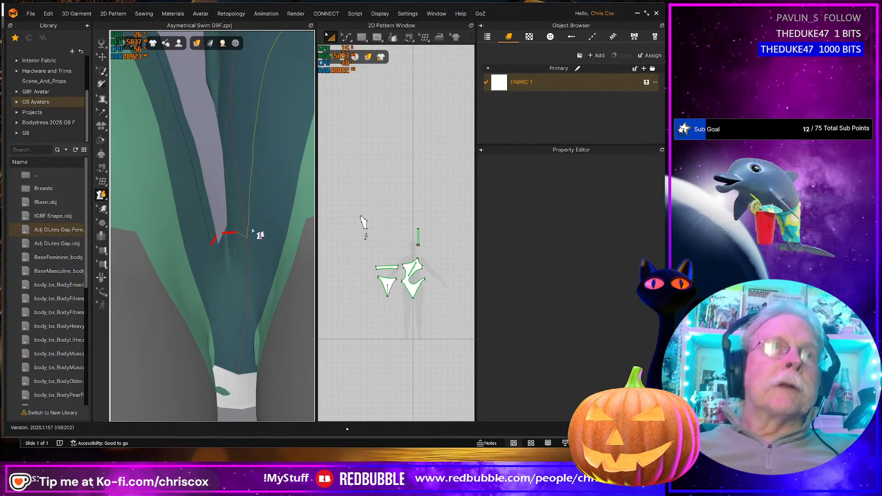
scroll(242, 242, up, 5)
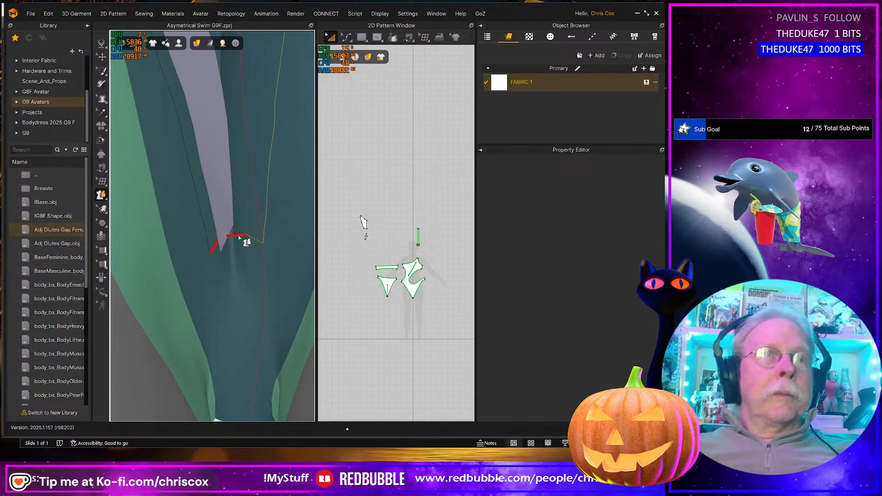
scroll(242, 239, down, 5)
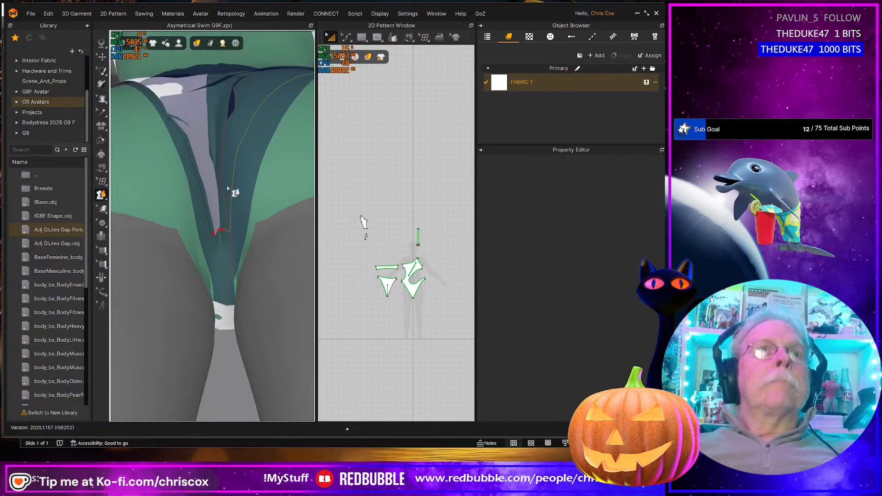
scroll(227, 188, up, 4)
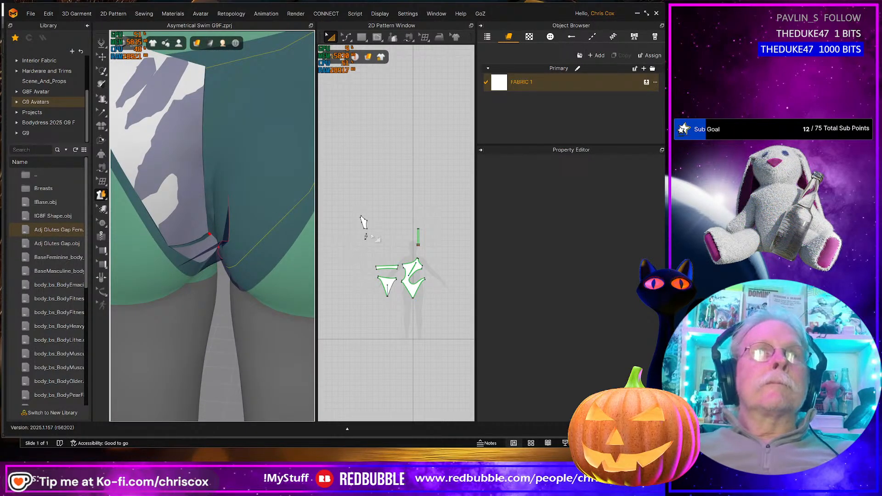
- Reposition the larger back piece in the 2D pattern layout and place the small crotch piece, rotated, against its lower edge
scroll(370, 233, up, 10)
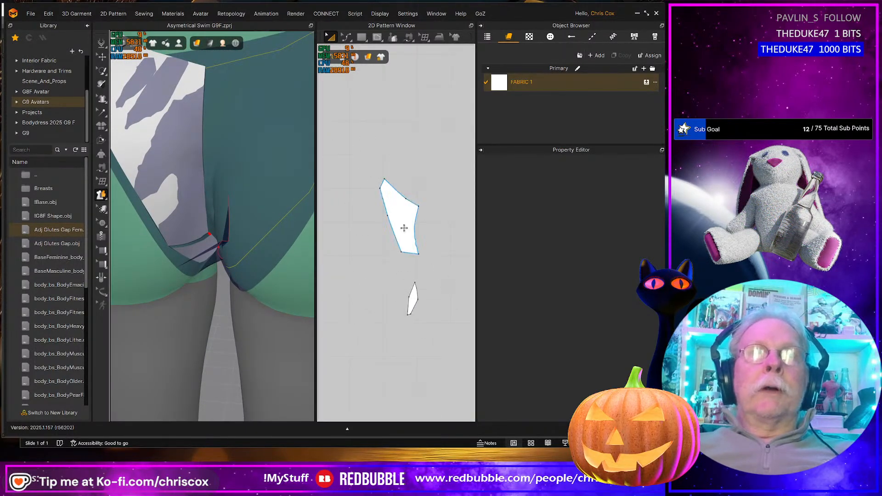
click(404, 228)
drag(404, 228, 393, 249)
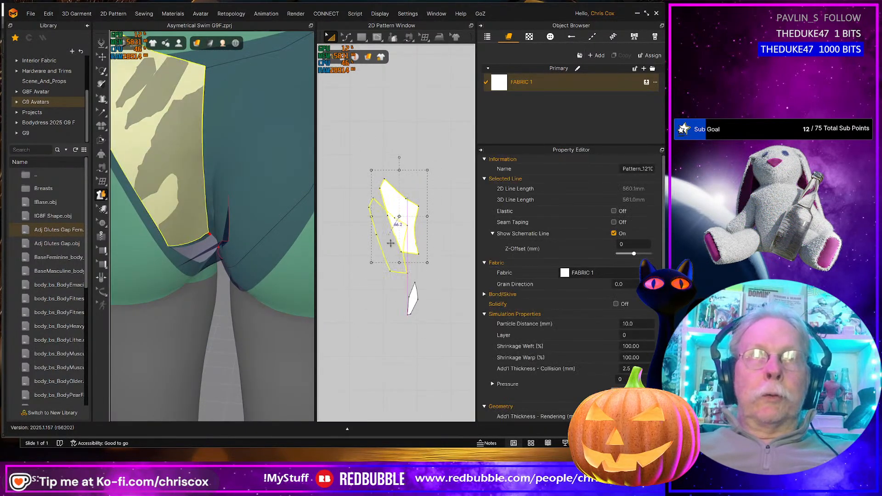
click(413, 298)
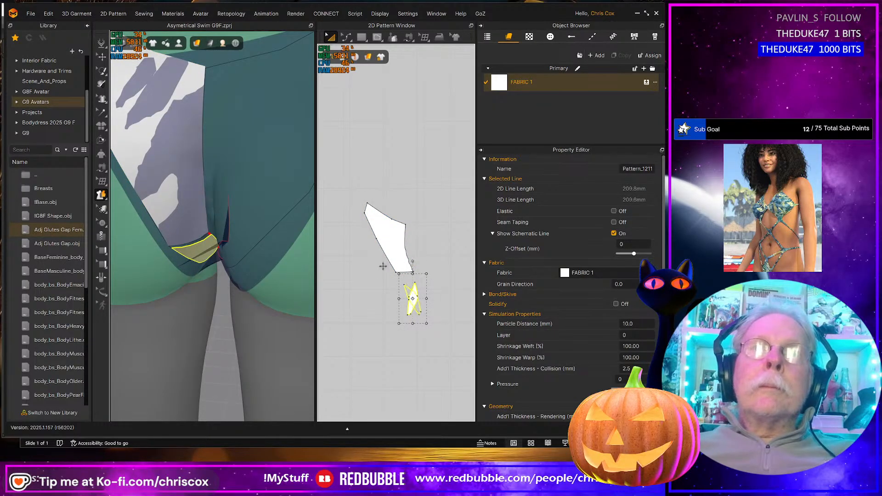
drag(379, 268, 404, 278)
scroll(201, 236, down, 5)
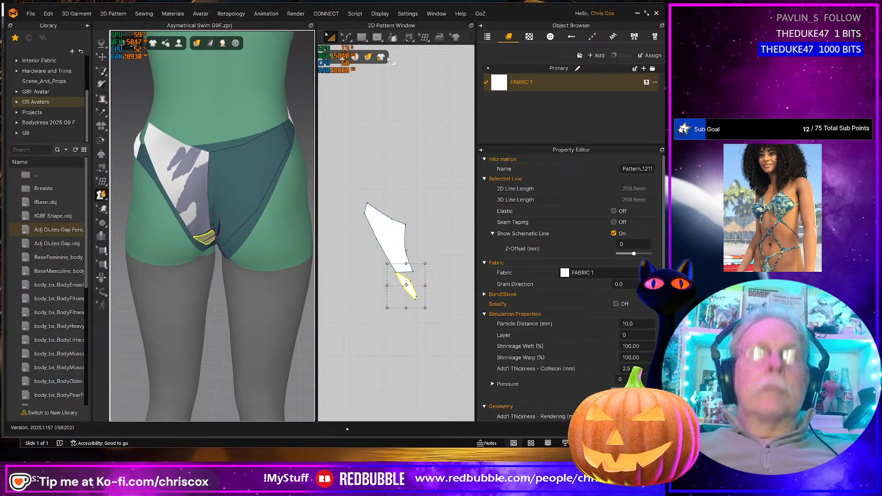
click(377, 38)
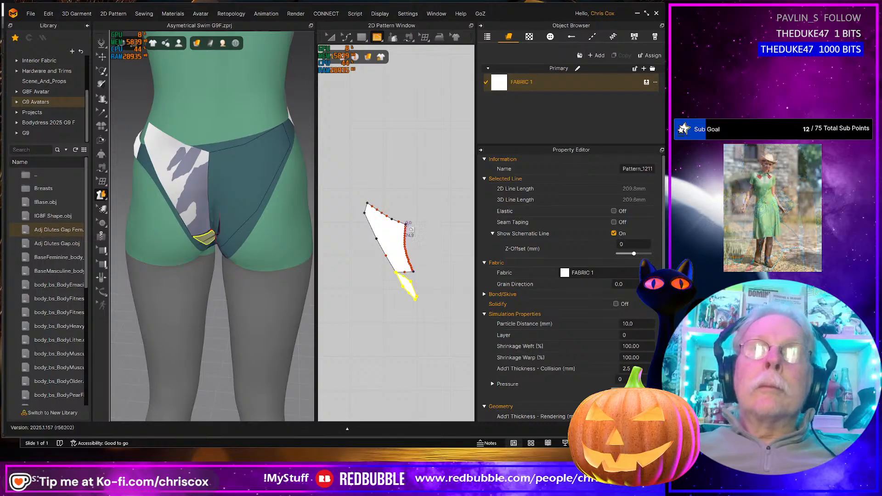
click(365, 212)
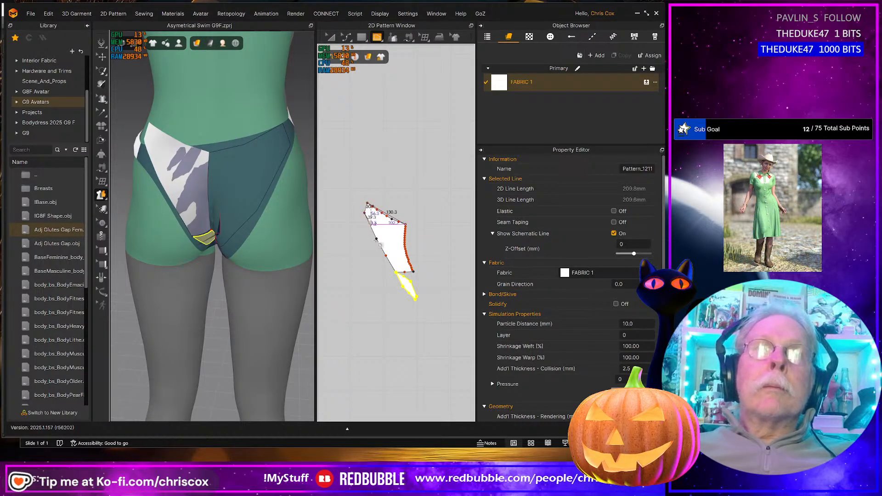
click(411, 316)
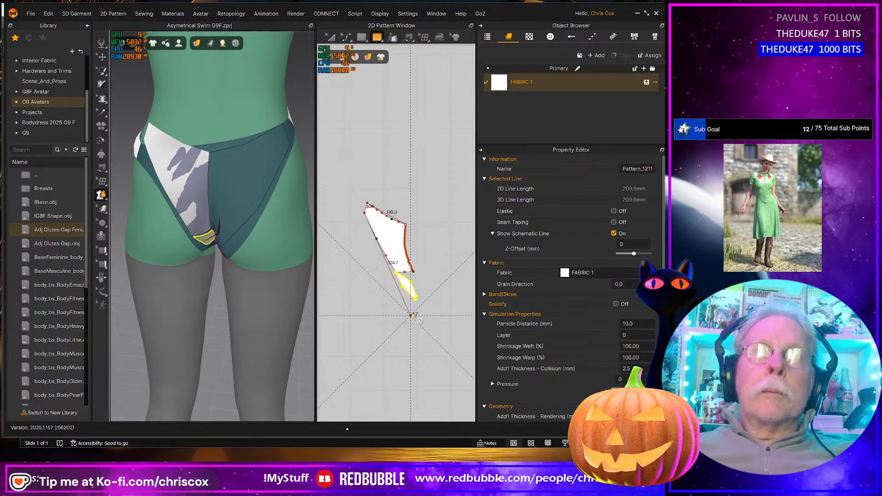
click(416, 225)
click(405, 224)
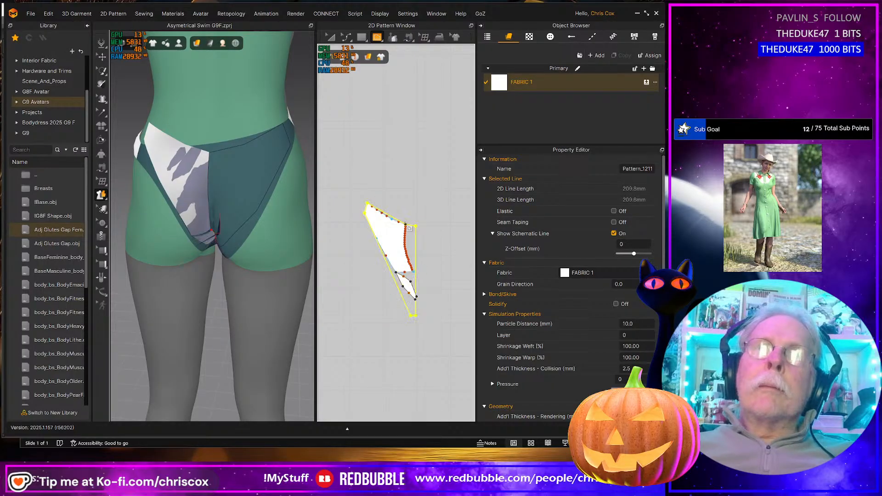
key(a)
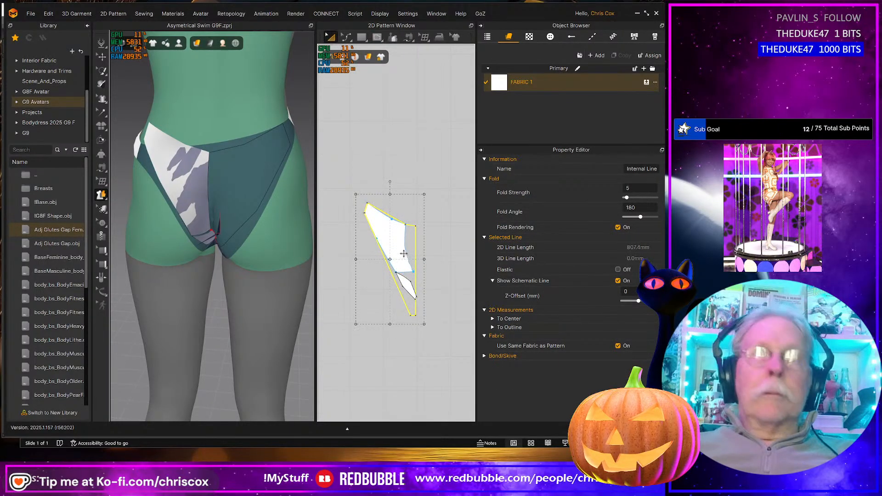
drag(414, 244, 432, 153)
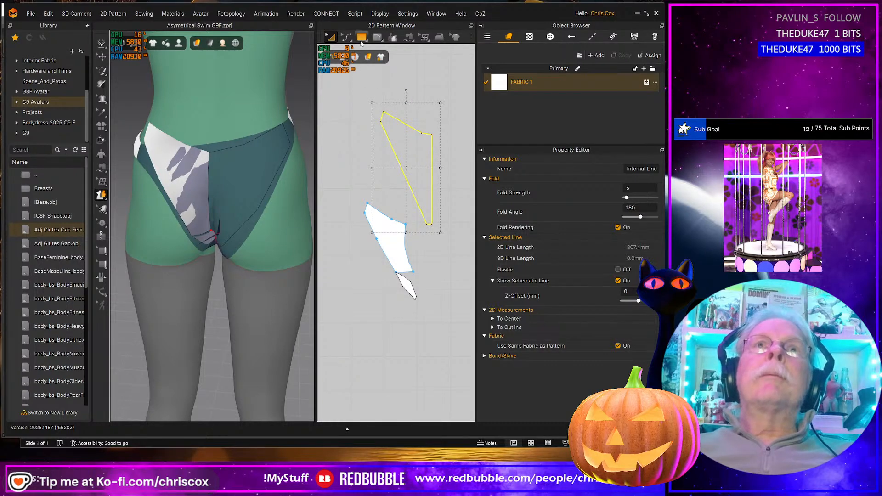
click(375, 40)
key(ctrl+z)
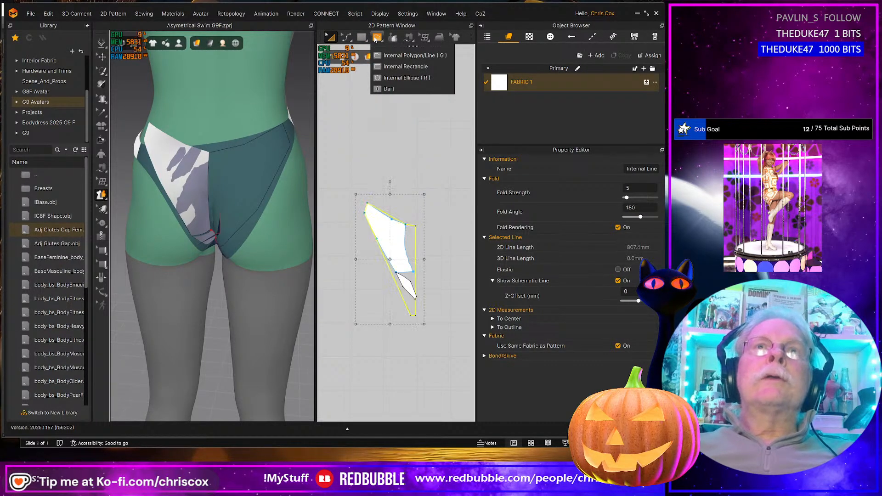
key(Escape)
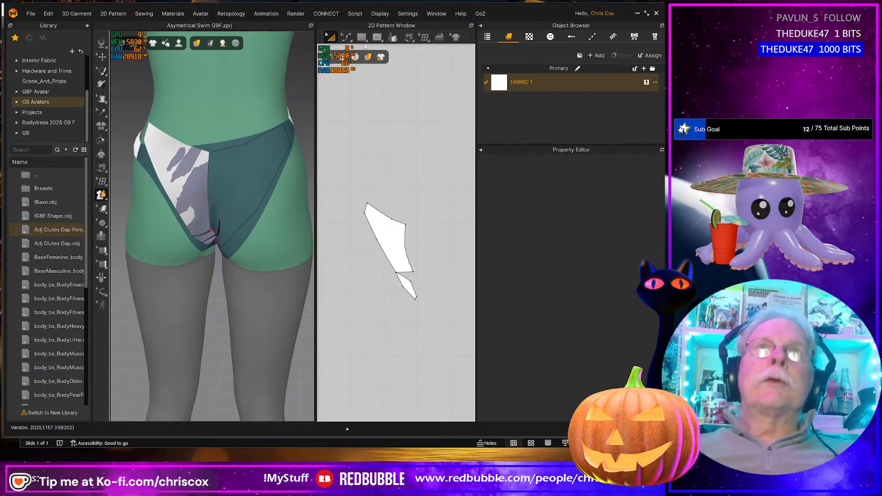
- Trace a new polygon pattern around both template pieces, with a straight vertical centre edge about 245 mm long and a level bottom edge
click(361, 38)
click(381, 55)
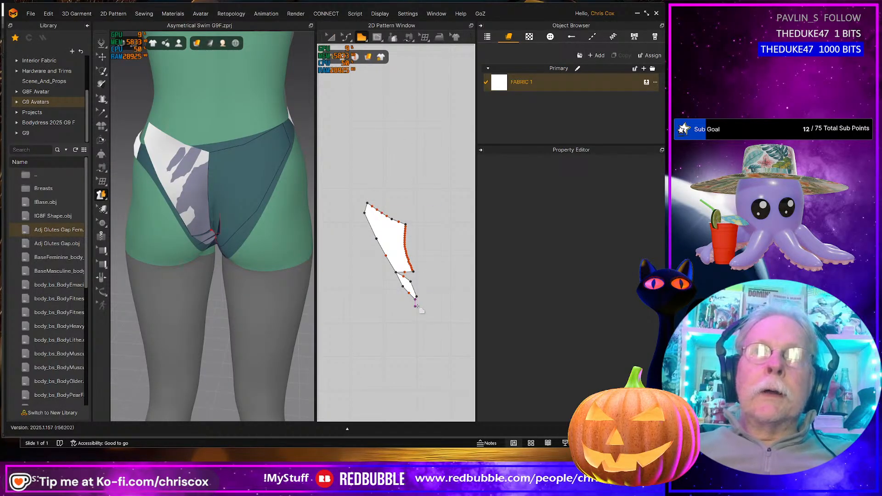
click(416, 306)
click(416, 224)
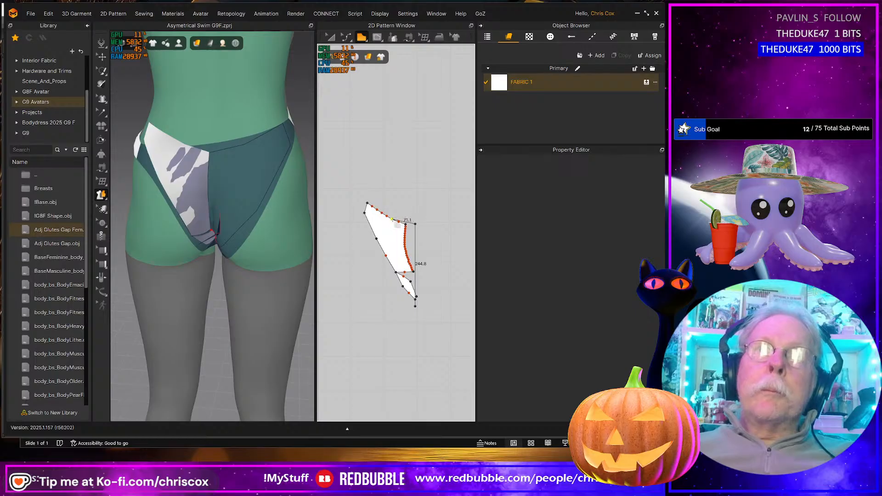
click(368, 203)
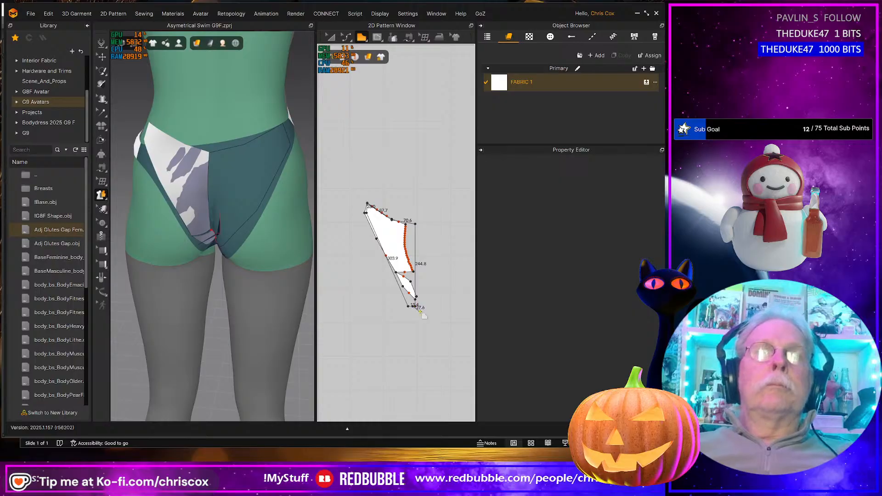
scroll(422, 326, up, 5)
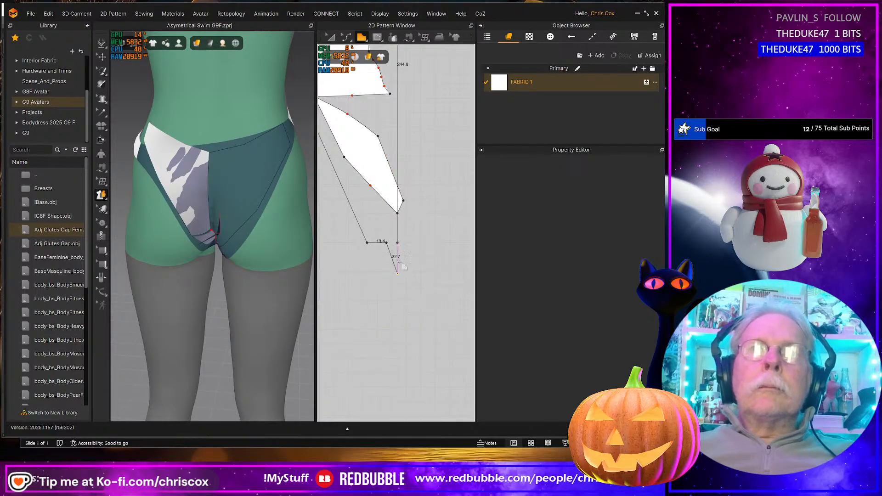
click(398, 243)
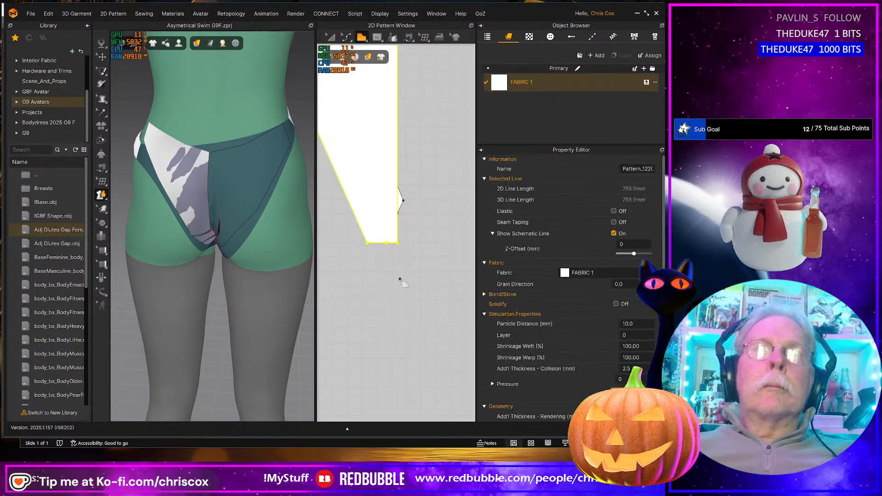
scroll(398, 239, down, 3)
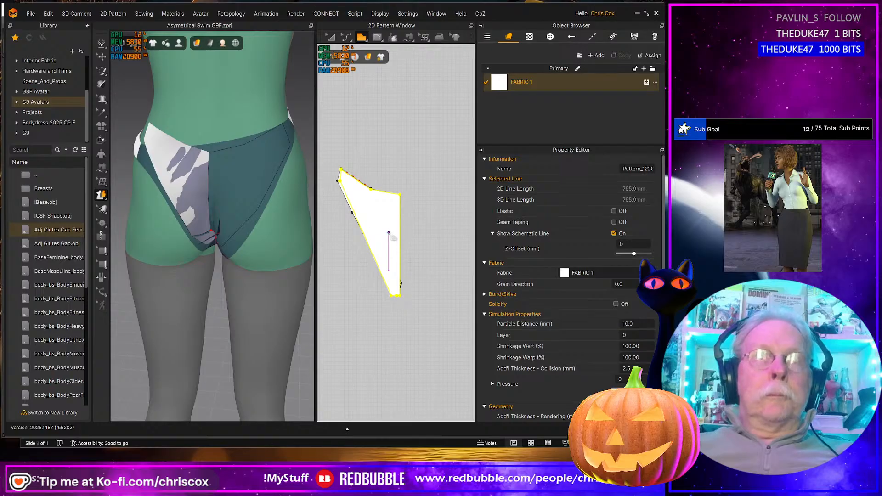
- Move the new polygon piece aside and delete the two template pieces it was traced over
key(a)
drag(390, 230, 452, 194)
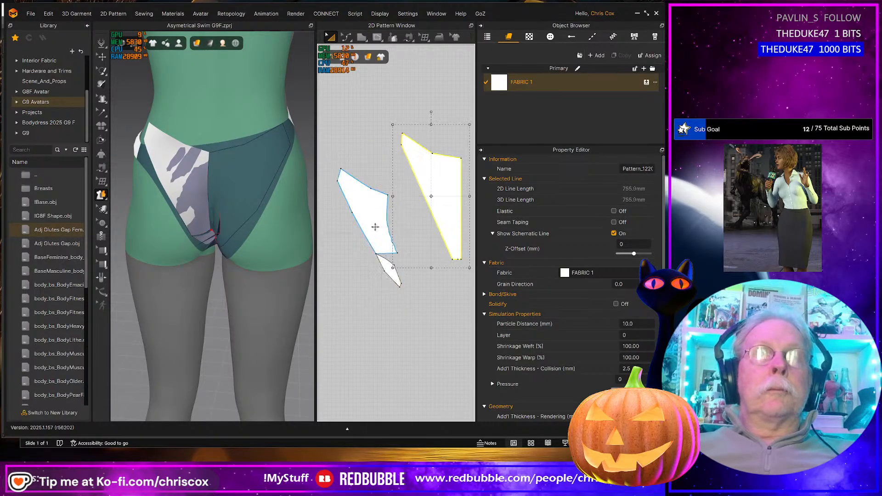
click(375, 226)
shift+click(390, 275)
key(Delete)
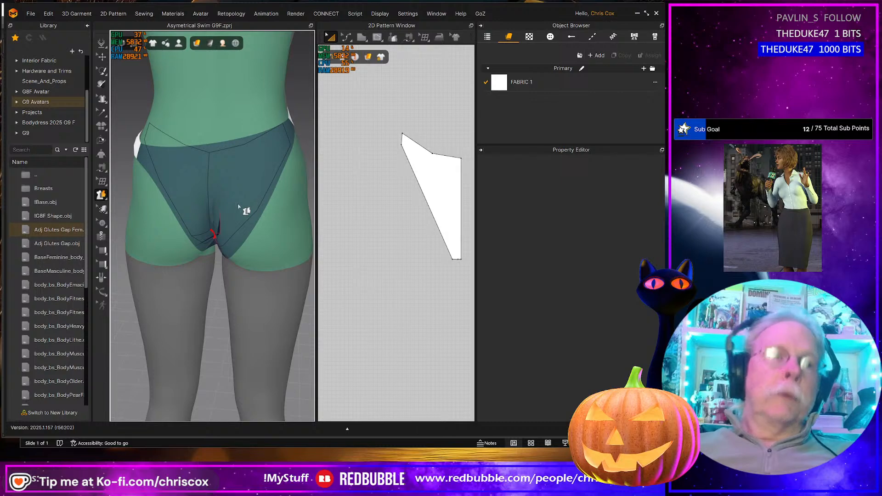
- Place the new piece over the old symmetrical back piece, its centre edge on the centre line and the bottom edges flush
scroll(414, 332, down, 5)
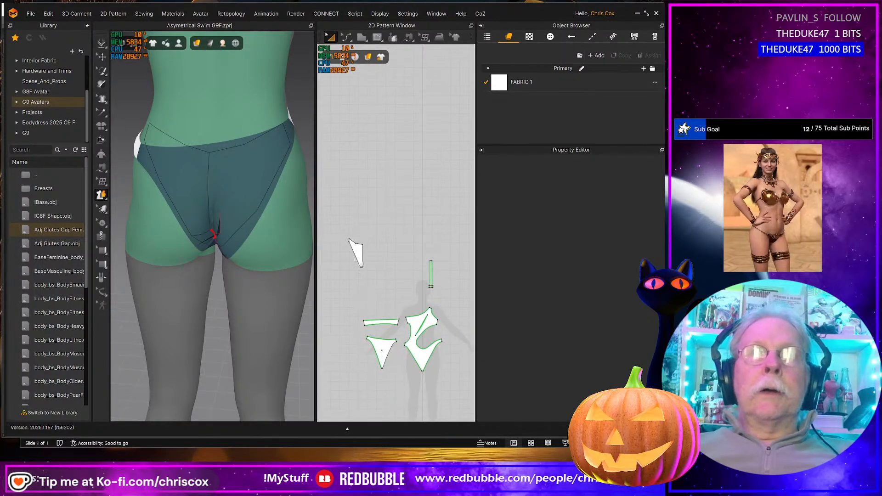
drag(357, 249, 385, 388)
scroll(385, 388, up, 6)
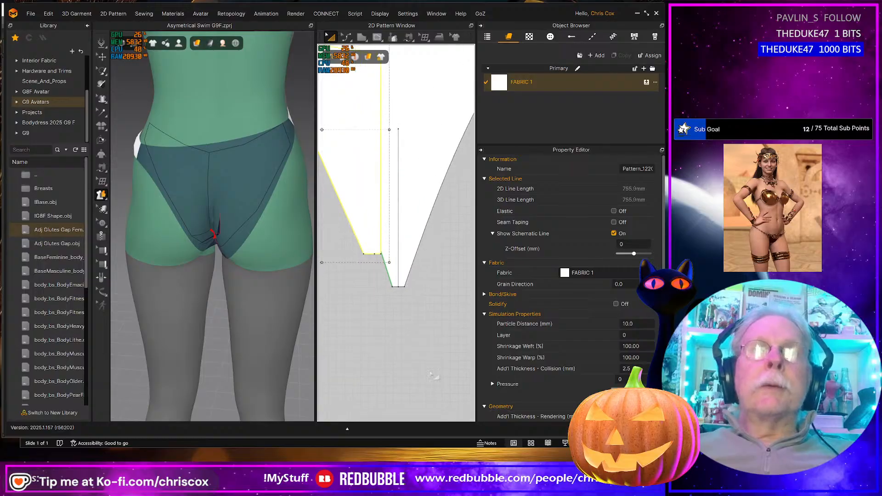
drag(366, 230, 384, 264)
scroll(409, 334, up, 4)
middle_drag(398, 308, 419, 375)
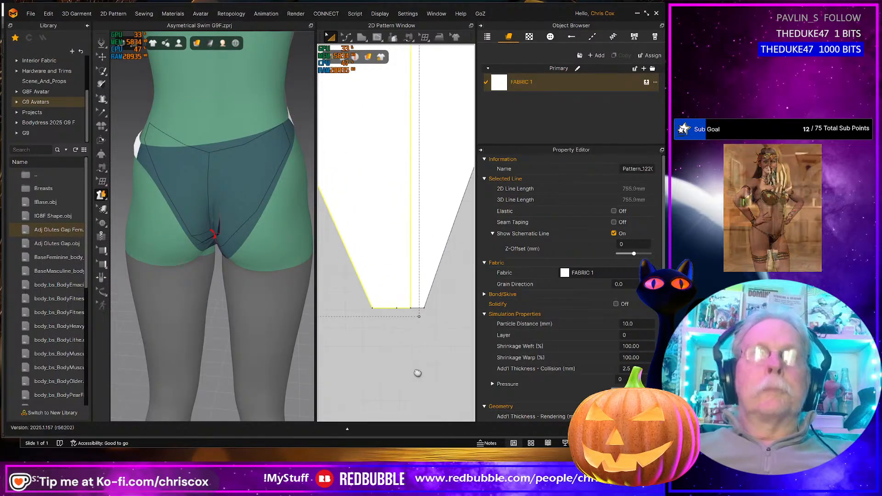
- Set the length of the short bottom segment beside the new piece's centre edge to 7.5 mm
key(z)
click(404, 308)
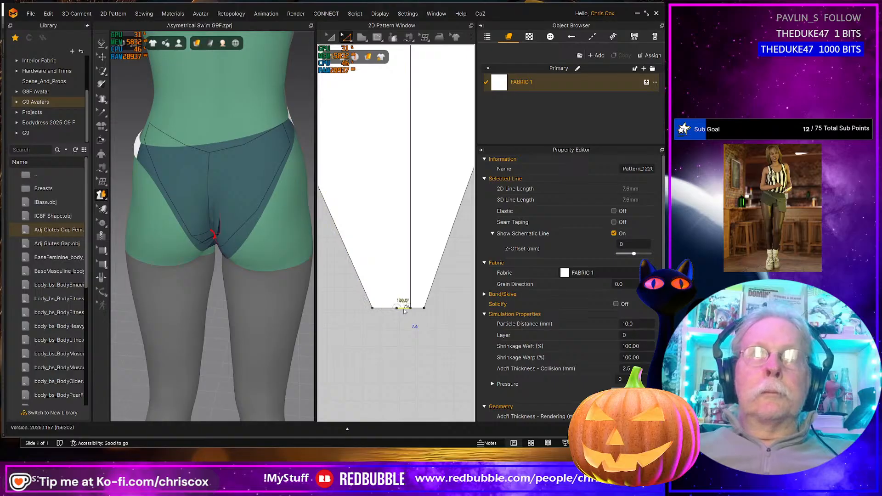
right_click(403, 308)
click(440, 385)
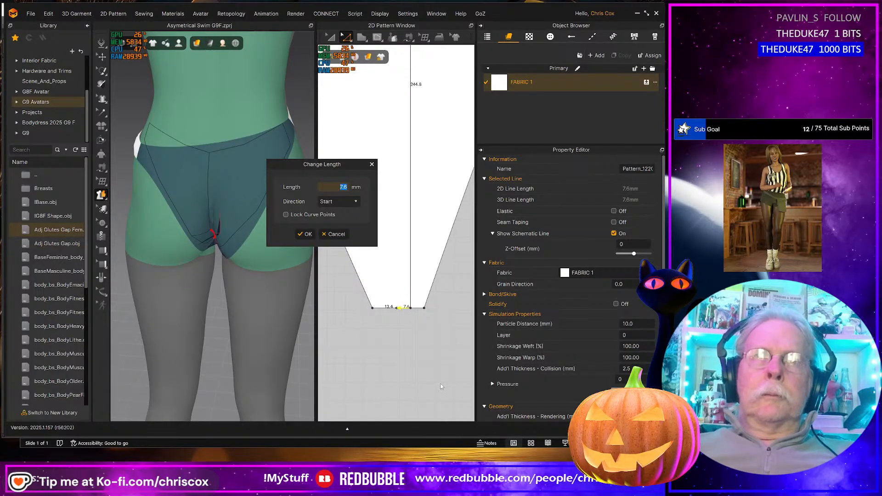
text(7.5)
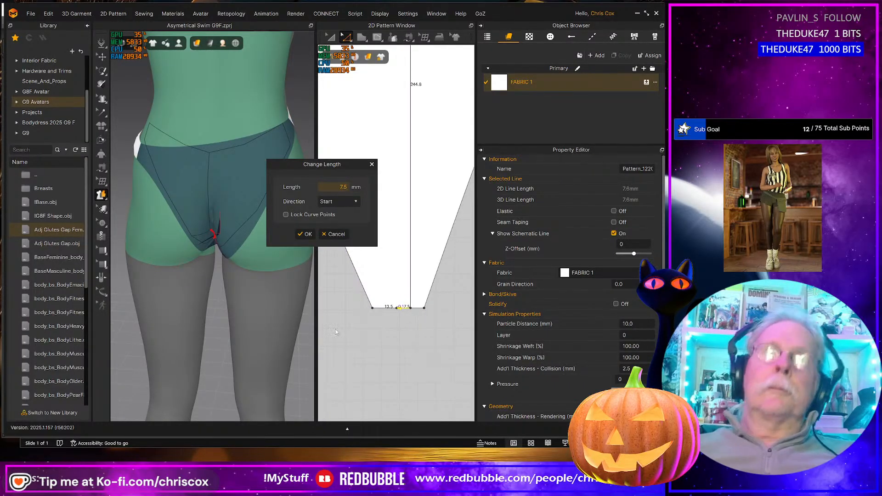
click(307, 234)
click(390, 351)
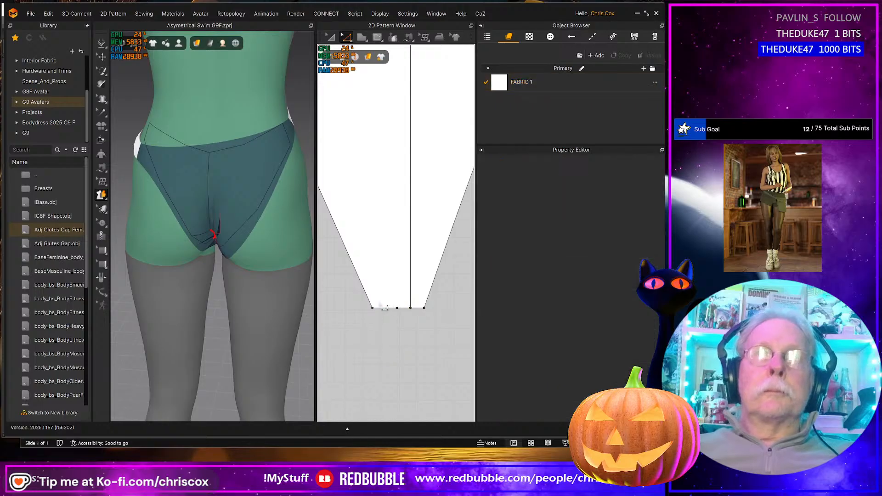
- Move the new piece's outer bottom corner inward and up, about 75 mm above the neighbouring bottom point, to form a narrow crotch strip
click(373, 309)
drag(379, 314, 378, 189)
- Delete the old symmetrical back piece beneath the new one and select the new piece
key(a)
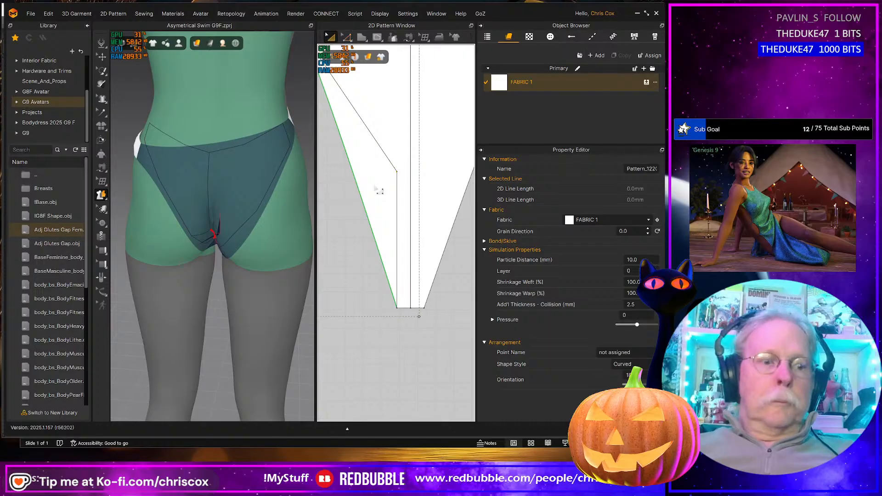
click(374, 185)
key(Escape)
scroll(373, 202, down, 4)
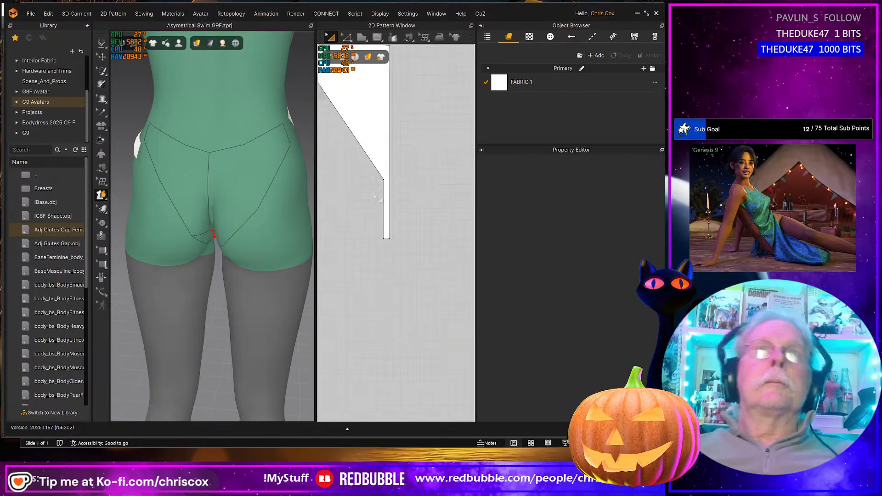
click(370, 221)
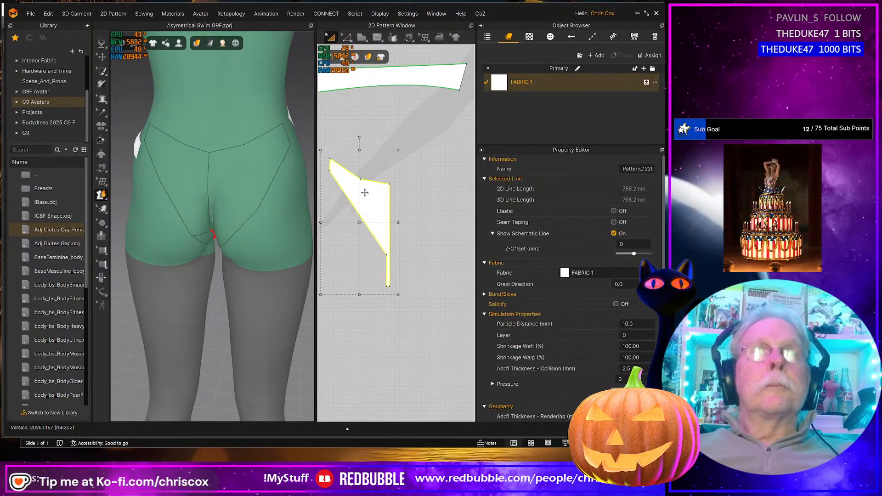
- Check the side edge length on the asymmetrical front piece and set the new back piece's side edge to 30 mm
scroll(365, 217, up, 5)
middle_drag(433, 231, 299, 255)
key(z)
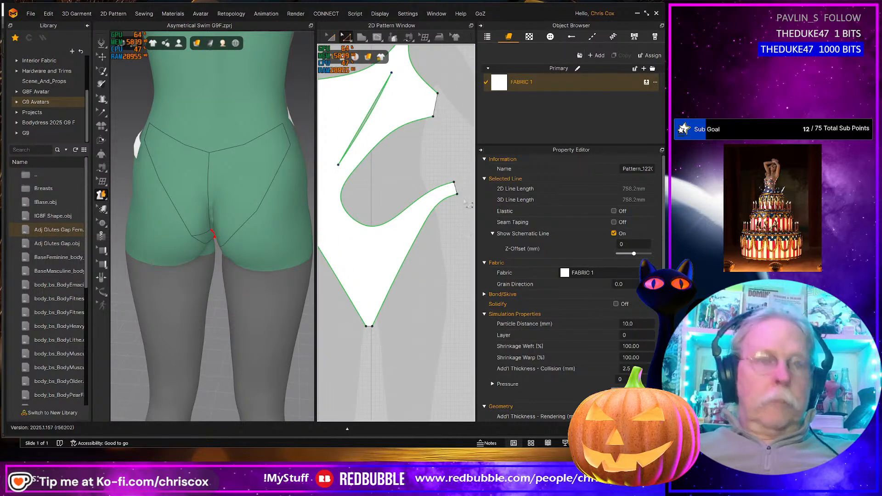
click(457, 189)
scroll(365, 280, up, 4)
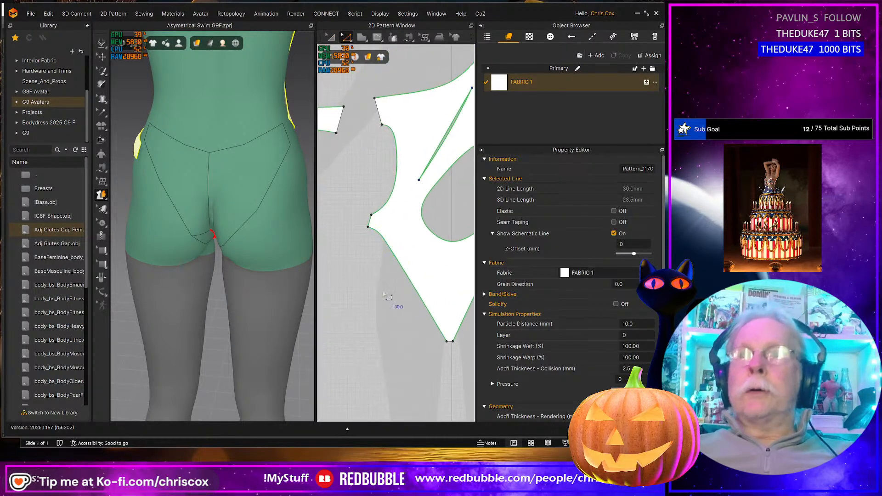
middle_drag(372, 301, 434, 292)
click(394, 253)
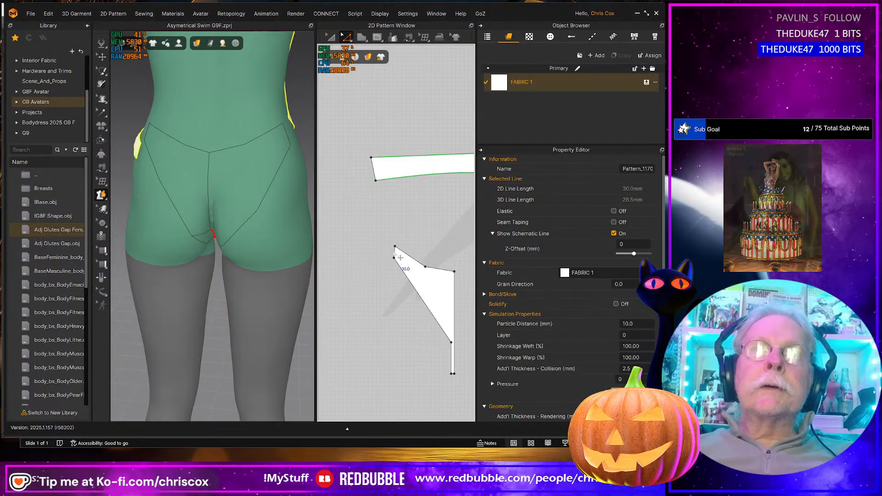
right_click(402, 259)
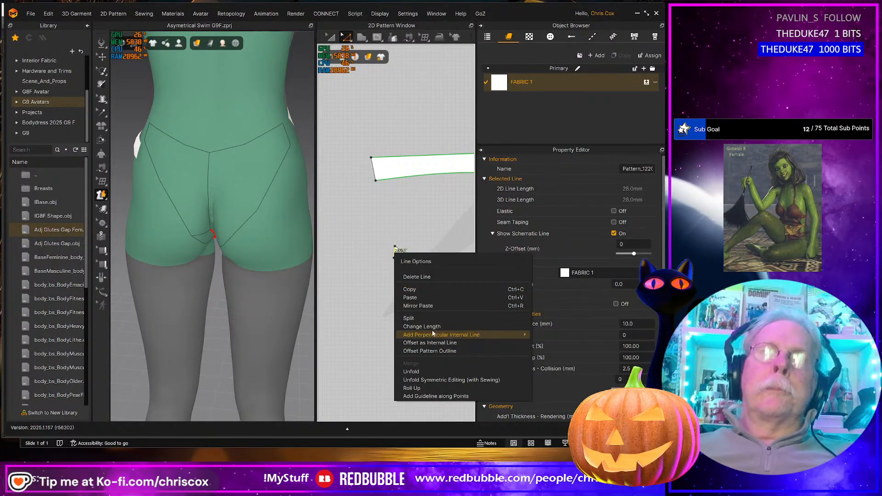
click(429, 327)
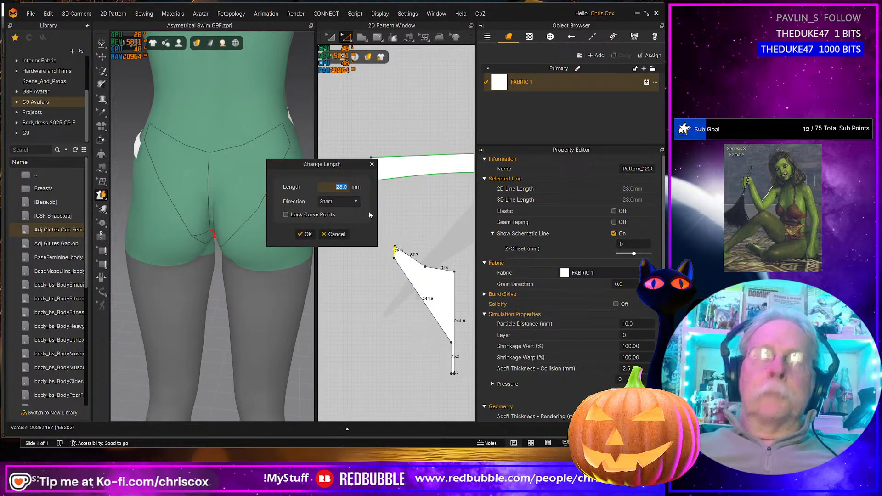
text(30)
key(Return)
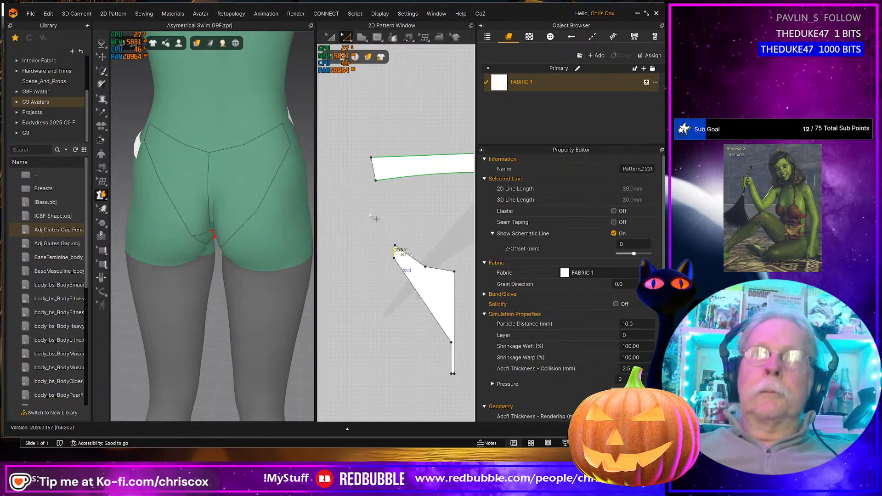
- Convert the middle waist point of the back piece to a curve point and bend its leg edge slightly inward
click(424, 266)
right_click(423, 266)
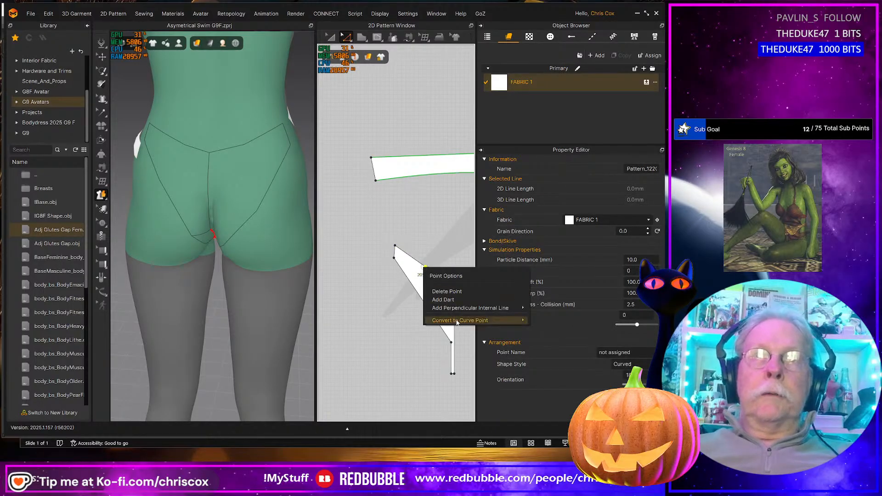
click(559, 327)
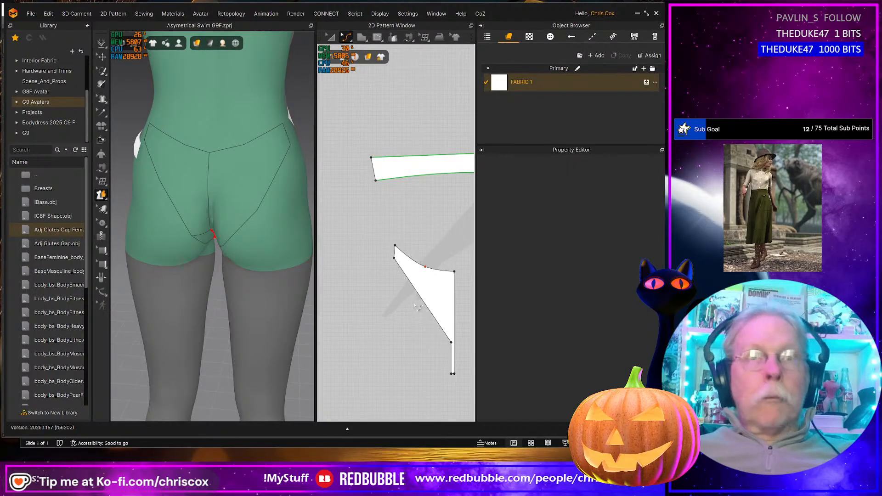
drag(421, 299, 427, 293)
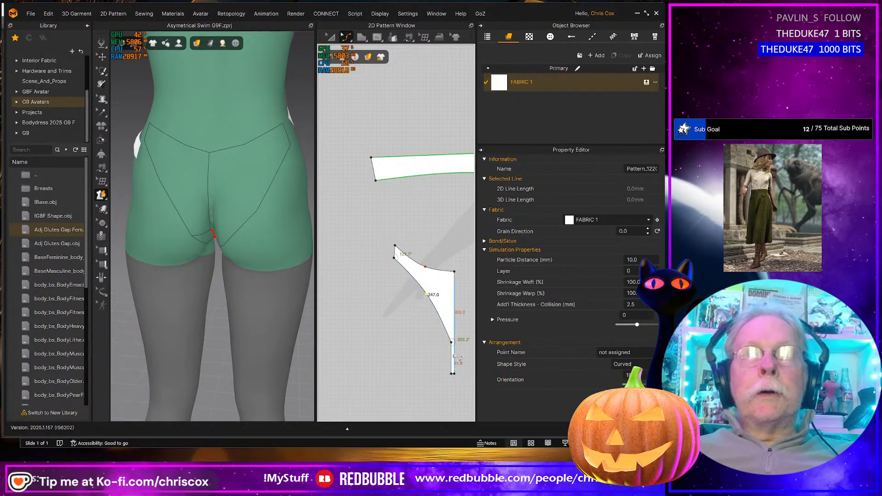
right_click(366, 360)
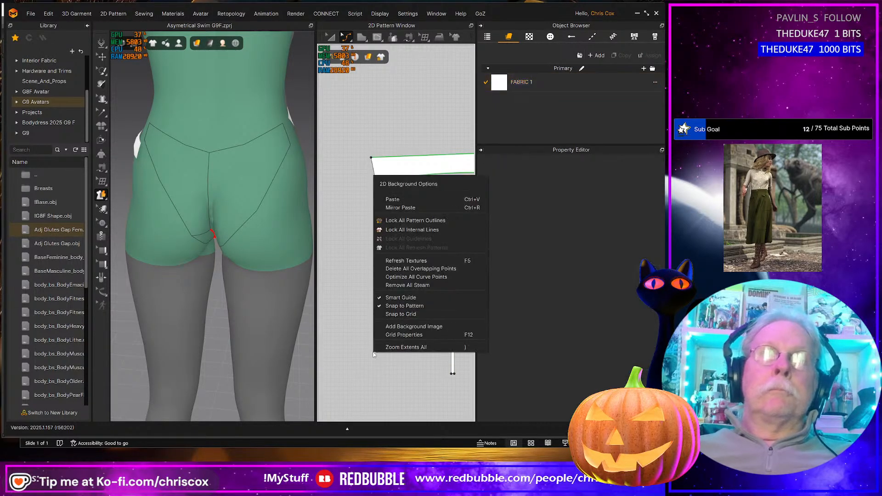
click(411, 379)
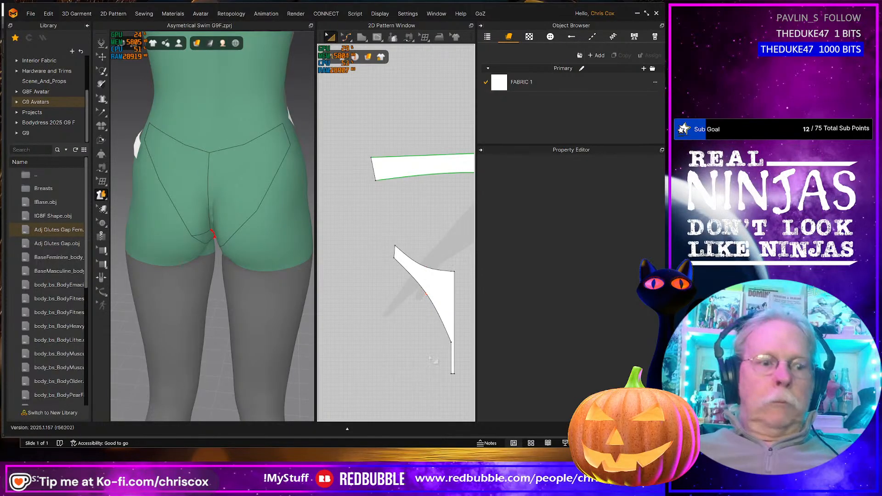
- Try a plain Unfold of the half back piece along its centre edge, and undo it
key(a)
click(449, 303)
right_drag(449, 302, 402, 307)
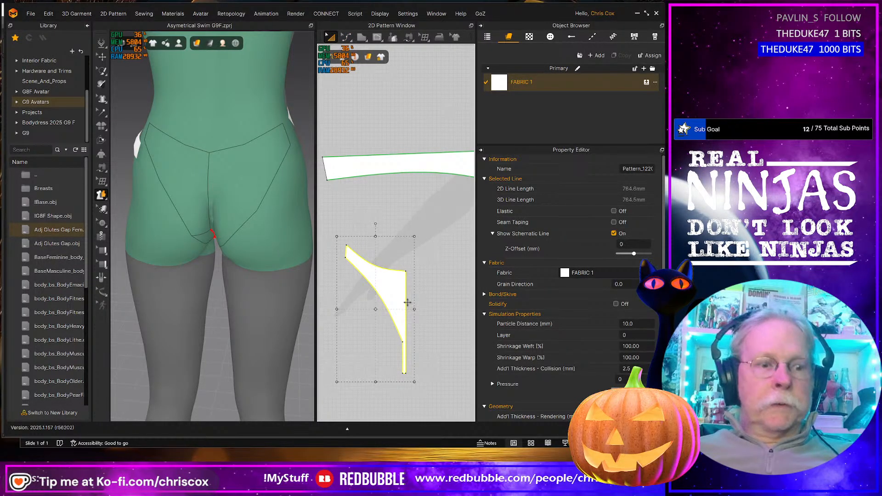
key(z)
click(406, 303)
right_click(408, 303)
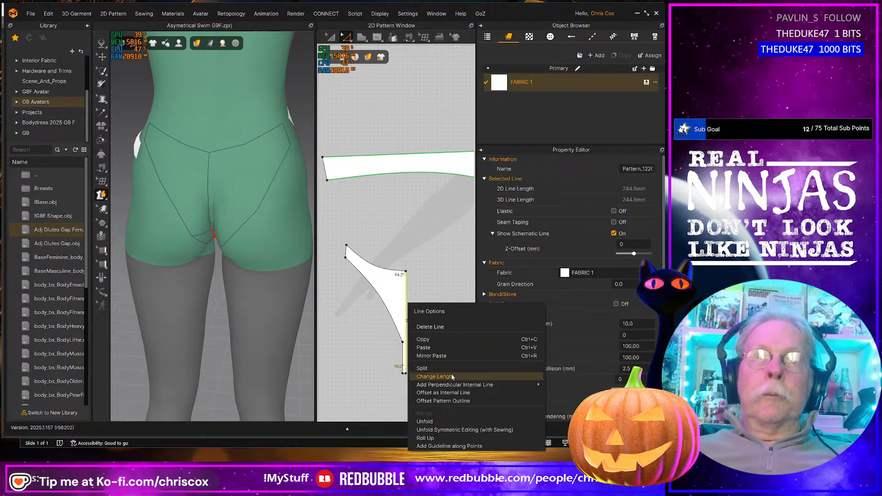
click(449, 423)
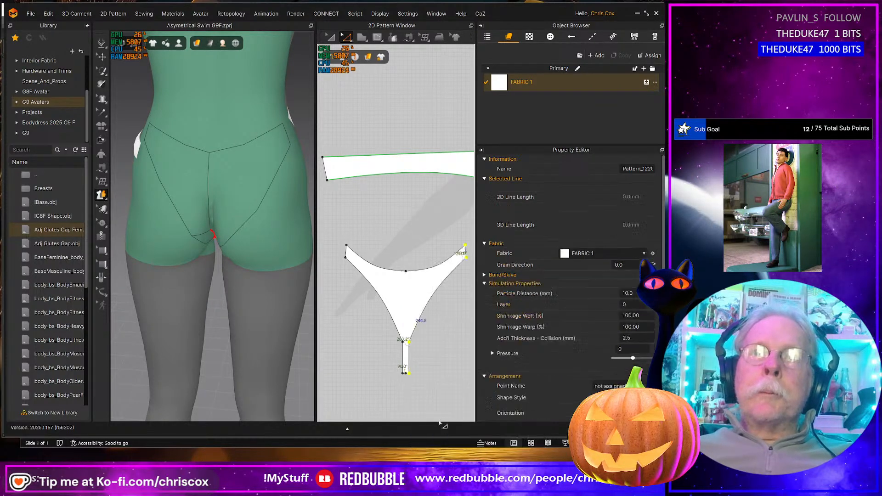
key(ctrl+z)
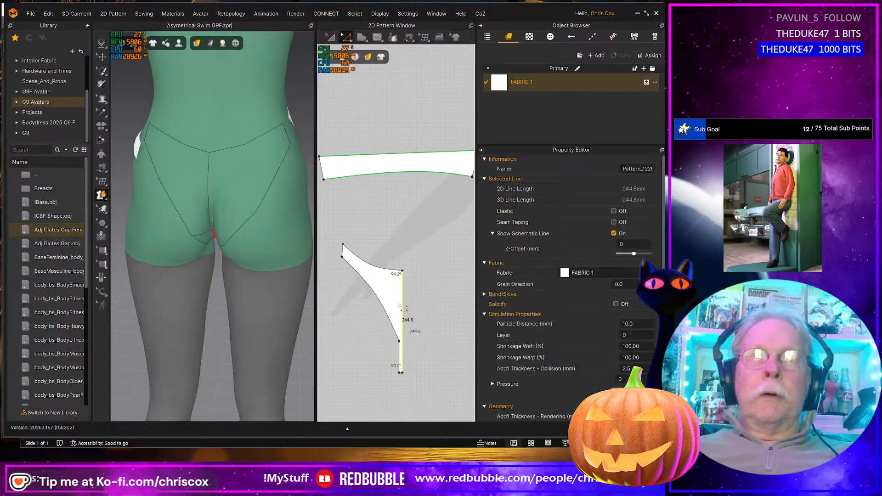
- Unfold the half back piece along its centre edge using Unfold Symmetric Editing (with Sewing)
right_click(402, 305)
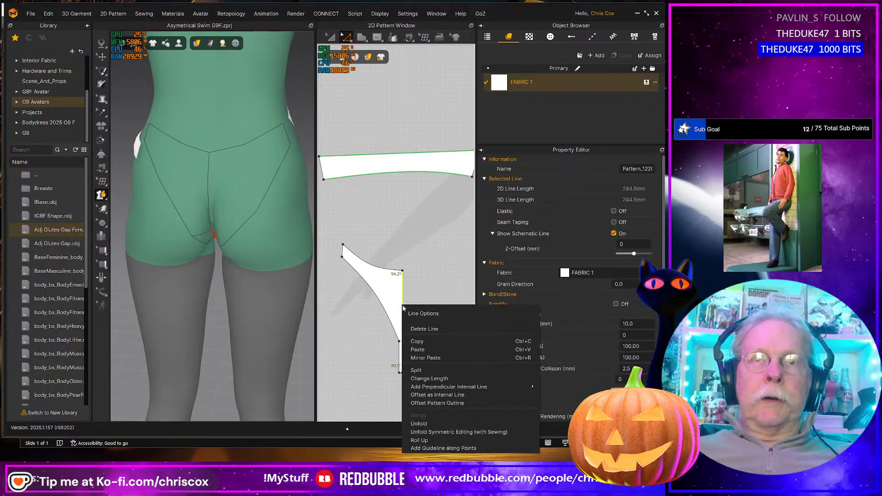
click(471, 433)
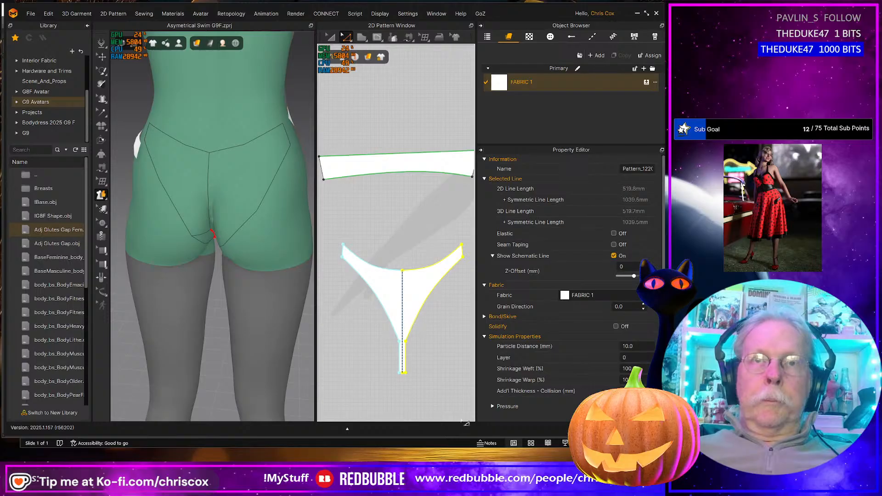
- Undo the unfold of the back piece and repeat Unfold Symmetric Editing (with Sewing) along its centre edge
key(ctrl+z)
right_click(403, 319)
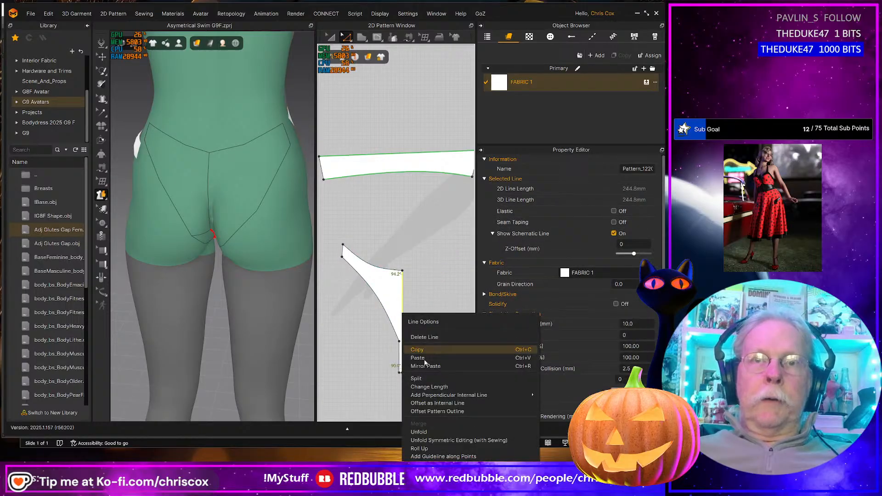
click(447, 434)
scroll(413, 398, down, 3)
scroll(414, 391, up, 5)
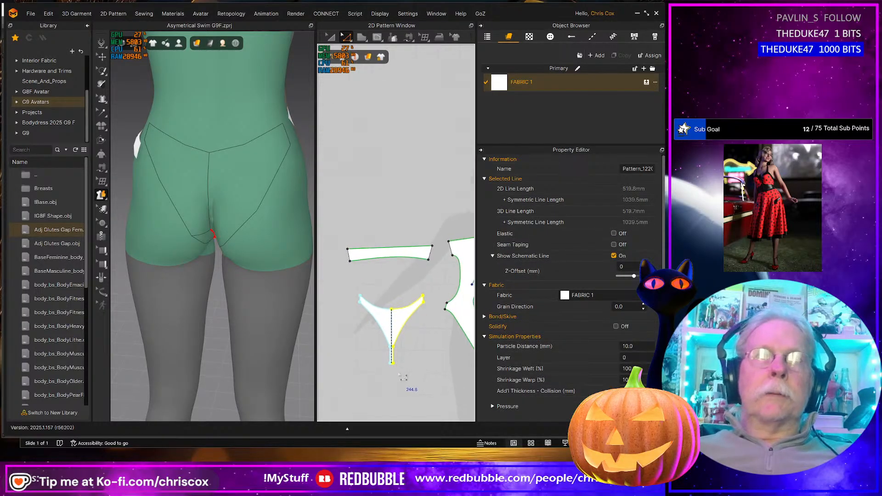
scroll(277, 340, down, 8)
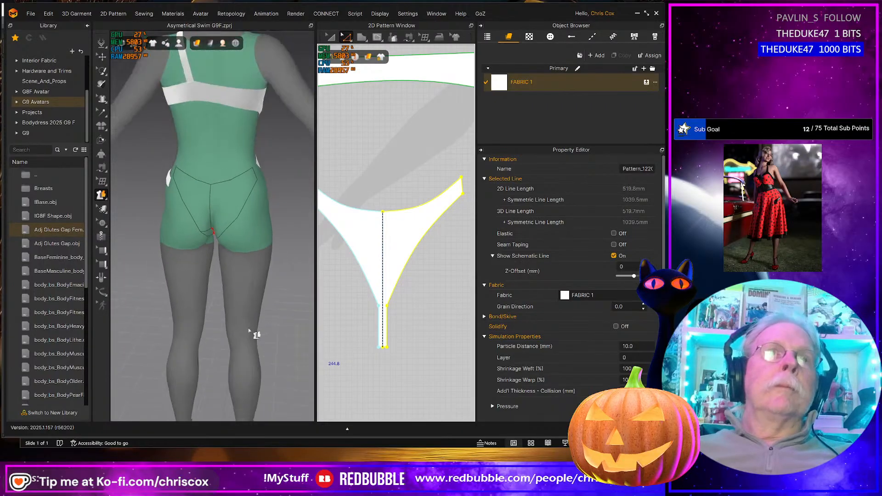
- Move the unfolded back piece in 3D from beside the avatar to just behind its hips
right_drag(236, 323, 277, 151)
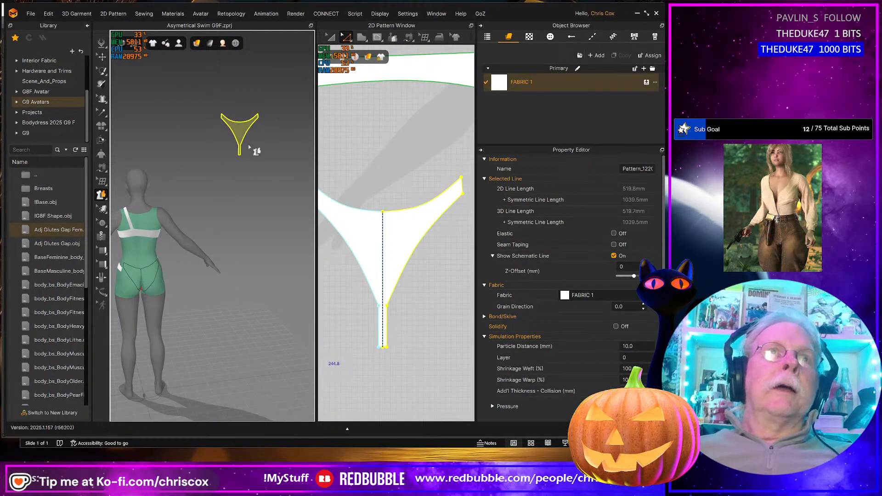
click(243, 130)
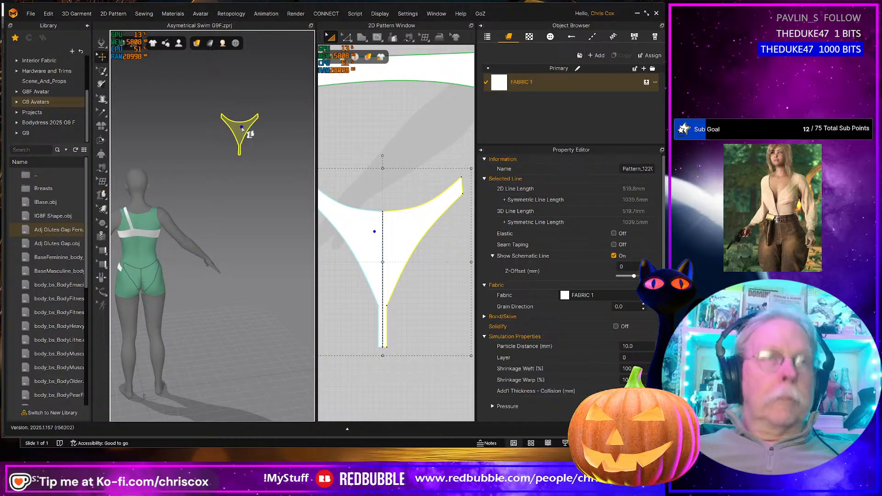
click(242, 130)
right_drag(243, 130, 216, 267)
drag(218, 261, 183, 256)
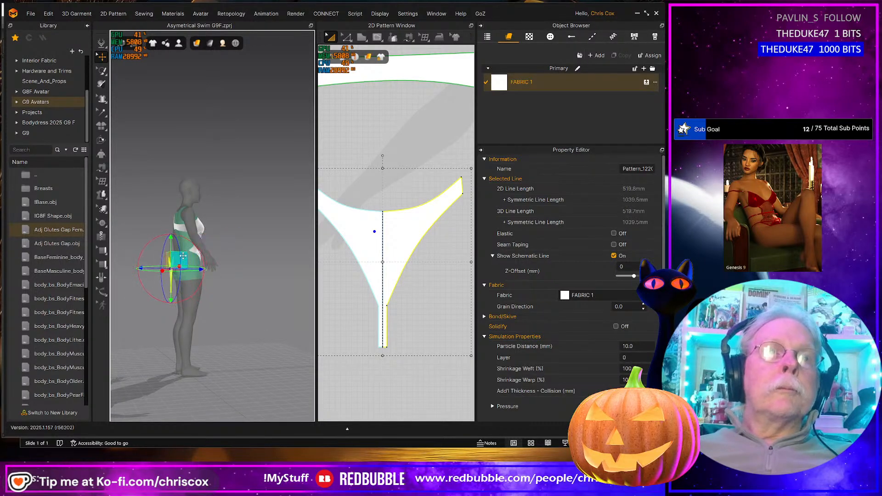
key(8)
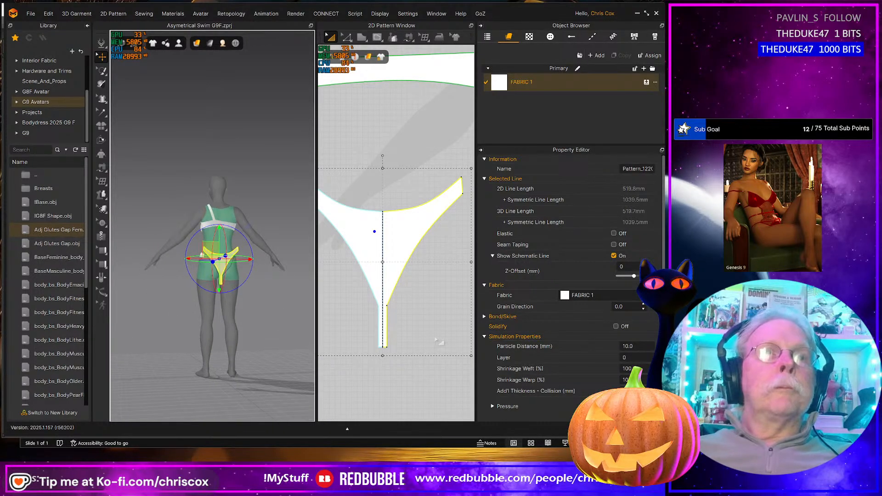
- Sew both side edges of the back piece to the front piece's matching side edges, and test the drape with a short simulation
scroll(414, 345, down, 5)
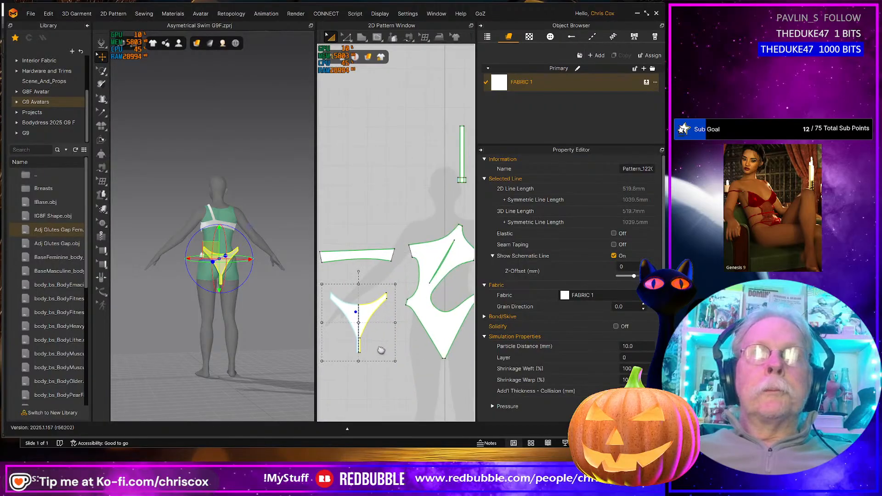
scroll(381, 350, up, 5)
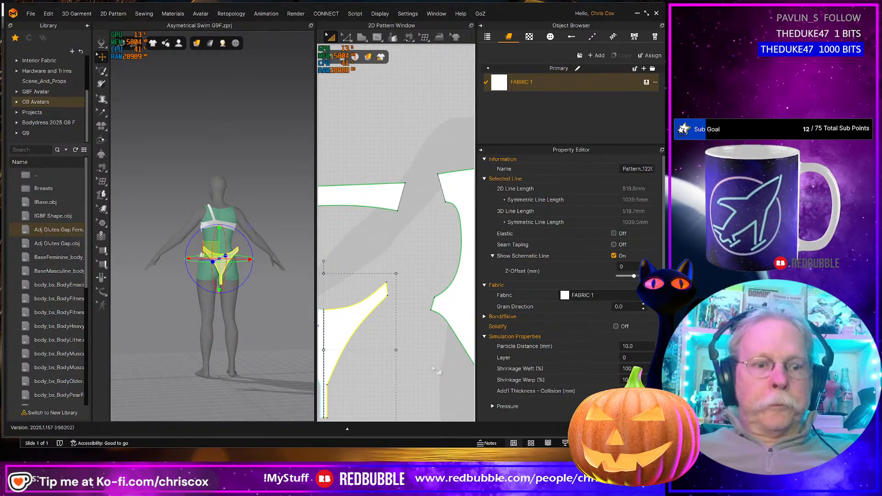
key(h)
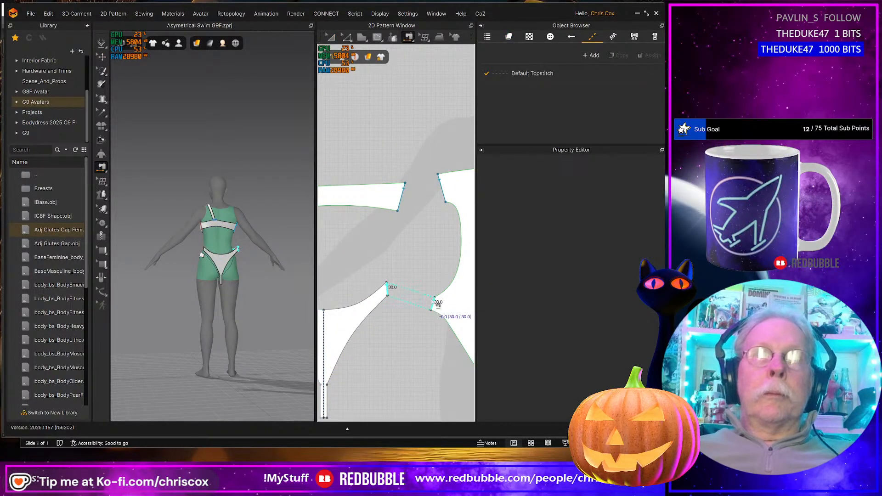
click(434, 303)
scroll(412, 350, down, 4)
middle_drag(412, 350, 435, 305)
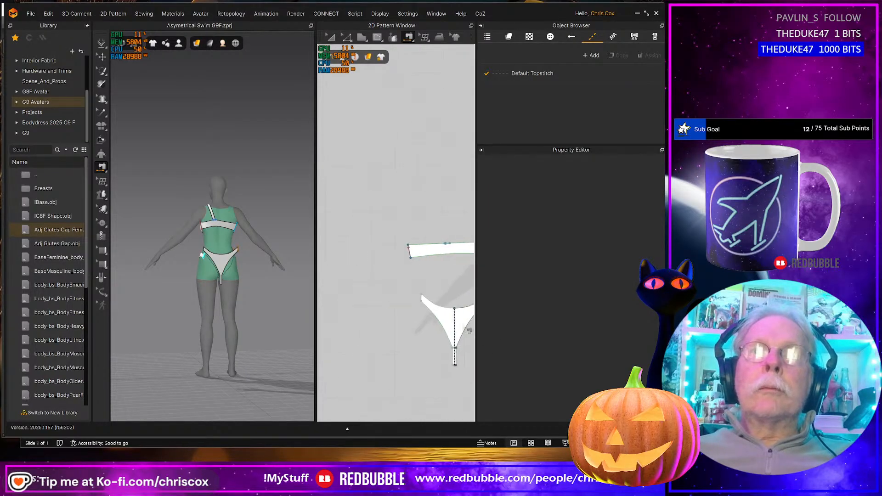
click(434, 303)
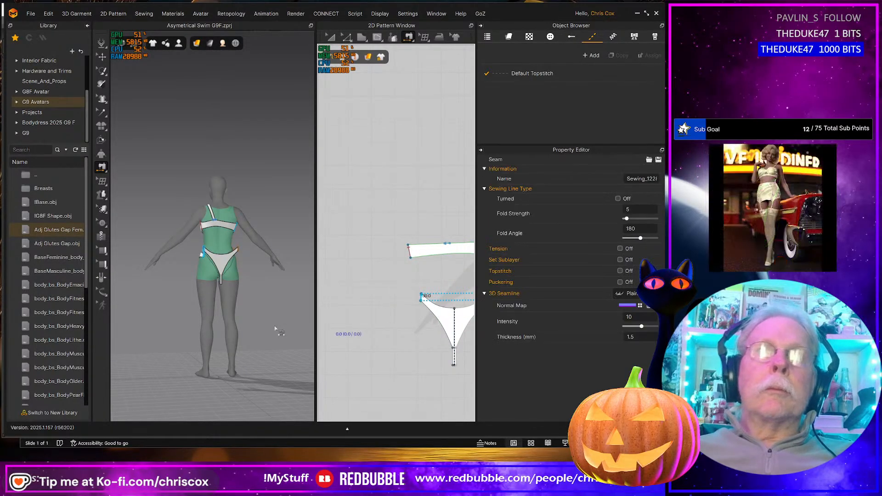
key(space)
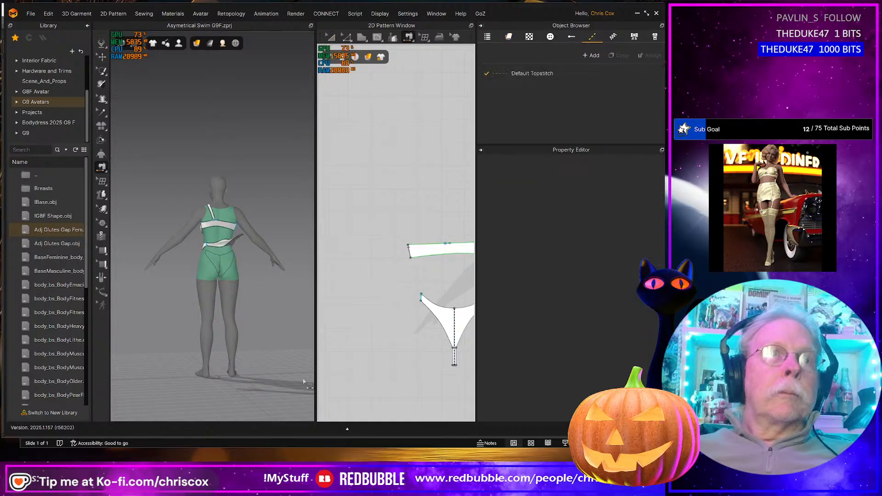
key(space)
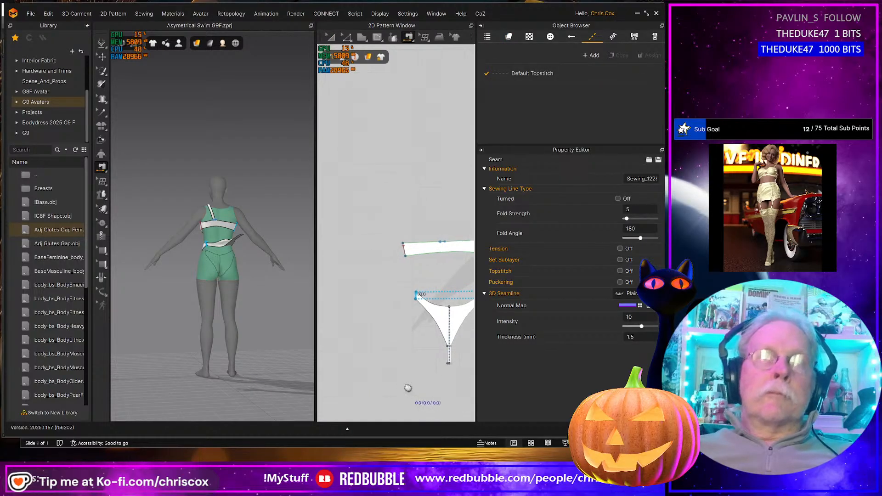
- Sew the 15 mm crotch edge of the back piece to the bottom edge of the front piece
middle_drag(407, 386, 371, 377)
scroll(373, 377, up, 10)
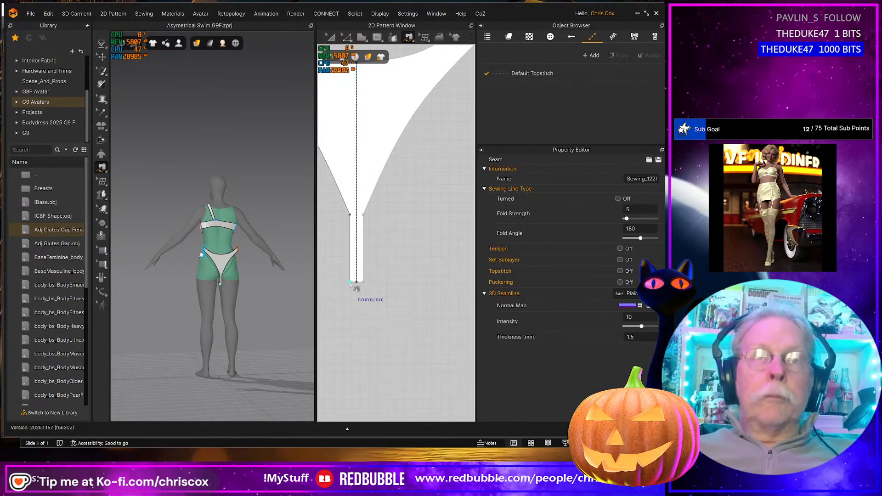
click(351, 282)
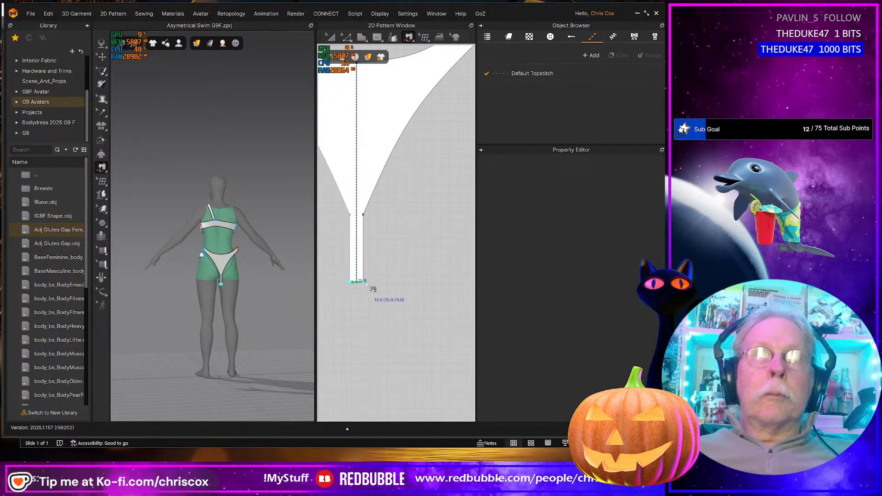
scroll(379, 308, up, 6)
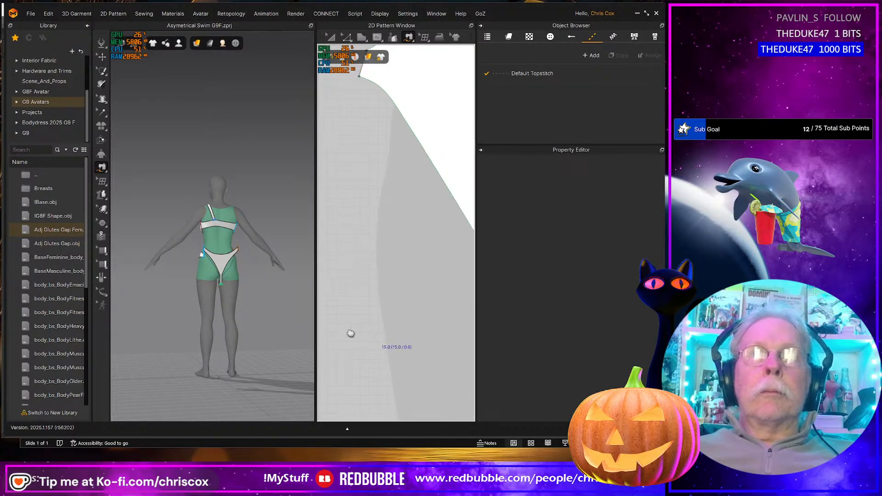
scroll(351, 334, down, 5)
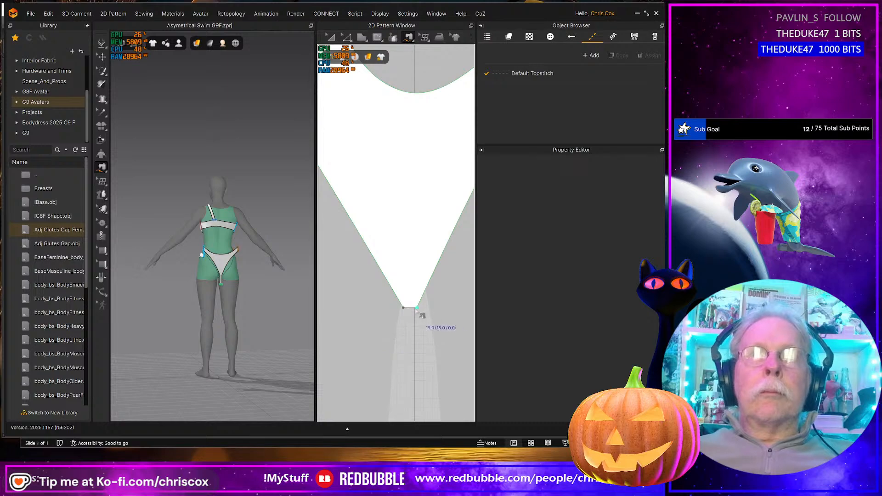
click(407, 309)
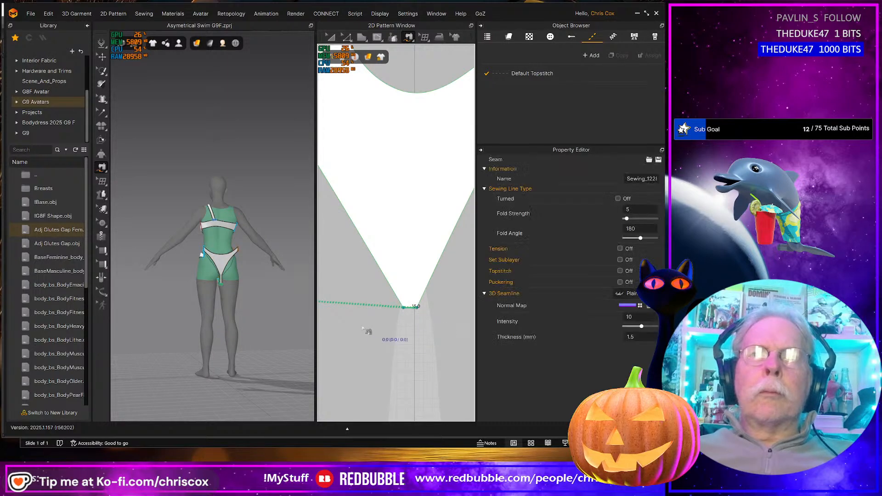
- Simulate the garment and pull the back piece into place at the side seam of the hip
key(space)
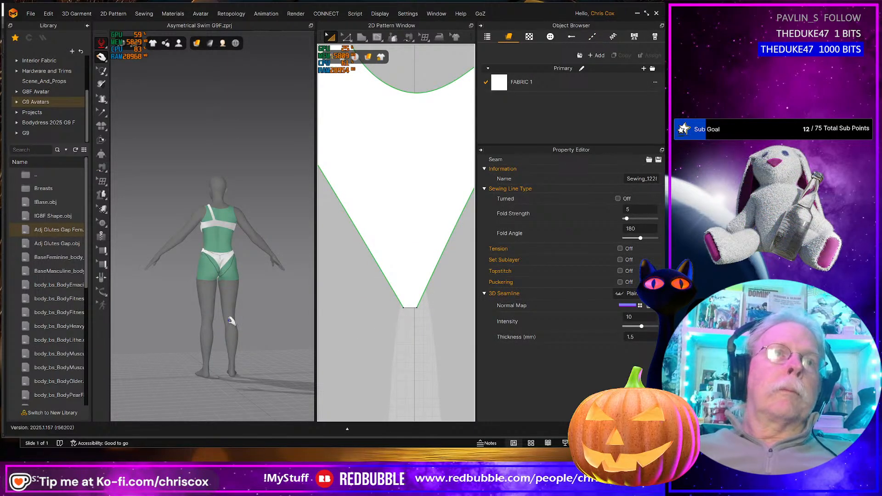
scroll(232, 322, up, 3)
right_drag(249, 351, 238, 230)
click(235, 209)
drag(232, 208, 242, 228)
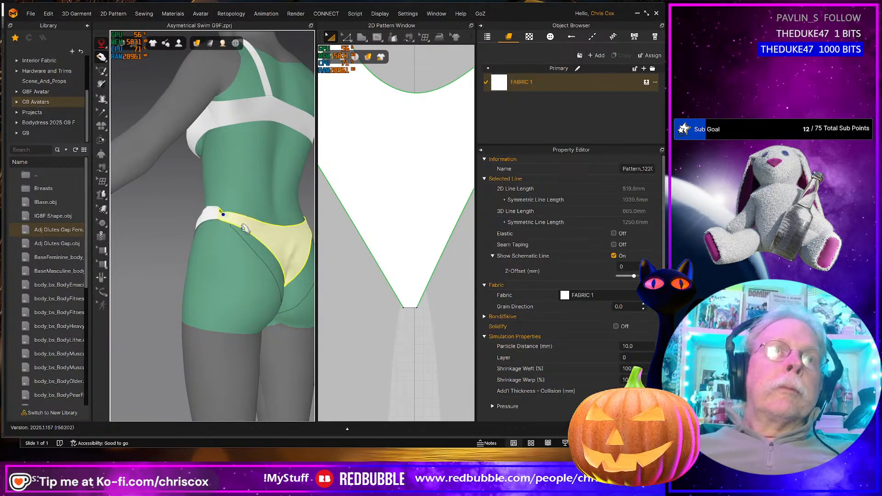
right_drag(251, 225, 276, 239)
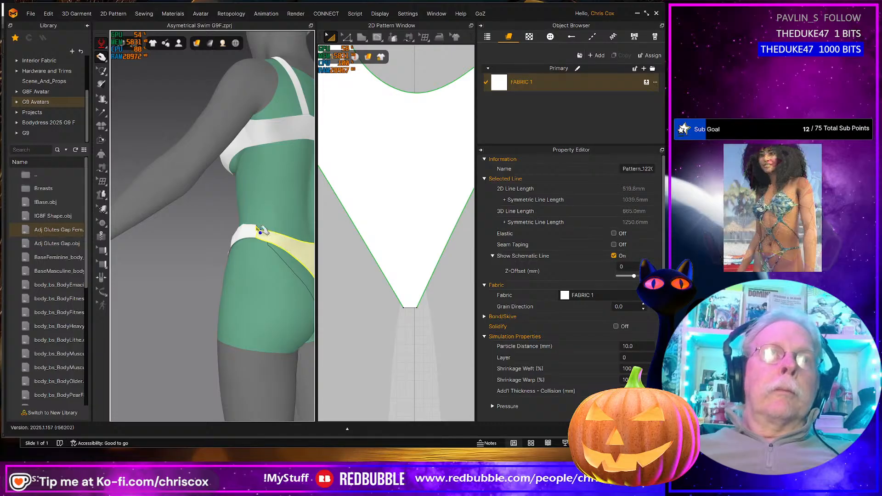
- Move the upper side corner point of the back piece slightly inward toward its centre
middle_drag(338, 193, 435, 283)
middle_drag(368, 230, 441, 273)
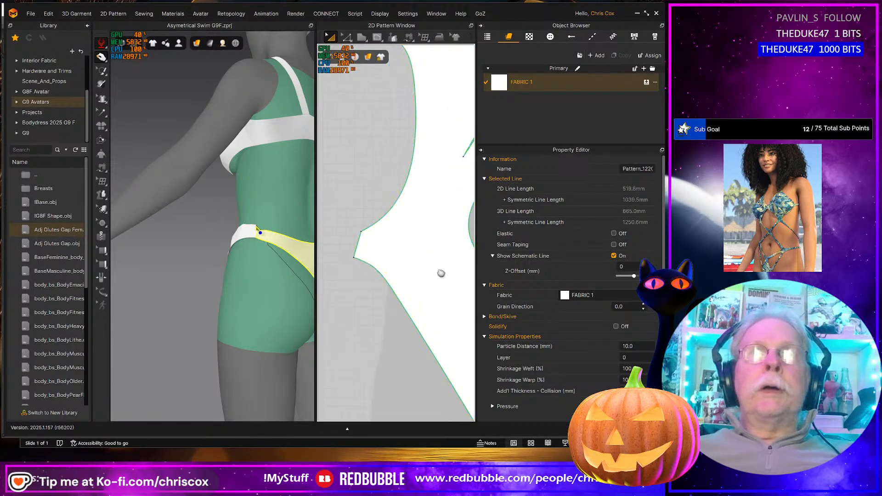
middle_drag(351, 276, 478, 293)
middle_drag(356, 333, 469, 320)
middle_drag(413, 294, 414, 348)
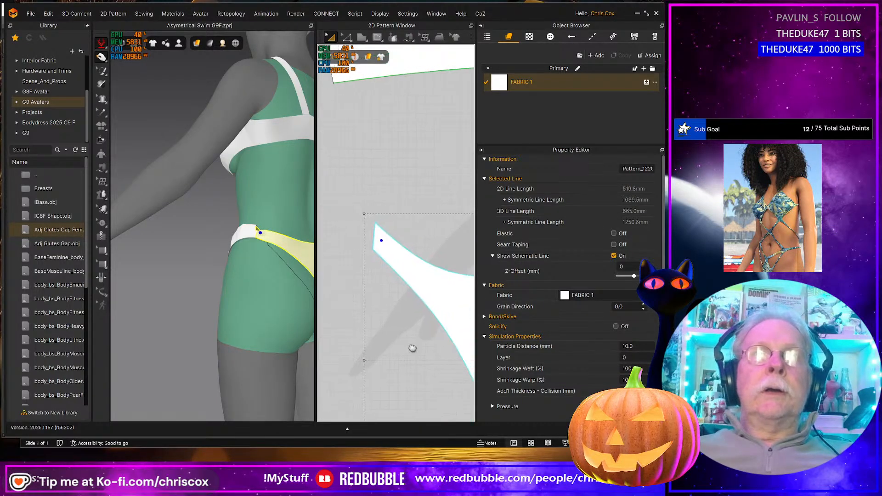
click(386, 248)
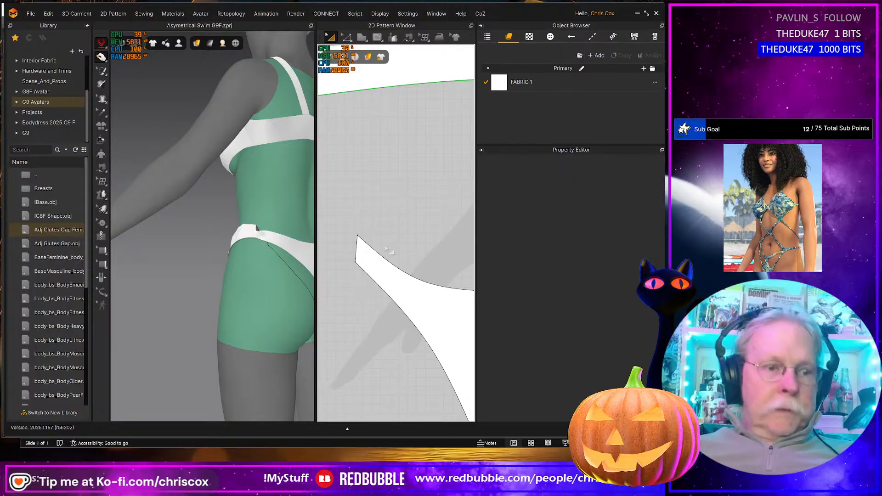
key(z)
click(364, 240)
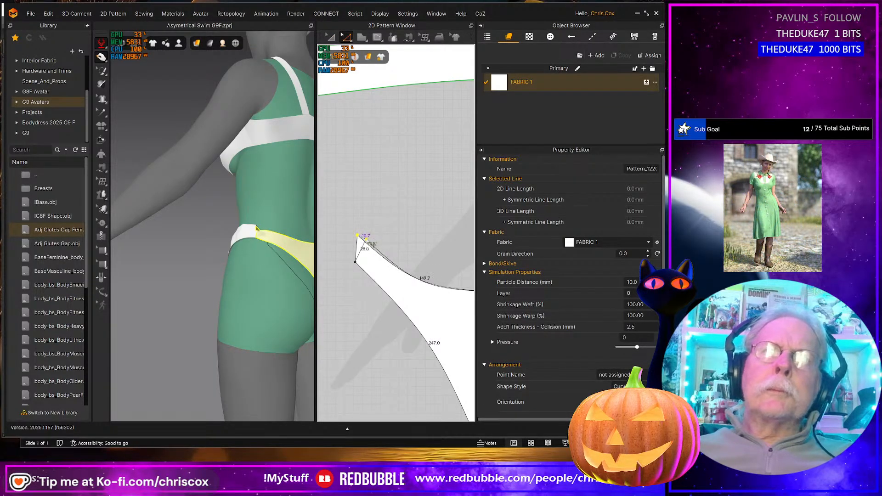
key(space)
scroll(375, 253, up, 5)
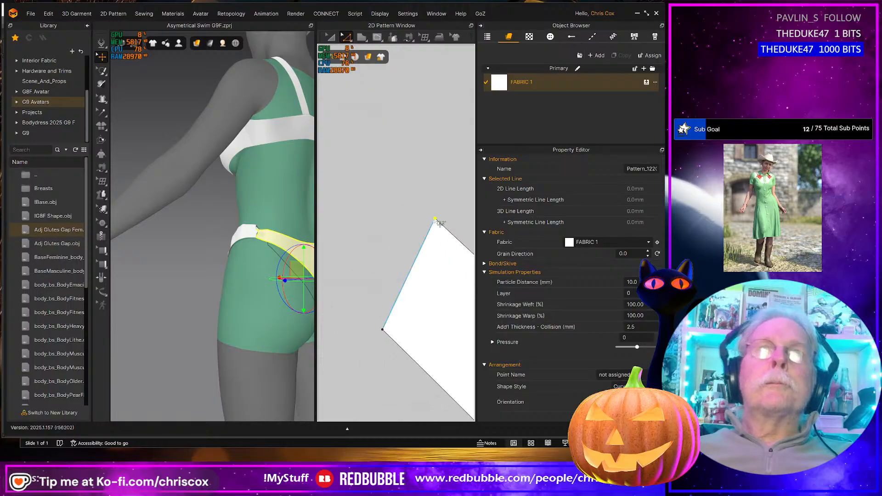
drag(440, 223, 455, 223)
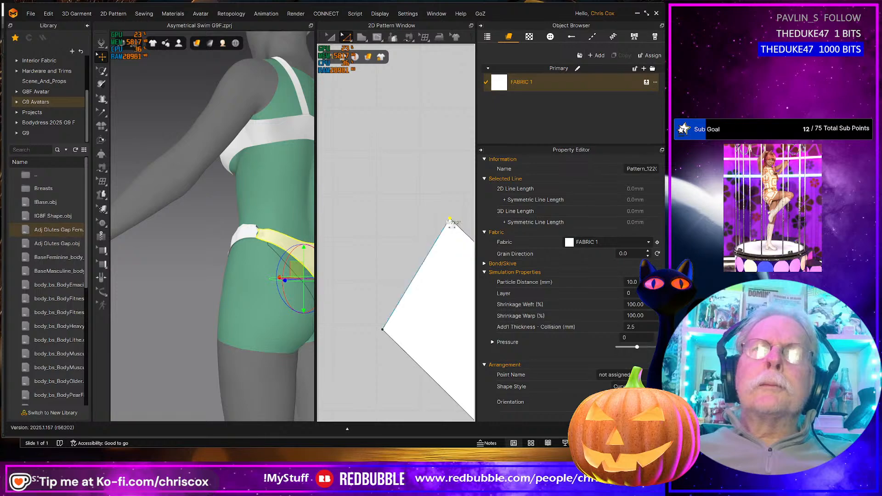
- Simulate the garment again, pull the back piece's narrow strip down between the legs, and check the fit from behind
key(space)
middle_drag(266, 277, 196, 232)
mouse_move(213, 281)
right_down()
mouse_move(179, 294)
mouse_move(85, 298)
mouse_move(152, 241)
mouse_move(228, 281)
right_up()
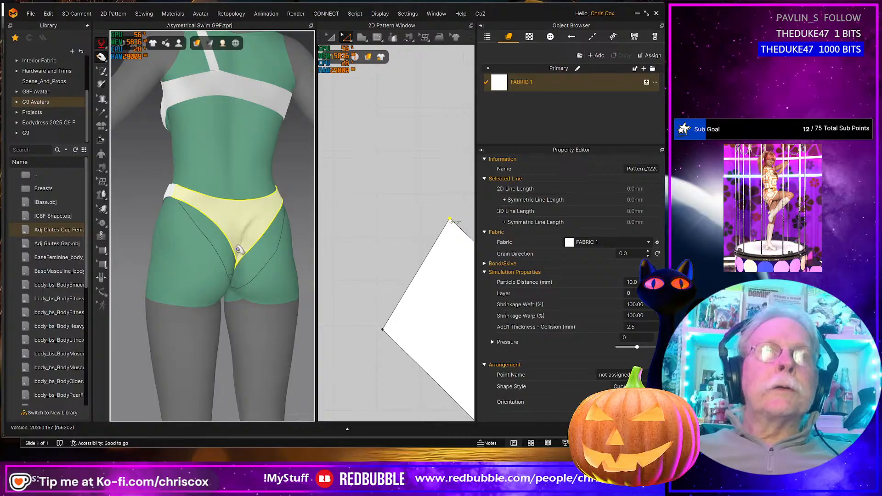
drag(239, 250, 232, 295)
click(229, 278)
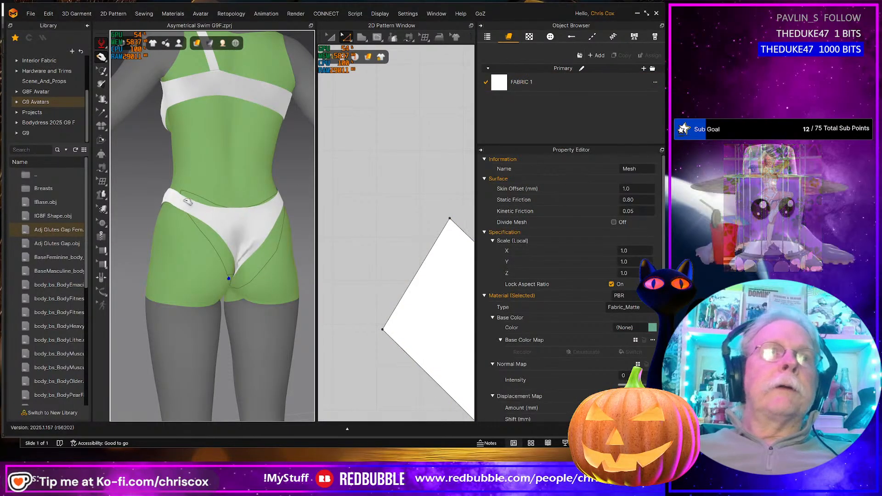
click(187, 201)
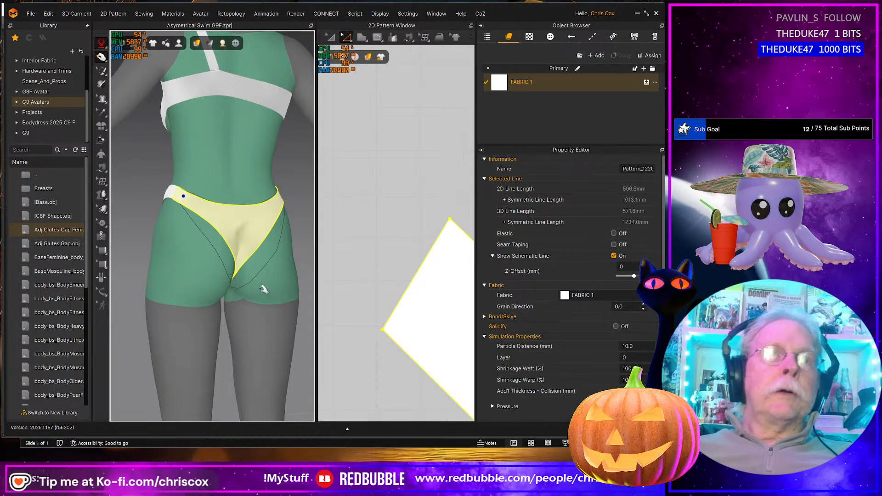
right_drag(263, 288, 235, 283)
right_drag(266, 311, 278, 293)
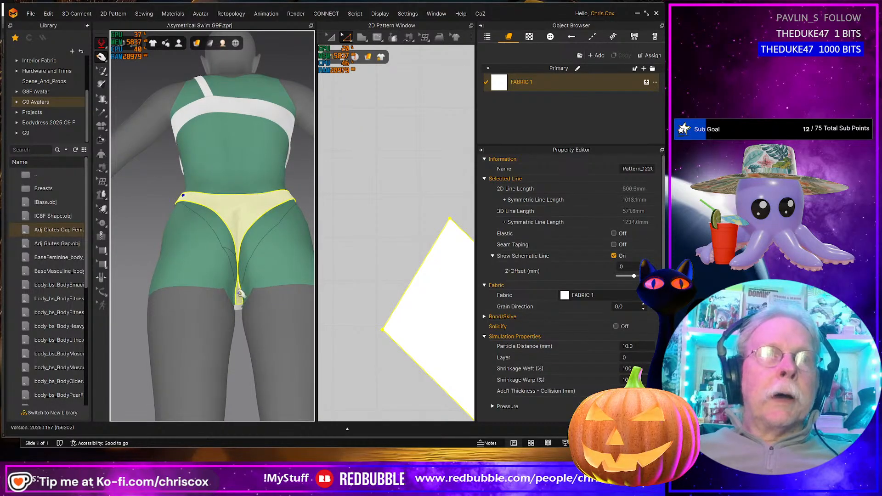
scroll(393, 324, down, 3)
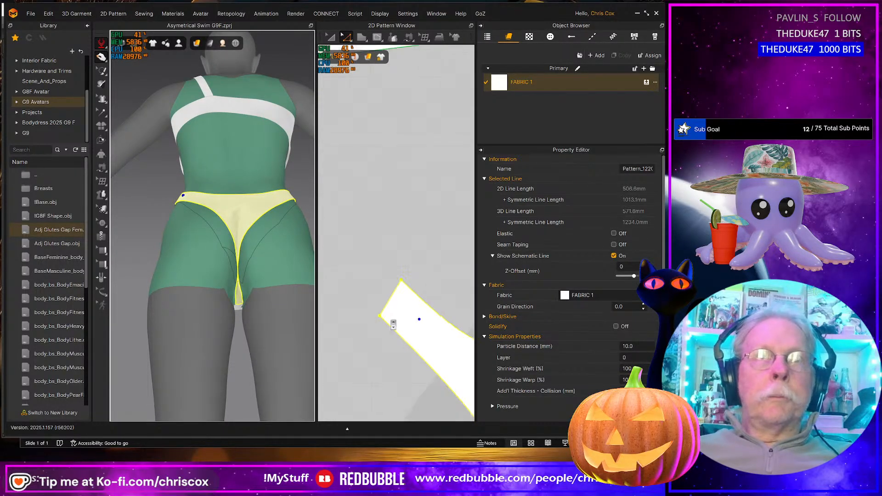
scroll(393, 324, down, 3)
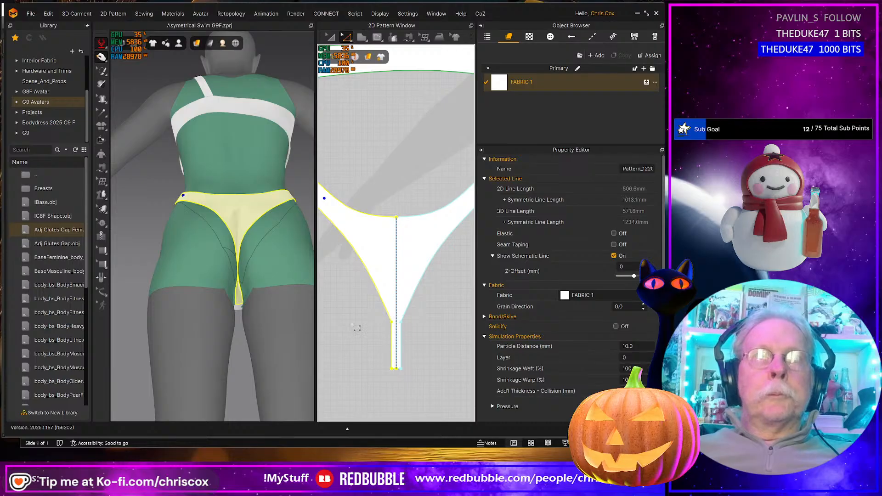
right_drag(286, 332, 263, 285)
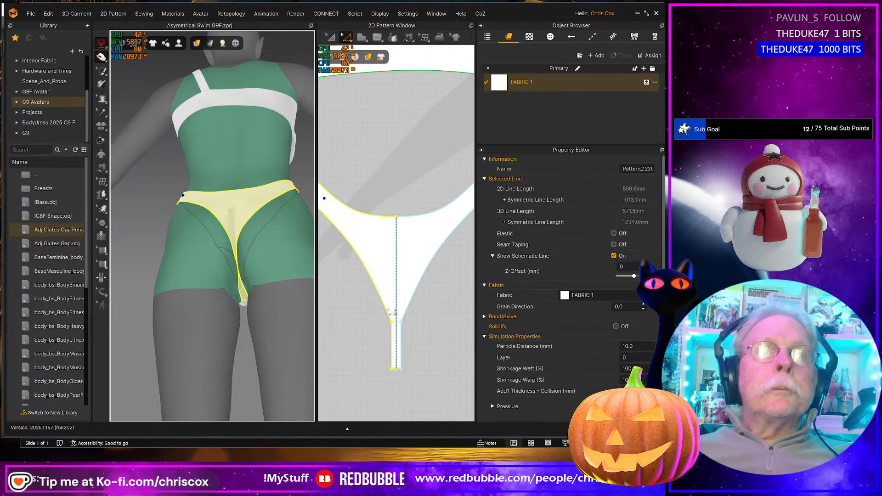
- Draw an internal line about 222 mm long down the back piece's centre, from just below the waist edge to the crotch end
click(238, 244)
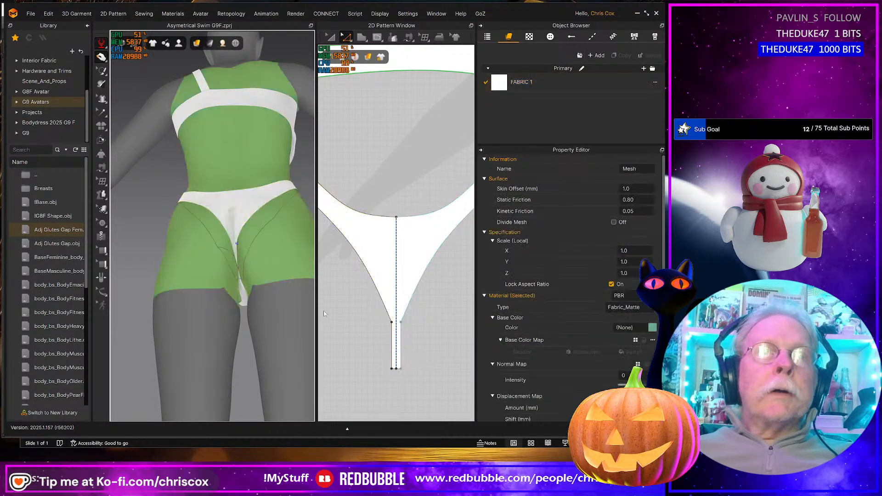
click(400, 324)
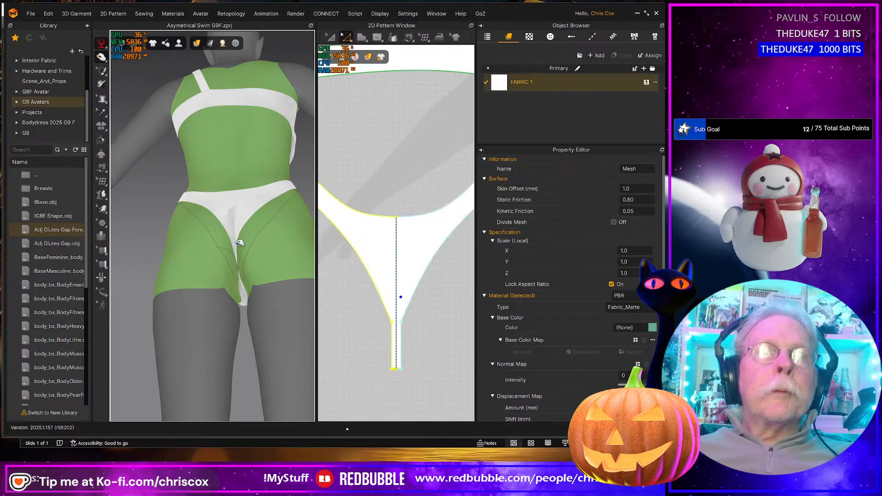
right_drag(295, 360, 296, 226)
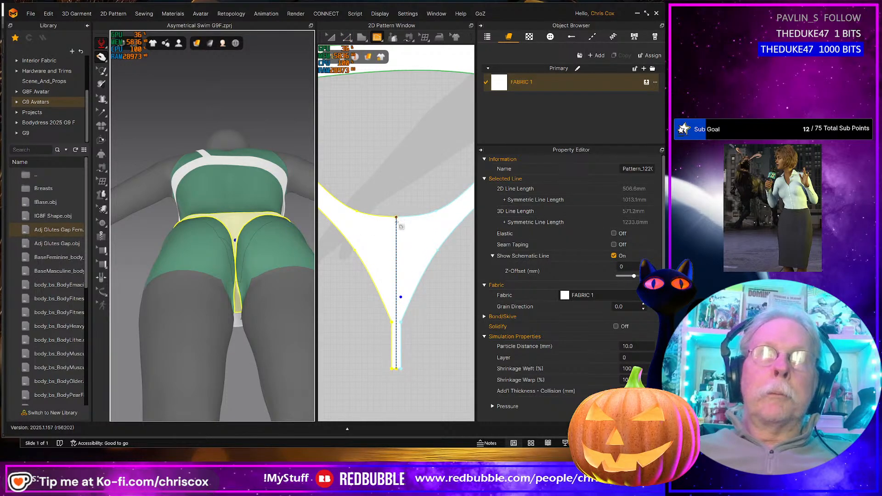
click(396, 231)
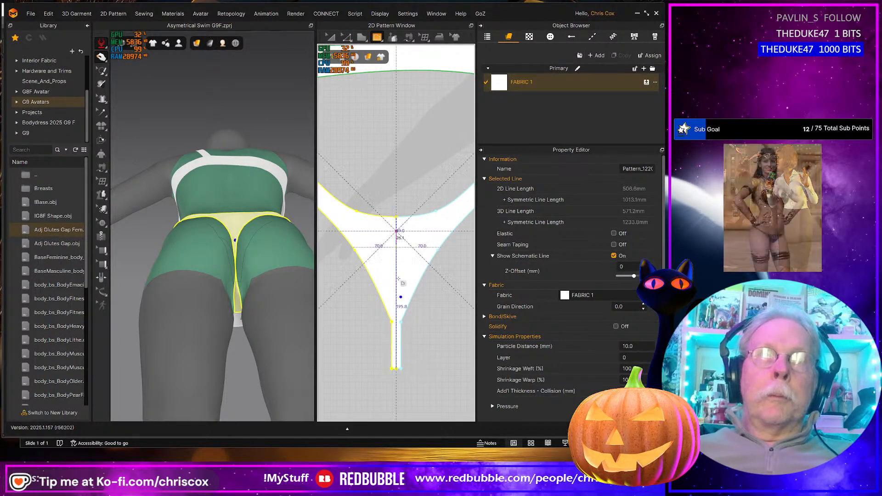
double_click(398, 370)
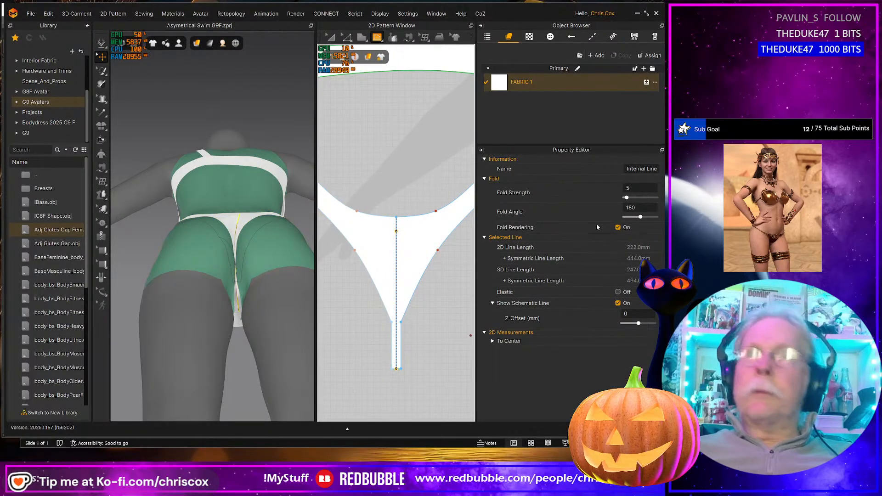
- Set the centre internal line's fold angle to 240, simulate the garment, and check the back from behind
double_click(639, 207)
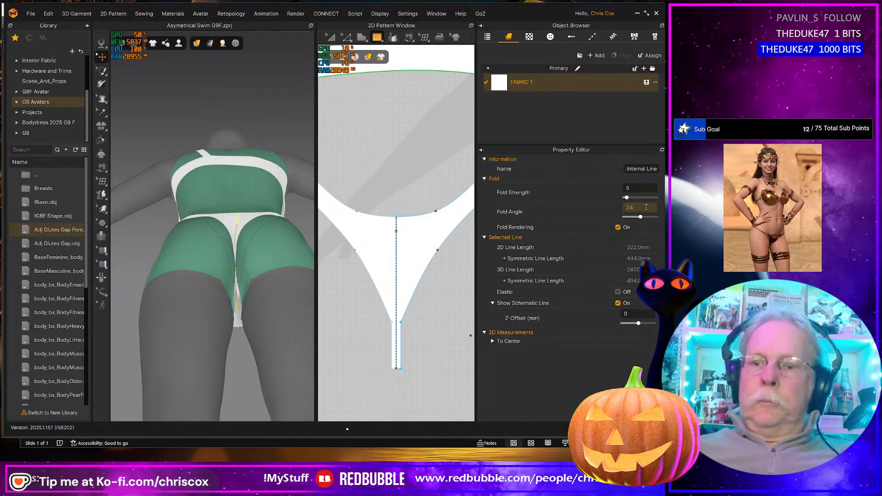
key(Return)
key(space)
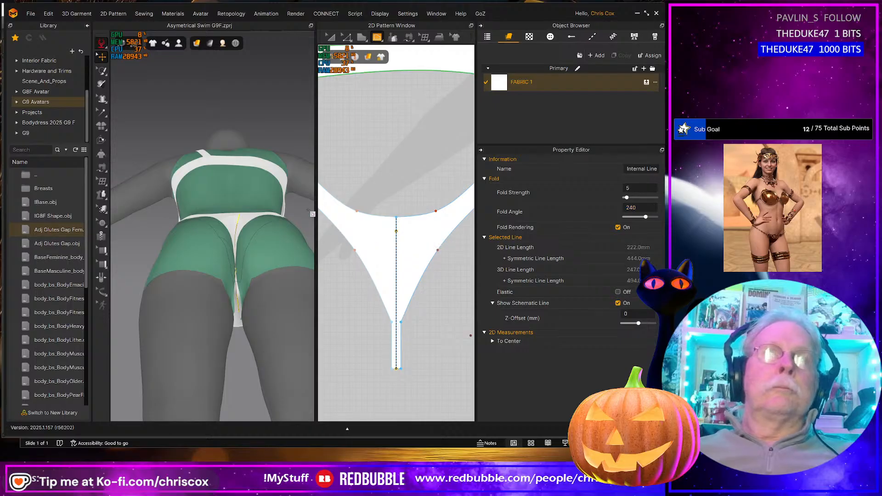
right_drag(264, 232, 270, 284)
click(247, 210)
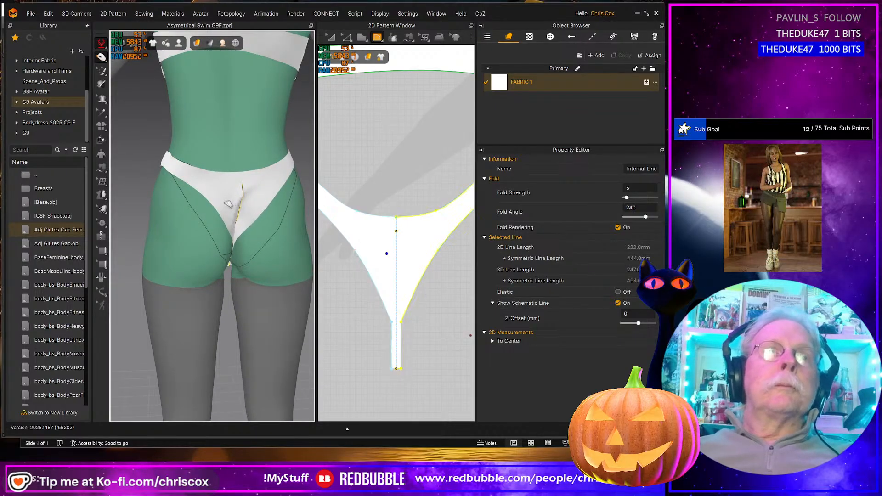
right_drag(246, 210, 275, 268)
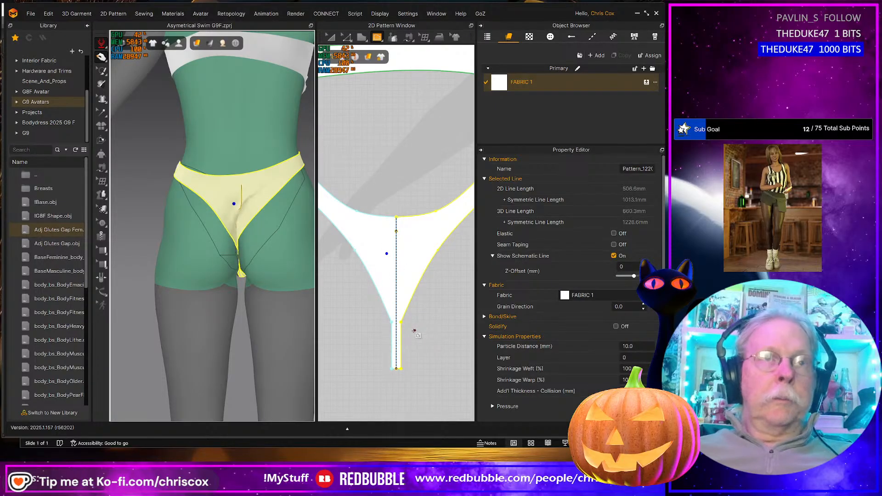
- Strengthen the back piece and pull its narrow strip down between the legs during simulation
key(a)
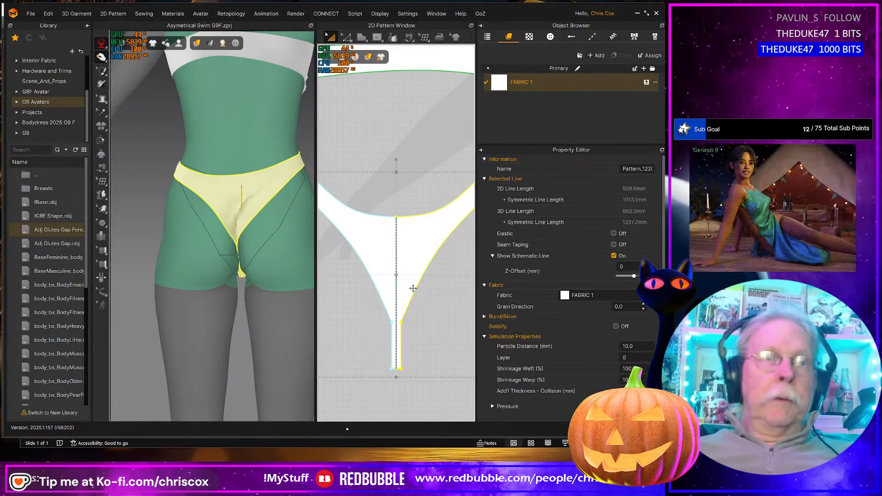
key(ctrl+h)
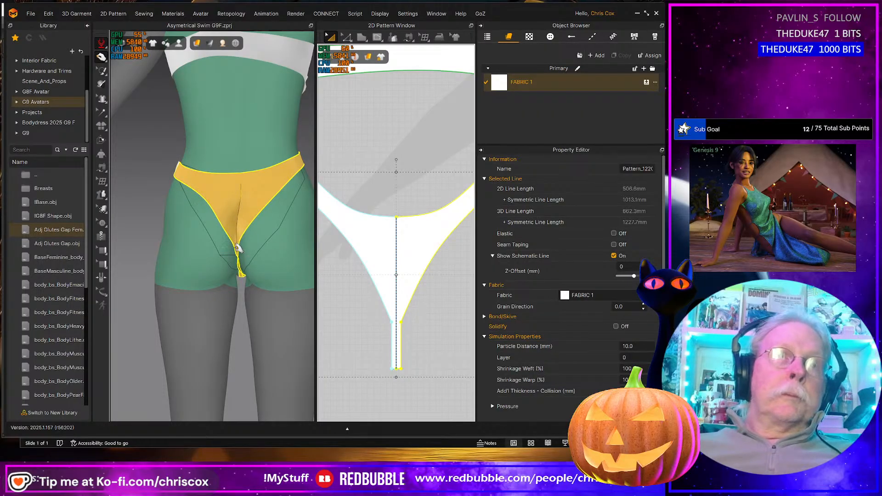
drag(237, 249, 247, 291)
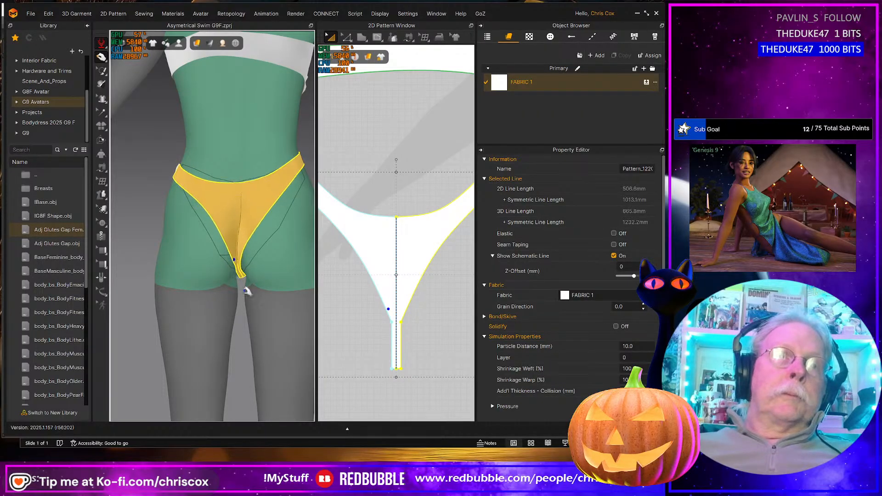
right_drag(246, 291, 270, 280)
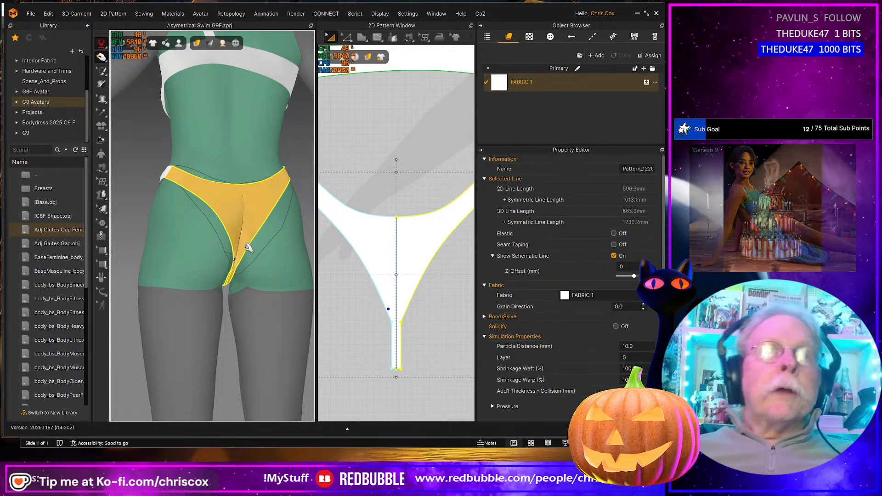
drag(248, 249, 244, 268)
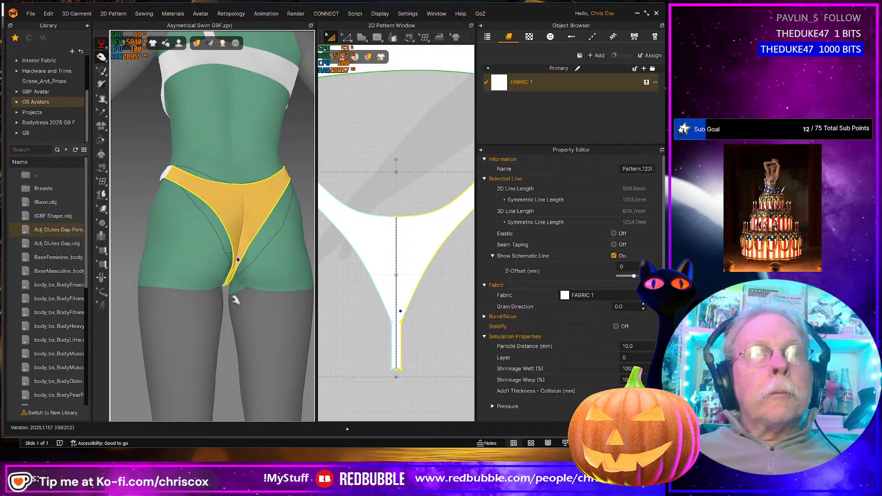
click(238, 299)
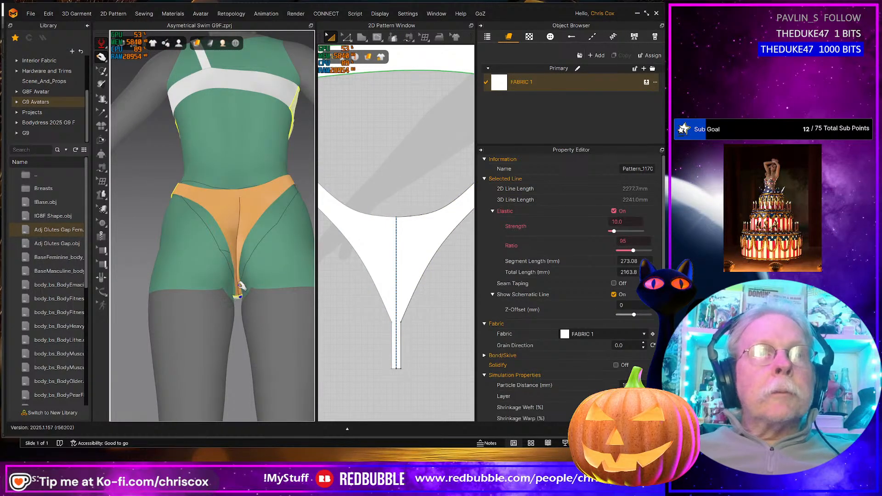
- Pull the back piece's upper side corner up at the hip and adjust its drape over the seat
right_drag(239, 284, 217, 236)
drag(174, 199, 182, 180)
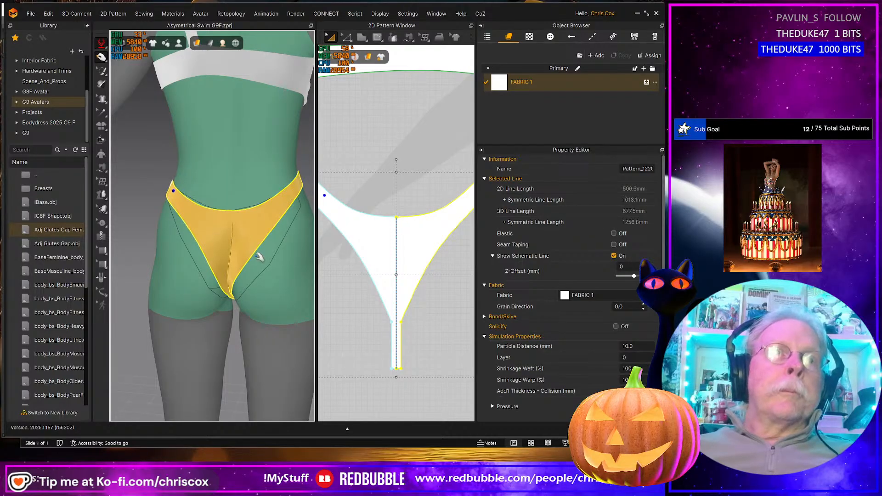
right_drag(260, 257, 290, 321)
click(196, 230)
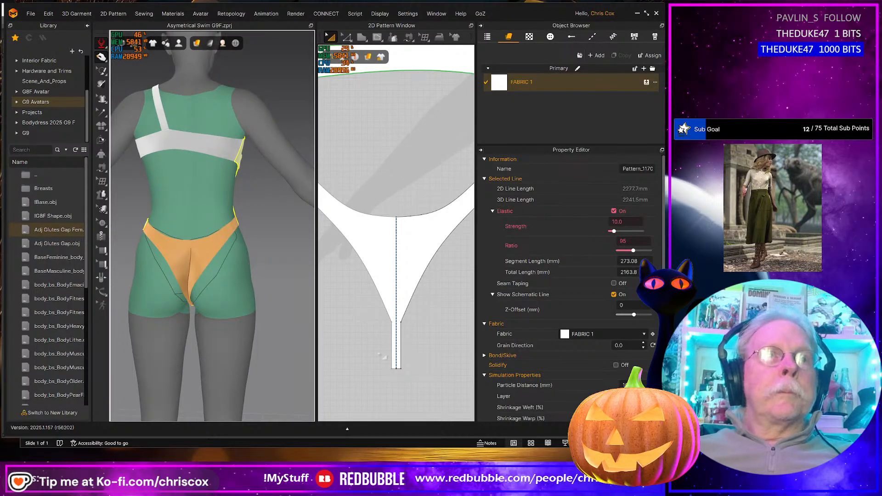
- Remove the strengthening from the back piece while the simulation runs
scroll(409, 324, down, 3)
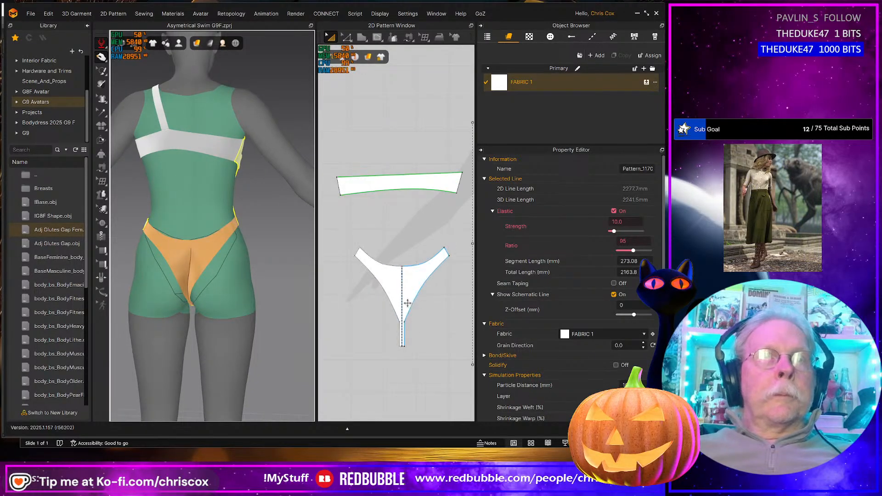
mouse_move(237, 327)
right_down()
mouse_move(242, 301)
mouse_move(239, 315)
right_up()
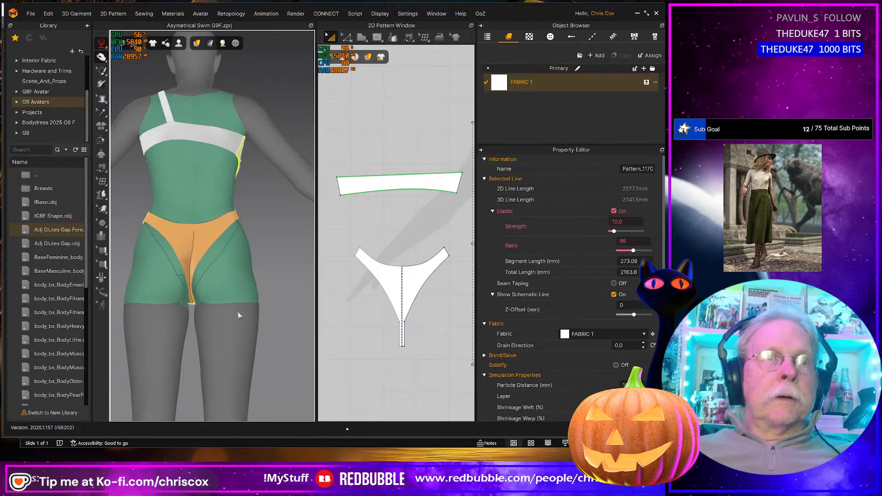
click(198, 252)
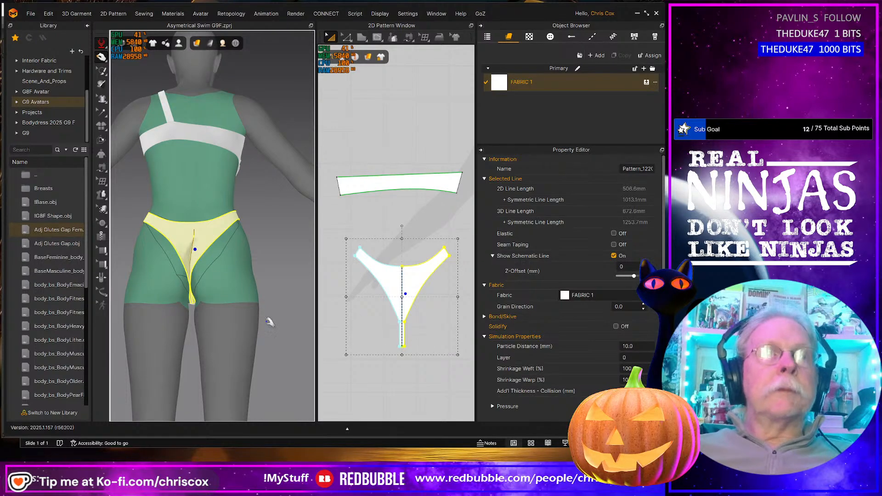
- Try elastic with strength 10 and ratio 80 on the back piece's waist and leg edges
scroll(402, 363, up, 3)
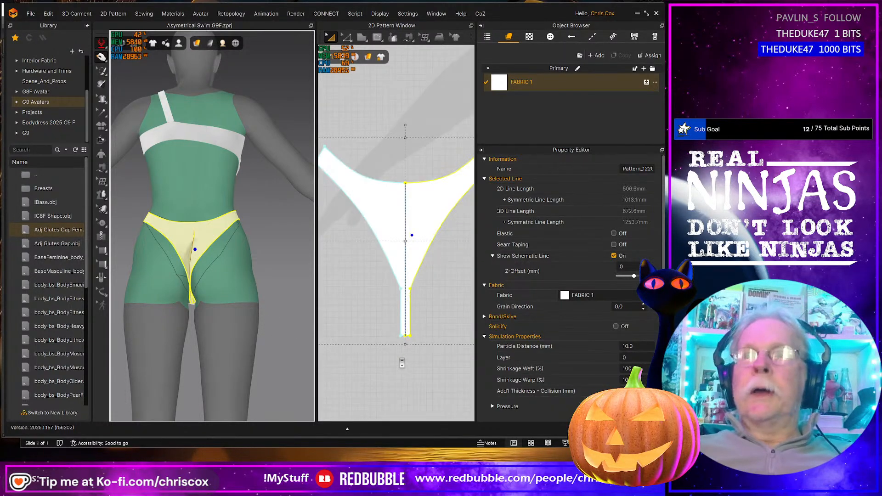
middle_drag(403, 352, 404, 373)
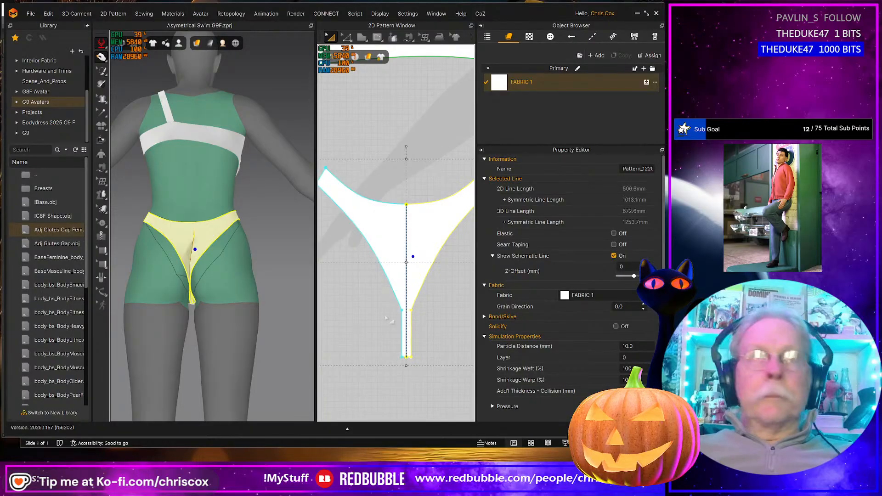
click(388, 283)
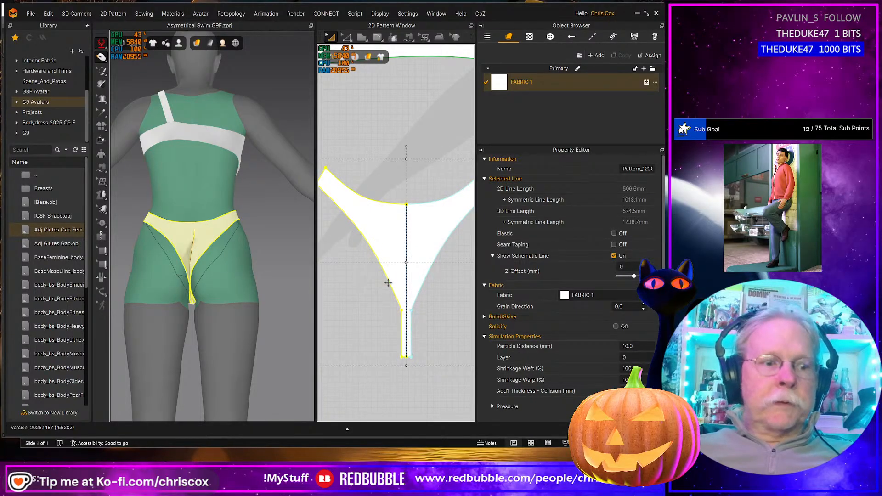
key(z)
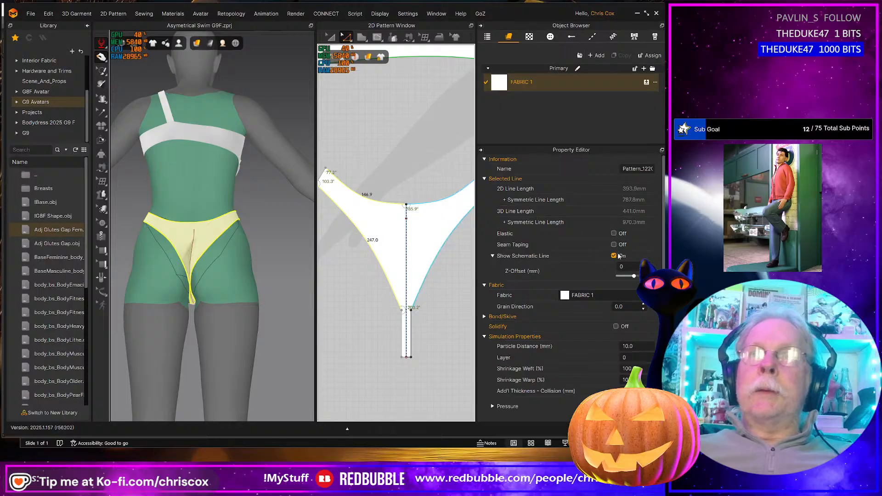
click(614, 233)
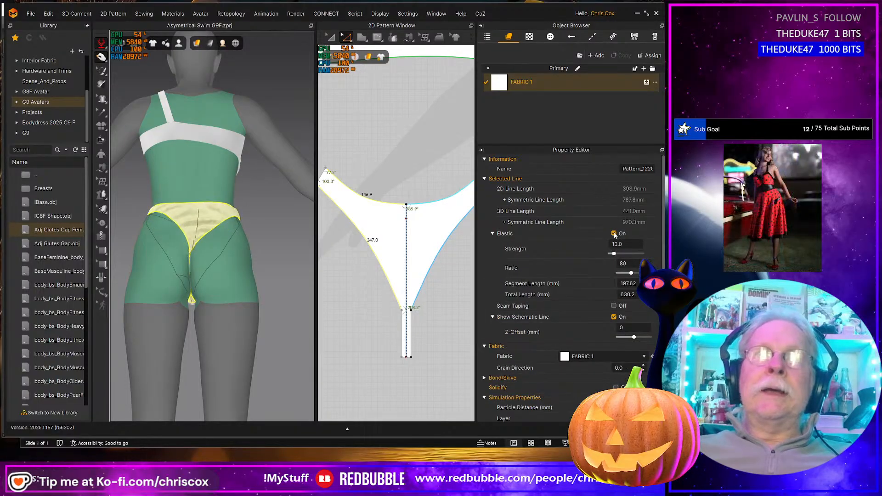
key(space)
click(614, 234)
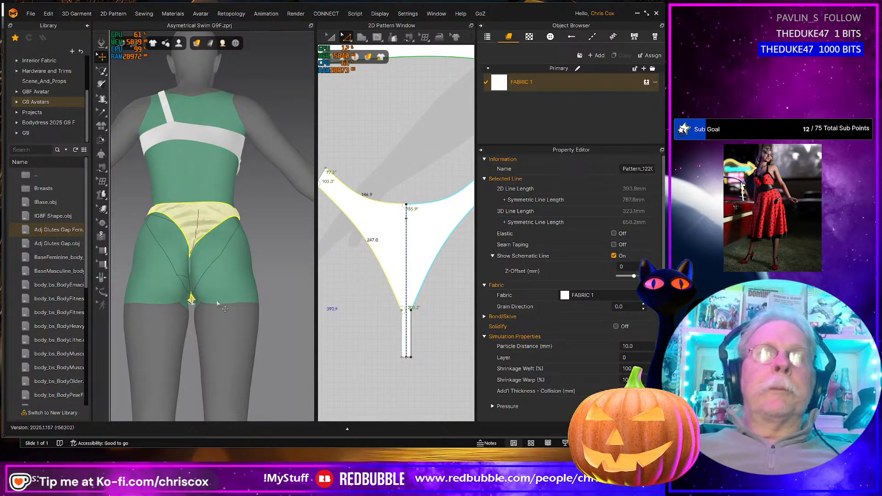
- Undo the elastic trial on the back piece and its simulated deformation
key(ctrl+z)
key(ctrl+z)
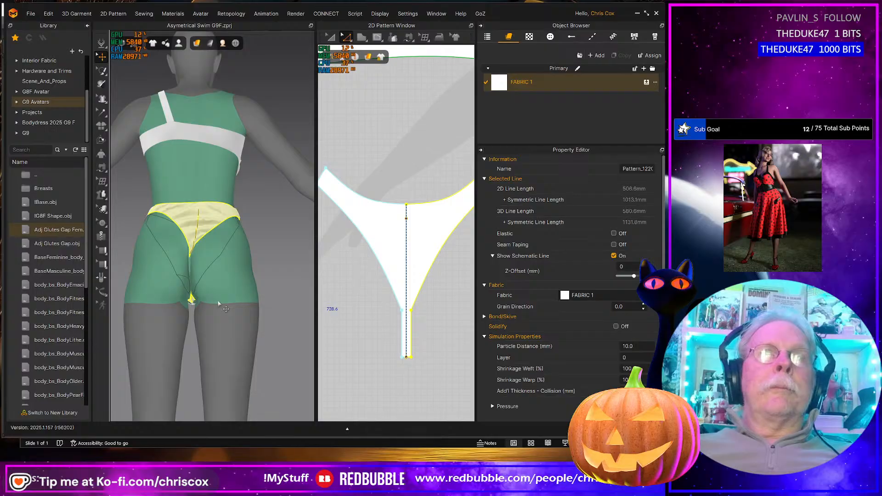
key(ctrl+z)
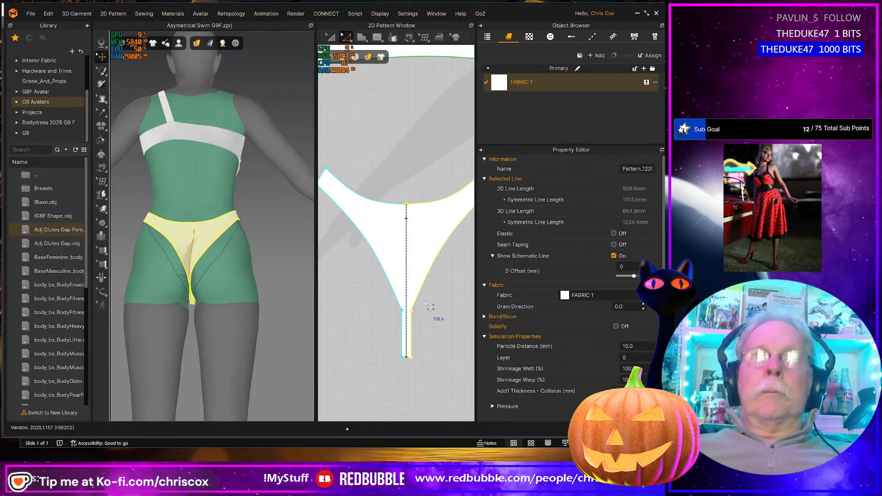
- Turn on elastic for the back piece's waist and leg edges with ratio 98, and simulate the garment
click(387, 271)
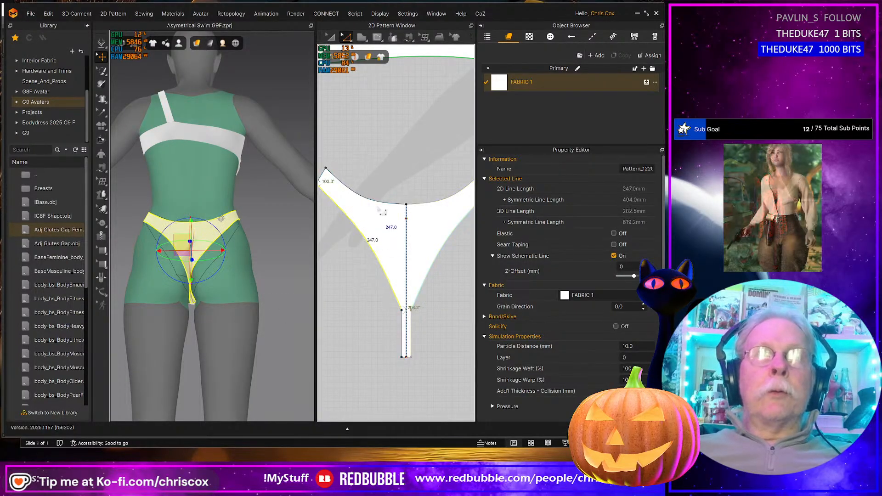
click(614, 234)
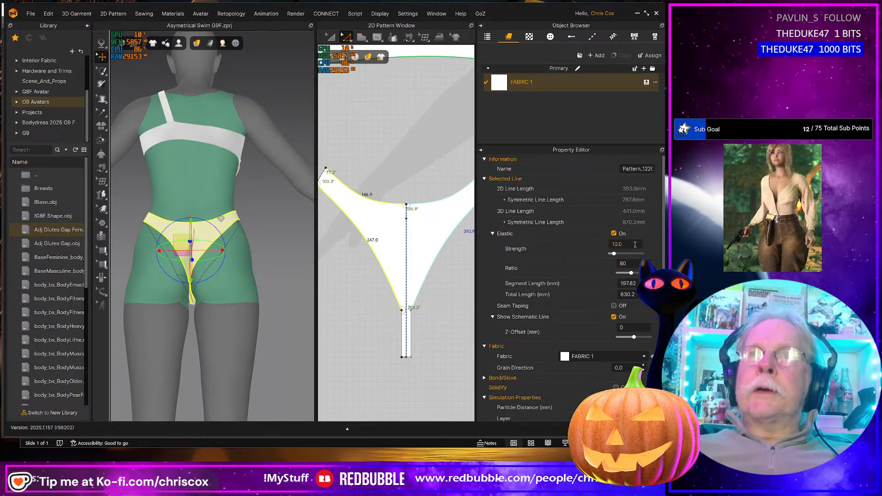
click(638, 265)
key(shift+Right)
key(shift+Right)
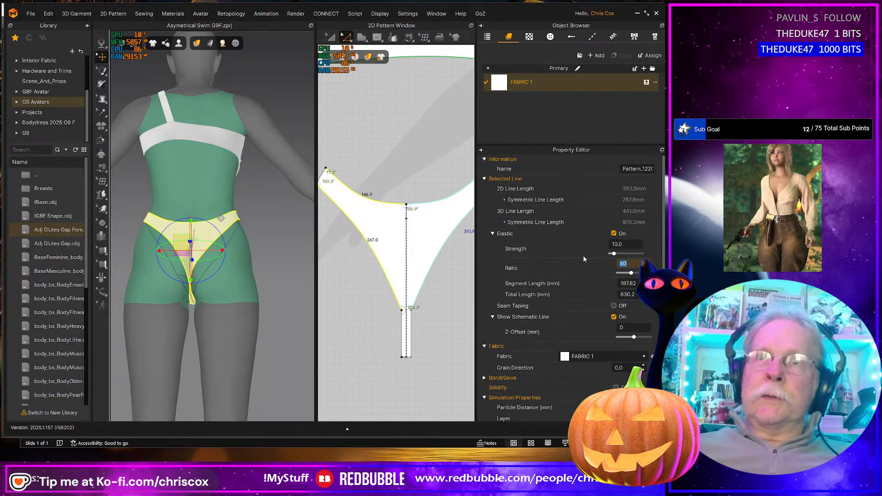
text(98)
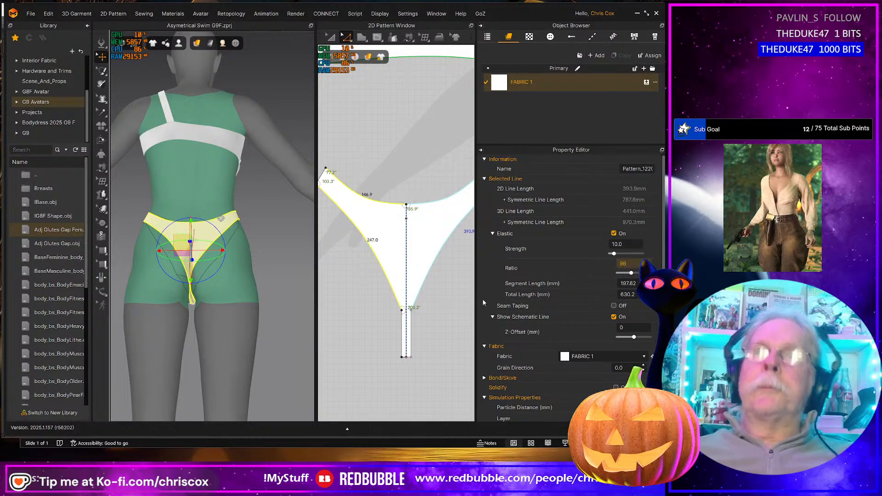
key(Return)
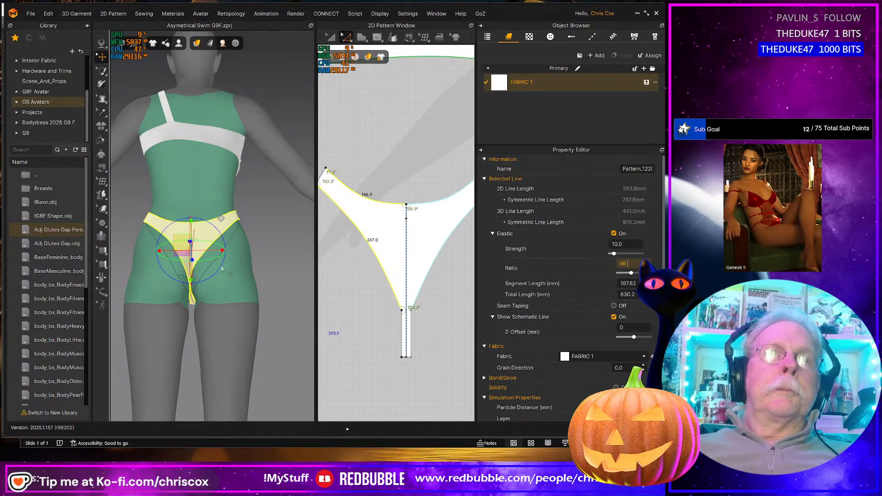
click(205, 231)
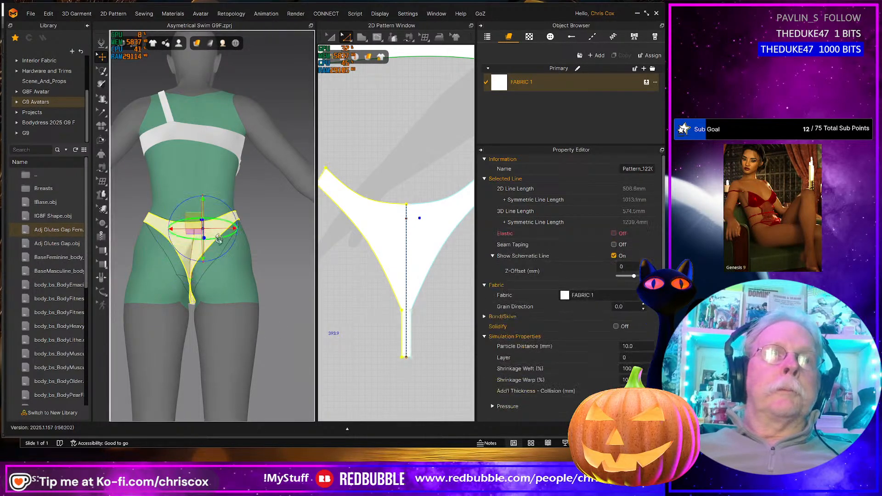
right_drag(255, 261, 246, 225)
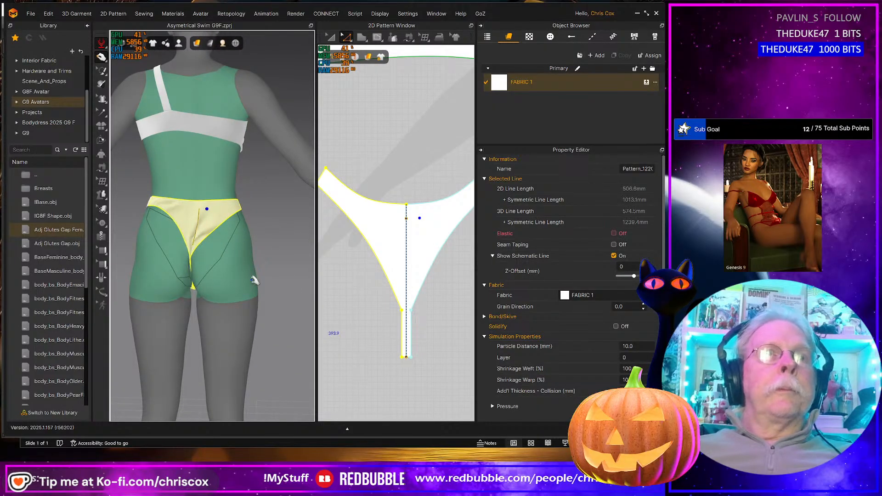
- Widen the back piece by moving its short side edges outward symmetrically, and simulate the garment
key(2)
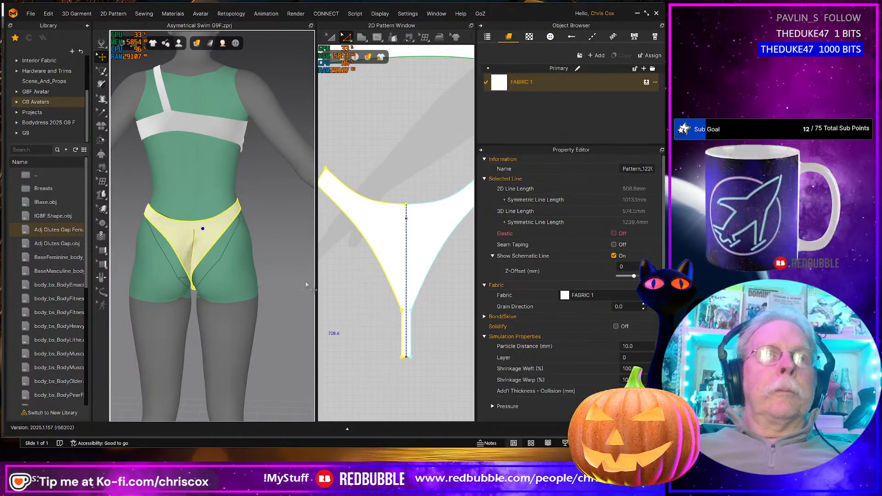
right_drag(380, 282, 386, 327)
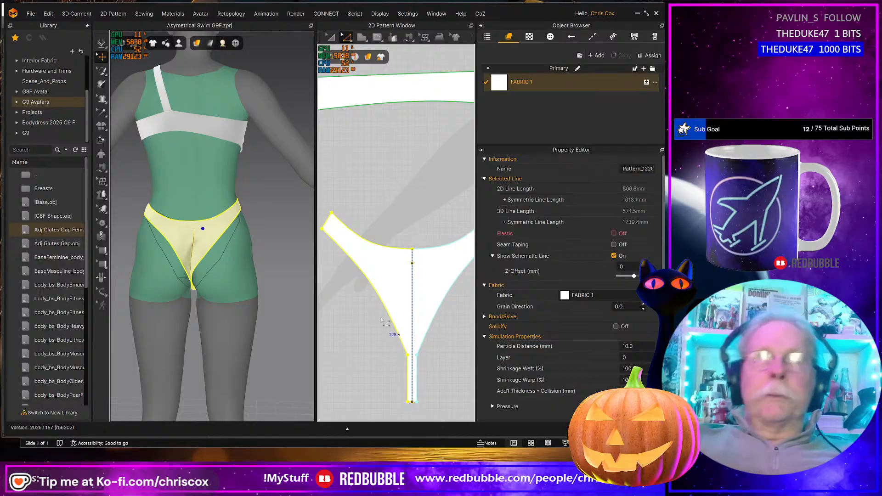
right_drag(399, 323, 405, 327)
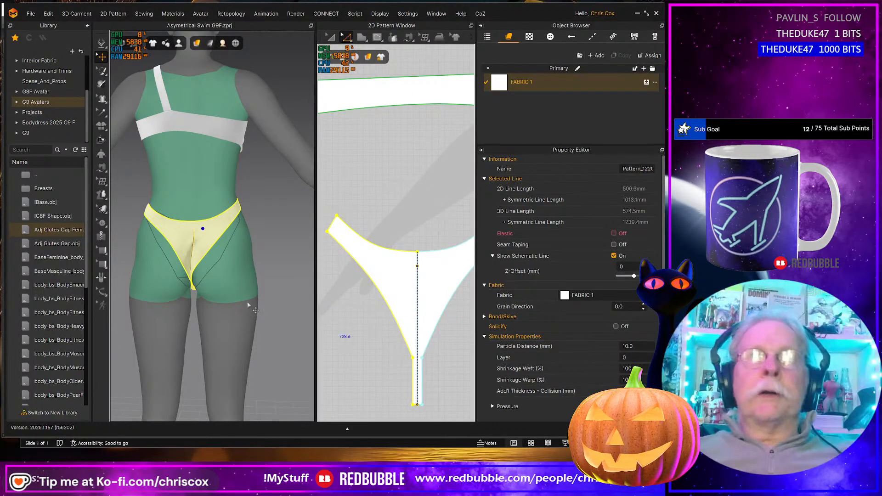
scroll(276, 330, down, 2)
scroll(279, 331, down, 2)
scroll(395, 345, down, 3)
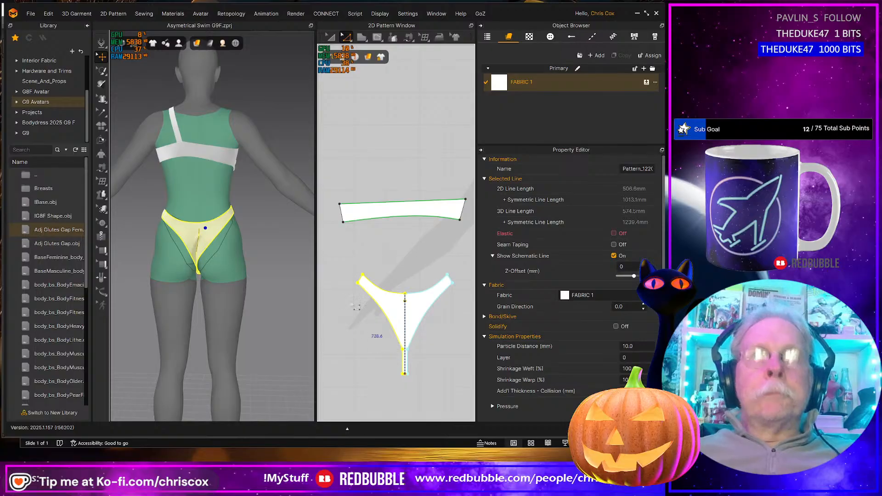
click(362, 279)
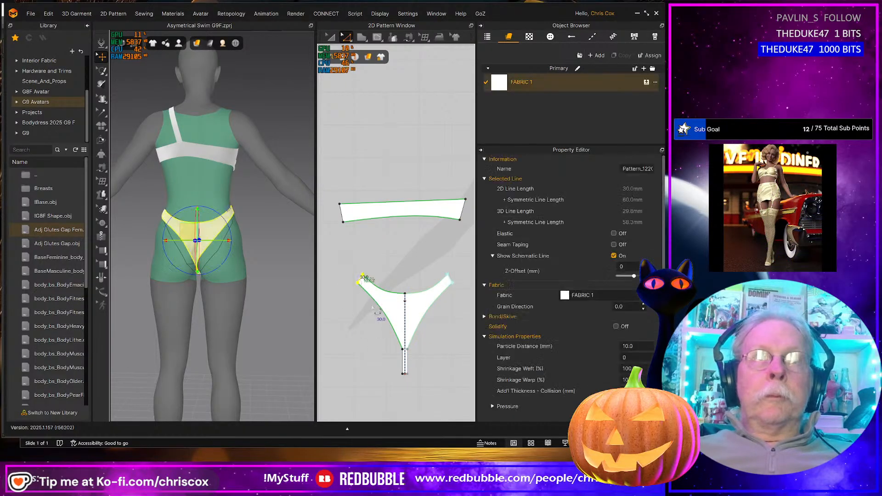
key(Left)
key(Left)
key(Left)
key(Left)
key(Left)
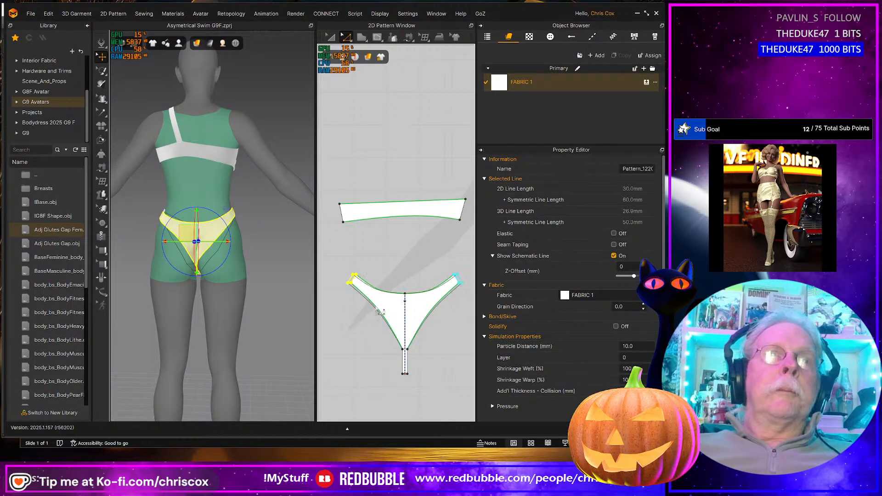
key(space)
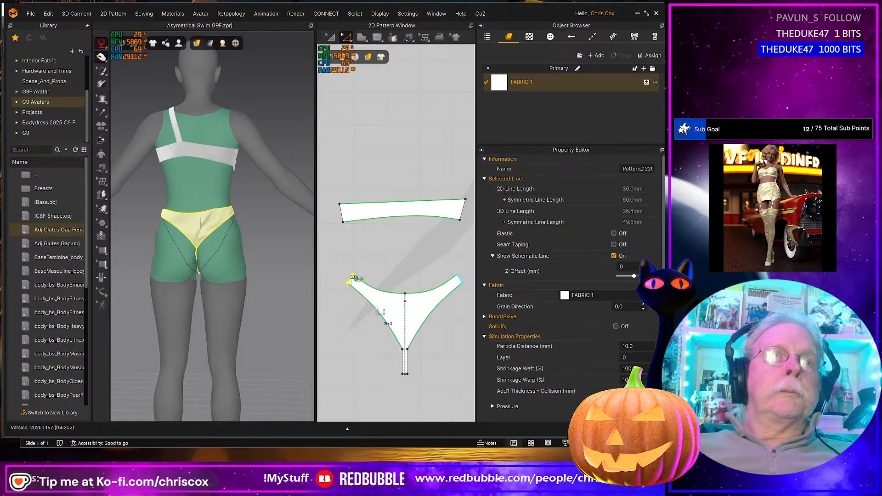
key(space)
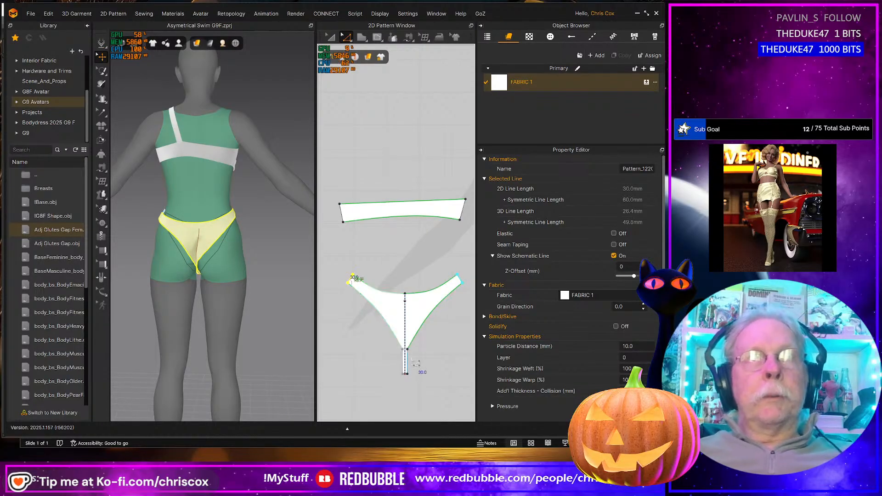
- Shorten the back piece by moving its narrow crotch strip up towards the waist, and simulate the garment
middle_drag(414, 363, 410, 337)
right_drag(261, 349, 262, 317)
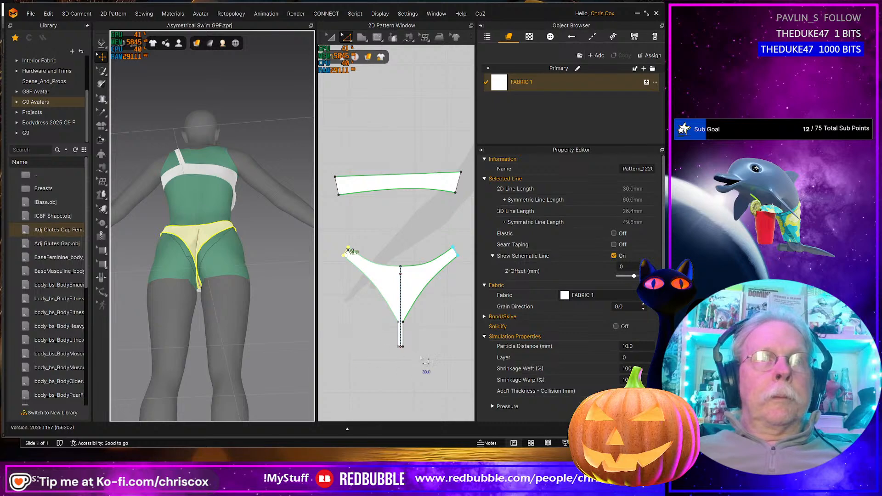
click(385, 343)
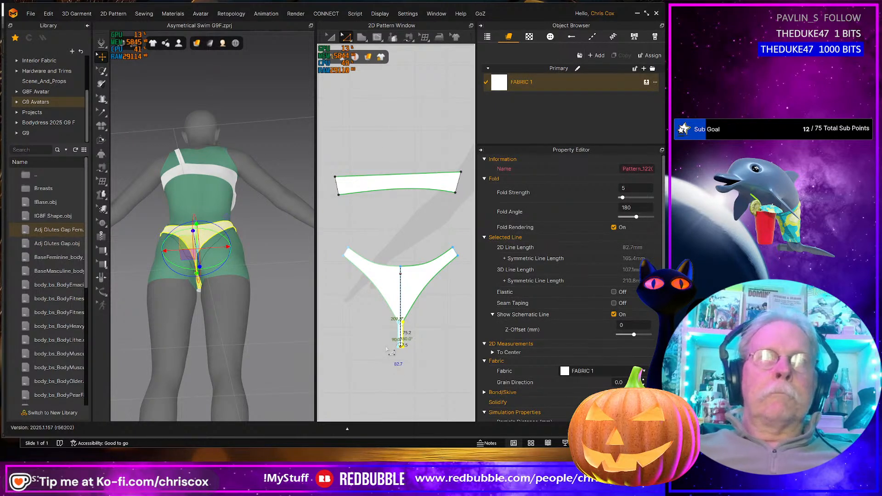
key(space)
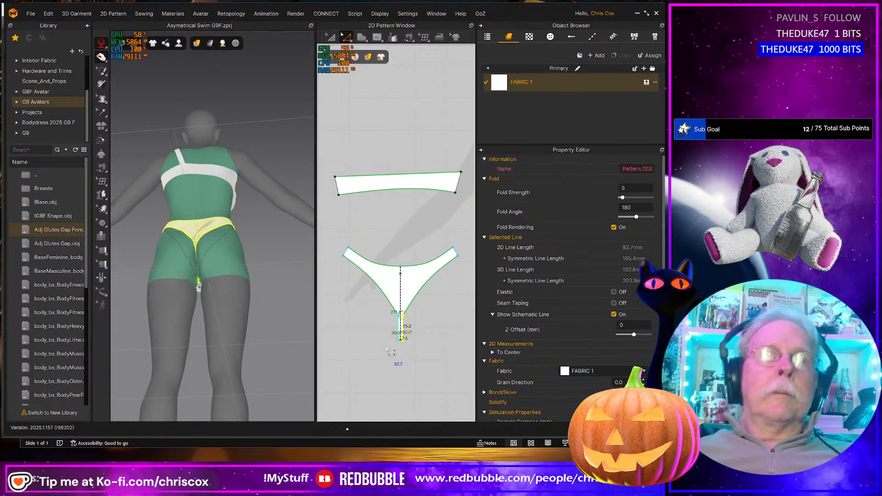
key(space)
- Turn on elastic for the crotch strip's side edges with strength 100 and ratio 100
scroll(395, 340, up, 5)
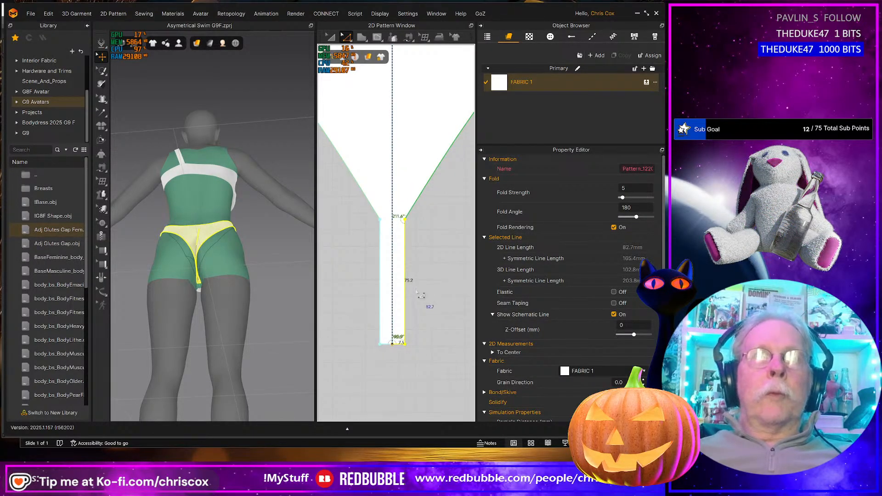
click(387, 296)
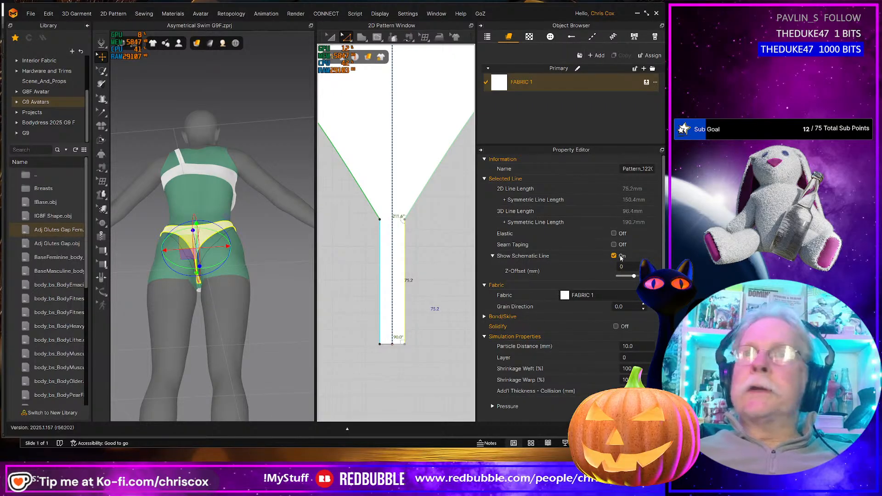
click(614, 233)
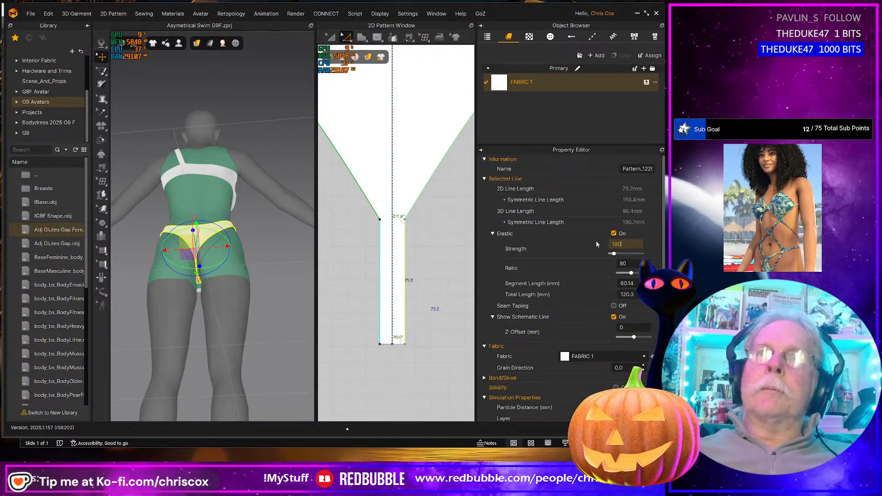
key(Tab)
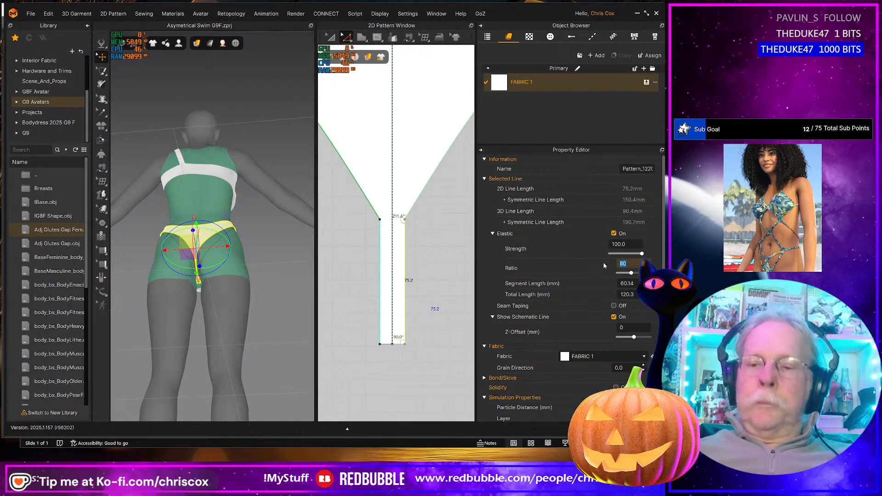
key(Return)
- Simulate the garment, pull on the back piece's fabric, and undo the simulated deformation
key(space)
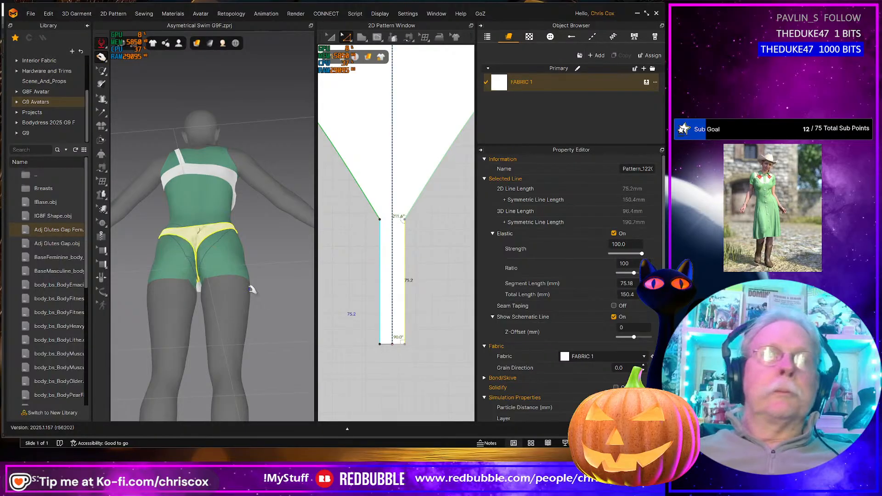
right_drag(248, 296, 269, 329)
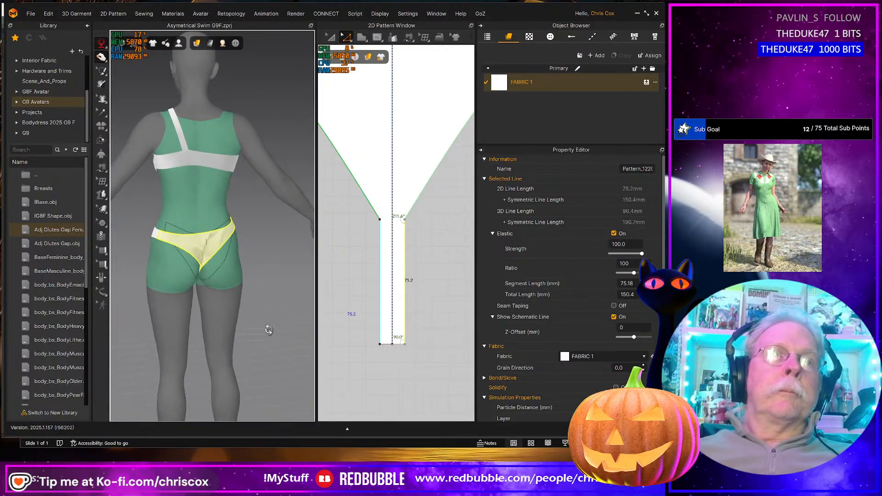
click(198, 248)
right_drag(198, 249, 215, 272)
key(space)
key(ctrl+z)
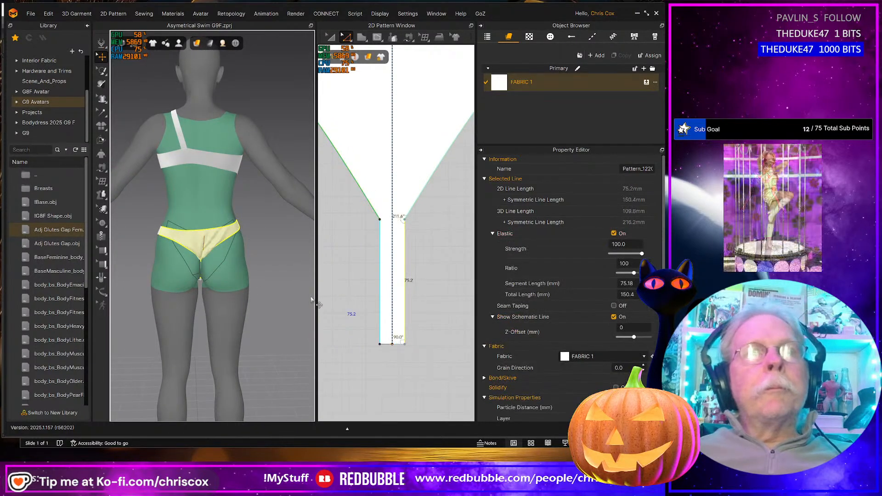
- Round the corners where the back piece's leg edges meet the crotch strip with the Smooth Curve tool
scroll(282, 317, up, 5)
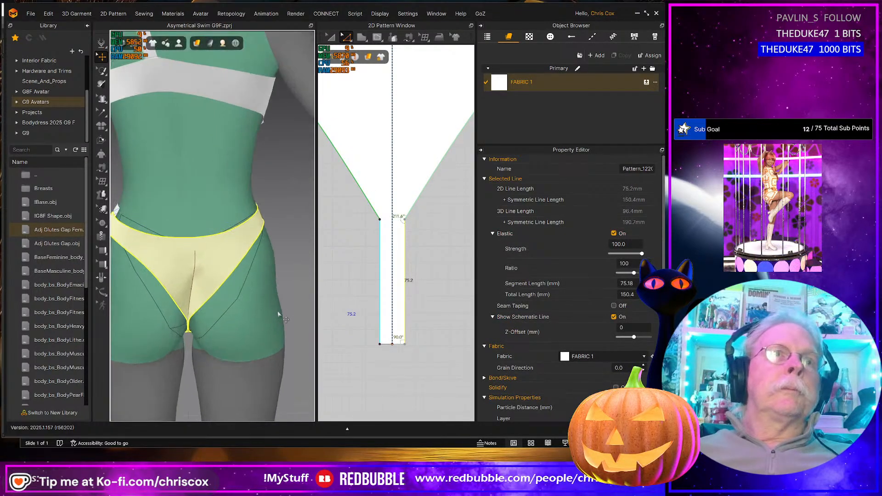
right_drag(266, 317, 218, 326)
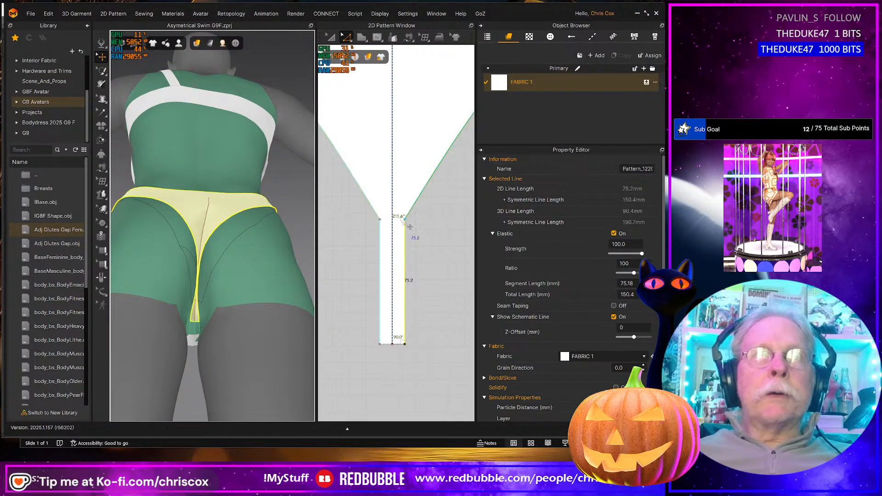
click(342, 321)
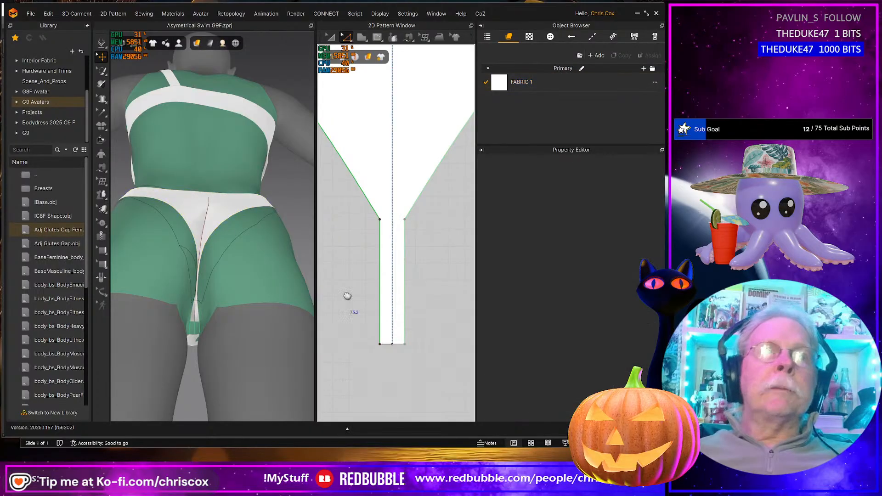
right_drag(267, 331, 293, 347)
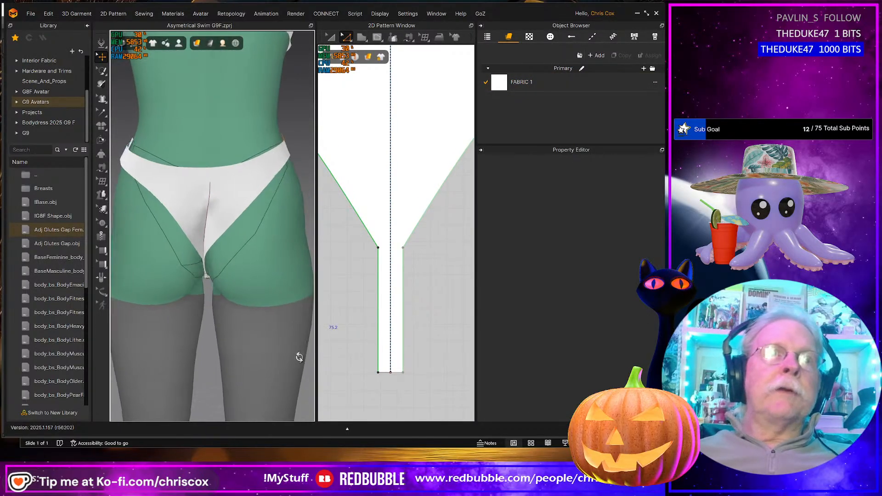
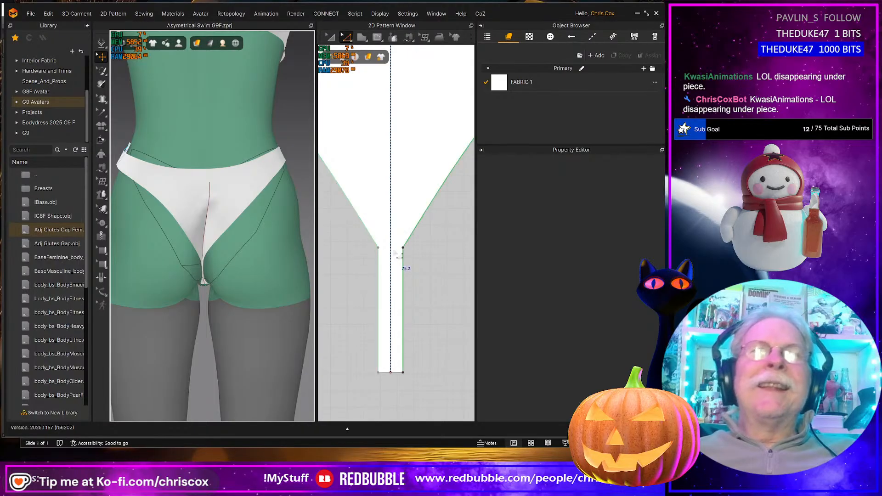
click(332, 40)
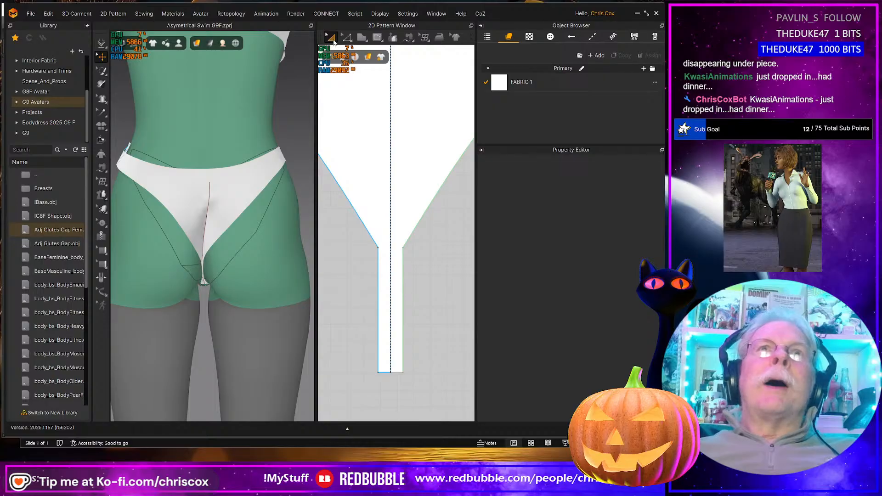
click(334, 42)
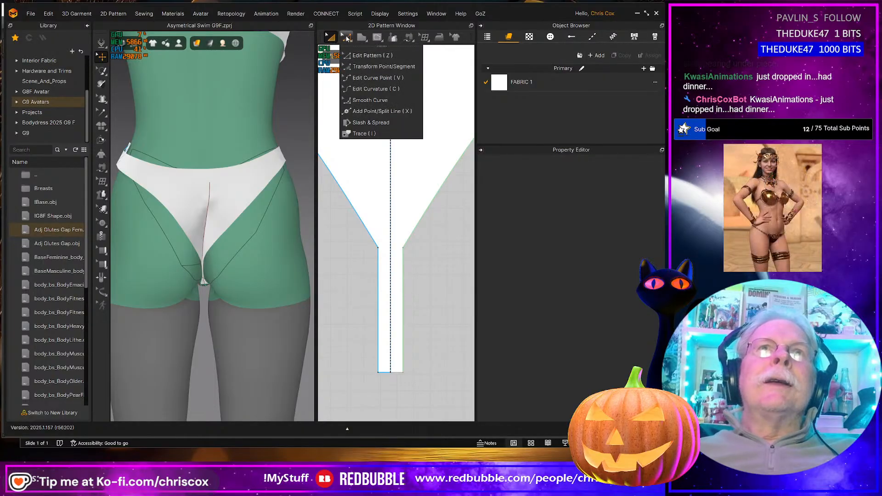
click(365, 100)
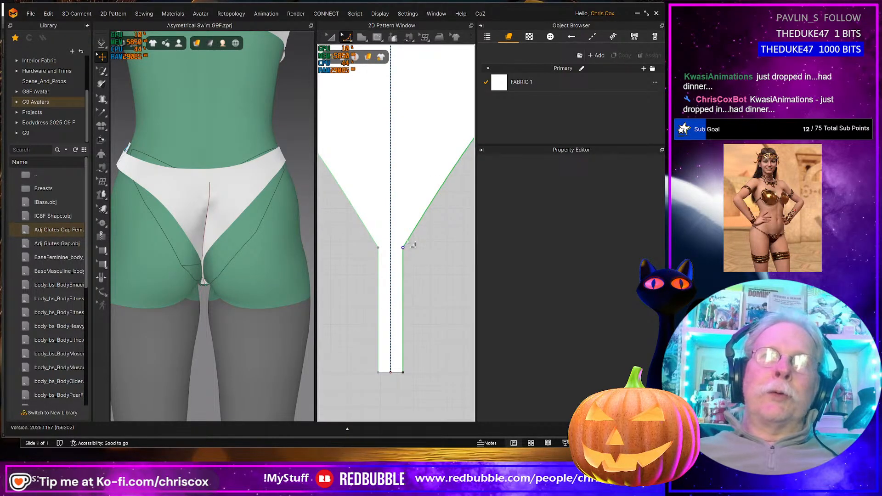
click(439, 204)
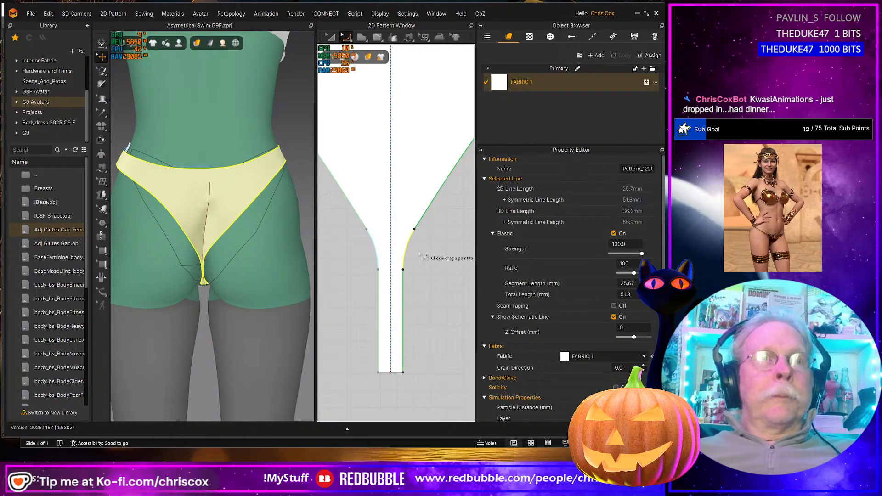
- Draw a horizontal internal line across the back piece between the upper ends of the two rounded corners
key(g)
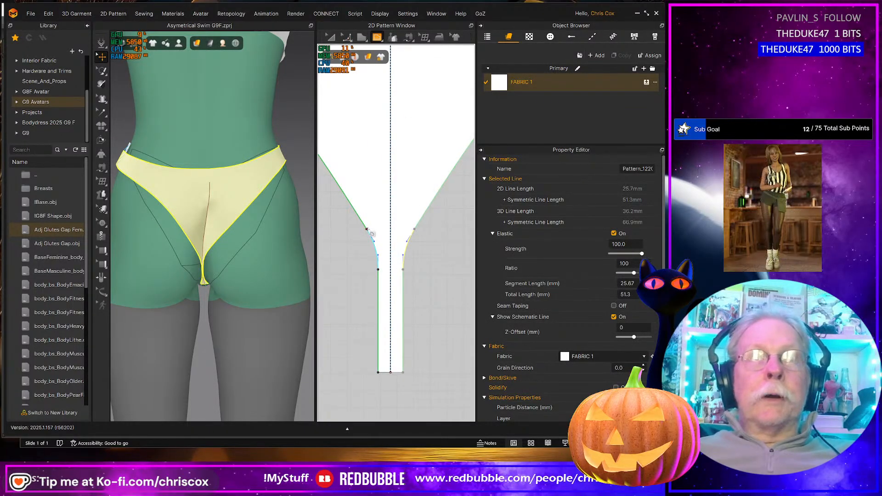
click(367, 229)
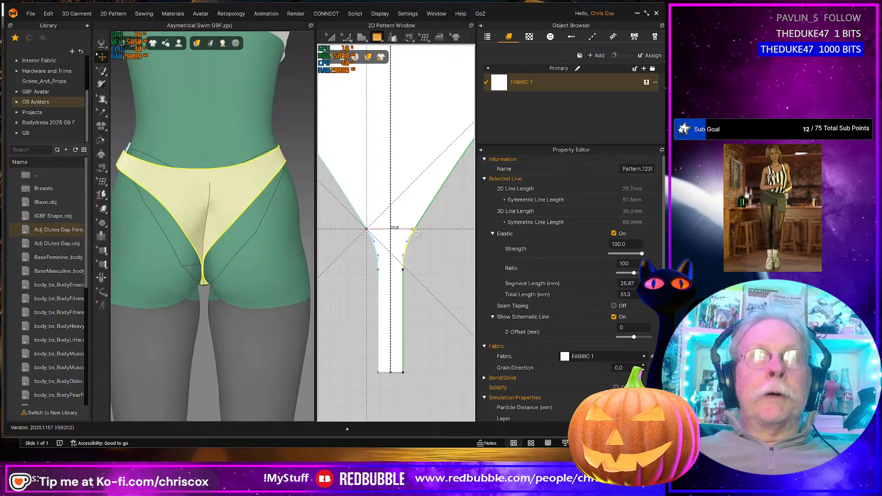
double_click(415, 229)
key(a)
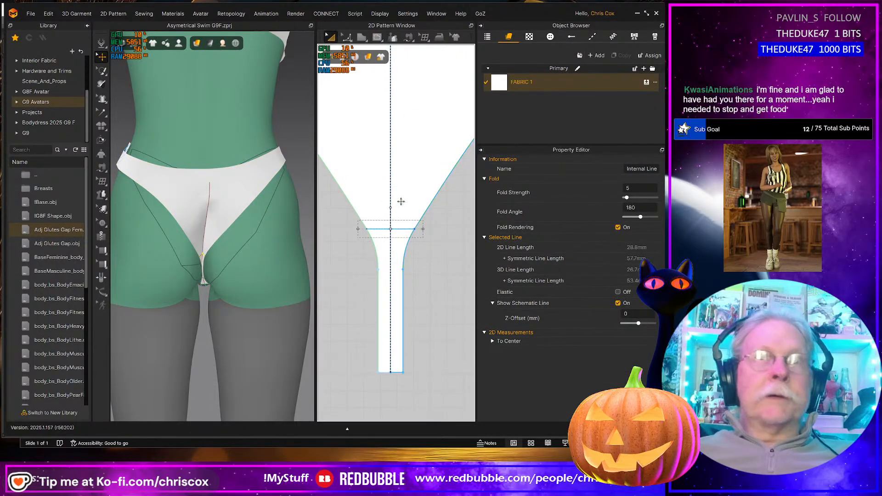
- Strengthen the back piece and simulate the garment
click(395, 248)
key(ctrl+h)
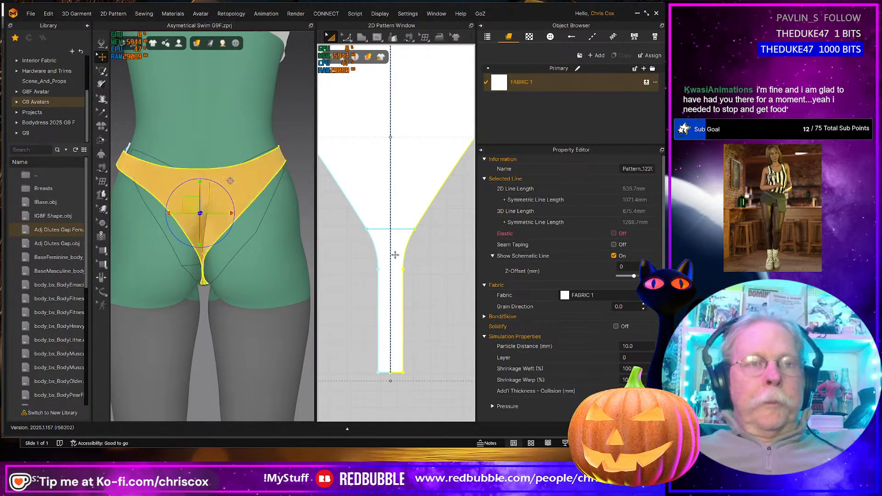
key(space)
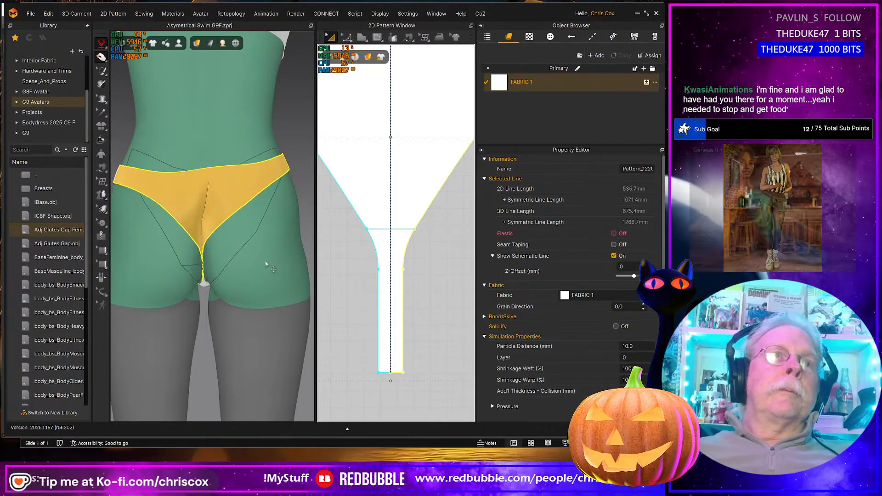
right_drag(222, 295, 220, 263)
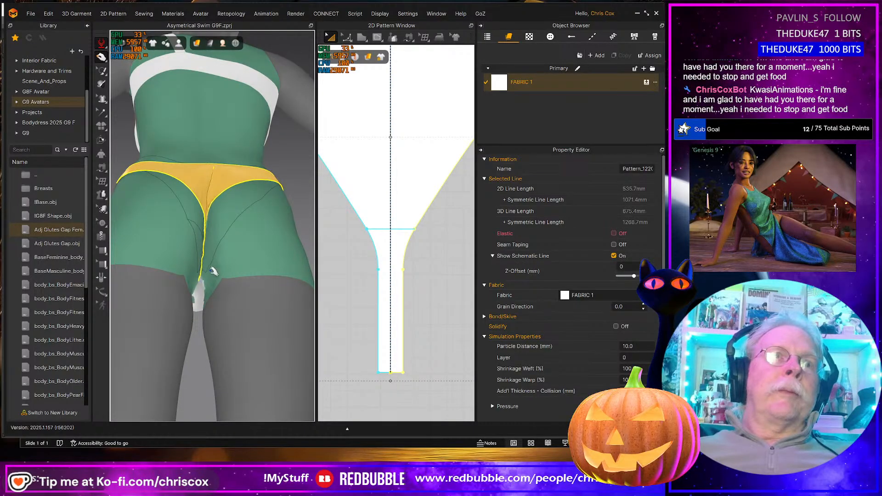
key(space)
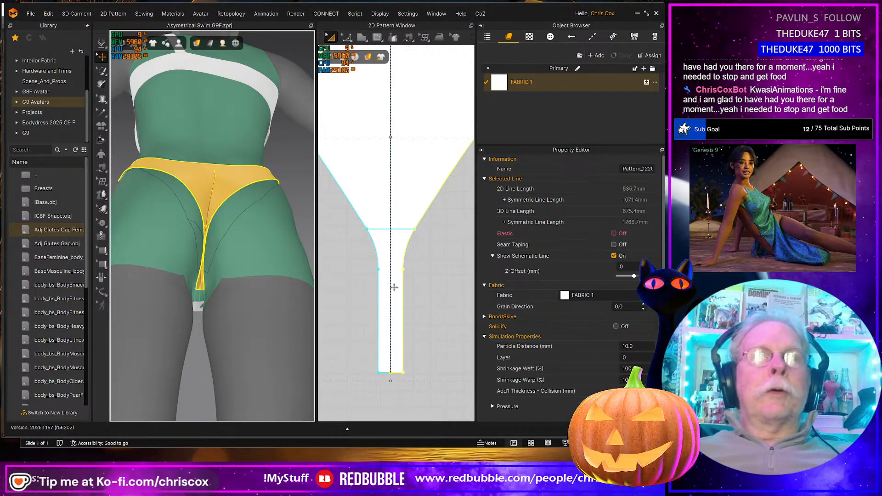
scroll(394, 287, down, 5)
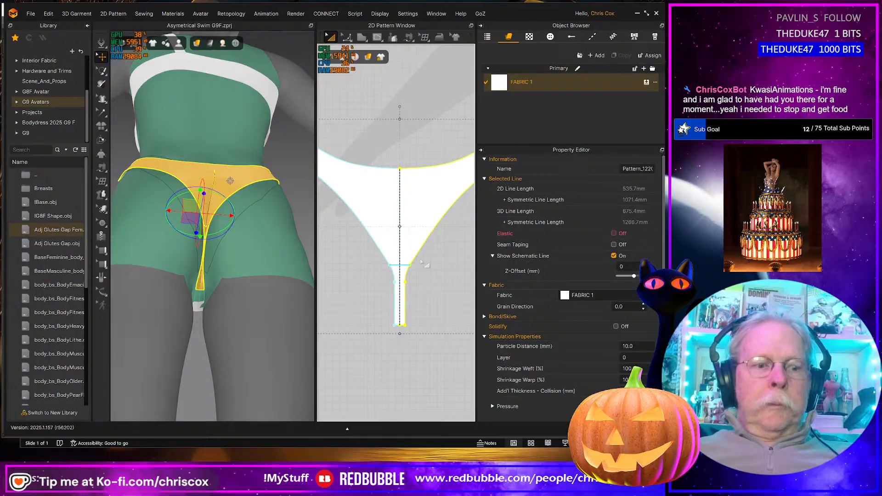
- Turn off the elastic on the back piece's leg and waist edges
key(z)
click(416, 255)
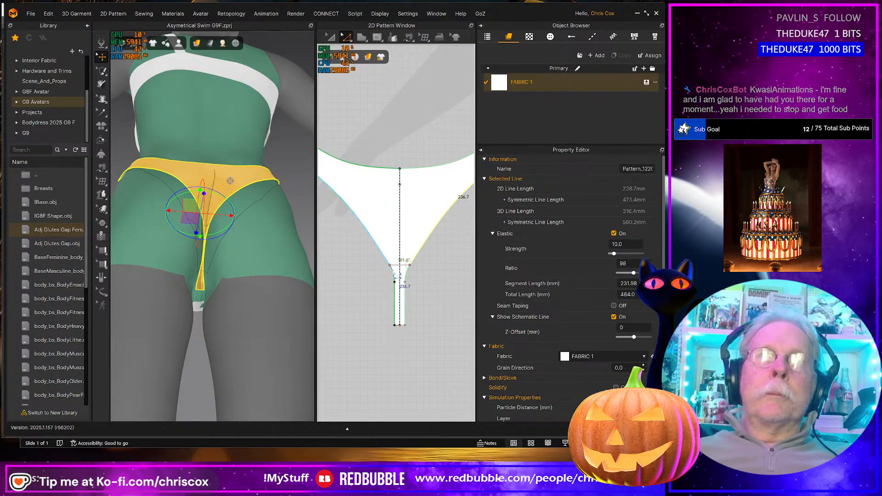
click(394, 173)
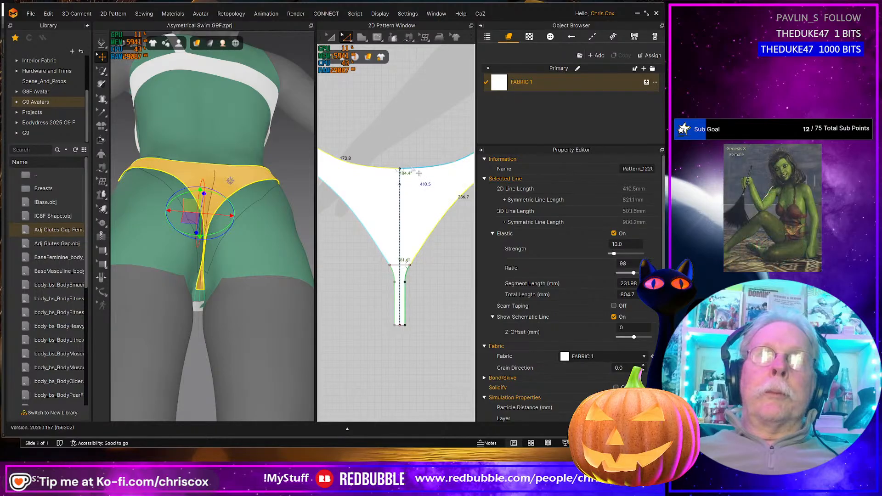
click(614, 233)
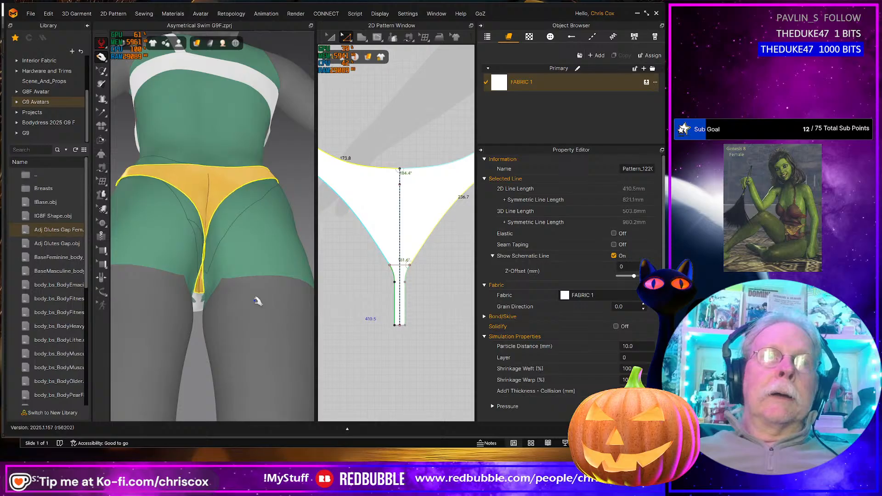
- Simulate the garment, pull on the back piece's crotch strip, and stop the simulation
right_drag(246, 301, 226, 325)
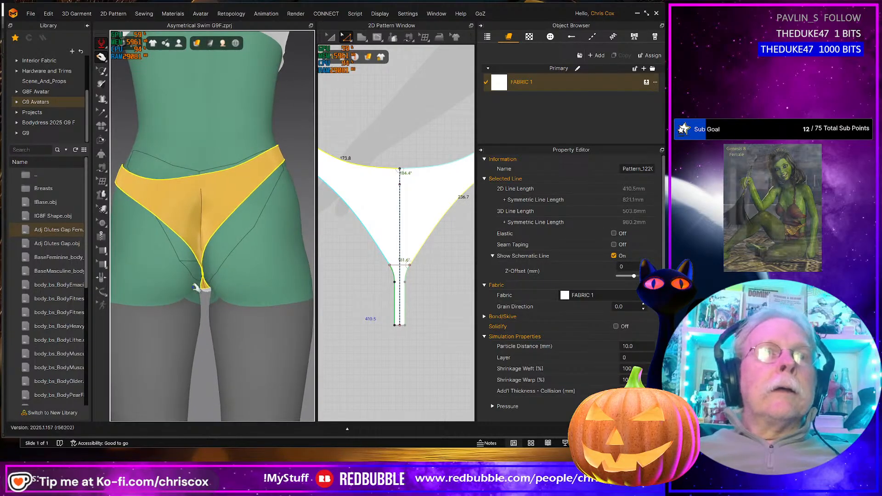
scroll(206, 322, up, 3)
scroll(212, 324, up, 2)
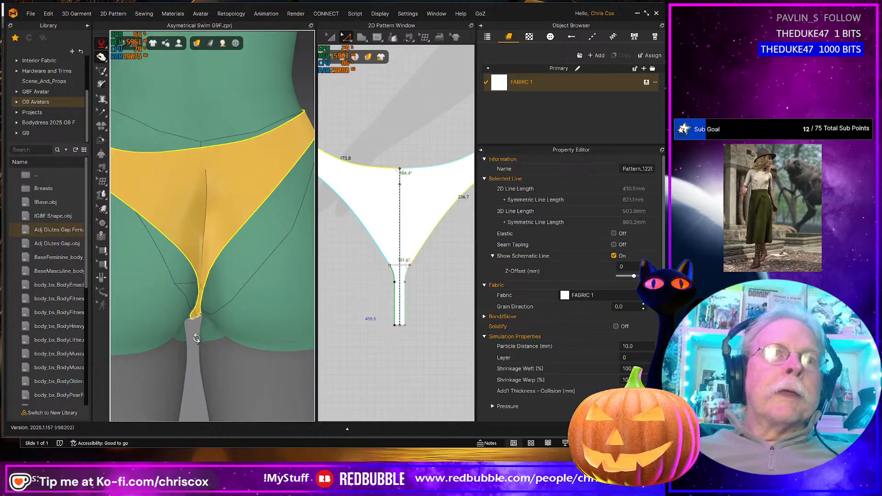
right_drag(197, 339, 199, 340)
drag(199, 329, 195, 322)
right_drag(195, 323, 196, 316)
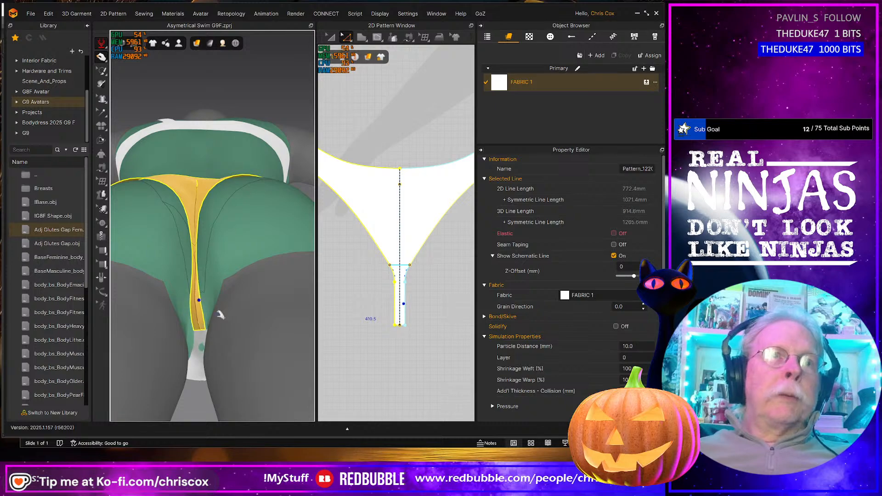
key(space)
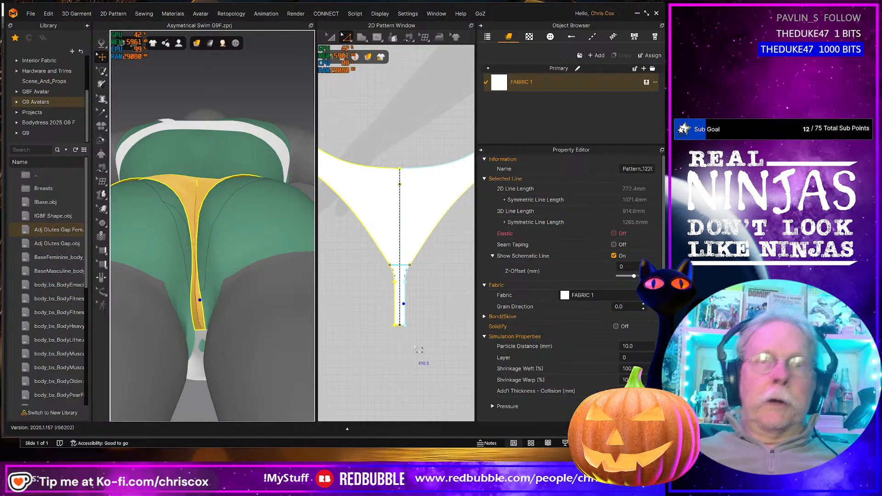
- Shorten the back piece's crotch strip by moving its bottom edge upward
drag(404, 332, 380, 324)
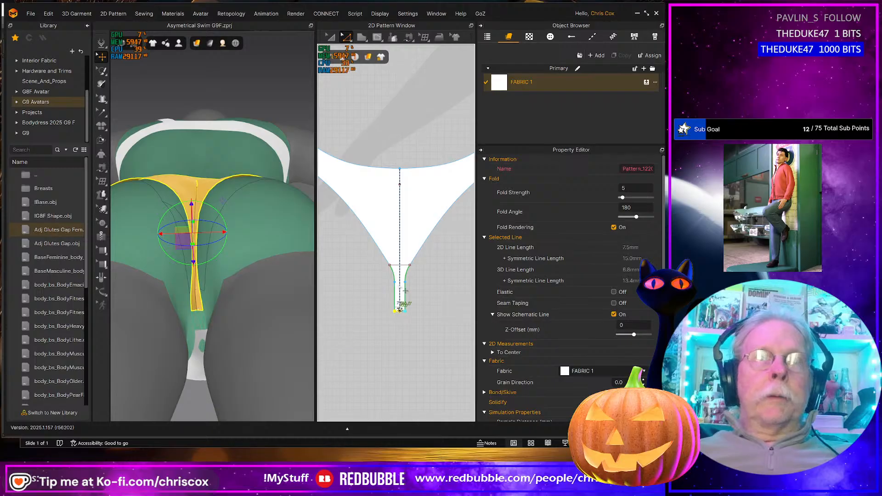
right_drag(192, 294, 253, 373)
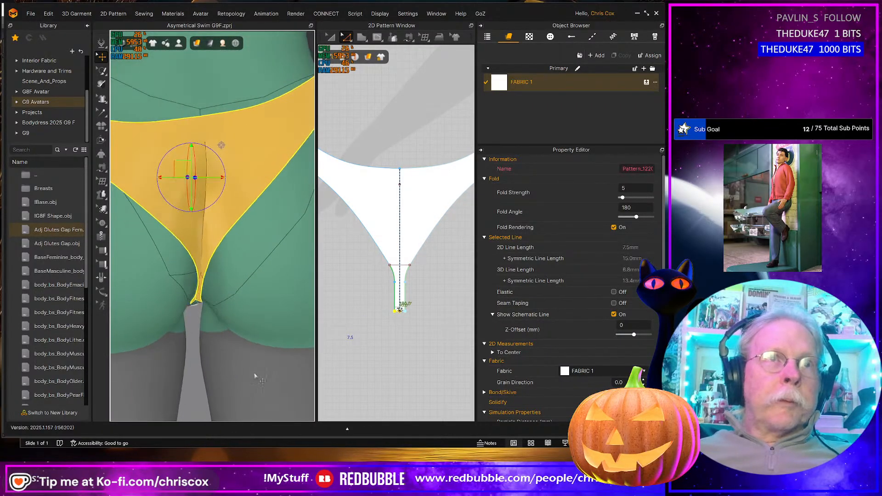
click(395, 266)
click(453, 293)
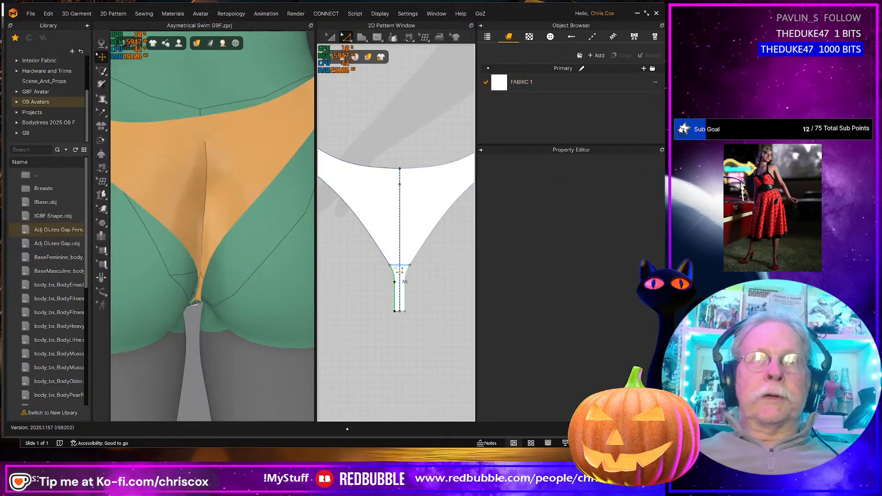
- Try to cut the back piece along the horizontal internal line above the crotch strip
scroll(452, 293, up, 5)
scroll(447, 299, down, 3)
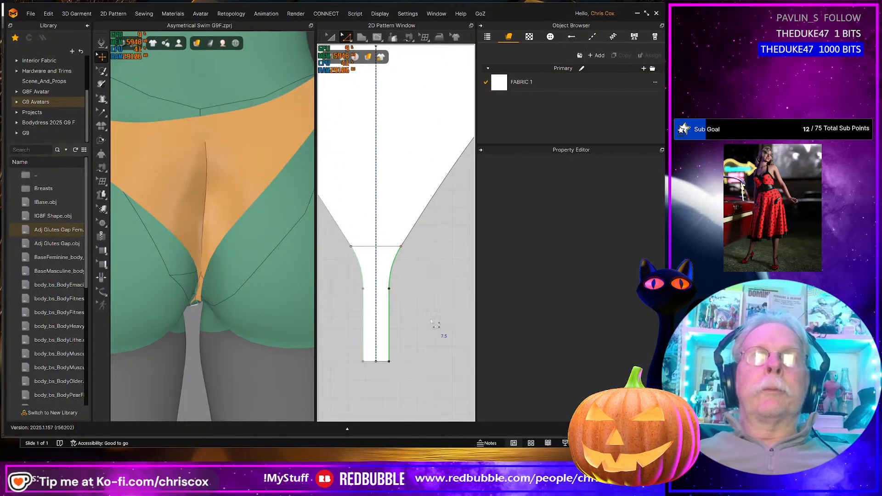
click(374, 254)
click(376, 254)
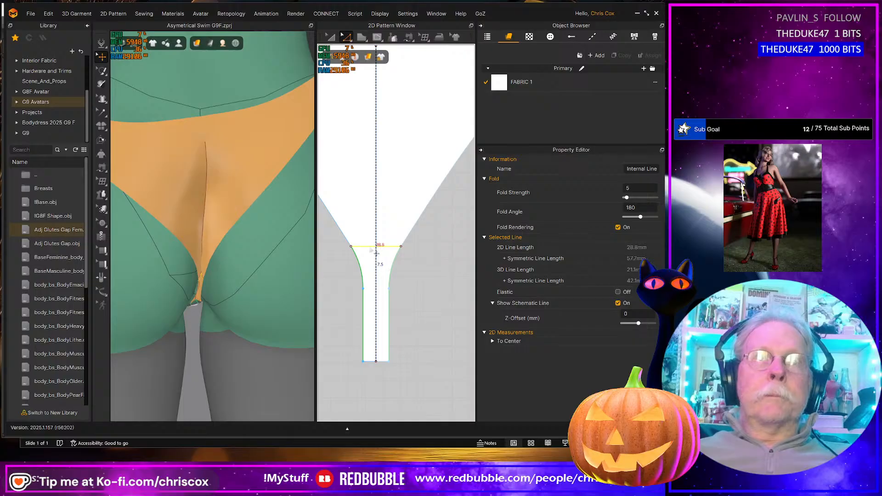
right_click(371, 250)
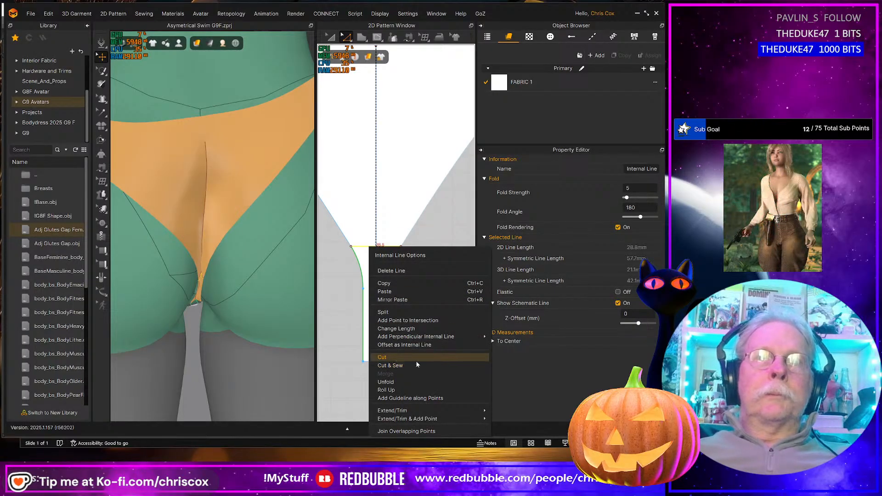
click(416, 359)
click(391, 250)
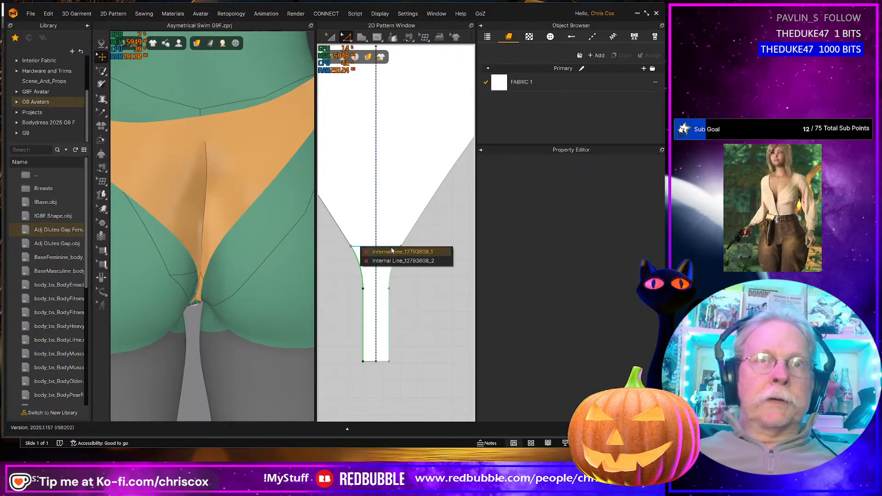
click(416, 252)
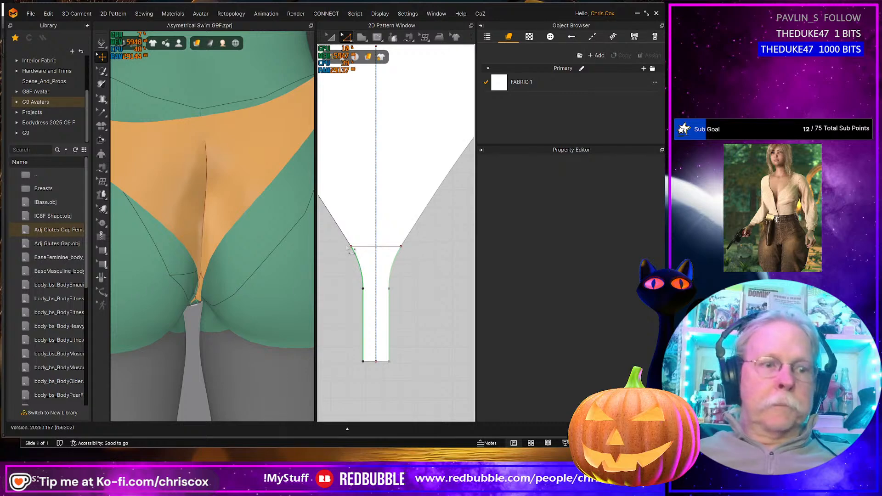
- Cut and sew the crotch strip from the back piece along the horizontal internal line
click(390, 261)
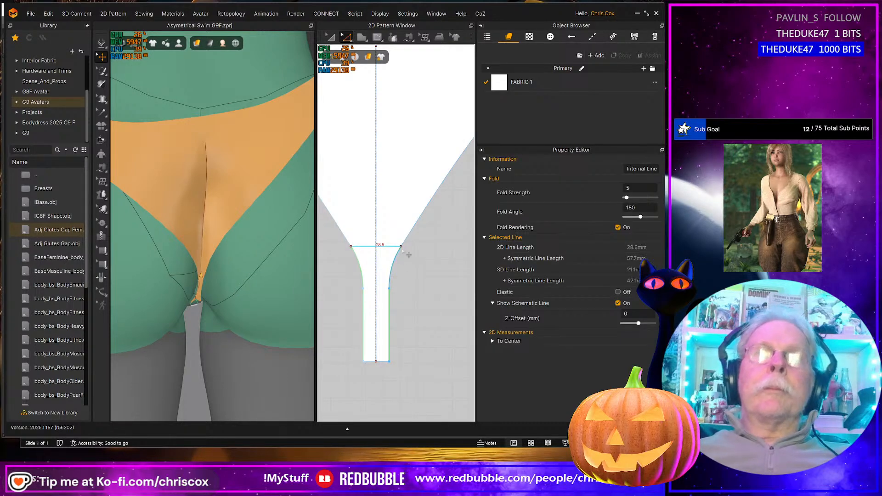
click(404, 248)
click(413, 252)
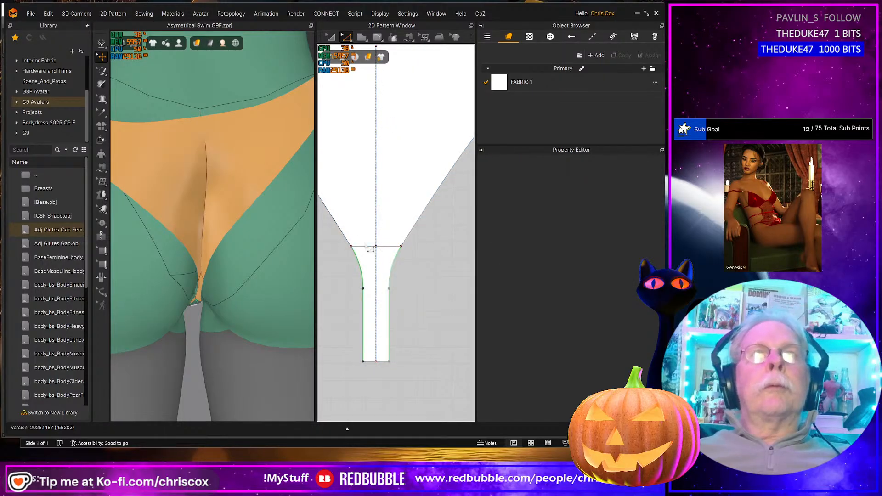
click(367, 247)
right_click(367, 248)
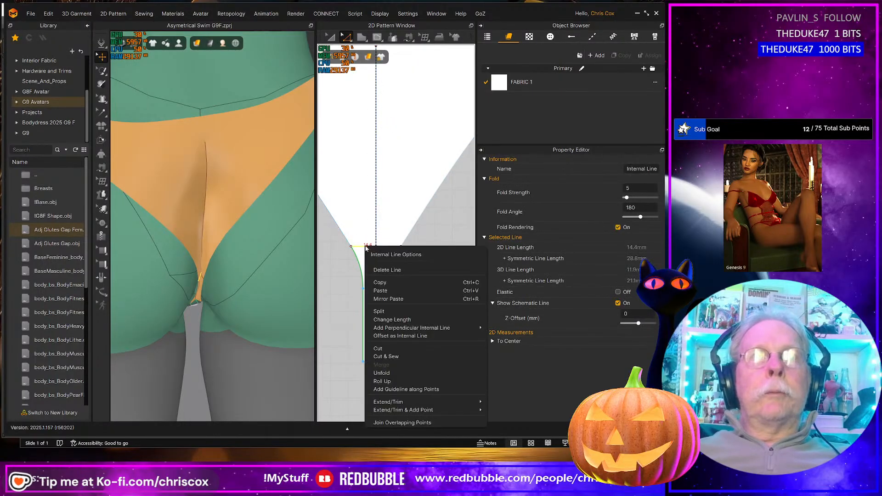
click(395, 357)
- Select the separated crotch strip pattern and start simulating the garment
key(a)
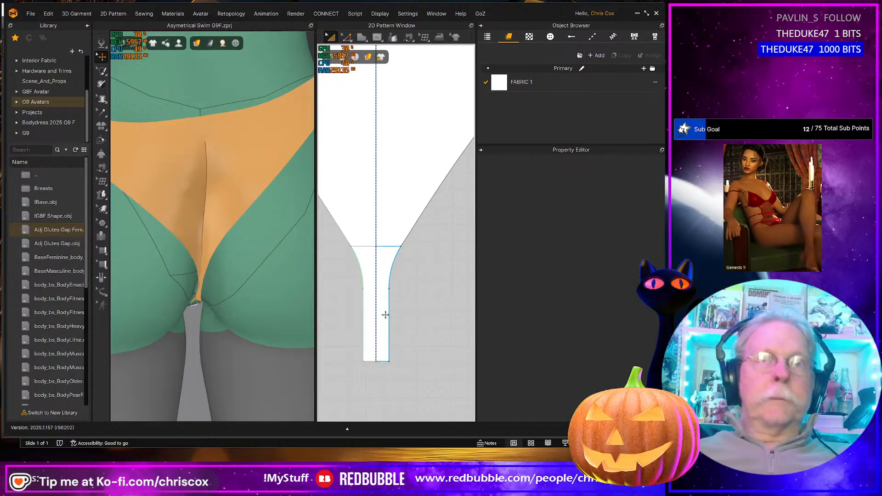
click(384, 315)
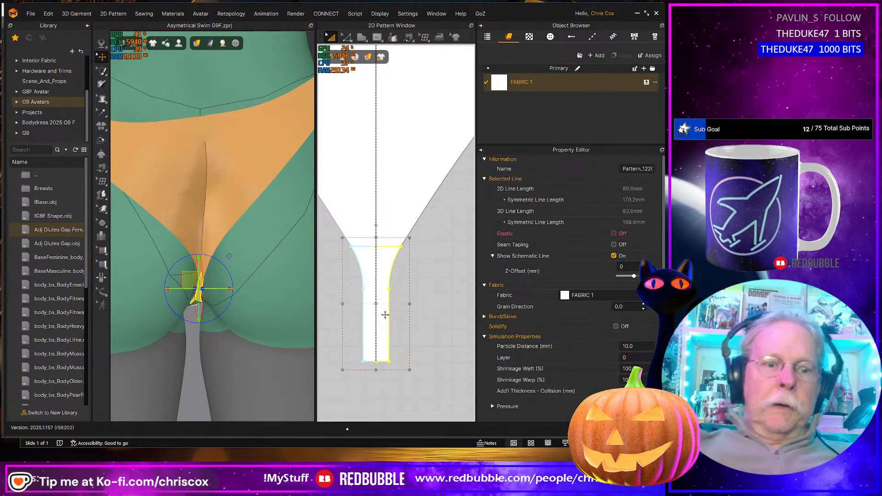
scroll(250, 354, down, 8)
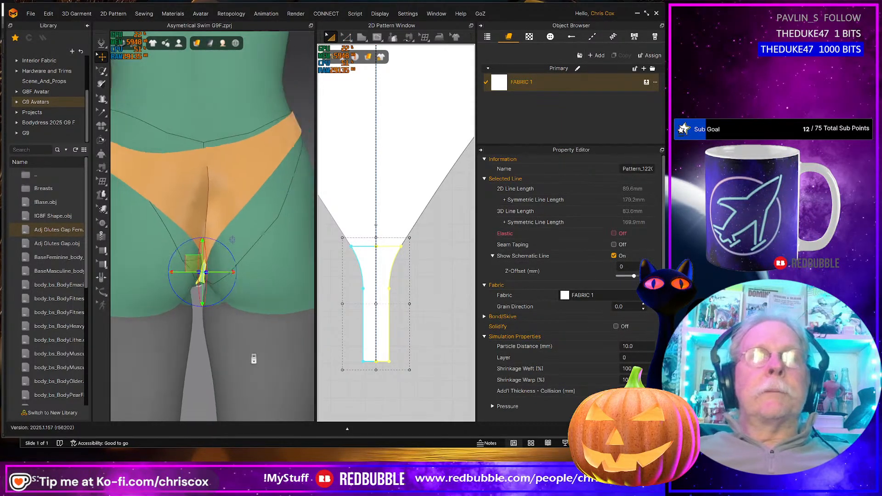
right_drag(250, 354, 401, 337)
key(space)
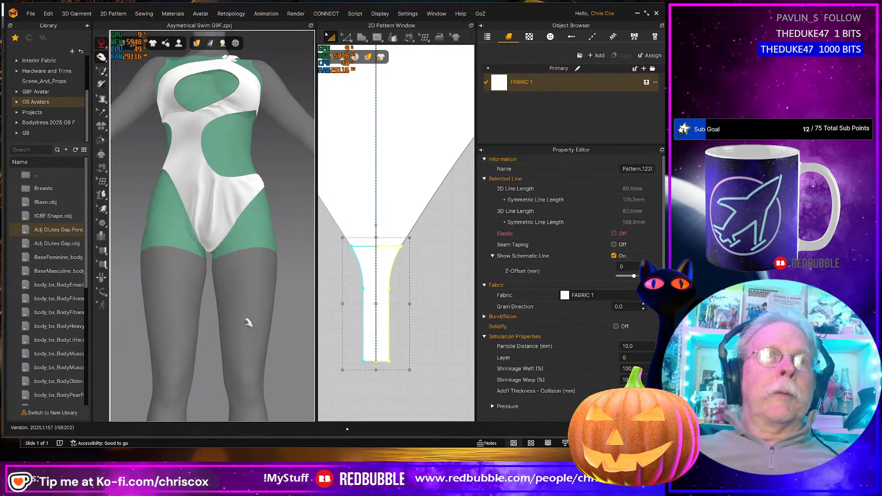
- Pull the back piece's fabric upward around the hips during the simulation
right_drag(249, 323, 106, 326)
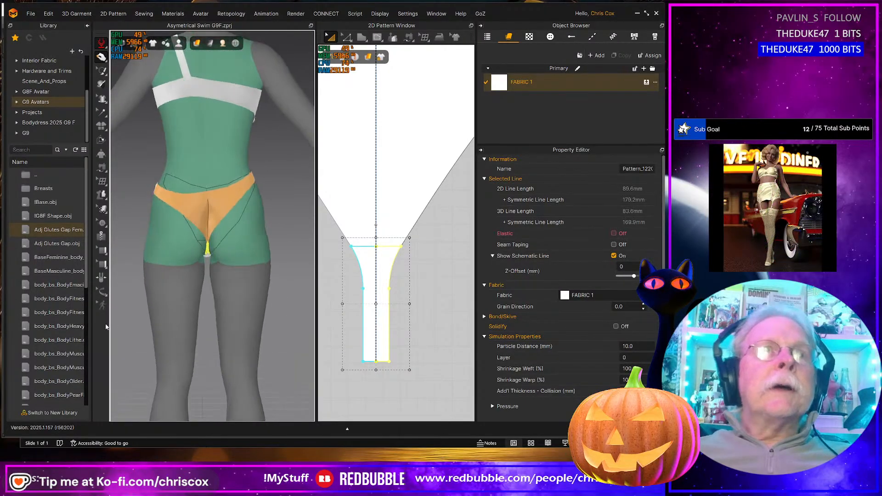
click(187, 224)
right_drag(186, 224, 185, 203)
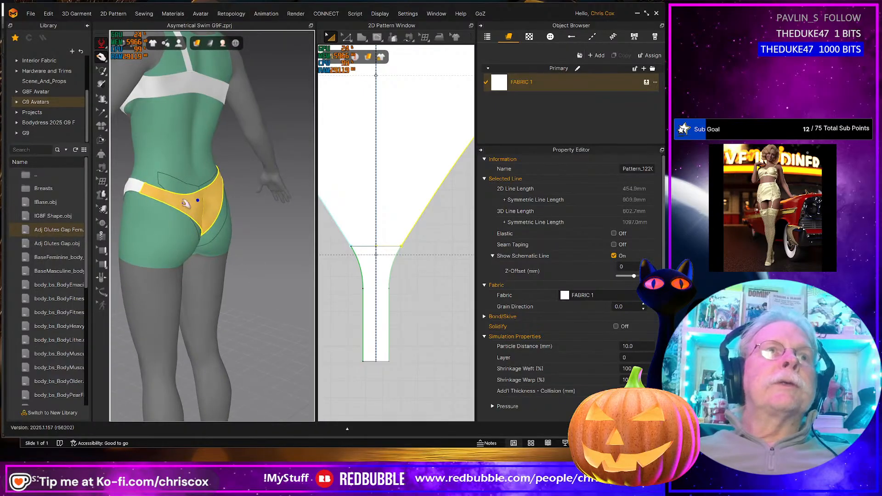
drag(157, 189, 156, 165)
click(155, 163)
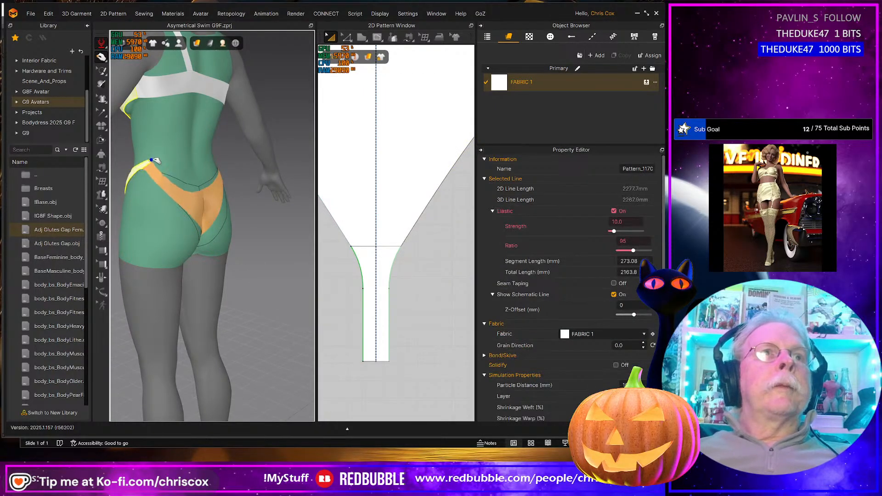
right_drag(155, 161, 254, 161)
drag(255, 162, 272, 169)
right_drag(272, 170, 178, 195)
- Remove the strengthening from the back piece and pull on its waist fabric during the simulation
click(275, 171)
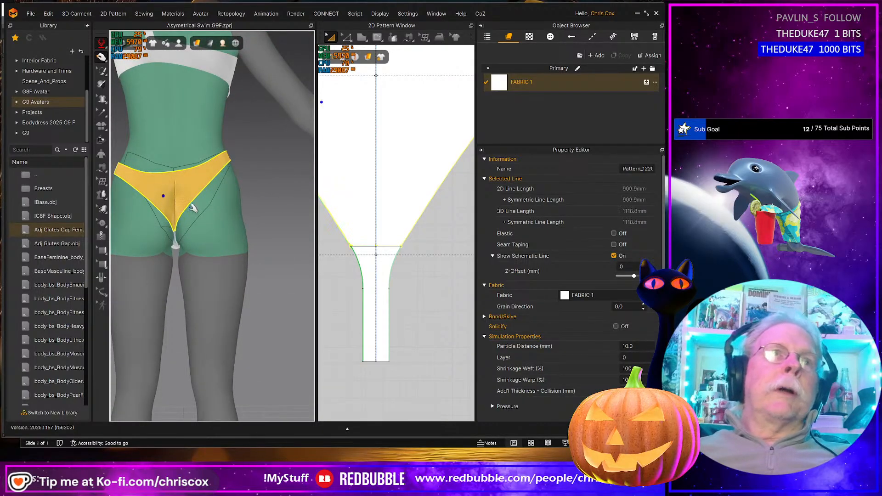
key(ctrl+h)
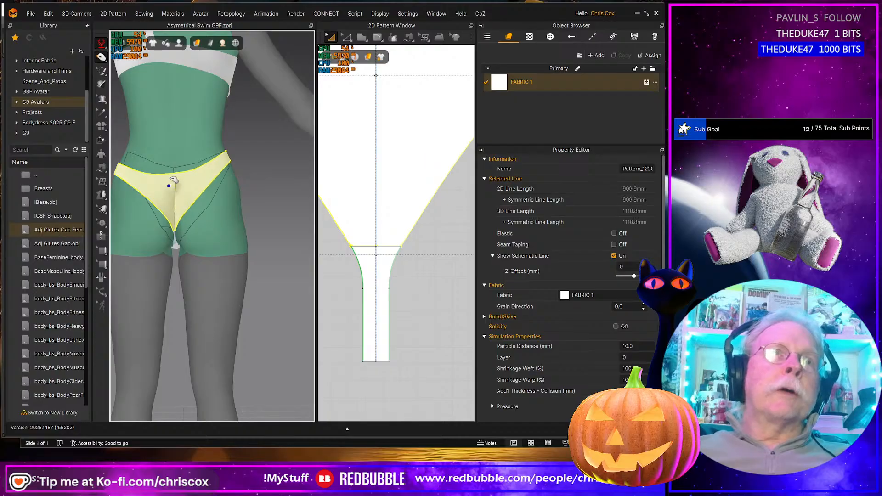
drag(173, 180, 142, 169)
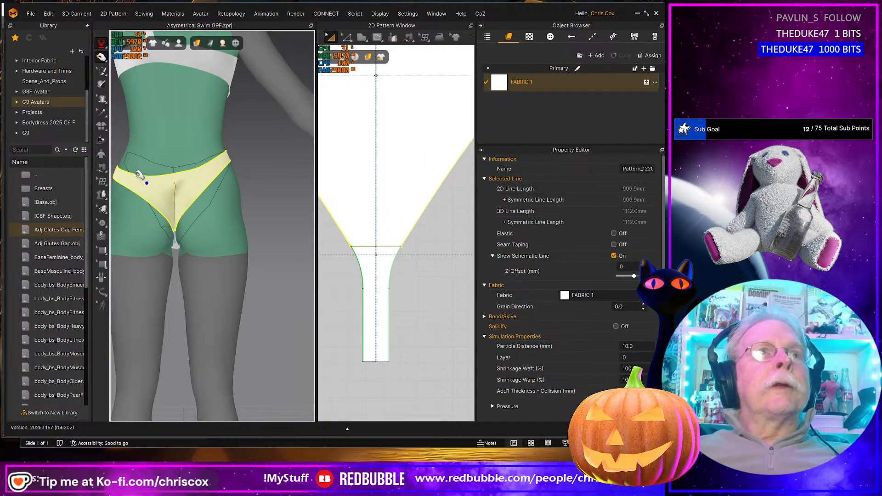
- Turn on elastic for the back piece's waist and leg edges, with strength 10.0 and ratio 98
scroll(331, 290, down, 2)
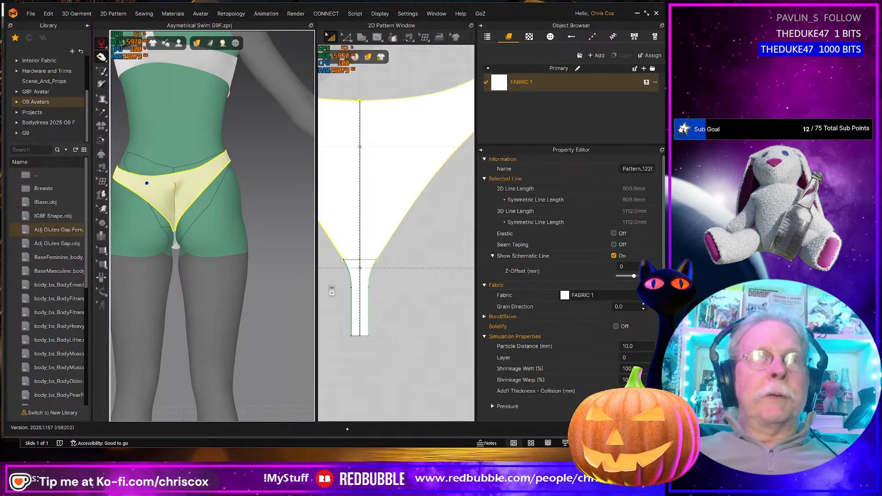
middle_drag(408, 275, 437, 313)
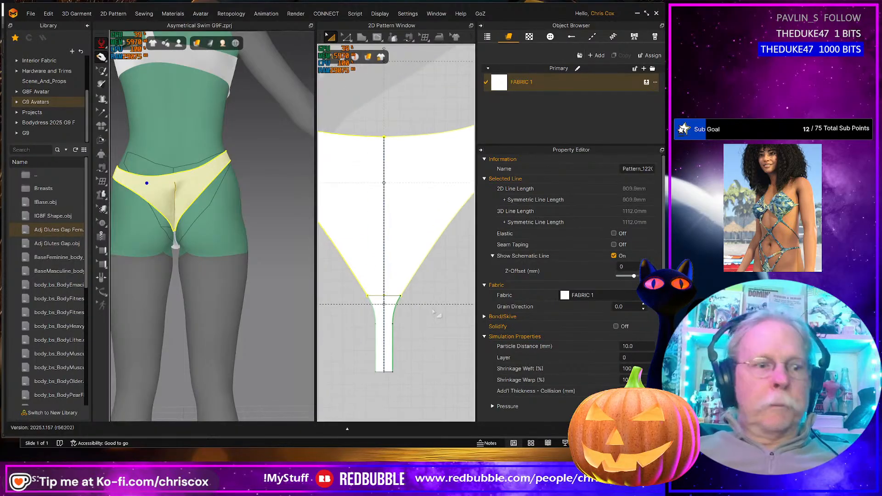
click(427, 271)
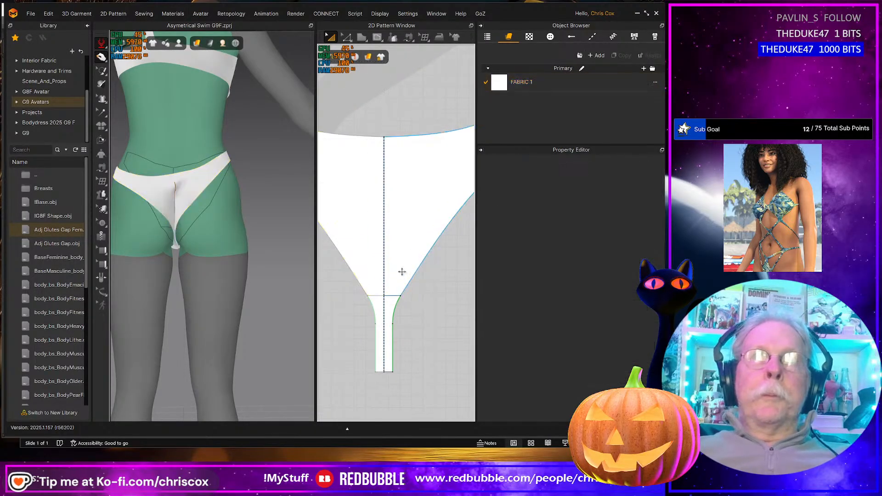
click(363, 286)
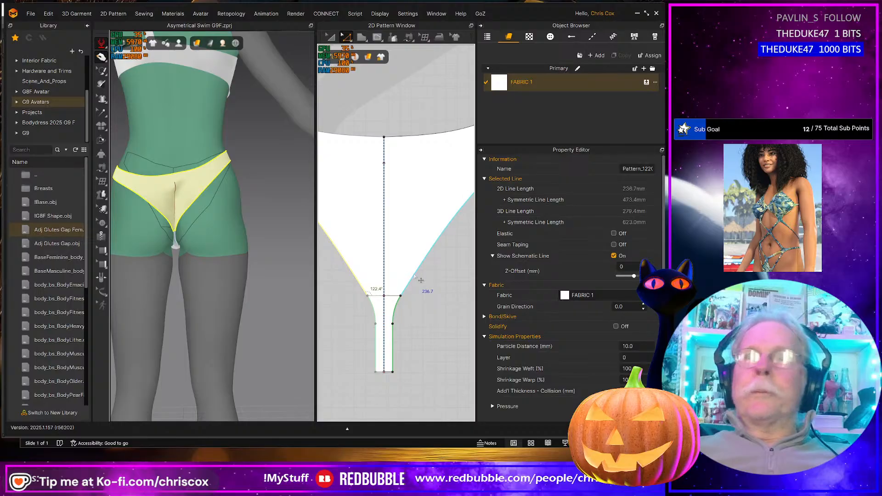
click(398, 136)
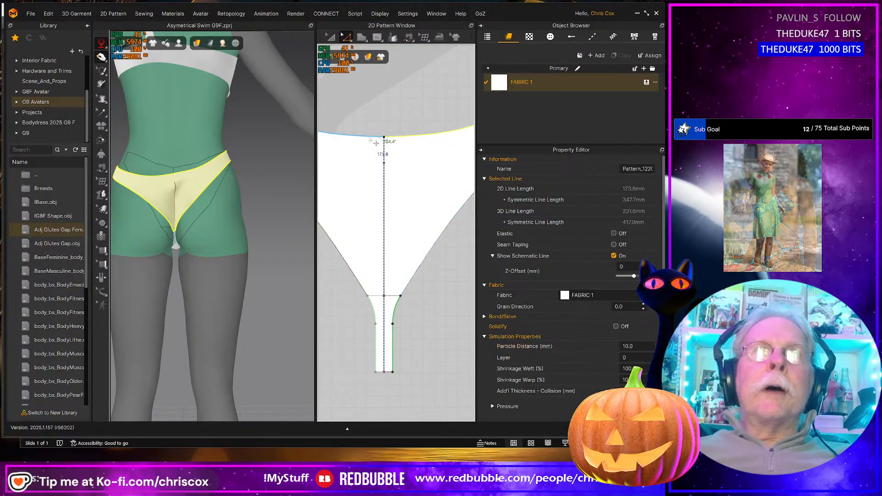
scroll(371, 246, down, 4)
middle_drag(402, 266, 412, 289)
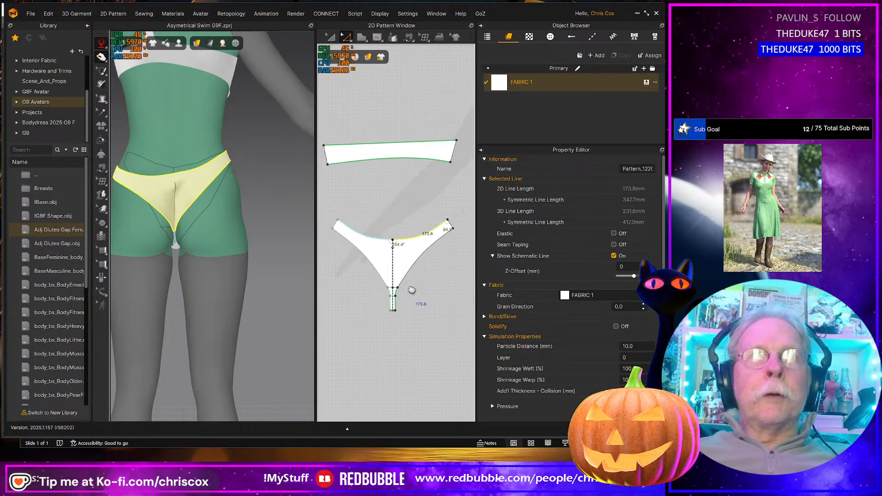
shift+click(410, 272)
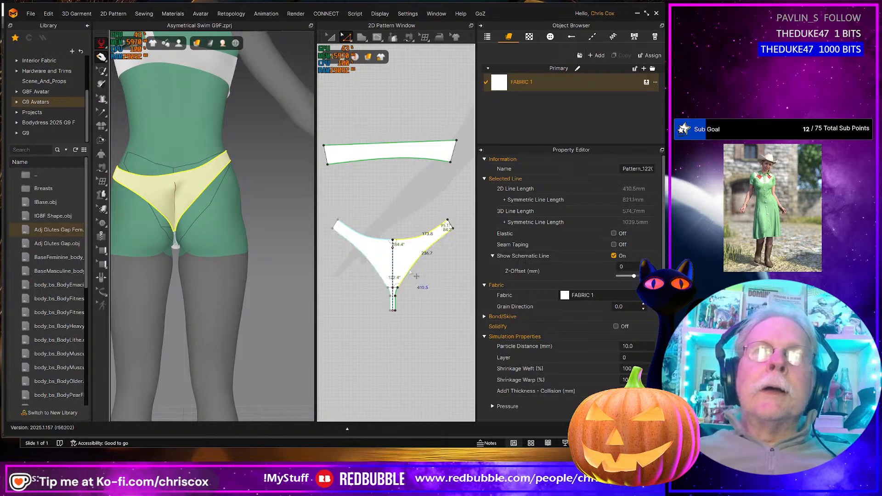
scroll(177, 275, down, 5)
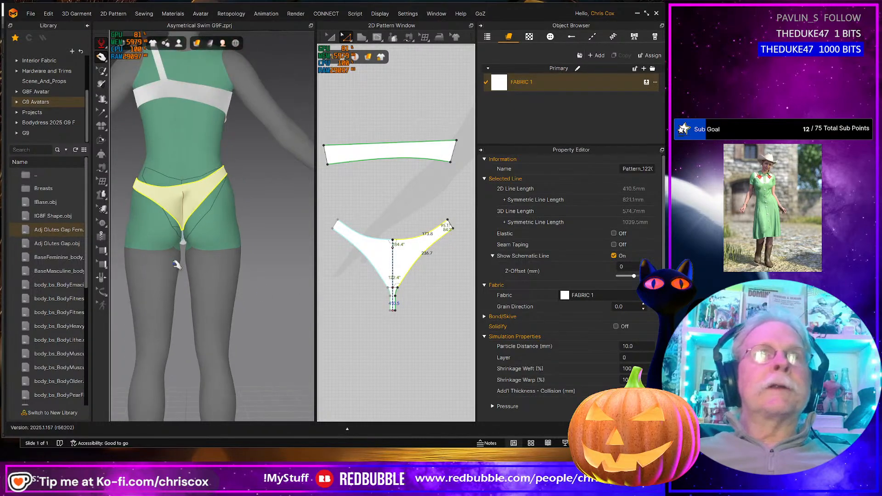
right_drag(321, 270, 290, 292)
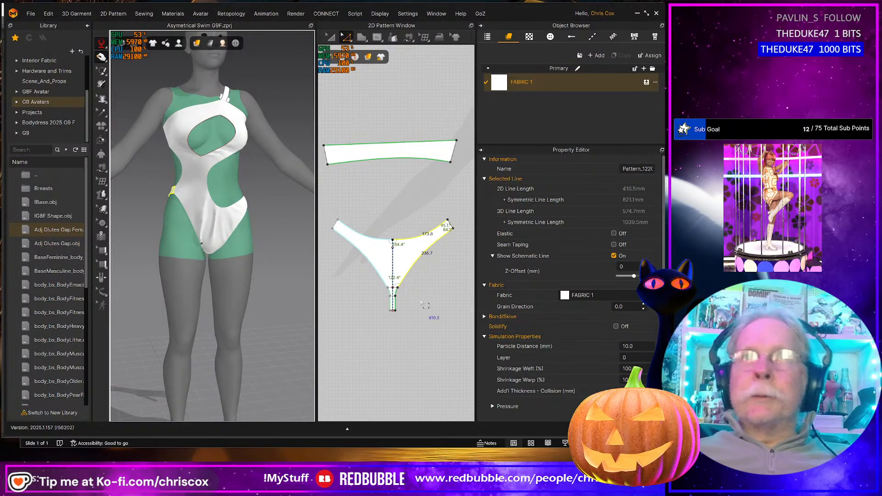
click(613, 234)
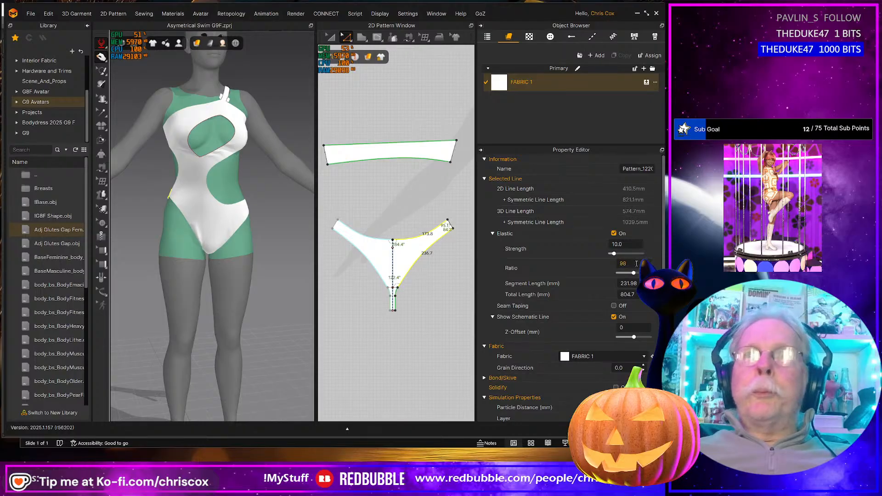
- Pull the front piece's fabric downward at the chest, hip and crotch during the simulation
click(197, 229)
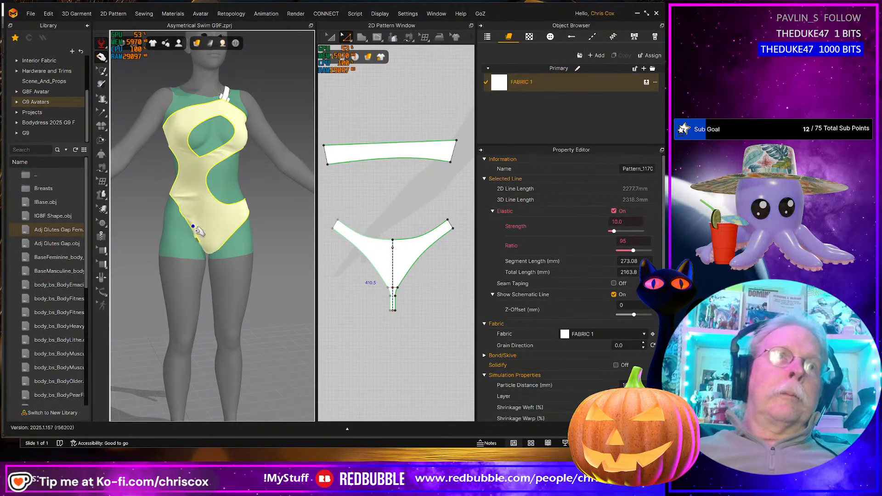
drag(202, 242, 204, 269)
drag(203, 278, 199, 255)
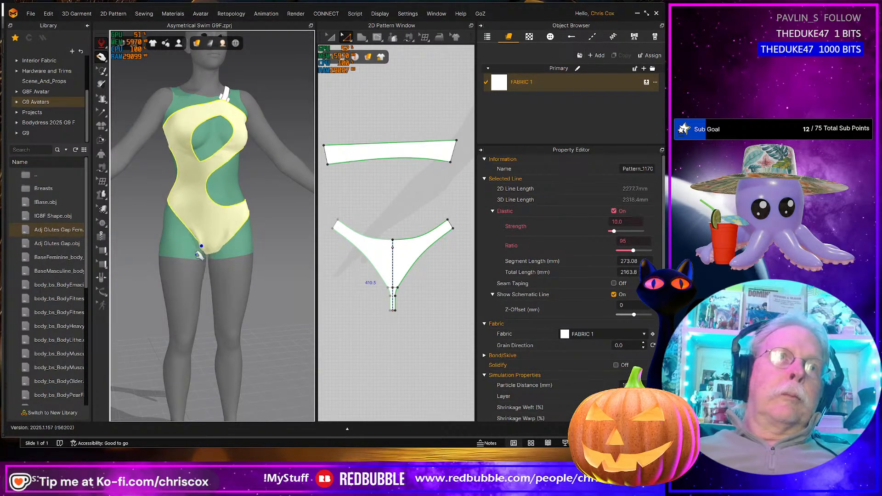
right_click(206, 220)
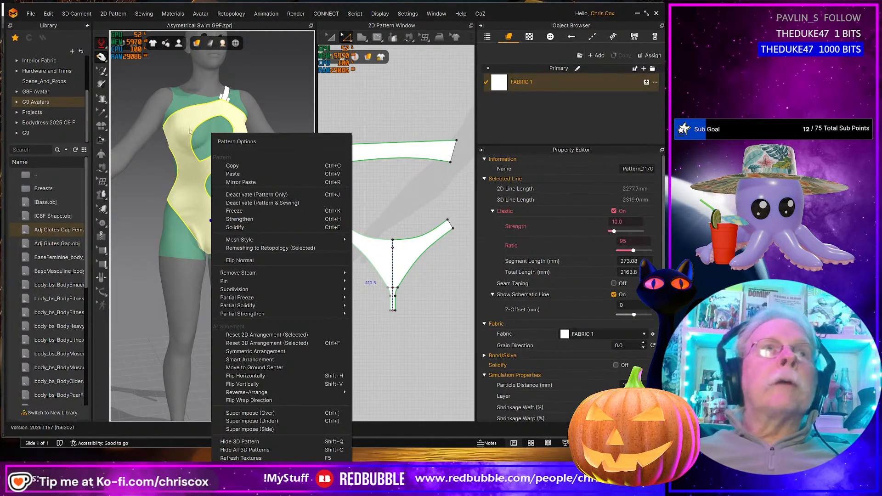
click(190, 132)
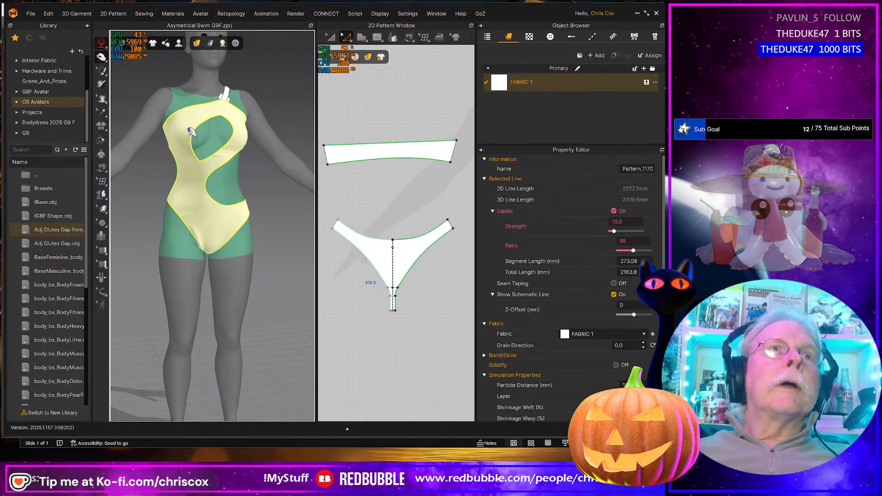
drag(190, 132, 196, 177)
drag(188, 216, 193, 236)
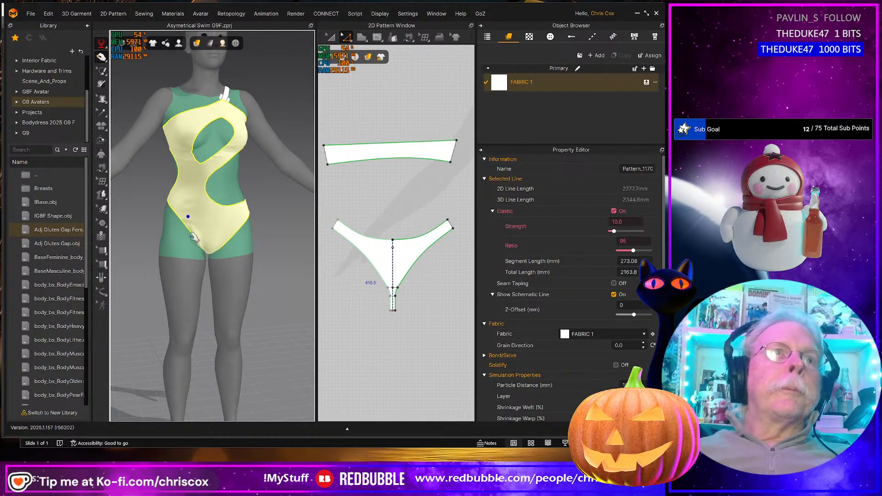
click(194, 238)
- Turn to the back of the avatar and tug the seat fabric of the back piece while simulating
right_drag(213, 230, 319, 230)
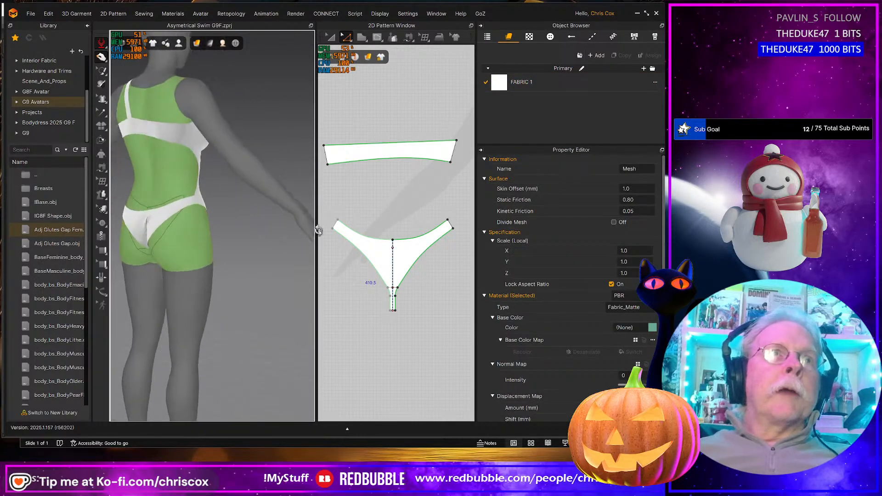
key(2)
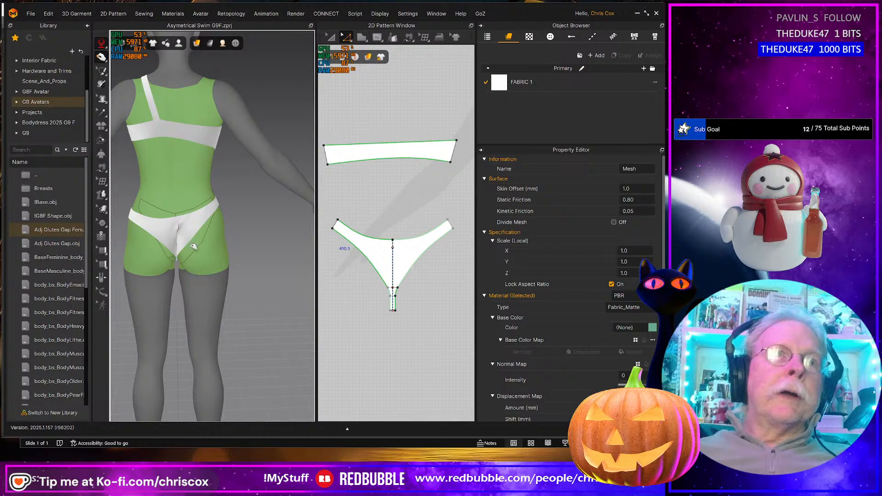
click(194, 246)
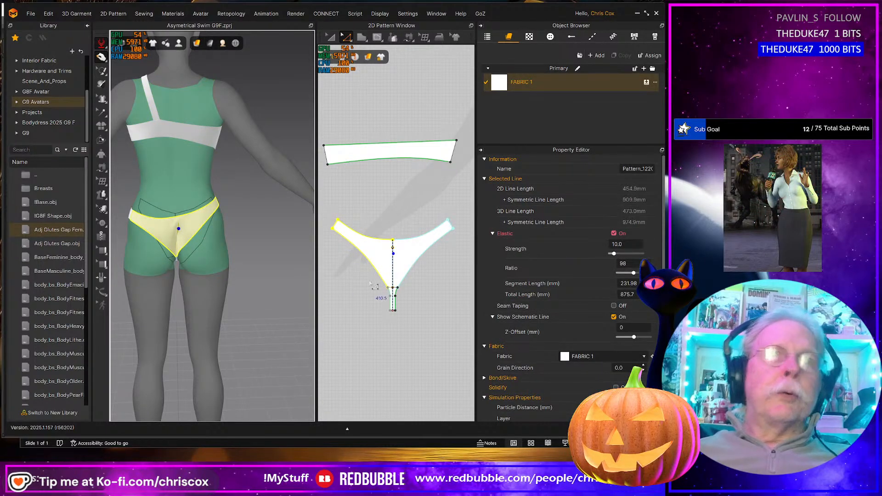
- Inspect the internal point on the back piece's centre line and its fold properties
scroll(374, 286, up, 6)
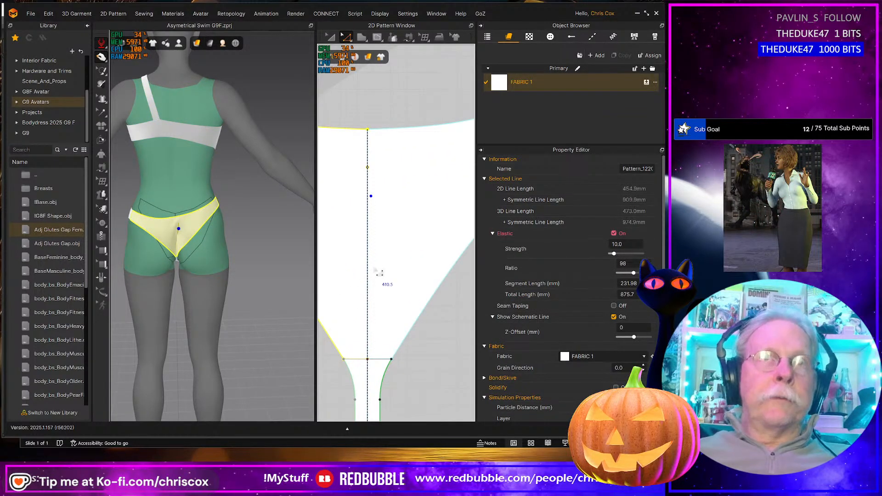
key(a)
click(390, 102)
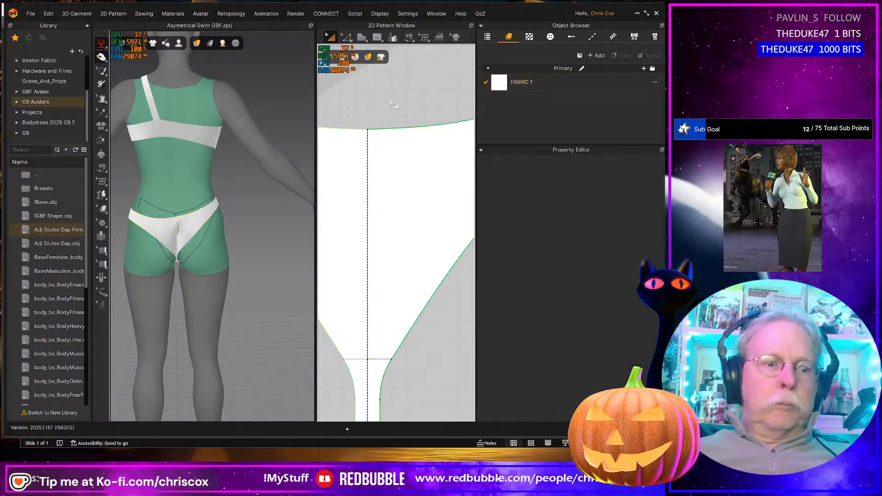
key(z)
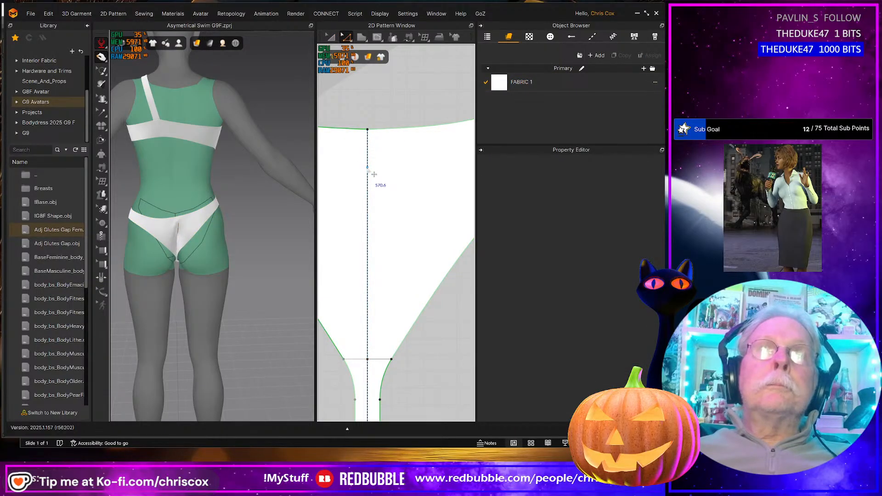
click(368, 168)
click(376, 173)
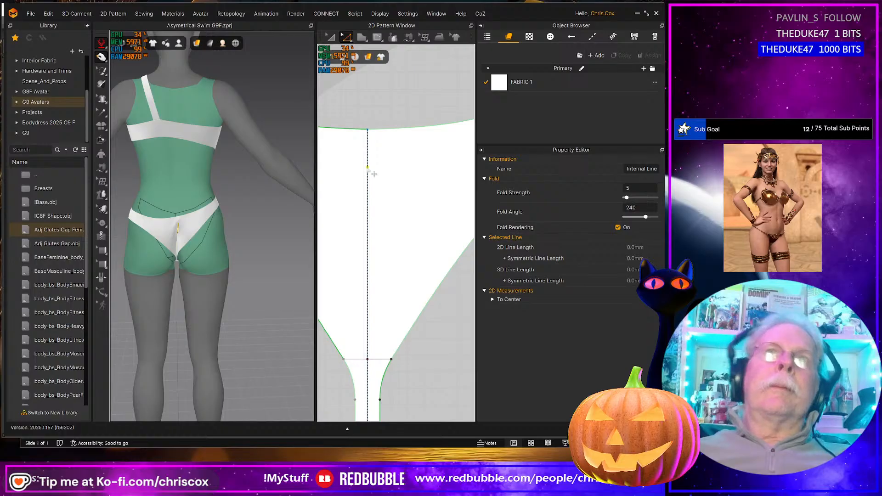
- Restart the simulation, pull the back piece's fabric toward the centre of the seat, and stop simulating
key(space)
click(189, 234)
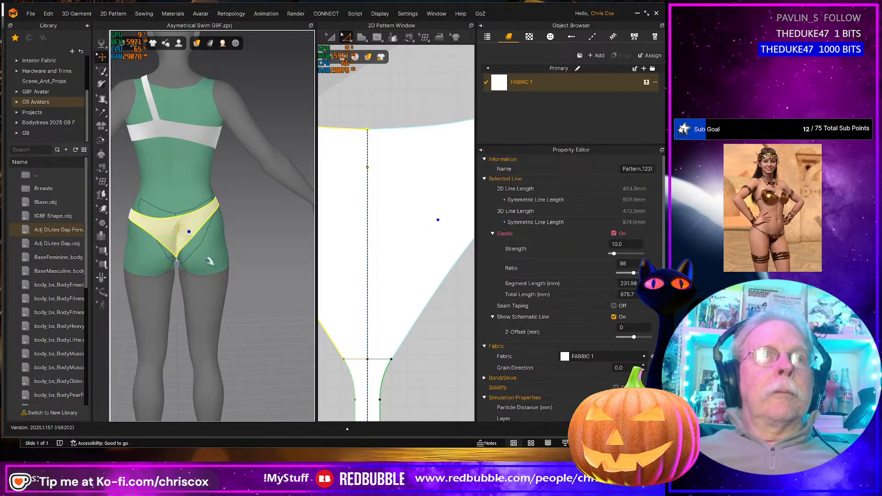
key(space)
key(space)
key(space)
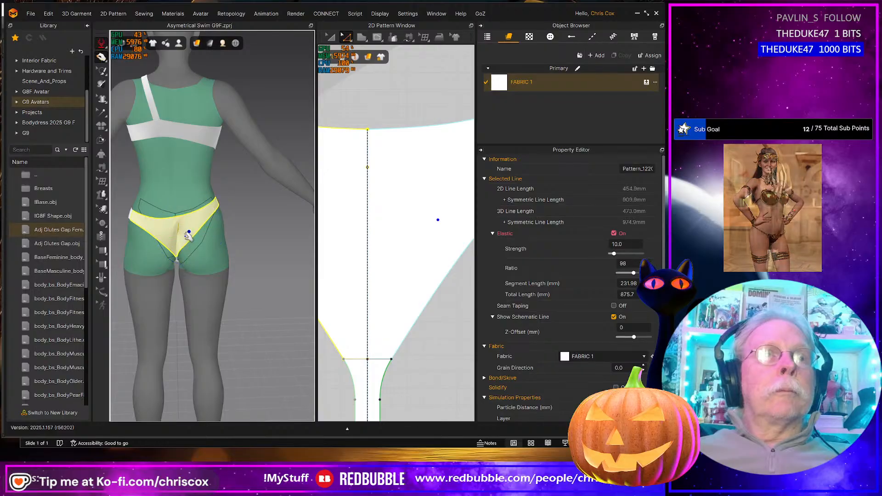
mouse_move(189, 239)
mouse_down()
mouse_move(197, 247)
mouse_move(186, 238)
mouse_up()
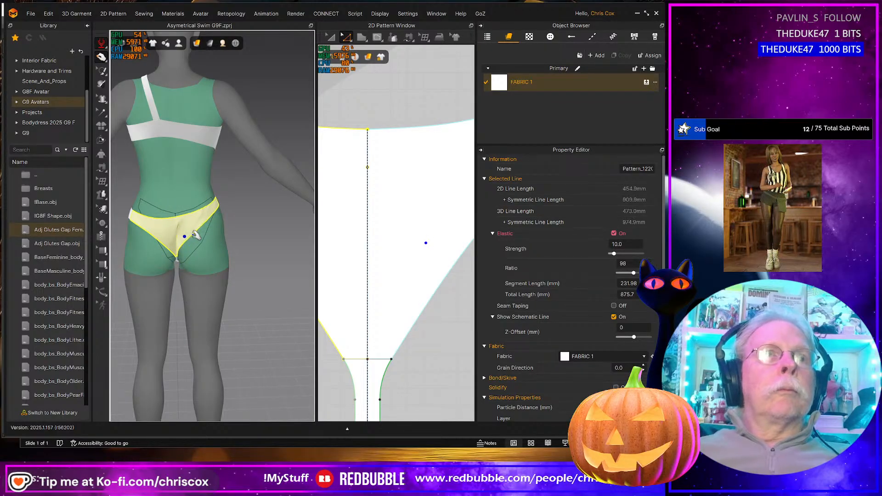
key(space)
- Check the whole swimsuit from the front and save the project
scroll(259, 274, down, 5)
right_drag(268, 285, 136, 280)
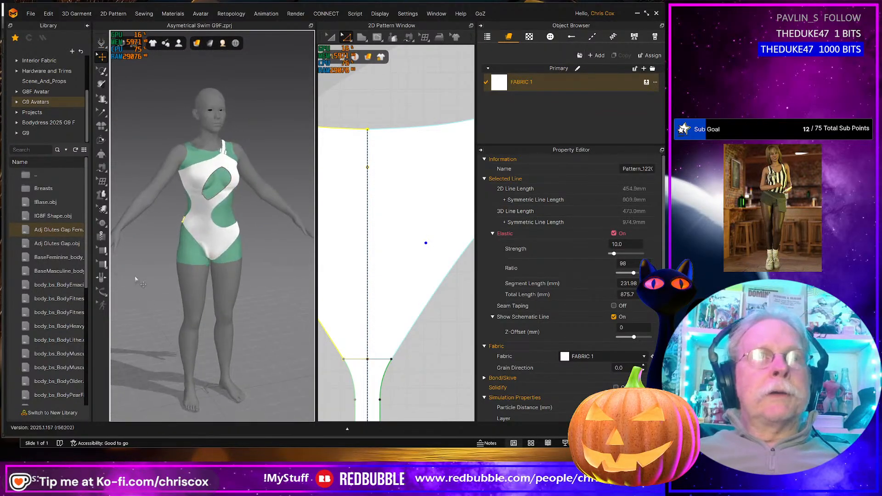
key(ctrl+s)
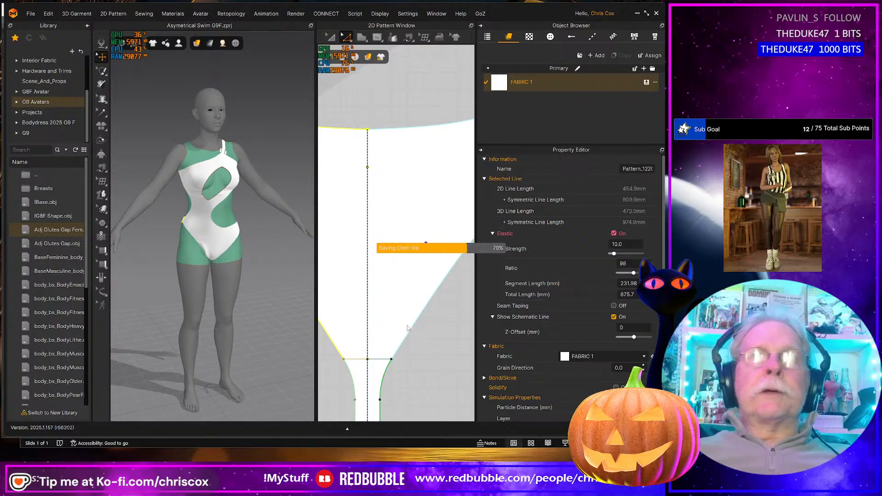
- Offset the back piece's waist and leg edges inward as internal lines at 5.0 mm, extended with curvature maintained
scroll(408, 327, down, 2)
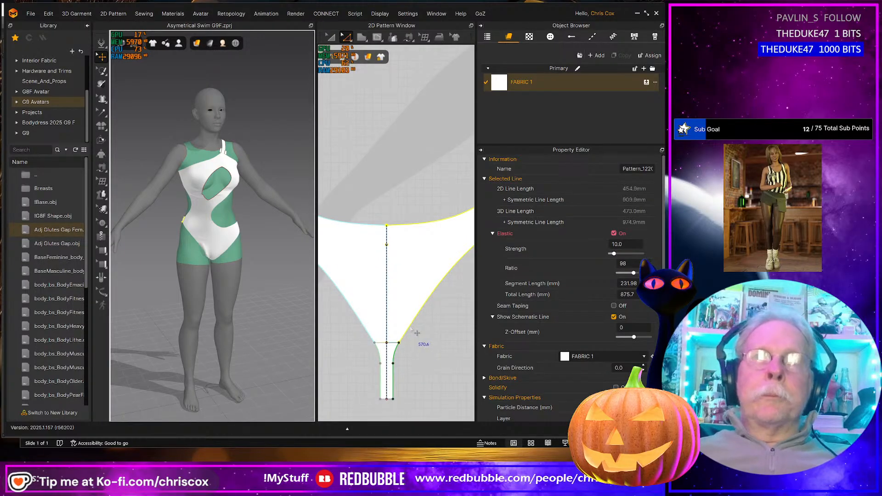
click(411, 328)
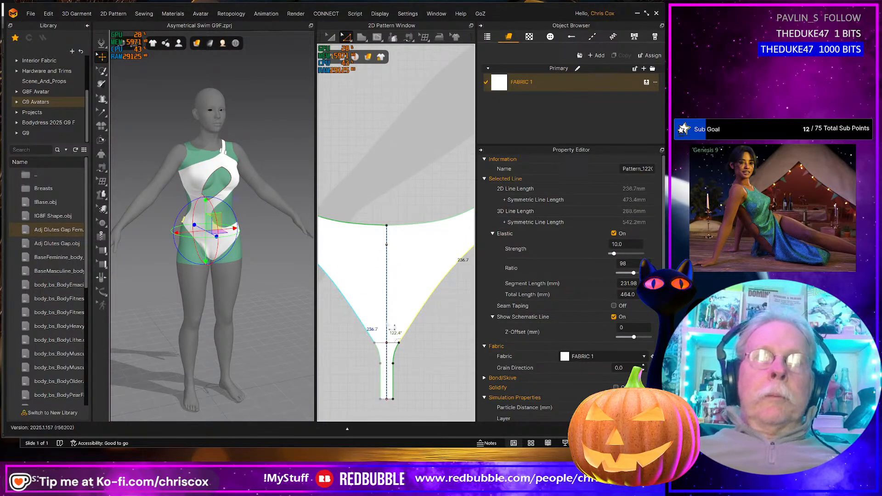
right_drag(436, 299, 365, 340)
shift+click(368, 258)
right_click(369, 258)
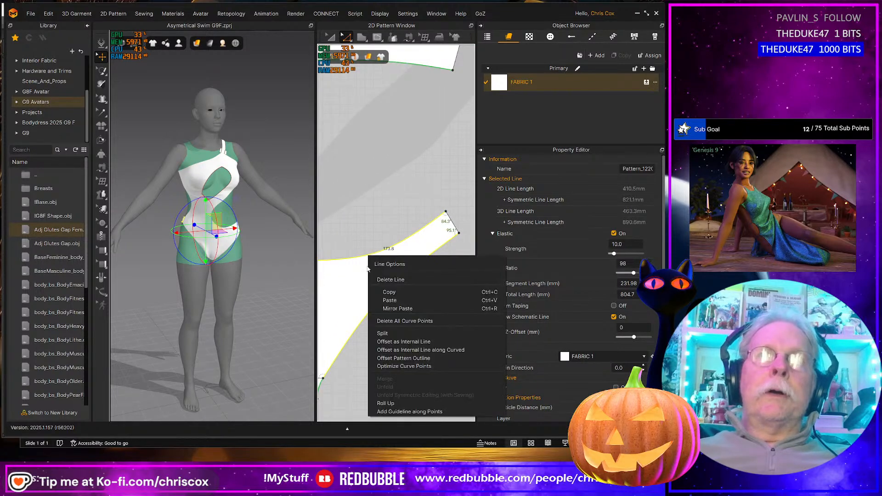
click(407, 342)
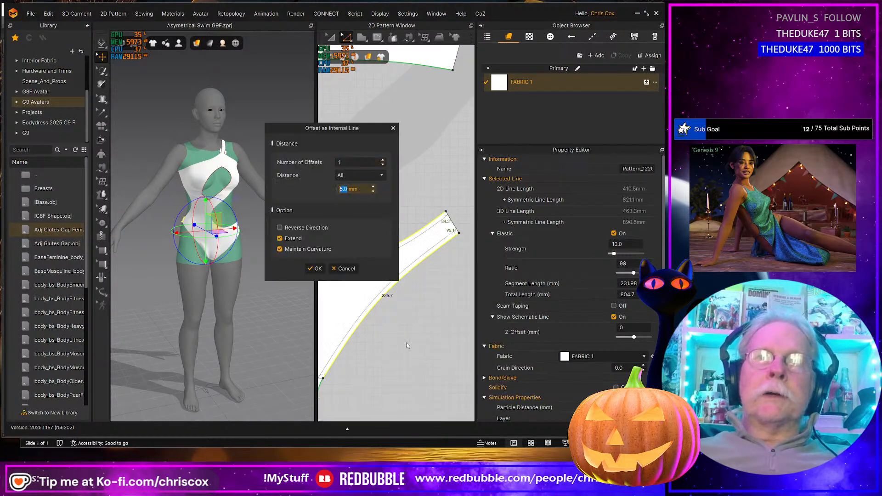
click(320, 270)
click(402, 272)
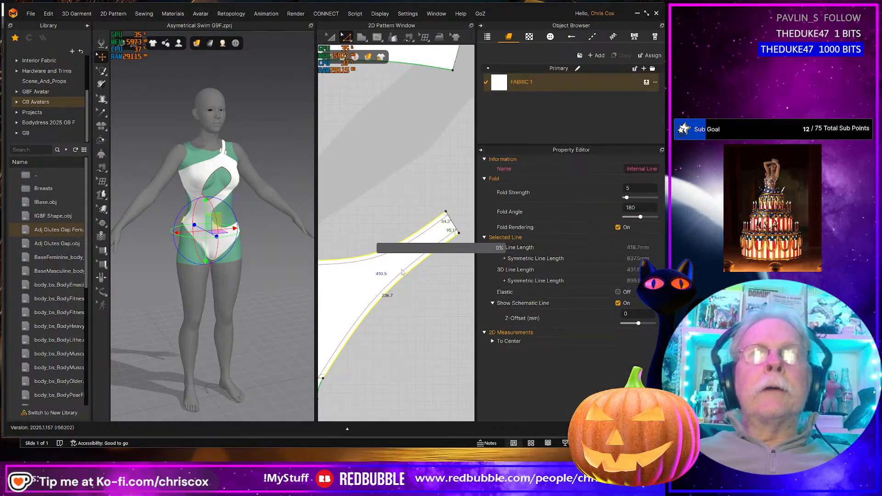
- Cut the back piece along the internal line offset from its waist edge
click(378, 260)
right_click(378, 259)
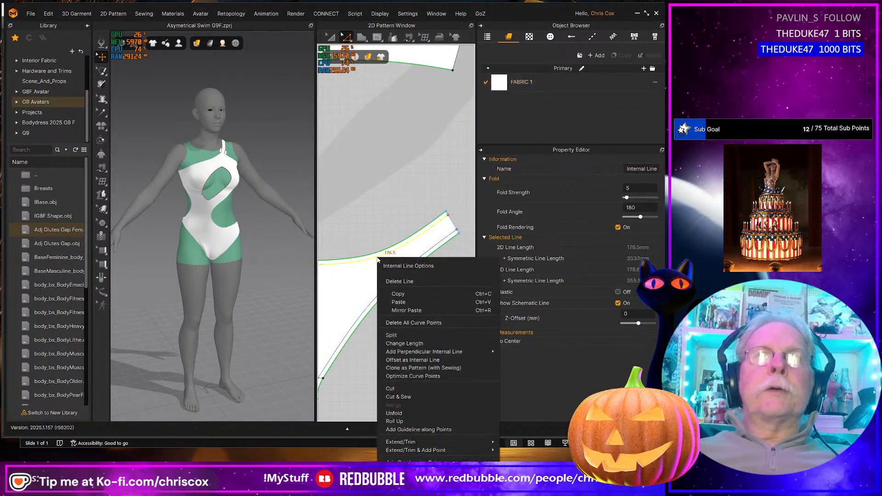
click(404, 390)
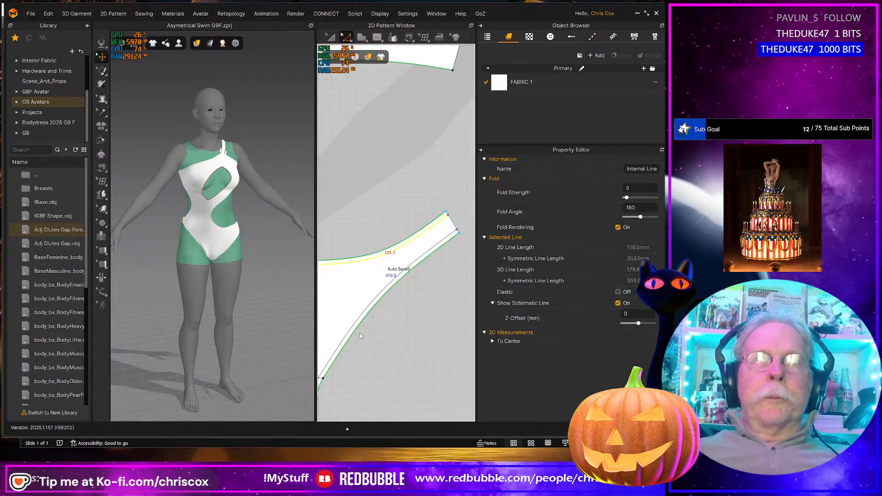
- Cut and sew the back bottom piece along the internal line offset from its leg edge
click(356, 324)
right_click(355, 324)
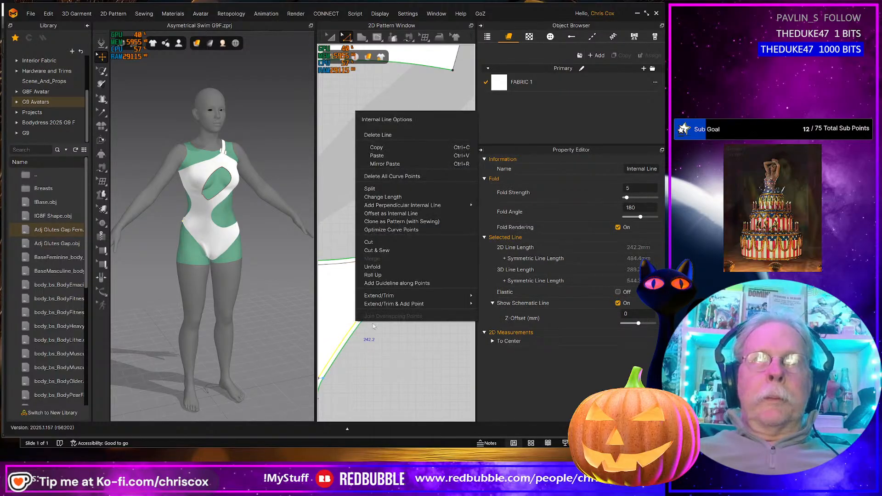
click(379, 250)
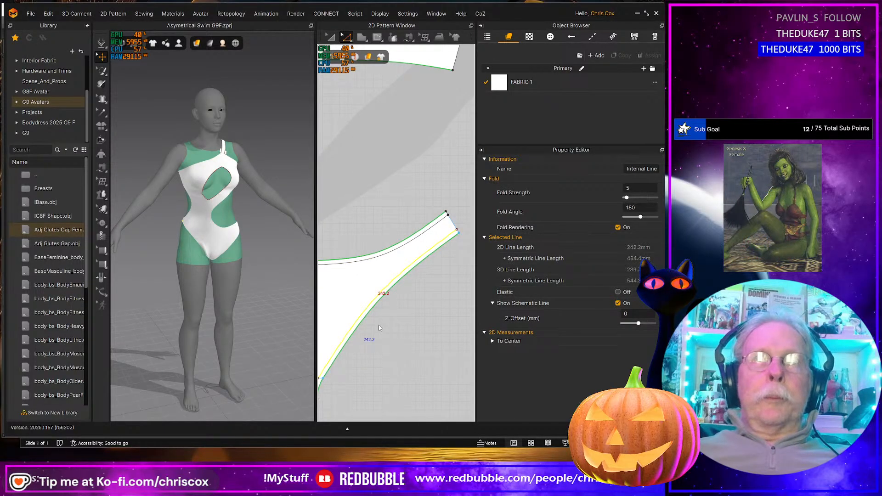
scroll(379, 324, down, 2)
scroll(388, 348, up, 3)
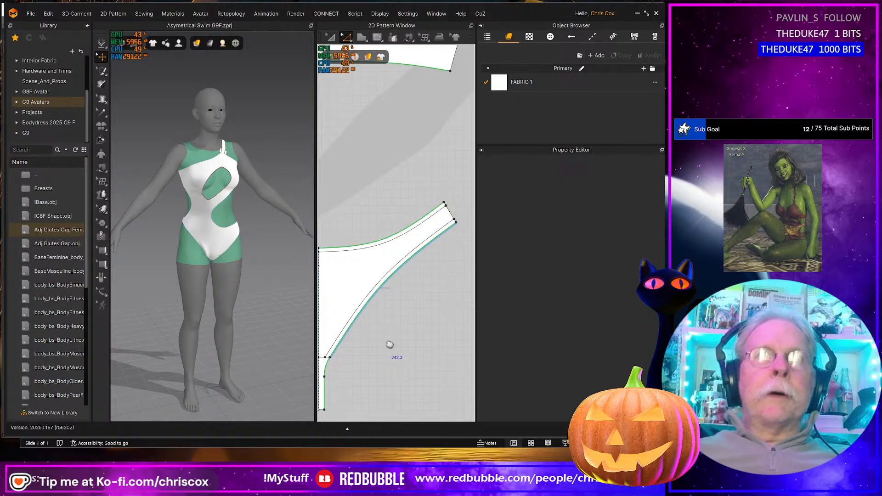
- Select the back bottom piece and its narrow waist band in turn to check that they are separate pattern pieces
right_drag(389, 345, 468, 379)
key(a)
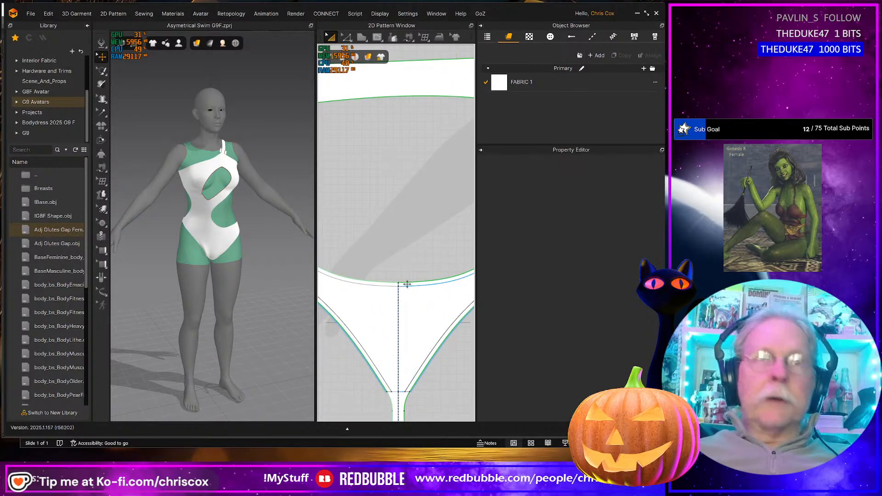
click(408, 284)
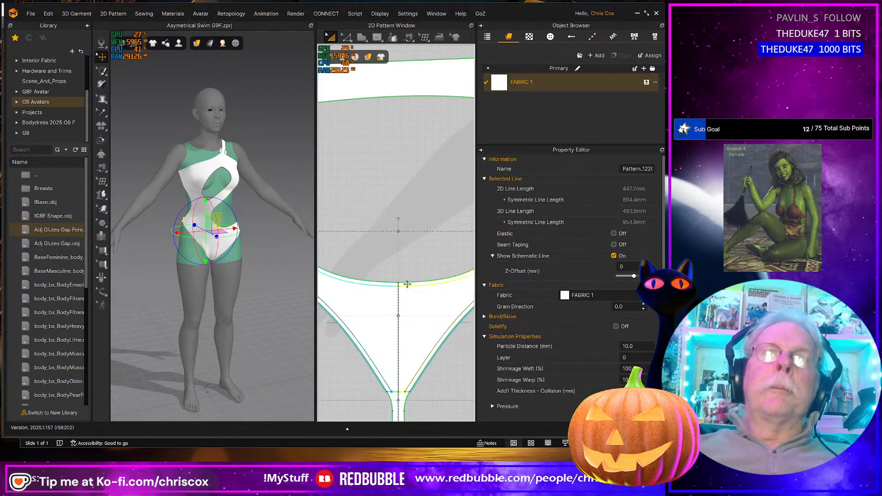
key(Escape)
click(408, 282)
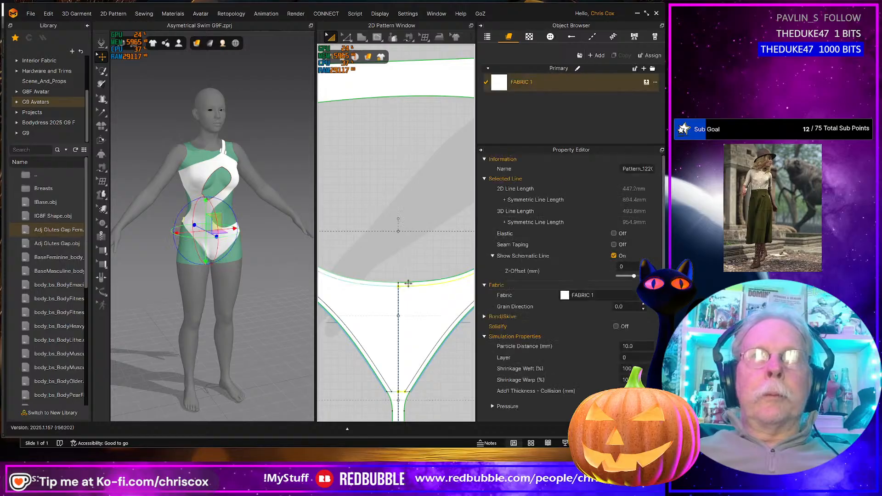
key(Delete)
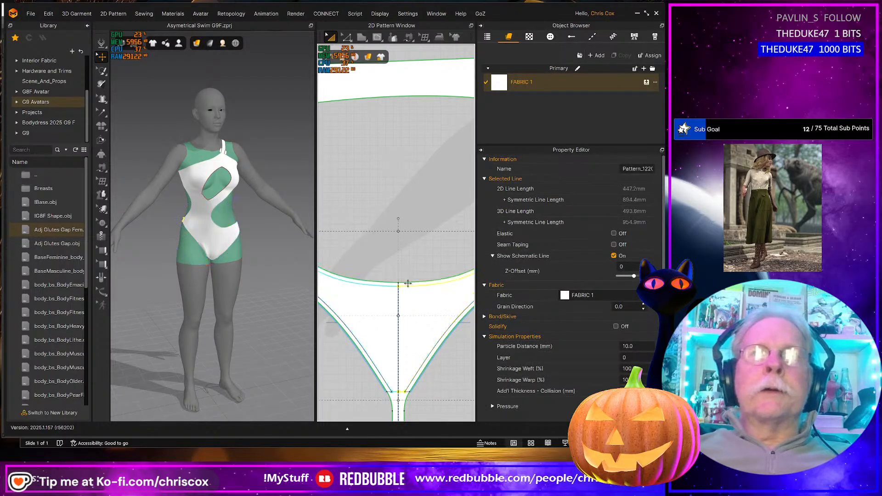
key(Escape)
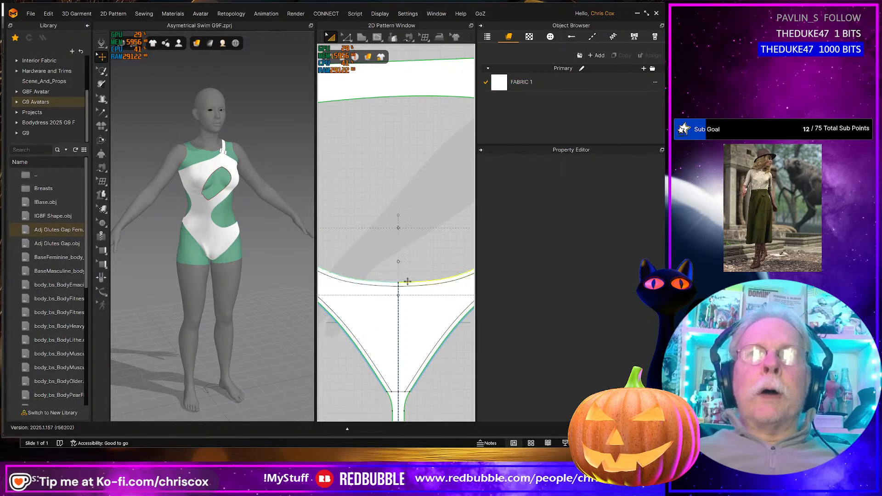
click(407, 281)
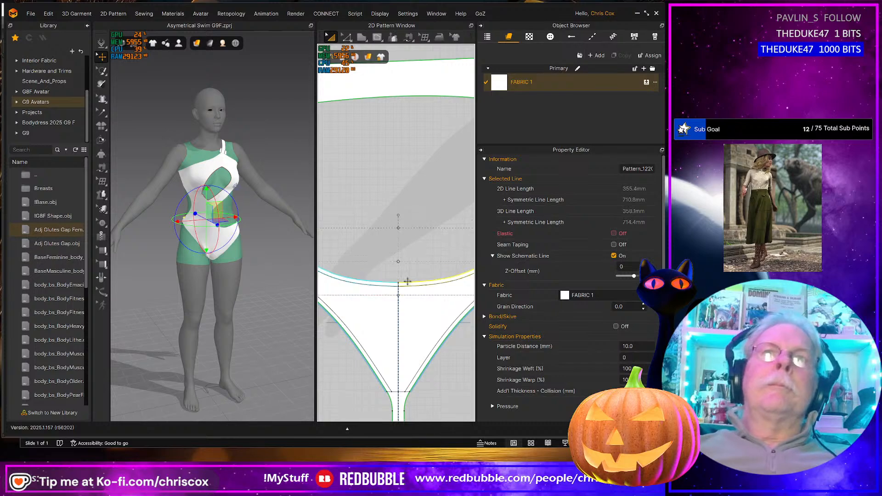
scroll(408, 281, down, 6)
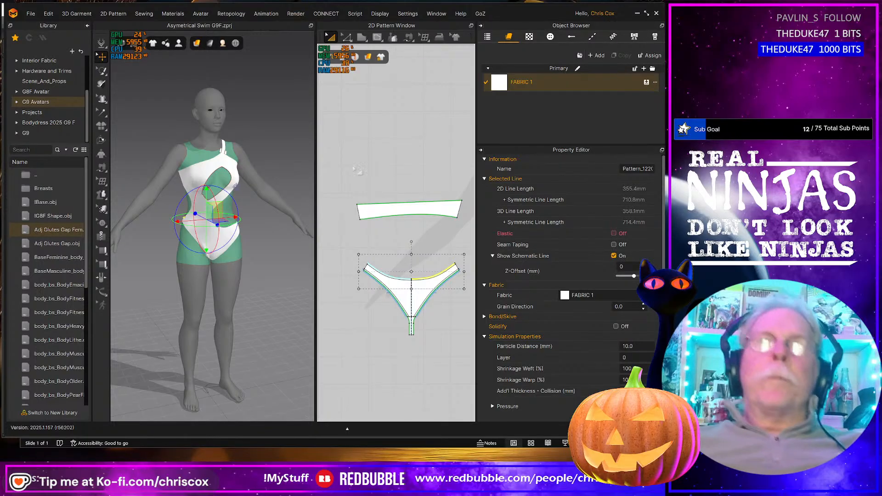
- Offset the upper and lower edges of the back chest band as internal lines at 5.0 mm, extended with curvature maintained
middle_drag(367, 239, 338, 251)
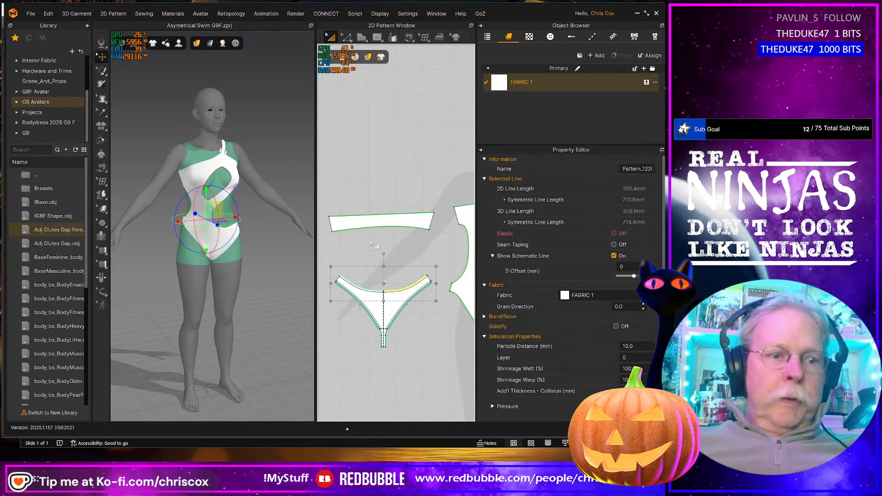
key(z)
click(380, 229)
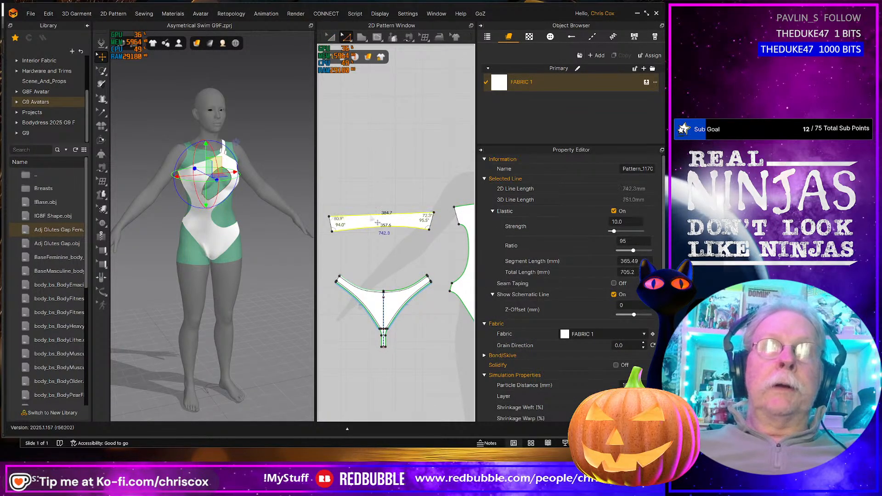
right_click(377, 222)
click(400, 301)
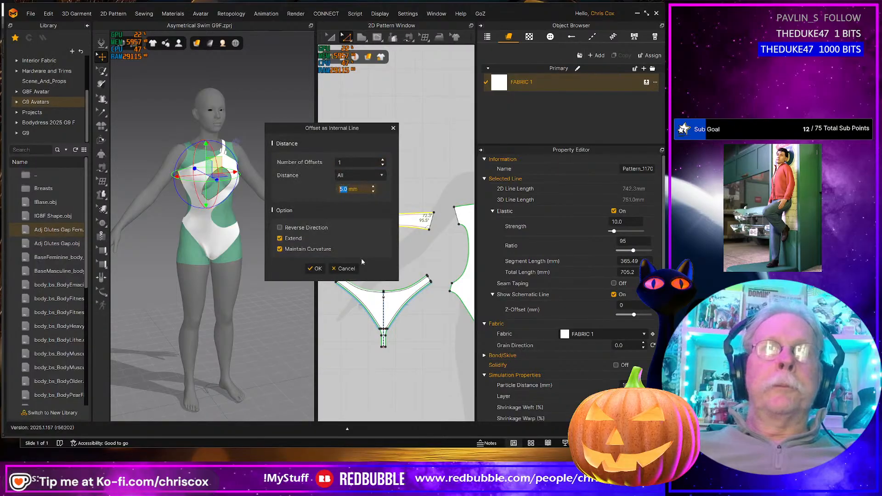
click(315, 269)
- Cut and sew the back chest band along its two offset internal lines
scroll(395, 213, up, 5)
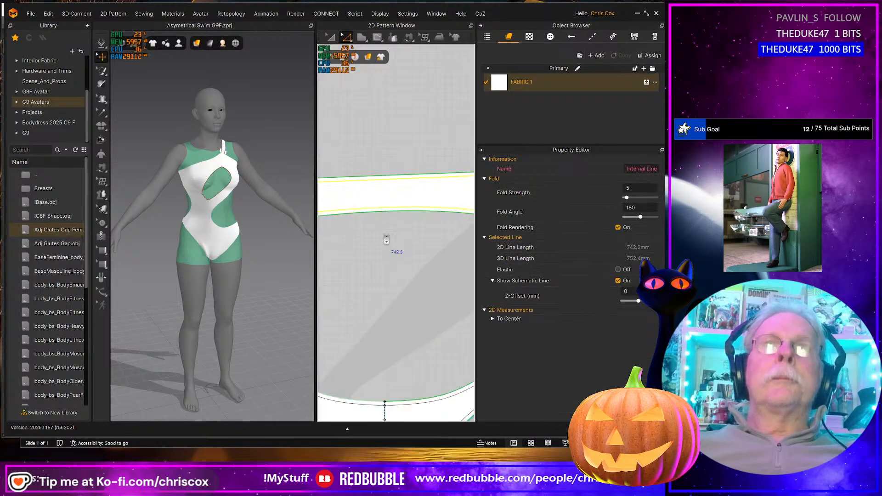
right_click(395, 213)
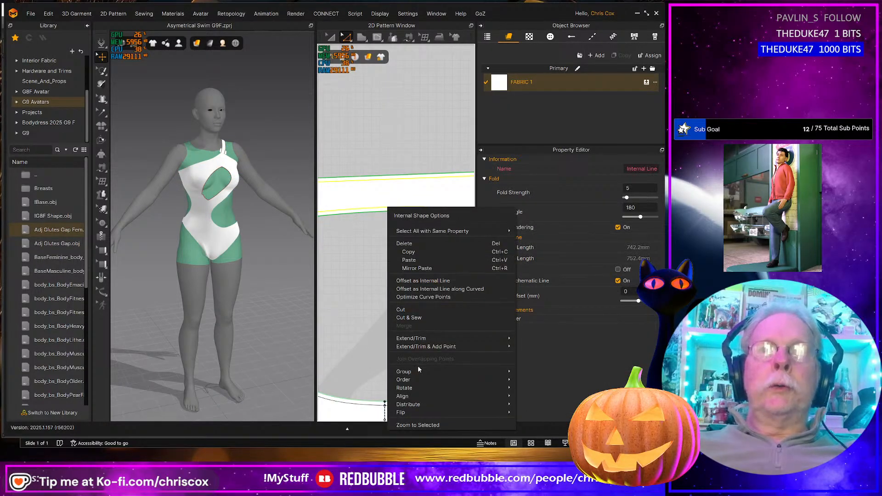
click(401, 327)
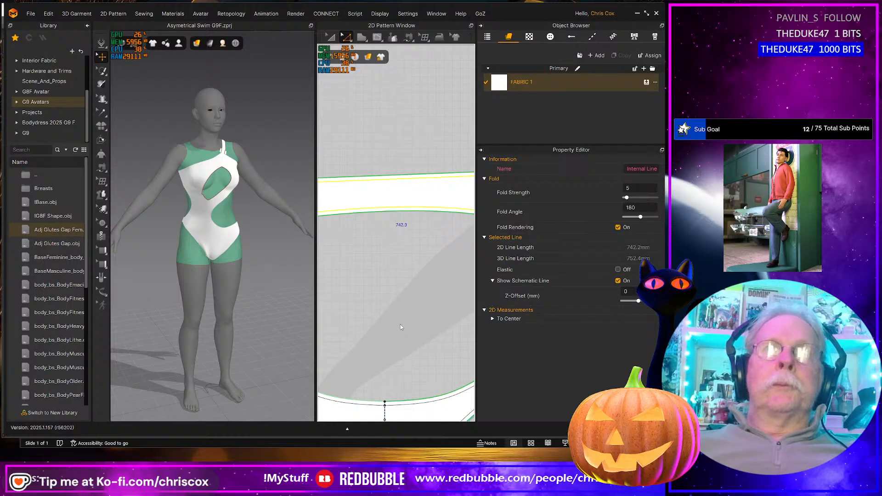
click(401, 325)
- Offset the front piece's neckline, armhole, side cutout and leg edges as internal lines at 5.0 mm, extended with curvature maintained
scroll(401, 326, down, 7)
middle_drag(401, 327, 294, 322)
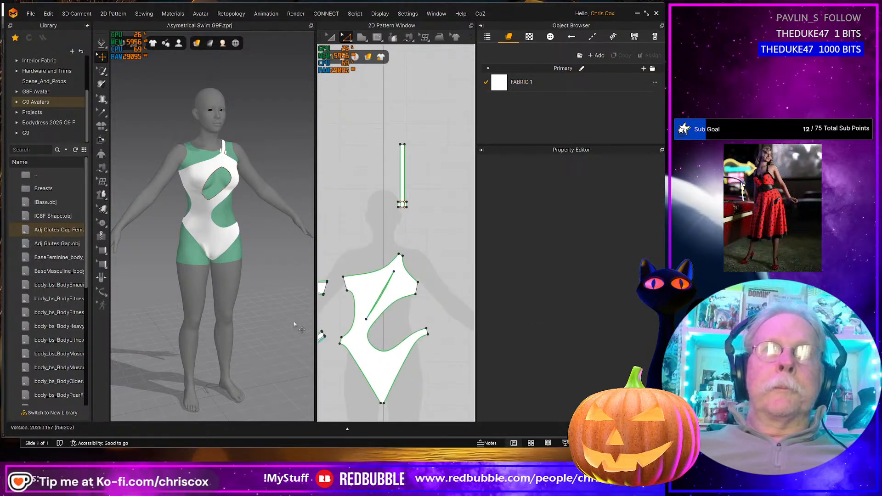
click(372, 271)
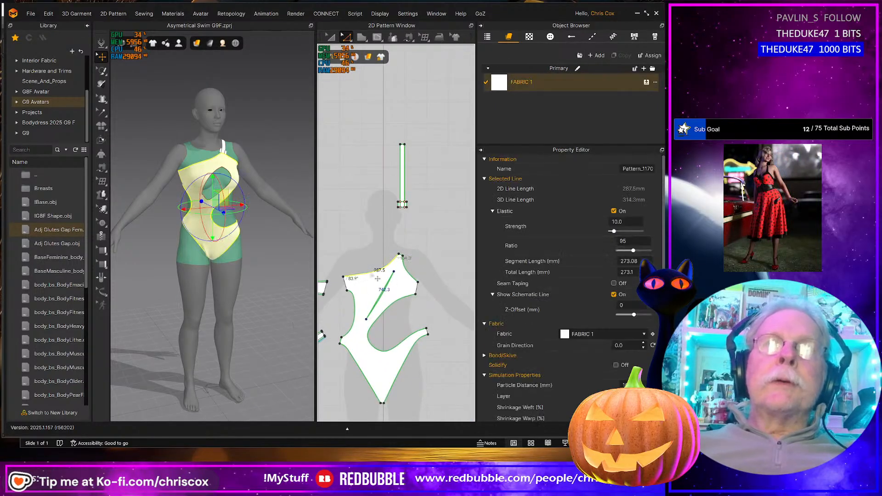
shift+click(405, 299)
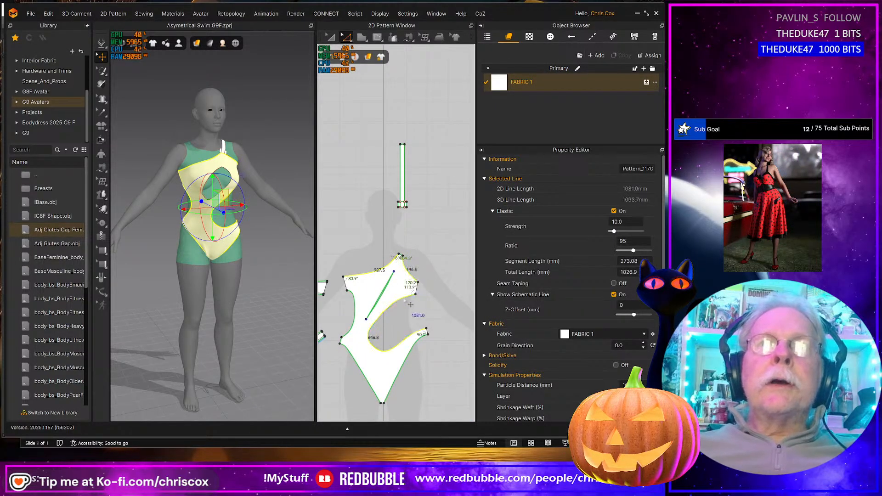
shift+click(403, 370)
shift+click(362, 374)
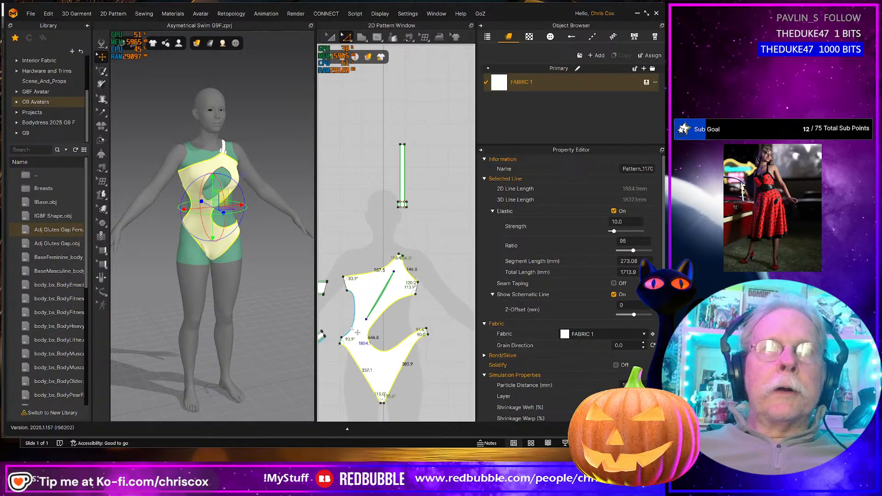
shift+click(352, 319)
right_click(359, 333)
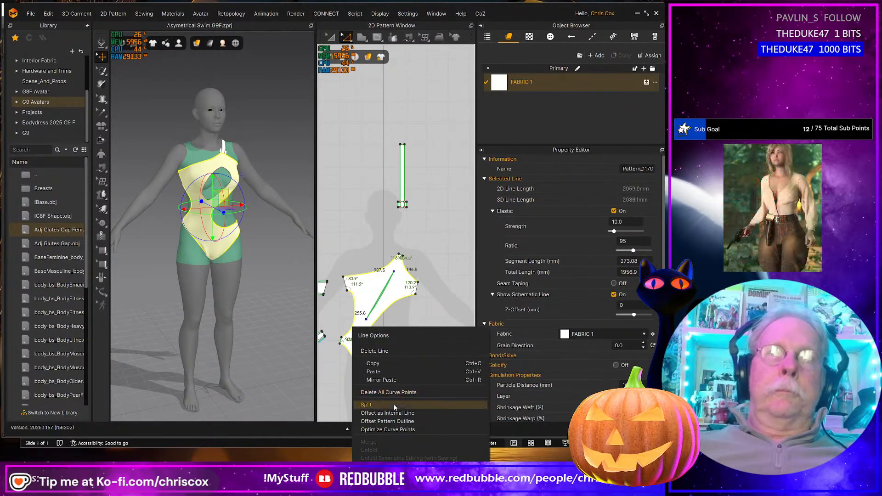
click(394, 384)
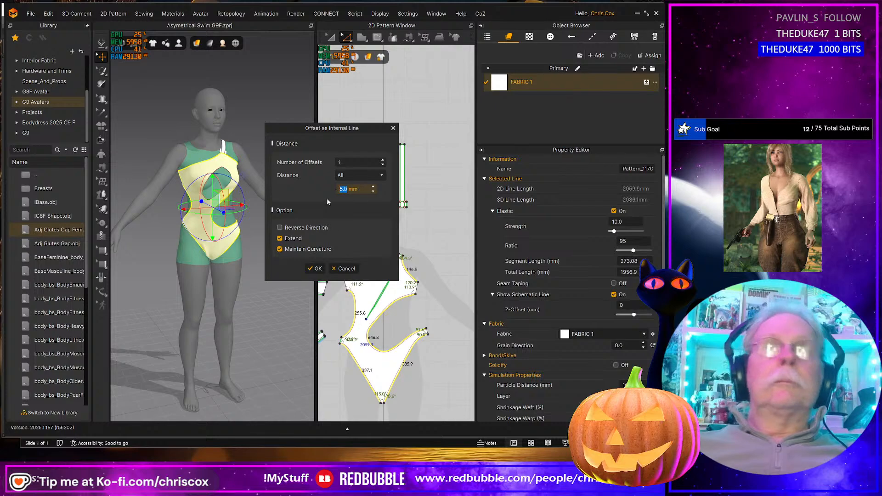
click(316, 269)
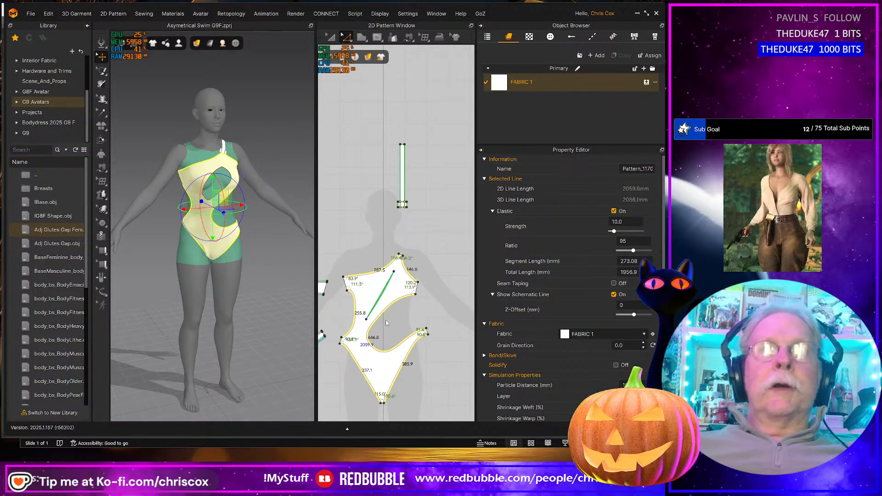
- Cut and sew the front piece along the internal lines offset from its outer edges
scroll(385, 321, up, 3)
right_click(373, 301)
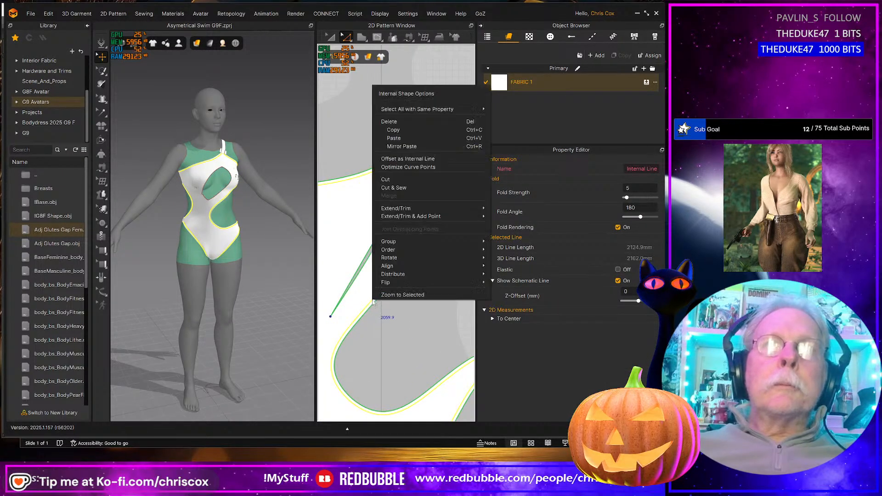
click(406, 188)
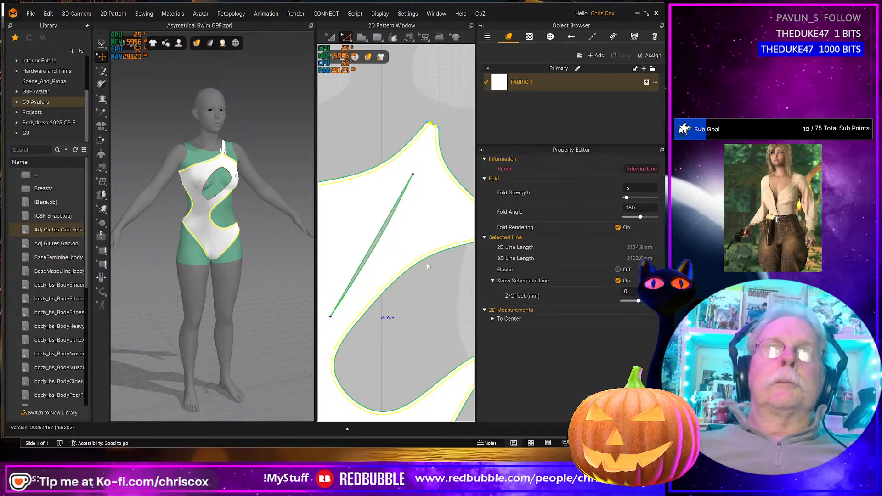
scroll(427, 268, down, 3)
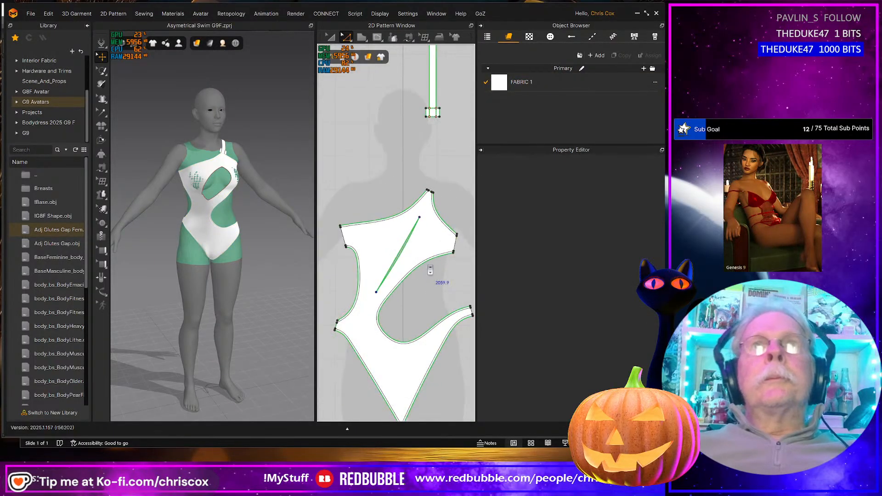
- Try to offset both edges of the front piece's diagonal slit as internal lines at 5.0 mm with extended ends
click(405, 258)
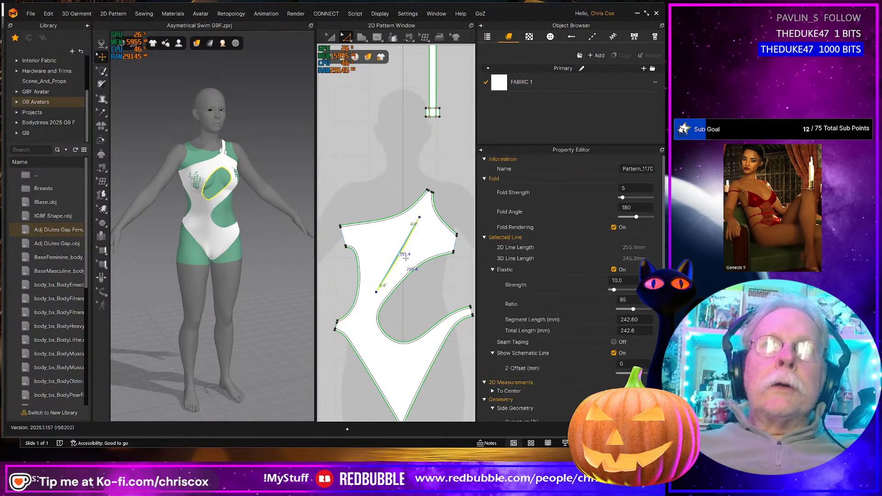
scroll(404, 258, up, 4)
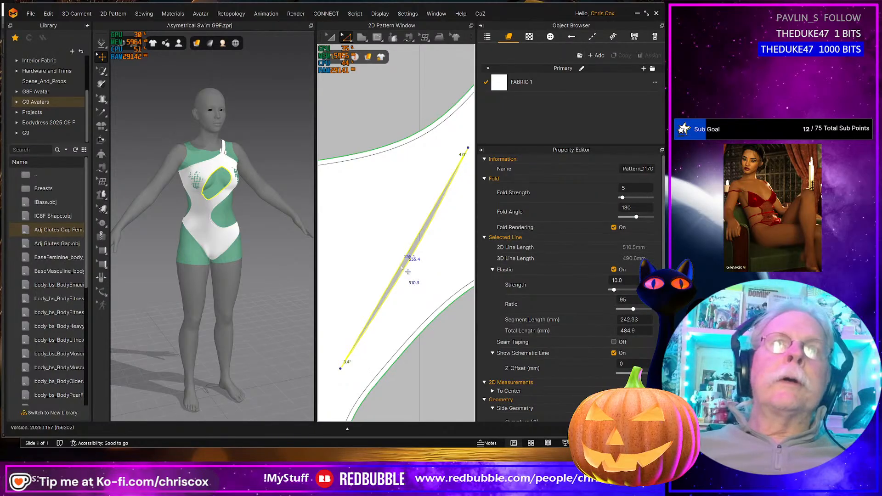
right_click(401, 267)
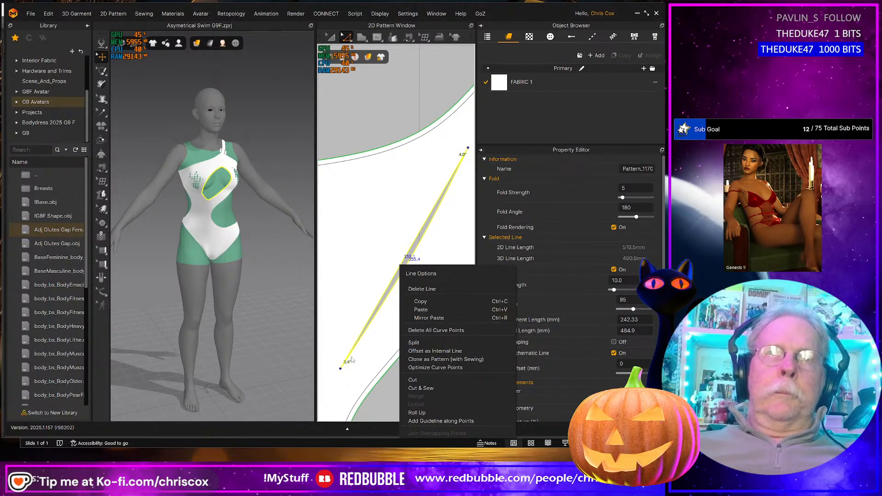
click(414, 351)
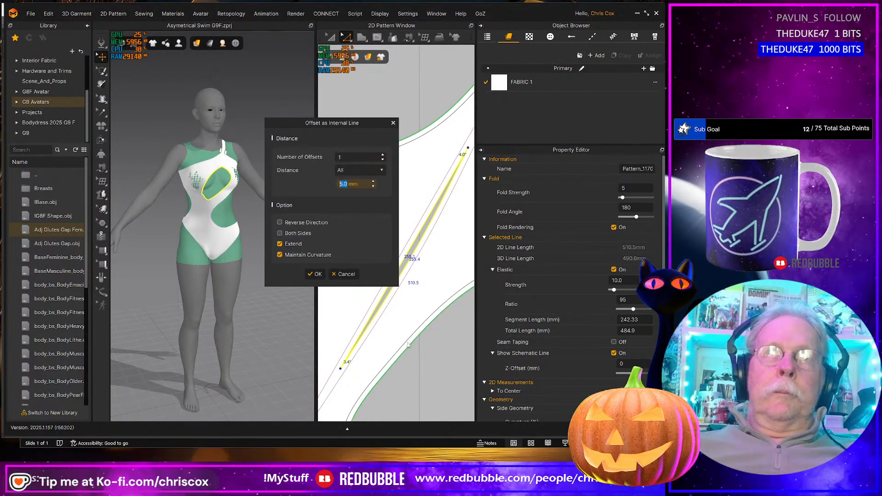
click(315, 274)
scroll(407, 338, down, 2)
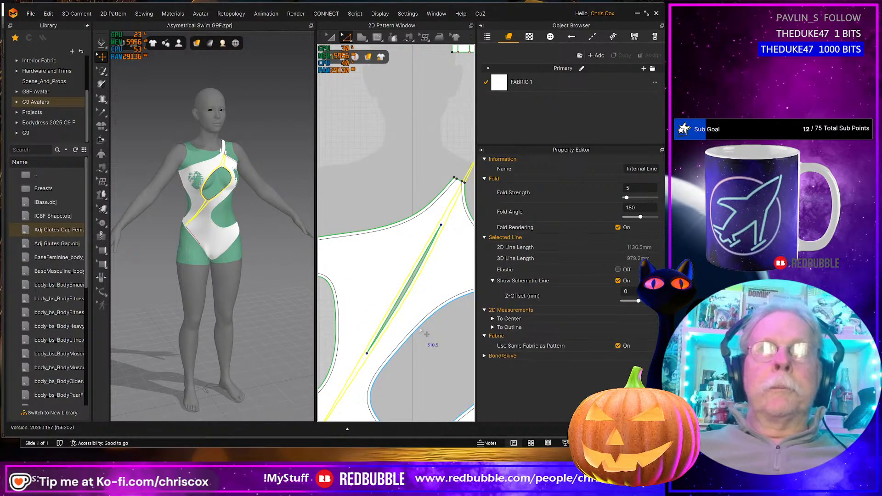
click(420, 329)
- Try to offset both edges of the front piece's diagonal slit together as internal lines at 5.0 mm with Extend off and curvature maintained
scroll(418, 326, up, 2)
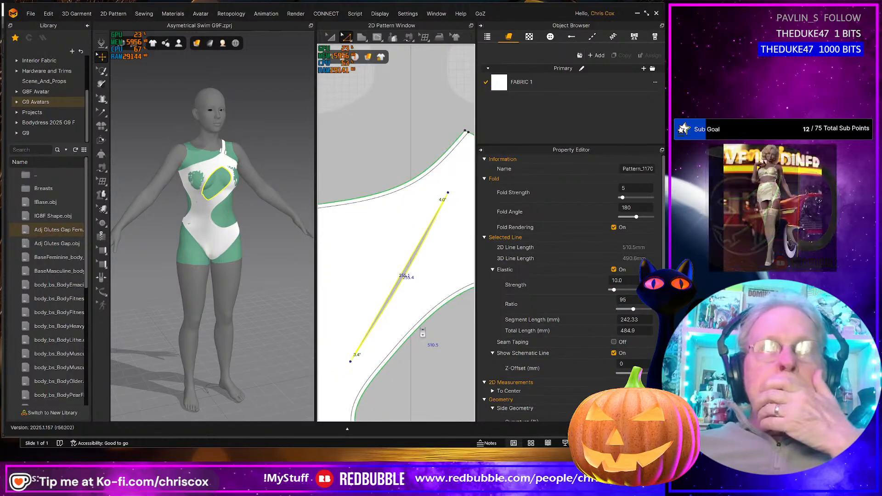
right_click(382, 316)
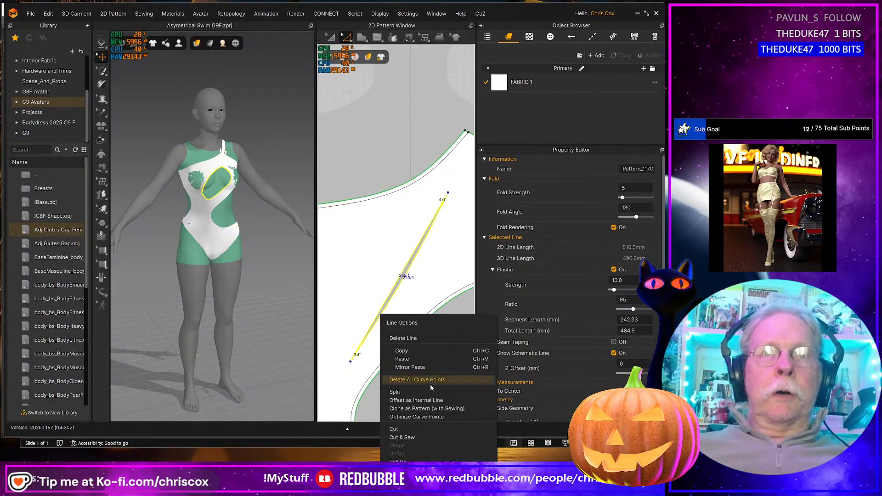
click(415, 400)
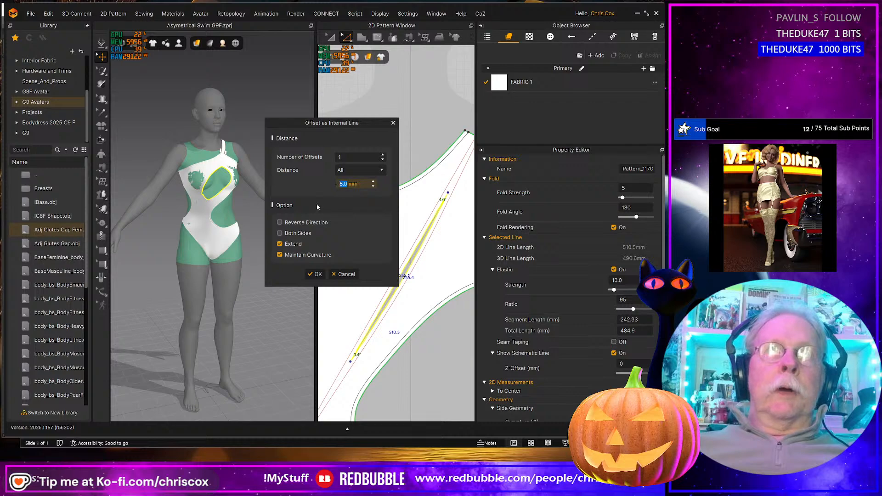
click(279, 244)
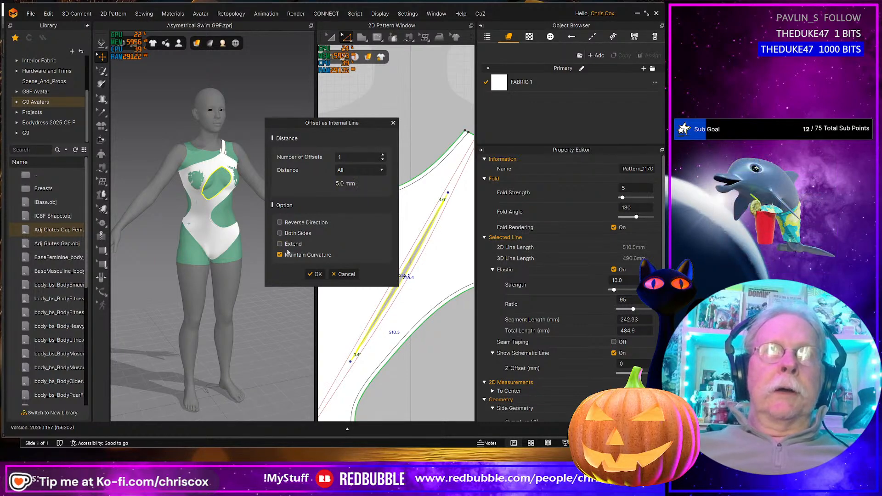
click(316, 275)
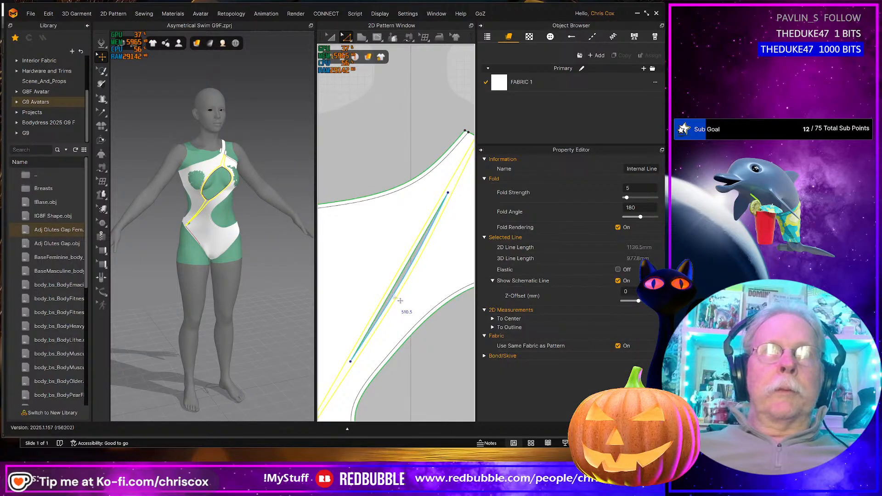
click(400, 299)
click(406, 346)
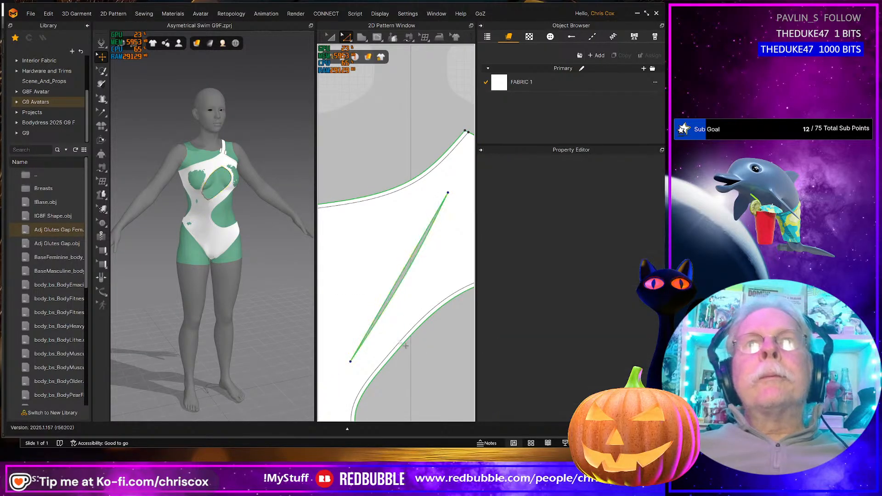
- Offset only the lower edge of the diagonal slit as an internal line at 5.0 mm, unextended and with curvature maintained
click(390, 323)
right_click(390, 321)
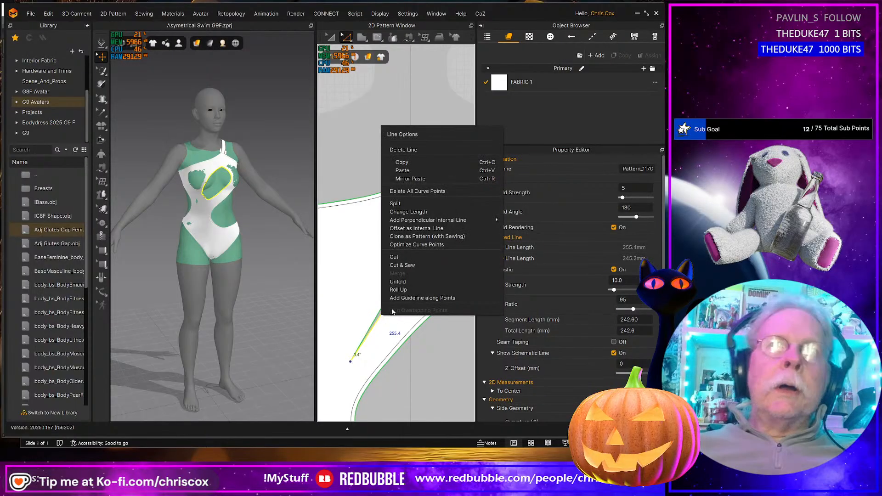
click(419, 229)
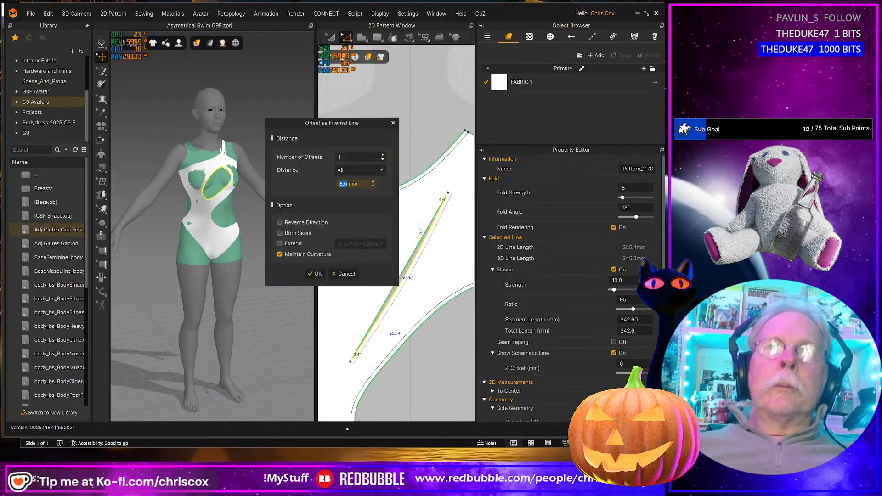
click(316, 274)
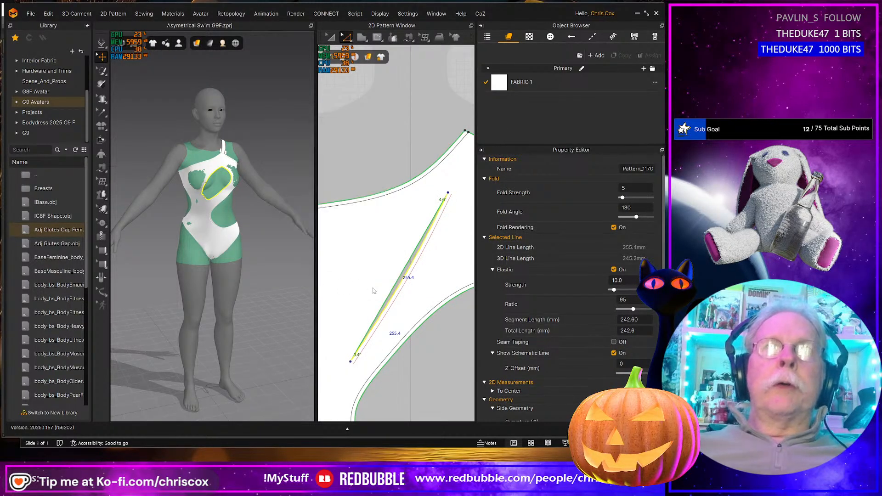
- Offset the upper edge of the diagonal slit as an internal line at 5.0 mm, unextended and with curvature maintained
click(388, 303)
click(388, 304)
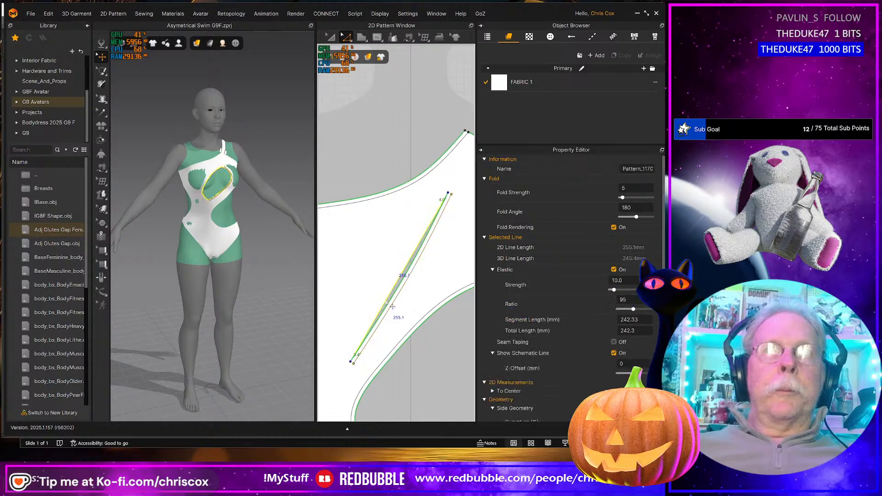
right_click(386, 301)
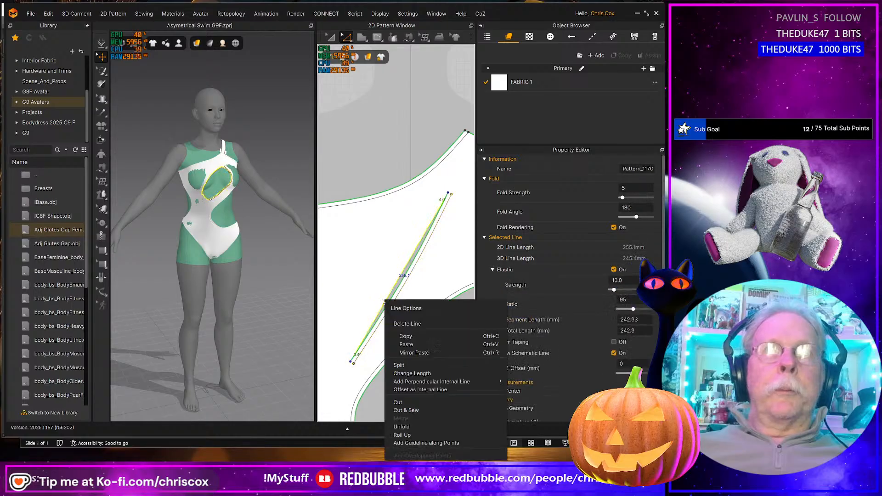
click(416, 389)
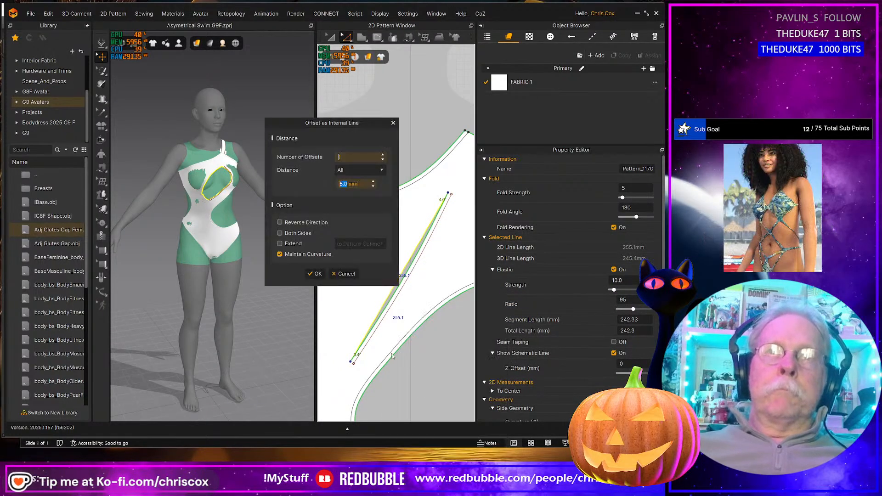
click(316, 275)
click(387, 291)
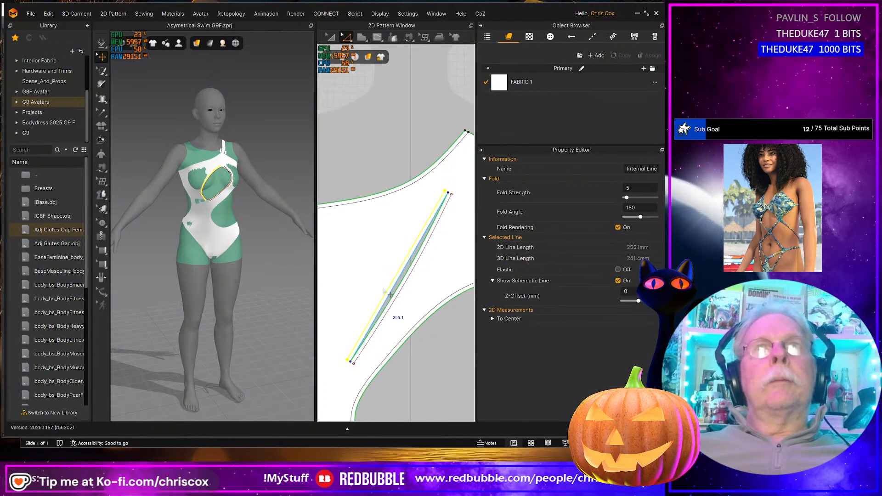
- Draw a pointed internal line about 24 mm long around the slit's upper tip, joining the upper ends of both offset lines
scroll(389, 292, up, 3)
middle_drag(388, 291, 301, 363)
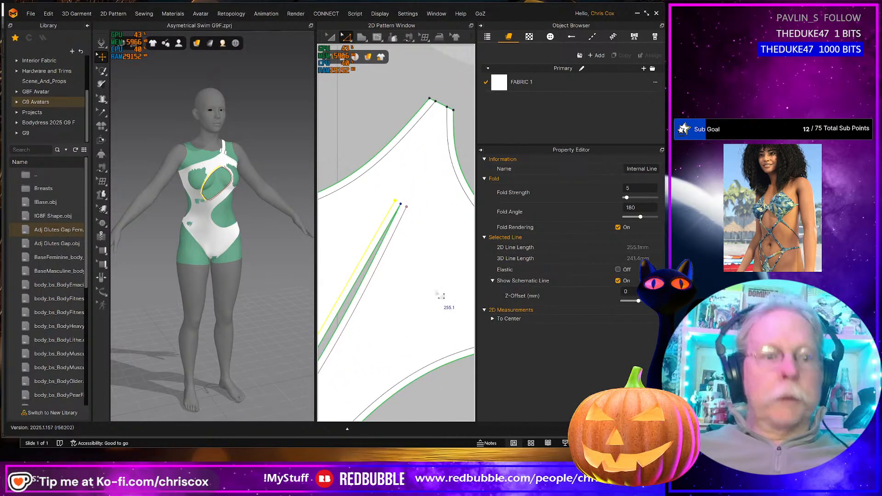
key(s)
scroll(432, 271, up, 2)
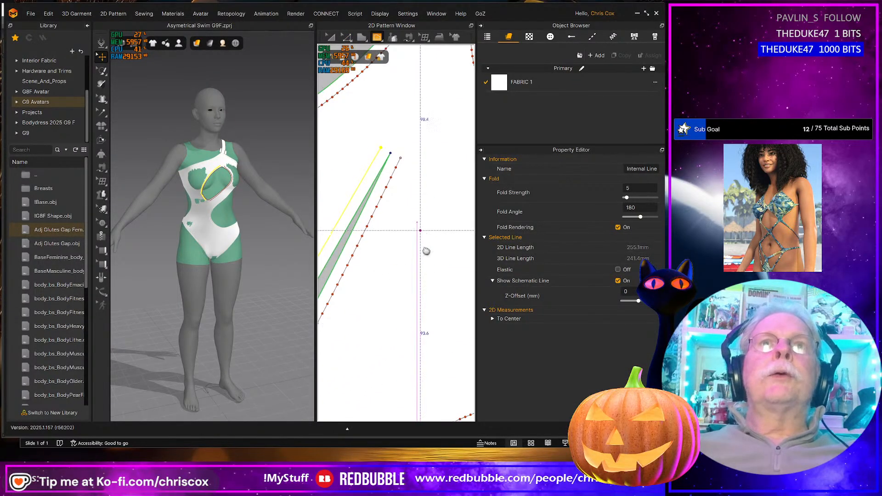
middle_drag(426, 251, 429, 300)
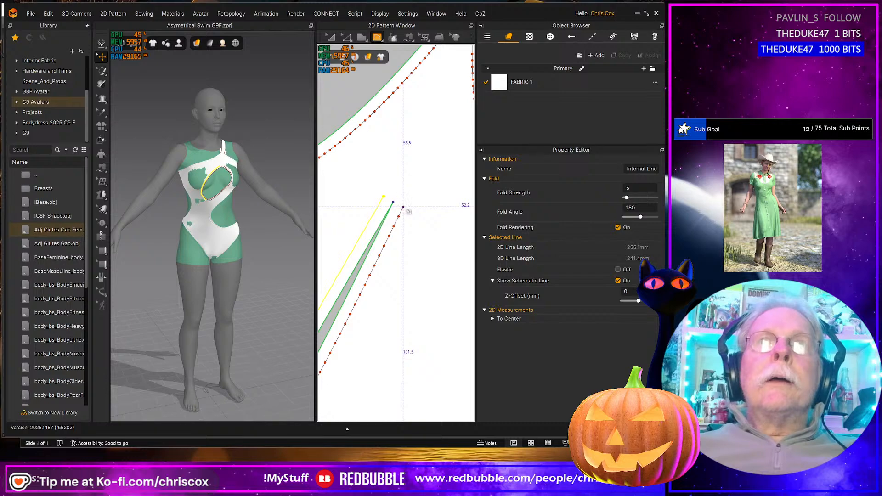
click(403, 207)
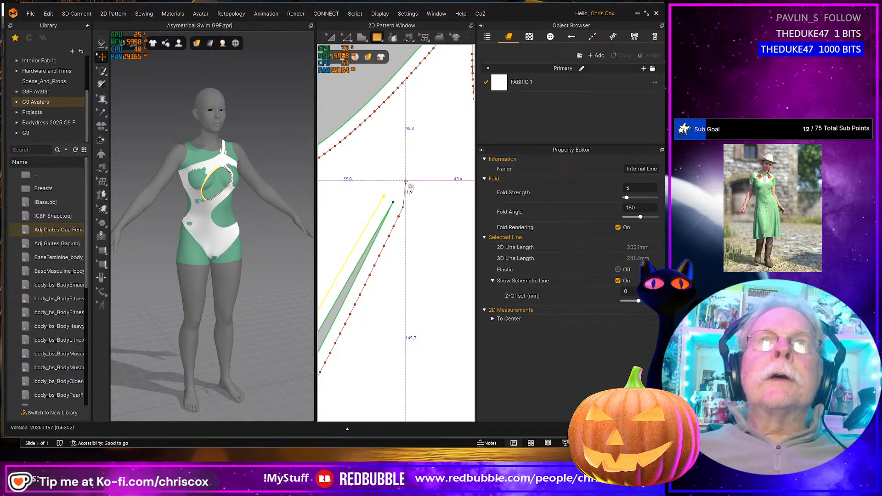
click(406, 181)
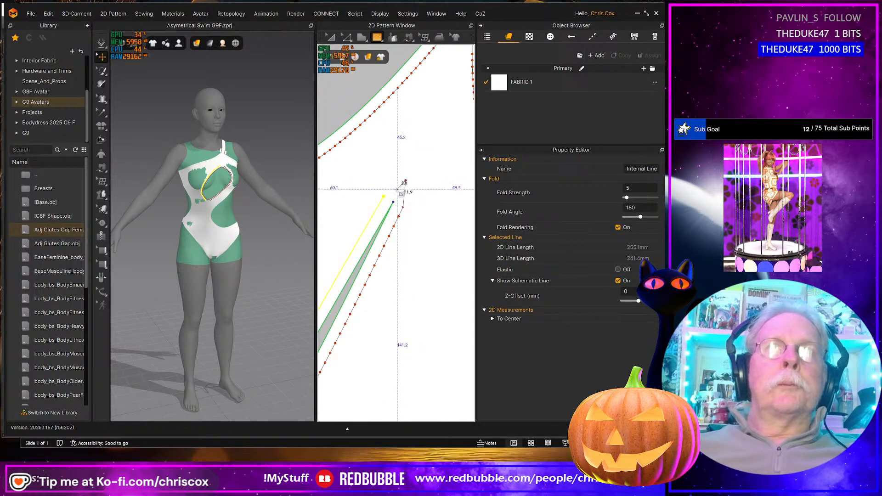
click(384, 197)
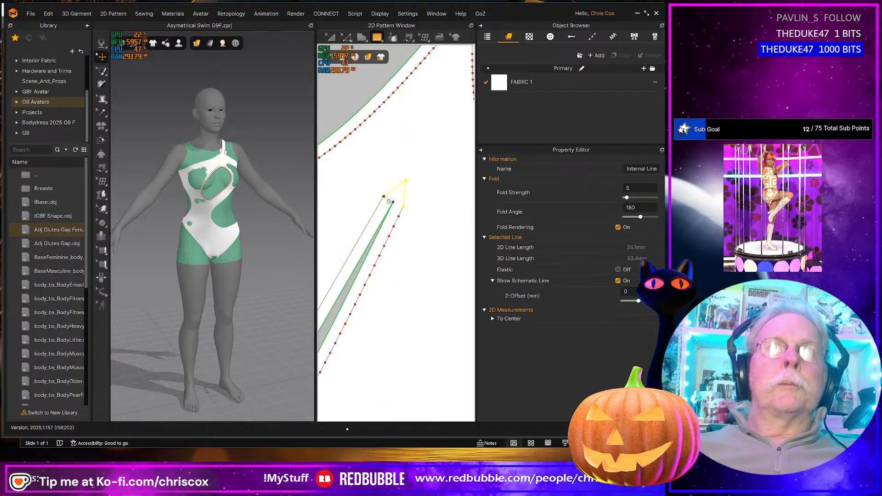
- Round the pointed corner of the internal line around the slit's upper tip with Smooth Curve
click(347, 39)
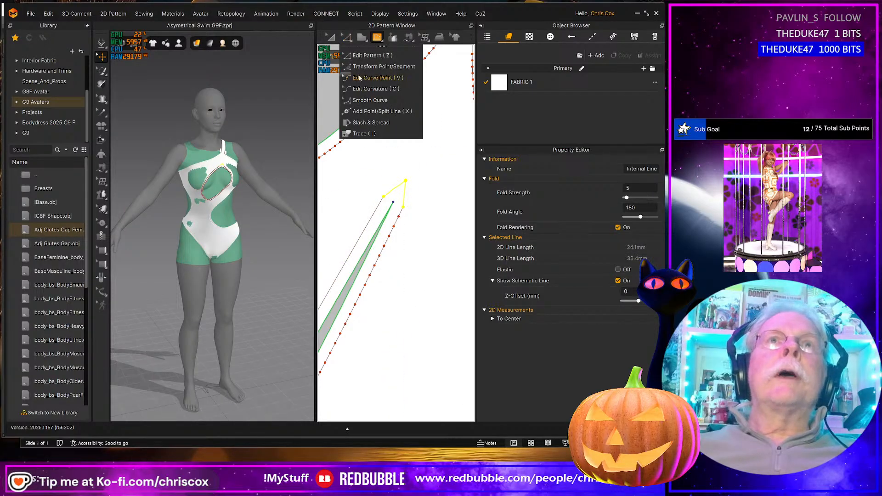
click(365, 100)
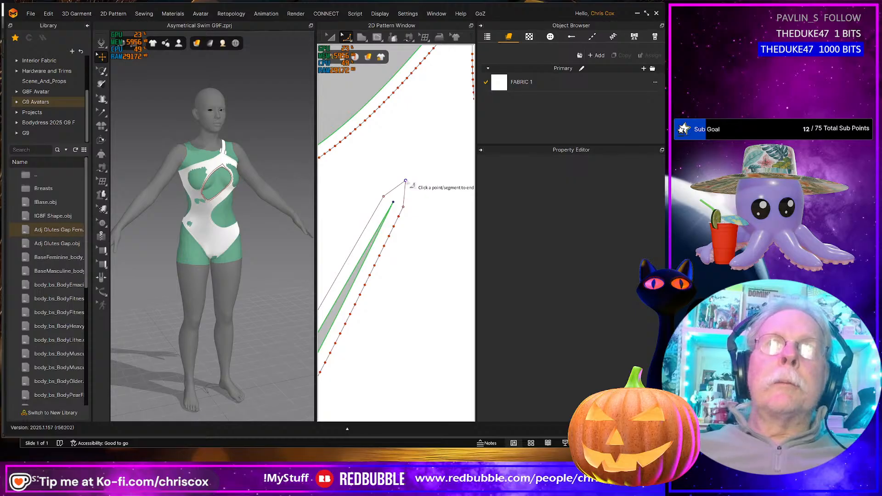
click(405, 182)
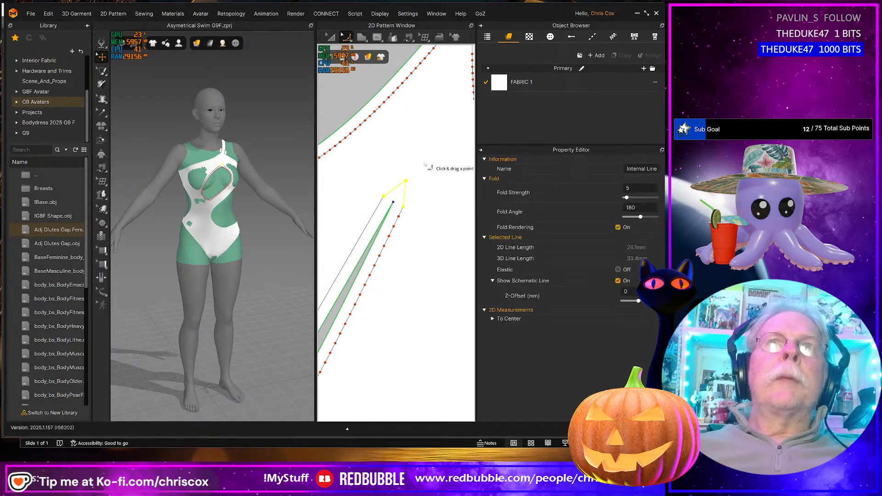
click(347, 37)
click(412, 184)
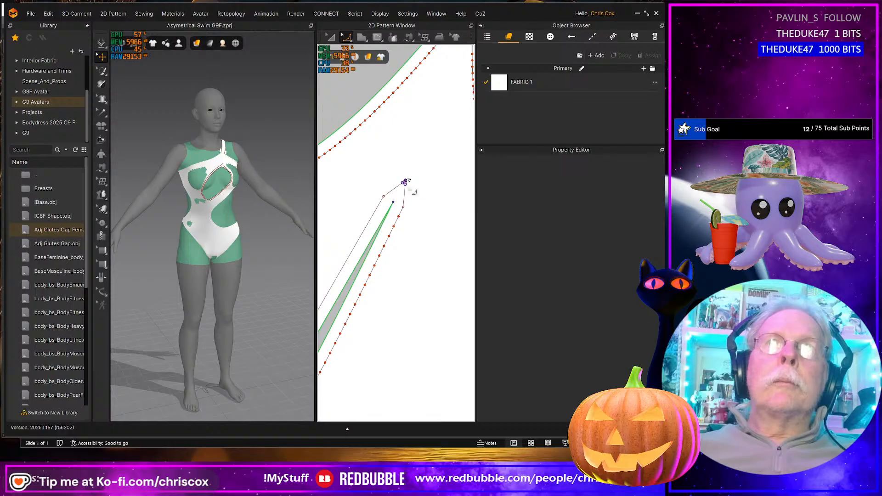
mouse_move(408, 187)
mouse_down()
mouse_move(420, 175)
mouse_move(408, 204)
mouse_up()
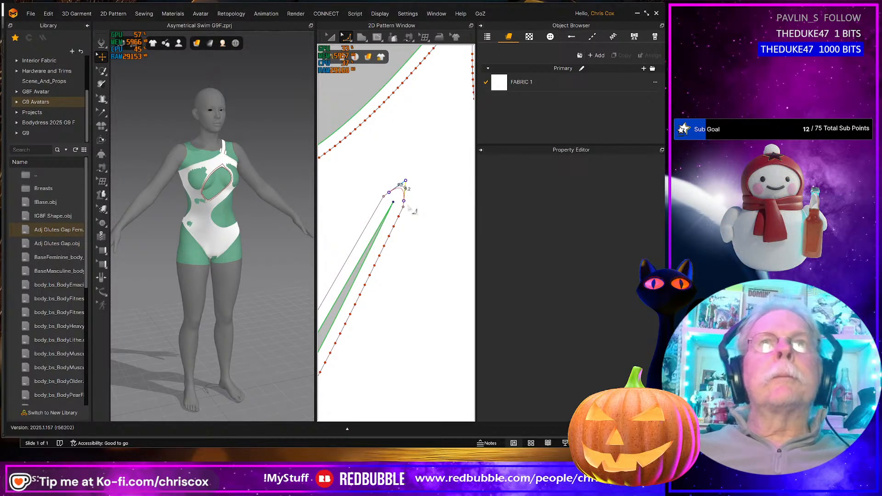
- Draw a pointed internal line about 23 mm long around the slit's lower tip, joining the lower ends of both offset lines
scroll(404, 322, down, 5)
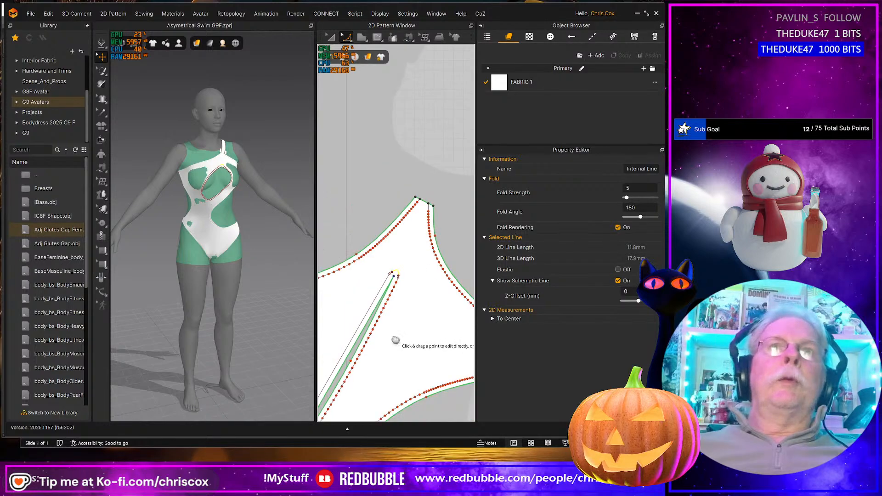
scroll(396, 313, down, 2)
scroll(386, 336, up, 5)
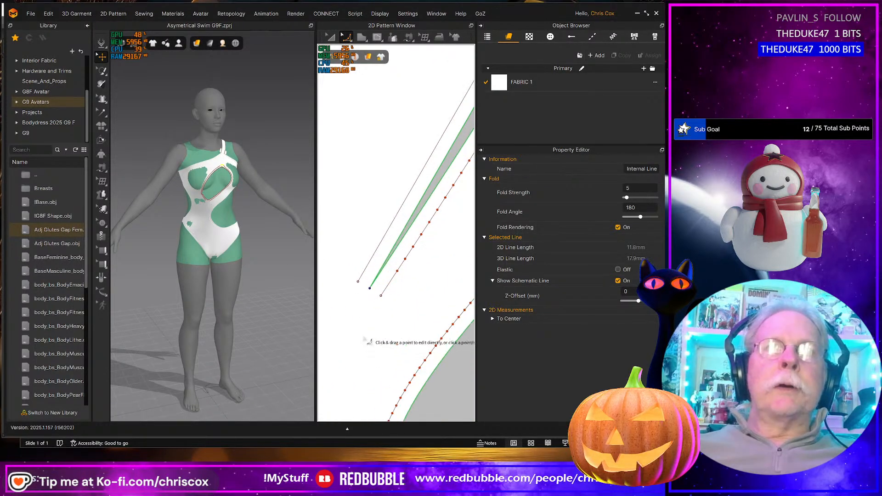
key(g)
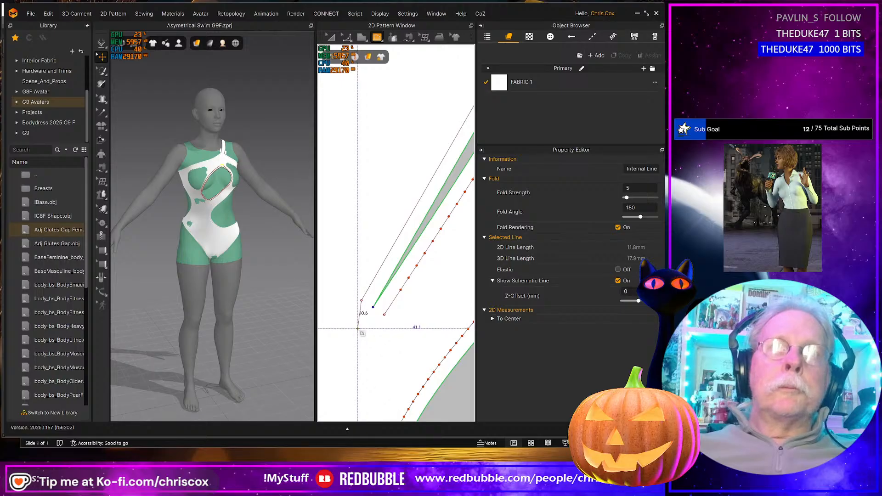
click(358, 330)
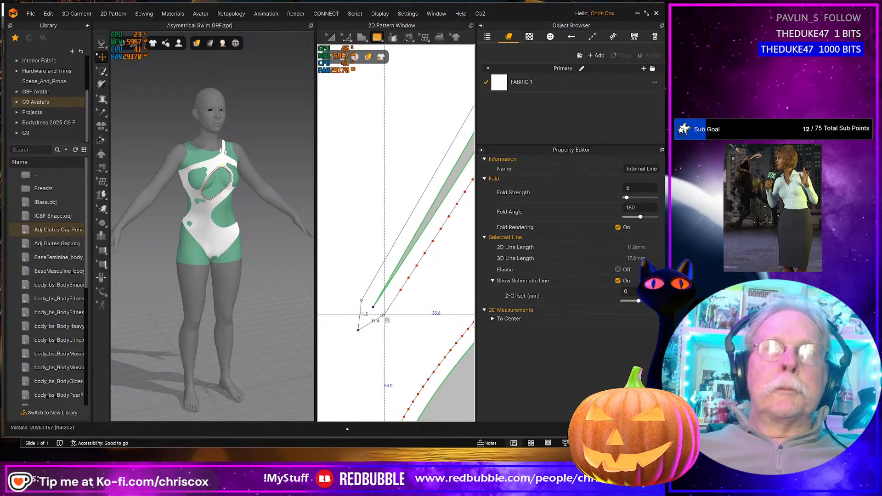
double_click(385, 316)
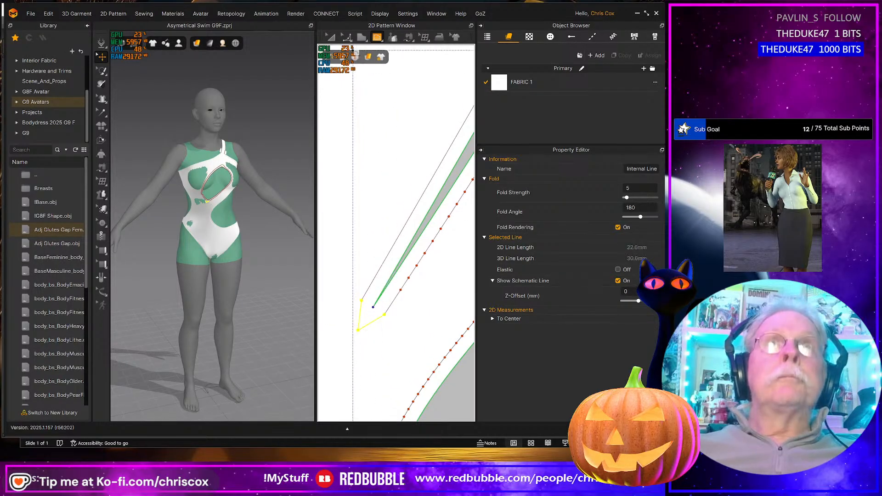
- Smooth the pointed corner of the internal line around the slit's lower tip into a rounded end
click(347, 37)
click(368, 77)
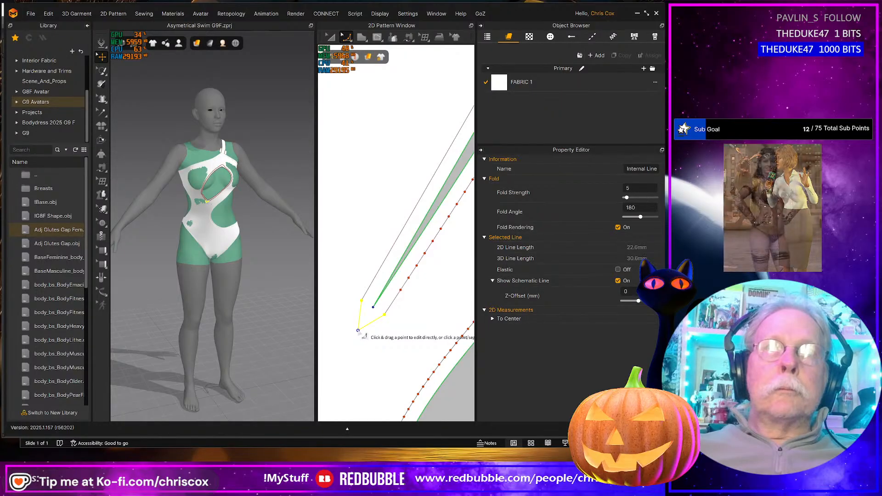
click(371, 322)
drag(385, 326, 387, 325)
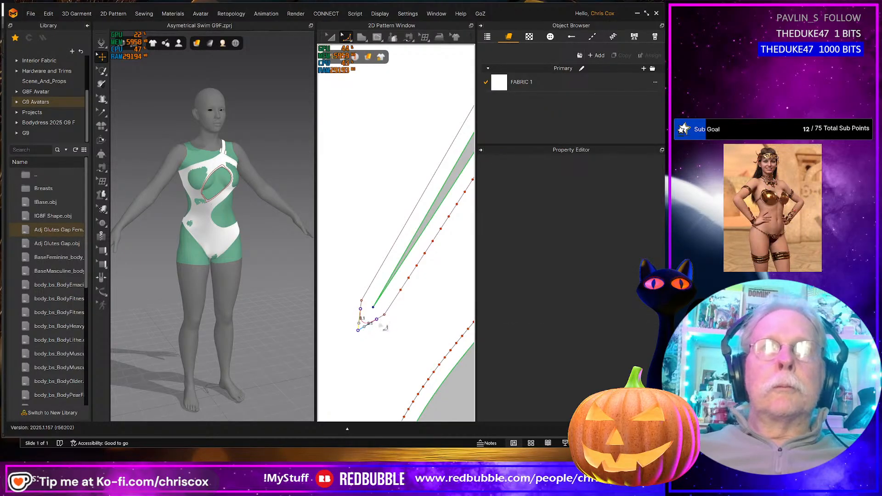
click(386, 328)
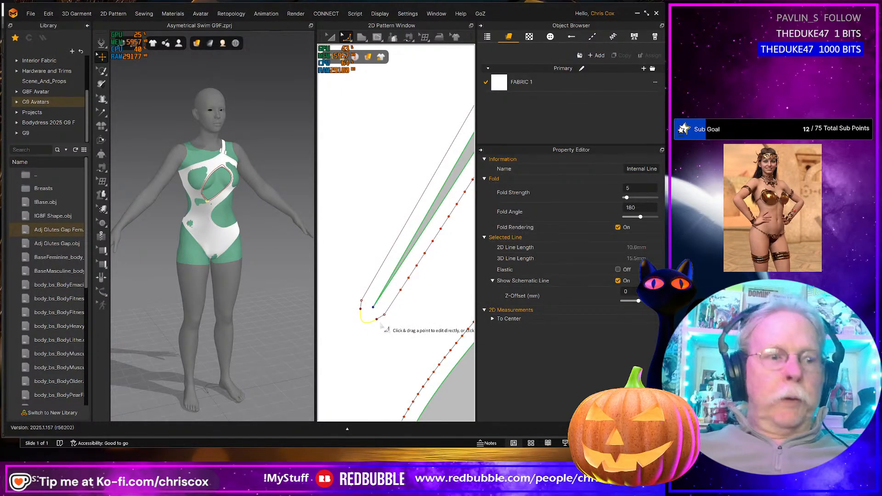
- Select both offset lines along the slit together with the rounded internal line at its upper tip
key(a)
click(397, 296)
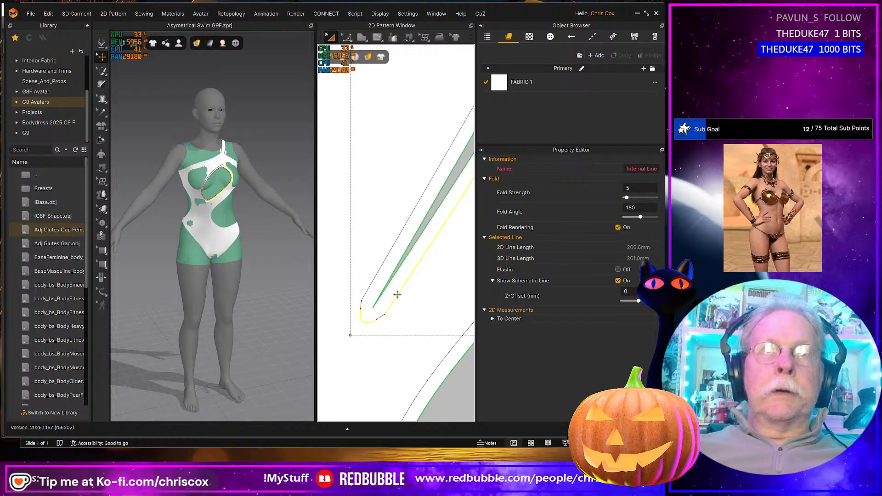
shift+click(381, 275)
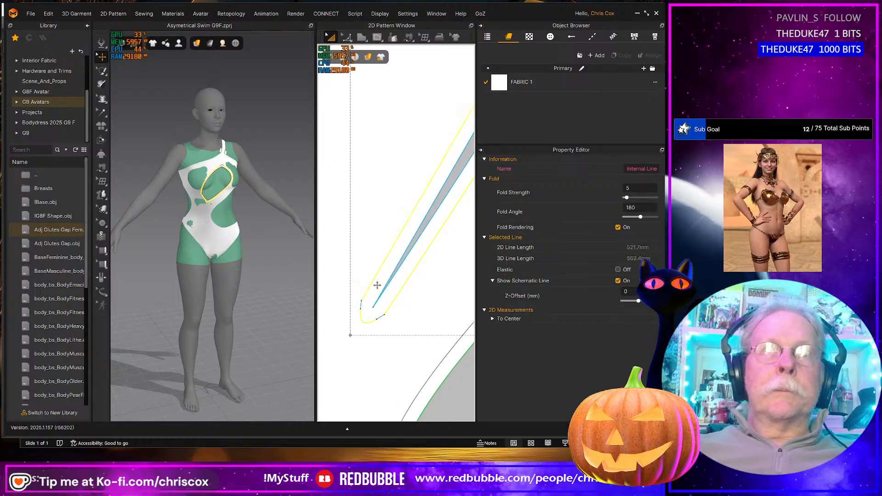
shift+click(361, 308)
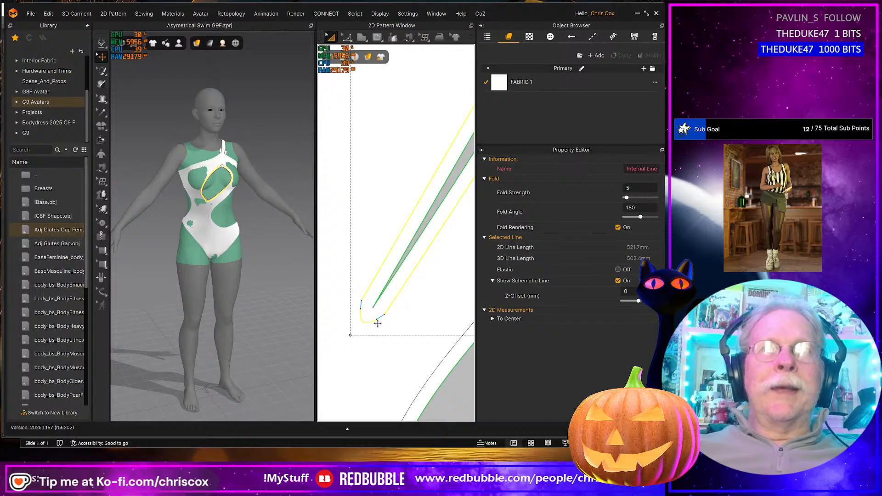
scroll(390, 325, down, 2)
middle_drag(382, 307, 327, 375)
middle_drag(448, 239, 355, 360)
middle_drag(419, 241, 399, 299)
scroll(405, 272, up, 3)
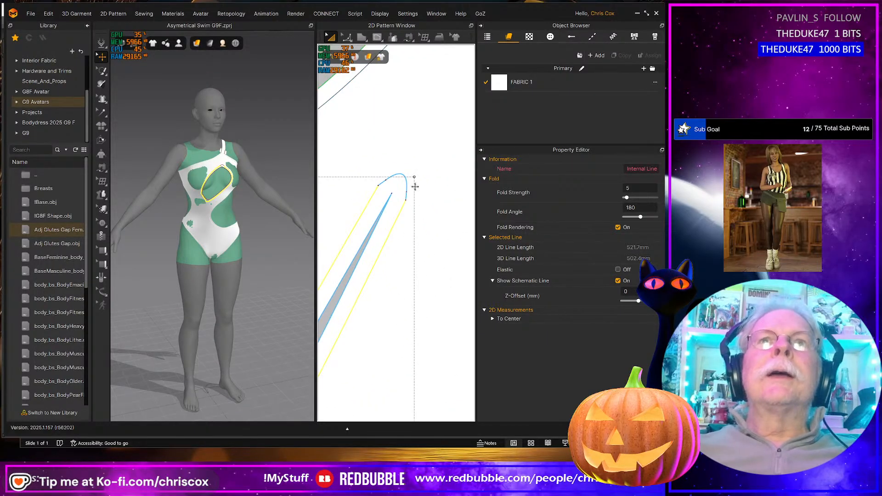
shift+click(399, 174)
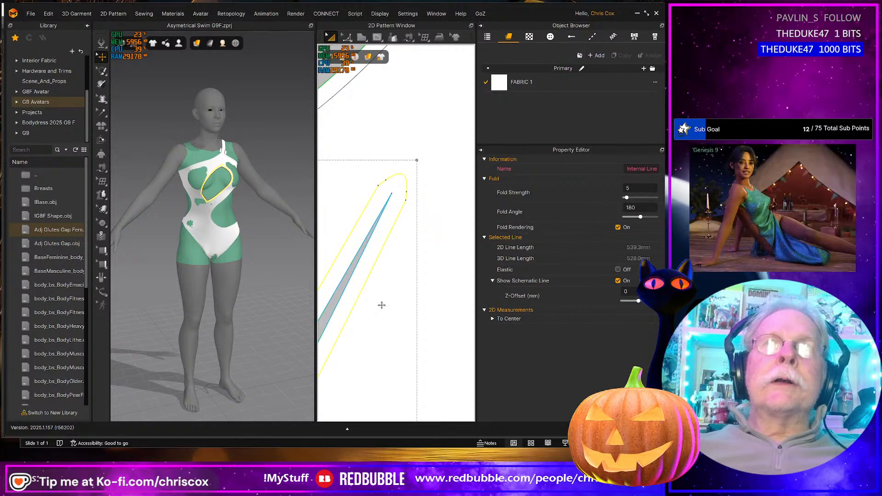
- Reselect the complete rounded line at the slit's lower tip together with both offset lines
middle_drag(373, 336, 455, 233)
middle_drag(378, 357, 452, 230)
middle_drag(378, 380, 425, 299)
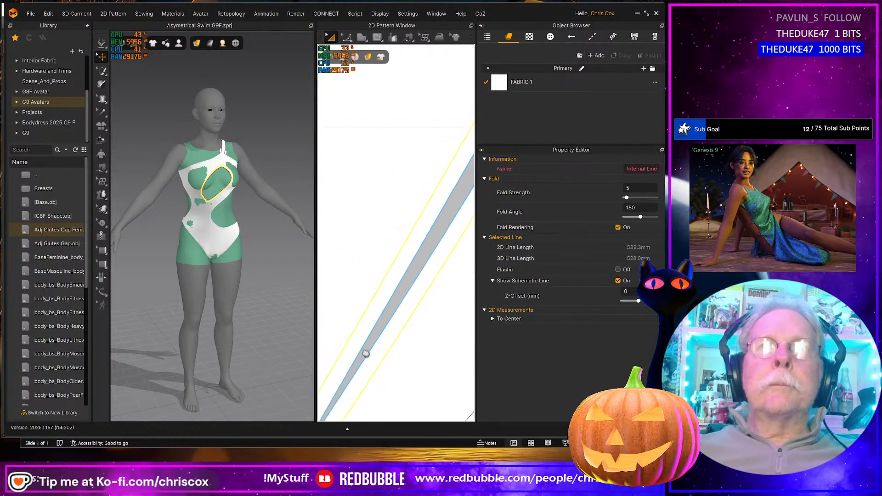
middle_drag(365, 354, 425, 269)
scroll(385, 368, up, 4)
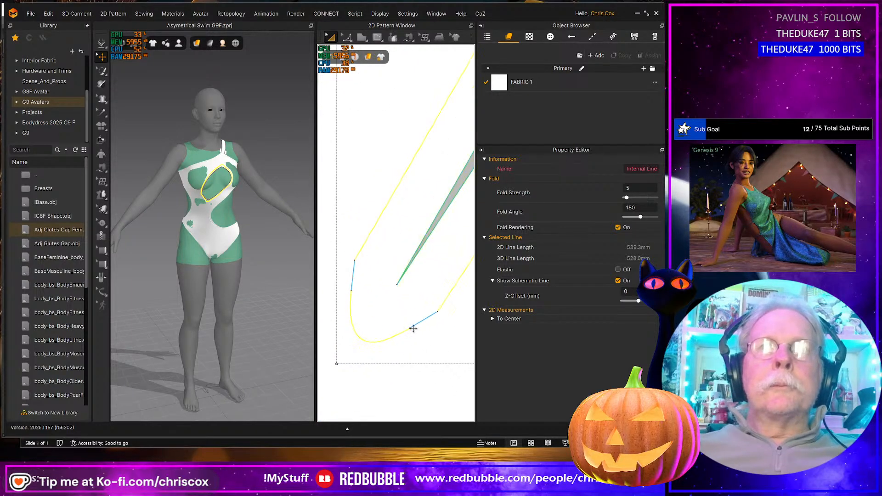
click(390, 334)
click(393, 336)
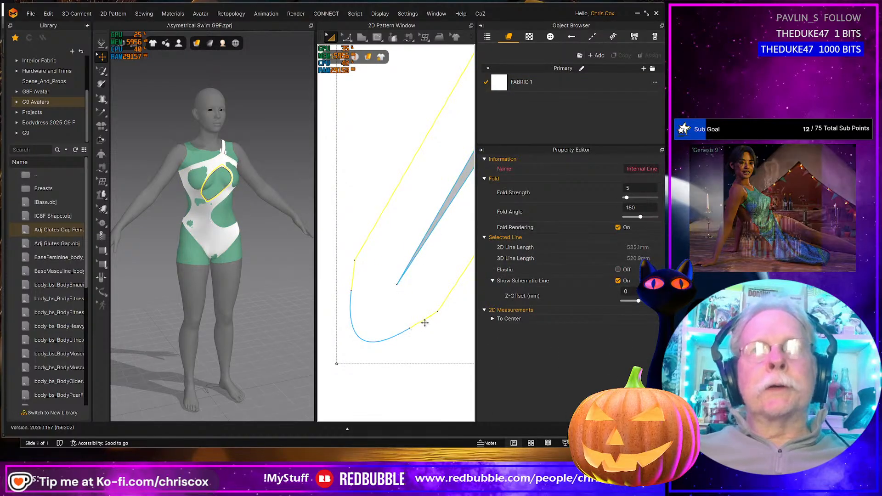
click(395, 336)
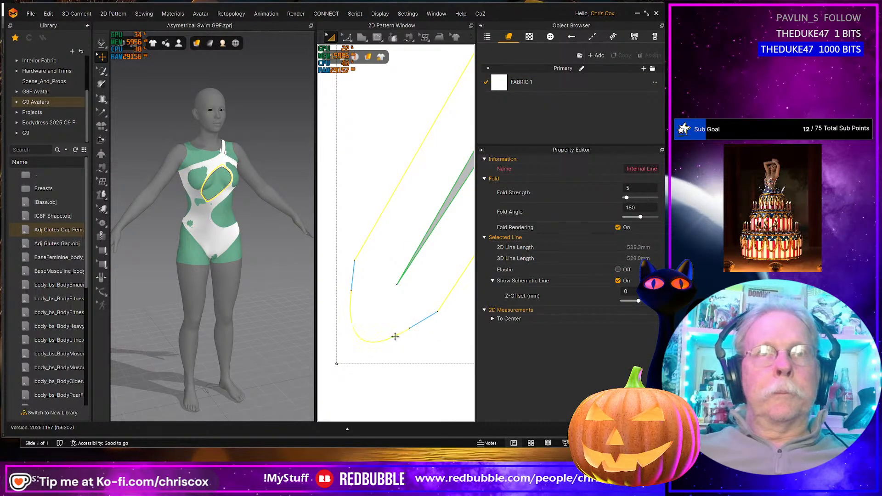
click(394, 337)
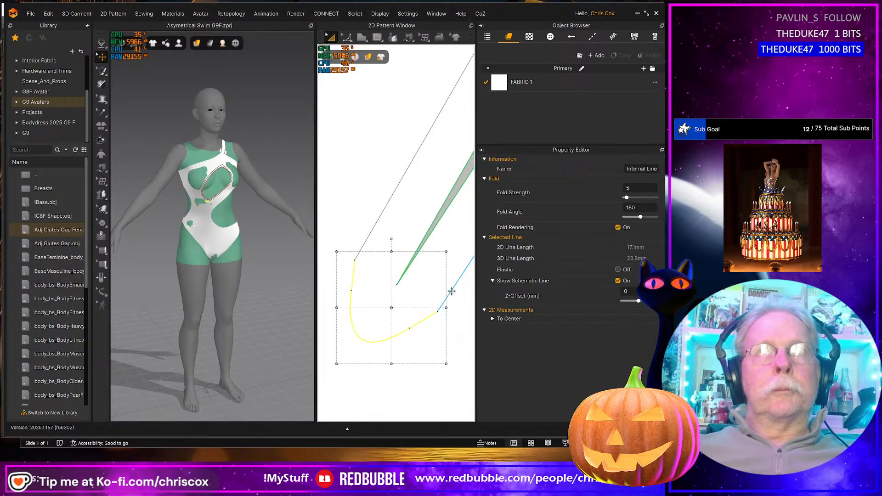
click(367, 242)
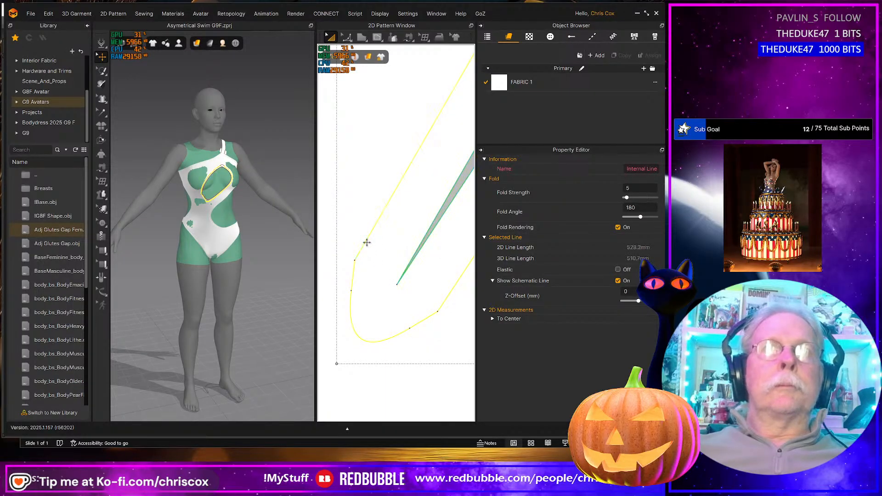
- Add the rounded line at the slit's upper tip to the selection and try to cut the front piece along it
scroll(393, 237, up, 6)
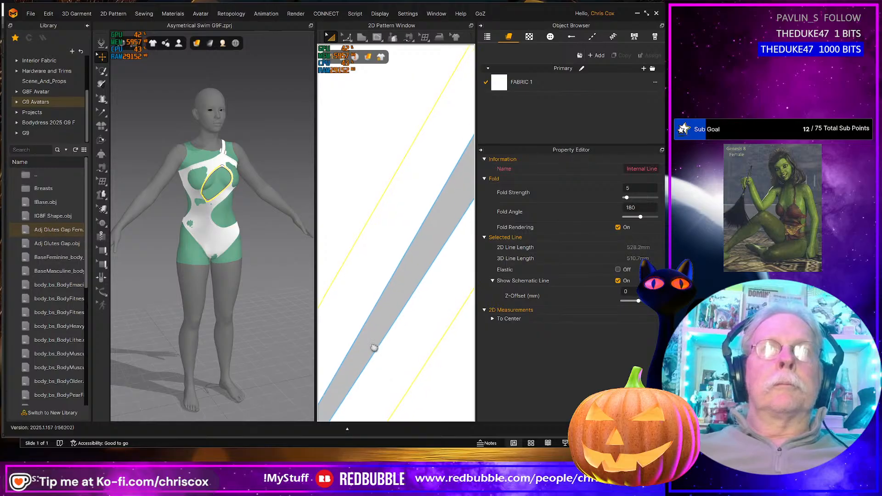
scroll(368, 311, up, 3)
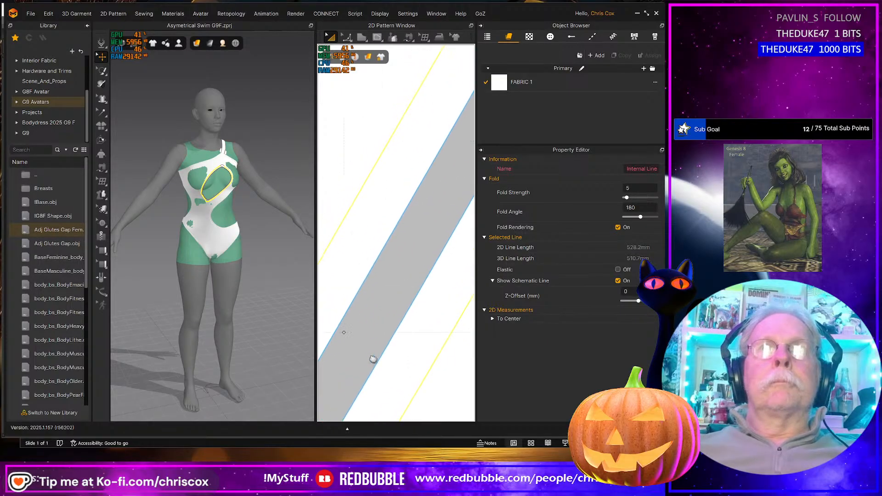
scroll(388, 292, down, 4)
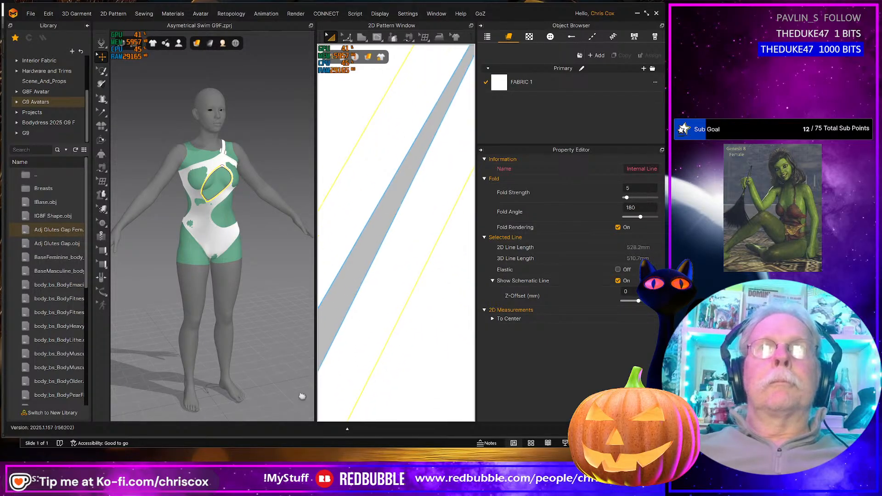
scroll(389, 292, down, 5)
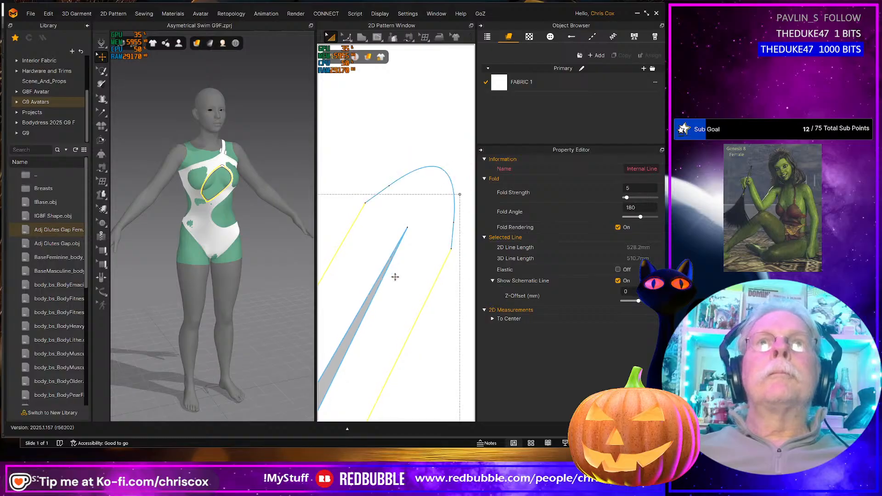
click(410, 174)
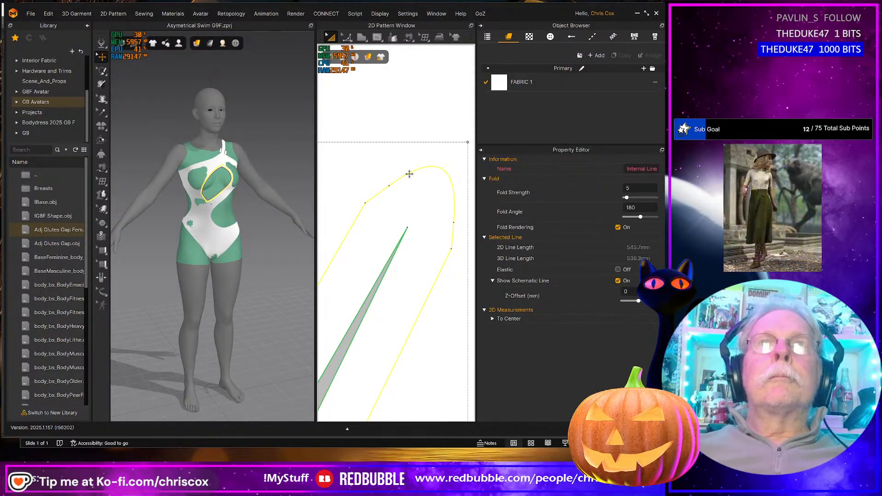
right_click(409, 173)
click(436, 286)
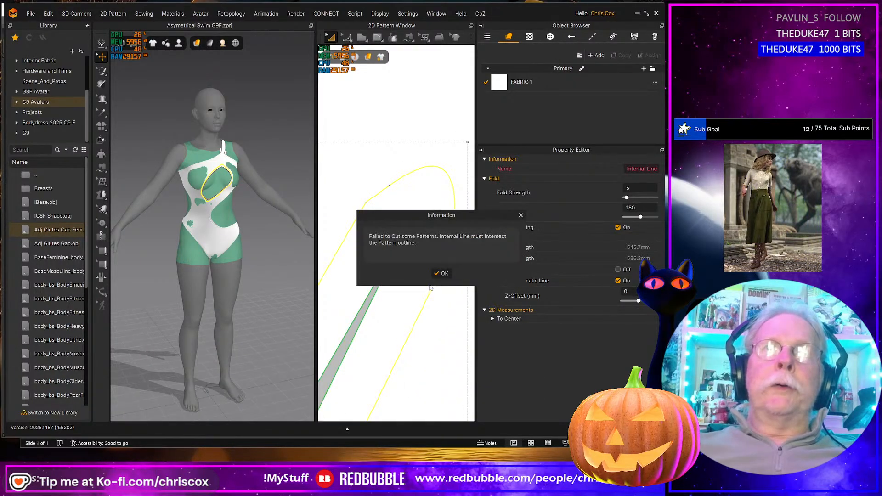
click(440, 274)
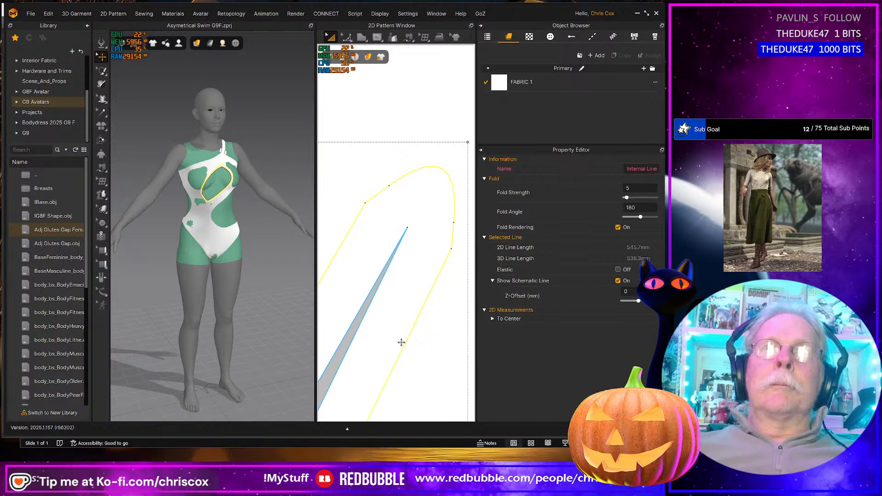
- Examine the selected outline around the front piece's slit and the surrounding swimsuit pattern pieces
scroll(402, 343, down, 5)
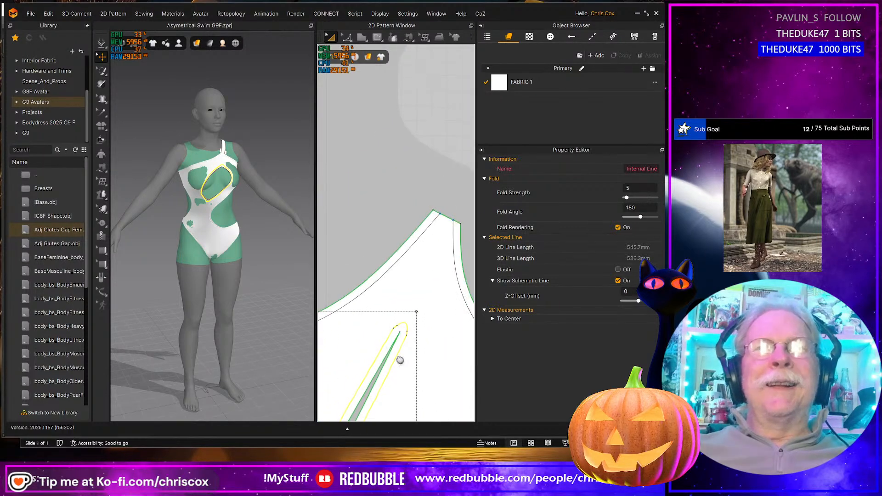
scroll(400, 360, up, 4)
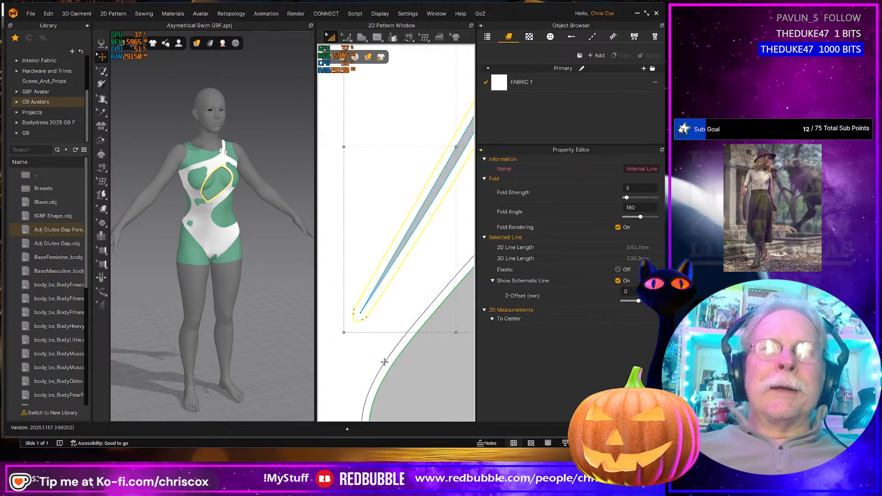
scroll(367, 359, up, 1)
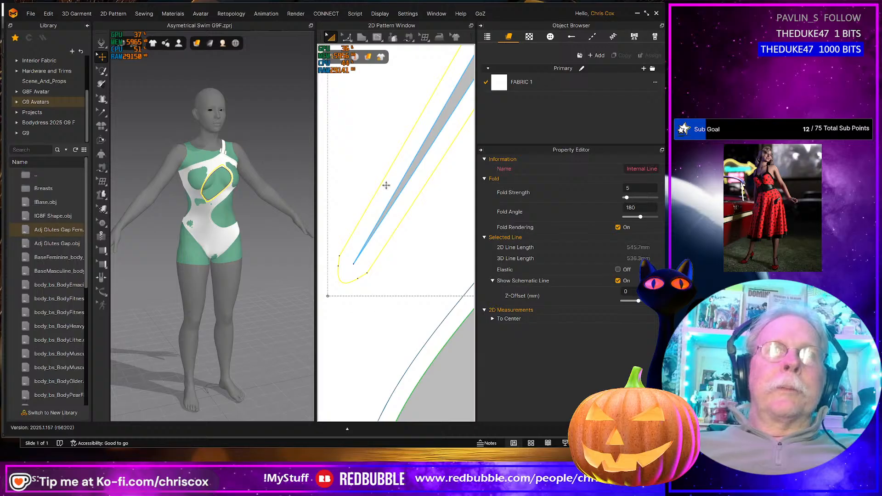
scroll(354, 284, down, 4)
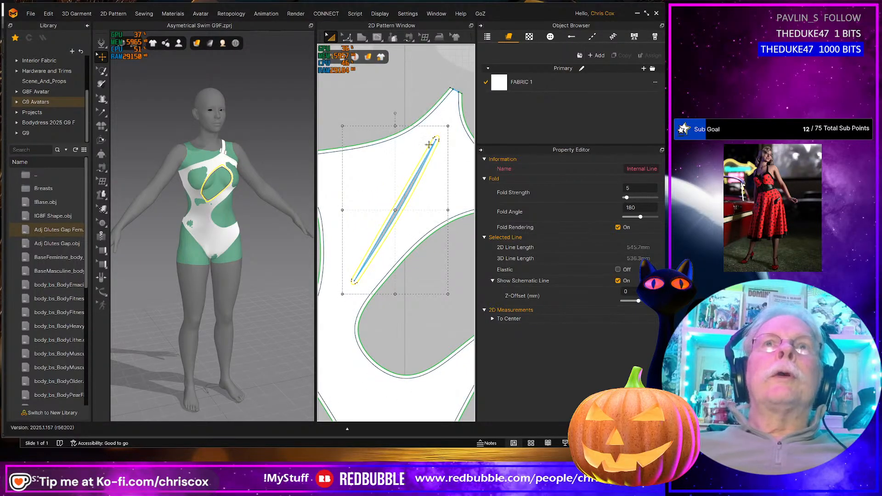
mouse_move(376, 37)
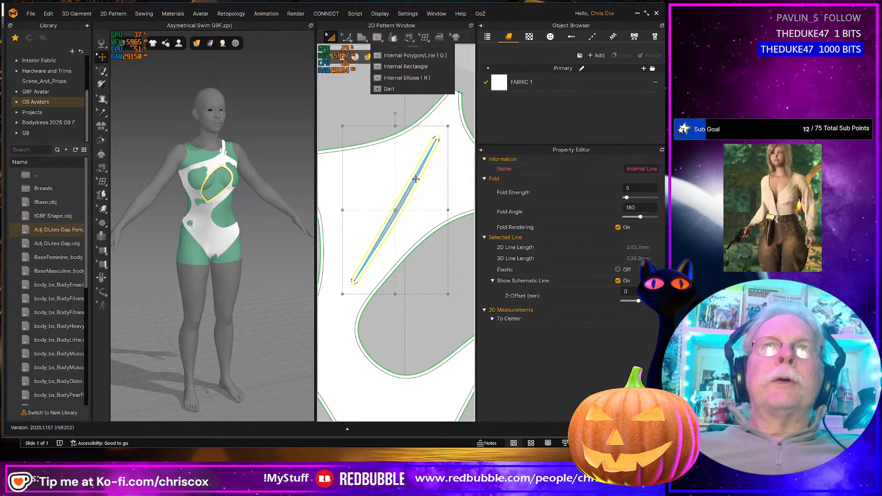
scroll(415, 181, down, 5)
middle_drag(412, 184, 428, 184)
scroll(422, 213, up, 8)
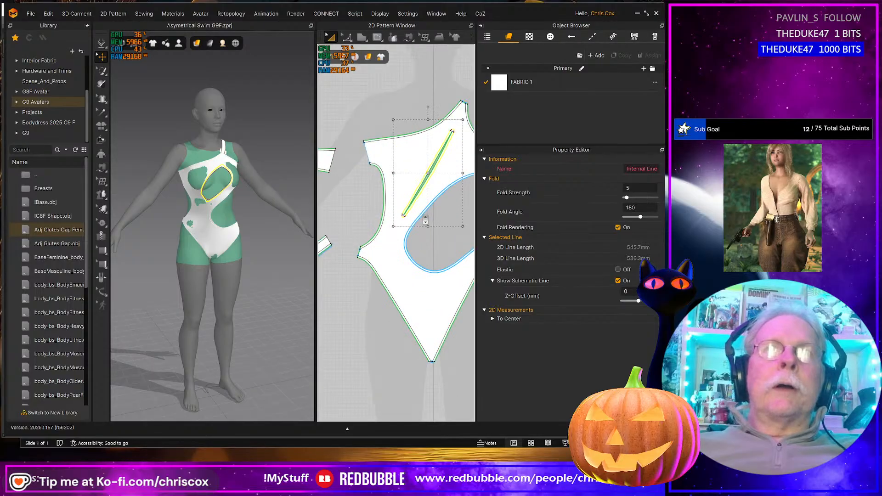
scroll(416, 225, down, 4)
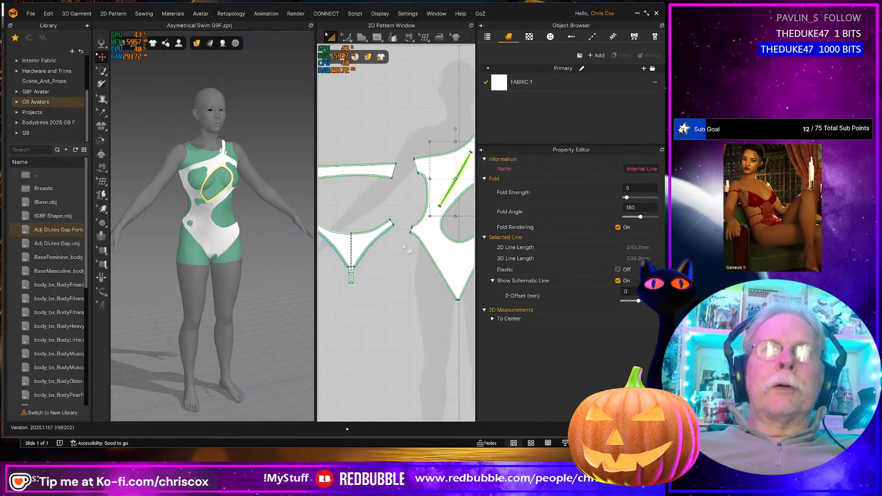
middle_drag(405, 248, 401, 254)
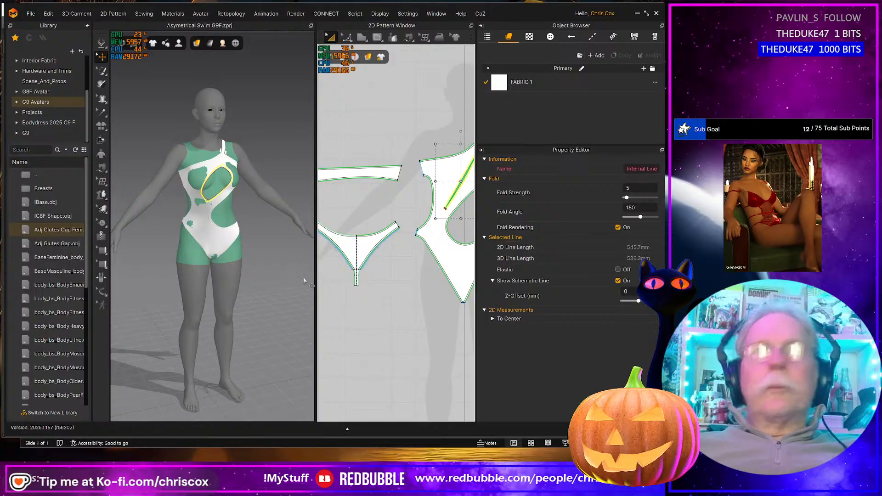
drag(316, 282, 309, 281)
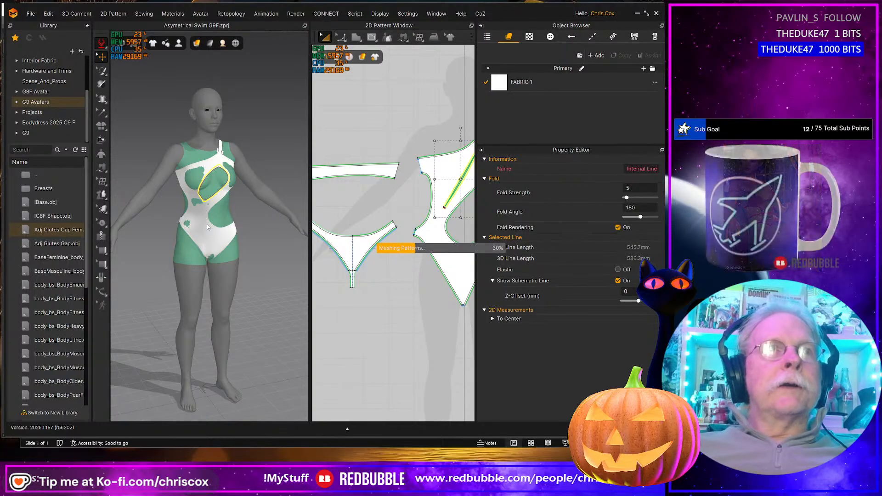
- Run the simulation and tug the swimsuit's front piece into place over the avatar's torso and crotch
key(space)
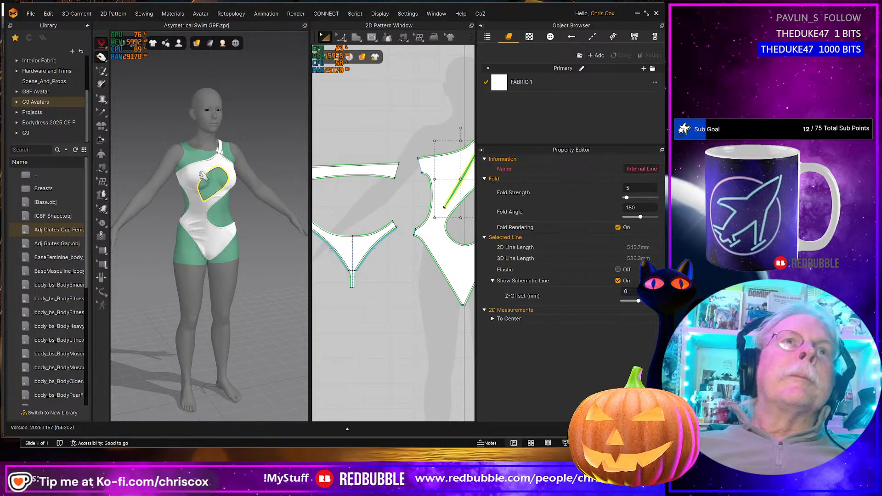
drag(210, 191, 197, 224)
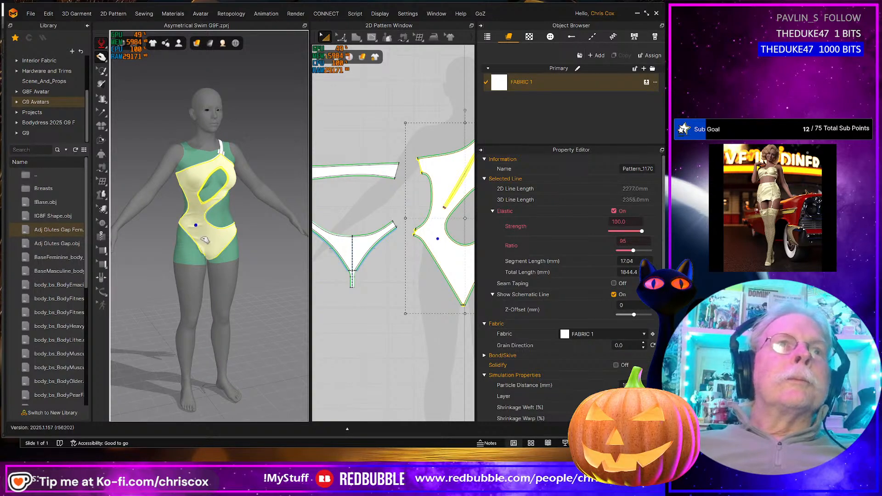
right_drag(263, 185, 235, 201)
click(214, 171)
scroll(206, 245, up, 5)
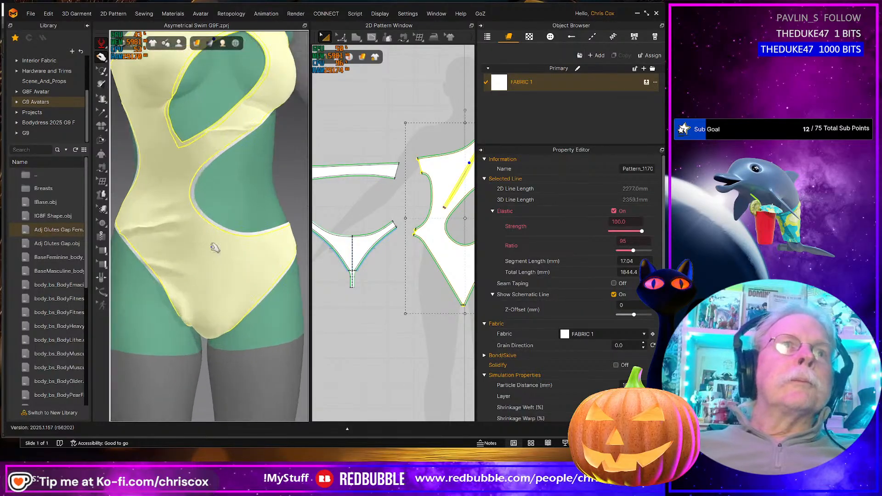
drag(209, 276, 227, 249)
right_drag(227, 249, 198, 255)
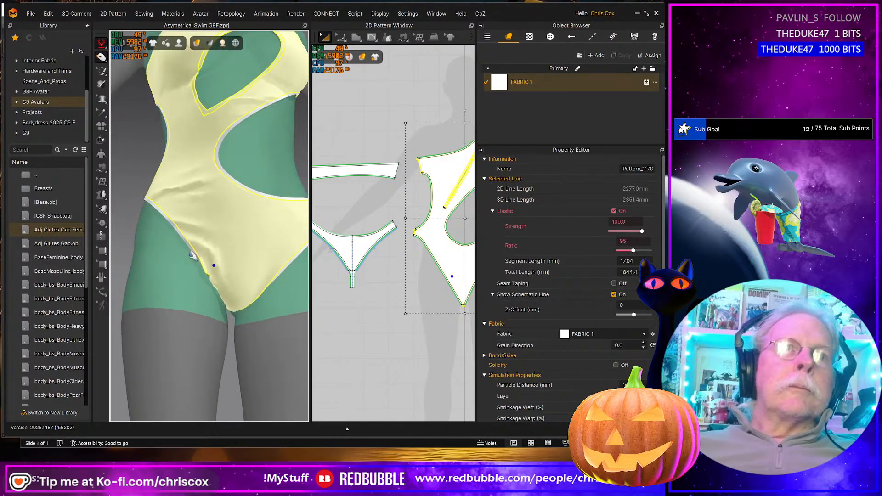
- Select the front piece's two leg-opening edges in turn and check their elastic settings
click(189, 248)
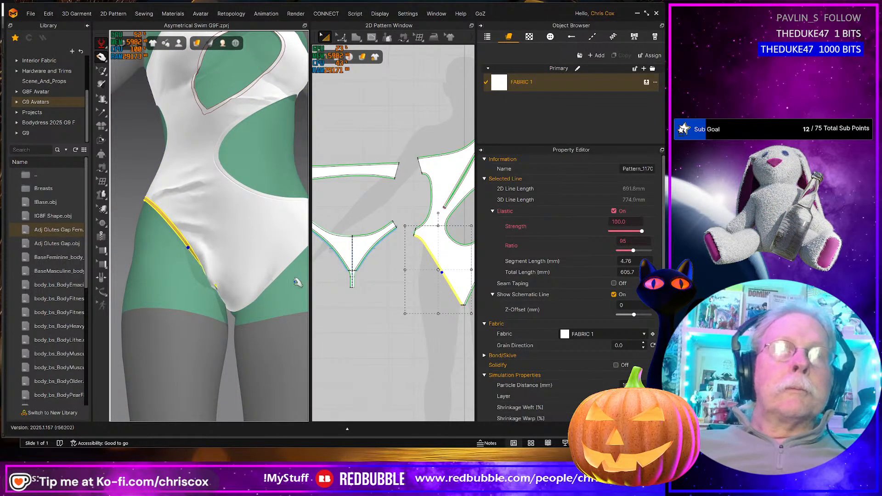
right_drag(297, 282, 284, 282)
click(289, 269)
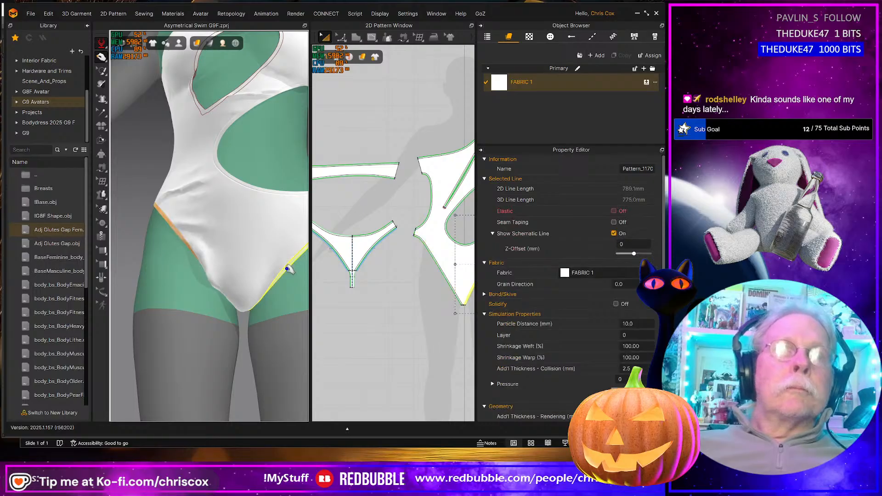
key(2)
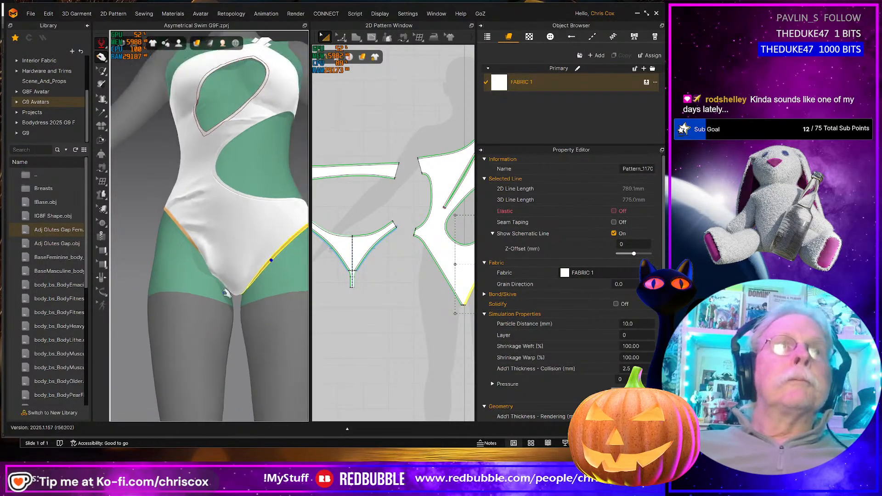
- Pull the leg-opening and waist edges of the swimsuit's back bottom panel into place on the avatar during simulation
right_drag(236, 275, 335, 299)
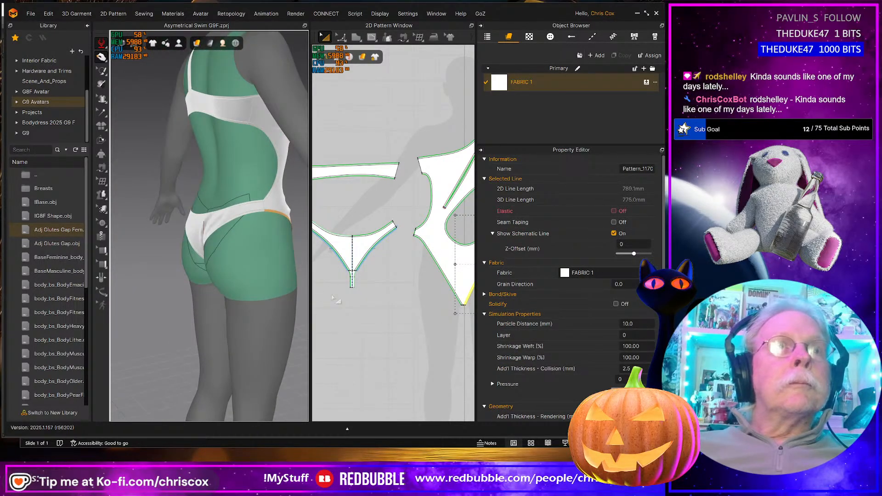
click(258, 212)
key(2)
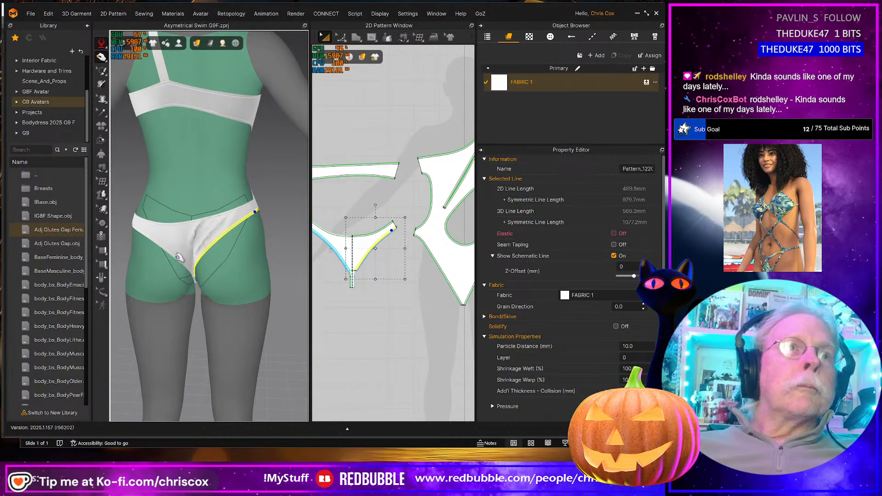
shift+click(176, 258)
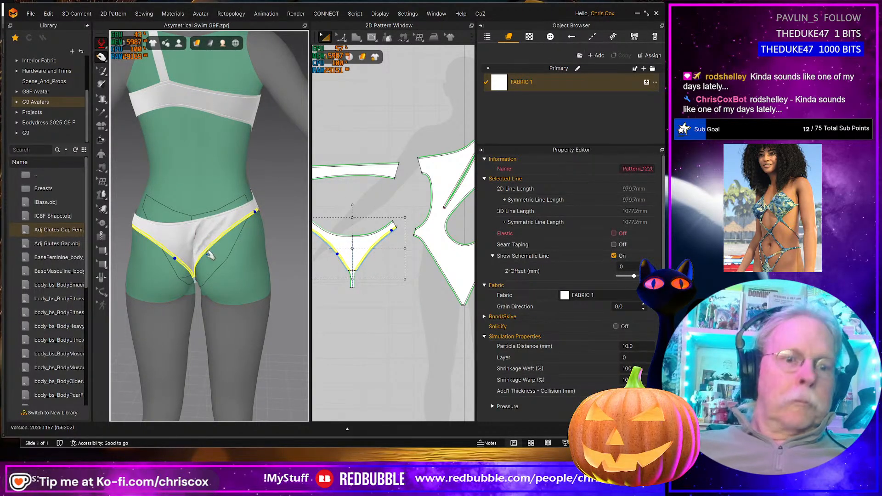
click(190, 221)
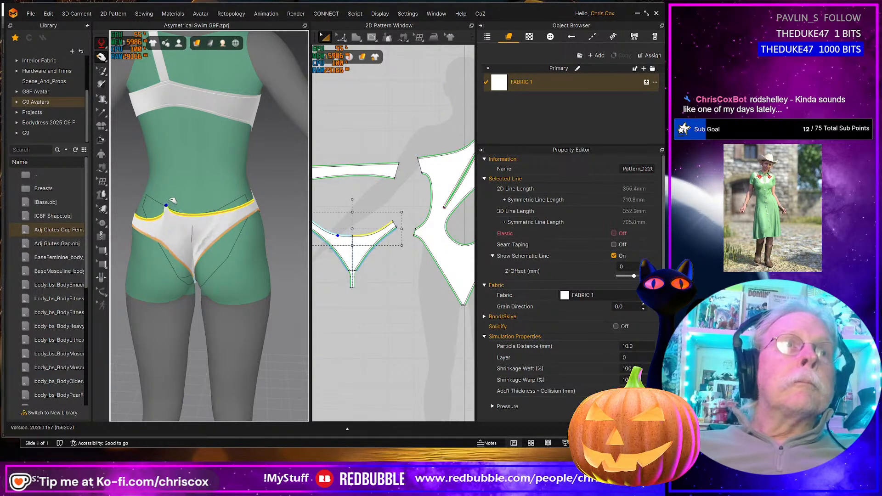
shift+click(179, 259)
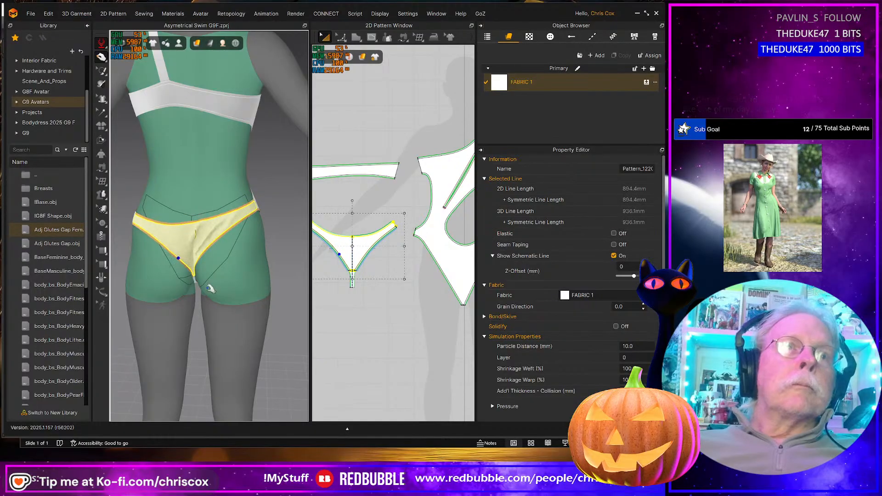
- Tug the lower part of the back bottom panel and its leg edge near the crotch to smooth the seat
right_drag(216, 289, 246, 285)
mouse_move(201, 265)
mouse_down()
mouse_move(189, 265)
mouse_move(205, 269)
mouse_move(197, 259)
mouse_up()
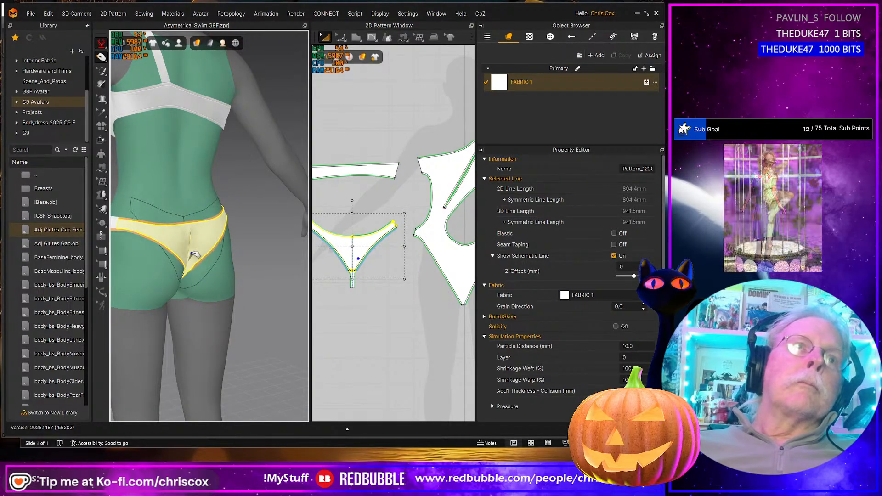
key(2)
scroll(206, 281, up, 6)
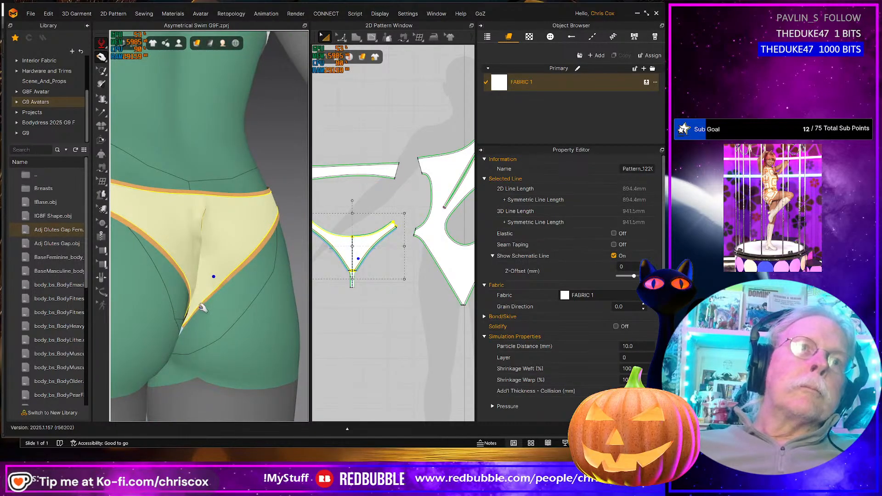
click(205, 305)
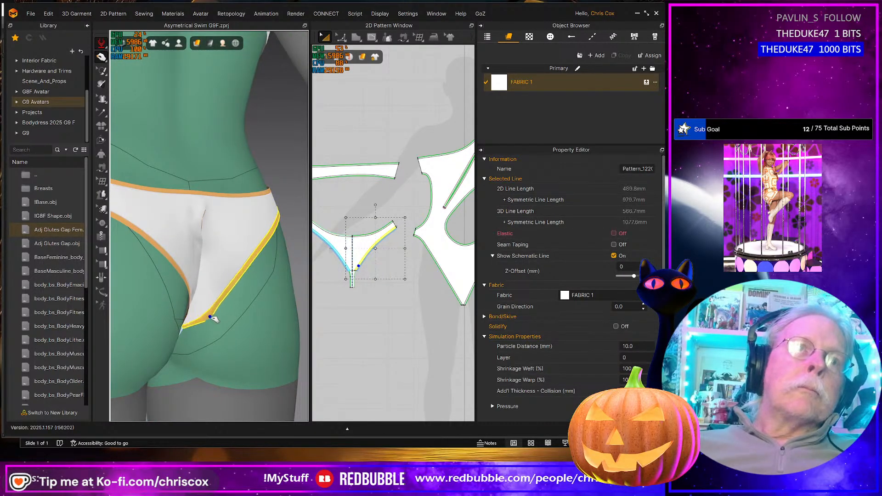
right_drag(216, 324, 228, 302)
- Pull the front panel's crotch area and leg-opening edge outward and down to straighten the folded fabric
click(189, 308)
scroll(202, 331, up, 5)
click(247, 294)
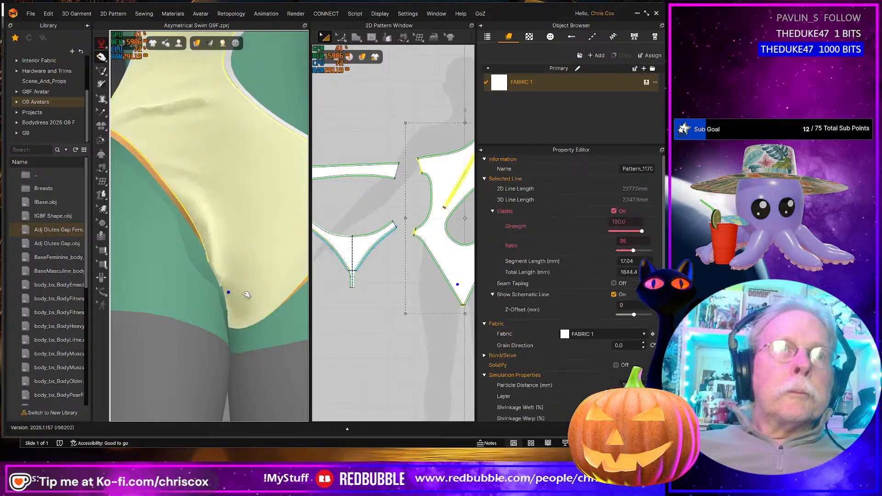
drag(266, 303, 231, 292)
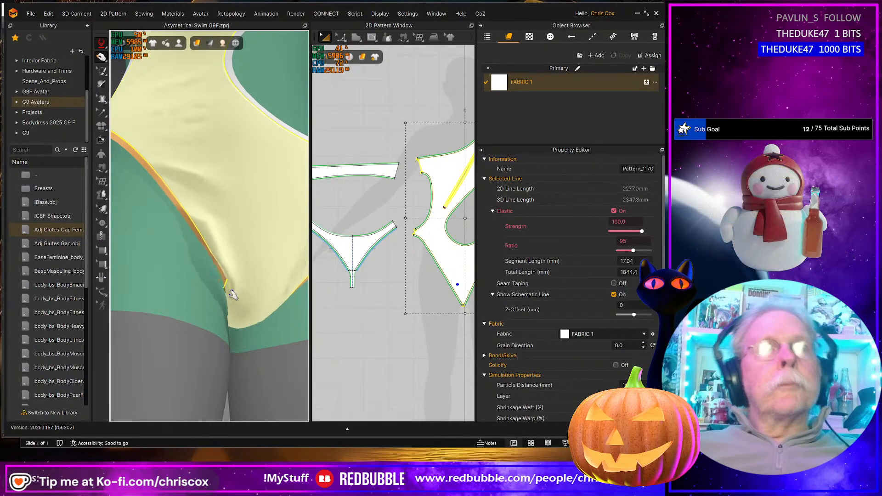
right_drag(223, 308, 242, 312)
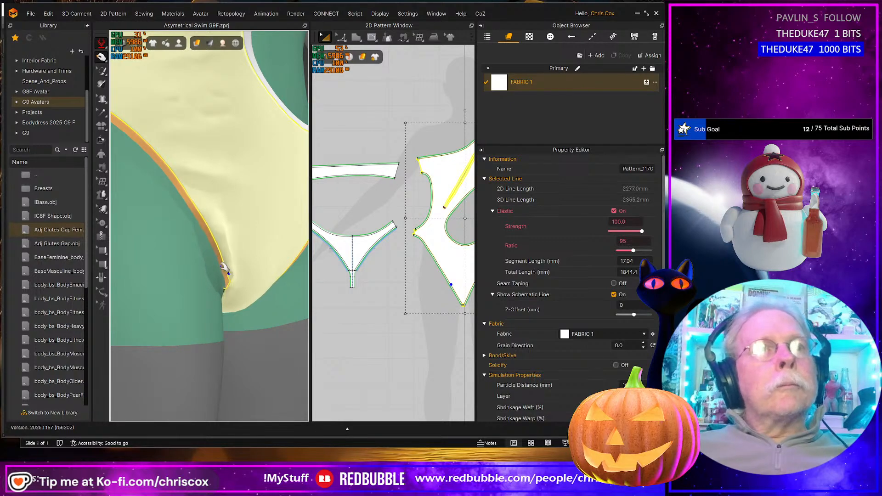
drag(224, 269, 207, 376)
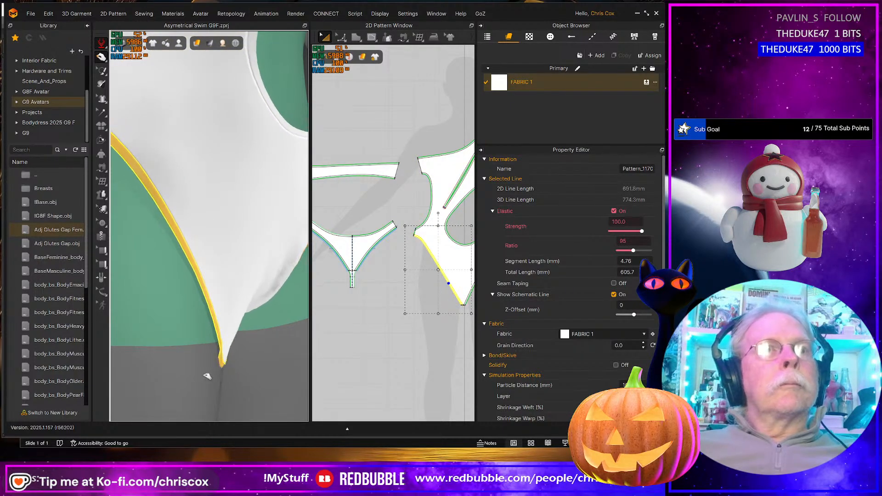
right_drag(230, 345, 250, 292)
drag(250, 290, 269, 360)
- Pull the upper hip corner of the front panel upward at the side seam
scroll(279, 287, down, 5)
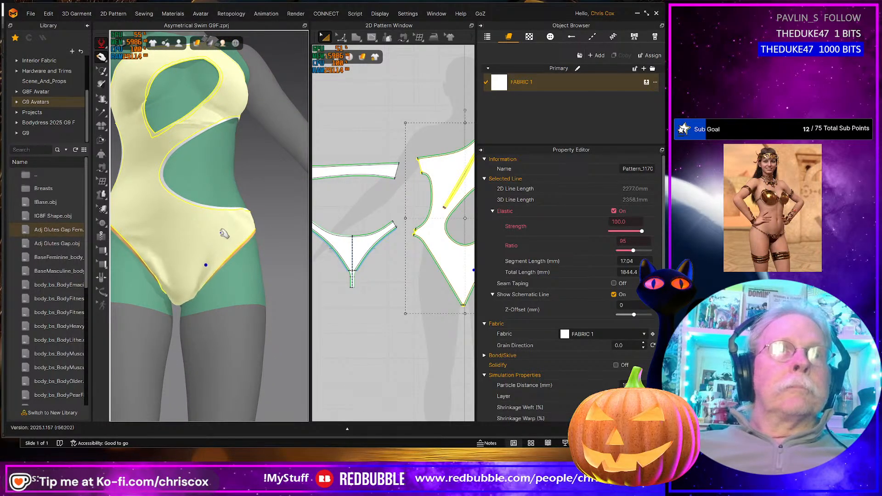
right_drag(223, 233, 143, 264)
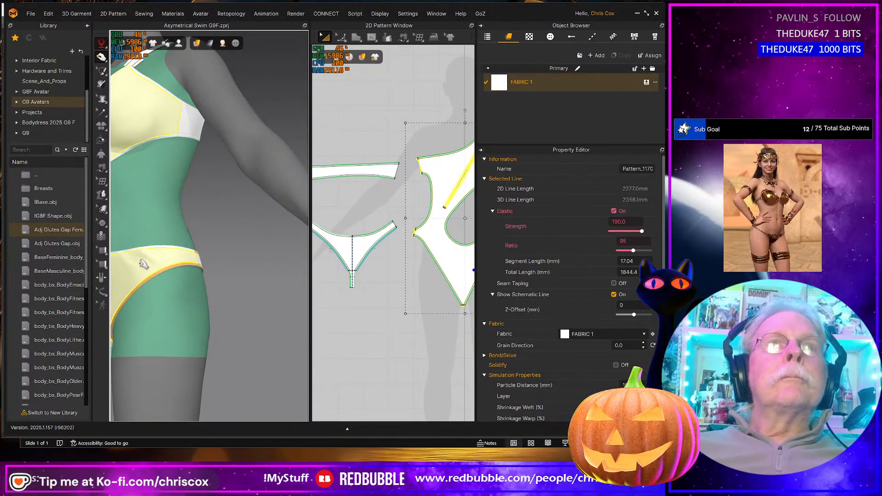
click(188, 248)
drag(189, 227, 189, 213)
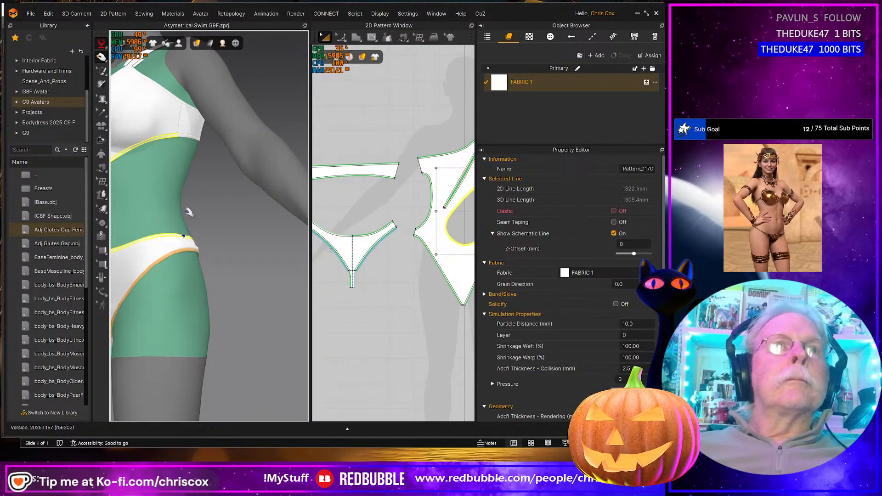
right_drag(202, 263, 193, 307)
scroll(185, 299, down, 3)
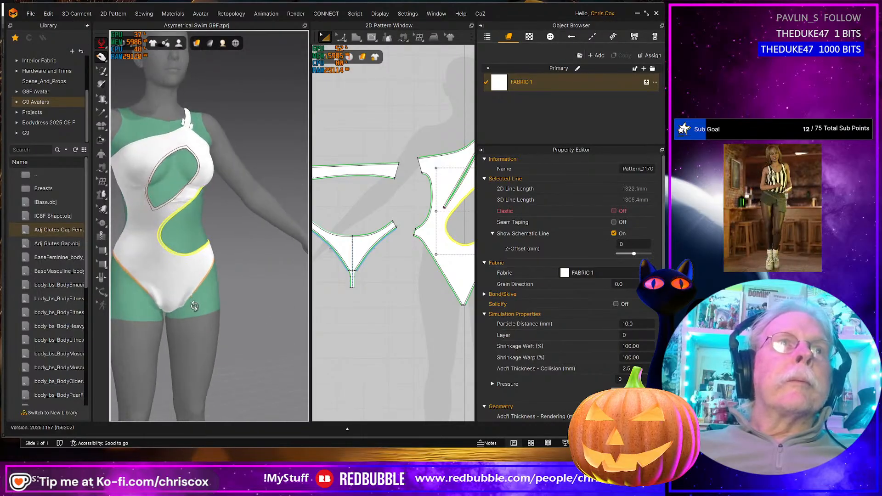
- Pull the front panel down around the chest cutout and adjust the back band on the avatar
click(162, 173)
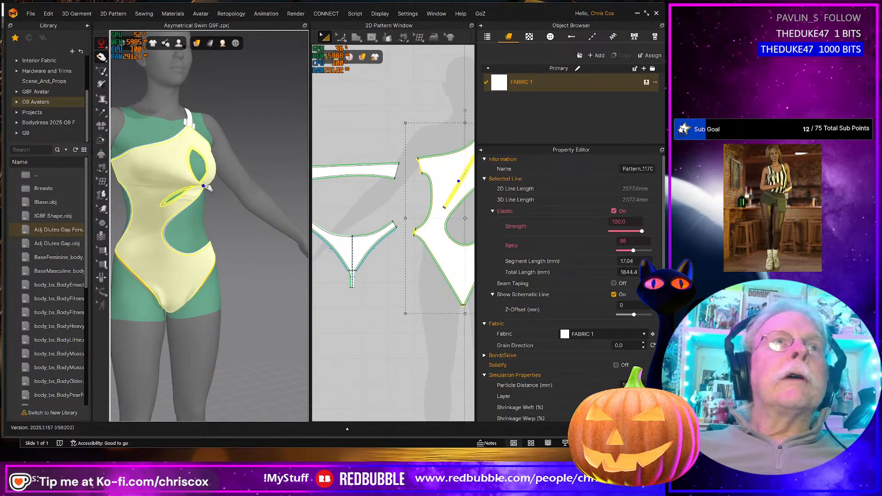
drag(201, 188, 194, 227)
right_drag(194, 227, 266, 239)
right_drag(288, 182, 171, 183)
click(282, 164)
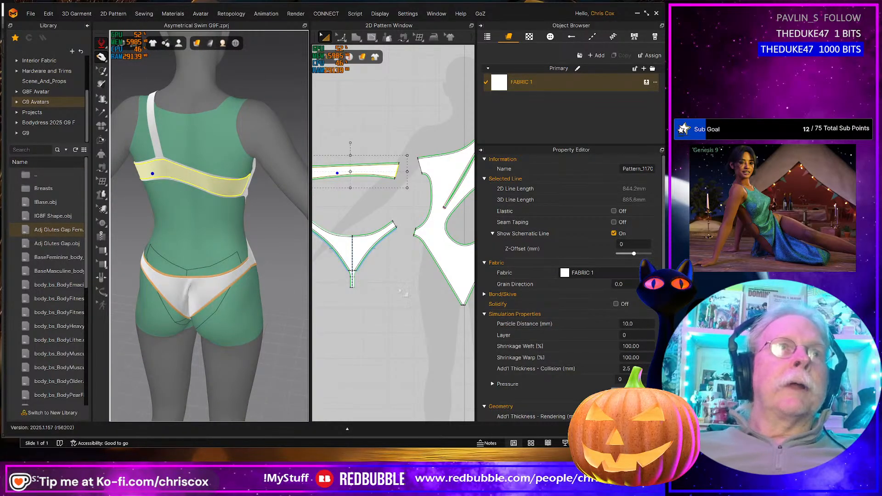
- Lengthen the shoulder strap pattern by moving its top edge upward, and simulate the garment
scroll(395, 301, down, 5)
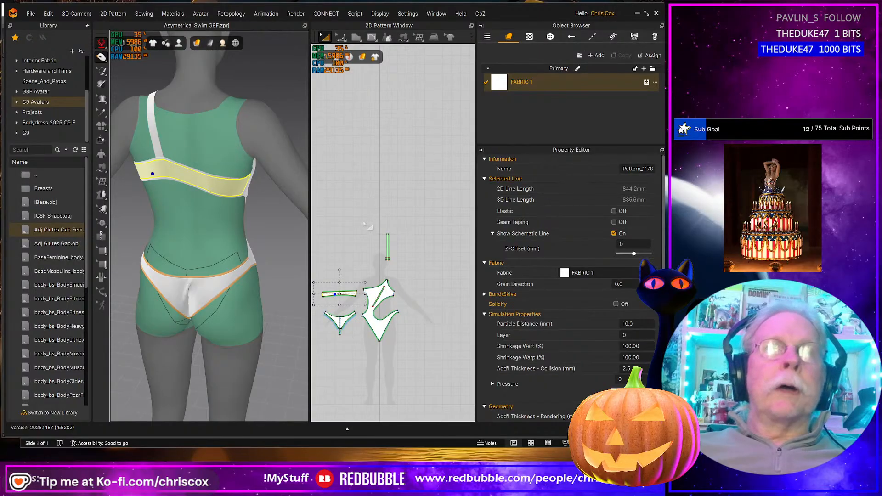
mouse_move(239, 203)
right_down()
mouse_move(264, 204)
mouse_move(236, 201)
right_up()
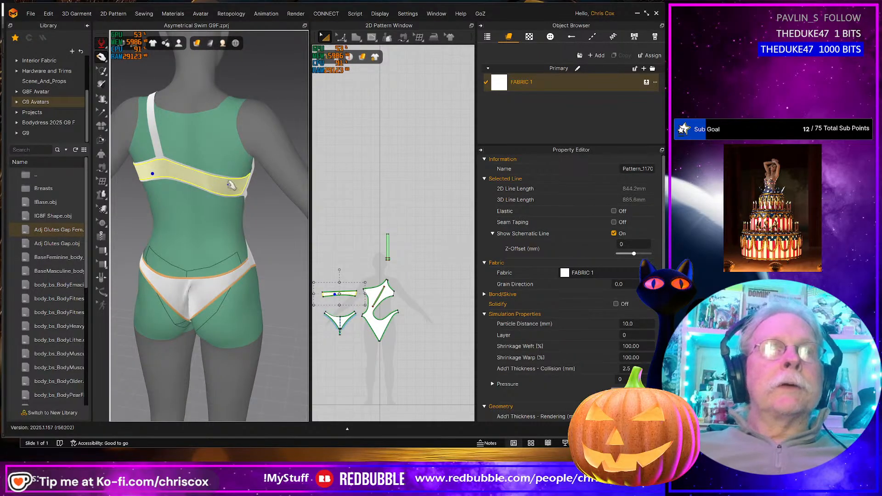
click(407, 237)
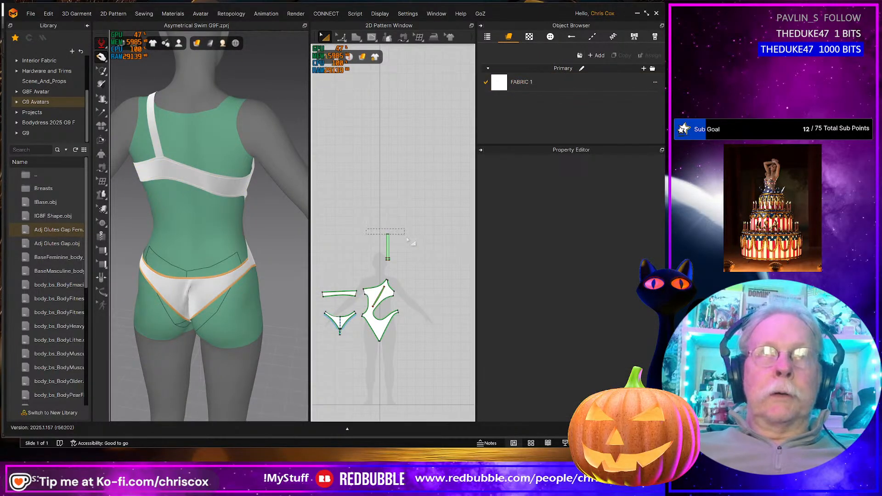
key(z)
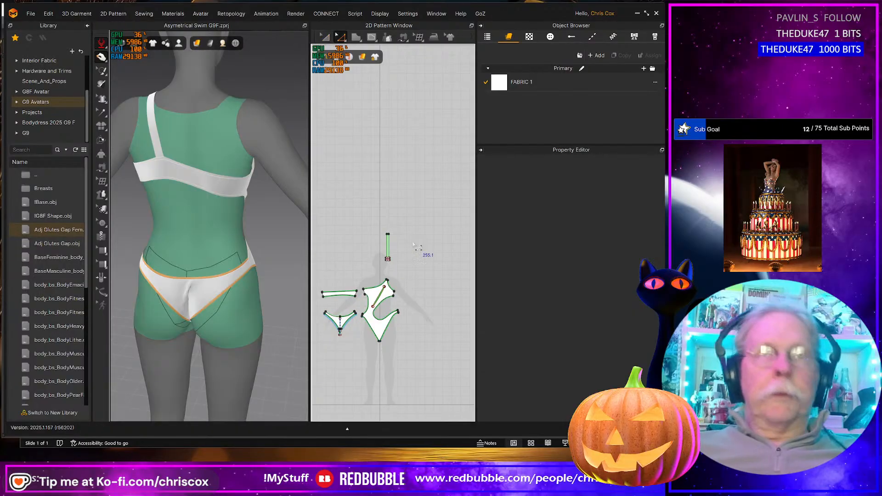
drag(382, 237, 381, 228)
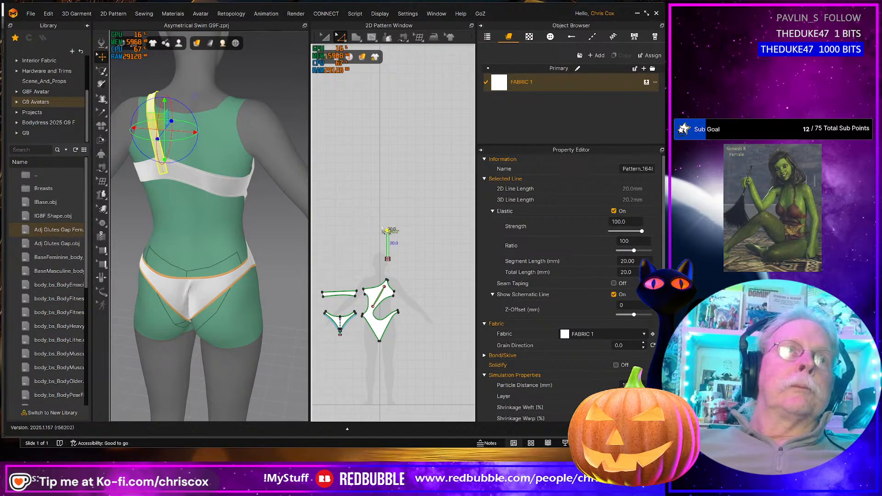
key(space)
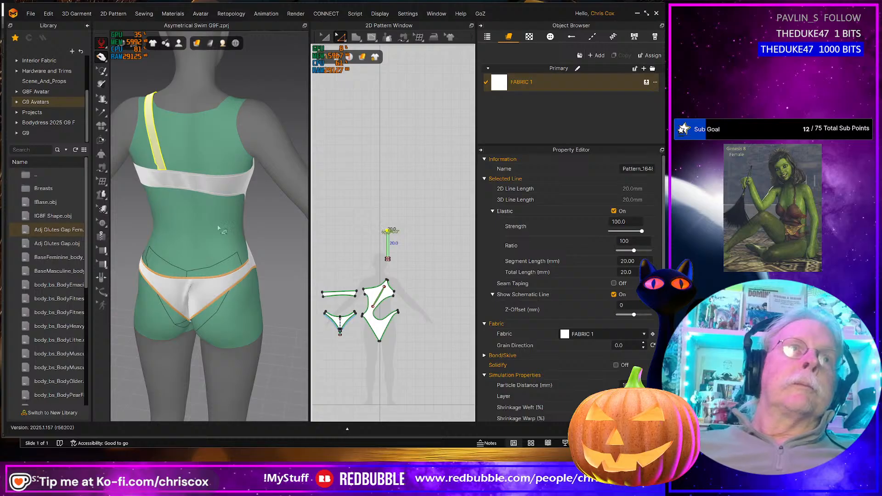
- Pull the back band downward at both ends to level it across the avatar's back
click(156, 184)
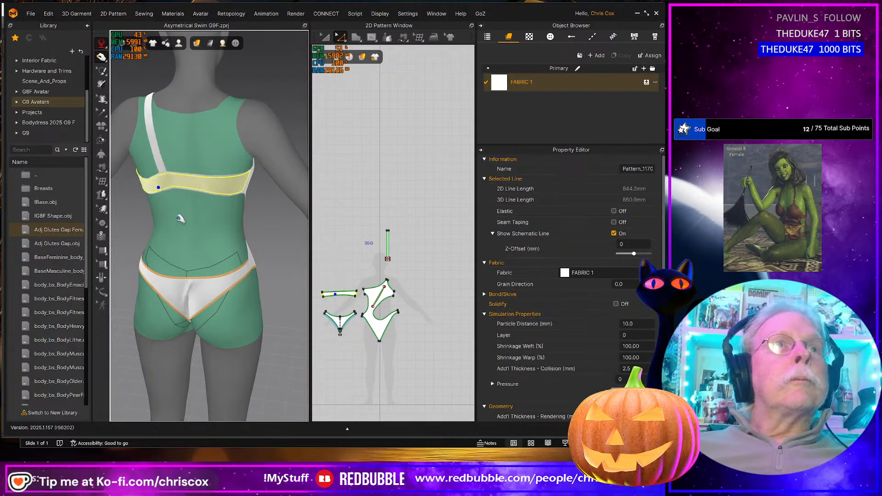
drag(238, 188, 250, 202)
right_drag(258, 216, 134, 211)
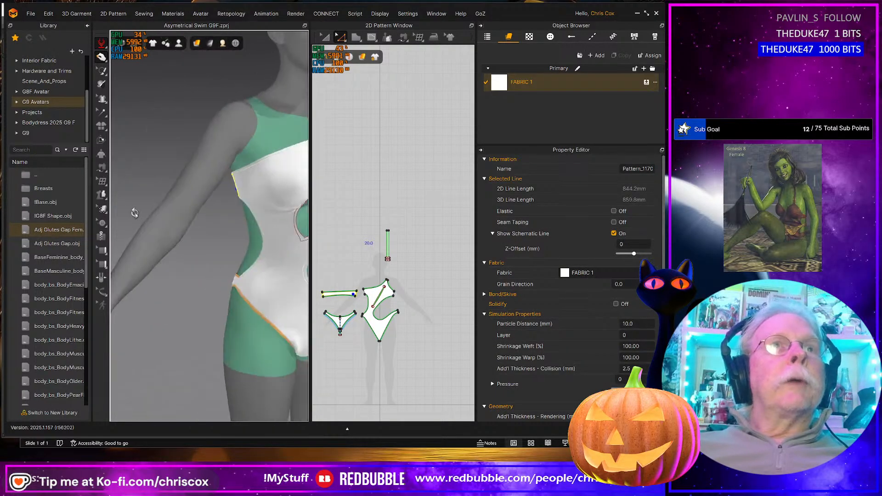
right_drag(242, 208, 136, 224)
- Pull the edges of the front chest cutout repeatedly to reopen it and smooth the fabric strip beneath it
click(170, 212)
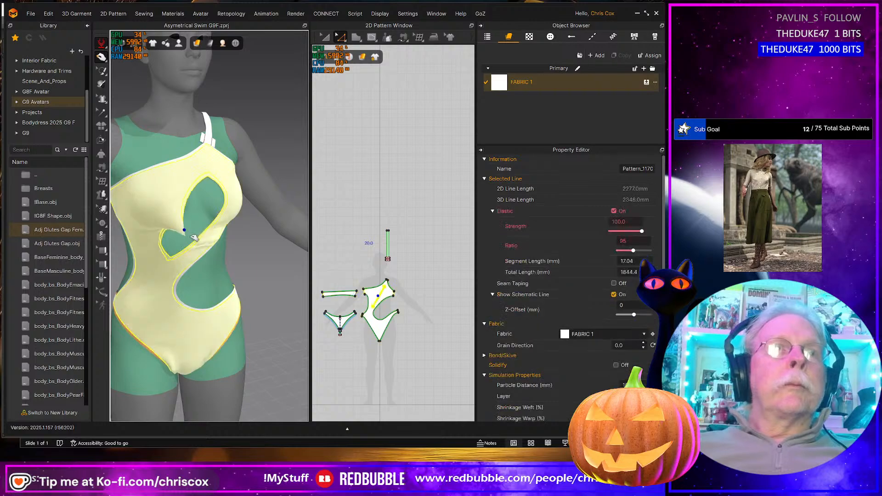
click(162, 232)
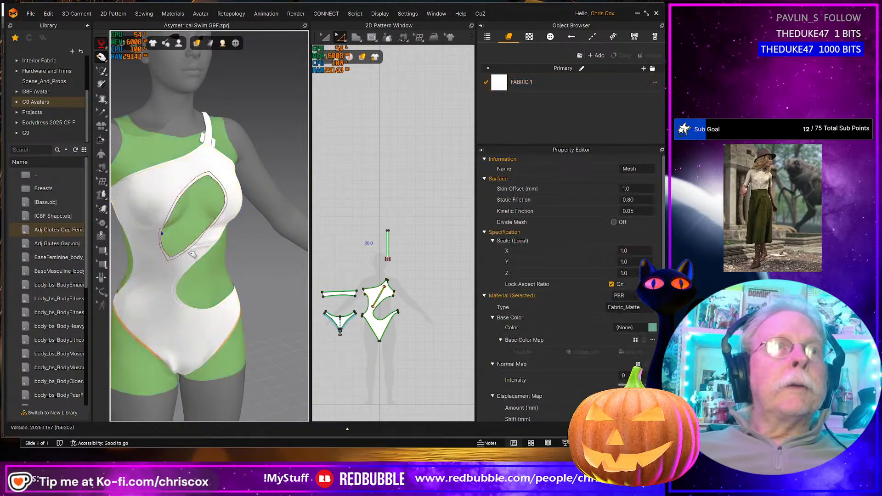
click(174, 215)
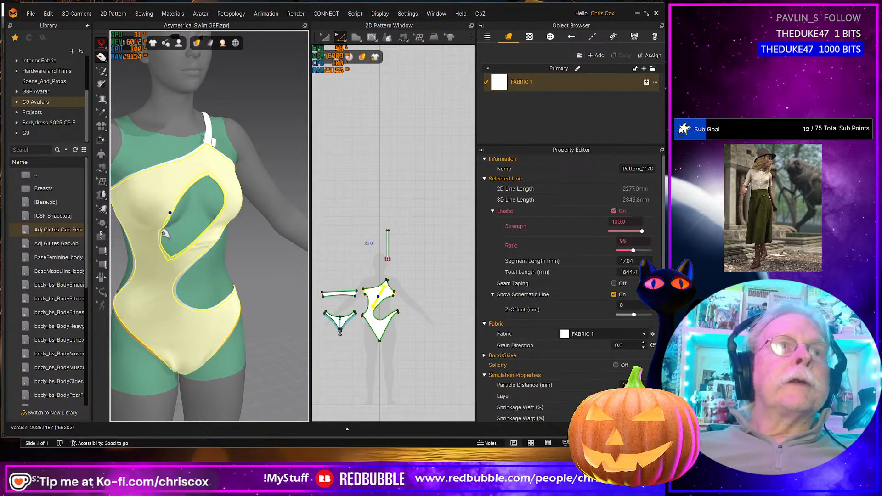
click(175, 240)
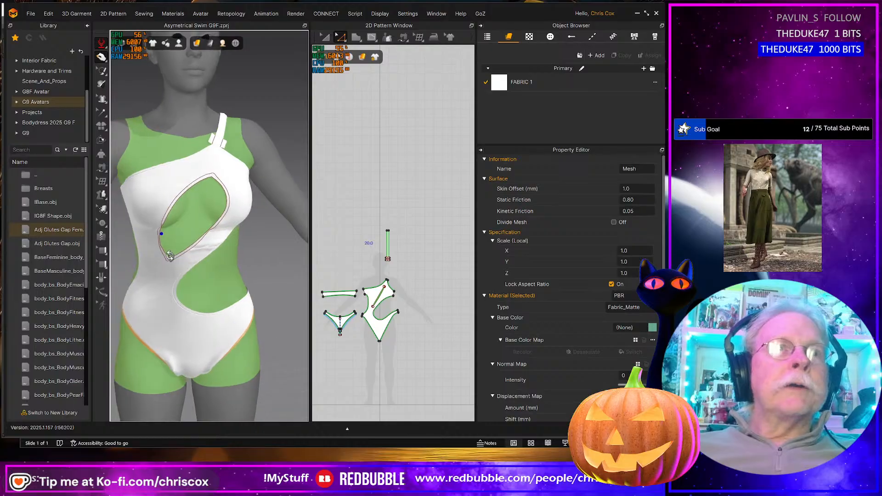
click(176, 261)
drag(176, 262, 168, 210)
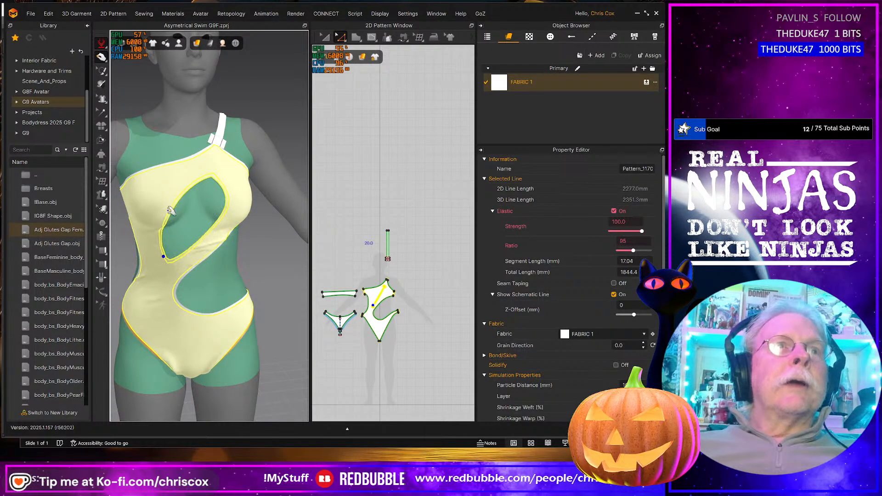
click(207, 223)
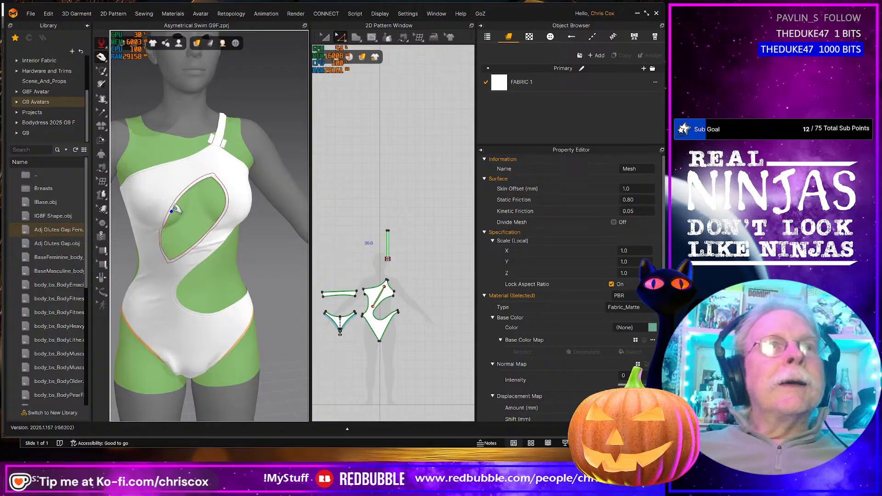
click(177, 209)
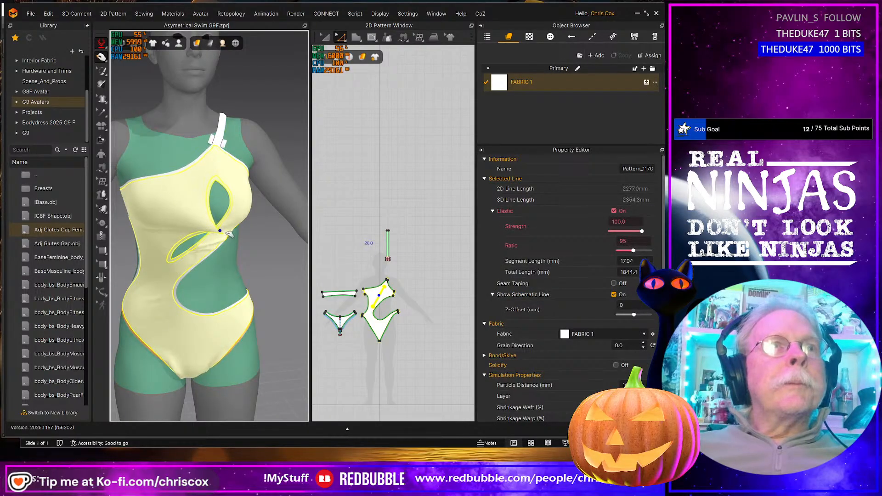
drag(177, 214, 172, 263)
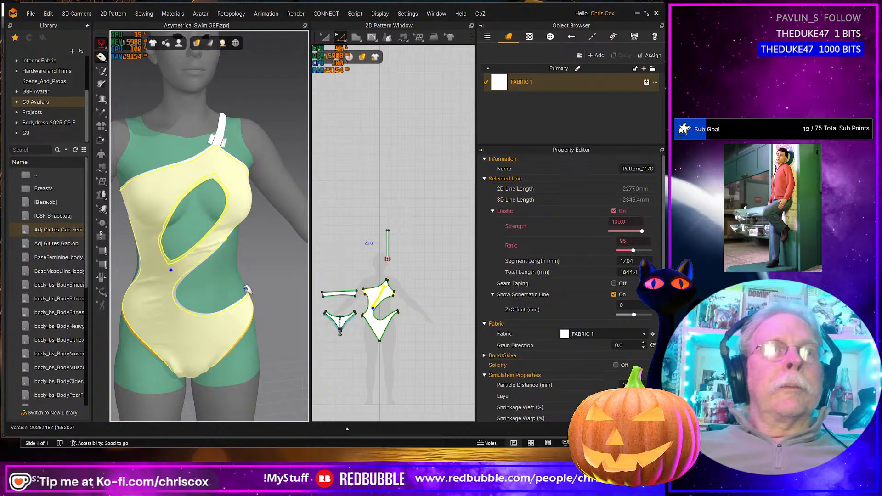
scroll(247, 289, up, 5)
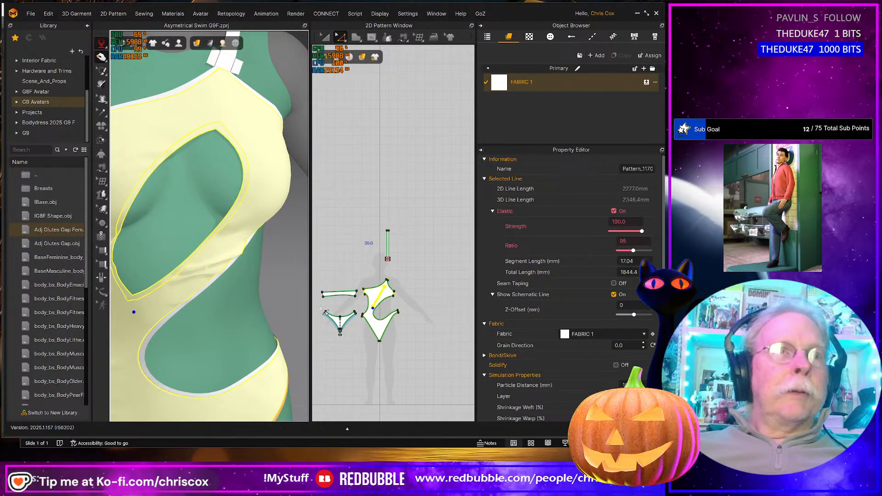
- Select the two long internal lines flanking the chest cutout slit together with the short segments and curve around its lower end
scroll(326, 312, up, 10)
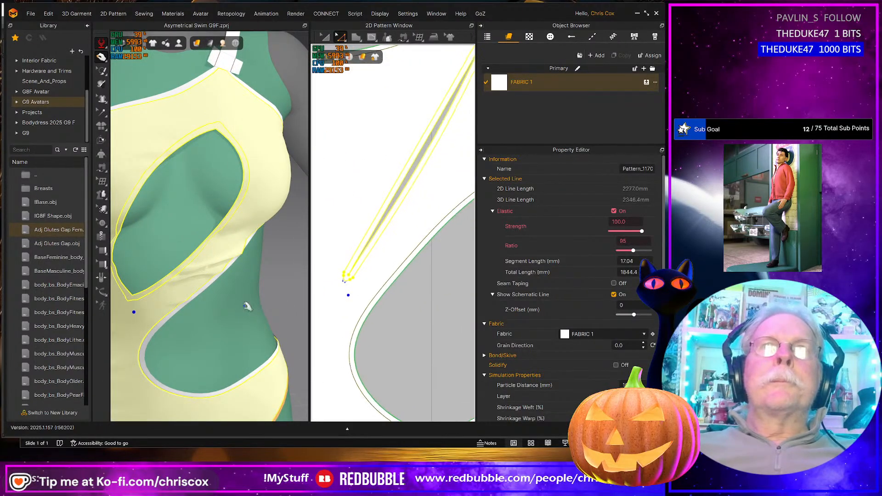
click(419, 298)
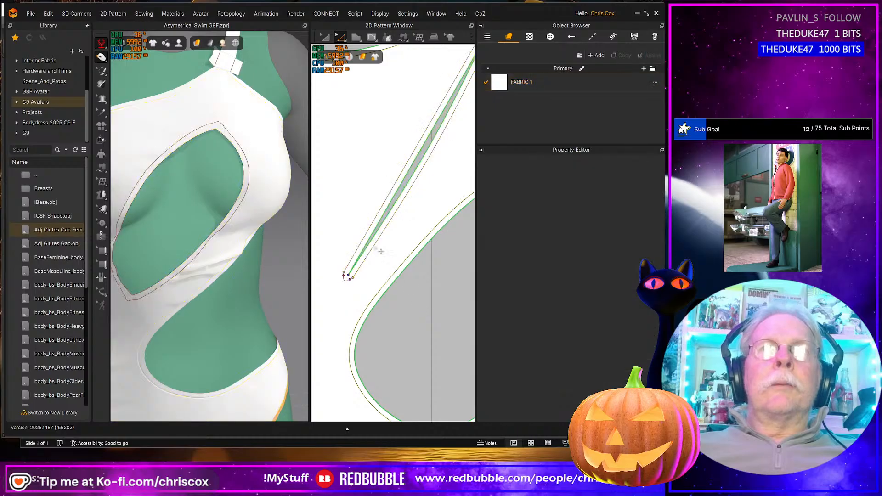
click(373, 246)
shift+click(358, 250)
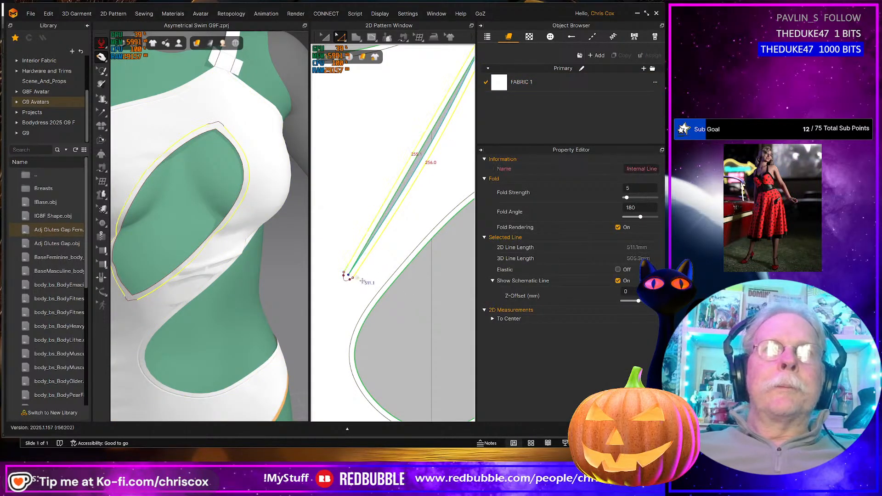
scroll(351, 282, up, 5)
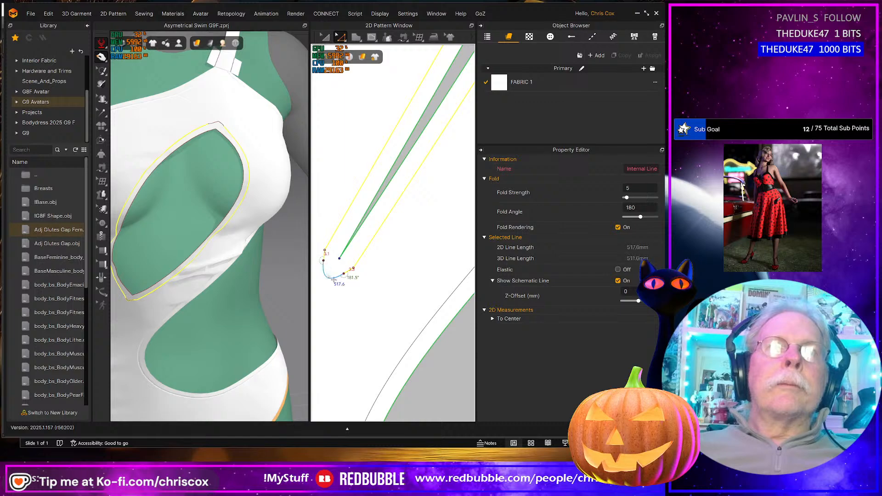
drag(334, 283, 384, 284)
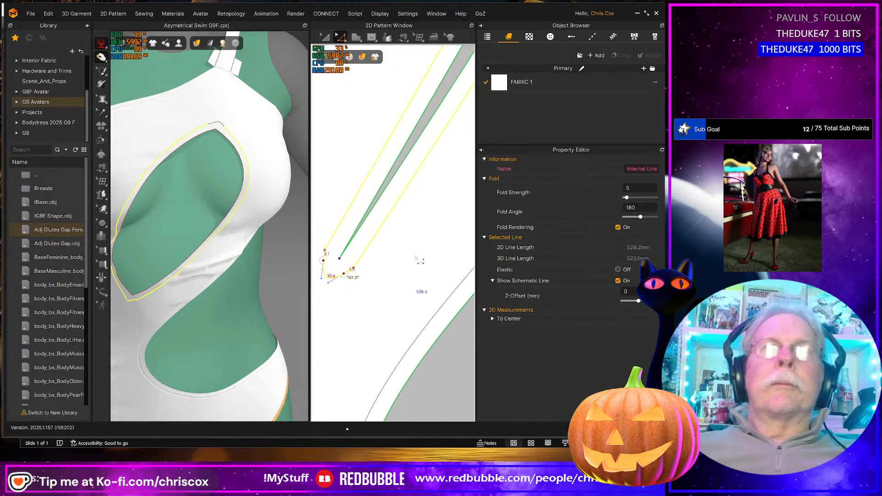
scroll(354, 338, up, 3)
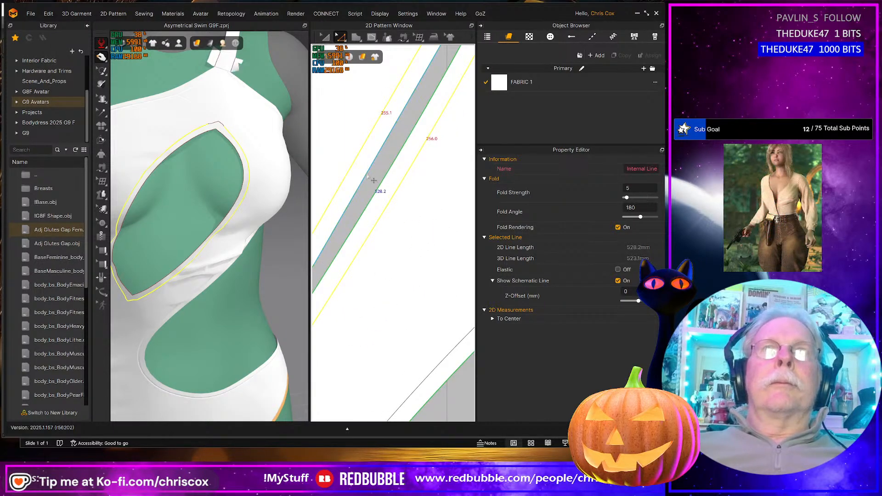
- Add both edges of the slit and the internal segments and curve around its upper end to the selection
click(375, 183)
shift+click(378, 189)
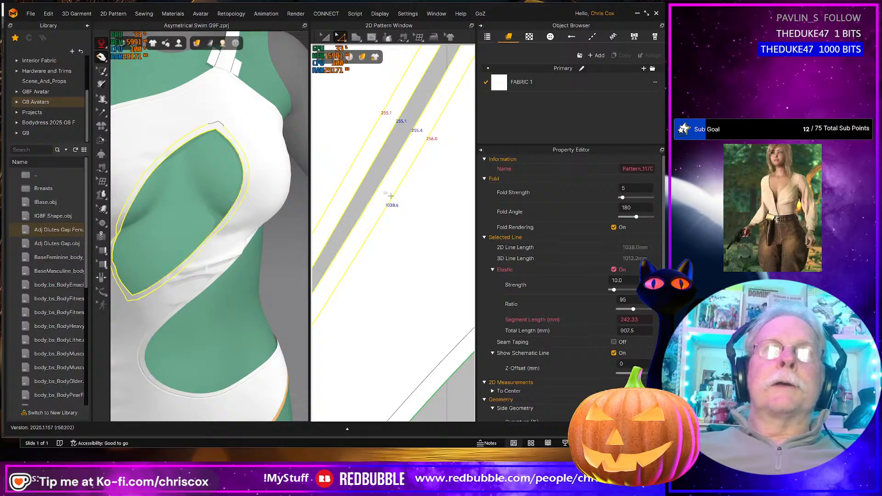
middle_drag(448, 144, 347, 331)
scroll(386, 271, down, 3)
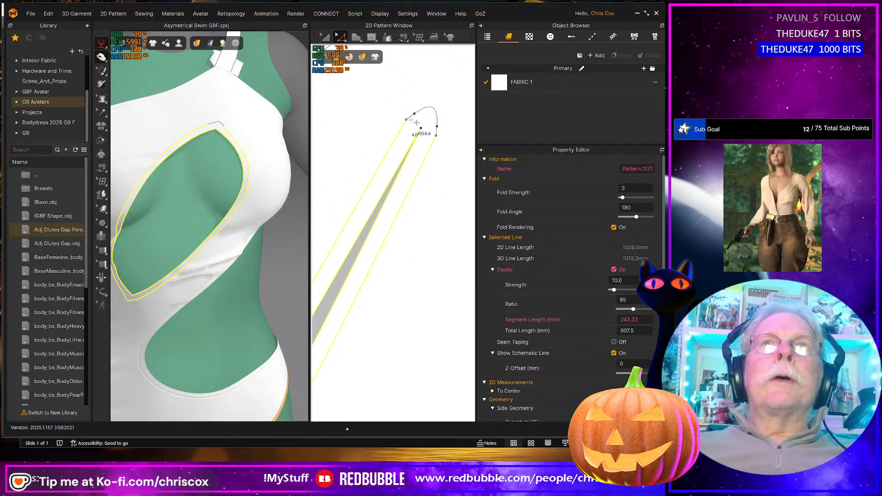
click(425, 115)
drag(430, 118, 432, 119)
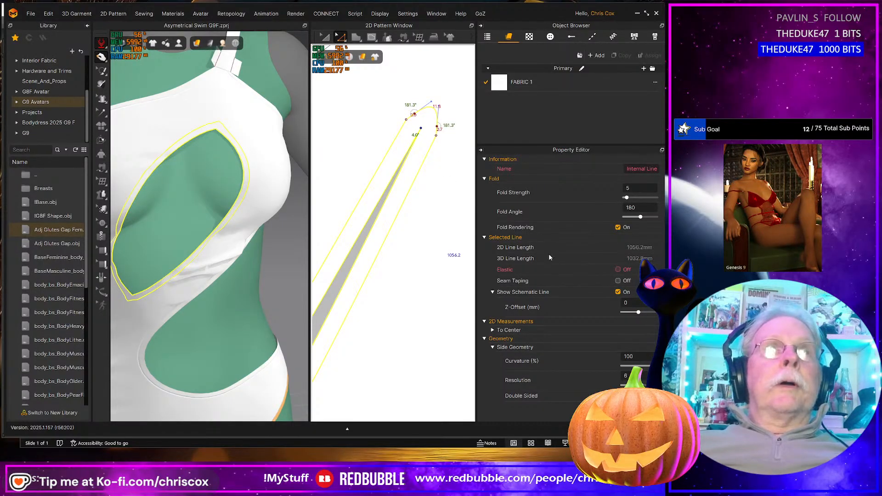
- Stop the simulation, enable Elastic on all the selected cutout lines and set their ratio to 95
key(space)
click(618, 270)
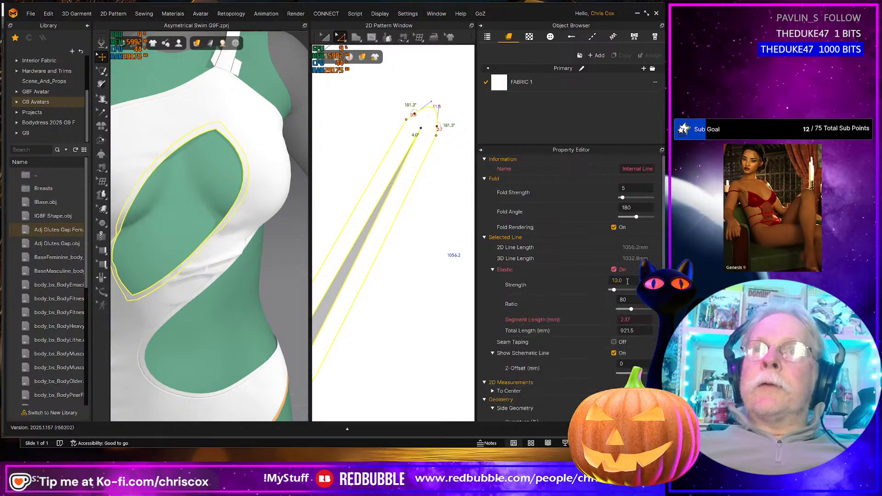
click(637, 300)
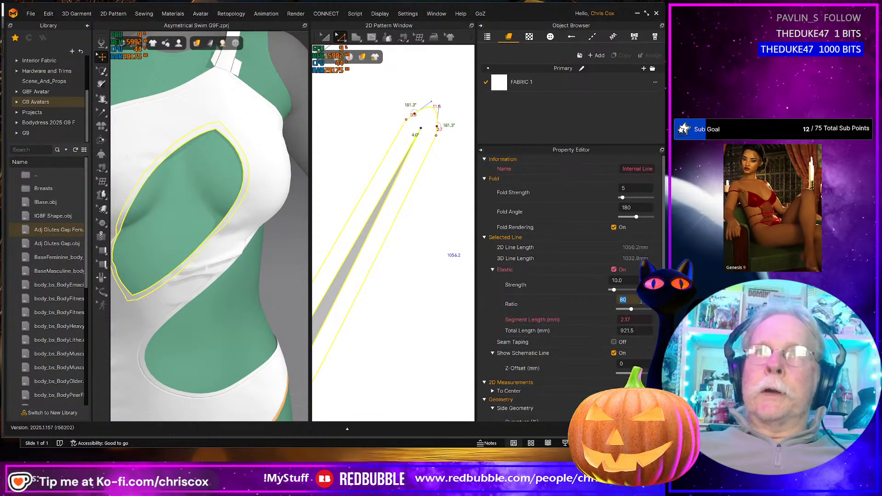
text(95)
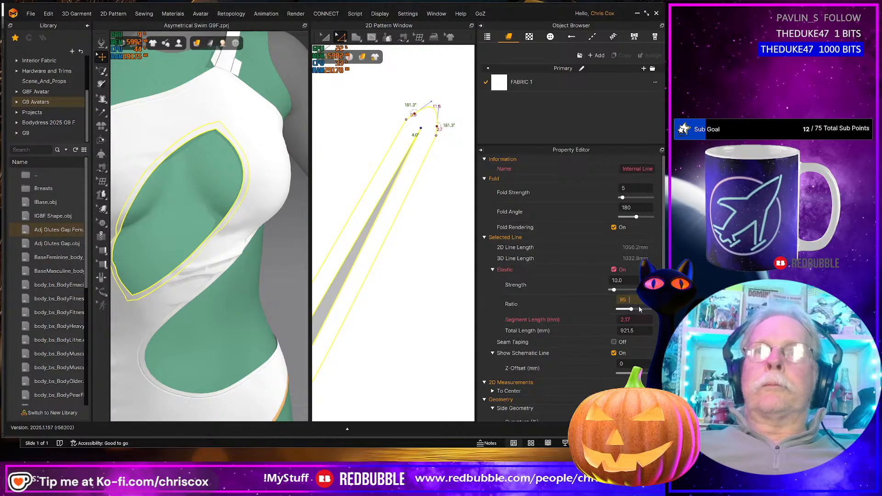
key(Return)
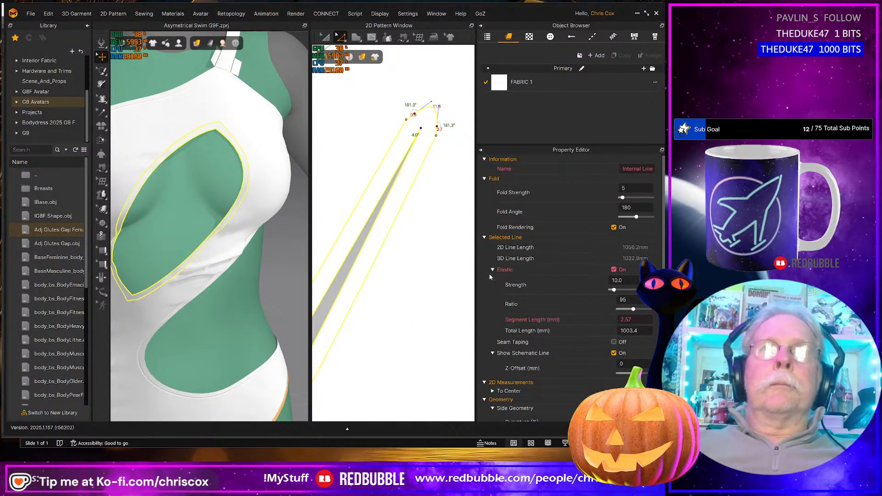
- Pull the draped fabric at the lower corner and side of the chest cutout to smooth its edge during simulation
scroll(189, 248, up, 3)
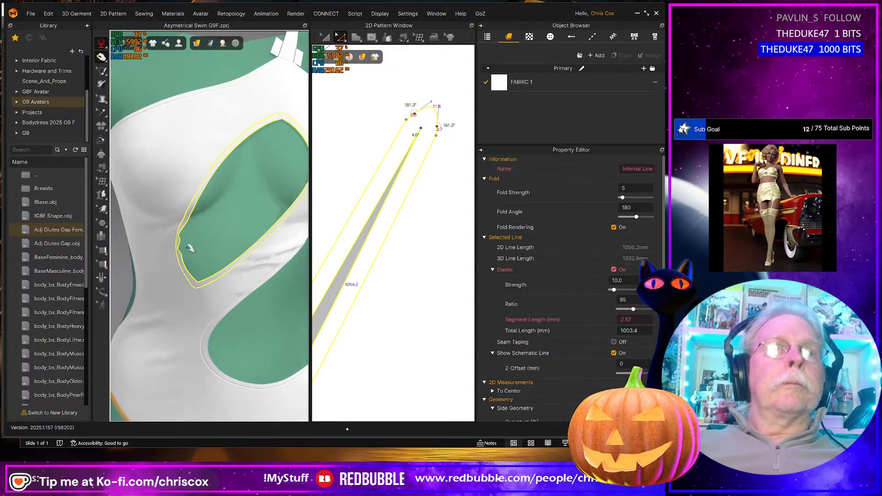
click(185, 235)
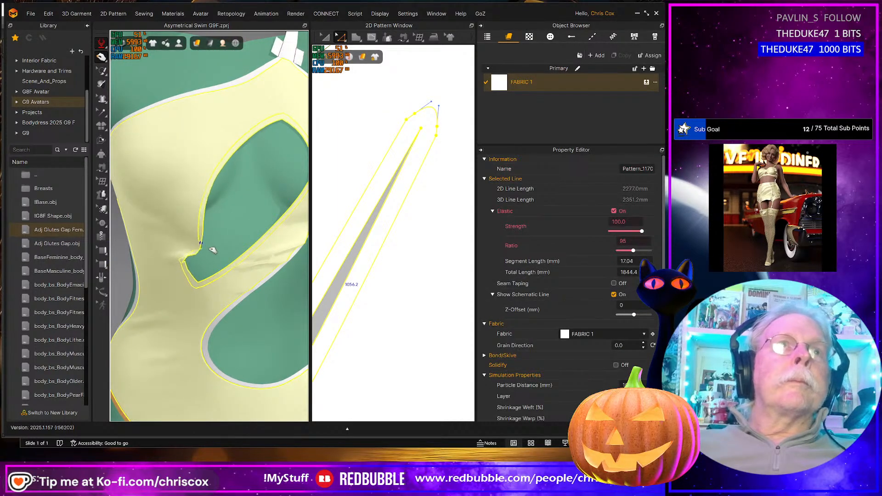
right_drag(217, 246, 279, 252)
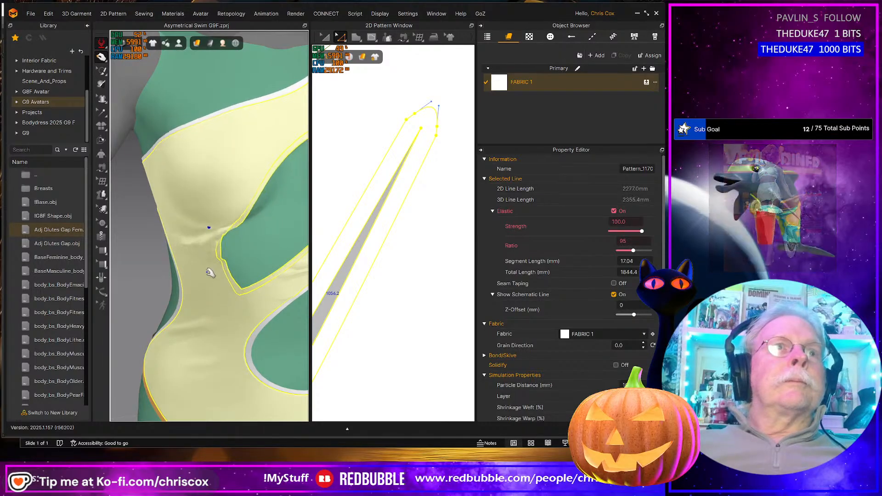
drag(210, 273, 273, 325)
scroll(368, 327, down, 5)
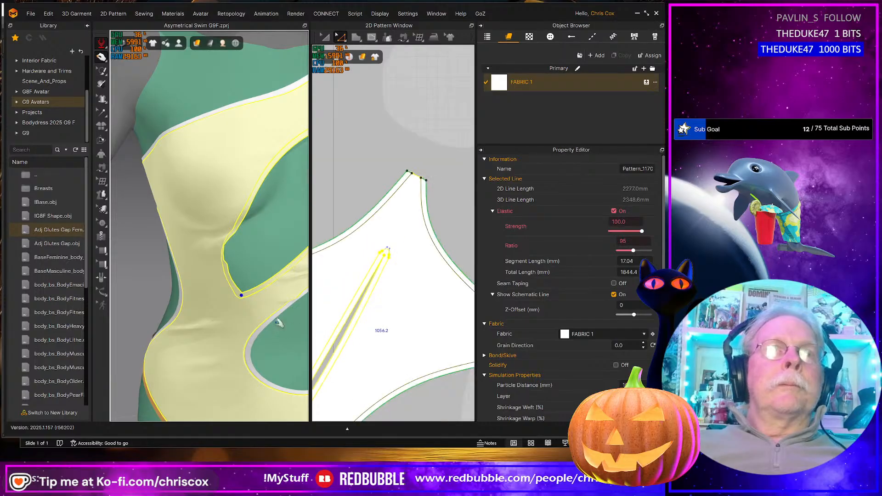
scroll(257, 299, down, 4)
right_drag(205, 303, 228, 285)
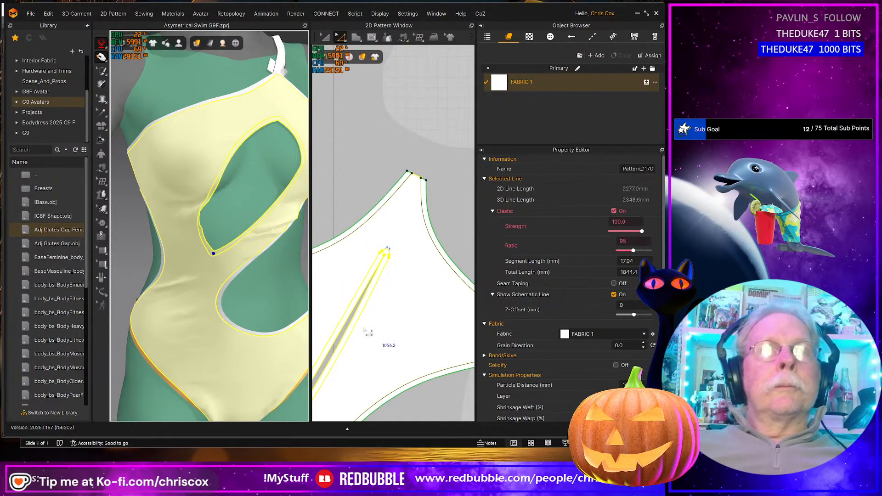
- Lower the elastic ratio of the front pattern's lines to 90 and further to 85 to tighten the cutout
scroll(368, 332, up, 3)
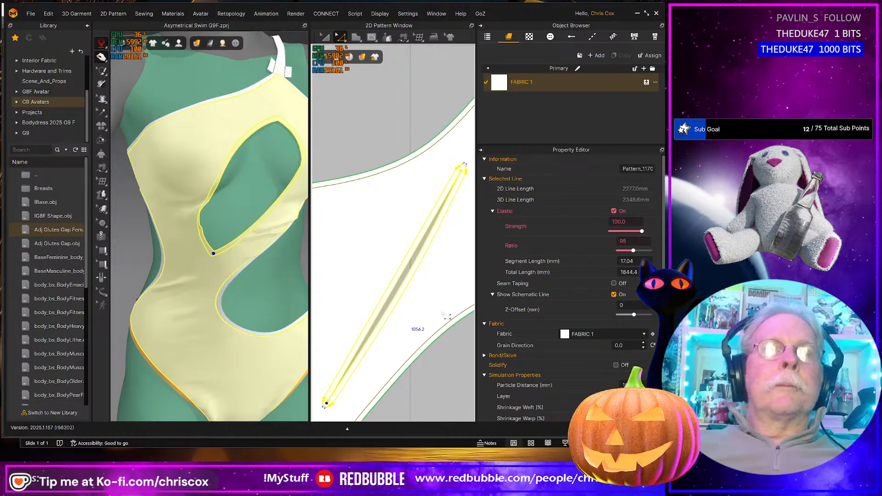
double_click(632, 242)
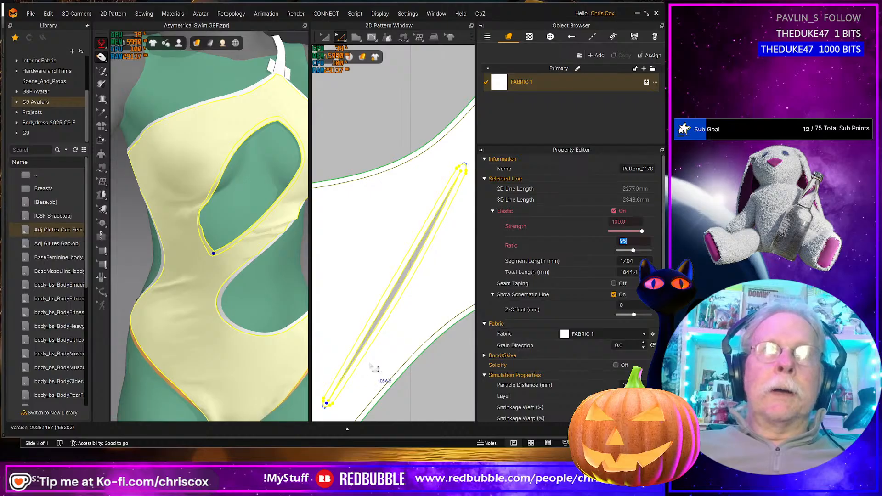
key(Return)
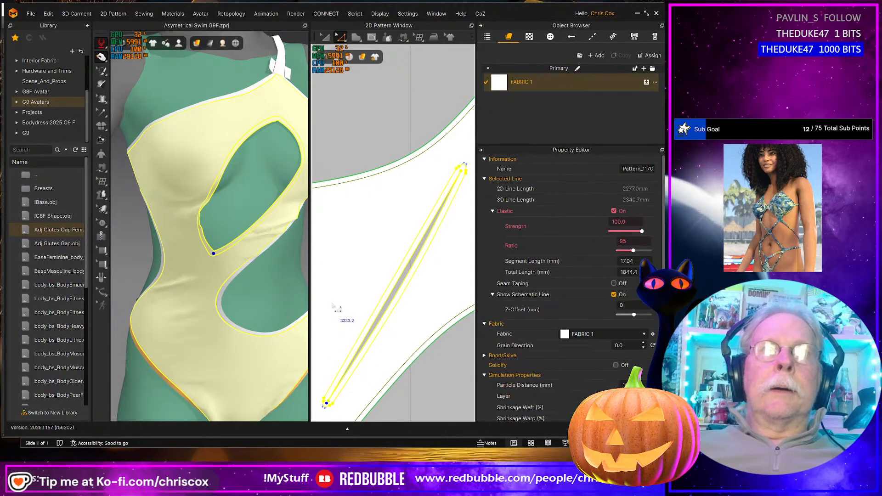
double_click(638, 242)
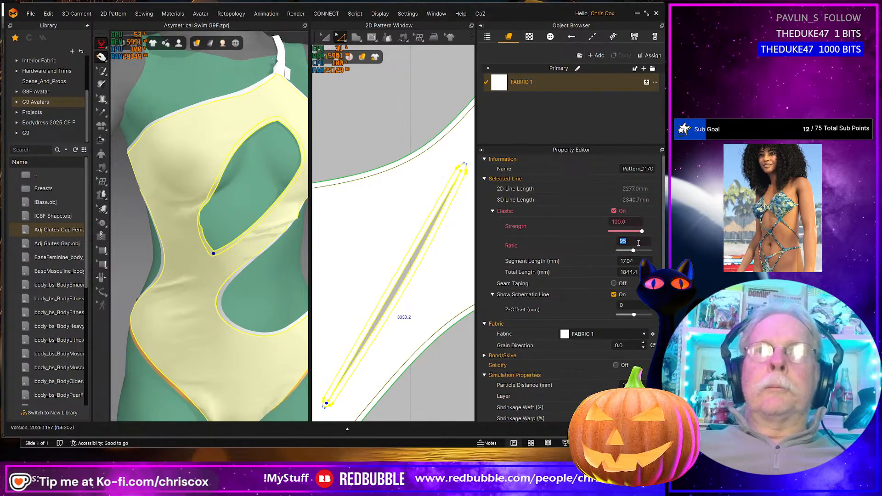
key(Return)
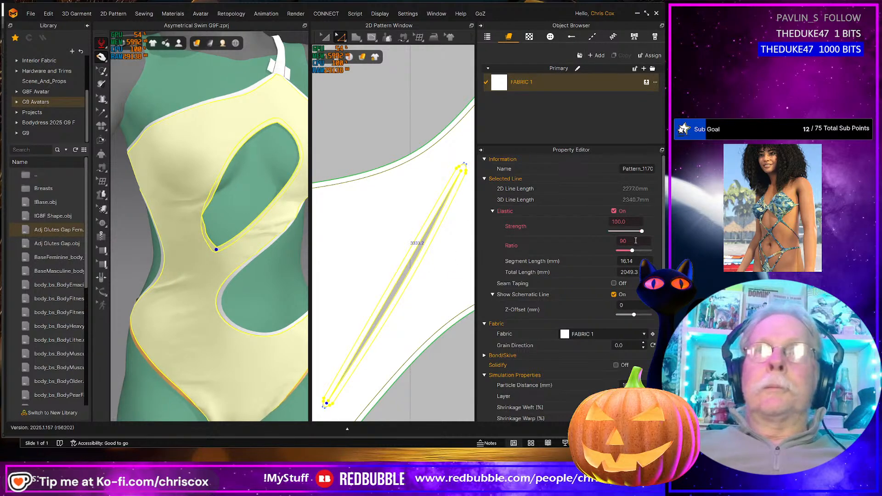
text(85)
key(Return)
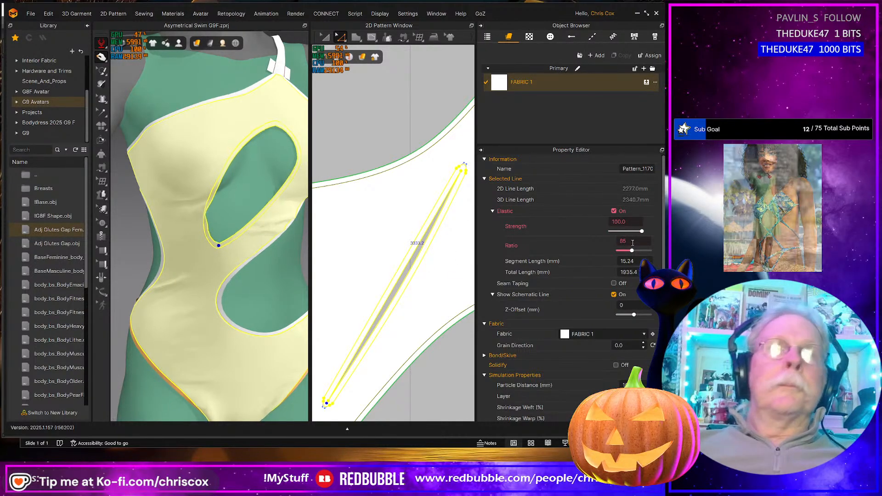
- Inspect the elastic settings of the two internal lines beside the slit and of the slit's own two edges
click(210, 209)
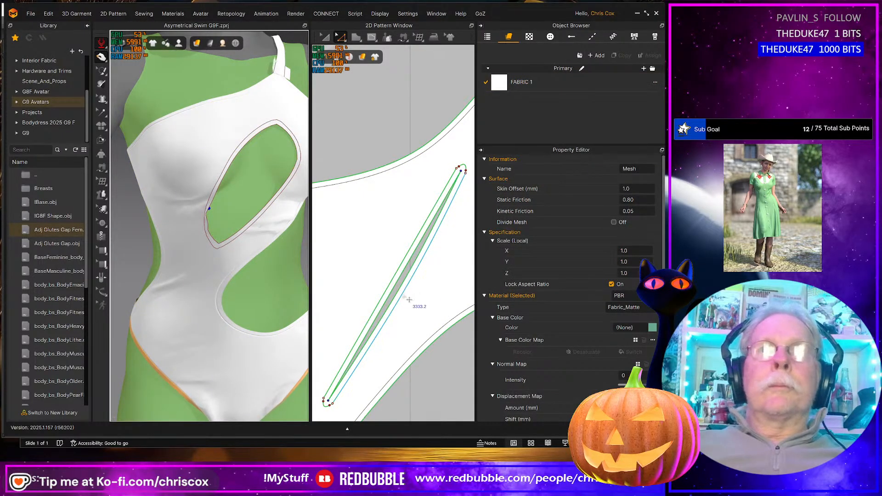
click(408, 299)
shift+click(394, 294)
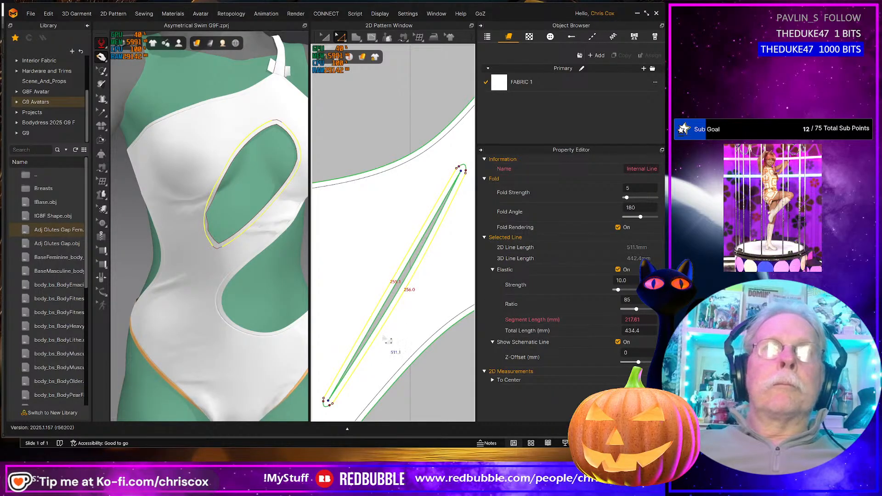
scroll(388, 341, down, 1)
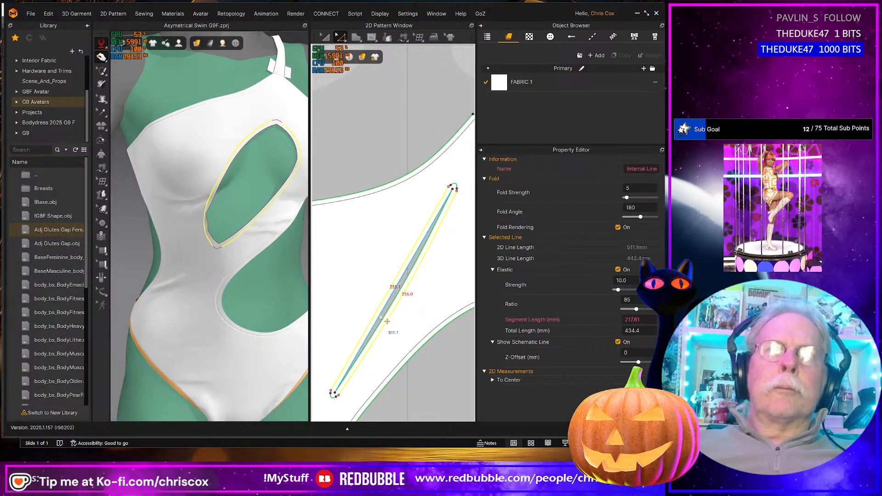
click(389, 323)
shift+click(391, 326)
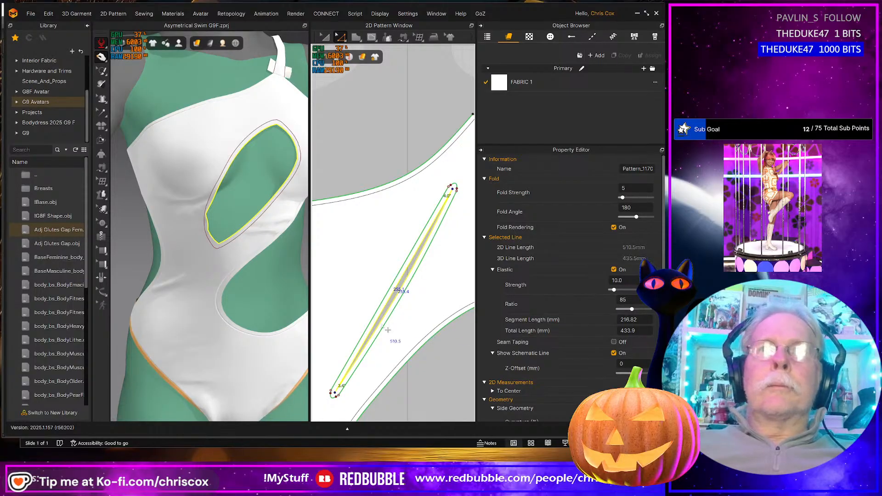
scroll(388, 330, up, 2)
scroll(409, 330, up, 2)
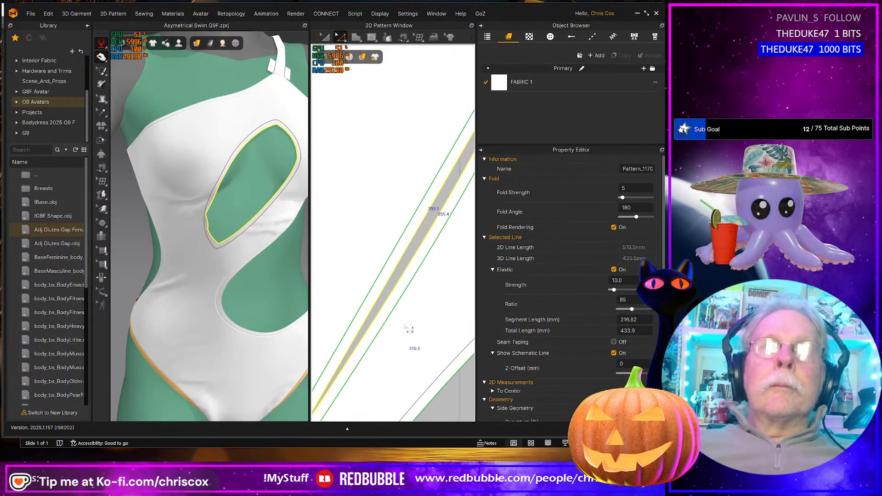
scroll(409, 330, down, 2)
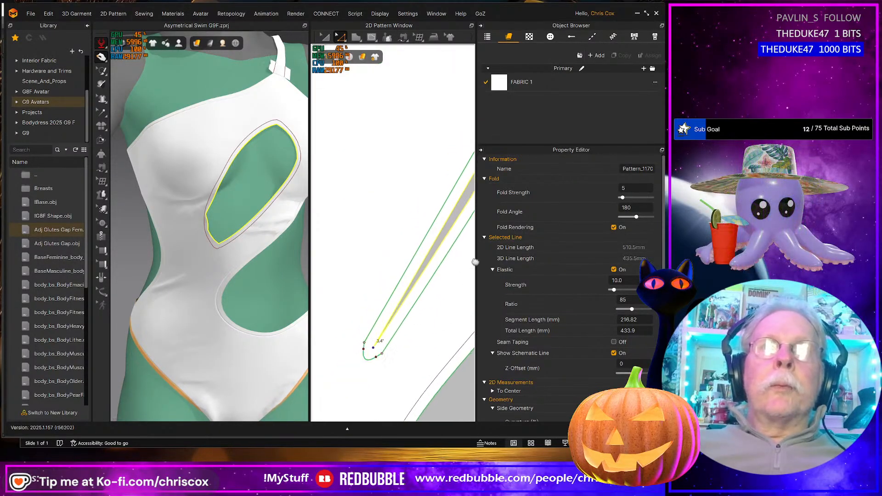
- Set the elastic ratio to 90 on the internal lines surrounding the chest slit, including the short and curved segments at its upper end
click(381, 357)
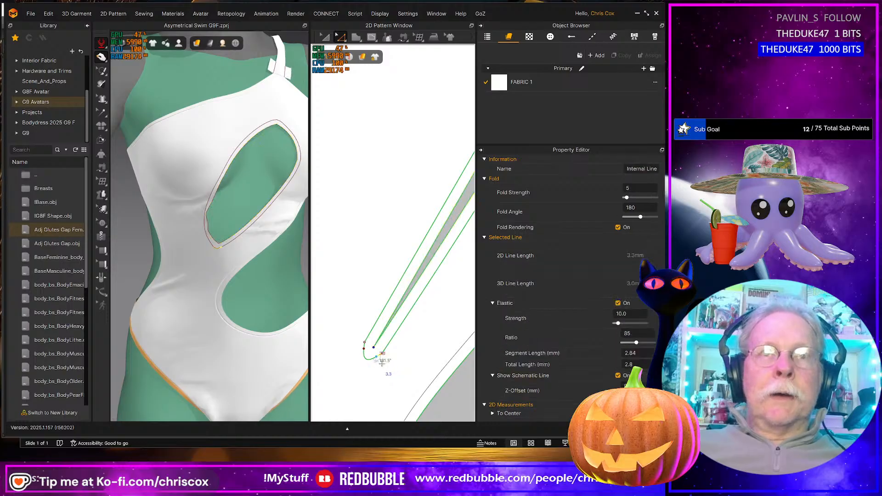
click(372, 342)
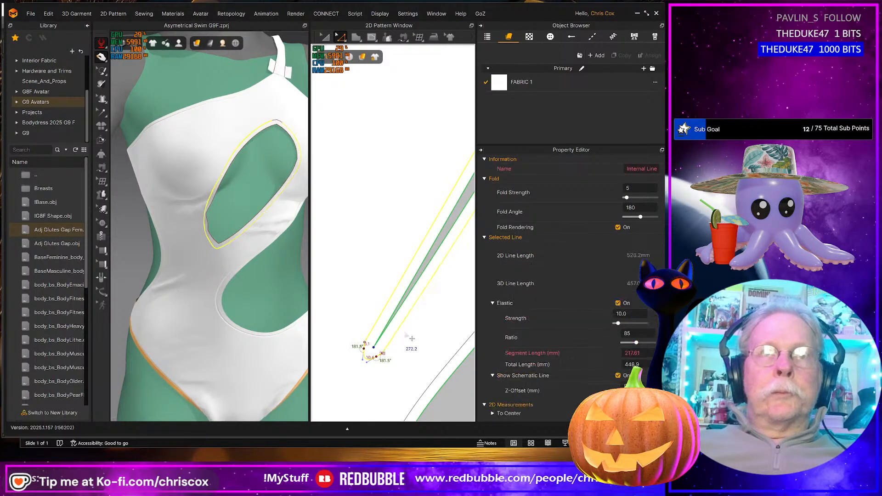
middle_drag(382, 375, 429, 217)
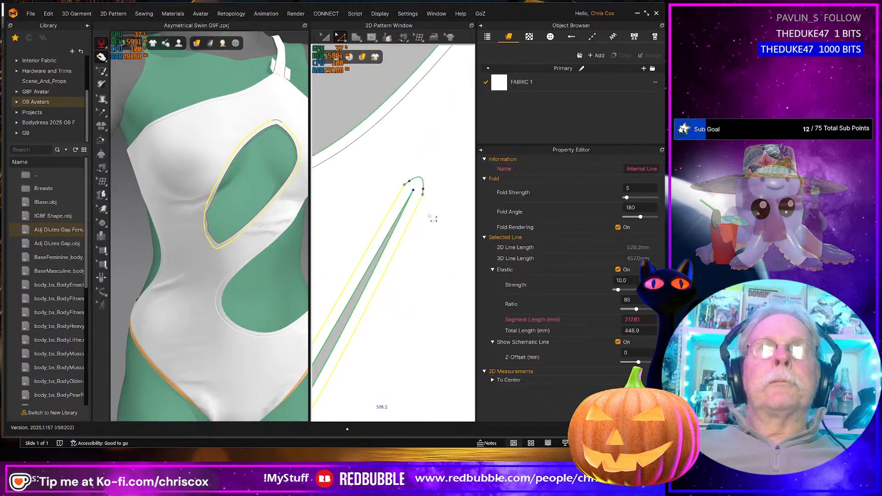
click(413, 190)
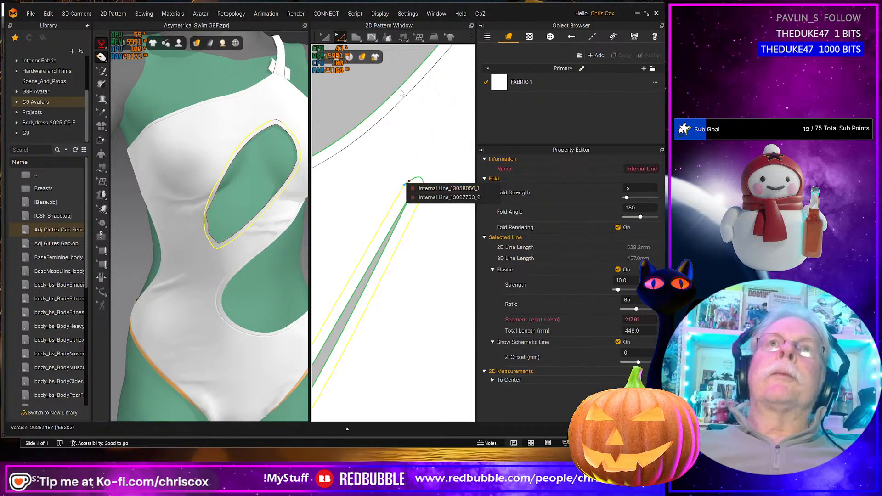
click(431, 197)
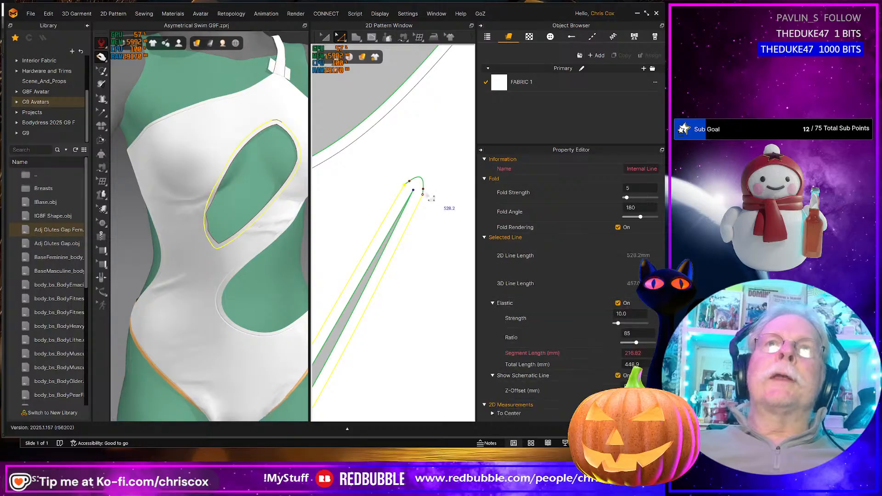
scroll(413, 189, up, 2)
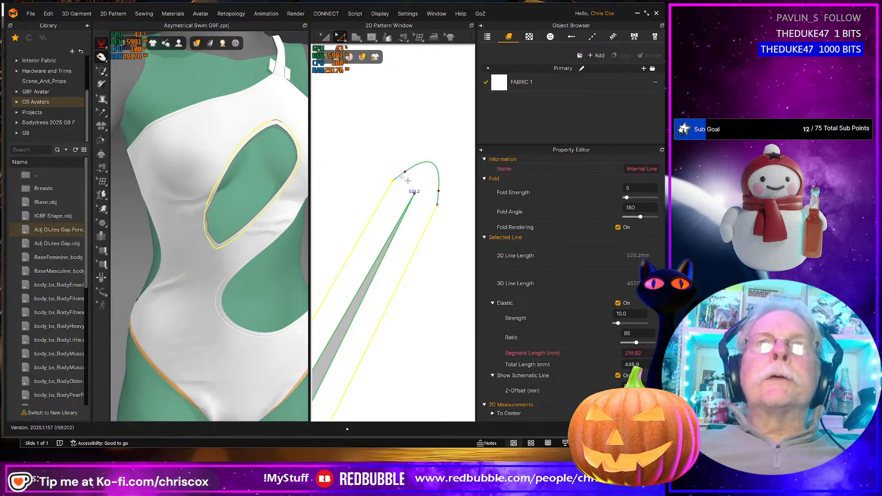
shift+click(401, 175)
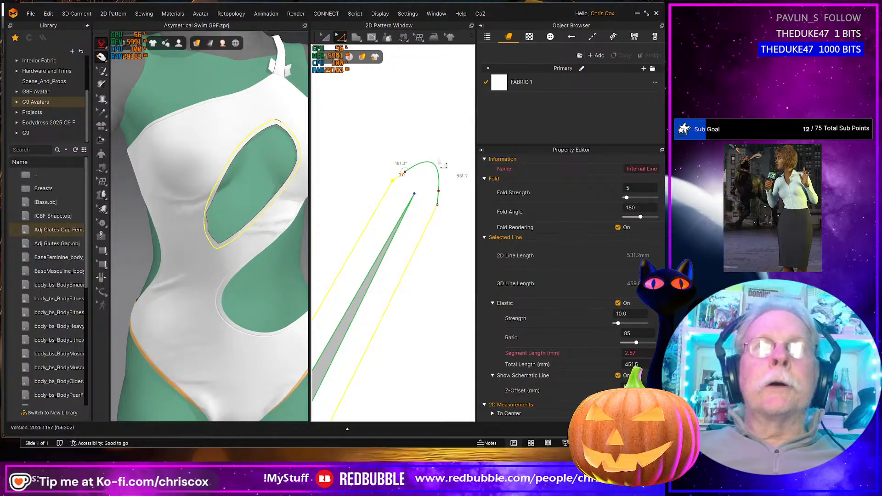
shift+click(442, 171)
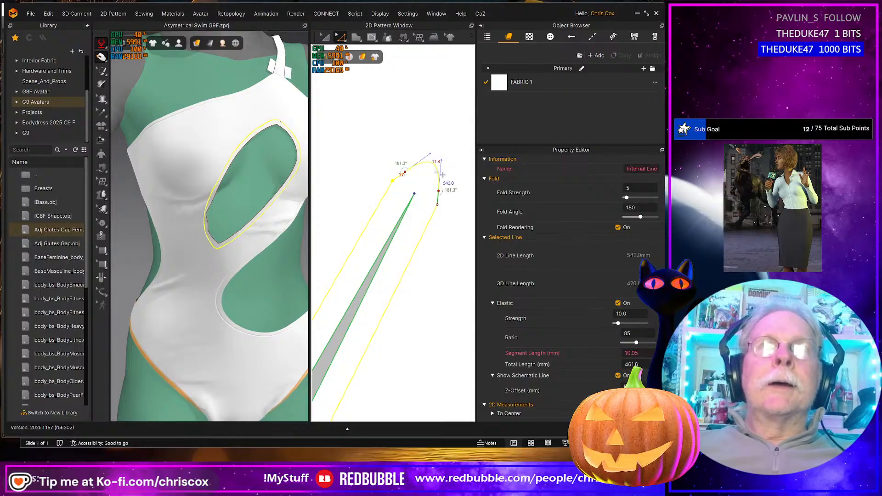
shift+click(438, 202)
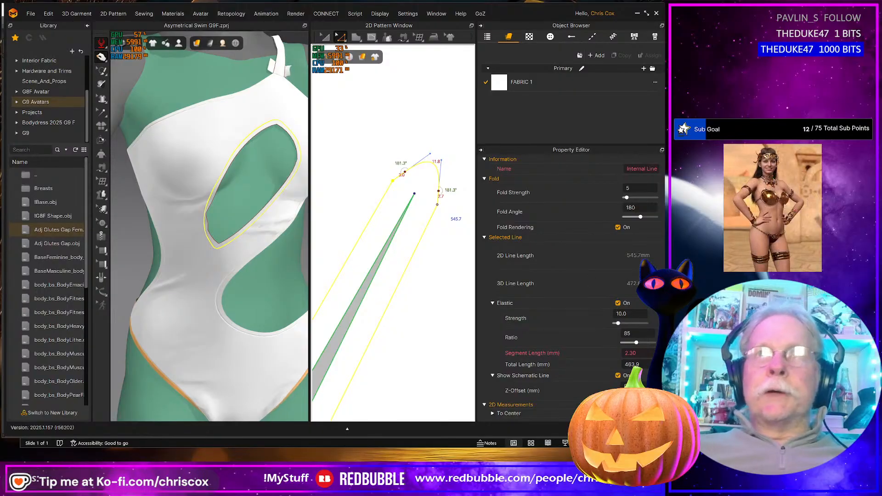
click(640, 331)
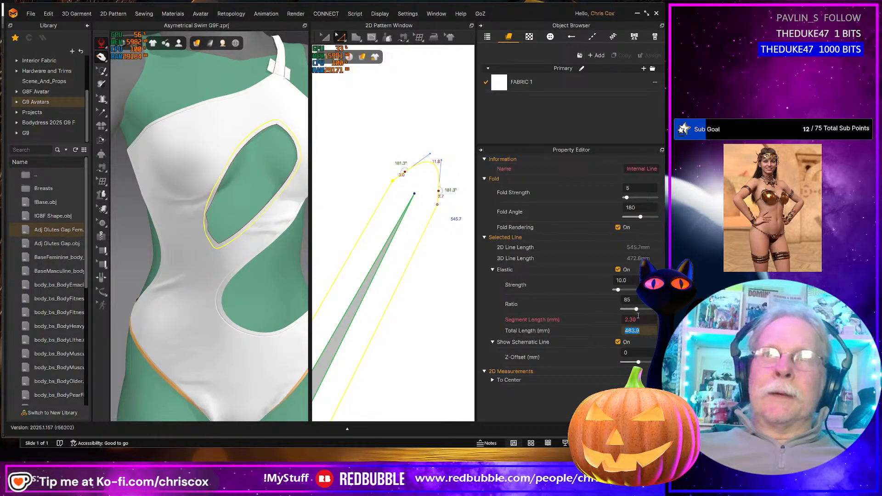
click(640, 300)
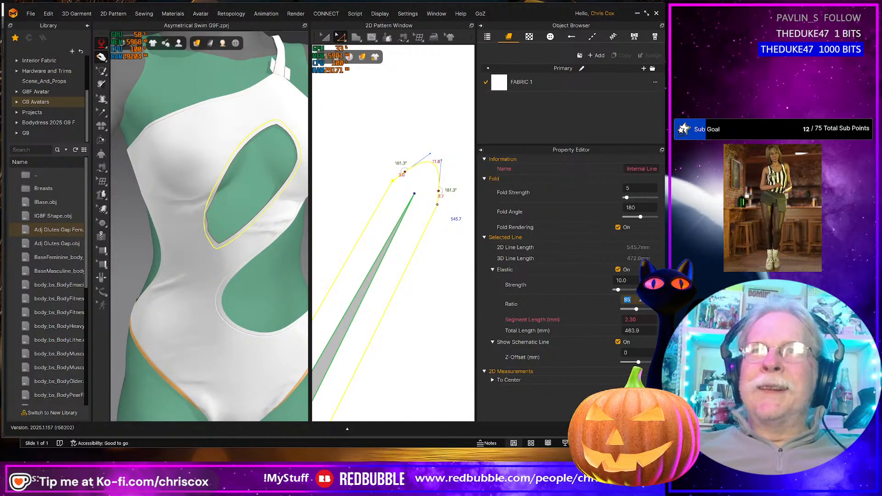
text(90)
key(Return)
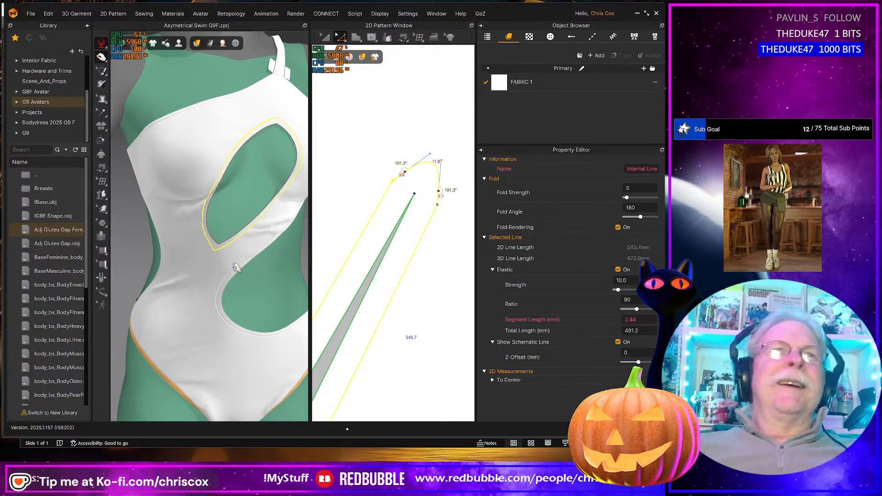
right_drag(236, 267, 215, 236)
click(209, 250)
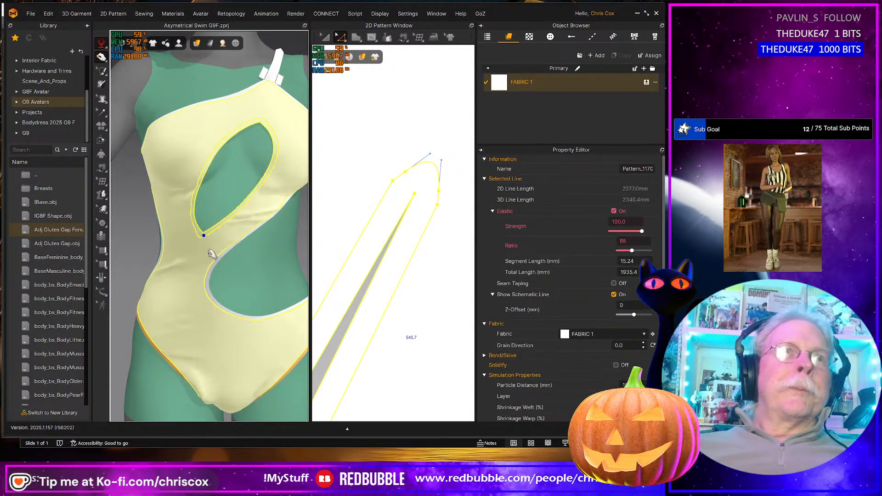
- Stop the simulation and enable Elastic at ratio 95 on the front pattern's neckline, armhole, large waist cutout and opposite side edges
scroll(410, 328, down, 2)
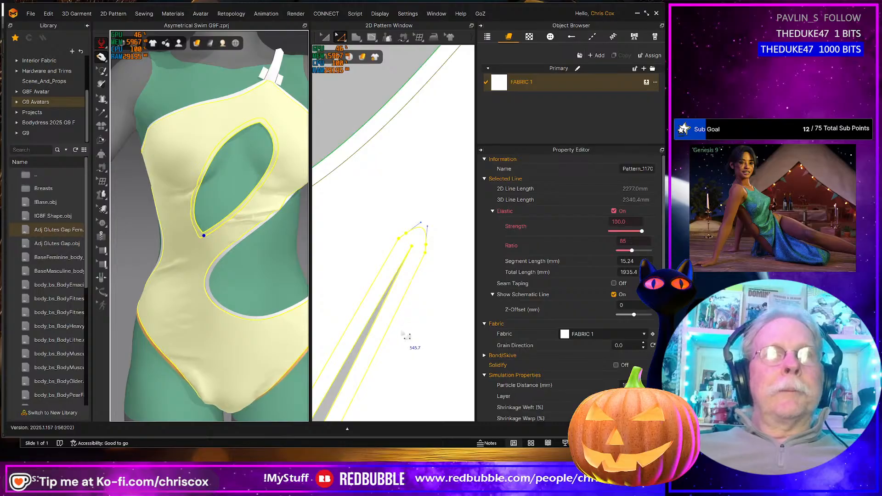
scroll(406, 337, down, 3)
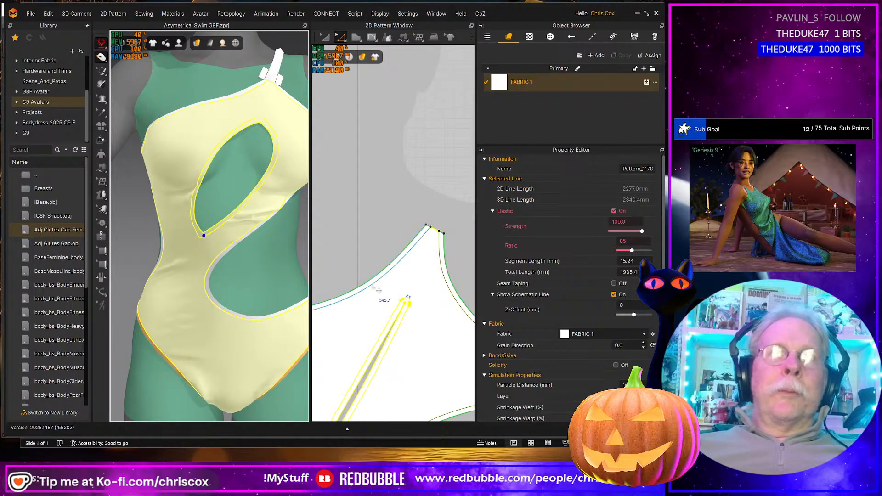
click(379, 291)
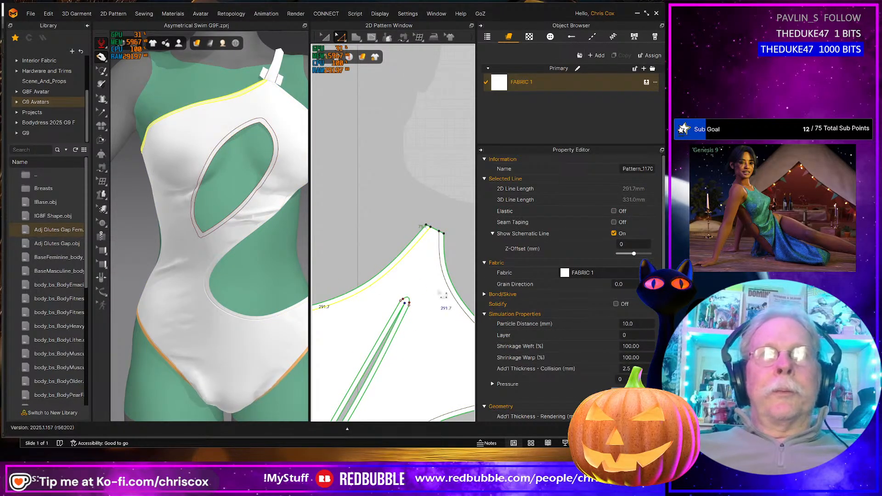
shift+click(449, 295)
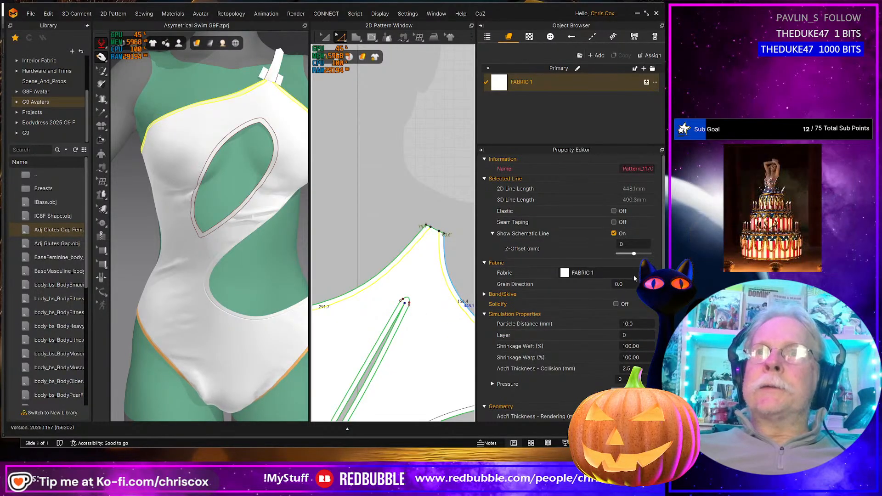
scroll(381, 302, down, 4)
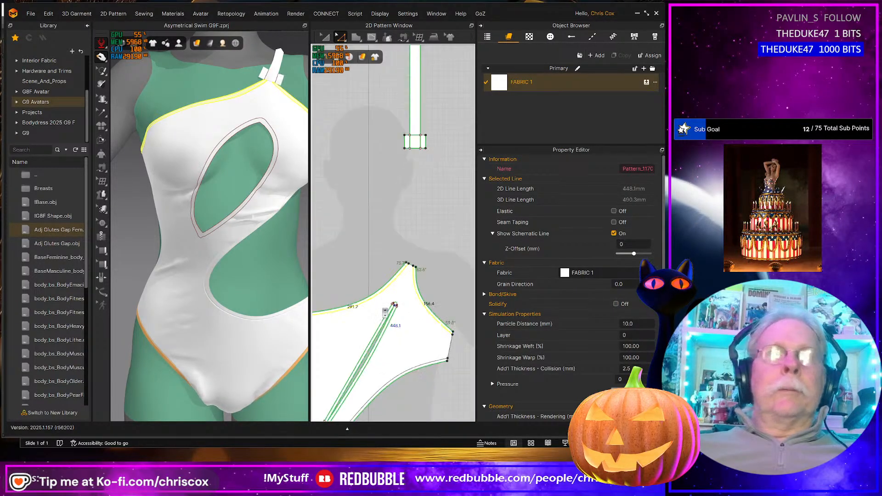
key(space)
scroll(415, 334, up, 4)
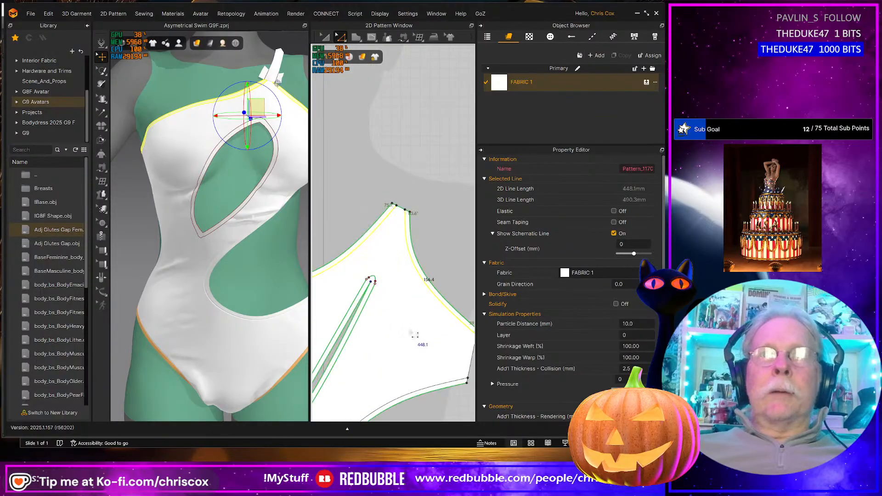
click(432, 392)
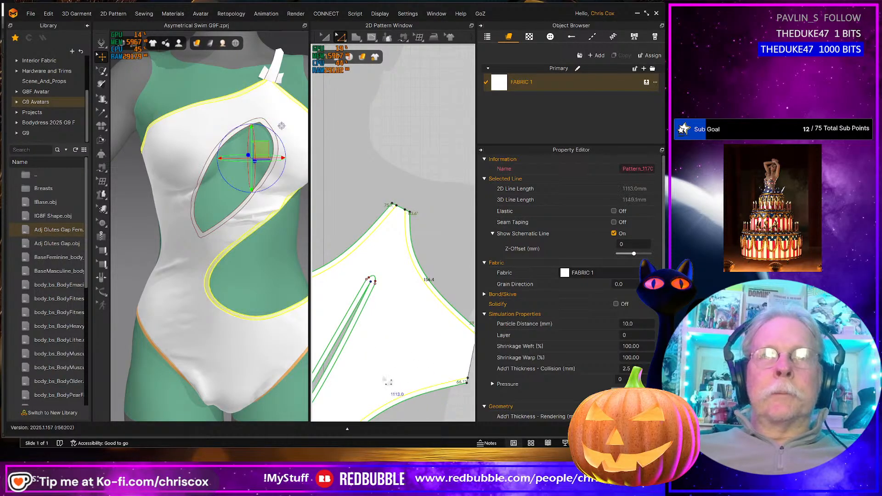
middle_drag(388, 381, 455, 314)
middle_drag(345, 361, 441, 313)
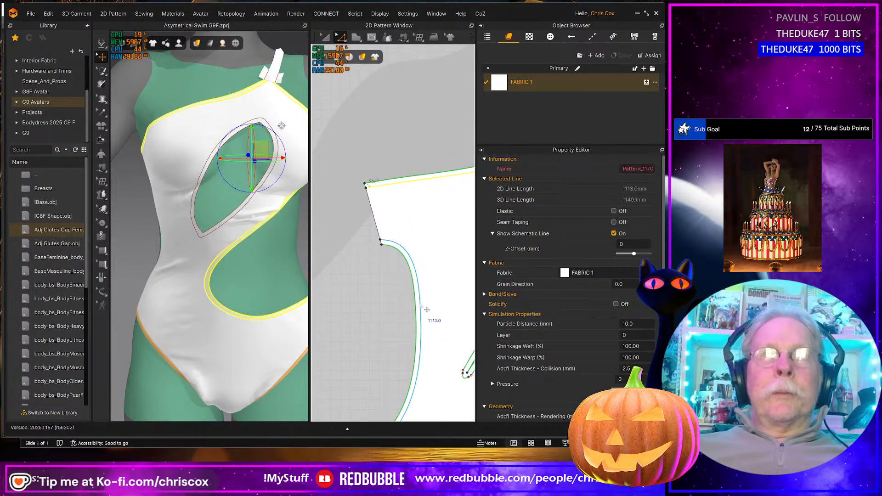
click(427, 310)
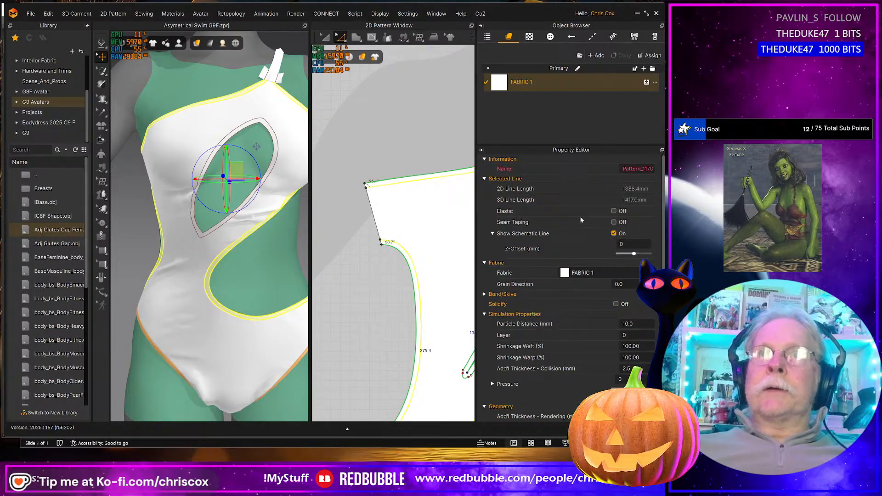
click(614, 212)
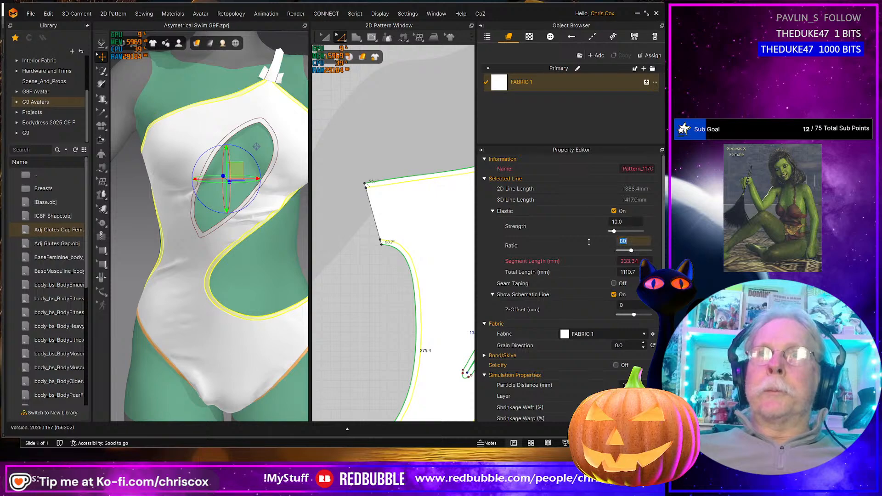
text(95)
key(Return)
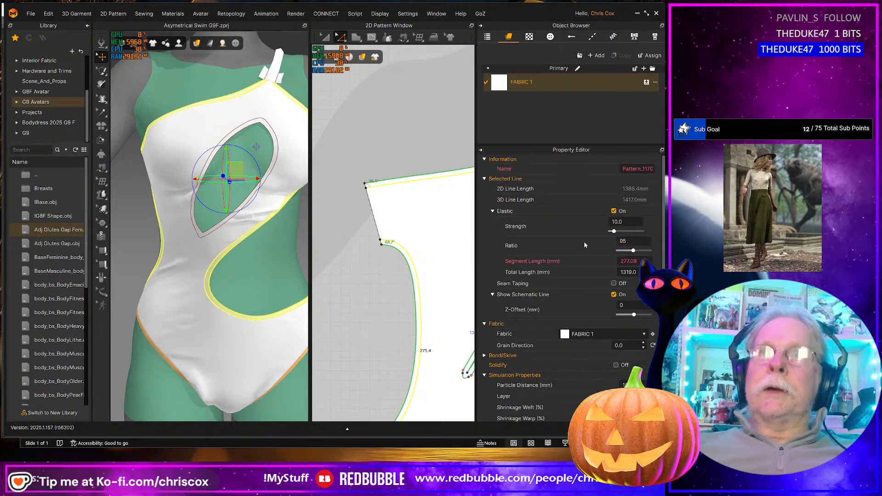
- Enable Elastic at ratio 95 on both leg opening edges of the front pattern and briefly run the simulation
middle_drag(467, 365, 346, 213)
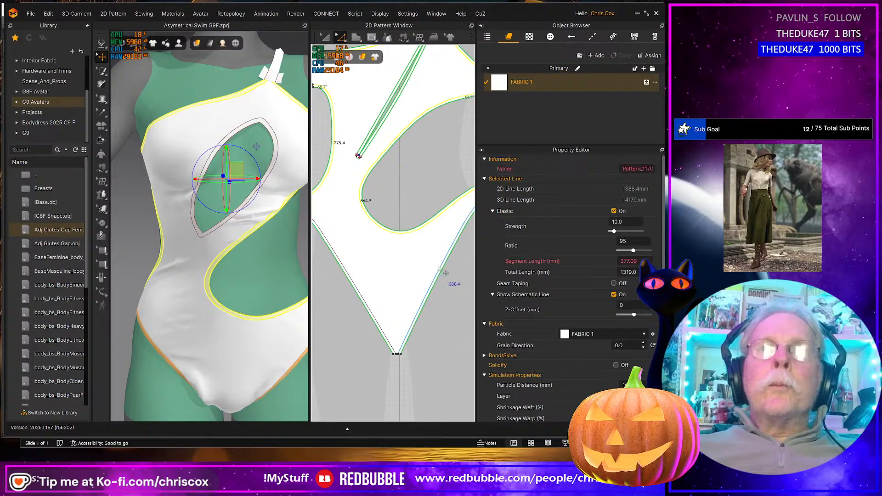
click(443, 272)
shift+click(362, 291)
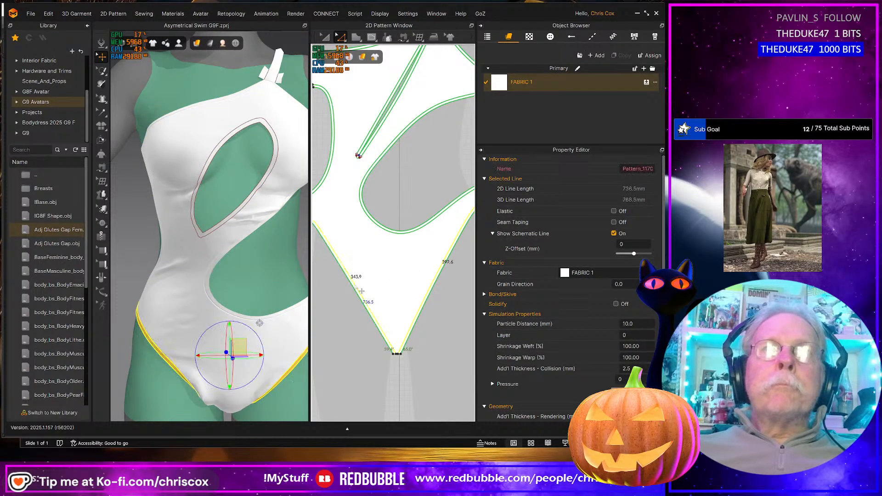
click(622, 213)
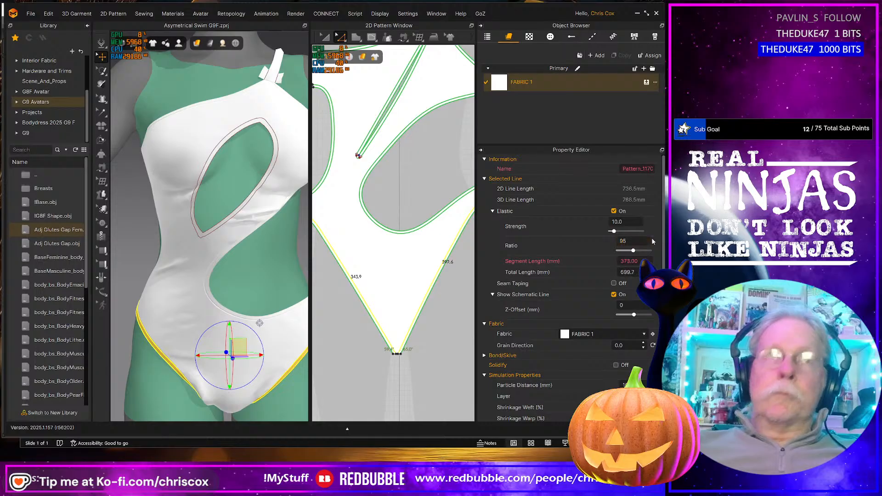
key(space)
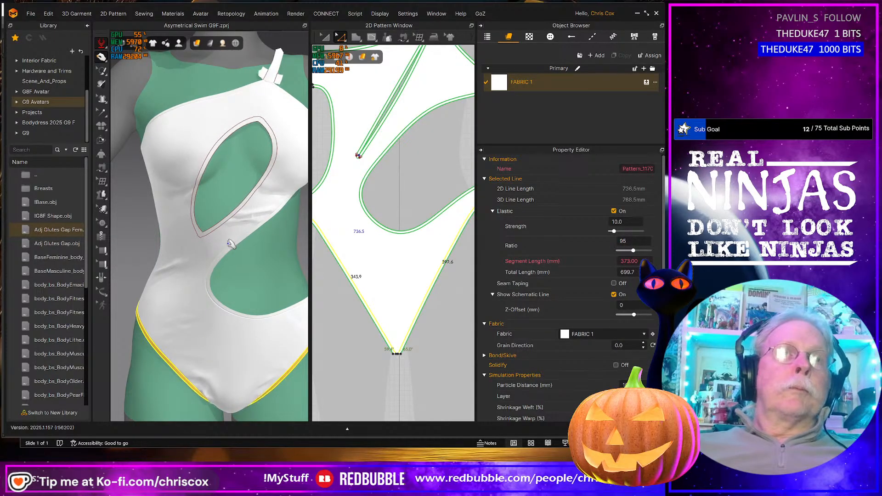
key(space)
- Enable Elastic at ratio 95 on the back bottom's leg and waist edges and on both long edges of the back band
scroll(230, 258, down, 4)
middle_drag(393, 303, 461, 332)
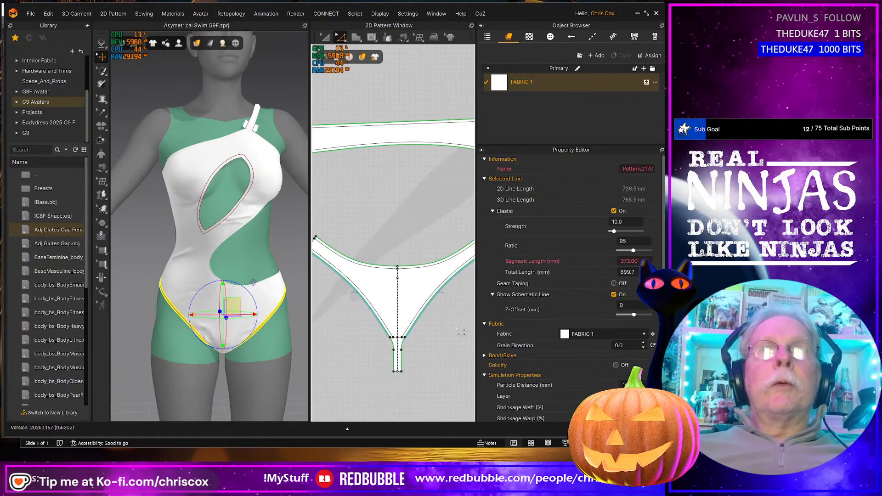
scroll(422, 330, up, 2)
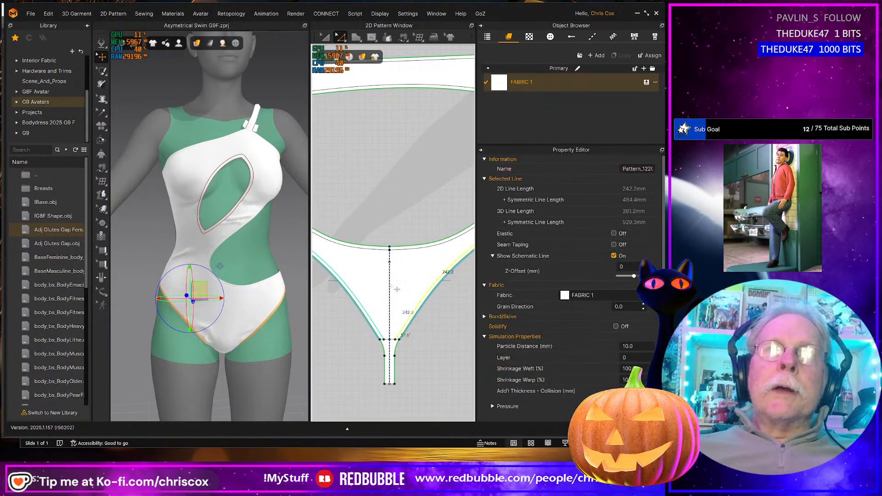
click(386, 256)
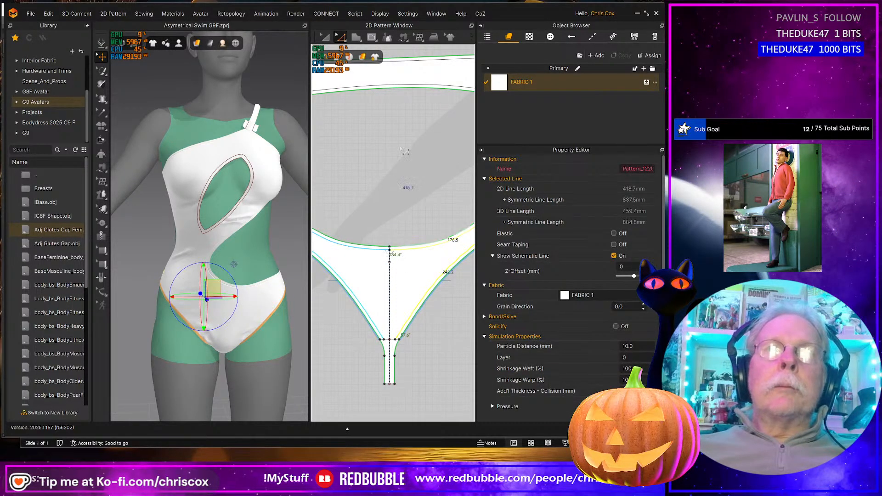
middle_drag(405, 151, 429, 231)
click(413, 169)
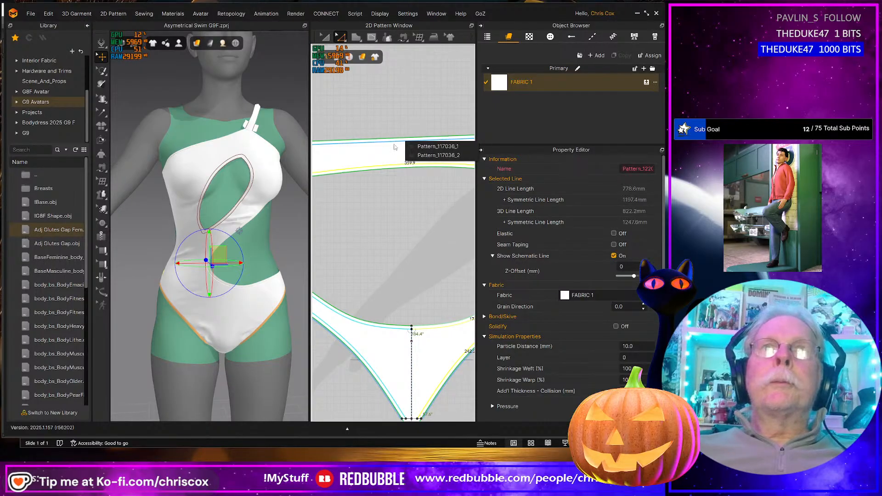
click(402, 150)
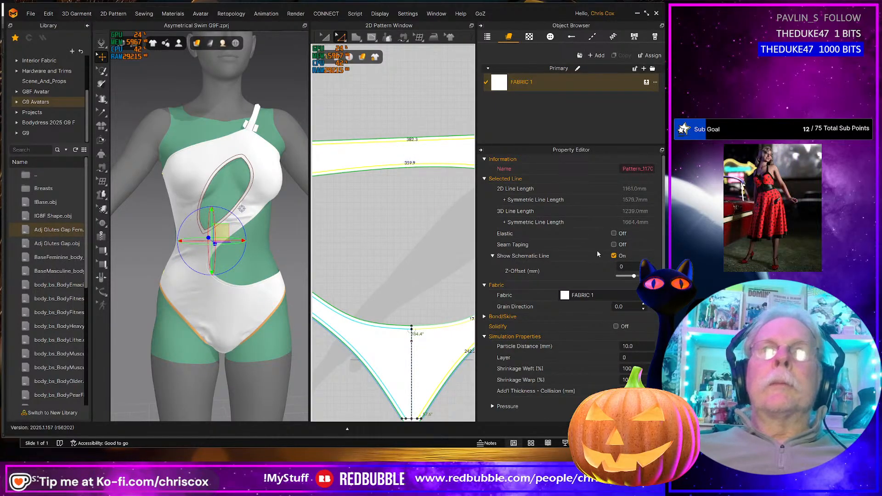
click(614, 234)
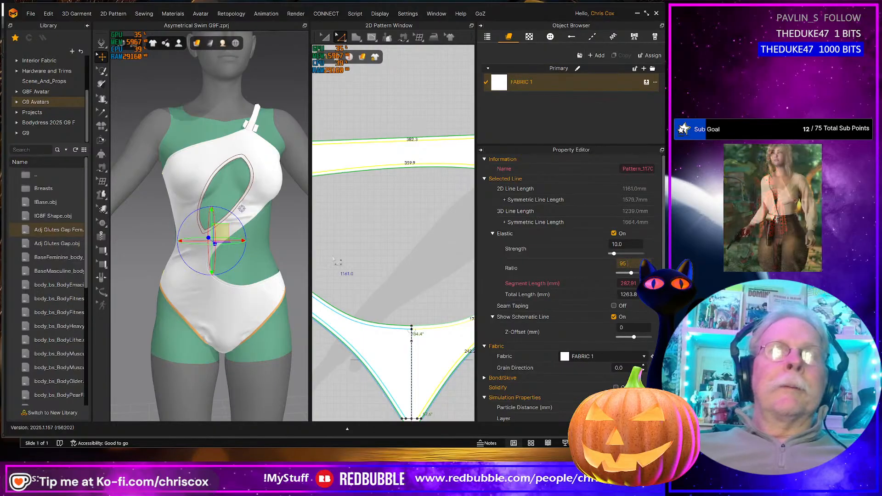
right_drag(219, 312, 285, 305)
middle_drag(261, 304, 244, 325)
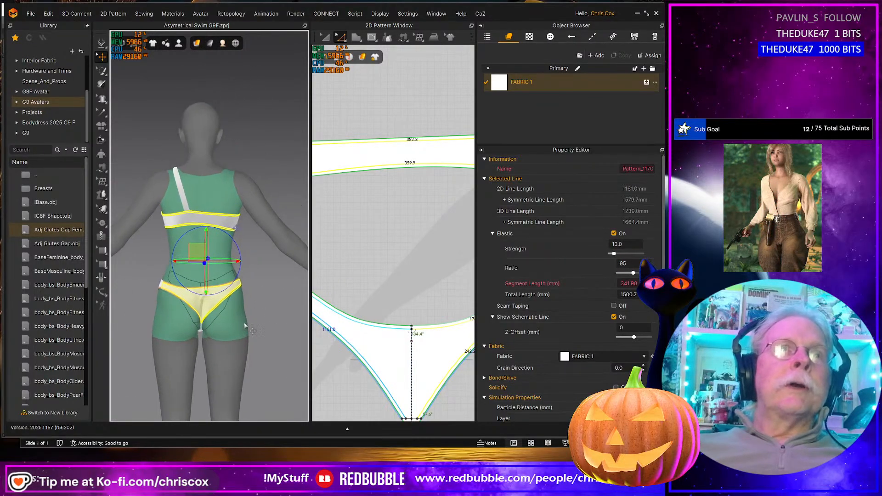
- Start the simulation and tug the back bottom's seat and both leg edges near the crotch to settle the fabric
scroll(245, 301, up, 1)
scroll(245, 302, up, 3)
key(space)
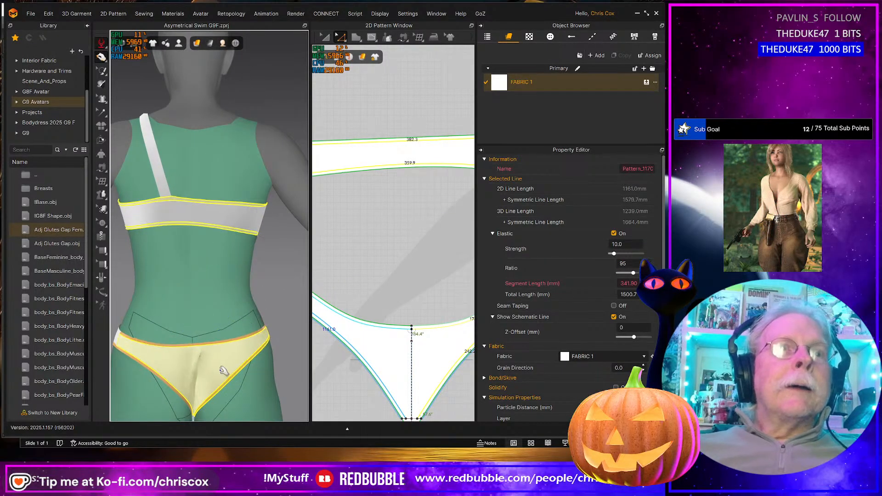
click(209, 384)
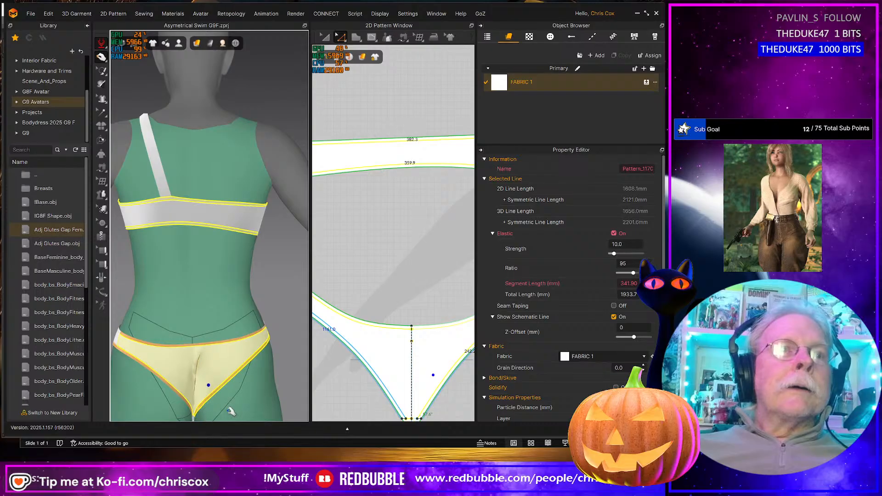
middle_drag(230, 411, 221, 293)
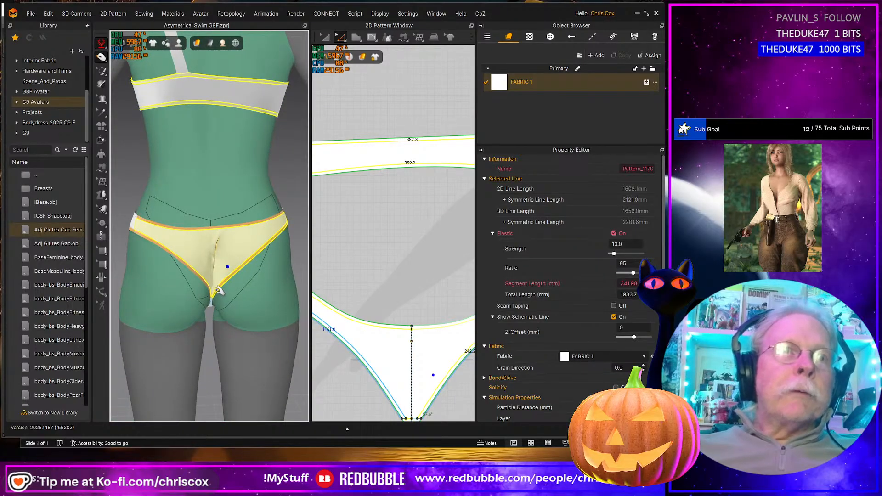
click(217, 290)
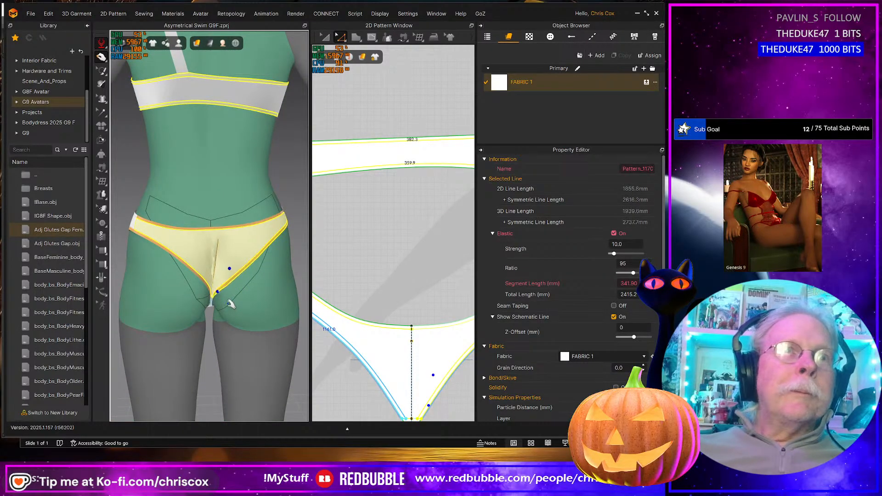
right_drag(231, 305, 217, 296)
click(213, 293)
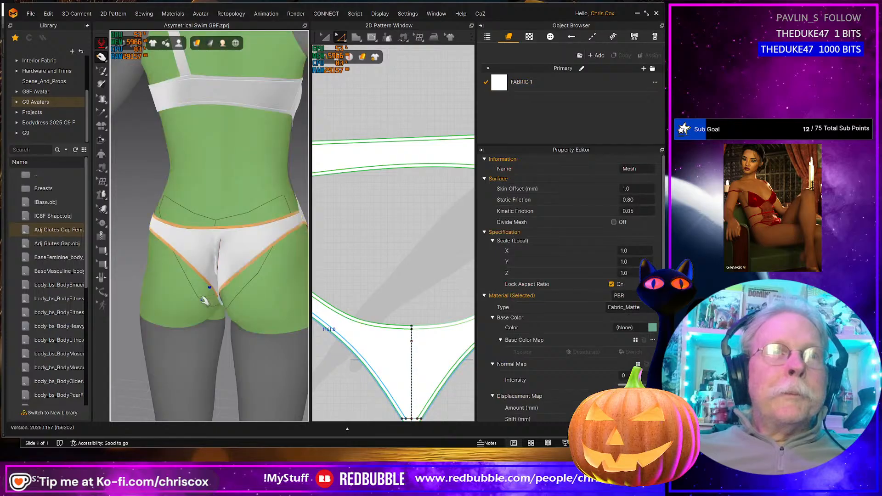
click(208, 284)
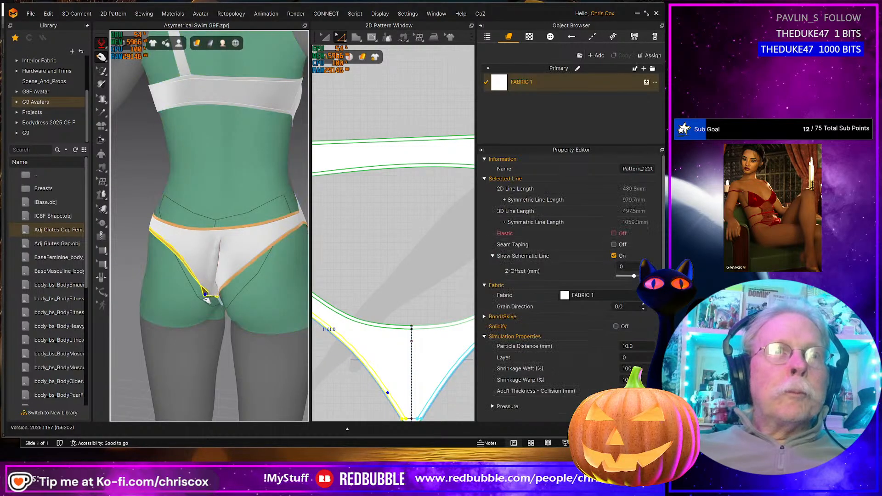
right_drag(202, 283, 222, 267)
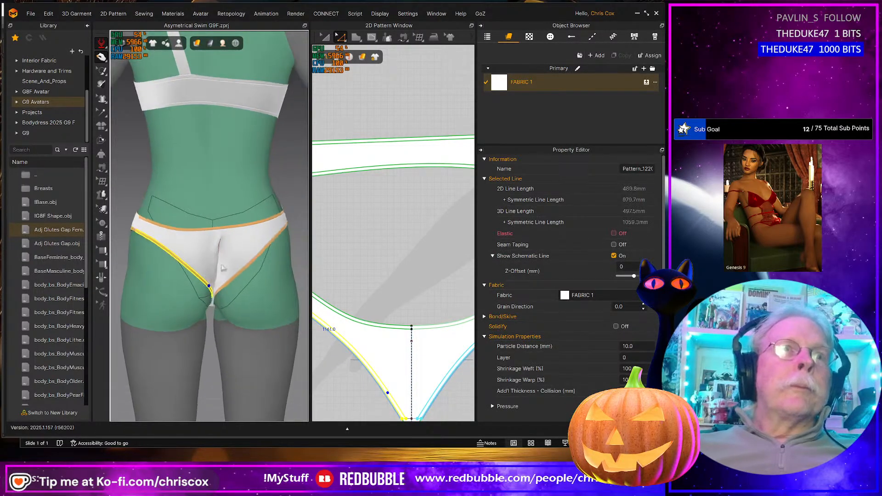
click(214, 251)
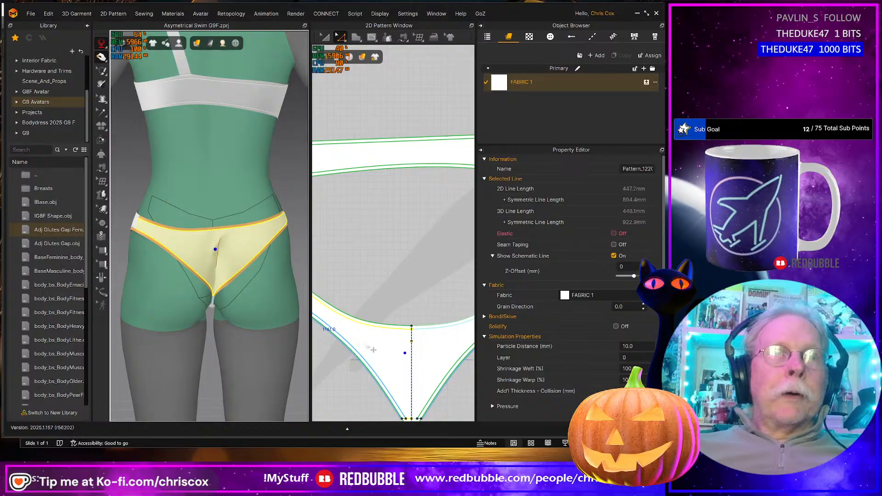
- Delete the internal fold line running down the center of the back bottom pattern, with the simulation restarted
click(417, 350)
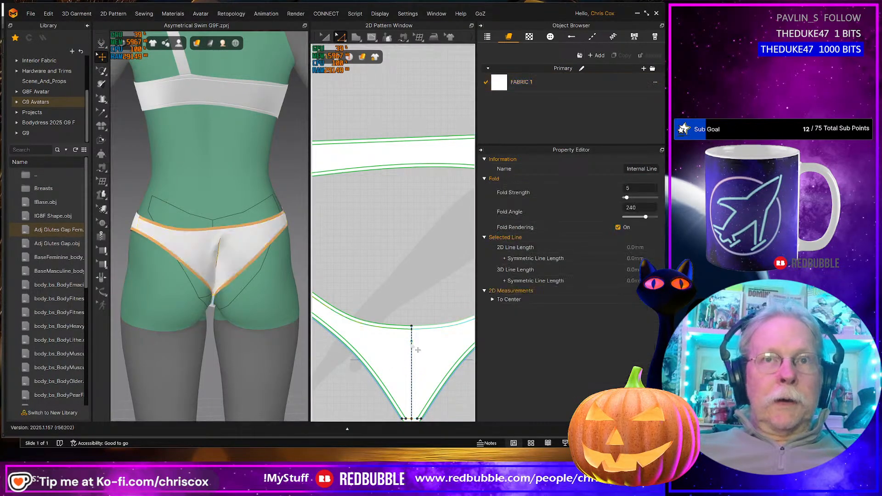
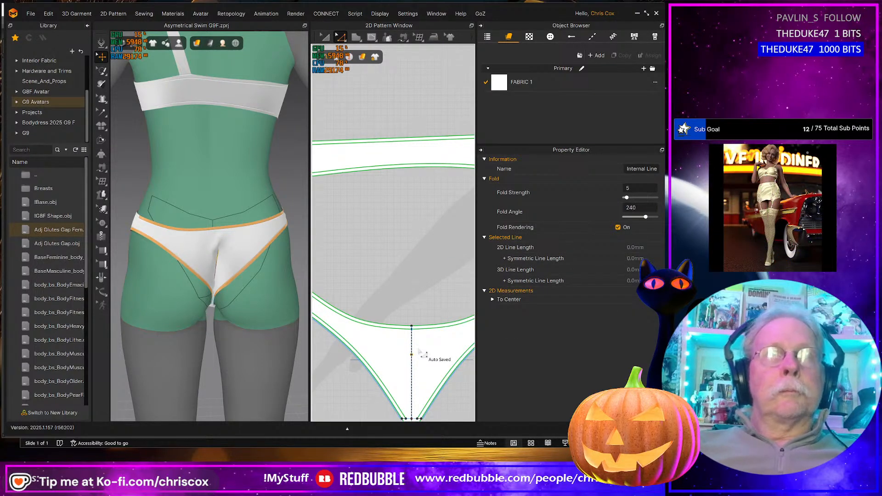
key(space)
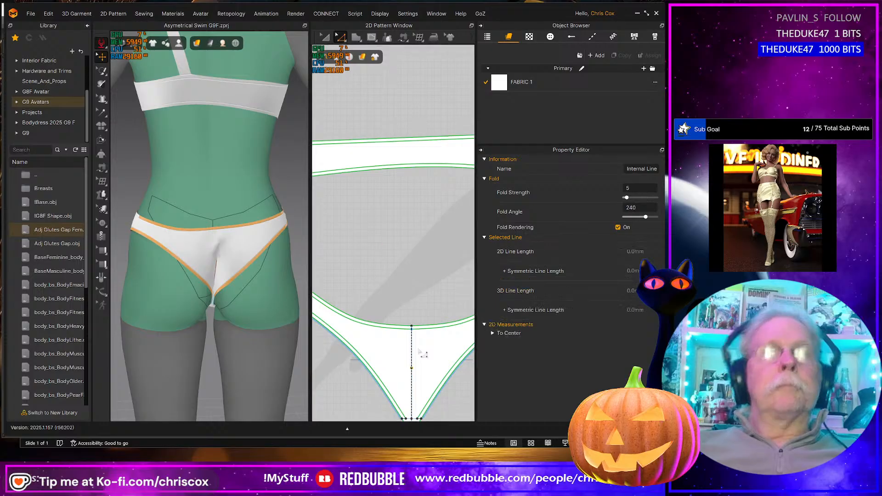
click(182, 229)
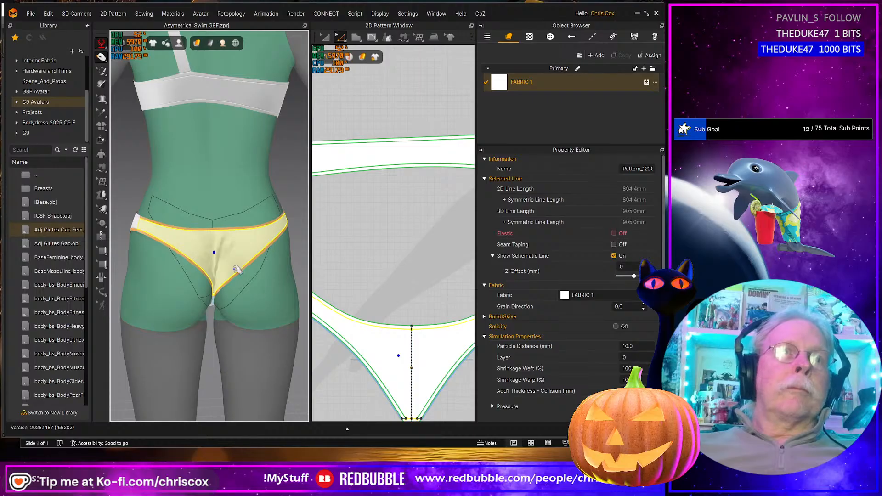
click(414, 391)
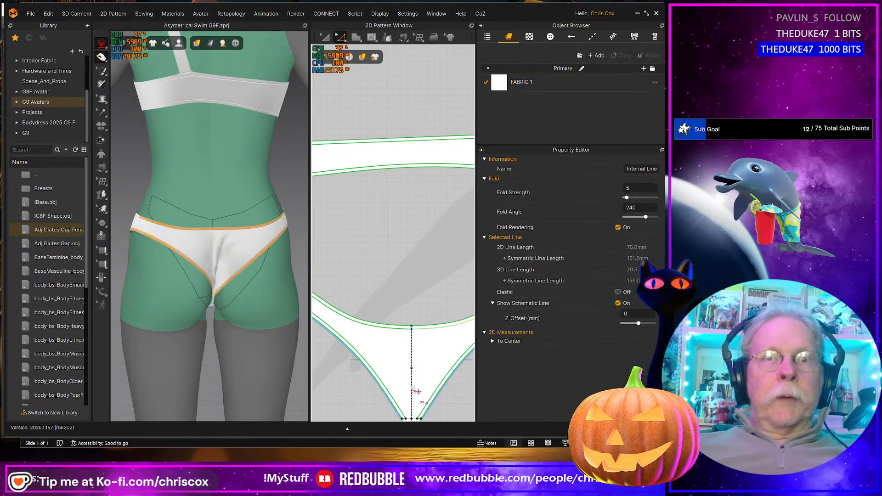
key(Delete)
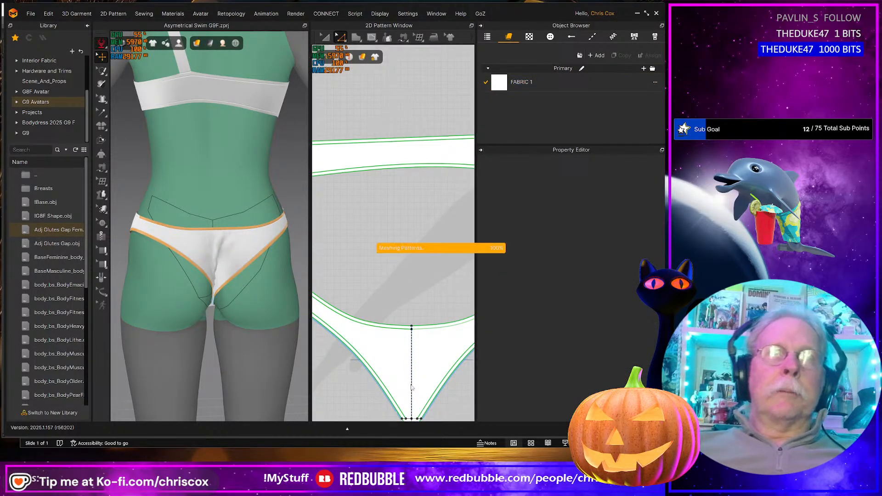
- Pull the back bottom smooth at the seat and raise both of its side ends higher on the hips during simulation
click(221, 252)
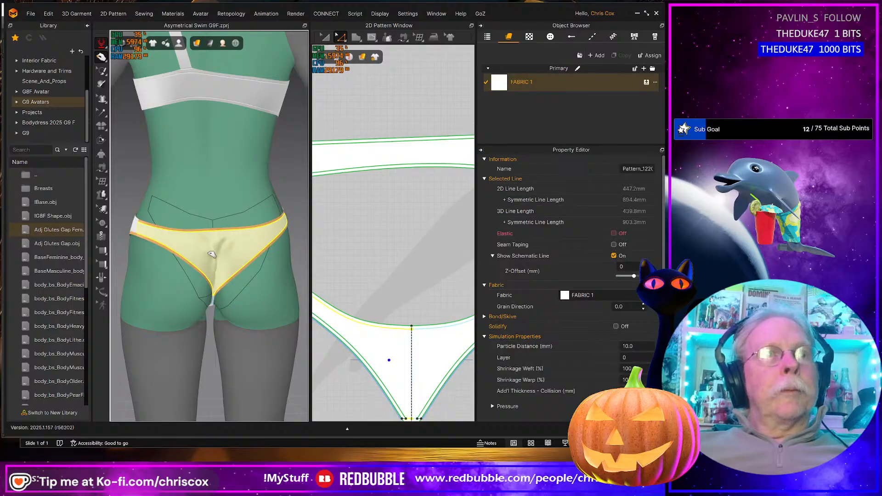
right_drag(230, 260, 214, 221)
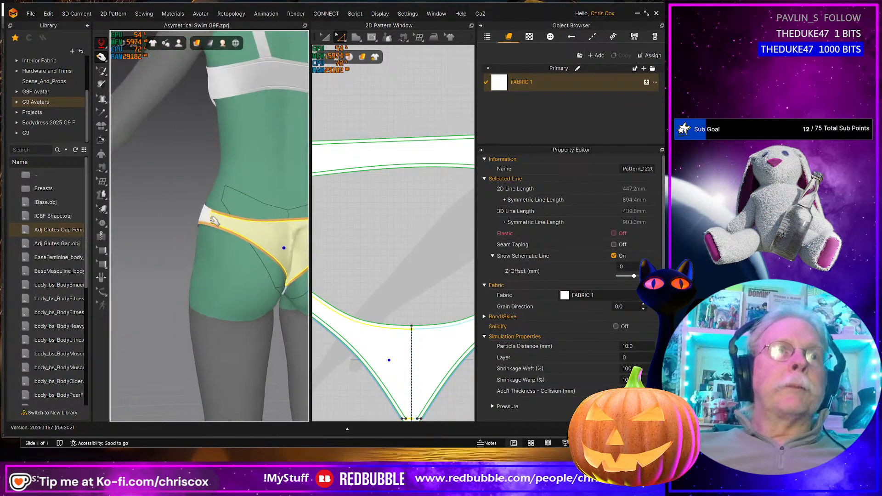
drag(214, 207, 222, 174)
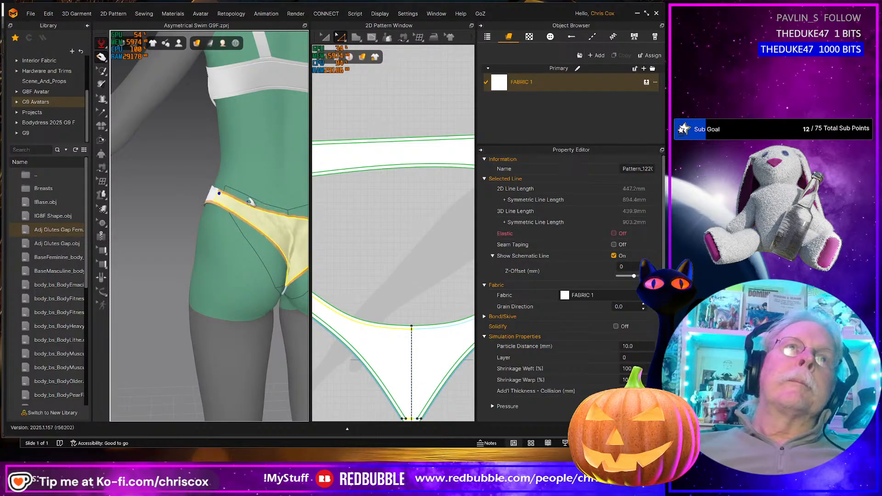
middle_drag(287, 229, 192, 209)
right_drag(191, 208, 140, 213)
drag(202, 185, 206, 136)
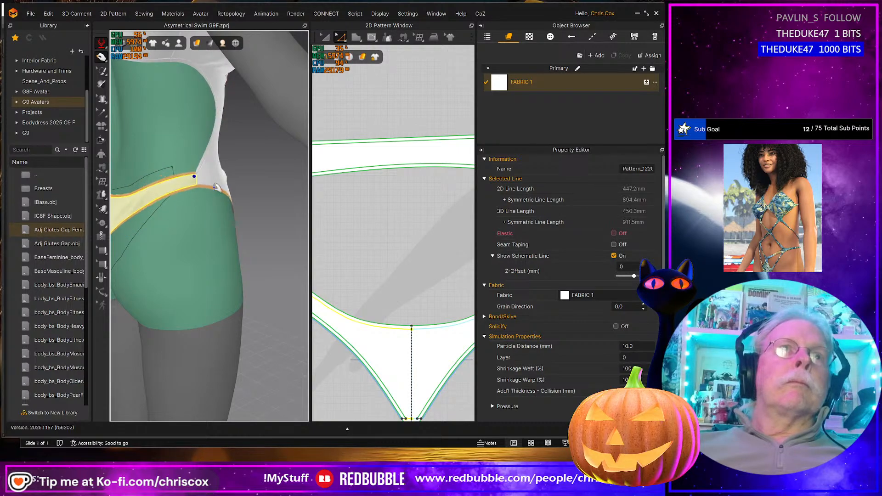
- Tug the simulated front piece into place at the lower abdomen, beside the chest slit and at the side cutout
scroll(220, 224, down, 3)
mouse_move(221, 225)
right_down()
mouse_move(129, 233)
mouse_move(205, 225)
right_up()
click(227, 204)
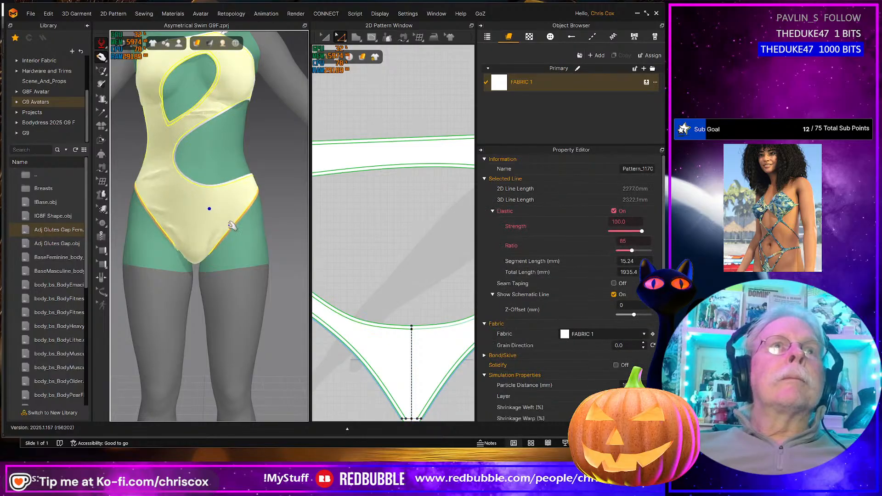
scroll(233, 230, down, 4)
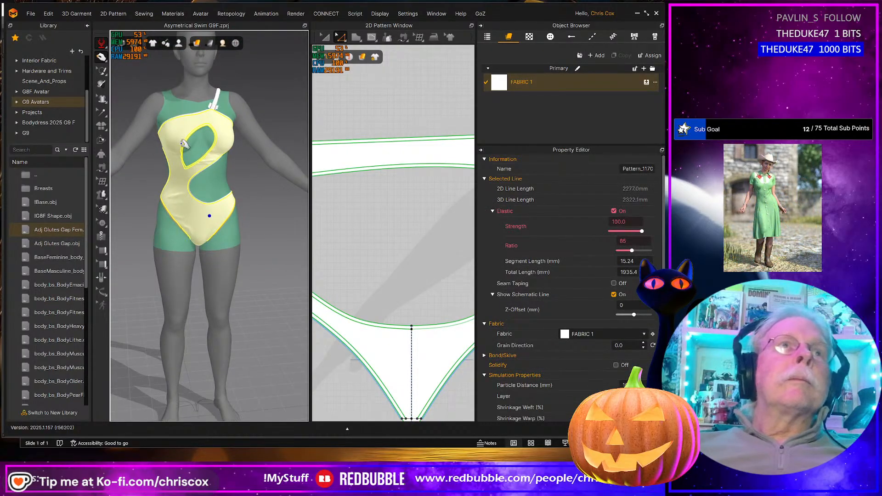
click(184, 146)
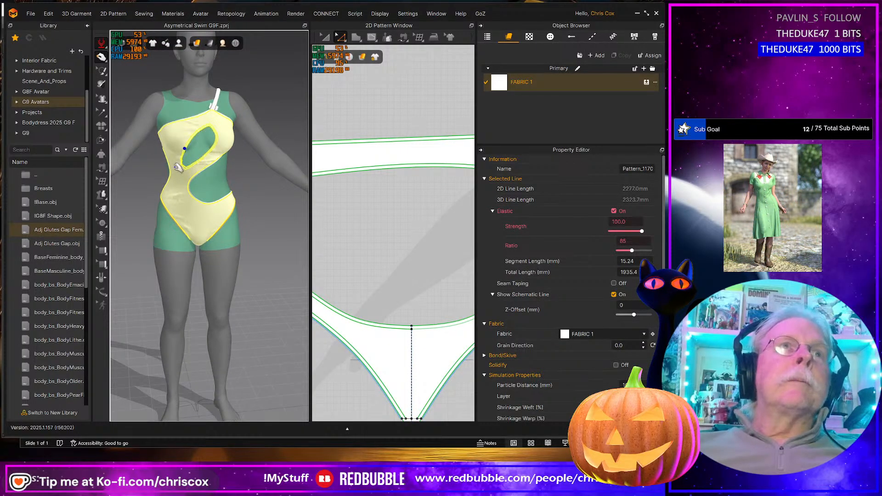
right_drag(188, 190, 226, 191)
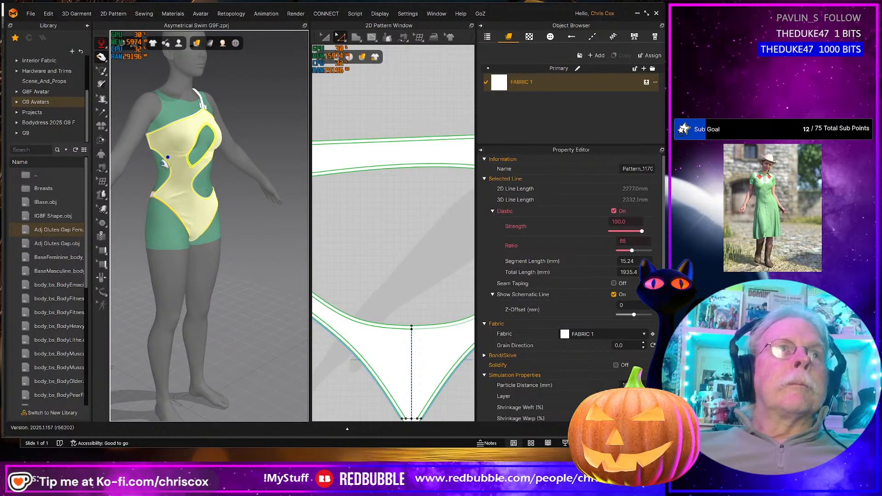
- Nudge the front pattern's short upper side edge slightly inward, then re-simulate and view the fit from the back
scroll(378, 300, down, 6)
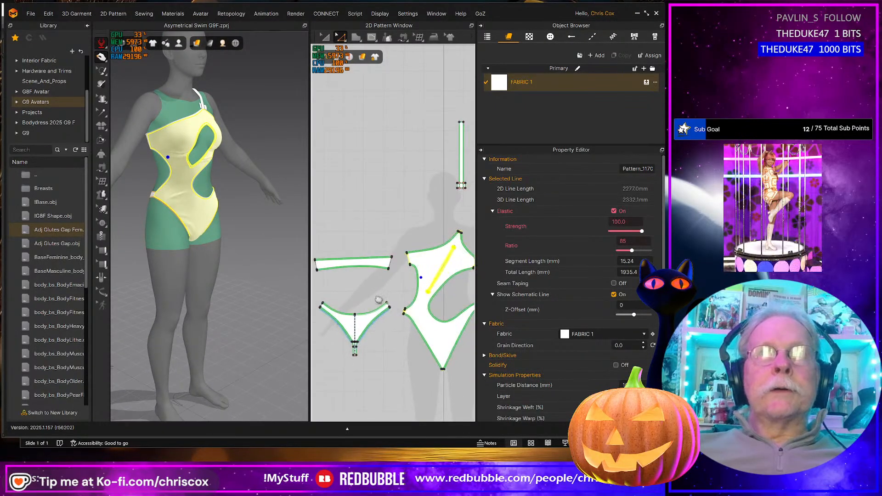
drag(394, 244, 415, 278)
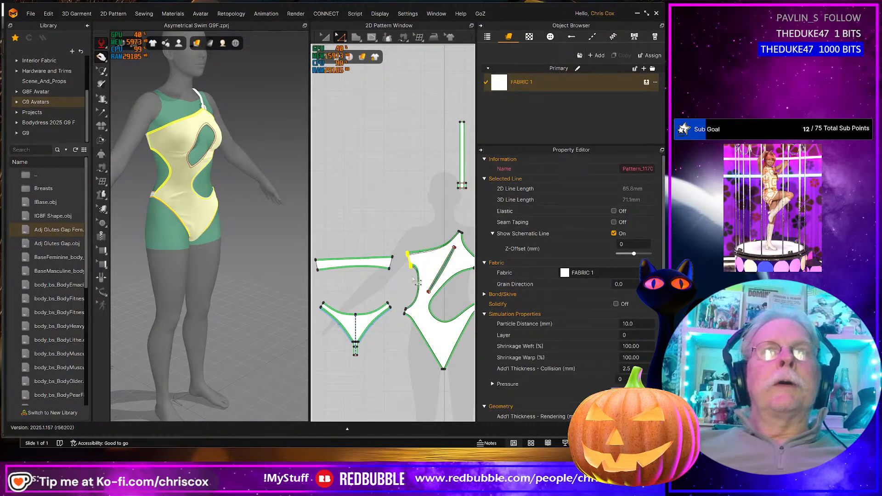
key(space)
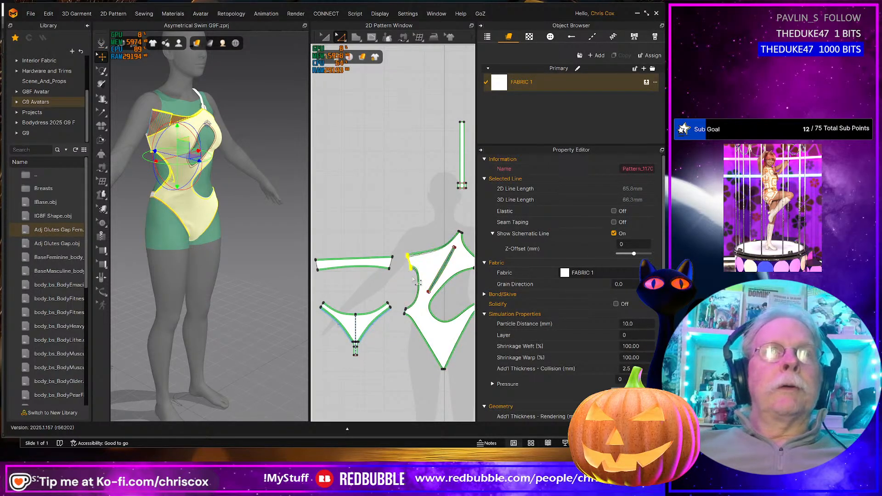
key(space)
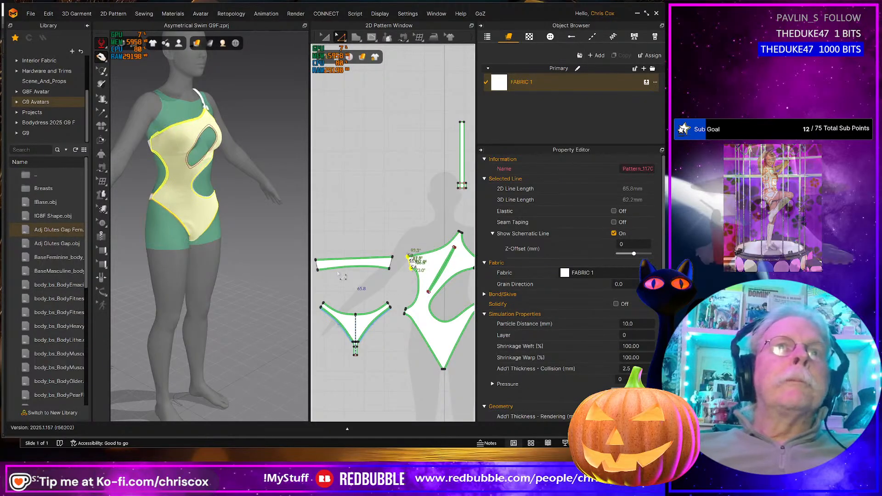
click(208, 247)
right_drag(208, 247, 84, 256)
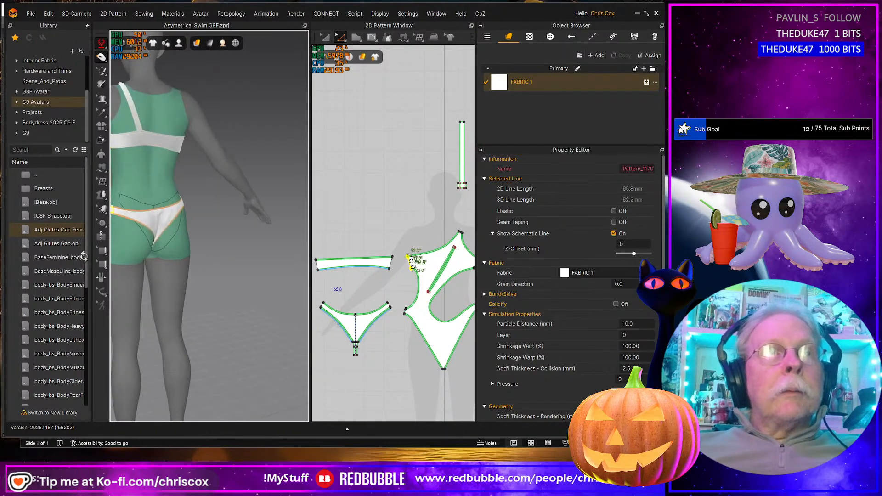
scroll(221, 207, down, 3)
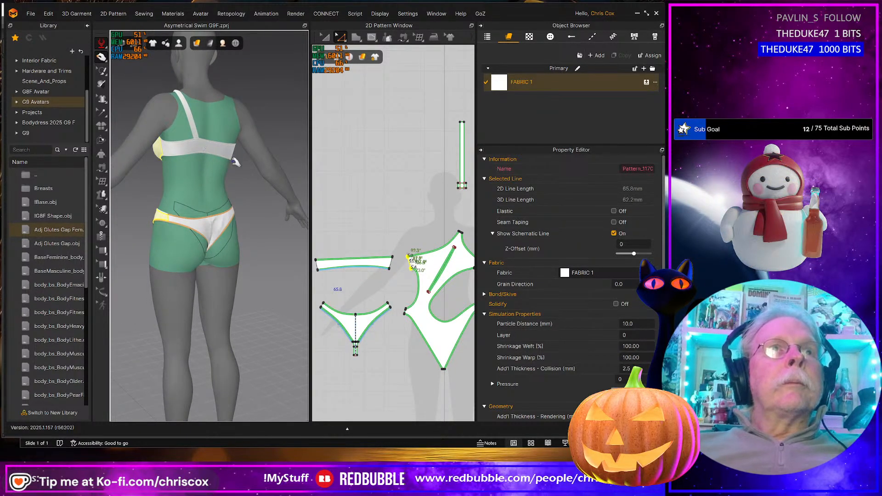
right_drag(235, 161, 201, 158)
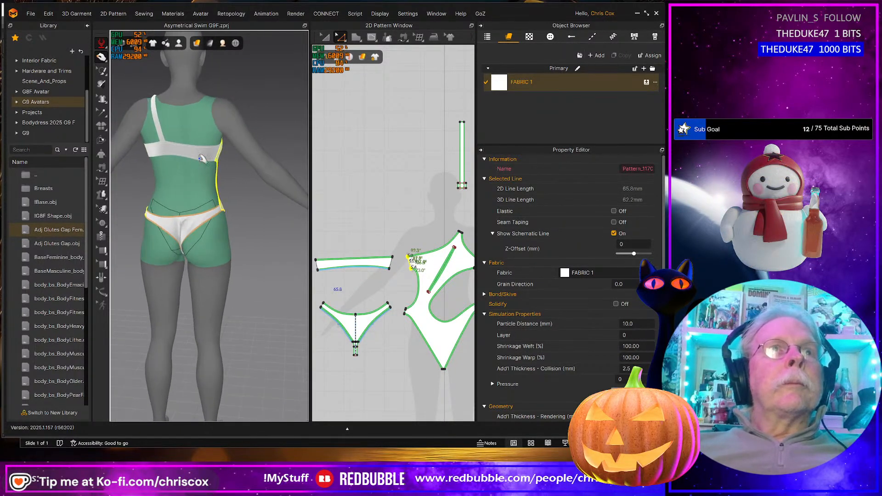
- Tug the shoulder strap on the avatar, lengthen its pattern slightly by moving the 20 mm top end edge, and re-simulate
click(164, 140)
scroll(419, 204, down, 3)
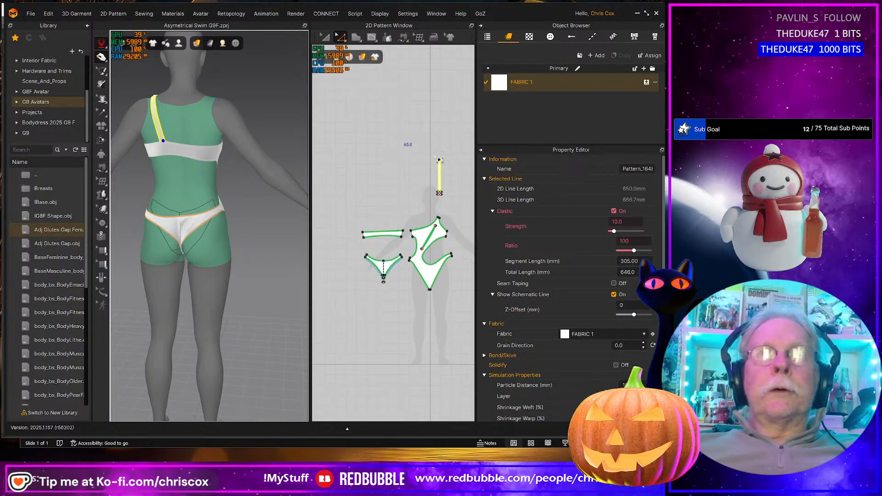
drag(434, 156, 452, 166)
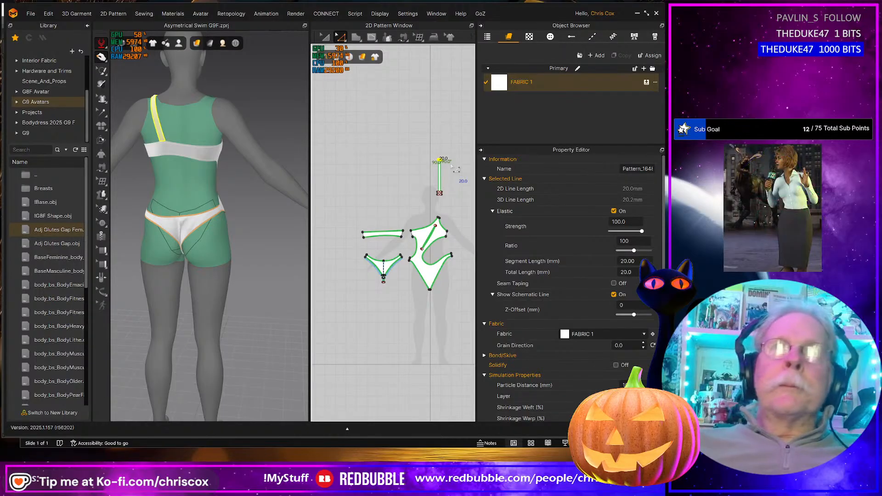
key(space)
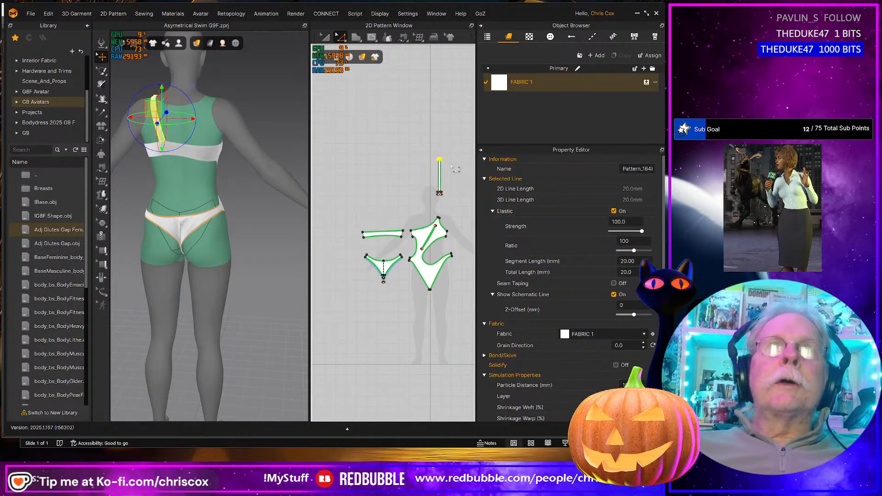
key(space)
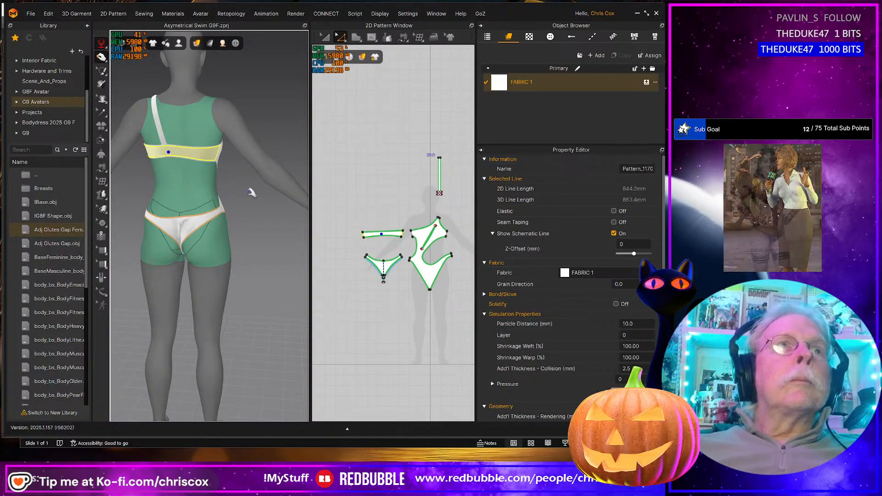
- Tug the simulated back bottom upward at the seat, waist edge and outer hip seam, and view the result
right_drag(250, 191, 216, 206)
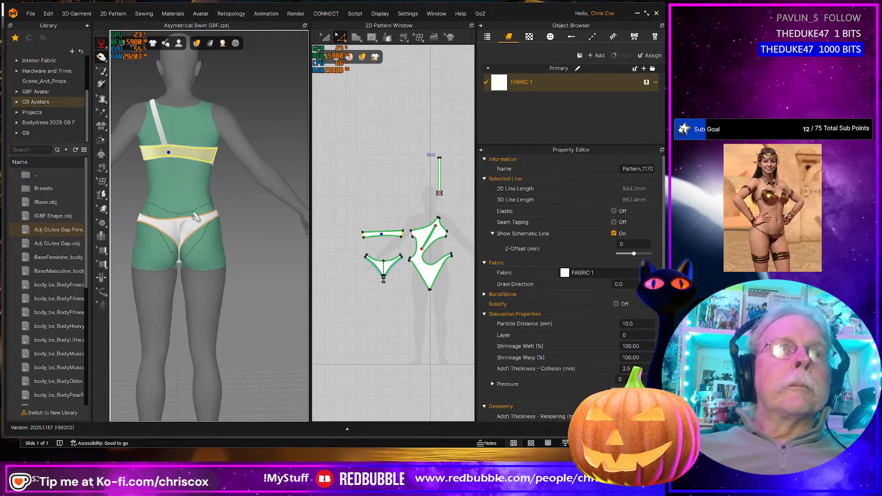
click(171, 221)
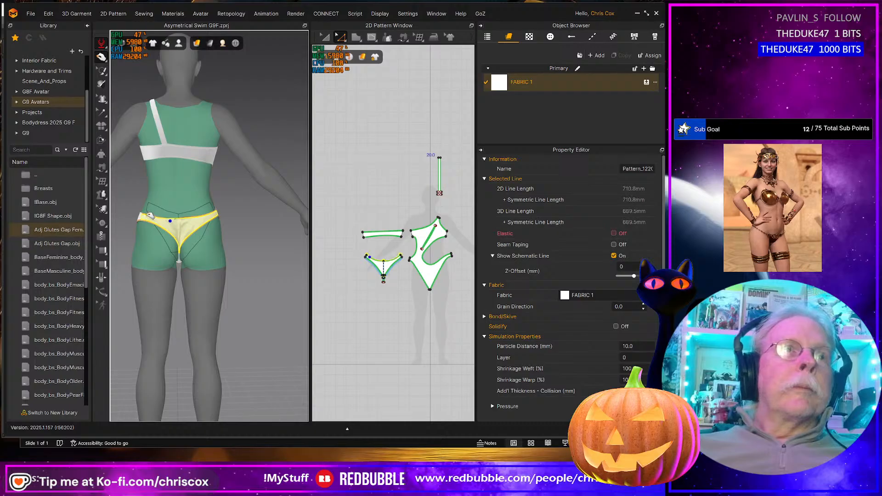
click(147, 215)
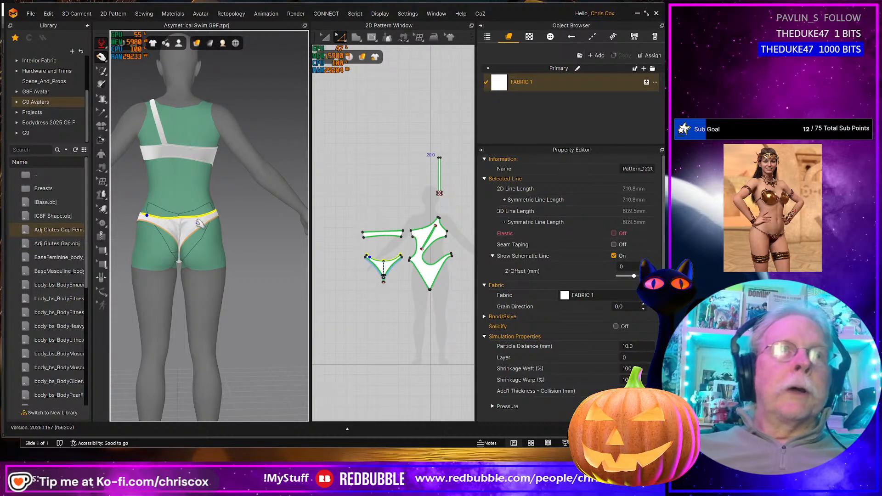
click(173, 224)
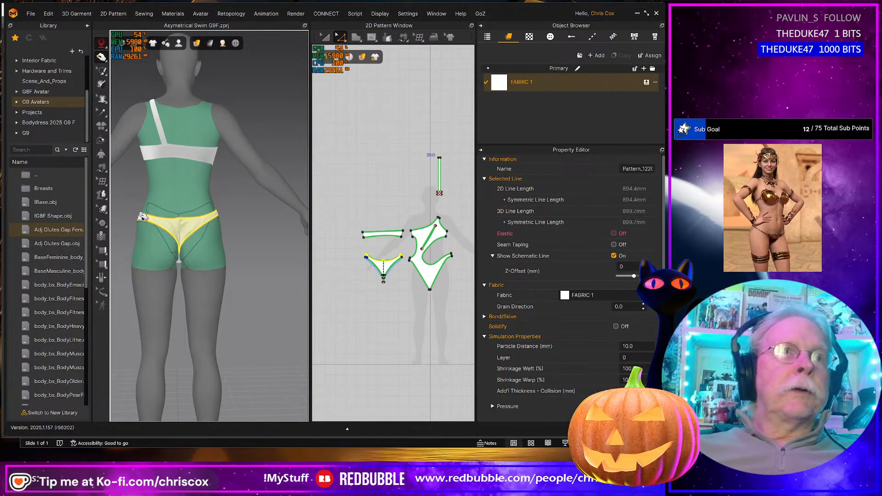
click(142, 209)
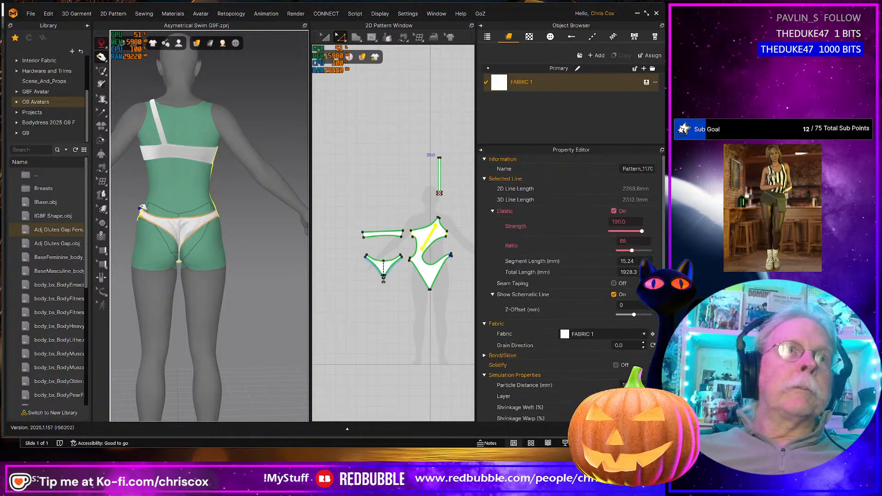
right_drag(226, 252, 200, 242)
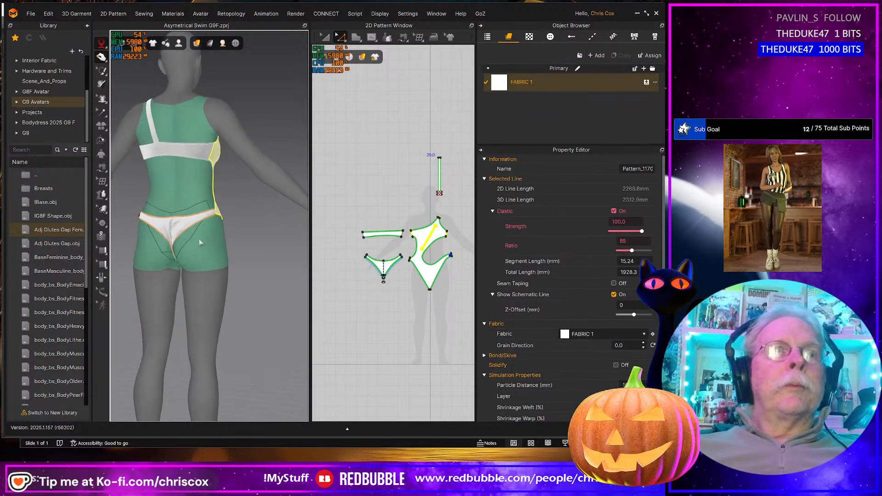
- Smooth the simulated back bottom by tugging the seat, both leg openings and the waist edge close up
click(186, 235)
scroll(177, 252, up, 6)
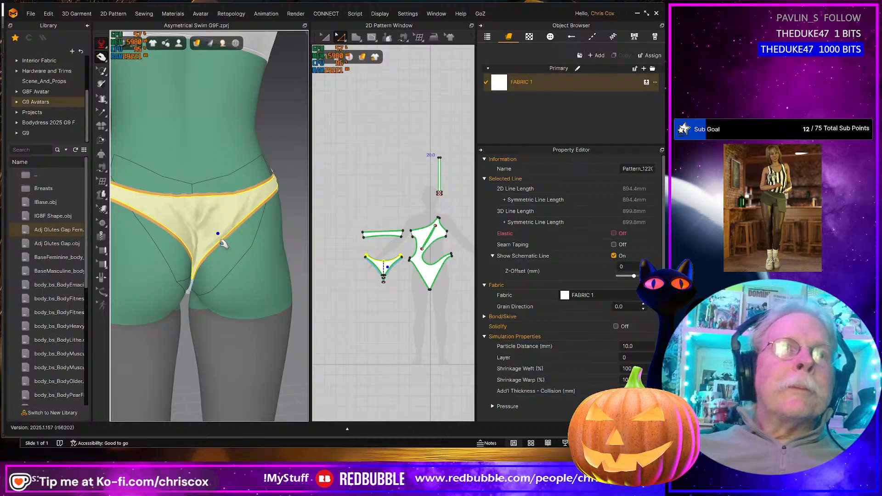
click(222, 242)
click(222, 243)
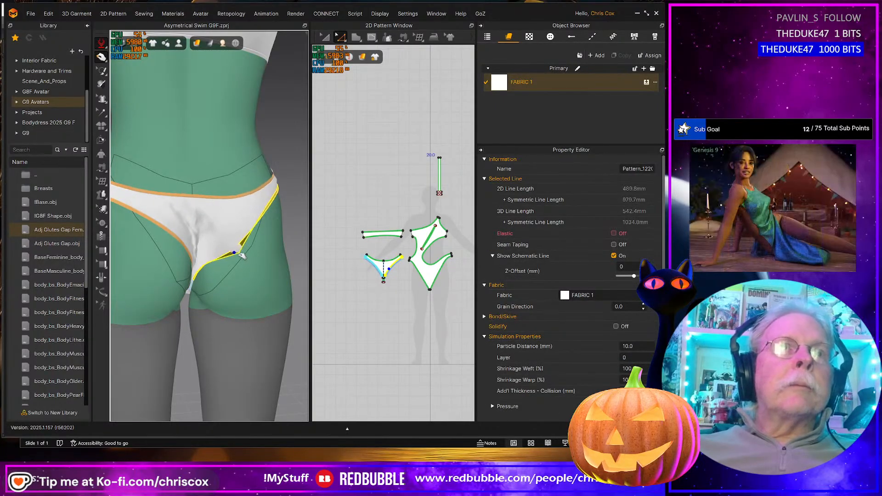
click(154, 236)
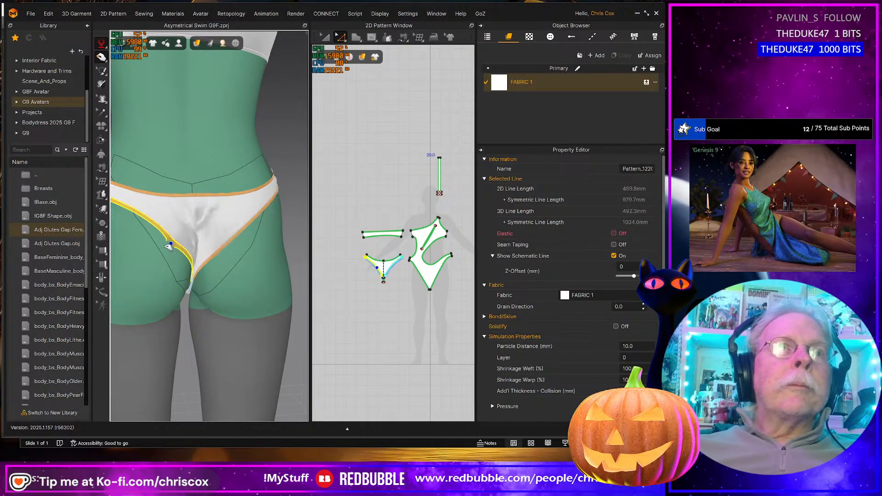
click(143, 195)
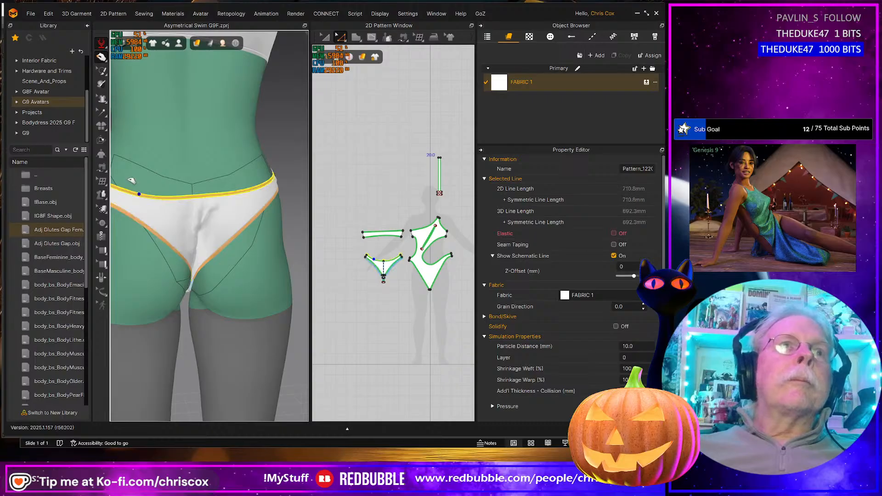
right_drag(187, 195, 240, 233)
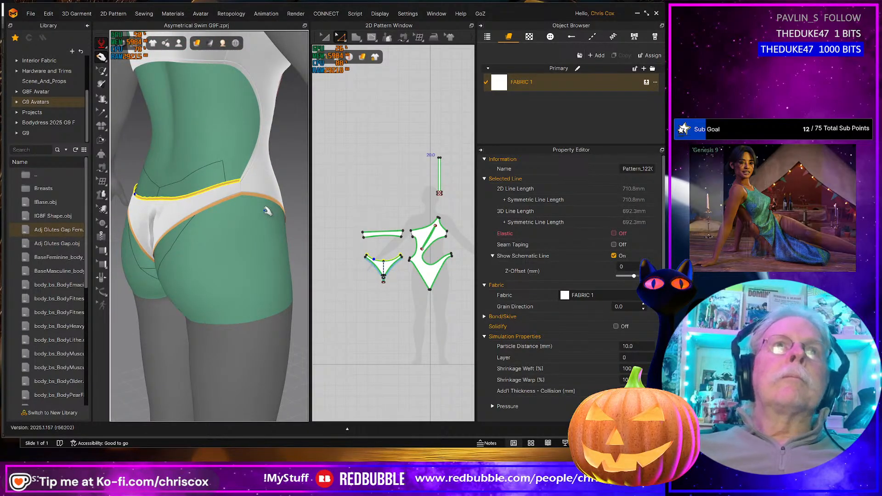
- Move the shoulder strap pattern down into the gap between the back patterns and the front pattern
scroll(419, 250, up, 2)
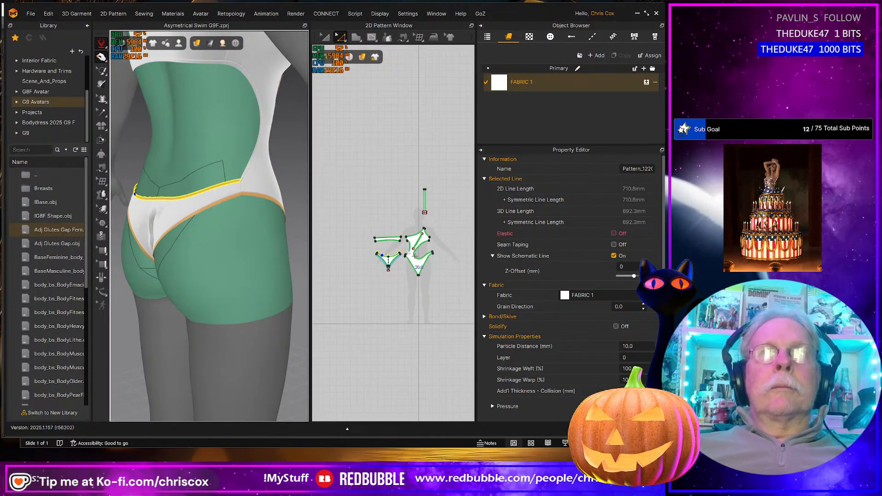
click(468, 180)
click(452, 118)
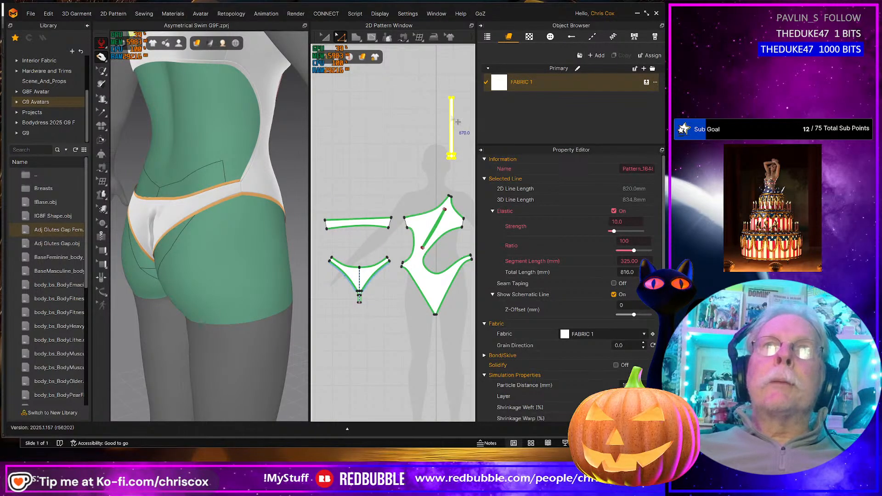
key(a)
drag(455, 123, 396, 243)
scroll(400, 276, down, 2)
scroll(401, 294, up, 3)
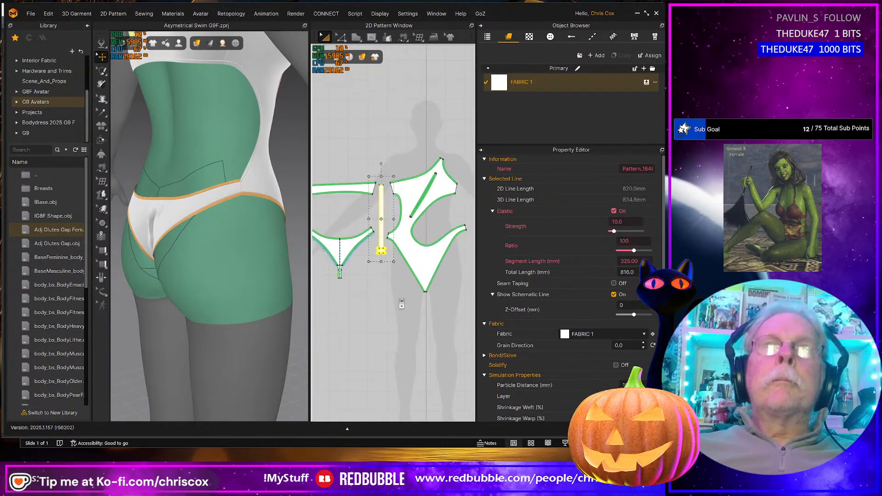
middle_drag(401, 304, 409, 316)
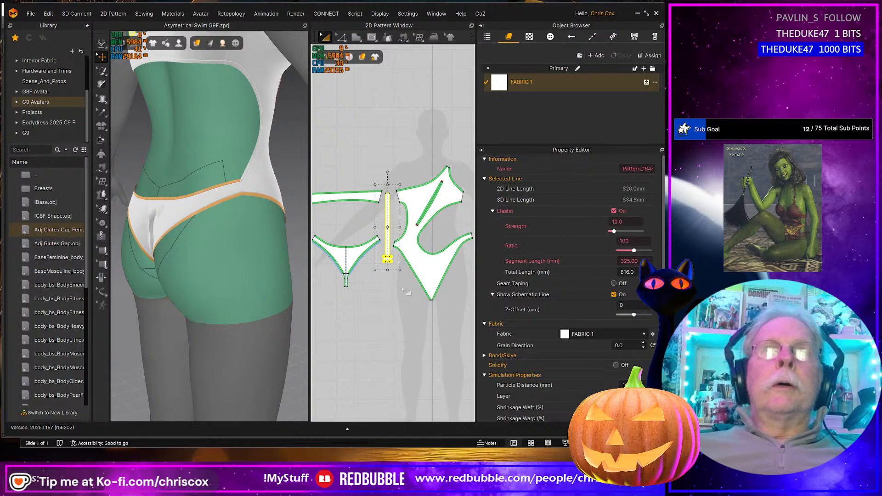
middle_drag(376, 244, 386, 278)
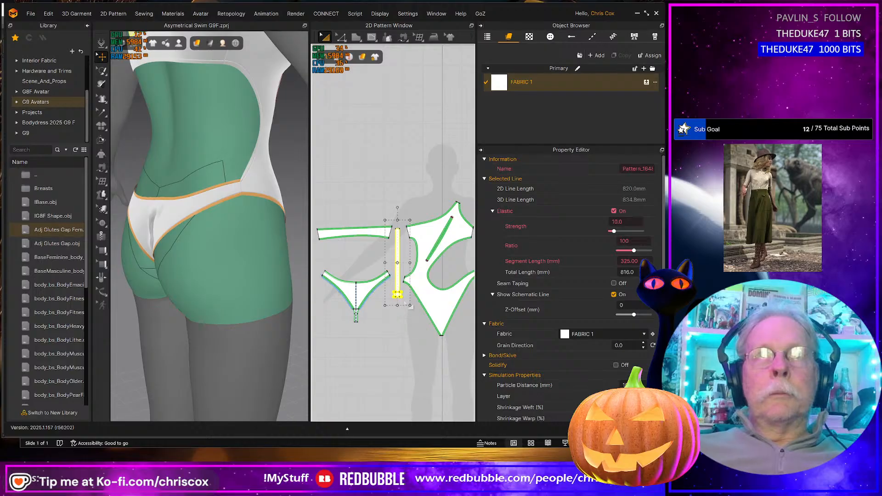
click(421, 329)
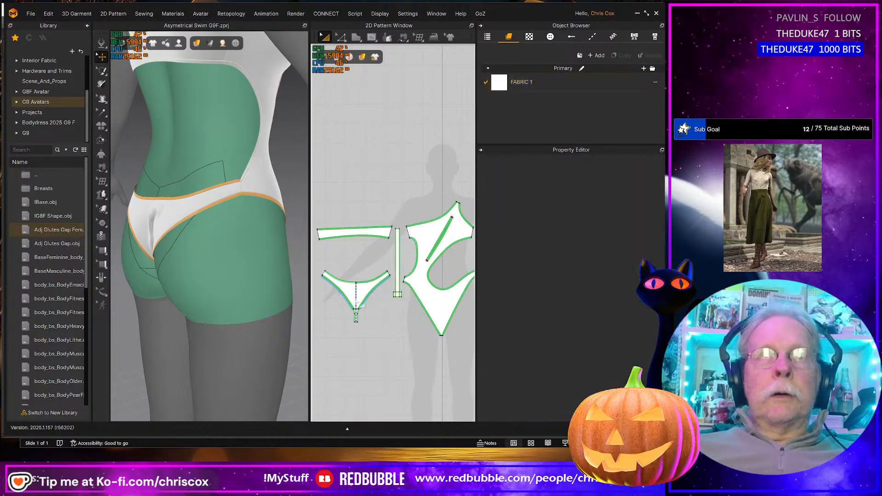
- Move the back bottom pattern lower and toward the front pattern, nudging it sideways until it no longer covers the front piece
drag(319, 263, 396, 330)
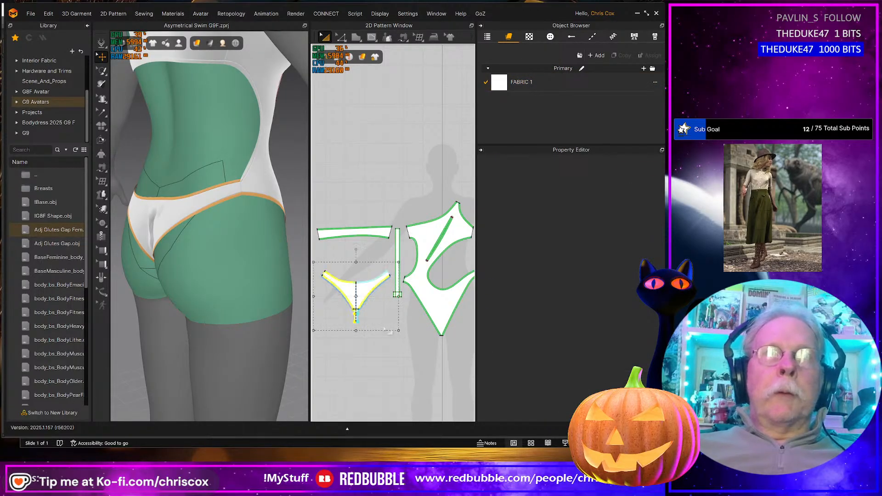
drag(363, 292, 448, 325)
key(Left)
key(Left)
key(Left)
key(Left)
key(Left)
key(Left)
key(Left)
key(Left)
key(Left)
key(Left)
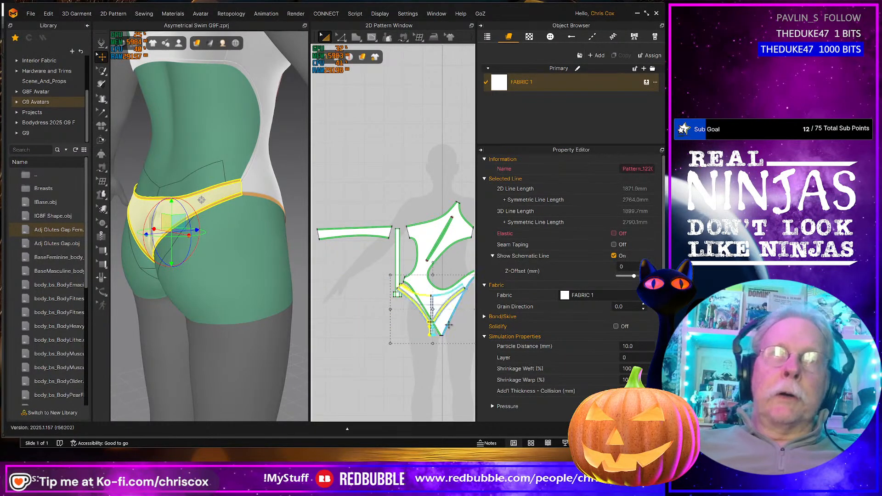
key(Left)
key(Left)
key(Left)
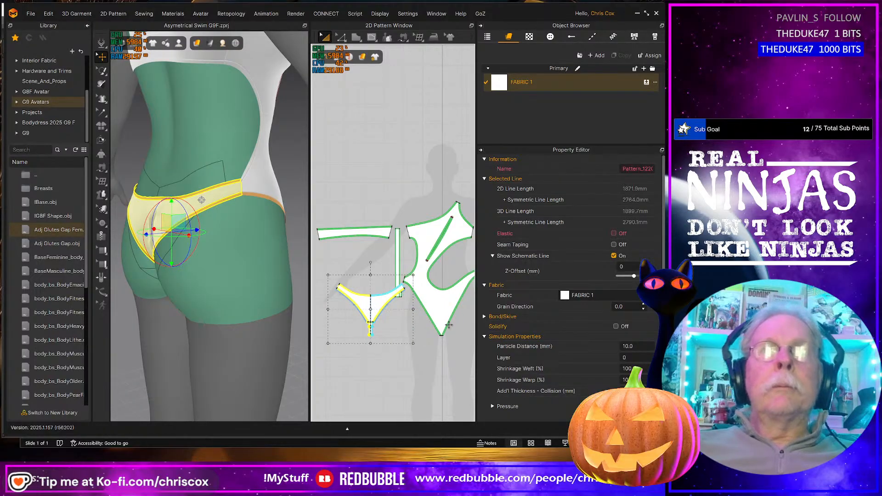
right_drag(448, 325, 452, 353)
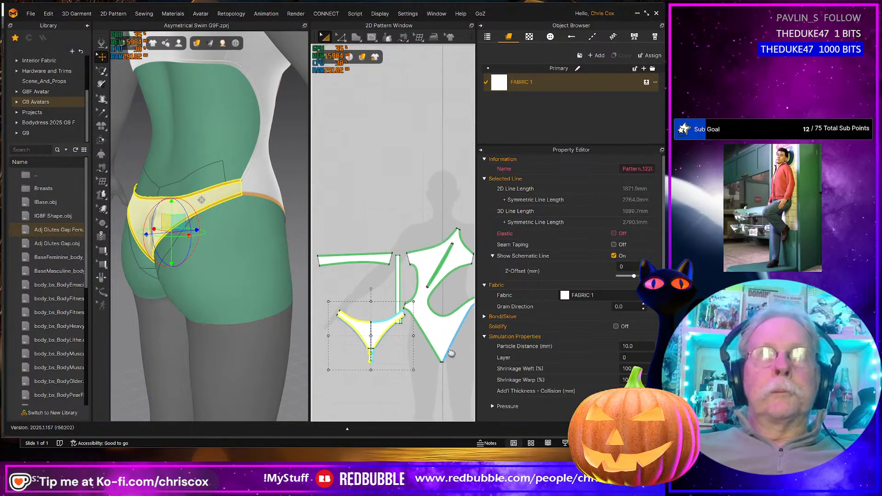
- Shift the back band pattern up beside the front pattern's tip and place the shoulder strap pattern vertically beneath it
click(407, 337)
click(399, 267)
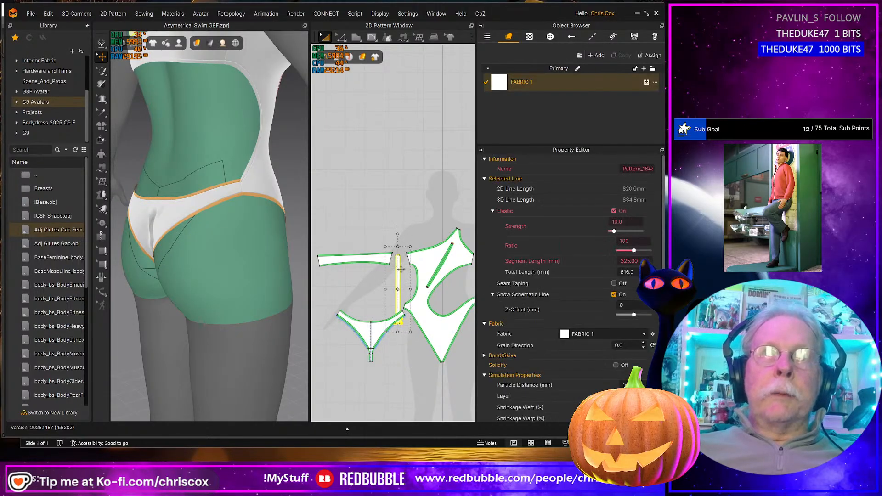
drag(399, 267, 393, 107)
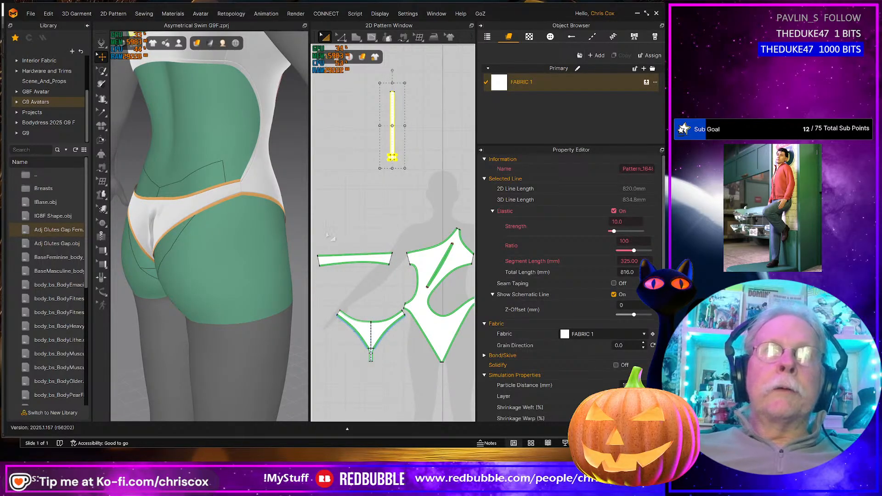
click(329, 237)
drag(399, 285, 352, 76)
drag(394, 112, 382, 265)
middle_drag(394, 275, 365, 253)
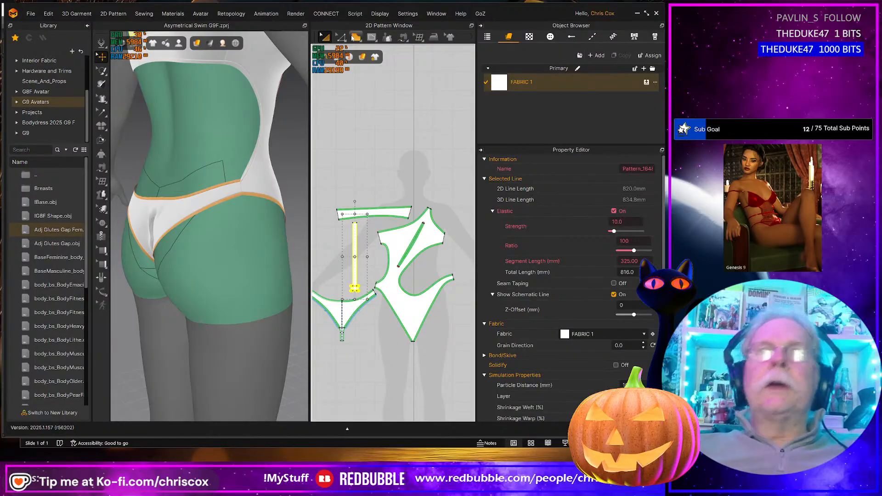
- Open the UV Editor and reset the UV layout to match the 2D pattern arrangement
right_click(393, 27)
click(408, 52)
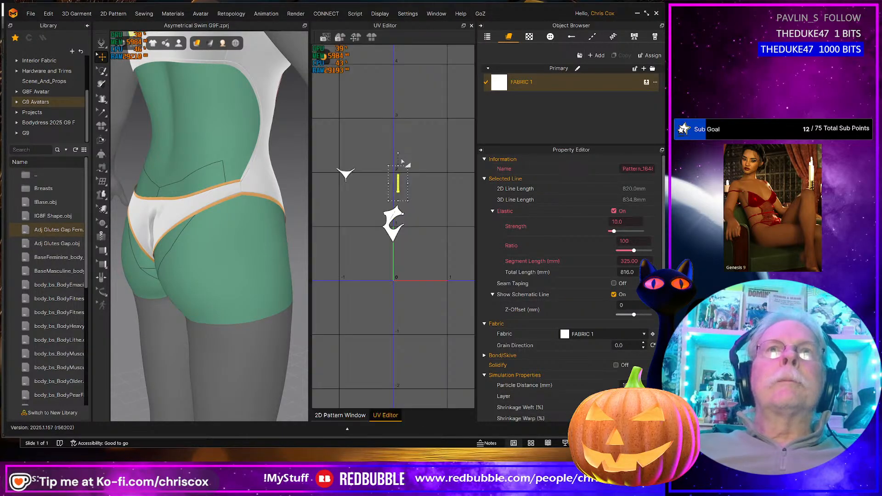
right_click(432, 230)
click(456, 243)
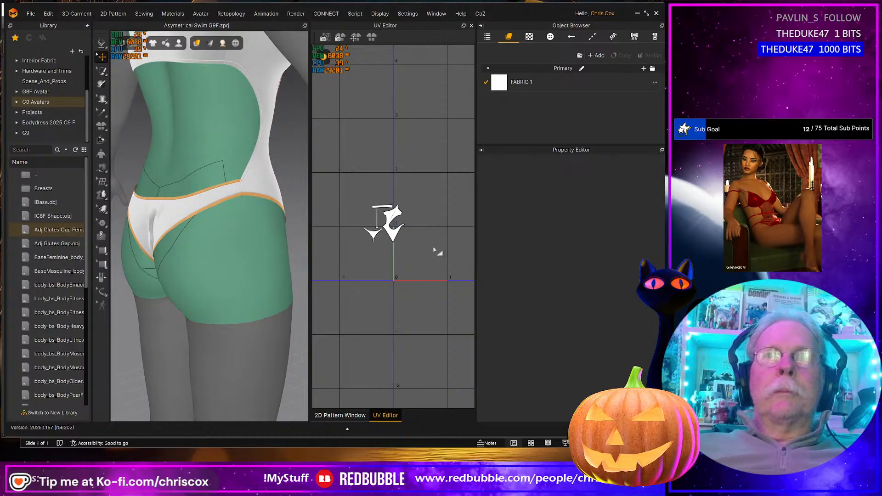
- Fit all UVs to the 0-1 tile using a relative UV Coordinate margin of 0.010, and inspect the layout
right_click(435, 251)
click(487, 252)
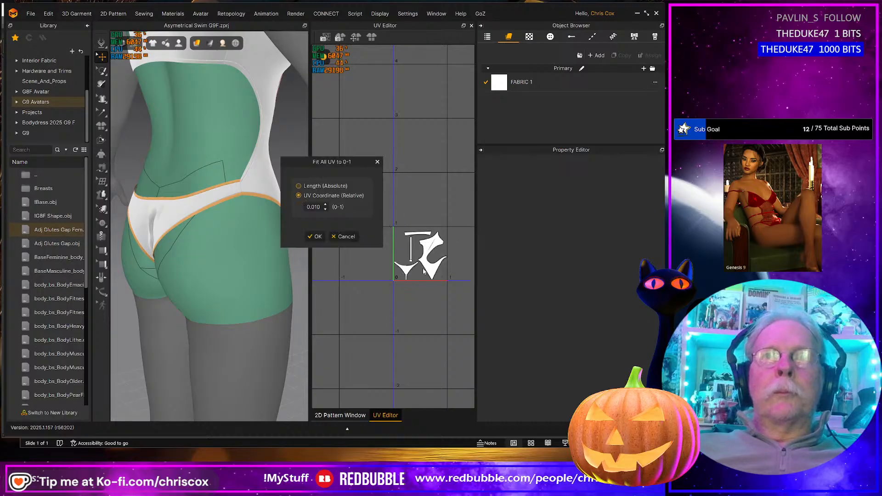
click(316, 239)
scroll(393, 291, up, 3)
scroll(394, 291, down, 7)
middle_drag(393, 292, 331, 304)
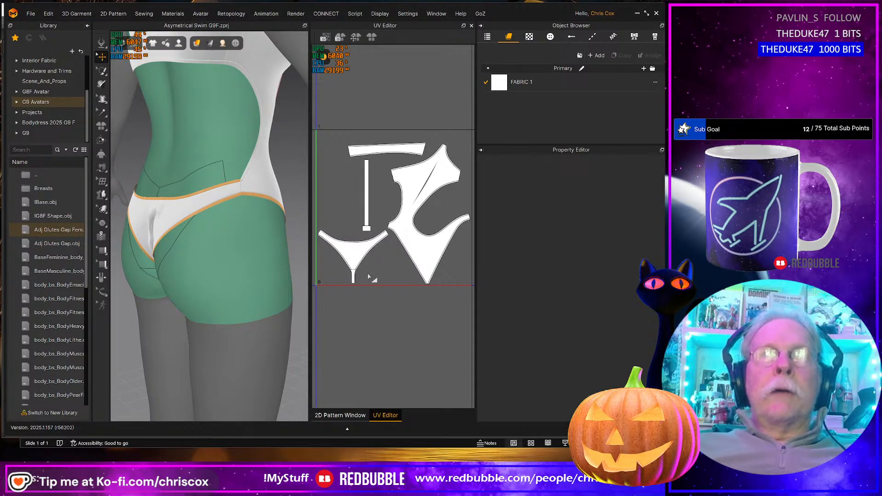
scroll(369, 283, up, 4)
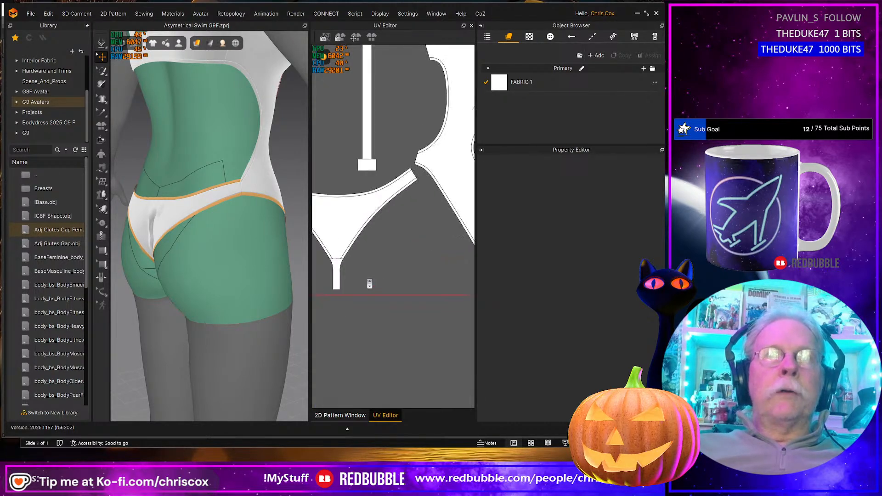
scroll(370, 284, down, 3)
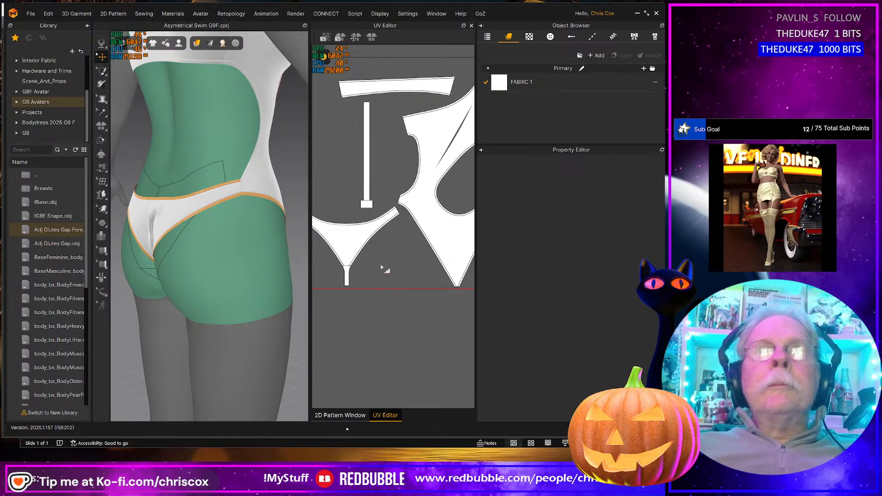
scroll(381, 268, down, 1)
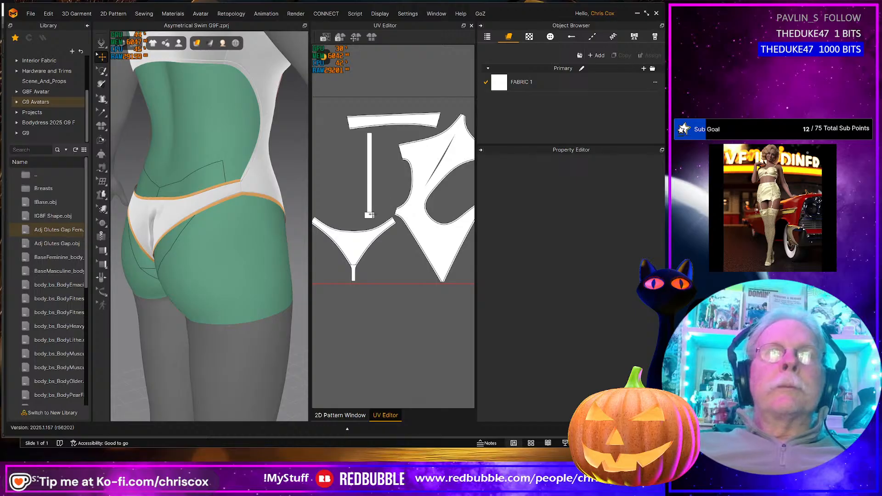
- Select the small piece at the shoulder strap's lower end and shift it sideways along the front neckline on the avatar
click(369, 215)
middle_drag(369, 215, 355, 314)
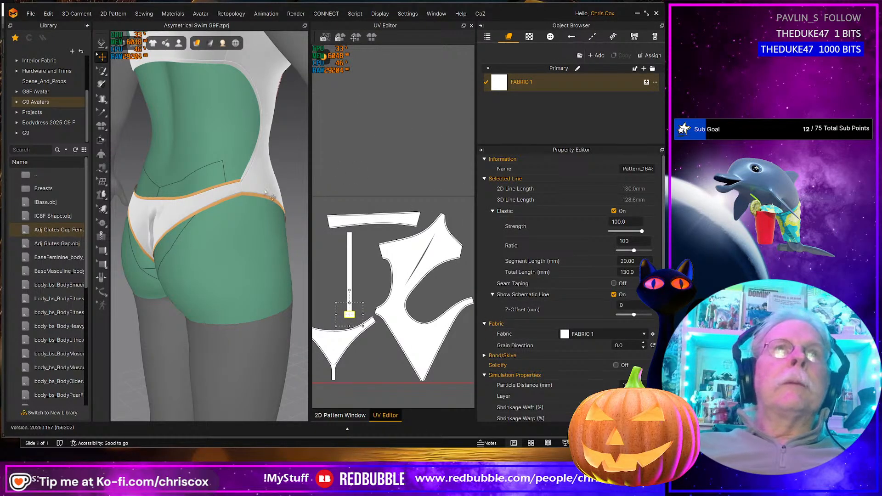
right_drag(266, 192, 134, 200)
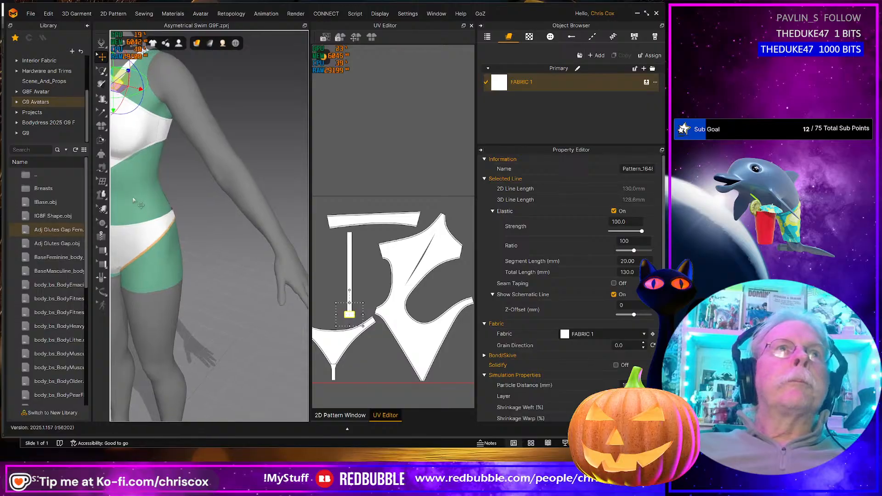
middle_drag(133, 200, 216, 249)
scroll(216, 245, up, 6)
middle_drag(215, 147, 236, 257)
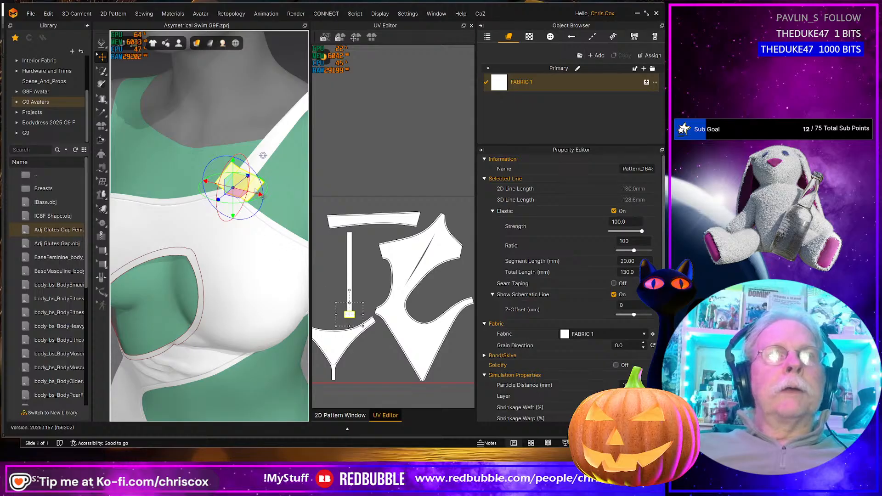
drag(256, 192, 278, 193)
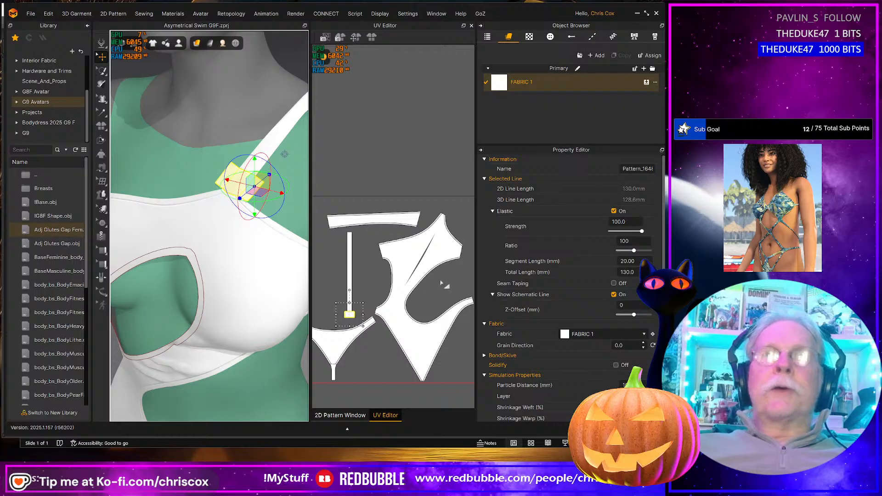
- Rename the FABRIC 1 fabric as Suit and make a copy of it named Suit_Trim
scroll(424, 294, down, 2)
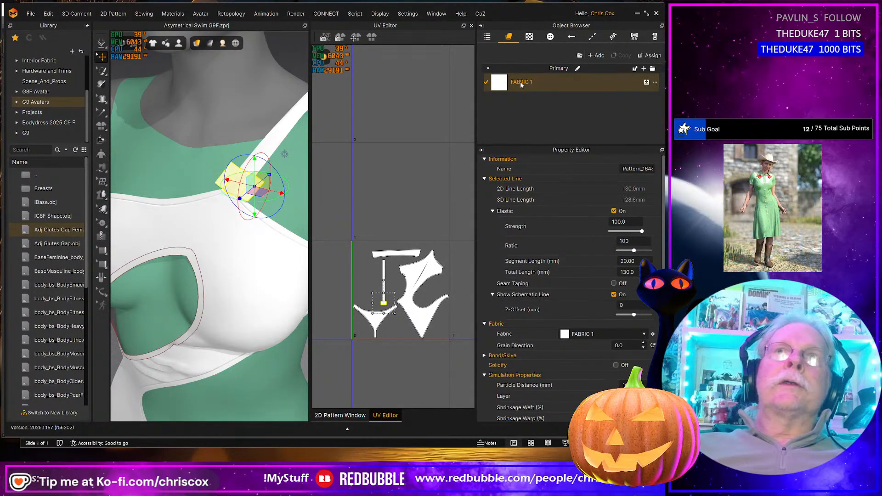
double_click(520, 81)
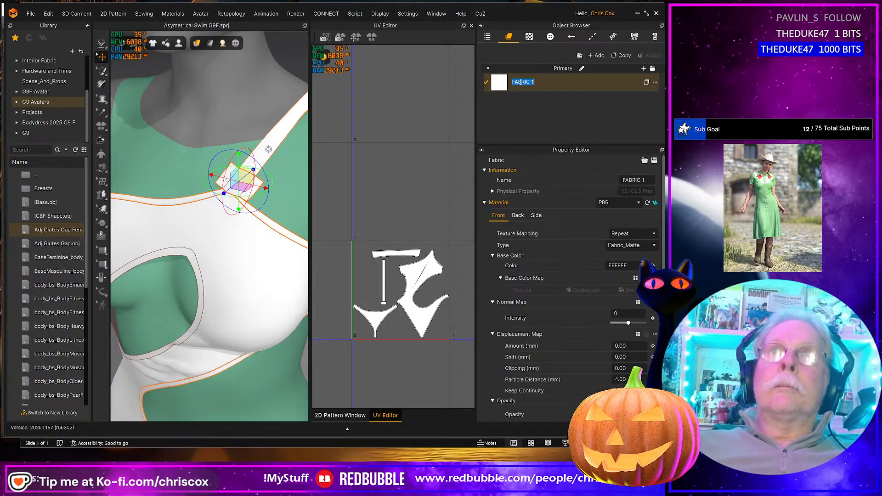
text(Suit)
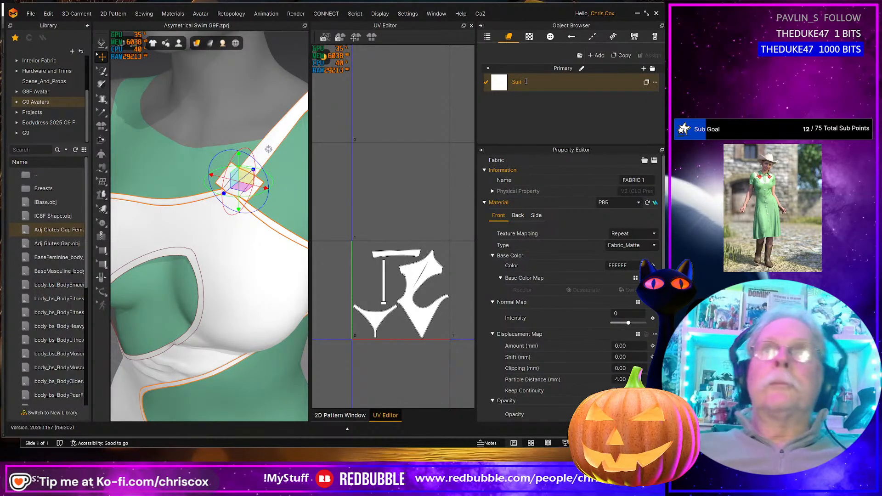
click(552, 101)
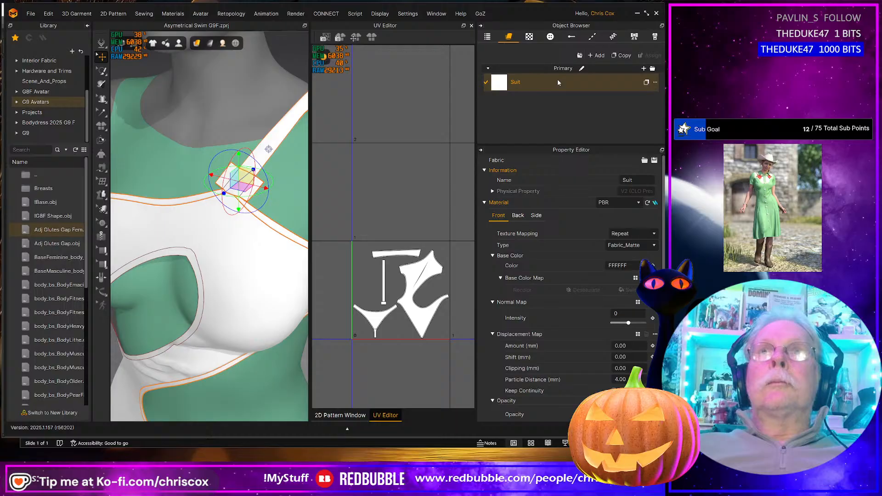
click(620, 56)
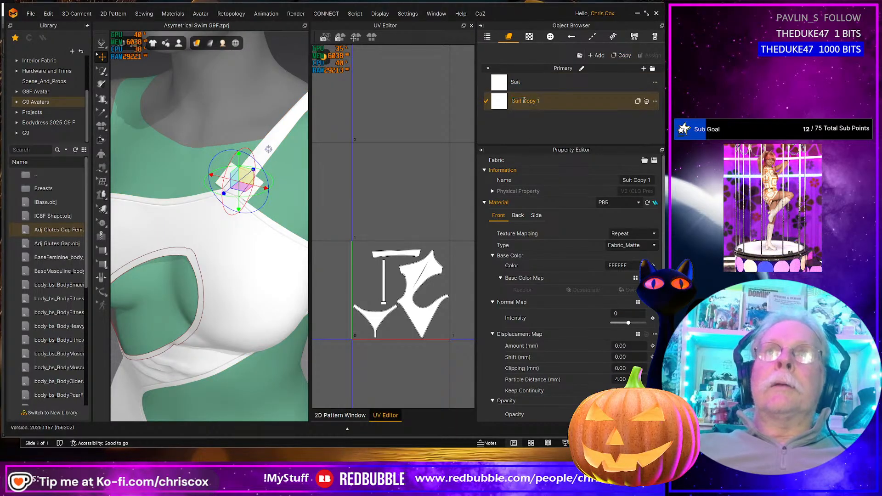
key(shift+End)
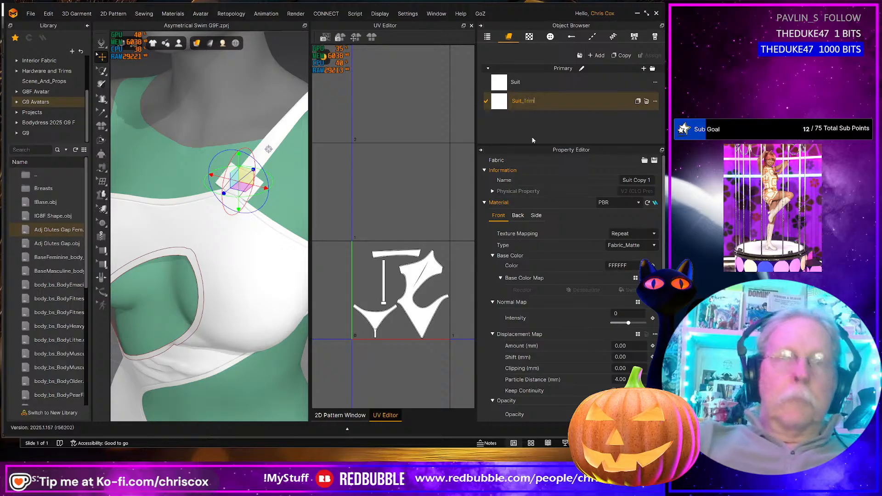
- Duplicate the Suit_Trim fabric and name the copy Suit_Strap
click(620, 56)
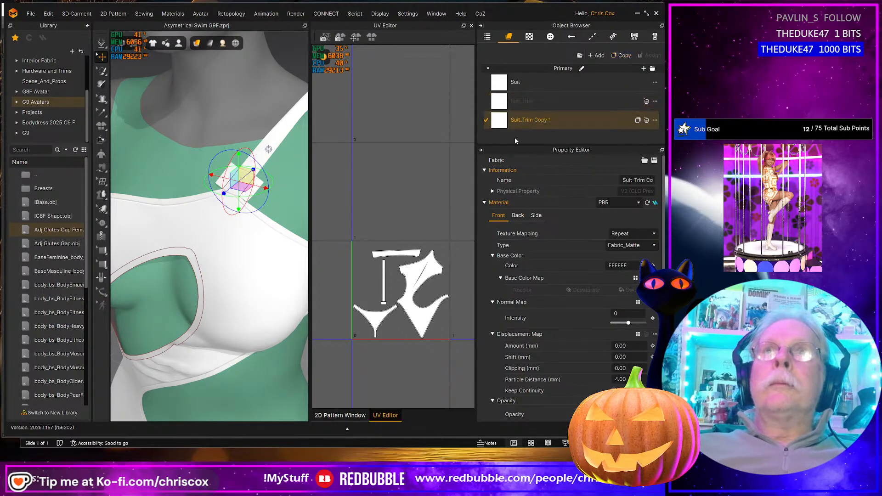
double_click(529, 121)
drag(523, 120, 546, 158)
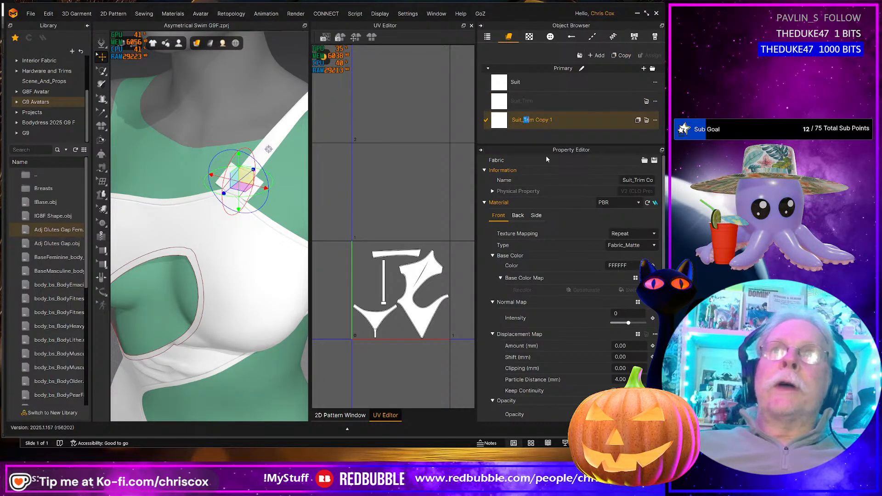
key(shift+End)
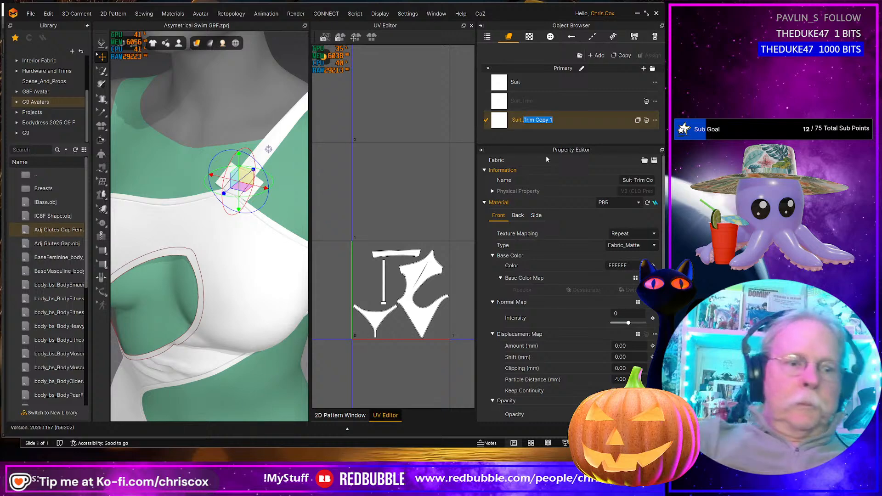
text(Strap)
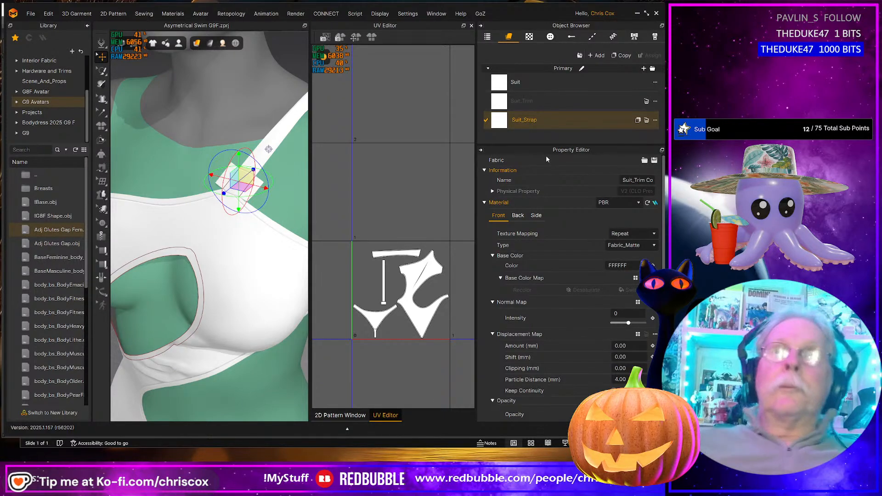
- Duplicate the Suit_Strap fabric and name the copy Suit_Strap_Ring
click(623, 56)
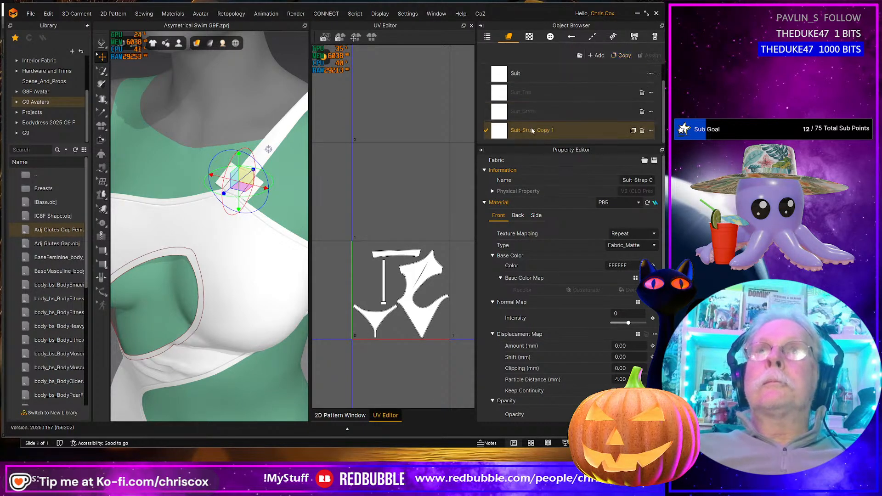
double_click(532, 131)
click(525, 132)
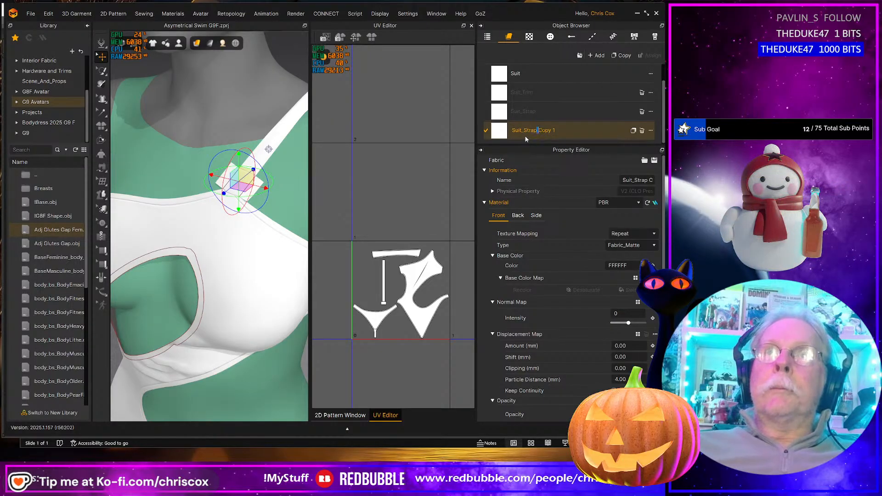
key(shift+End)
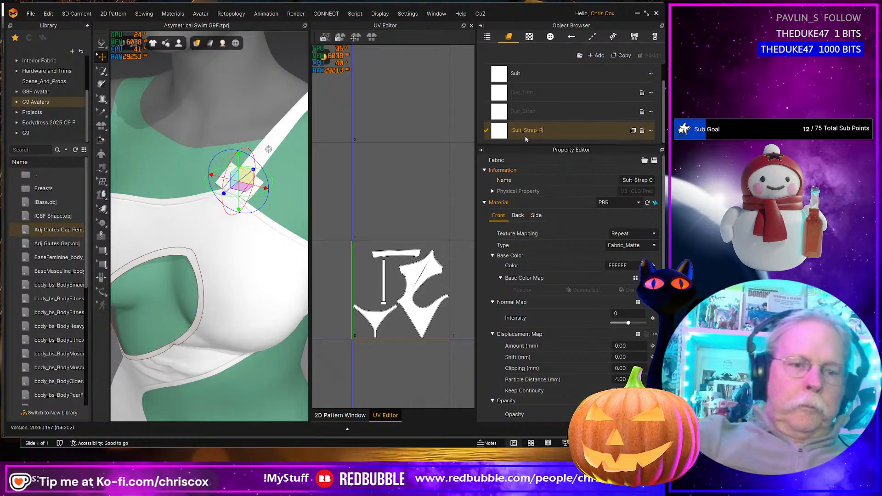
text(_Ring)
key(Return)
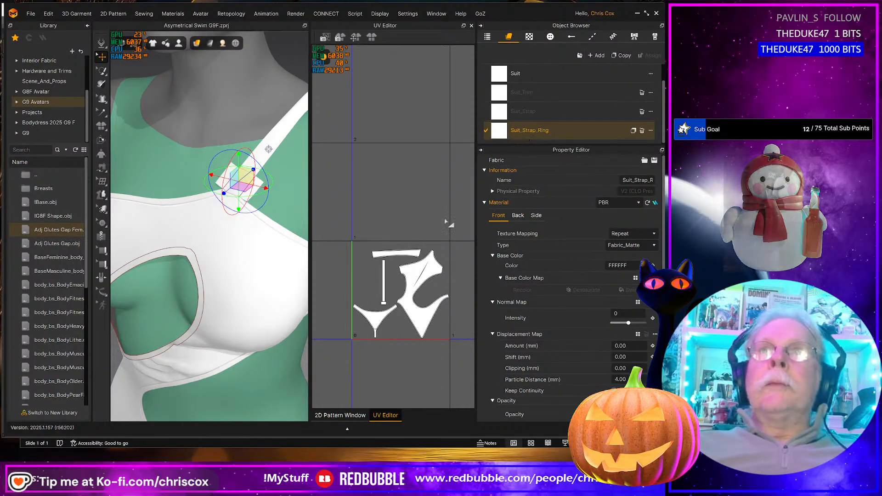
- Start the simulation and tug the swimsuit's front pattern slightly upward on the avatar
scroll(255, 290, down, 3)
scroll(255, 290, down, 2)
scroll(204, 314, up, 2)
right_drag(204, 315, 213, 293)
key(space)
mouse_move(171, 272)
mouse_down()
mouse_move(209, 305)
mouse_move(159, 290)
mouse_move(174, 280)
mouse_move(232, 299)
mouse_move(173, 266)
mouse_up()
scroll(201, 311, down, 3)
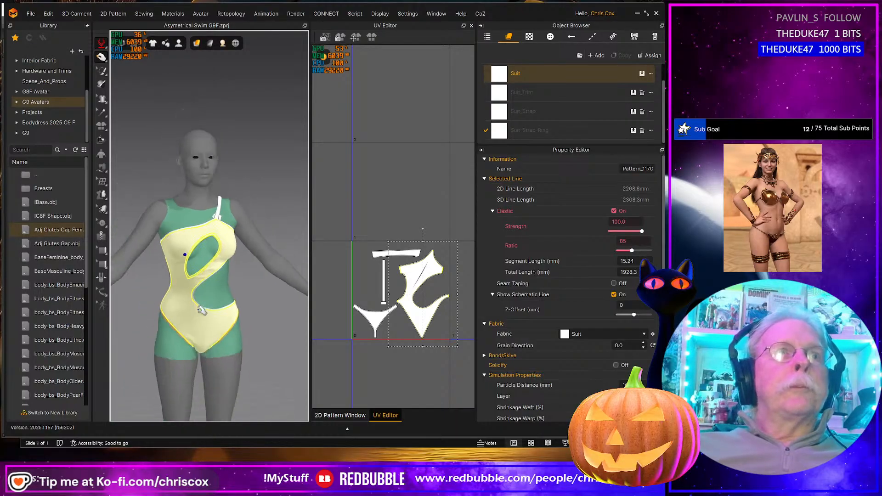
scroll(239, 244, up, 3)
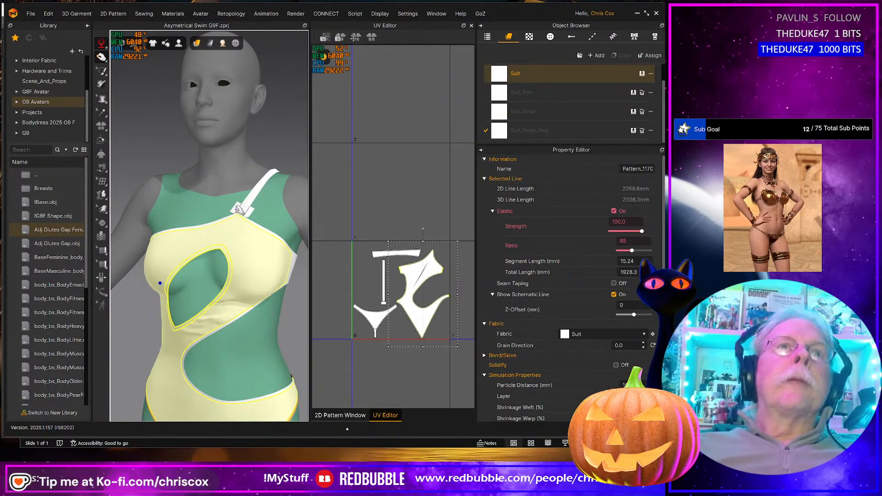
- Solidify the small piece at the shoulder strap's lower end and check its shape at the neckline
click(236, 209)
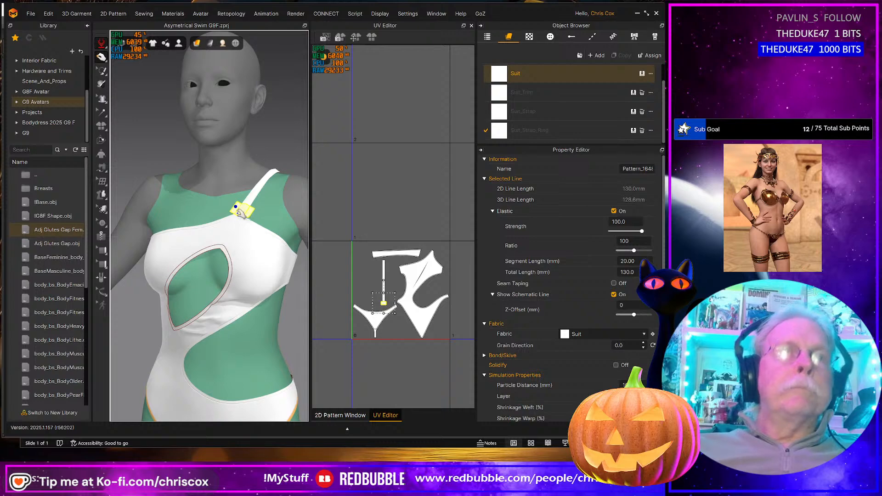
right_click(236, 210)
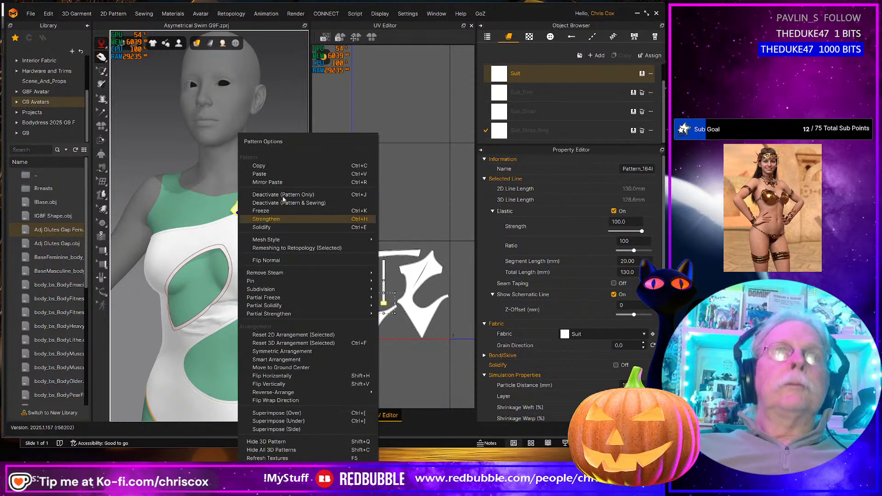
click(280, 226)
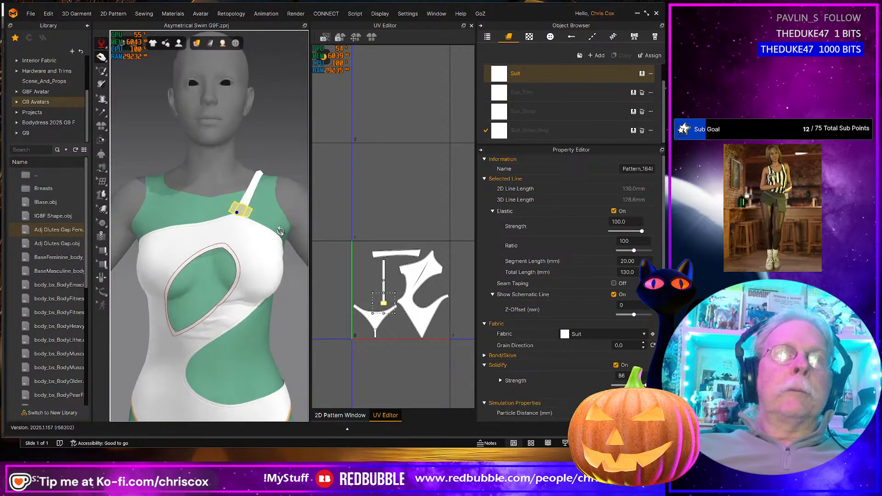
right_drag(318, 225, 262, 237)
scroll(260, 230, up, 5)
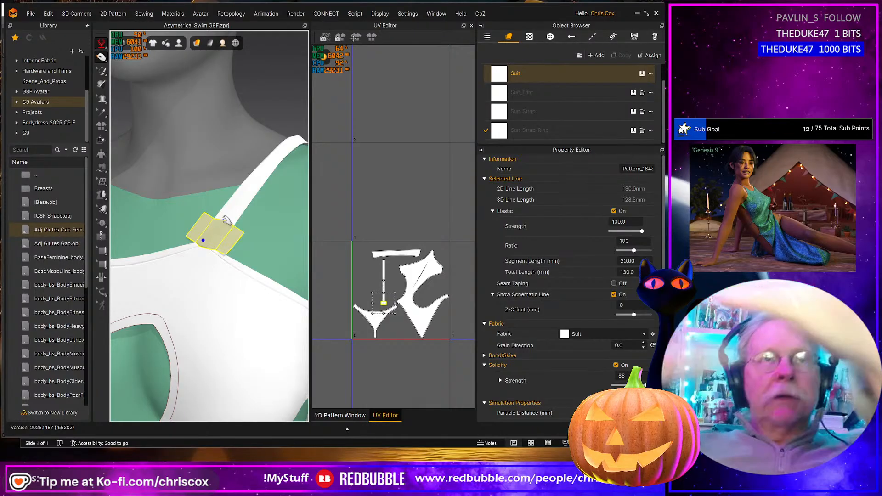
scroll(373, 317, up, 5)
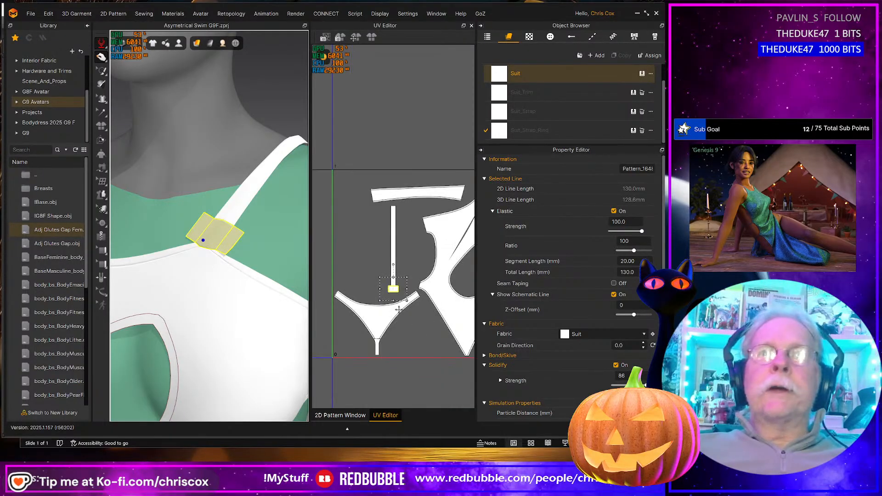
- Switch from the UV layout to the 2D pattern layout and shift the small strap-end piece down, clear of the strap
click(425, 284)
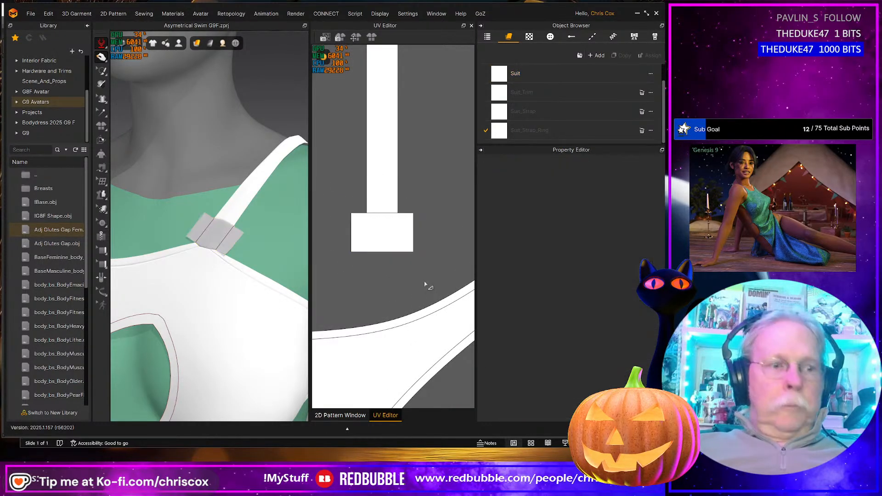
click(398, 242)
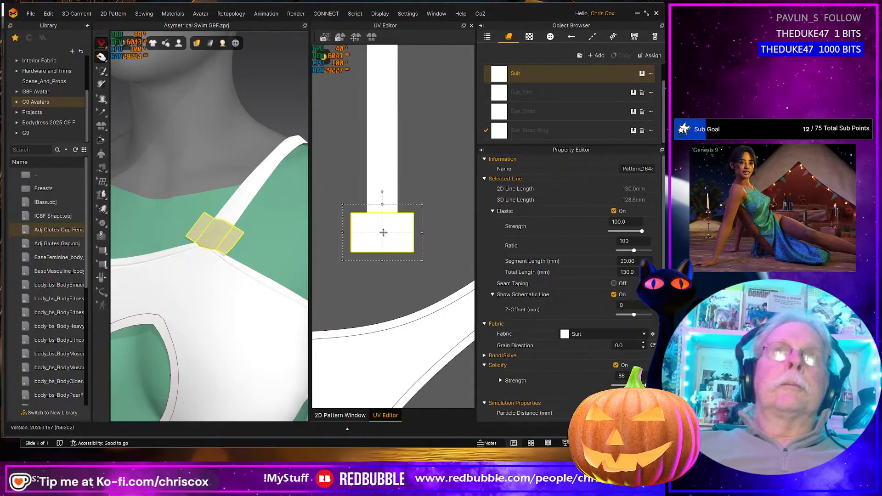
right_click(395, 27)
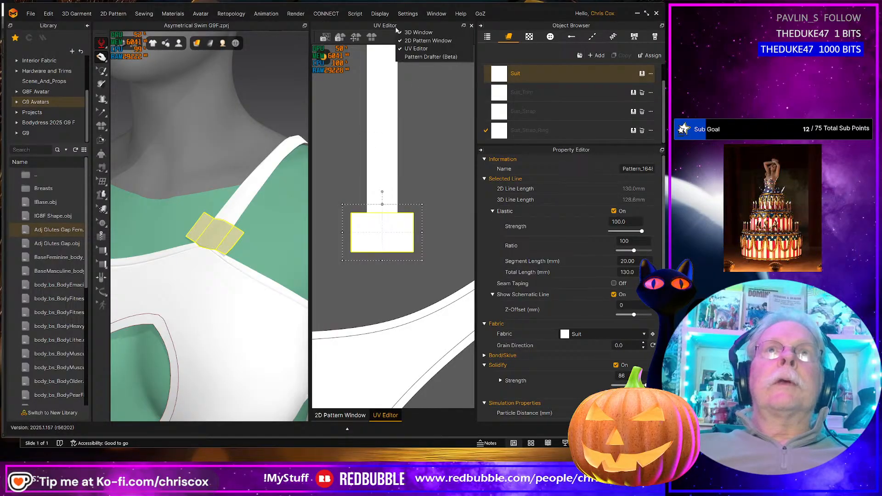
click(427, 41)
scroll(362, 286, up, 3)
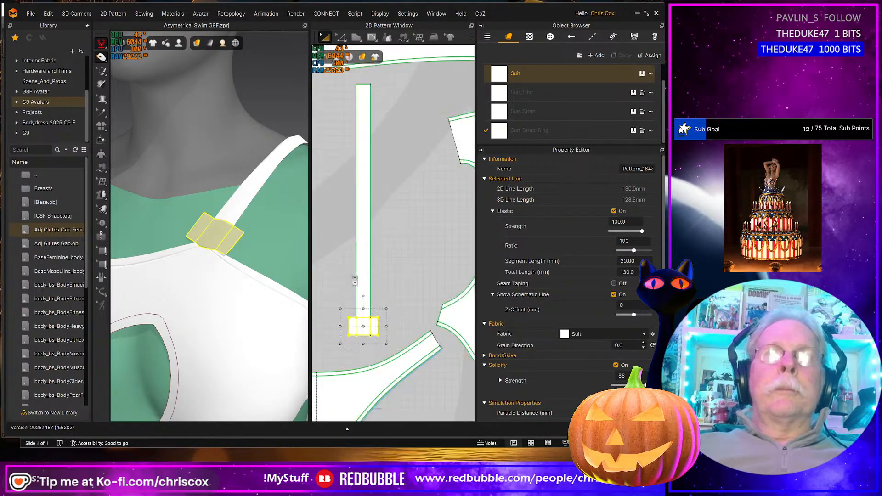
middle_drag(379, 310, 375, 169)
click(421, 278)
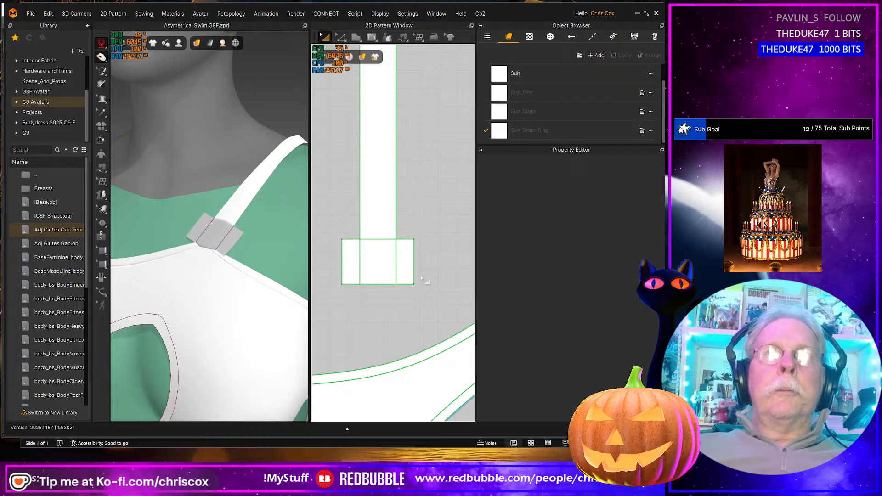
click(383, 270)
drag(384, 270, 383, 288)
- Turn on Elastic for the shoulder strap pattern's lower edge and set its ratio to 100
key(z)
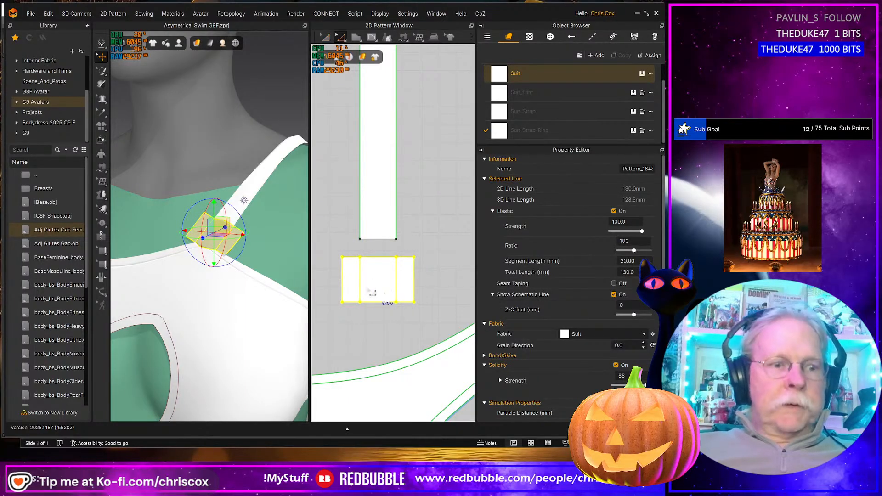
click(380, 301)
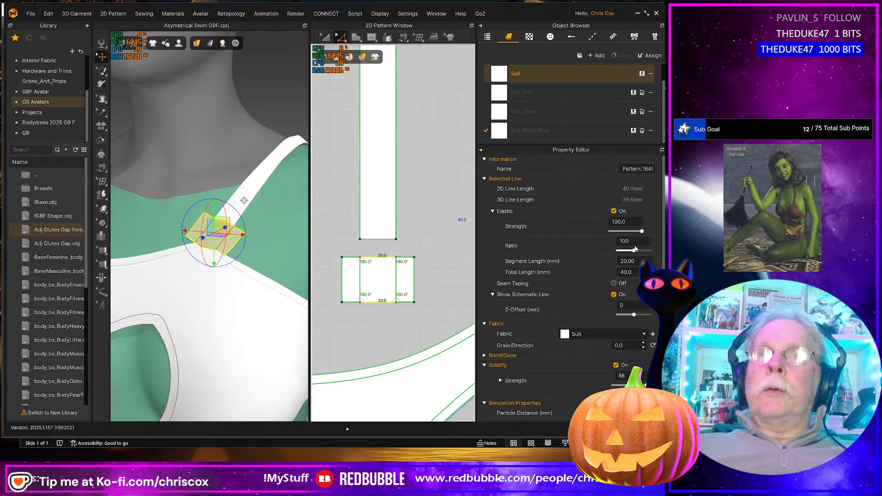
click(378, 239)
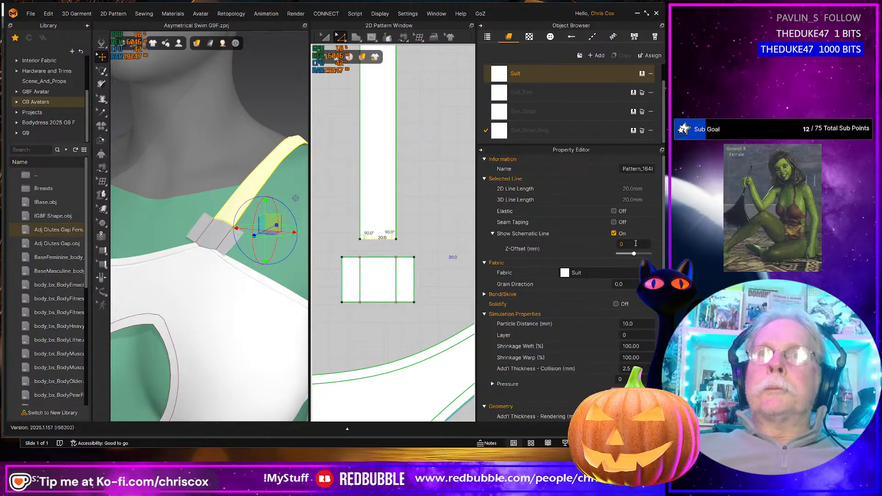
click(615, 211)
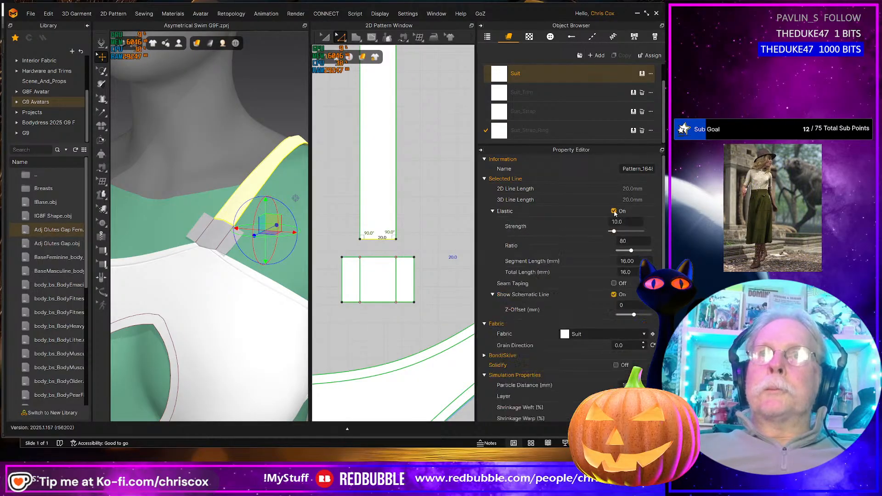
click(636, 242)
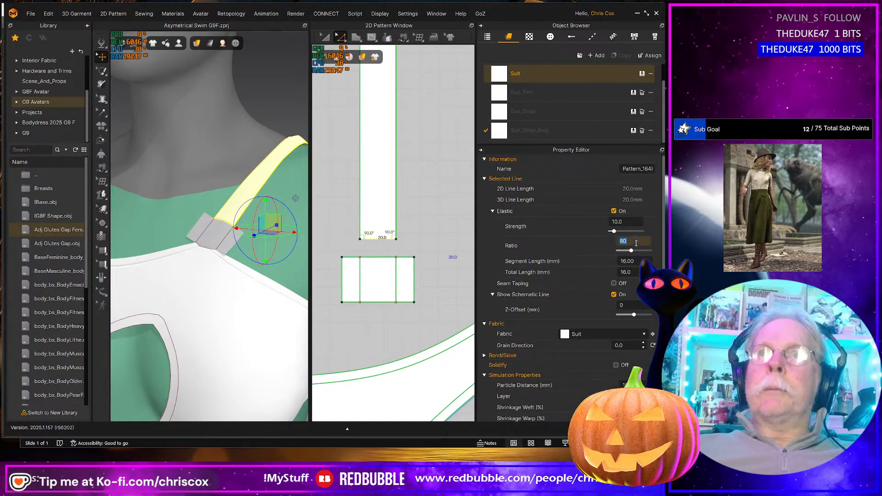
text(100)
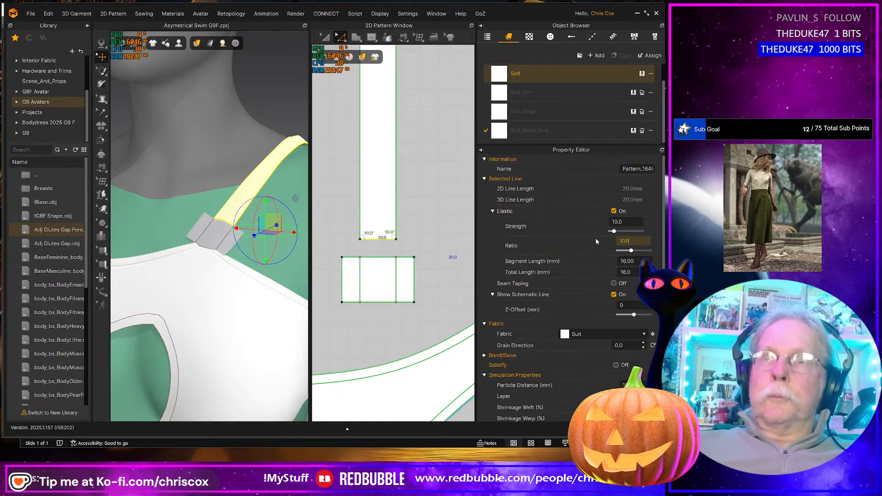
key(Return)
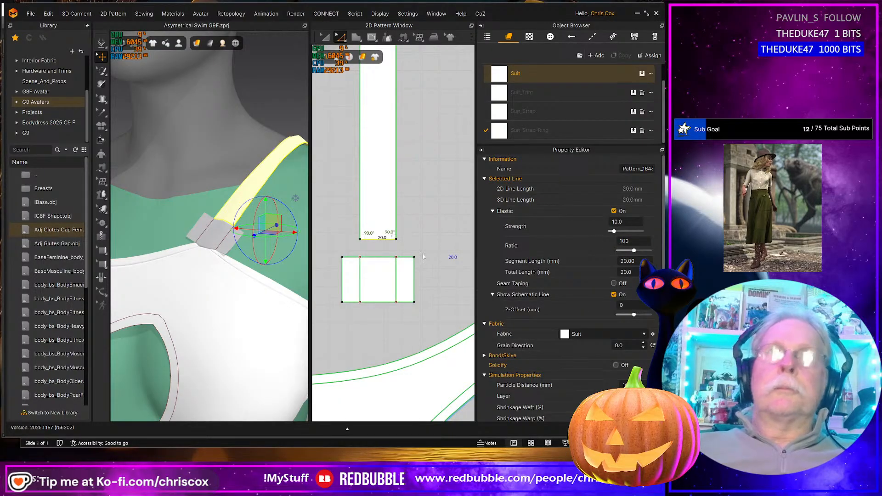
- Start the simulation and inspect the elastic settings of the strap-end piece's two internal lines and lower edge
key(space)
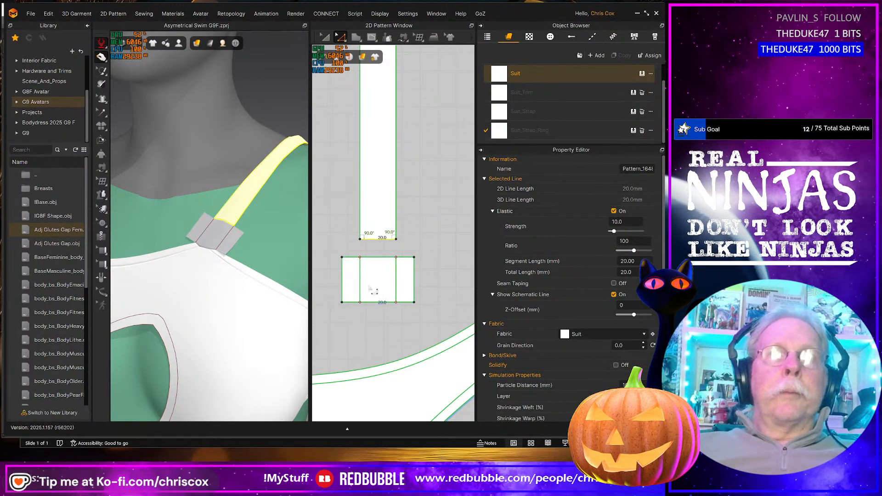
click(361, 290)
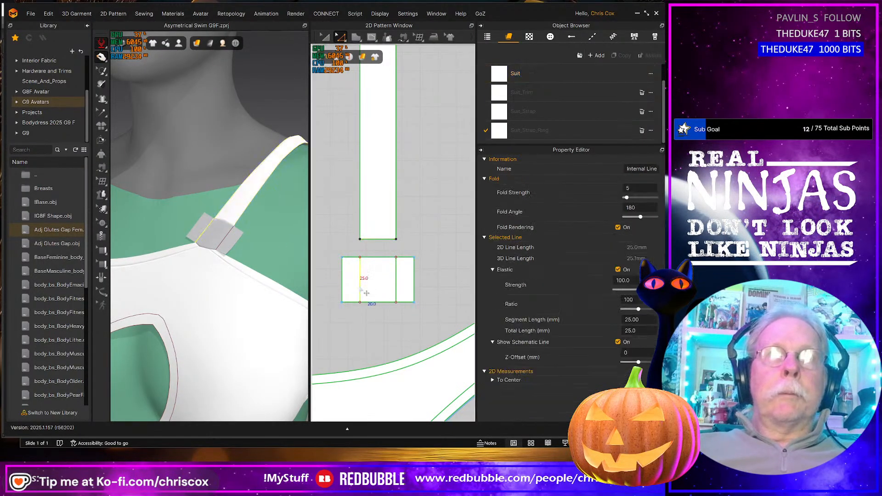
shift+click(402, 290)
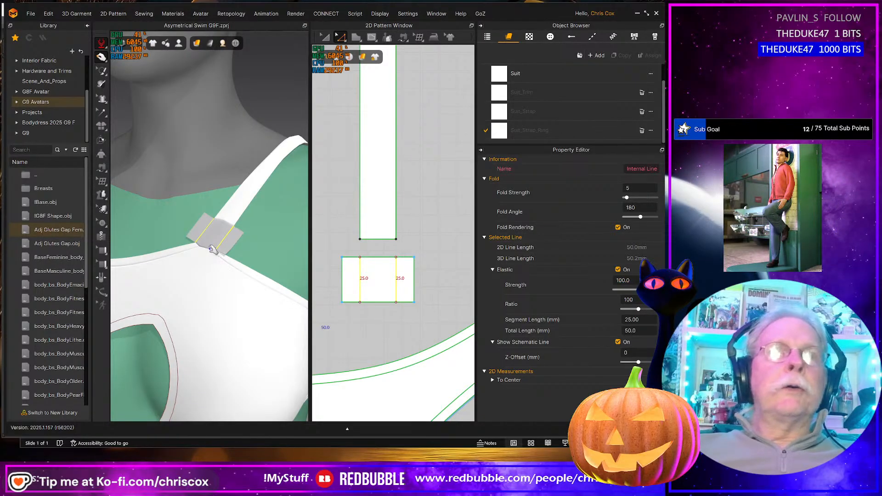
click(352, 303)
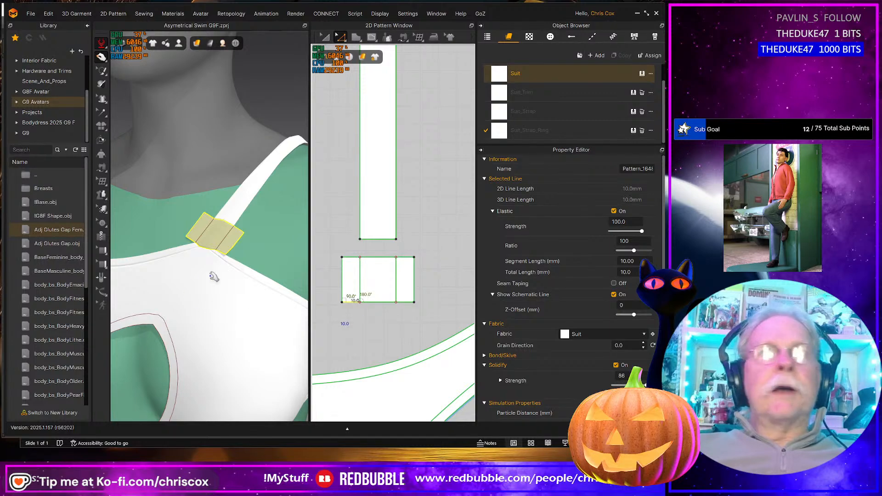
right_drag(214, 277, 276, 282)
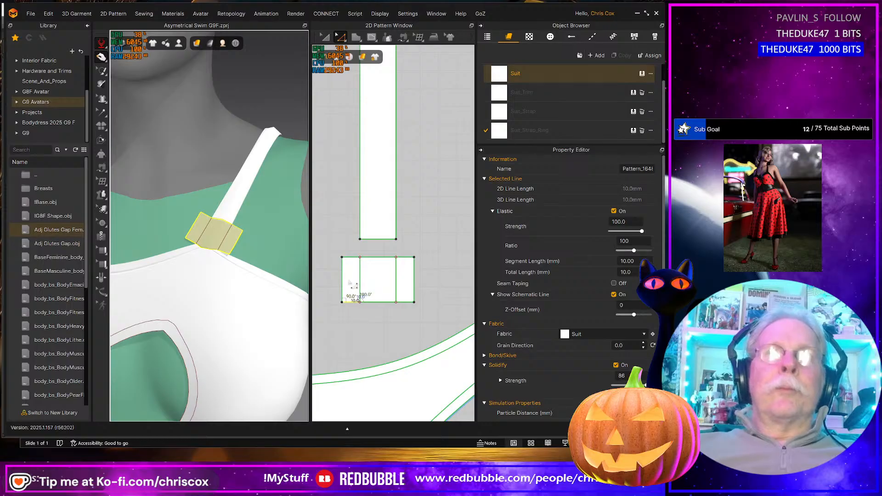
key(Escape)
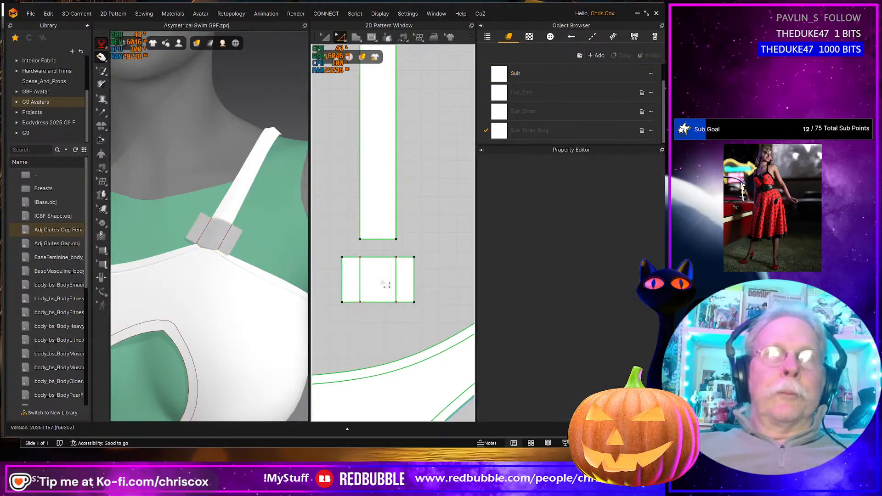
- Set the physical property preset of the Suit_Strap_Ring fabric to V2_Non-Fabric_Trim_Hardware
click(534, 129)
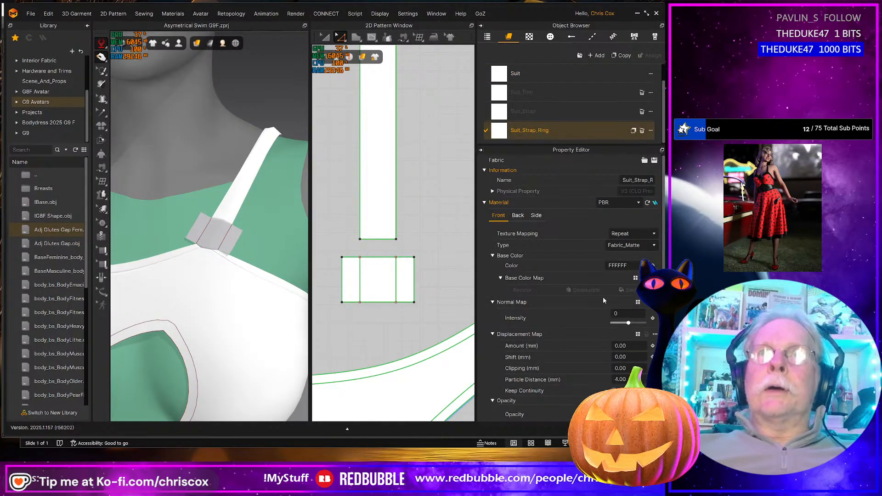
scroll(603, 296, down, 5)
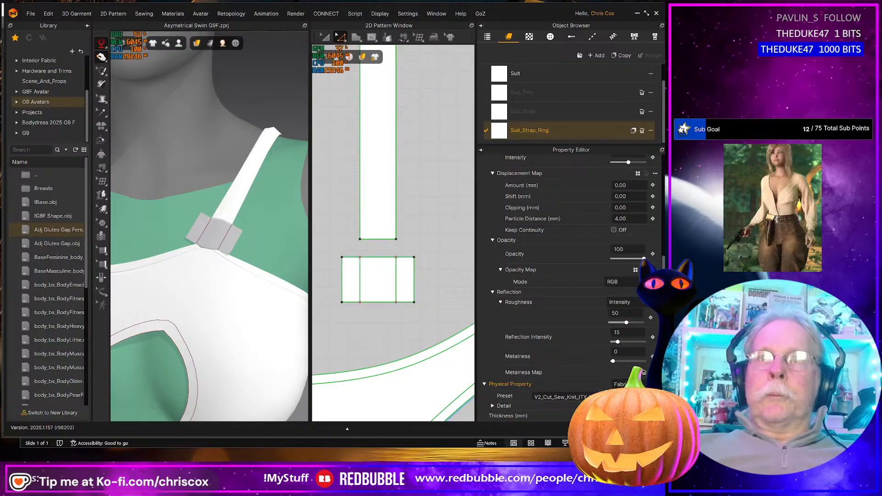
click(564, 397)
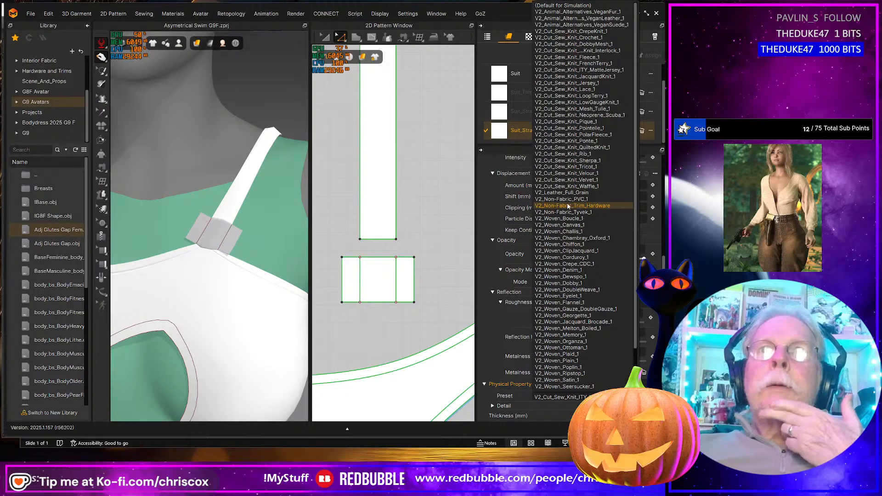
click(559, 206)
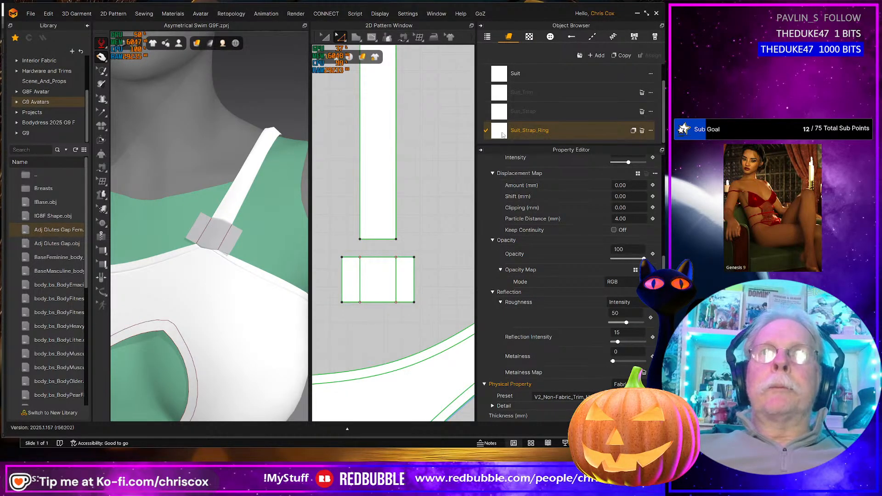
- Set the base color of the Suit_Strap_Ring fabric to Brown (943100) and apply it
scroll(630, 274, up, 3)
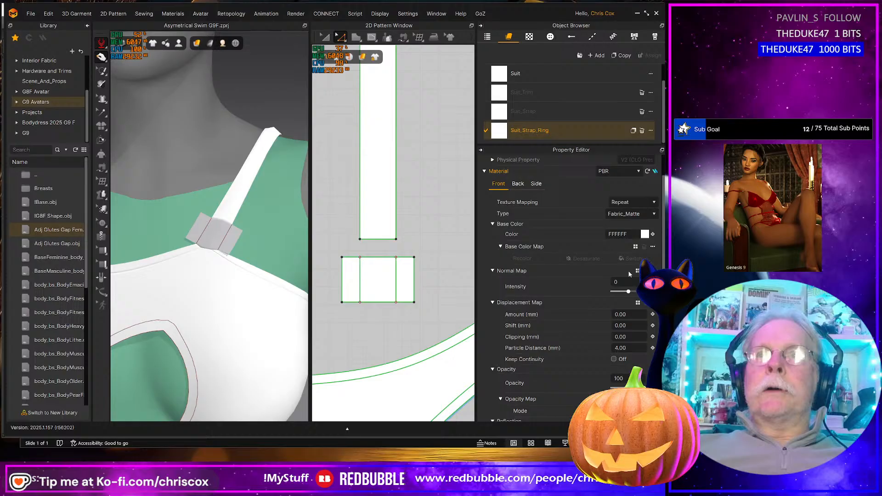
click(645, 235)
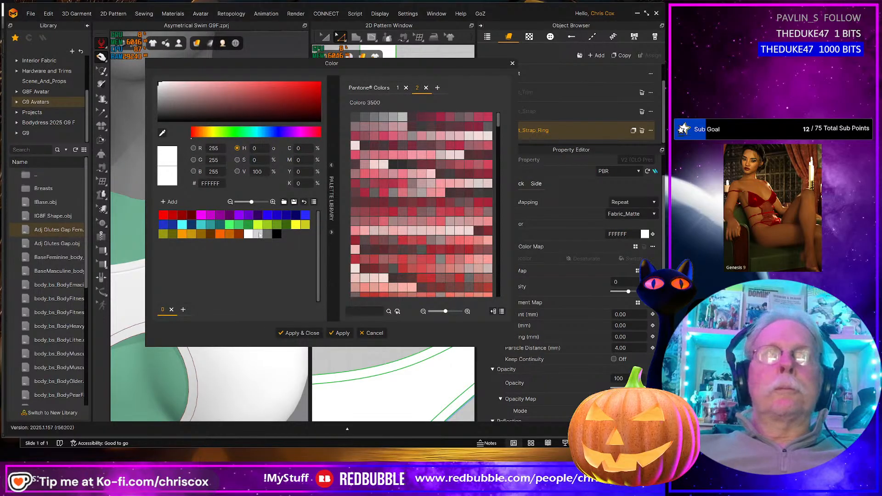
click(239, 235)
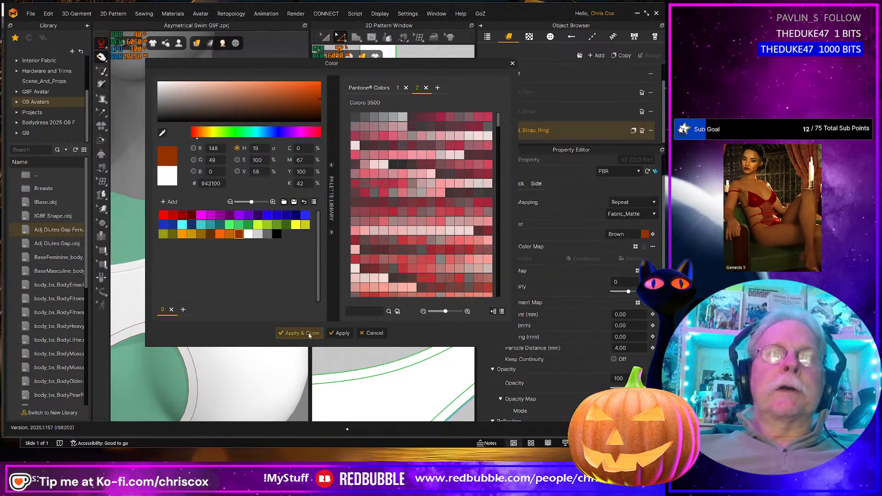
click(342, 335)
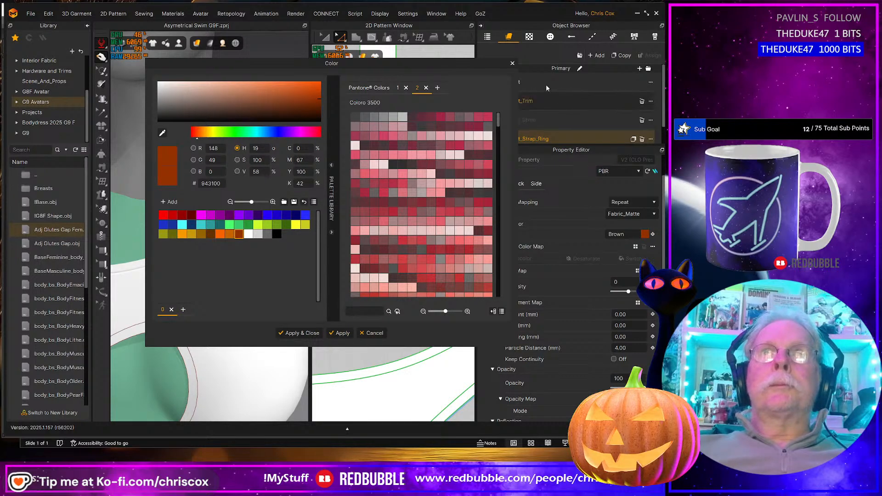
- Color the Suit fabric Cyan 1 (51FFFF) and the Suit_Trim fabric Cyan 4 (1B6767)
click(546, 84)
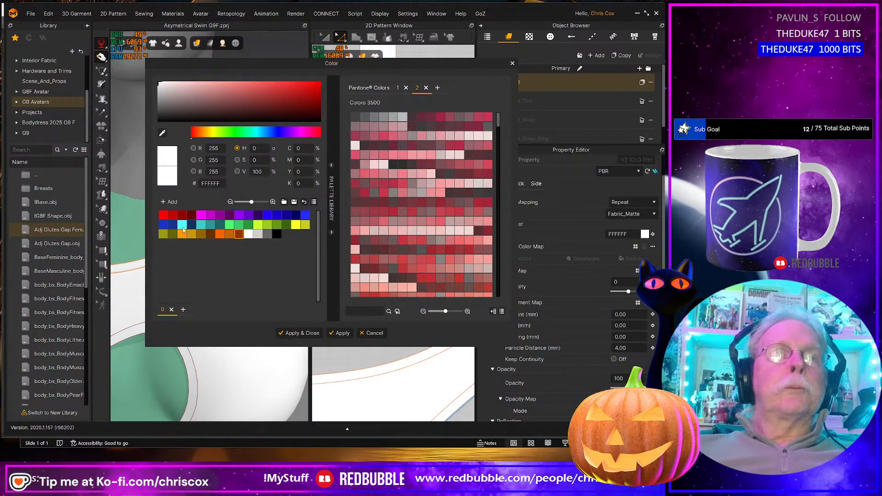
click(182, 225)
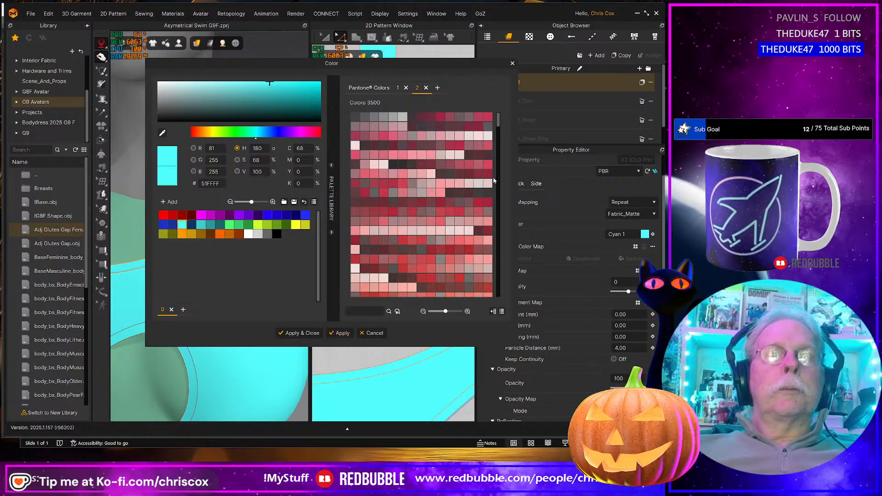
click(540, 103)
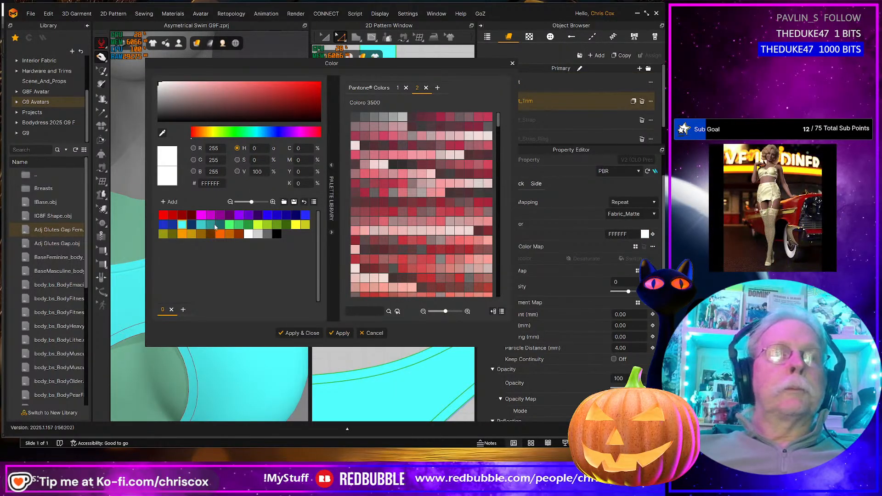
click(220, 224)
click(340, 333)
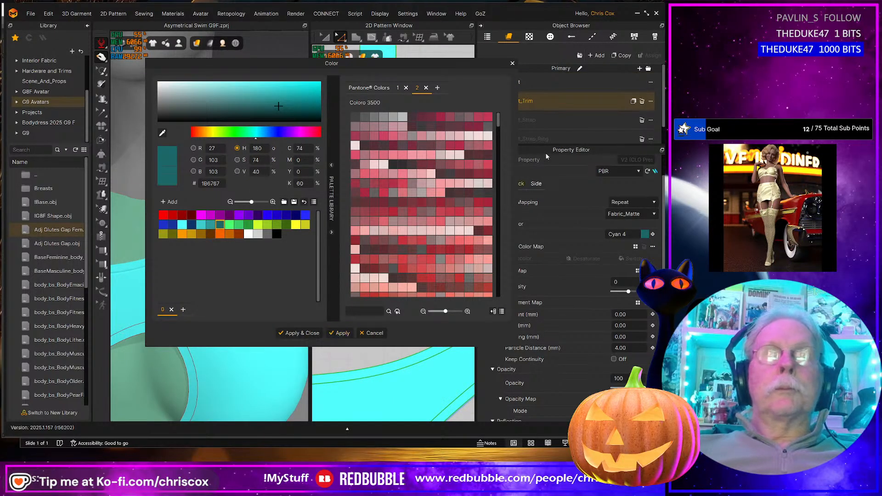
- Set the base color of the Suit_Strap fabric to Y Green 1 (D1FF2B) and close the color dialog
click(538, 120)
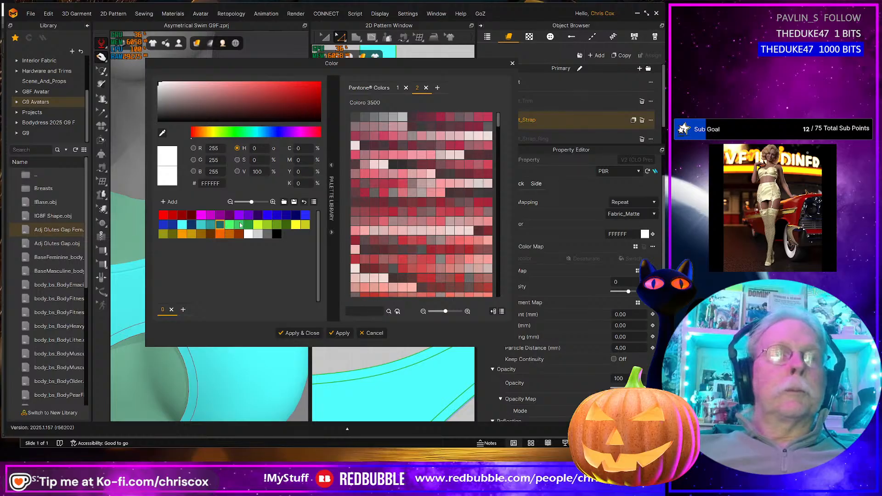
click(258, 225)
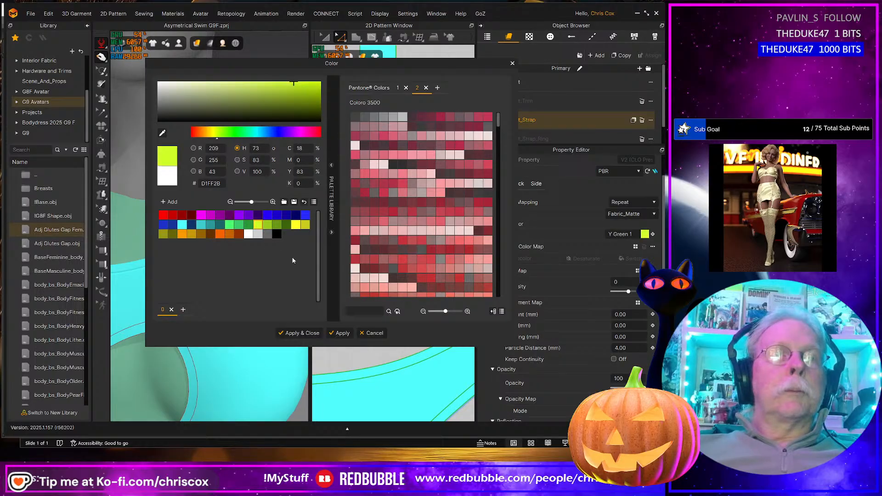
click(317, 332)
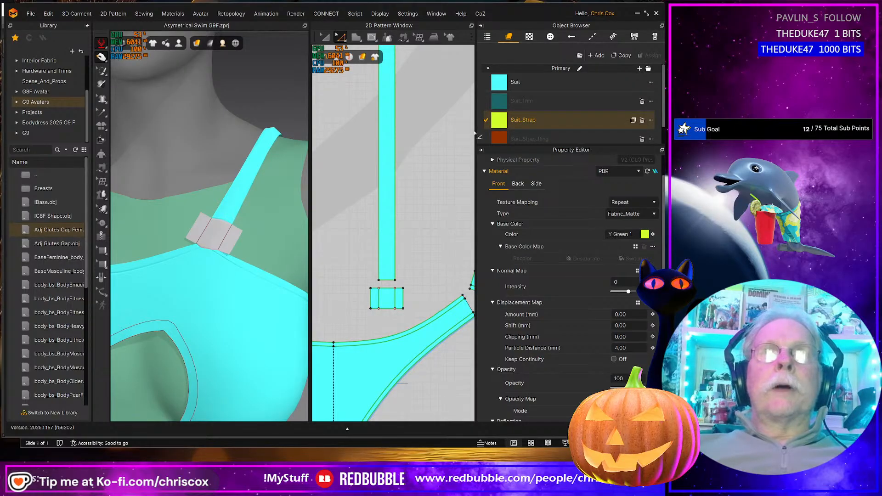
- Assign the Suit_Strap fabric to the shoulder strap and the Suit_Strap_Ring fabric to its small end piece
drag(502, 120, 385, 176)
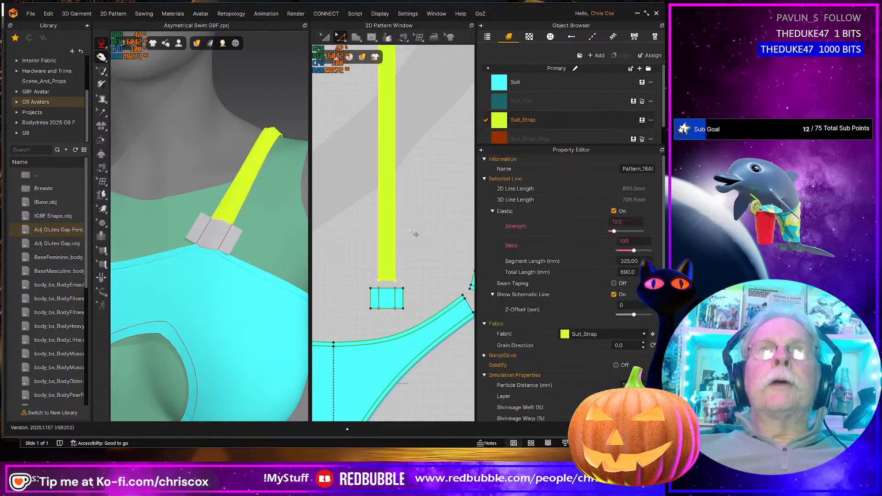
scroll(395, 207, down, 5)
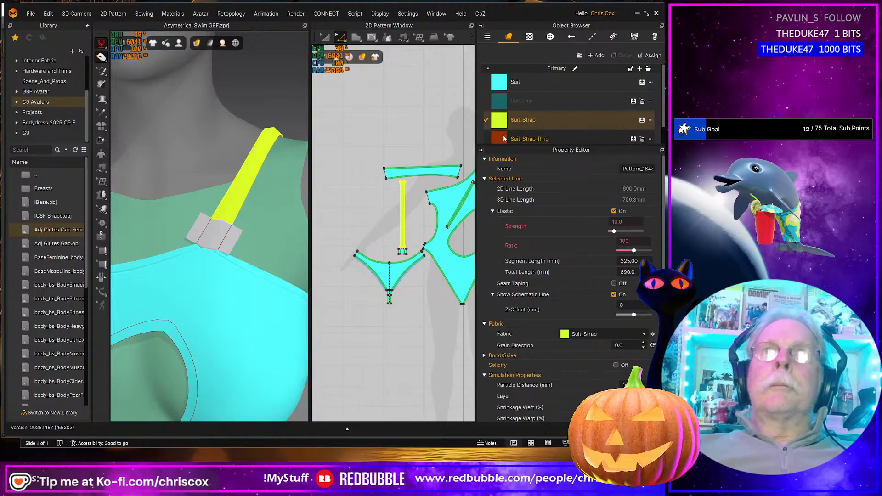
drag(504, 139, 223, 240)
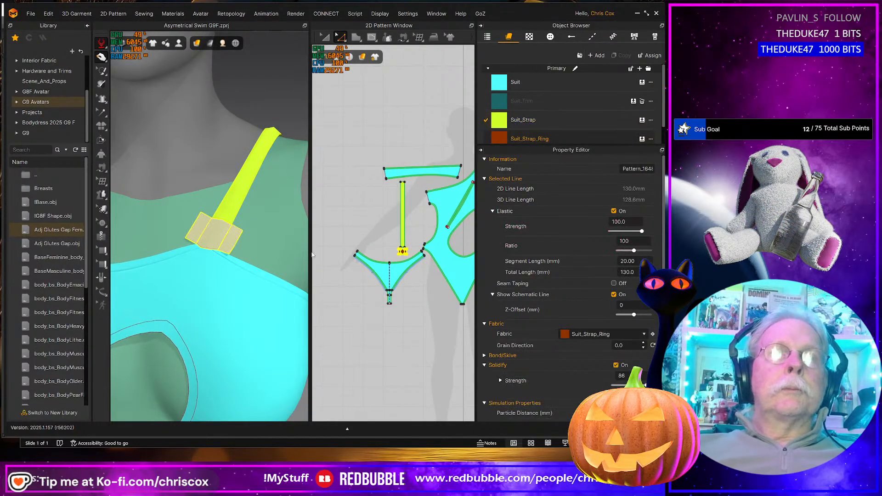
- Select all swimsuit patterns in the 2D layout and assign the Suit_Trim fabric to them
scroll(404, 266, down, 4)
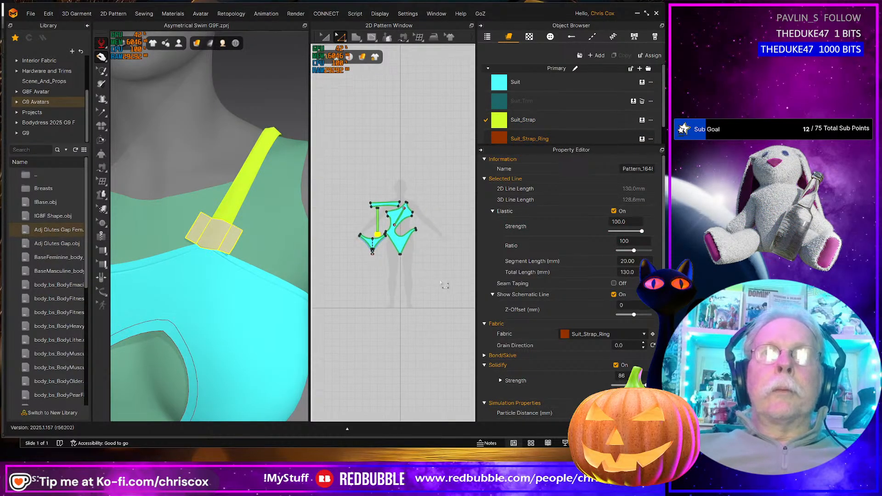
drag(445, 285, 343, 191)
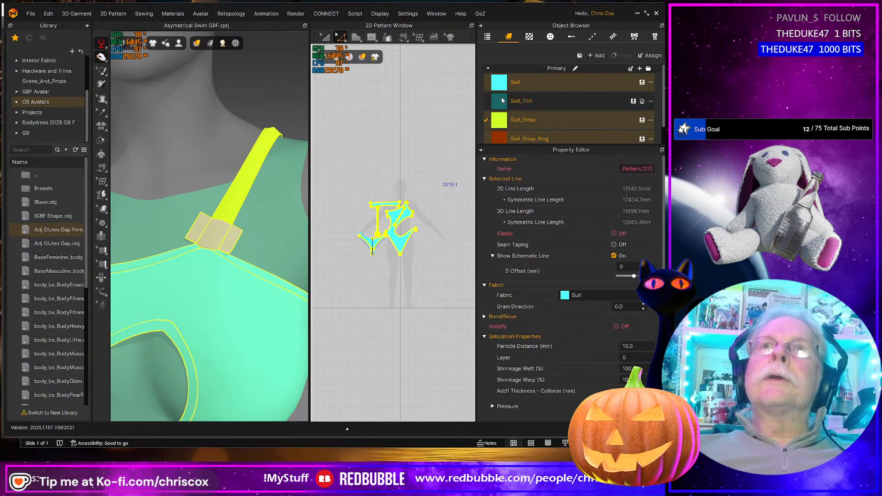
drag(502, 100, 406, 247)
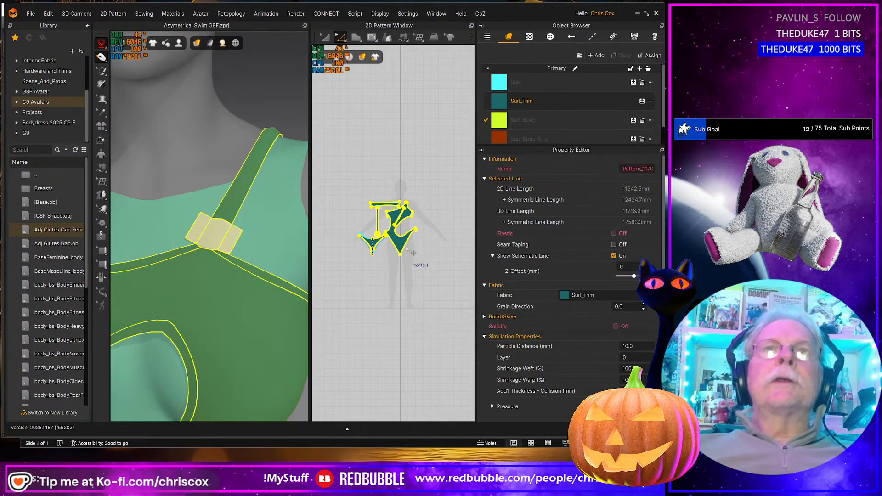
- Try assigning the Suit fabric to all selected patterns at once, and undo that assignment
scroll(407, 248, up, 5)
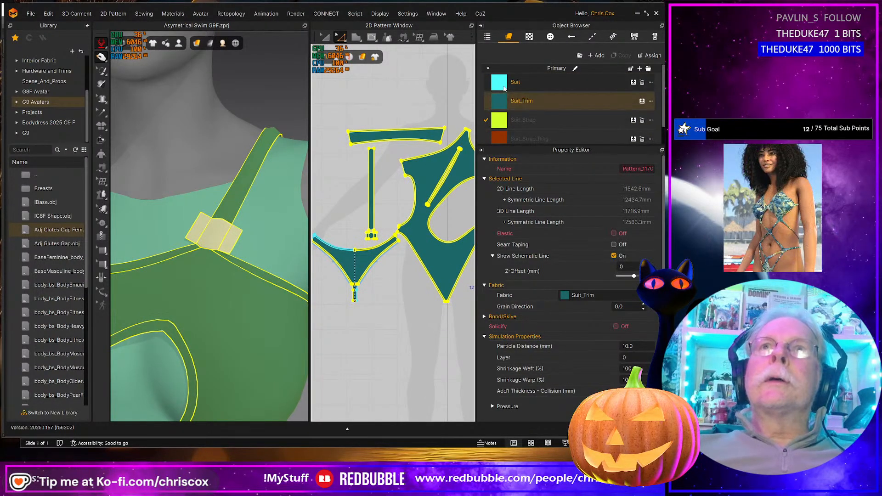
drag(504, 88, 436, 169)
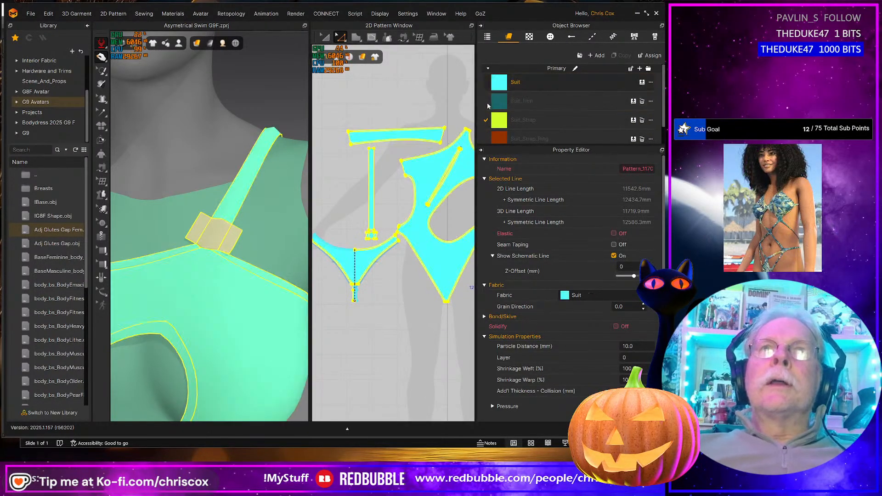
click(433, 95)
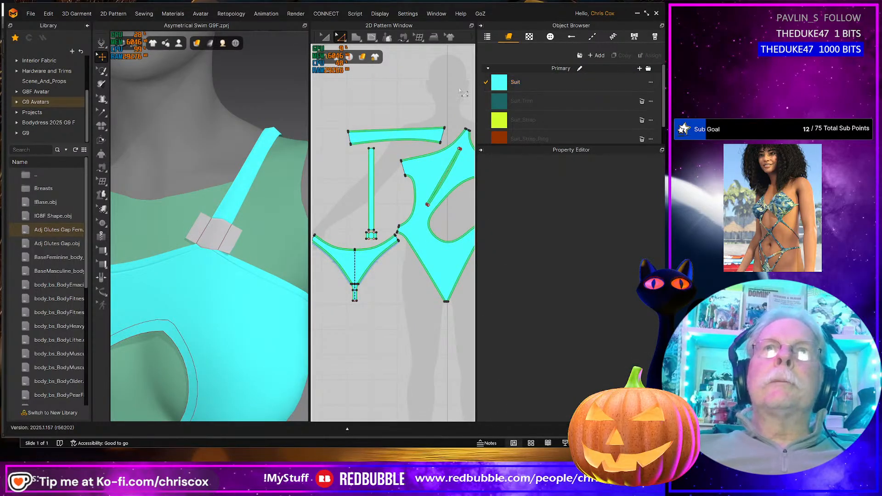
key(ctrl+a)
key(ctrl+z)
click(450, 86)
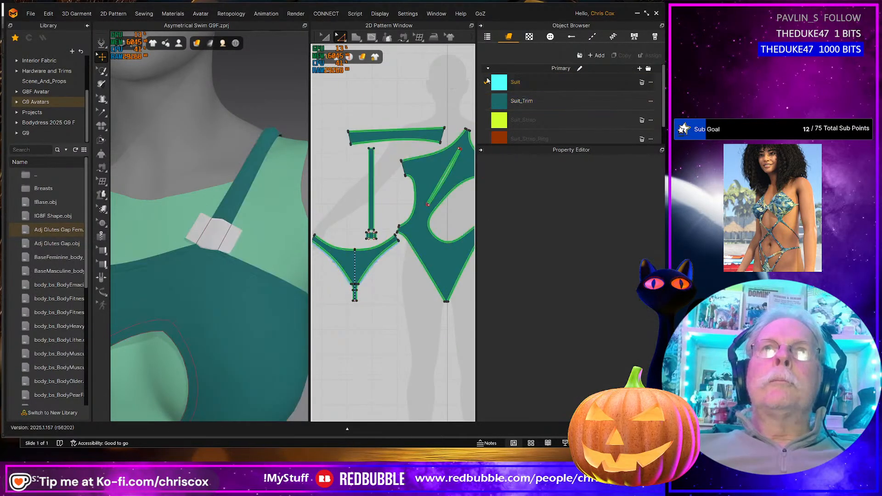
- Assign the Suit fabric to the main body areas of the front, bottom and band patterns, leaving the edge trim as Suit_Trim
drag(503, 88, 385, 275)
scroll(385, 276, up, 5)
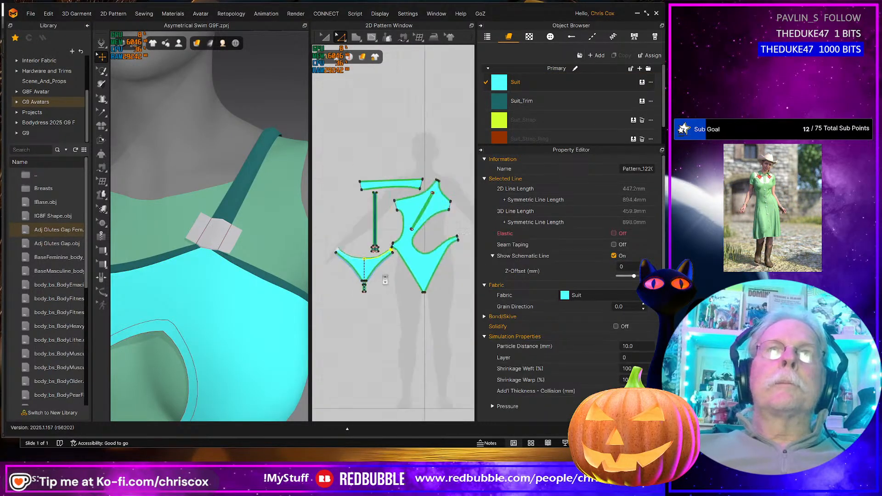
- Reassign the shoulder strap to the Suit_Strap fabric and the strap-end piece to Suit_Strap_Ring
middle_drag(381, 381, 416, 316)
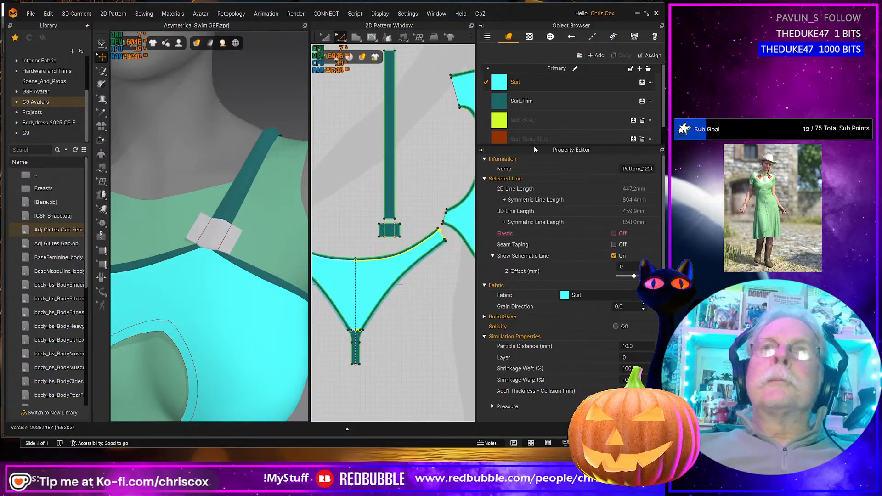
drag(531, 122, 390, 153)
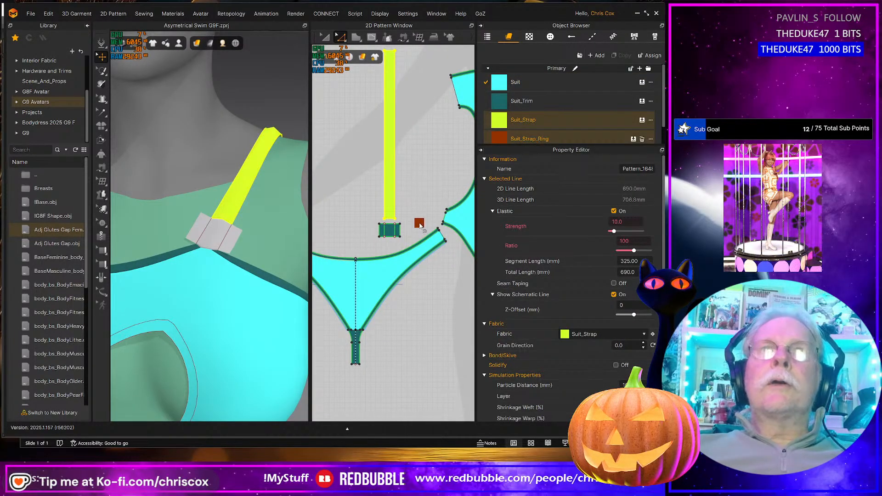
drag(388, 234, 388, 234)
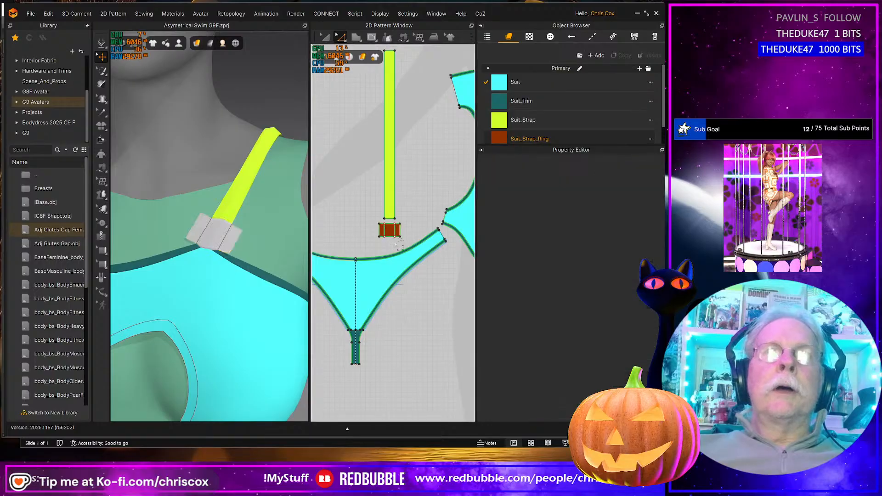
- Select the strap-end piece and examine the assigned fabrics on the swimsuit in the 3D view and 2D layout
click(386, 228)
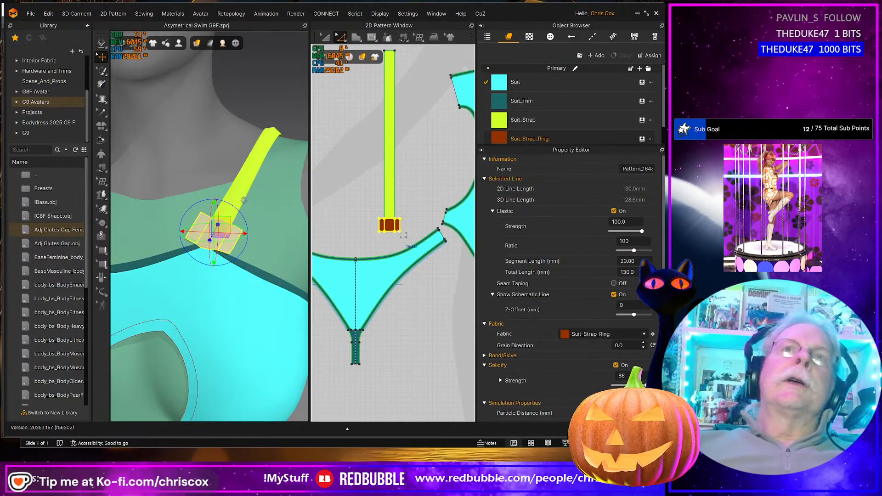
scroll(184, 277, down, 10)
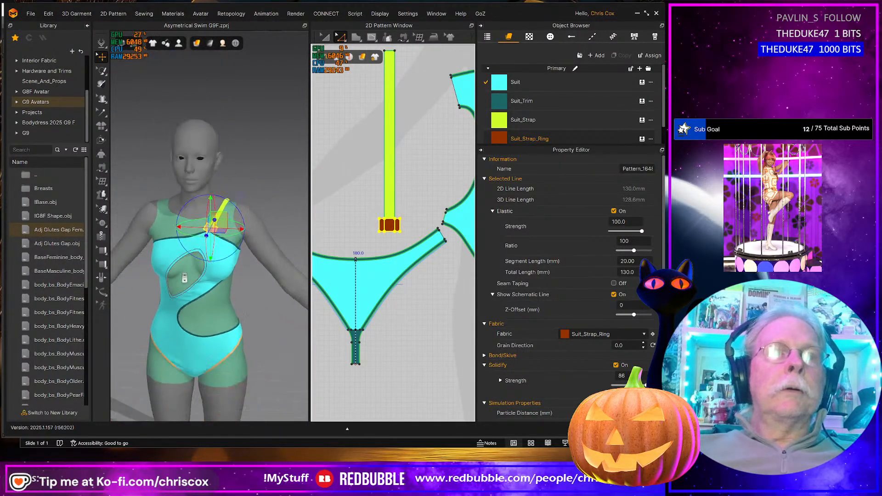
scroll(444, 229, up, 10)
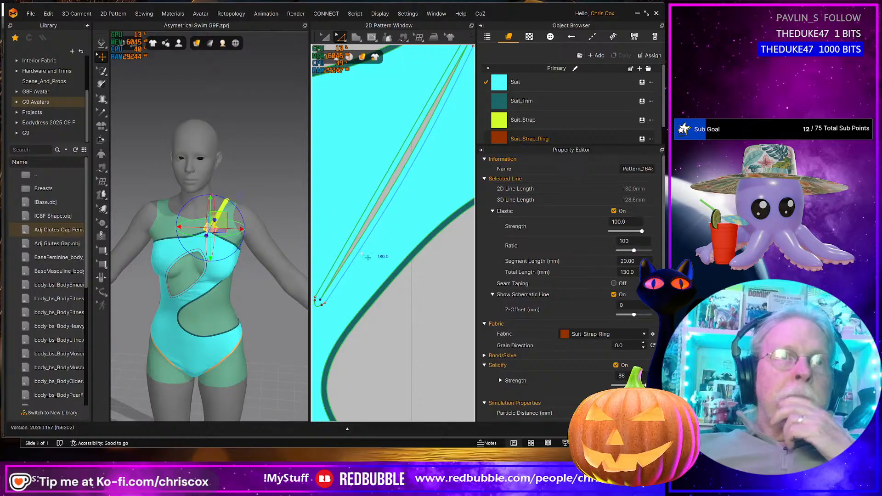
right_drag(183, 361, 219, 329)
scroll(208, 348, down, 5)
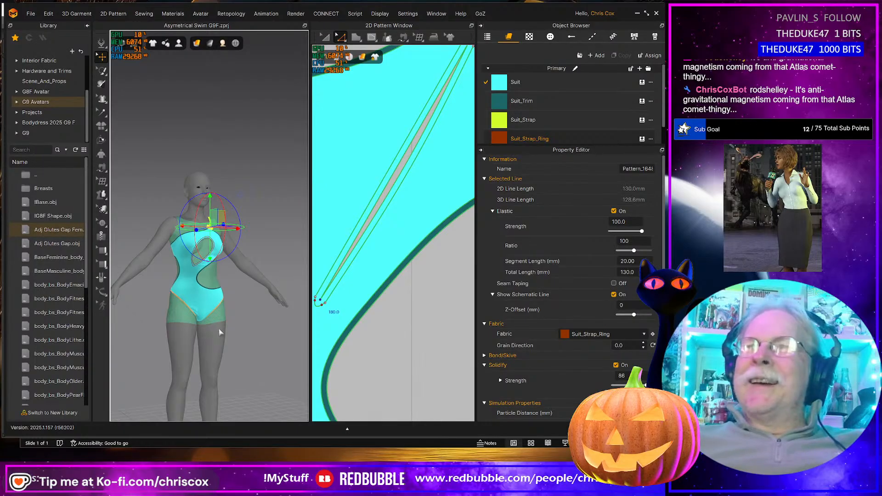
right_drag(118, 326, 181, 297)
scroll(329, 298, down, 6)
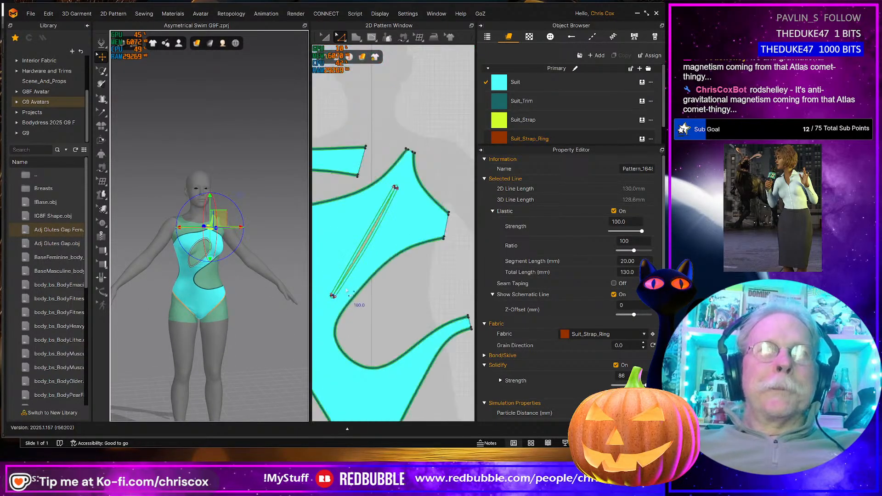
- Select all swimsuit patterns, widen the 2D pattern view and set its garment rendering style to Transparent Surface
key(a)
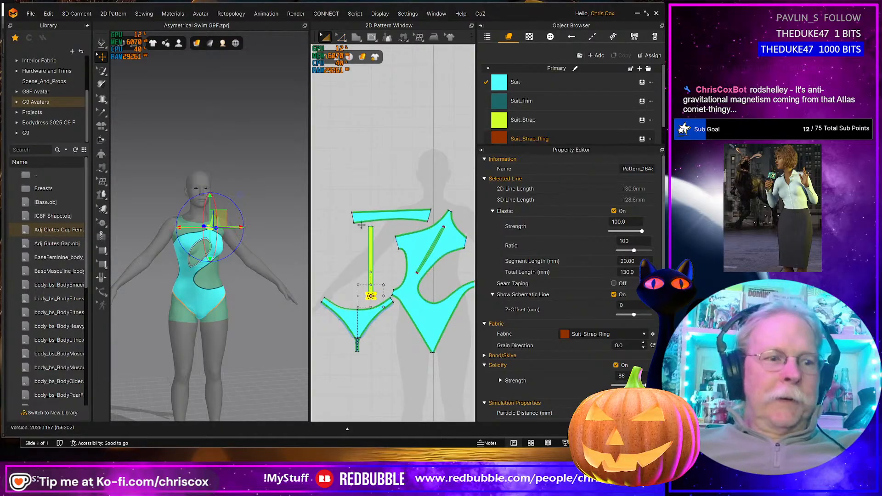
drag(316, 187, 437, 354)
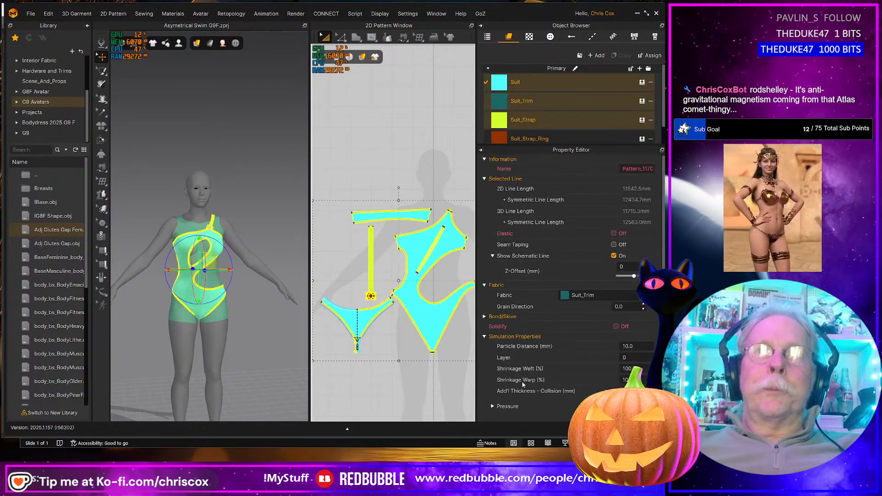
scroll(574, 368, down, 4)
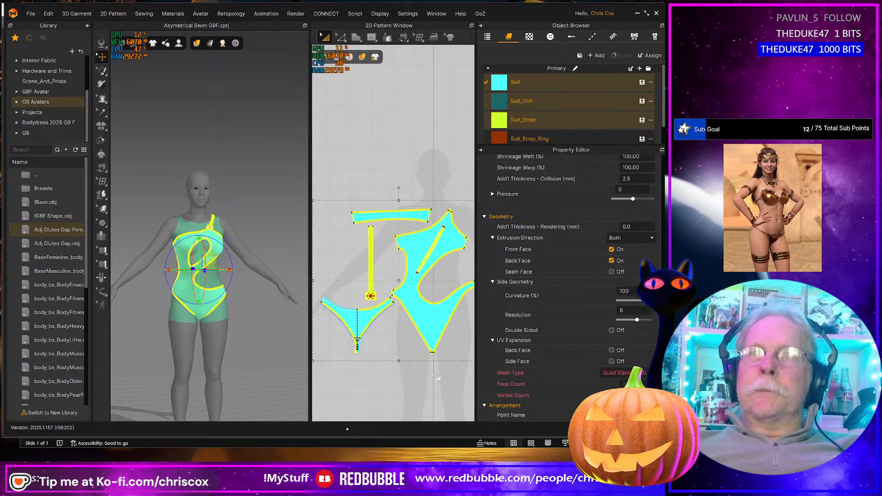
scroll(432, 375, down, 5)
scroll(424, 373, up, 5)
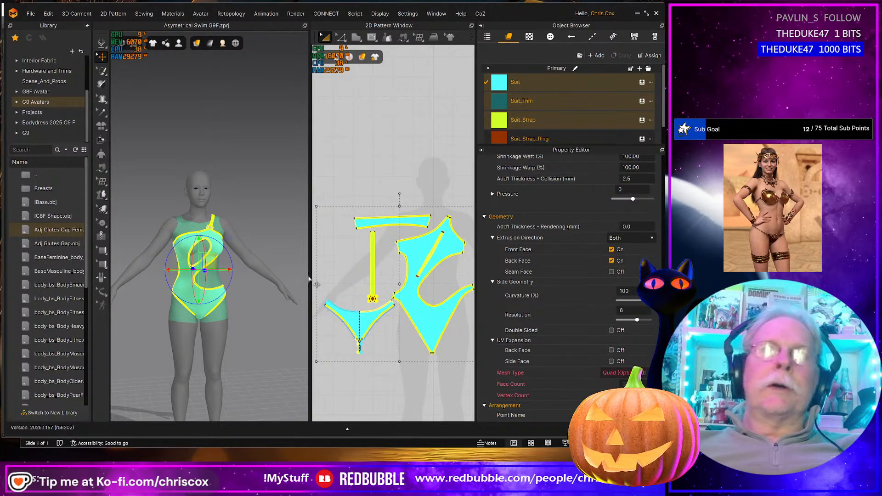
drag(309, 278, 207, 276)
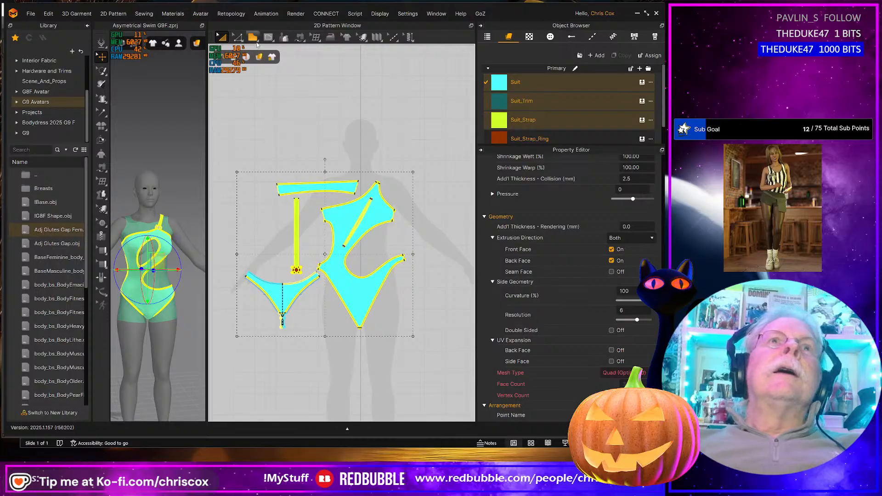
click(259, 57)
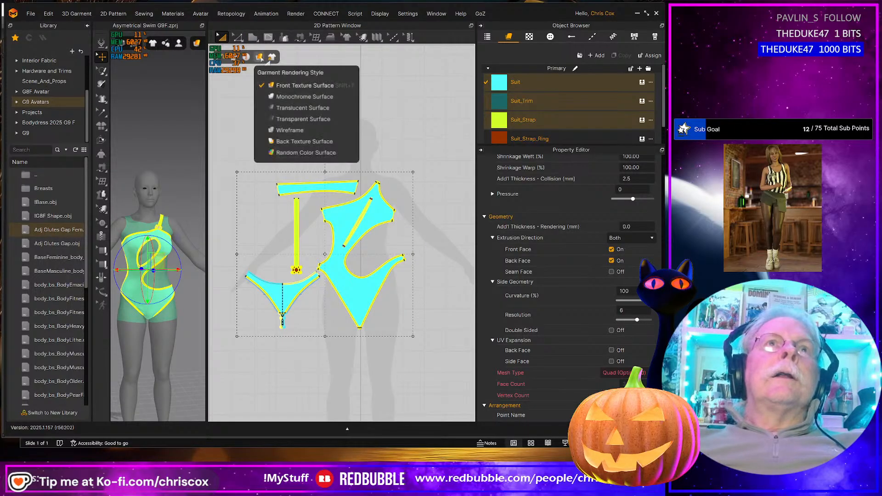
click(303, 118)
- Examine the mesh of the front, band, strap and bottom patterns in the 2D layout
scroll(356, 258, down, 5)
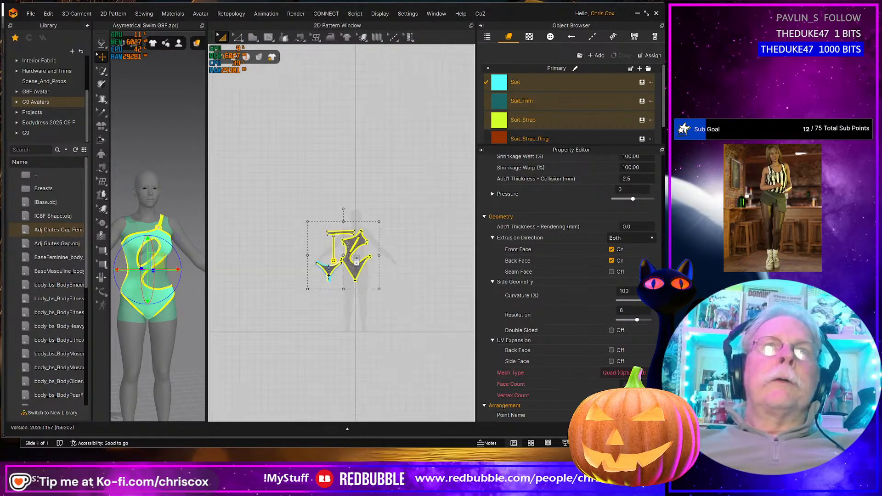
scroll(357, 258, up, 10)
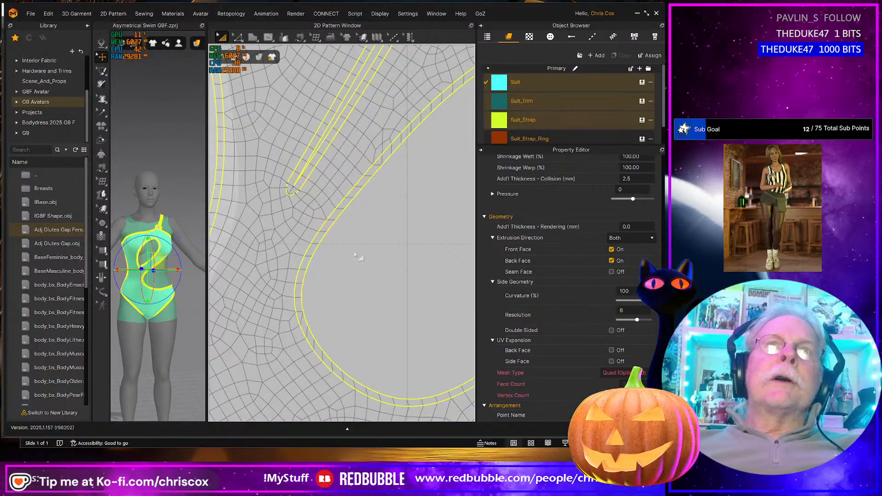
scroll(355, 255, down, 5)
scroll(338, 245, up, 8)
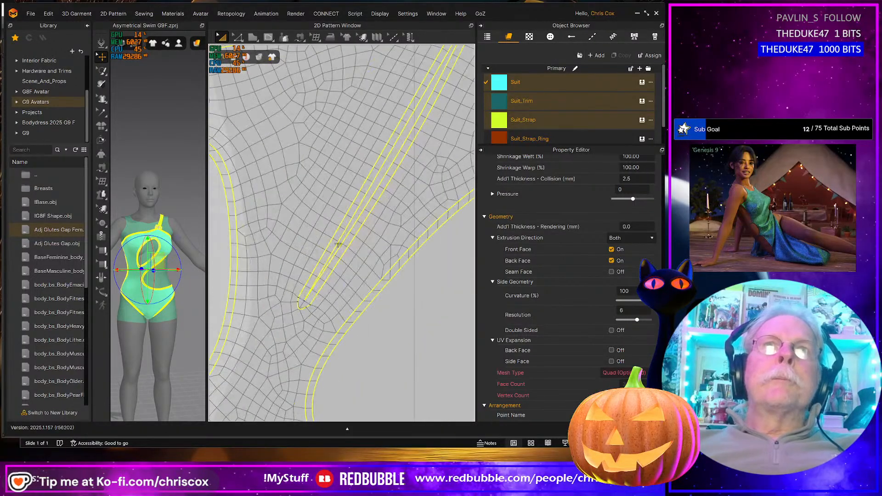
middle_drag(339, 245, 331, 266)
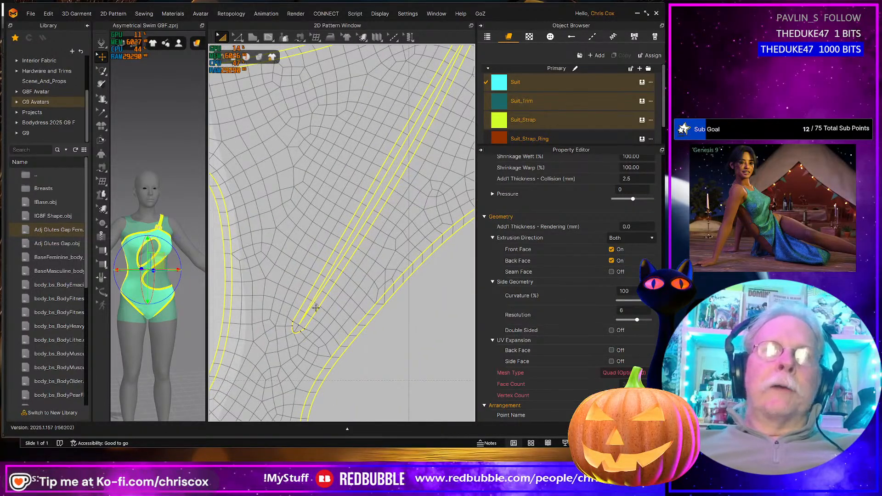
middle_drag(361, 217, 326, 273)
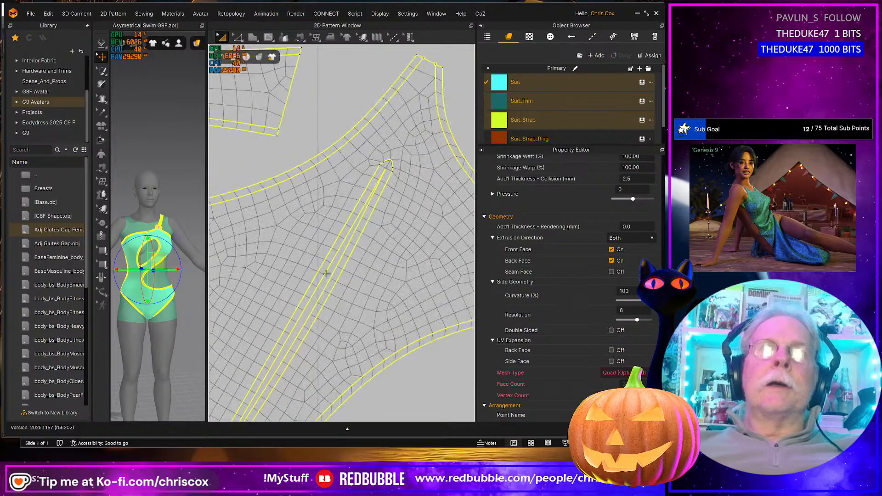
scroll(369, 220, down, 5)
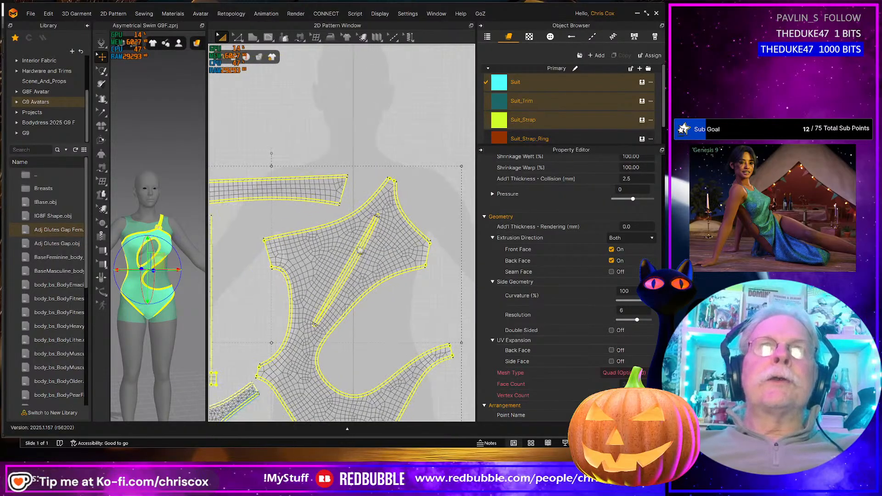
scroll(348, 244, down, 2)
scroll(348, 245, up, 4)
middle_drag(348, 245, 383, 89)
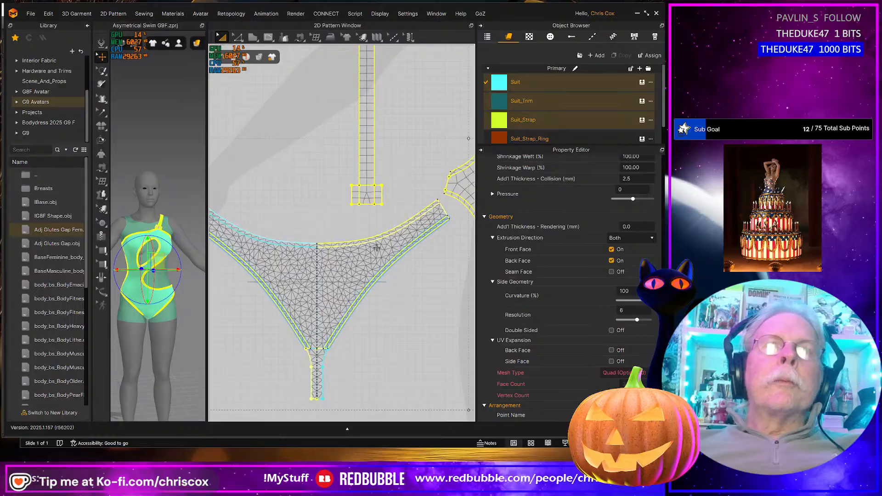
- Select the whole back bottom pattern with its trim and change its mesh type from Triangle to the optimized Quad option
click(333, 283)
scroll(380, 322, down, 2)
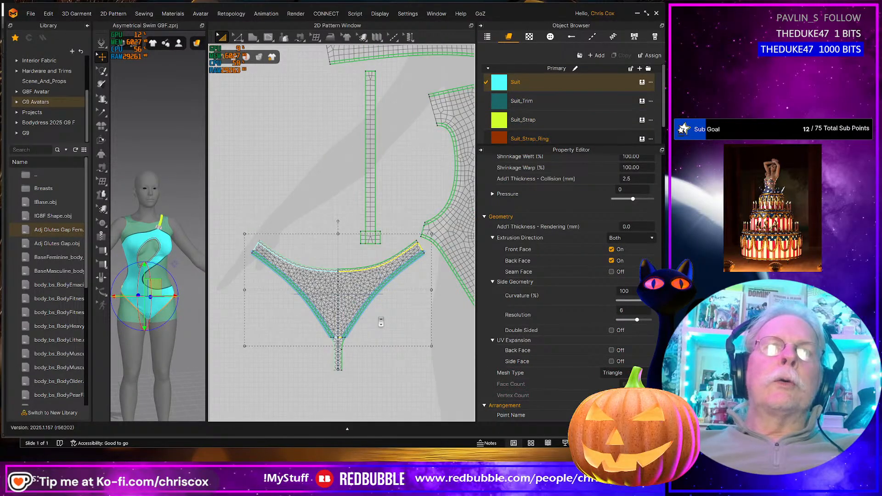
click(235, 233)
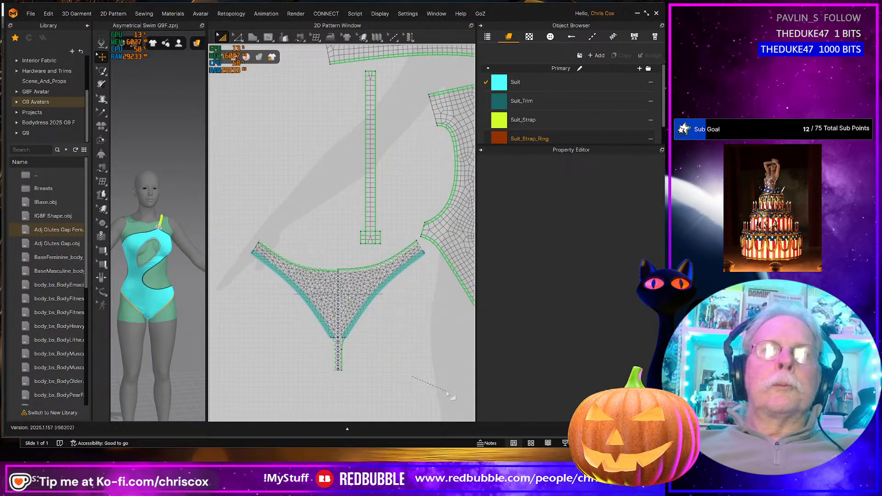
mouse_move(443, 329)
mouse_down()
mouse_move(433, 268)
mouse_move(237, 229)
mouse_move(243, 316)
mouse_up()
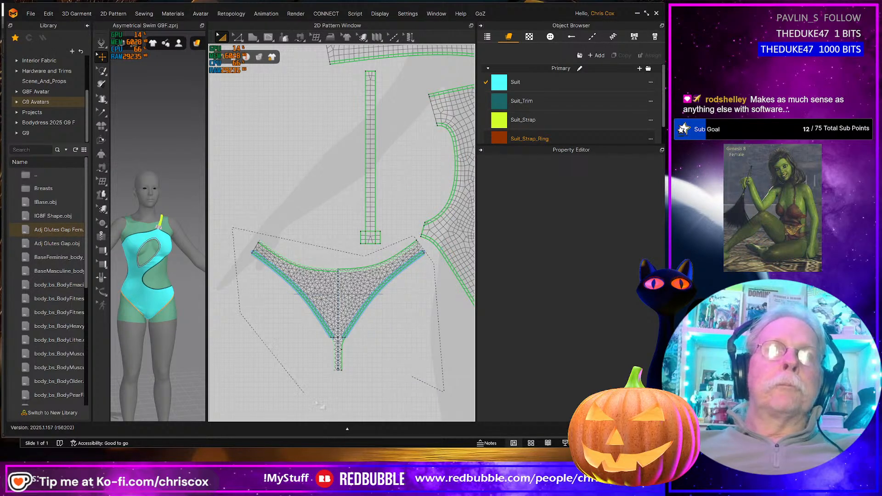
drag(320, 405, 414, 396)
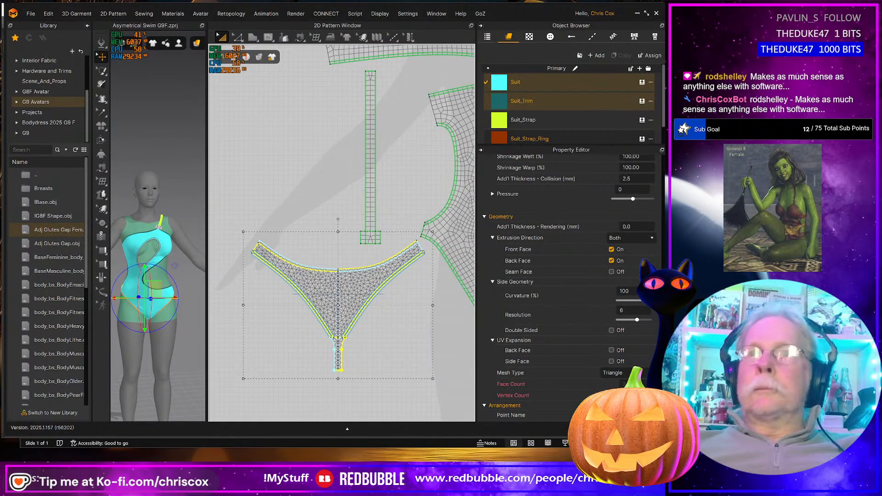
click(615, 372)
click(613, 390)
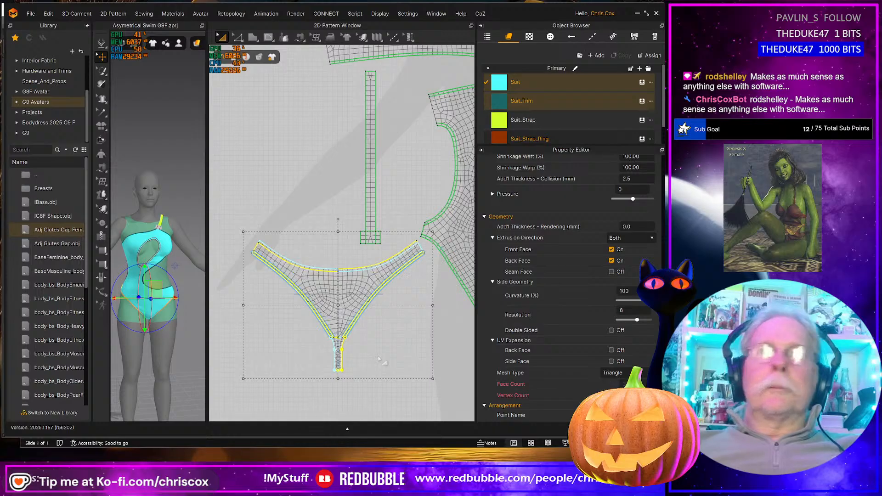
- Run a short simulation of the swimsuit with the back bottom pattern's quad mesh
scroll(379, 359, up, 3)
key(space)
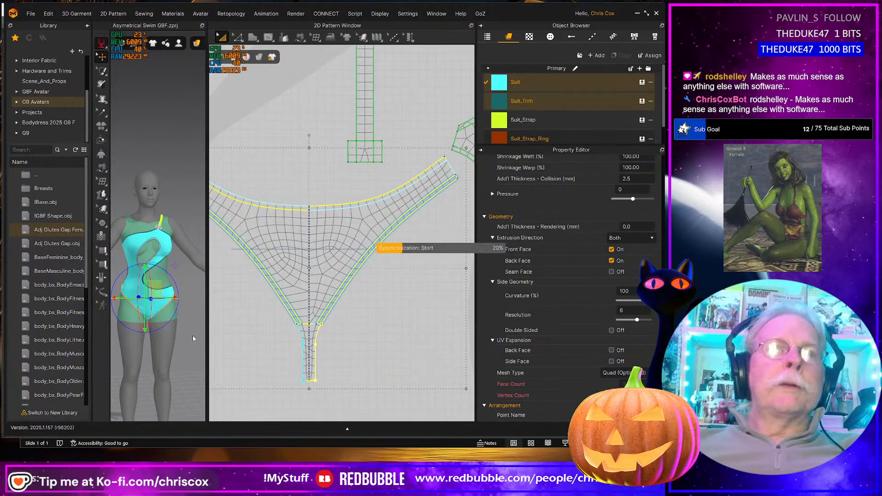
key(space)
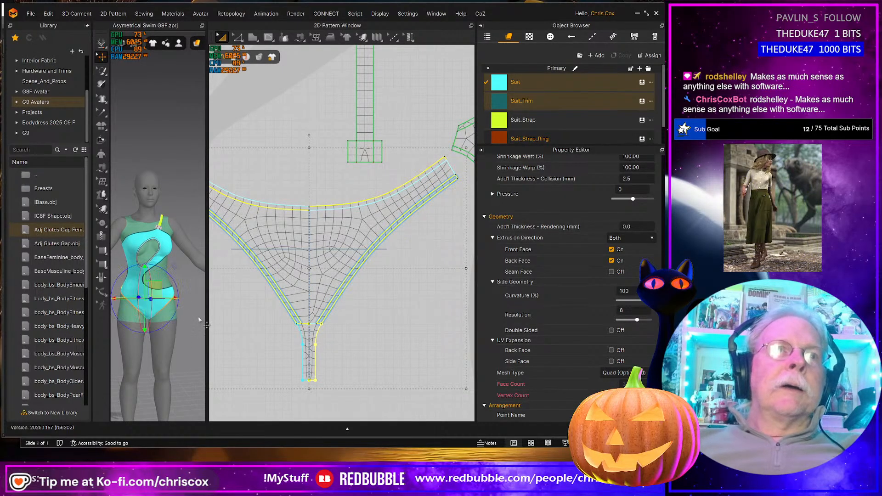
- Enlarge the 3D view, restart the simulation and tug the front fabric around the chest cutout and side
scroll(176, 288, up, 2)
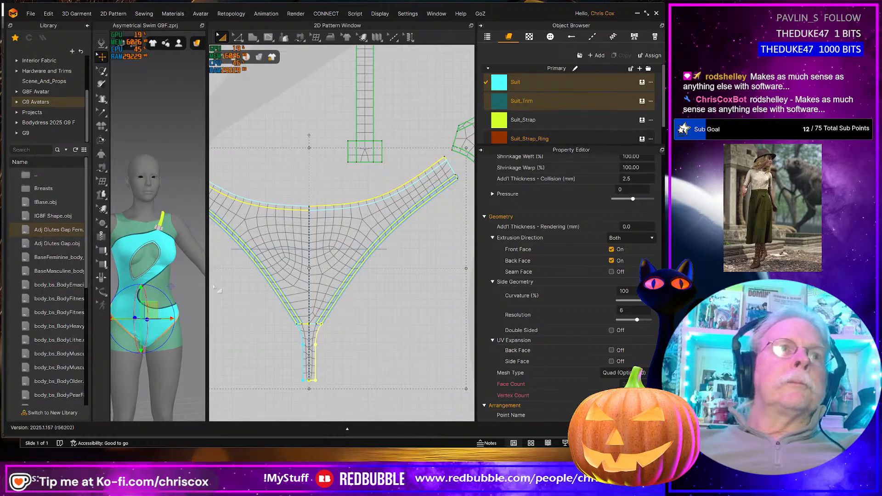
drag(206, 284, 280, 285)
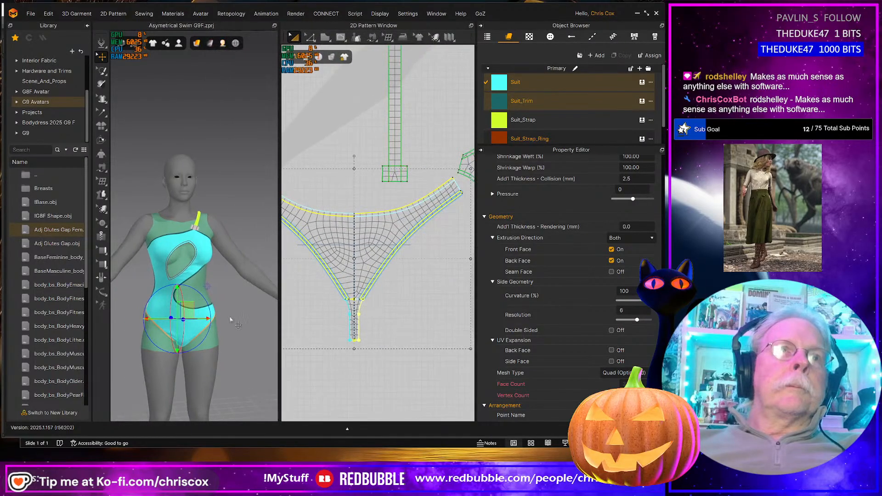
scroll(192, 278, up, 4)
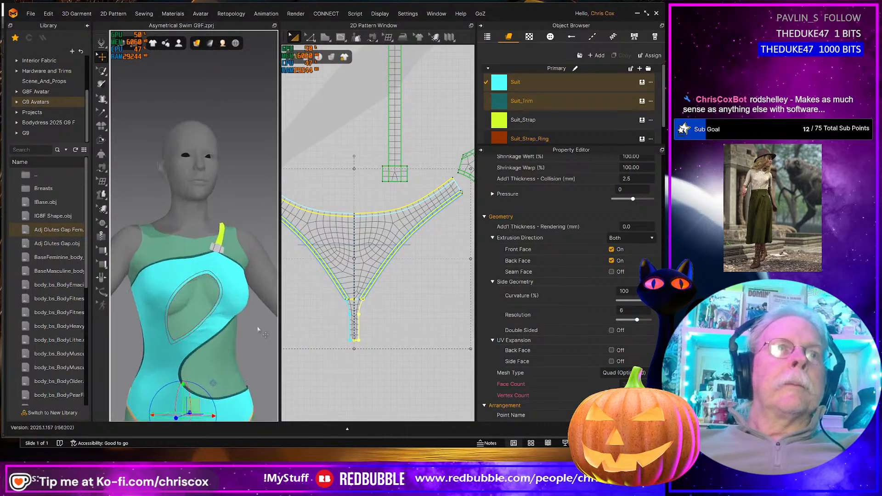
key(space)
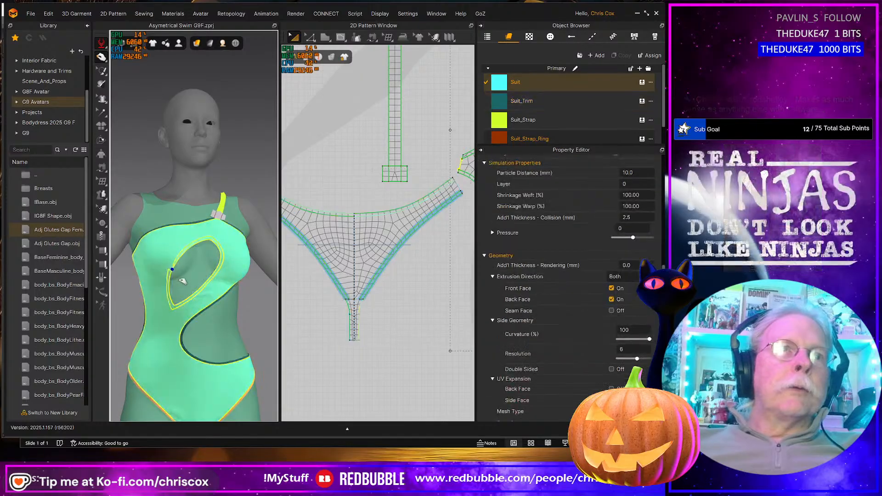
mouse_move(206, 308)
mouse_down()
mouse_move(186, 281)
mouse_move(198, 296)
mouse_up()
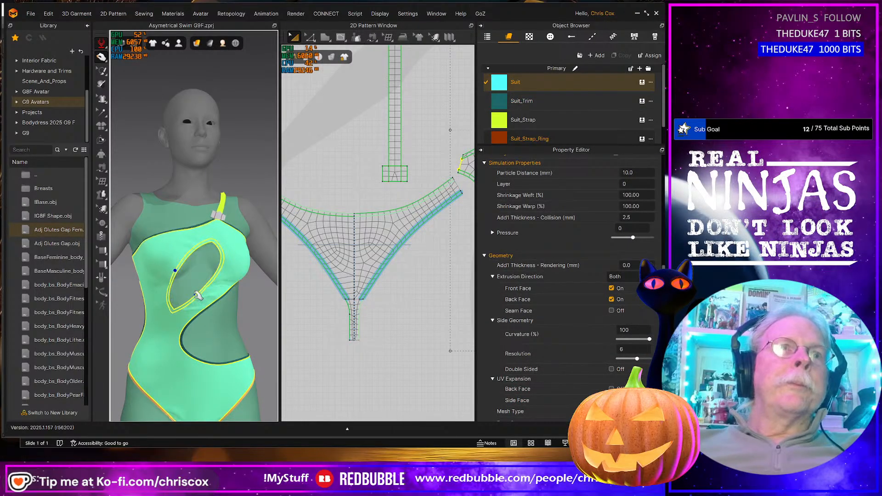
click(153, 282)
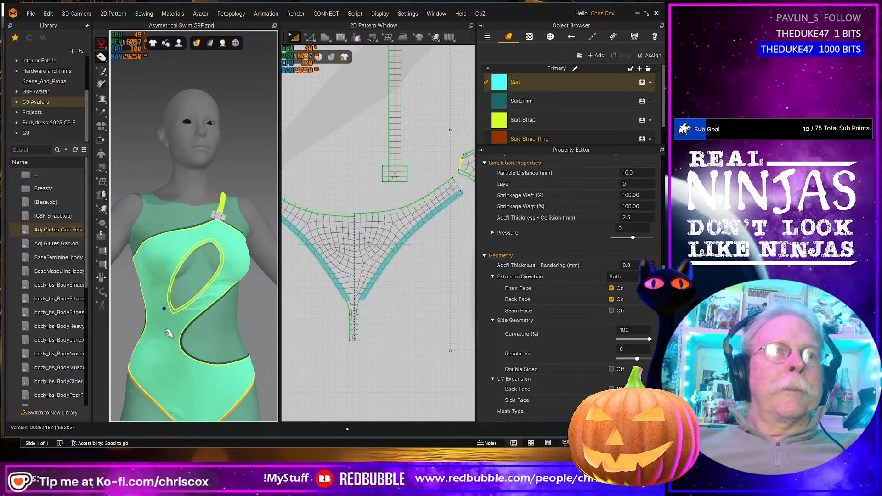
- Examine the simulated swimsuit's fit on the avatar from the front and back
mouse_move(170, 334)
right_down()
mouse_move(280, 342)
mouse_move(170, 346)
right_up()
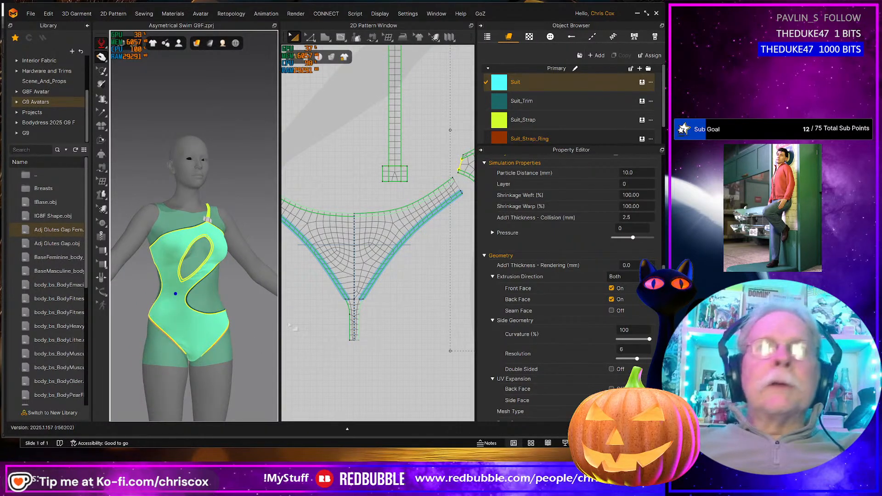
scroll(345, 299, down, 3)
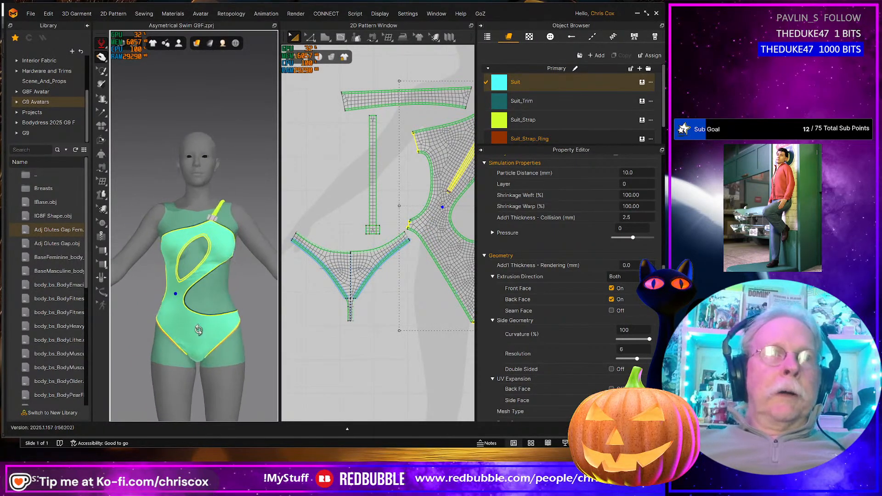
right_drag(224, 327, 342, 329)
middle_drag(205, 329, 244, 319)
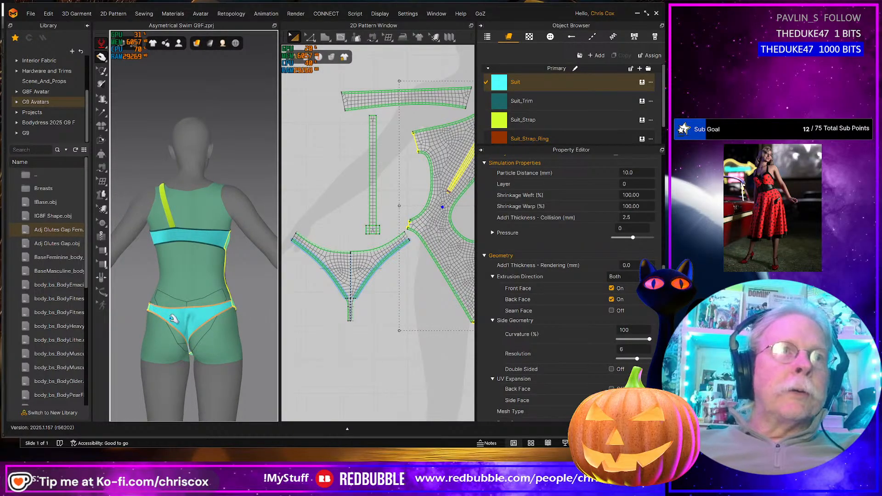
mouse_move(173, 320)
right_down()
mouse_move(184, 339)
mouse_move(183, 329)
right_up()
right_drag(228, 371, 205, 365)
scroll(213, 364, down, 2)
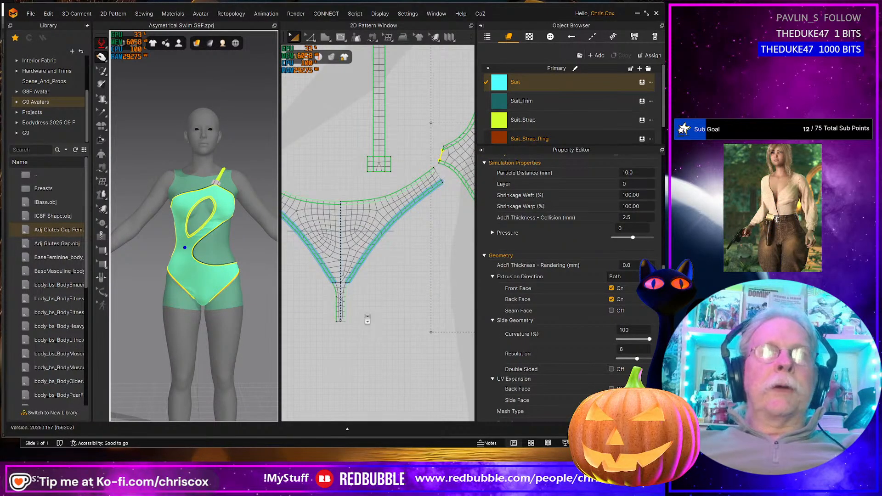
- Stop the simulation, enlarge the 2D pattern view and shift the leg opening trim slightly off the back bottom pattern
scroll(368, 319, up, 3)
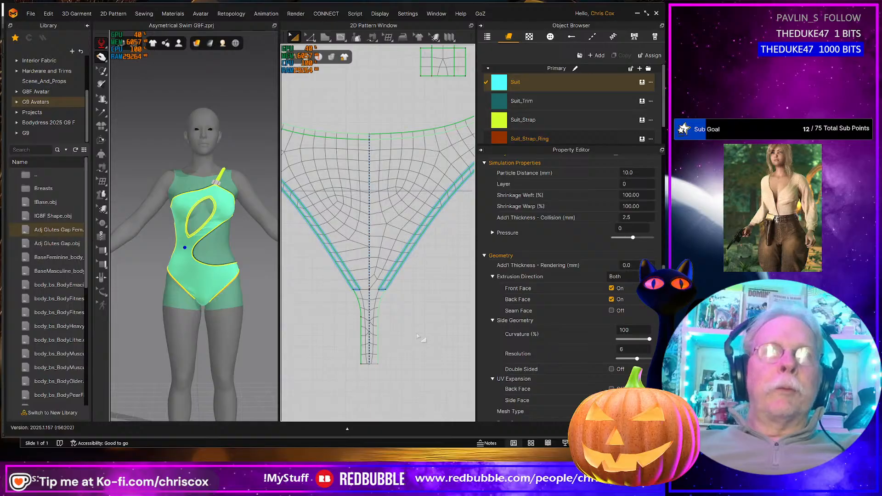
key(space)
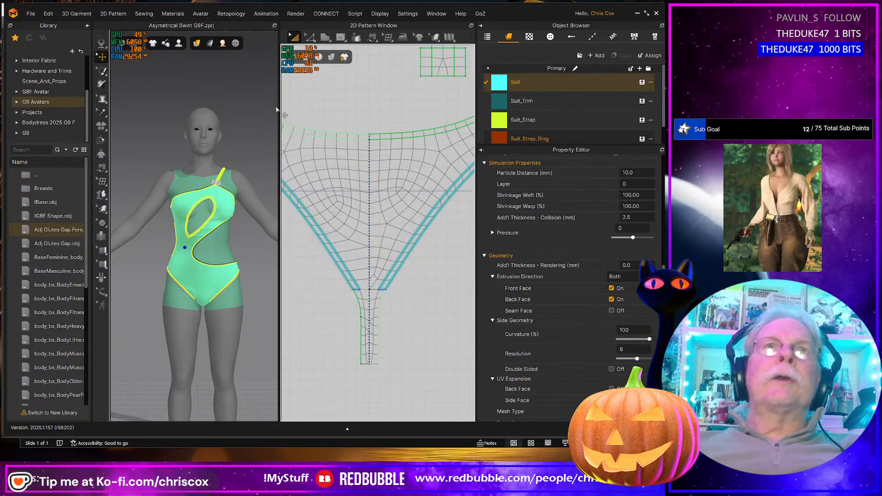
drag(276, 109, 199, 111)
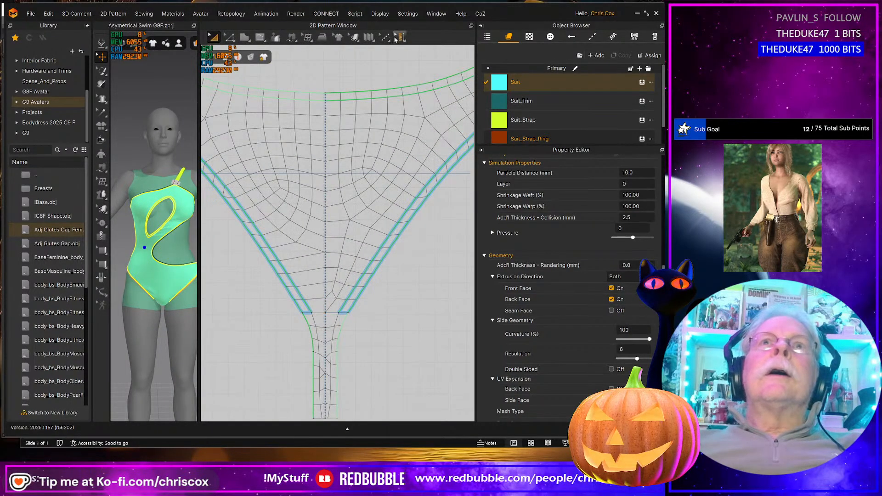
mouse_move(385, 40)
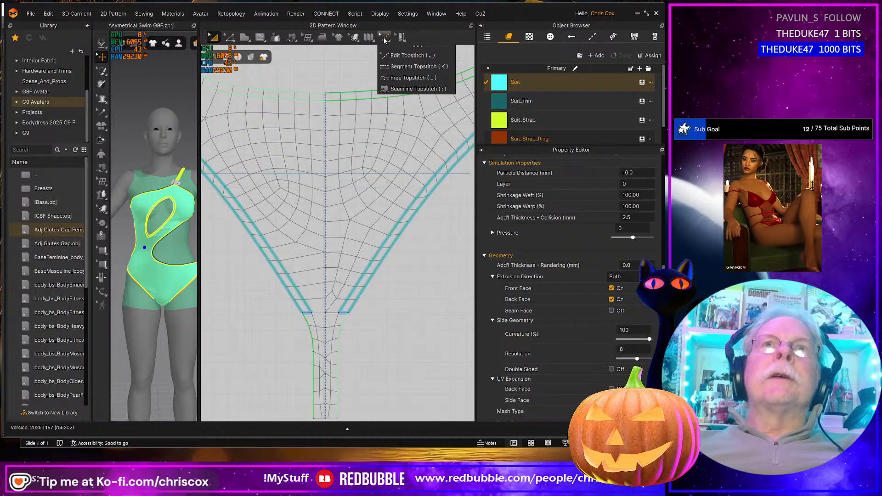
click(385, 40)
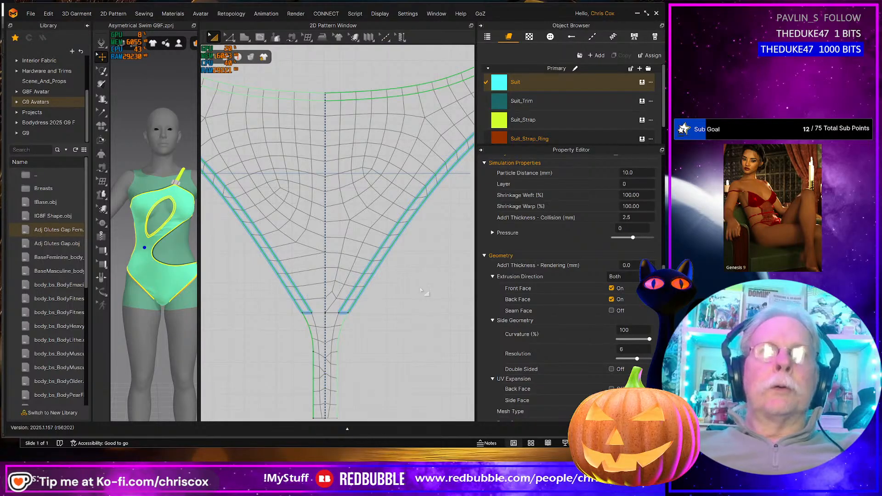
scroll(424, 293, down, 3)
scroll(424, 297, up, 4)
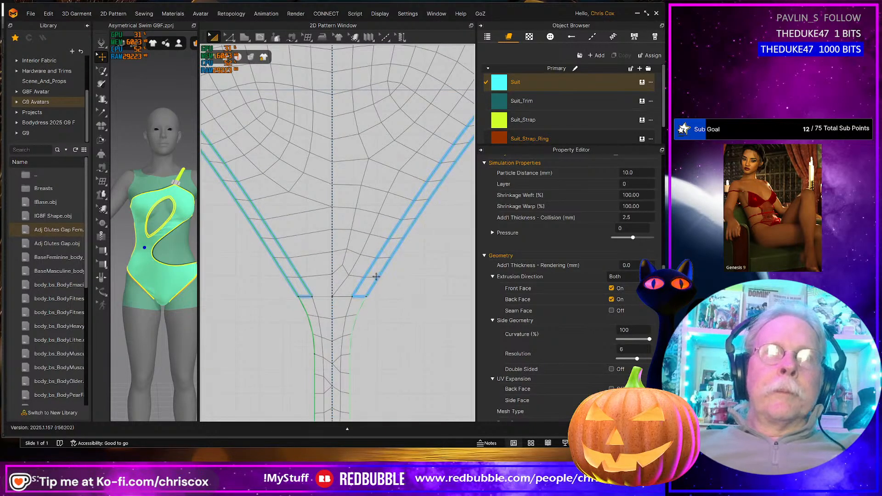
click(376, 276)
drag(374, 274, 385, 282)
- Add segment topstitches along the leg trim's edges, the crotch line and the curved sides below it using Default Topstitch
click(385, 37)
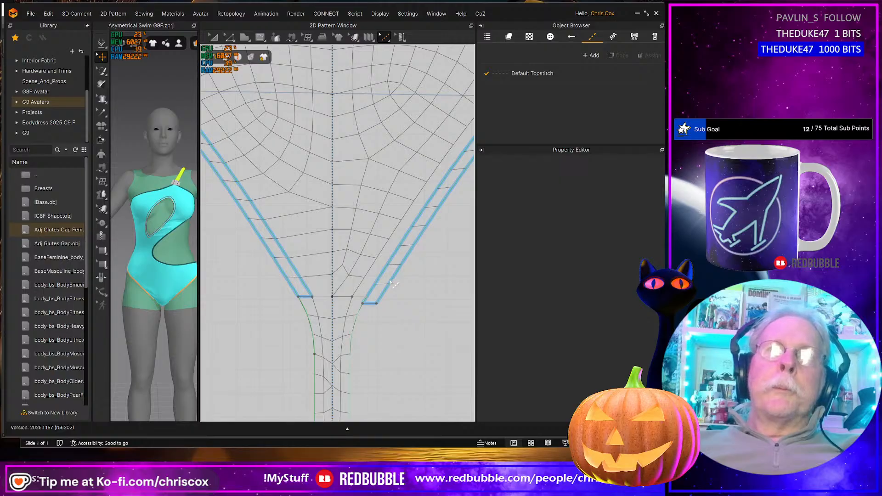
scroll(408, 296, up, 3)
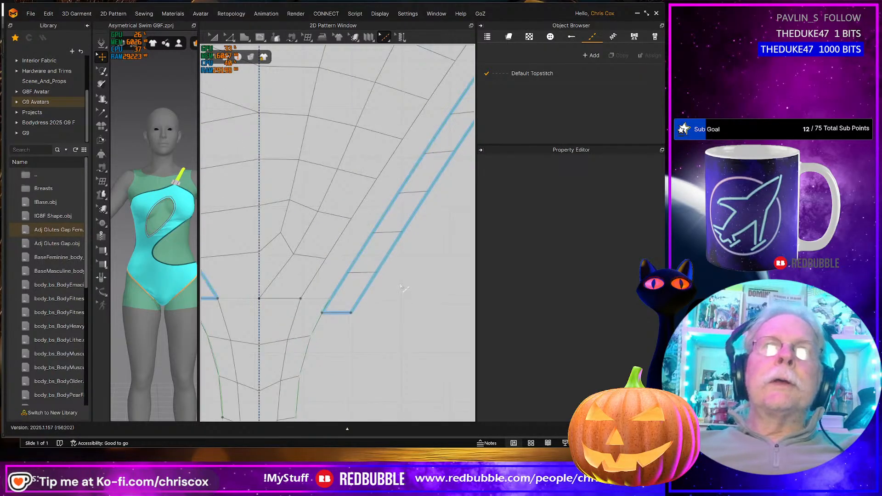
scroll(170, 271, up, 5)
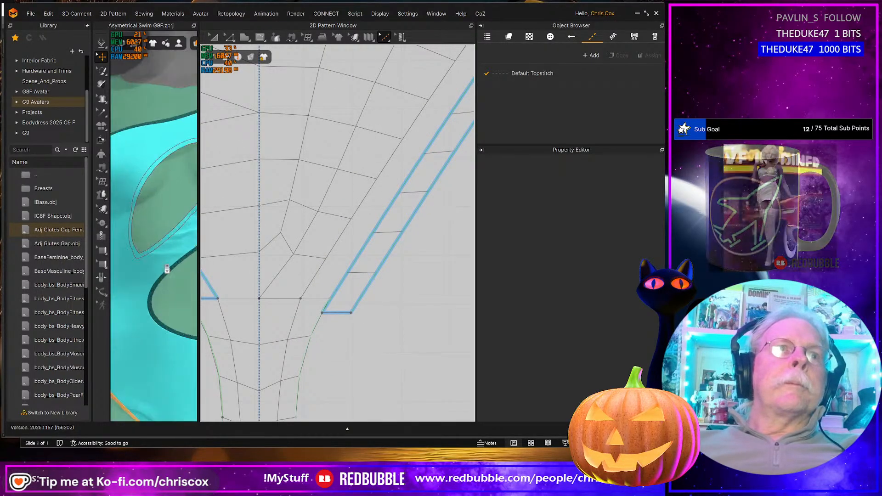
scroll(171, 275, down, 4)
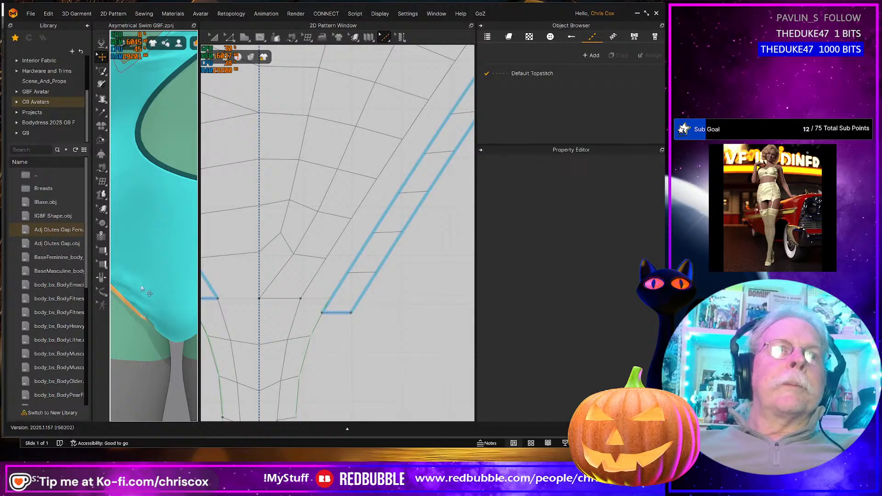
right_drag(141, 288, 294, 285)
scroll(139, 255, up, 3)
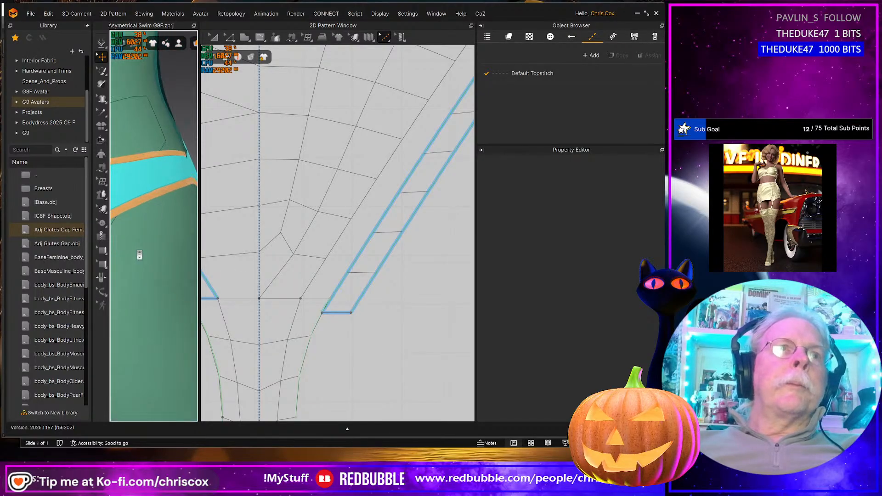
scroll(139, 255, up, 8)
middle_drag(130, 180, 165, 202)
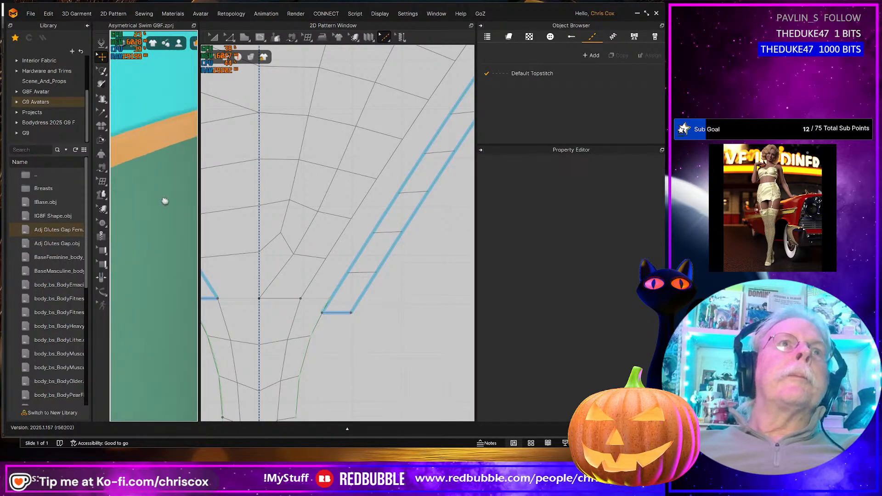
right_drag(165, 201, 184, 239)
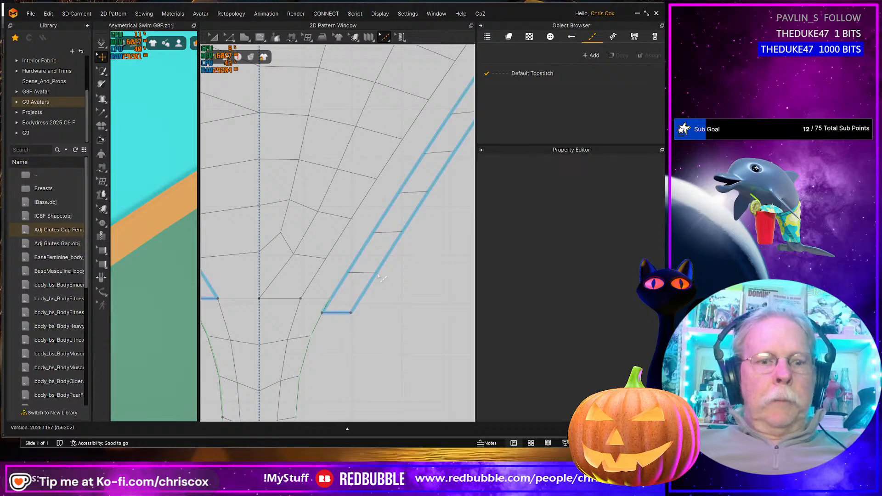
key(k)
click(377, 283)
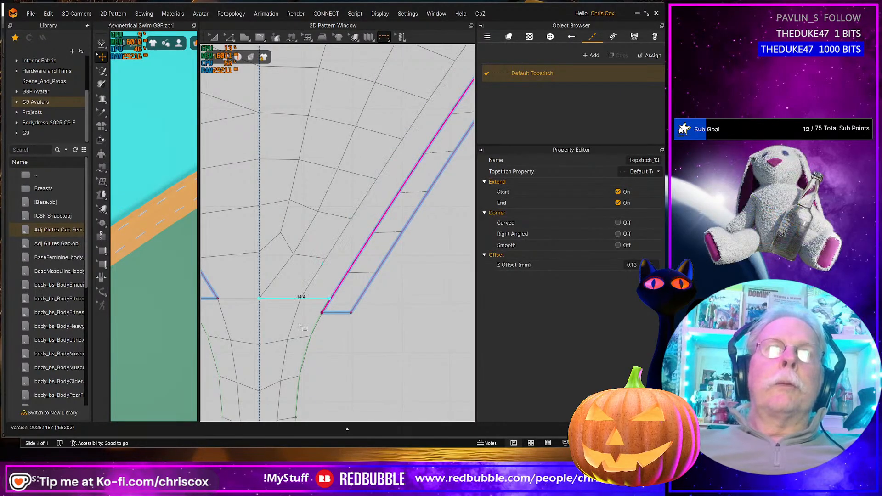
click(304, 345)
click(278, 299)
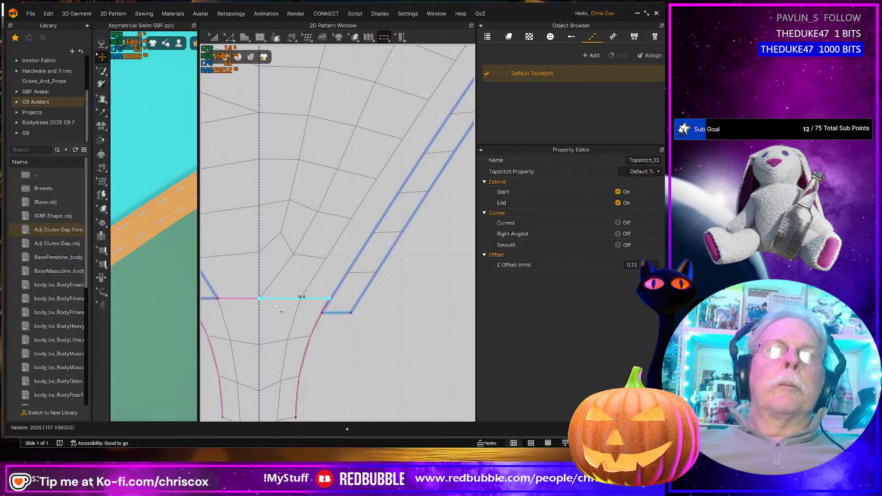
- Move the leg trim back into place against the back bottom pattern's leg opening
scroll(353, 310, down, 5)
scroll(353, 310, down, 4)
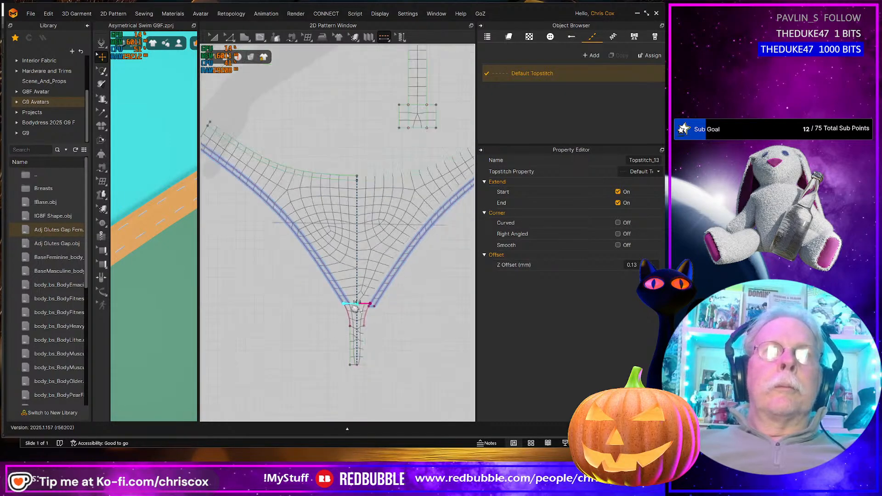
key(a)
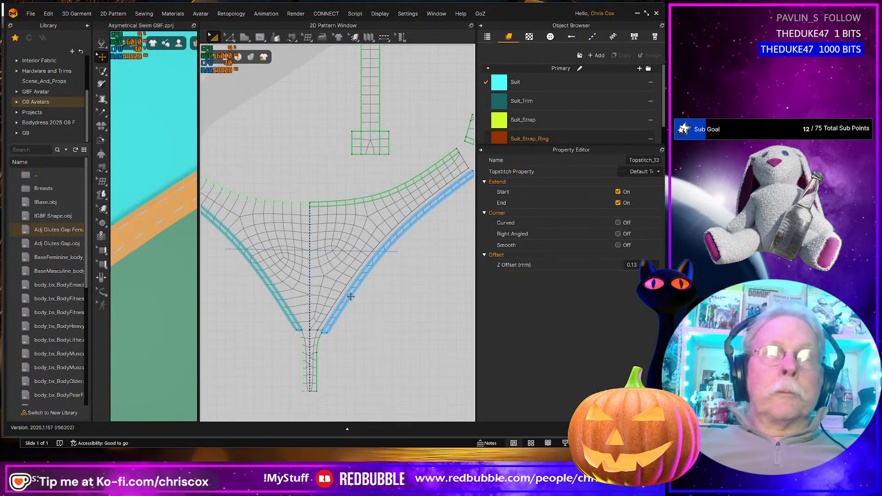
click(350, 296)
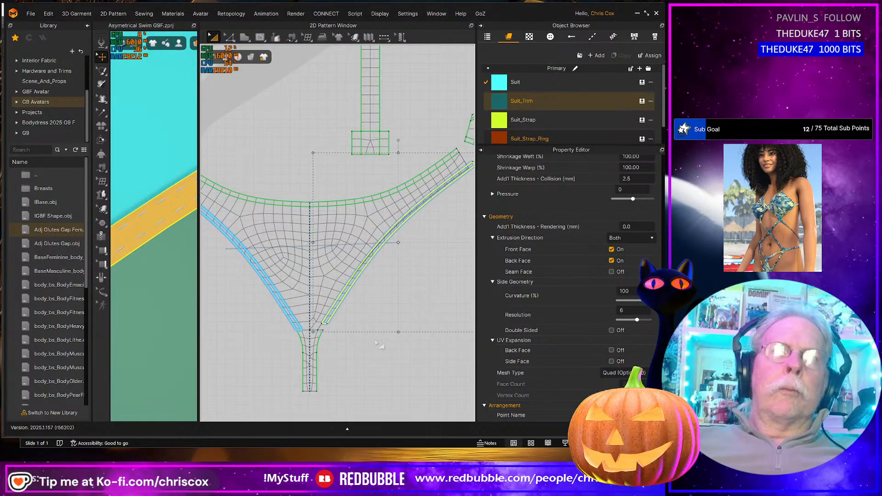
scroll(347, 371, up, 3)
middle_drag(277, 366, 359, 386)
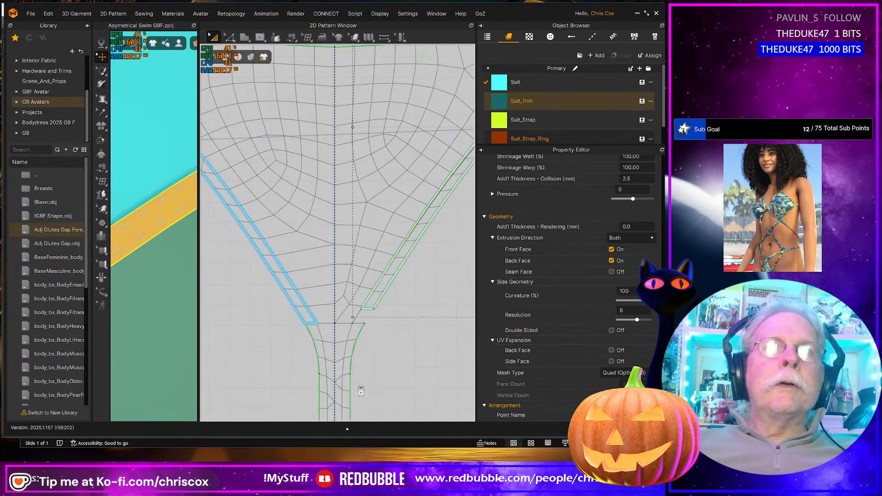
scroll(359, 386, up, 3)
scroll(364, 255, down, 3)
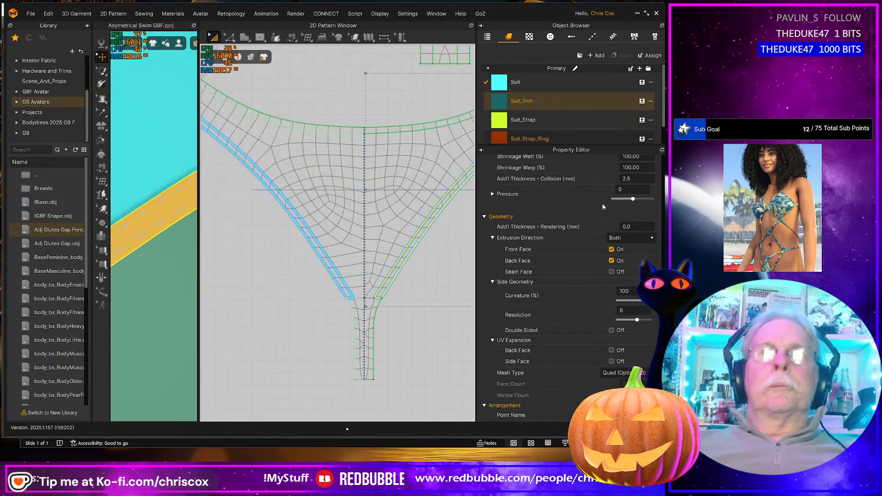
- Set the Default Topstitch type to Texture
click(593, 37)
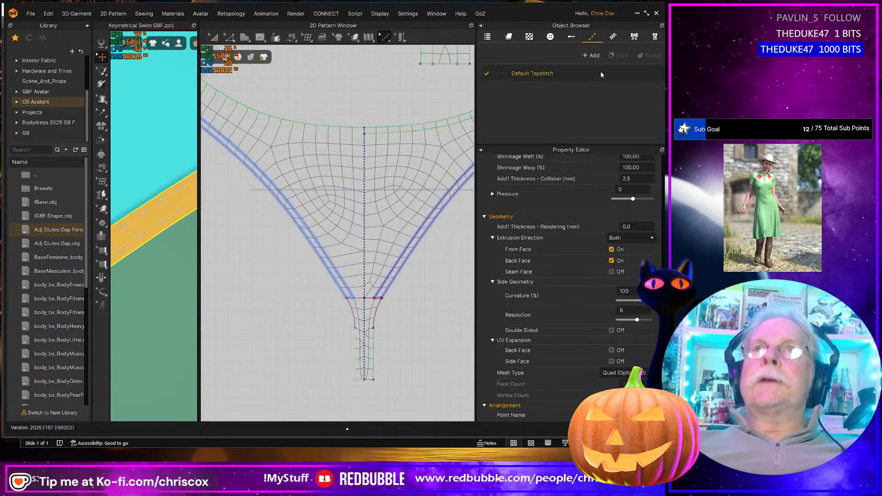
scroll(626, 202, up, 5)
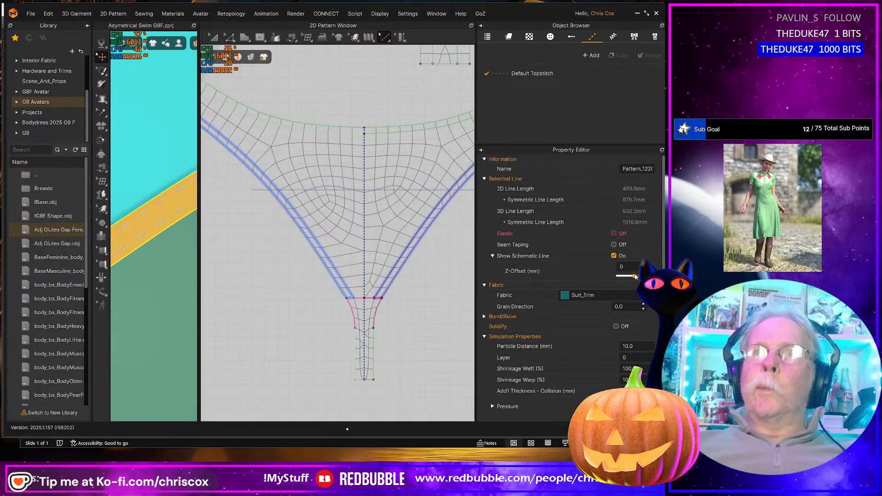
click(552, 74)
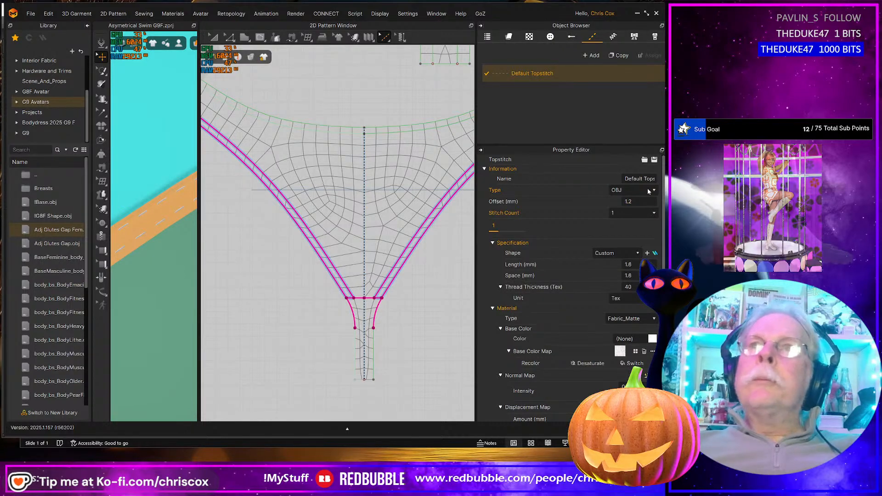
click(648, 190)
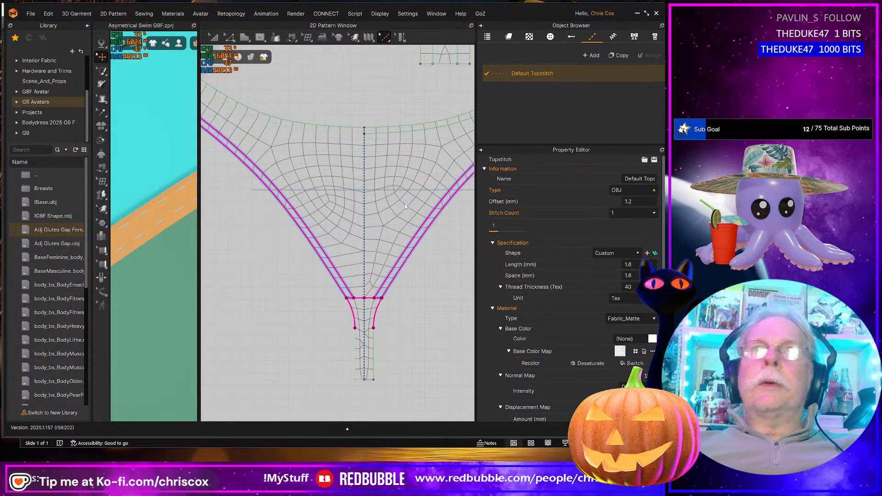
click(404, 248)
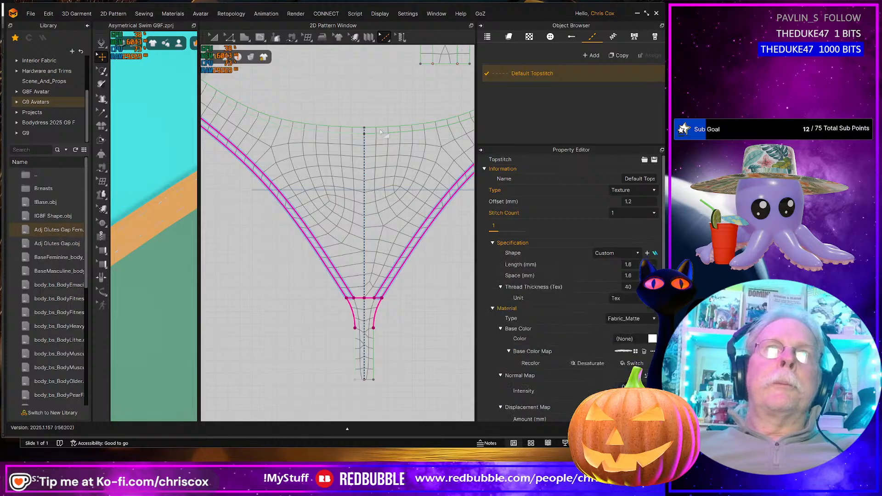
- Select the trim along the back bottom pattern's upper edge and shift it up, clear of the pattern
click(380, 132)
key(a)
click(382, 129)
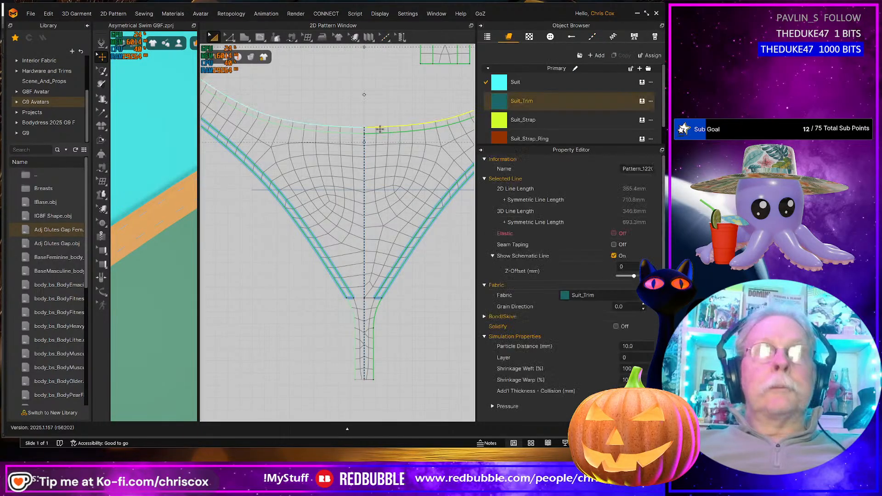
key(Up)
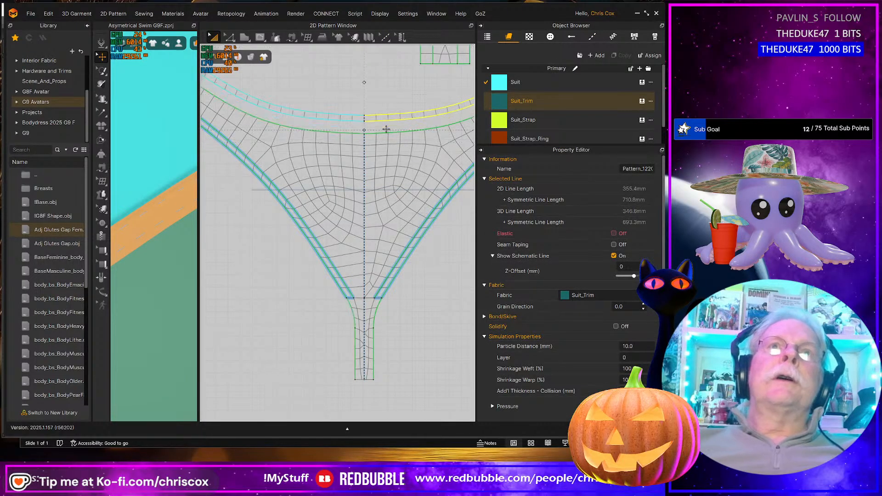
- Add segment topstitches along the long edges of the separated upper trim using Default Topstitch
scroll(386, 129, up, 5)
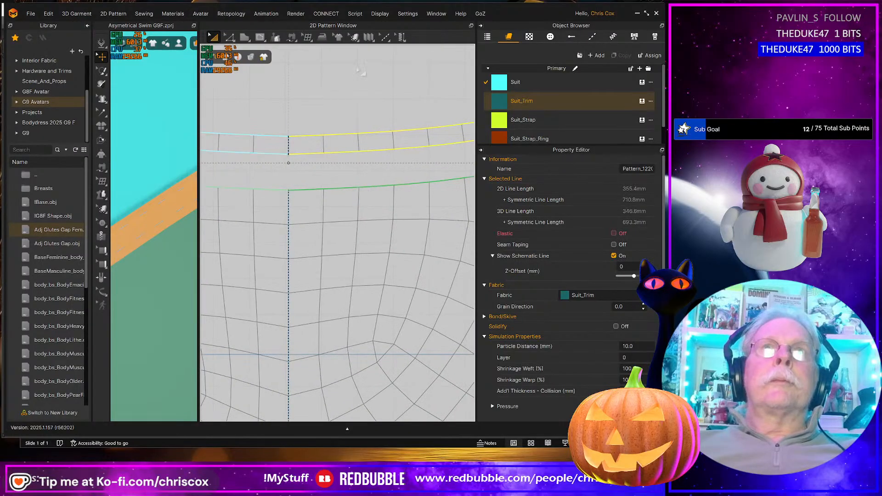
click(383, 39)
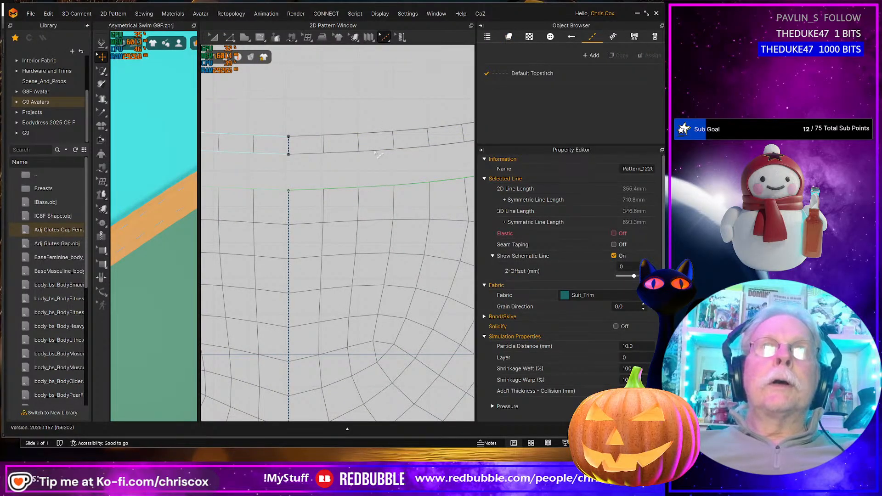
click(374, 152)
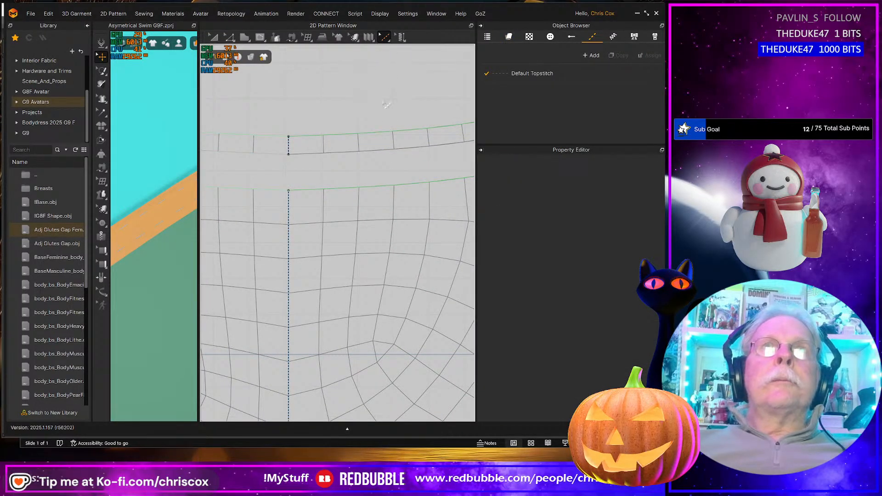
click(380, 130)
scroll(387, 186, down, 3)
scroll(387, 186, down, 3)
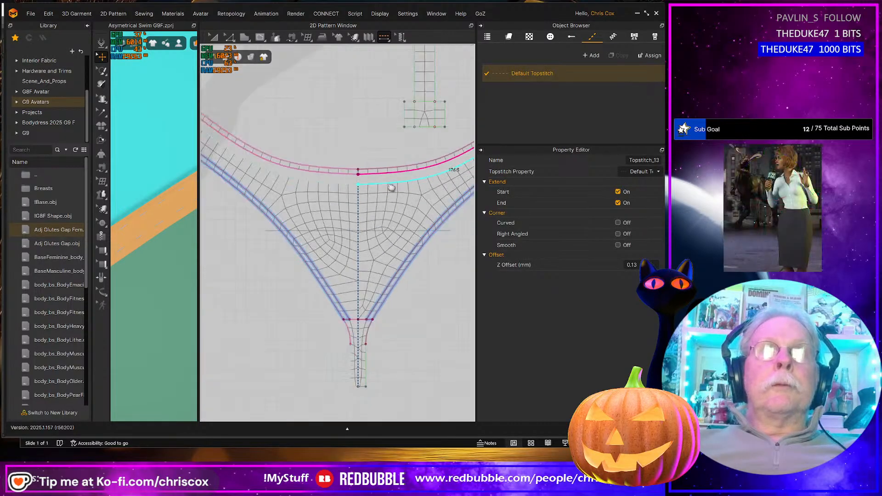
- Move the upper trim back down against the back bottom pattern's upper edge
key(a)
click(364, 184)
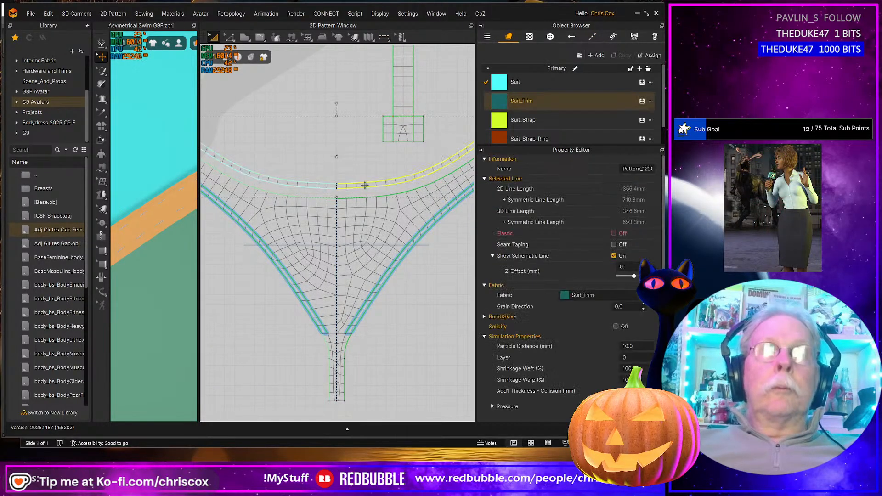
key(Down)
key(Down)
- Offset the short side edge of the back bottom pattern as one 5 mm internal line
middle_drag(283, 224, 189, 246)
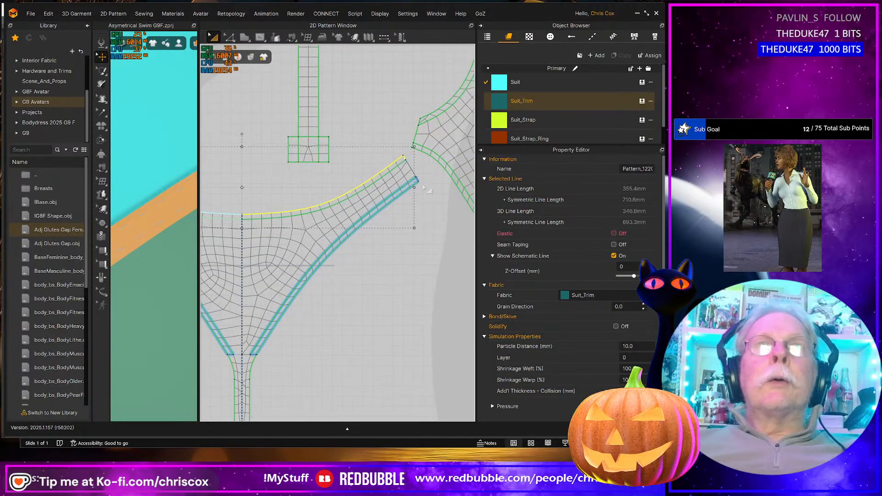
key(z)
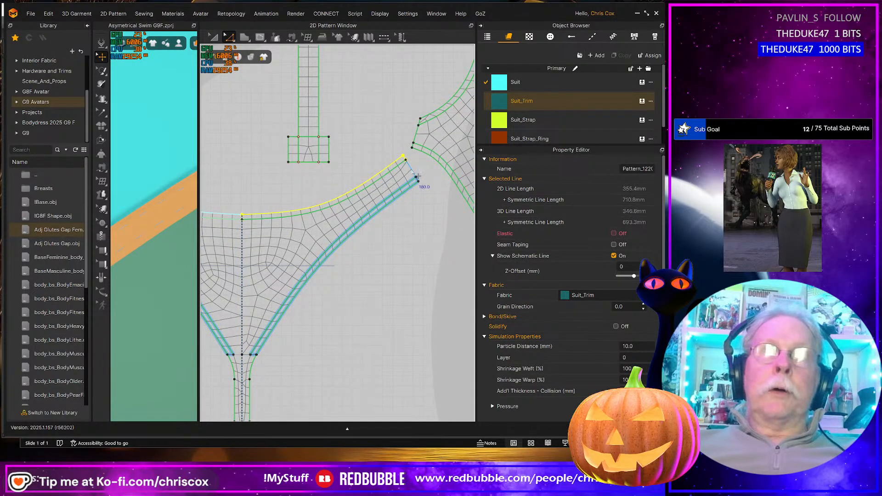
click(412, 169)
right_click(412, 169)
click(433, 268)
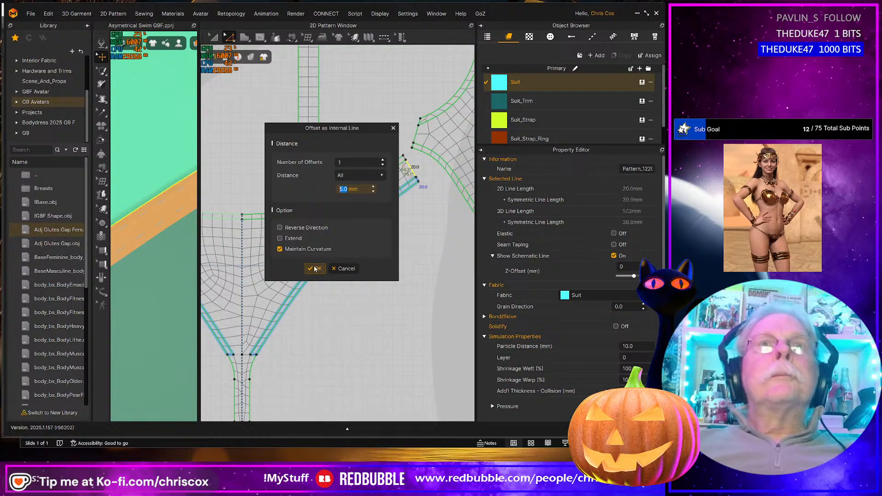
click(315, 269)
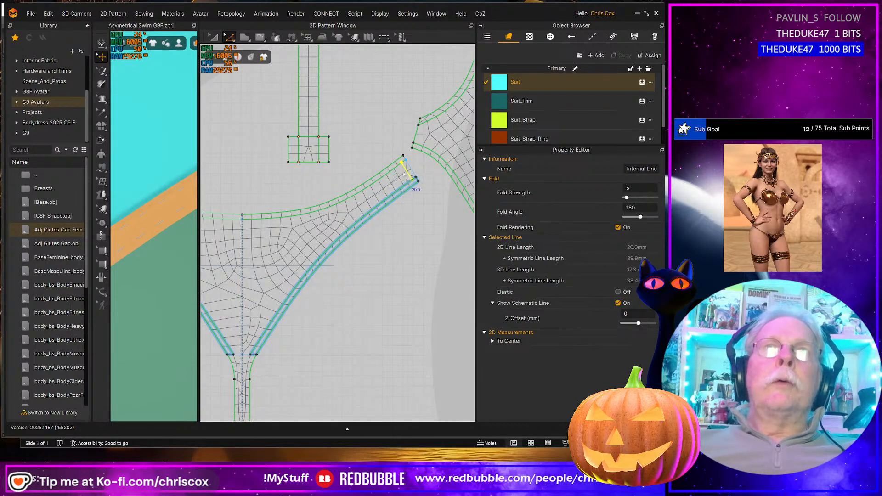
- Cut and sew the back bottom pattern along the internal line beside its short side edge
right_click(405, 170)
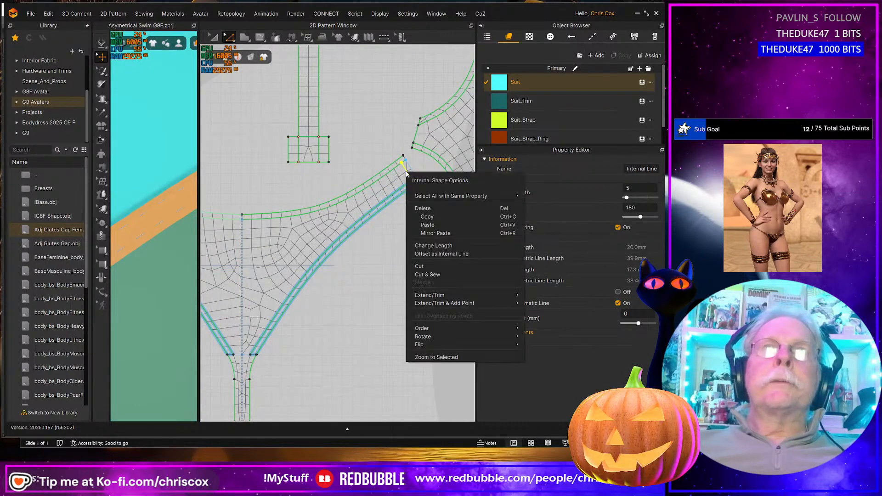
click(425, 275)
click(374, 254)
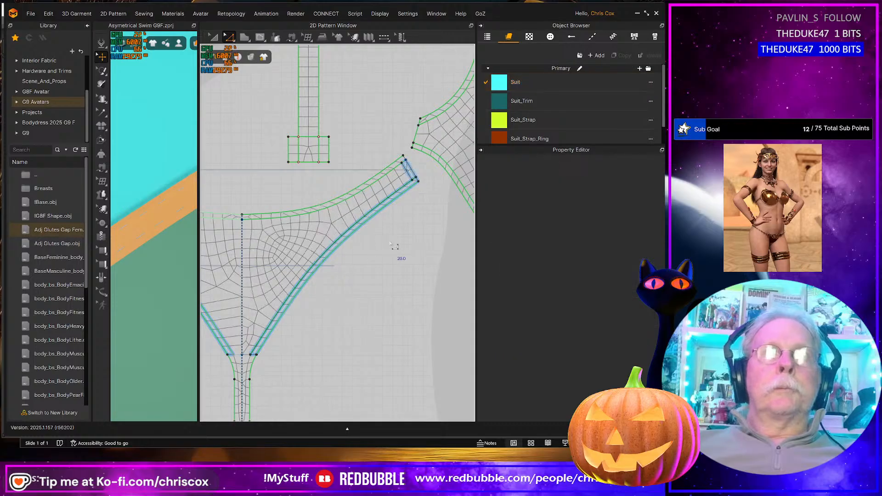
- Select the narrow side strip of the back bottom pattern and shift it outward, clear of the pattern
scroll(389, 242, up, 3)
middle_drag(396, 210, 365, 310)
key(a)
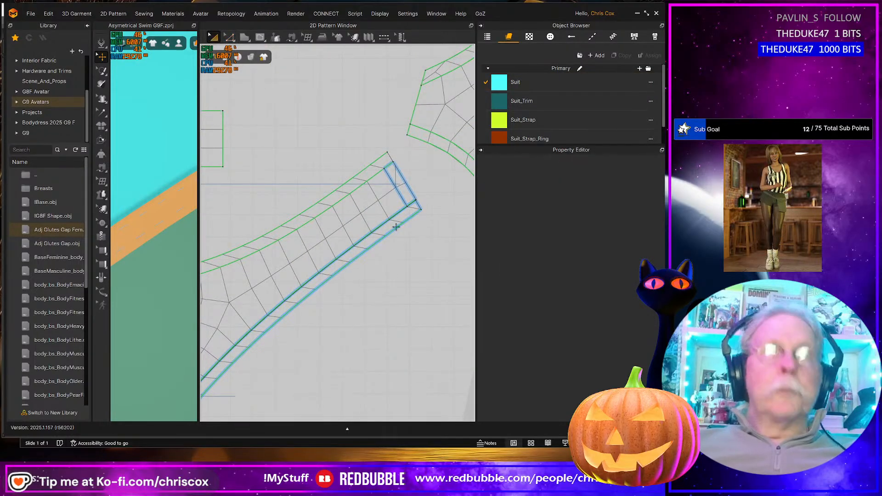
click(408, 188)
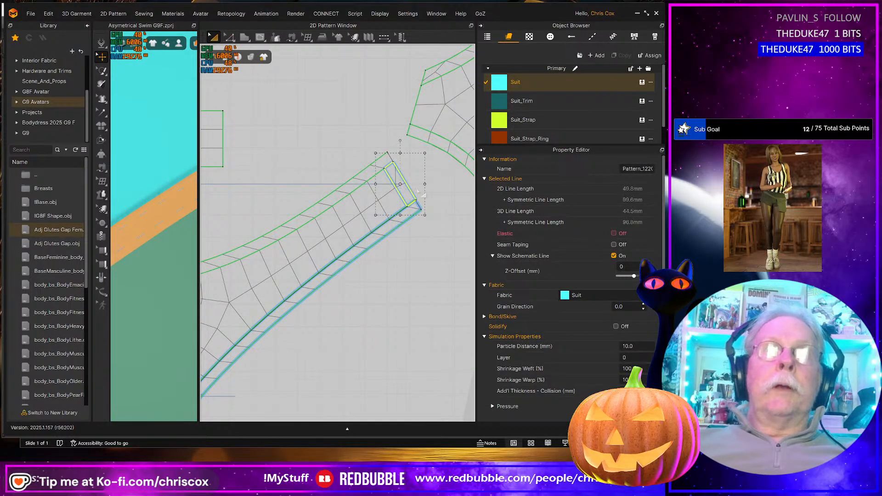
drag(417, 190, 422, 193)
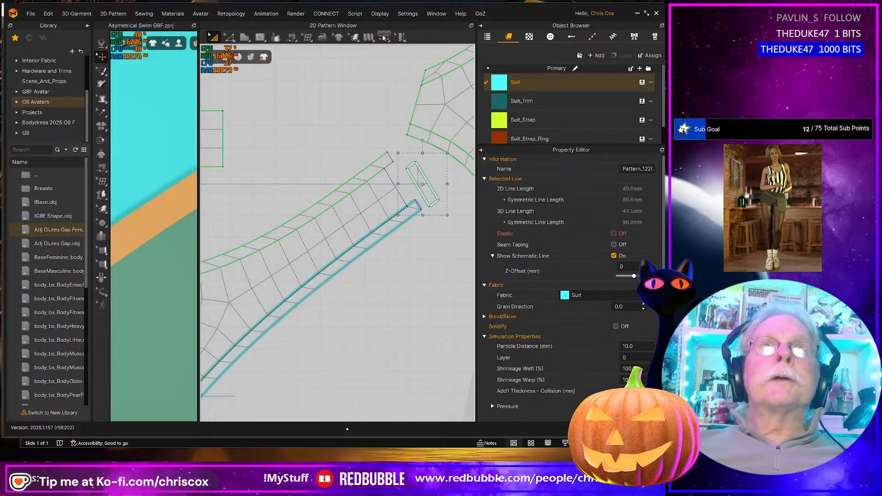
- Add segment topstitches along the side strip's long edges using Default Topstitch and move the strip back against the back bottom pattern
click(383, 37)
click(409, 59)
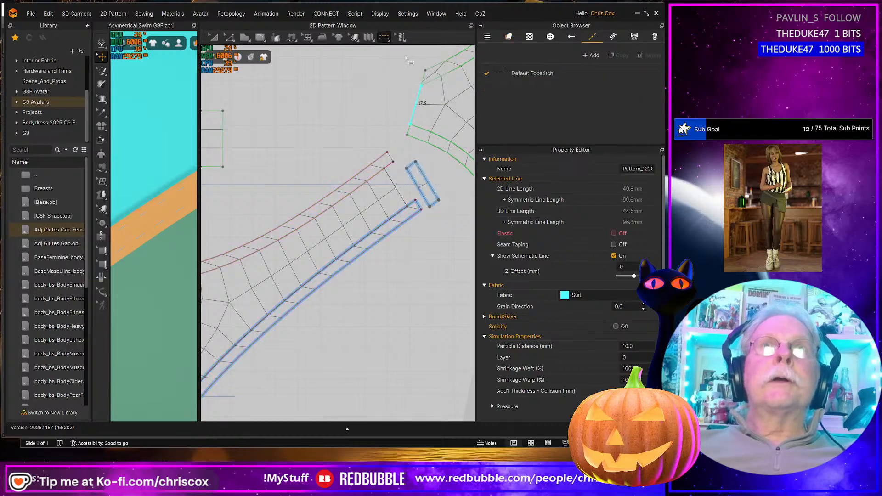
click(434, 190)
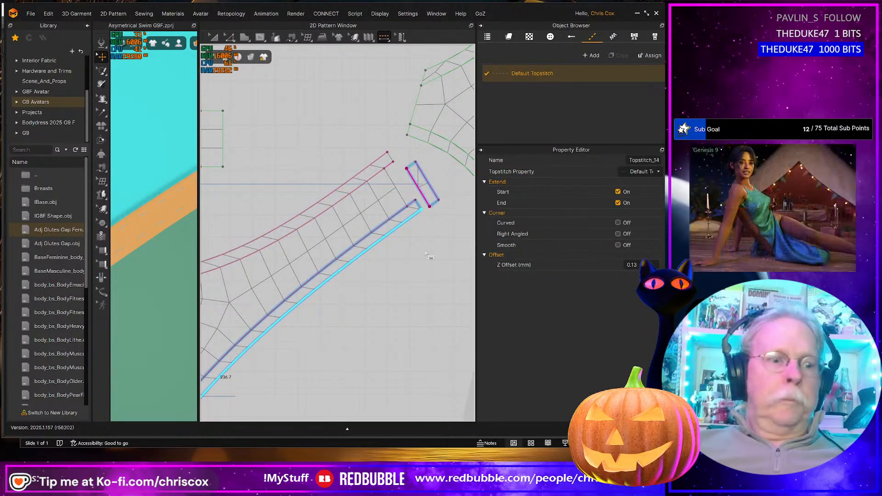
key(a)
click(428, 191)
key(Left)
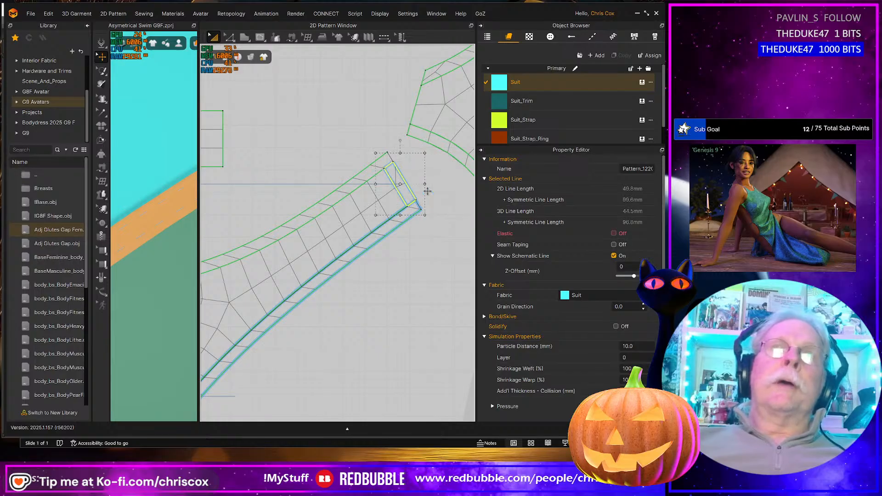
- Select the trim along the left leg edge of the large suit pattern and shift it clear of the pattern
scroll(433, 197, down, 5)
scroll(384, 270, up, 3)
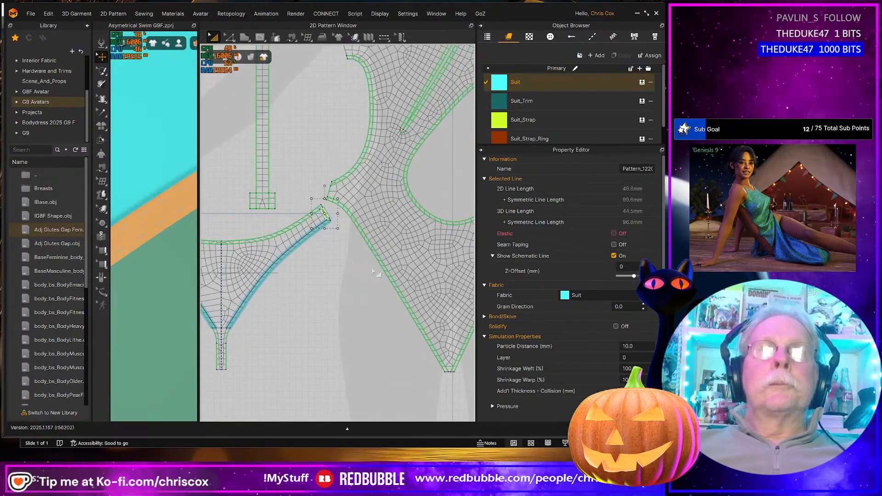
click(384, 270)
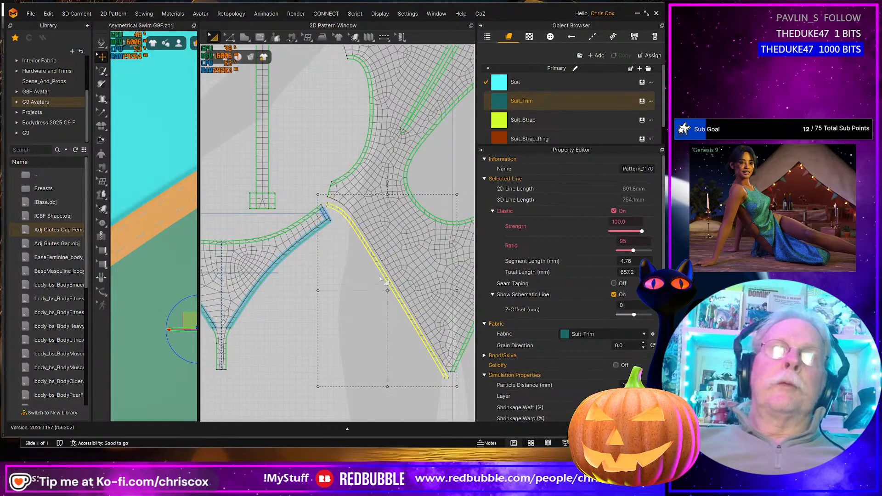
scroll(384, 280, up, 3)
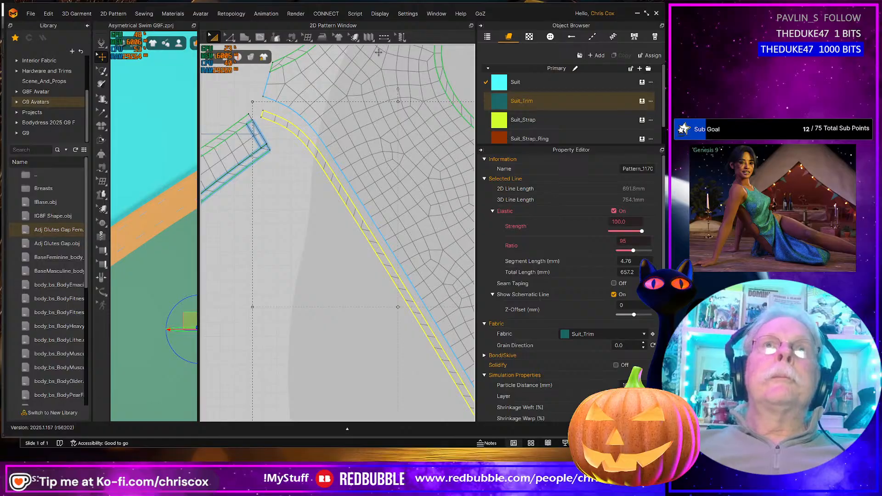
- Add segment topstitches to the left leg trim's long edges using Default Topstitch and move the trim back against the pattern
click(384, 38)
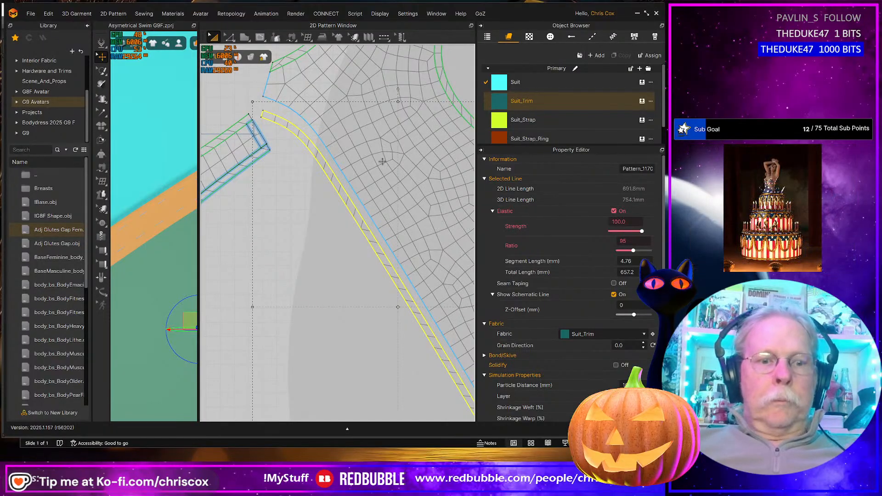
click(374, 232)
middle_drag(373, 232, 296, 232)
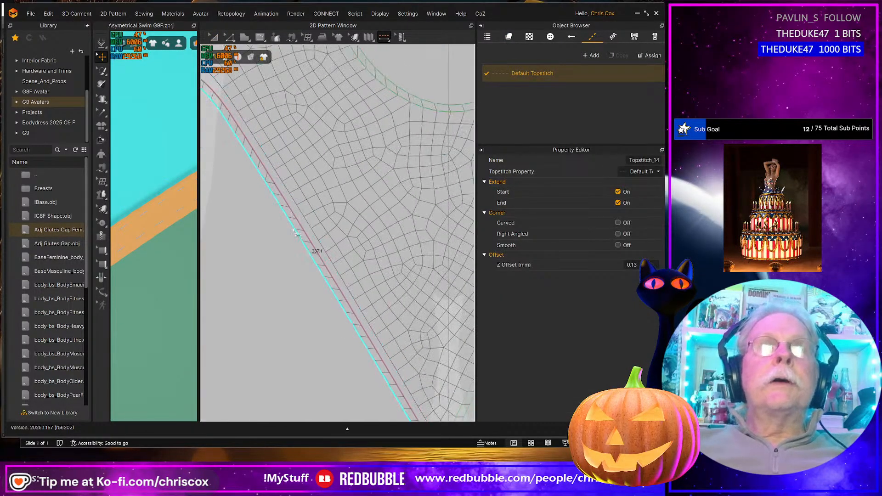
key(a)
click(301, 241)
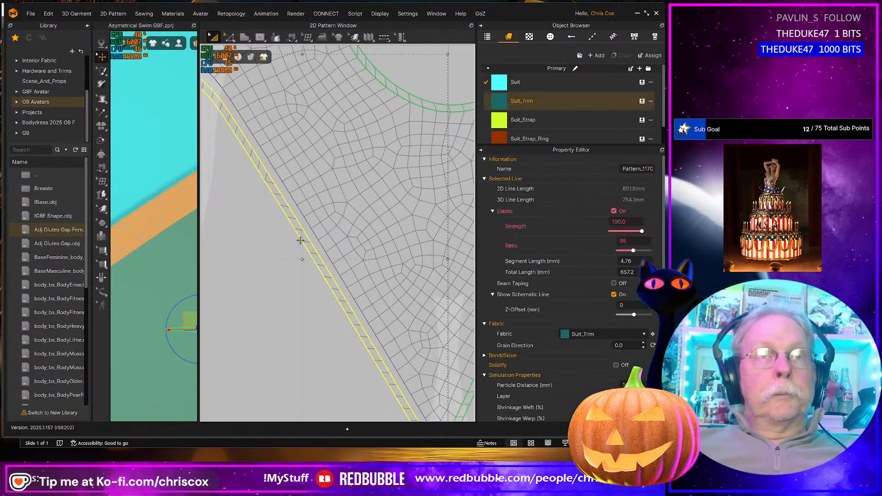
- Select the trim along the right leg edge of the large suit pattern and shift it outward, clear of the pattern
middle_drag(457, 282, 278, 178)
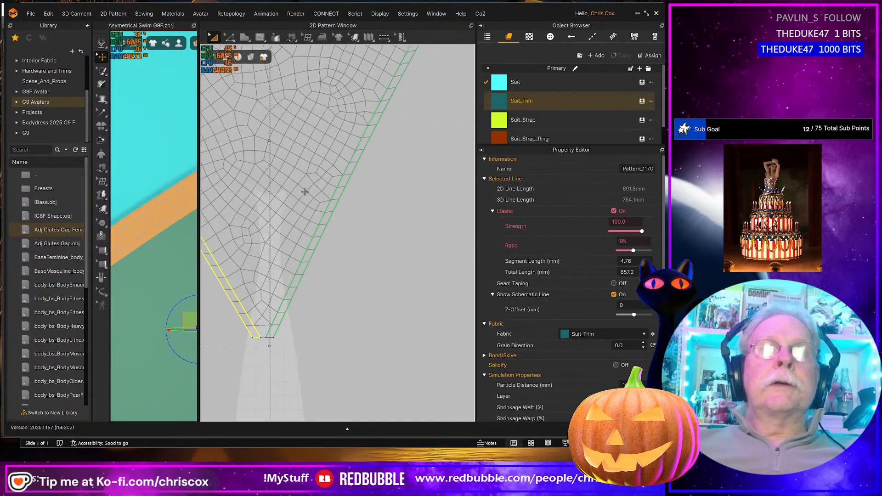
click(329, 217)
key(Right)
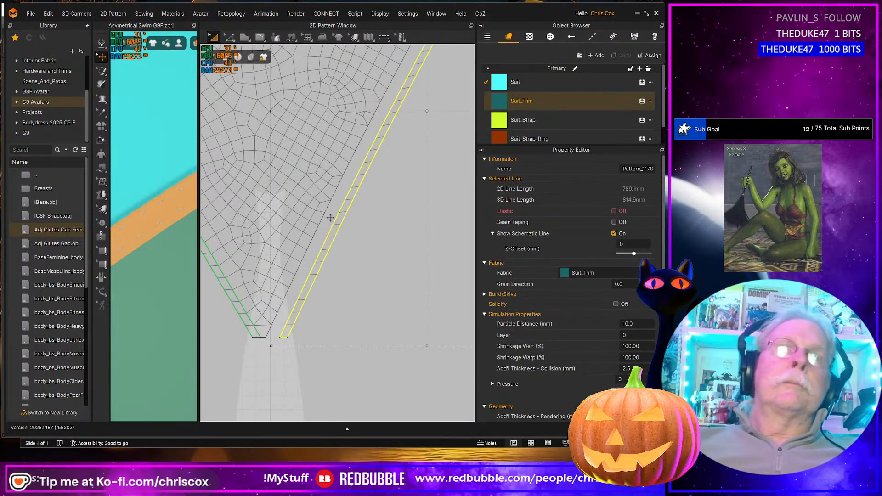
- Add segment topstitches to the right leg trim using Default Topstitch and move the trim back against the pattern
key(h)
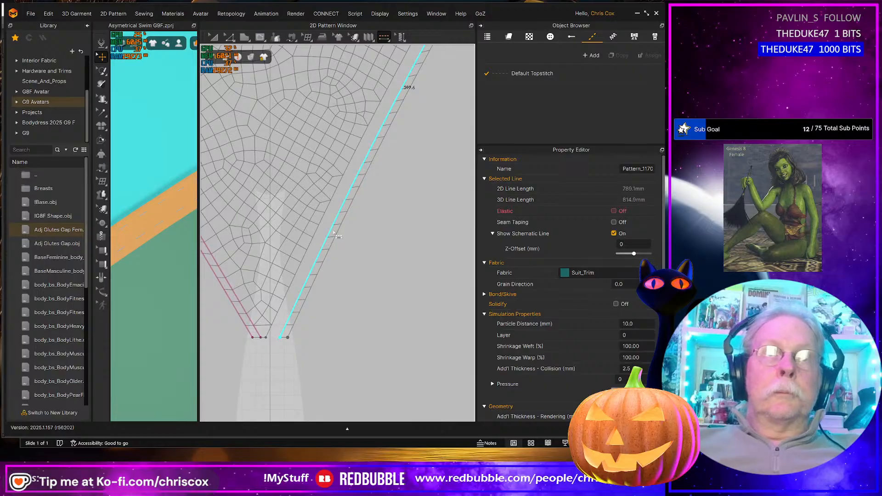
click(334, 234)
key(a)
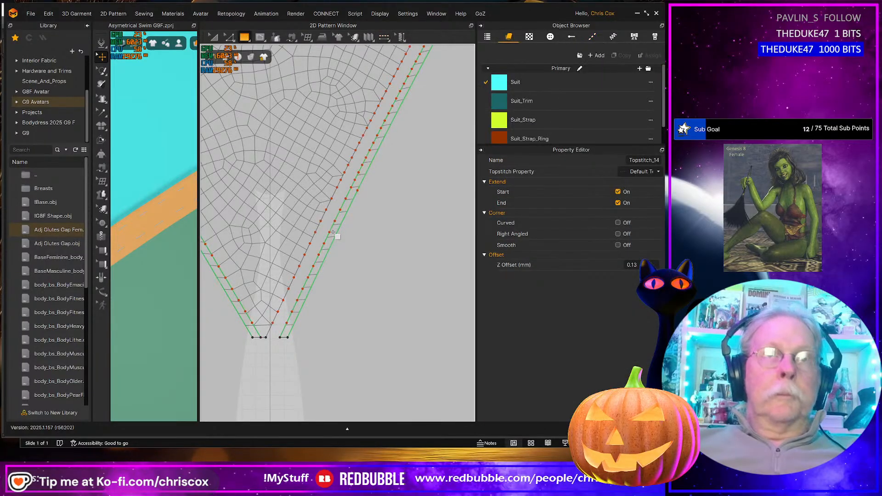
key(a)
click(332, 233)
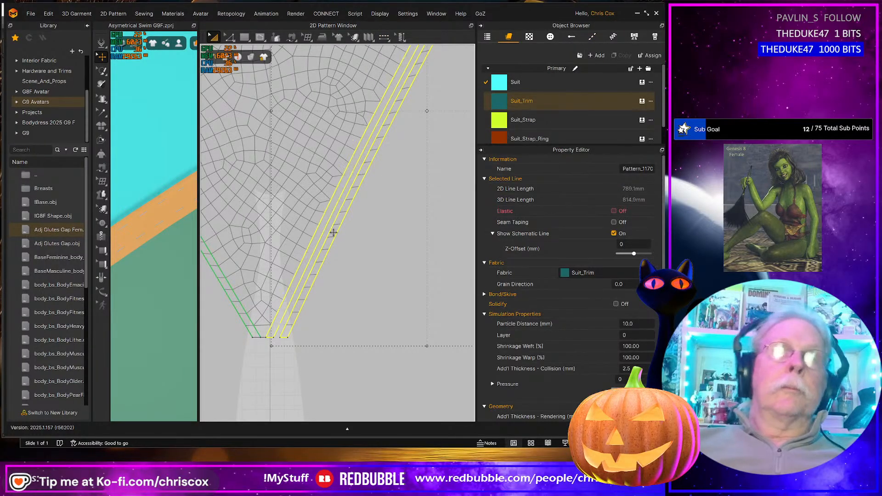
key(ctrl+z)
- Select the trim around the large curved cutout and shift it up, clear of the suit pattern's edge
middle_drag(329, 213, 362, 344)
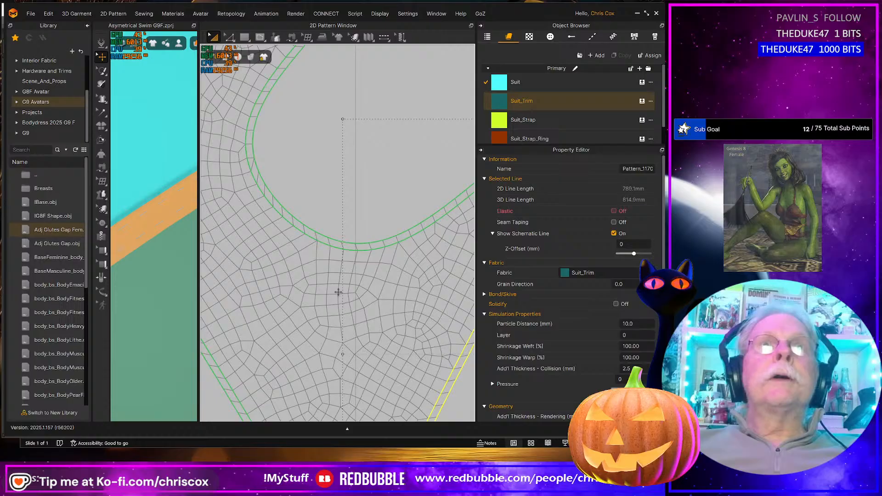
click(350, 245)
key(Up)
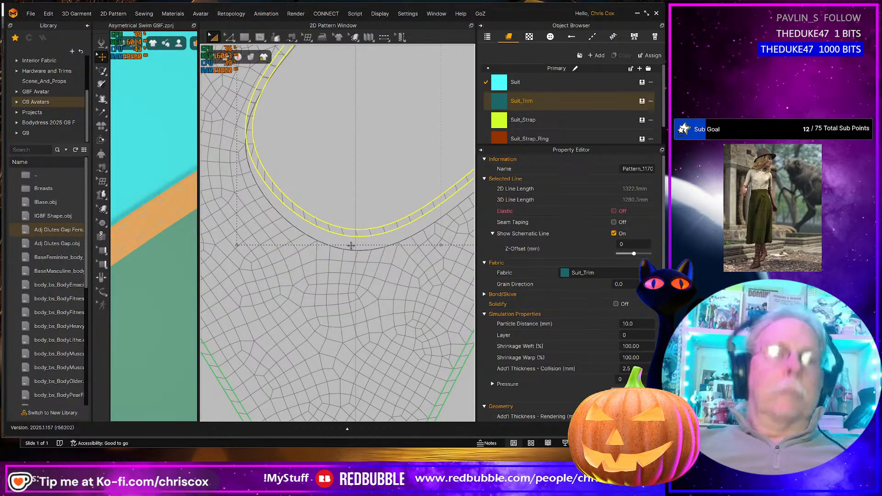
- Add segment topstitches along both long edges of the cutout trim using Default Topstitch and move it back against the cutout edge
key(u)
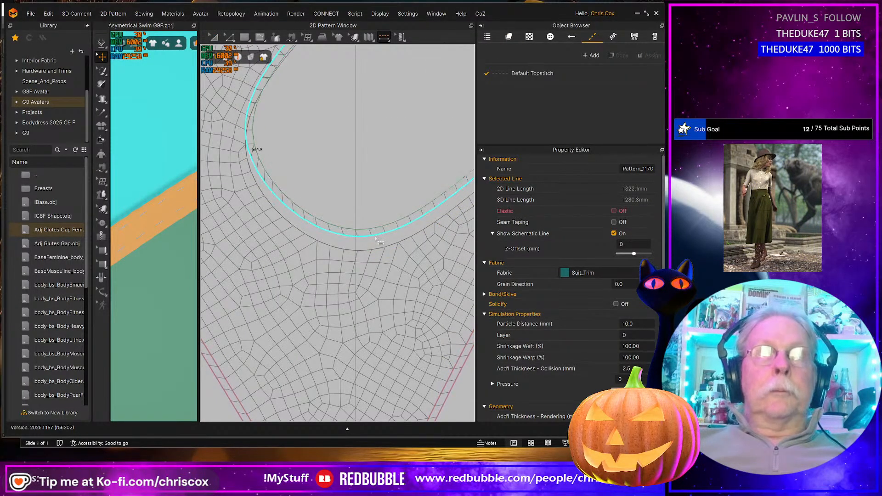
click(375, 237)
click(375, 229)
middle_drag(442, 123, 404, 169)
key(a)
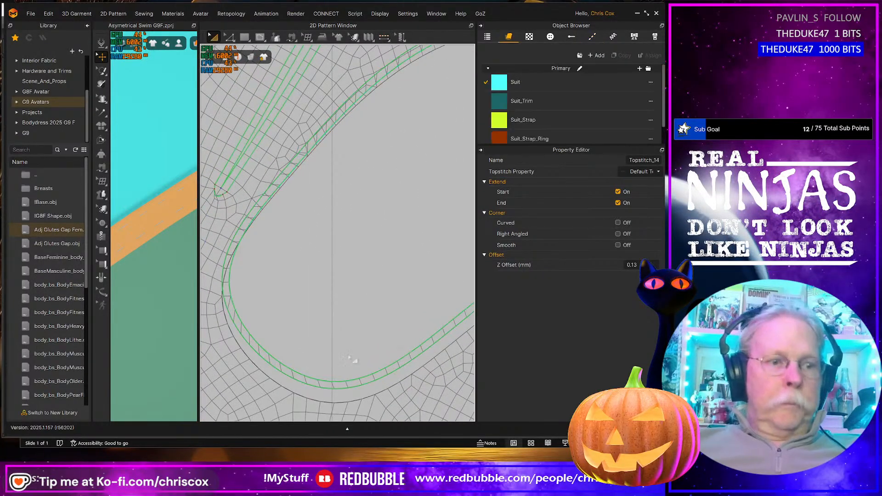
click(357, 382)
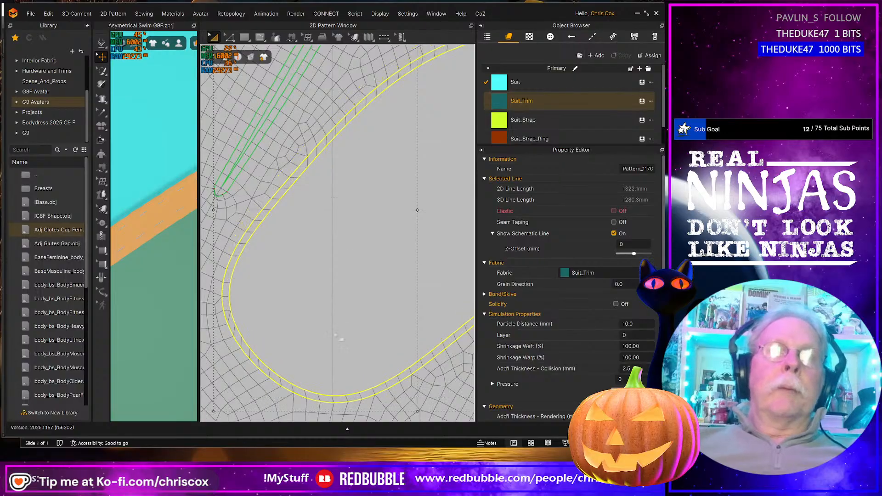
- Add segment topstitches along the lines and rounded lower end of the narrow diagonal slit using Default Topstitch
scroll(329, 249, up, 3)
mouse_move(329, 249)
middle_down()
mouse_move(345, 295)
mouse_move(389, 285)
mouse_move(321, 257)
middle_up()
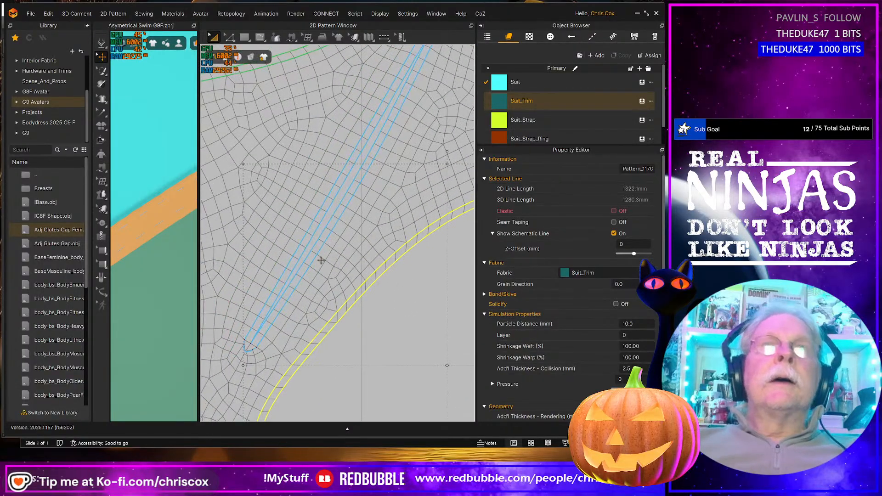
scroll(320, 260, up, 3)
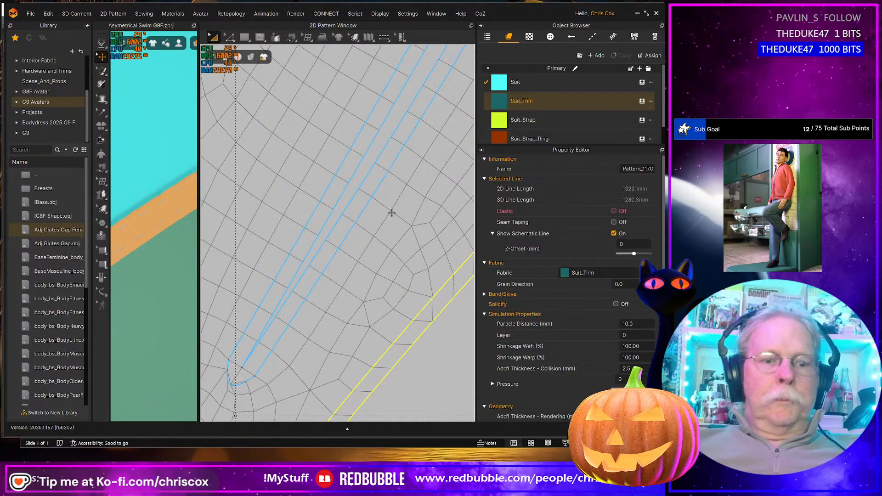
key(k)
click(299, 317)
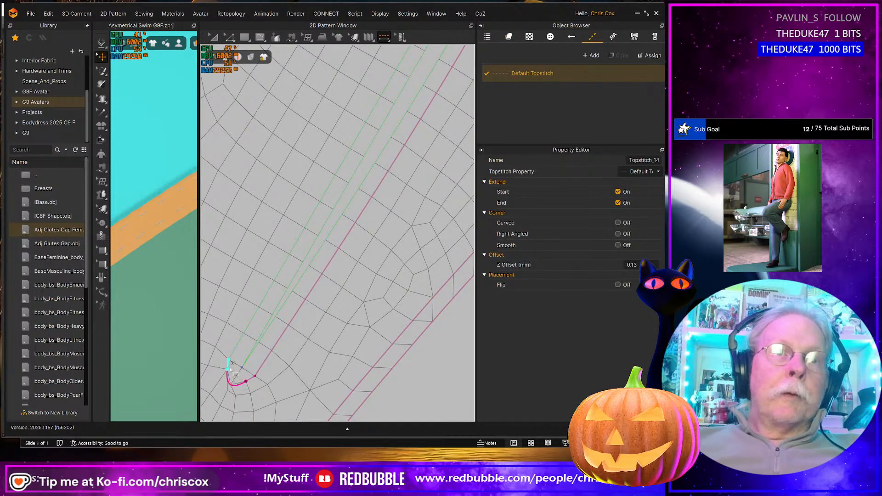
click(281, 296)
- Add segment topstitches around the rounded upper end of the narrow diagonal slit
middle_drag(390, 165, 324, 258)
middle_drag(433, 83, 363, 214)
middle_drag(428, 67, 369, 218)
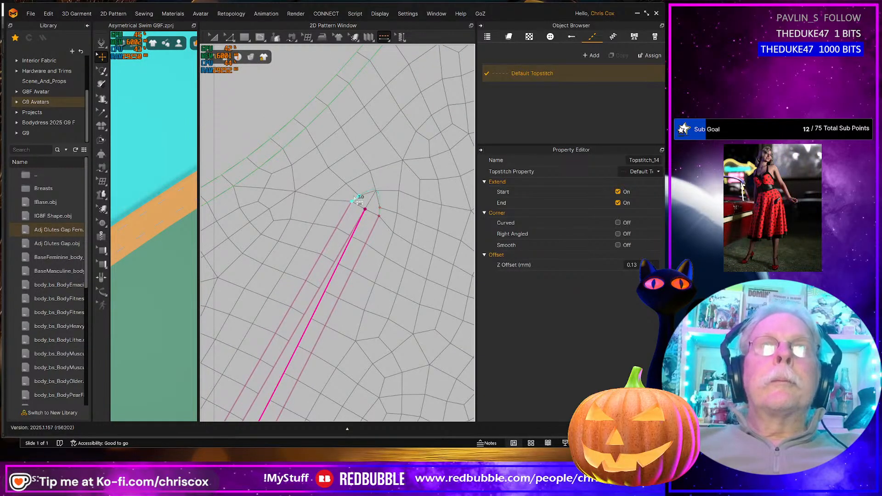
click(359, 202)
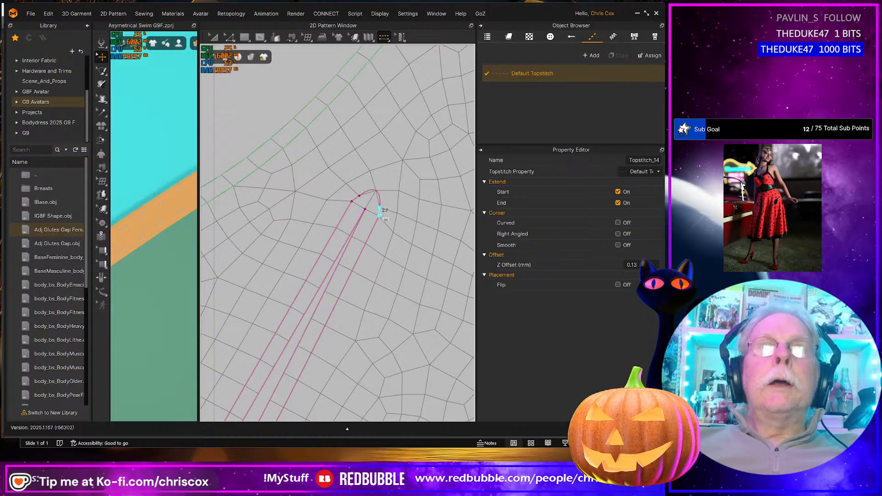
- Select the curved trim along the suit pattern's upper right edge and shift it outward, clear of the pattern
scroll(385, 218, down, 3)
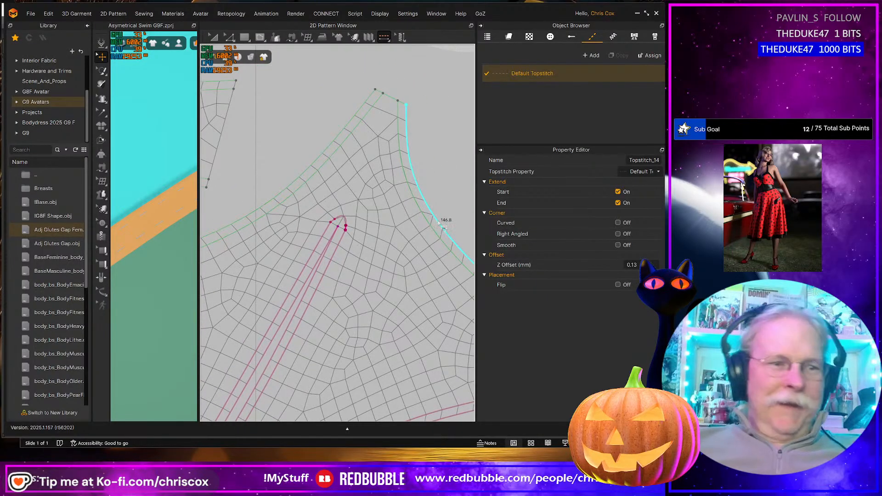
key(a)
click(436, 218)
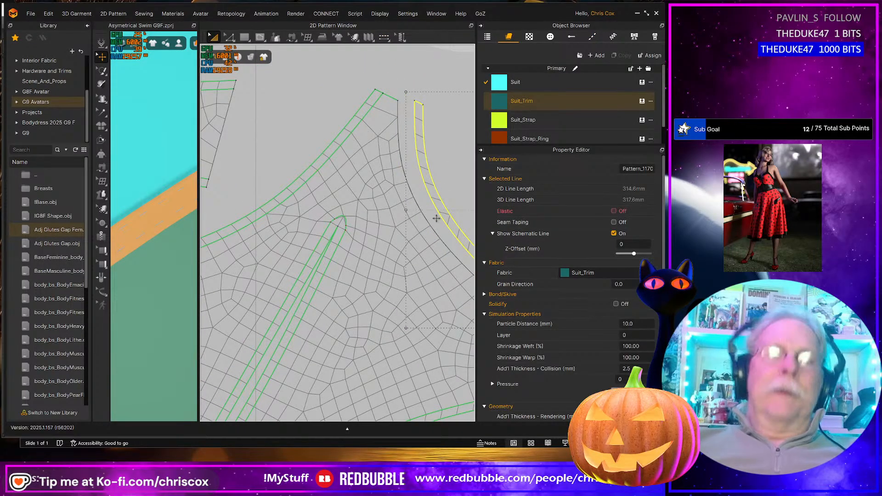
- Add segment topstitches along both long edges of the upper right curved trim and move it back against the suit pattern
key(b)
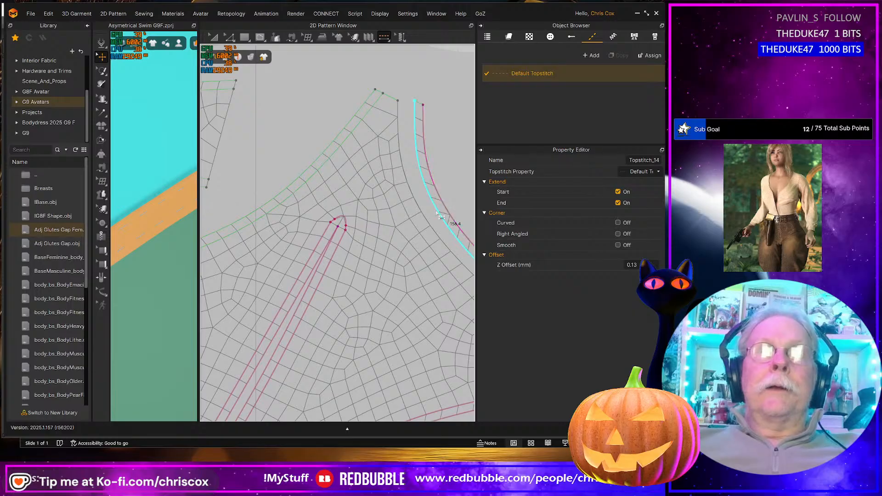
key(a)
click(434, 210)
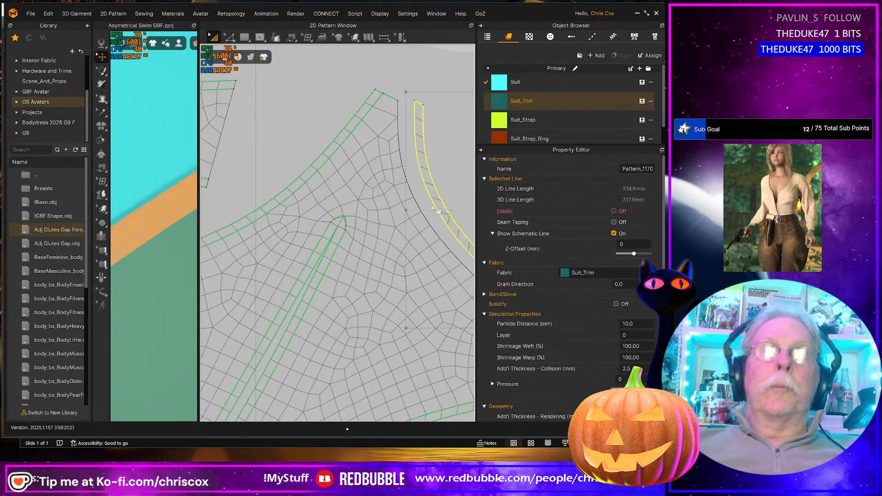
key(ctrl+z)
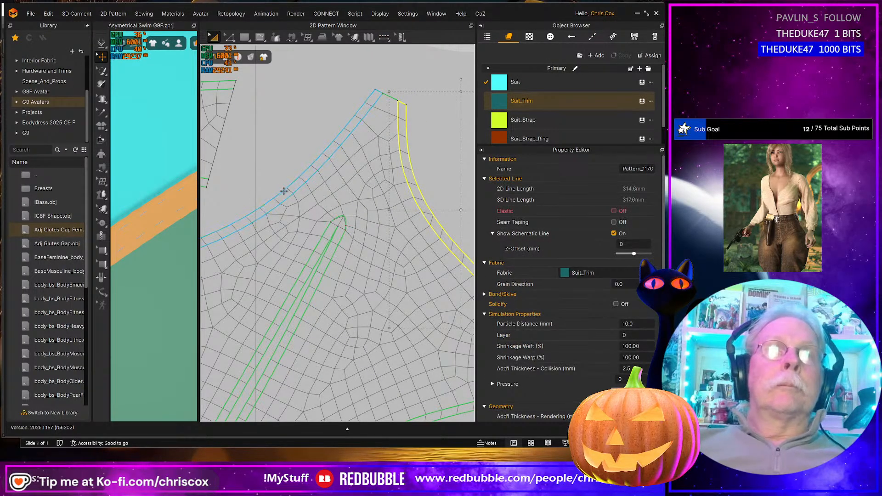
- Shift the long curved upper left trim clear of the suit, topstitch both of its long edges, and return it to the pattern edge
click(283, 191)
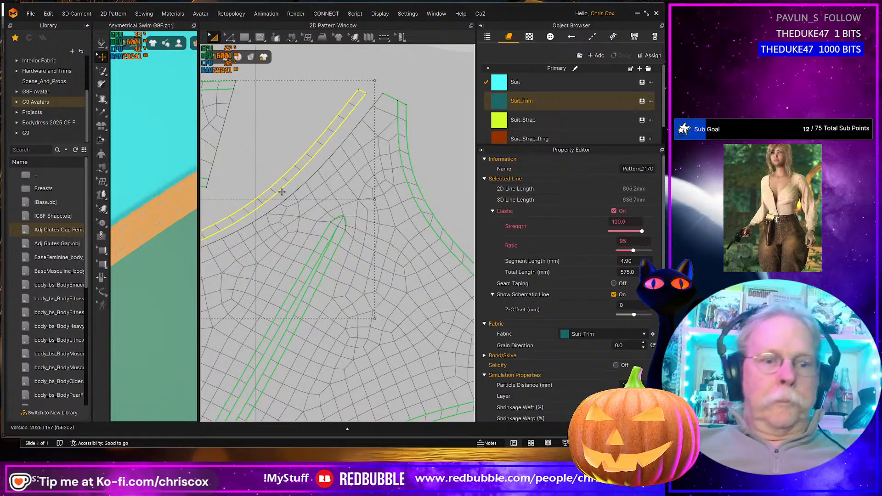
key(t)
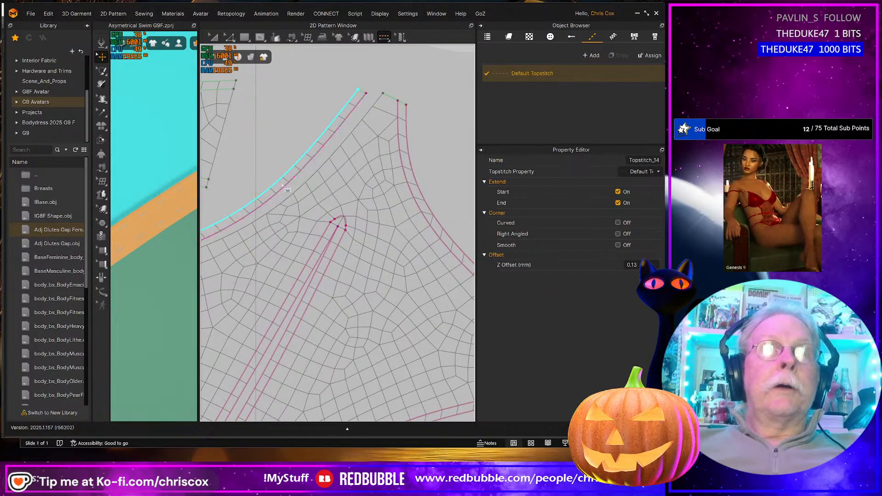
click(284, 188)
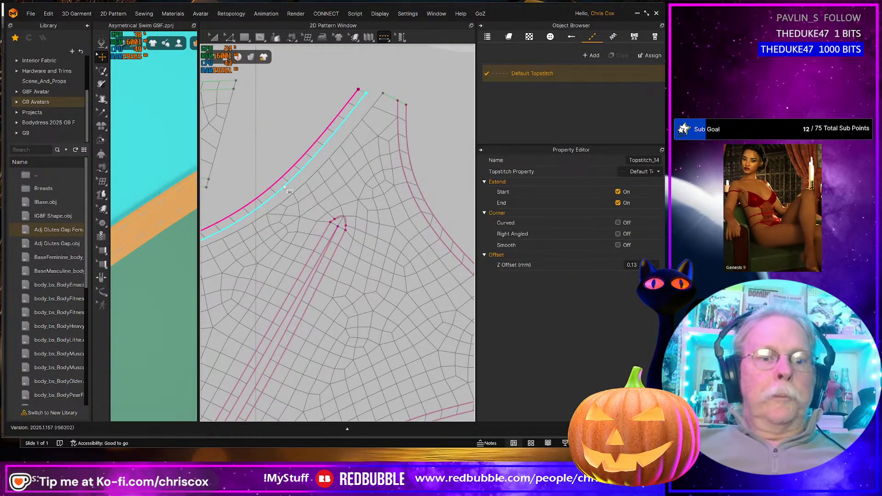
key(a)
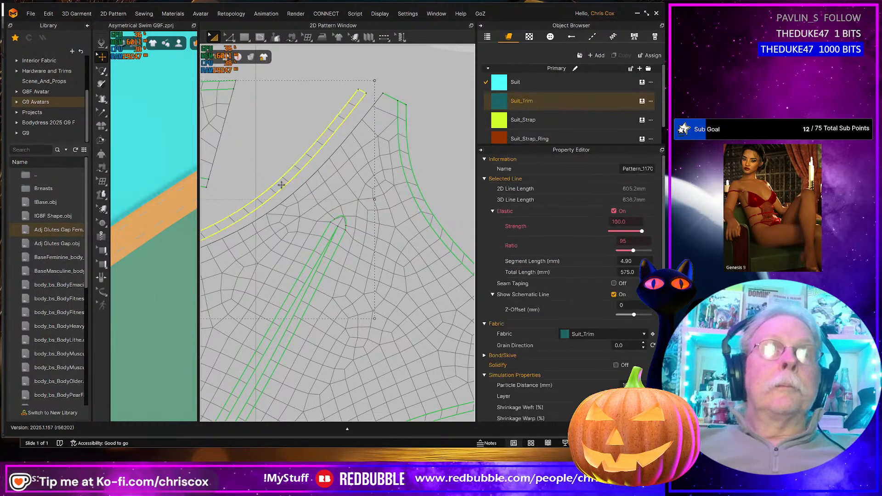
scroll(282, 184, up, 5)
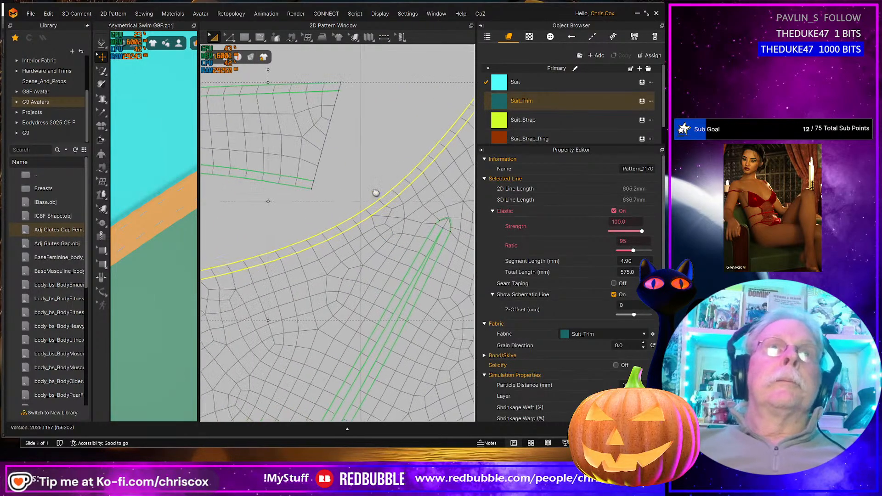
- Offset the slanted right end edge of the horizontal band pattern as one internal line at 5.0 mm
right_drag(282, 184, 405, 198)
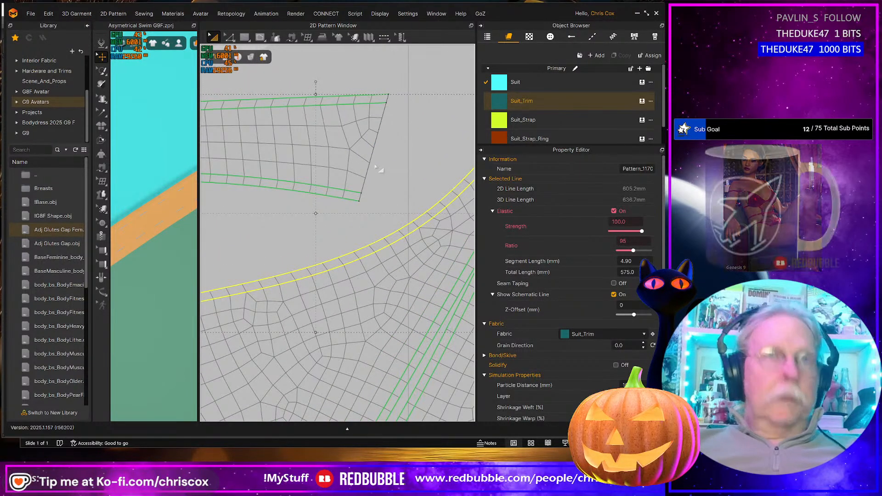
click(369, 165)
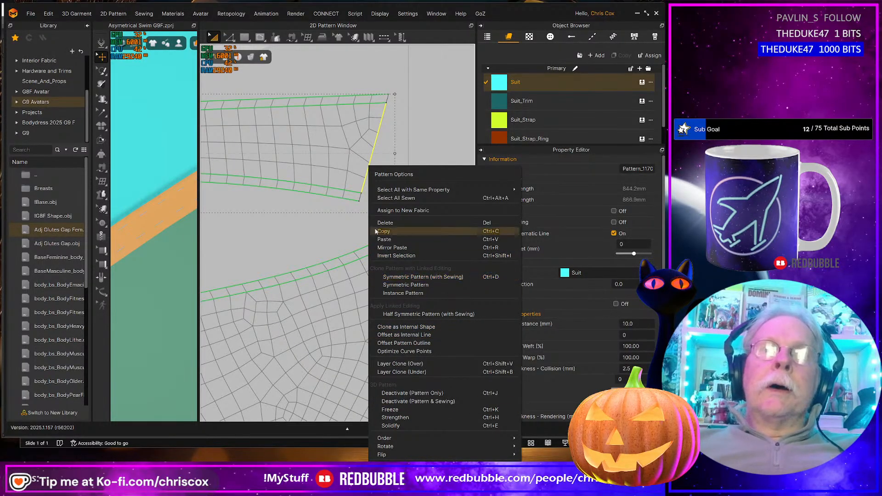
click(371, 163)
key(z)
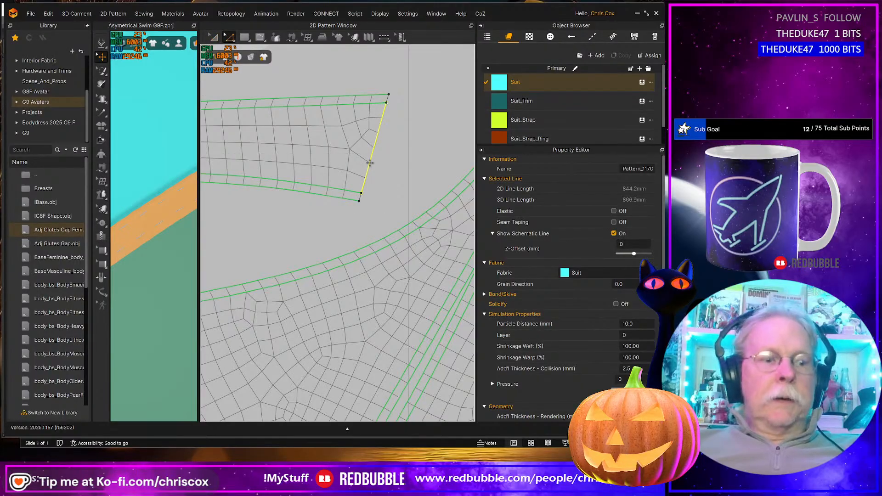
right_click(371, 163)
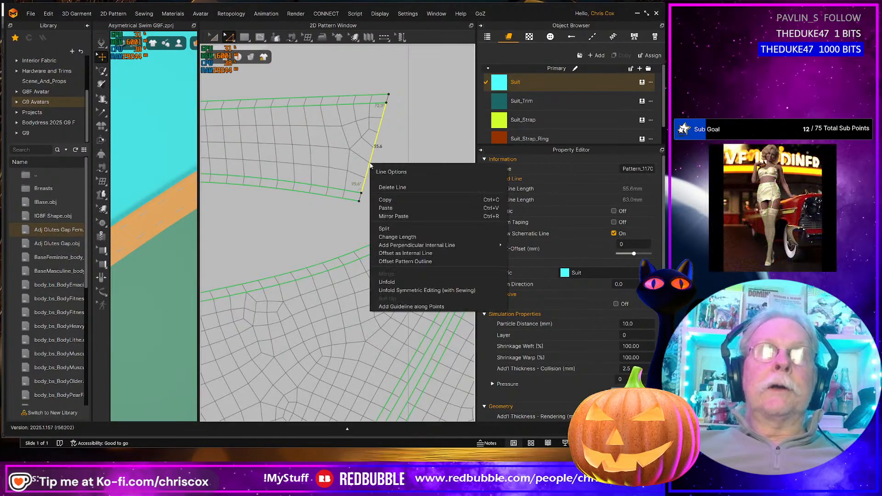
click(392, 253)
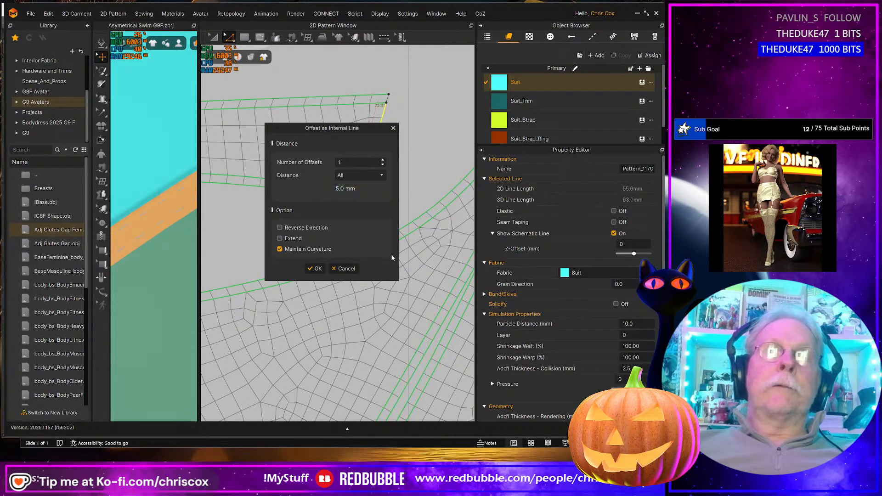
click(316, 269)
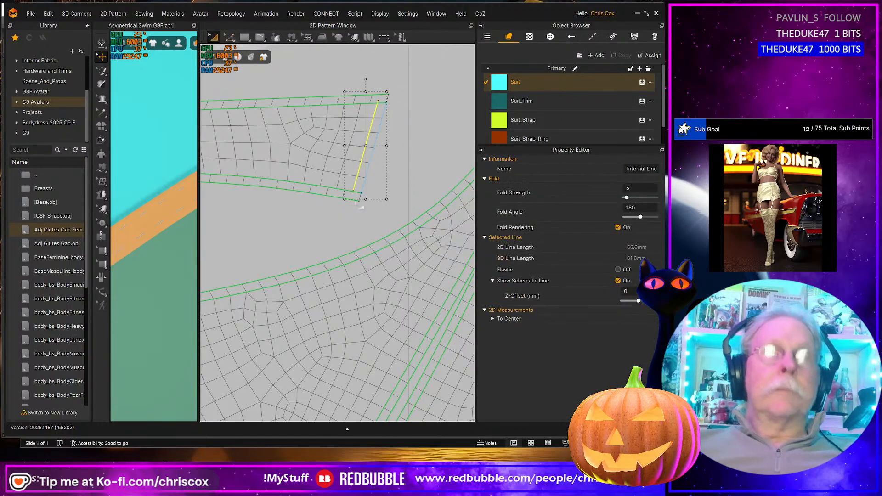
- Cut the horizontal band along the internal line near its right end to separate a narrow end strip
click(364, 176)
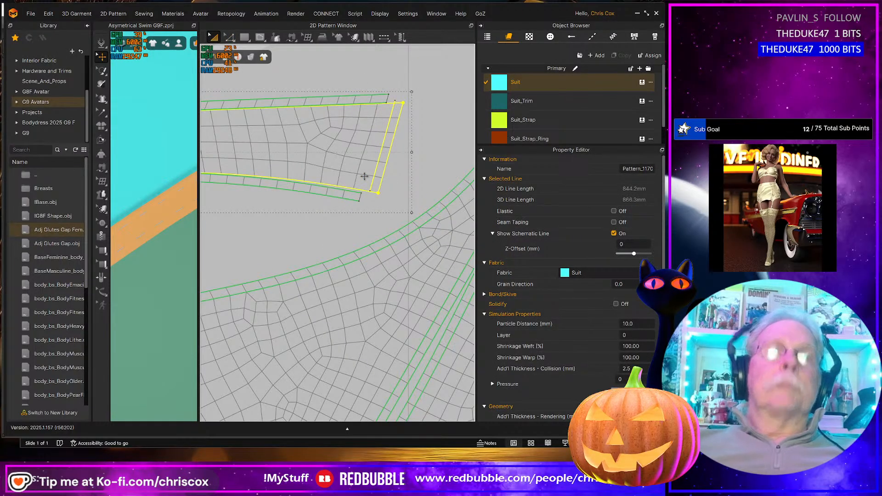
click(358, 170)
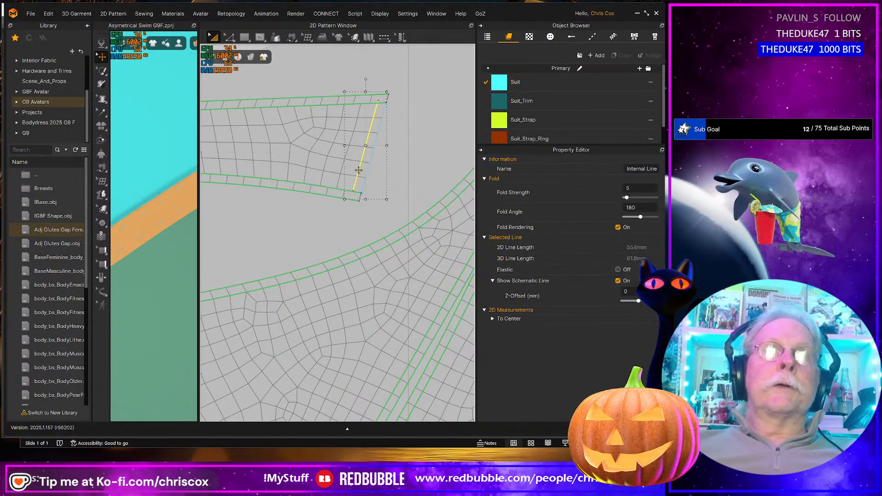
right_click(358, 170)
click(383, 290)
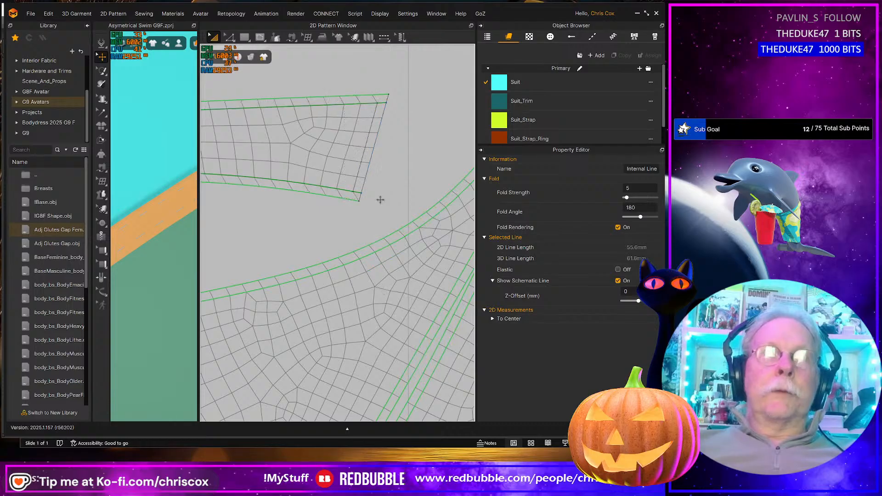
- Shift the narrow end strip away from the band, add segment topstitches along both long edges, and move it back against the band
click(375, 177)
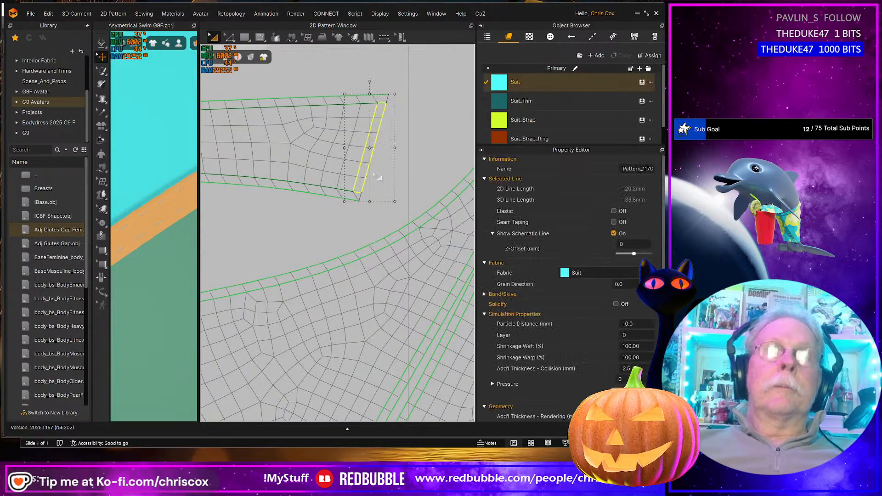
key(h)
click(379, 171)
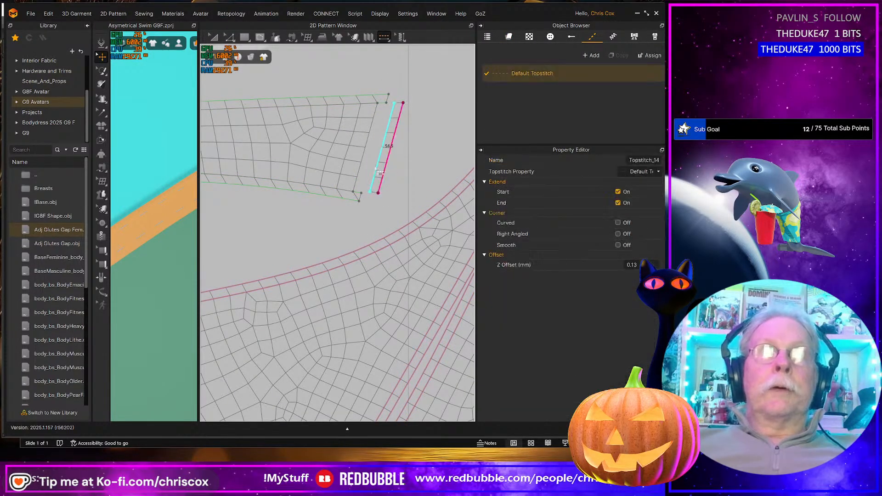
key(a)
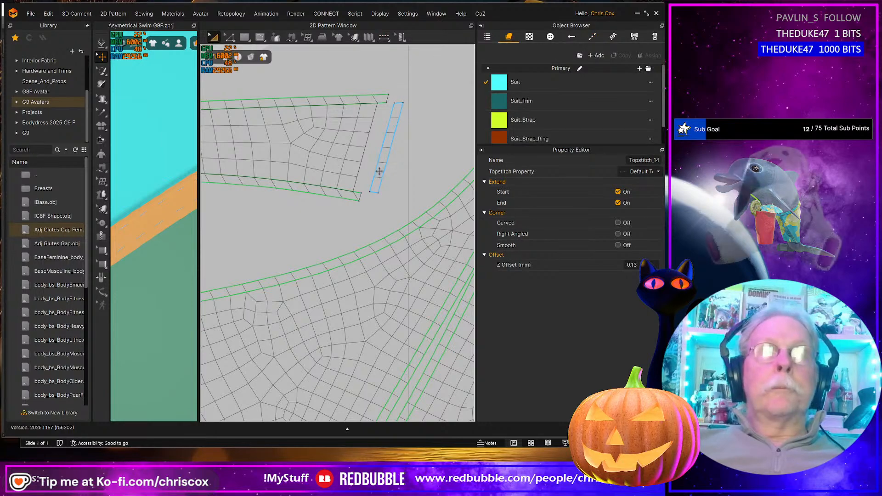
click(379, 172)
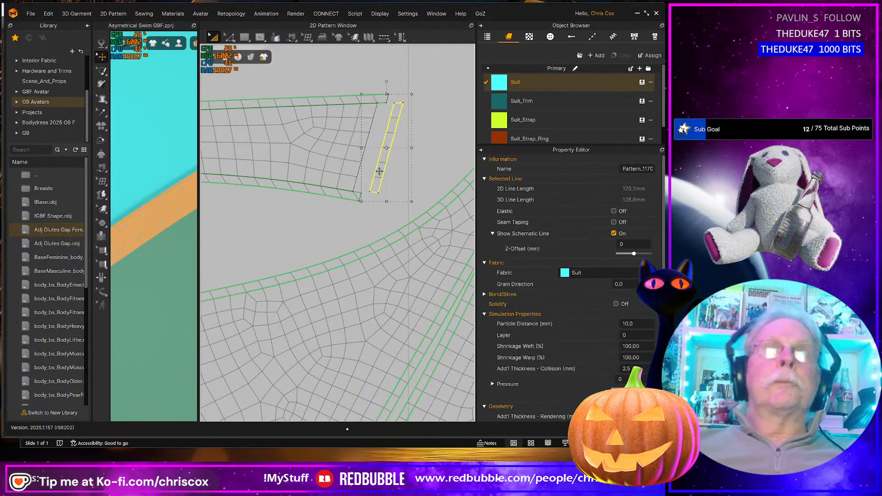
- Shift the band's lower trim downward and its upper trim upward, clear of the band pattern
click(339, 194)
key(Down)
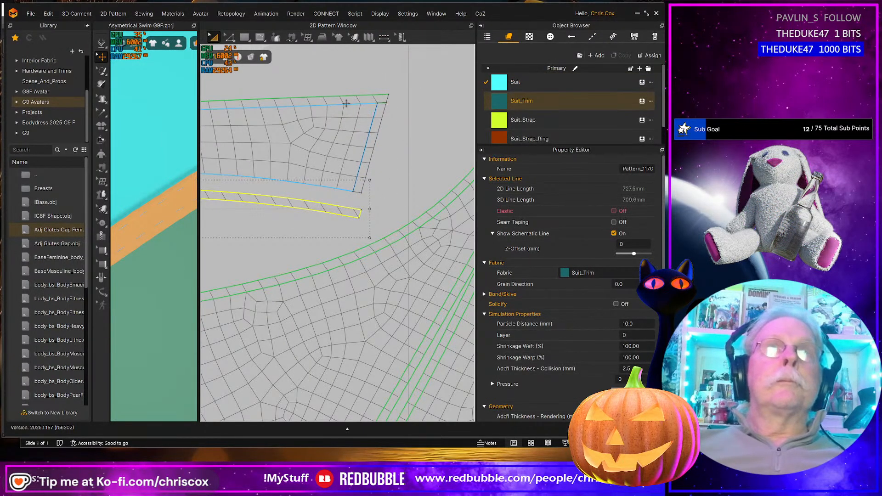
click(345, 99)
key(Up)
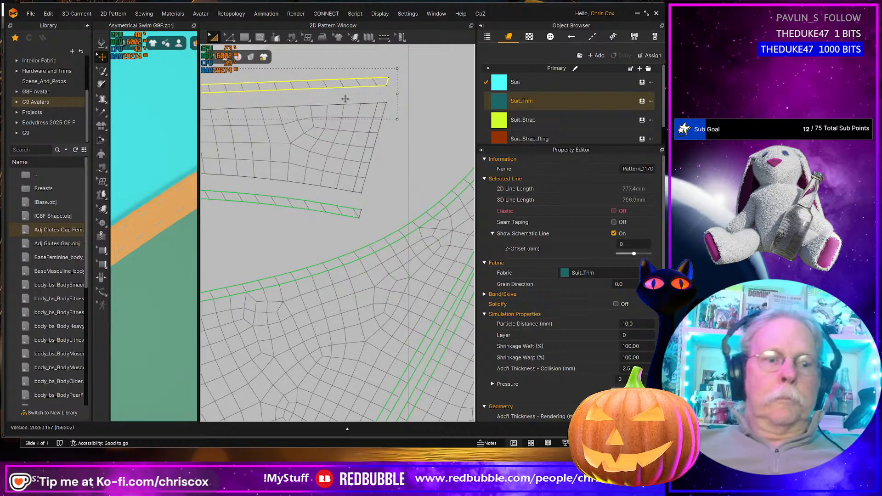
- Add segment topstitches along both long edges of the band's upper and lower trims using Default Topstitch
key(k)
click(311, 81)
click(310, 89)
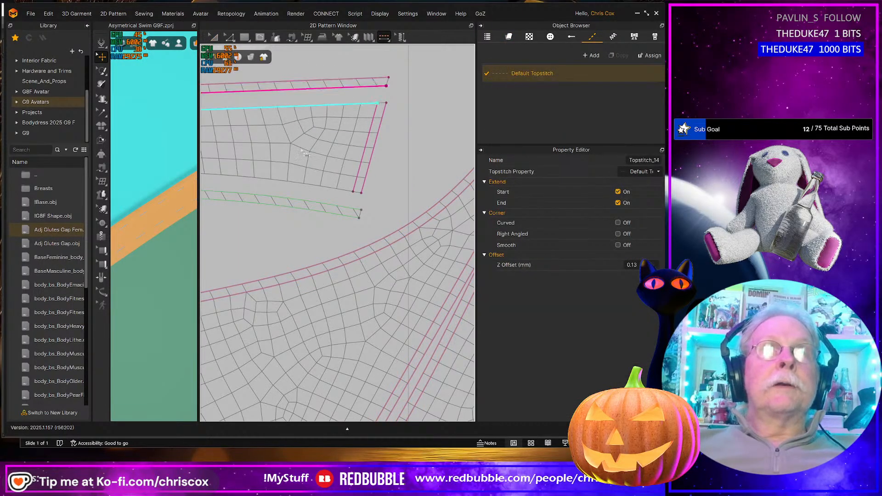
click(294, 203)
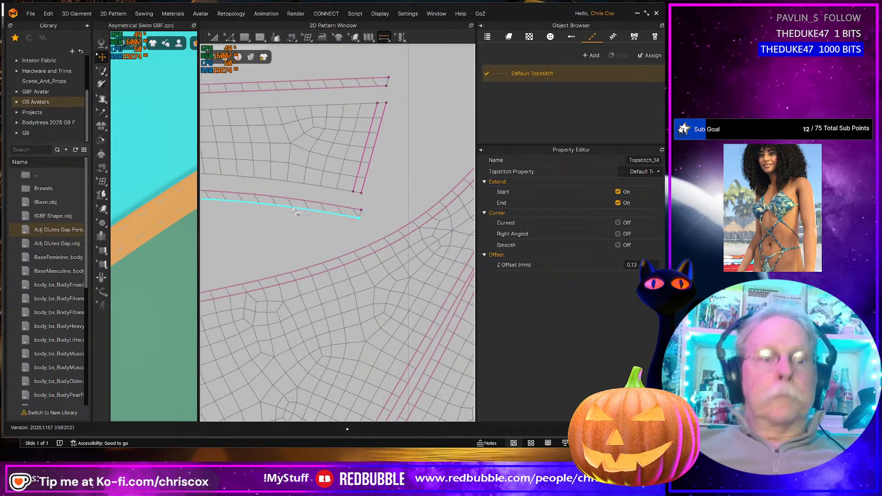
- Move the band's lower and upper trims back against the band edges
key(a)
click(296, 201)
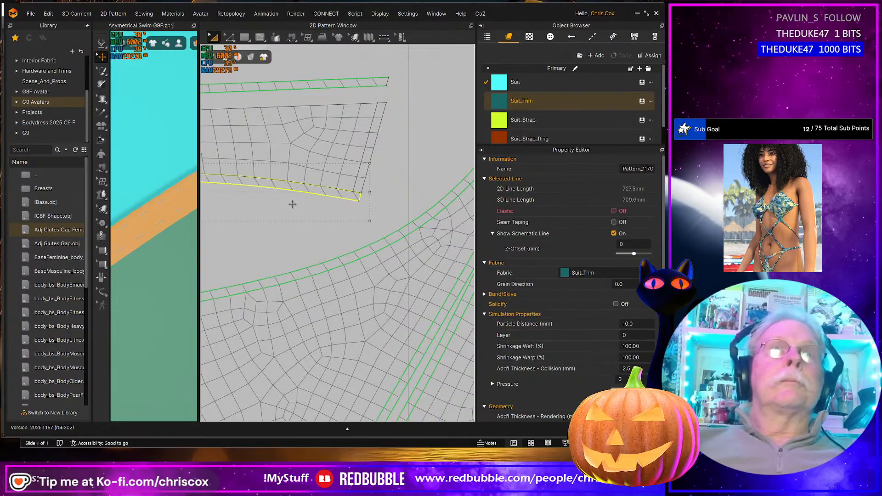
click(324, 88)
key(Down)
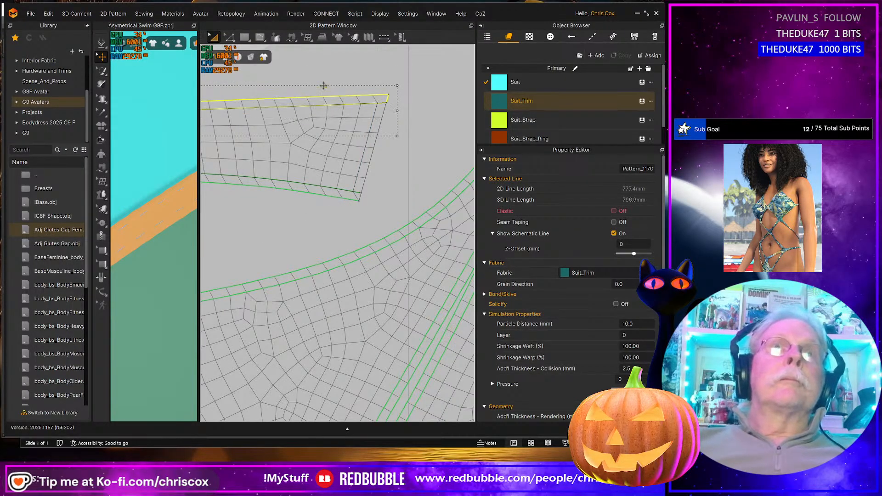
- Add segment topstitches along both long edges of the vertical strap pattern below the band using Default Topstitch
middle_drag(352, 185, 447, 171)
middle_drag(225, 229, 472, 224)
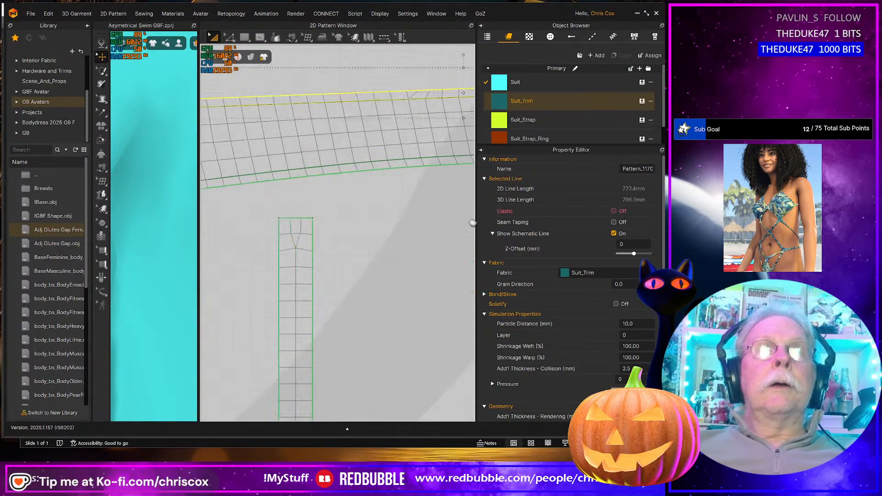
mouse_move(295, 232)
middle_down()
mouse_move(461, 235)
mouse_move(349, 247)
mouse_move(285, 191)
middle_up()
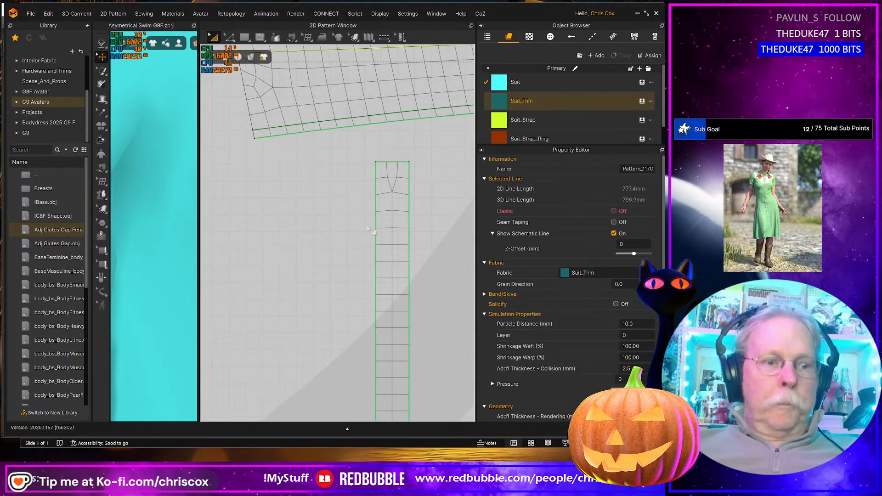
key(h)
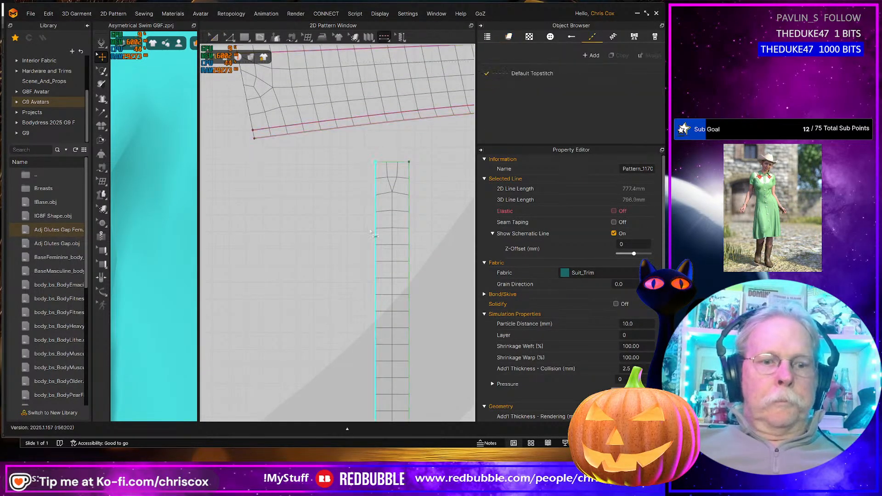
click(374, 238)
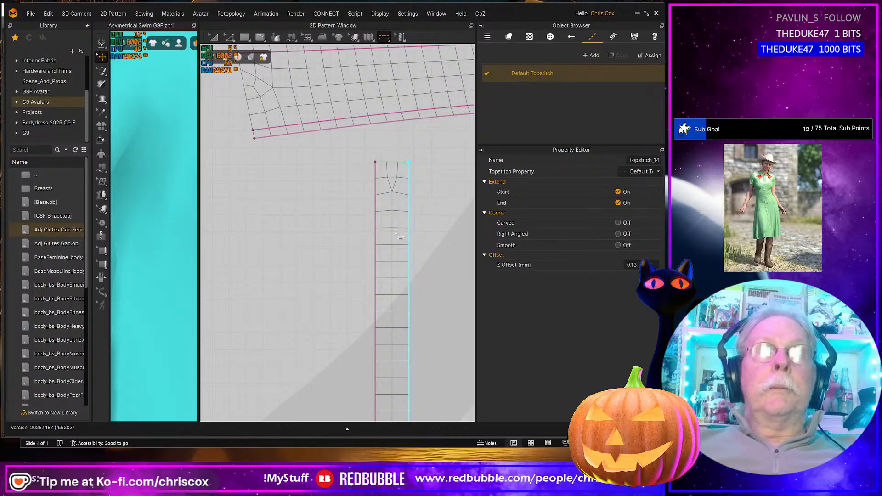
click(409, 235)
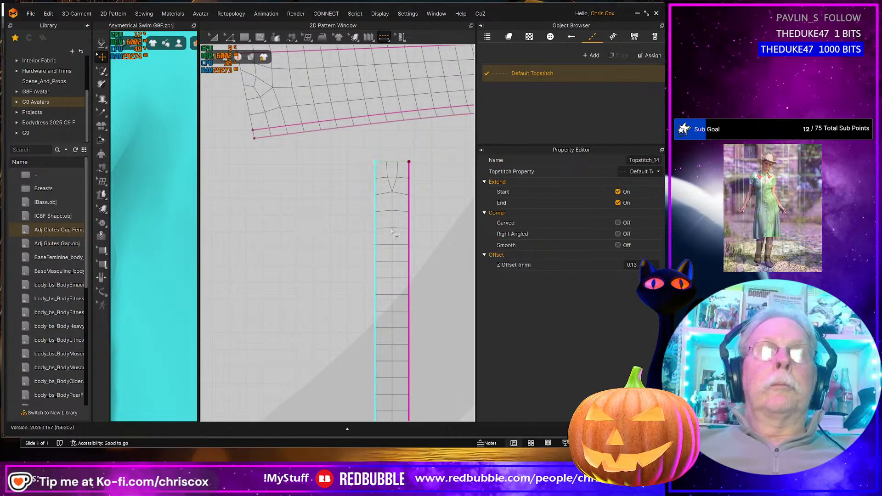
- Offset the horizontal band pattern's outline as an internal line, working from its left end
middle_drag(284, 209, 292, 251)
key(a)
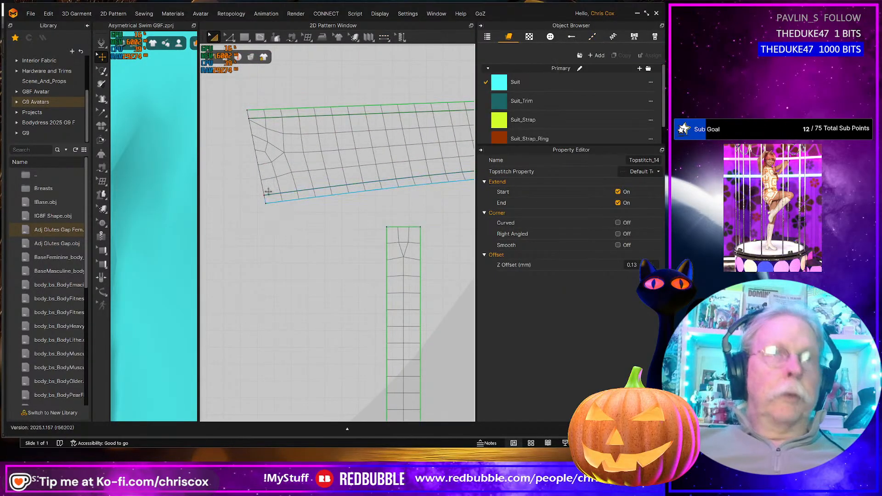
right_click(260, 178)
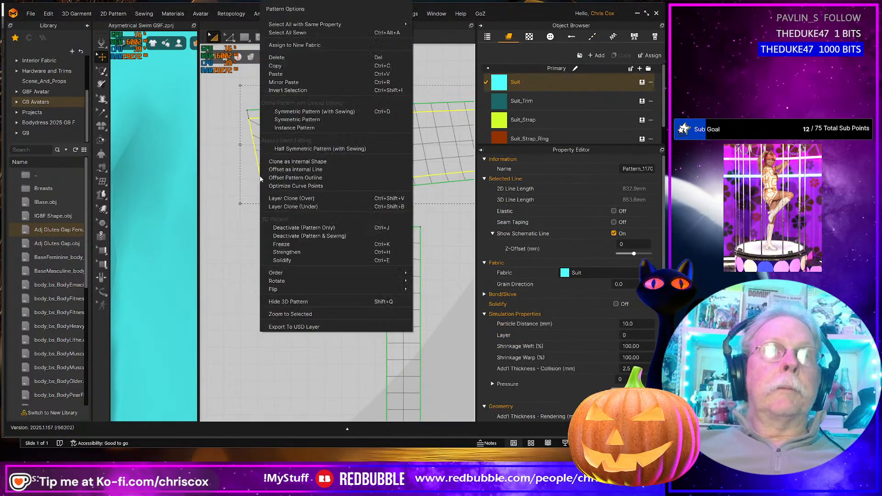
click(302, 170)
click(317, 269)
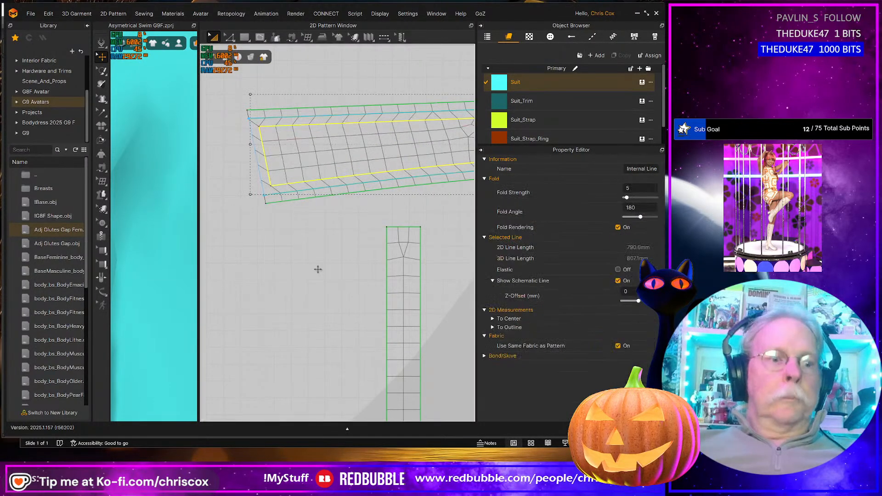
- Undo the band's outline offset and offset only its left end edge inward as a 5 mm internal line
key(z)
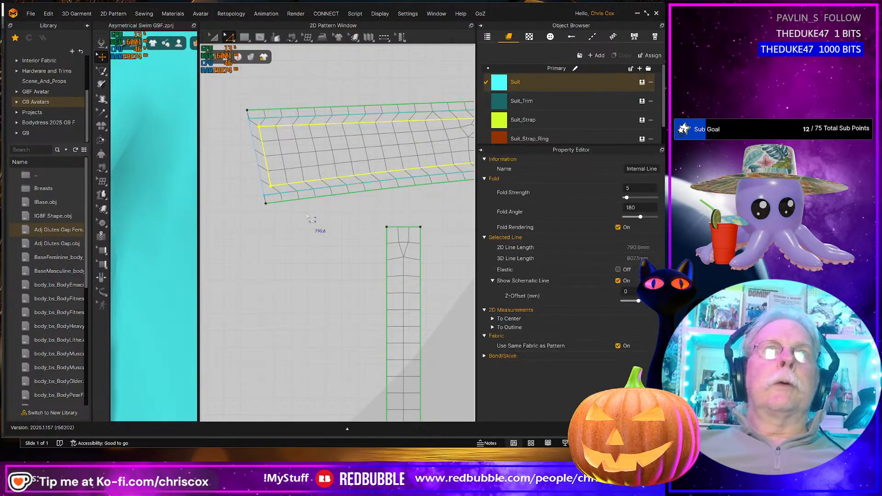
click(260, 175)
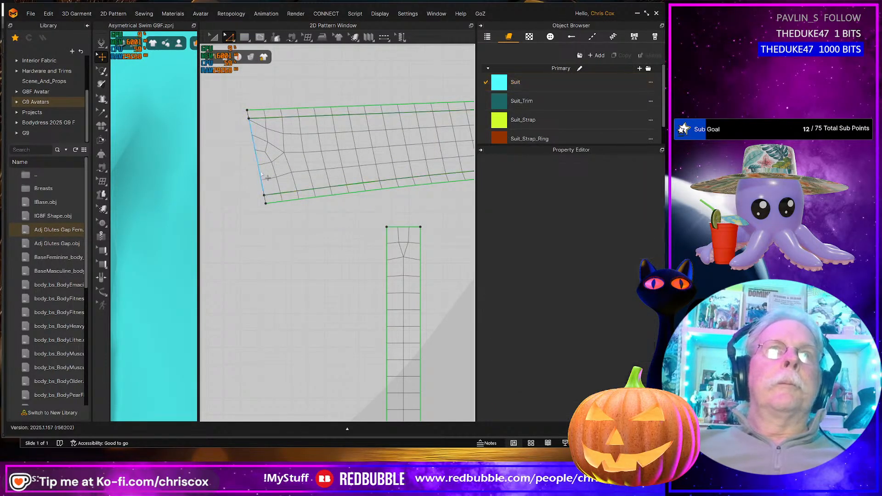
right_click(261, 174)
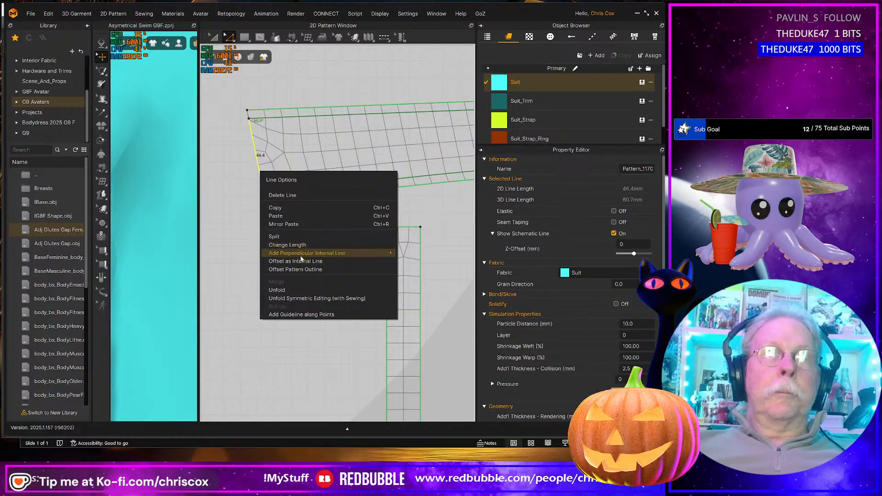
click(301, 264)
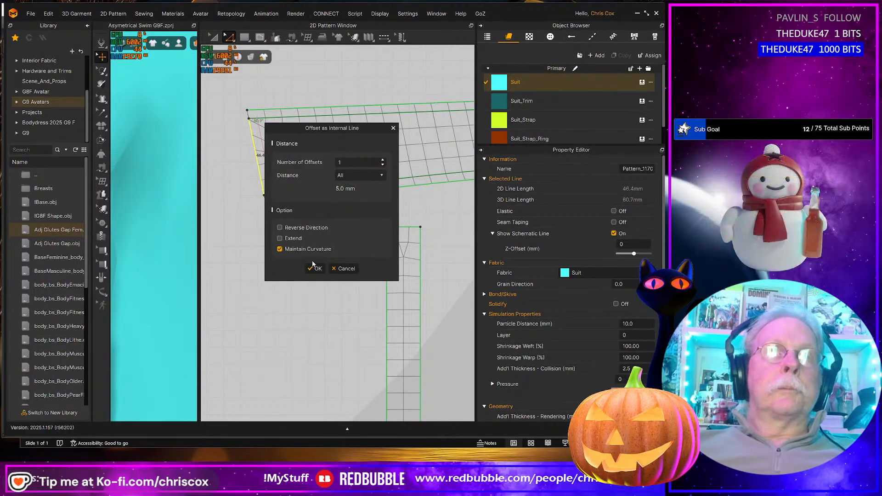
click(317, 269)
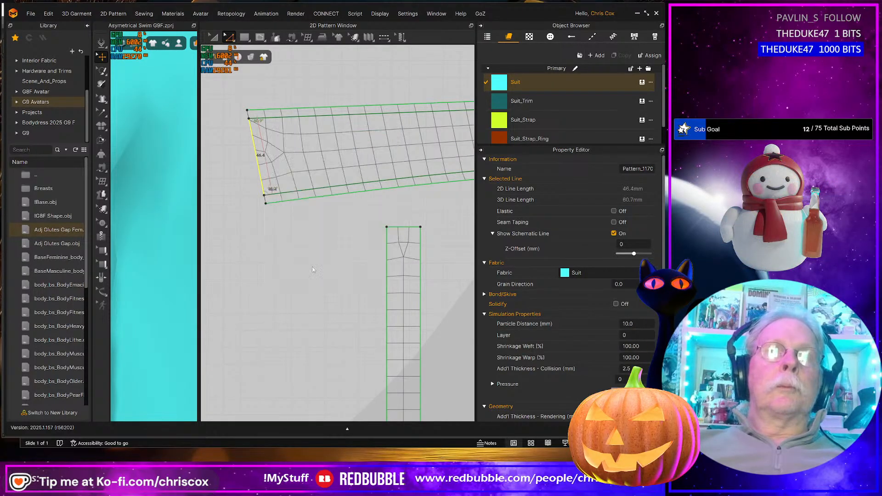
- Cut and sew the band along the internal line at its left end, and move the resulting narrow strip clear of the band
right_click(269, 178)
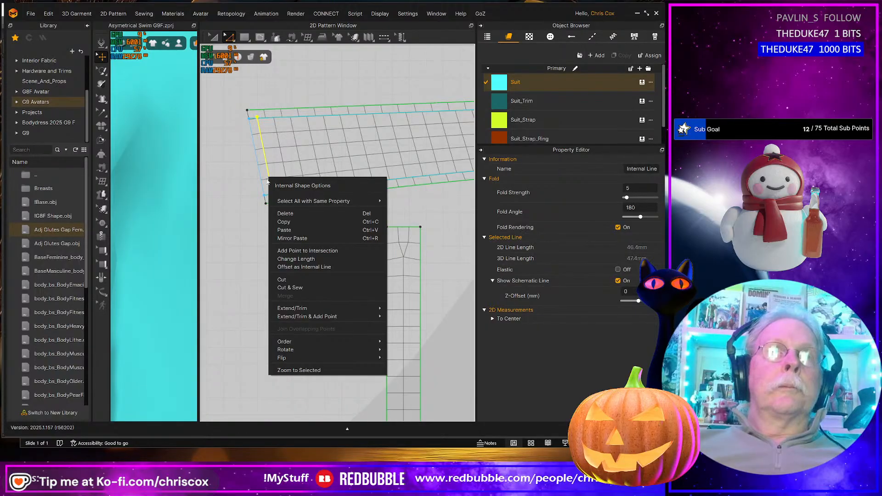
click(298, 287)
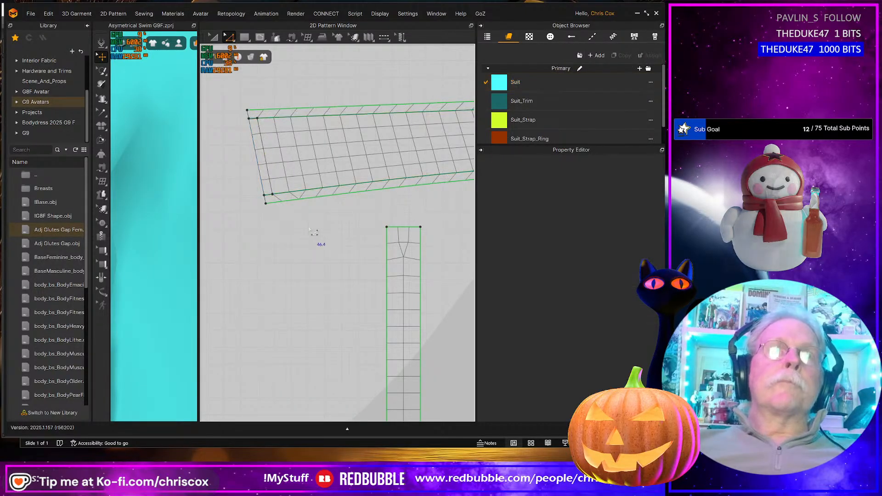
key(a)
drag(261, 168, 244, 169)
- Add a segment topstitch to the cut end strip and move the strip back against the band's left end
click(384, 38)
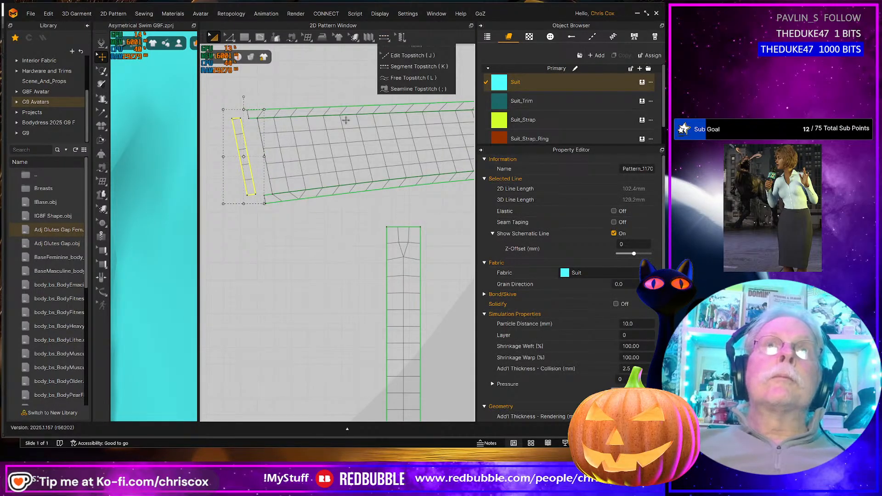
click(412, 66)
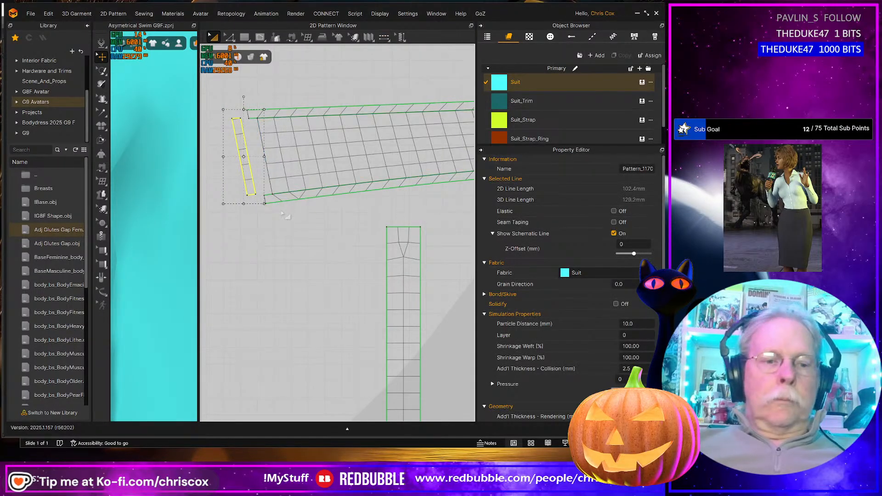
click(244, 171)
key(a)
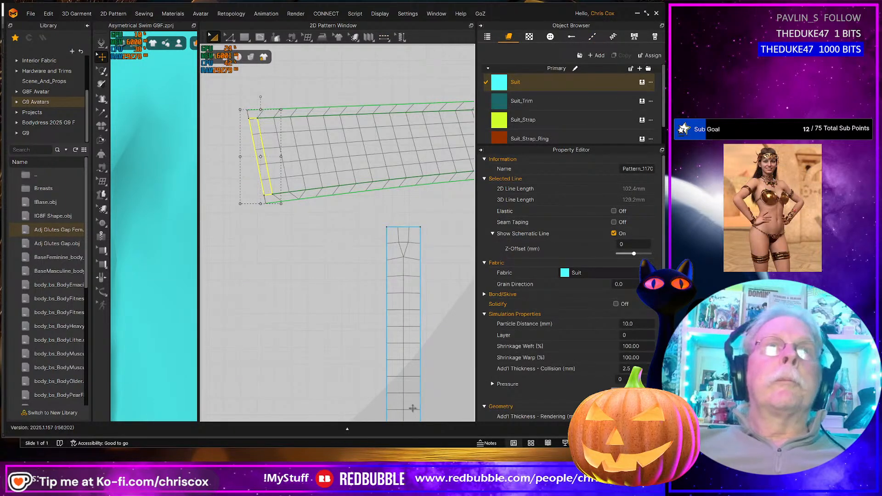
- Save the swimsuit project with the band's new end trim
scroll(413, 408, down, 5)
middle_drag(416, 406, 351, 213)
middle_drag(395, 301, 383, 247)
scroll(359, 322, up, 3)
scroll(356, 322, down, 4)
middle_drag(364, 312, 314, 318)
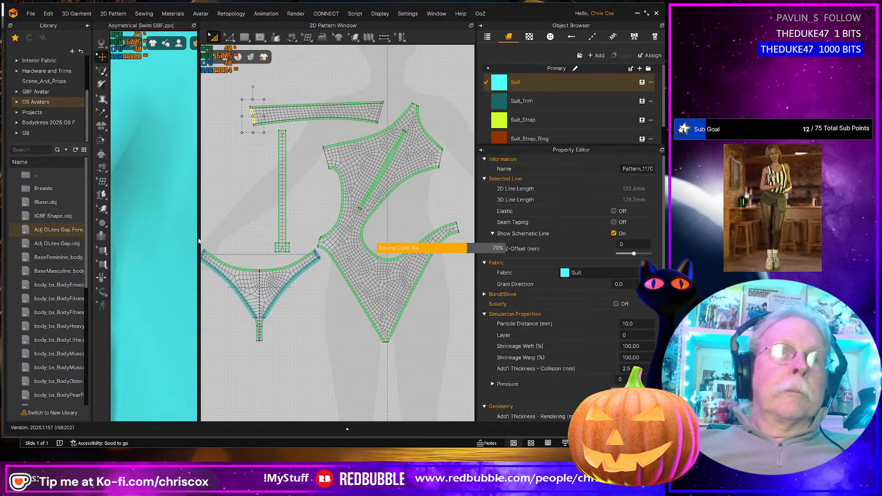
- Enlarge the 3D view and examine the swimsuit's back, shoulder strap and front on the avatar
drag(199, 239, 335, 239)
scroll(241, 275, down, 5)
right_drag(241, 276, 232, 271)
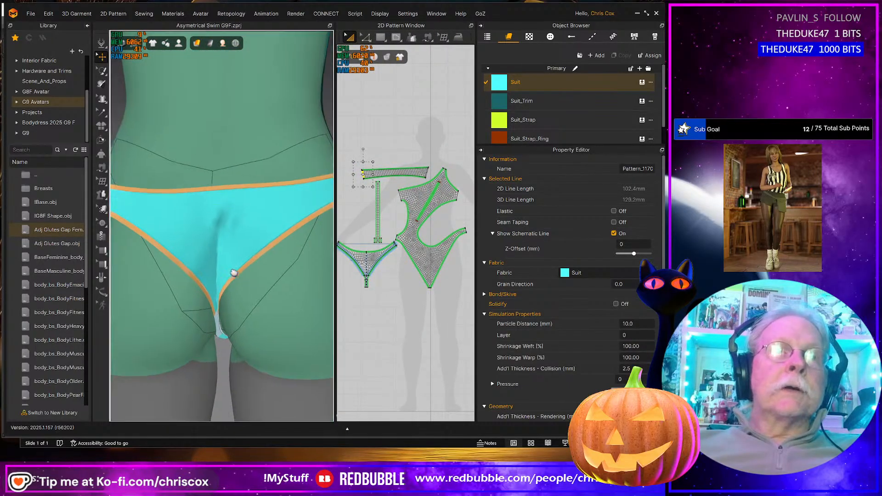
middle_drag(232, 271, 242, 354)
middle_drag(238, 216, 252, 343)
right_drag(264, 343, 276, 327)
click(194, 144)
right_drag(205, 260, 269, 269)
scroll(270, 269, down, 3)
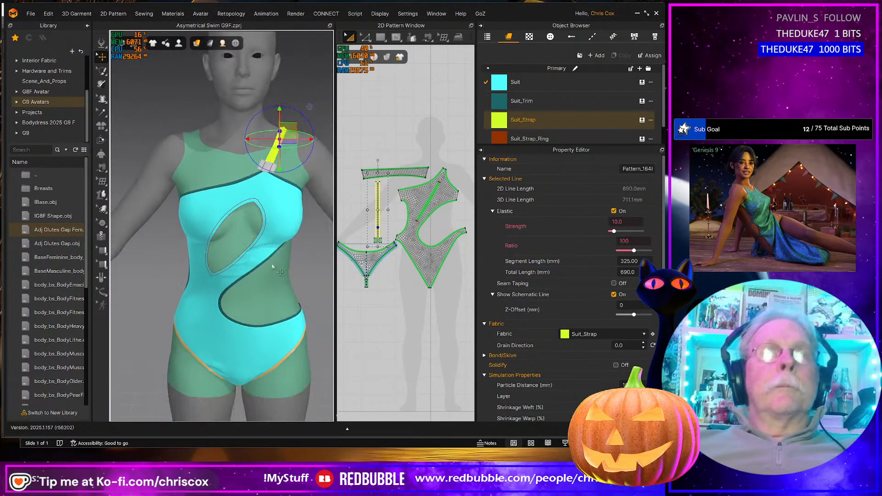
scroll(257, 251, up, 2)
scroll(254, 248, down, 1)
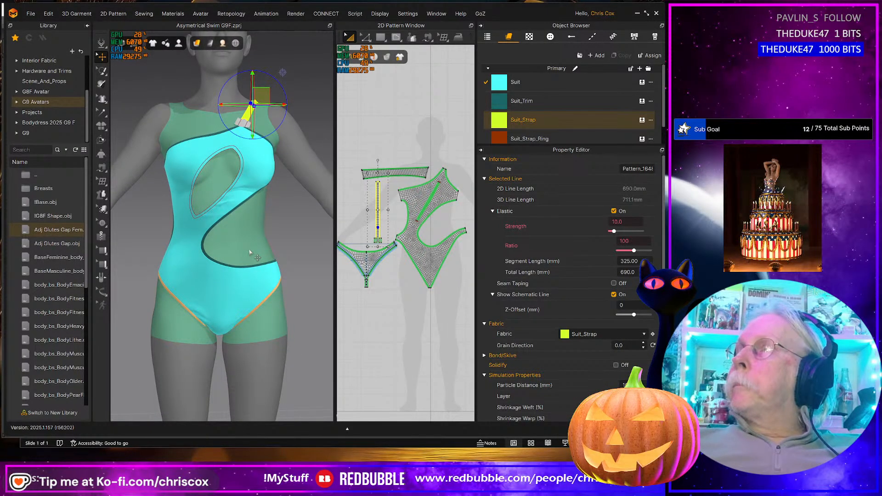
key(alt+Tab)
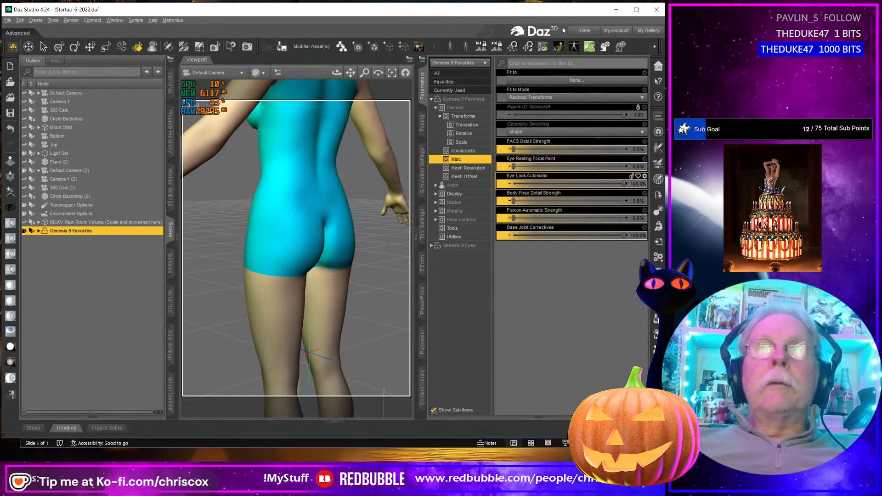
click(616, 10)
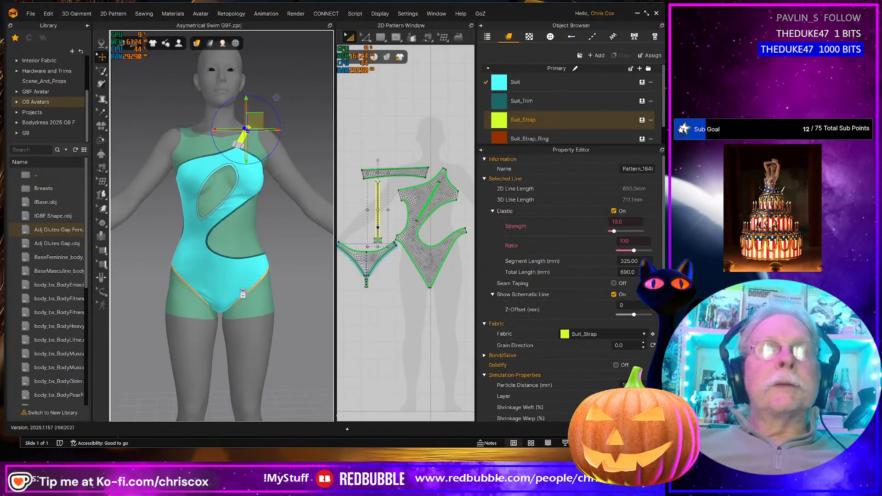
- Check the suit's fit from the front and side, and save the project again
mouse_move(245, 301)
right_down()
mouse_move(315, 300)
mouse_move(252, 289)
right_up()
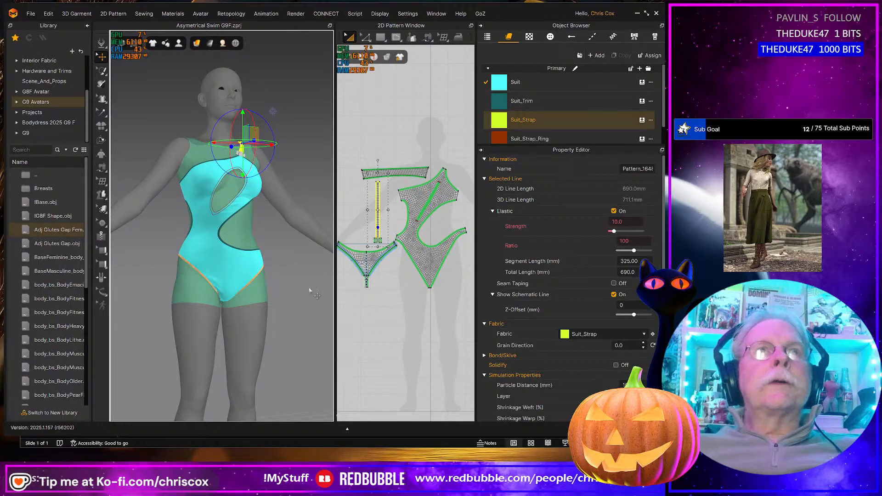
mouse_move(309, 290)
right_down()
mouse_move(177, 292)
mouse_move(309, 293)
mouse_move(297, 298)
right_up()
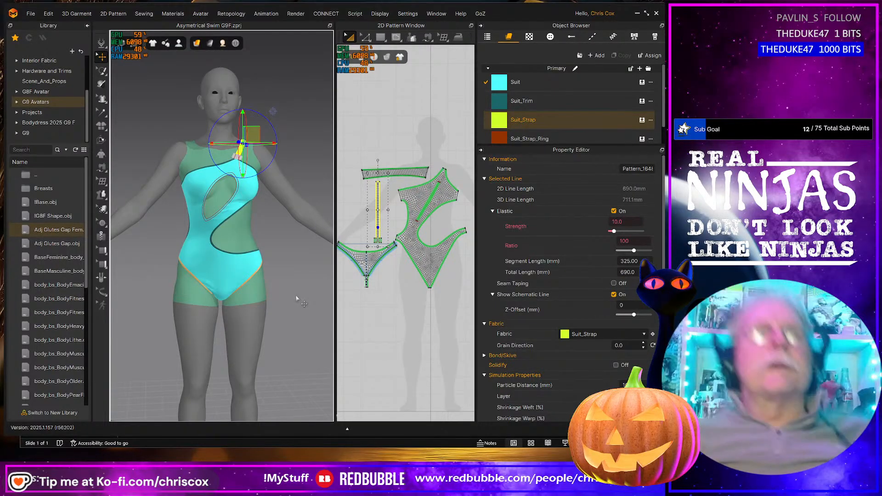
key(ctrl+s)
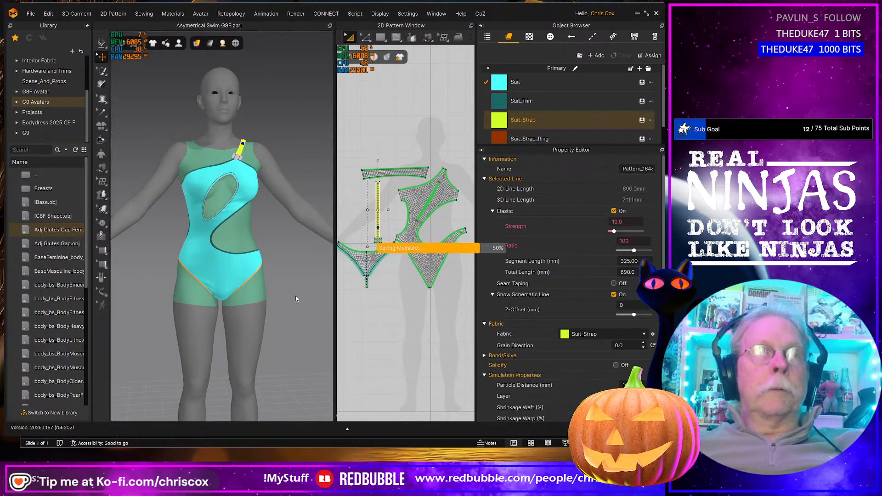